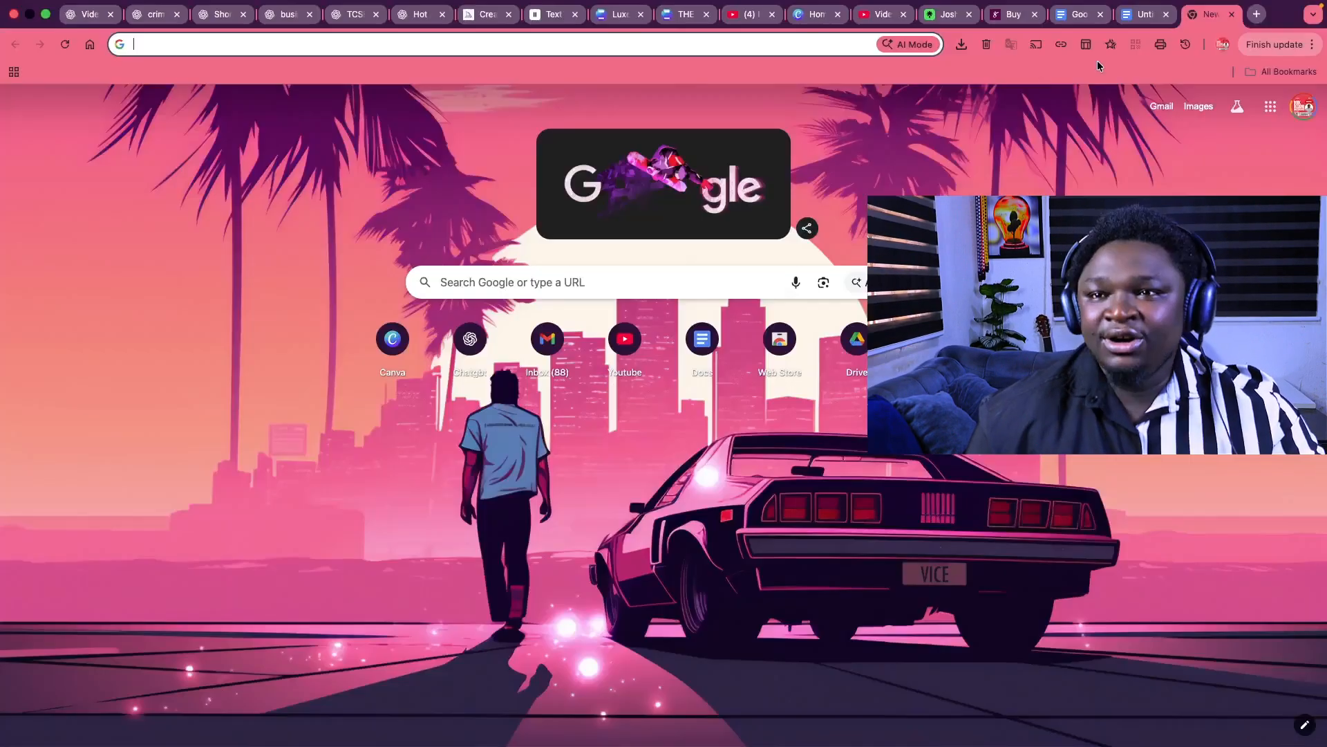
# - Search for "capcut desktop", open CapCut's desktop video editor page and accept all its cookies
pyautogui.click(632, 45)
pyautogui.write('capcut desktop')
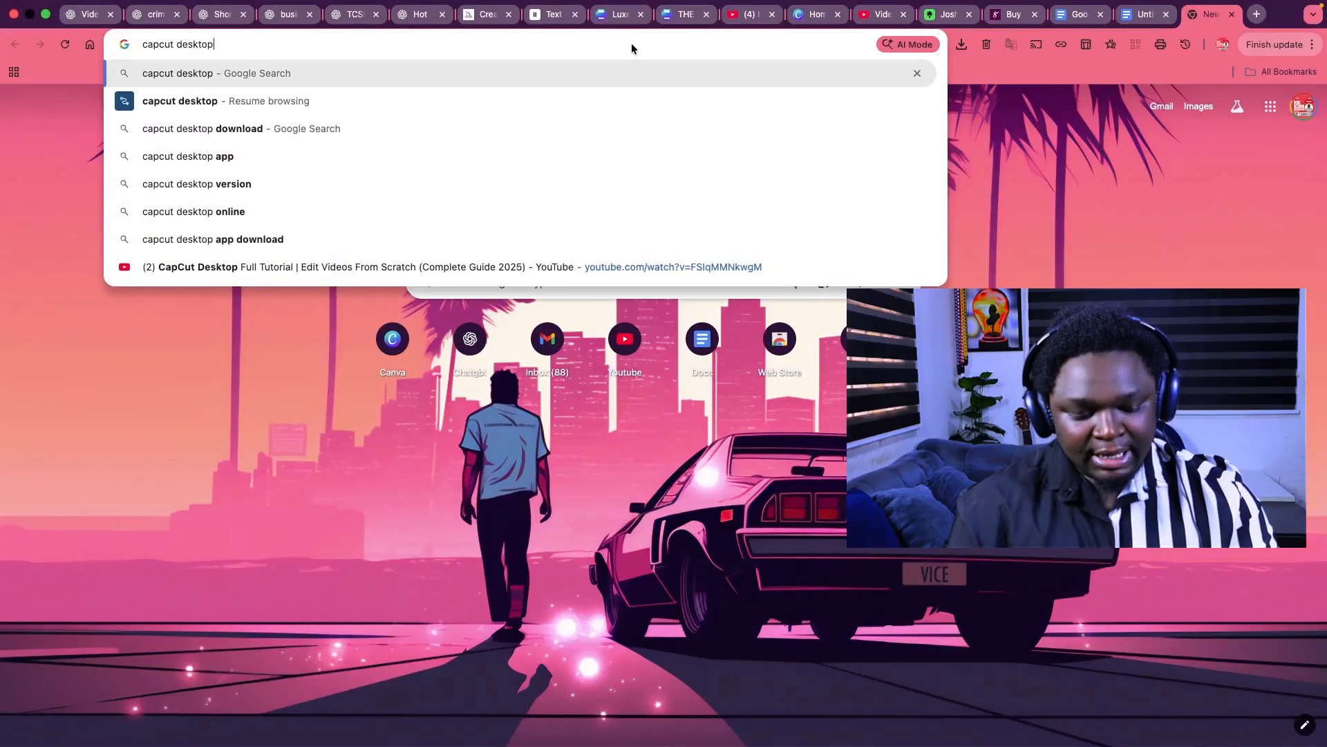
pyautogui.press('Return')
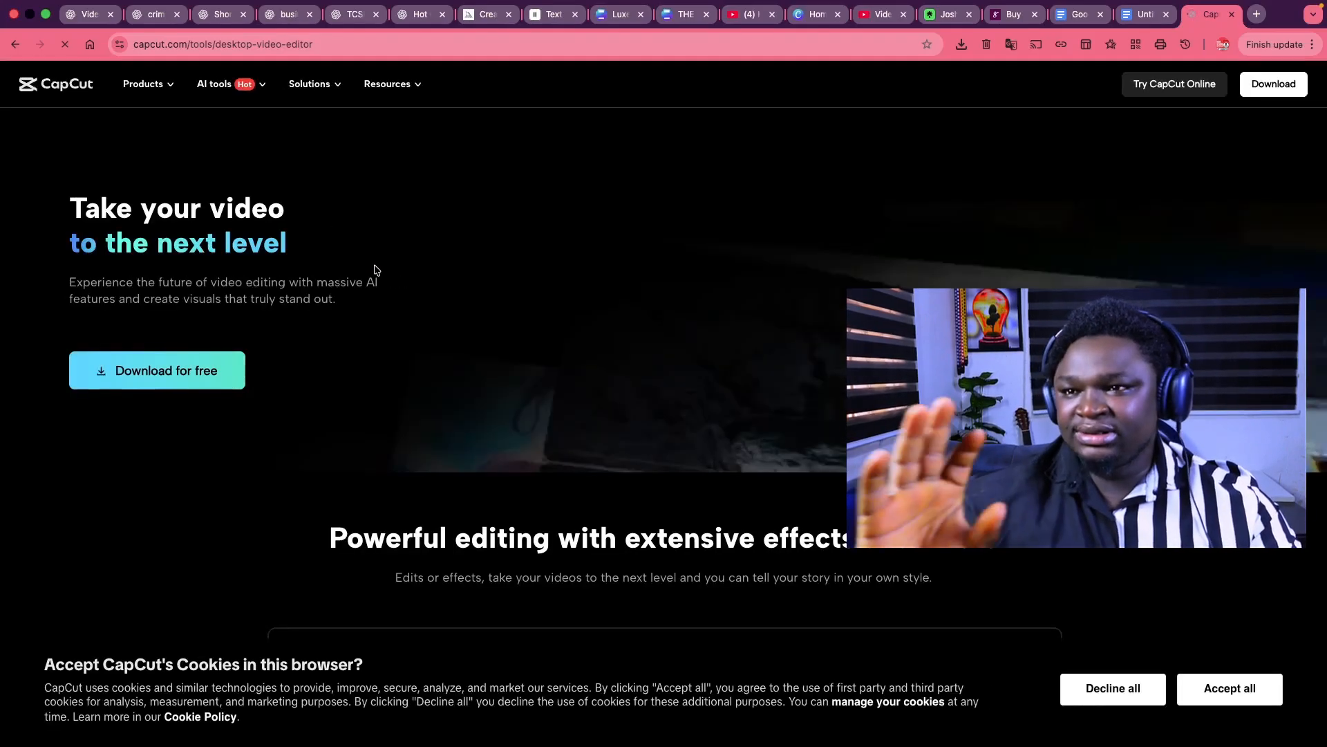
pyautogui.click(1252, 692)
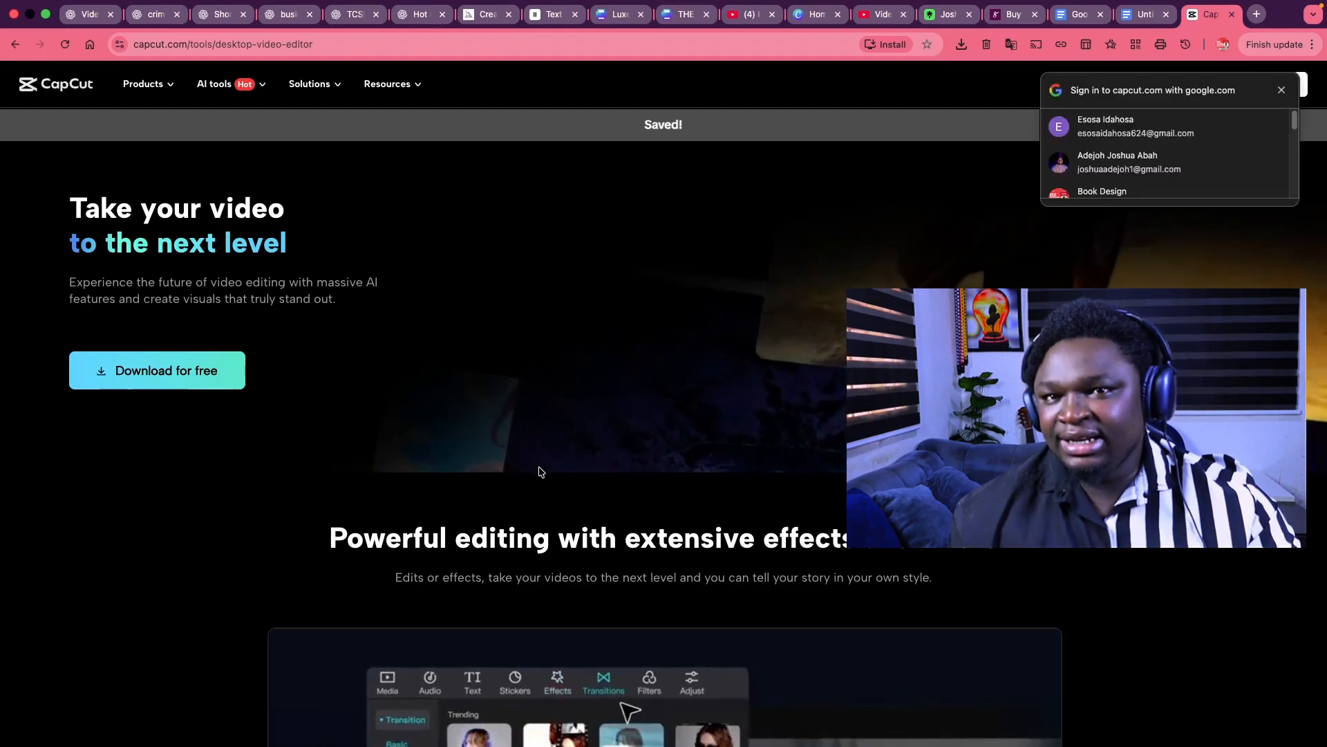
# - Dismiss the Google sign-in prompt and request the free desktop installer download, cancelling the file save
pyautogui.click(1281, 90)
pyautogui.click(165, 377)
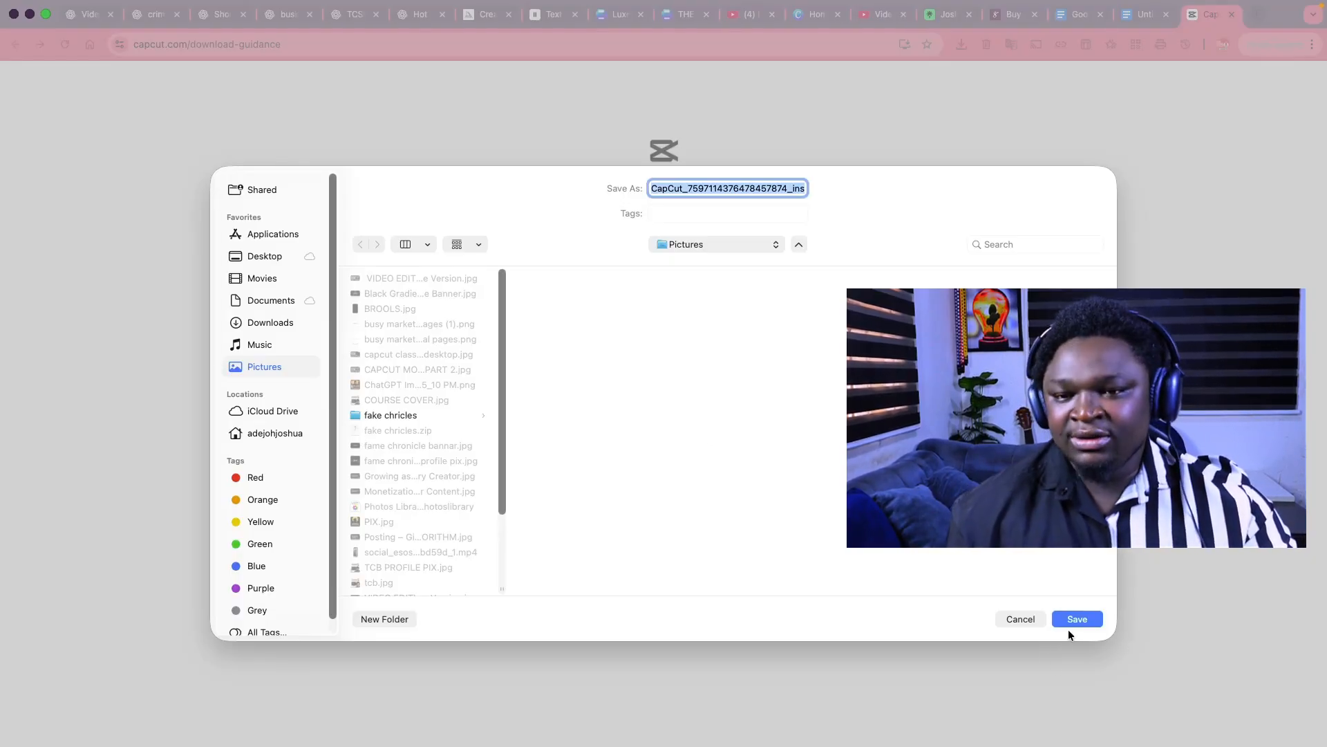
pyautogui.click(1022, 619)
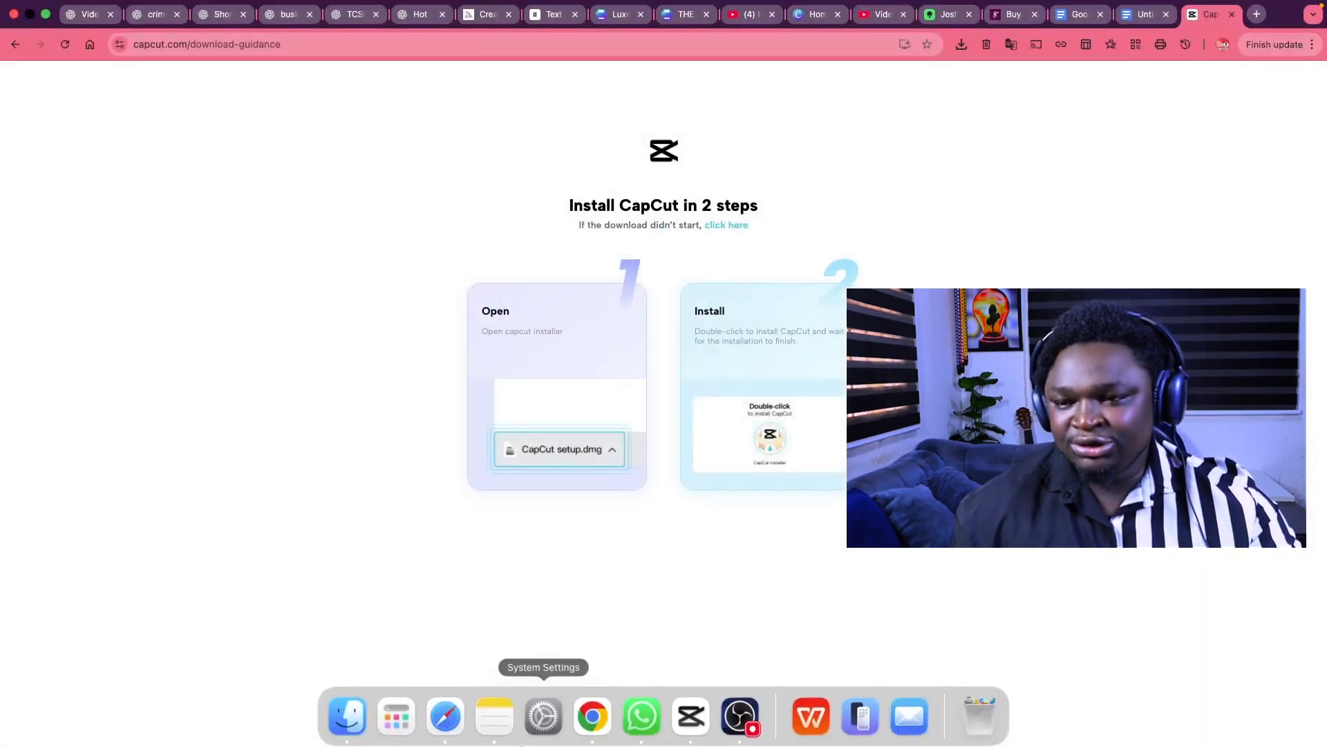
# - Switch to the CapCut desktop app and look through the existing projects on the home screen
pyautogui.click(690, 717)
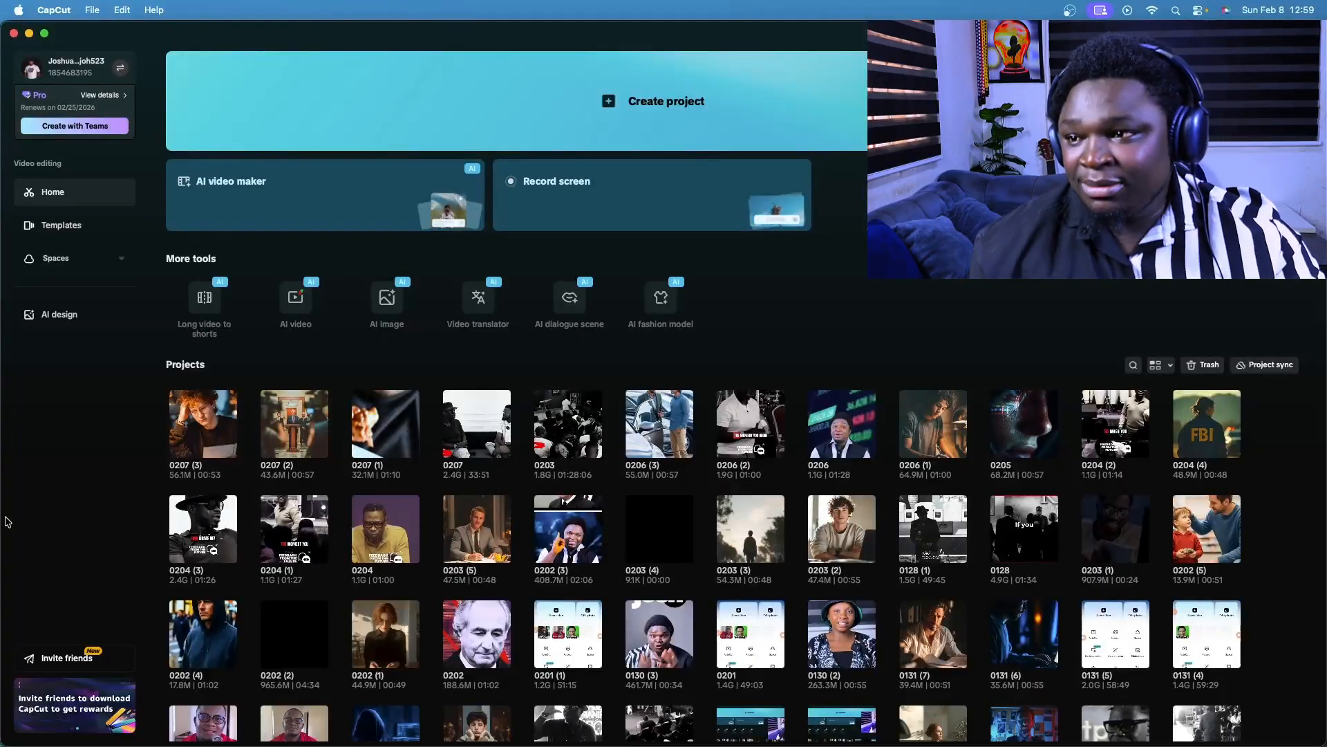
pyautogui.scroll(-3, 357, 420)
pyautogui.scroll(3, 358, 420)
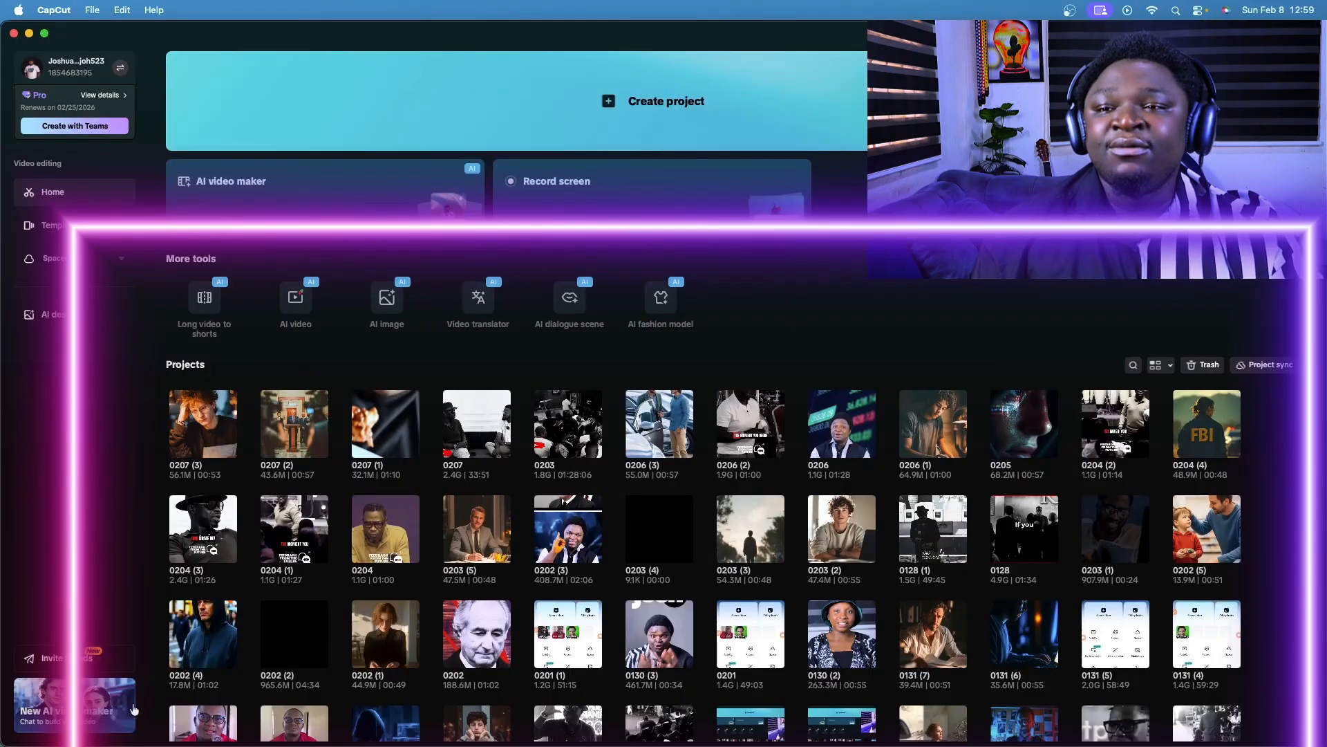
pyautogui.scroll(-2, 640, 523)
pyautogui.scroll(-4, 641, 523)
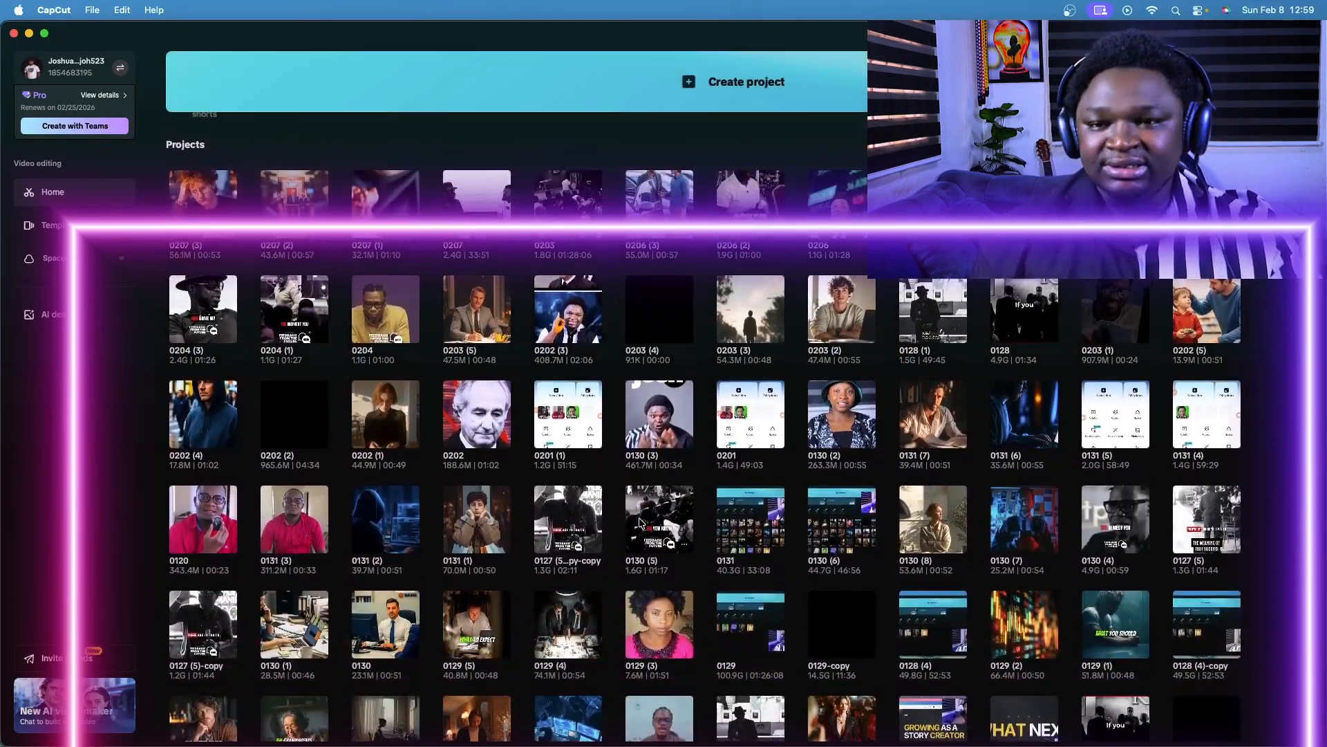
pyautogui.scroll(6, 641, 524)
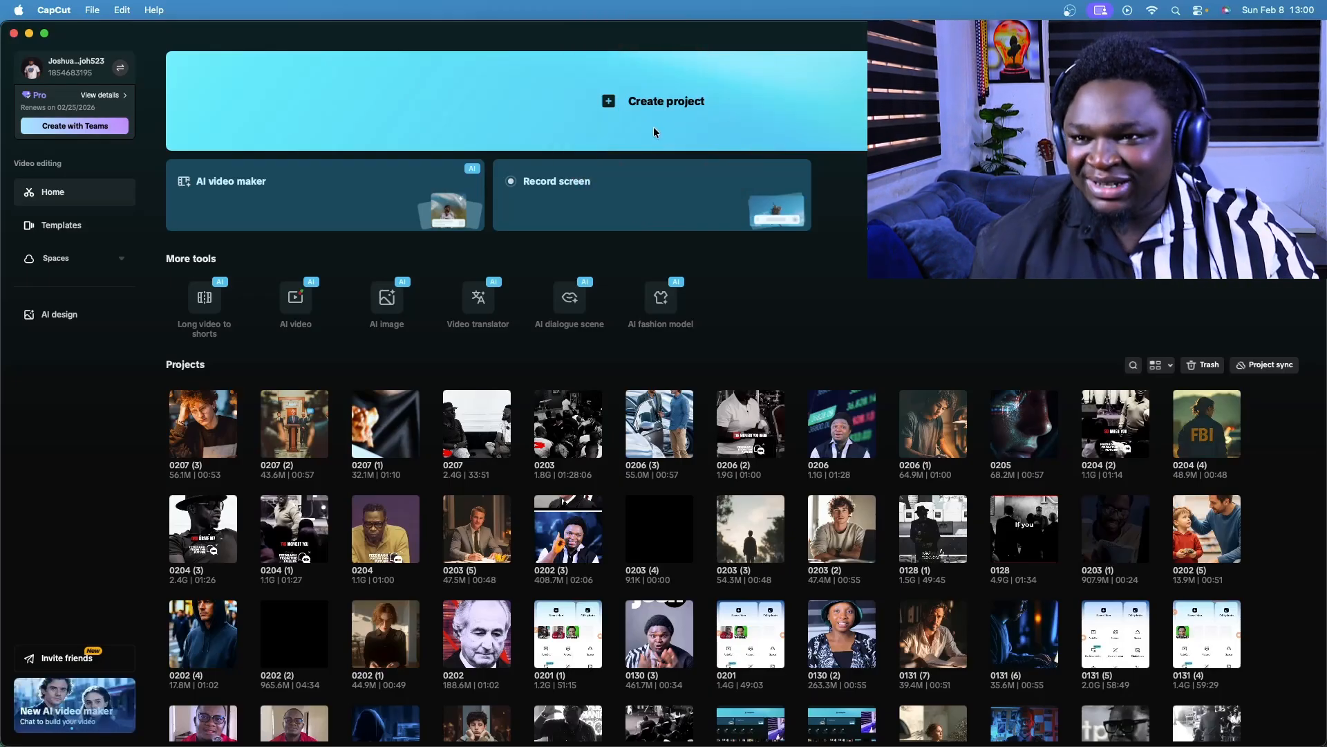
# - Create a new project and import the video 0131 (3).mp4 from the Movies folder after previewing it
pyautogui.click(652, 93)
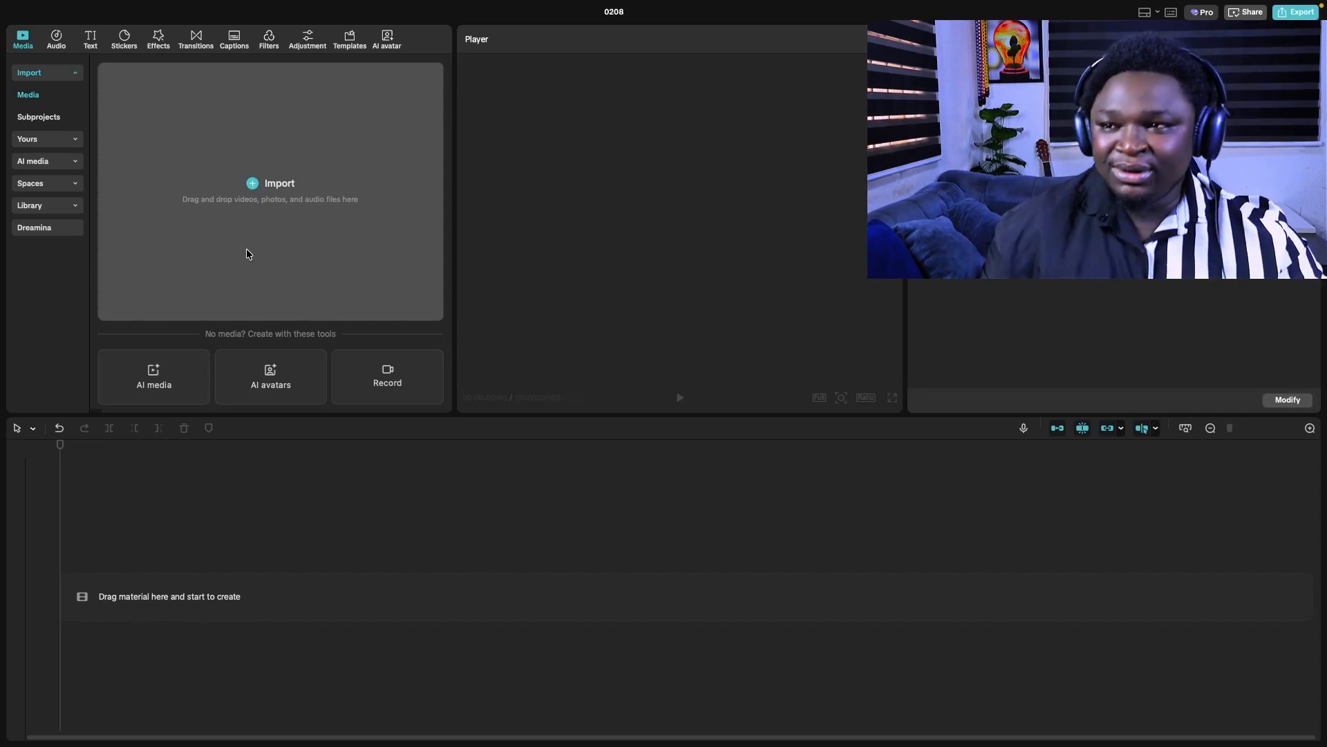
pyautogui.click(308, 183)
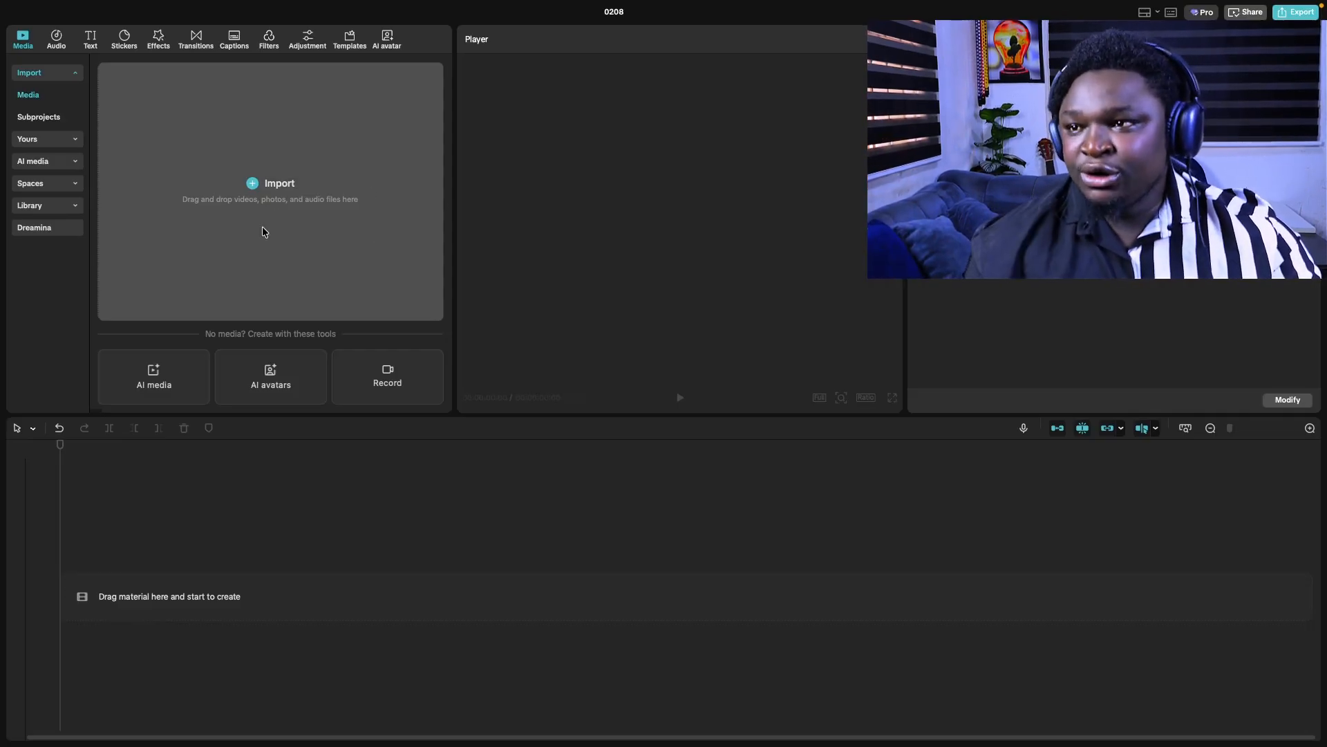
pyautogui.click(271, 194)
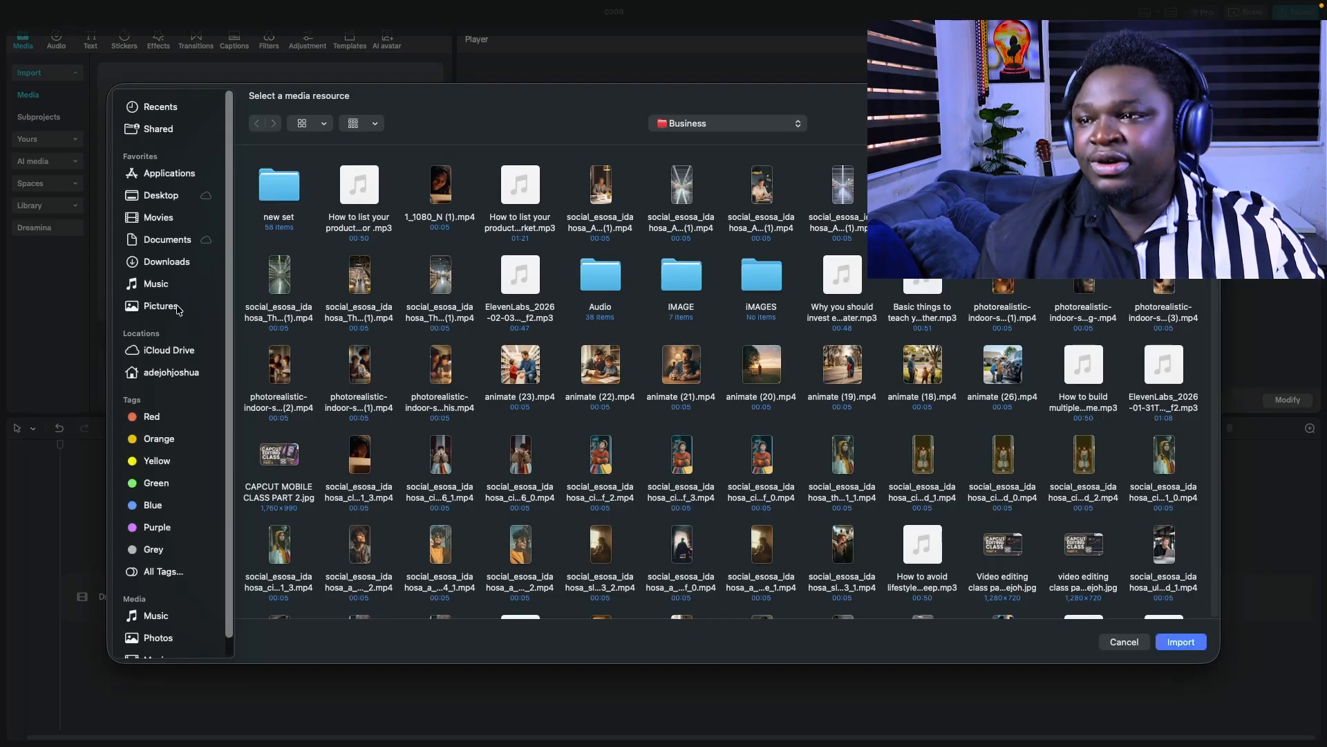
pyautogui.click(163, 218)
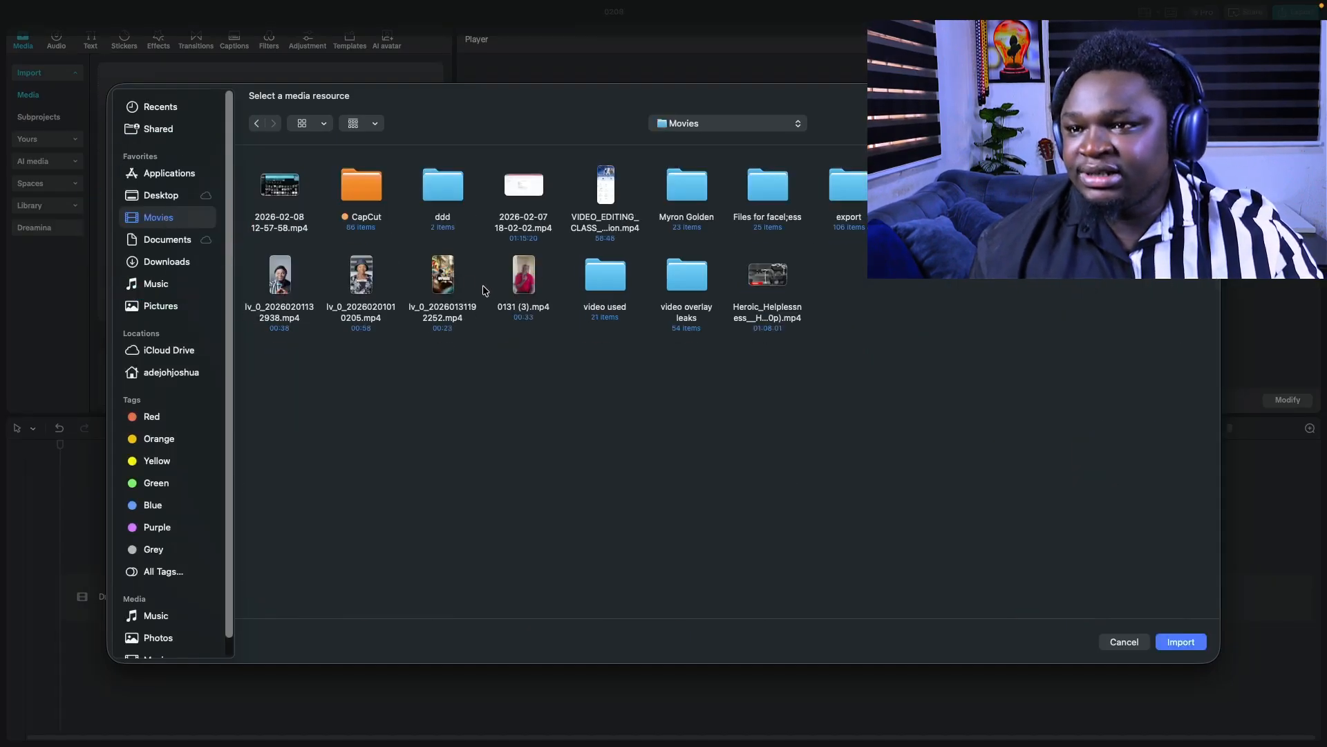
pyautogui.click(518, 283)
pyautogui.press('space')
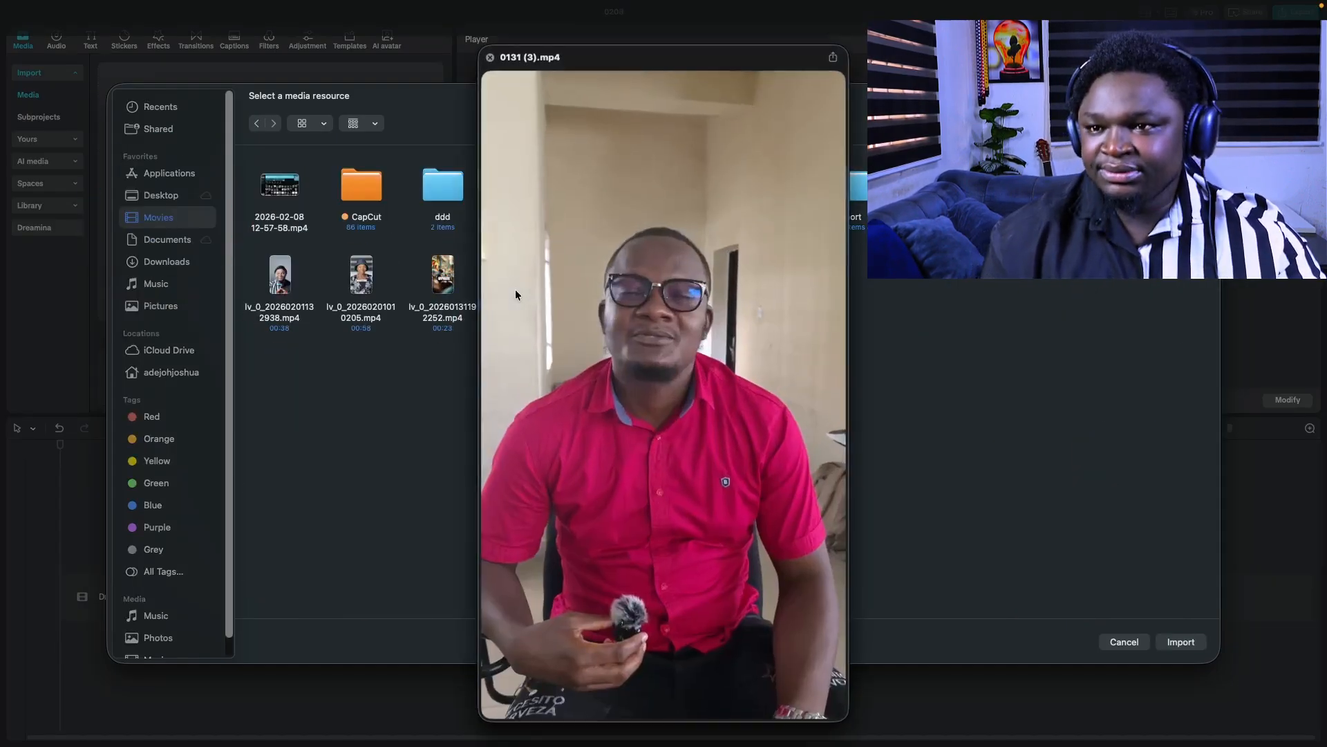
pyautogui.press('space')
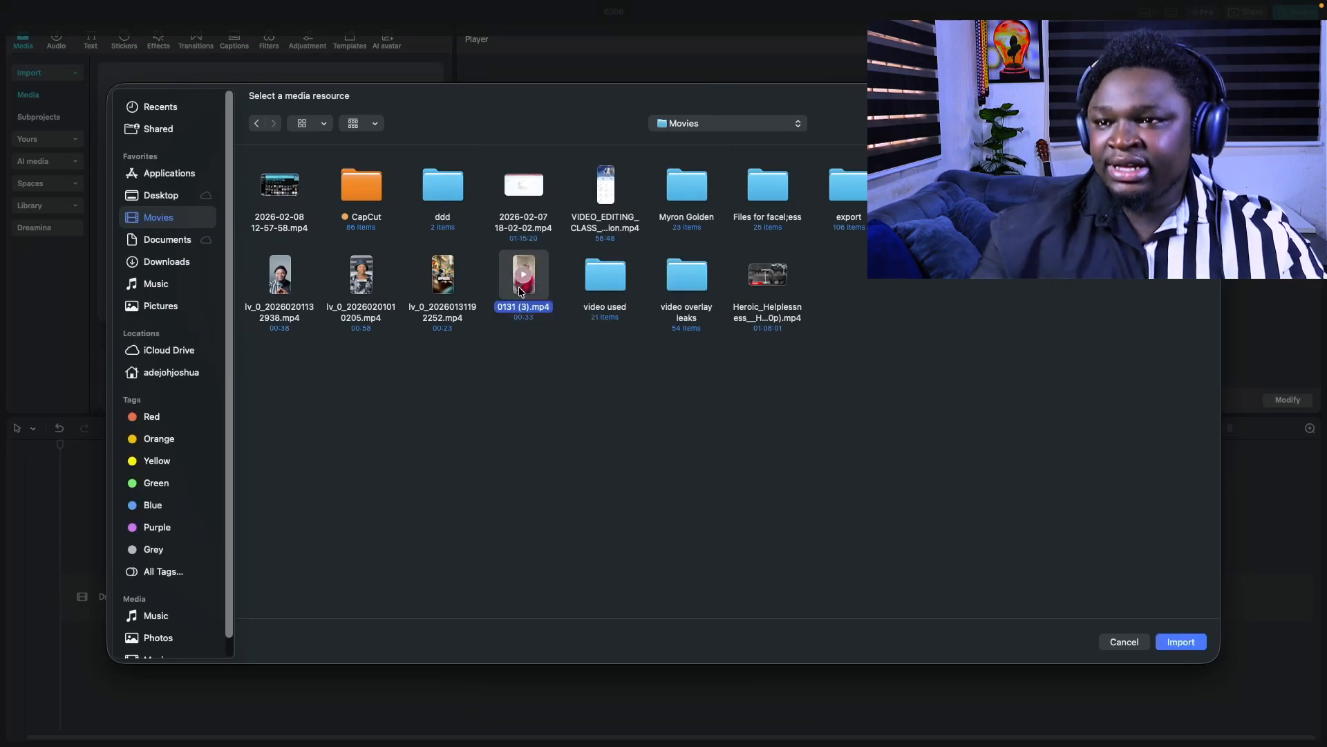
pyautogui.doubleClick(520, 290)
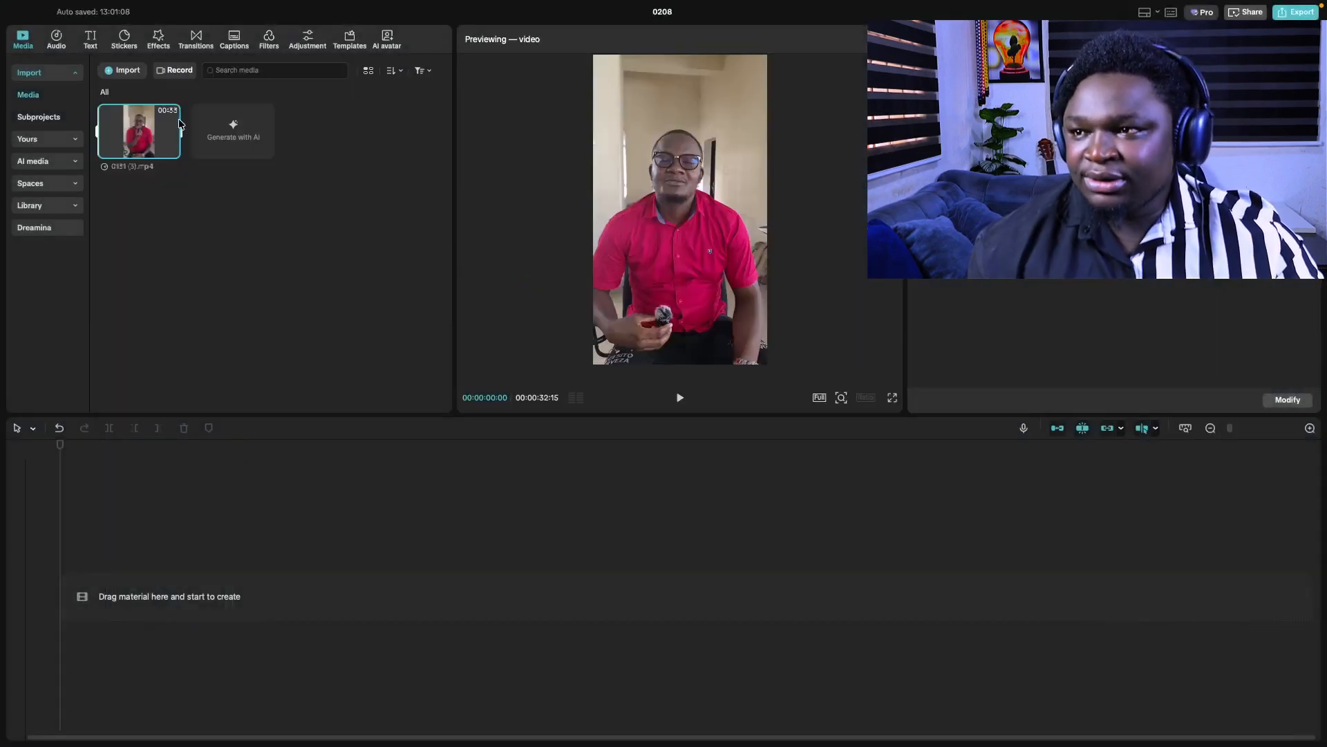
# - Try to import 0131 (3).mp4 from the Movies folder a second time
pyautogui.click(136, 74)
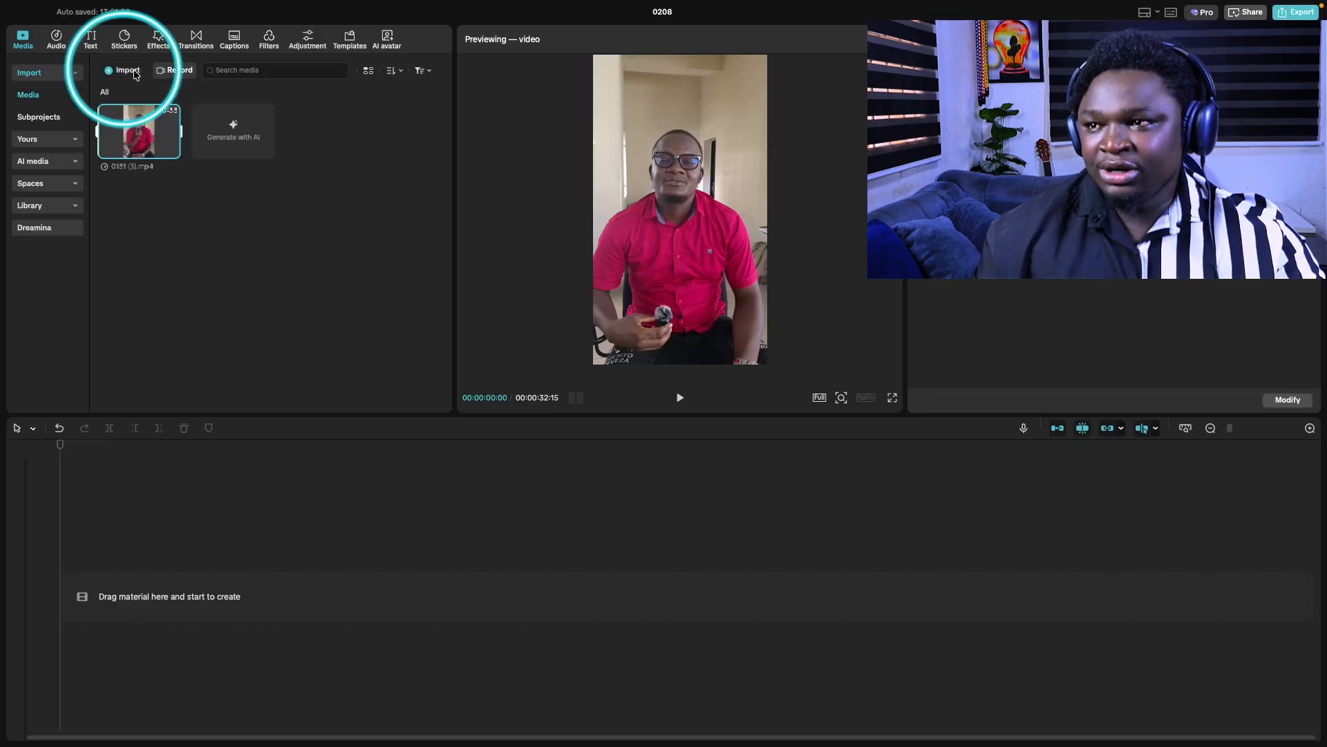
pyautogui.click(541, 295)
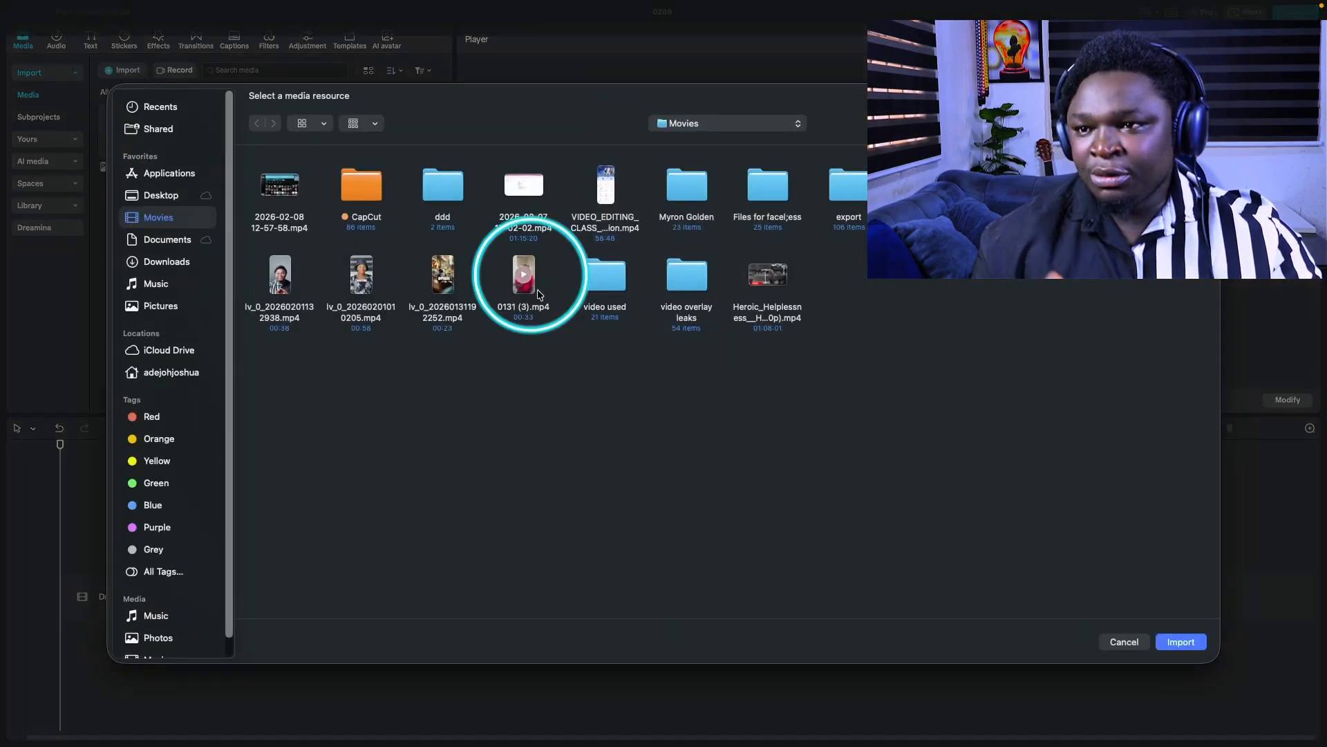
pyautogui.click(1181, 642)
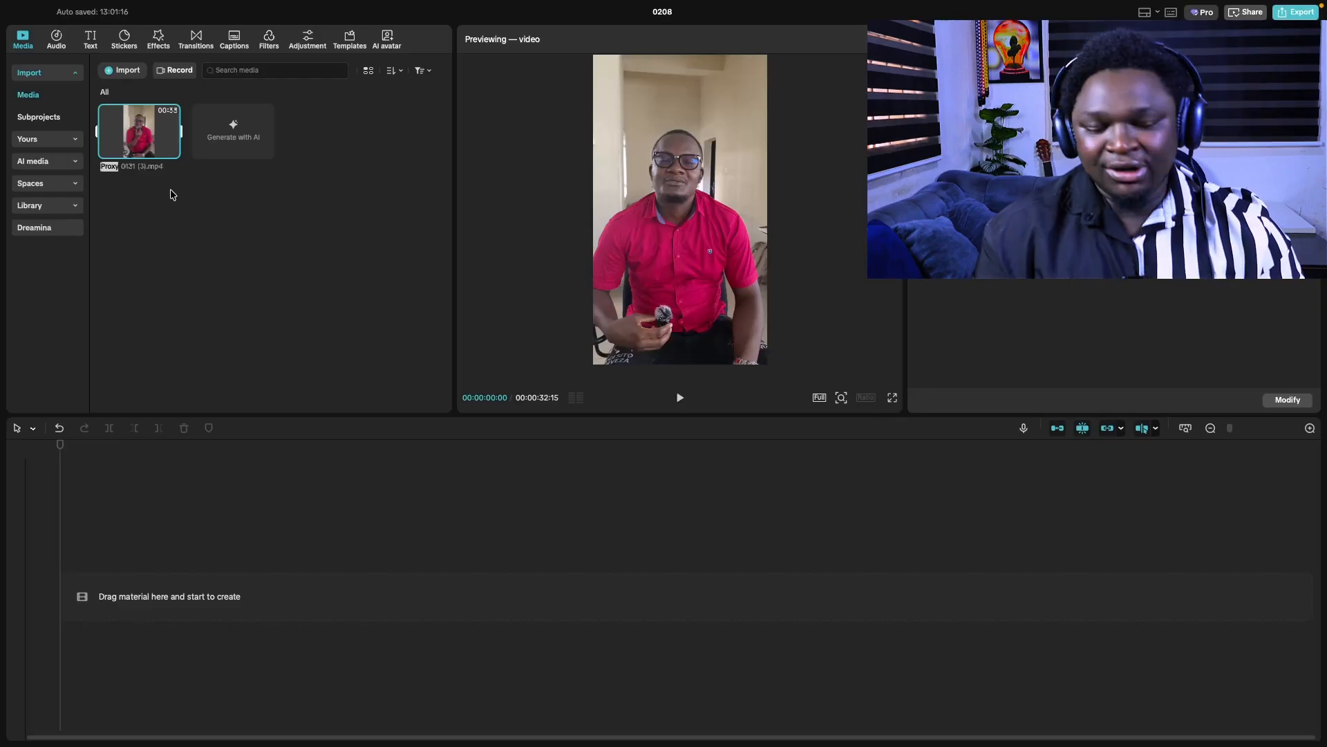
pyautogui.click(23, 39)
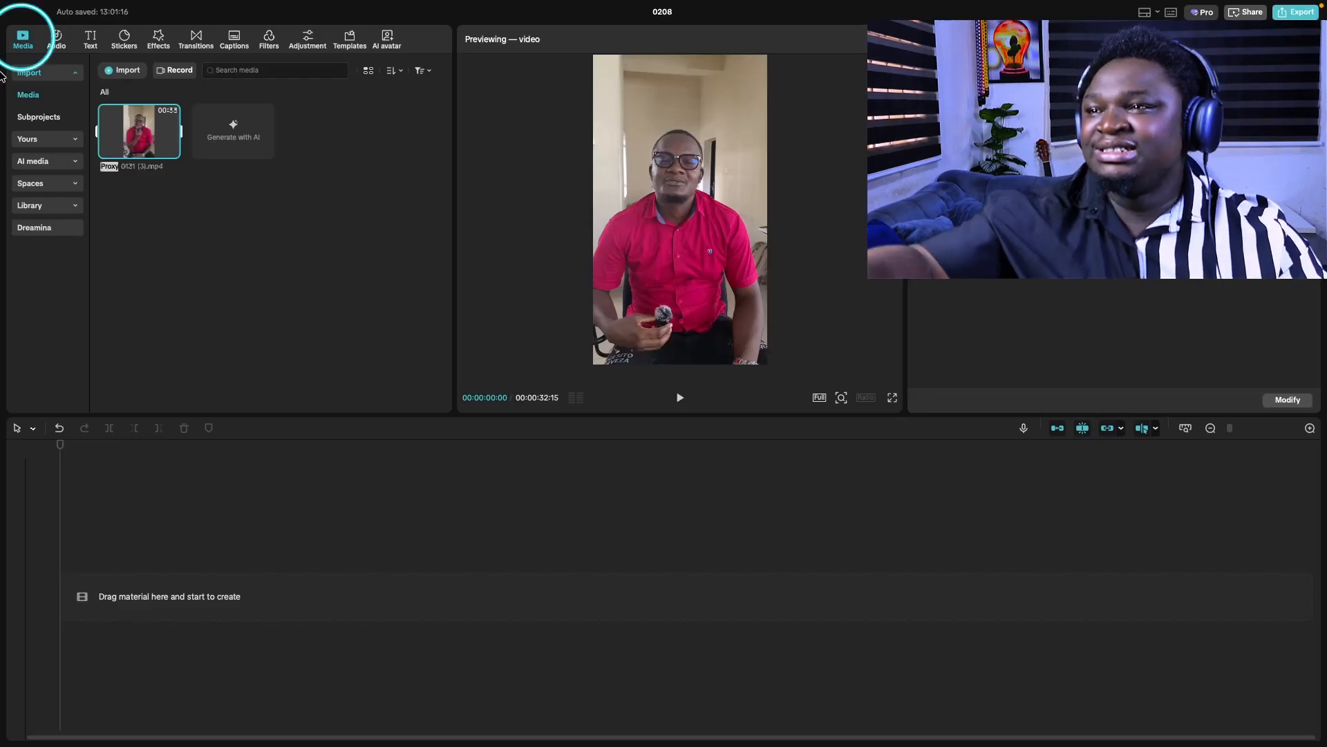
pyautogui.click(56, 51)
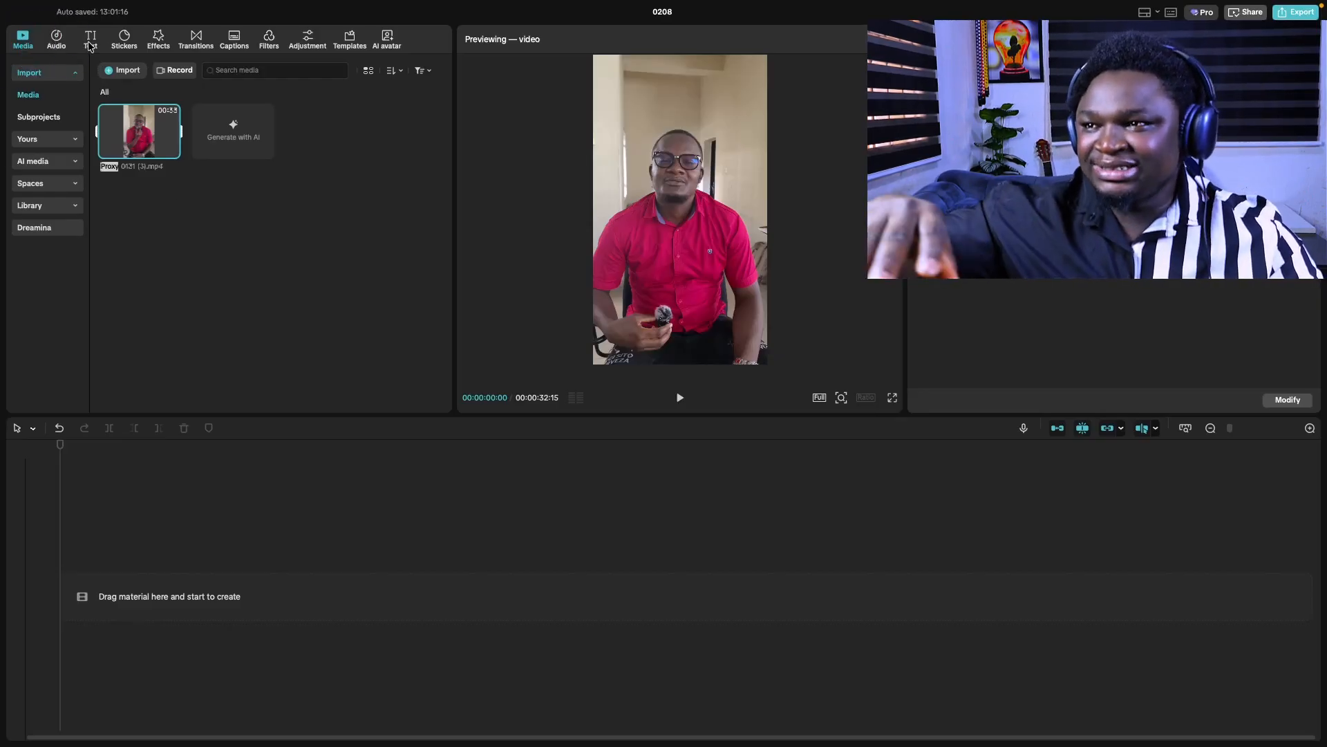
pyautogui.click(89, 43)
pyautogui.click(129, 47)
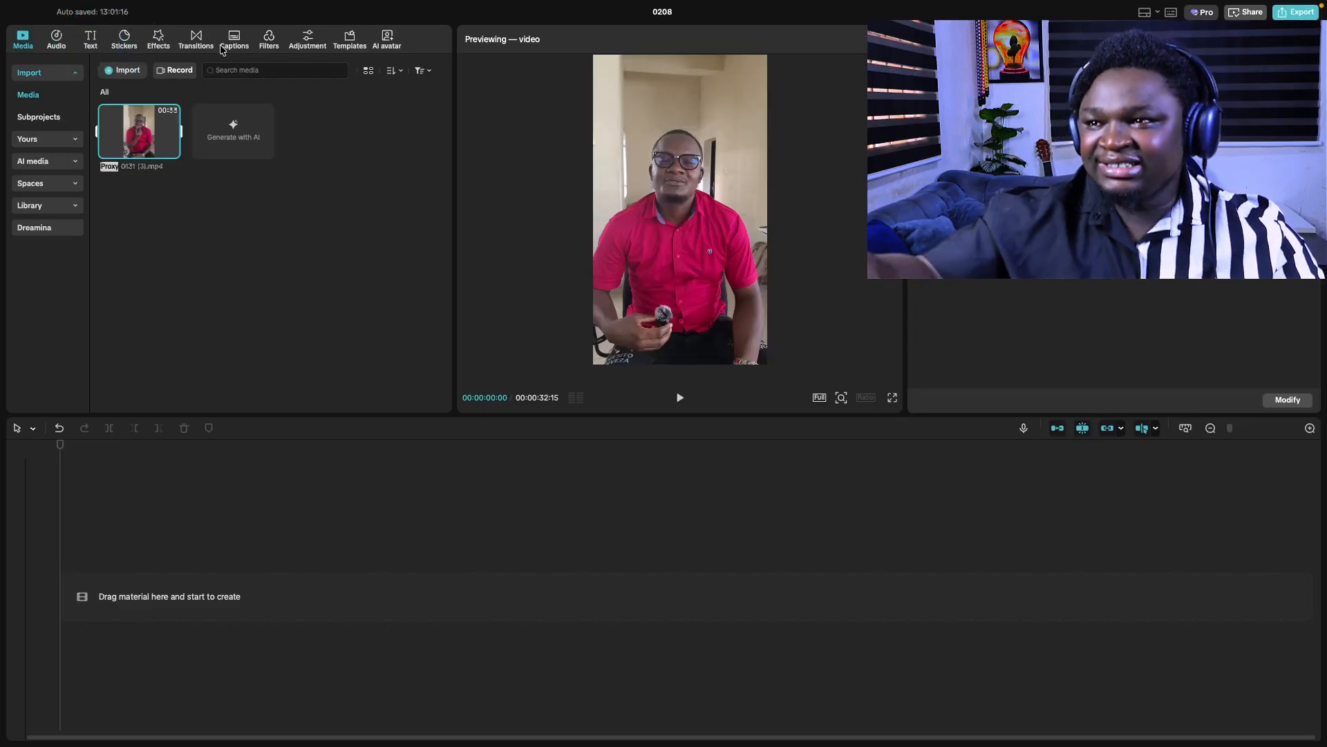
pyautogui.click(159, 44)
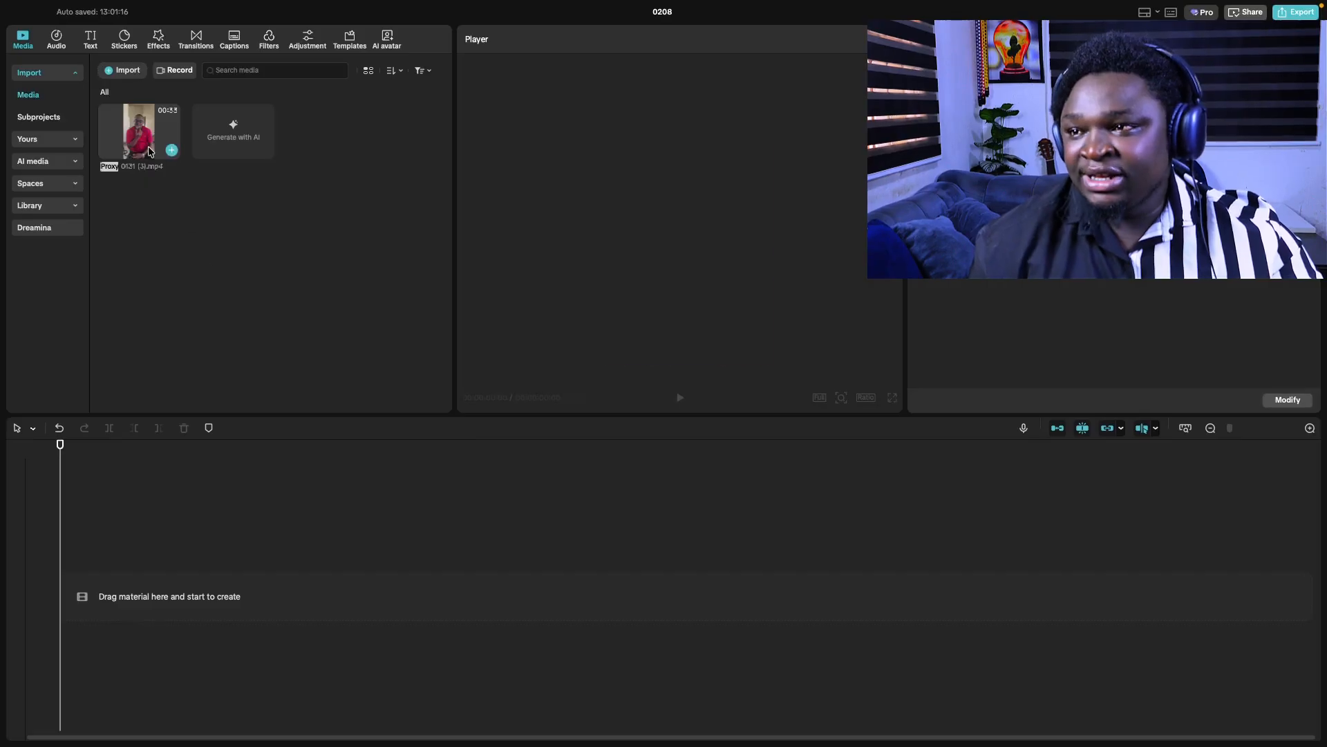
# - Add the imported 0131 (3).mp4 clip to the start of the timeline, undoing a first trial placement
pyautogui.moveTo(166, 145); pyautogui.dragTo(138, 583)
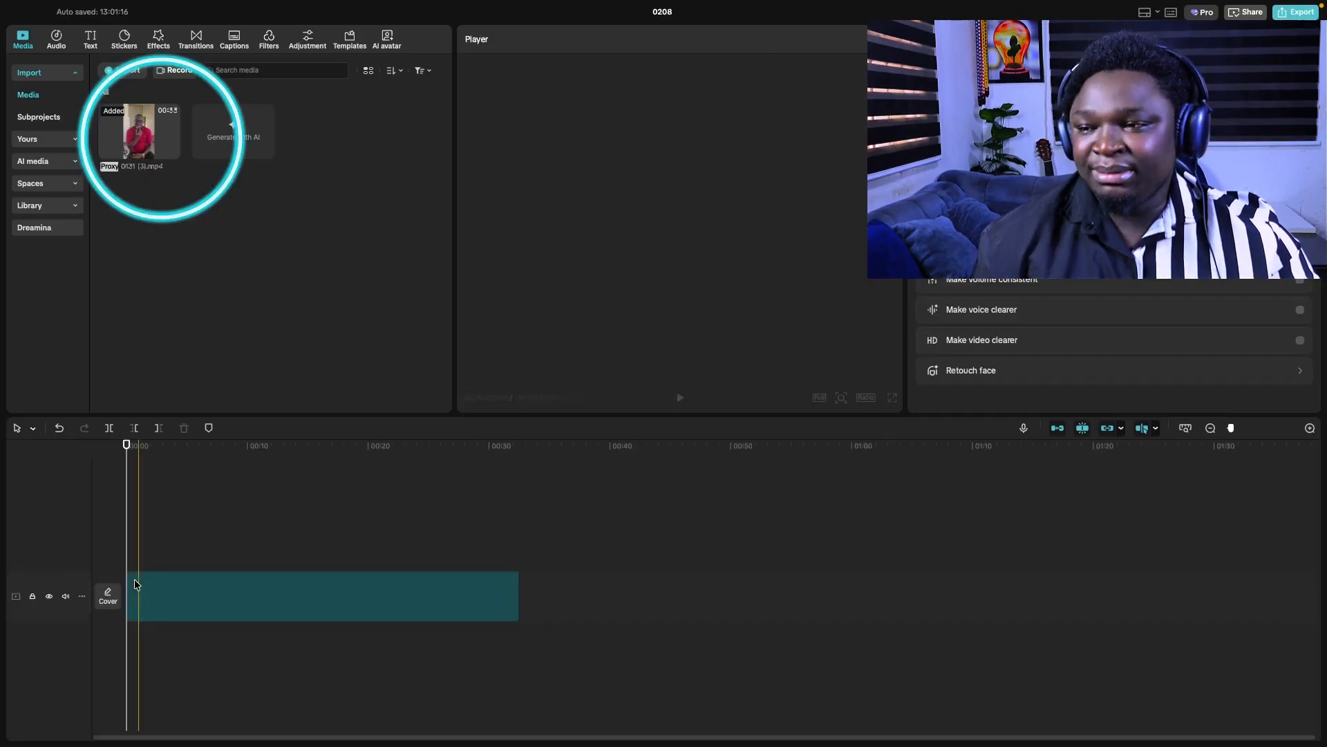
pyautogui.hotkey('ctrl', 'z')
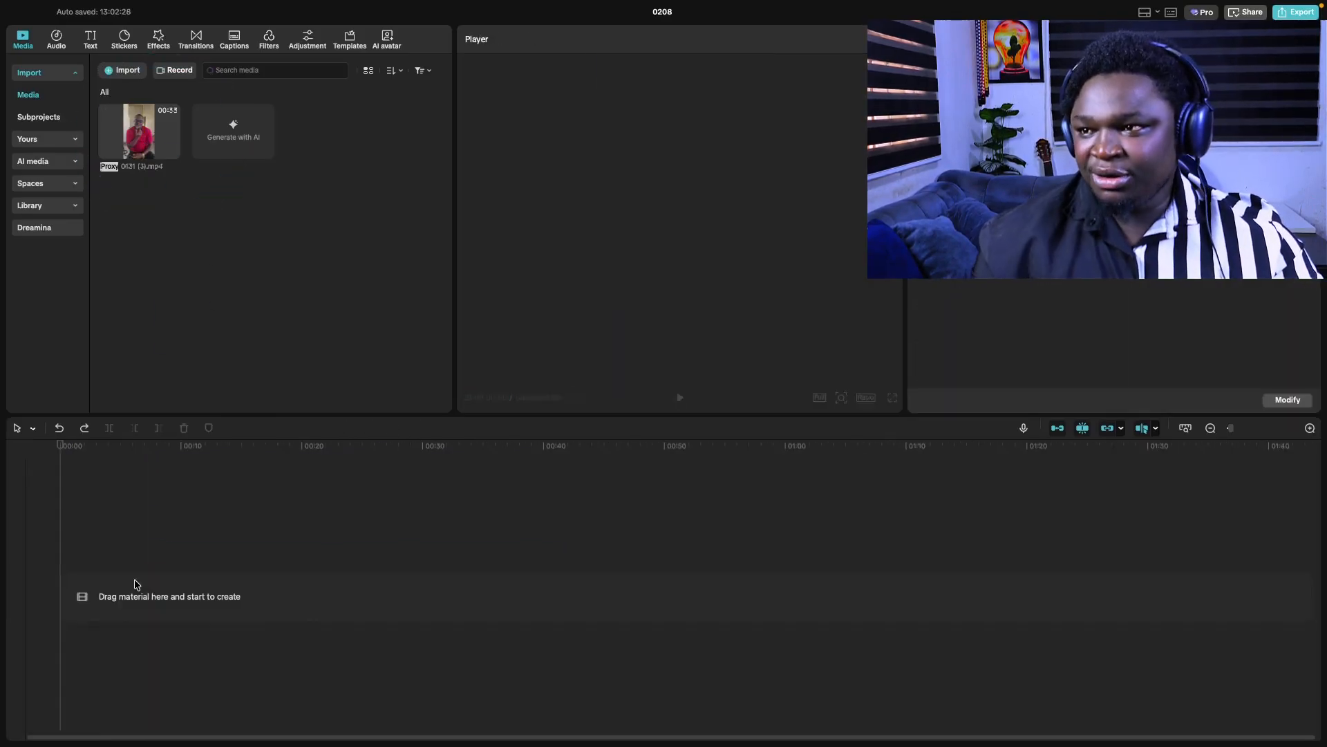
pyautogui.click(172, 150)
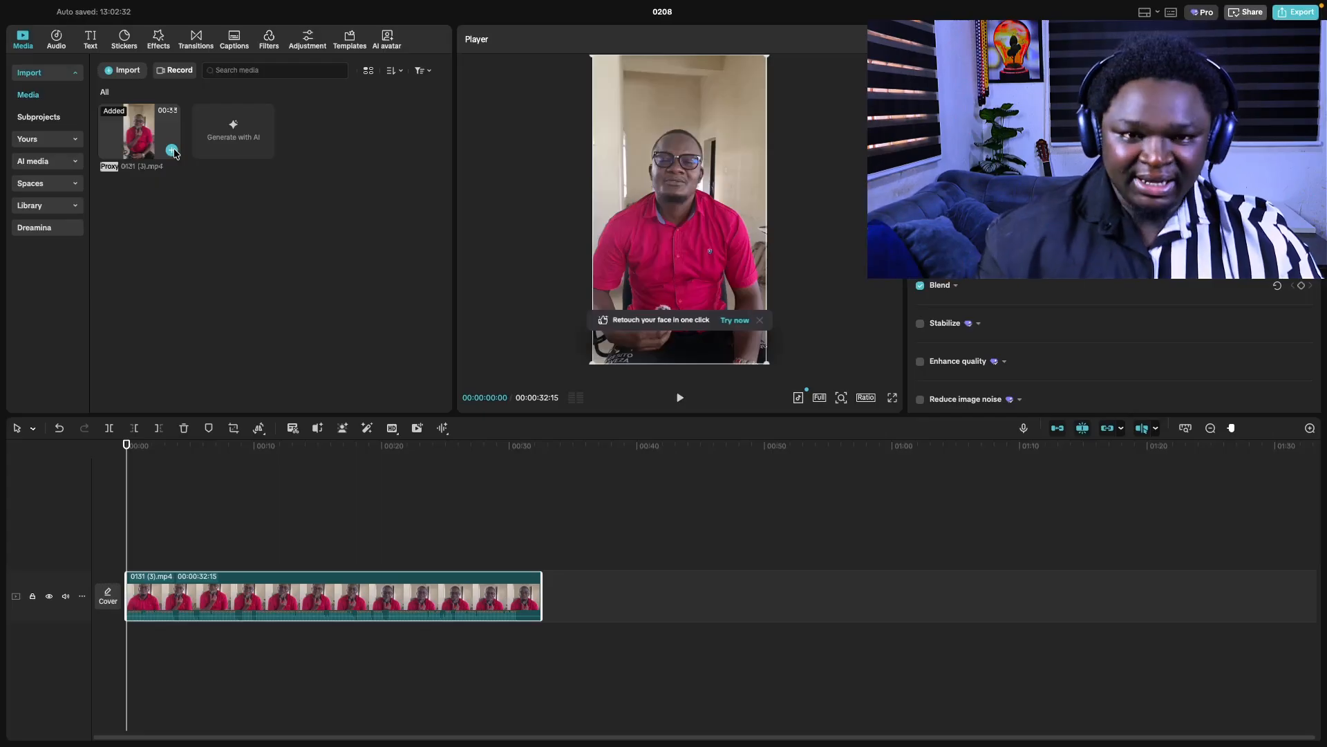
# - Inspect the timeline clip up close from its beginning to its end, and bring the whole clip back into view
pyautogui.hotkey('shift', 'z')
pyautogui.scroll(2, 189, 609)
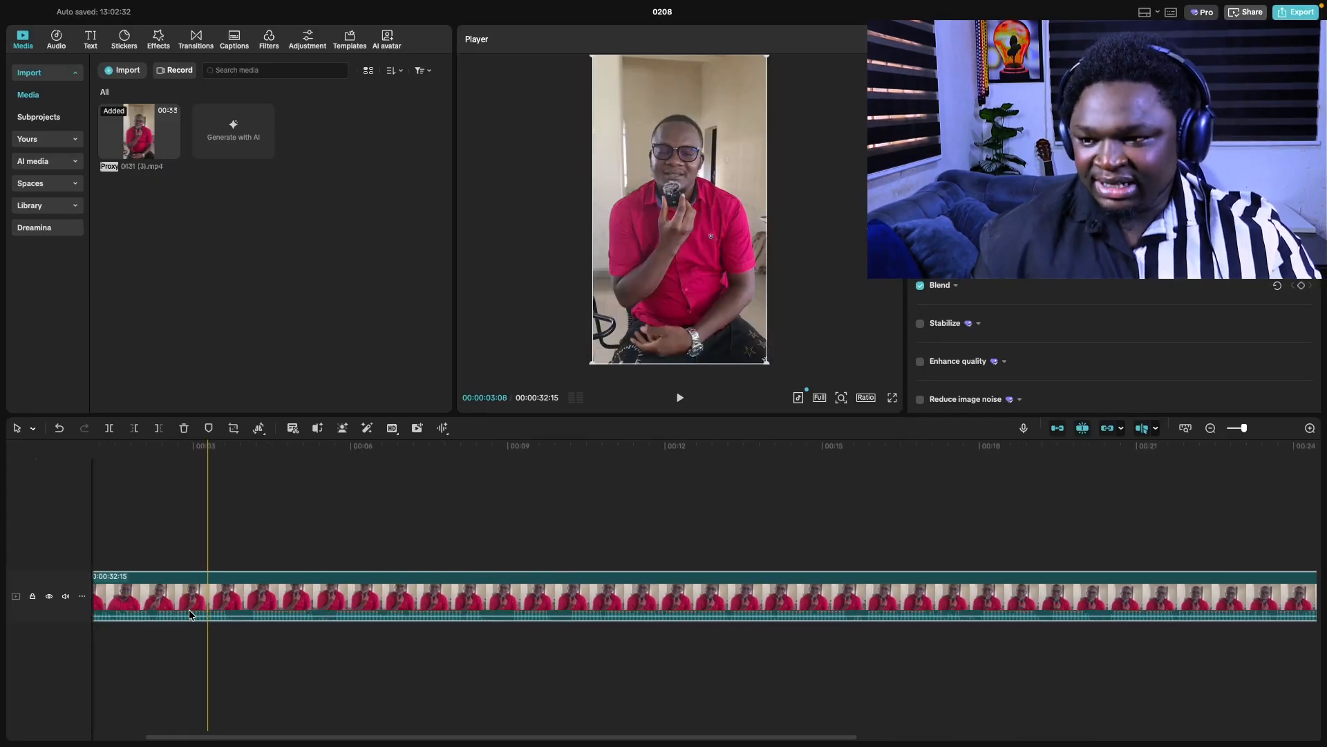
pyautogui.scroll(2, 189, 608)
pyautogui.hscroll(15, 190, 608)
pyautogui.scroll(-5, 193, 611)
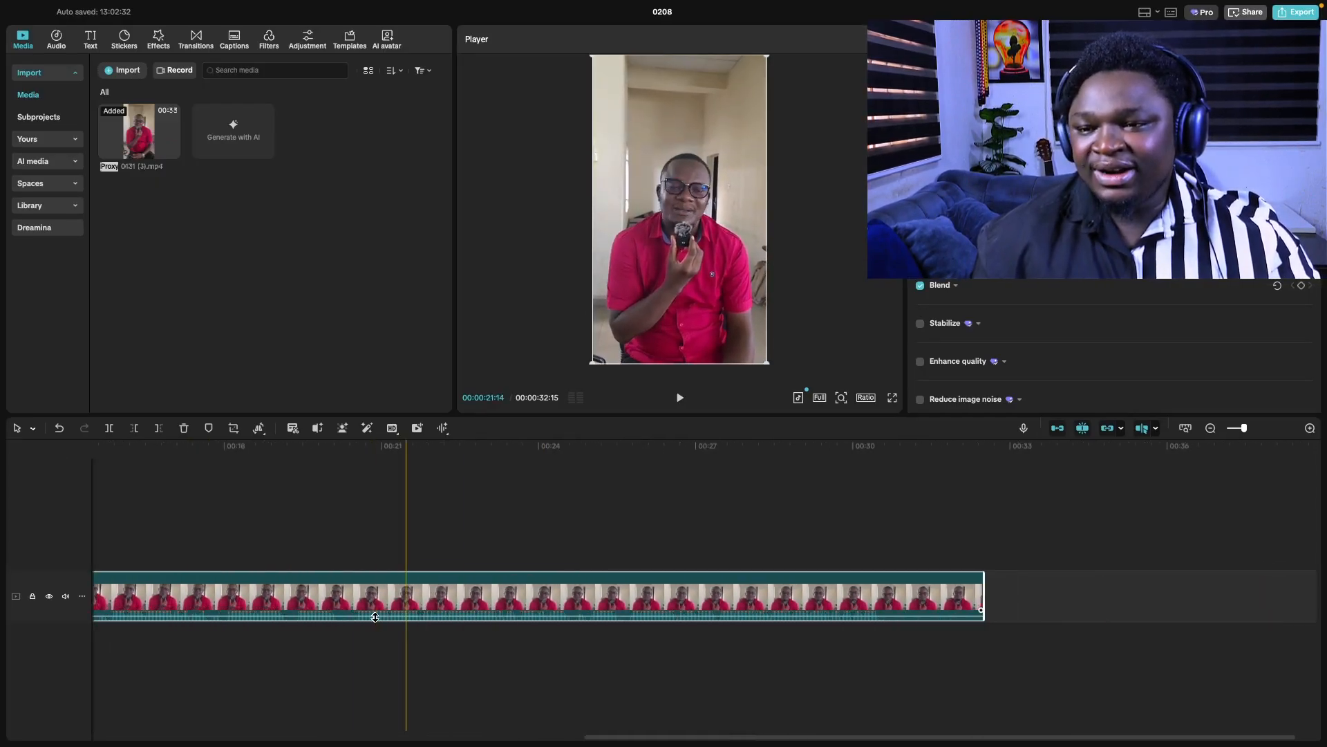
pyautogui.scroll(-2, 374, 617)
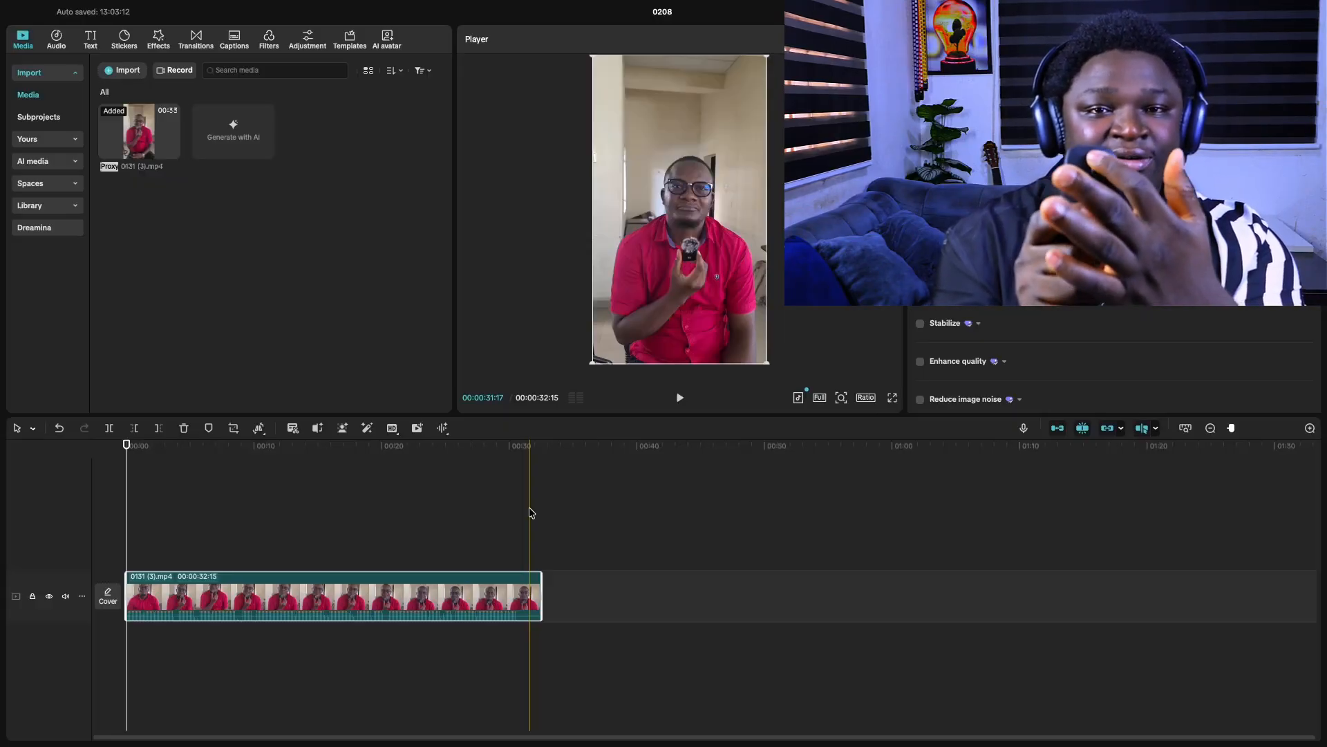
pyautogui.rightClick(531, 512)
pyautogui.click(531, 512)
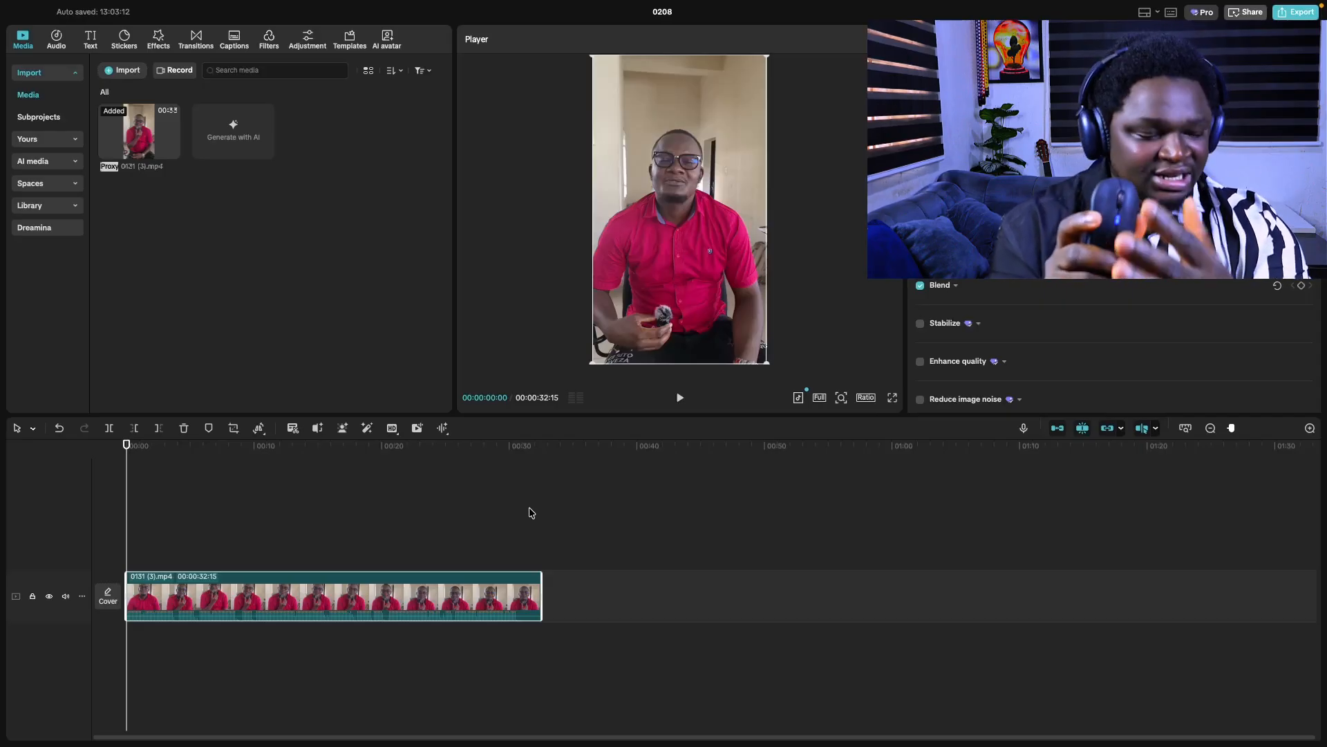
pyautogui.moveTo(2, 4)
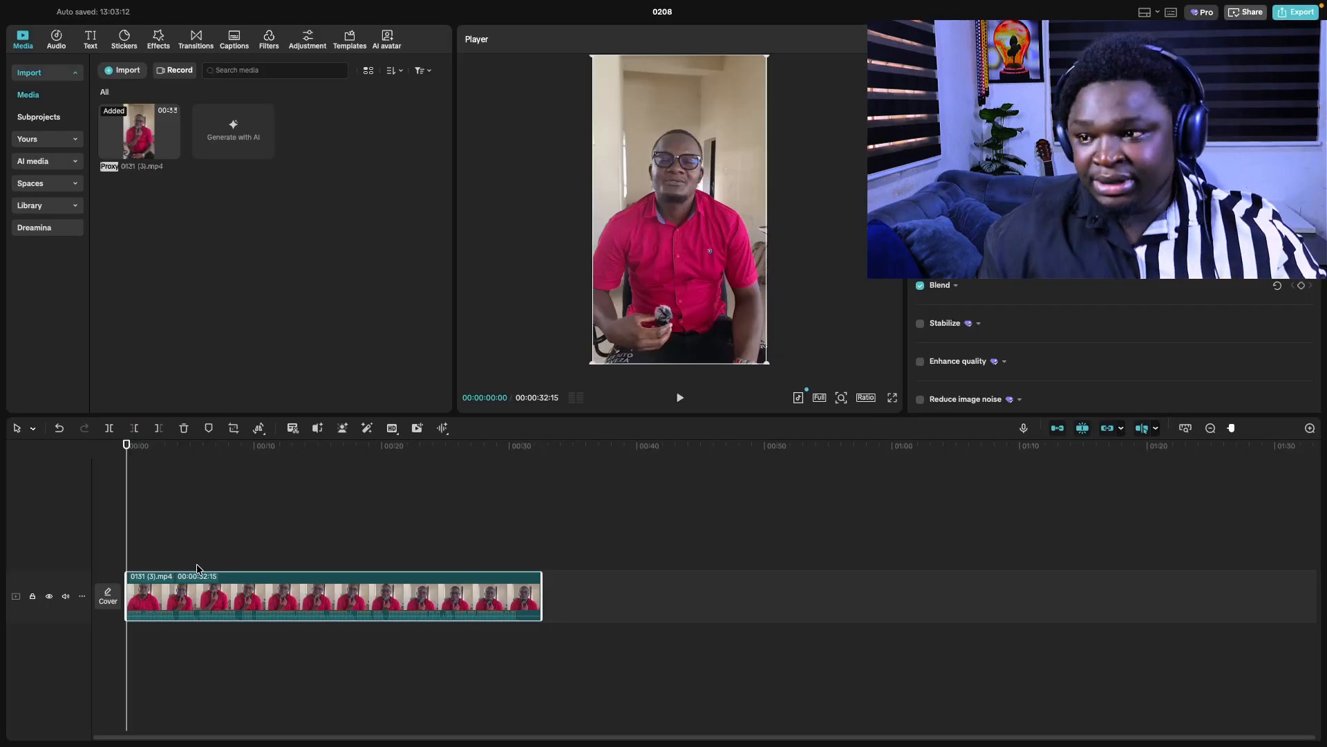
# - Examine the start of the timeline clip at different magnifications, from individual frames to the whole clip
pyautogui.scroll(5, 196, 563)
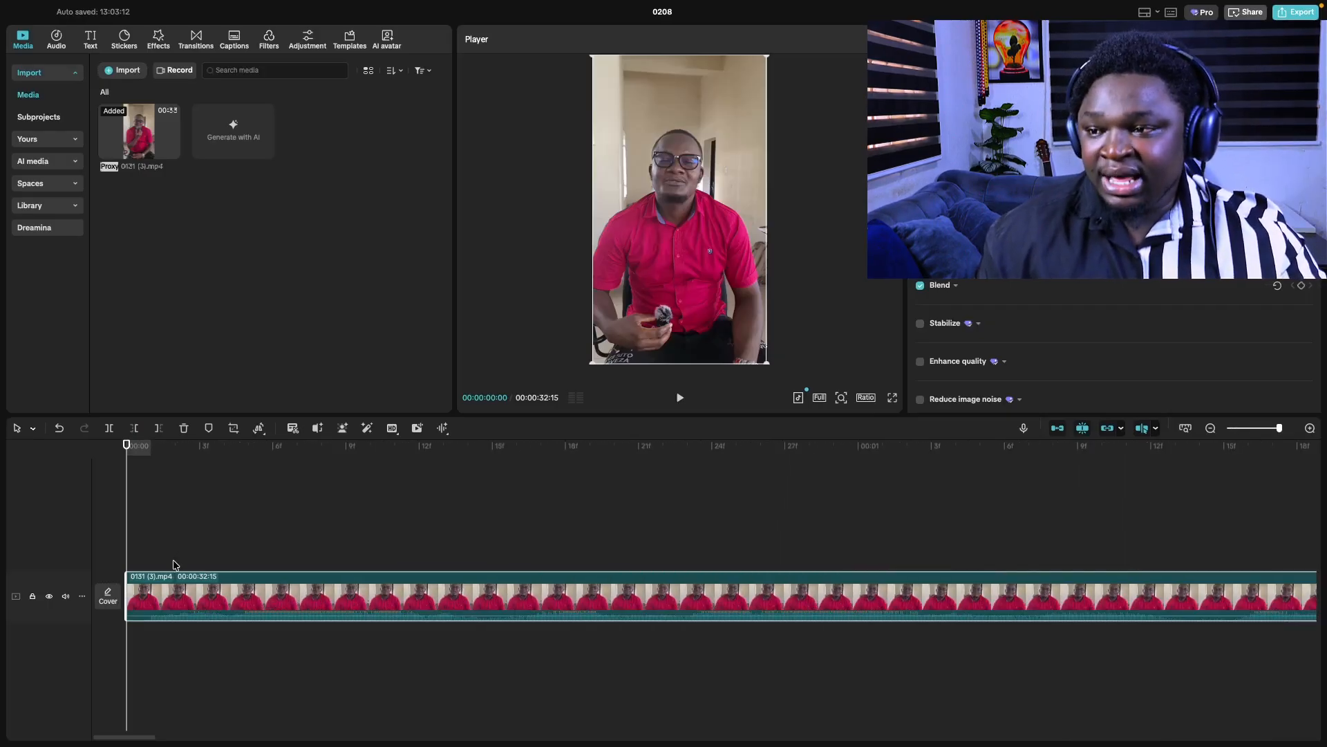
pyautogui.scroll(2, 174, 564)
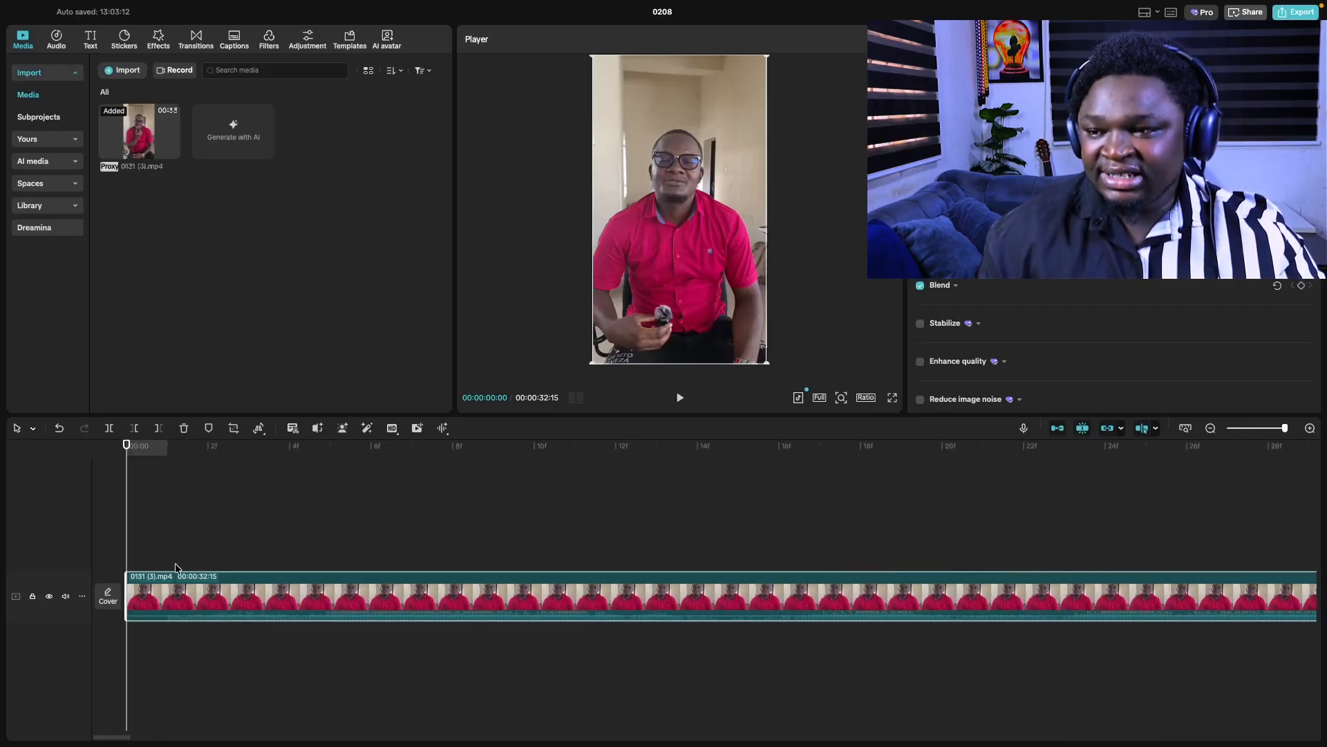
pyautogui.scroll(-3, 176, 564)
pyautogui.scroll(-5, 176, 562)
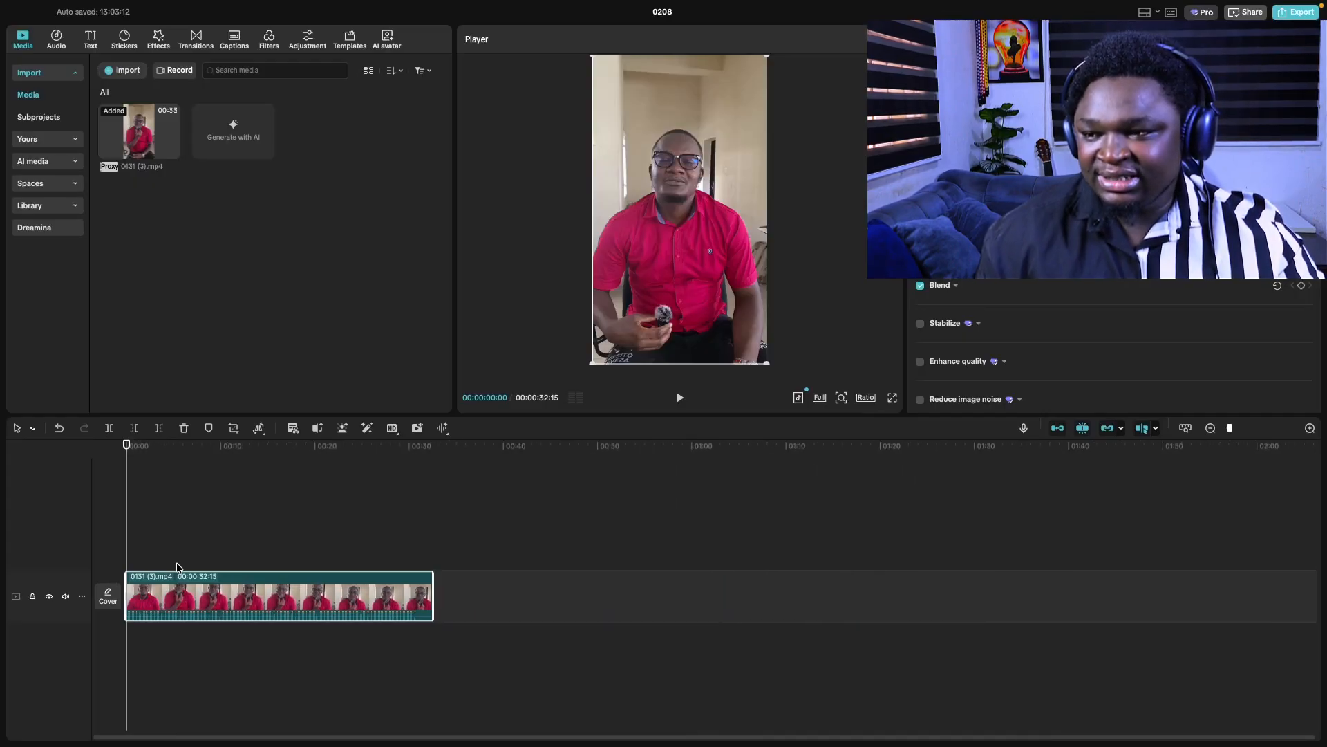
pyautogui.scroll(4, 176, 562)
pyautogui.scroll(3, 176, 563)
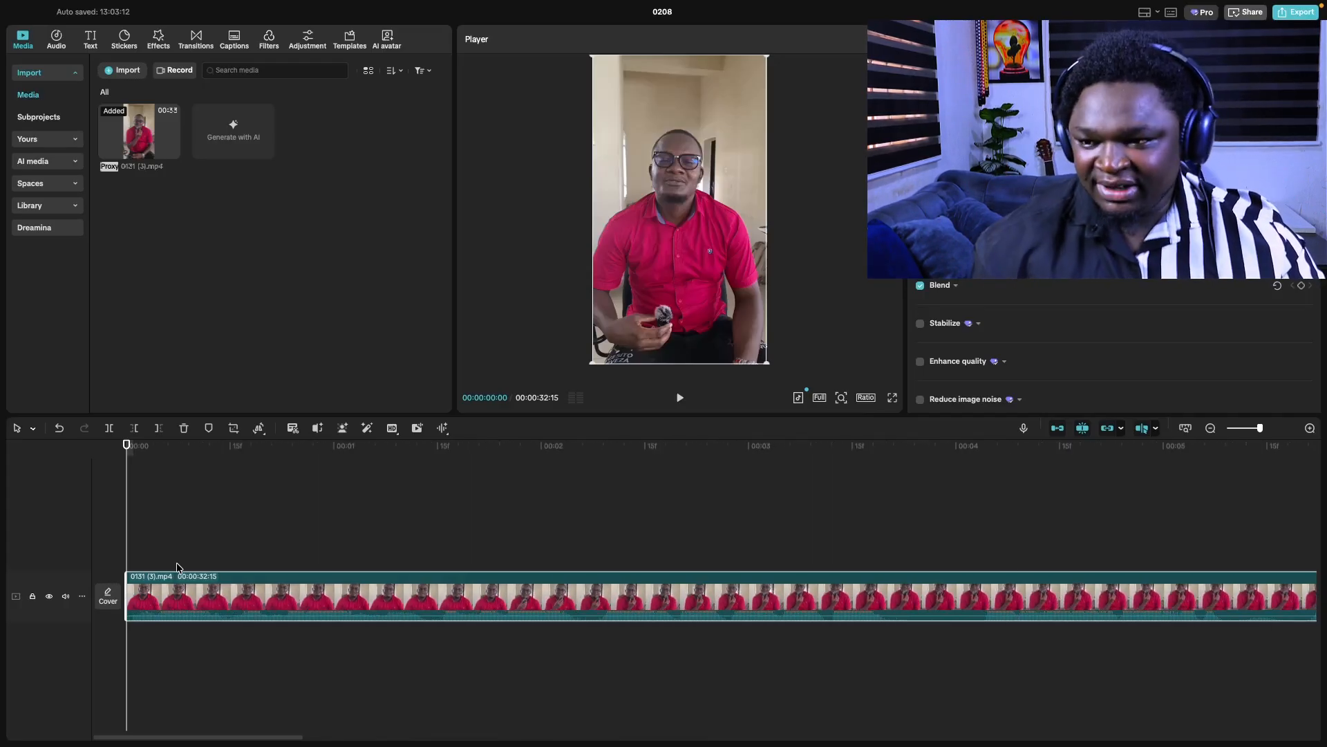
# - Preview different moments of the clip by placing the playhead at several points within its first four seconds
pyautogui.click(220, 552)
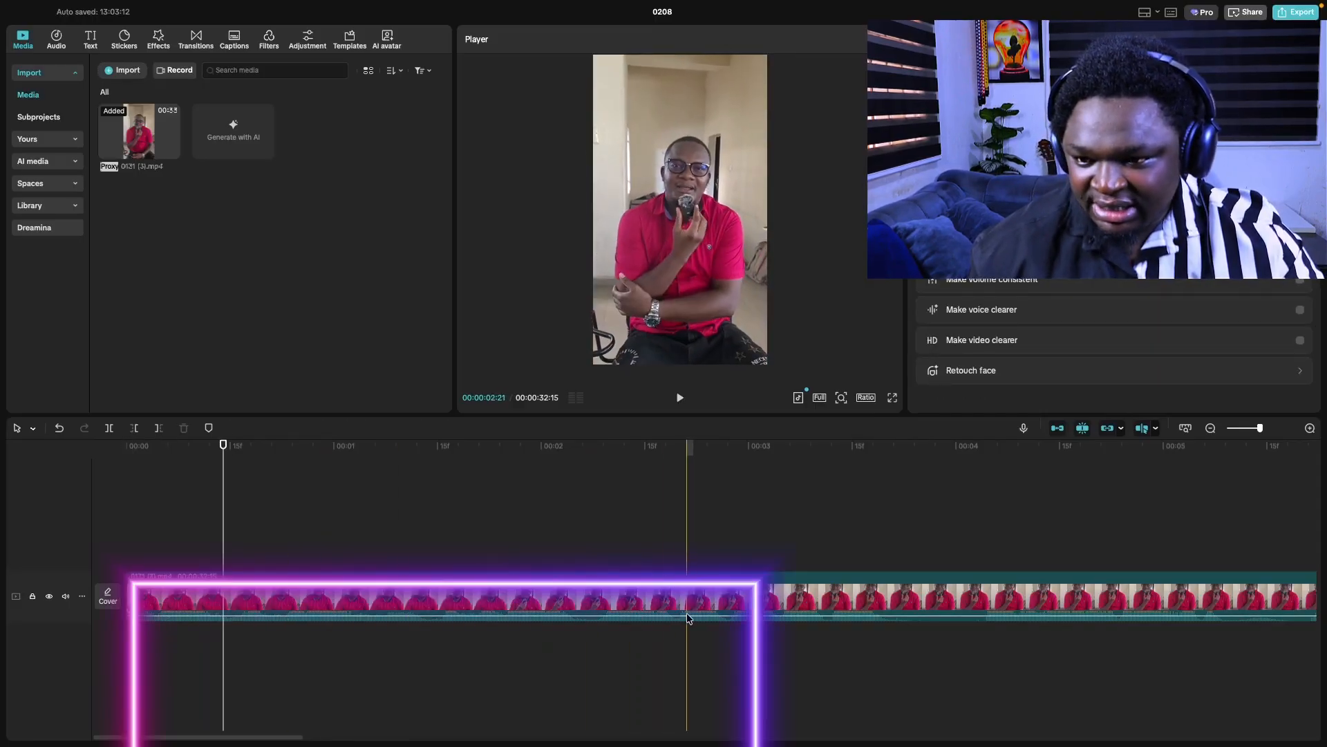
pyautogui.click(845, 543)
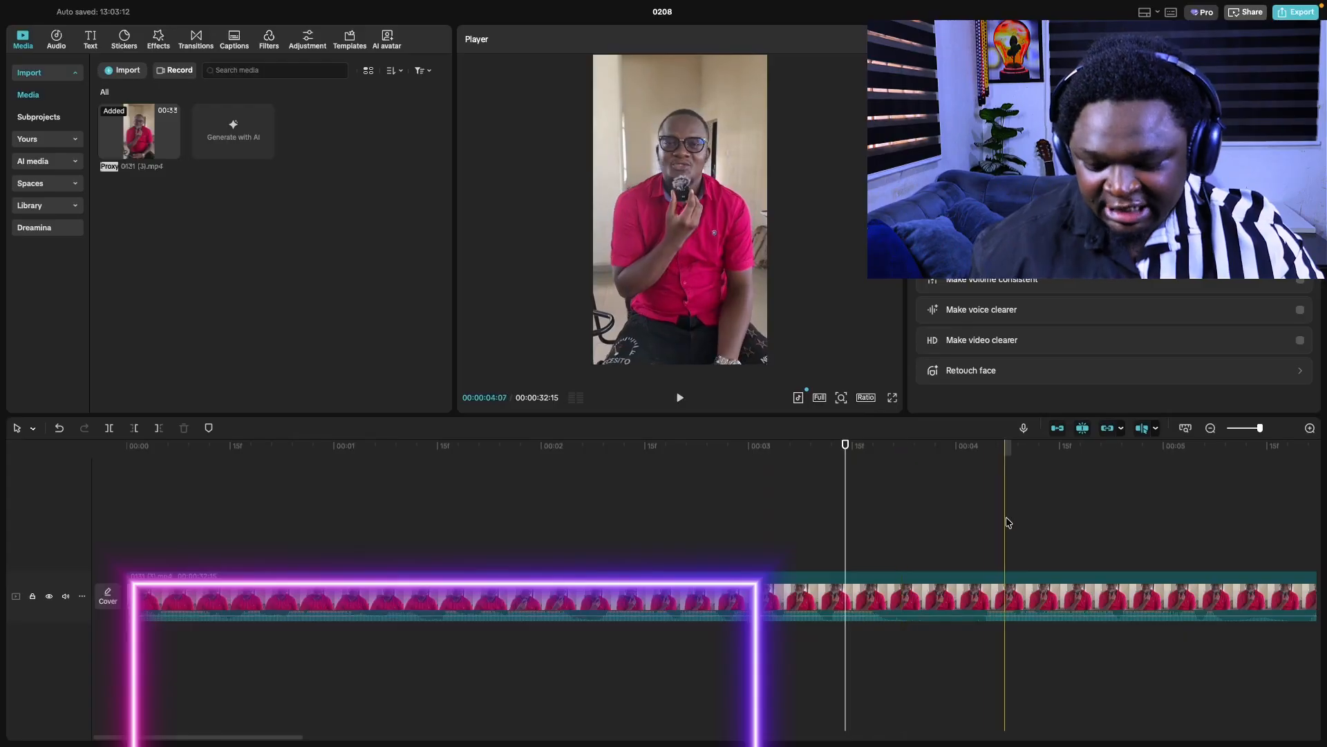
pyautogui.hscroll(5, 1007, 609)
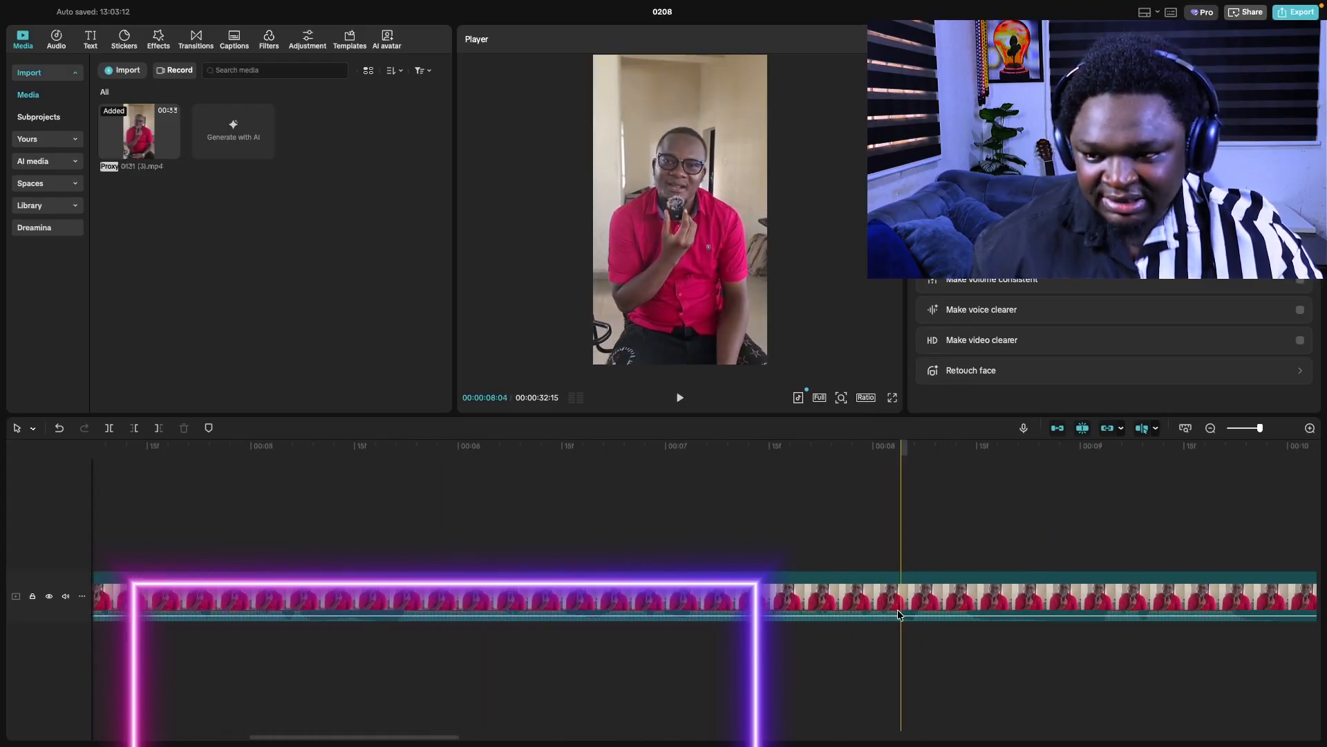
pyautogui.click(446, 524)
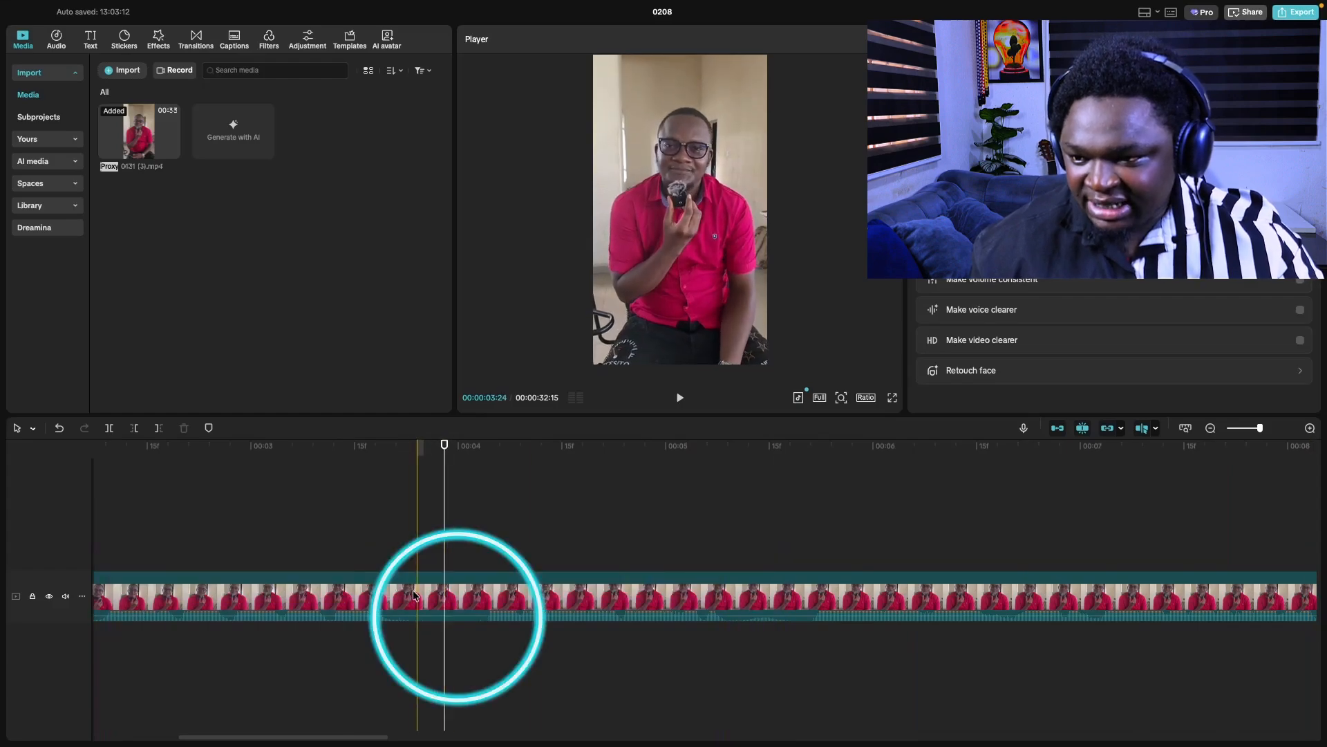
# - Play and pause short stretches of the clip, starting from 00:00:03:22 and again from 00:00:04:04
pyautogui.click(403, 537)
pyautogui.press('space')
pyautogui.click(404, 541)
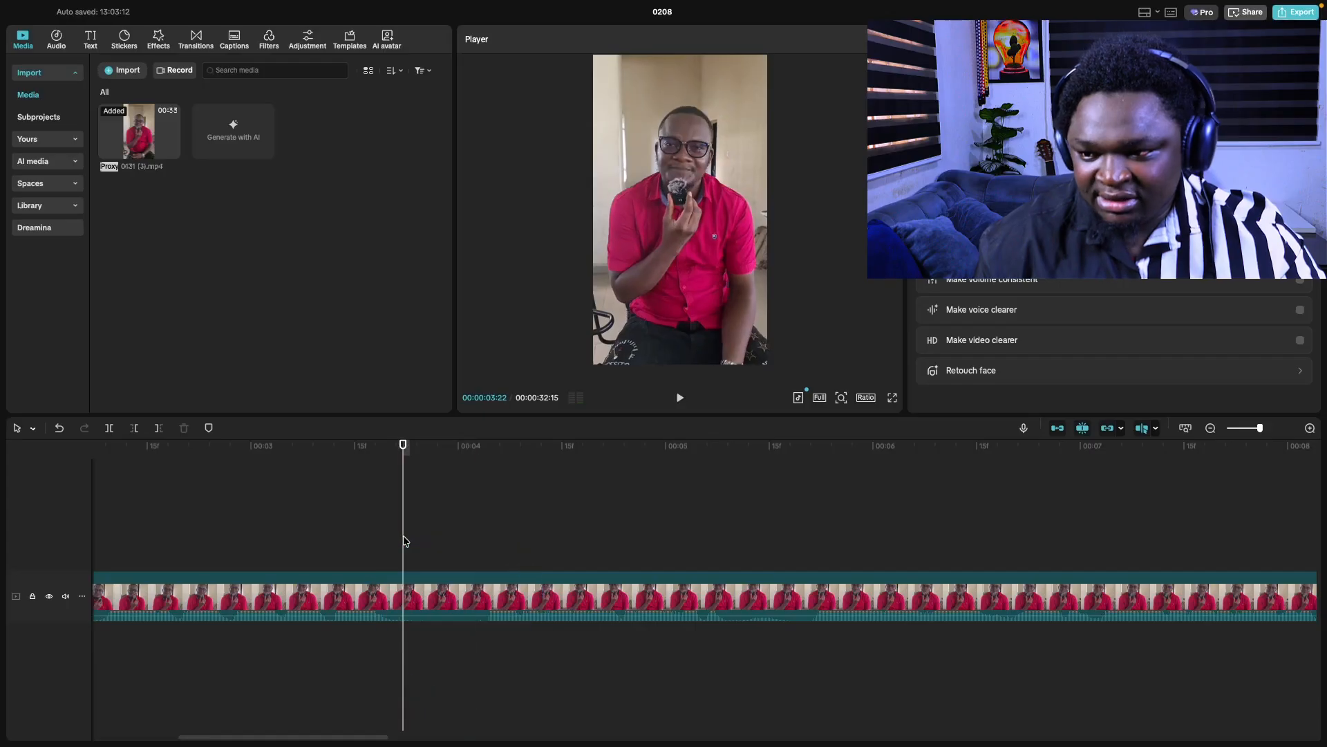
pyautogui.press('space')
pyautogui.press('space')
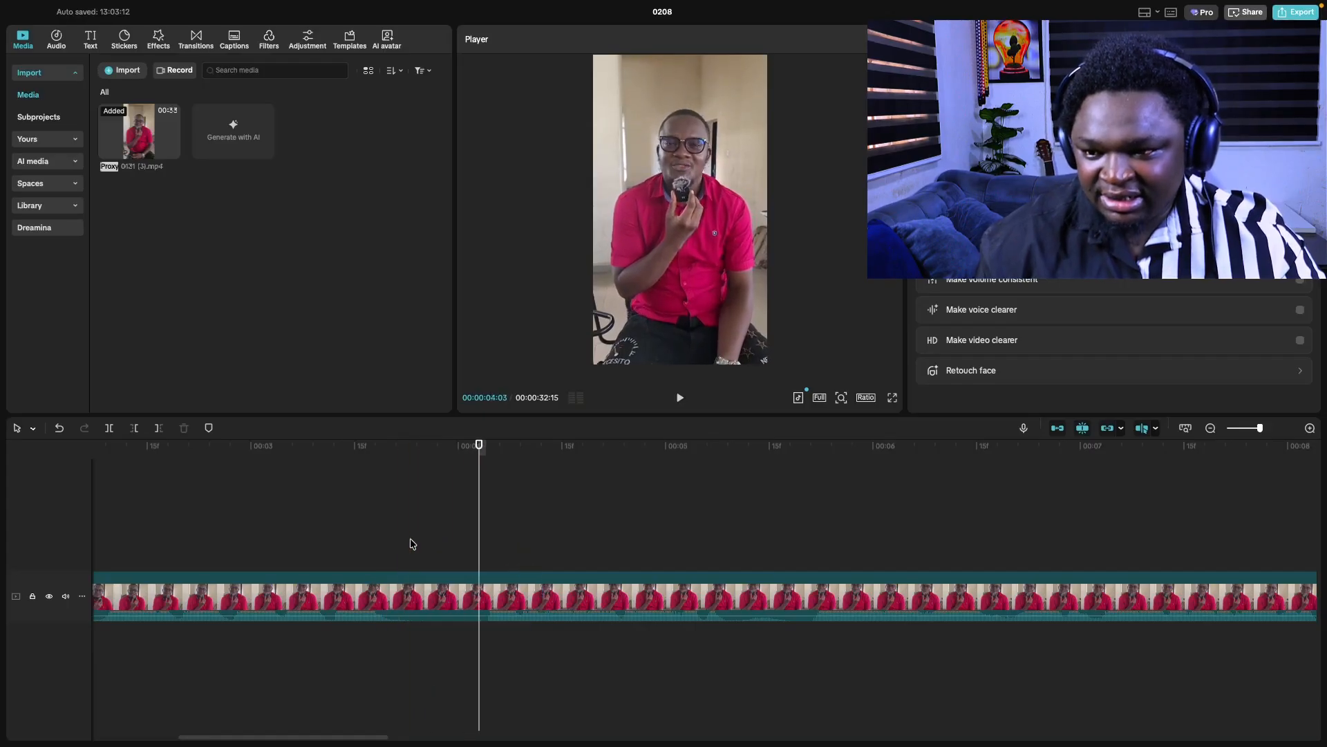
pyautogui.click(486, 546)
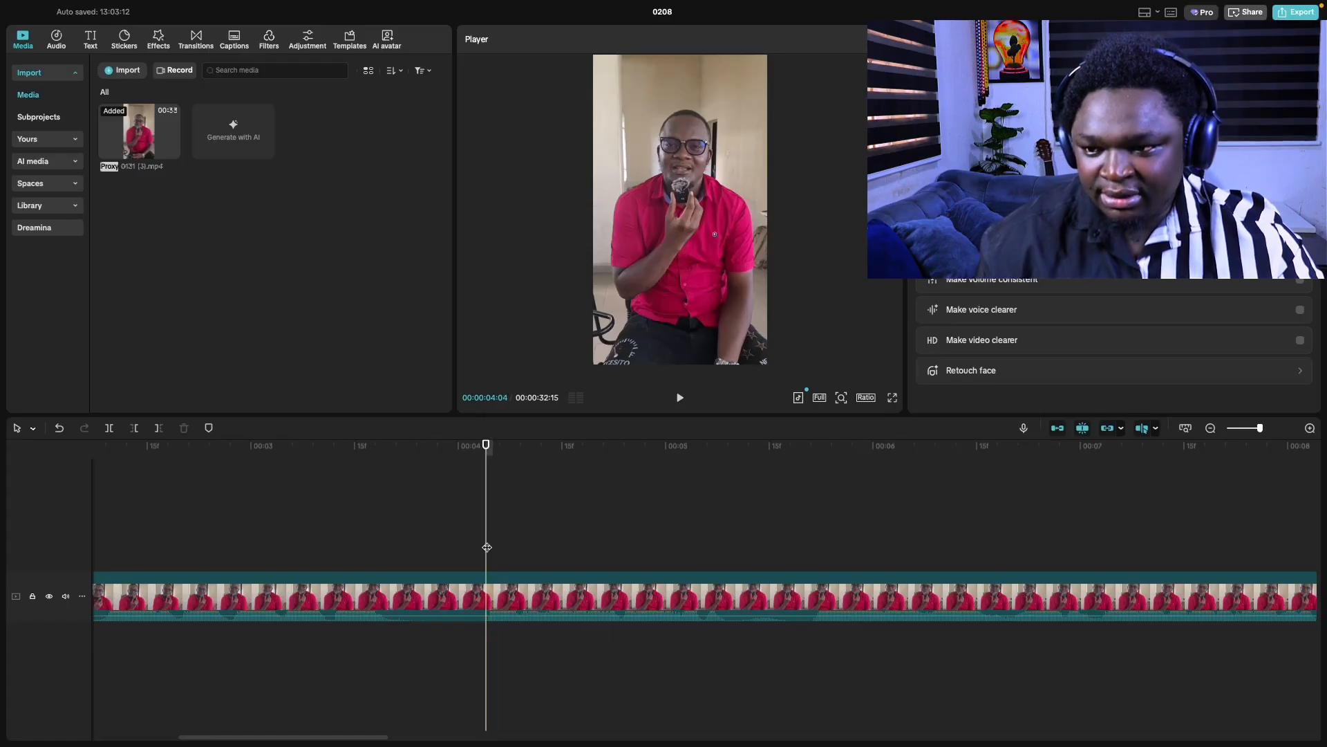
pyautogui.press('space')
pyautogui.press('space')
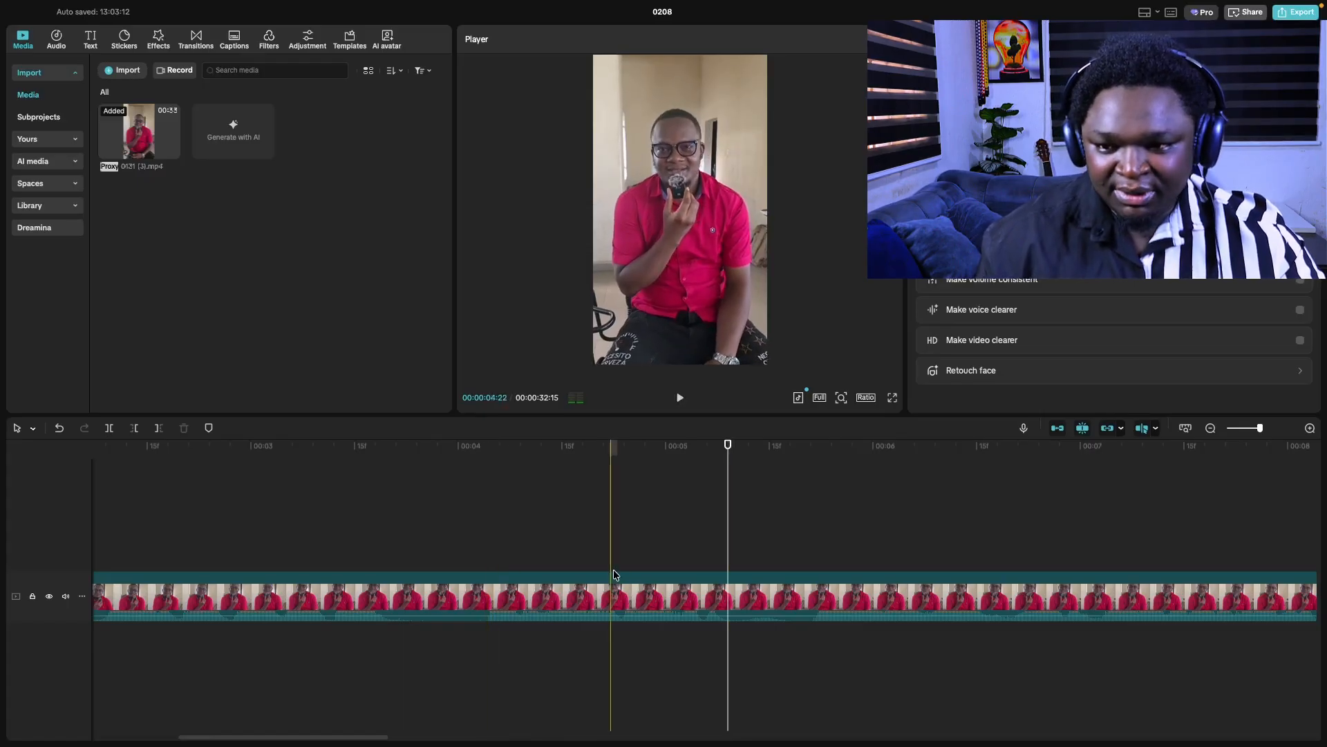
# - Resume and pause playback in short bursts until the playhead reaches about 10 seconds
pyautogui.press('space')
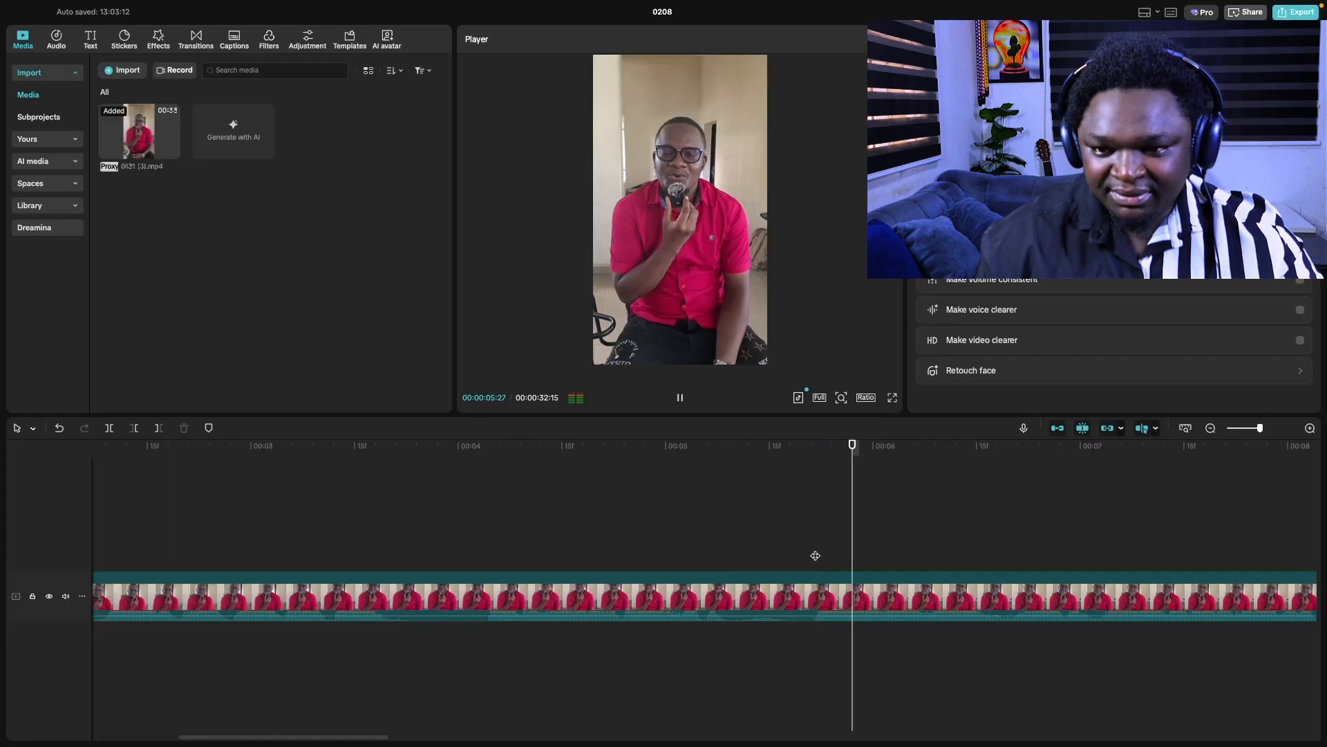
pyautogui.press('space')
pyautogui.hscroll(10, 816, 555)
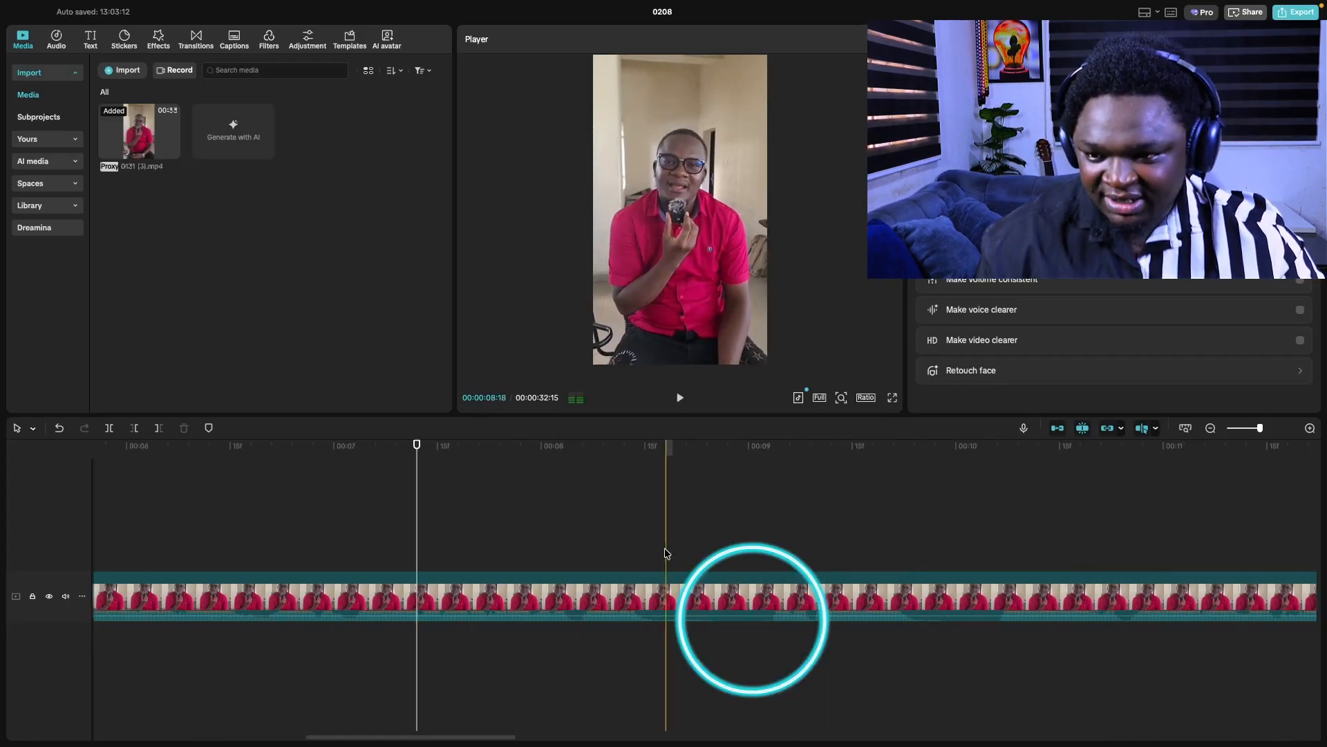
pyautogui.press('space')
pyautogui.press('space')
pyautogui.press('space')
pyautogui.press('space')
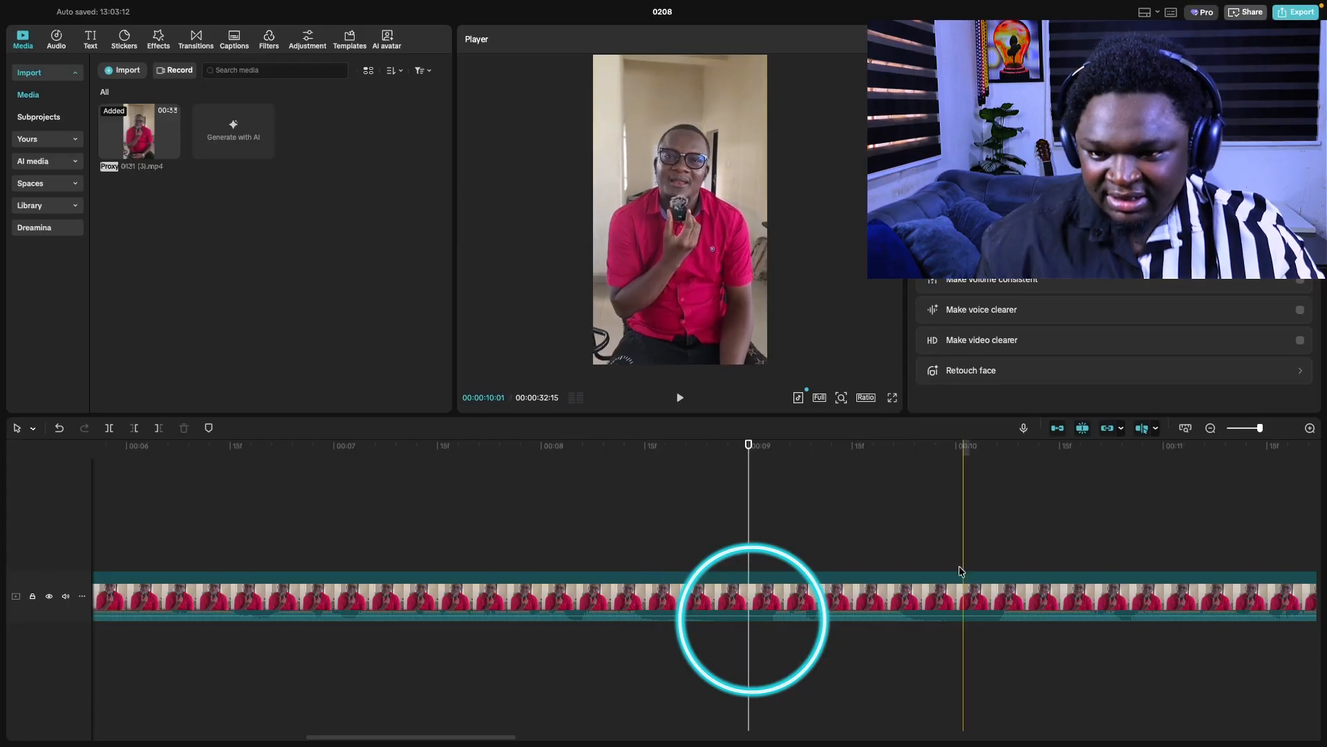
pyautogui.press('space')
pyautogui.press('space')
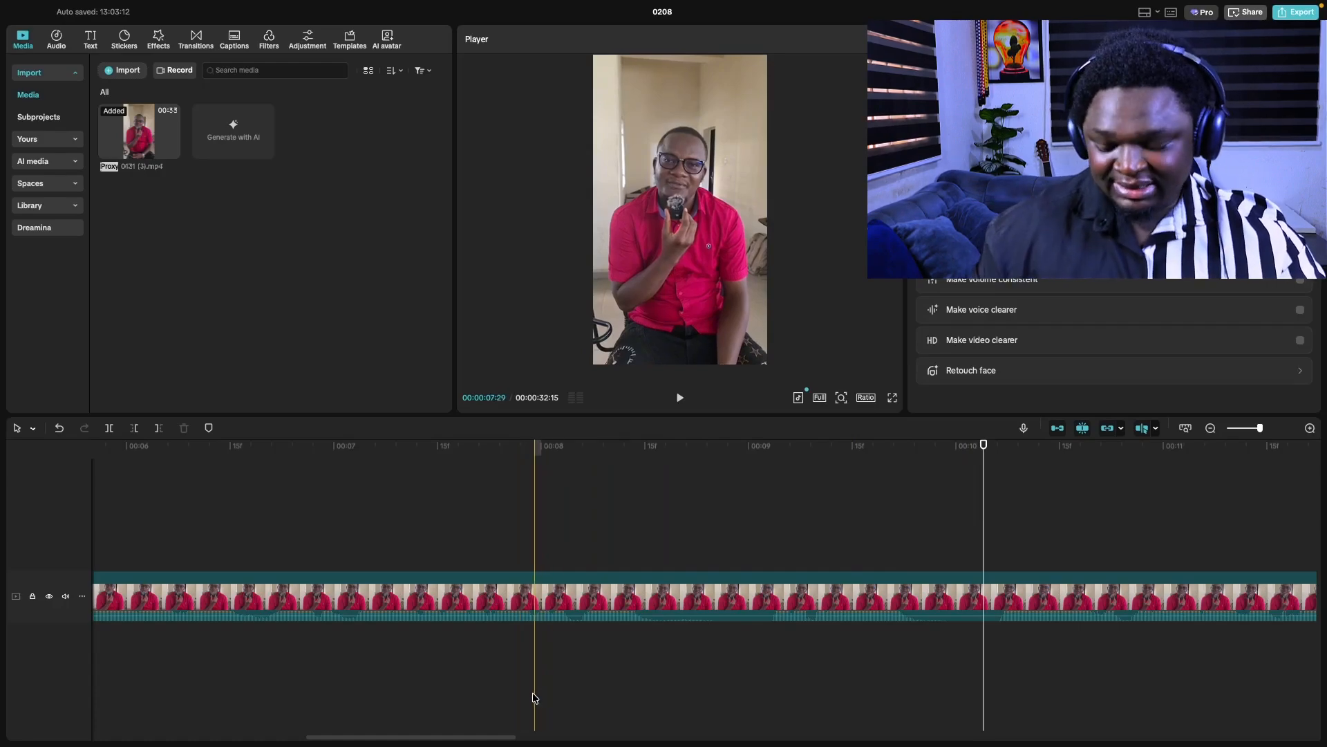
# - View the clip at coarser and finer timeline magnifications, and fit its full length into the timeline
pyautogui.scroll(-5, 522, 575)
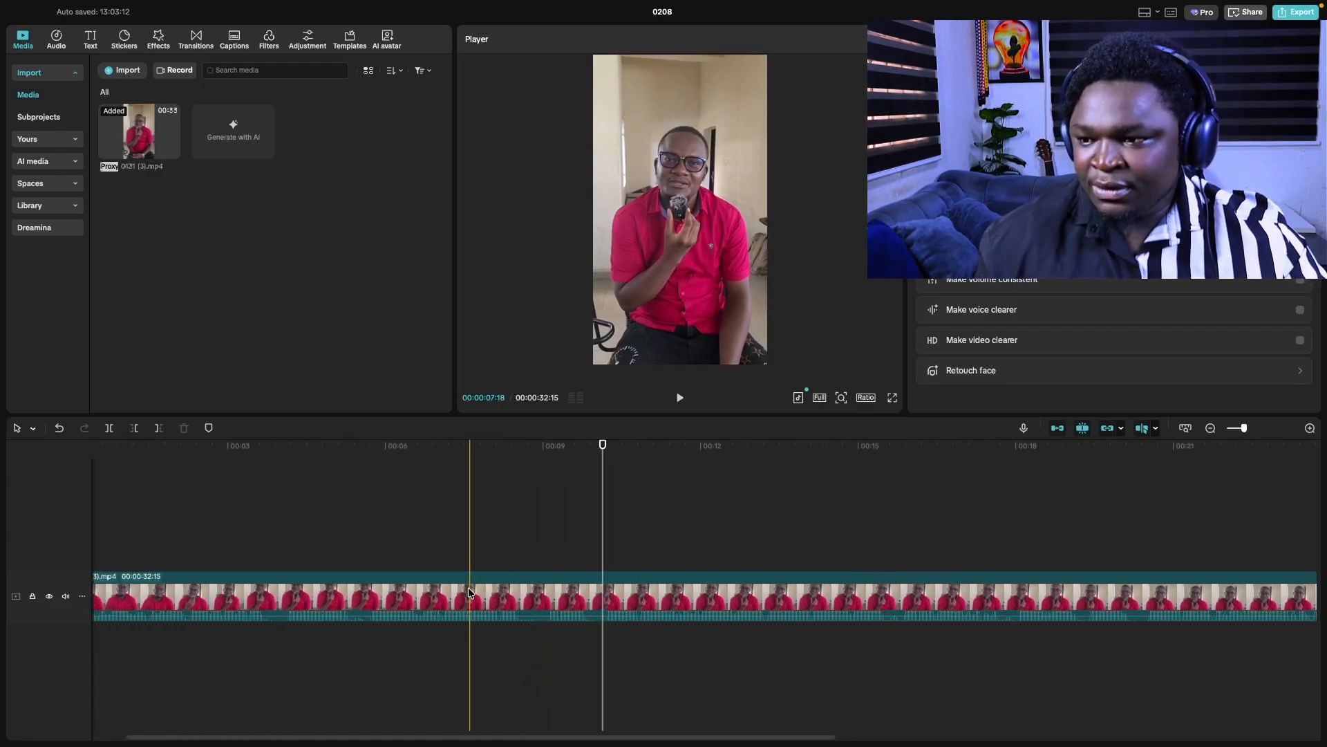
pyautogui.scroll(-2, 287, 513)
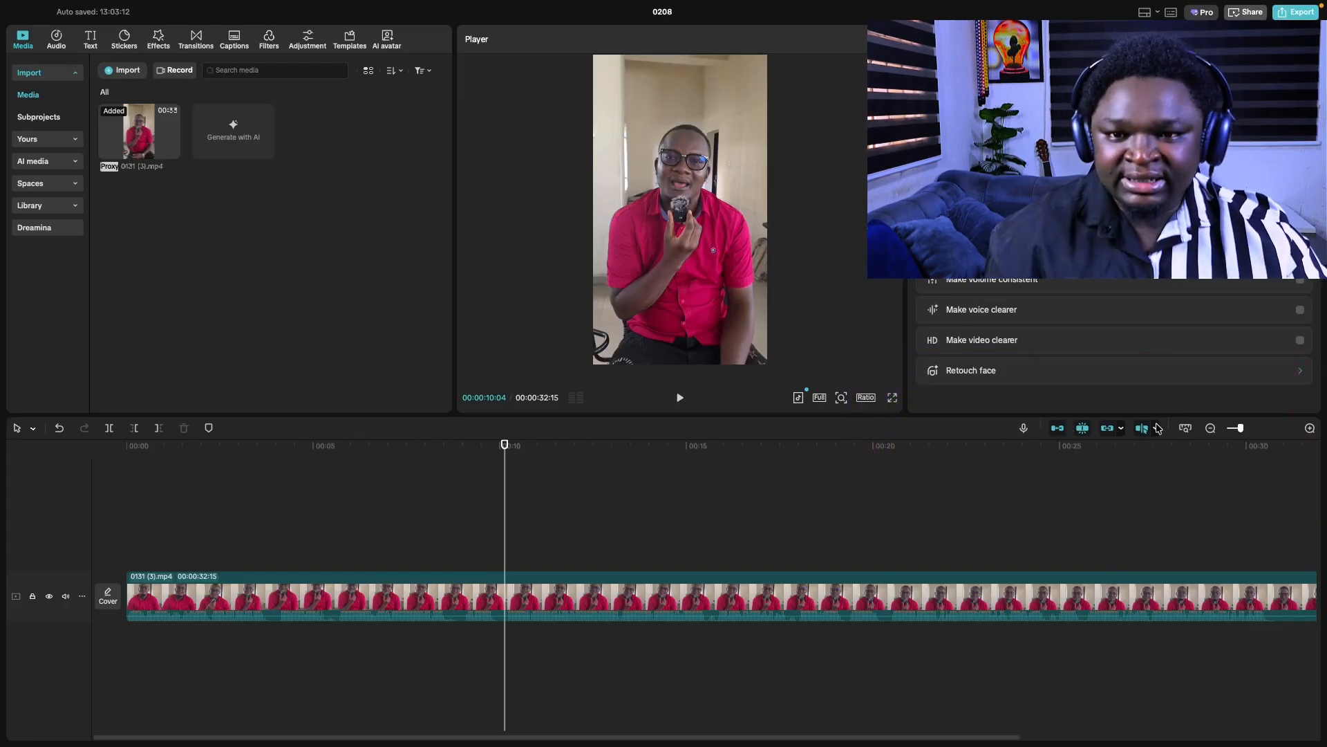
pyautogui.scroll(2, 377, 641)
pyautogui.scroll(5, 377, 641)
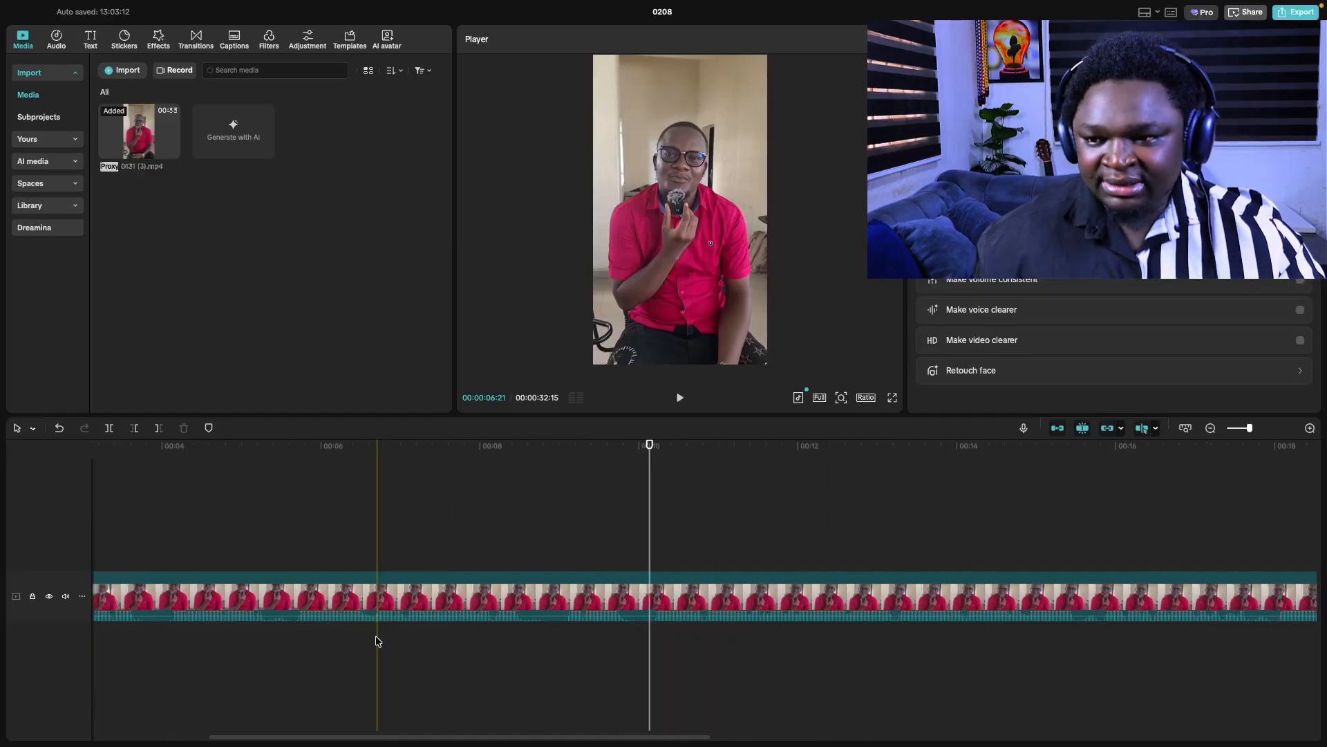
pyautogui.hscroll(-10, 492, 643)
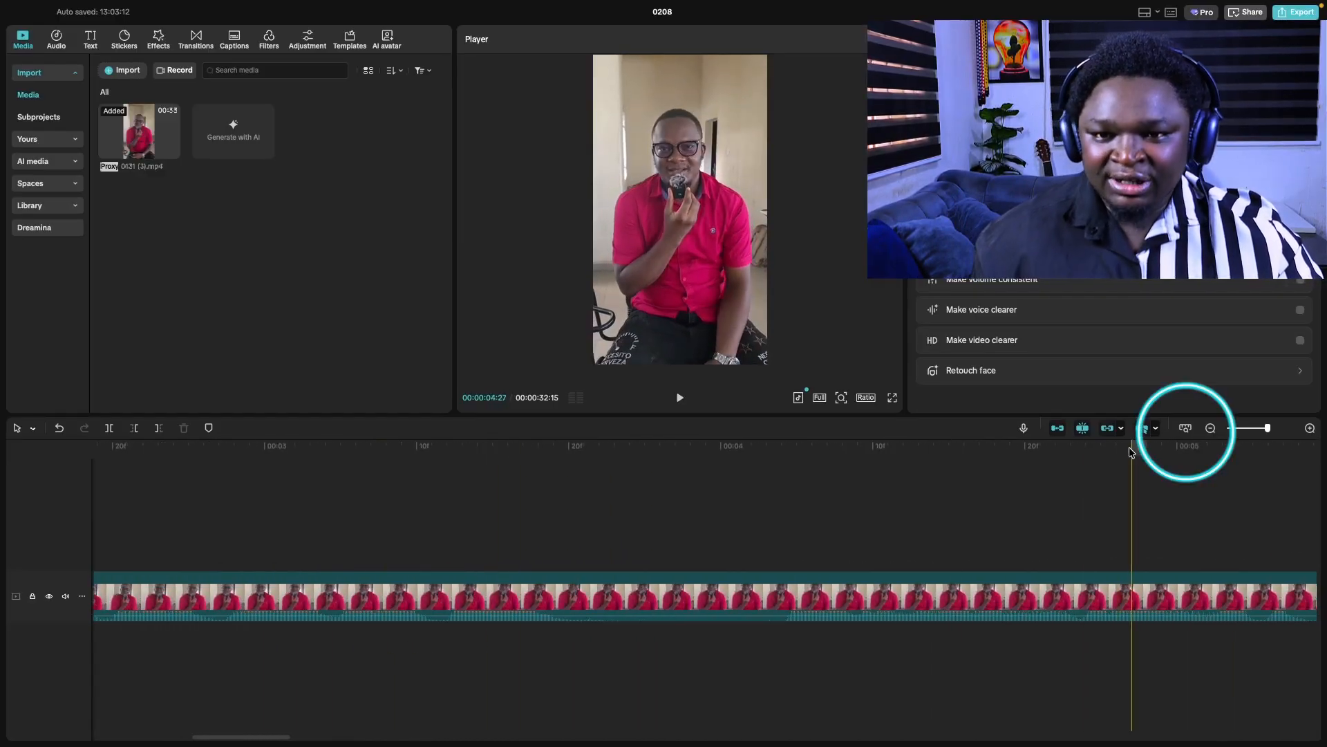
pyautogui.click(1187, 429)
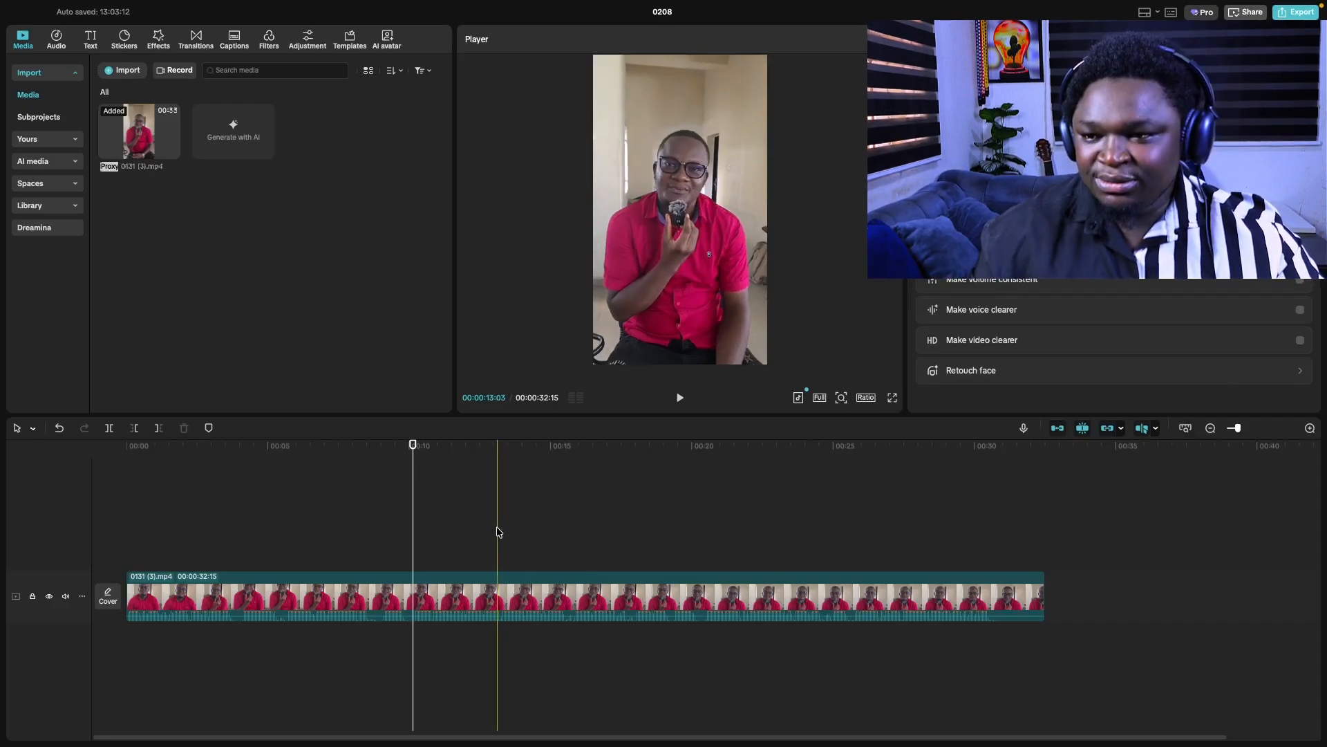
# - Magnify the clip around 00:00:13 down to individual frames, and bring its full length back into the timeline view
pyautogui.scroll(5, 497, 533)
pyautogui.scroll(5, 498, 533)
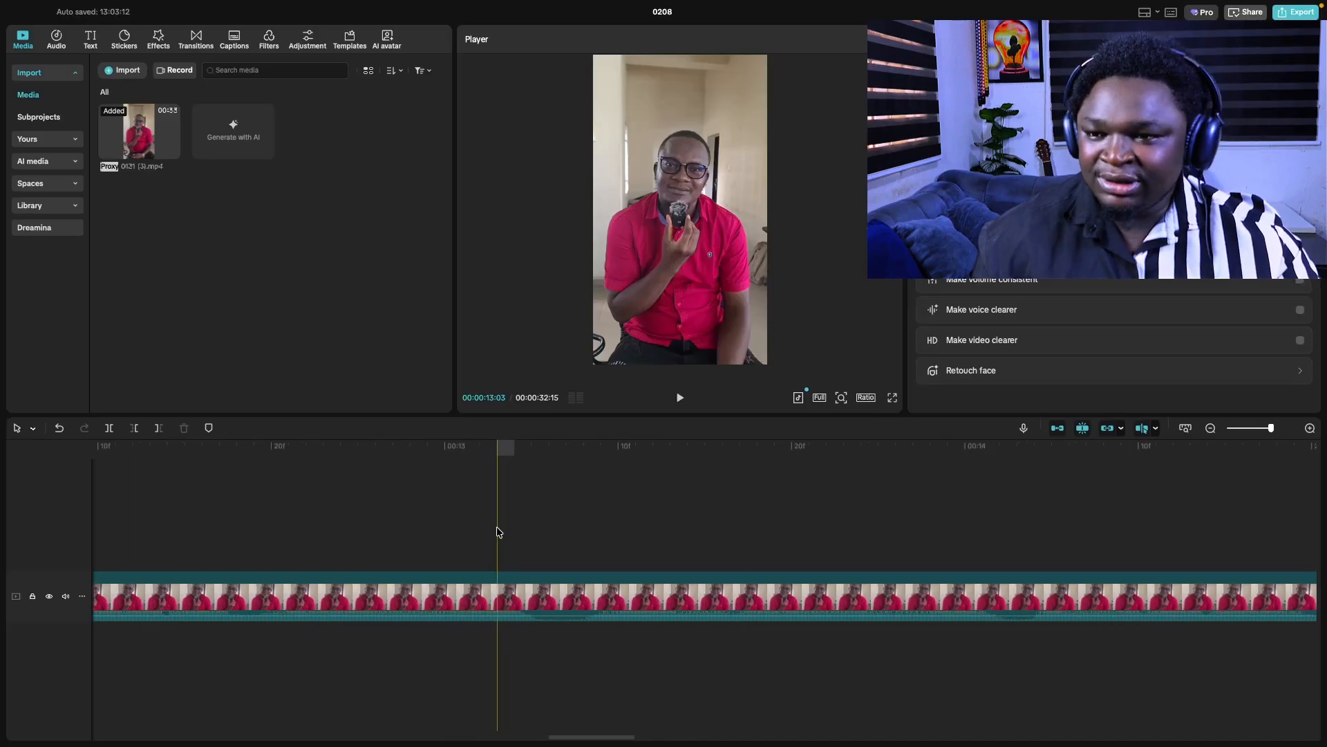
pyautogui.scroll(2, 498, 532)
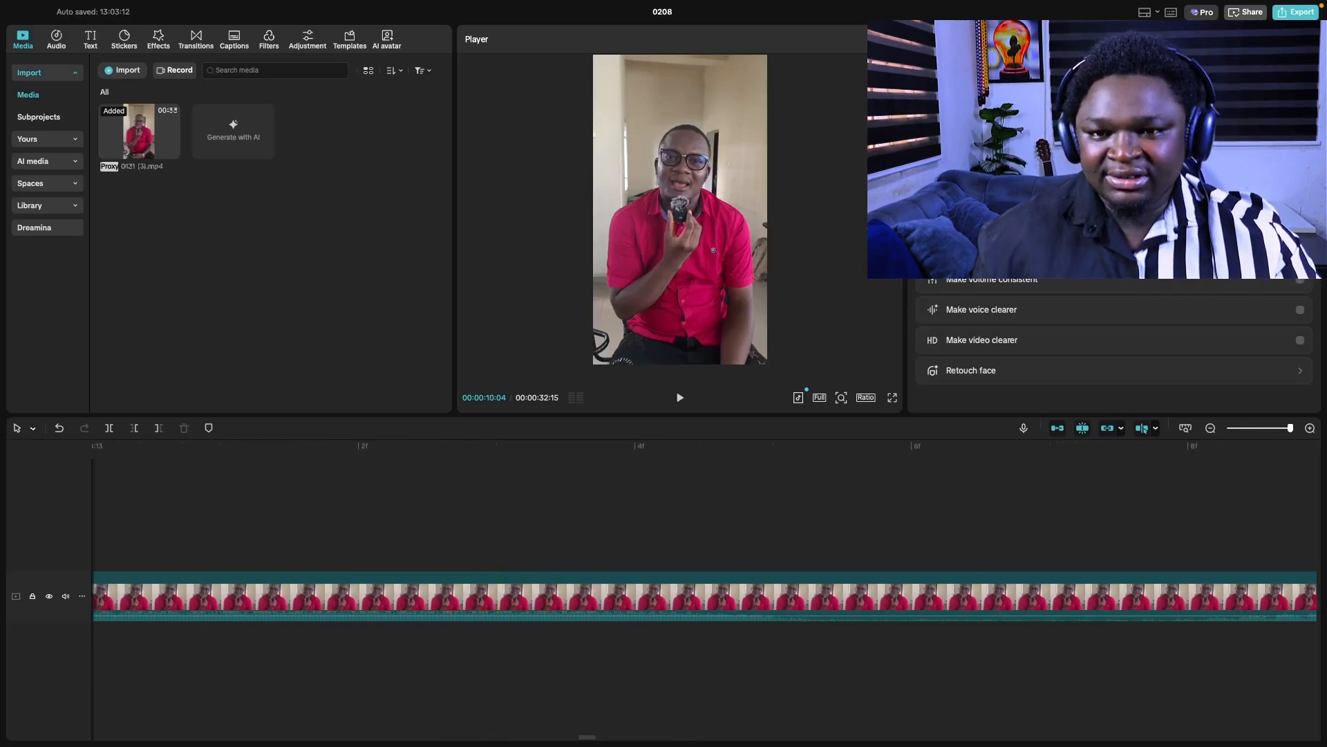
pyautogui.click(1187, 428)
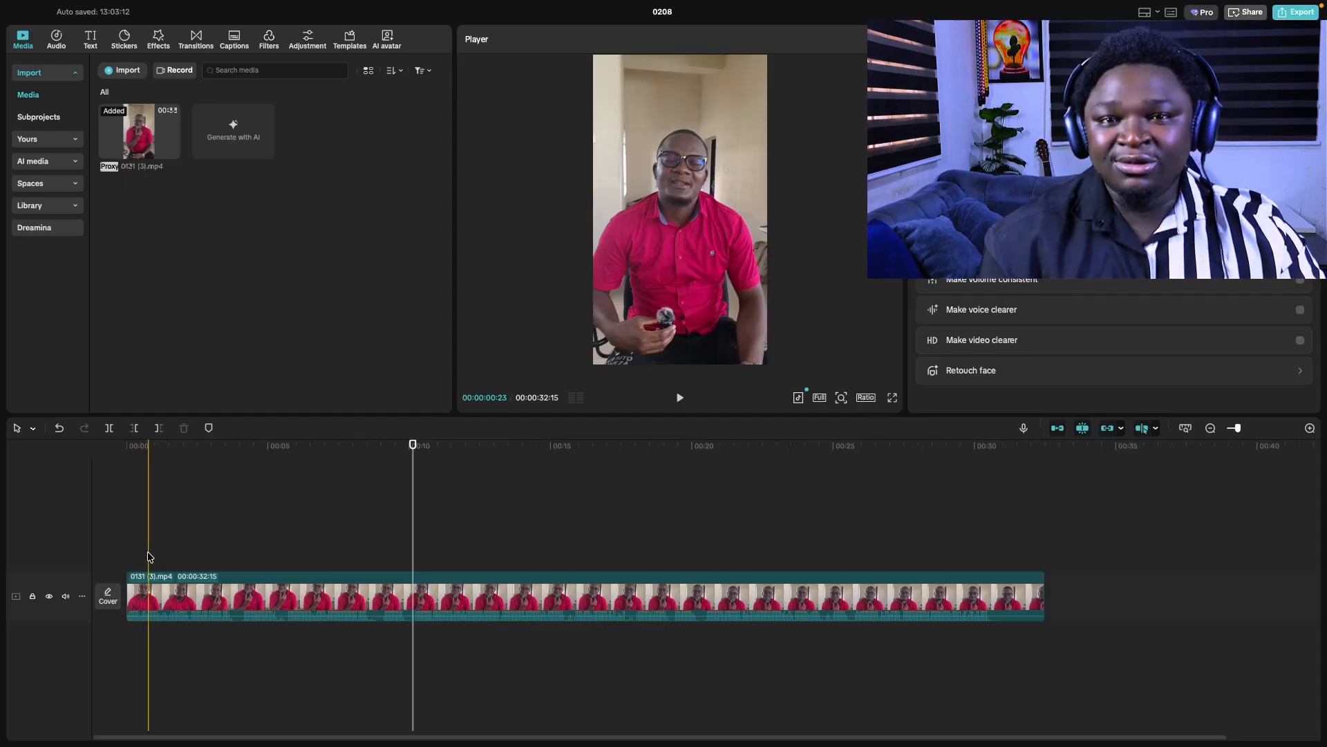
# - Split the clip at 00:00:01:22 and select the part before the cut
pyautogui.scroll(5, 149, 581)
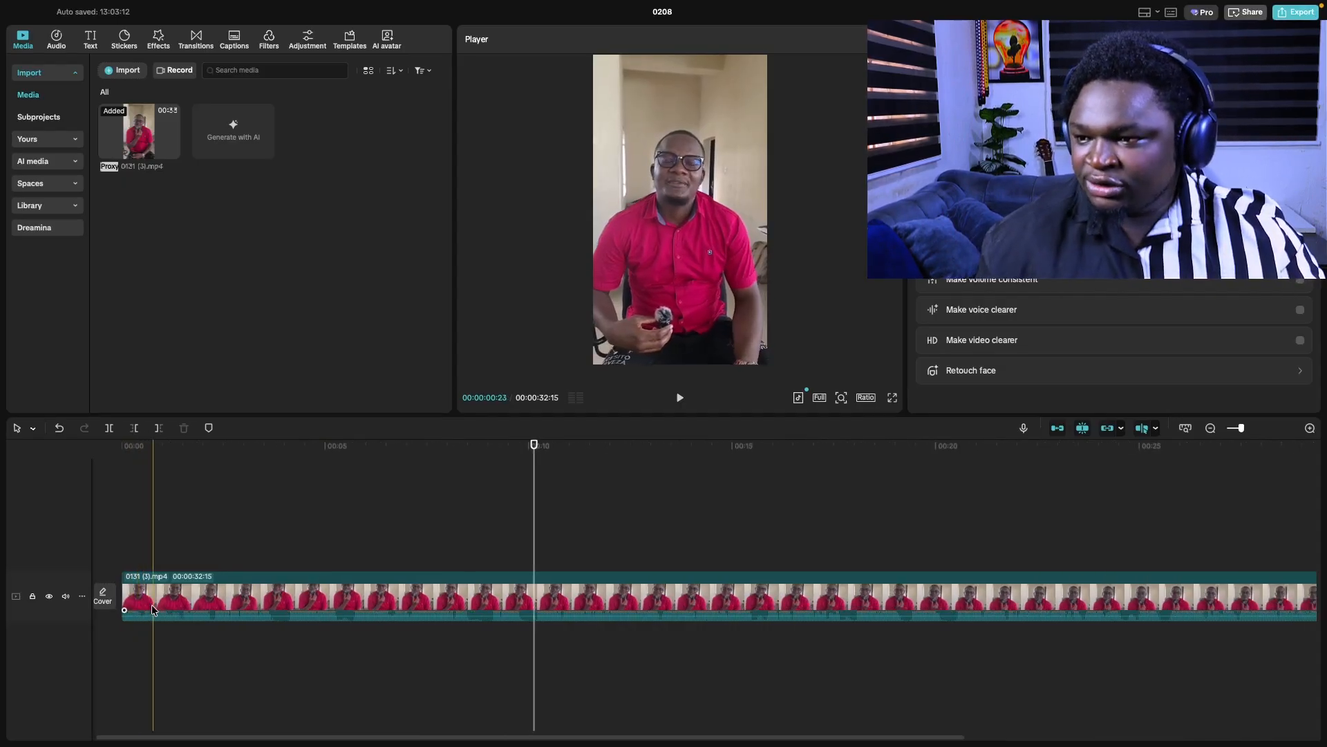
pyautogui.scroll(3, 152, 609)
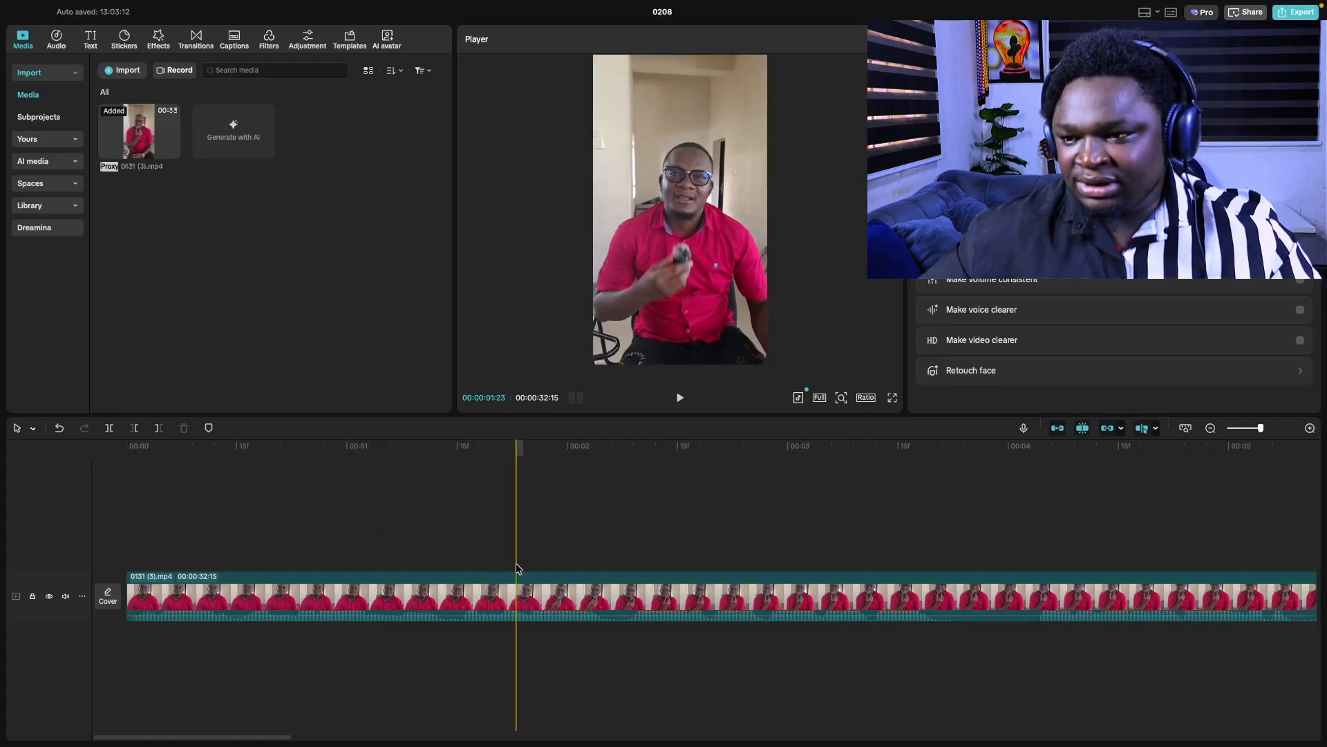
pyautogui.click(509, 544)
pyautogui.click(507, 598)
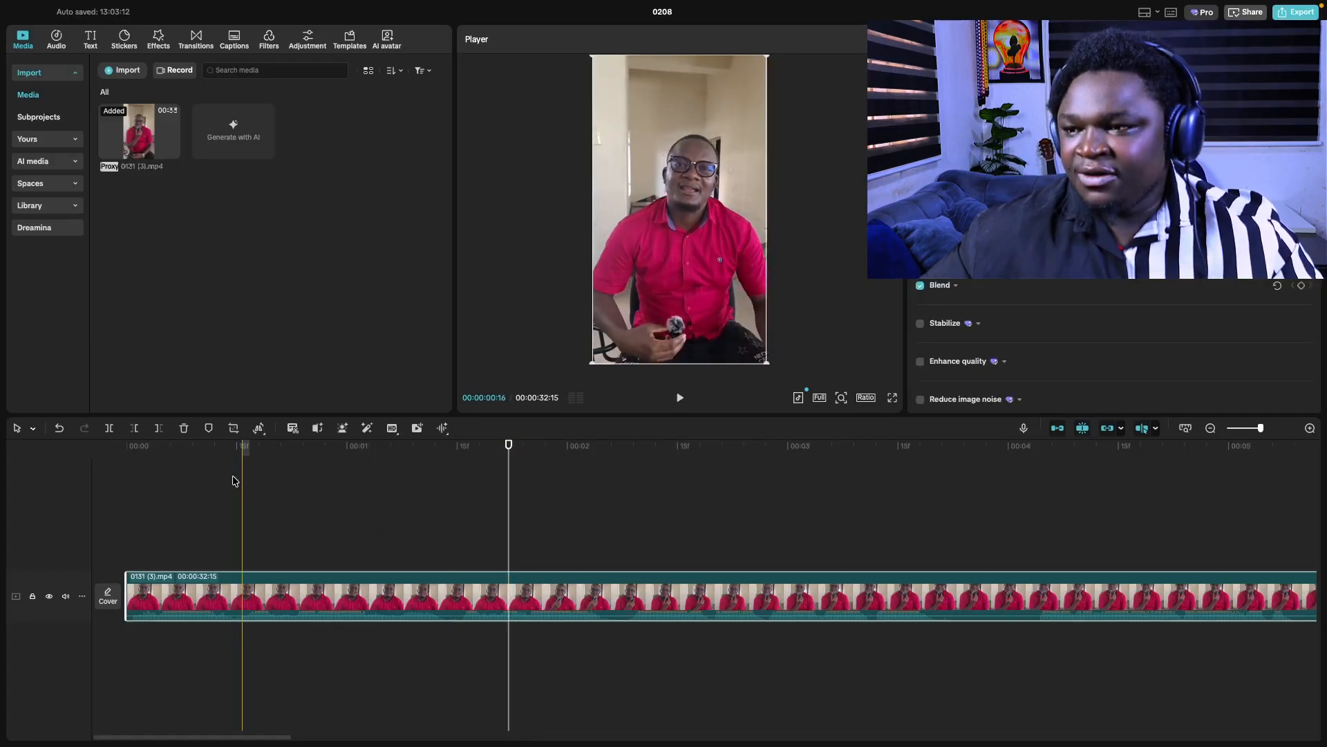
pyautogui.click(111, 429)
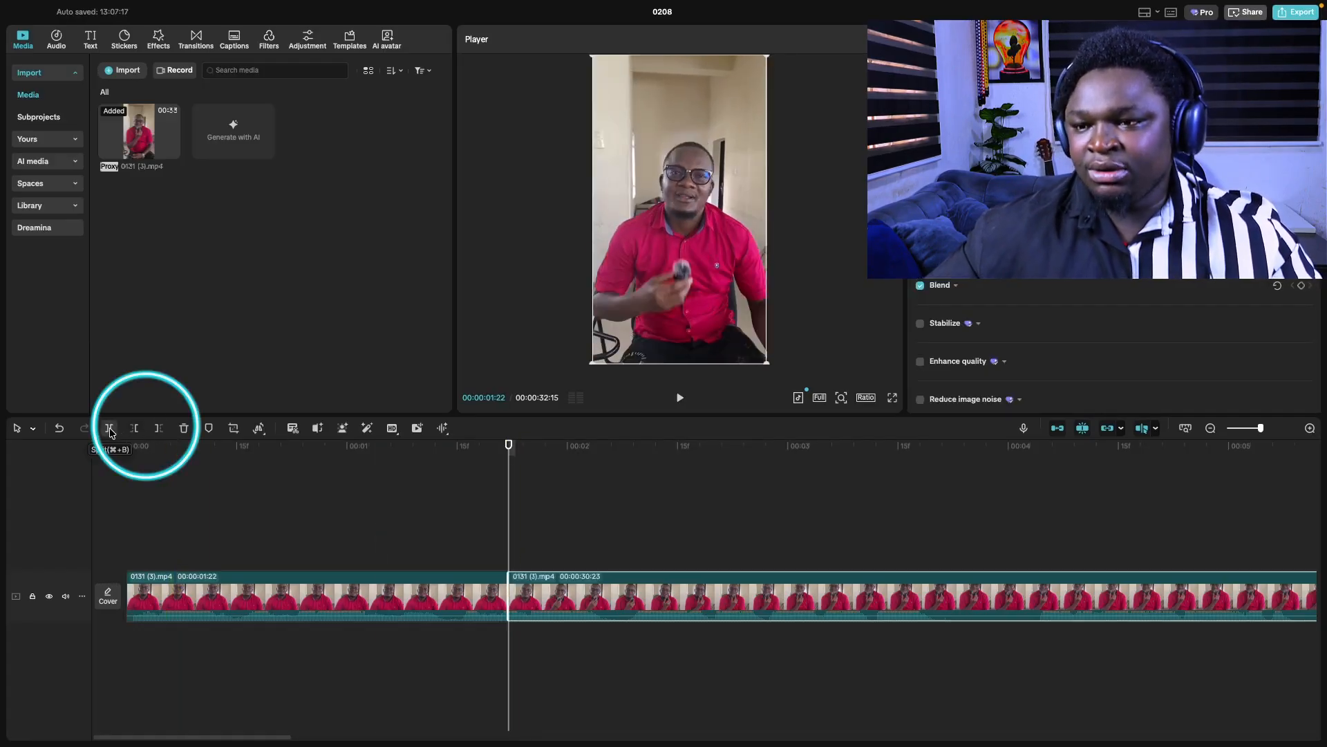
pyautogui.click(459, 596)
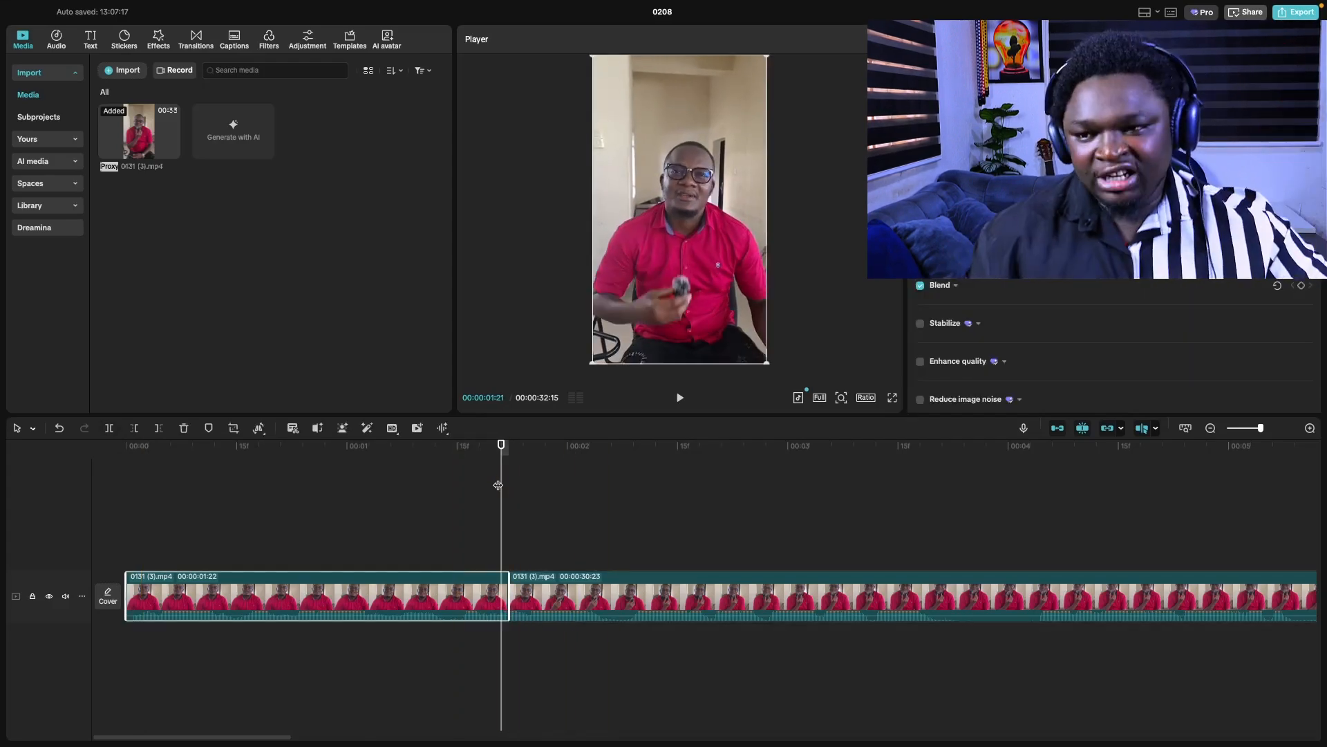
# - Split the part after the first cut at 00:00:02:27
pyautogui.click(508, 542)
pyautogui.click(507, 596)
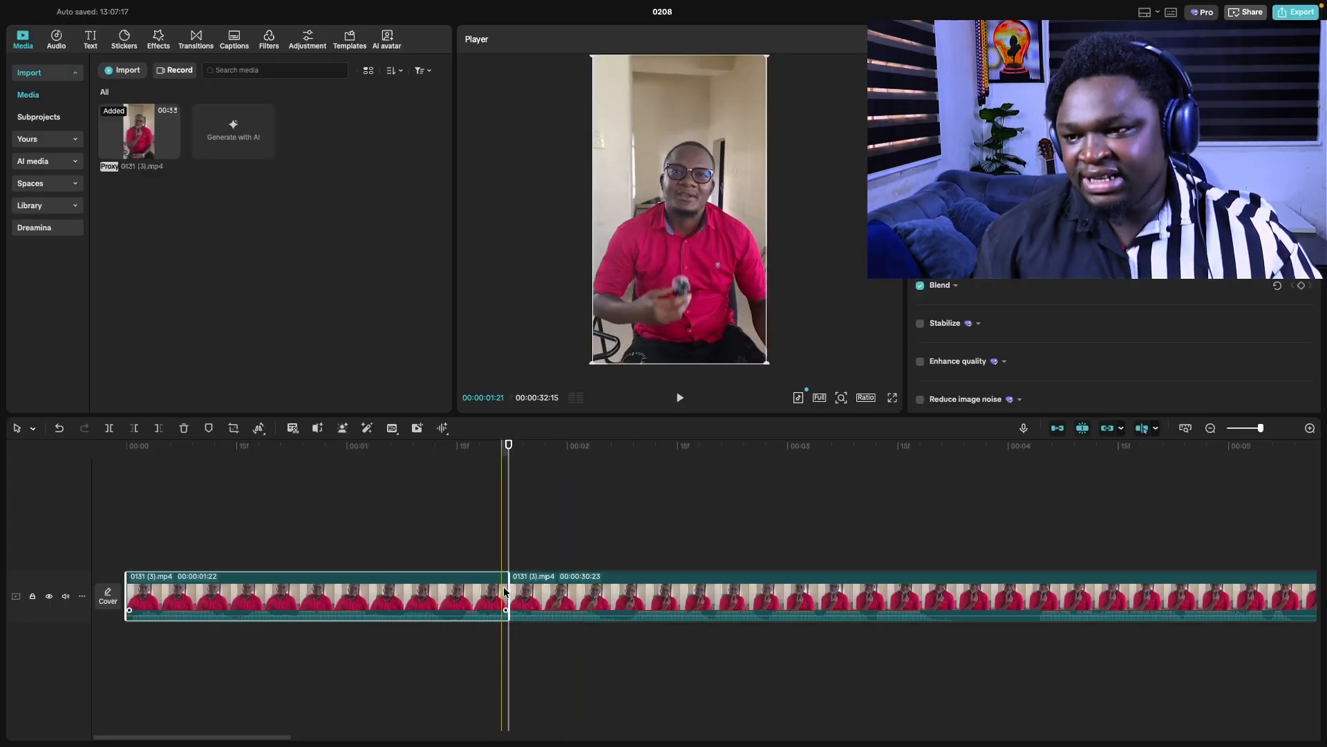
pyautogui.click(767, 537)
pyautogui.click(768, 593)
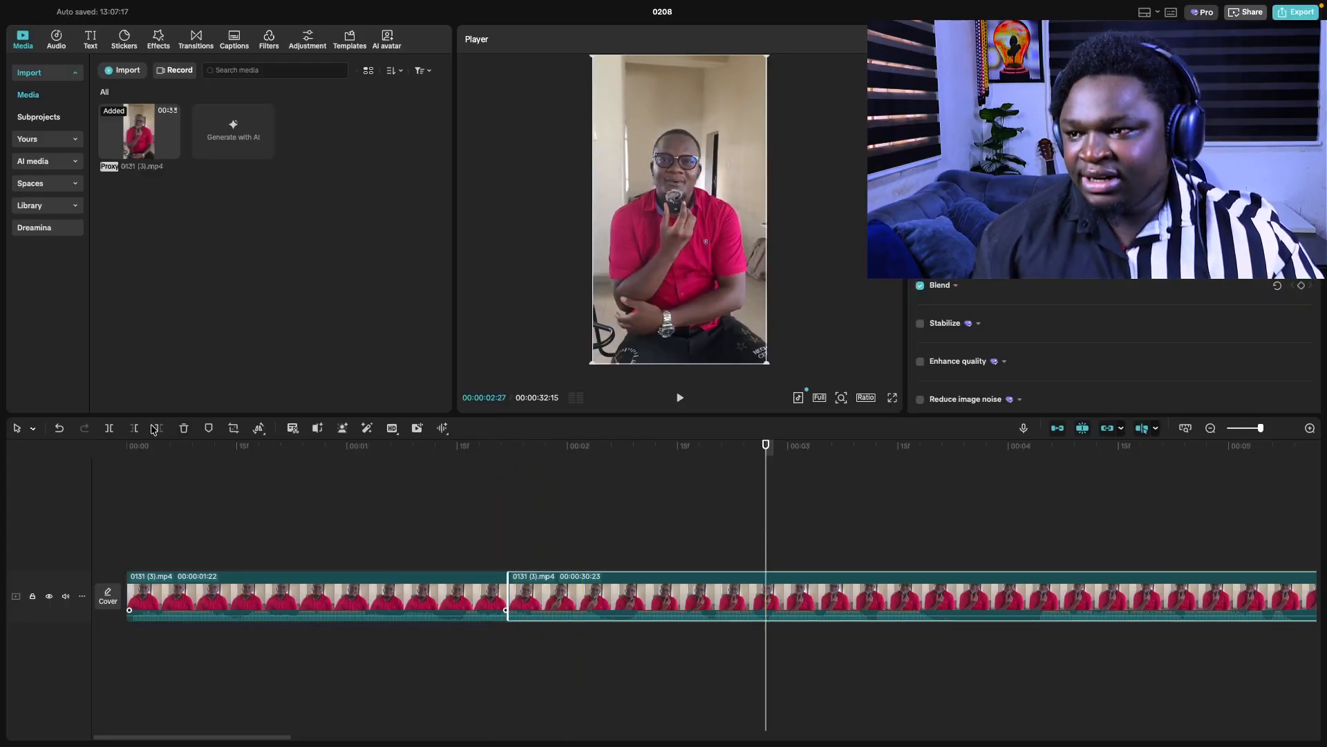
pyautogui.click(113, 431)
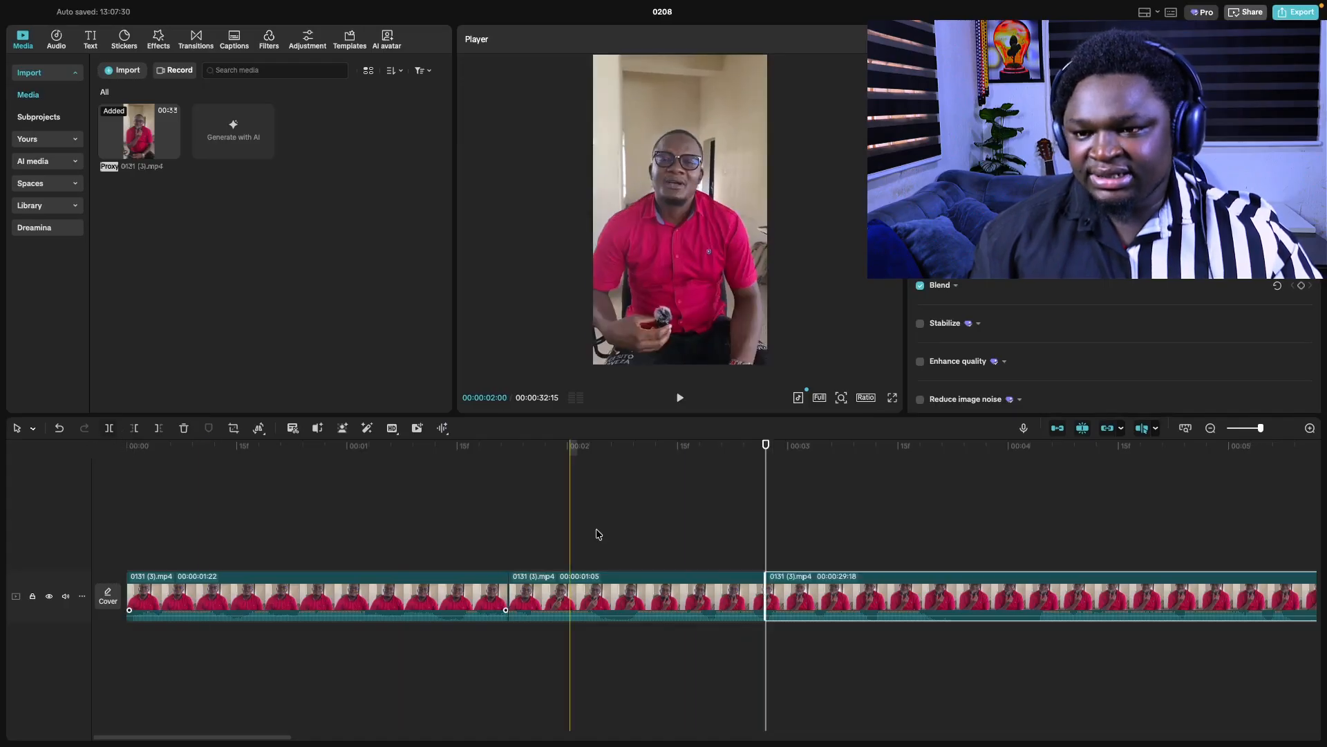
# - Split the last section at about 00:00:04:06, and undo all three splits
pyautogui.click(1052, 512)
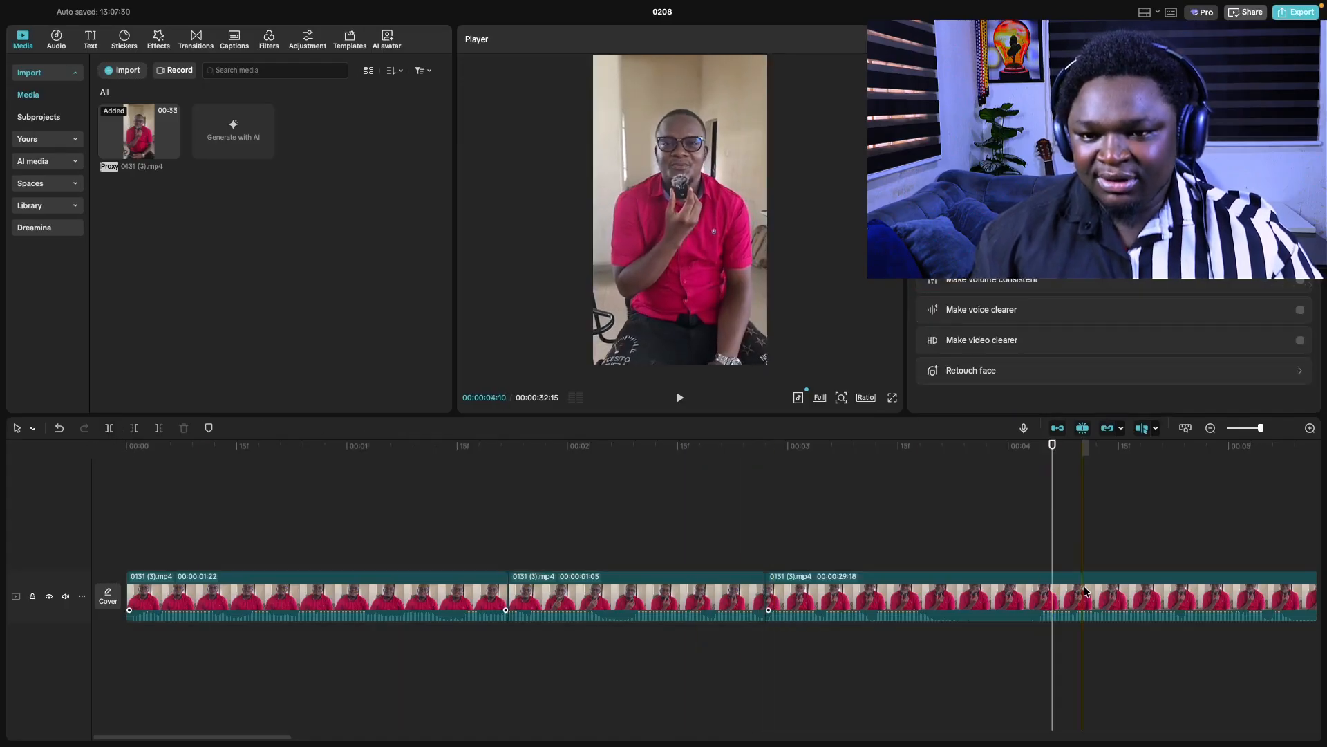
pyautogui.click(113, 434)
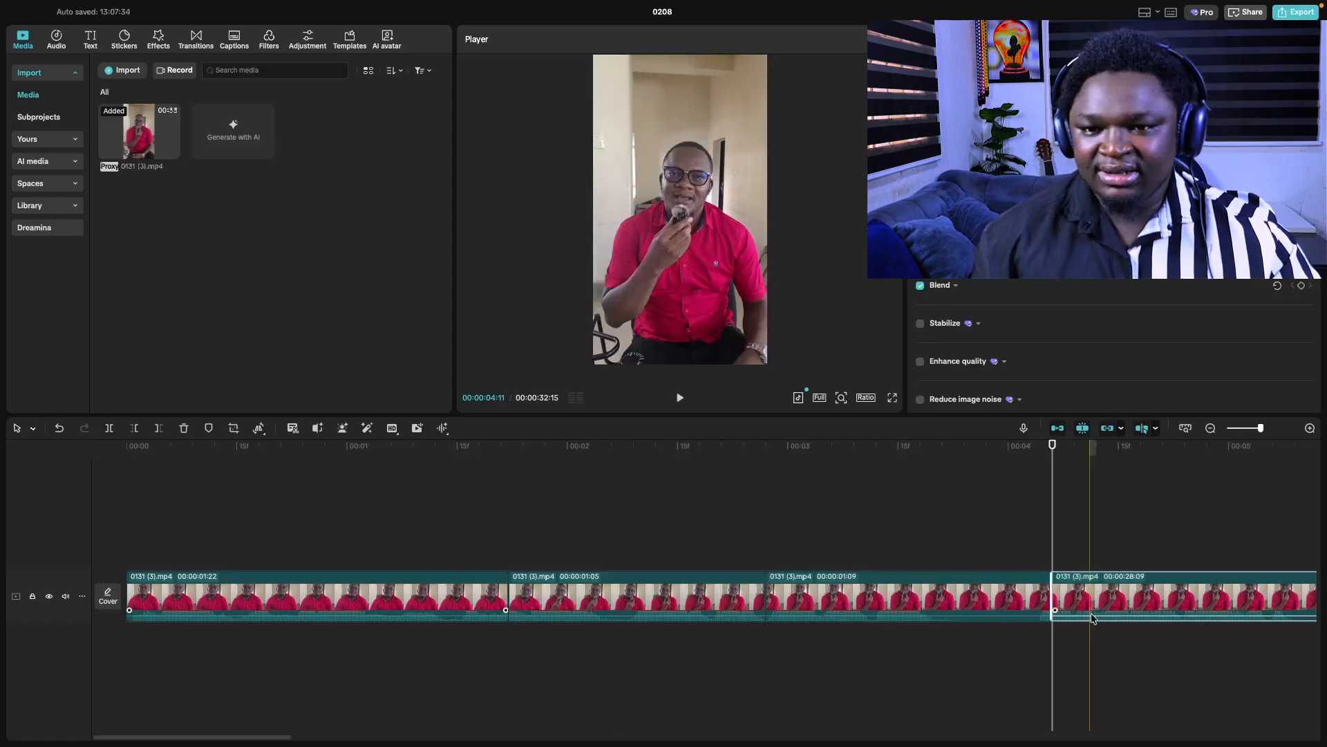
pyautogui.press('super+z')
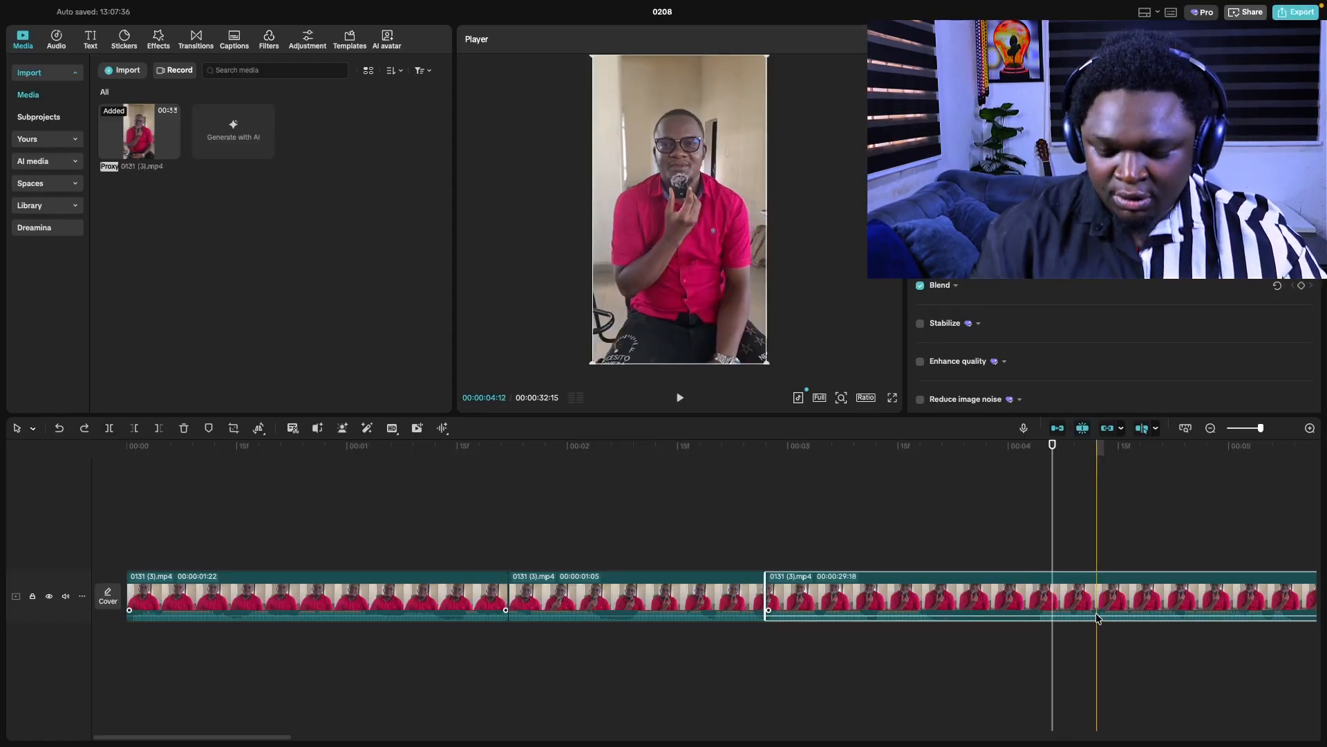
pyautogui.press('super+z')
pyautogui.press('super+z')
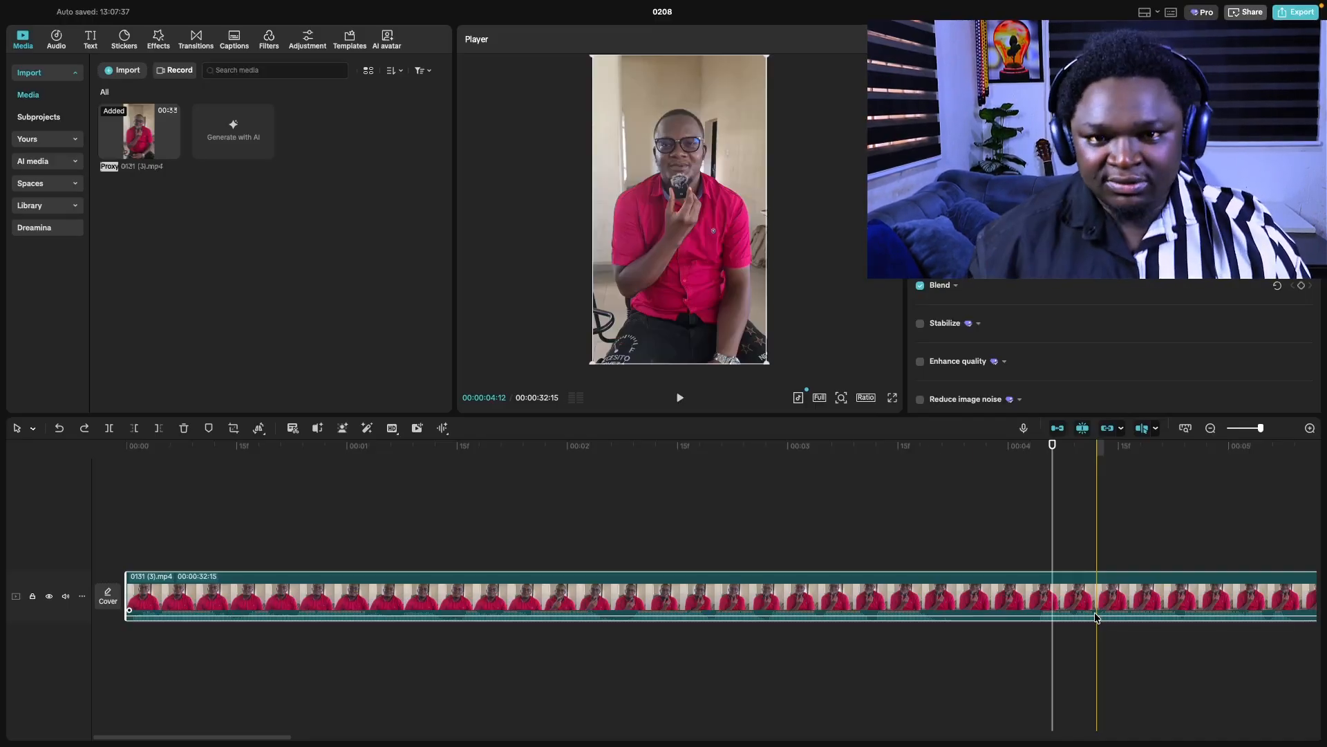
# - Split the whole clip at 00:00:03:20
pyautogui.click(934, 643)
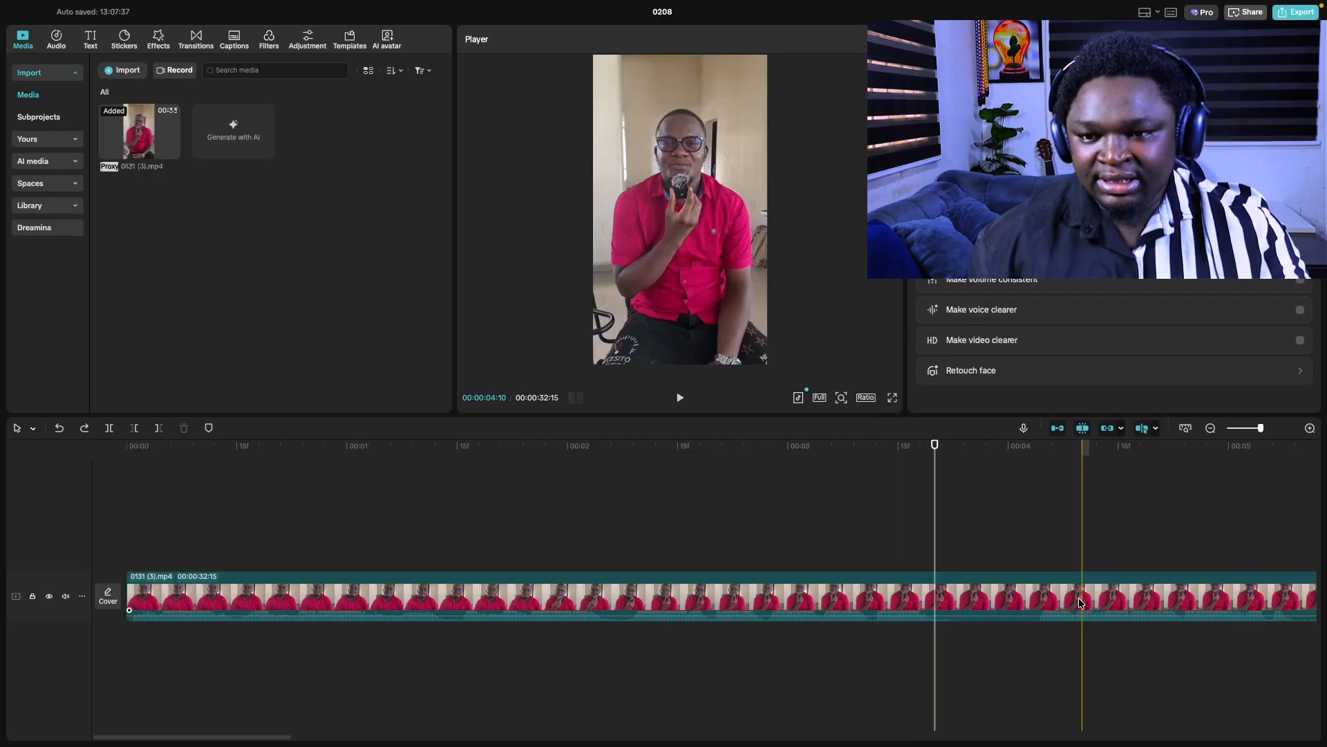
pyautogui.click(935, 592)
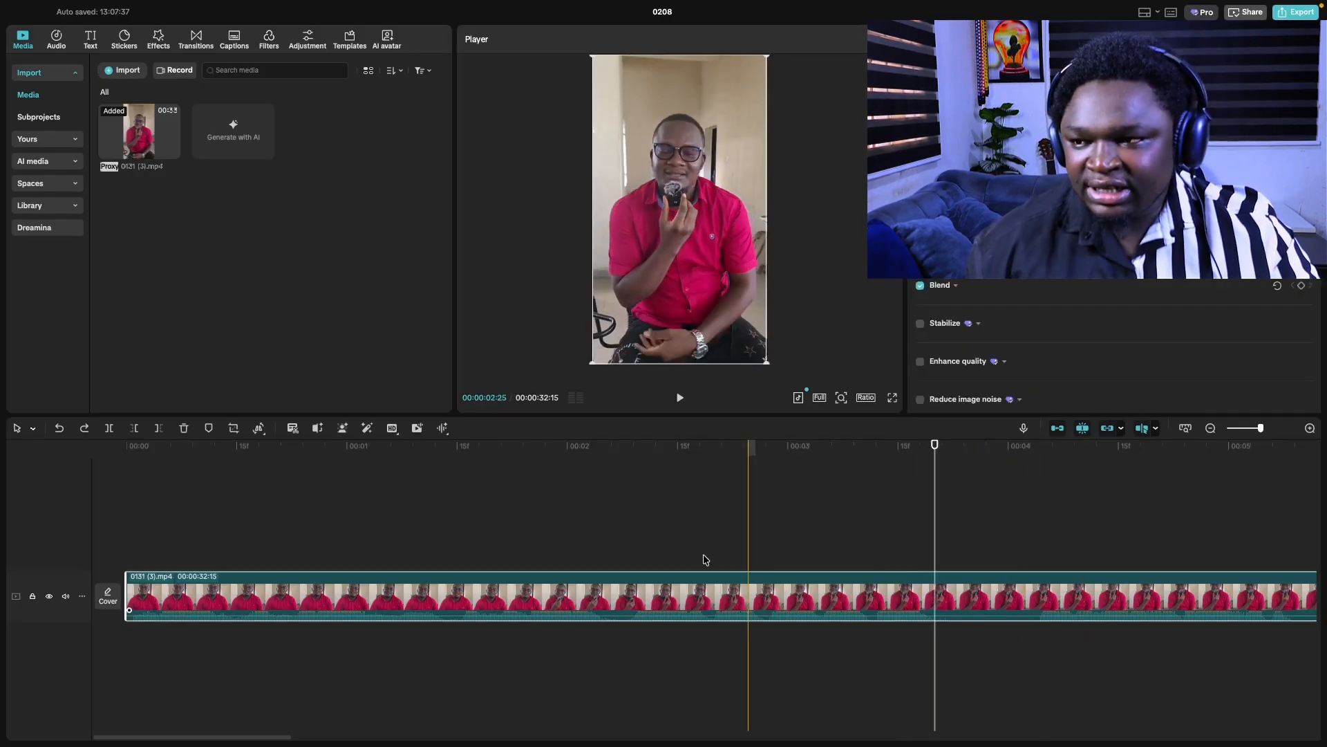
pyautogui.click(111, 430)
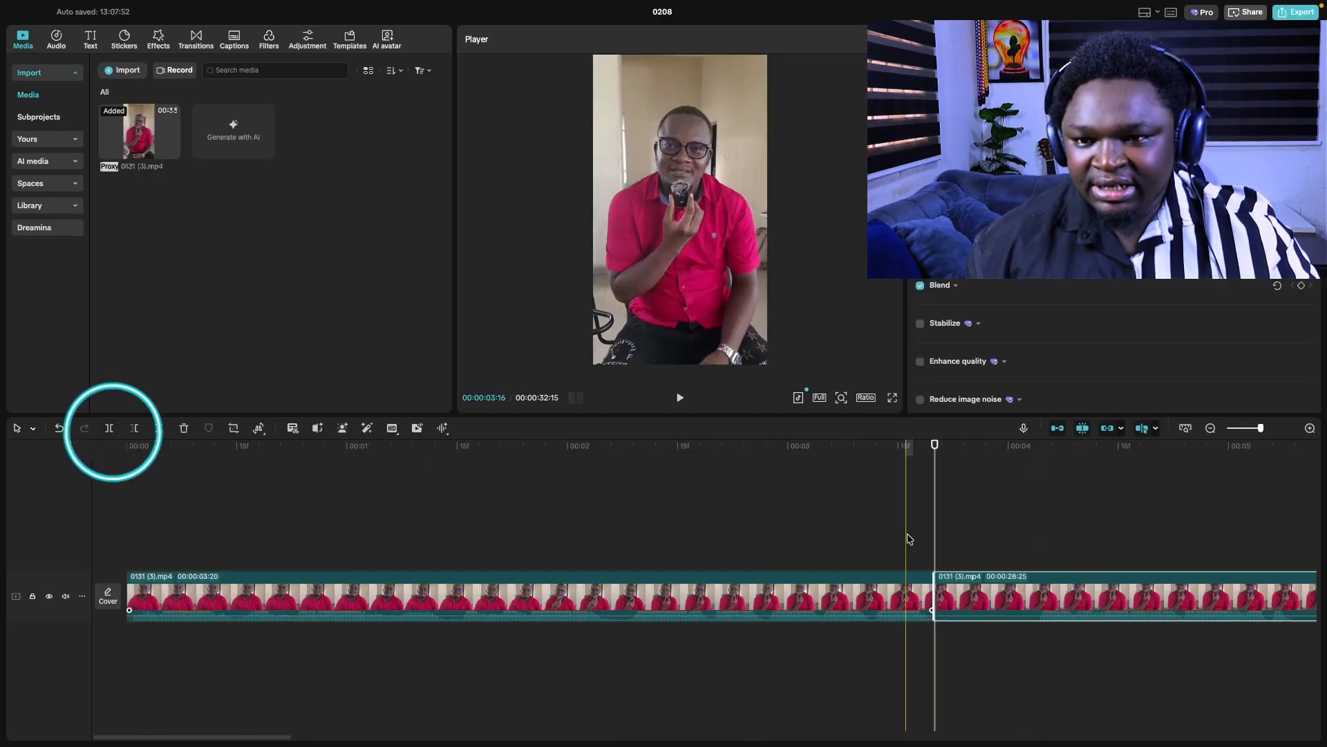
# - Split the section after the first cut at 00:00:04:04
pyautogui.click(1017, 541)
pyautogui.click(1037, 542)
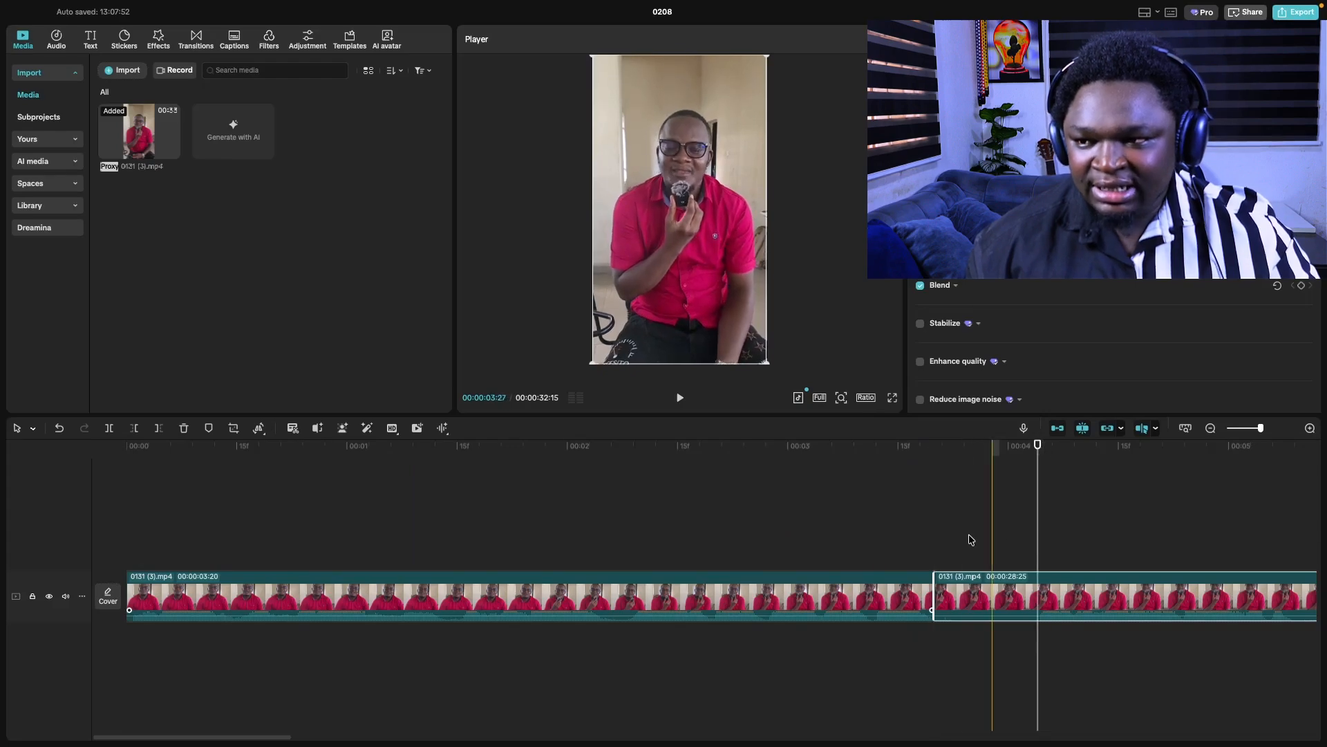
pyautogui.click(109, 430)
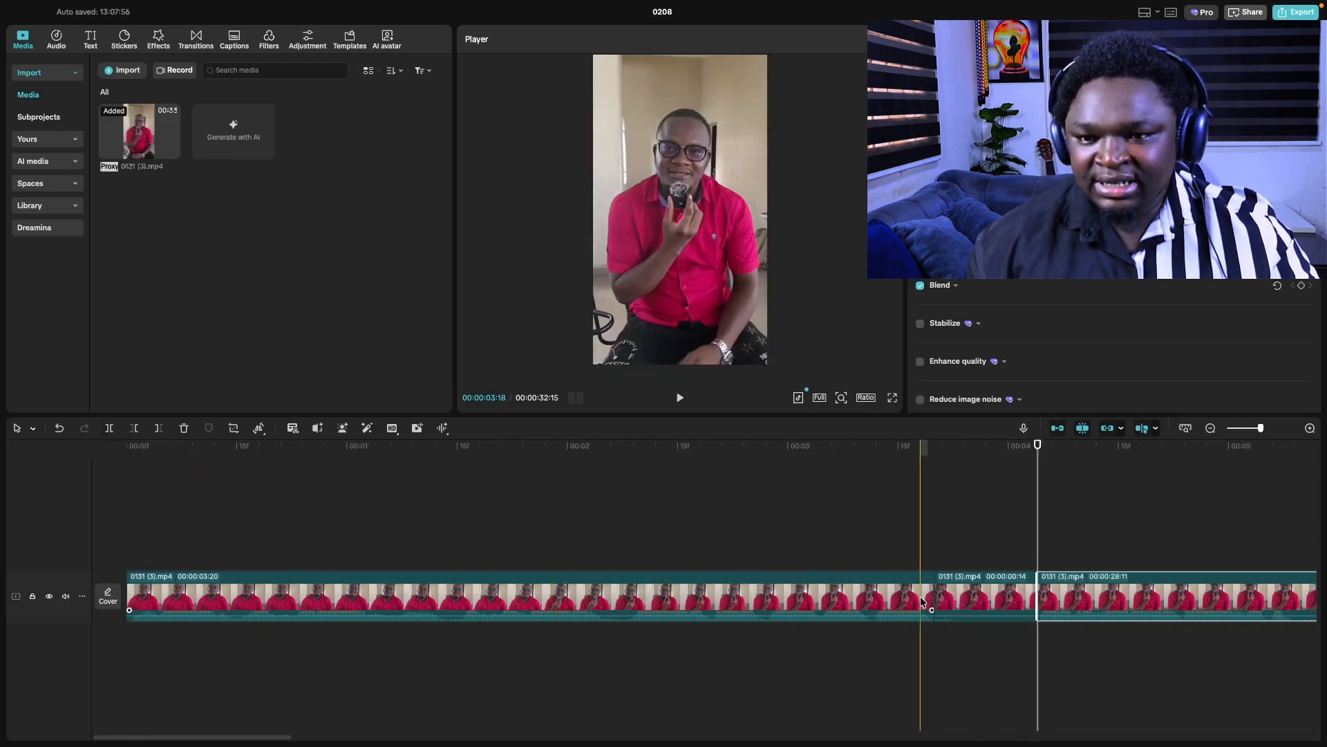
# - Delete the short section between the two cuts and undo the deletion, twice in a row
pyautogui.click(975, 602)
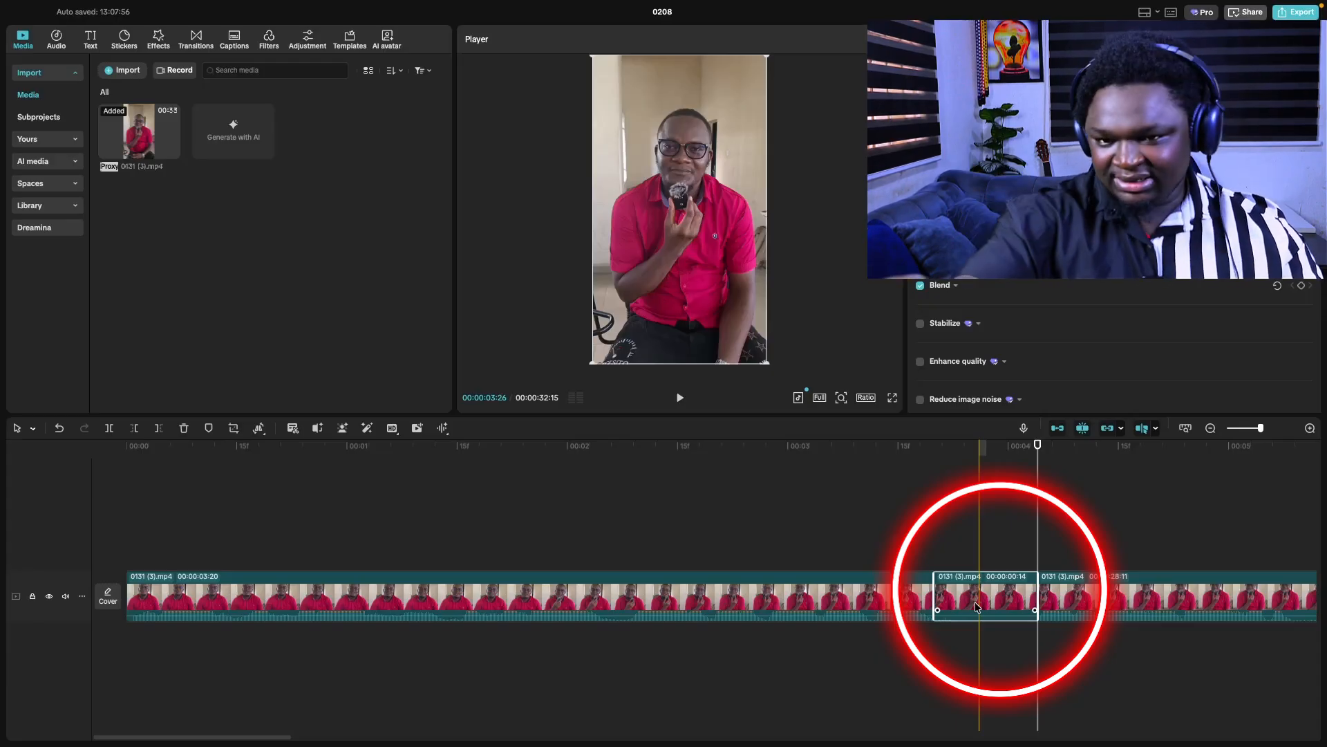
pyautogui.press('Delete')
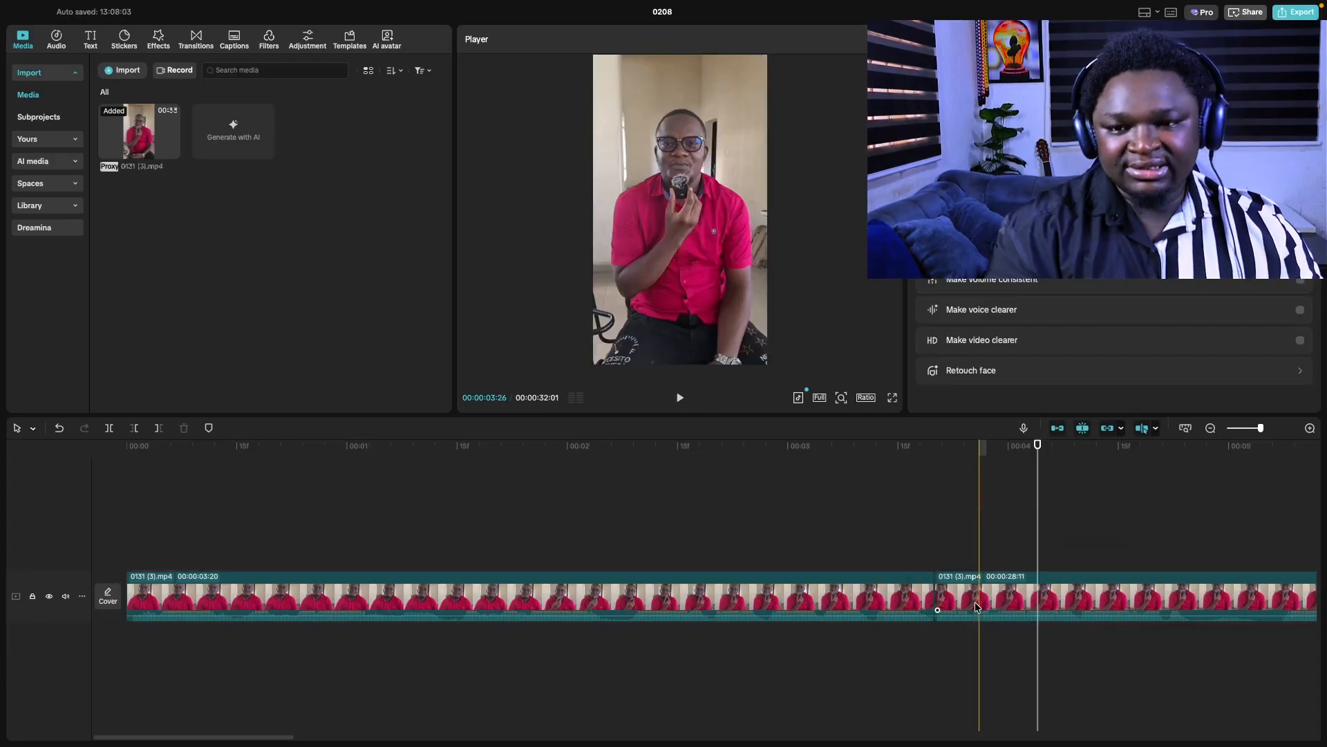
pyautogui.hotkey('ctrl', 'z')
pyautogui.rightClick(975, 601)
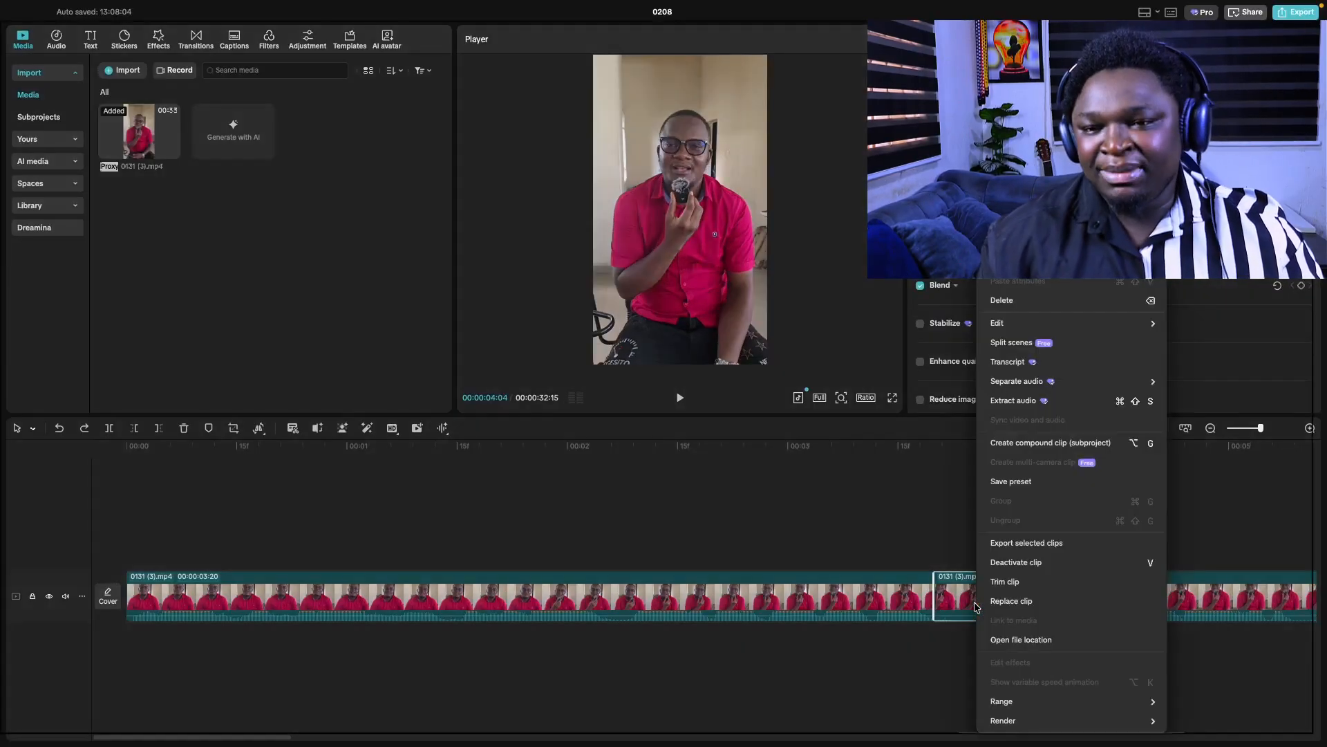
pyautogui.click(967, 600)
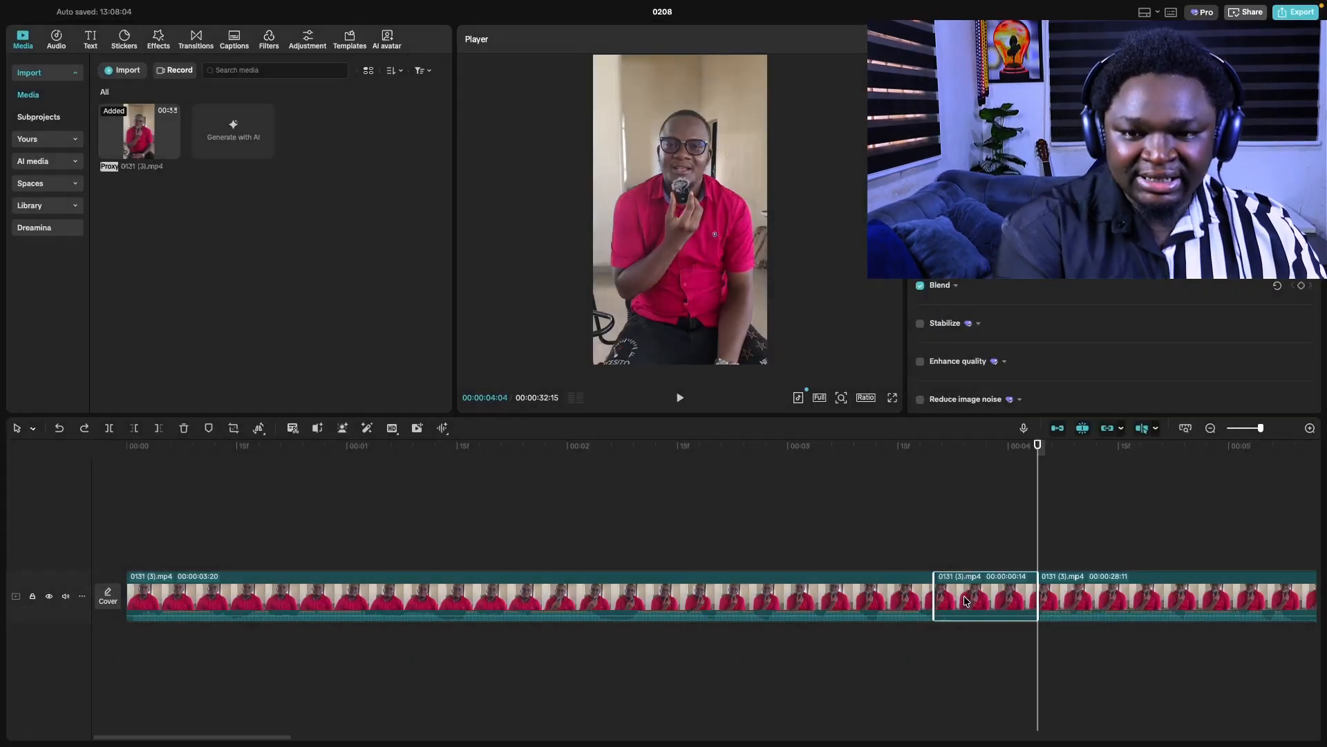
pyautogui.press('Delete')
pyautogui.hotkey('ctrl', 'z')
# - Delete the short middle section once more, and undo the deletion together with both splits
pyautogui.rightClick(964, 595)
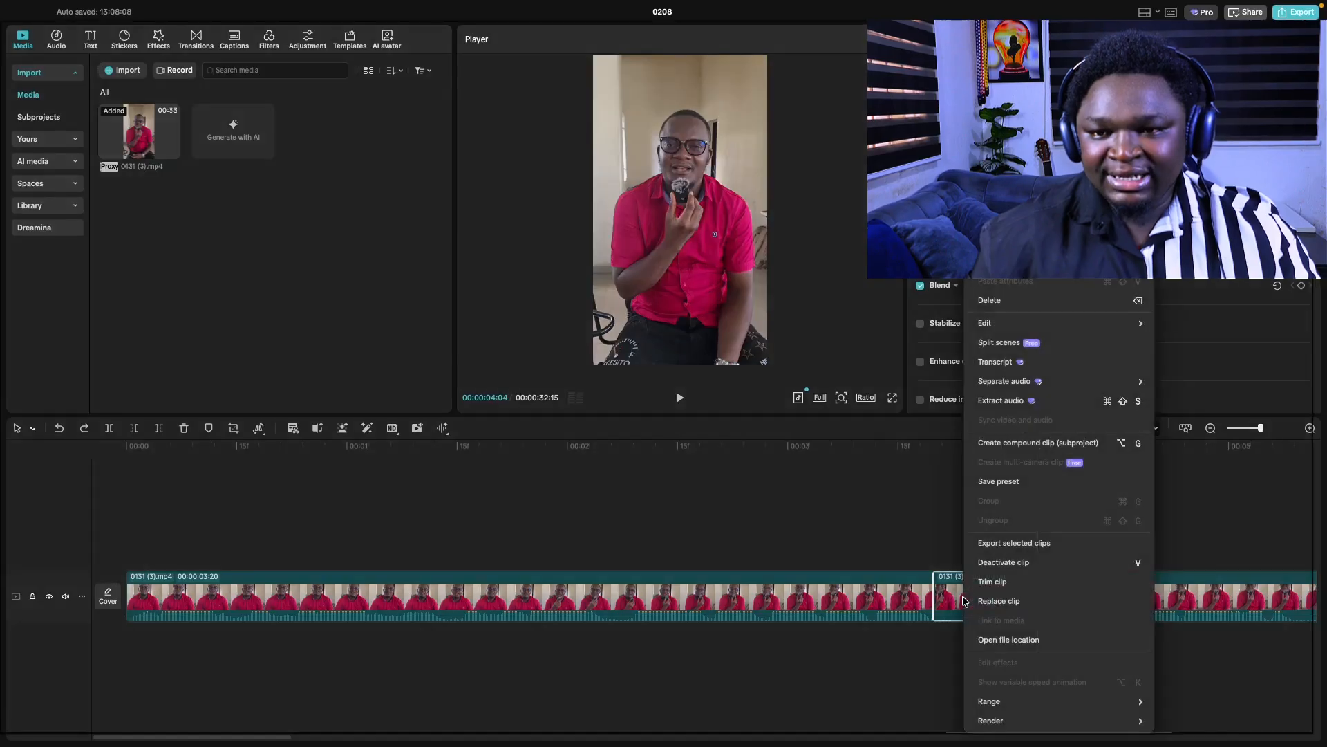
pyautogui.click(993, 299)
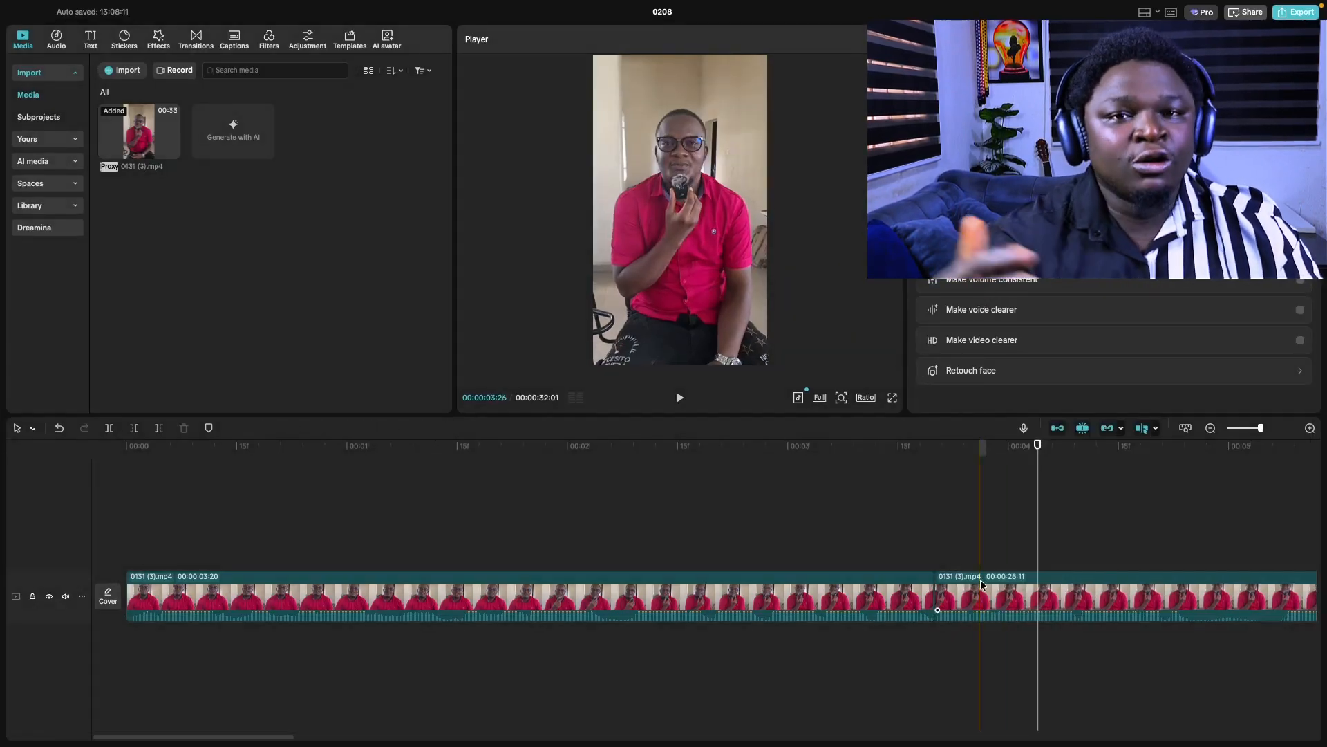
pyautogui.hotkey('ctrl', 'z')
pyautogui.hotkey('ctrl', 'z')
pyautogui.hotkey('ctrl', 'z')
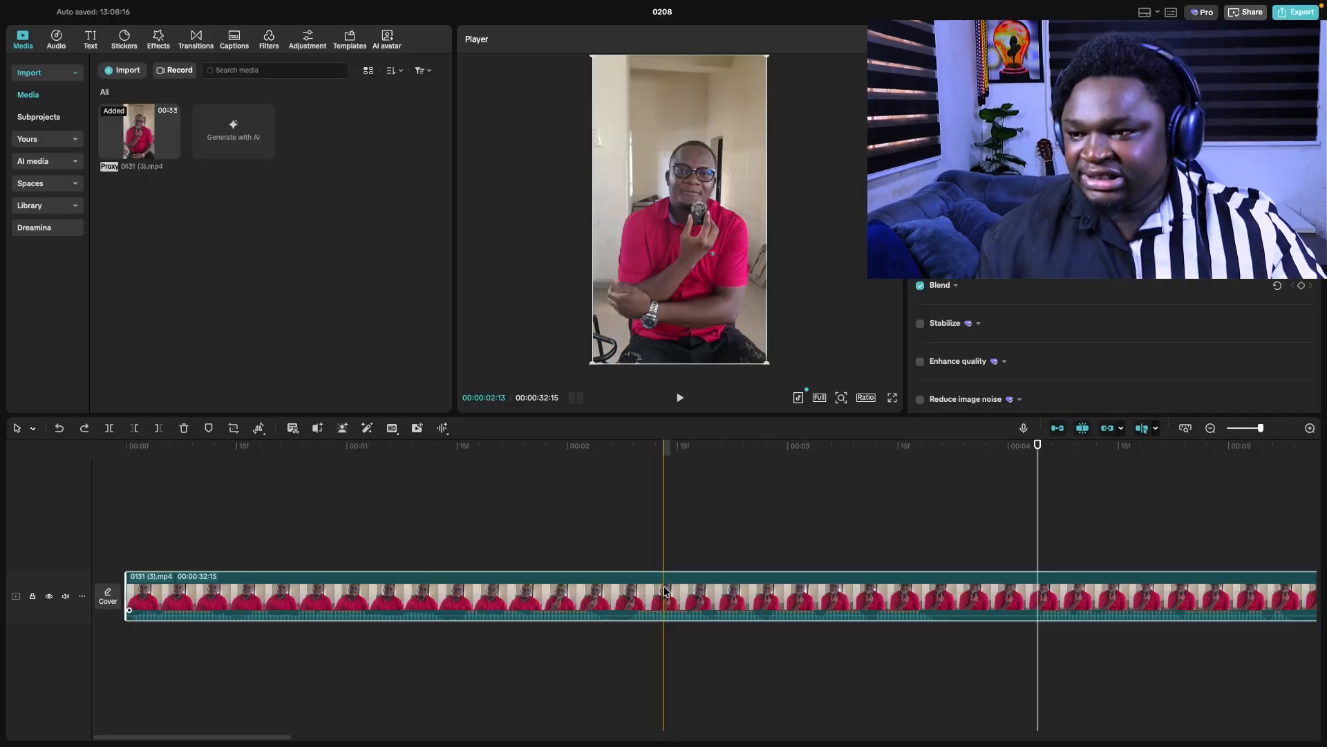
# - Split the whole clip at 00:00:01:02 with the Split tool
pyautogui.click(222, 596)
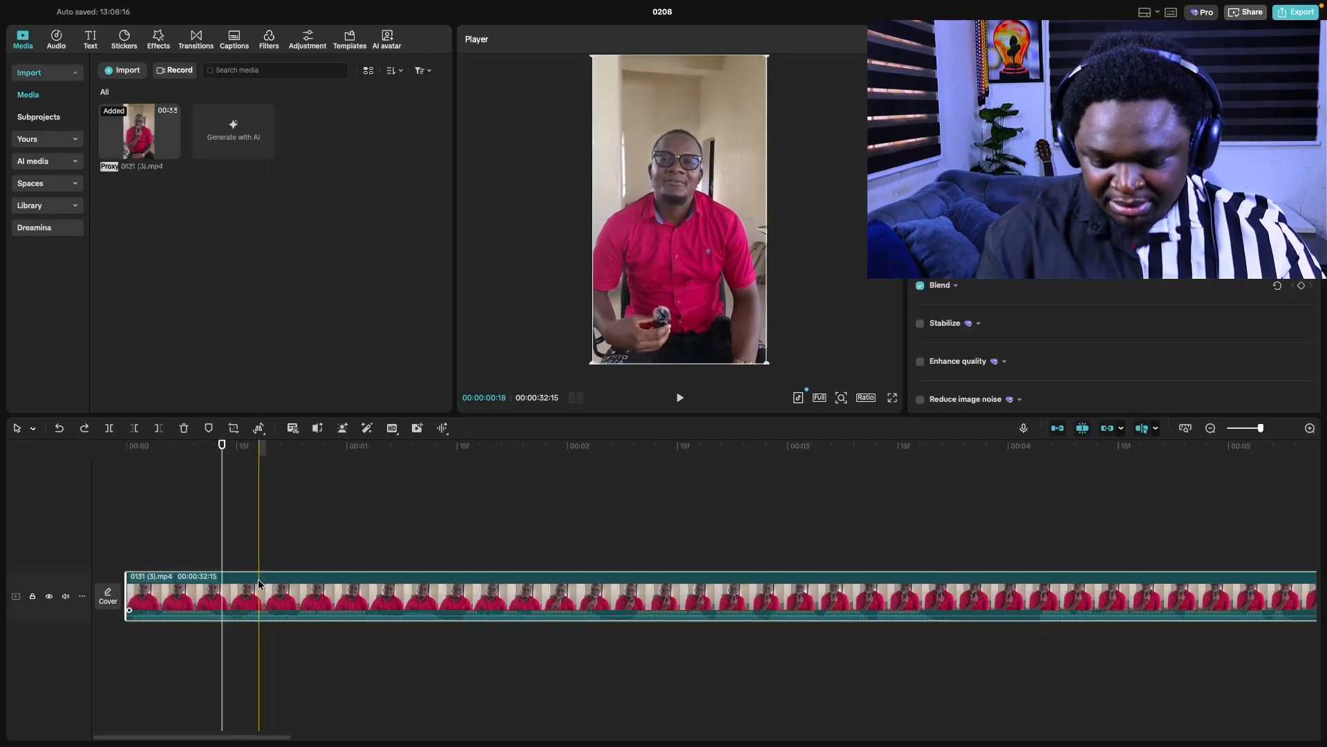
pyautogui.press('b')
pyautogui.click(362, 596)
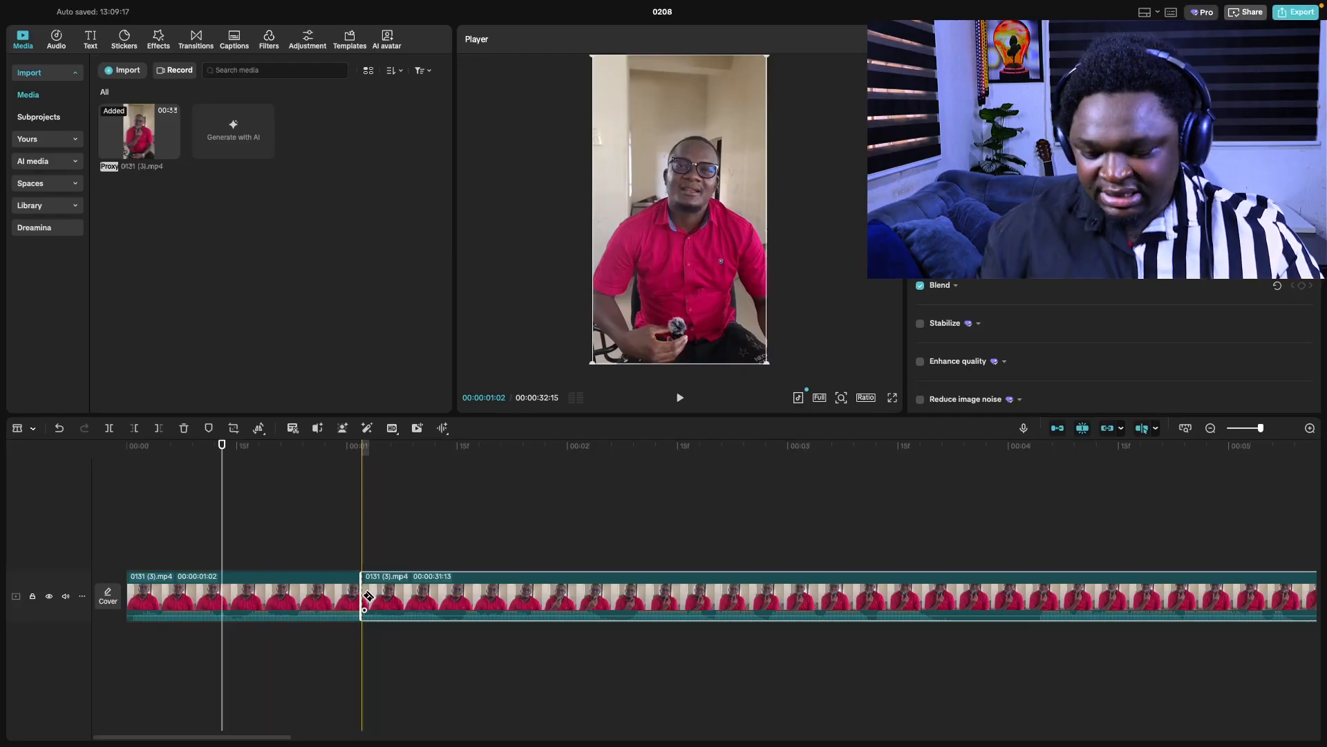
# - Return to the Select tool, select the part before the cut, and undo the split
pyautogui.press('q')
pyautogui.click(279, 613)
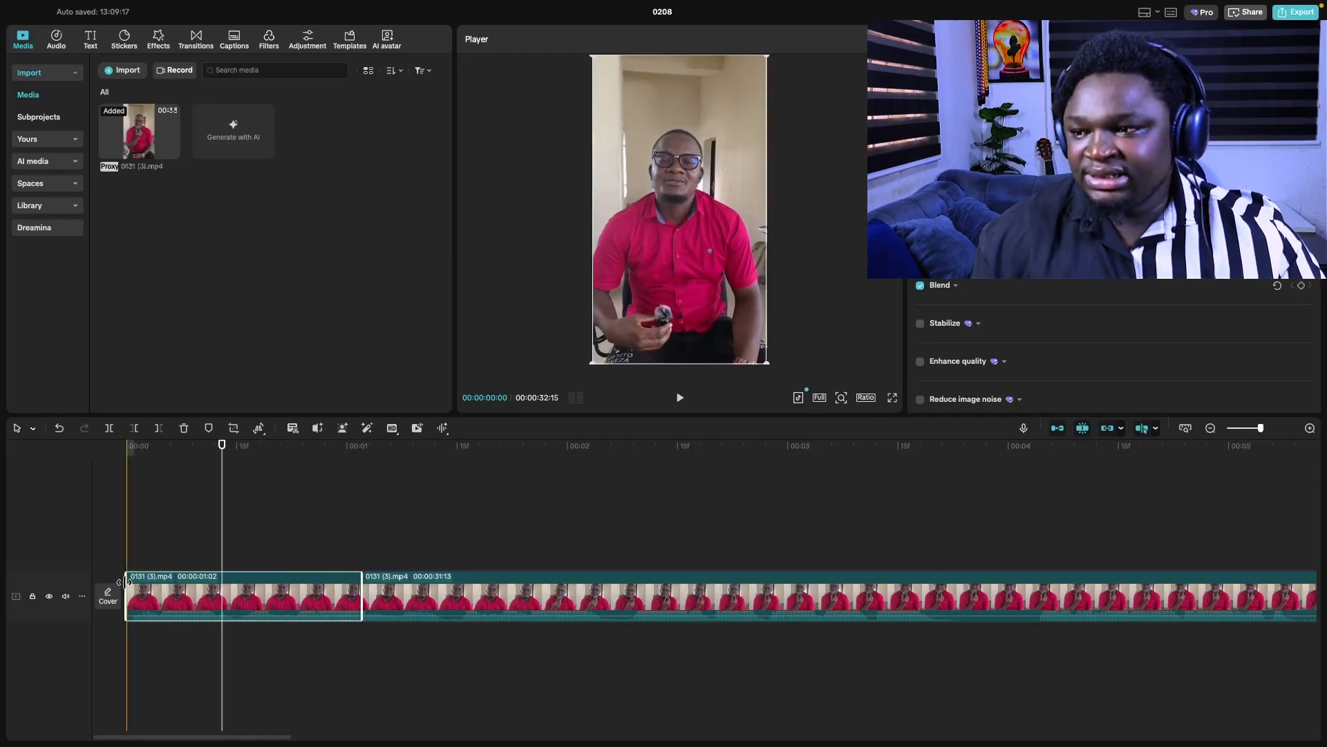
pyautogui.moveTo(127, 581)
pyautogui.mouseDown()
pyautogui.moveTo(172, 587)
pyautogui.moveTo(126, 586)
pyautogui.mouseUp()
pyautogui.click(358, 591)
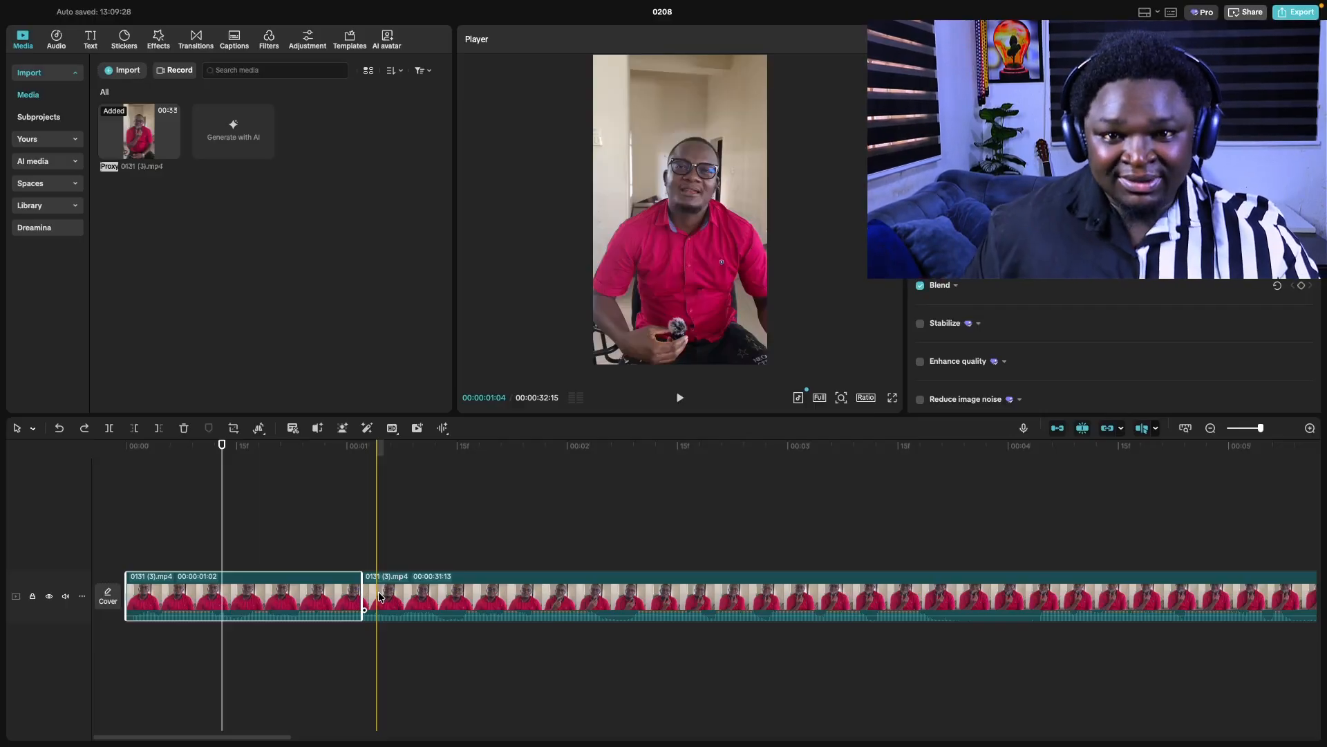
pyautogui.hotkey('ctrl', 'z')
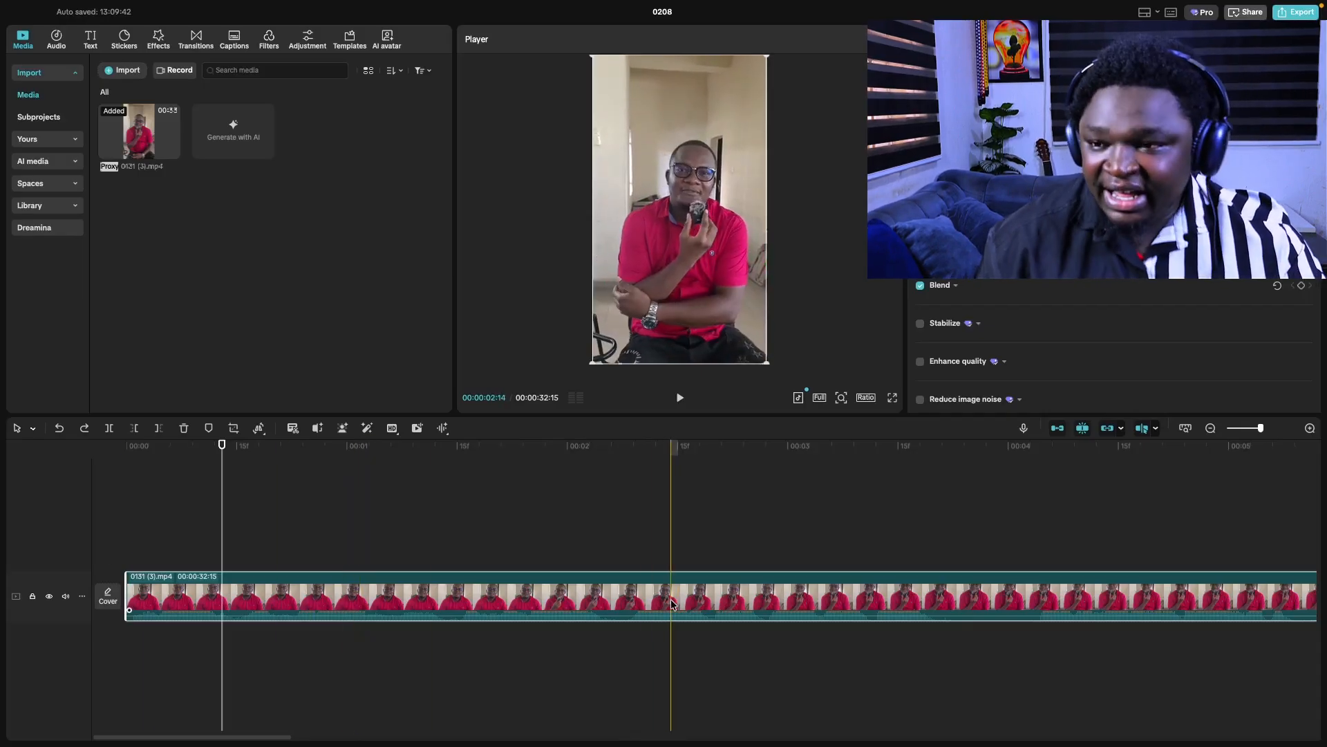
# - Play the opening seconds of the clip in two short stretches to review how it begins
pyautogui.scroll(-1, 776, 599)
pyautogui.scroll(-1, 776, 599)
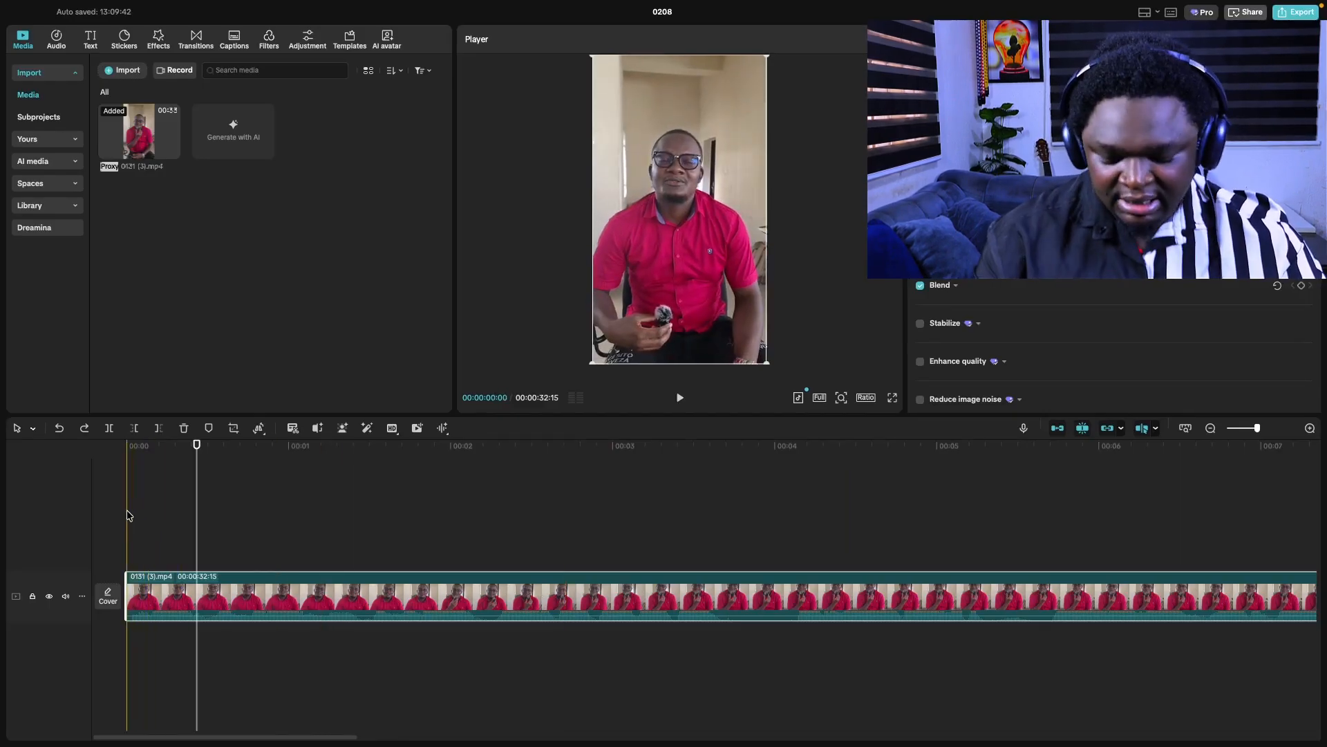
pyautogui.click(683, 396)
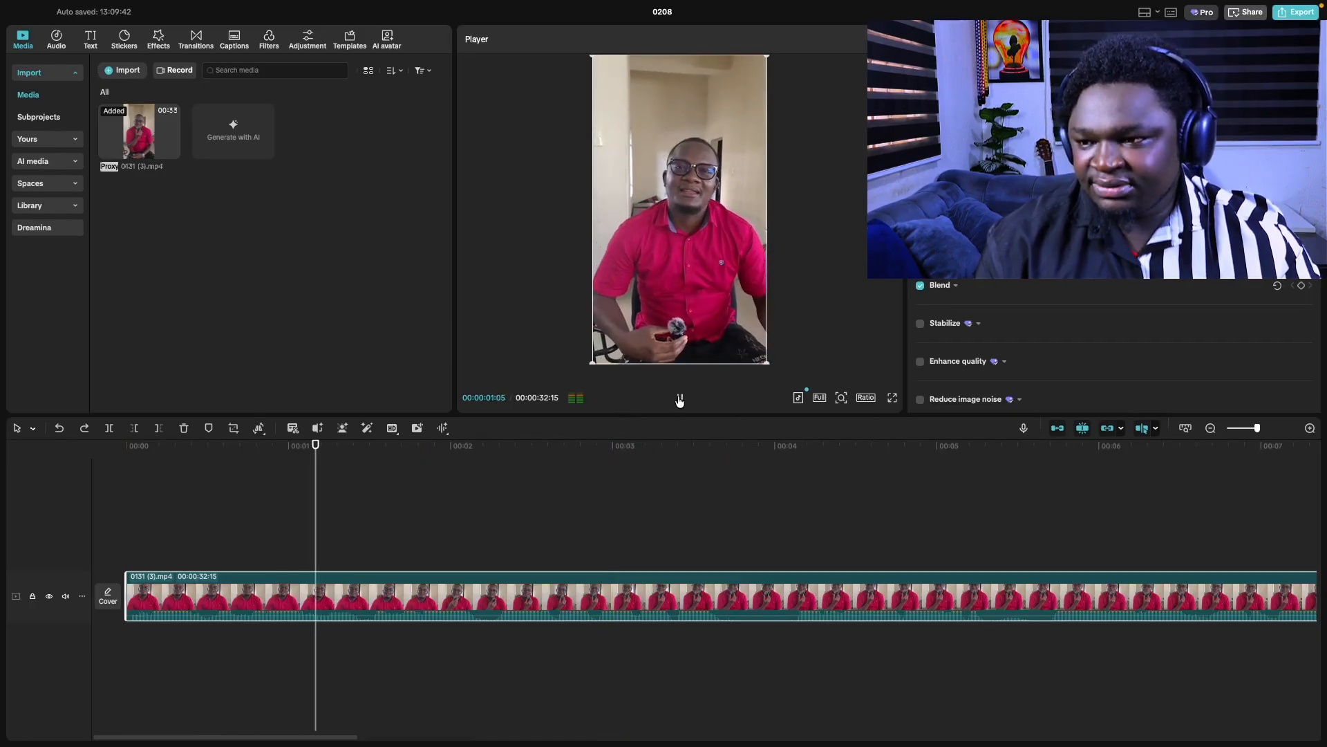
pyautogui.click(680, 399)
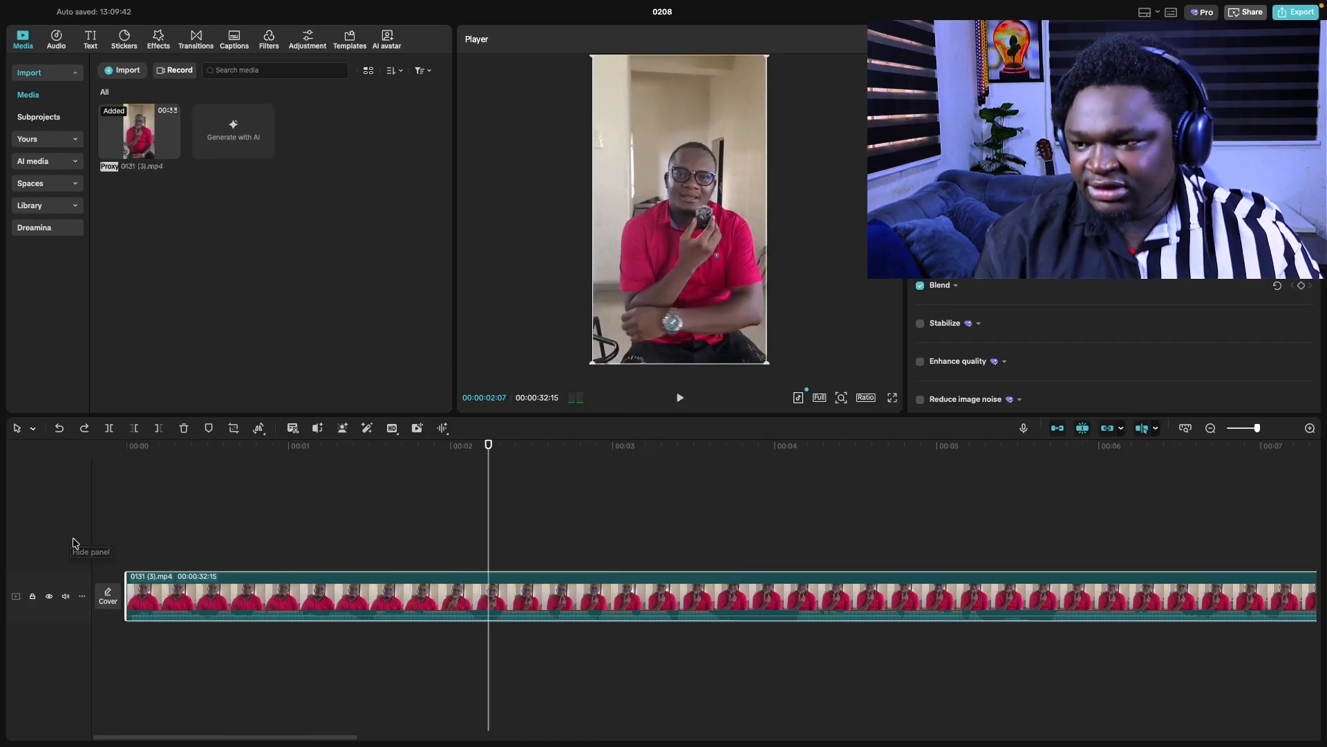
pyautogui.click(98, 541)
pyautogui.press('space')
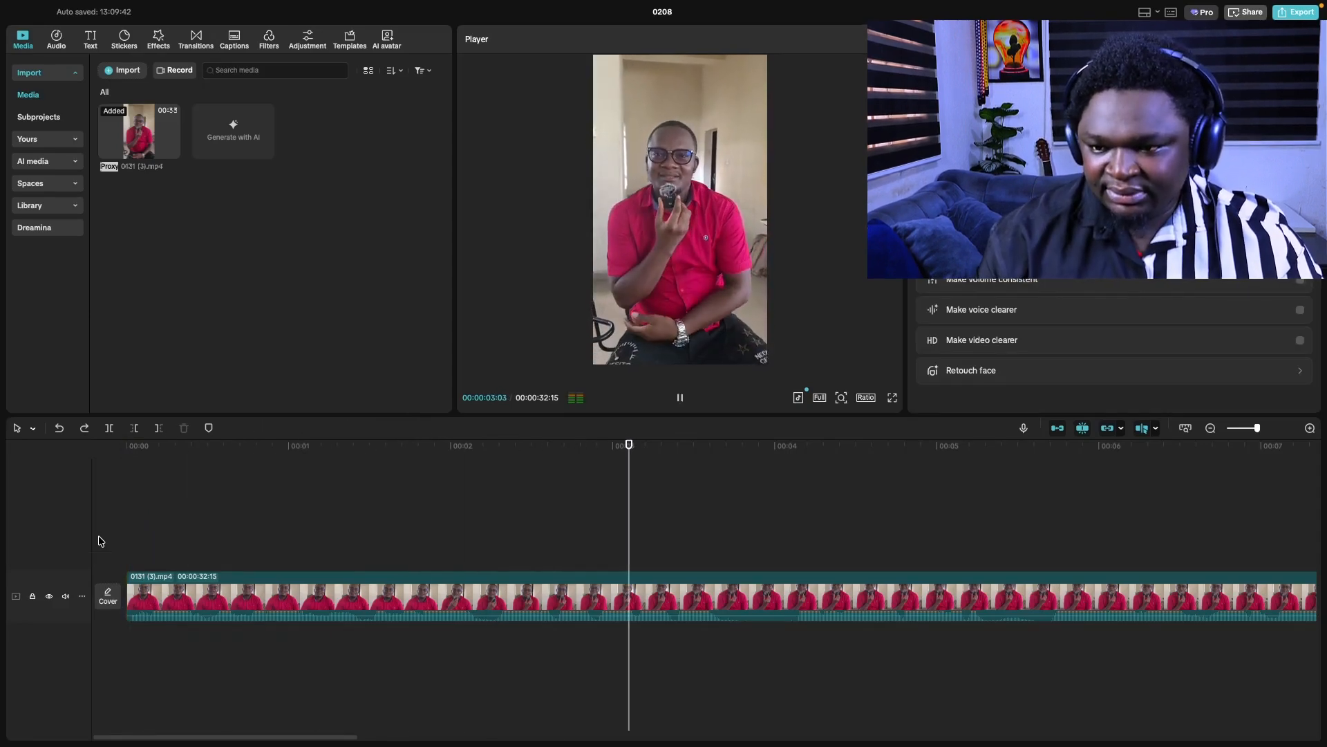
pyautogui.press('space')
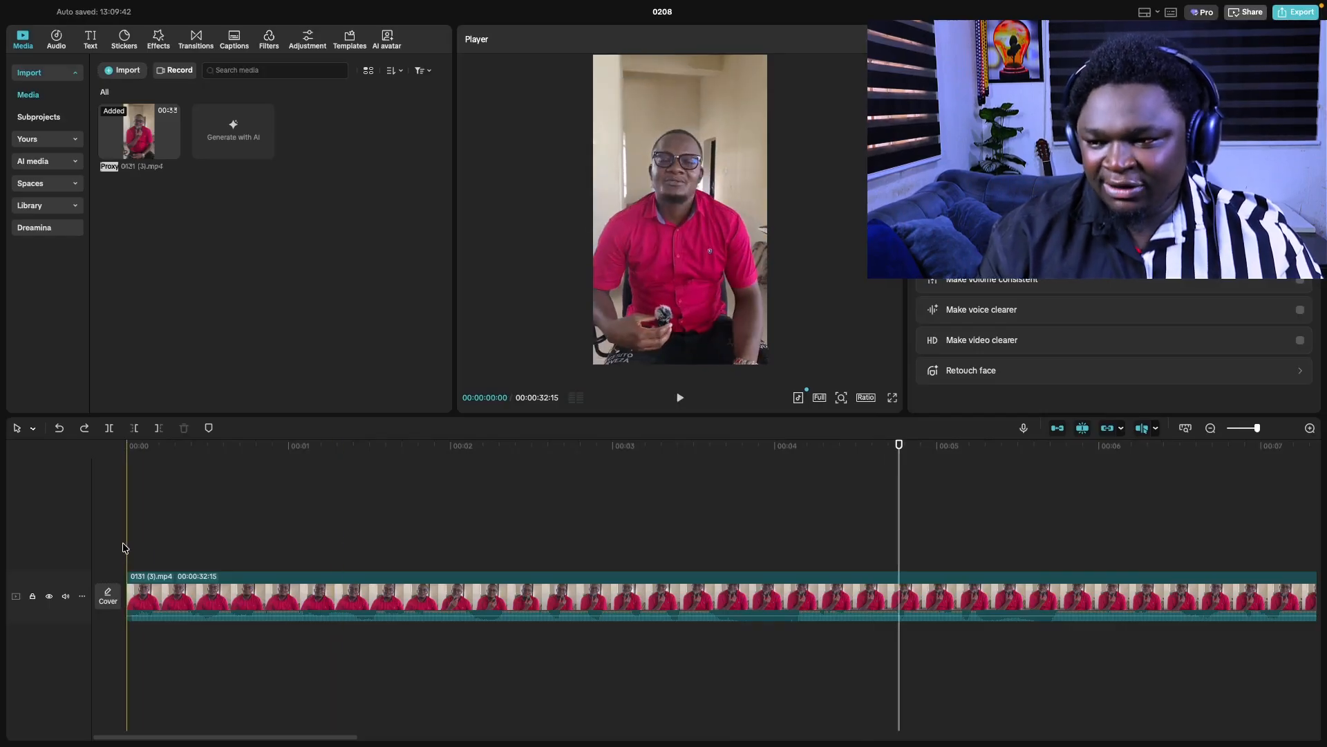
# - Replay the clip from the start and from between one and two seconds to locate the cut point
pyautogui.click(123, 548)
pyautogui.press('space')
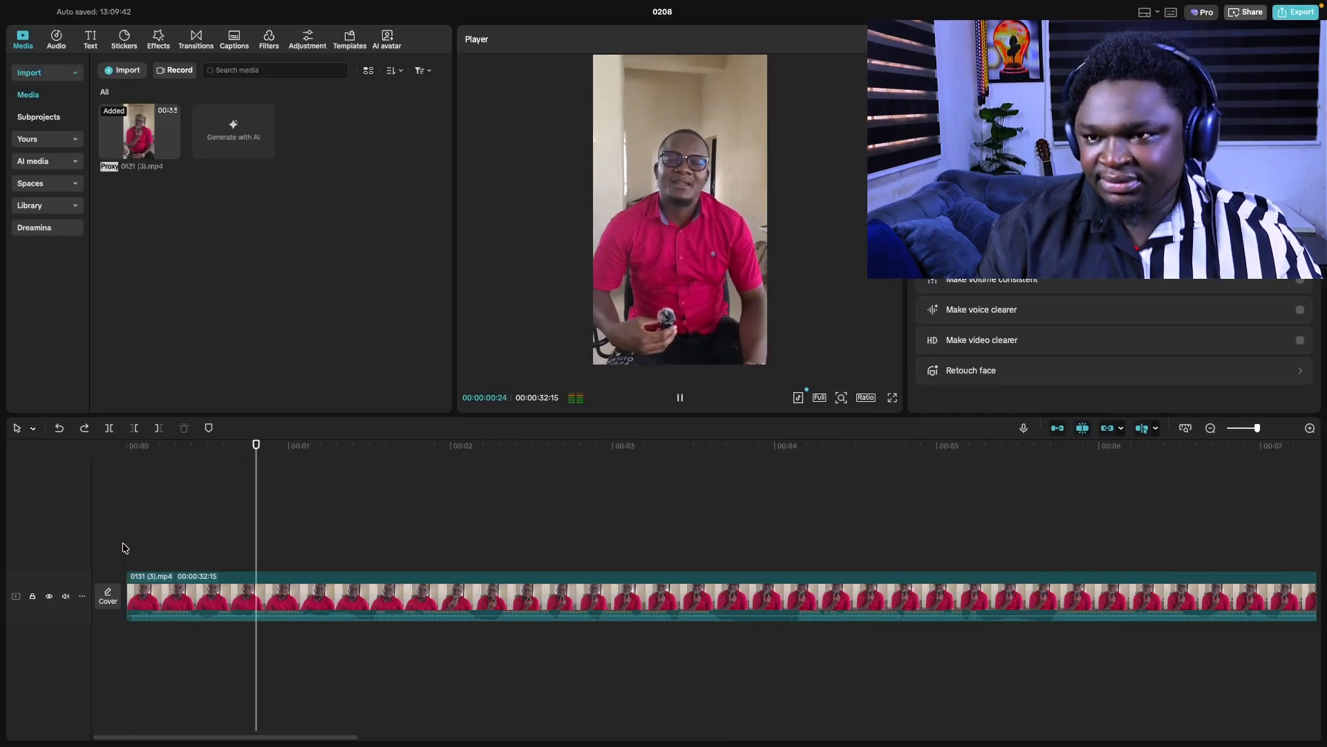
pyautogui.press('space')
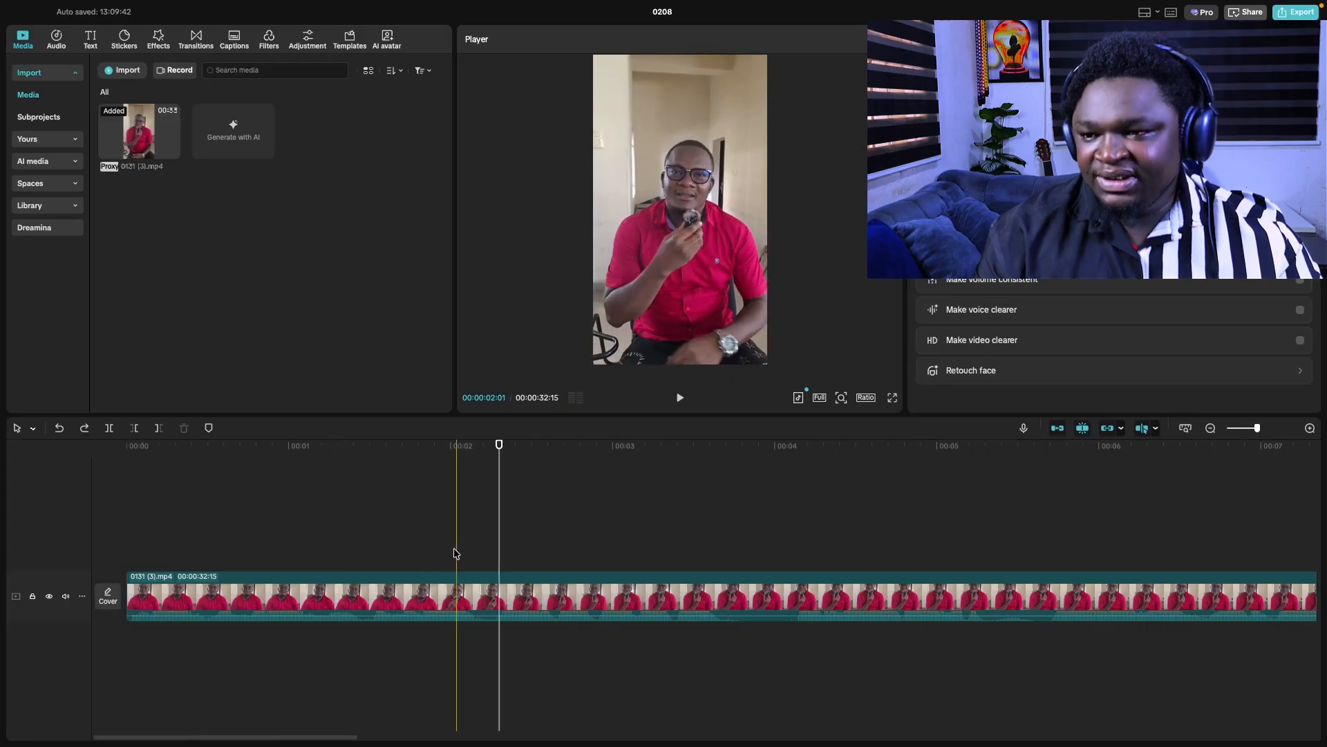
pyautogui.click(376, 525)
pyautogui.press('space')
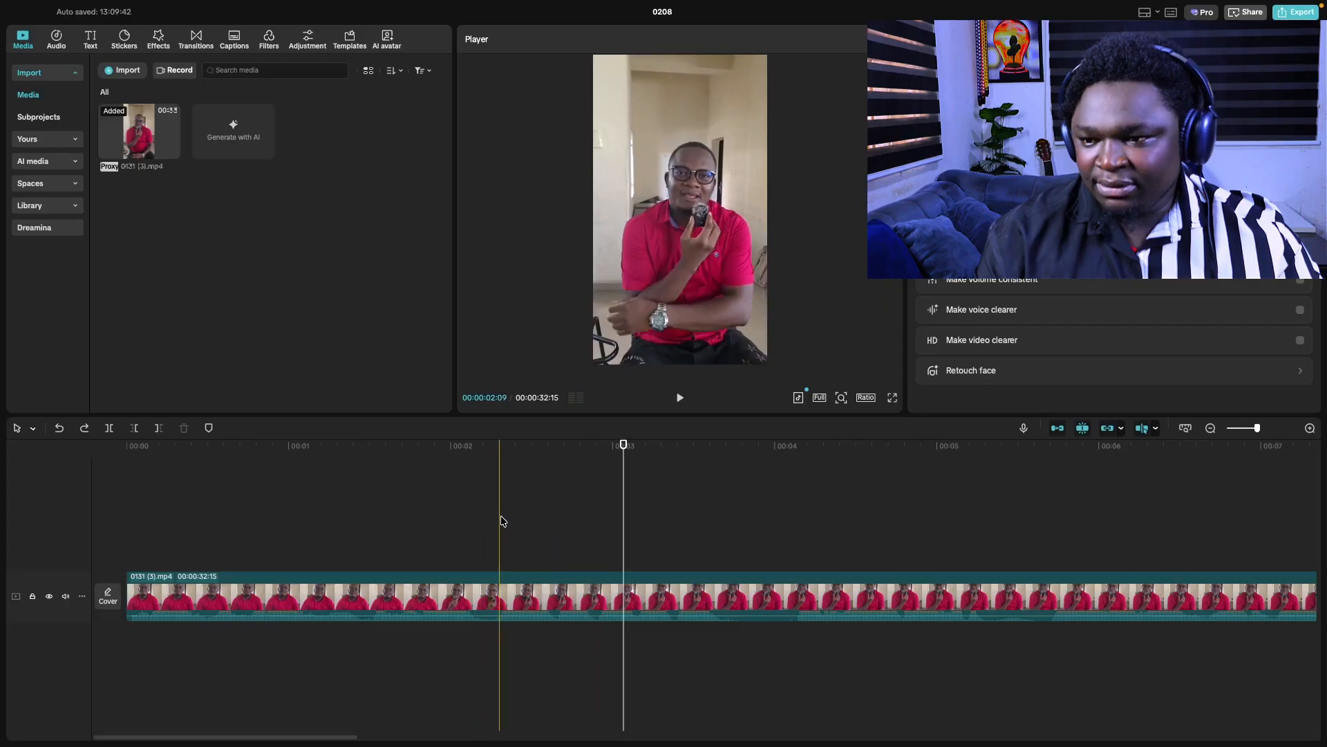
# - Split the clip at 00:00:02:09
pyautogui.click(499, 587)
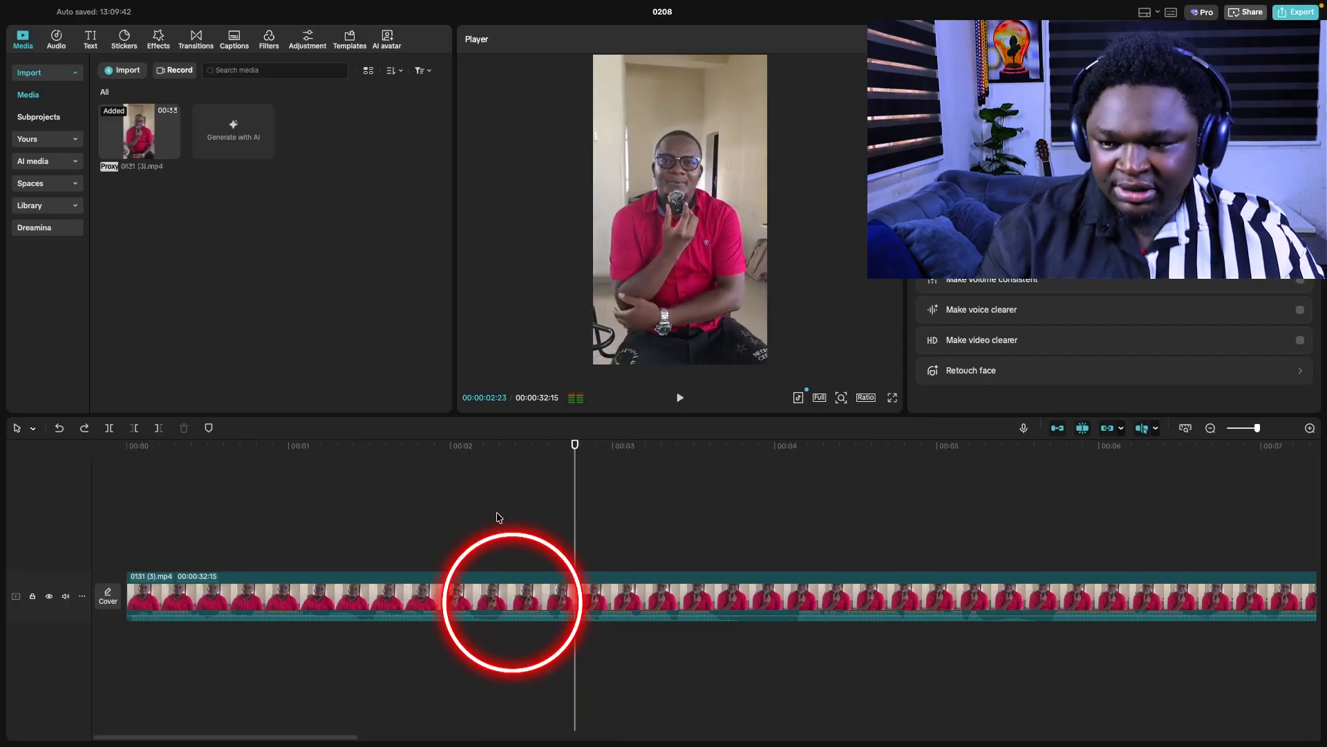
pyautogui.click(500, 553)
pyautogui.click(499, 593)
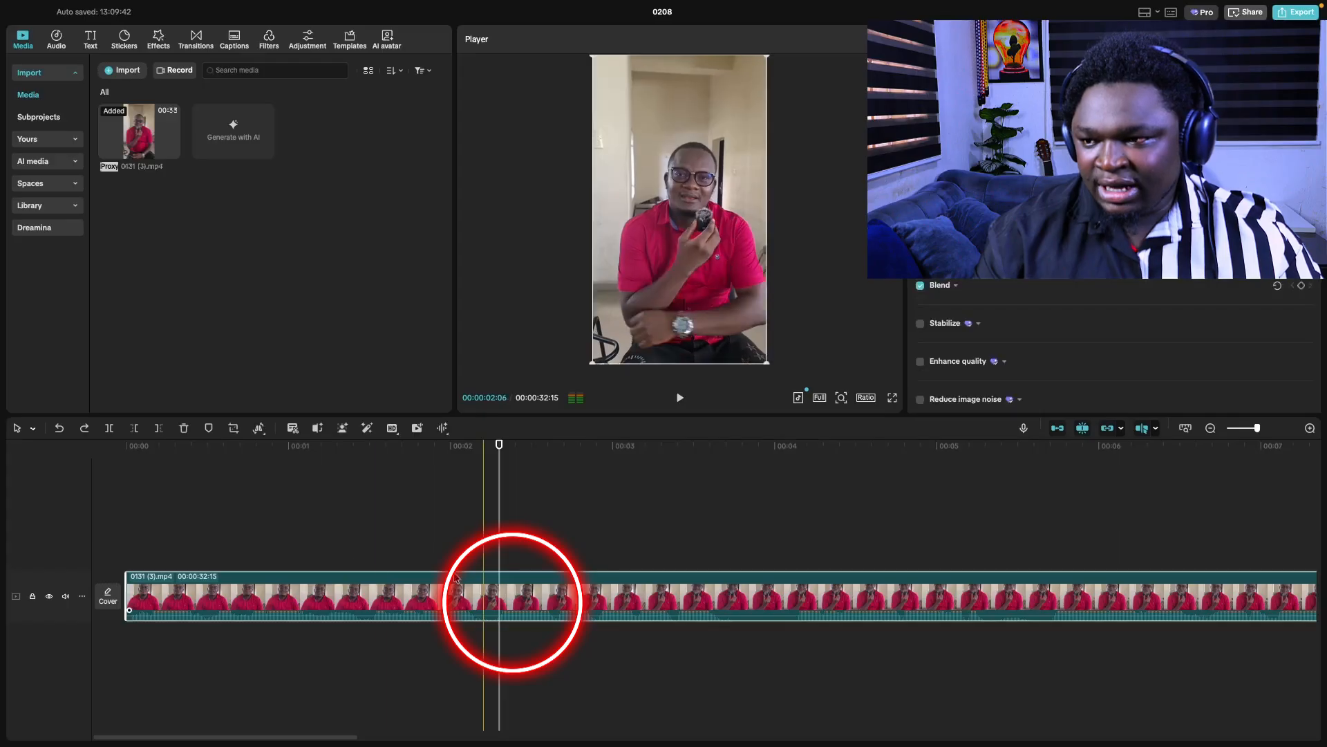
pyautogui.click(111, 428)
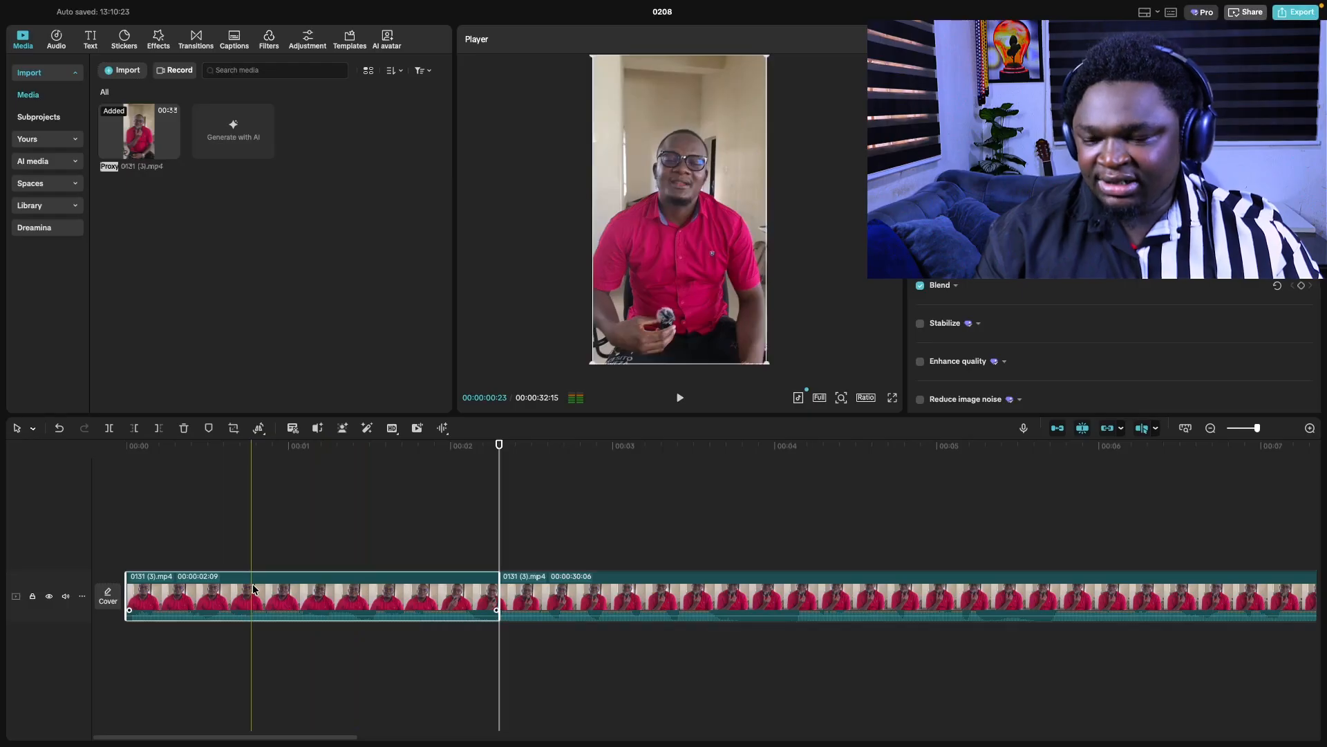
# - Try deleting the section before the cut, play the remaining video from the start, and restore the deleted section
pyautogui.press('Delete')
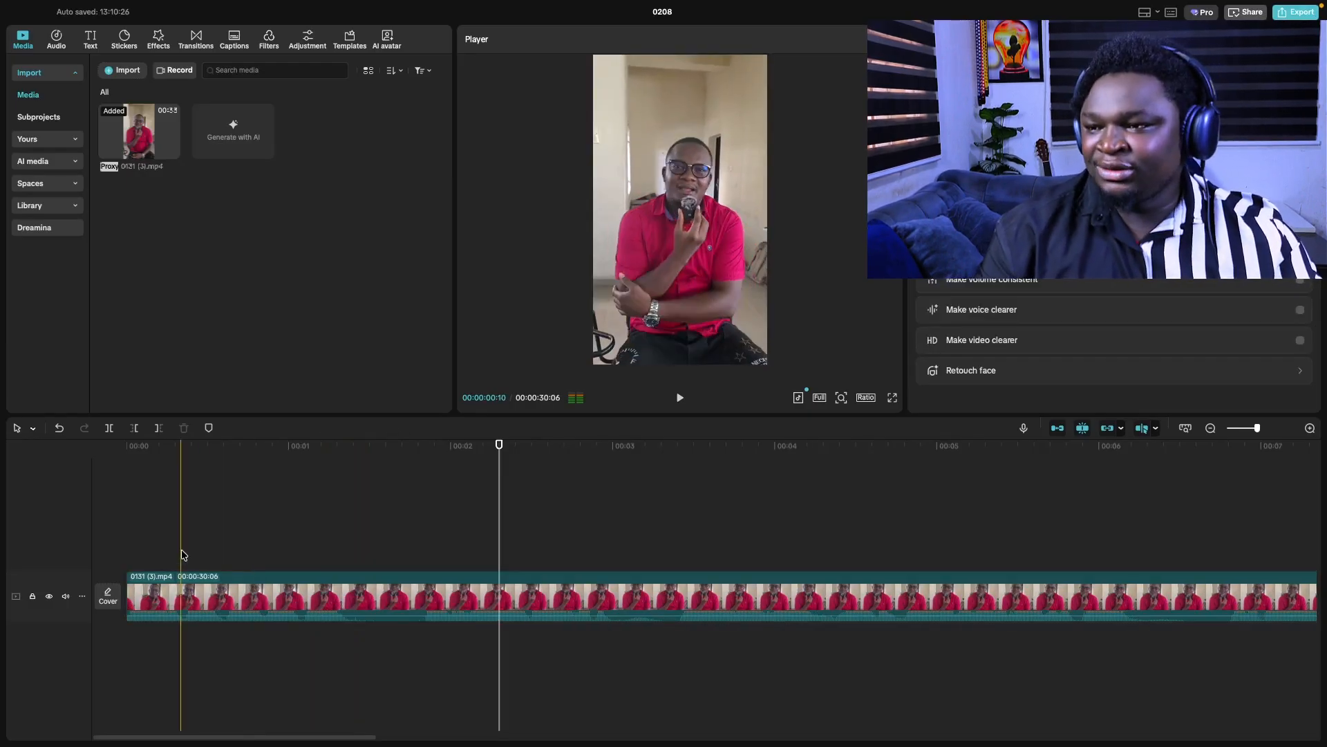
pyautogui.click(126, 537)
pyautogui.press('space')
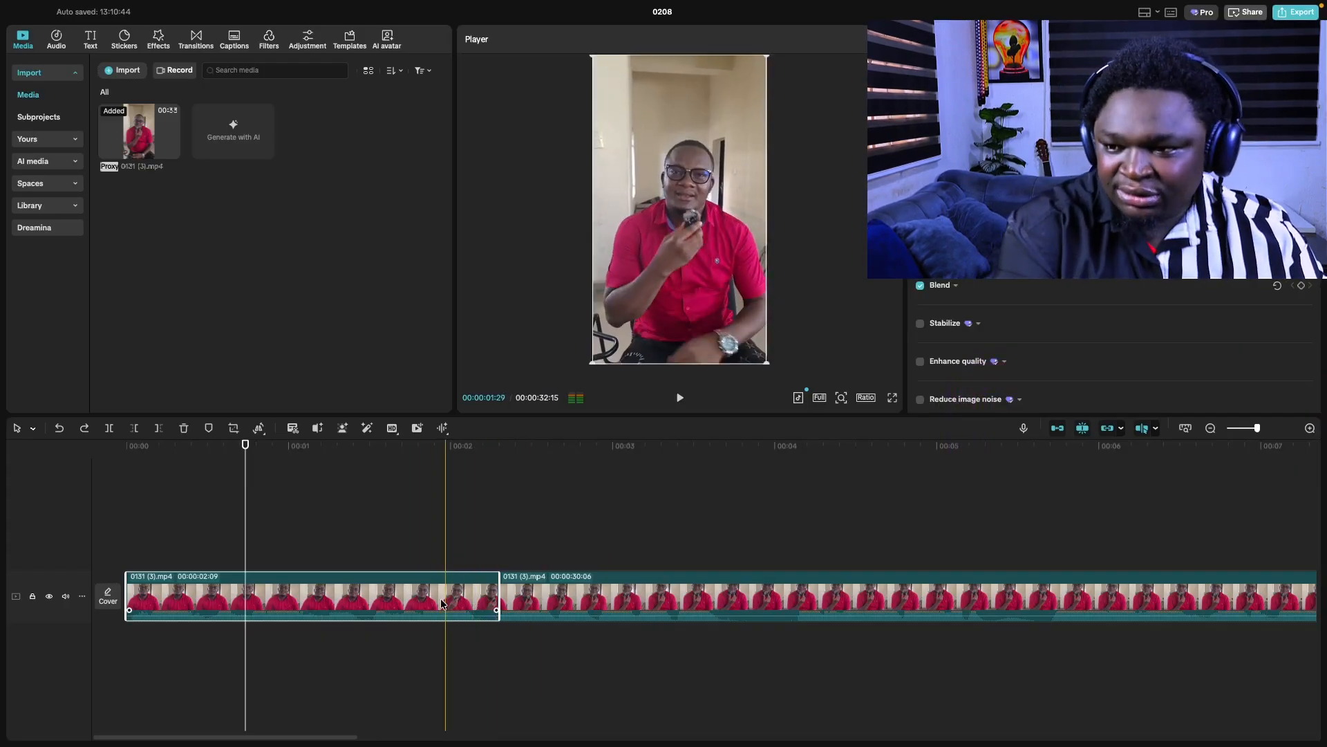
pyautogui.press('Delete')
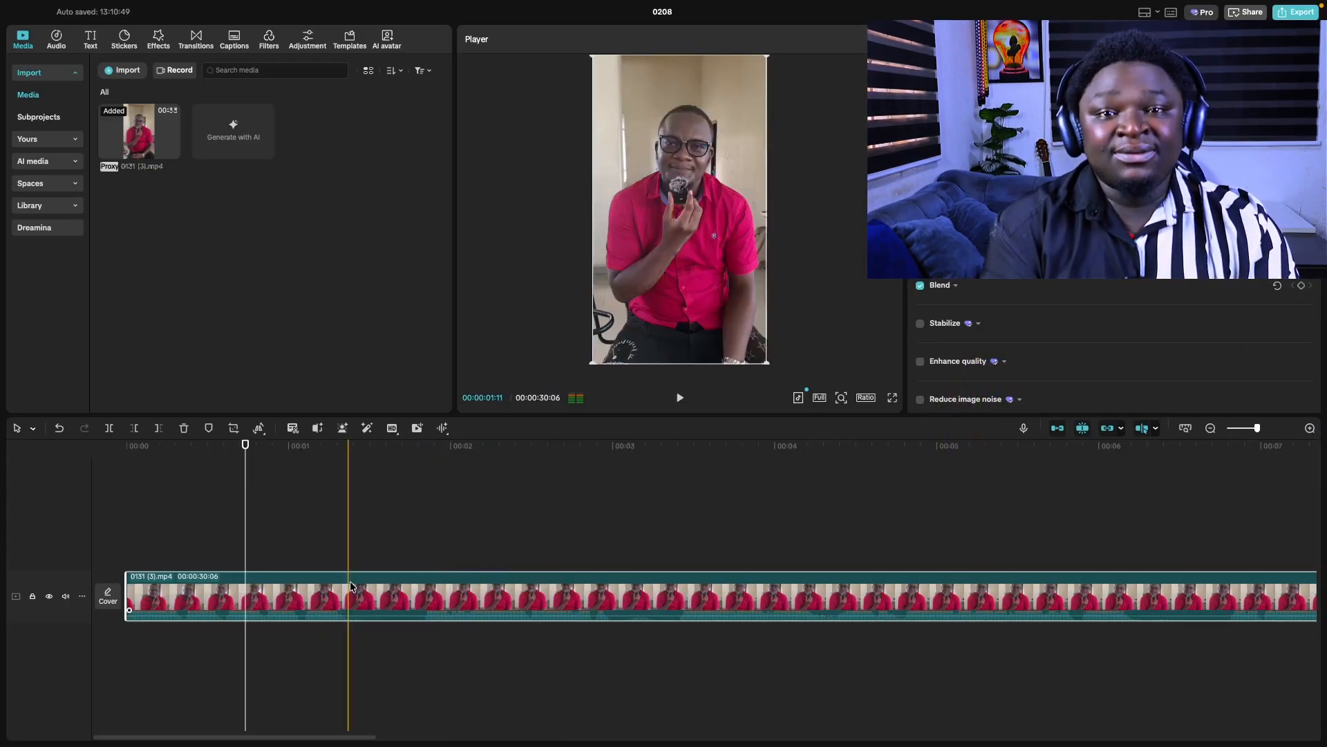
pyautogui.hotkey('ctrl', 'z')
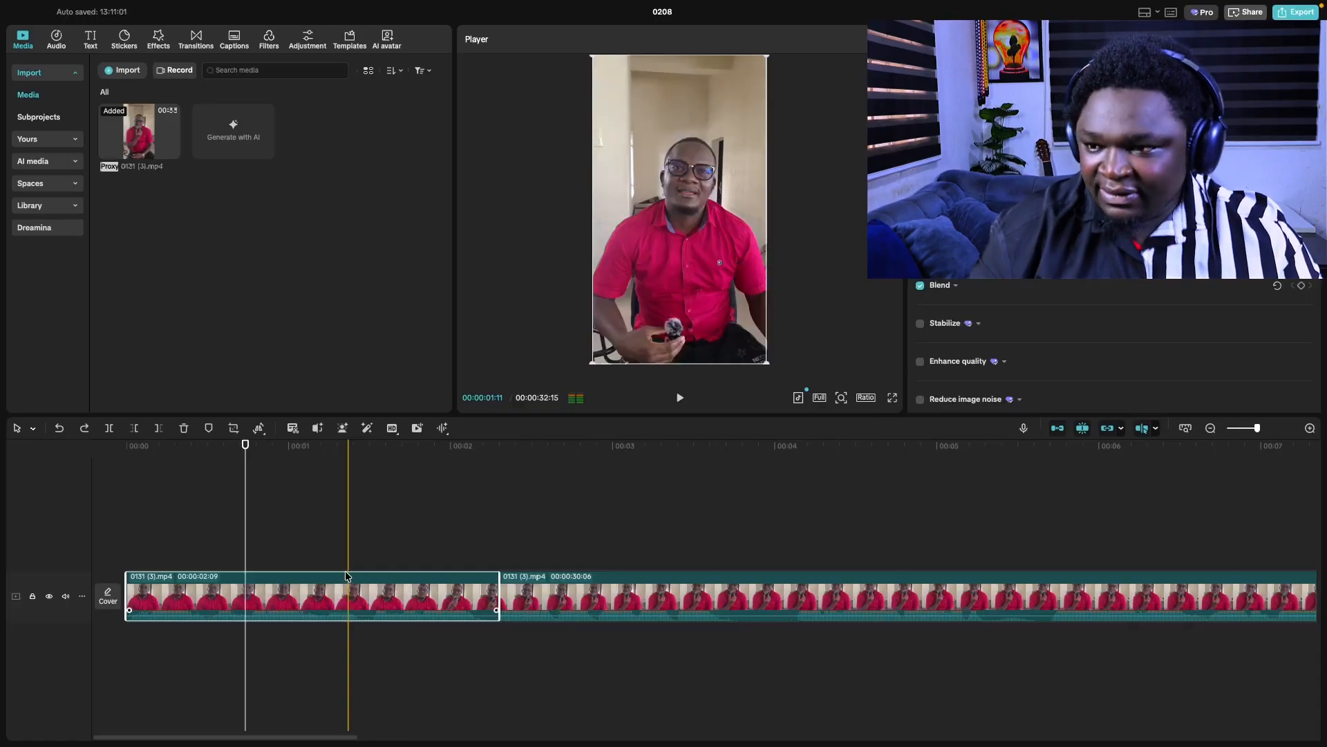
# - Turn off the main track magnet and delete the section before the cut, leaving its gap on the track
pyautogui.click(489, 573)
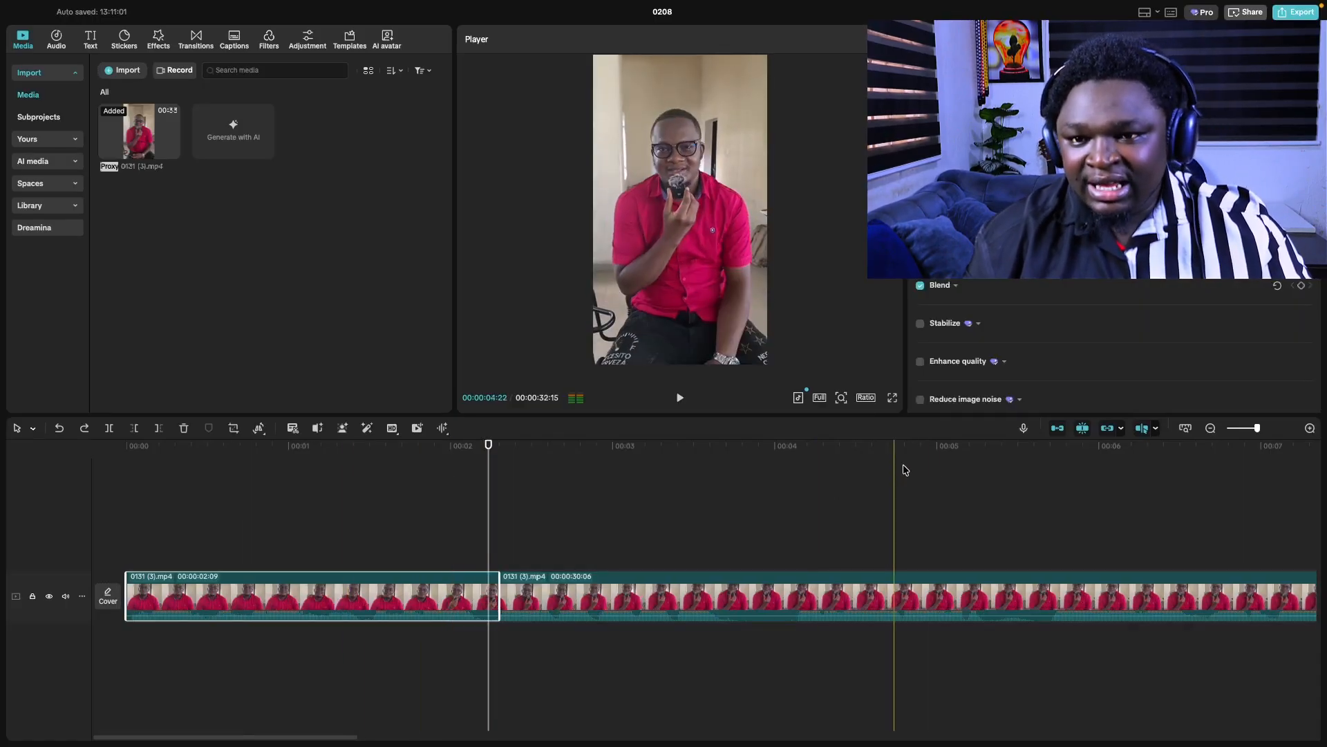
pyautogui.click(597, 529)
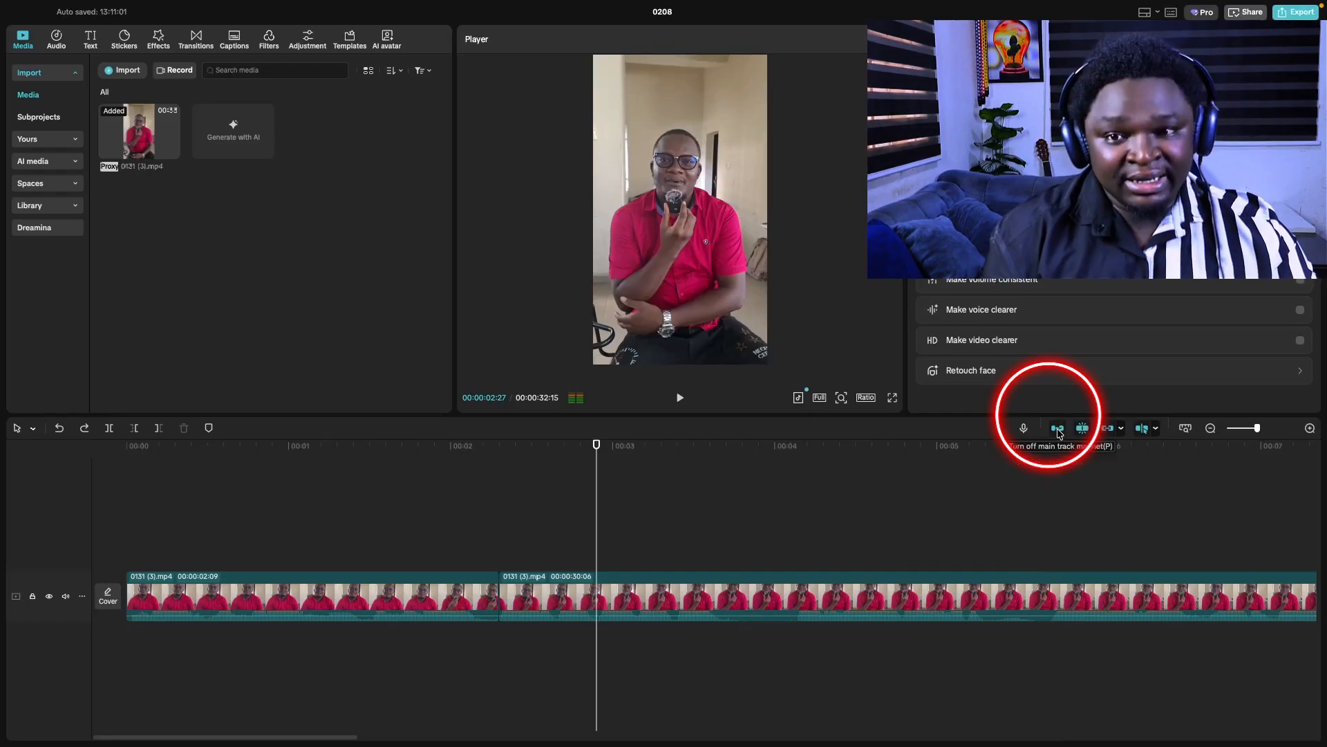
pyautogui.click(296, 600)
pyautogui.press('Delete')
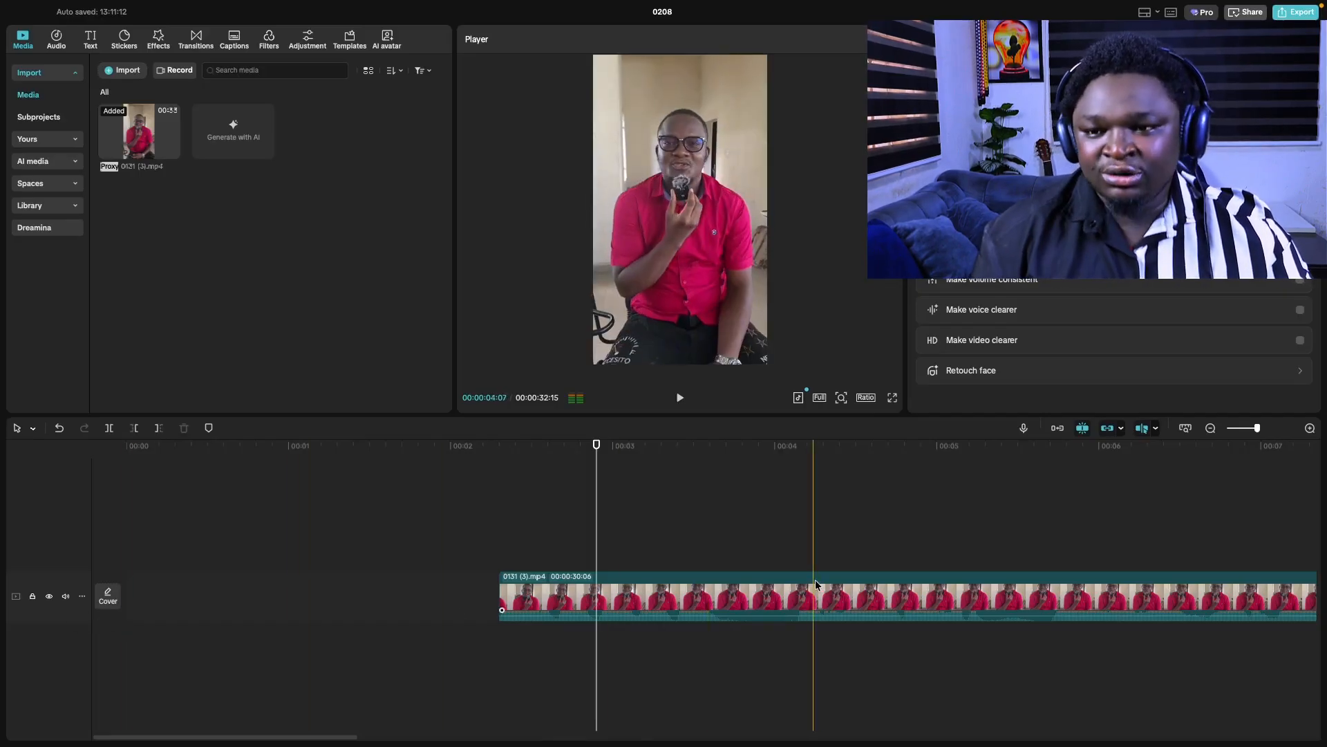
# - Move the remaining clip to the start of the timeline, and undo the move
pyautogui.moveTo(849, 578); pyautogui.dragTo(449, 572)
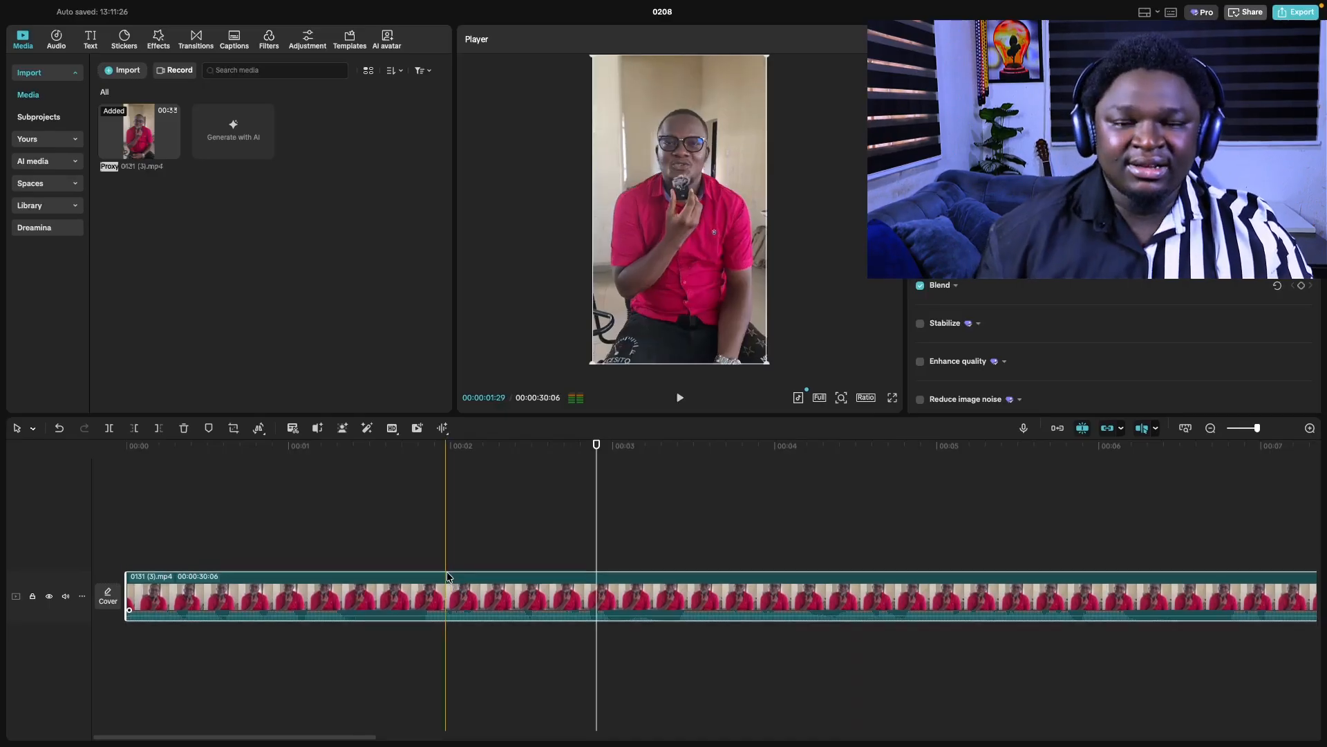
pyautogui.hotkey('ctrl', 'z')
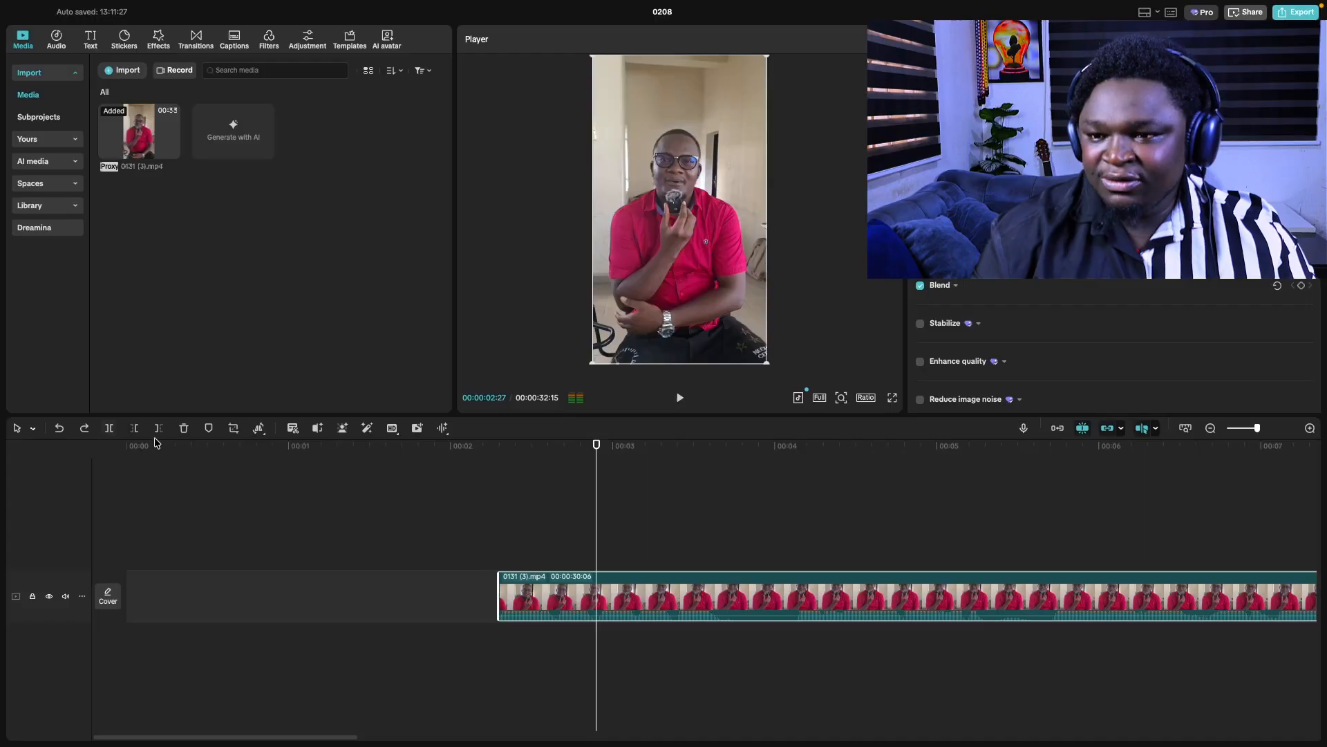
pyautogui.click(709, 550)
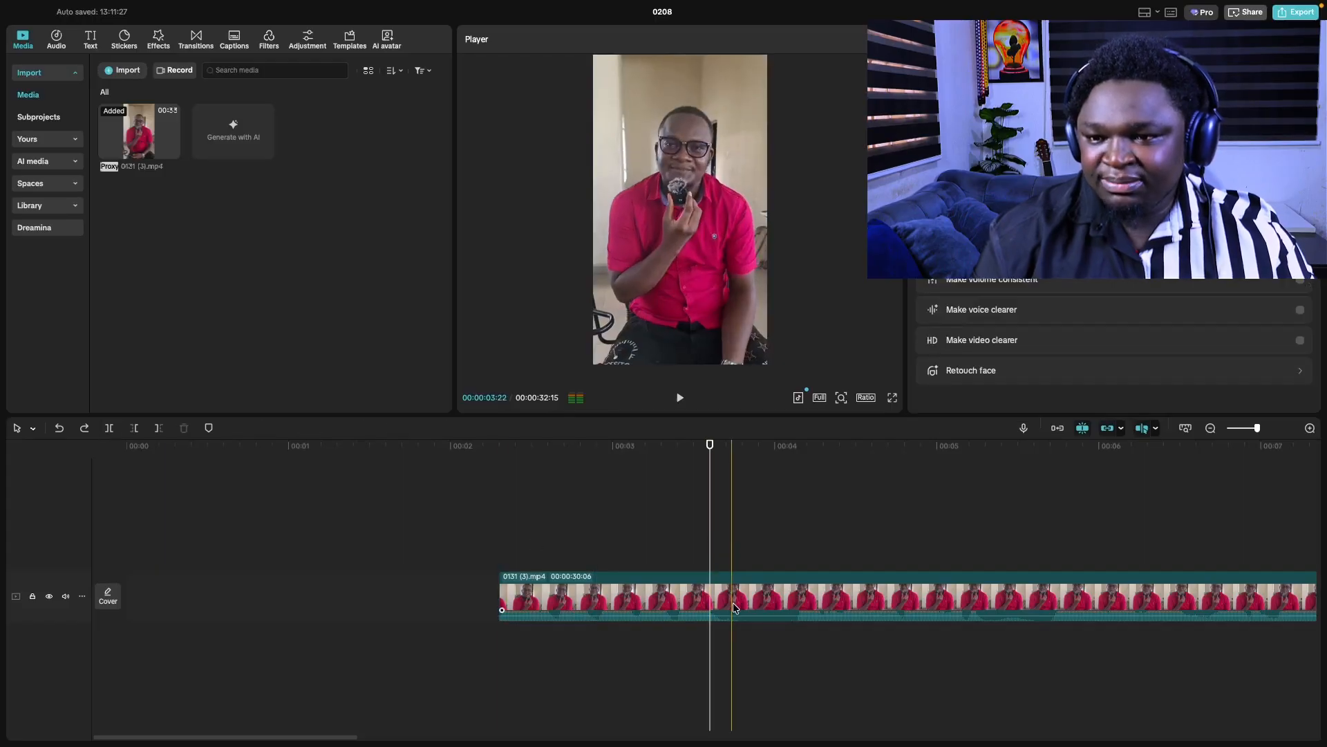
# - Split the remaining clip at 00:00:03:18 and 00:00:04:04, and delete the section between the two cuts
pyautogui.click(107, 429)
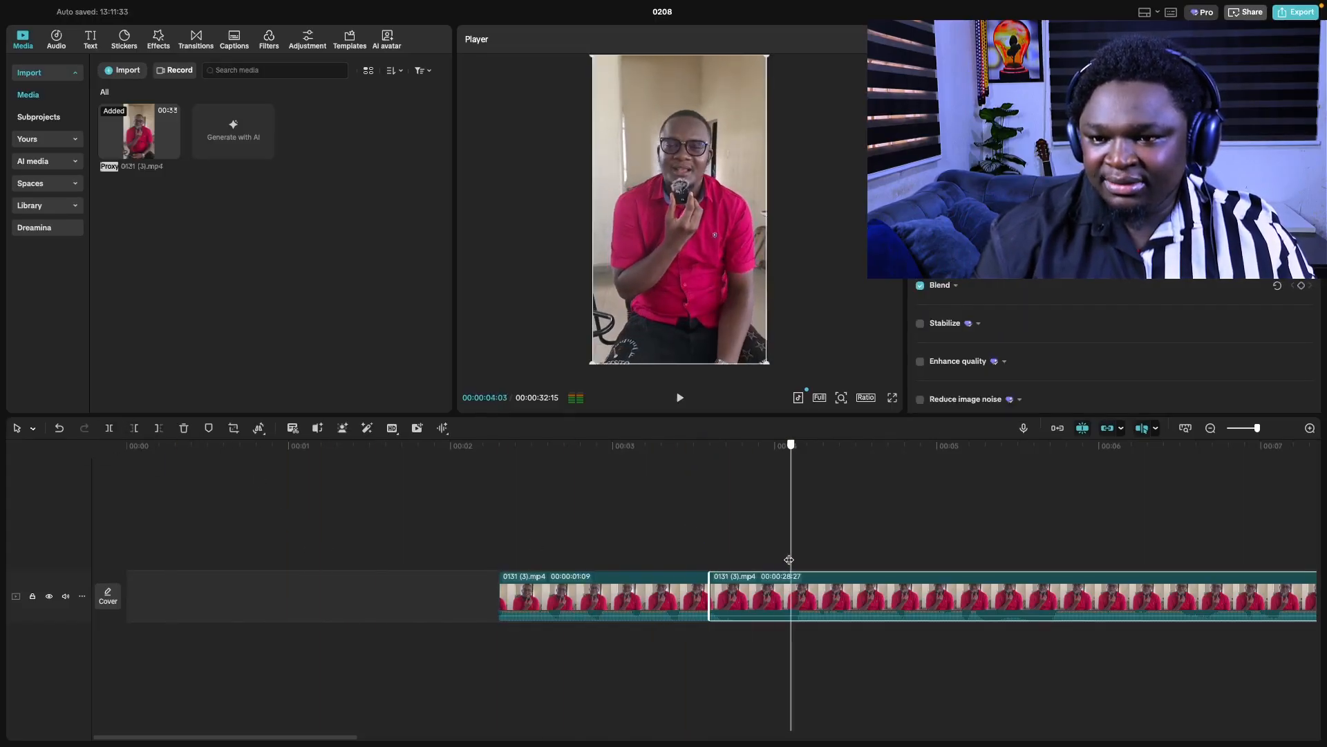
pyautogui.click(789, 560)
pyautogui.click(109, 428)
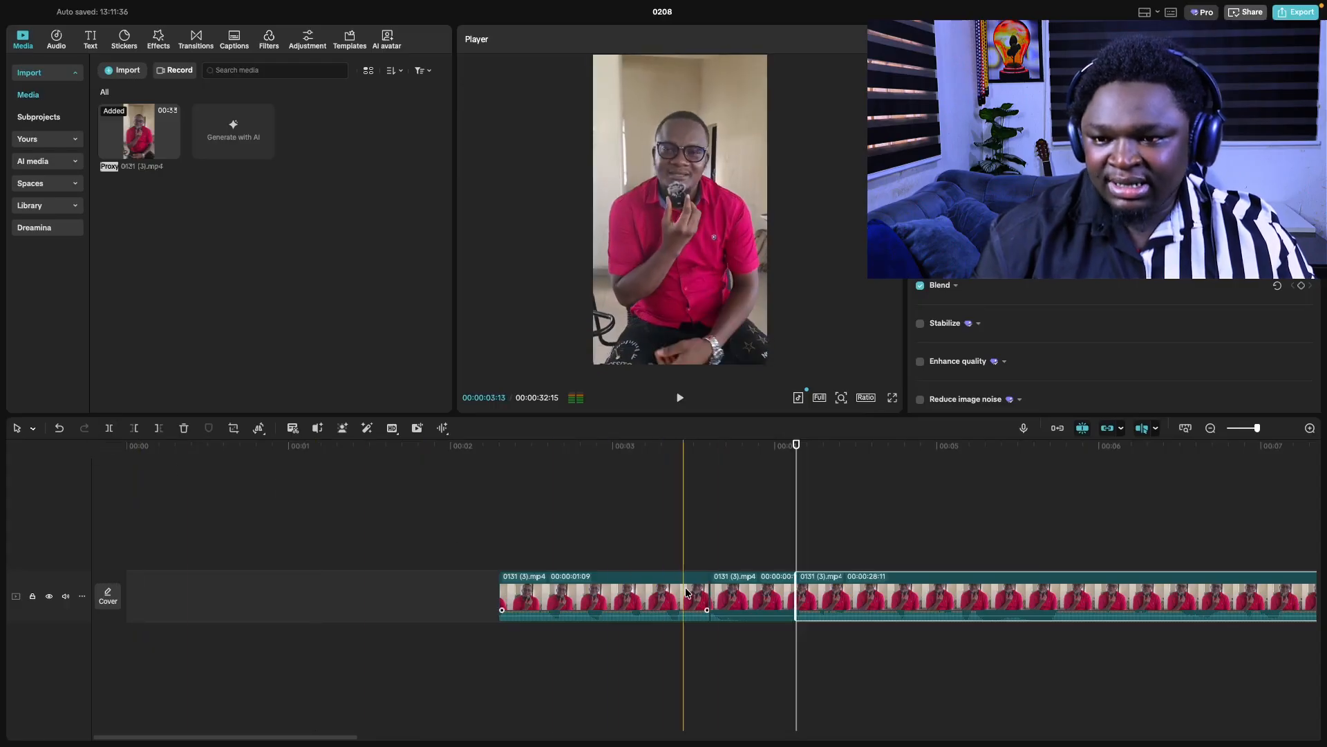
pyautogui.click(780, 596)
pyautogui.press('Delete')
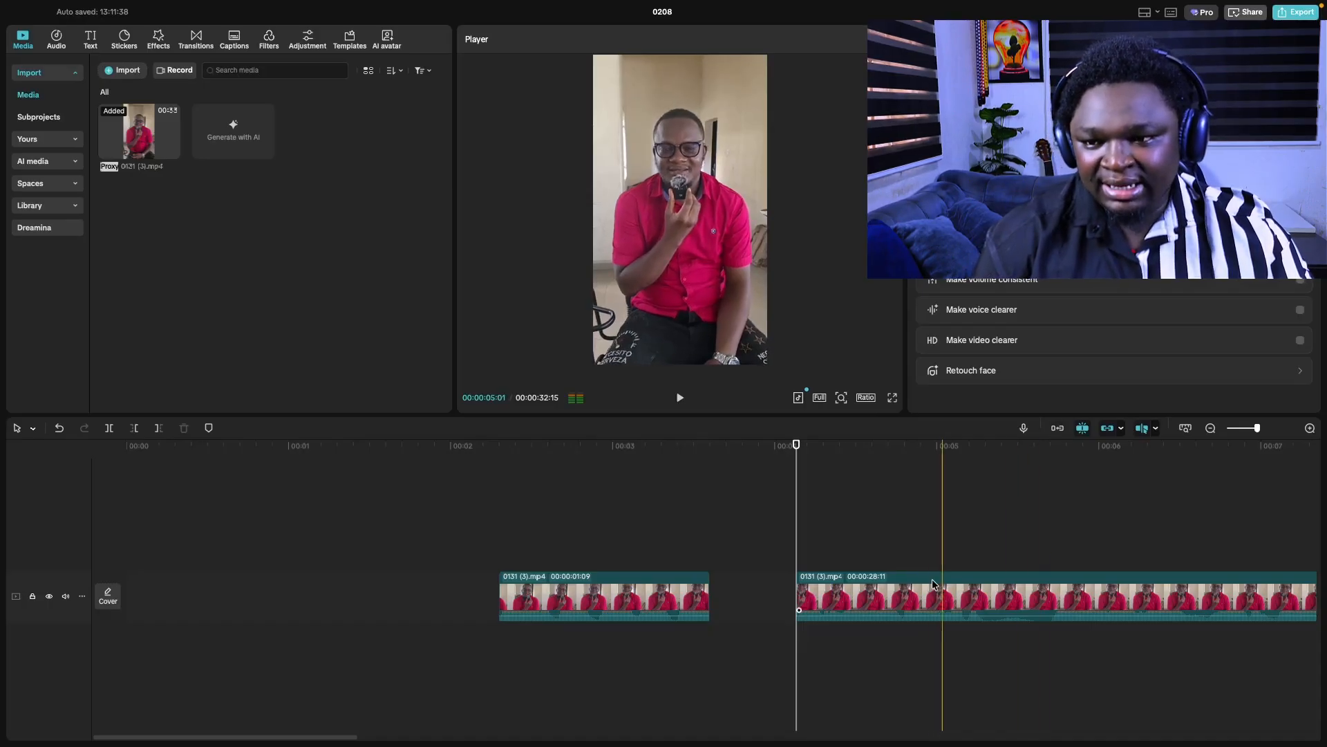
# - Try closing the gap by moving the later clip against the earlier one, and undo the move
pyautogui.moveTo(934, 586); pyautogui.dragTo(855, 589)
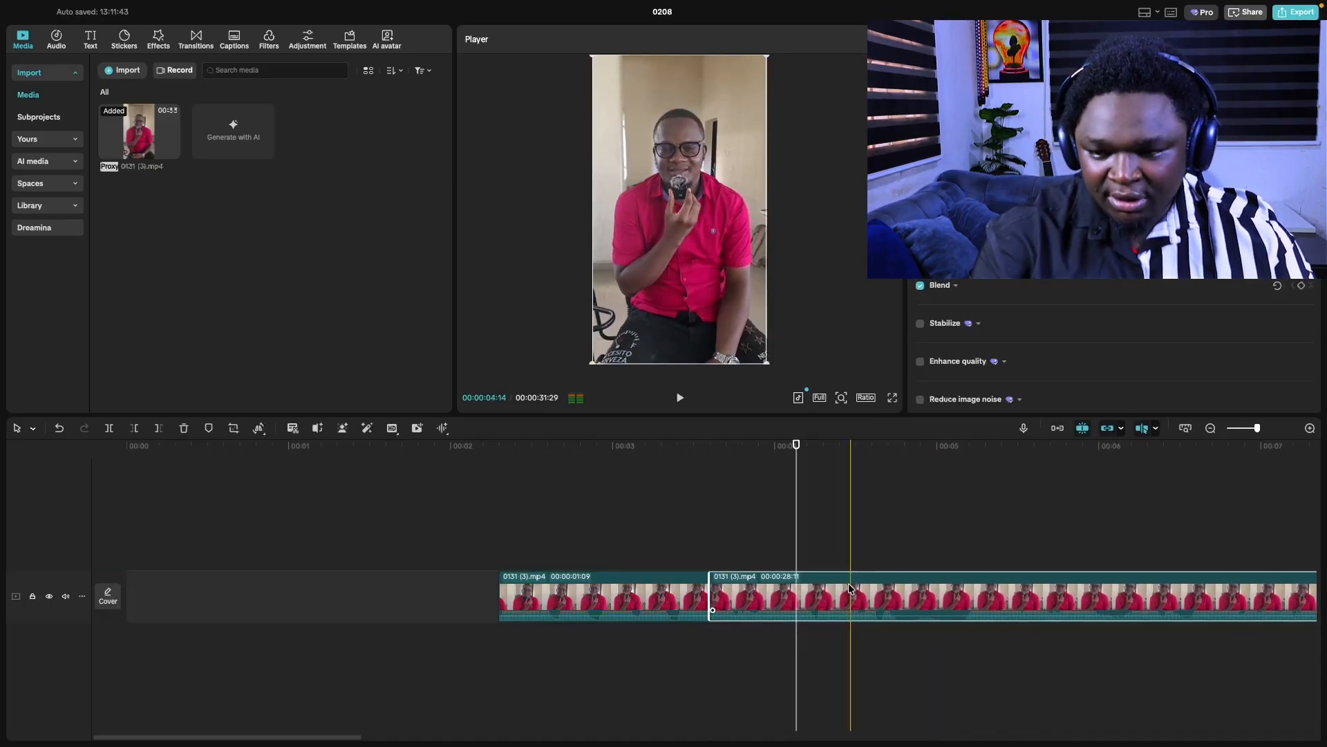
pyautogui.hotkey('ctrl', 'z')
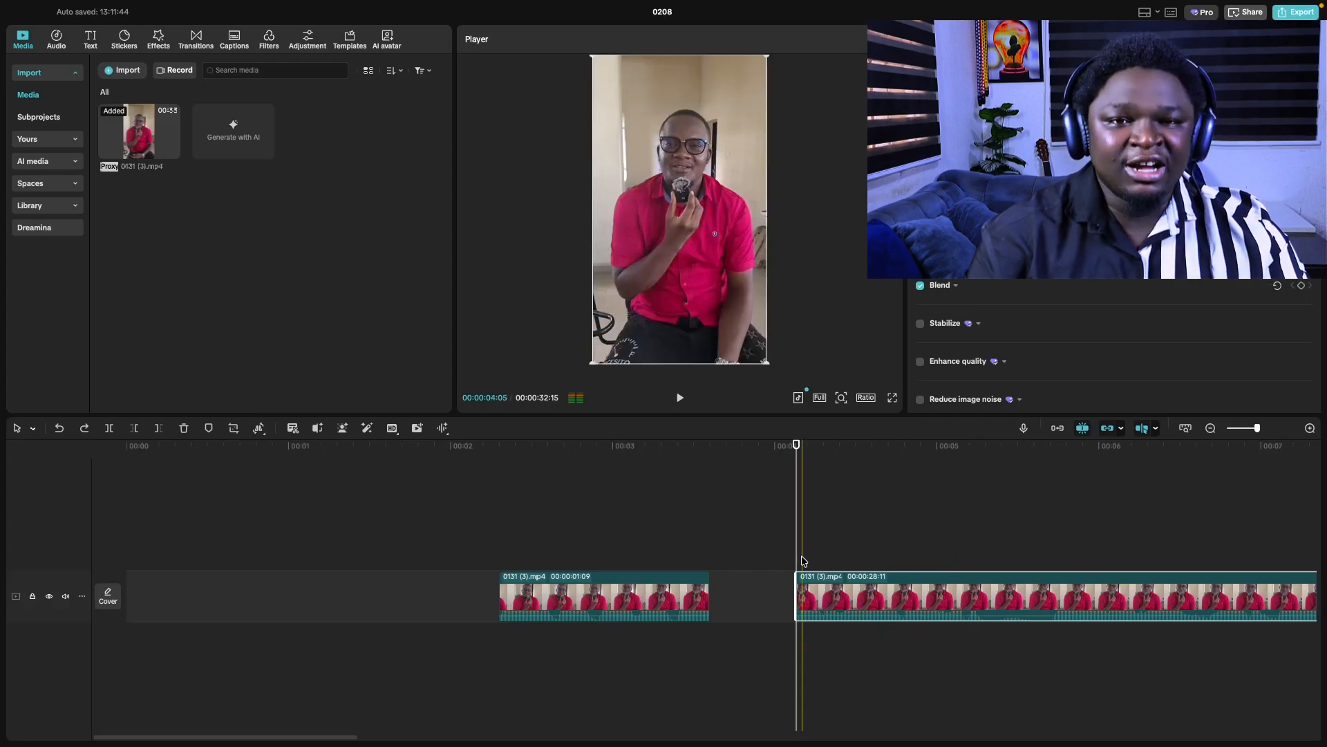
# - Turn on the main track magnet to close both gaps, undo it, turn it on again, and look along the joined track
pyautogui.click(1059, 429)
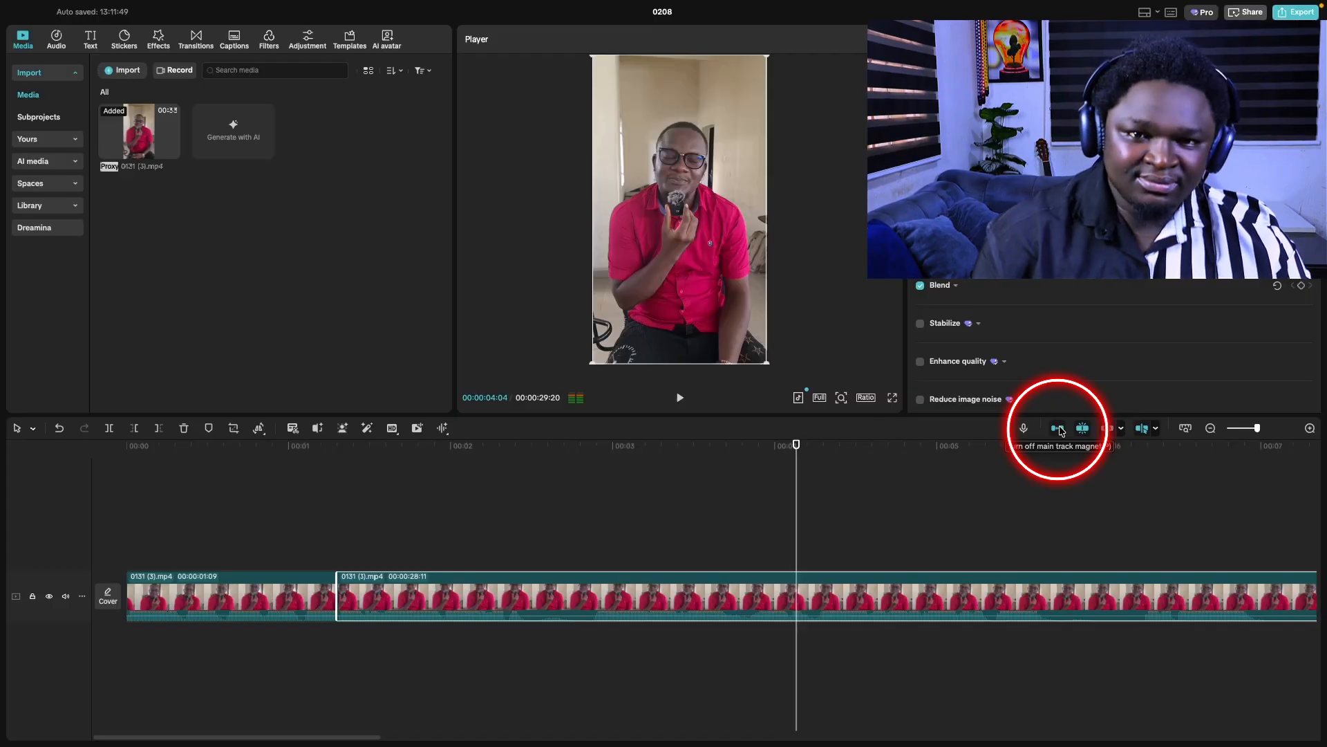
pyautogui.hotkey('ctrl', 'z')
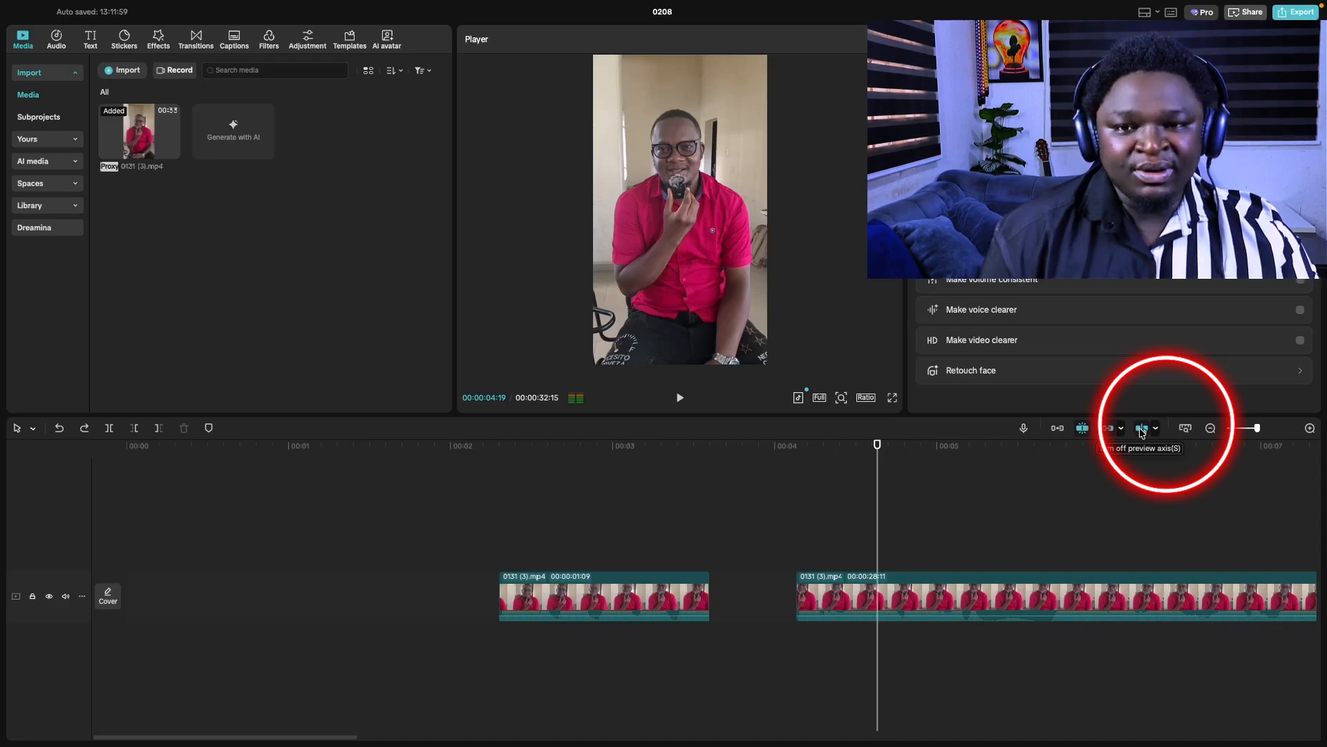
pyautogui.click(1058, 428)
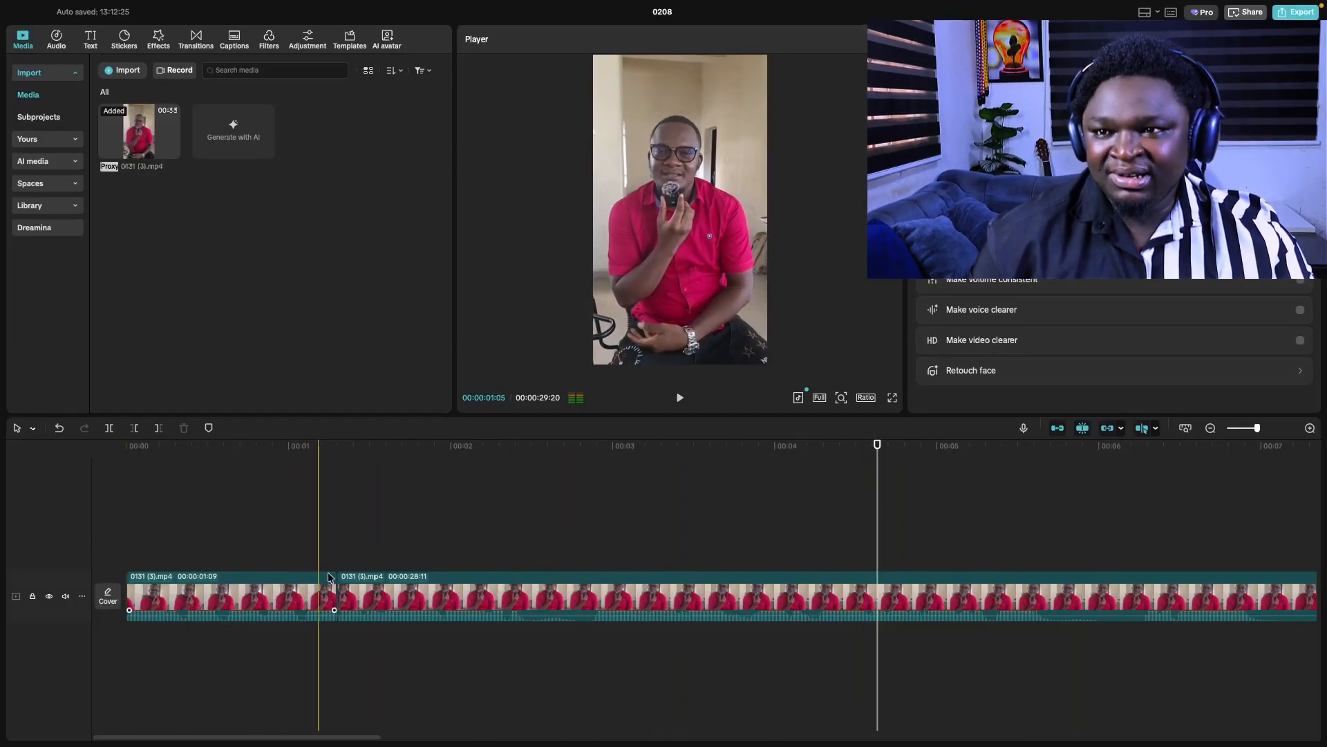
pyautogui.hscroll(3, 1019, 598)
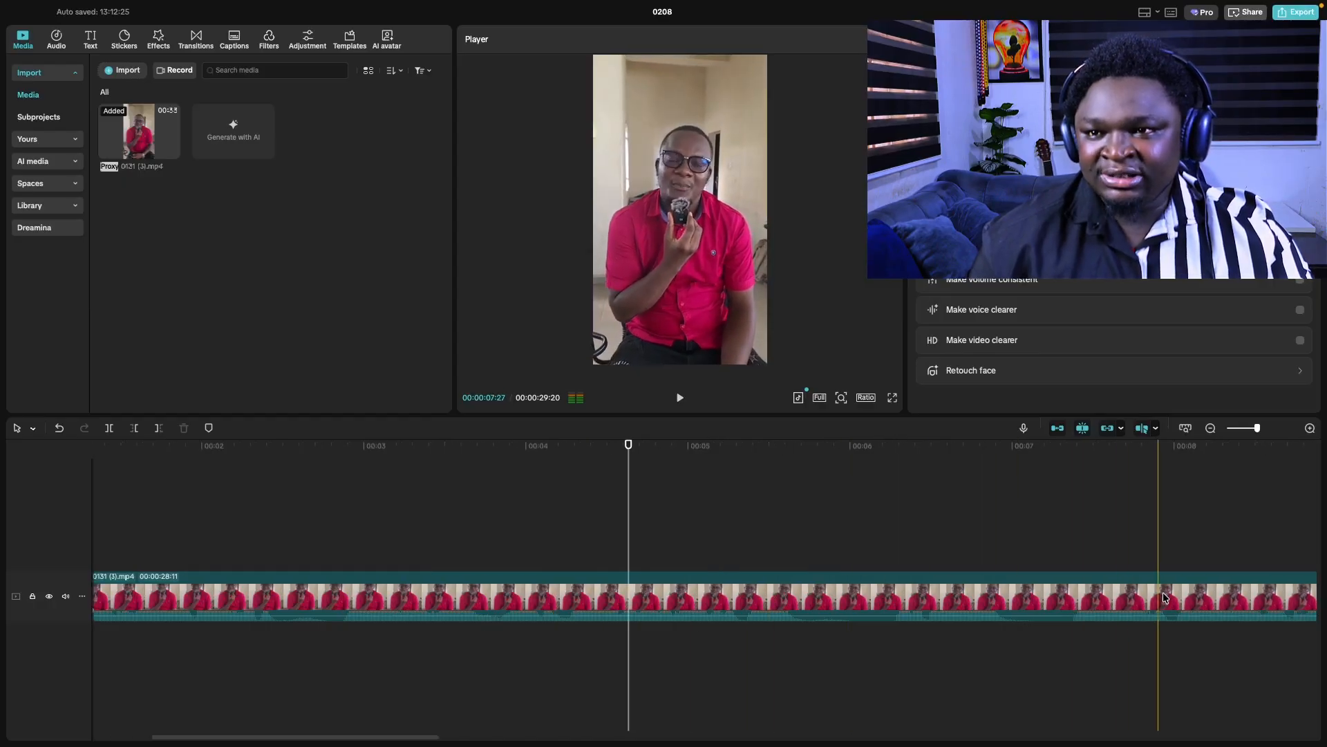
pyautogui.hscroll(4, 465, 608)
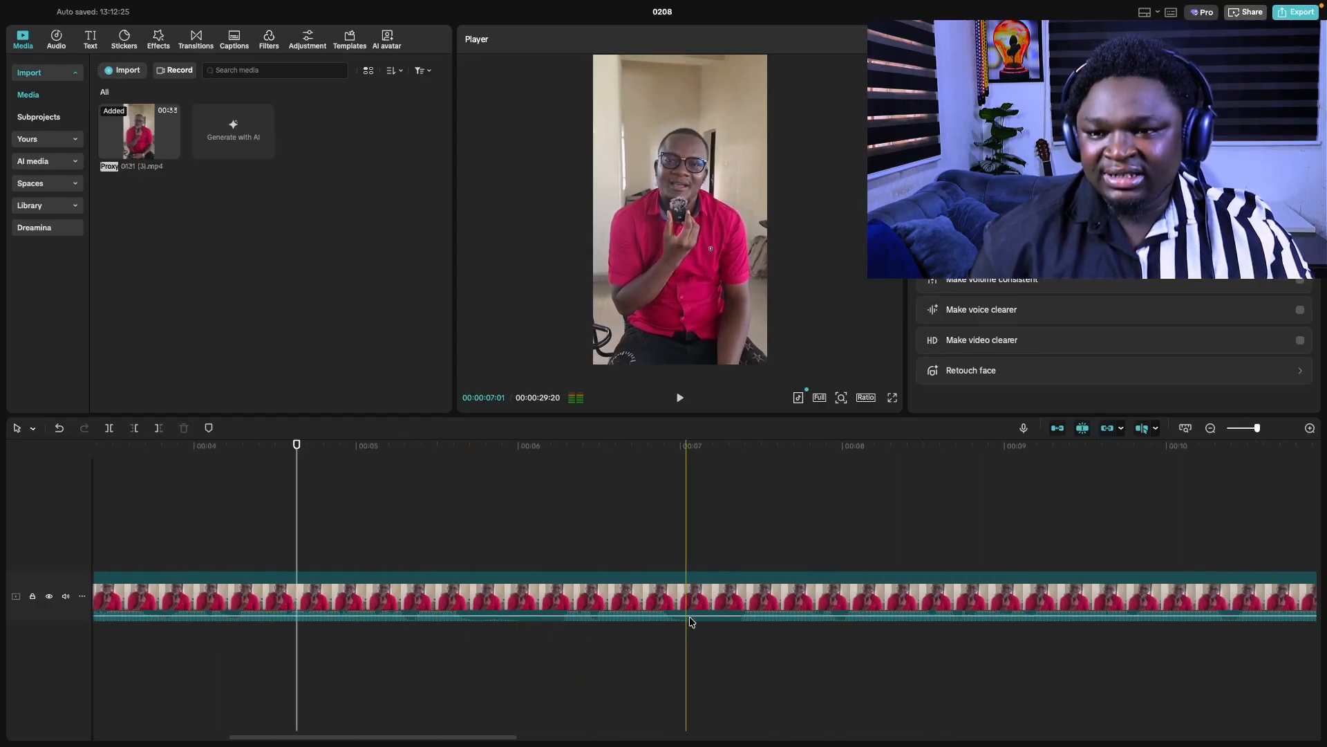
pyautogui.hscroll(-7, 675, 608)
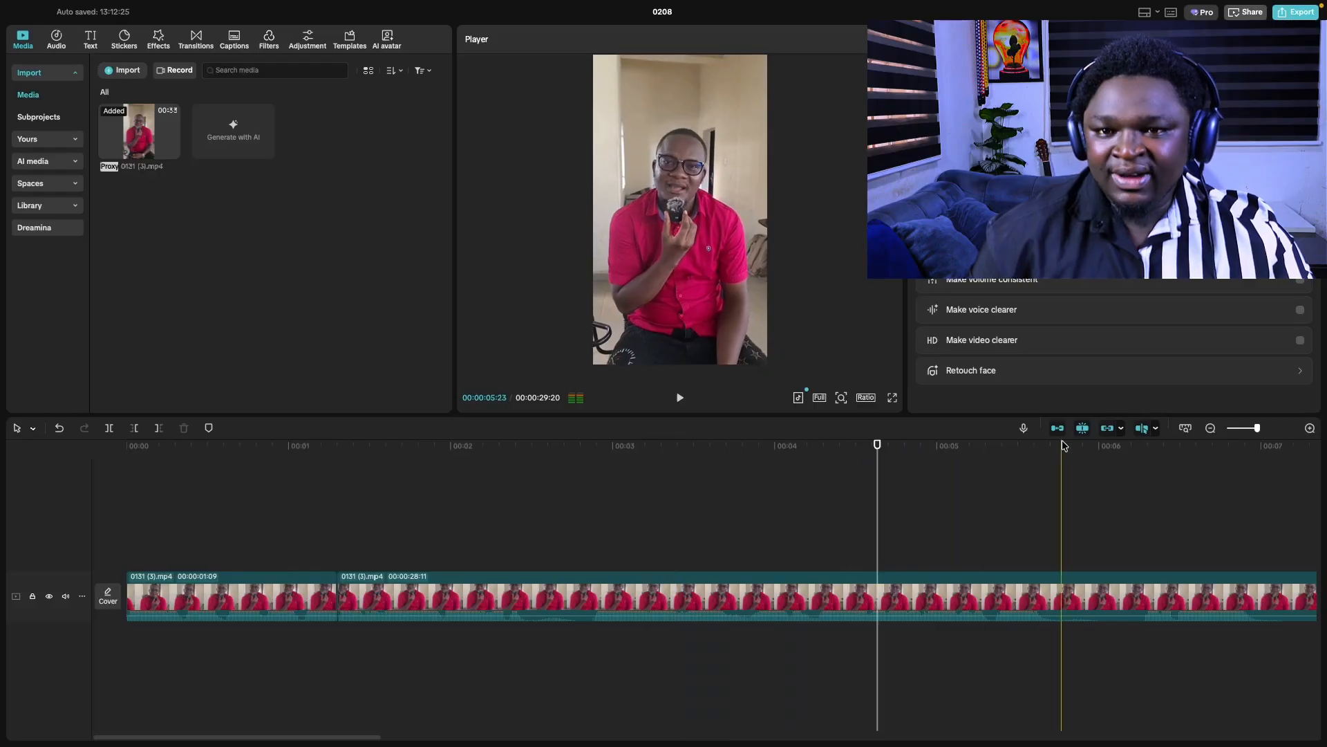
# - Turn the preview axis off and back on, and skim along the video with it
pyautogui.click(1142, 429)
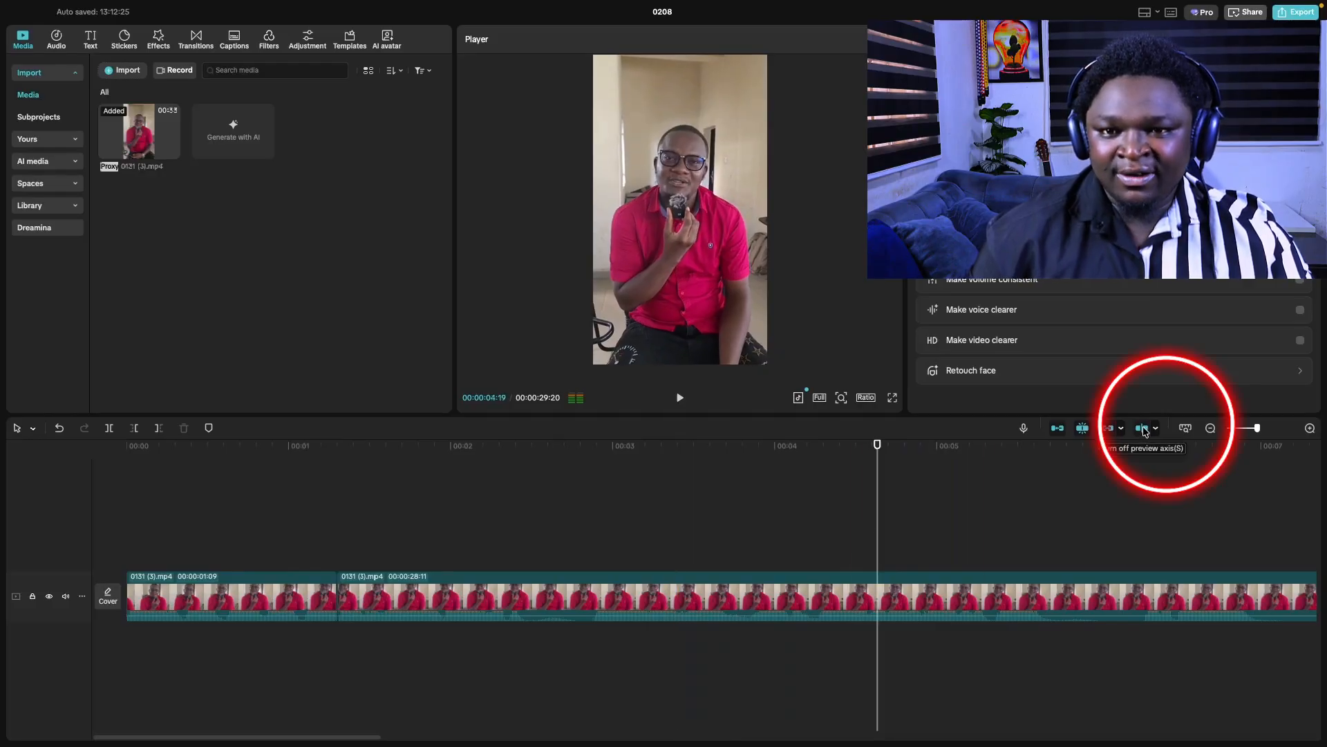
pyautogui.click(1144, 429)
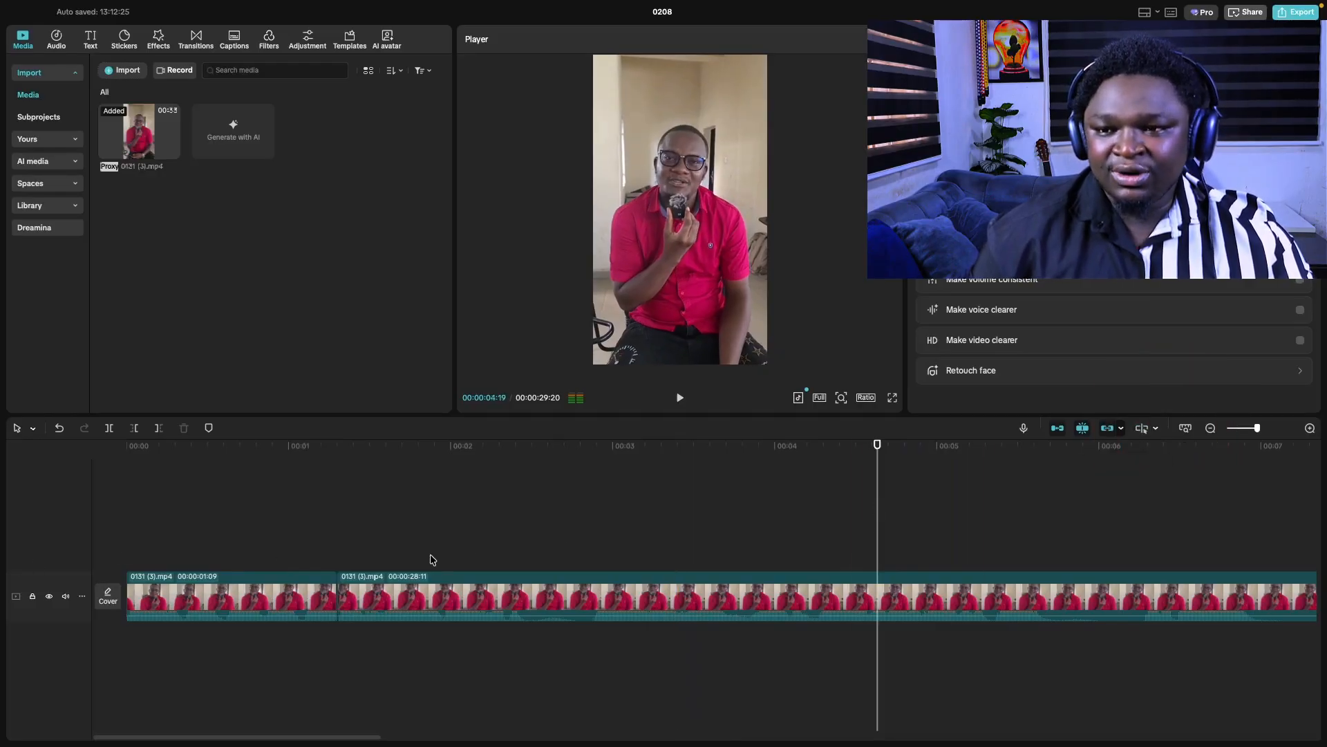
pyautogui.click(1142, 429)
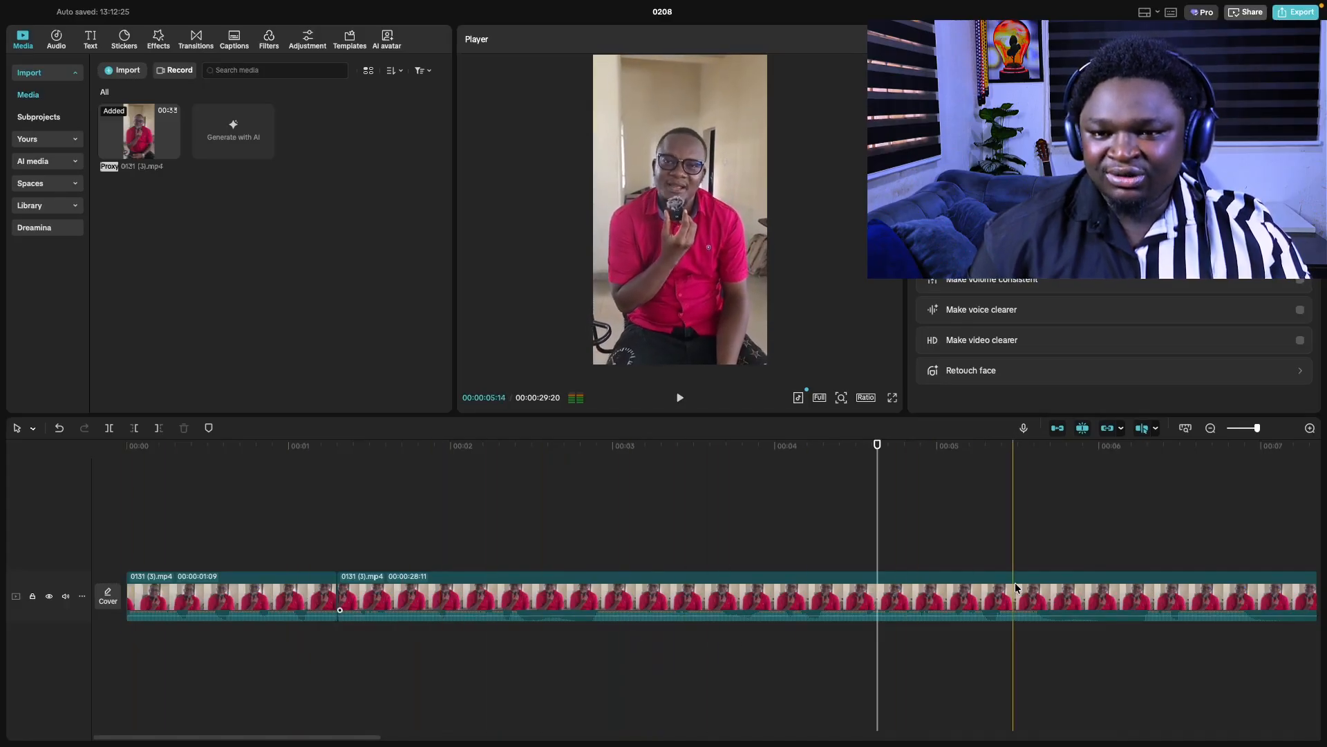
pyautogui.hscroll(5, 1176, 588)
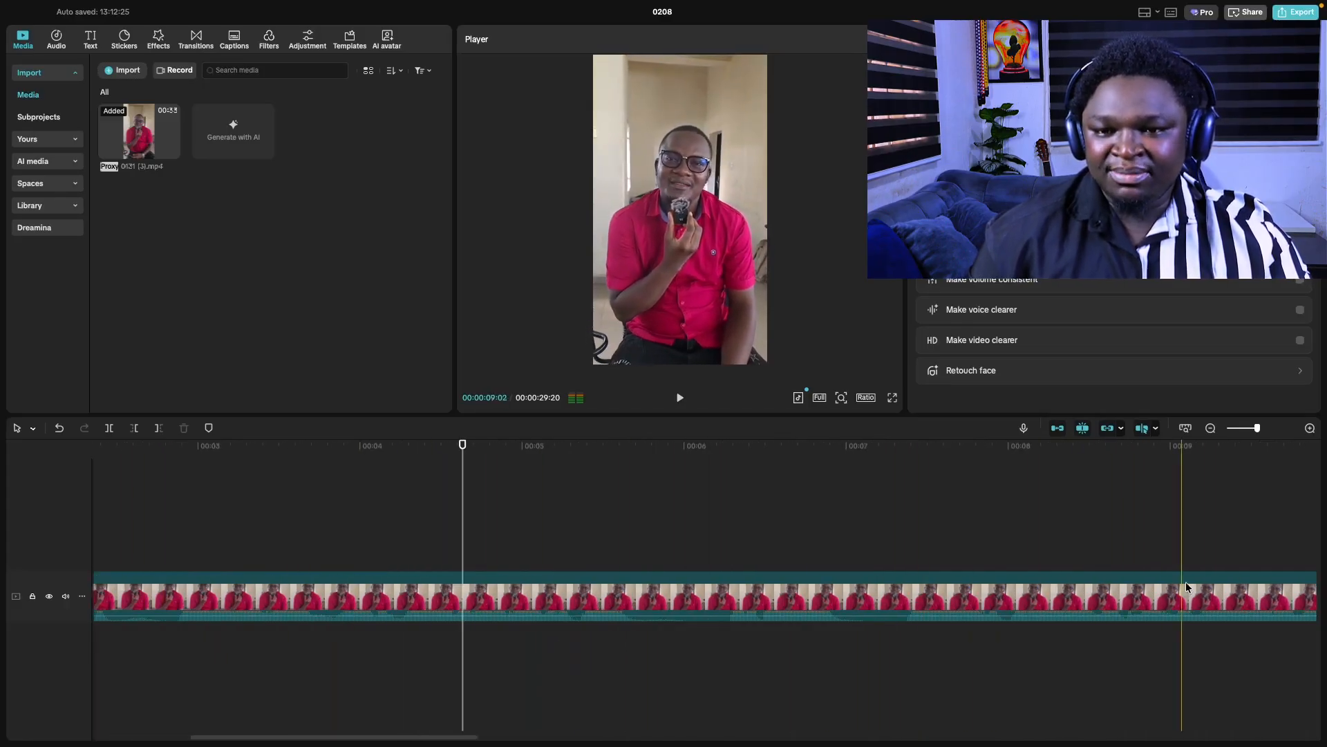
pyautogui.hscroll(4, 1037, 588)
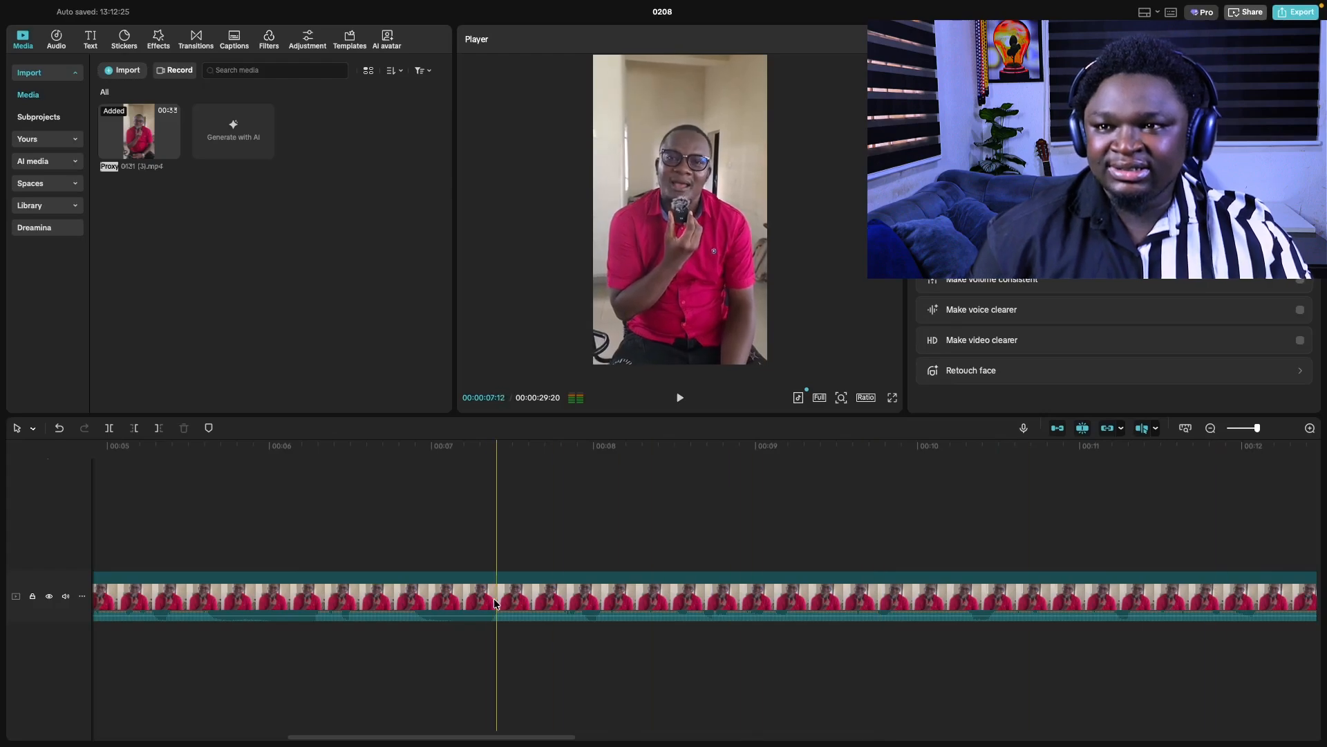
pyautogui.hscroll(-8, 370, 602)
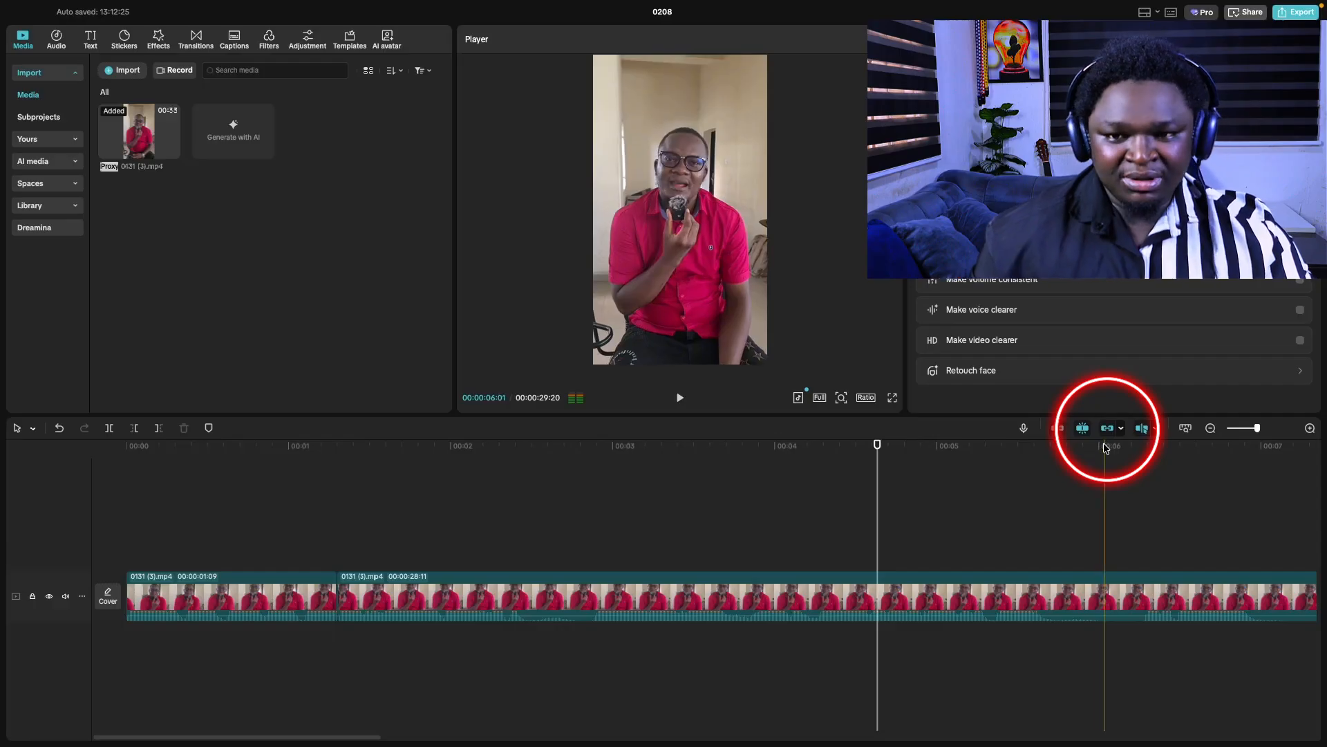
# - Undo back to the single split at 00:00:02:09, and delete the section before the cut with the main track magnet on
pyautogui.press('super+z')
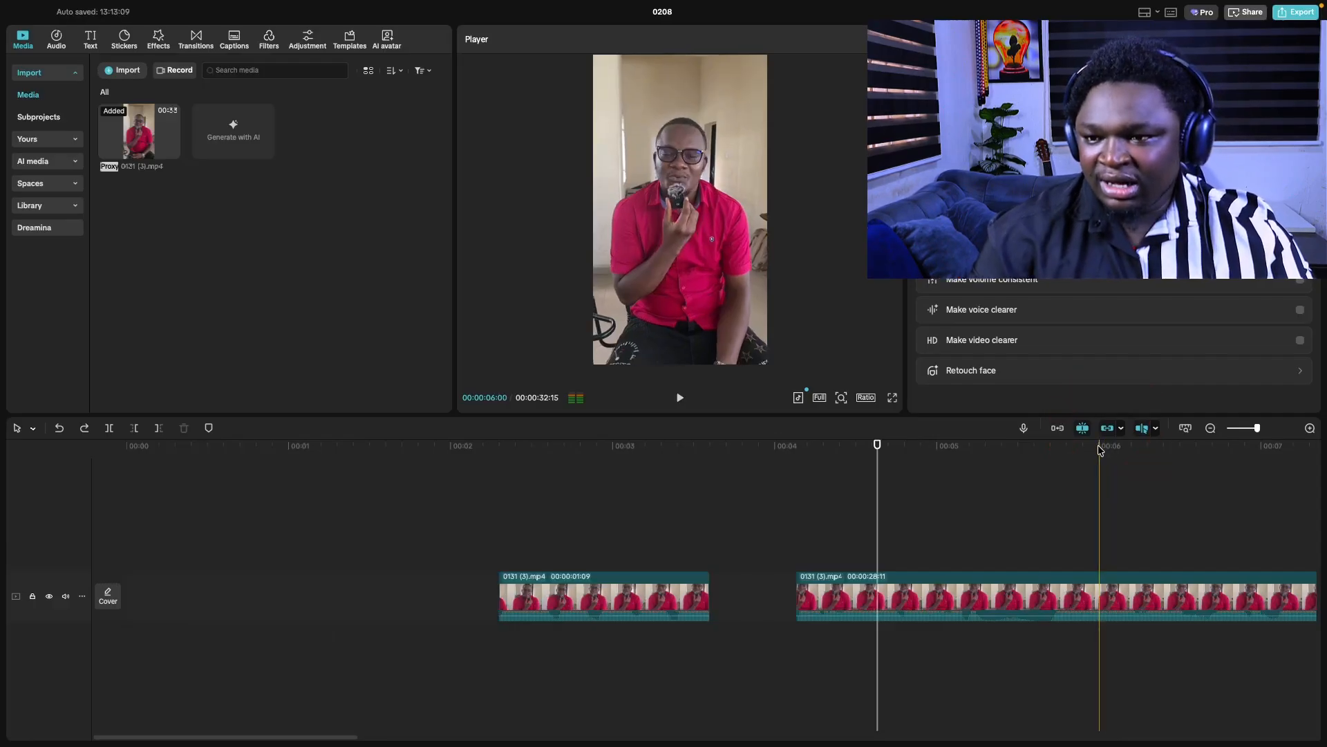
pyautogui.press('super+z')
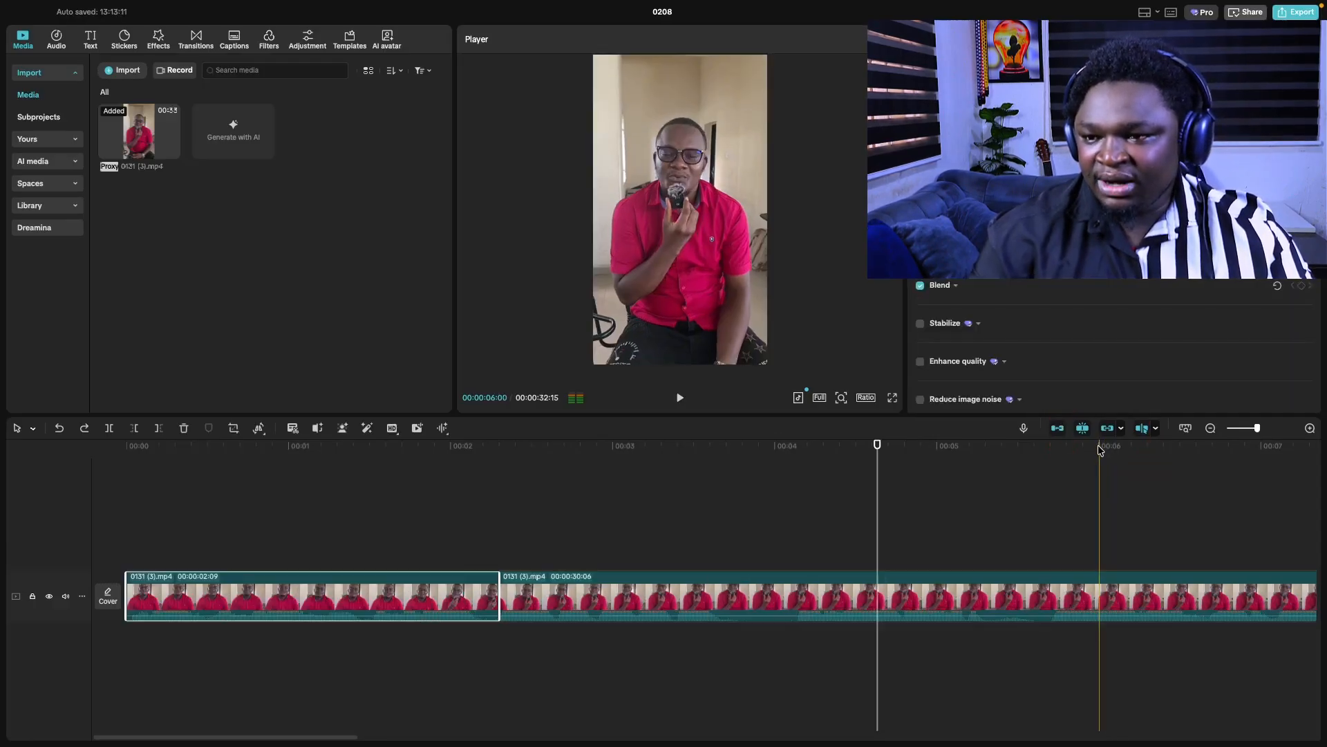
pyautogui.click(413, 596)
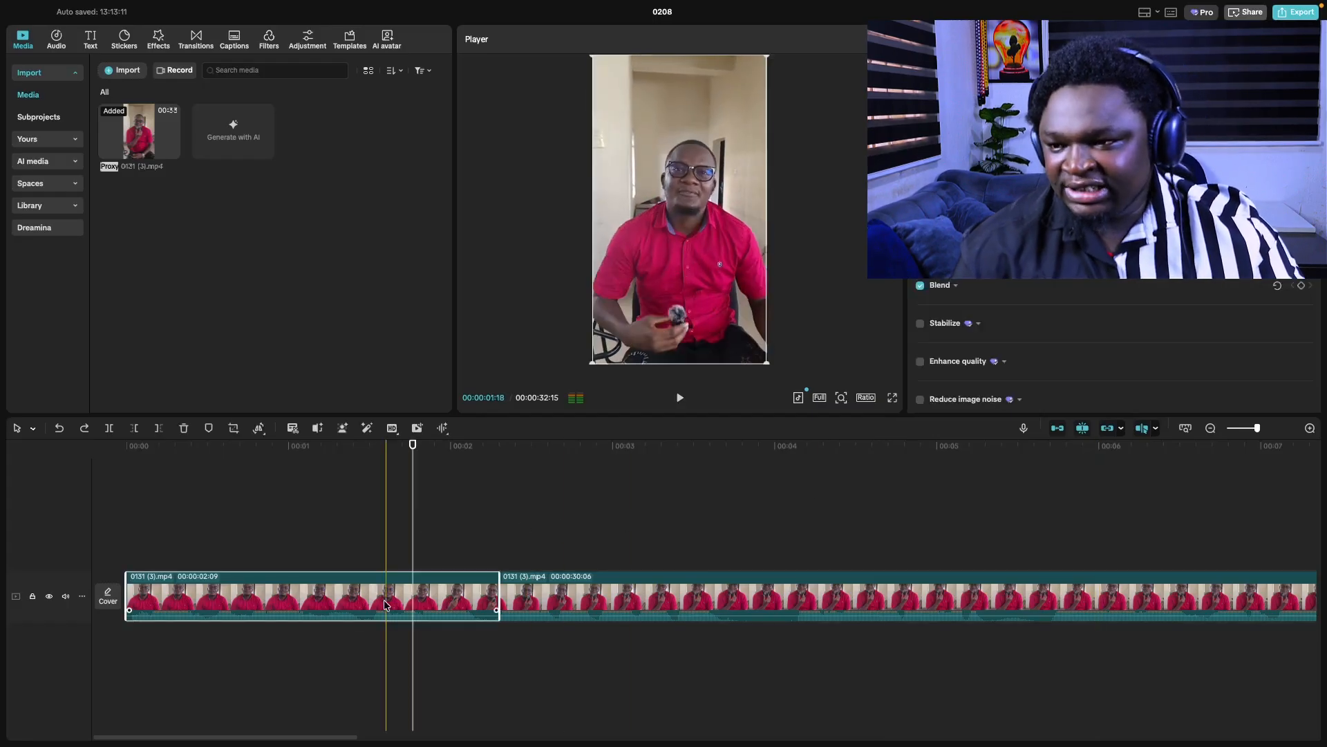
pyautogui.press('Delete')
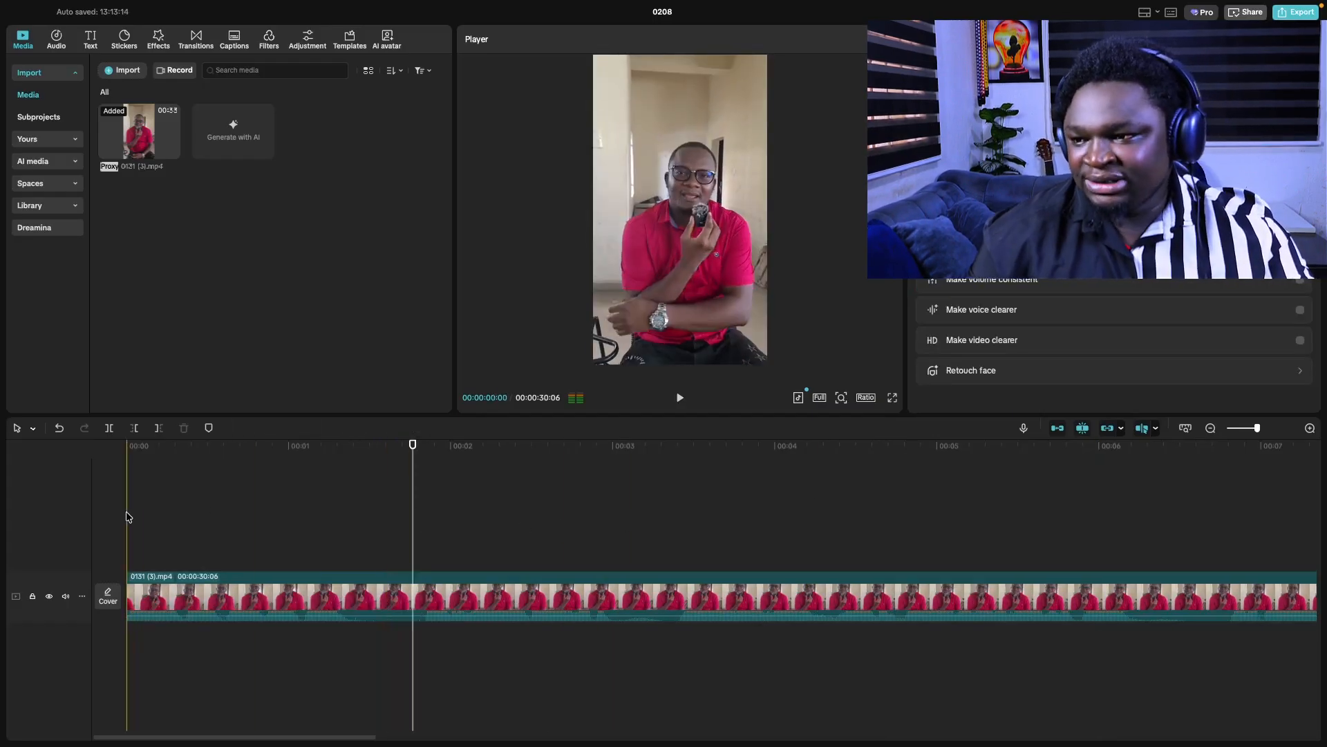
# - Play the start of the trimmed video to check how it begins
pyautogui.press('space')
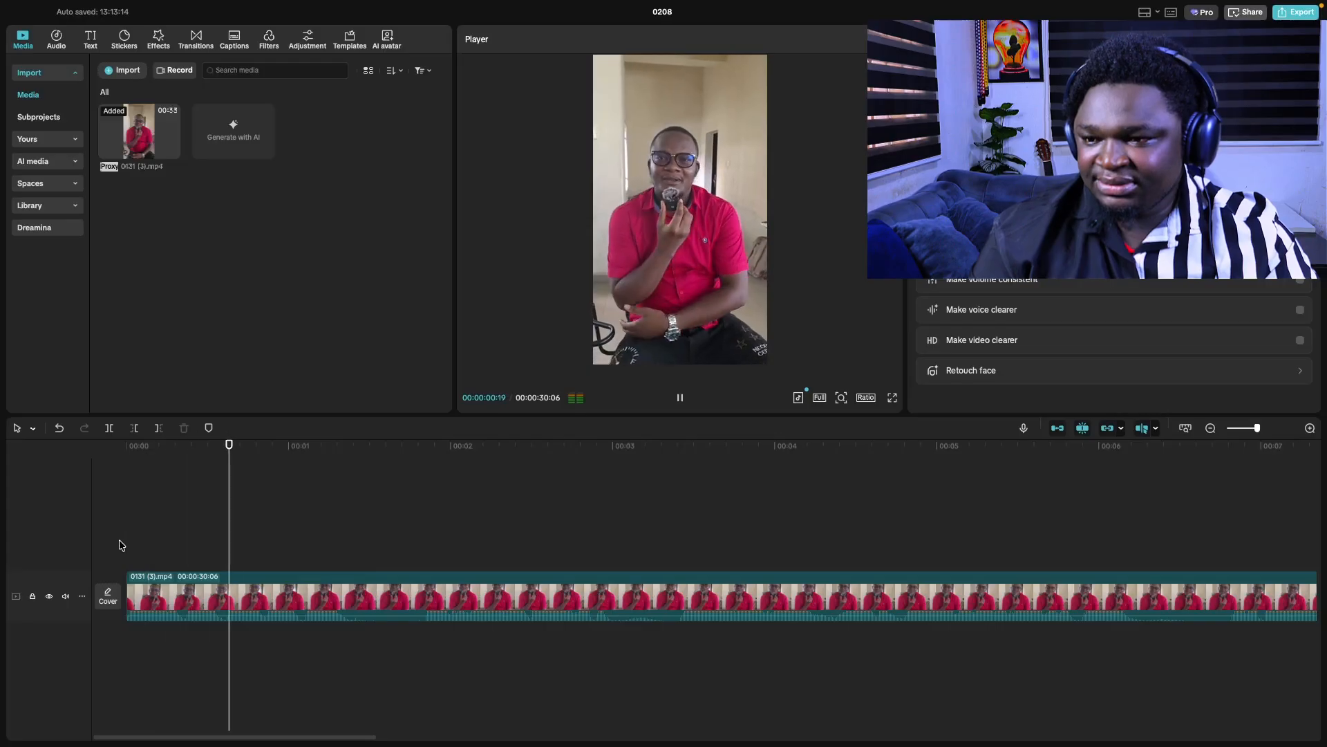
pyautogui.press('space')
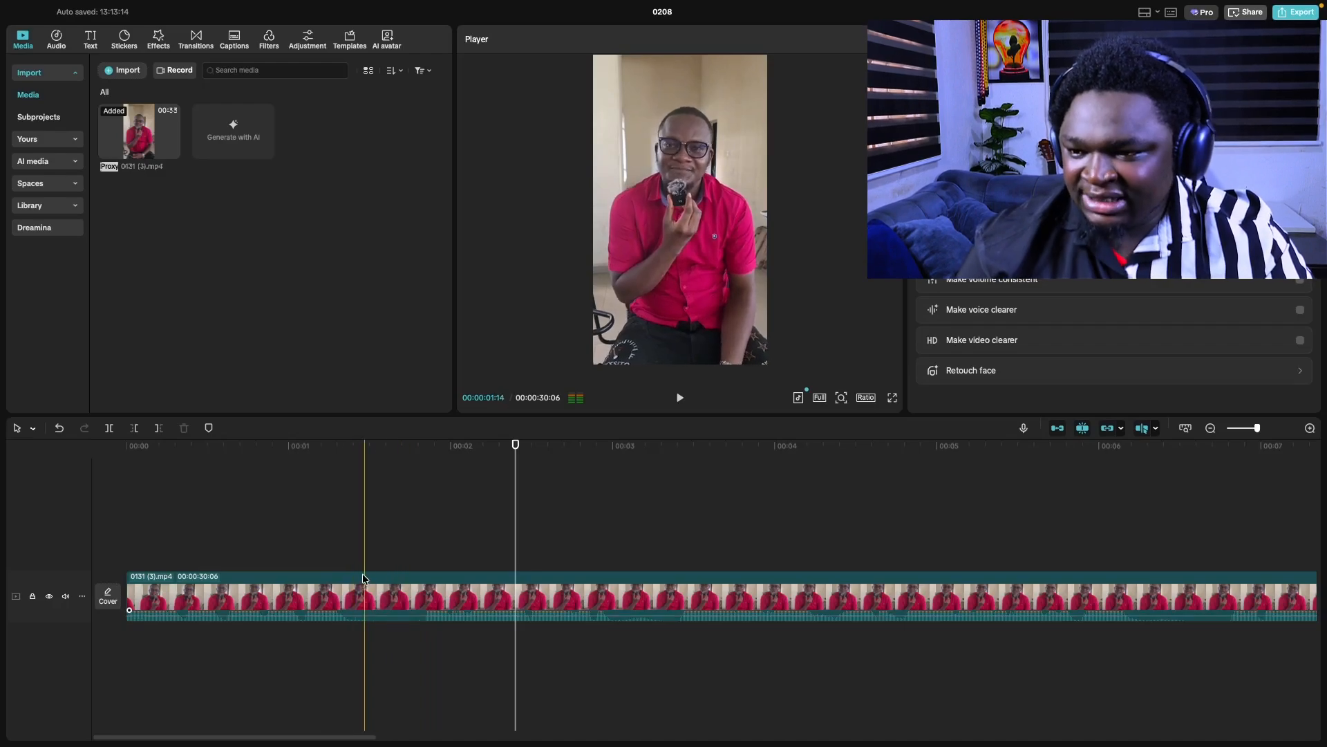
pyautogui.press('space')
pyautogui.press('space')
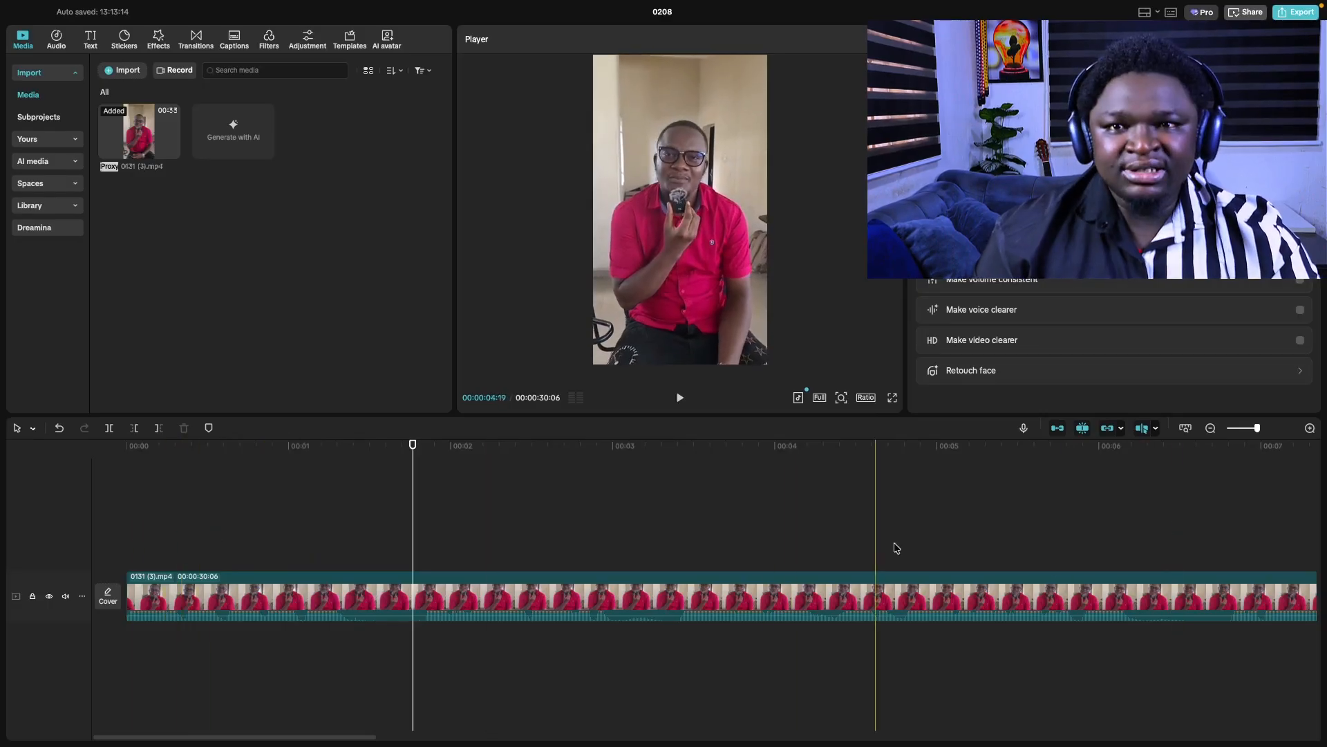
# - Lower the computer's sound volume and close the sound controls
pyautogui.click(1199, 14)
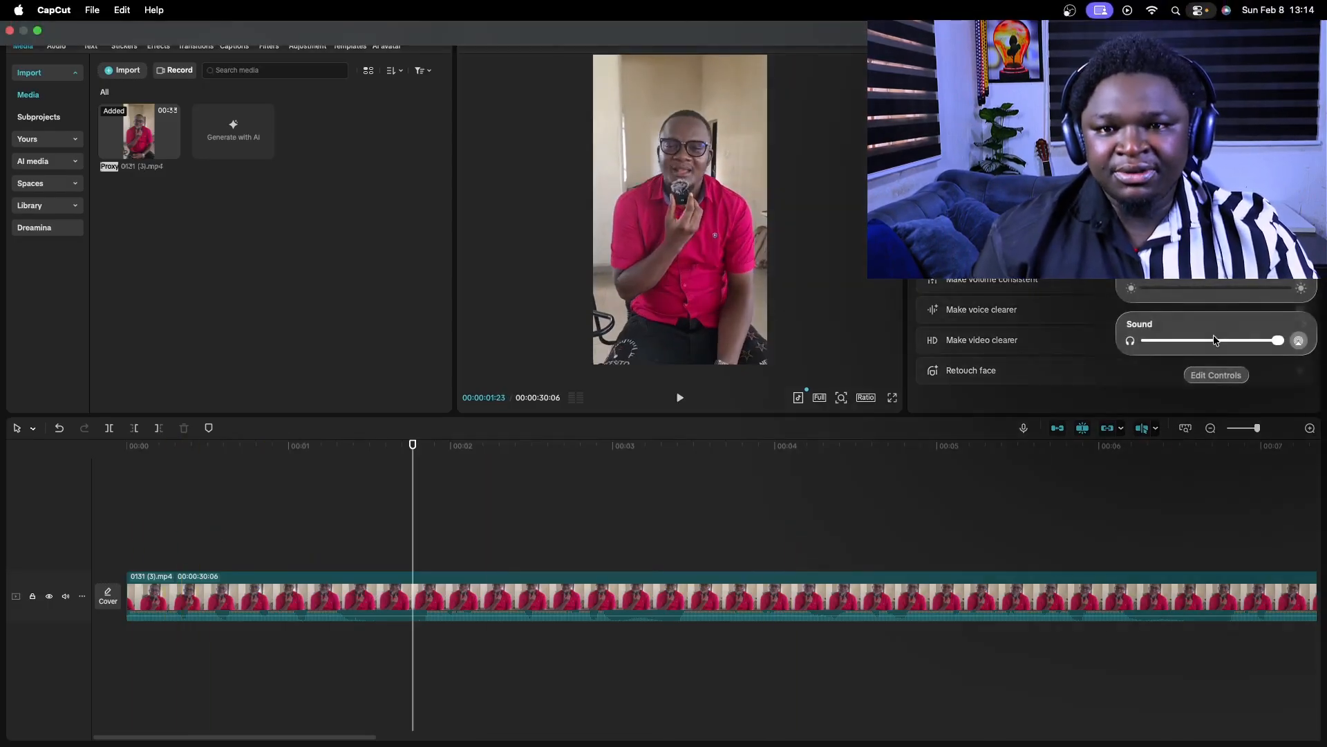
pyautogui.moveTo(1283, 338); pyautogui.dragTo(1249, 340)
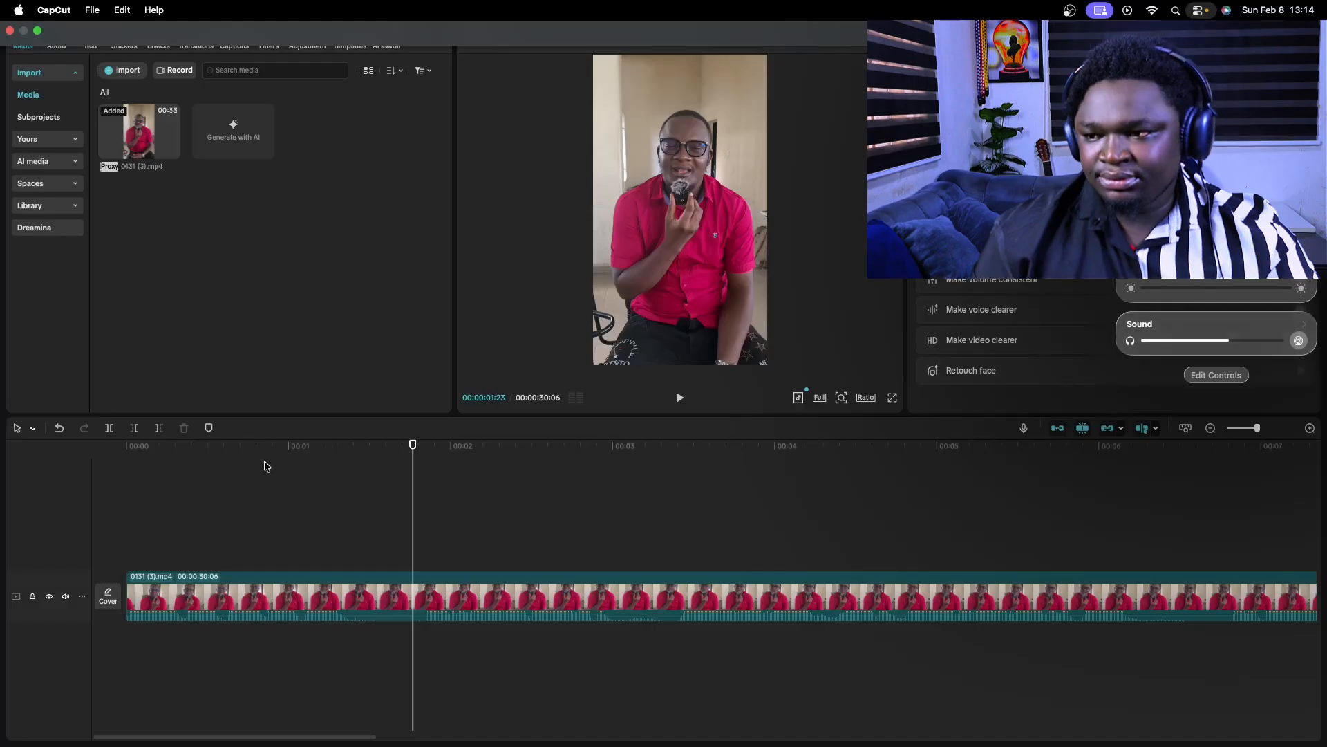
pyautogui.click(74, 544)
# - Play the trimmed video from the very start, and stop at about 00:00:09 to listen for unwanted parts
pyautogui.click(124, 537)
pyautogui.press('space')
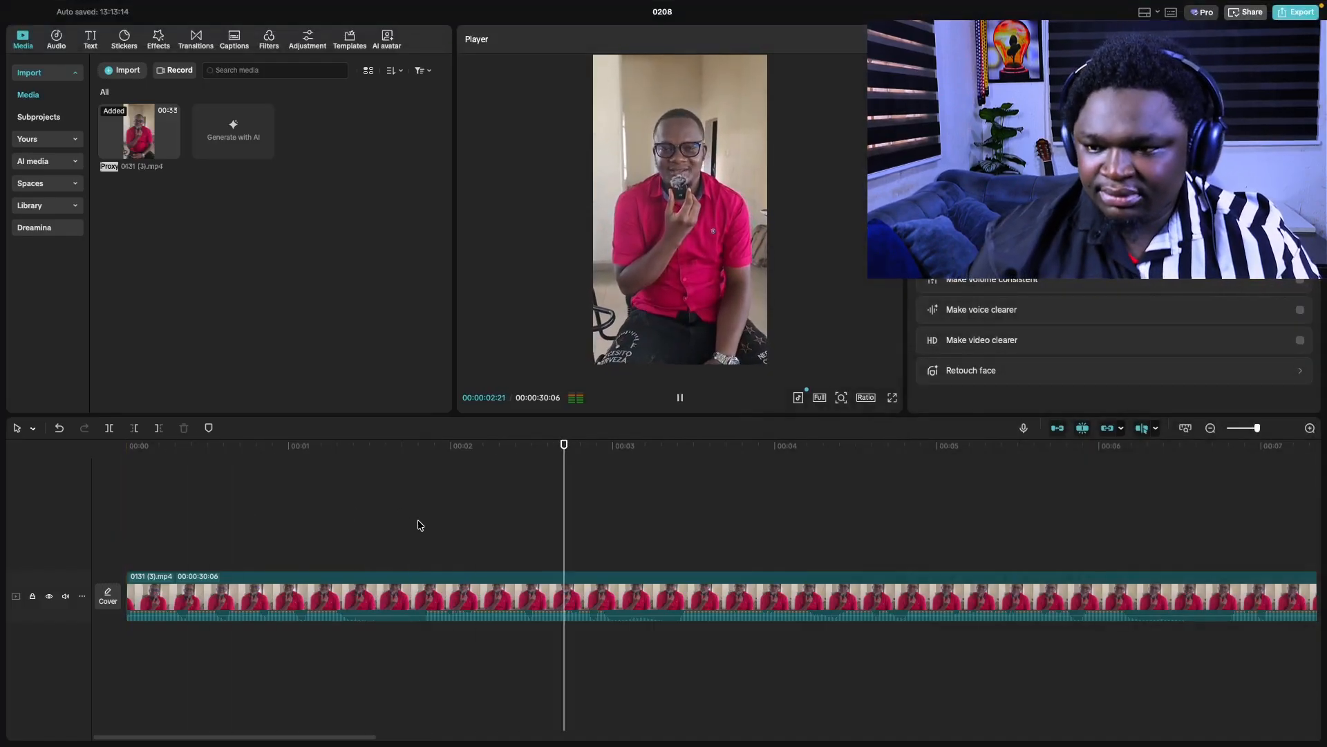
pyautogui.scroll(-2, 473, 542)
pyautogui.scroll(-2, 567, 553)
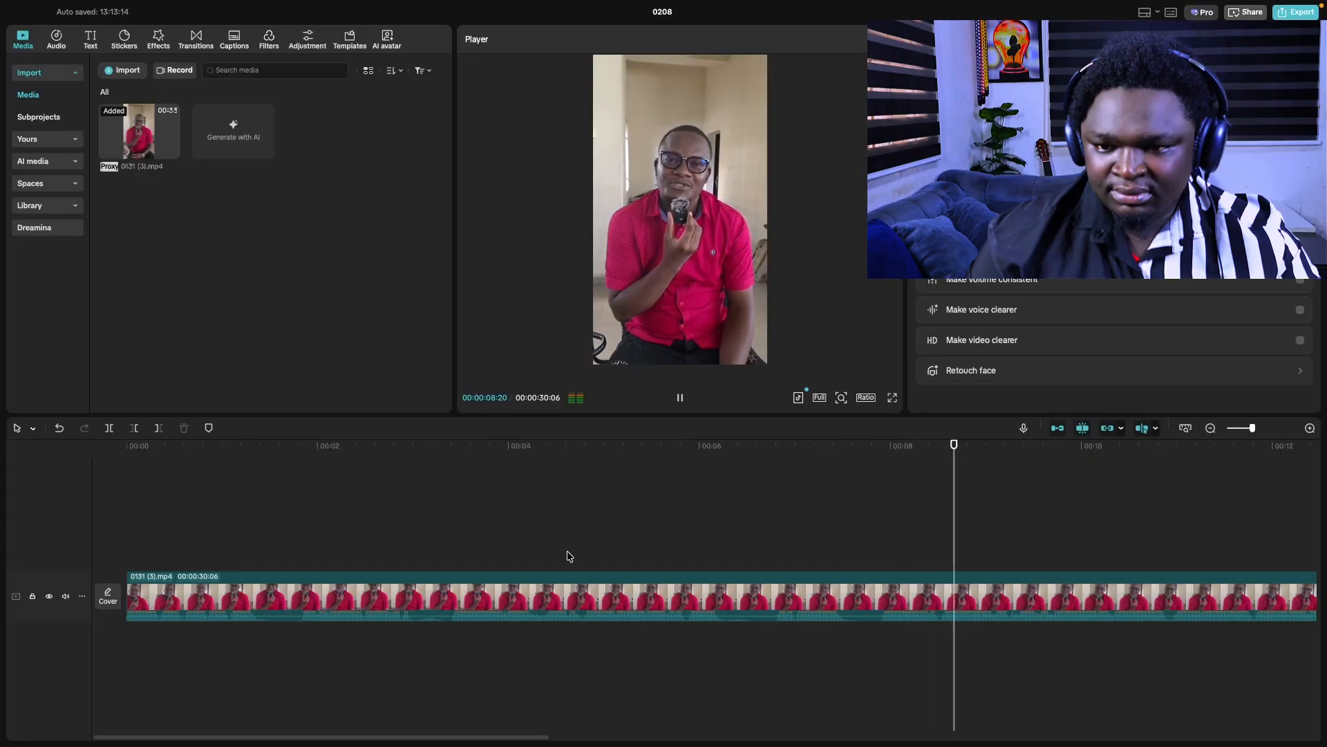
pyautogui.press('space')
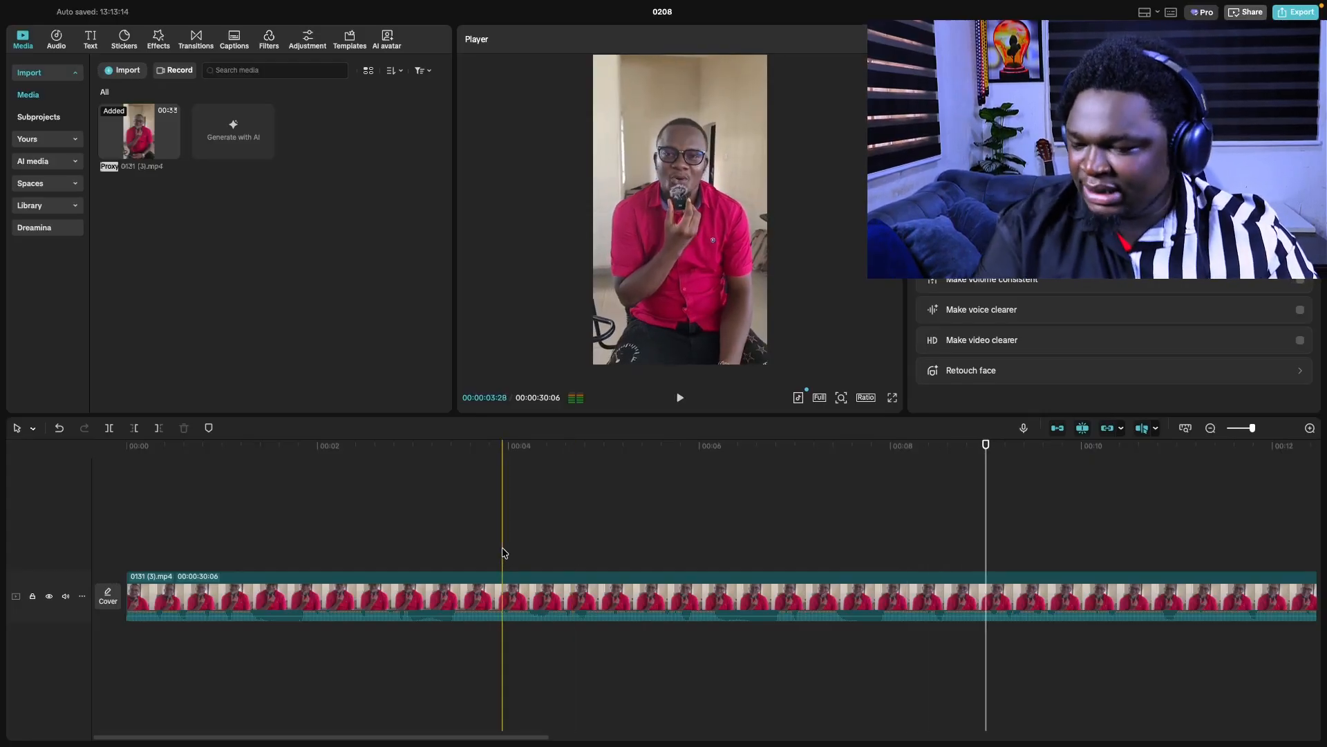
# - Locate the cut point near the start of the video, and split the clip at 00:00:01:11 with the Split tool
pyautogui.scroll(1, 297, 565)
pyautogui.scroll(3, 287, 560)
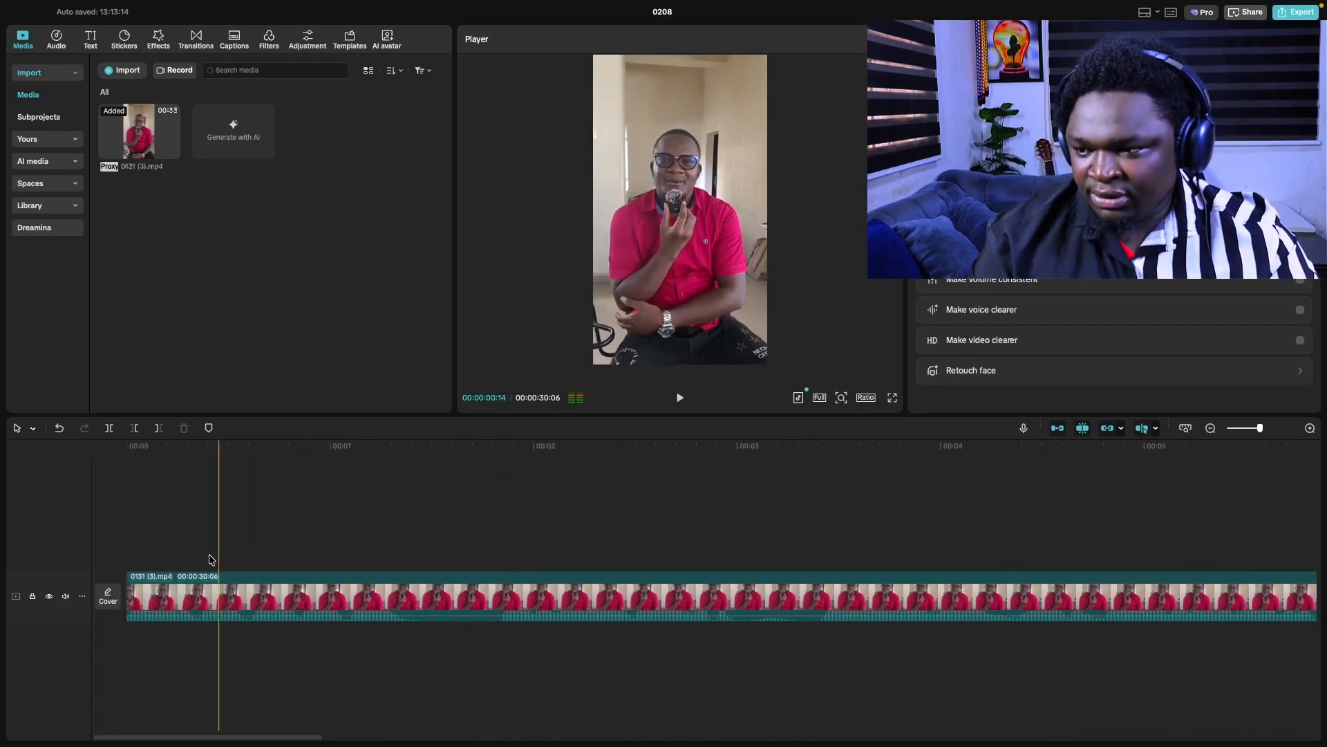
pyautogui.click(420, 568)
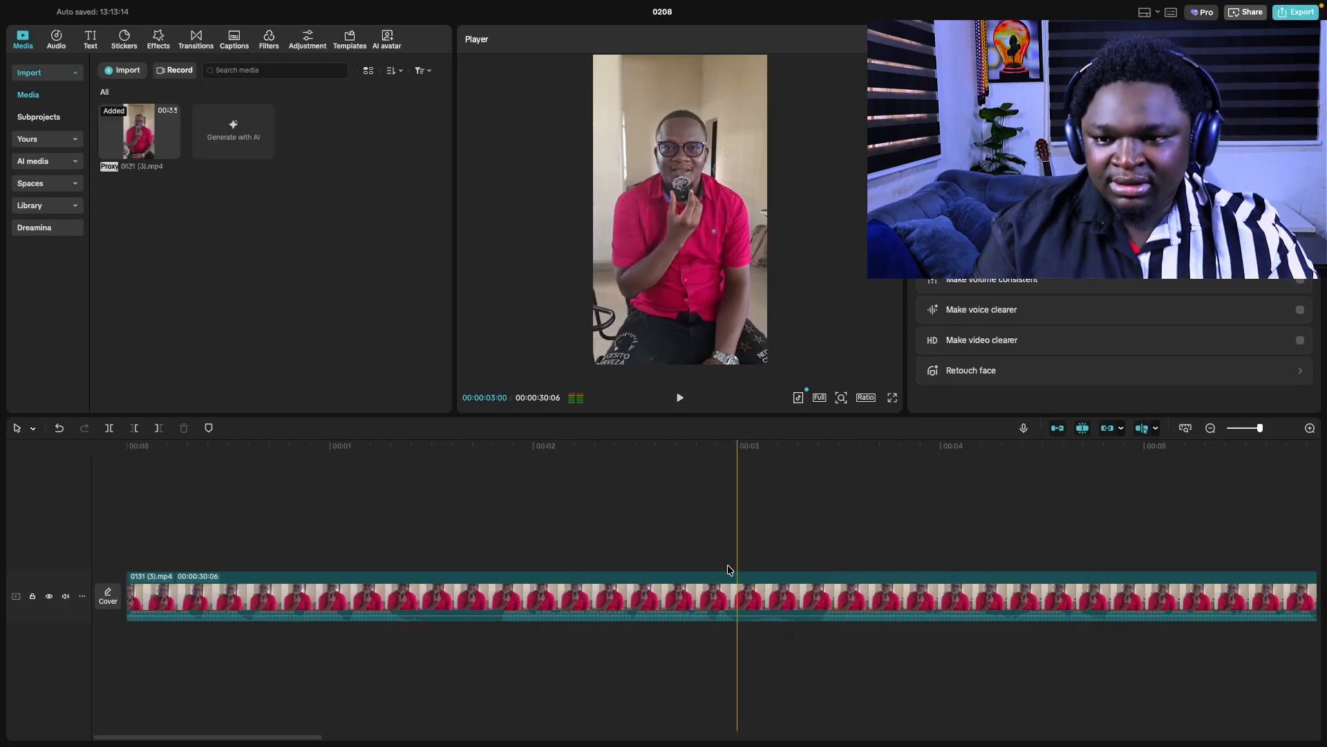
pyautogui.click(513, 546)
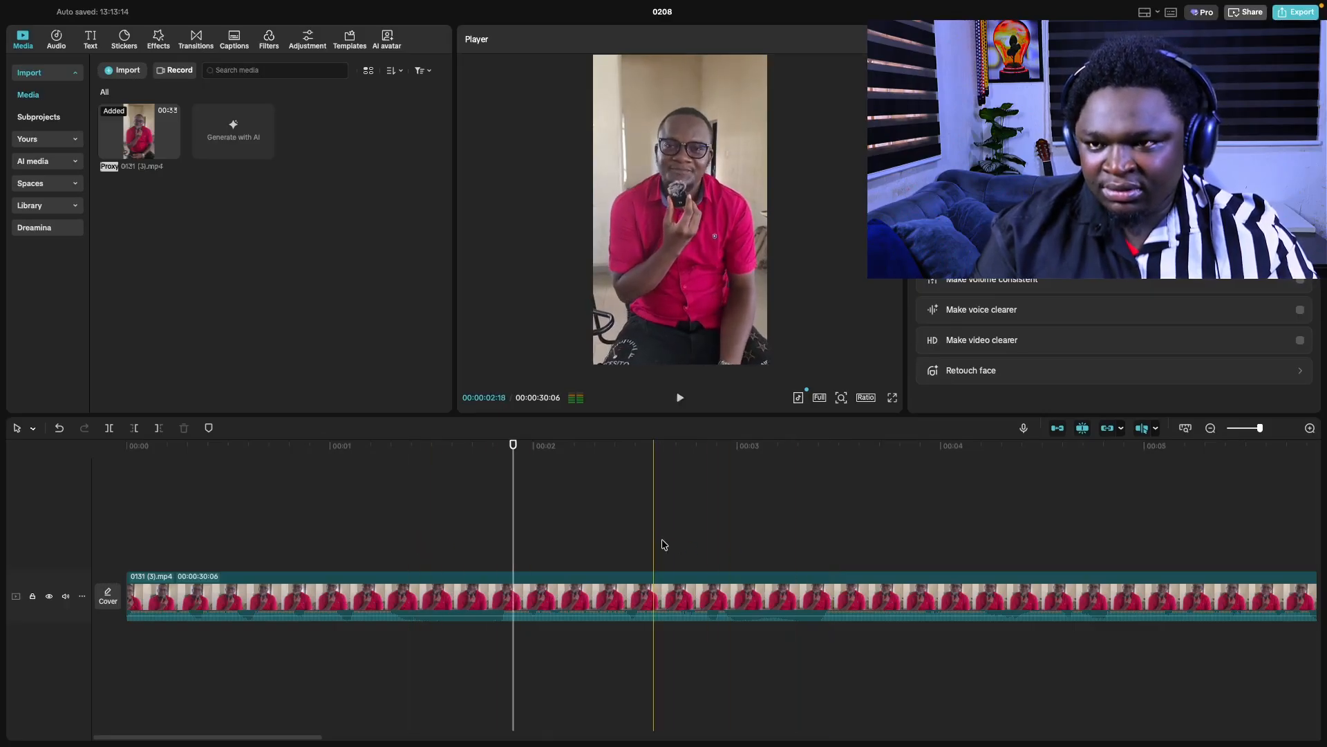
pyautogui.click(744, 541)
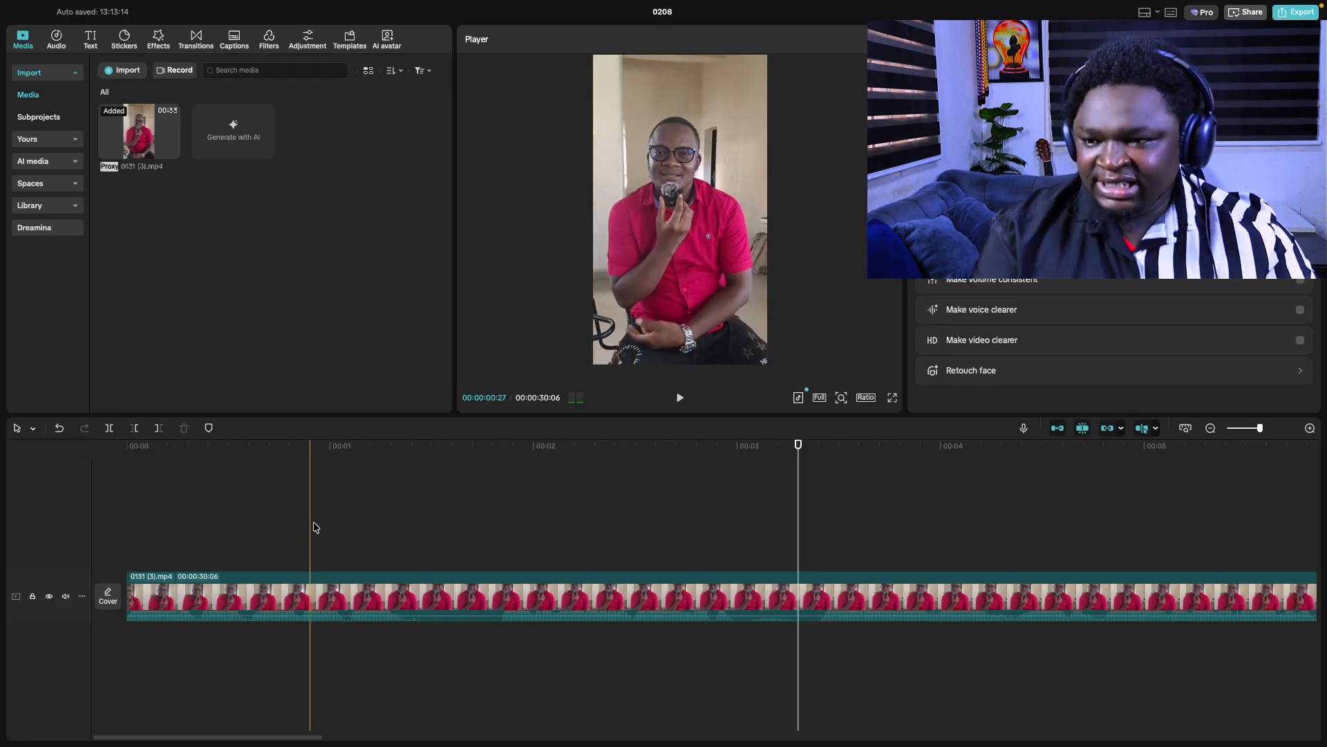
pyautogui.press('b')
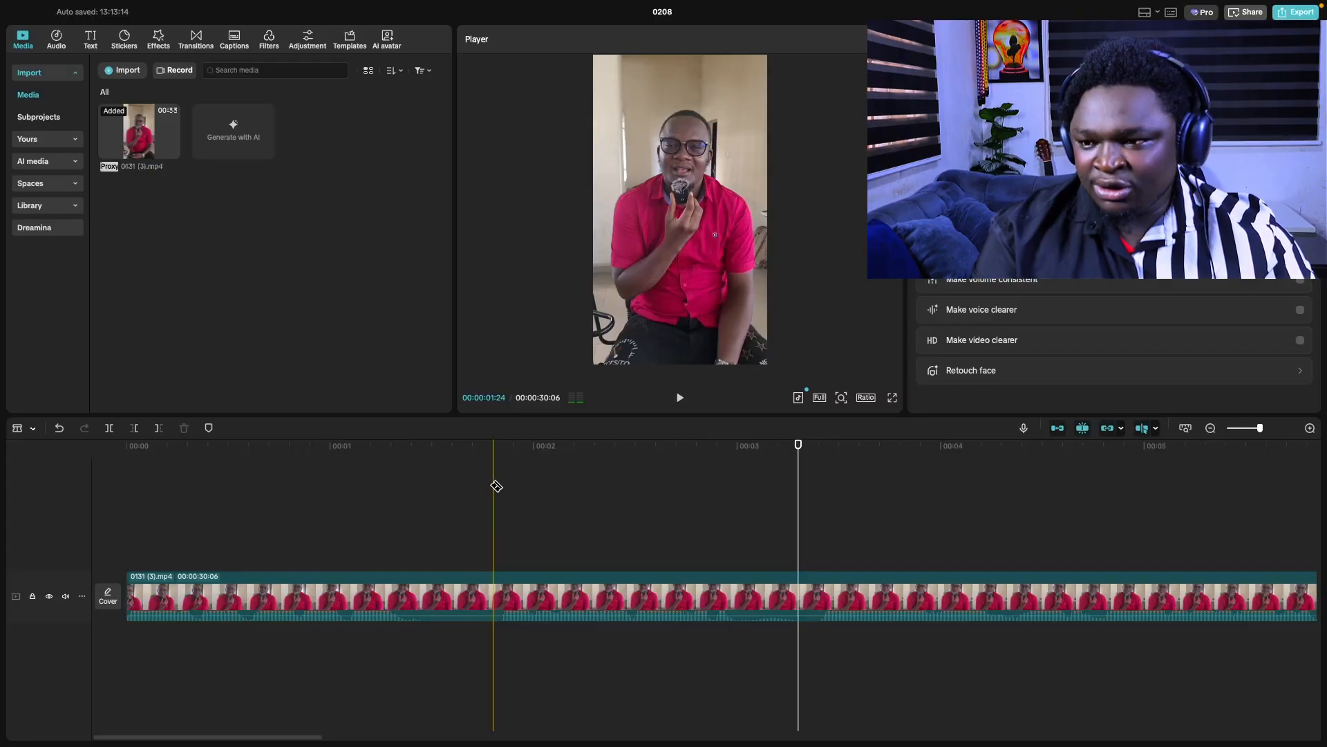
pyautogui.click(408, 593)
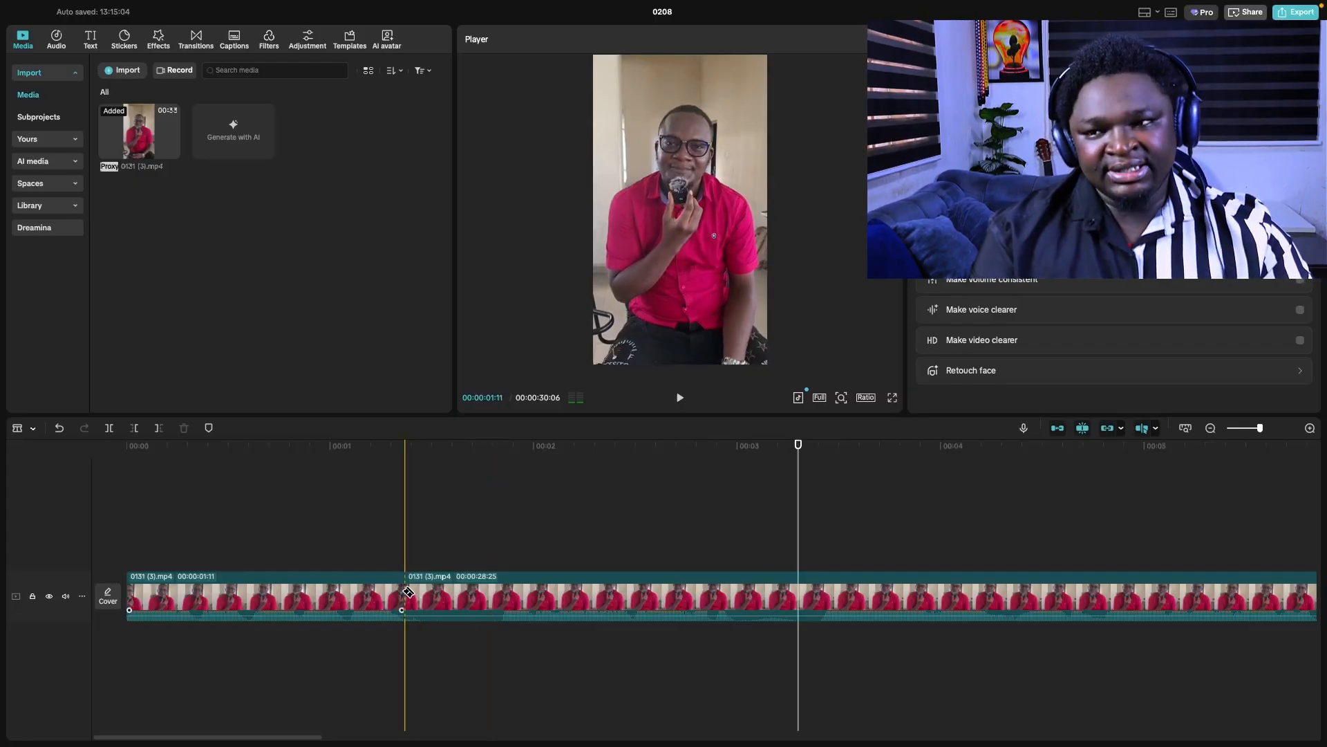
# - Split the clip at 00:00:01:25 with the Split tool, and delete the short section between the two cuts
pyautogui.click(509, 600)
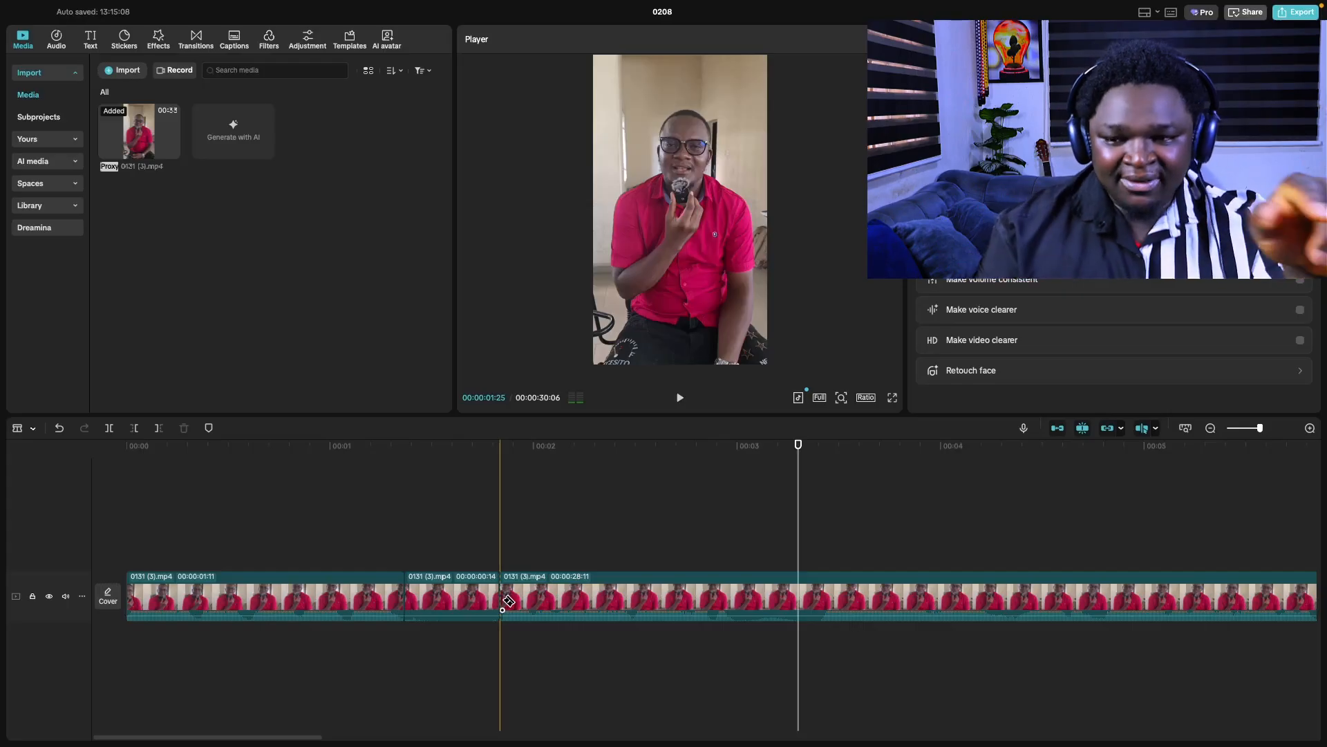
pyautogui.press('a')
pyautogui.click(449, 596)
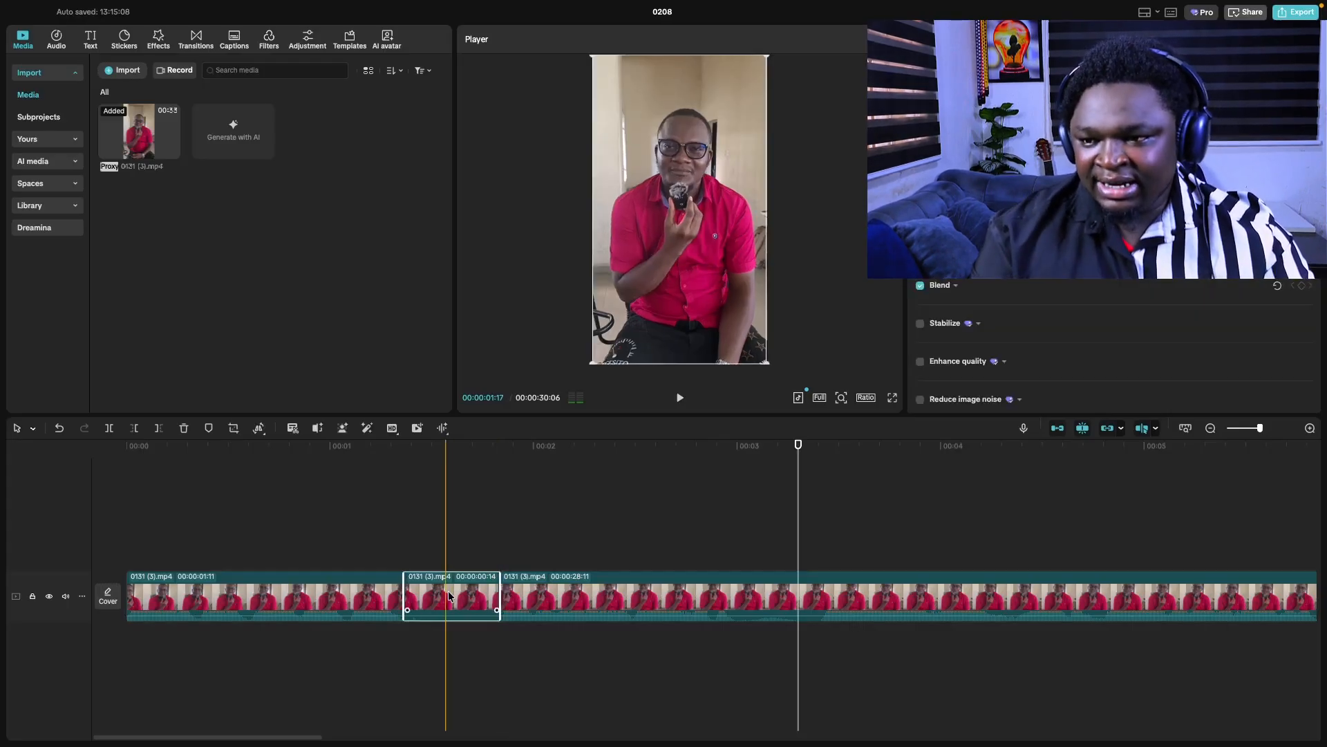
pyautogui.press('Delete')
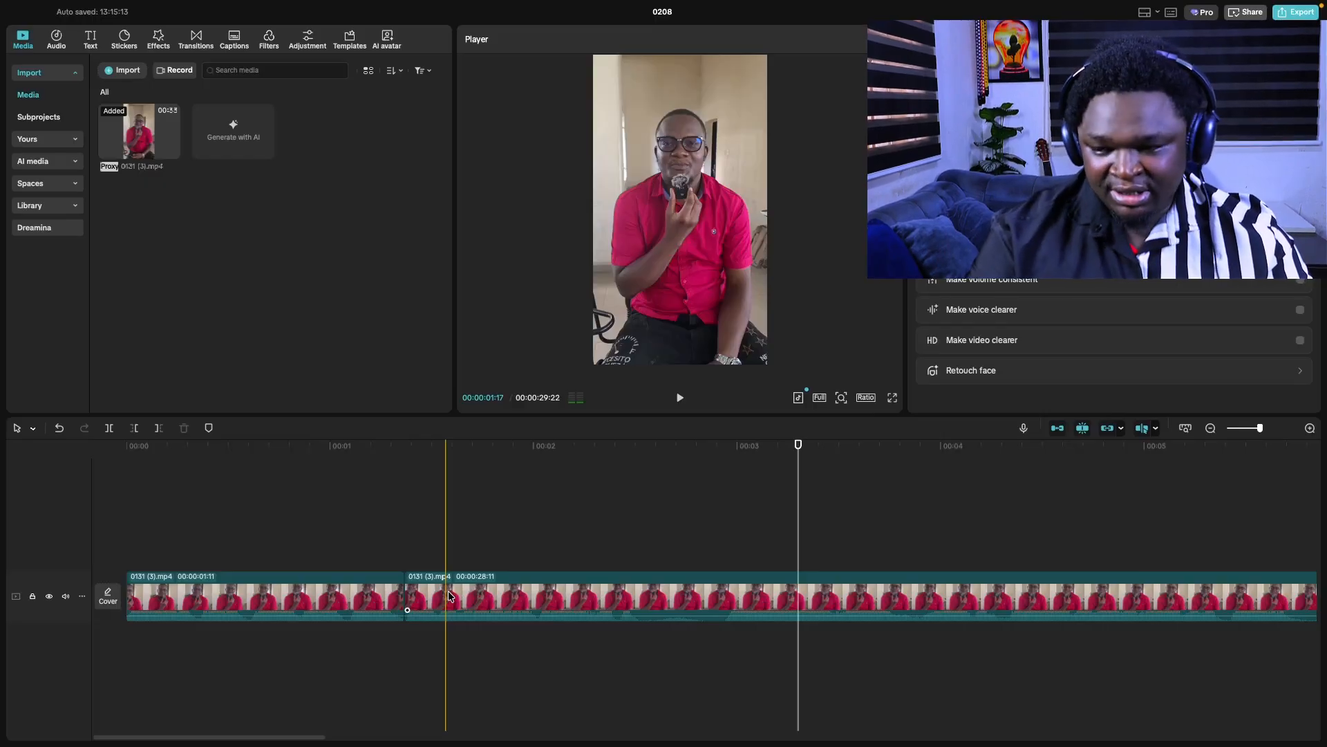
# - Undo the deletion and splits near the start, and split the whole clip at the playhead at 00:00:01:10
pyautogui.hotkey('ctrl', 'z')
pyautogui.hotkey('ctrl', 'z')
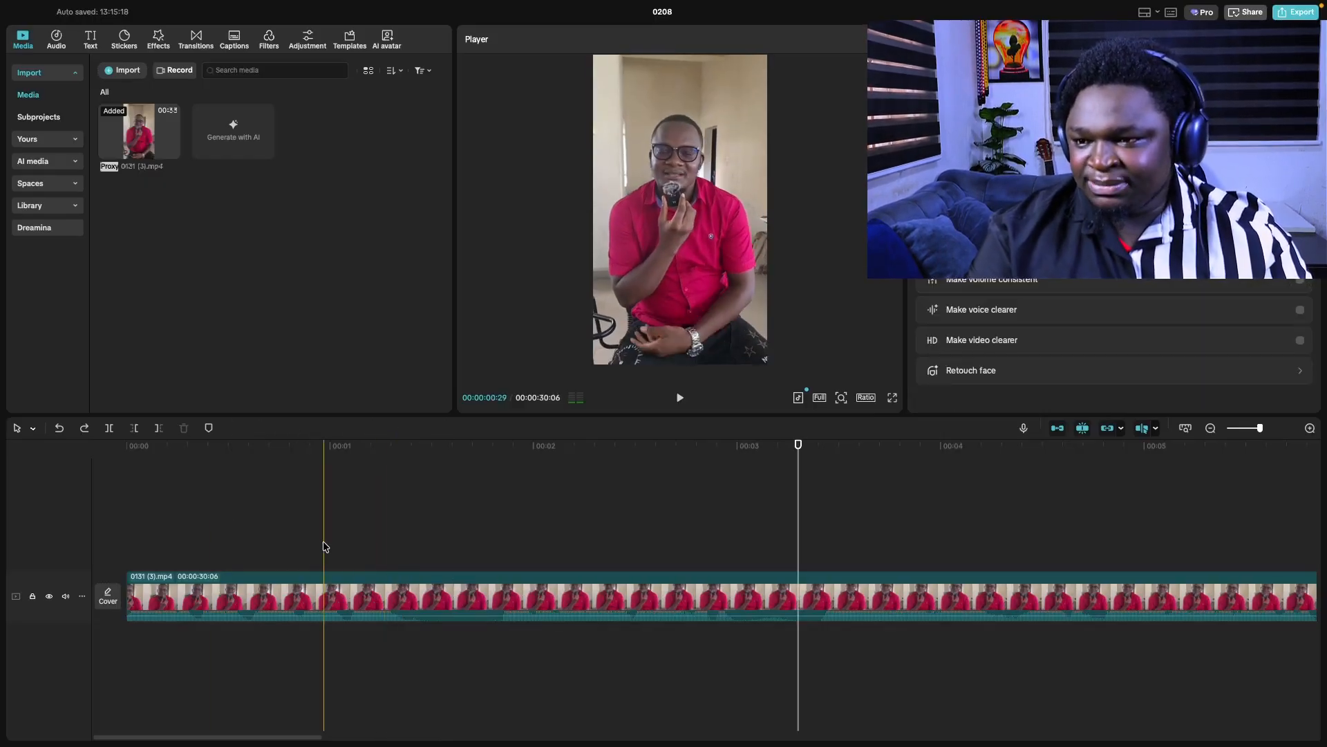
pyautogui.click(396, 546)
pyautogui.click(398, 609)
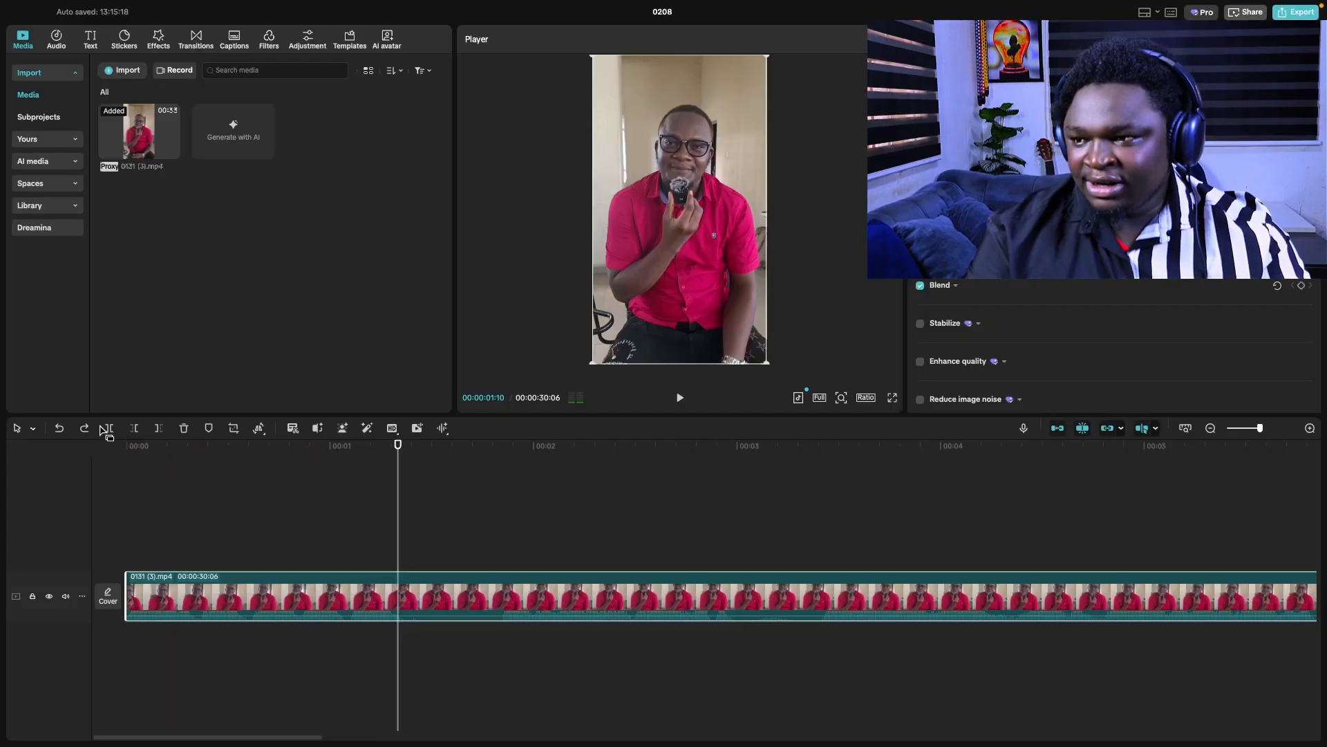
pyautogui.click(109, 428)
# - Split the clip at the playhead at about 00:00:01:25, and delete the short section between the two cuts
pyautogui.moveTo(400, 520); pyautogui.dragTo(499, 533)
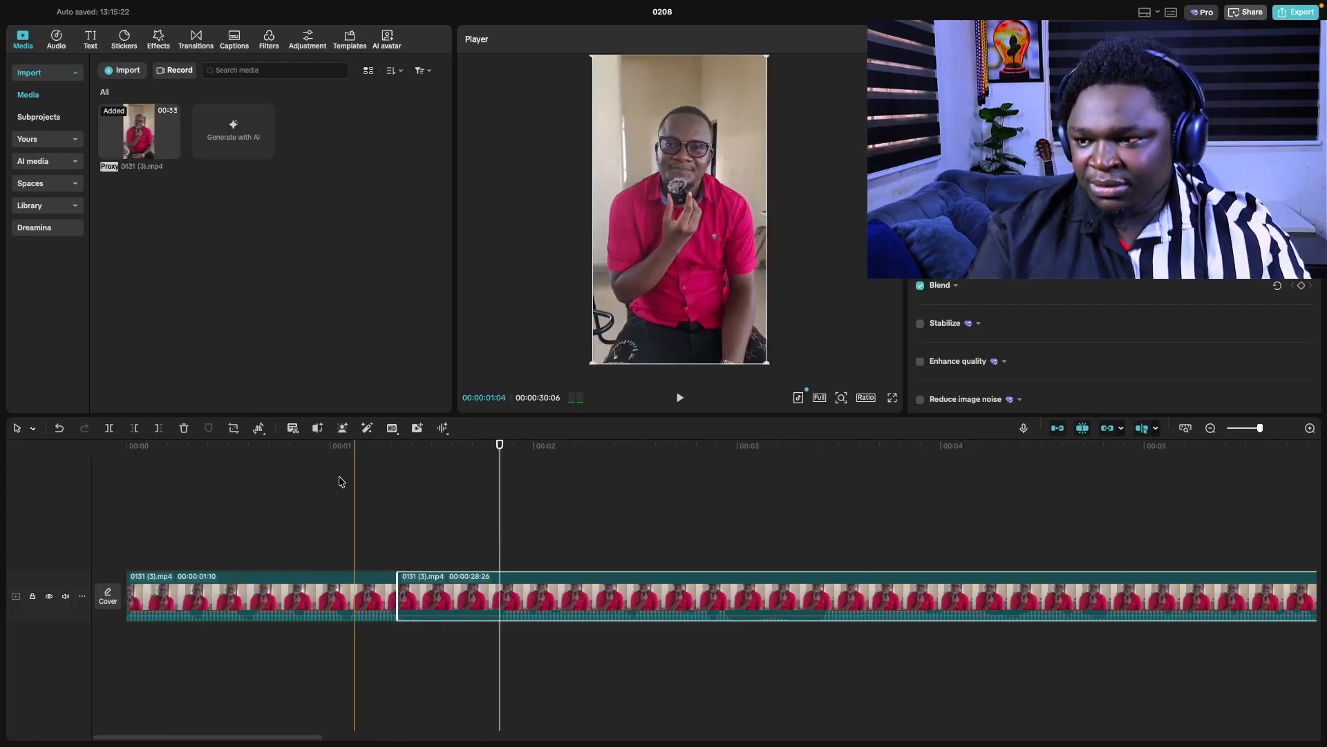
pyautogui.click(109, 428)
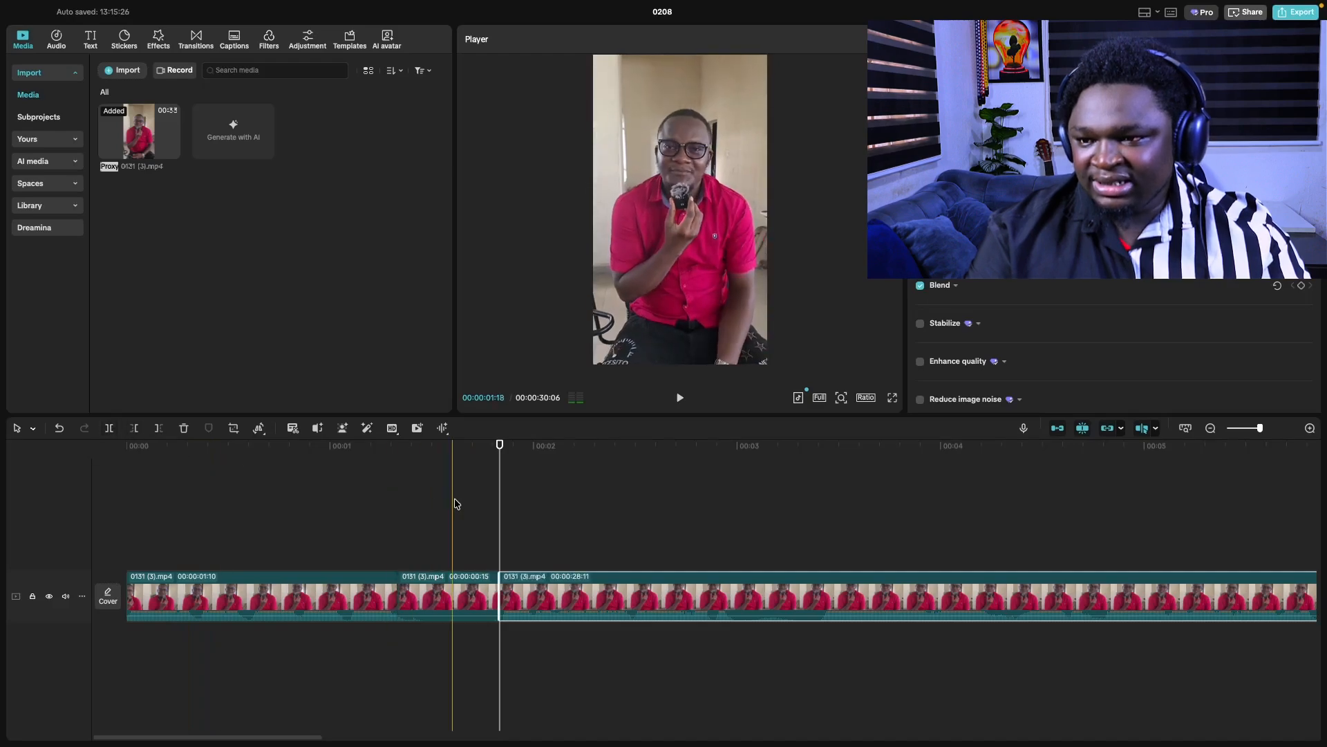
pyautogui.click(456, 586)
pyautogui.press('Delete')
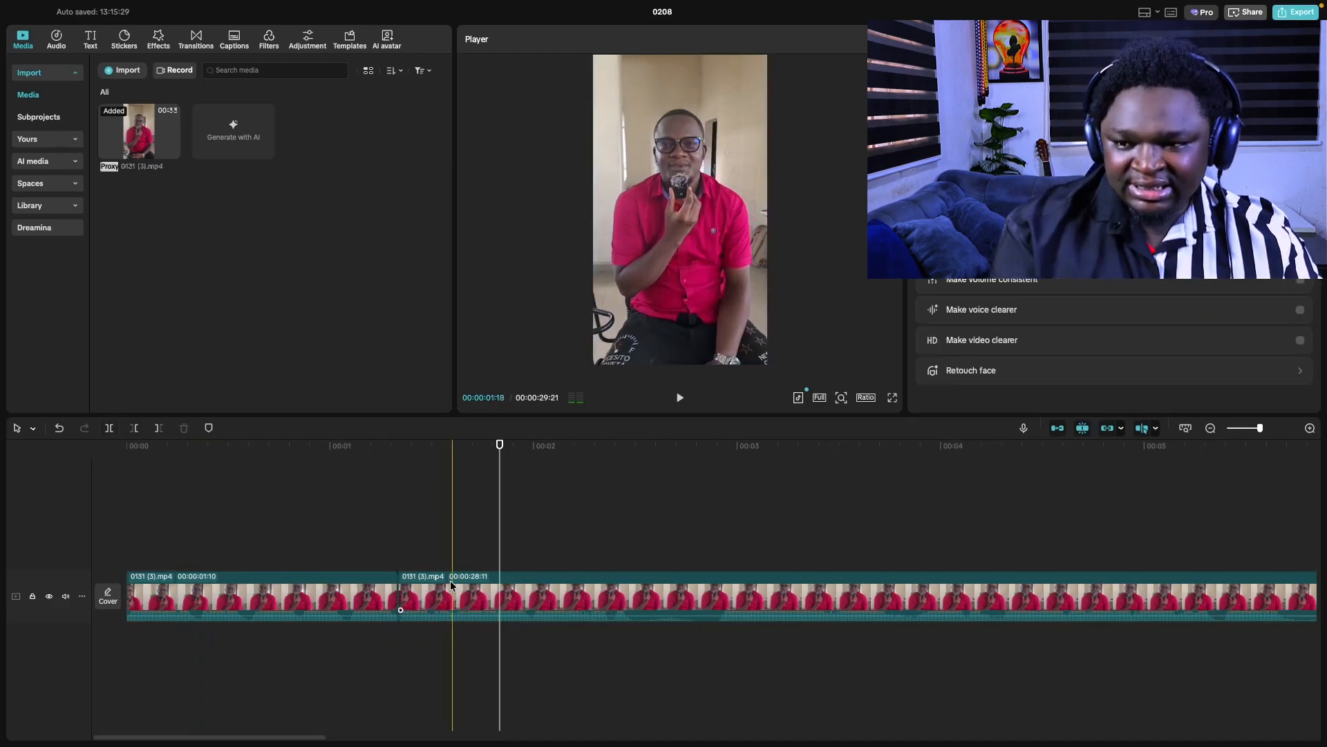
# - Undo the deletion and both playhead splits to restore the unsplit clip, and place the playhead at about 00:00:01
pyautogui.hotkey('ctrl', 'z')
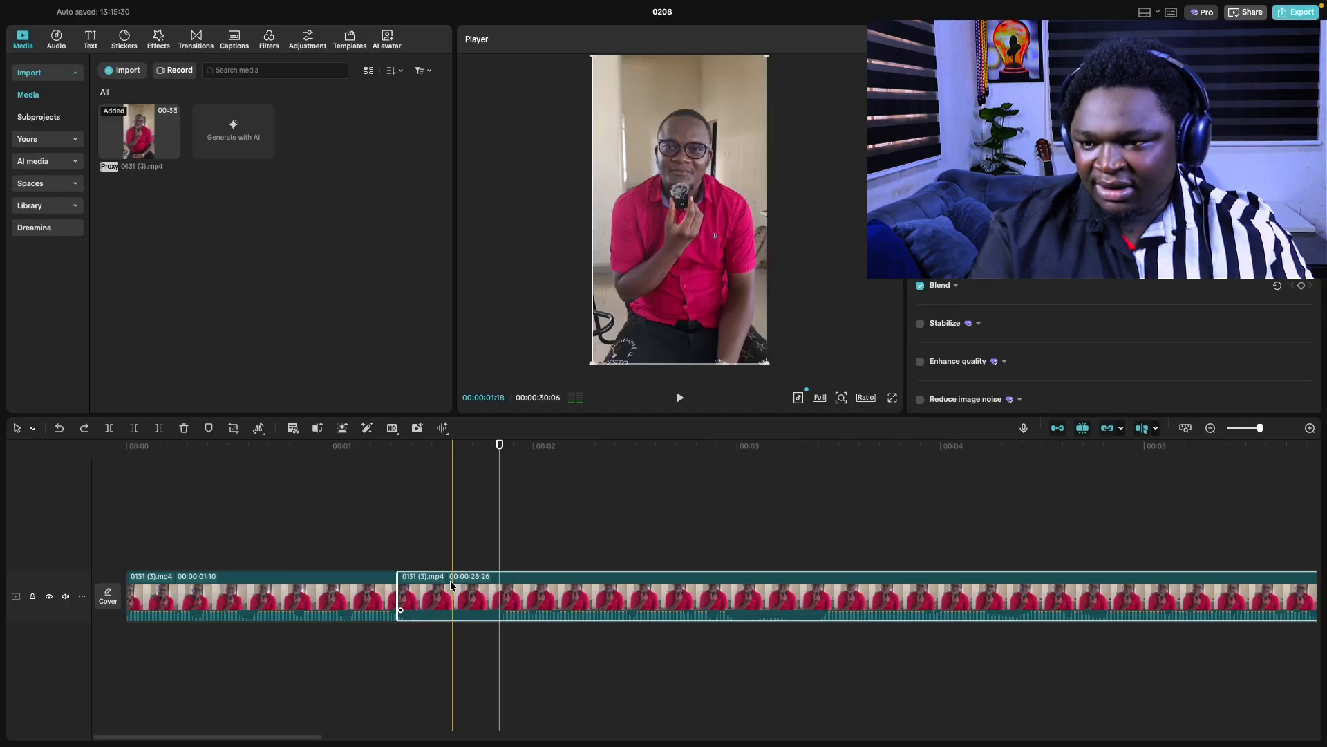
pyautogui.hotkey('ctrl', 'z')
pyautogui.click(339, 537)
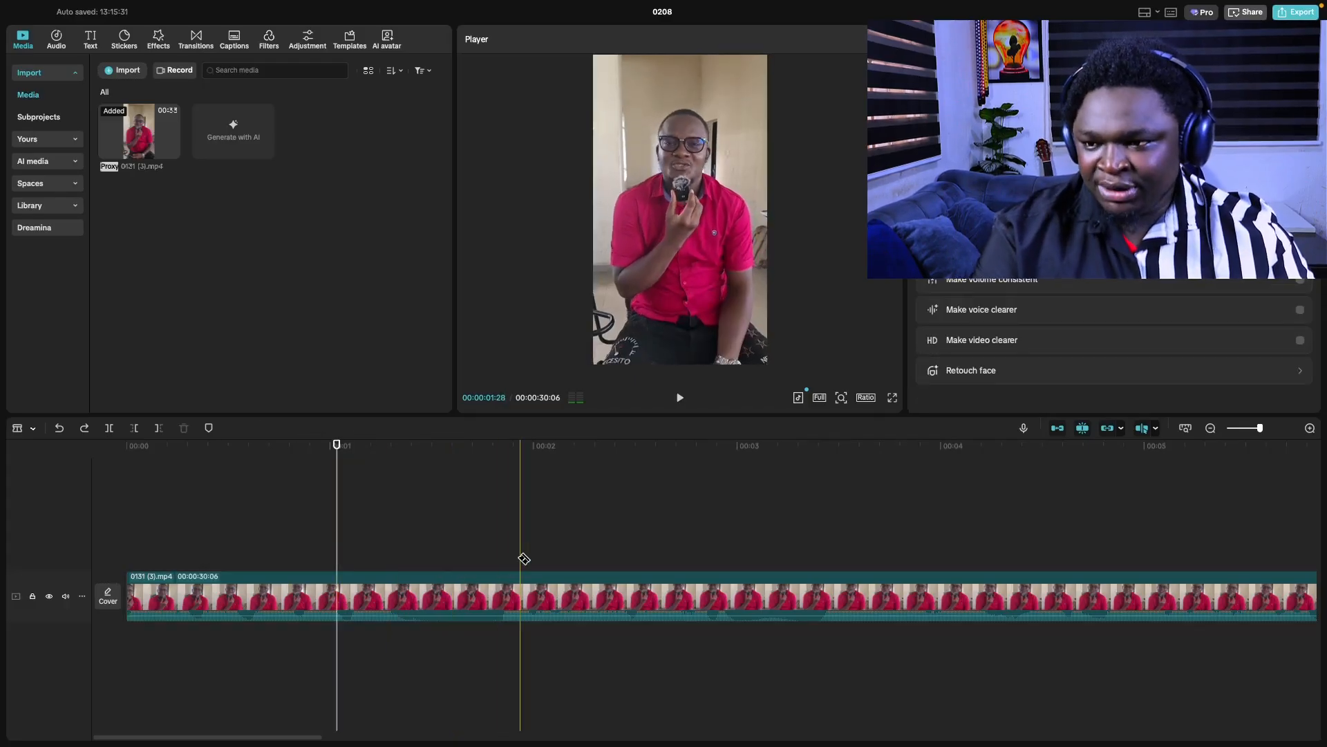
# - Split the clip at 00:00:01:10 and about 00:00:01:25 with the Split tool, and delete the section between the cuts
pyautogui.press('b')
pyautogui.click(400, 596)
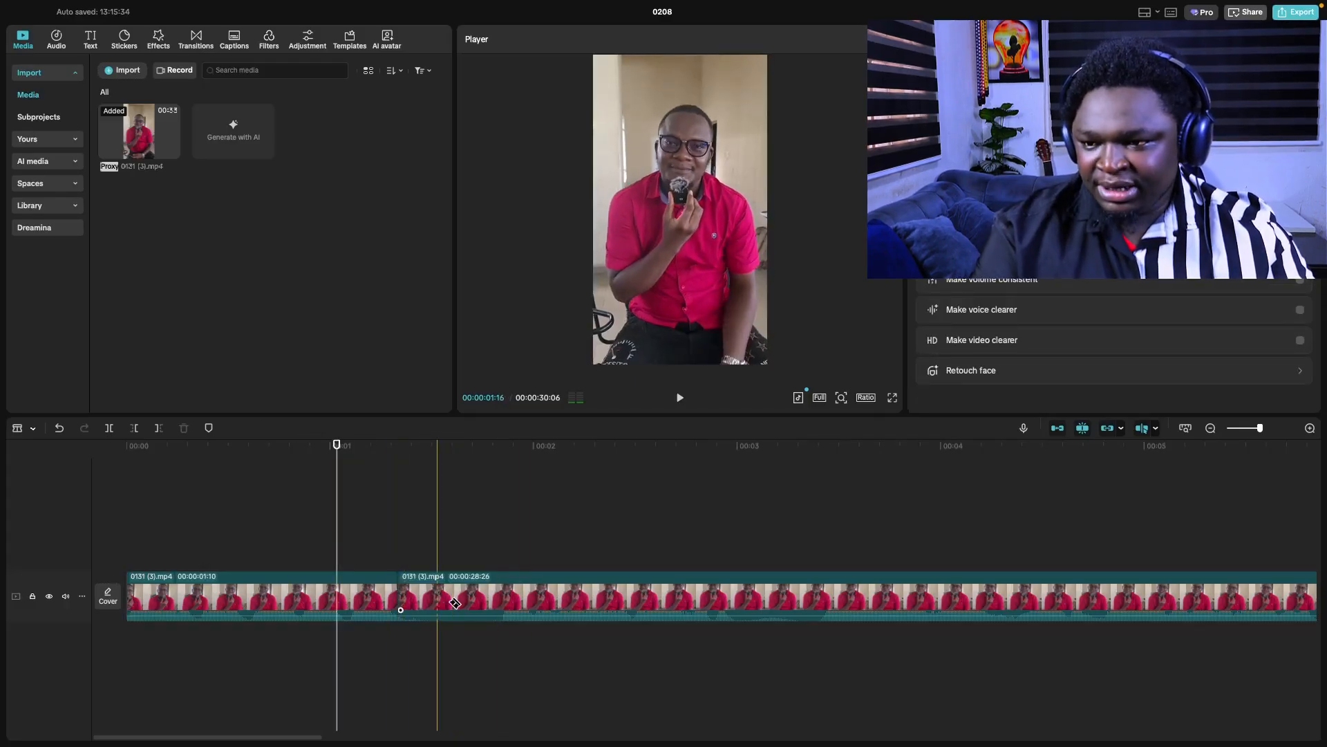
pyautogui.click(502, 599)
pyautogui.press('a')
pyautogui.click(477, 599)
pyautogui.press('Delete')
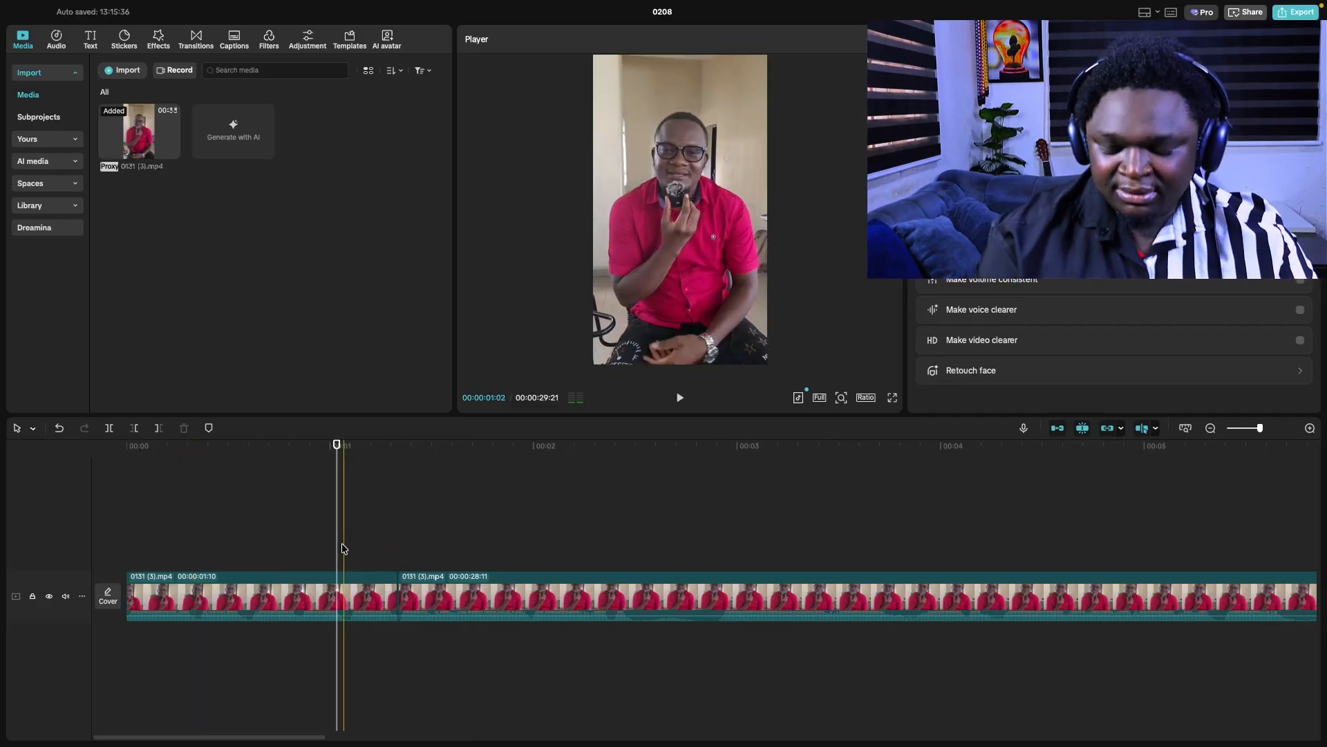
# - Split the second clip at about 00:00:02:14 and 00:00:02:28 with the Split tool, and delete the section between the cuts
pyautogui.press('b')
pyautogui.click(629, 596)
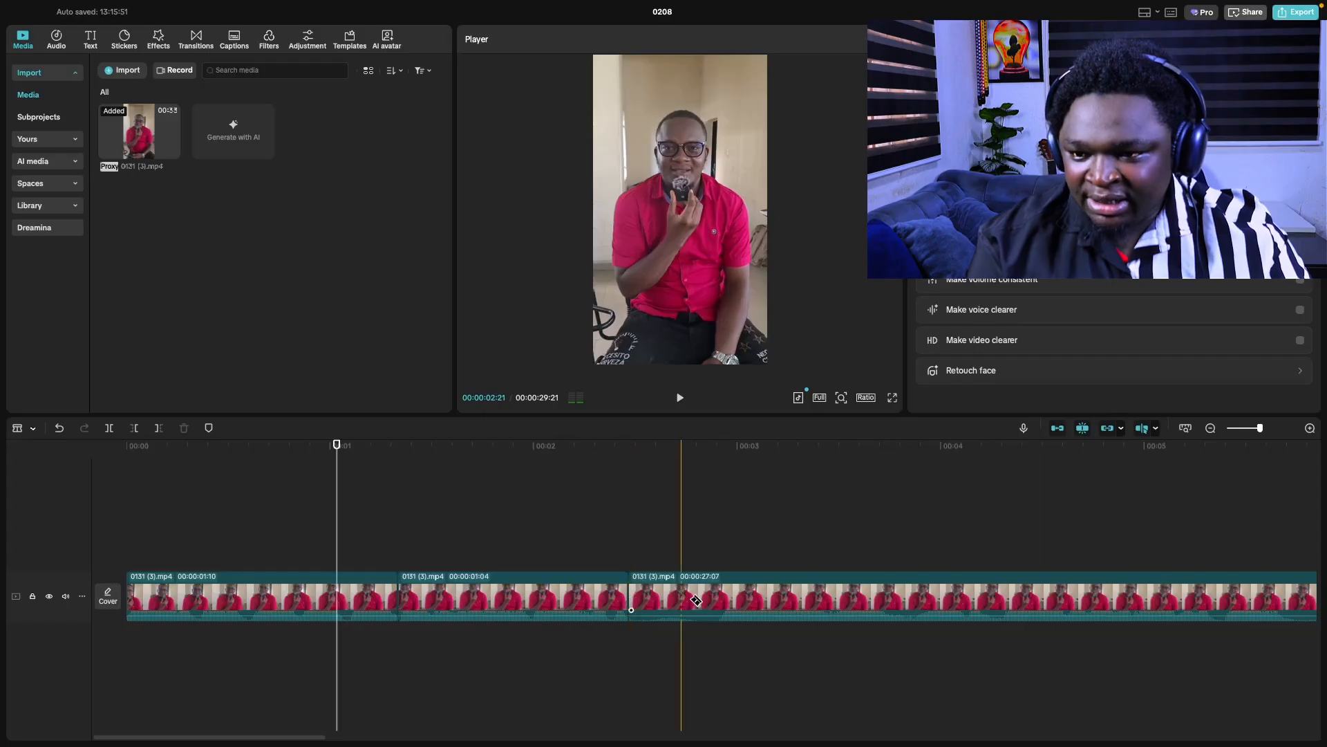
pyautogui.click(726, 593)
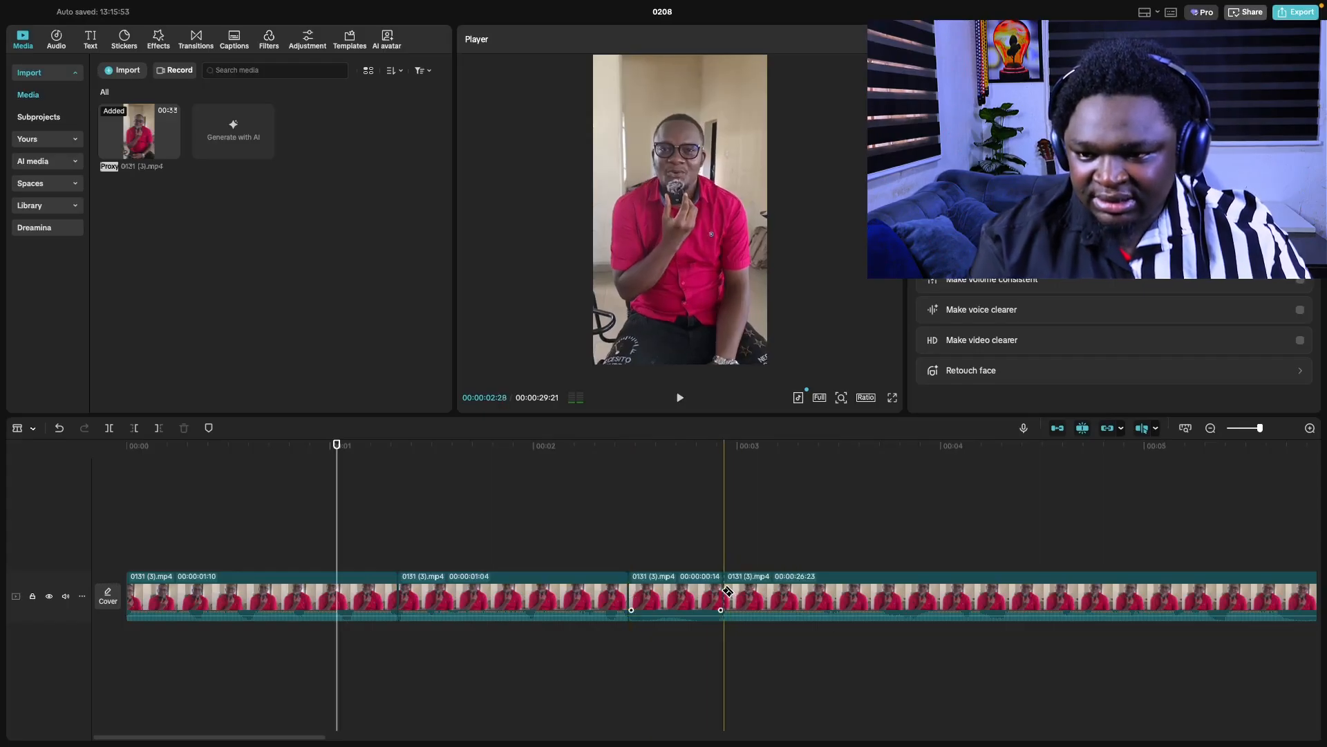
pyautogui.press('a')
pyautogui.click(699, 594)
pyautogui.press('Delete')
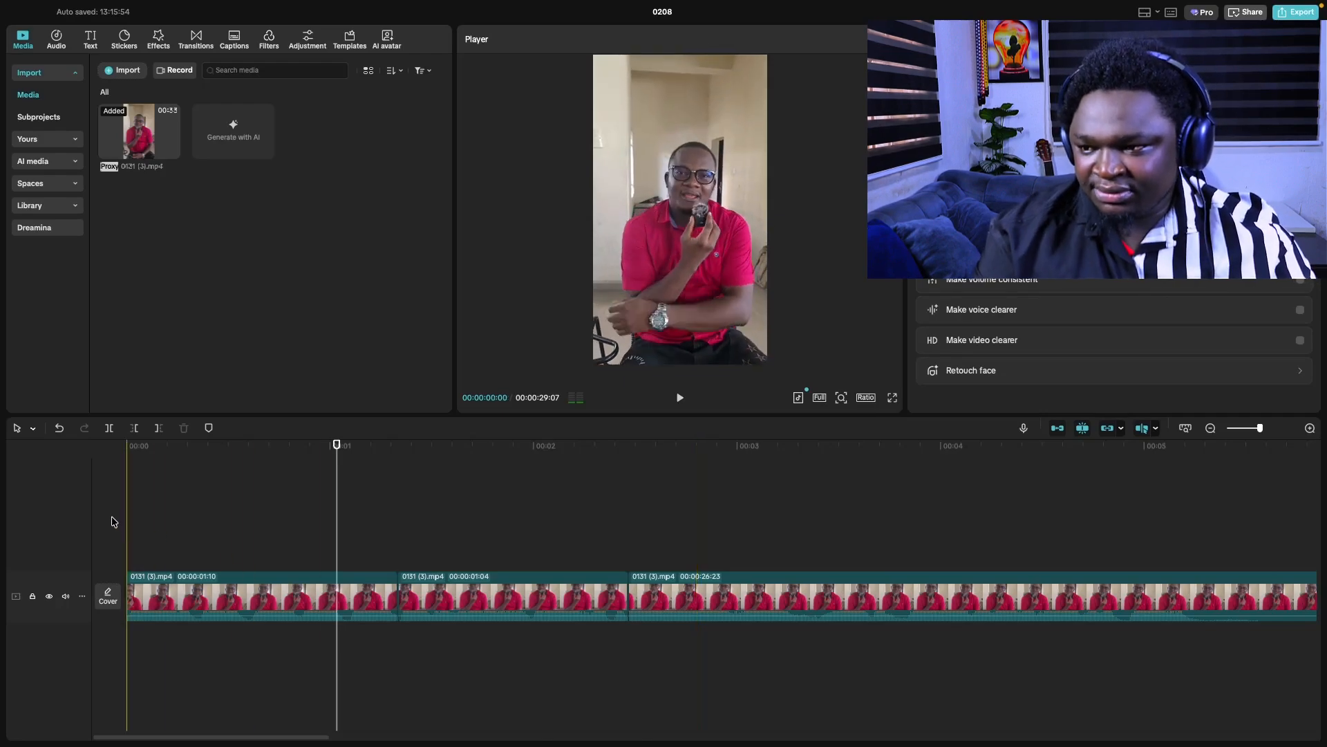
# - Play the edited video from the start, and stop at about 00:00:03:07 to check the cuts
pyautogui.click(121, 532)
pyautogui.press('space')
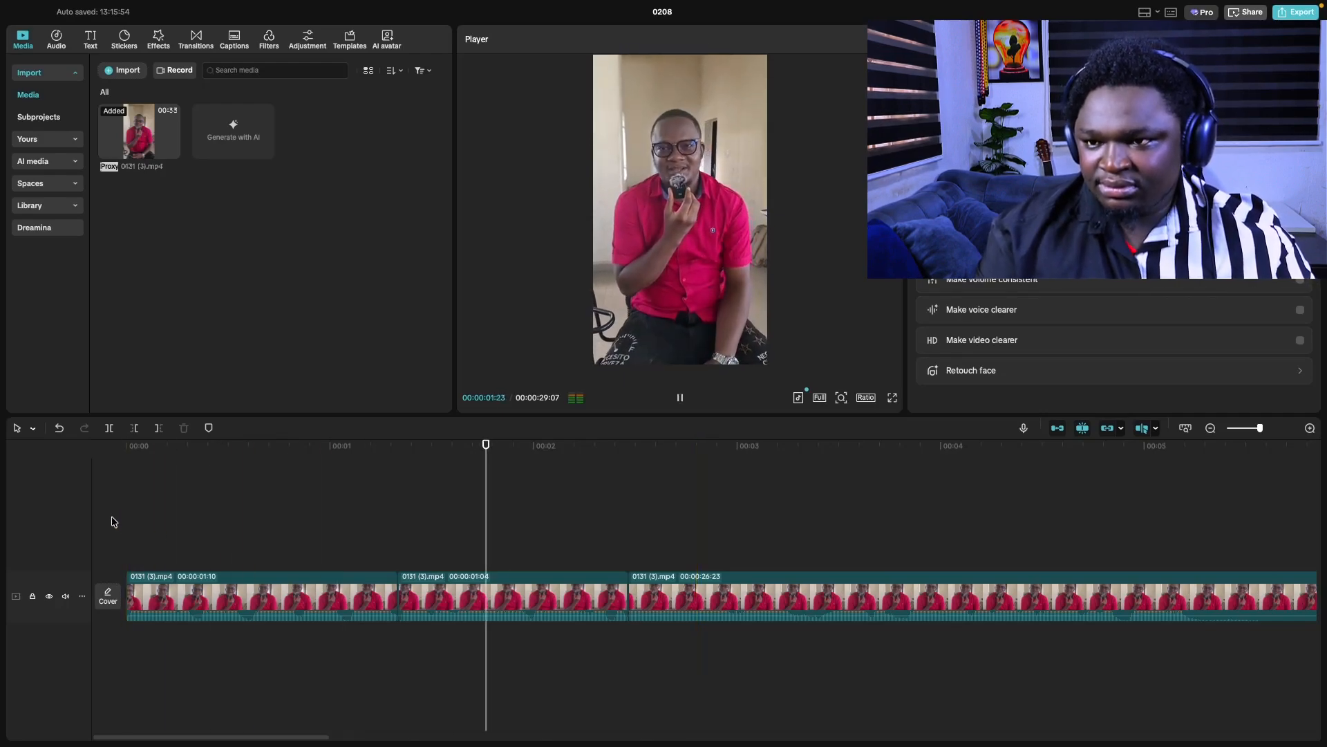
pyautogui.press('space')
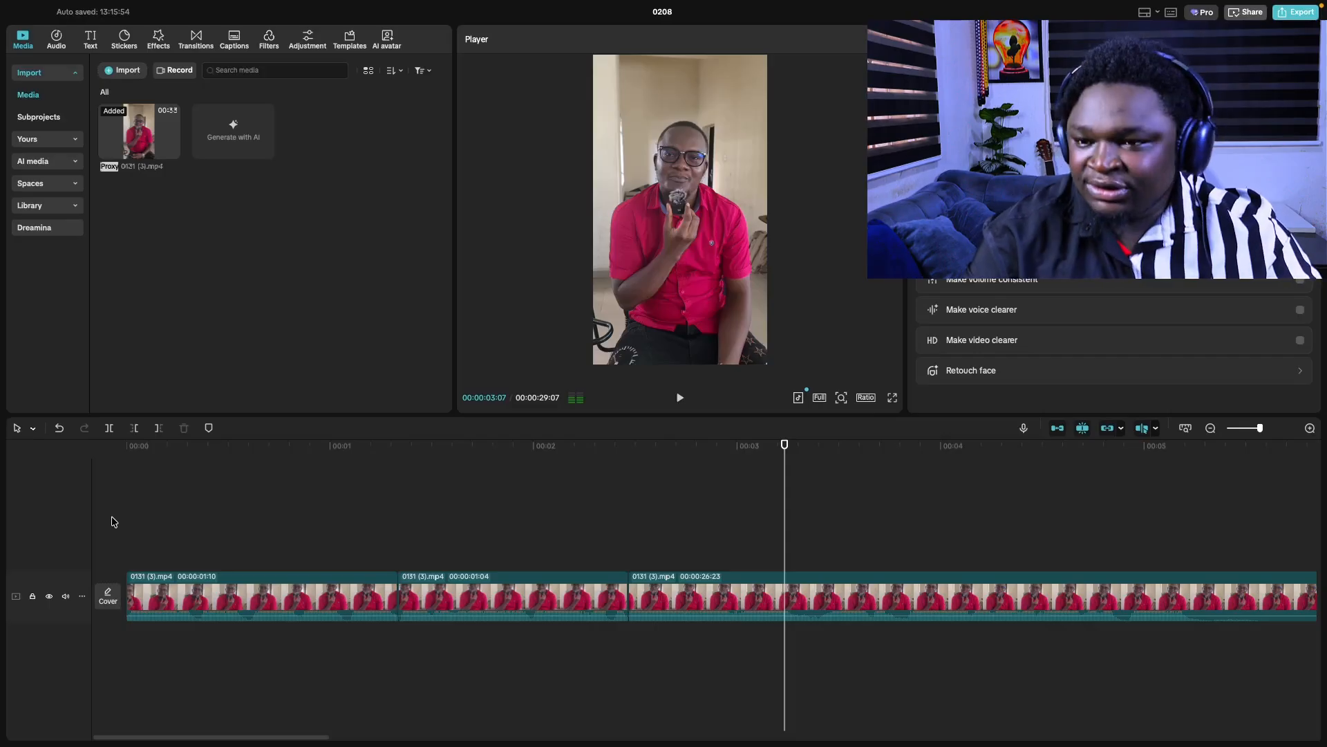
# - Undo both section deletions and the second pair of splits, keeping only the cuts at 00:00:01:10 and 00:00:01:25
pyautogui.hotkey('ctrl', 'z')
pyautogui.hotkey('ctrl', 'z')
pyautogui.hotkey('ctrl', 'z')
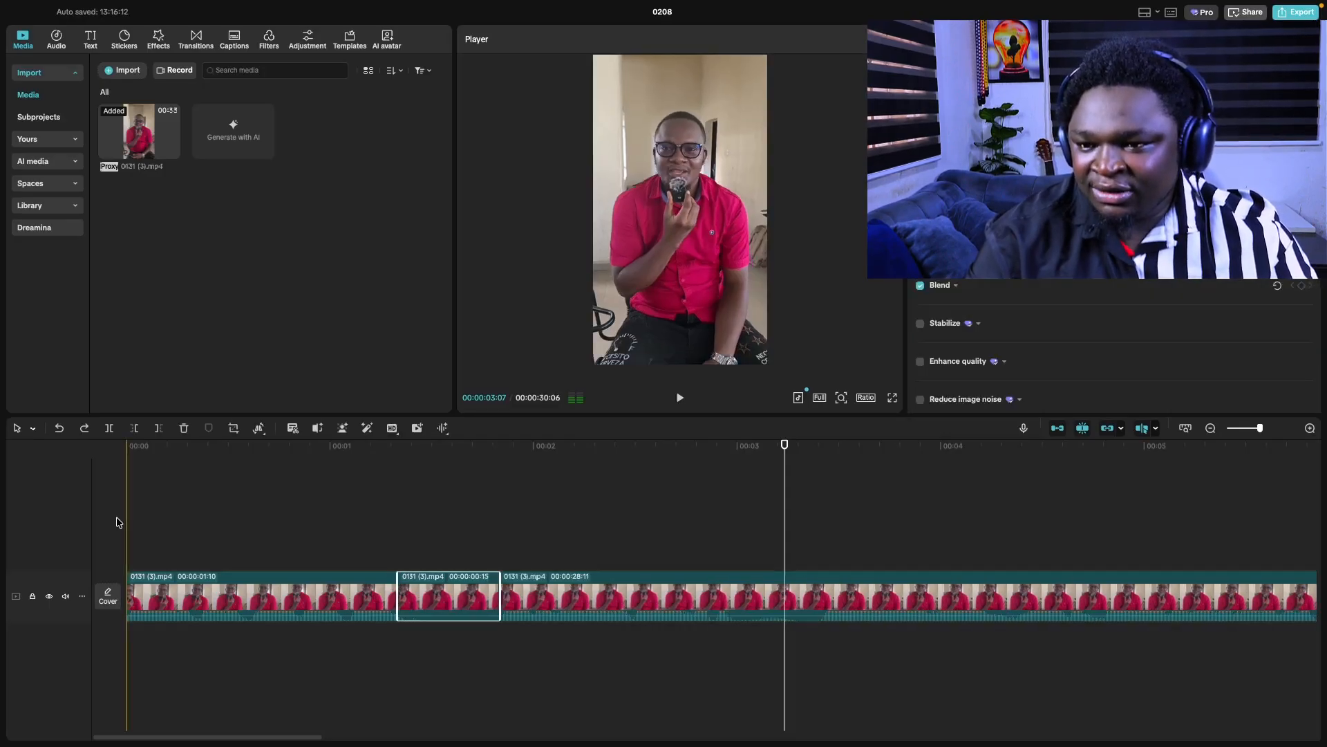
# - Play the restored video from the start, and stop at 00:00:04:00 to find the unwanted parts
pyautogui.click(370, 510)
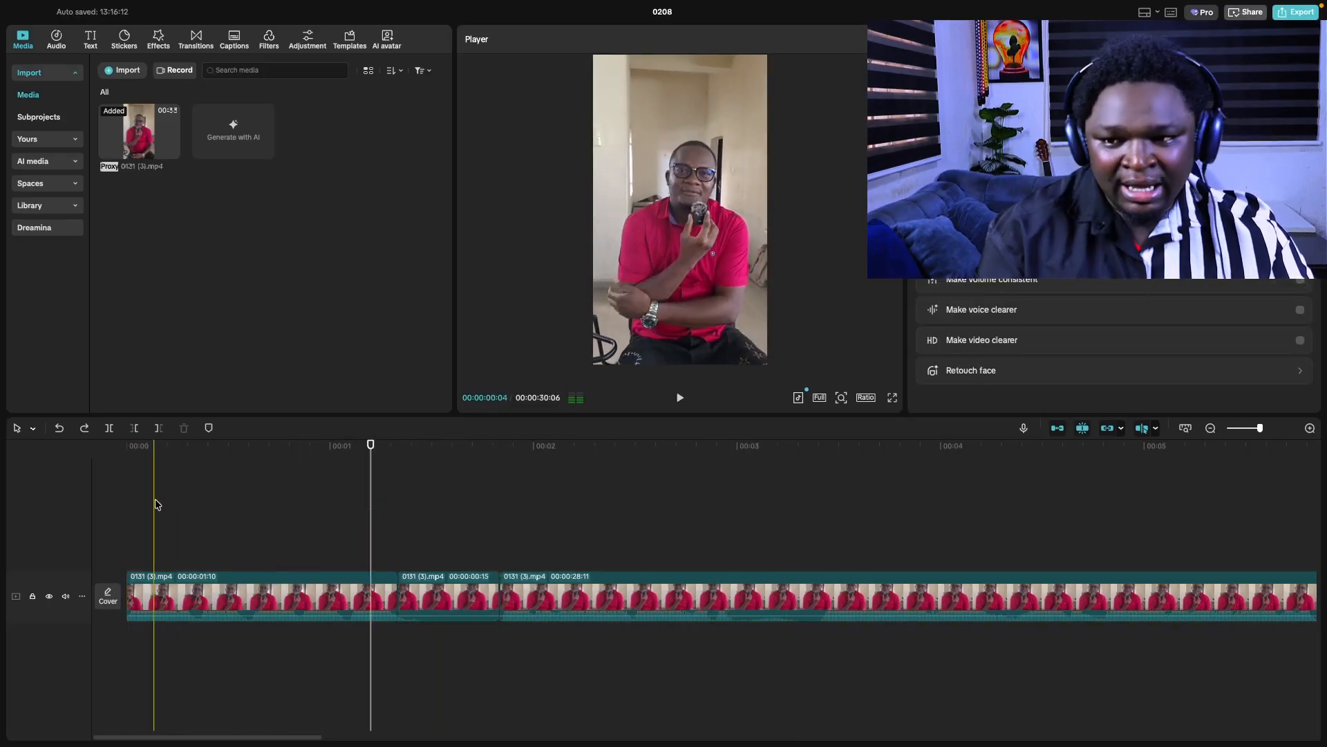
pyautogui.click(126, 512)
pyautogui.press('space')
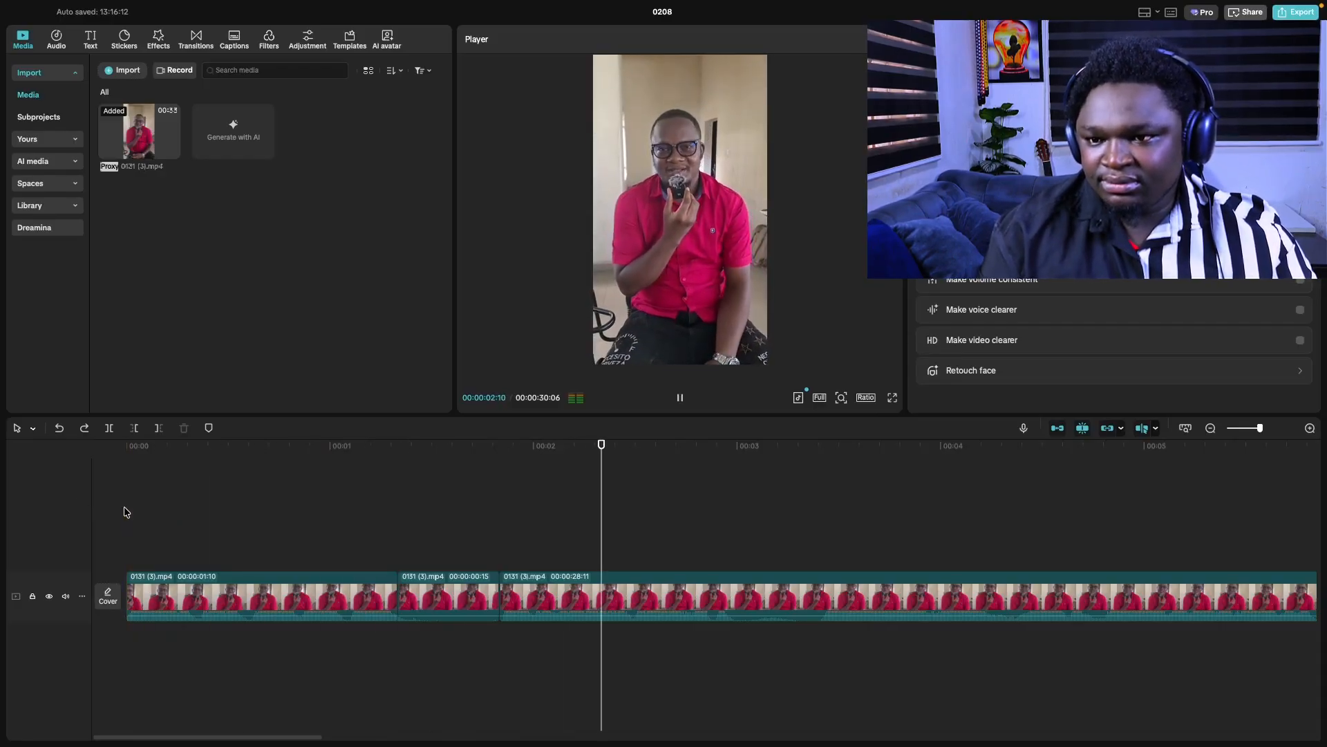
pyautogui.press('space')
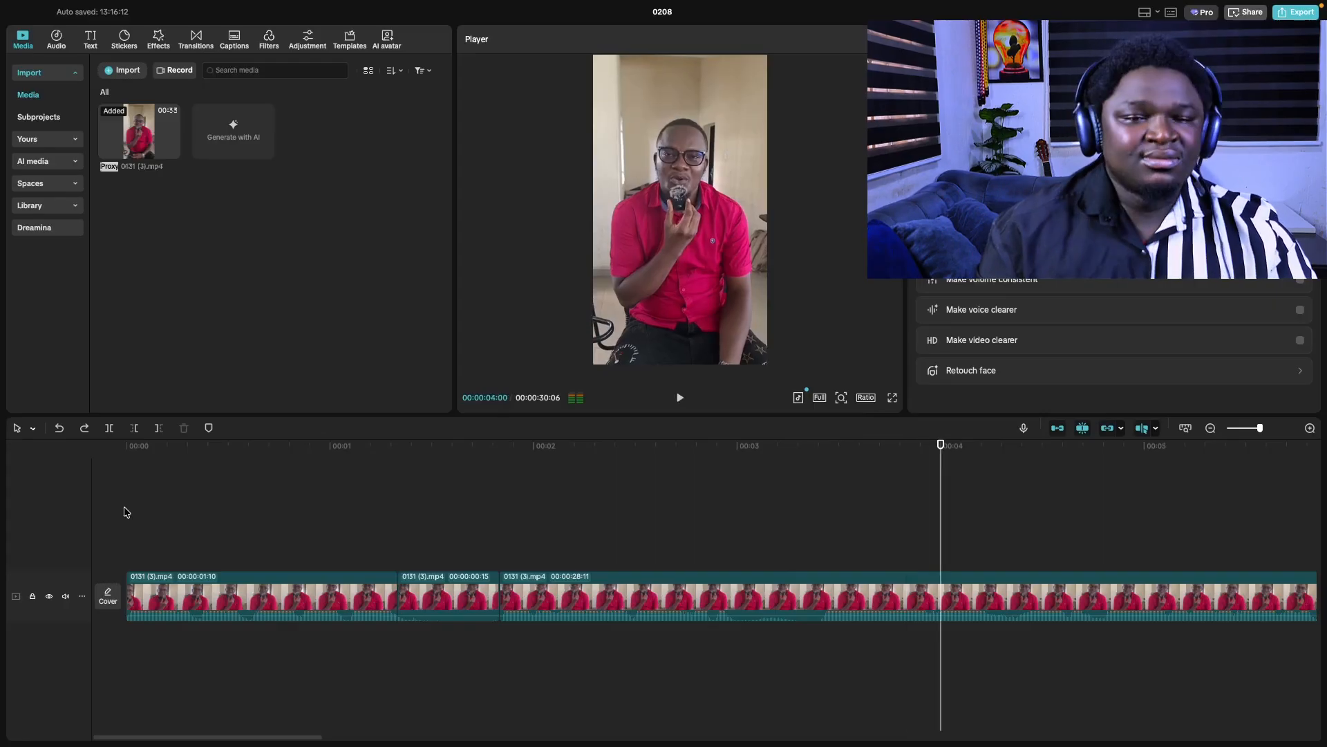
# - Split the last clip at about 00:00:02:29 and 00:00:03:12 with the Split tool, and return to the selection tool
pyautogui.press('b')
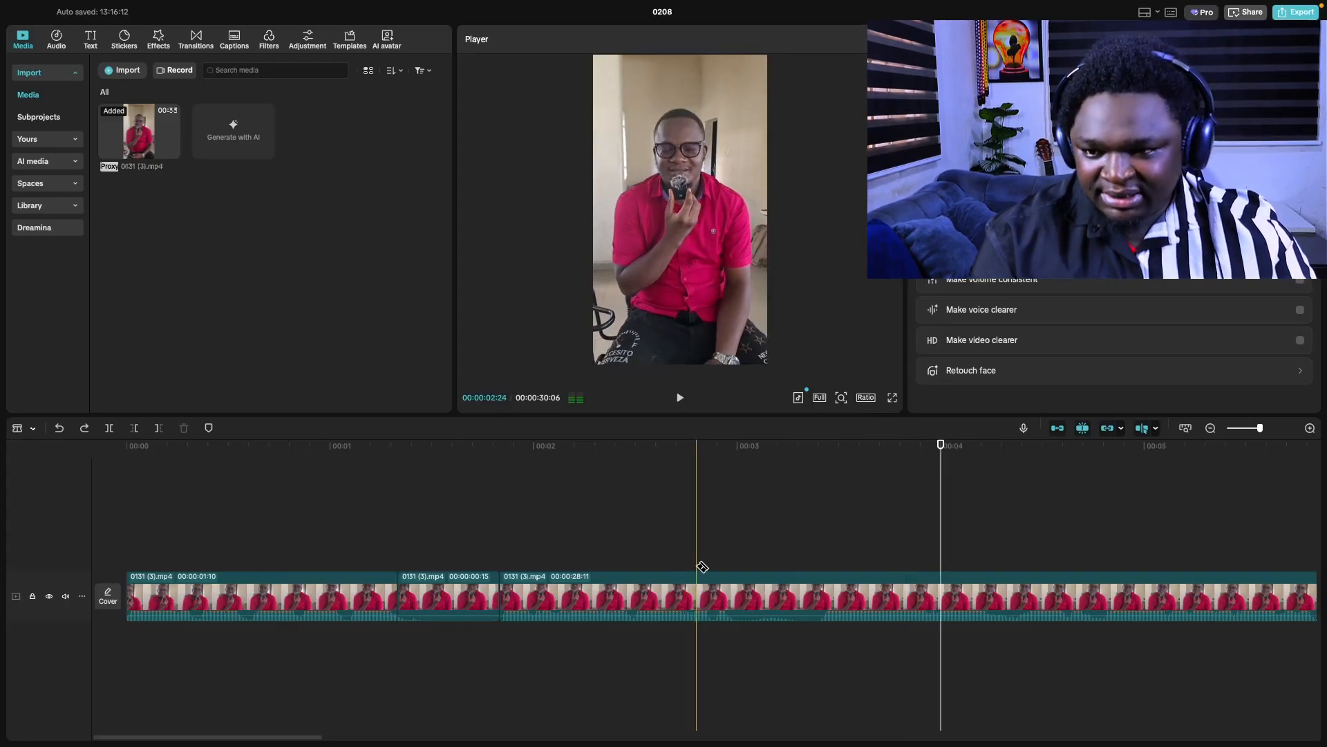
pyautogui.click(731, 598)
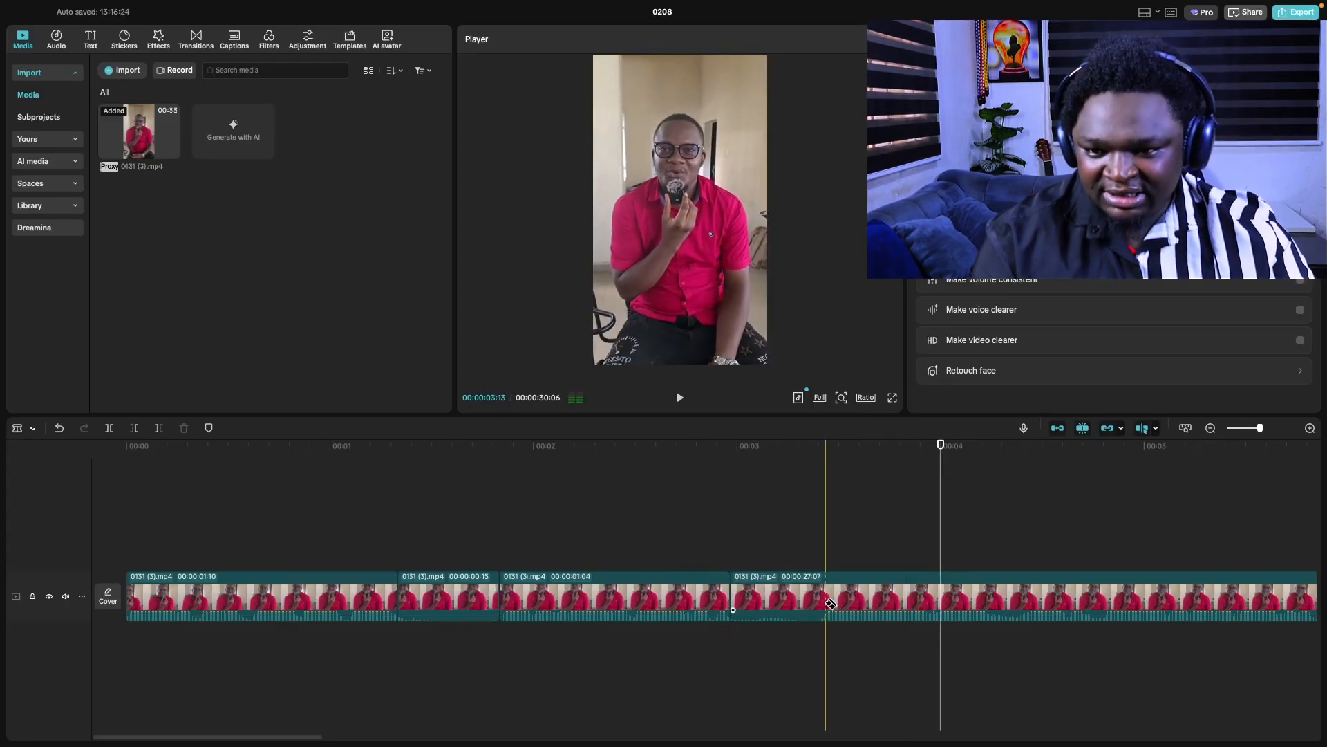
pyautogui.click(819, 598)
pyautogui.press('a')
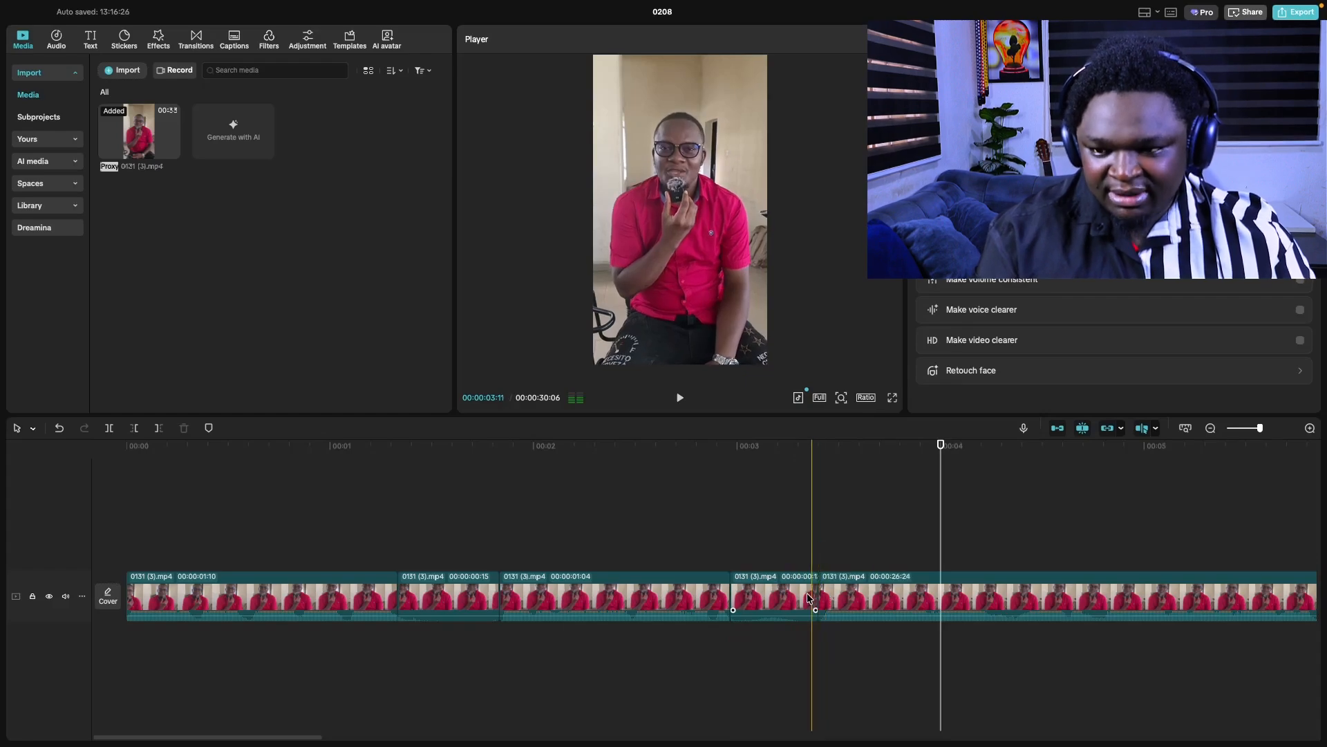
# - Delete the two short unwanted sections, first the one just after 00:00:03, and the one between 00:00:01:10 and 00:00:01:25
pyautogui.click(802, 591)
pyautogui.press('Delete')
pyautogui.click(433, 594)
pyautogui.press('Delete')
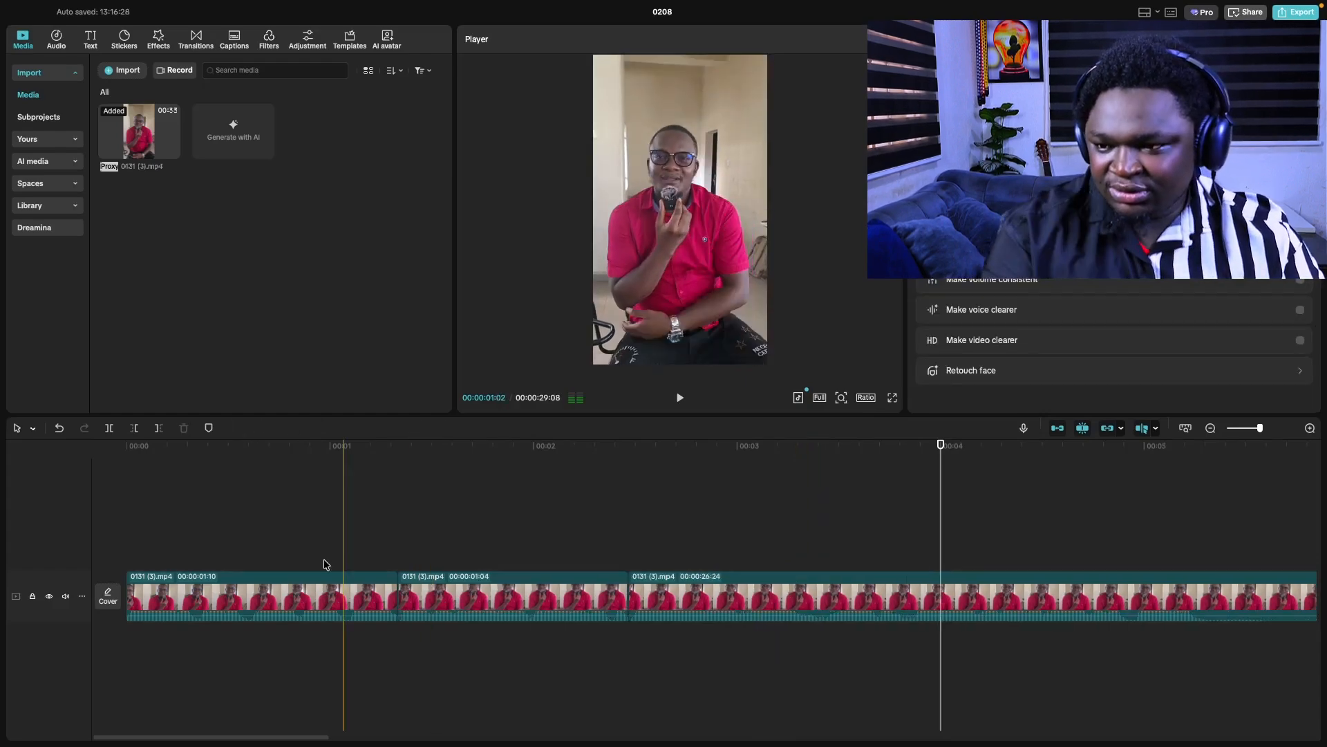
# - Play the shortened video from the start, and stop at about 00:00:03 to check both cuts
pyautogui.click(115, 514)
pyautogui.press('space')
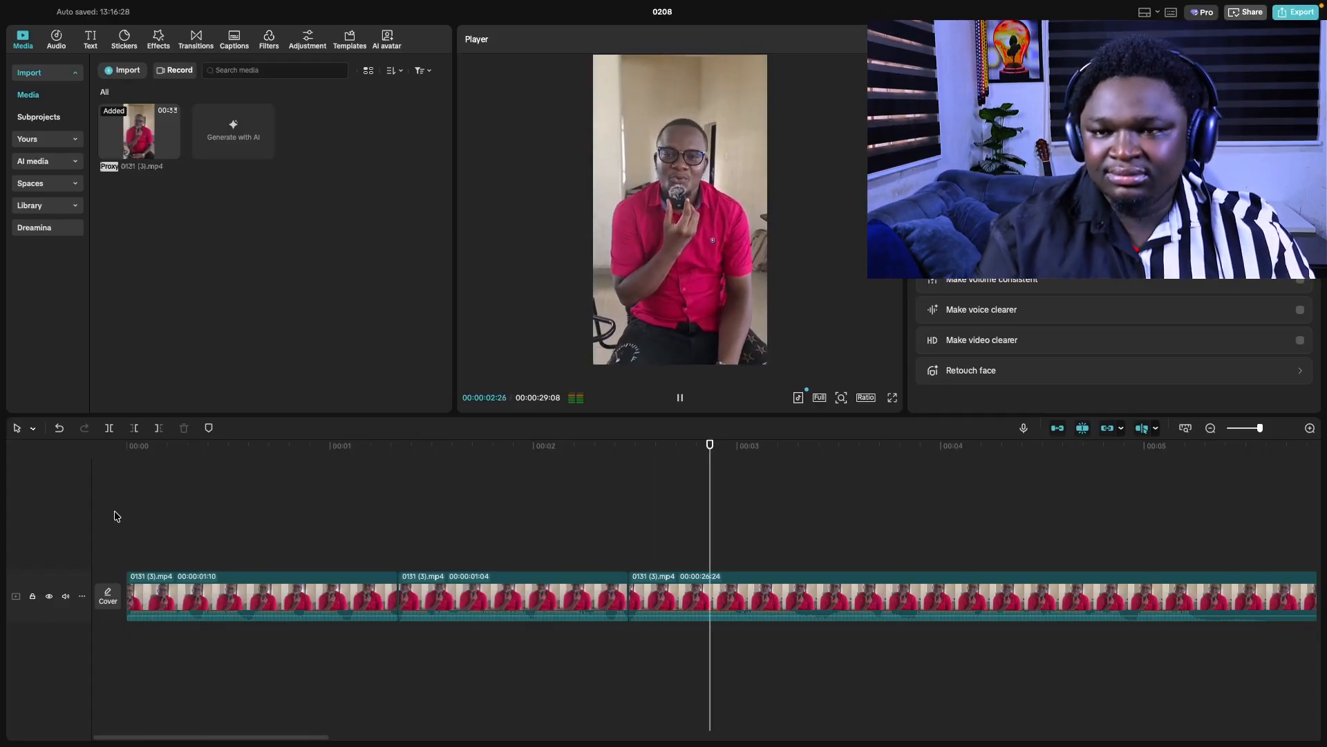
pyautogui.press('space')
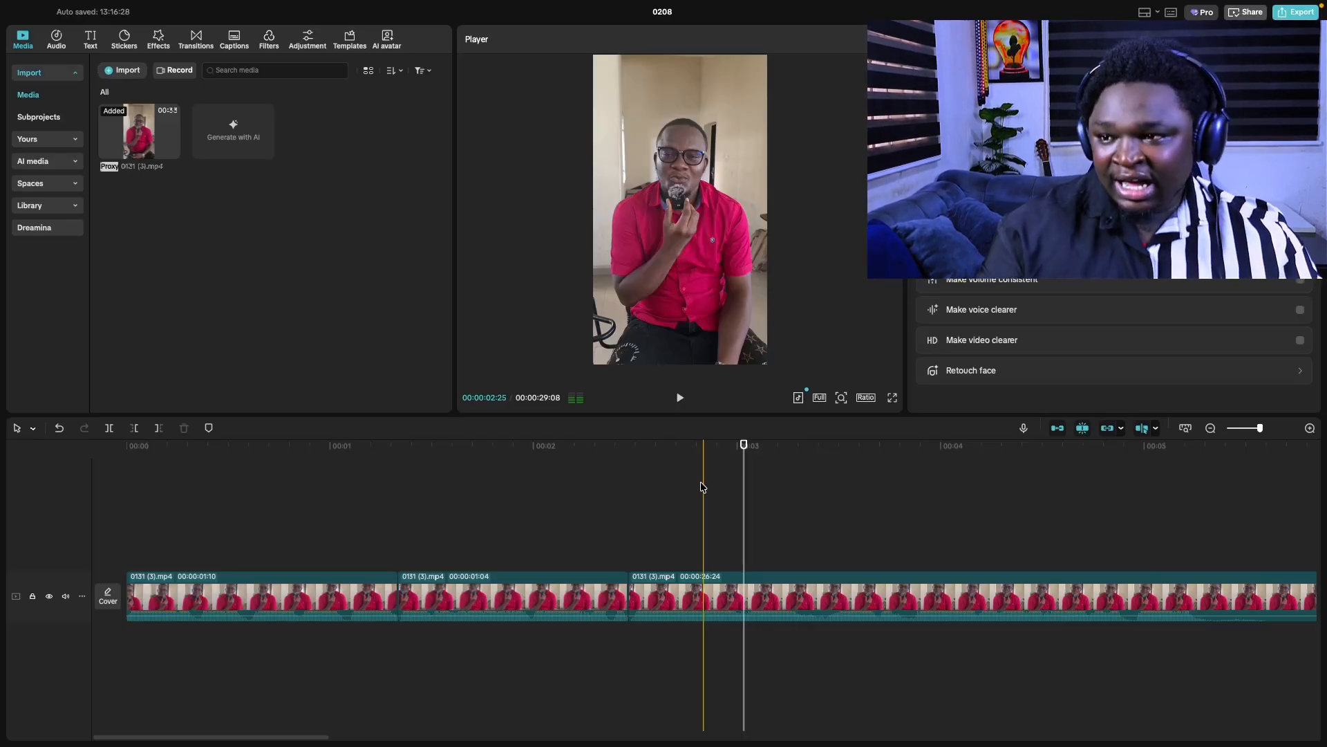
# - Try splitting the last clip at about 00:00:03:01 and 00:00:03:11 with the split command, and undo both splits
pyautogui.click(764, 605)
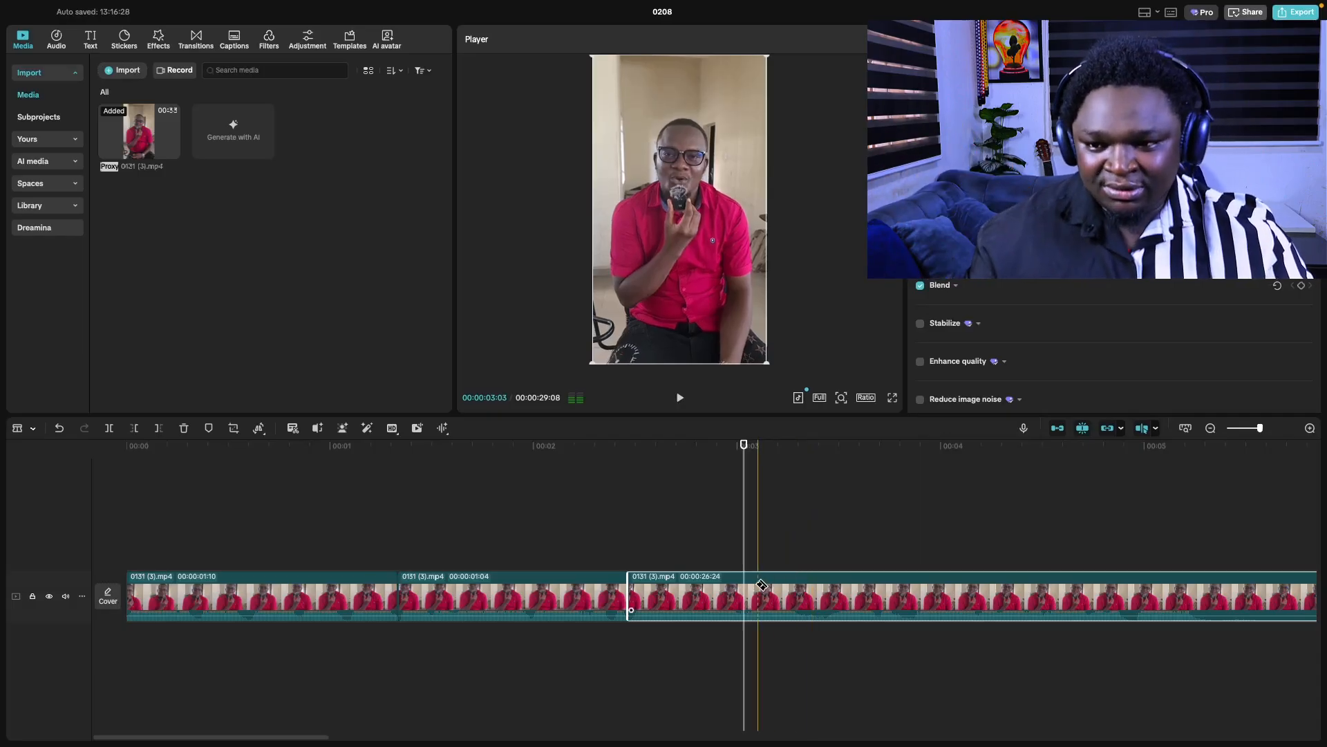
pyautogui.press('super+b')
pyautogui.press('super+b')
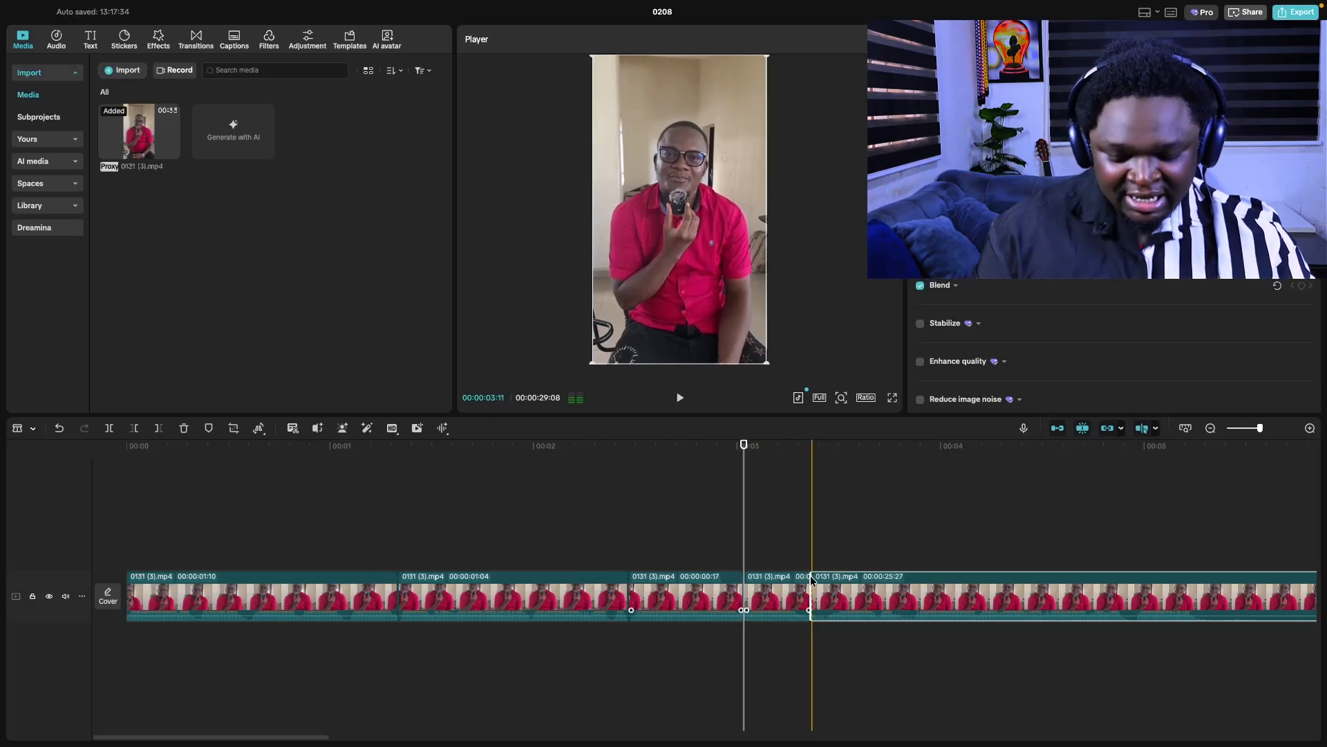
pyautogui.click(792, 587)
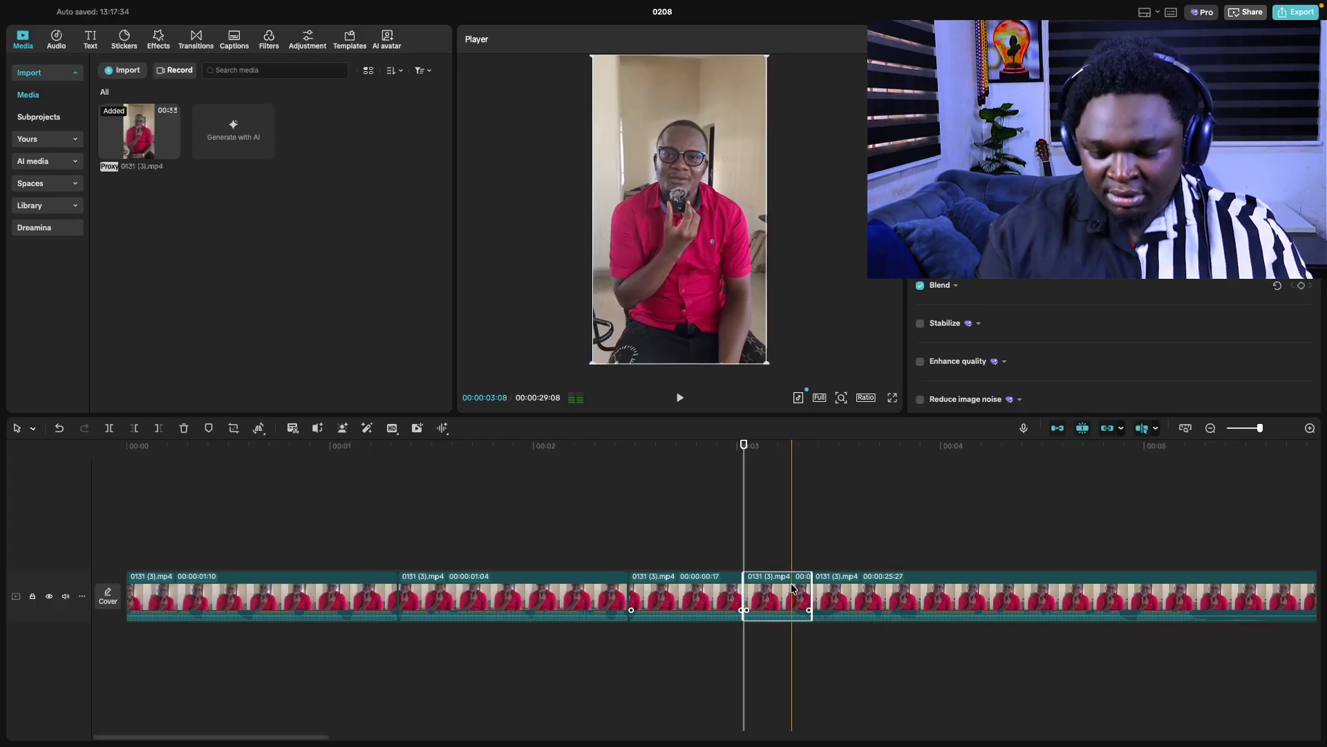
pyautogui.press('super+z')
pyautogui.press('super+z')
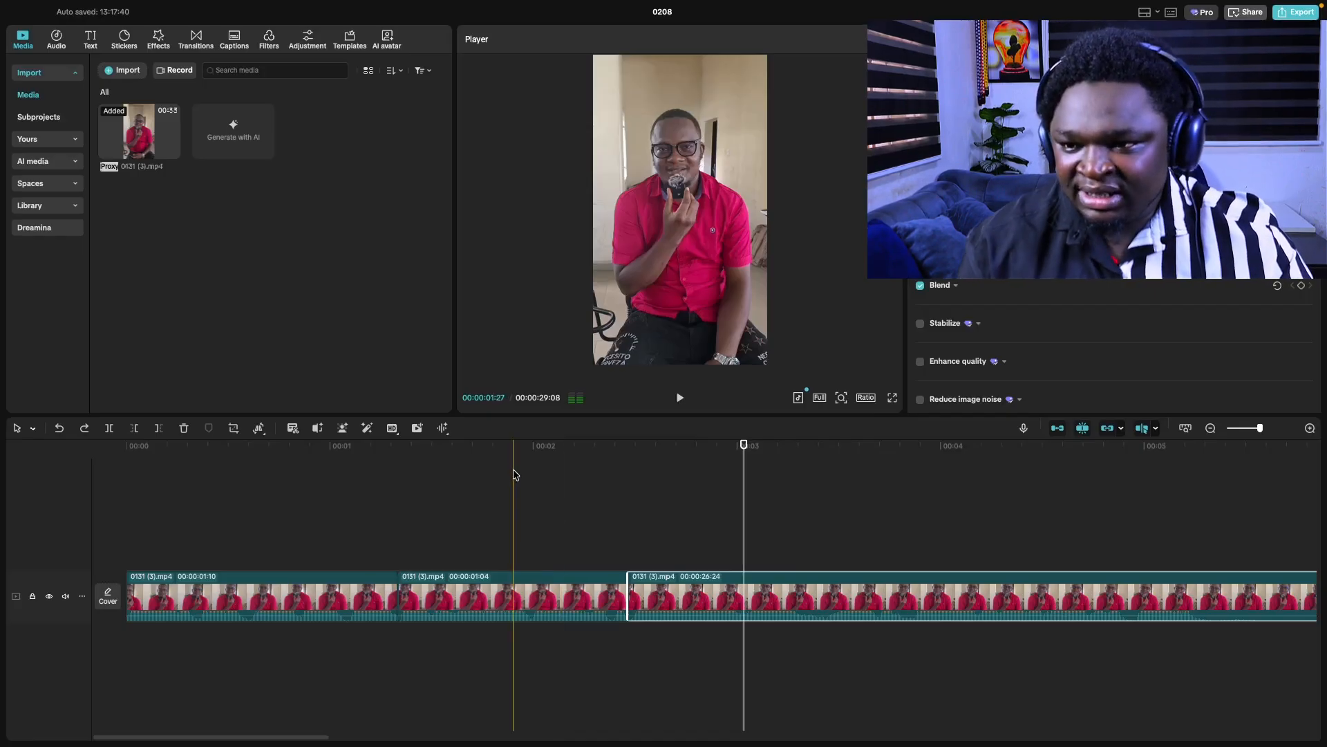
# - Play the video from about 00:00:01:27, and stop at about 00:00:08 to listen for the next unwanted part
pyautogui.click(511, 498)
pyautogui.press('space')
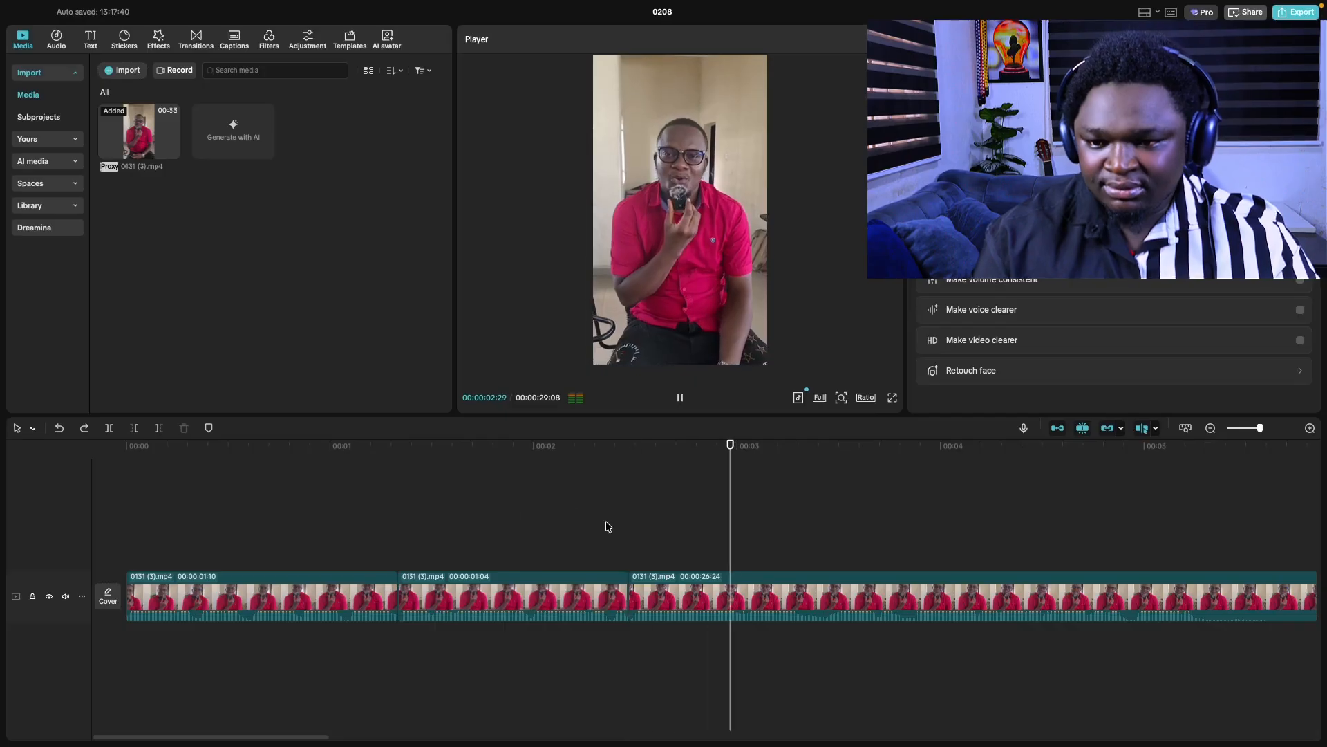
pyautogui.hscroll(3, 608, 546)
pyautogui.hscroll(4, 609, 548)
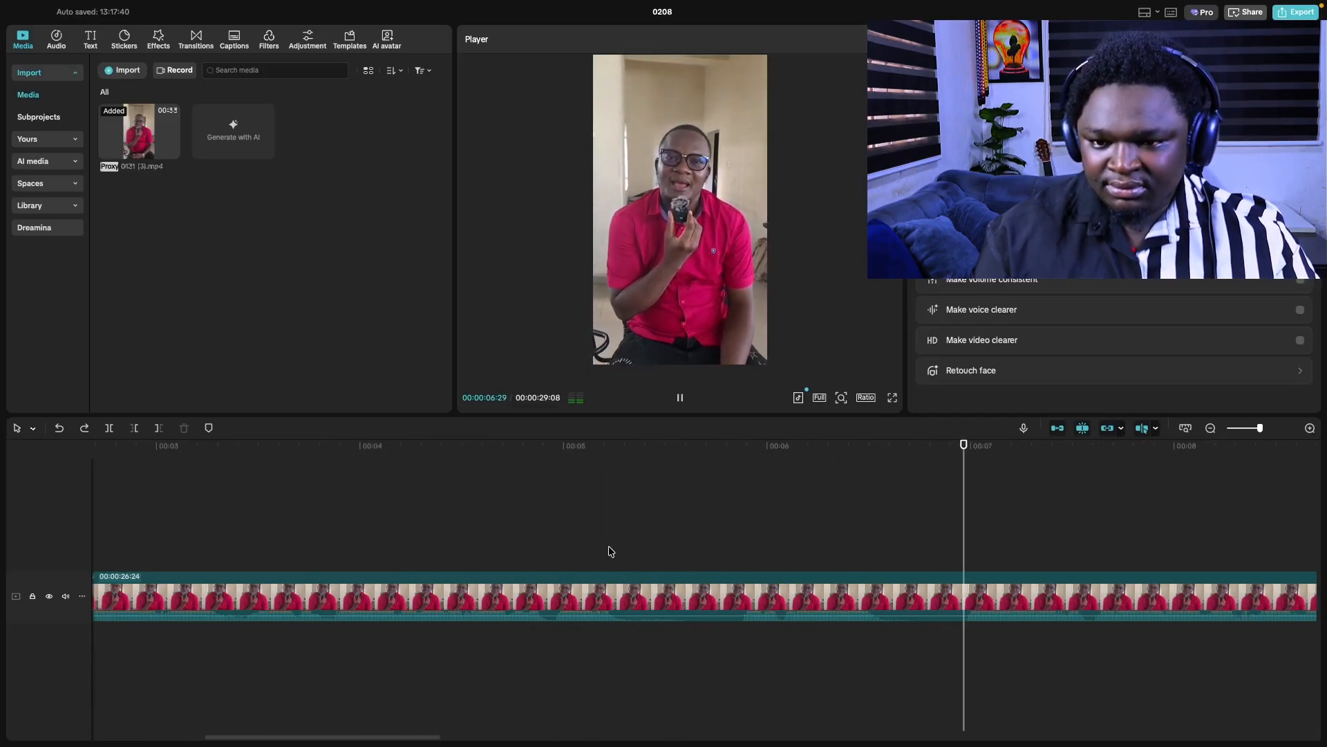
pyautogui.press('space')
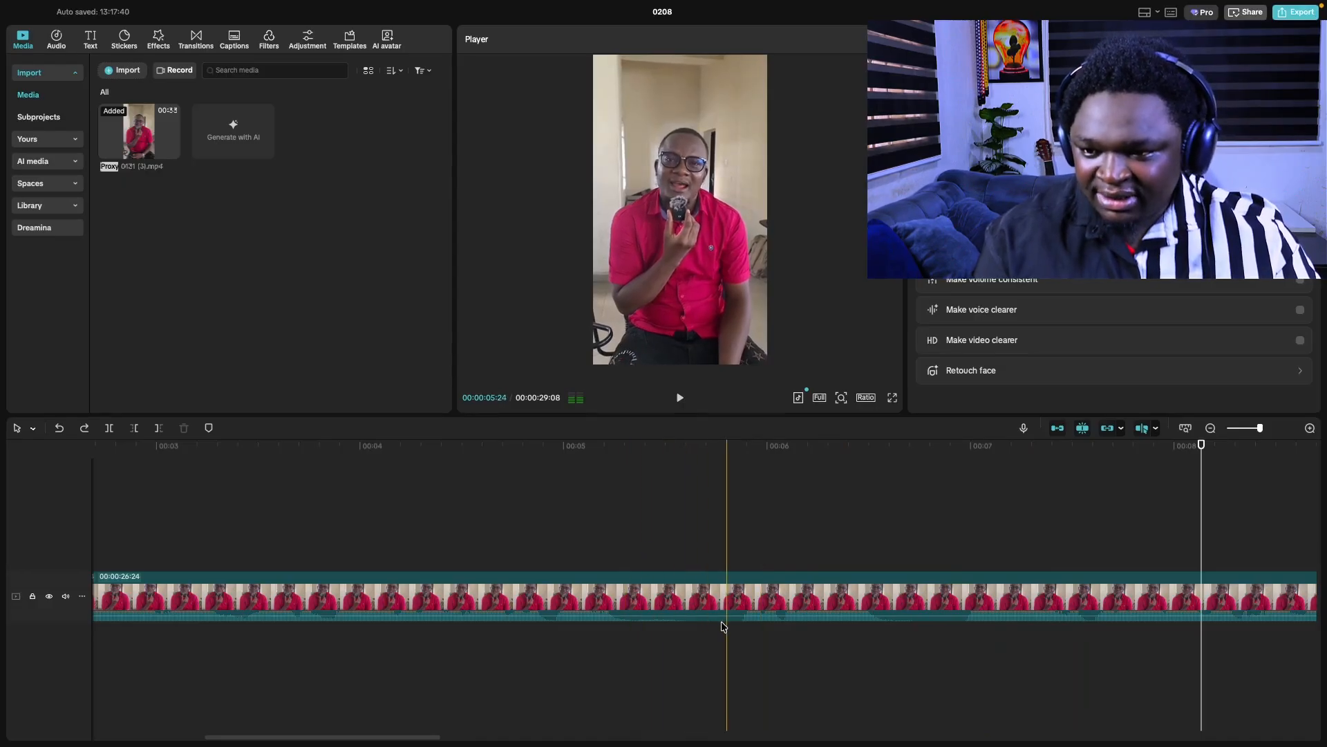
# - Try splitting the last clip at about 00:00:05:08, 00:00:05:26 and twice in between, and undo all these splits
pyautogui.press('b')
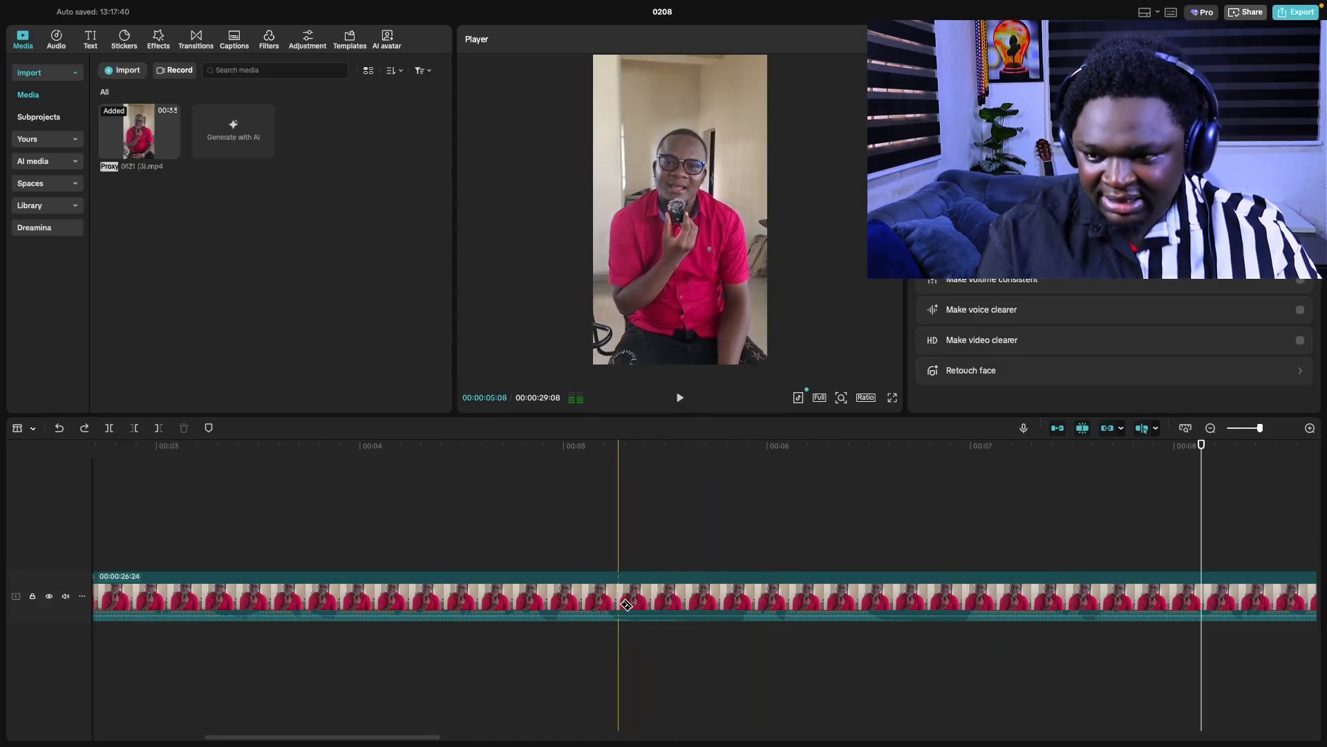
pyautogui.click(619, 602)
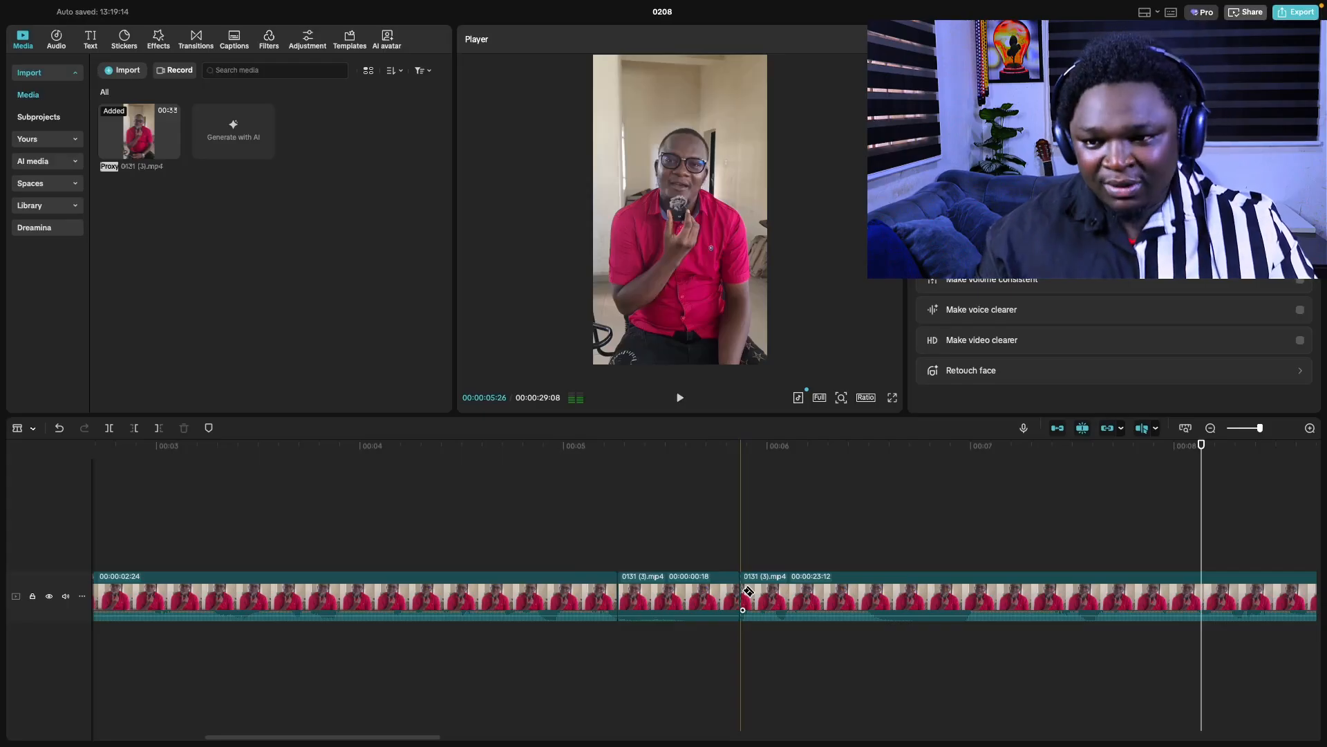
pyautogui.click(659, 595)
pyautogui.click(692, 594)
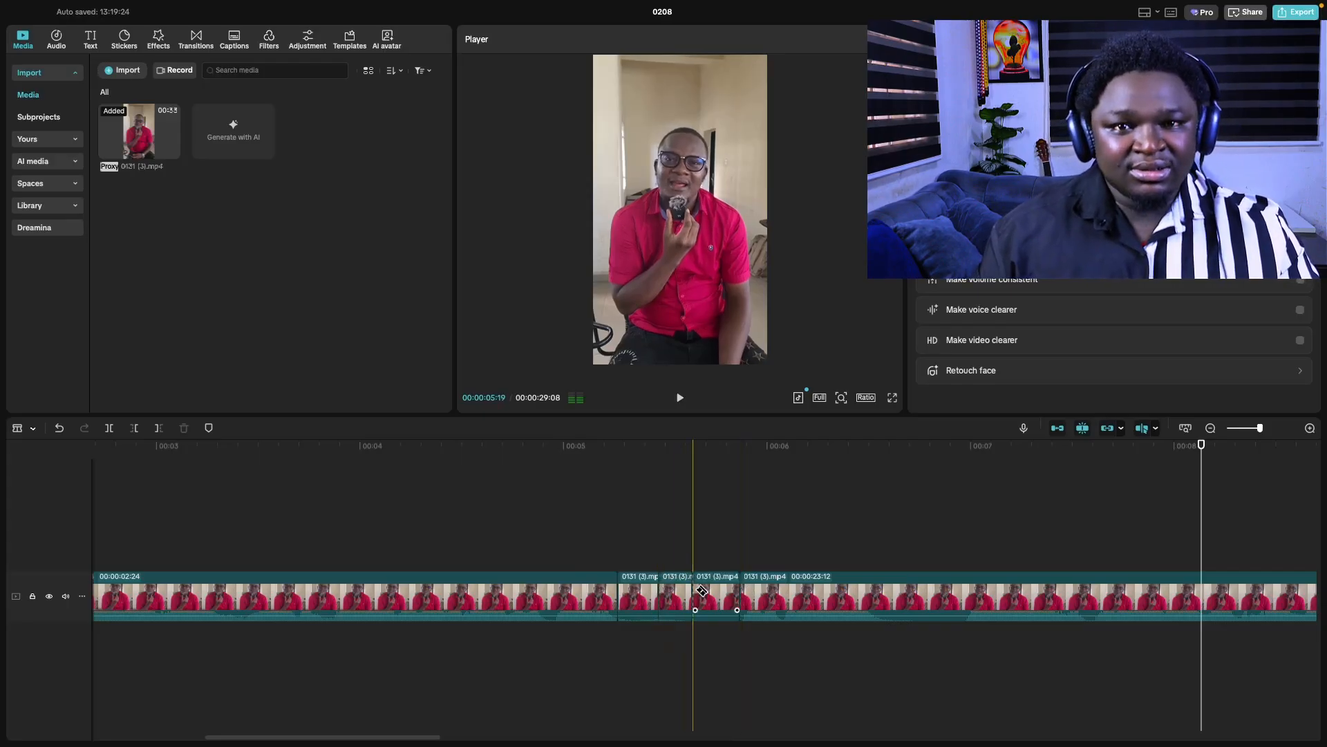
pyautogui.press('super+z')
pyautogui.press('super+z')
pyautogui.press('super+z')
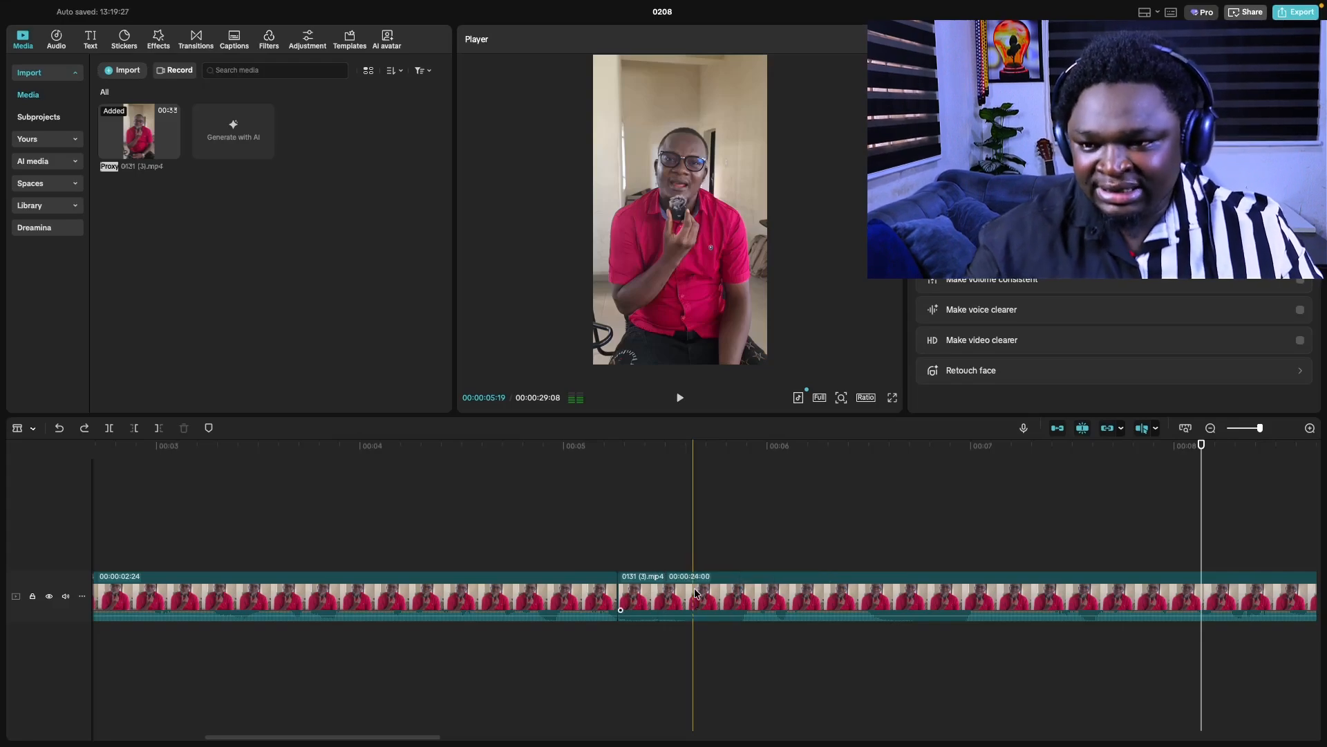
pyautogui.press('super+z')
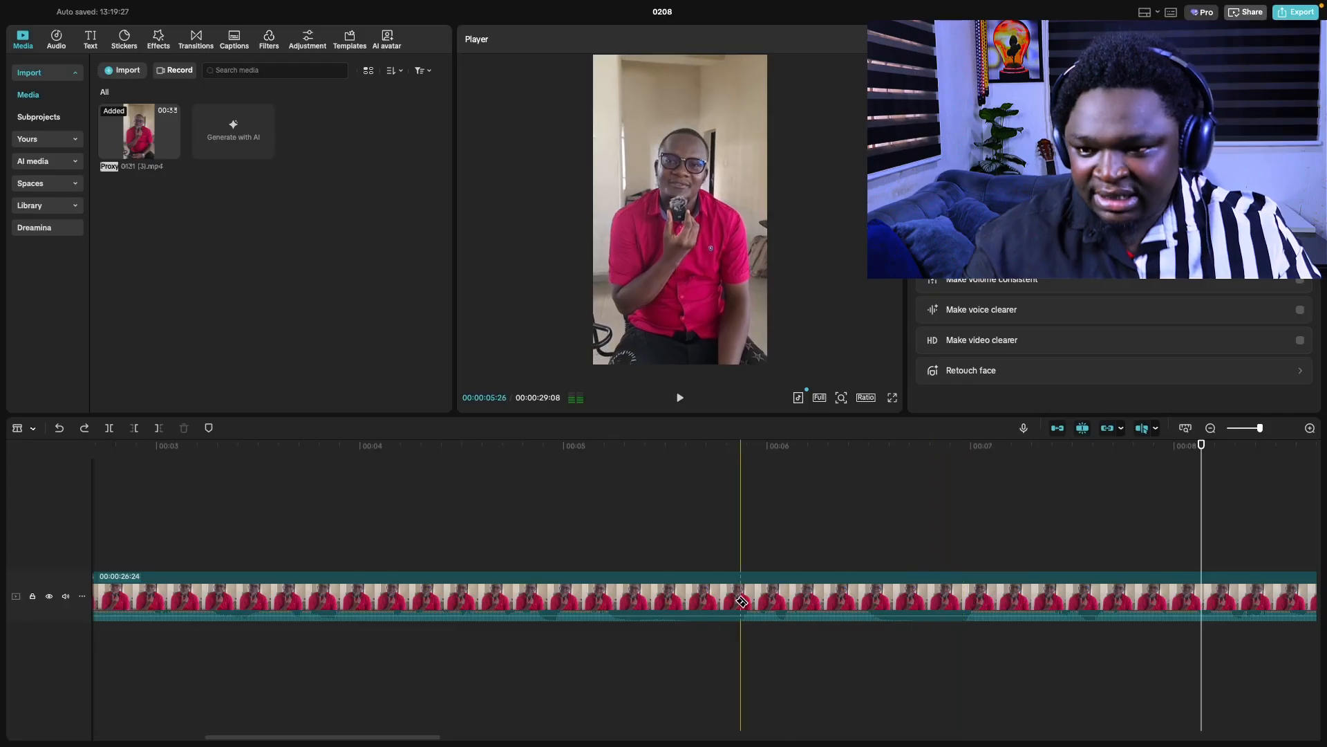
# - Cut out the short section between about 00:00:05:15 and 00:00:05:21 of the last clip with two splits
pyautogui.click(667, 598)
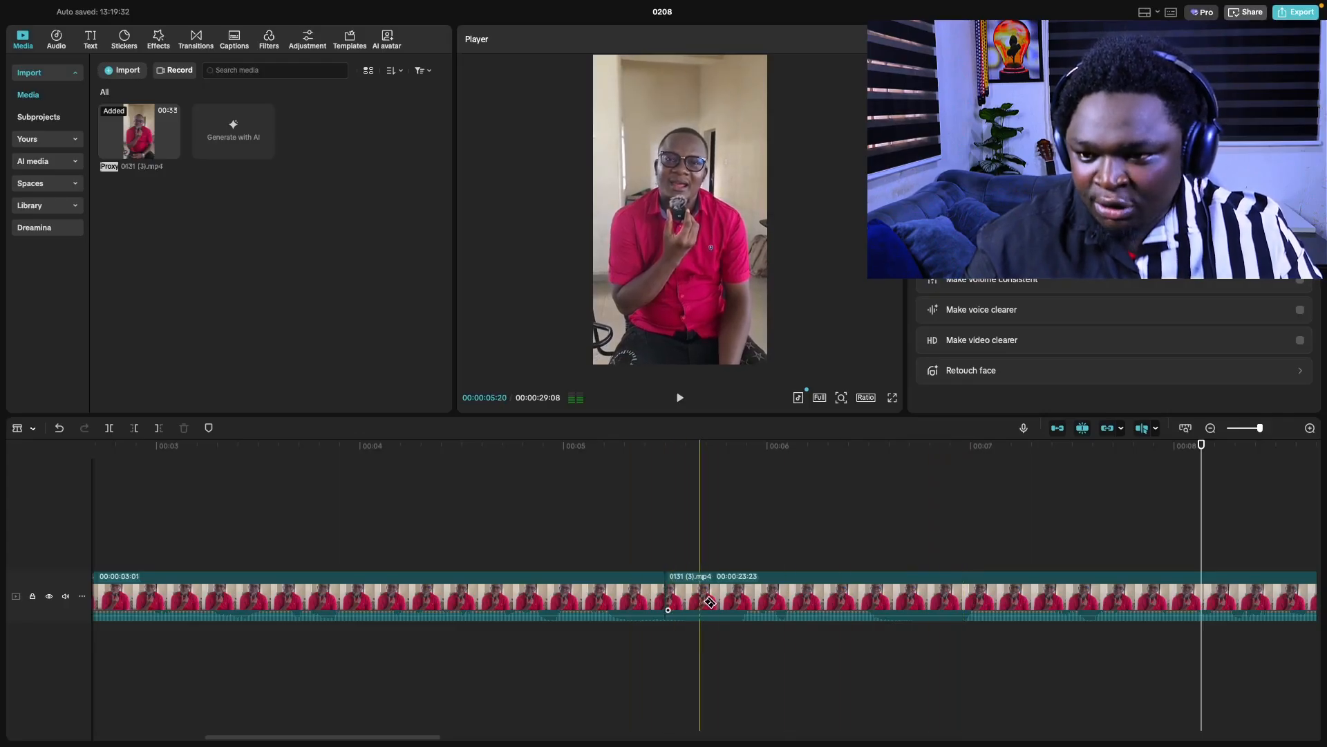
pyautogui.press('a')
pyautogui.click(695, 601)
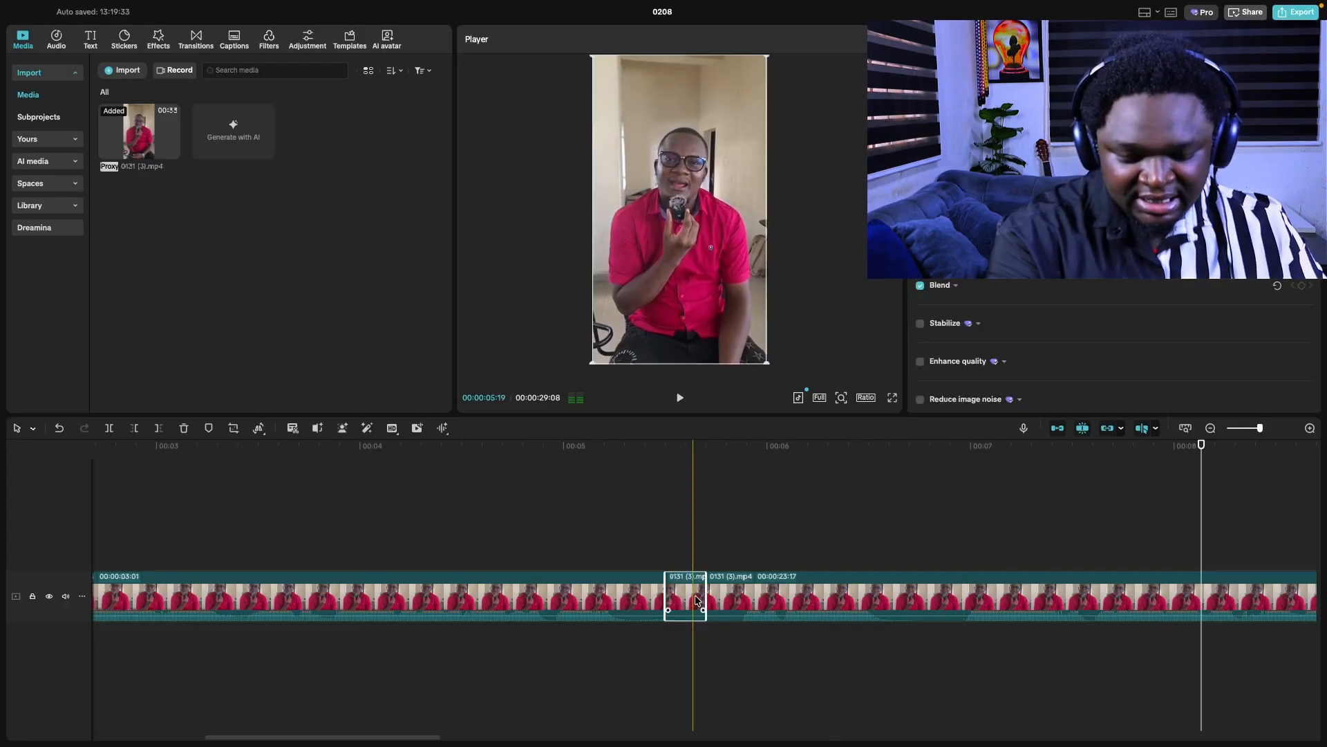
pyautogui.press('Delete')
# - Play across the new cut from just before 00:00:05, and undo the deletion and both splits
pyautogui.click(544, 511)
pyautogui.press('space')
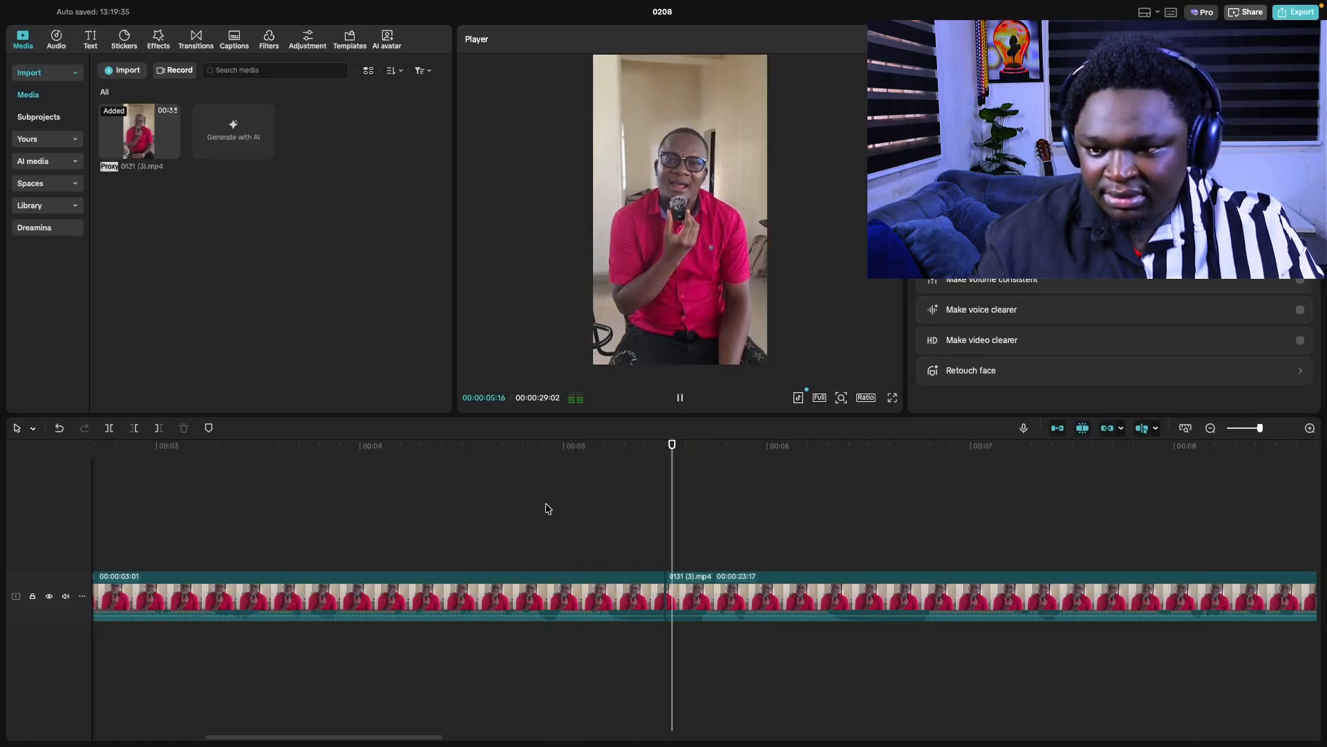
pyautogui.press('space')
pyautogui.hotkey('ctrl', 'z')
pyautogui.hotkey('ctrl', 'z')
pyautogui.hotkey('ctrl', 'z')
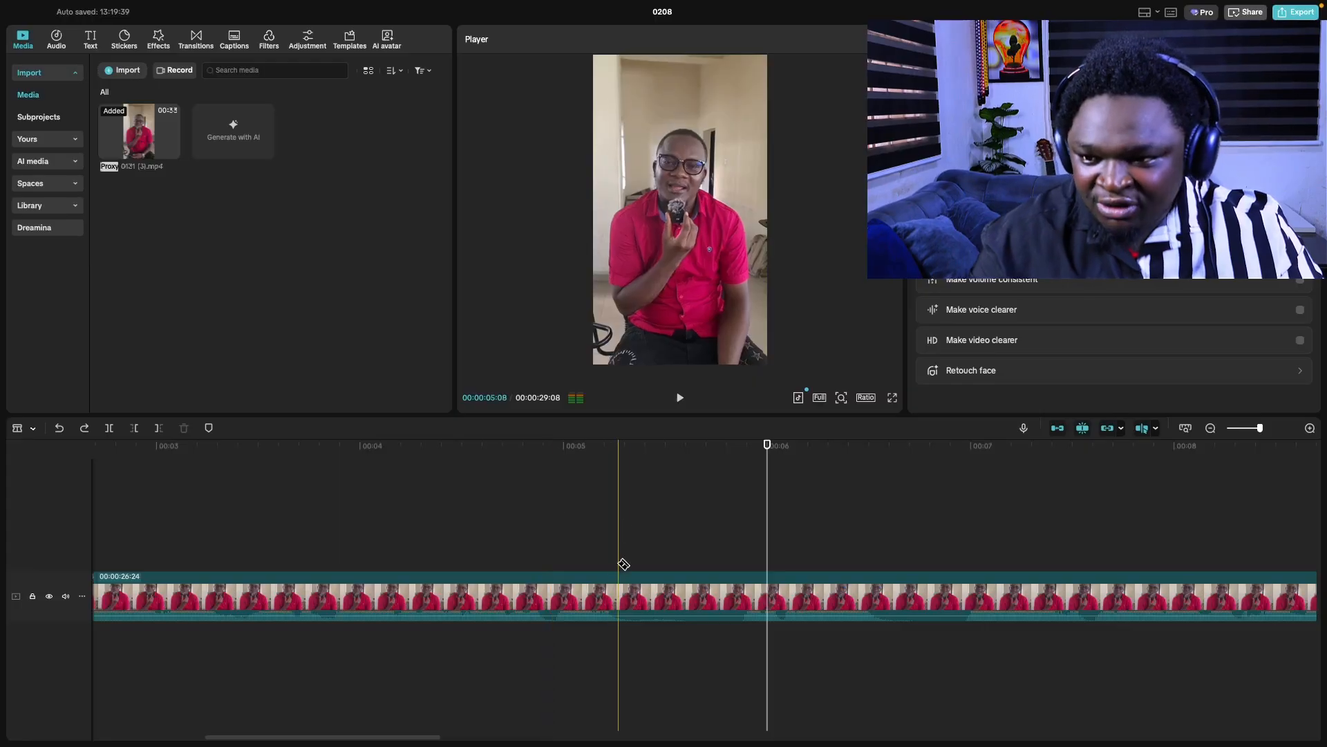
# - Split the last clip at about 00:00:05:08 and 00:00:05:27, and delete the section in between
pyautogui.click(618, 595)
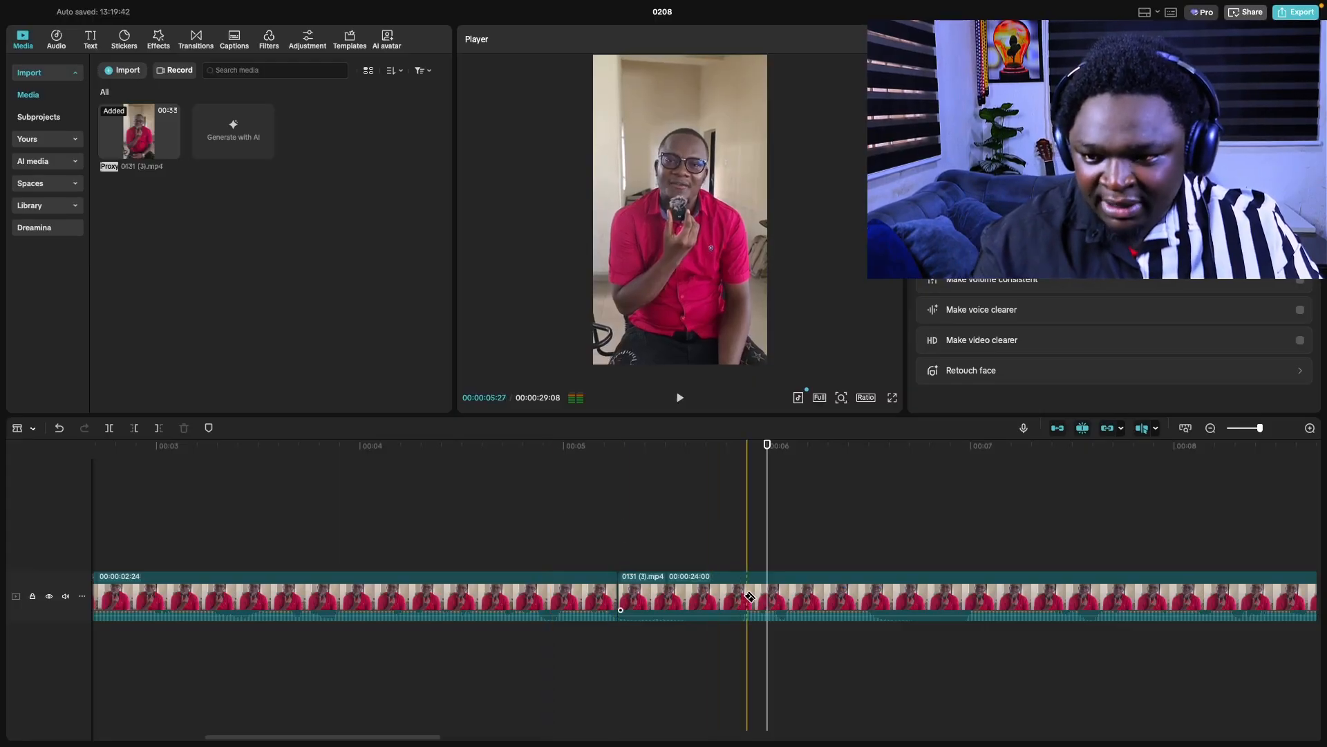
pyautogui.press('a')
pyautogui.click(734, 599)
pyautogui.press('Delete')
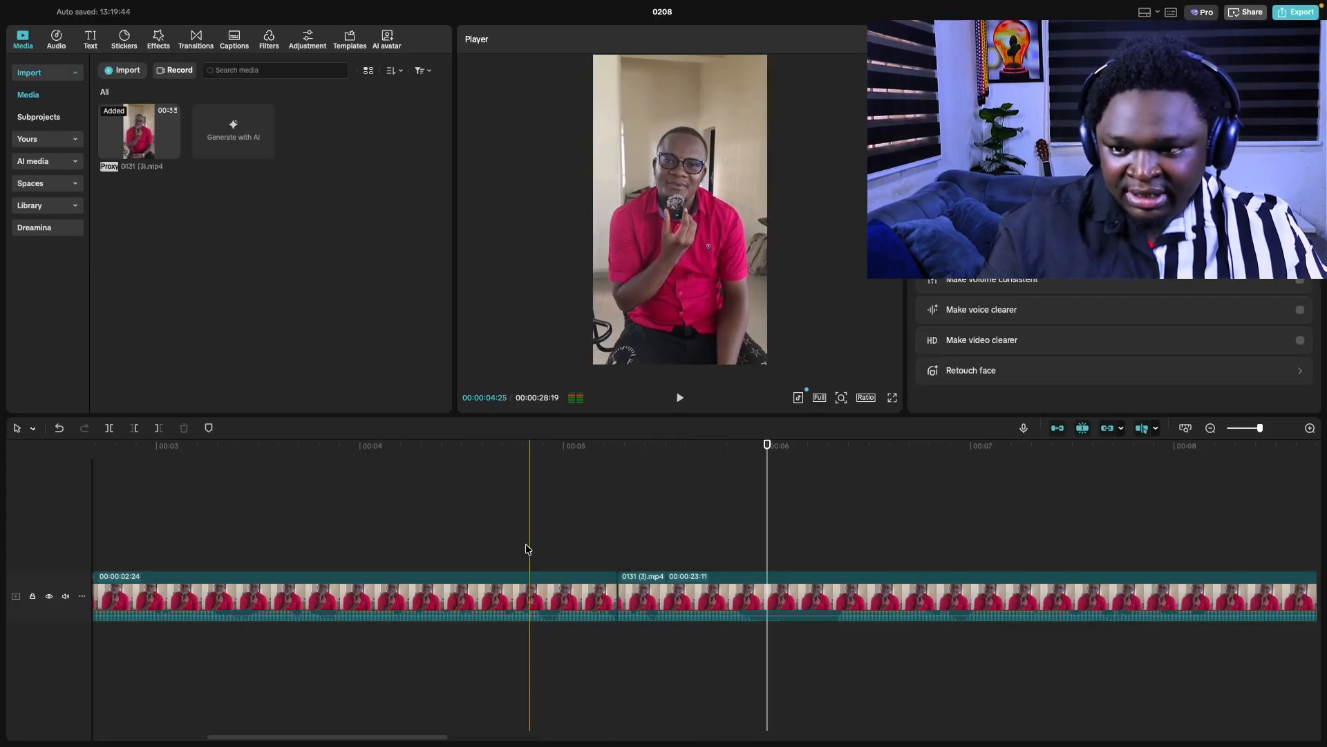
# - Play from about 00:00:04:24 to about 00:00:05:22 to check the cut, and undo the deletion and its two splits
pyautogui.click(522, 551)
pyautogui.press('space')
pyautogui.press('space')
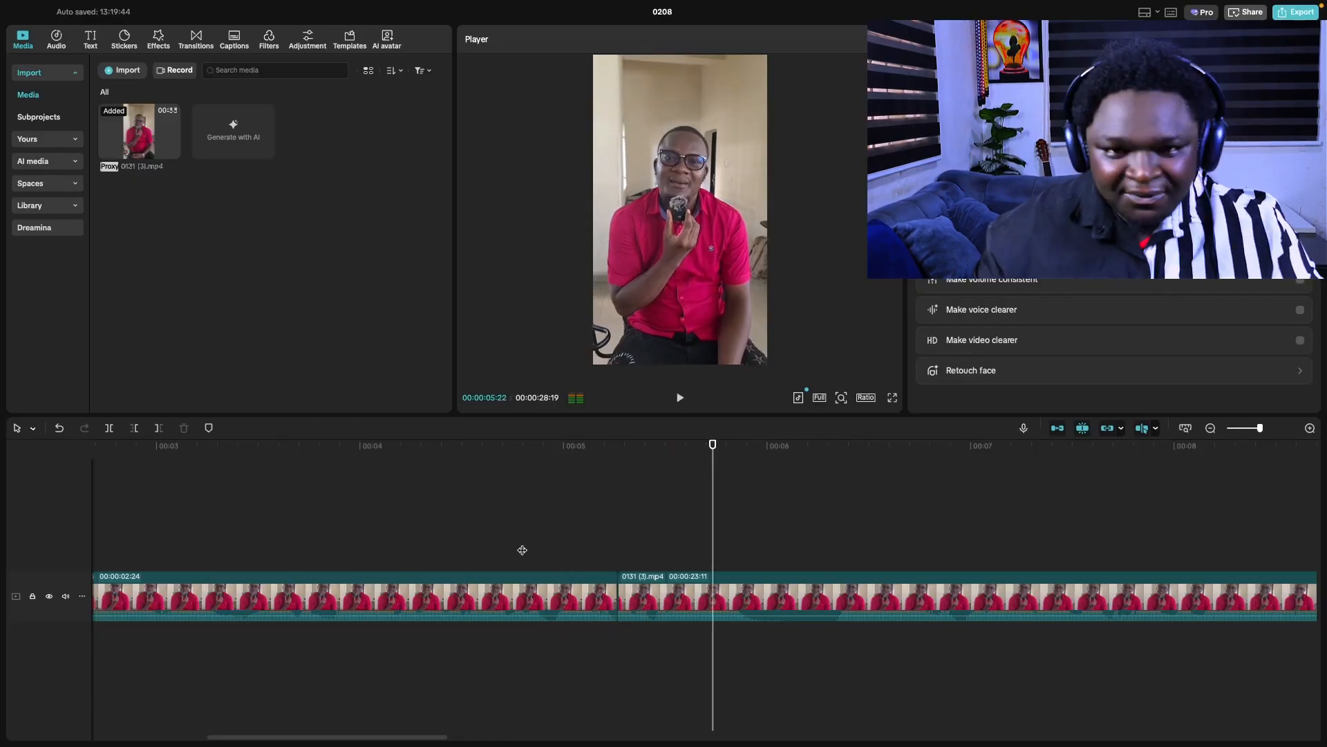
pyautogui.hotkey('ctrl', 'z')
pyautogui.hotkey('ctrl', 'z')
pyautogui.hotkey('ctrl', 'z')
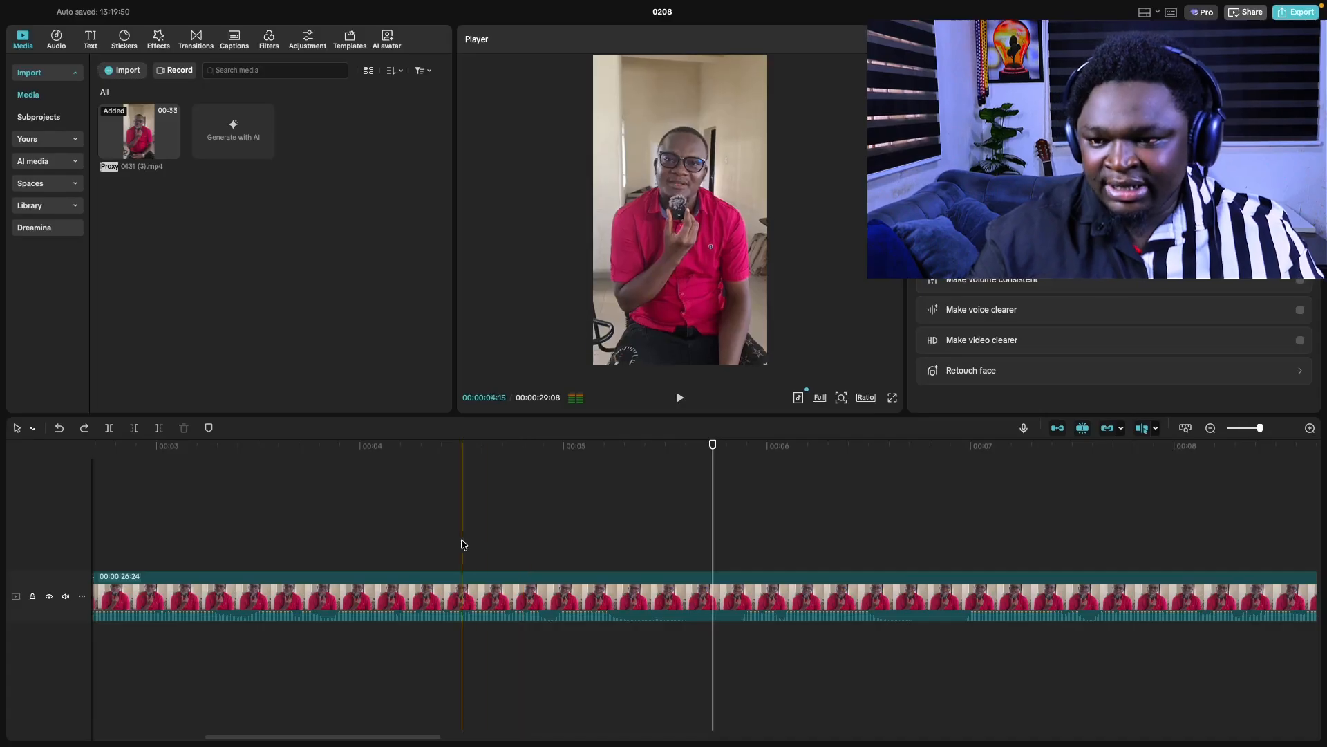
# - Play the video from about 00:00:04 to 00:00:08, and isolate the section between about 00:00:06:17 and 00:00:07:18 with two splits
pyautogui.click(374, 533)
pyautogui.press('space')
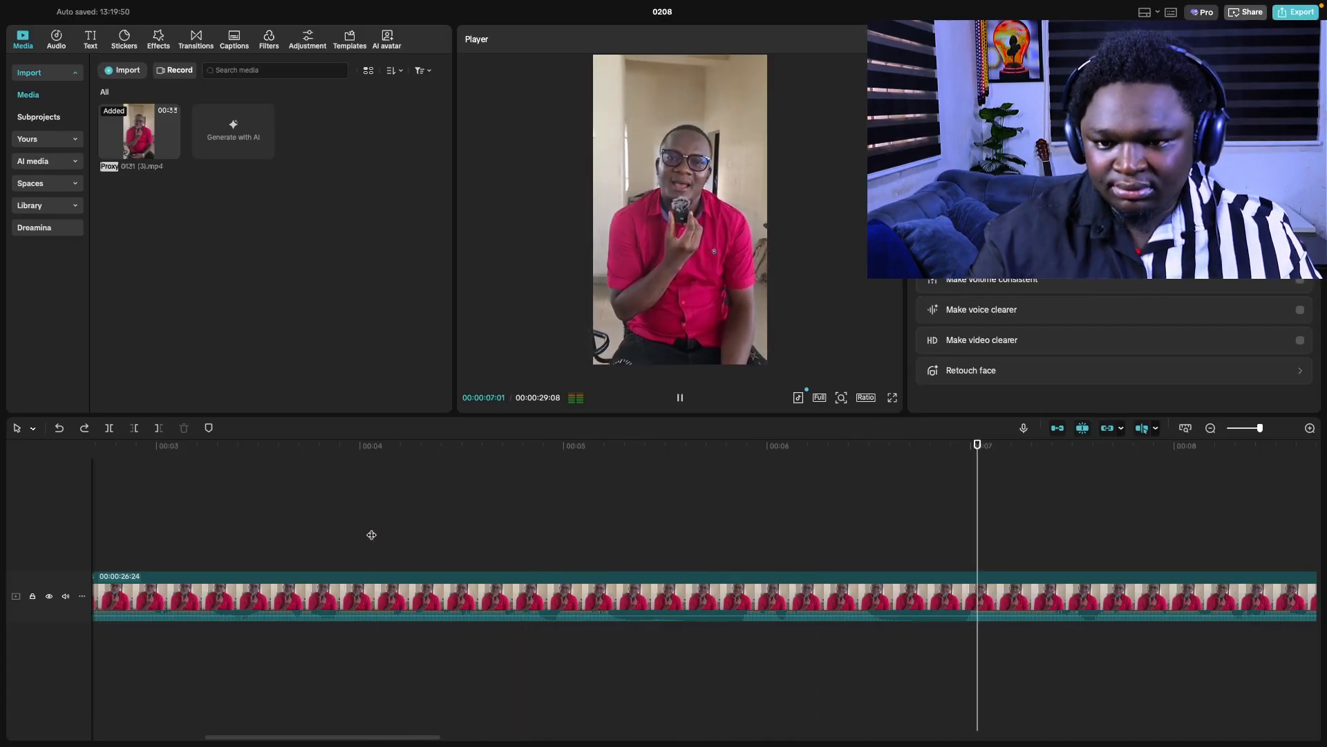
pyautogui.press('space')
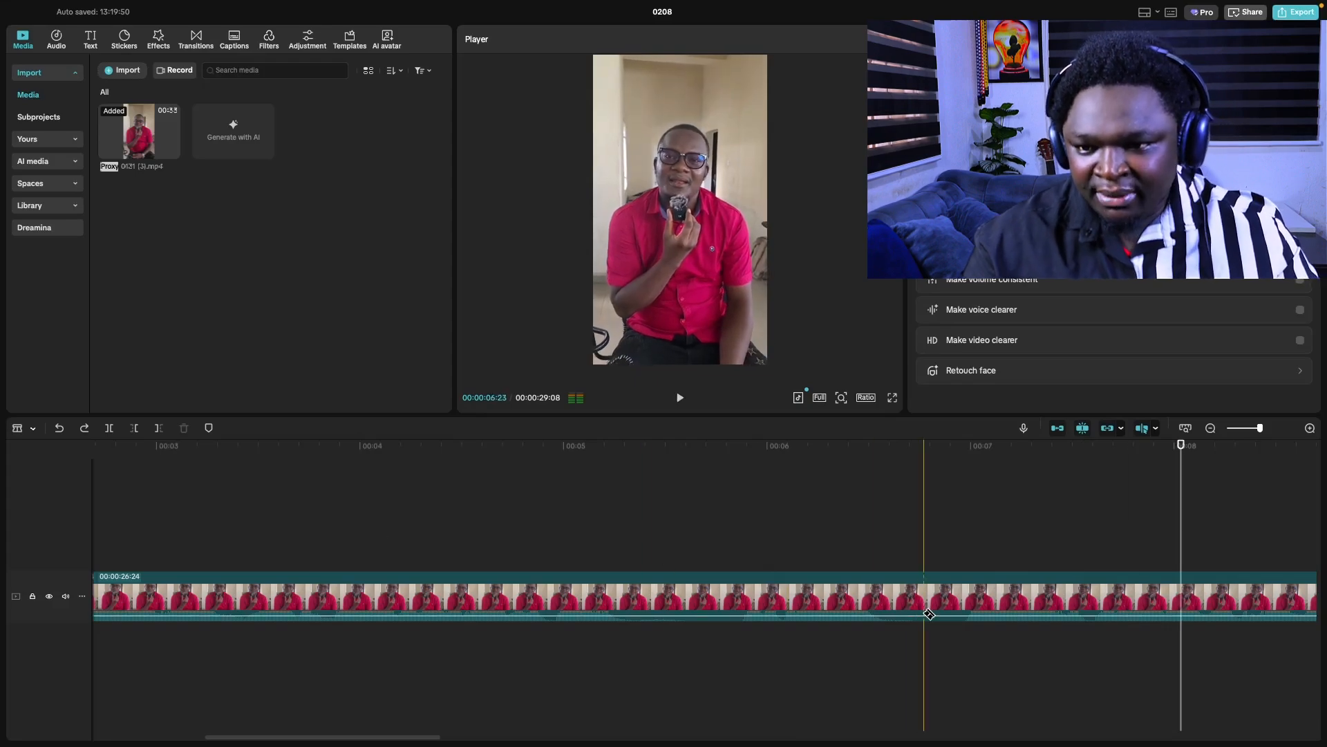
pyautogui.click(1096, 596)
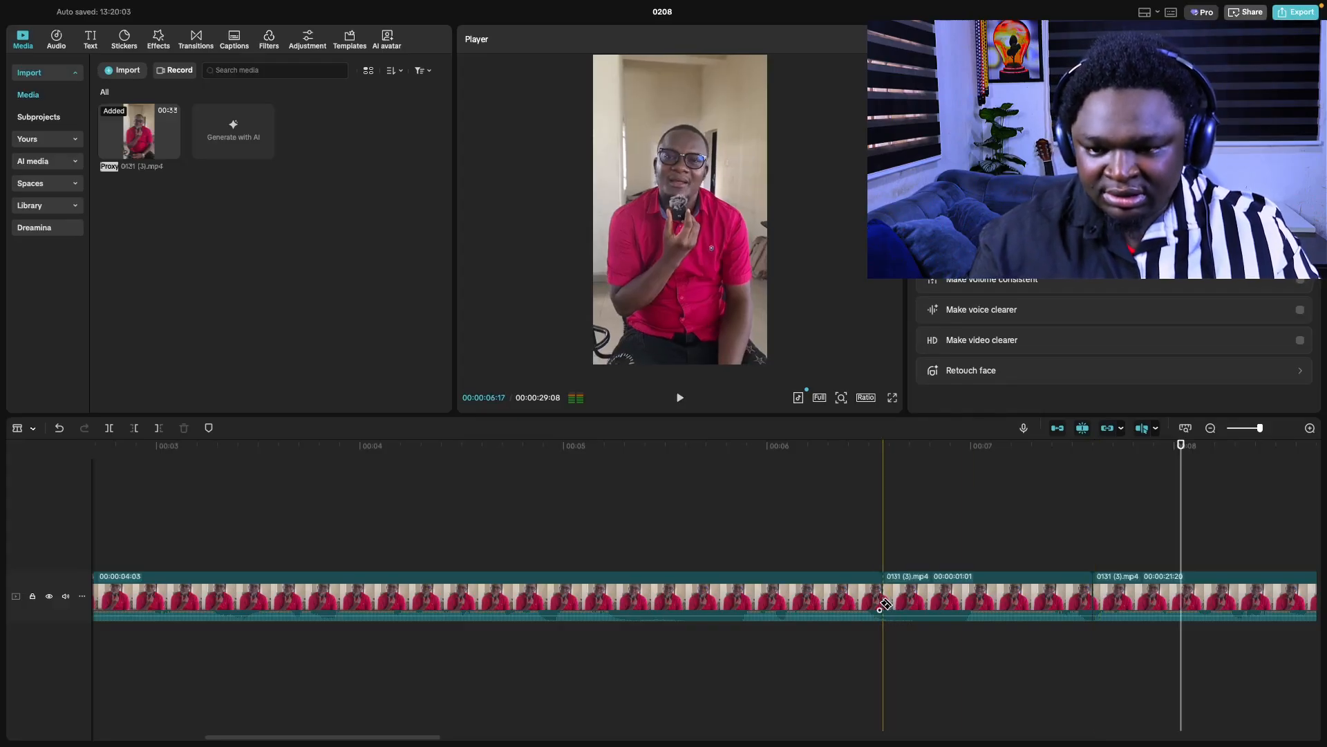
pyautogui.click(997, 578)
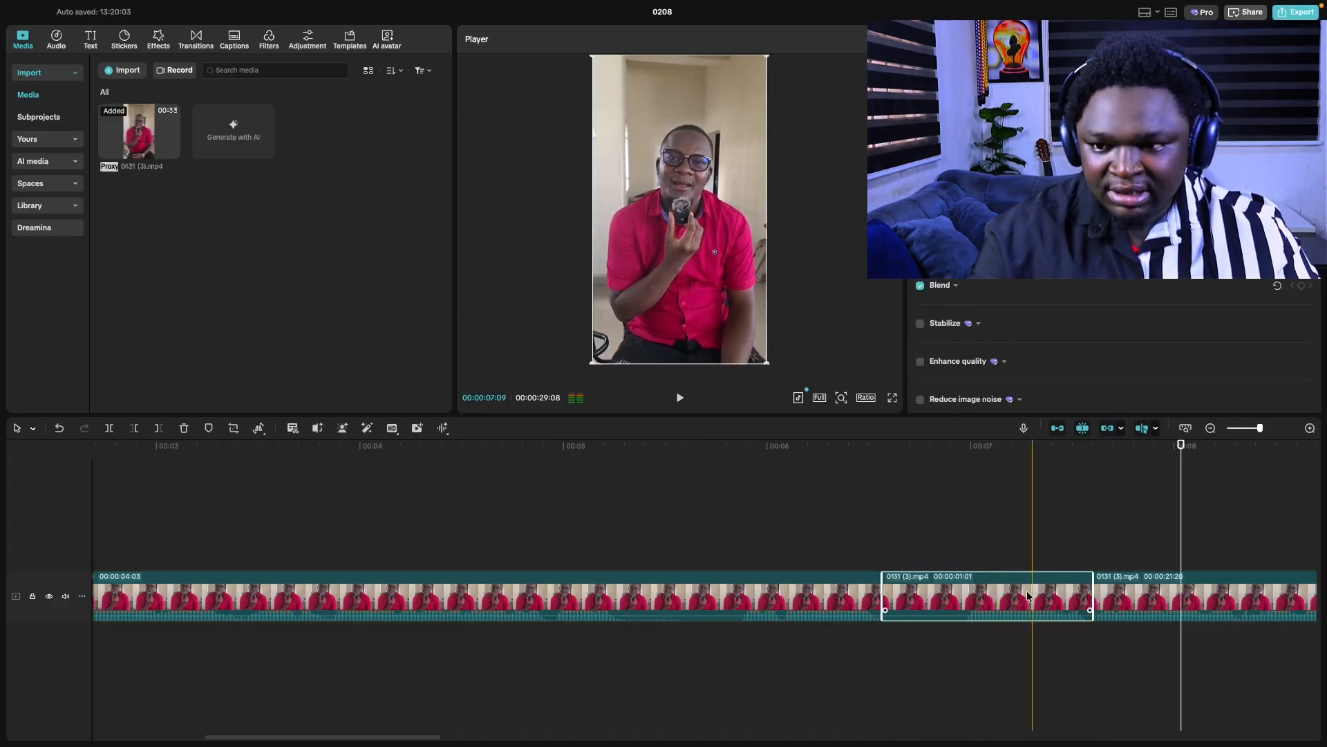
# - Split the clip at about 00:00:05:08 and 00:00:05:26, and delete the short section in between
pyautogui.press('b')
pyautogui.click(620, 596)
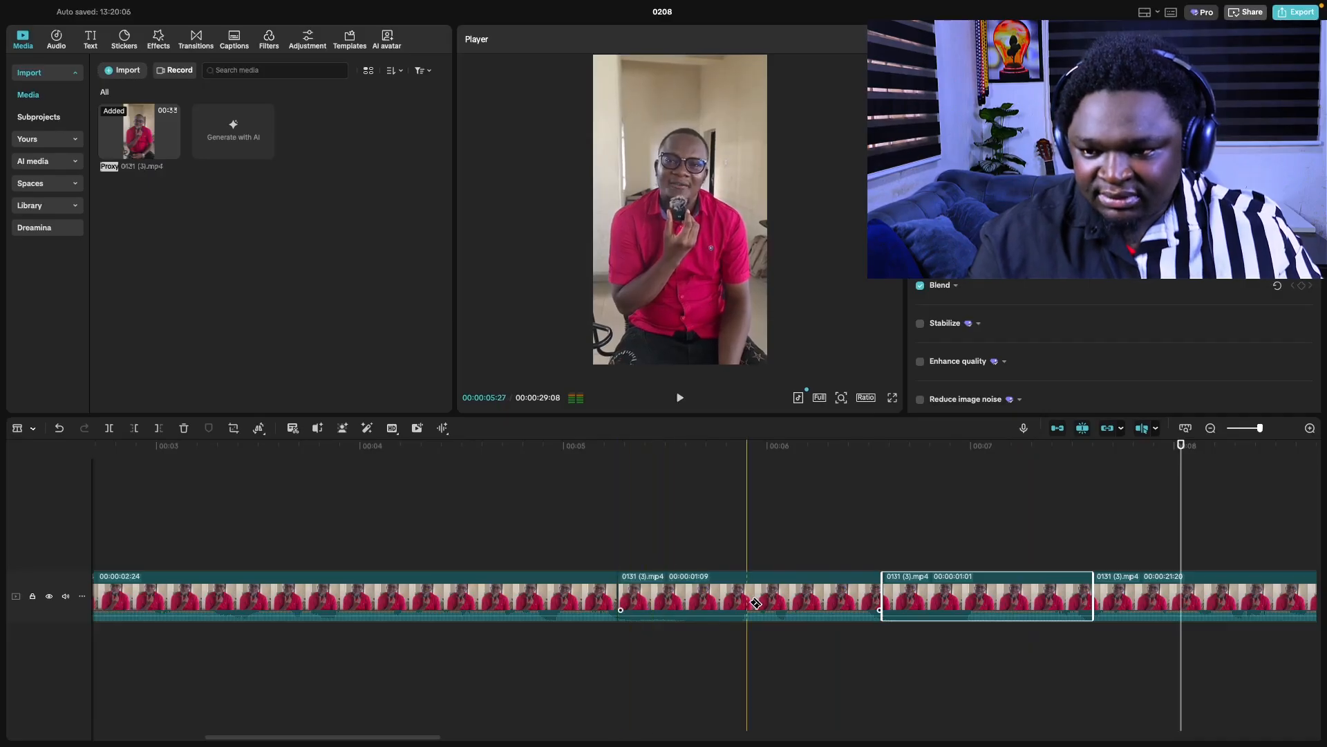
pyautogui.click(741, 596)
pyautogui.press('a')
pyautogui.click(706, 596)
pyautogui.press('Delete')
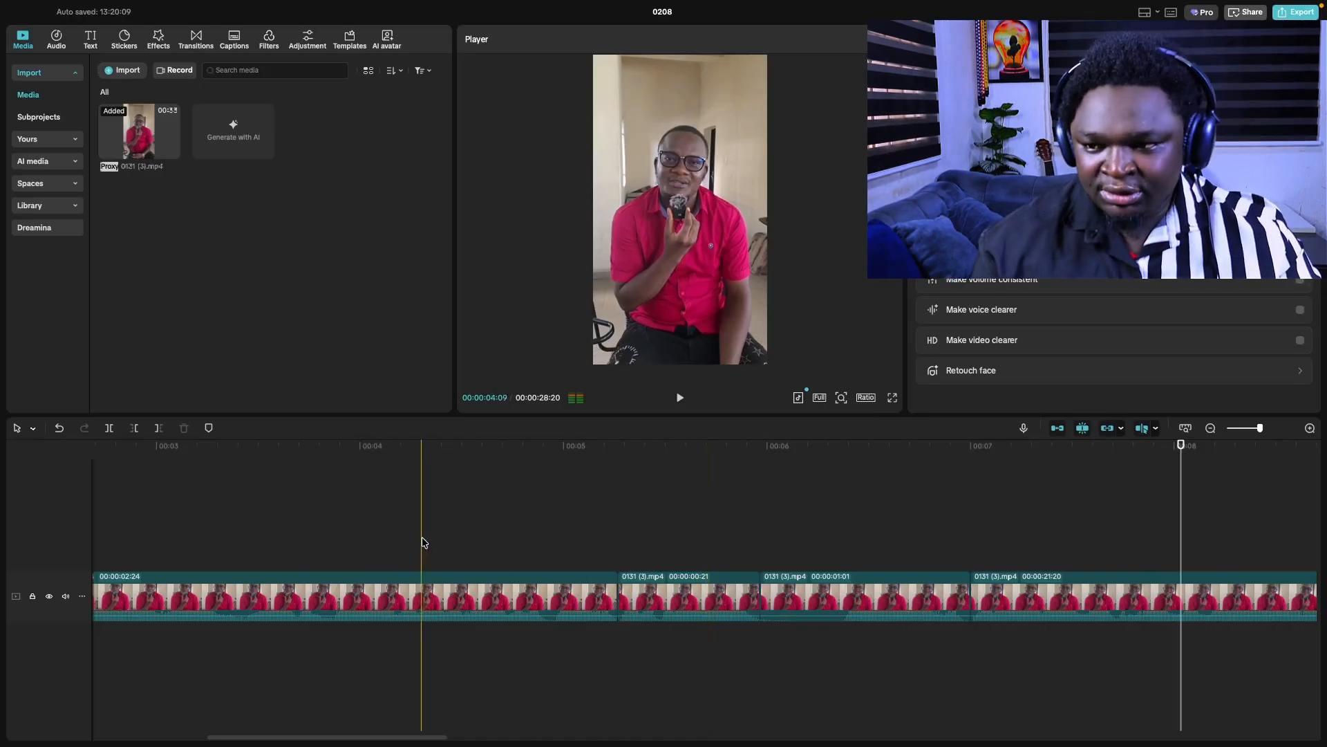
# - Play the video up to about 00:00:07:09, and delete the 00:00:01:01 section before the last clip
pyautogui.press('space')
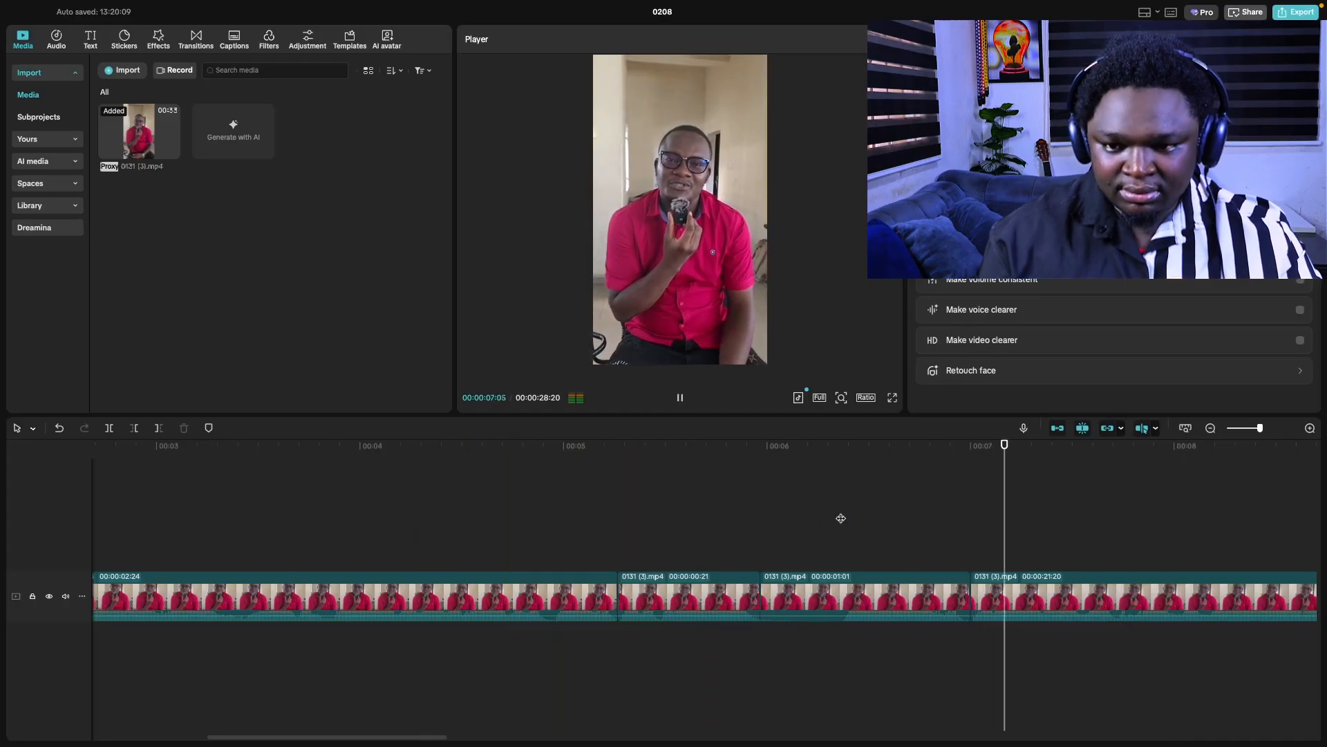
pyautogui.press('space')
pyautogui.click(874, 589)
pyautogui.press('Delete')
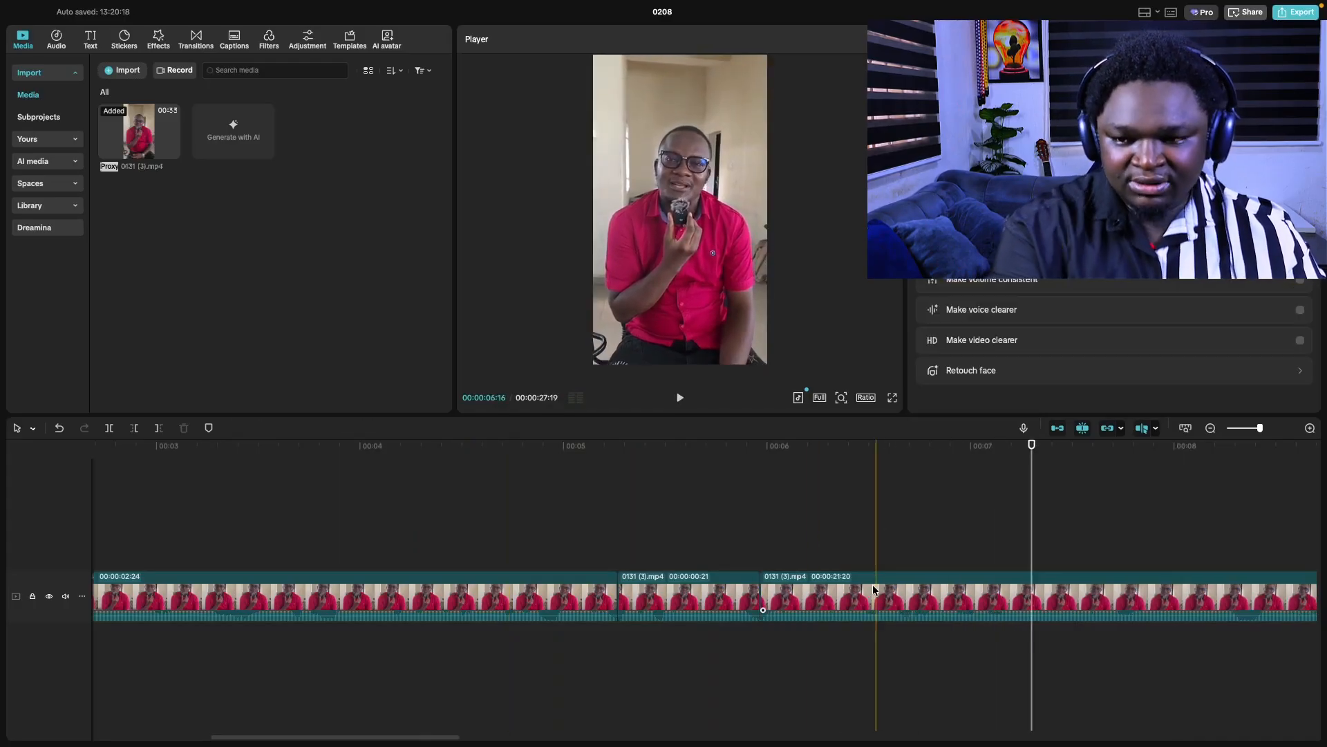
# - Play the video from about 00:00:04:08, and stop at about 00:00:06:18 to check the cuts near 00:00:05 and 00:00:06
pyautogui.click(416, 507)
pyautogui.press('space')
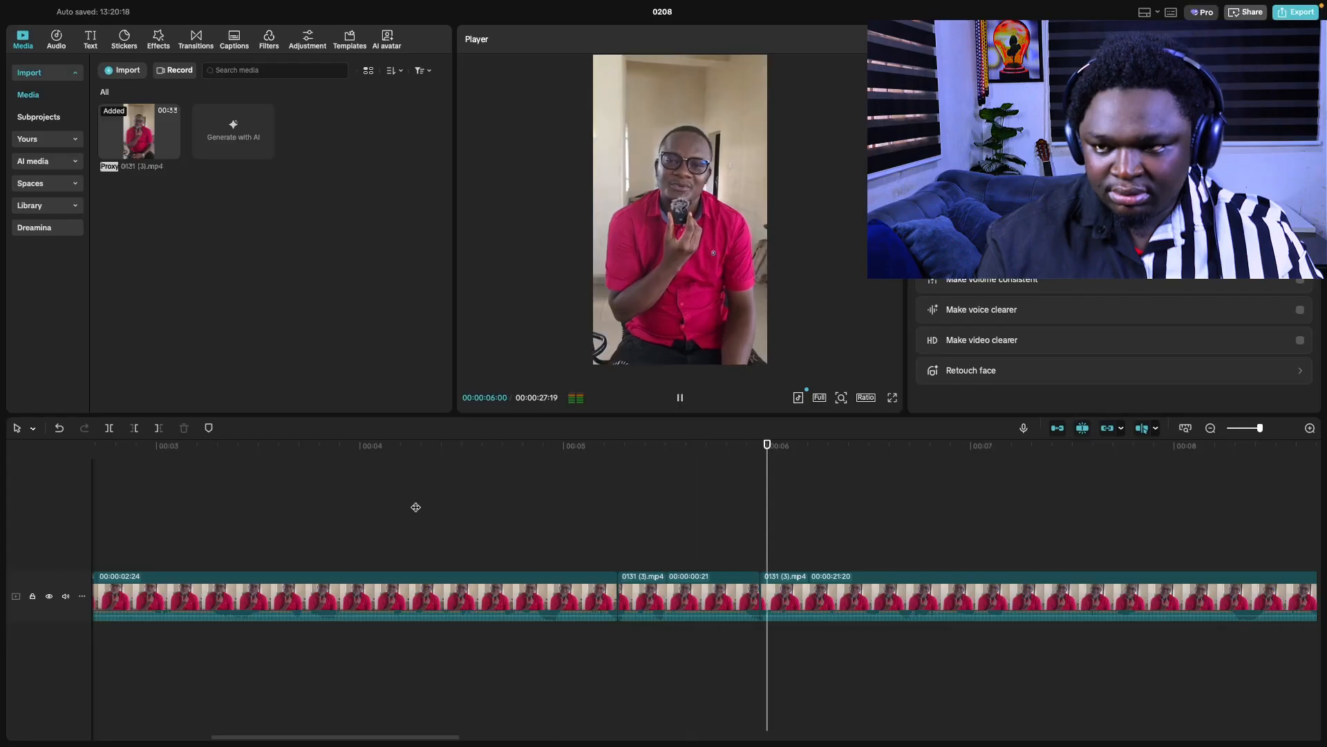
pyautogui.press('space')
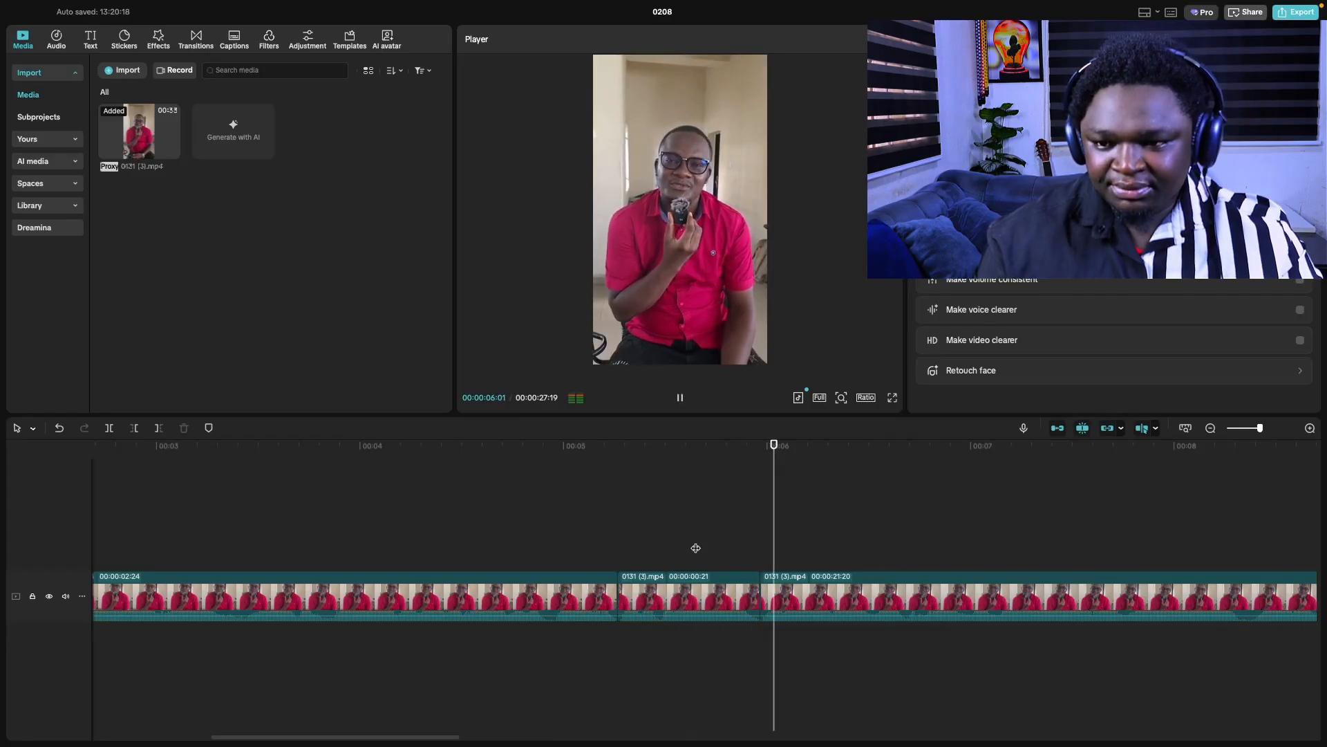
pyautogui.press('space')
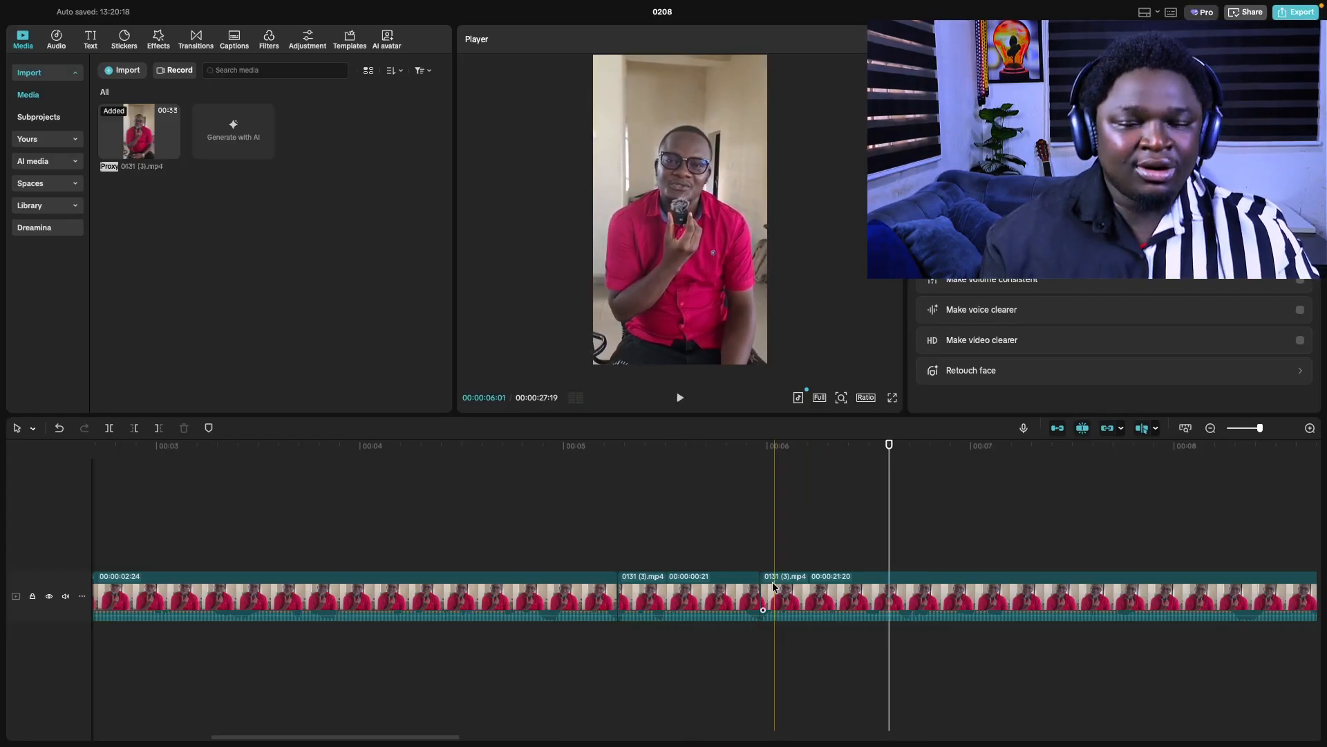
# - Try trimming the start of the last clip by dragging its edge to about 00:00:06:19, and undo the trim
pyautogui.click(821, 601)
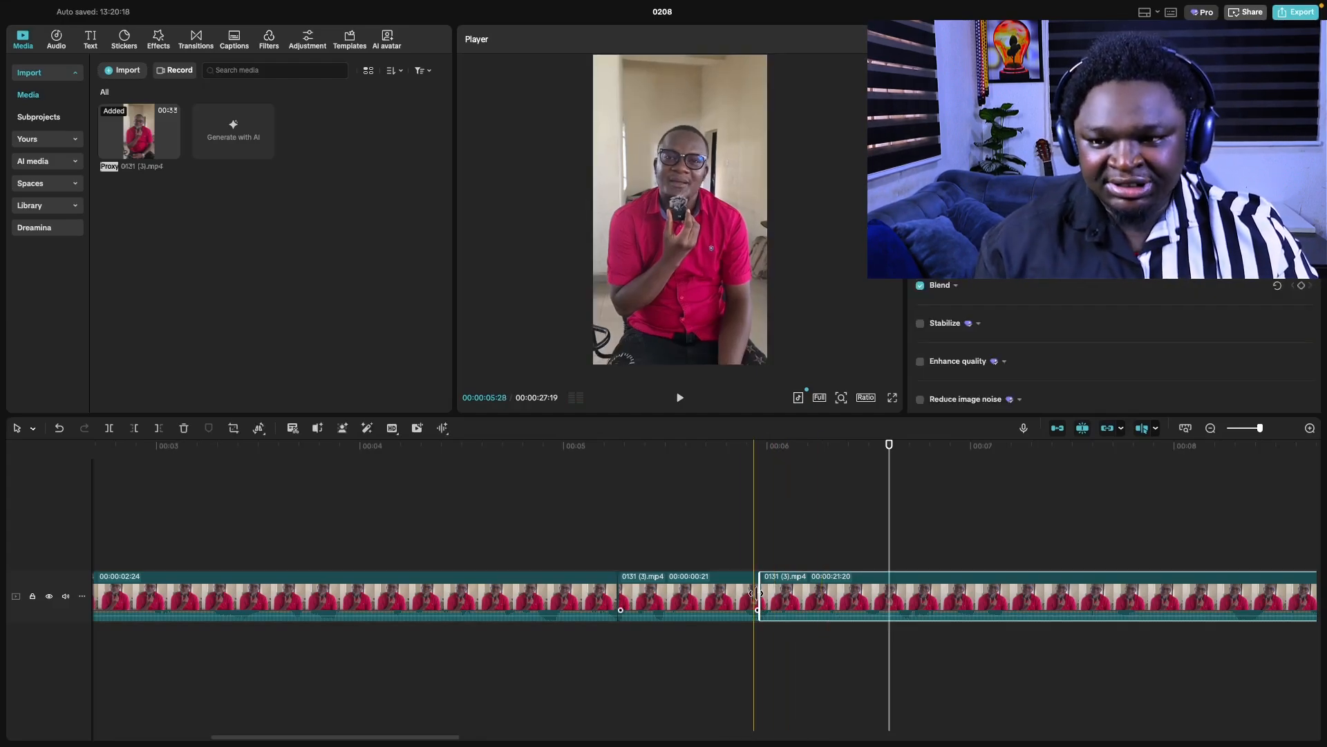
pyautogui.moveTo(761, 600); pyautogui.dragTo(894, 600)
pyautogui.hotkey('ctrl', 'z')
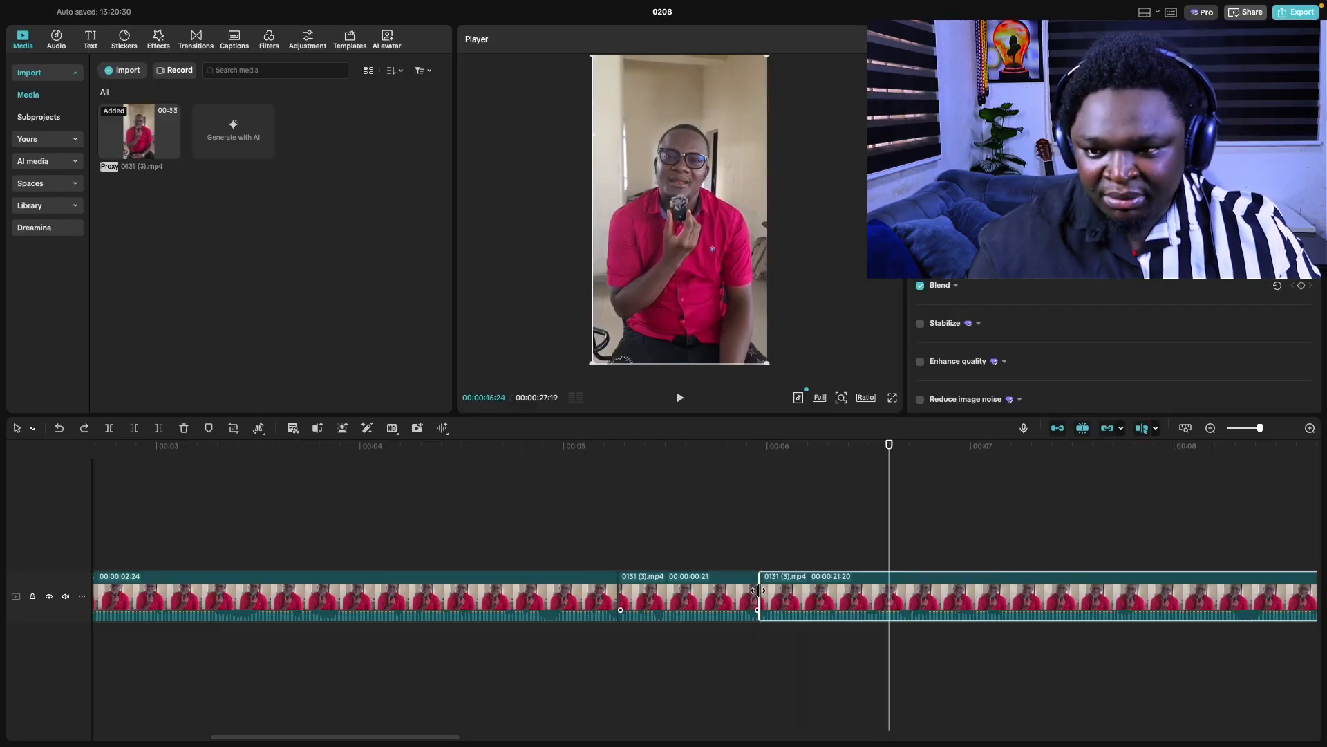
# - Extend the start of the last clip so that it lasts 00:00:21:24, and play across the cut near 00:00:06
pyautogui.moveTo(759, 590)
pyautogui.mouseDown()
pyautogui.moveTo(760, 608)
pyautogui.moveTo(739, 606)
pyautogui.mouseUp()
pyautogui.click(713, 556)
pyautogui.press('space')
pyautogui.press('space')
pyautogui.click(728, 536)
pyautogui.press('space')
pyautogui.click(625, 488)
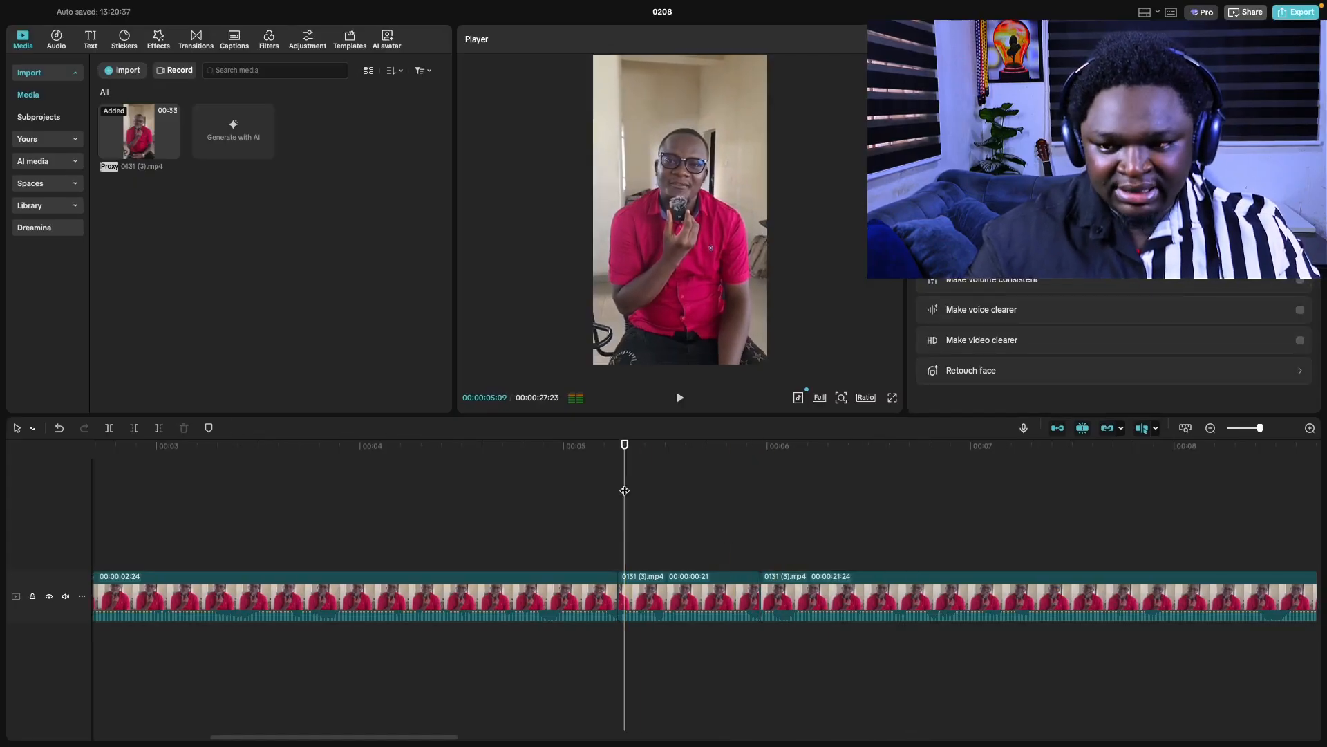
pyautogui.click(625, 489)
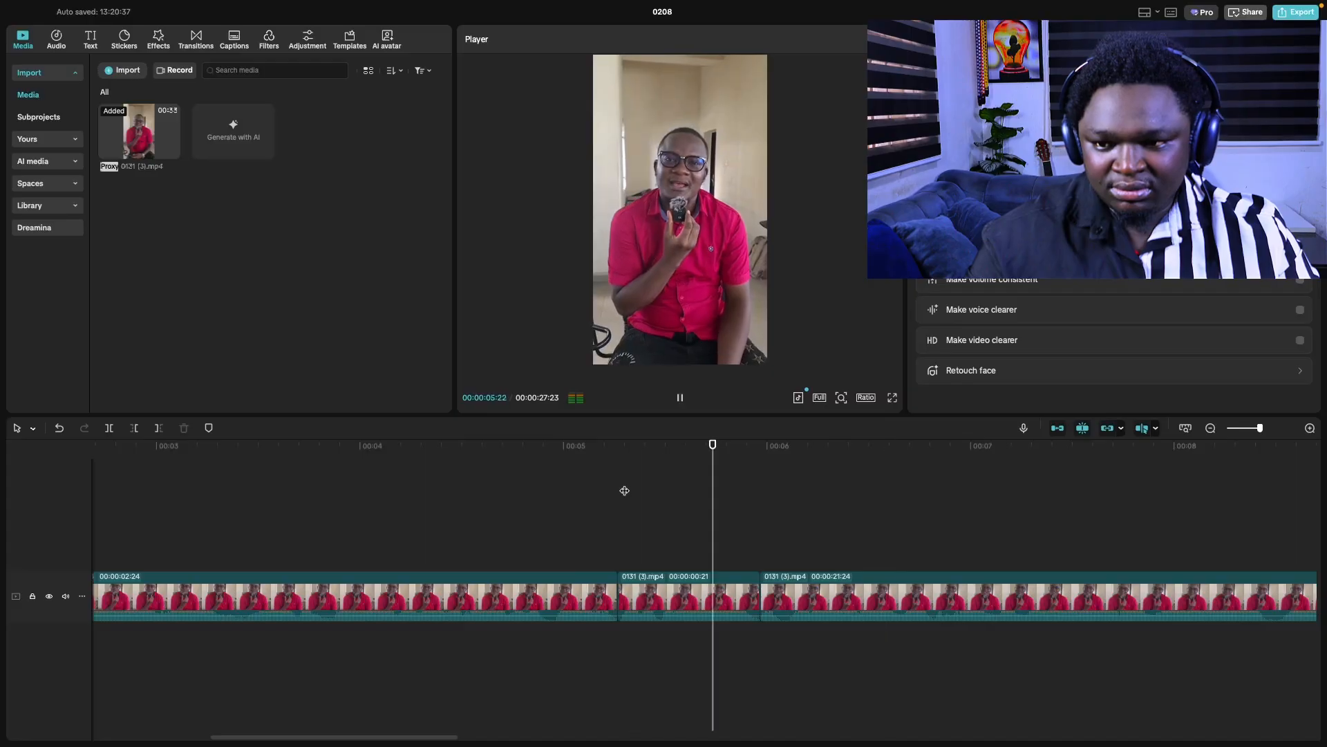
pyautogui.click(598, 520)
# - Trim the end of the short clip before the last one back to about 00:00:05:23, and play from about 00:00:04:05
pyautogui.click(729, 603)
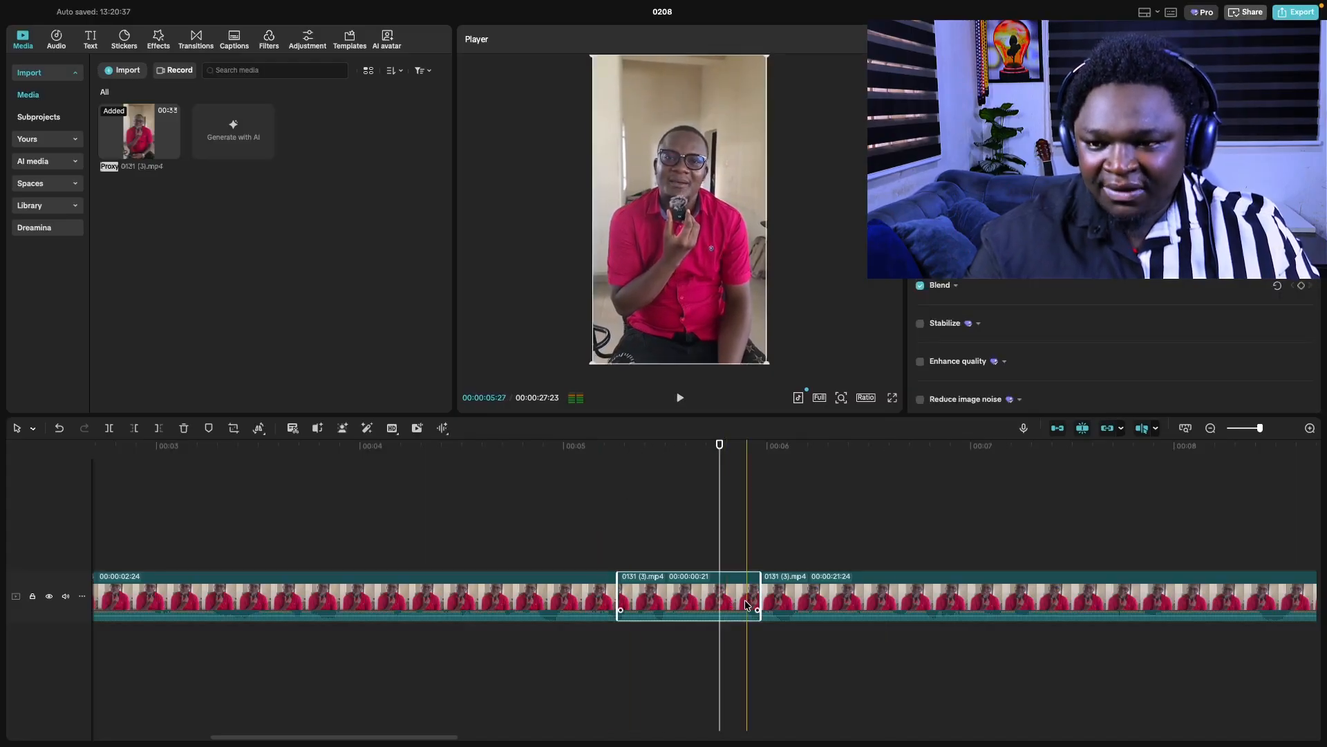
pyautogui.moveTo(758, 599); pyautogui.dragTo(720, 599)
pyautogui.click(392, 526)
pyautogui.press('space')
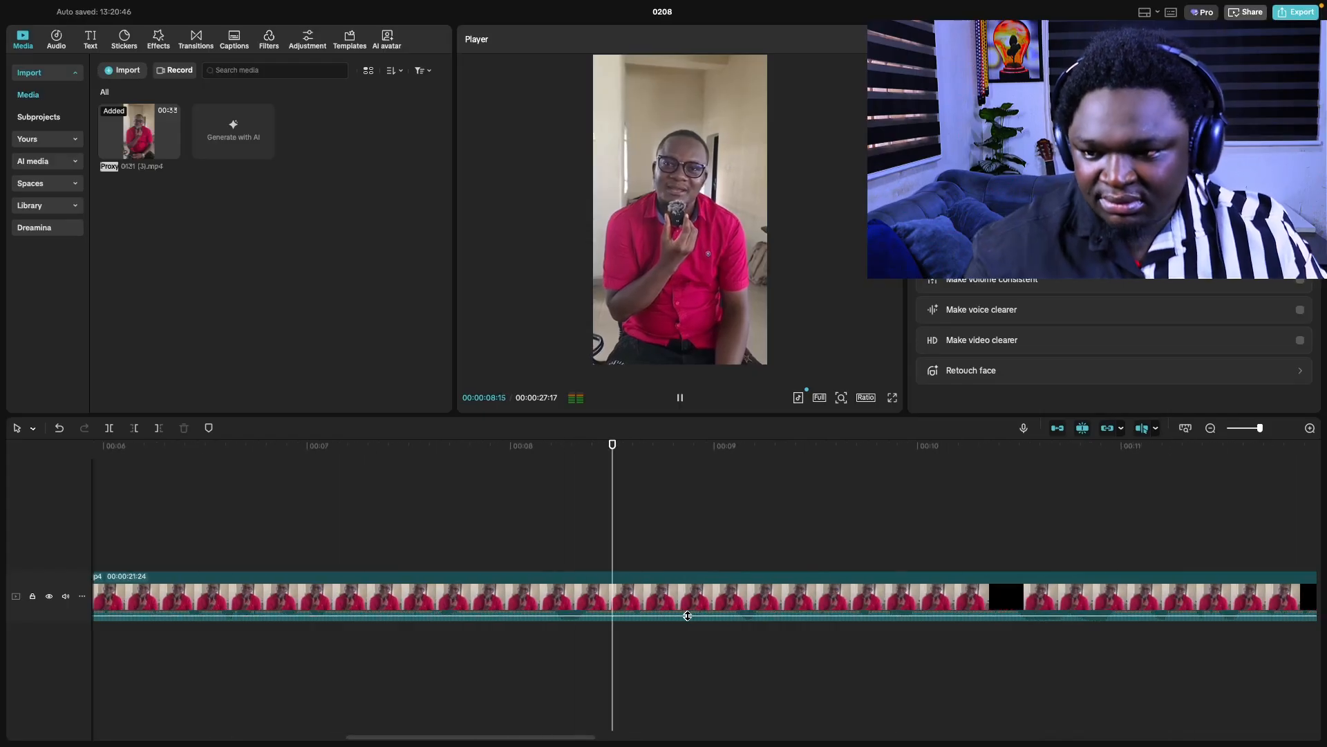
# - Play the passage from about 00:00:07:12 to just after 00:00:08 repeatedly to locate the next unwanted part
pyautogui.click(390, 486)
pyautogui.press('space')
pyautogui.press('space')
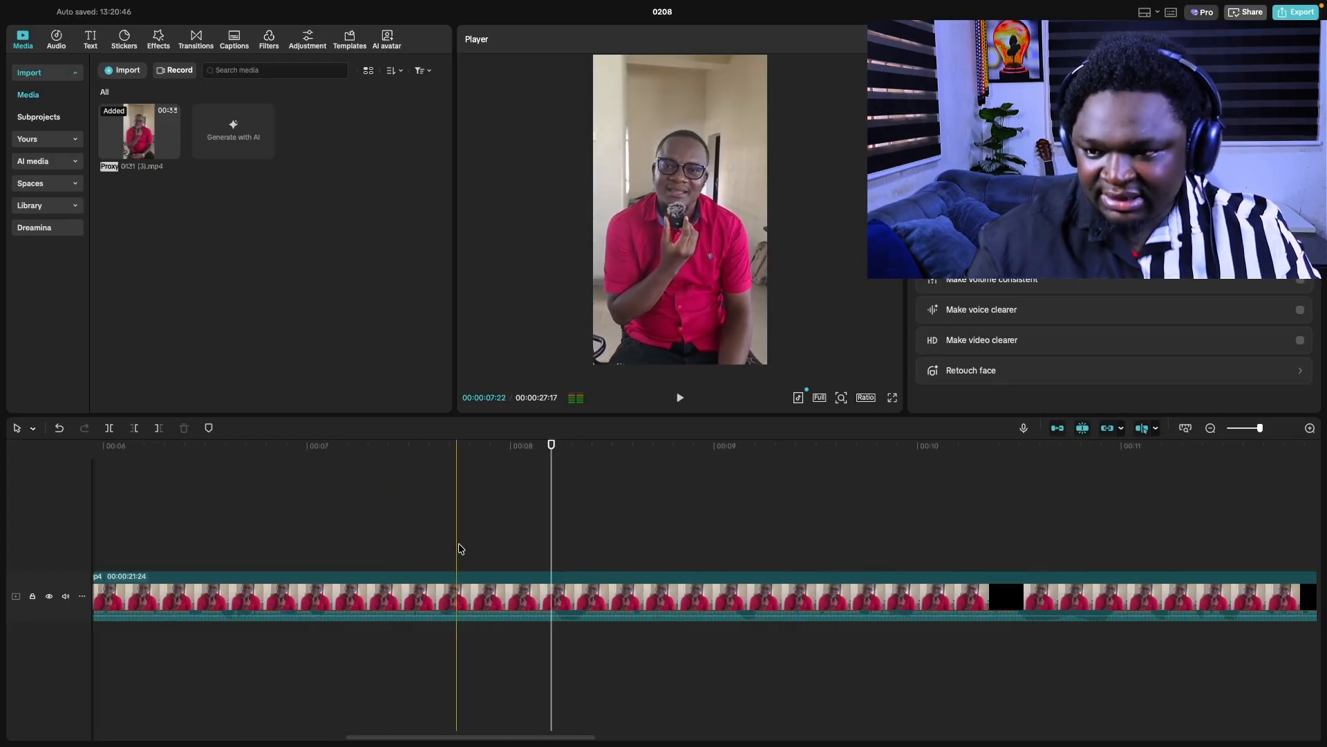
pyautogui.scroll(2, 611, 600)
pyautogui.click(325, 533)
pyautogui.press('space')
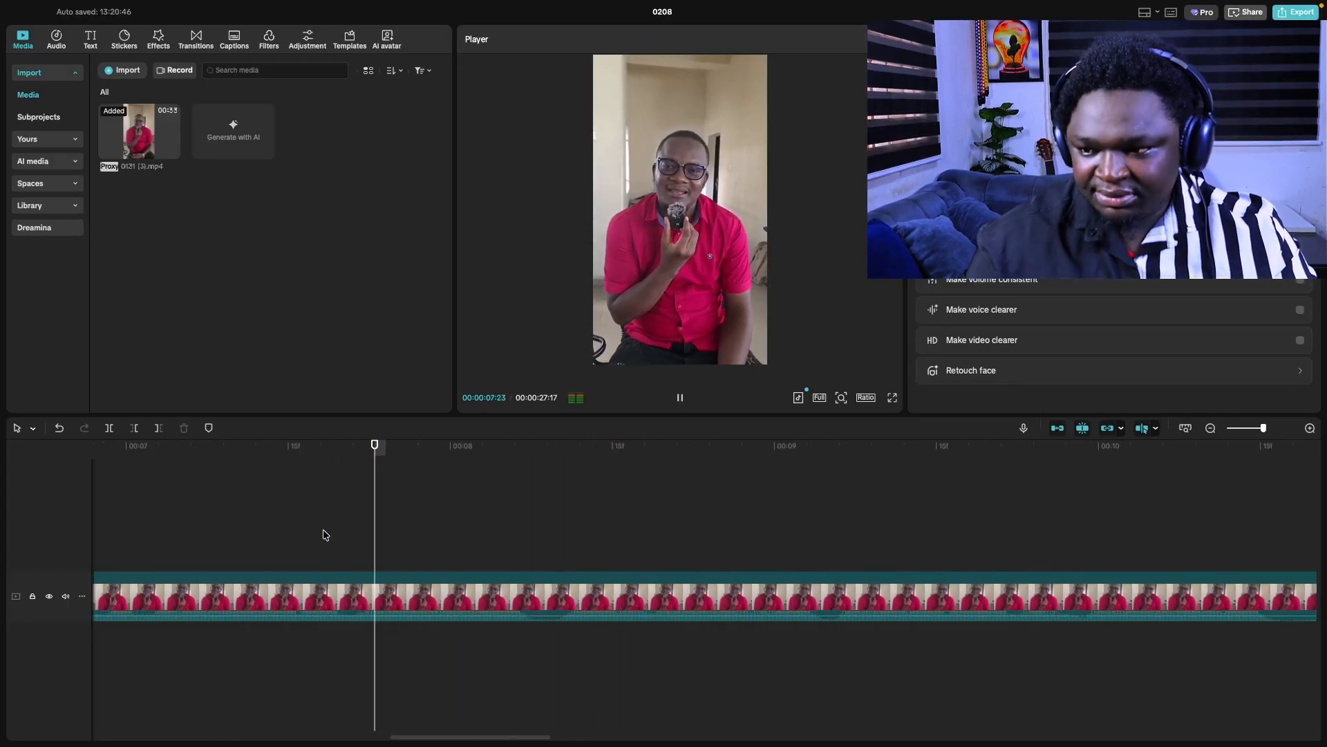
pyautogui.press('space')
pyautogui.click(336, 529)
pyautogui.press('space')
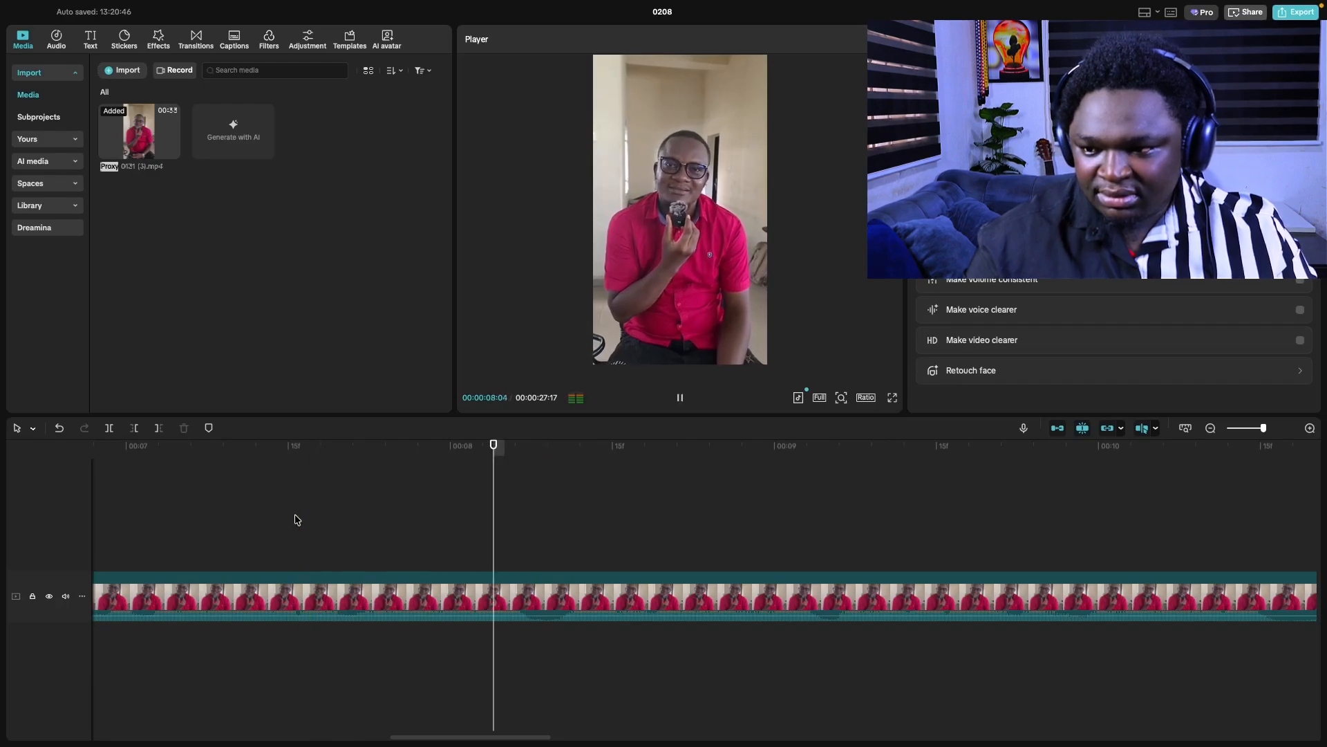
pyautogui.press('space')
# - Split the last clip at about 00:00:08:06 and 00:00:08:10 to isolate the short part in between
pyautogui.click(512, 599)
pyautogui.hotkey('ctrl', 'b')
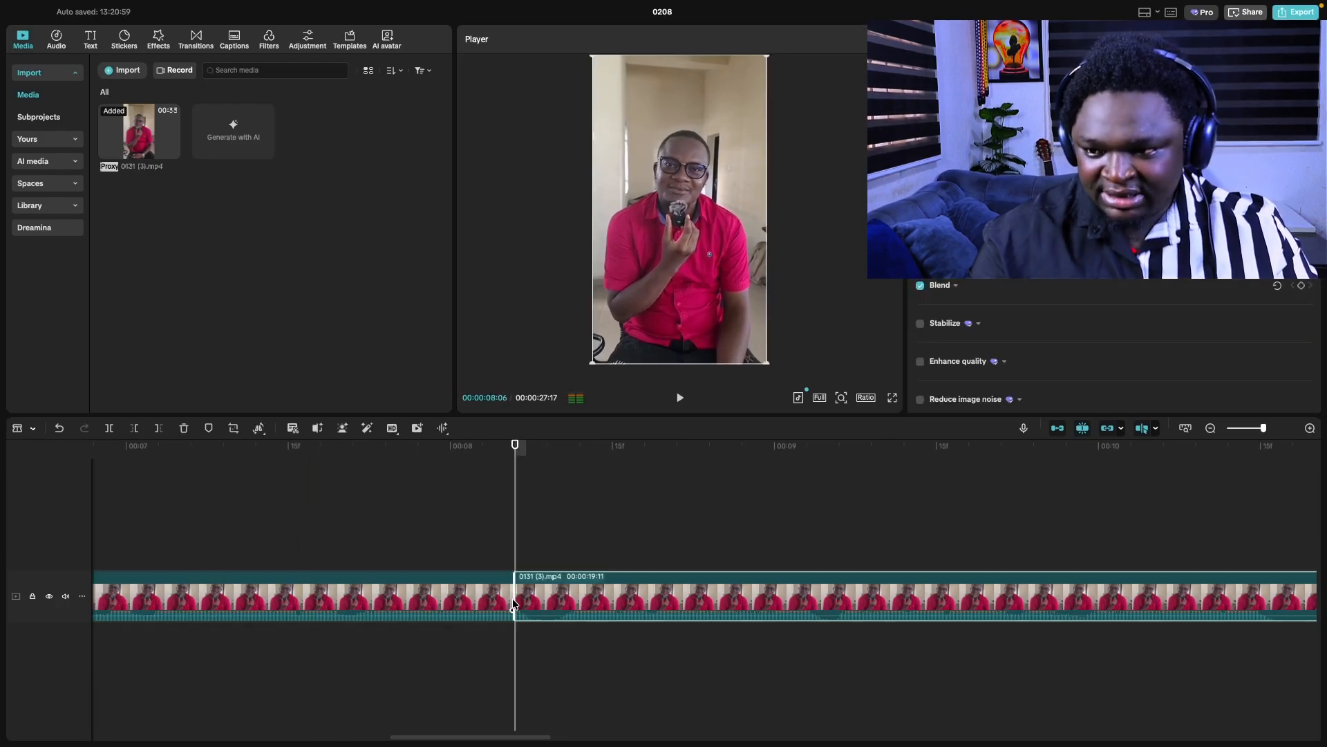
pyautogui.click(568, 593)
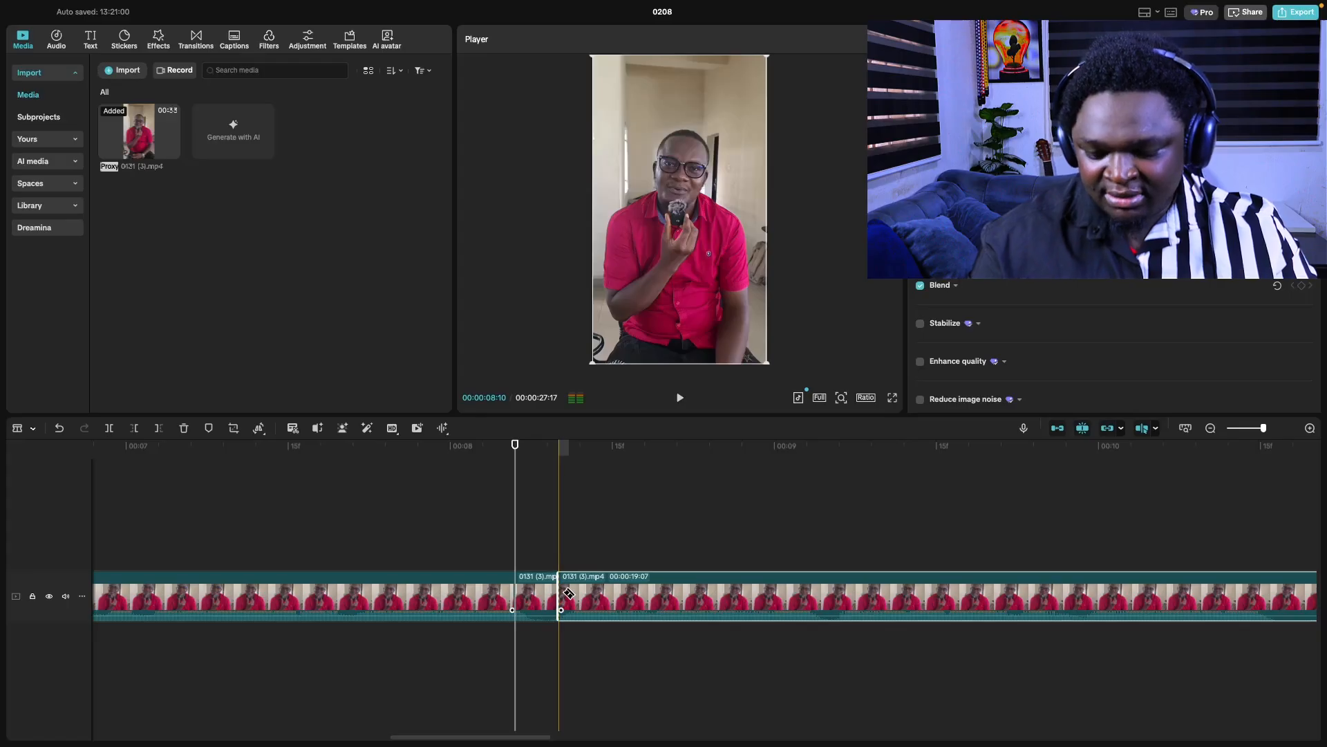
# - Delete the isolated short segment starting at about 00:00:08:06 and play across the cut from about 00:00:07:15
pyautogui.click(537, 596)
pyautogui.press('Delete')
pyautogui.click(297, 539)
pyautogui.press('space')
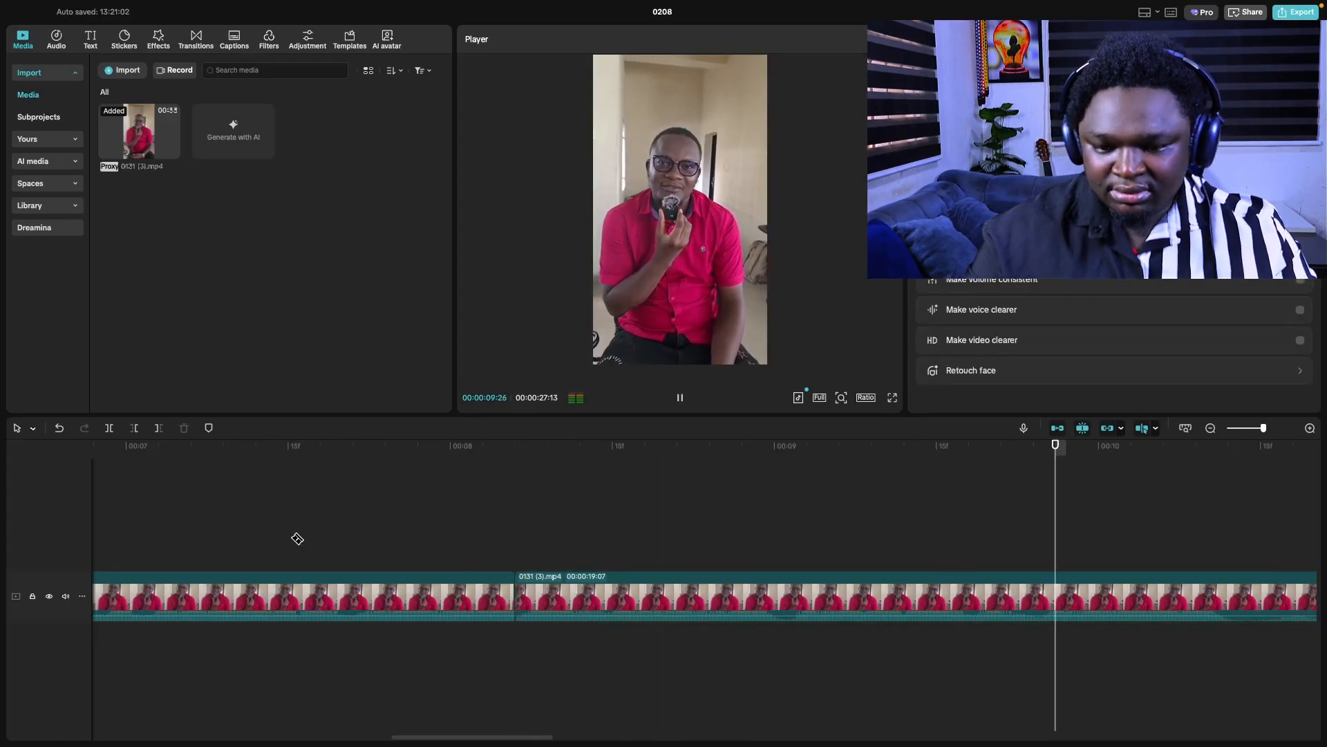
pyautogui.click(411, 526)
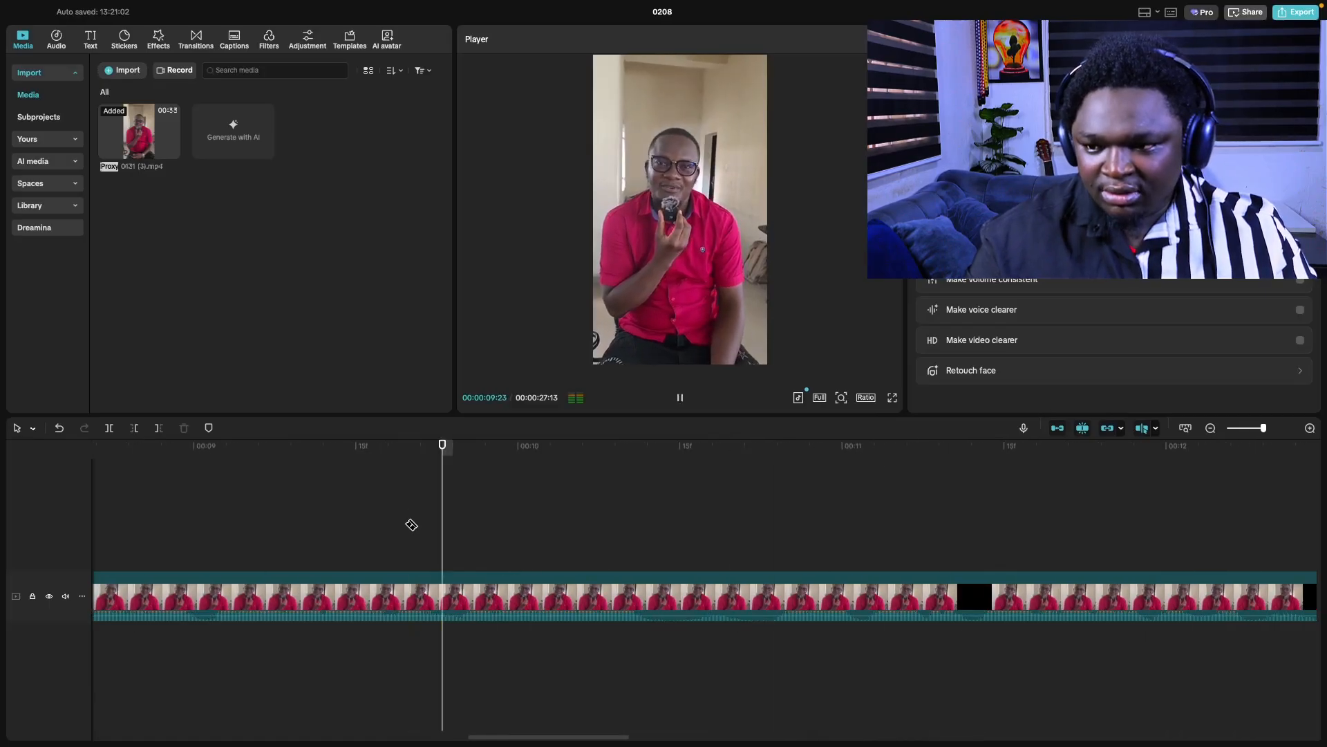
# - Split the last clip at about 00:00:10:10 and 00:00:10:24, and delete the part in between
pyautogui.press('space')
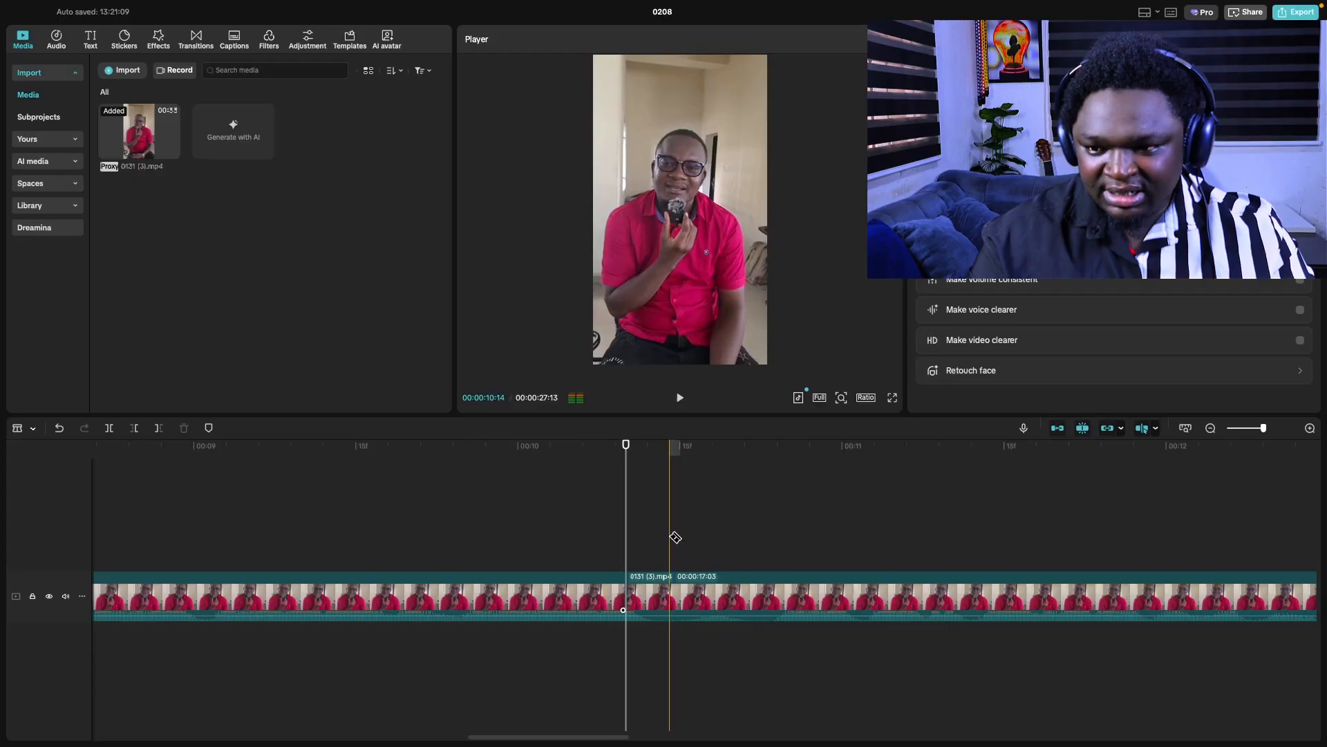
pyautogui.press('space')
pyautogui.press('space')
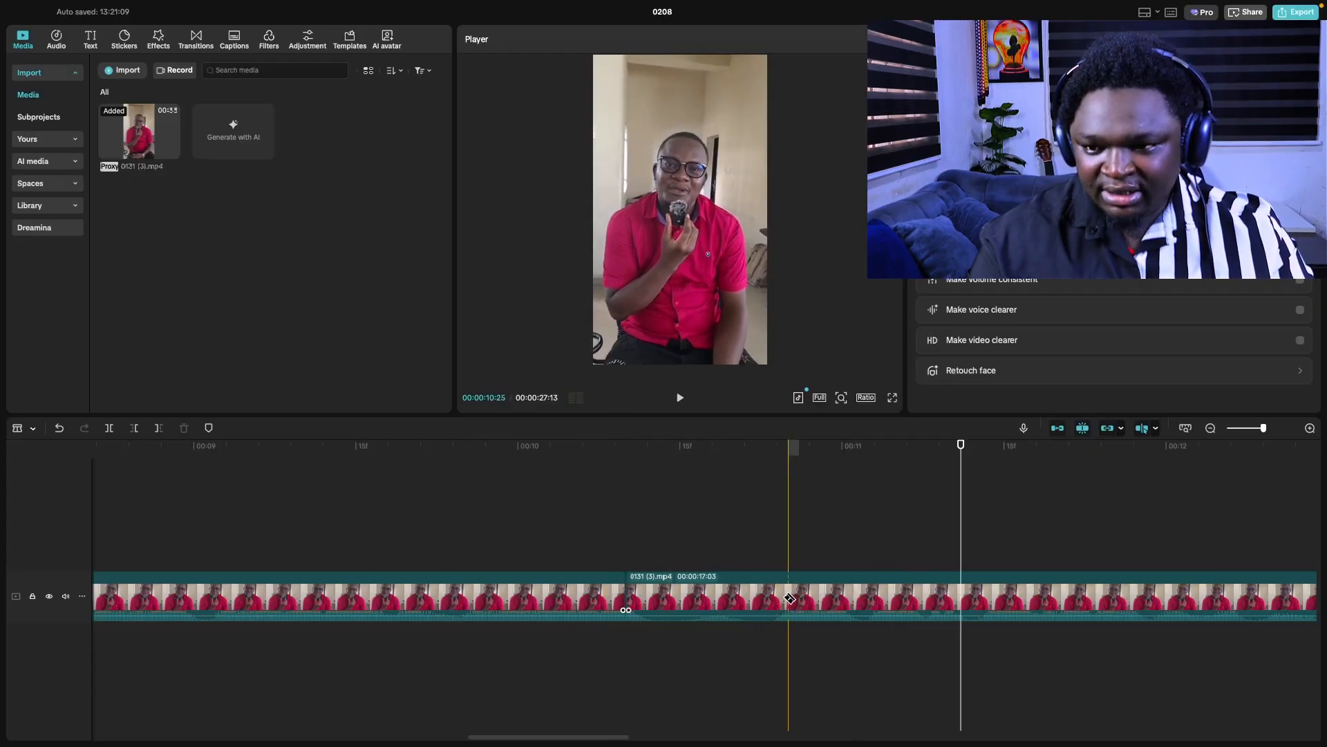
pyautogui.press('a')
pyautogui.click(761, 596)
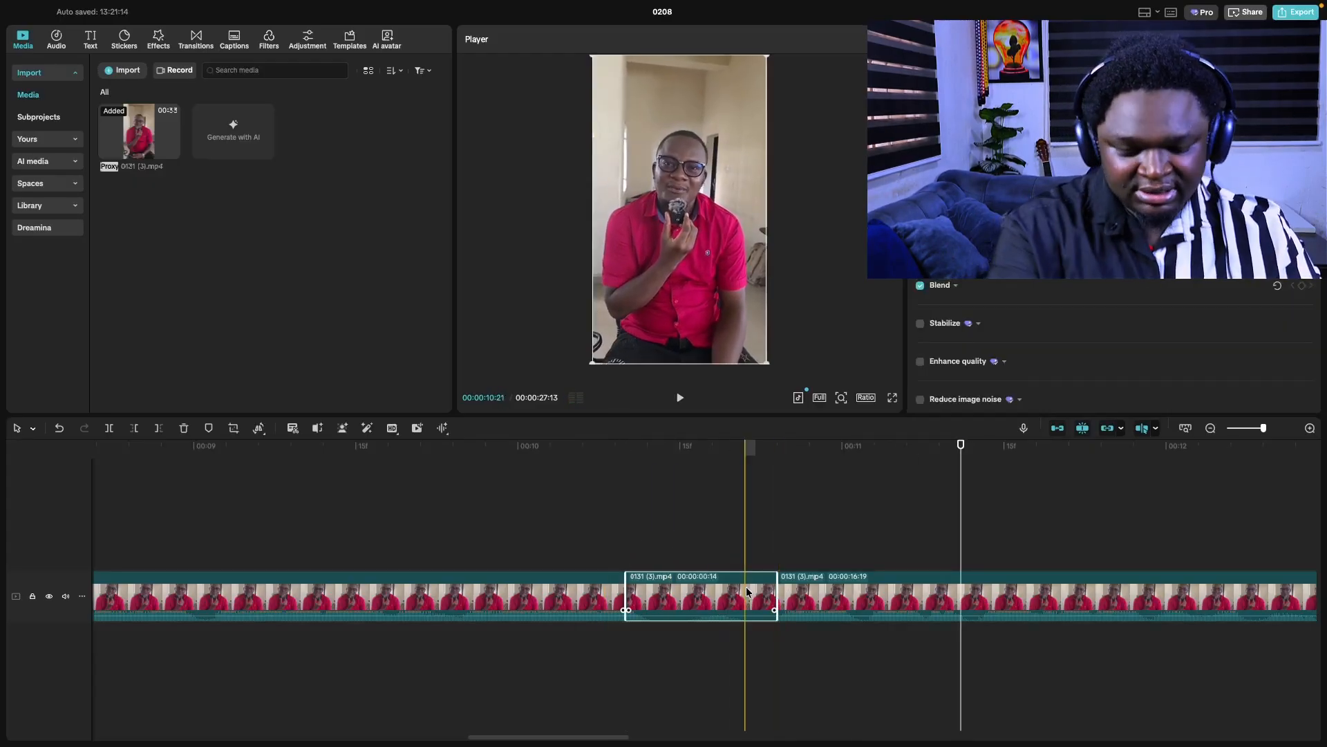
pyautogui.press('Delete')
# - Play across the cut near 00:00:10:10 and on past 00:00:13 to locate the start of the next unwanted part
pyautogui.scroll(-3, 753, 596)
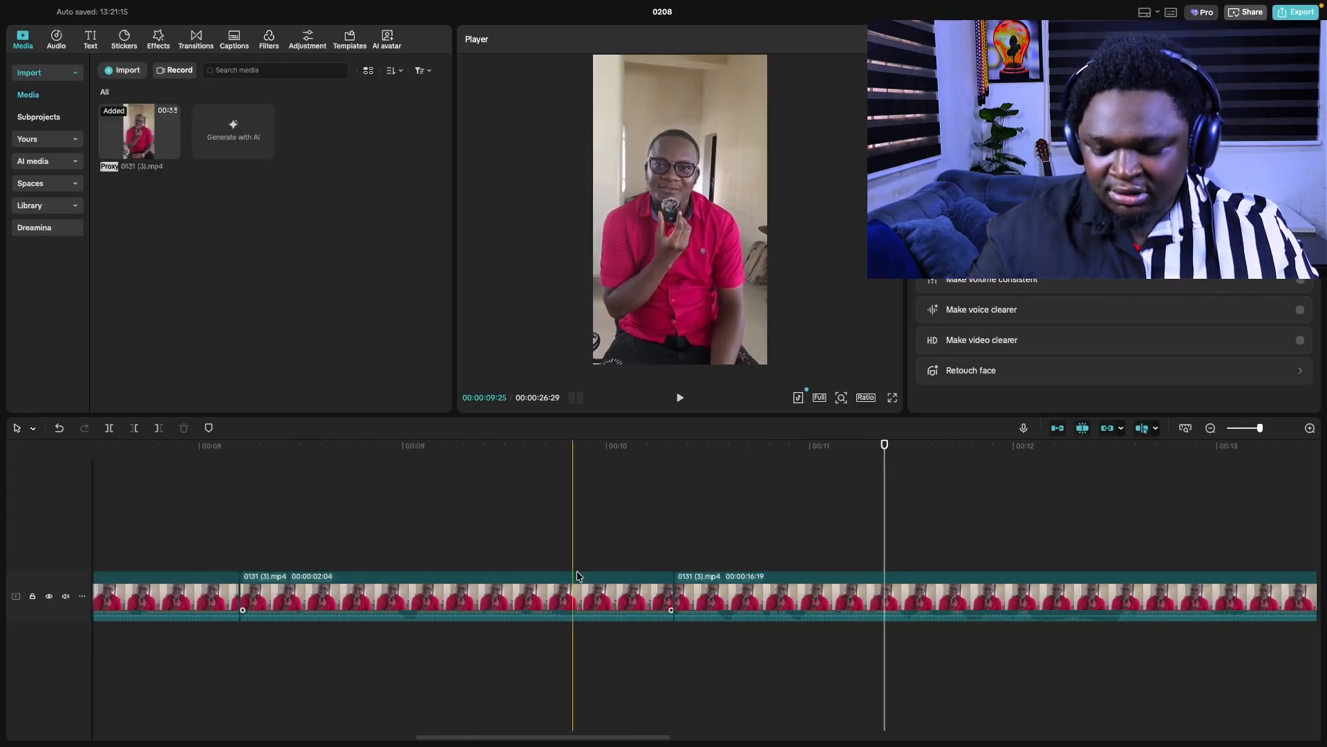
pyautogui.scroll(3, 630, 574)
pyautogui.scroll(-3, 630, 573)
pyautogui.press('space')
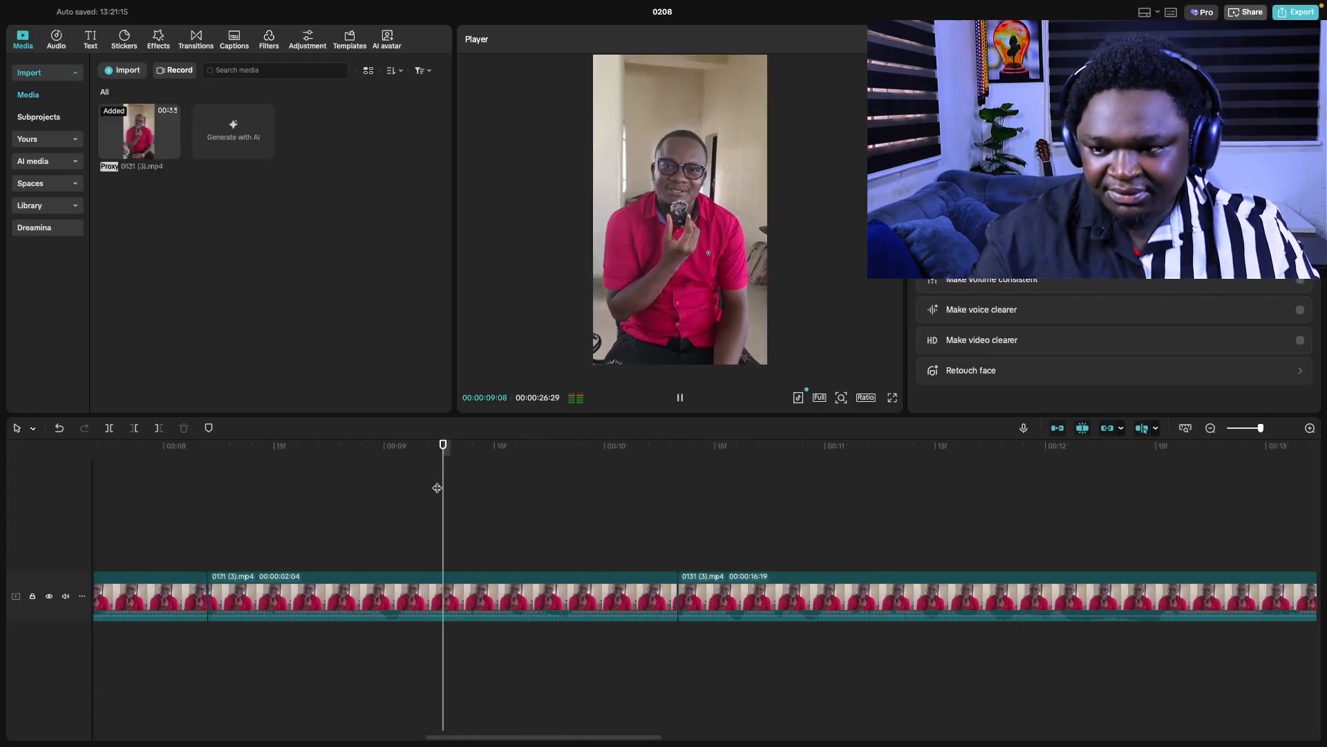
pyautogui.hscroll(6, 525, 541)
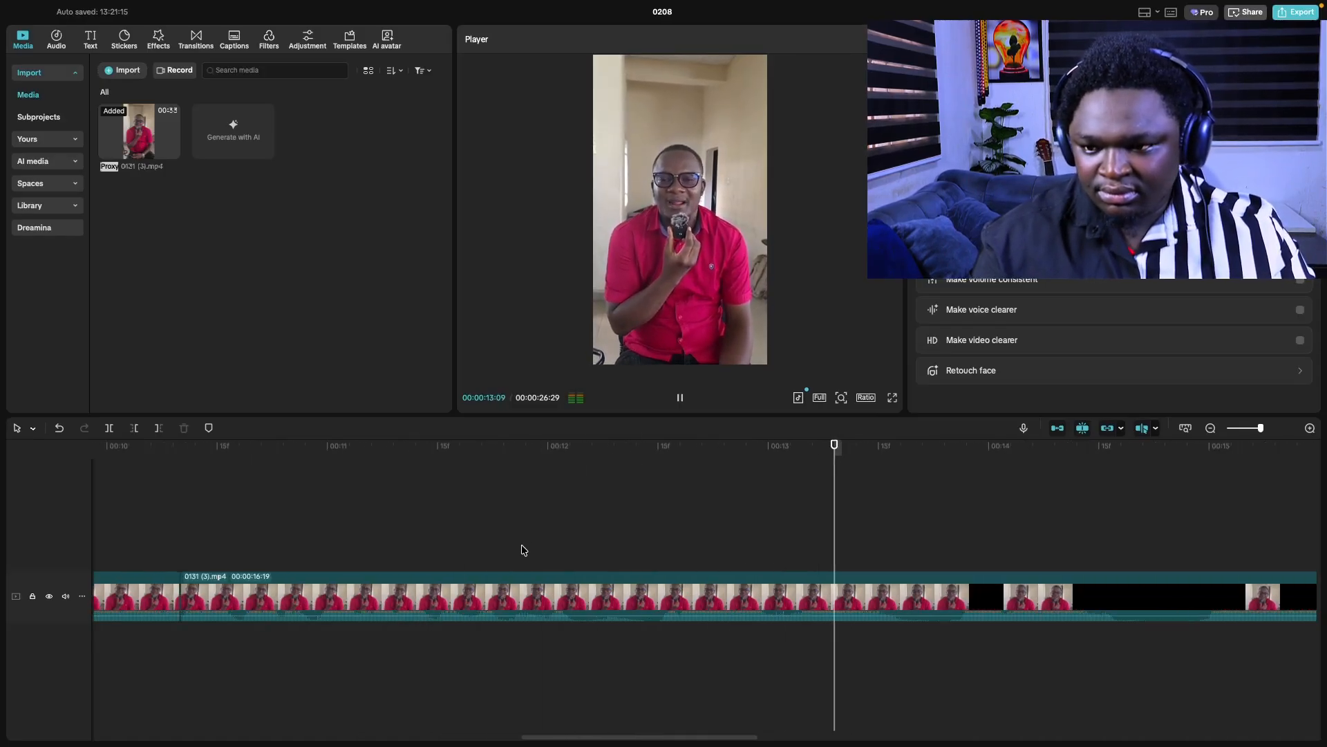
pyautogui.click(343, 529)
pyautogui.press('space')
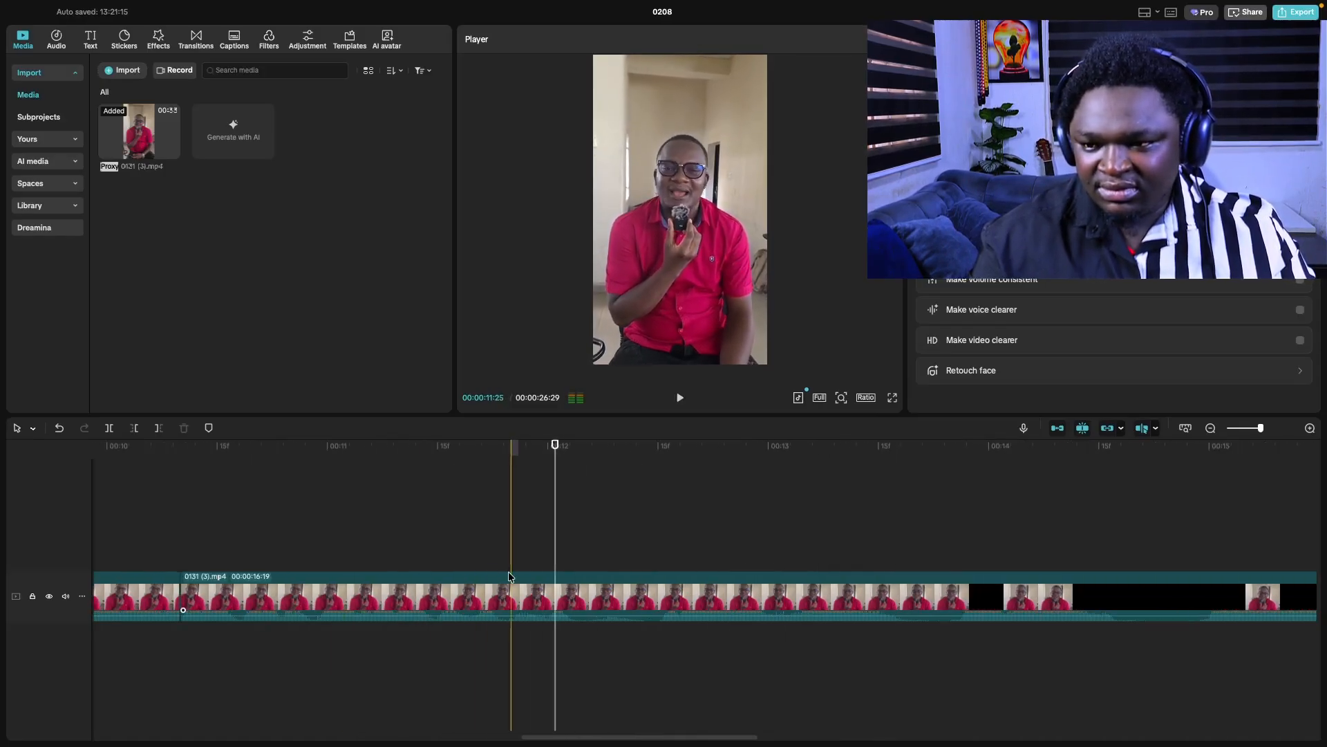
# - Split the last clip at about 00:00:12:01 and replay the passage after it to about 00:00:14:21
pyautogui.hotkey('ctrl', 'b')
pyautogui.press('space')
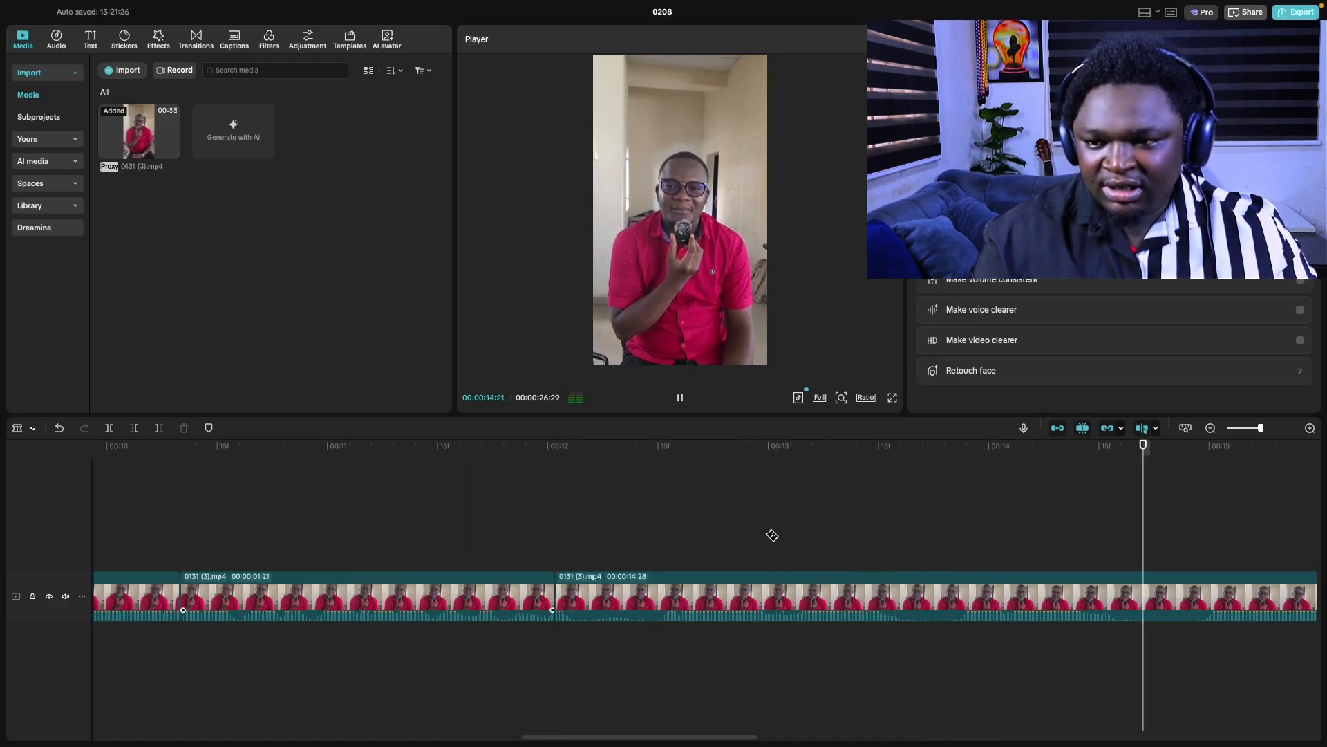
pyautogui.press('space')
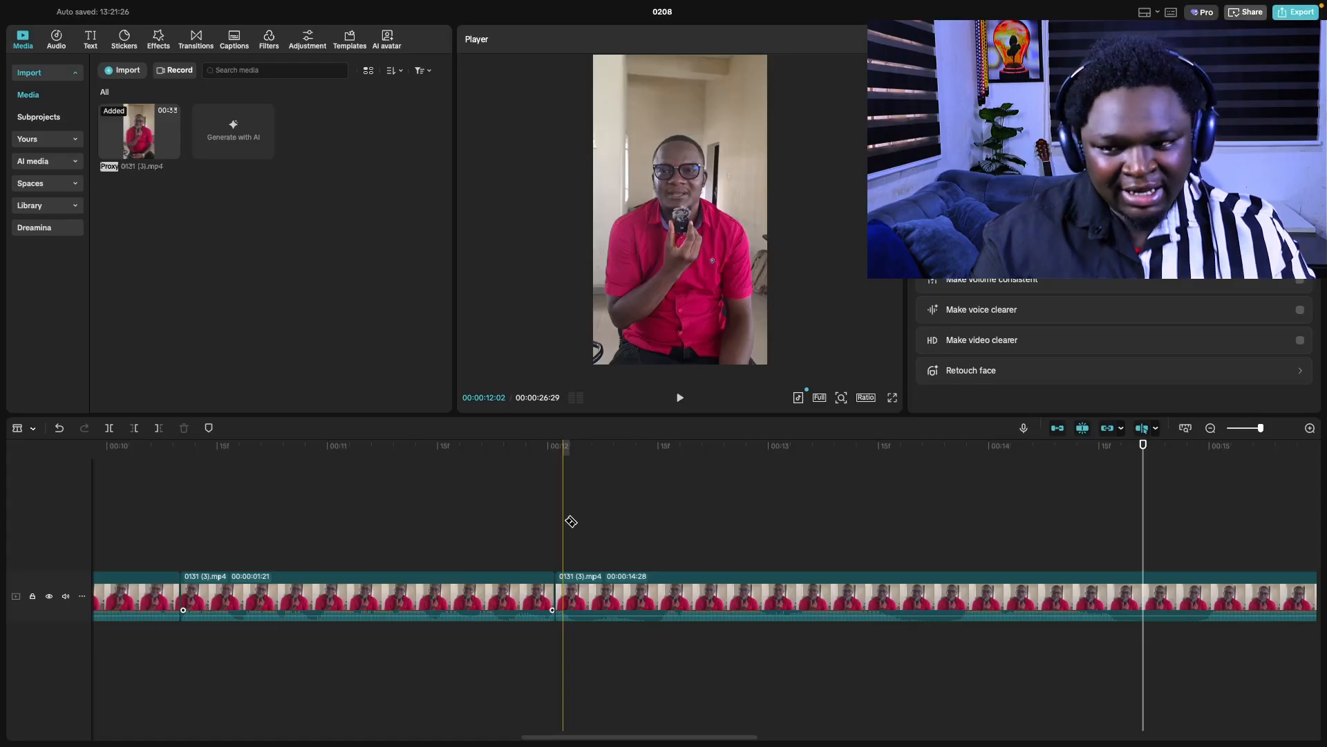
pyautogui.press('space')
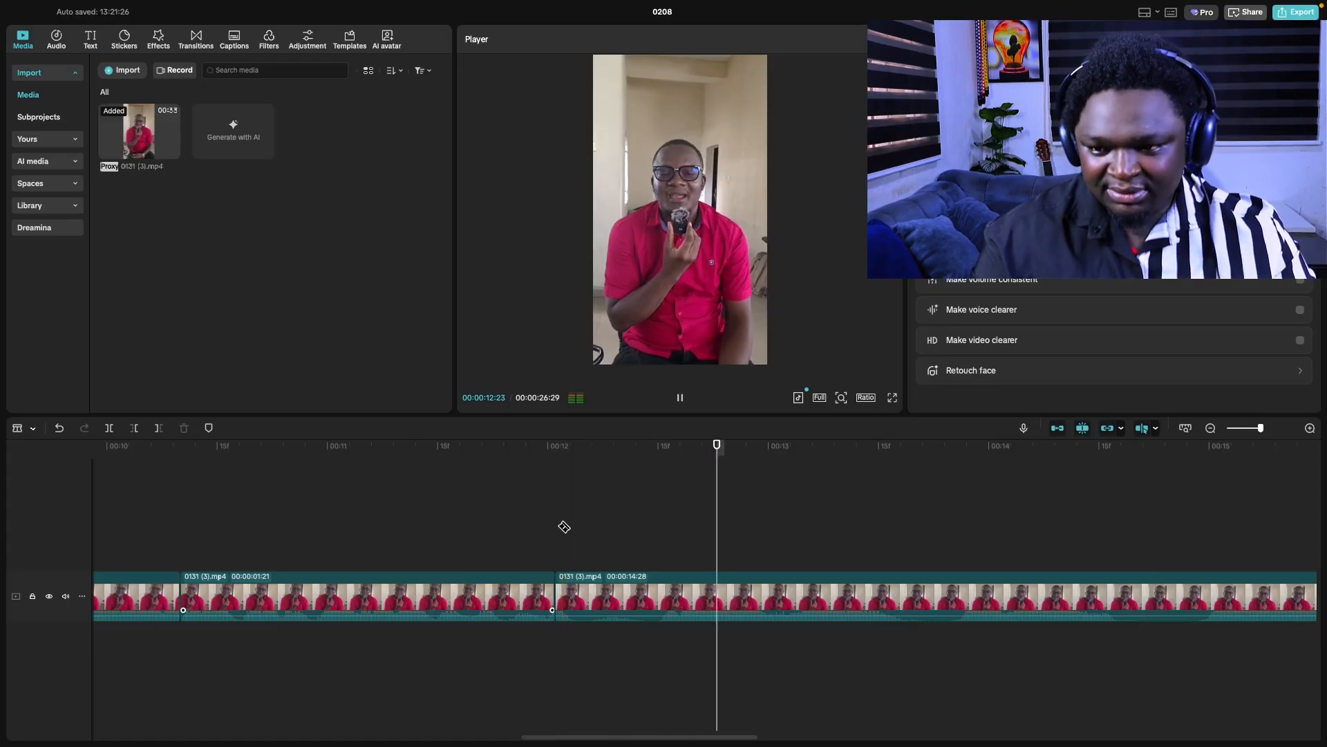
pyautogui.press('space')
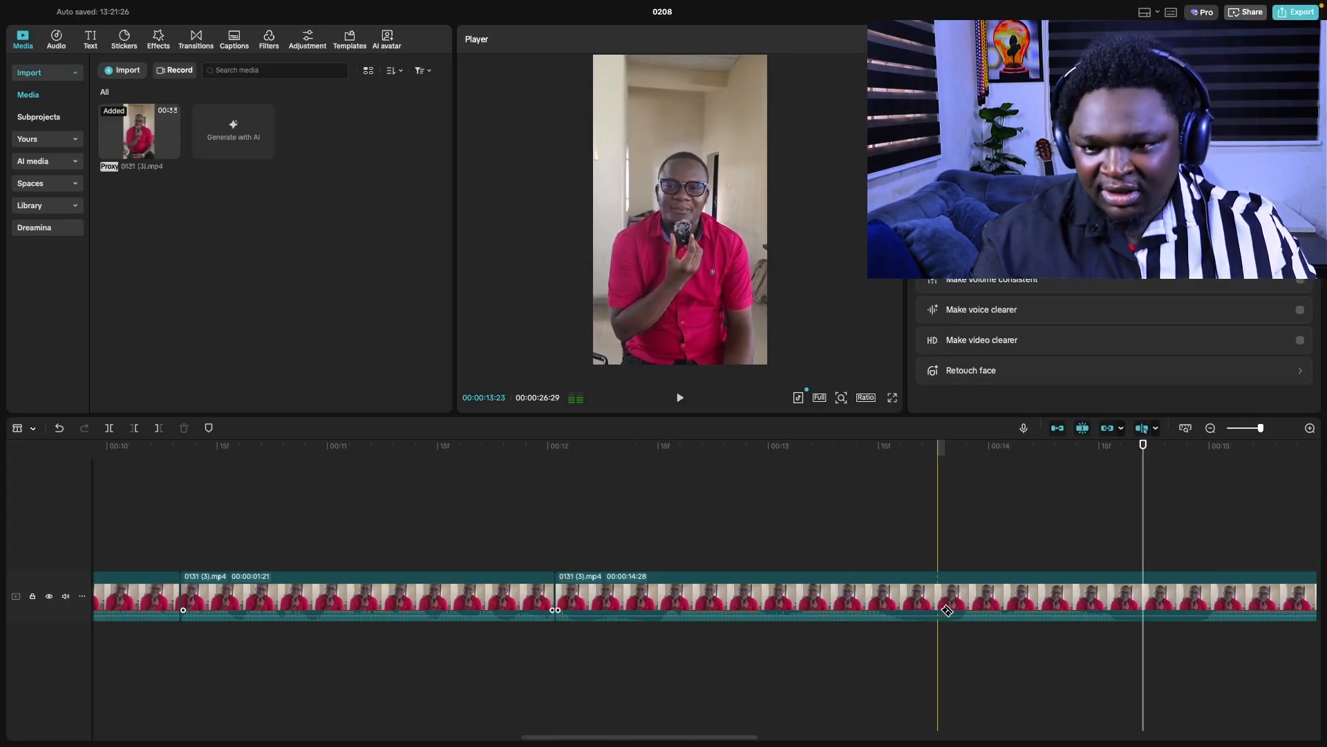
# - Split the last clip at about 00:00:13:26 and delete the segment between 00:00:12:01 and this split
pyautogui.click(964, 597)
pyautogui.press('a')
pyautogui.click(904, 600)
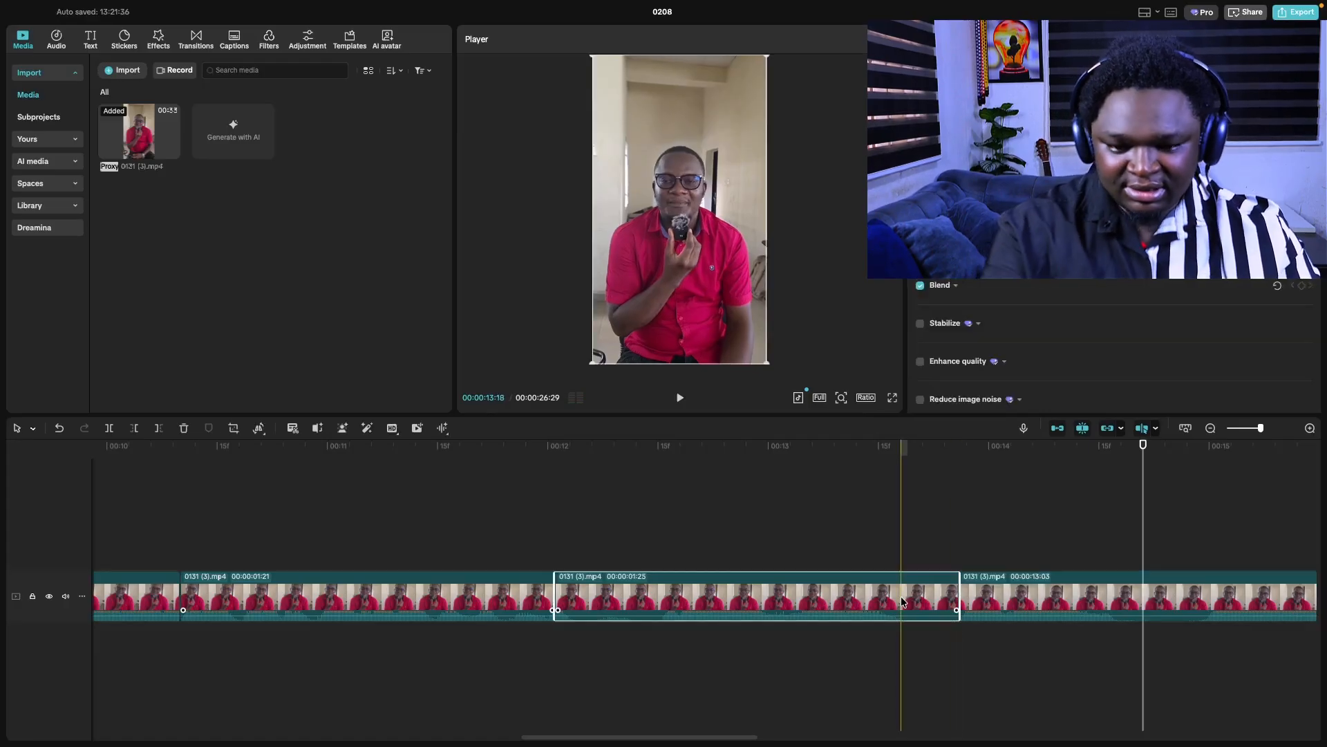
pyautogui.press('Delete')
# - Play across the new cut, then split out and delete the part of the last clip from about 00:00:12:22 to 00:00:13:05
pyautogui.press('space')
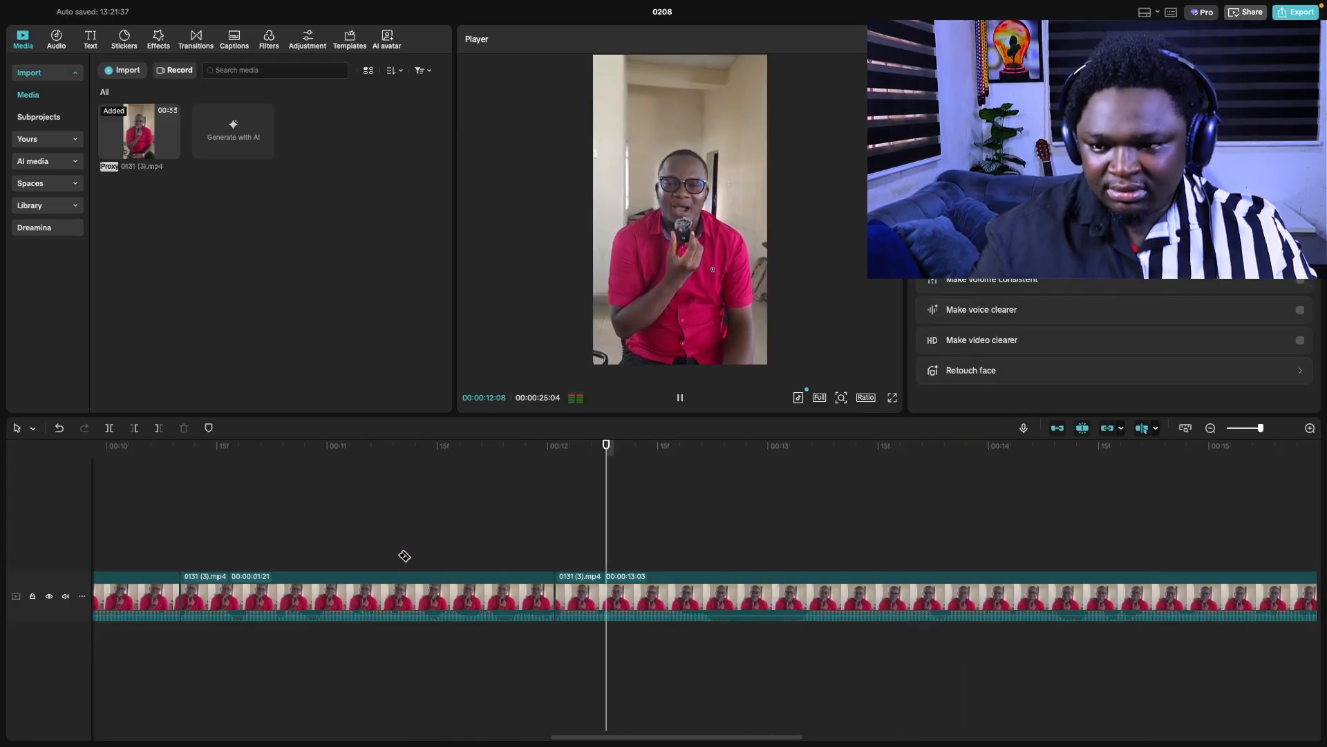
pyautogui.press('space')
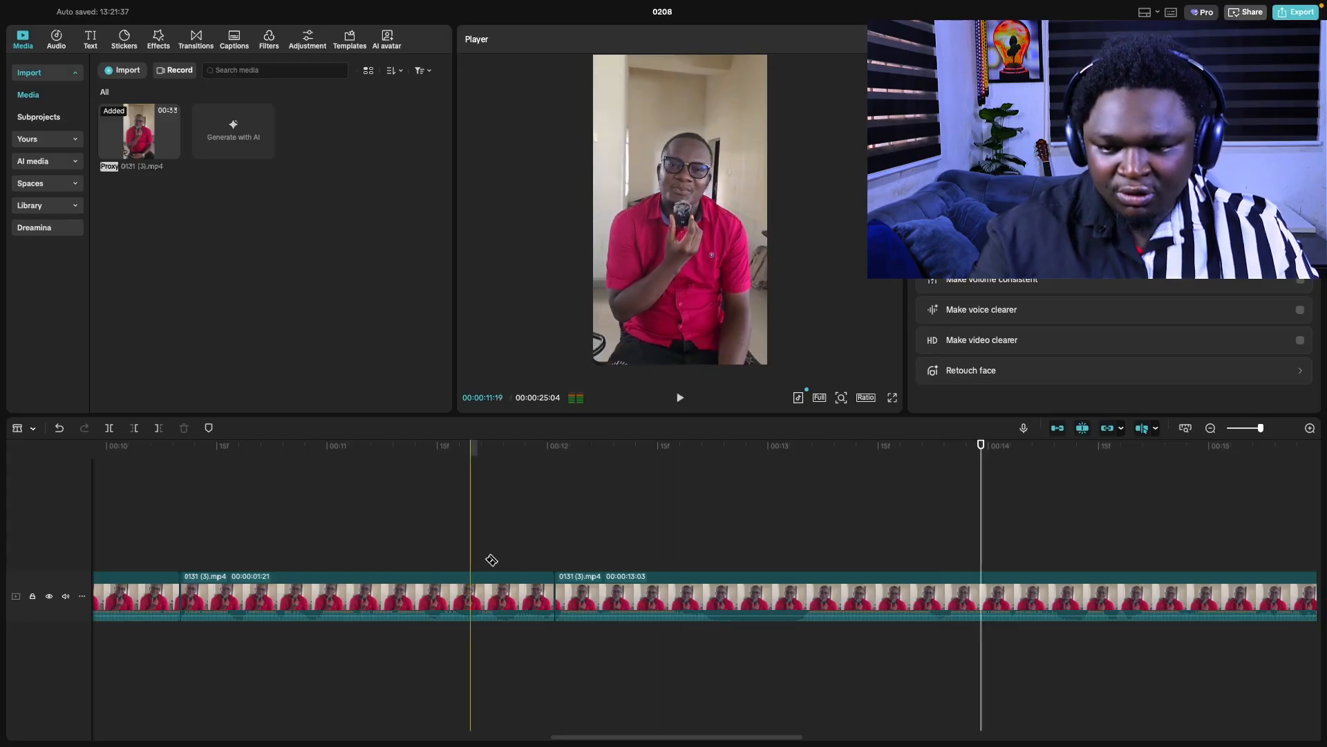
pyautogui.click(716, 597)
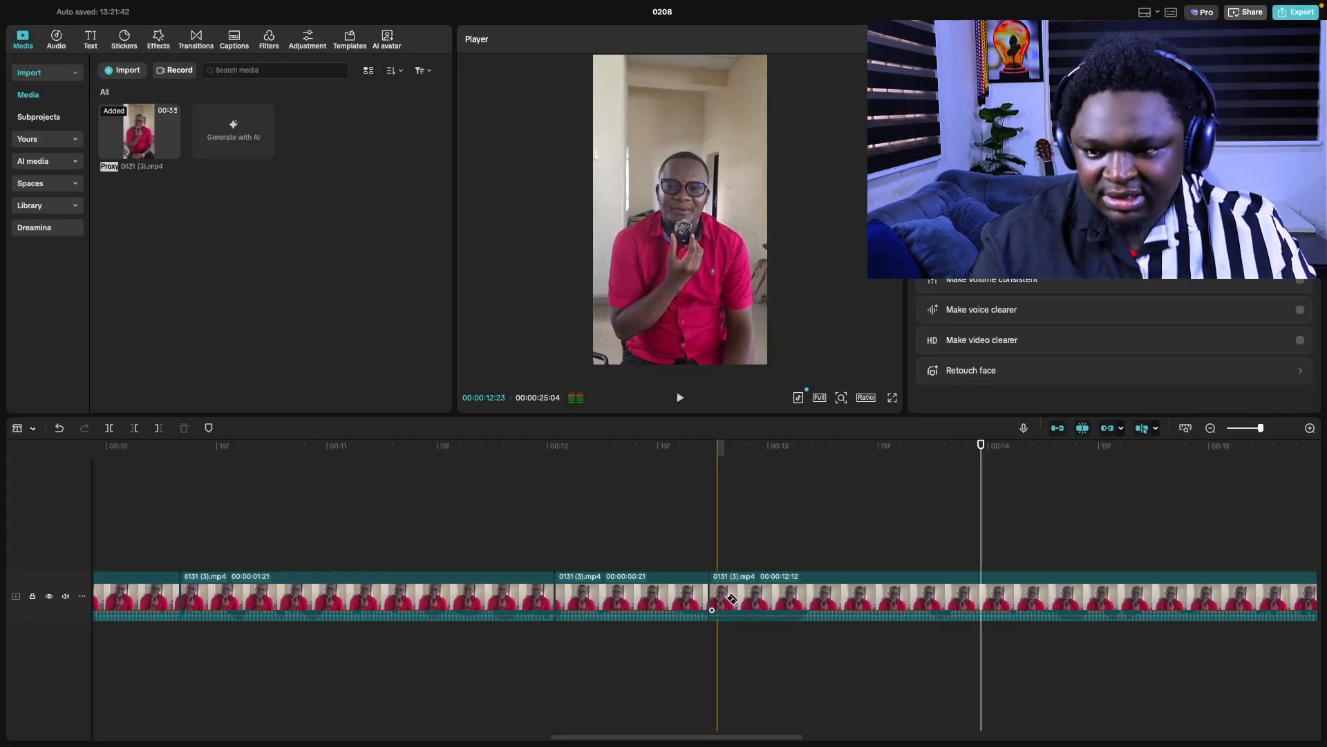
pyautogui.click(807, 601)
pyautogui.press('a')
pyautogui.click(768, 598)
pyautogui.press('Delete')
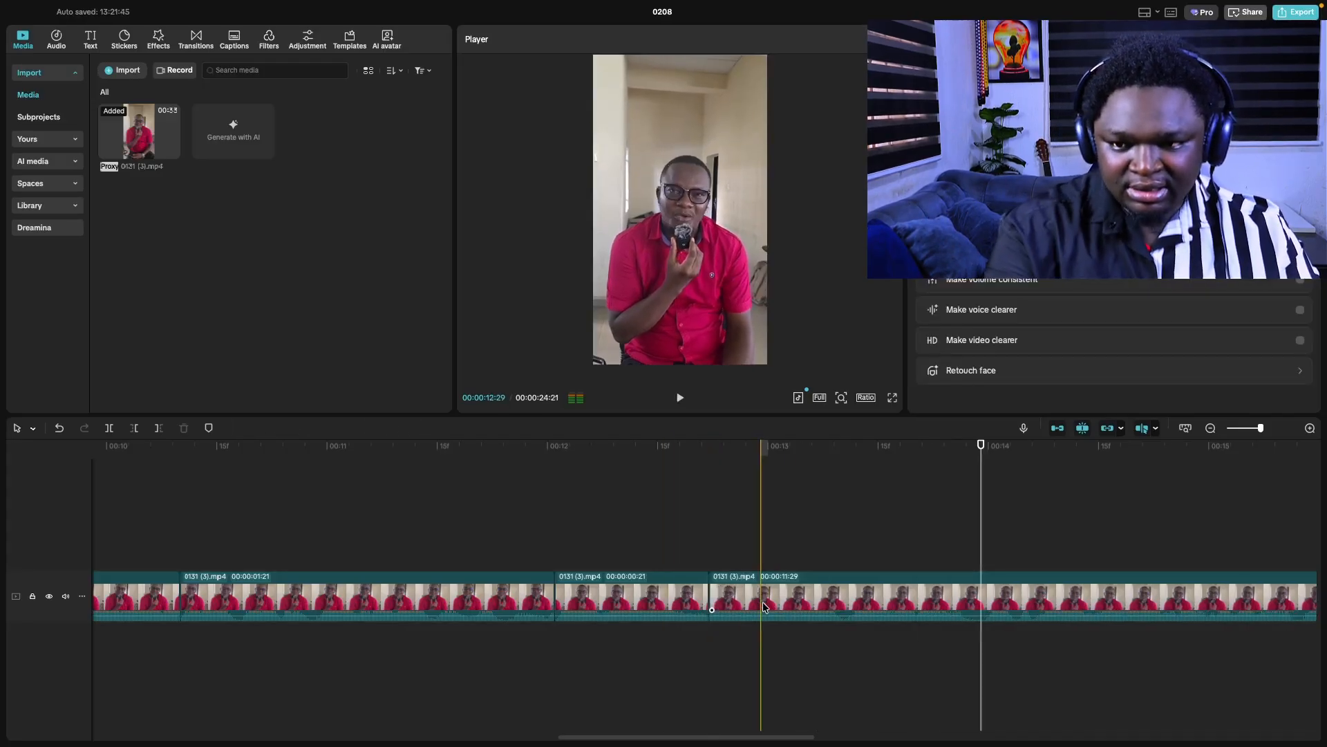
# - Play from just before 00:00:12 to past 00:00:17 to check the cuts and find the next unwanted part
pyautogui.click(533, 555)
pyautogui.press('space')
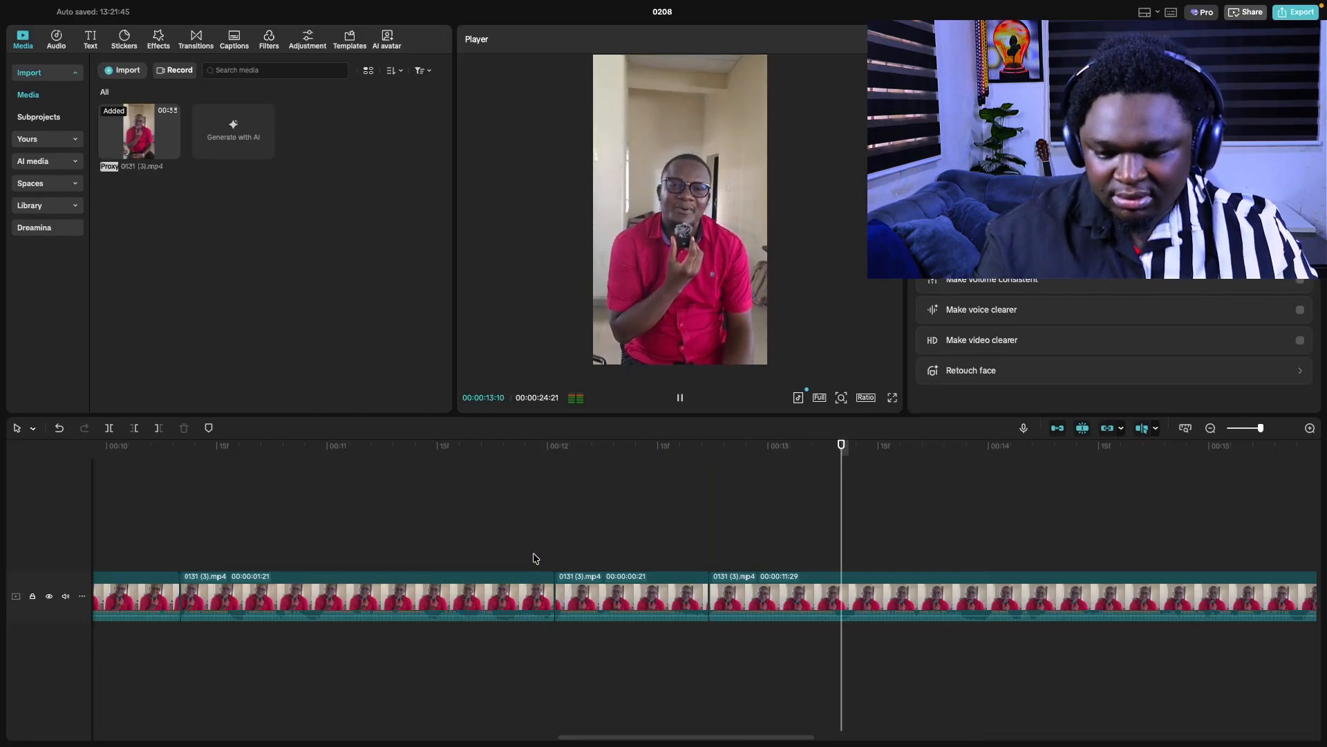
pyautogui.click(315, 532)
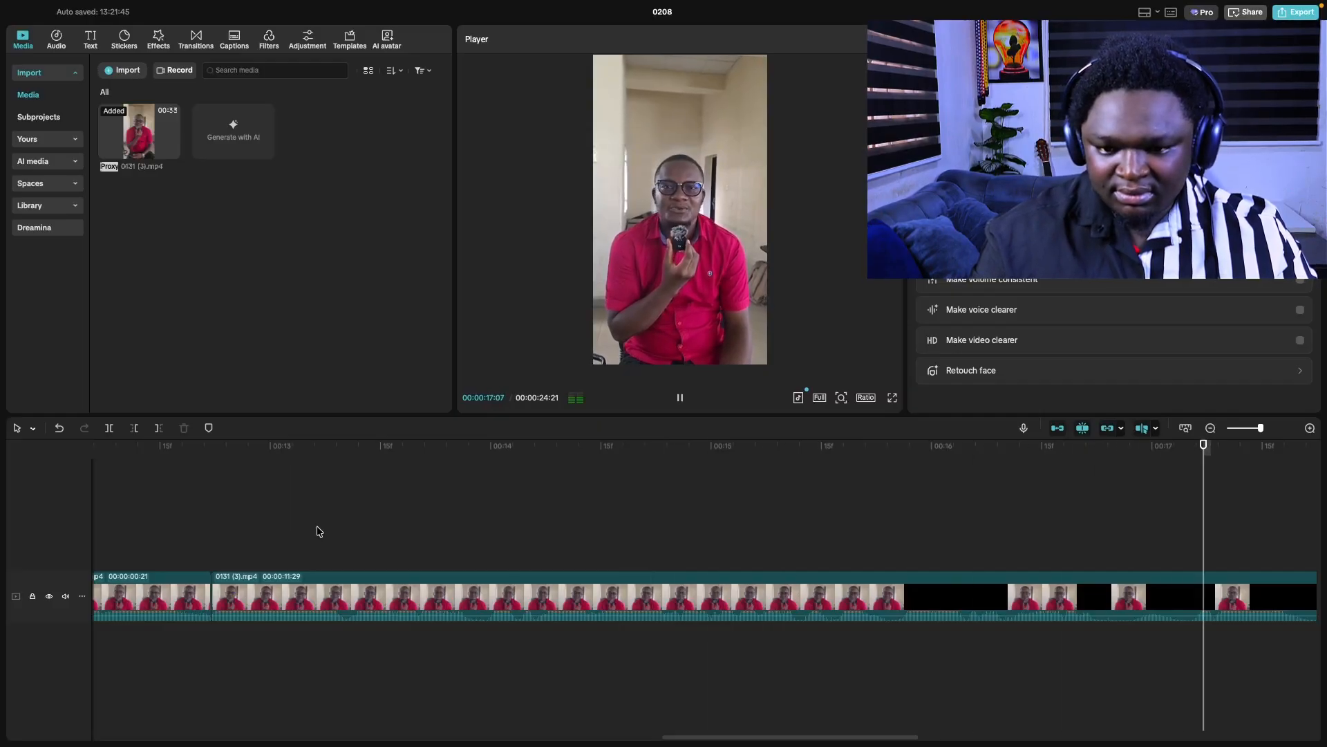
pyautogui.press('space')
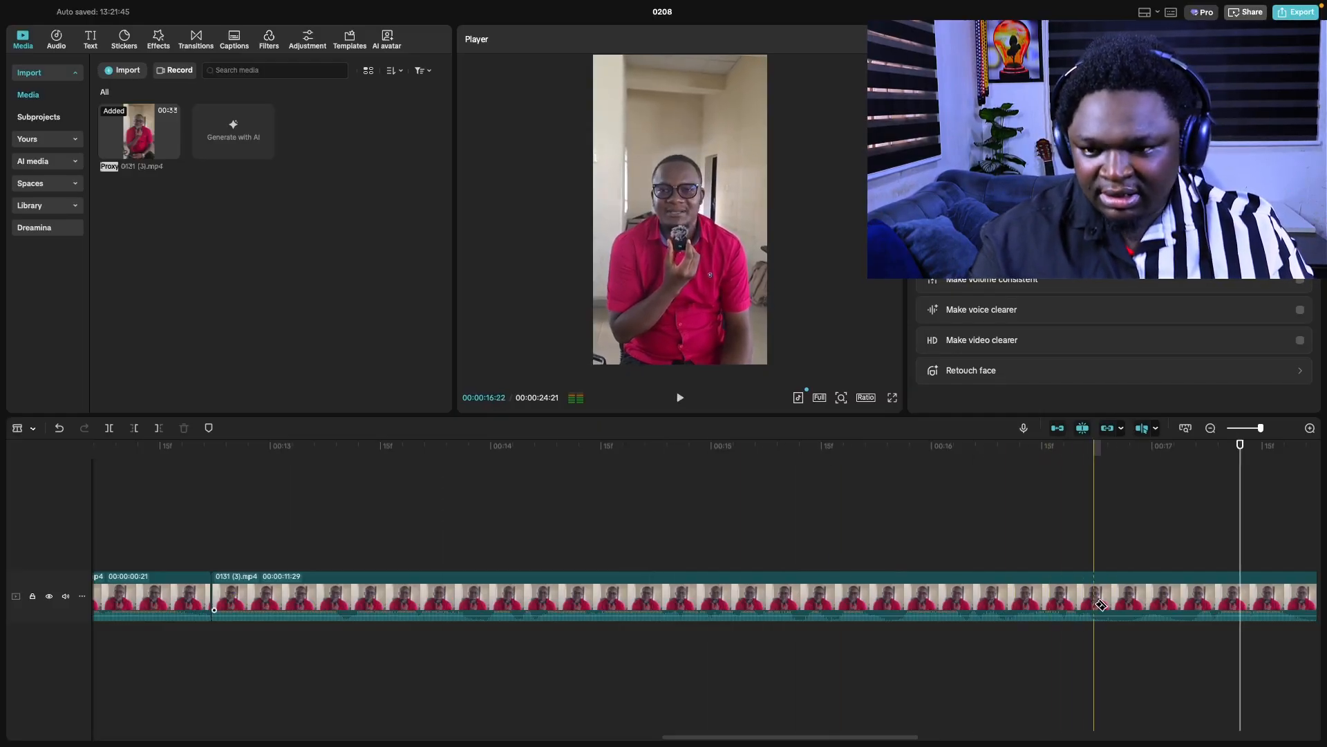
# - Split the last clip at about 00:00:16:22 and replay the passage leading up to it
pyautogui.hotkey('ctrl', 'b')
pyautogui.click(255, 533)
pyautogui.press('space')
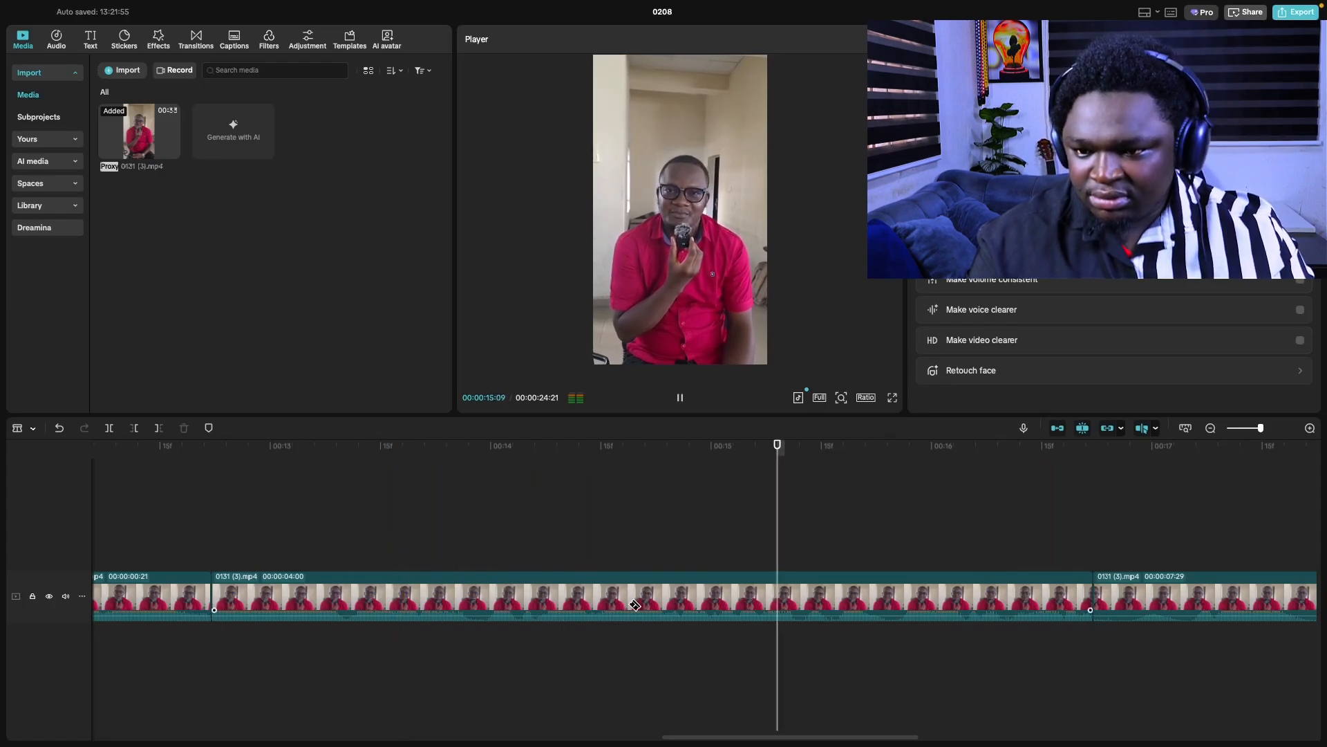
pyautogui.press('space')
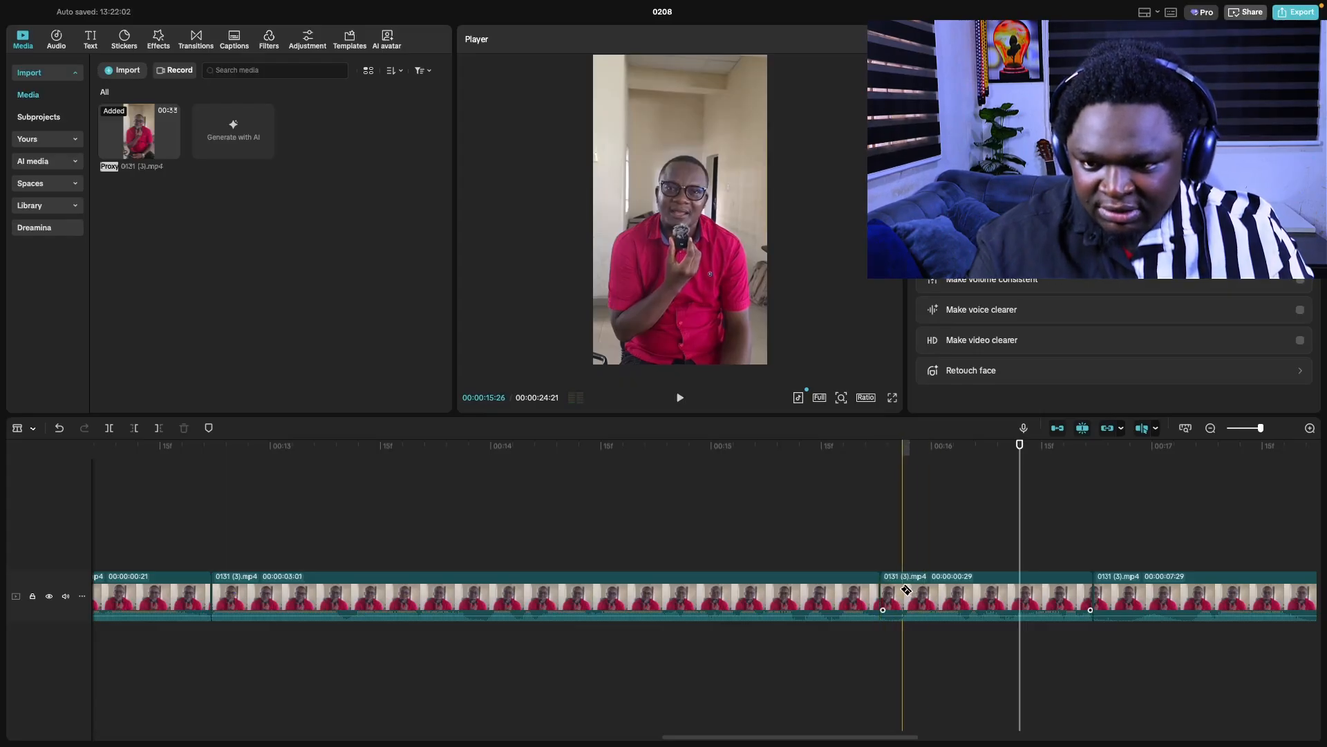
# - Isolate and delete the three-frame pieces starting at about 00:00:13:27 and 00:00:15:23
pyautogui.hotkey('ctrl', 'b')
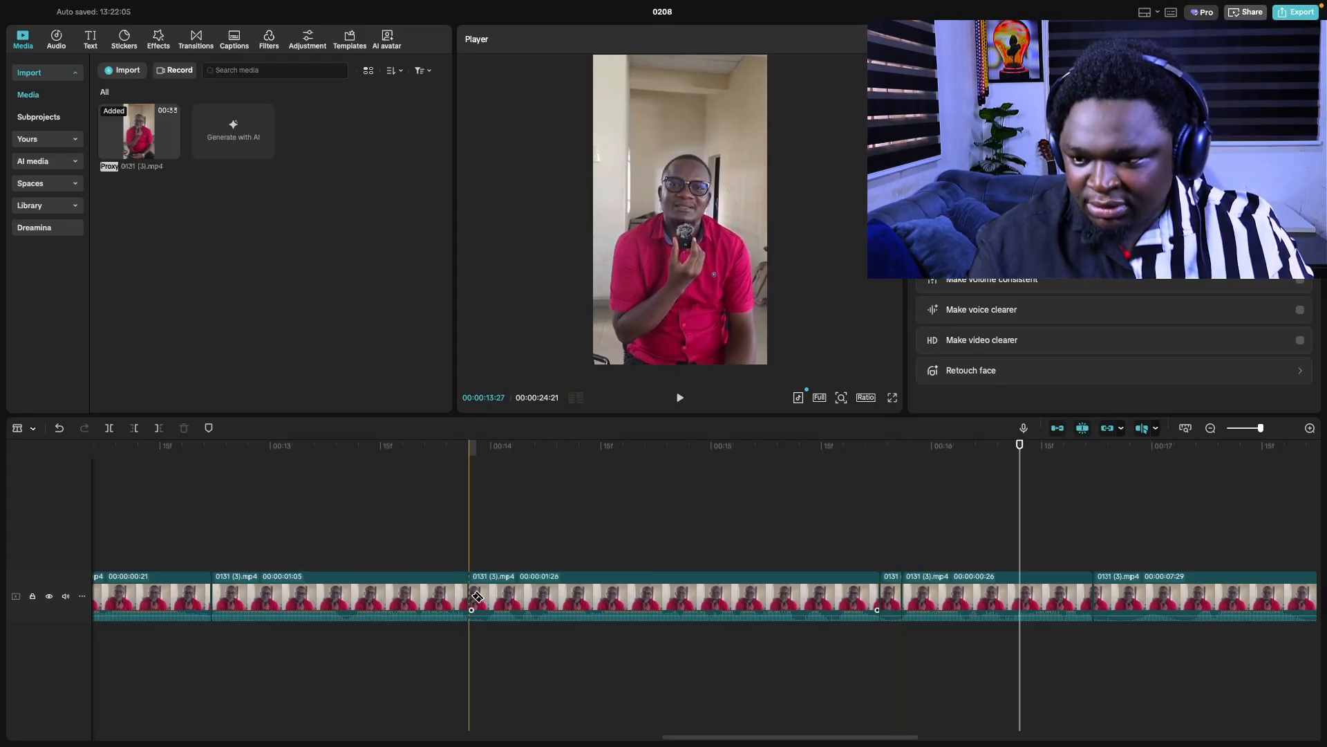
pyautogui.press('a')
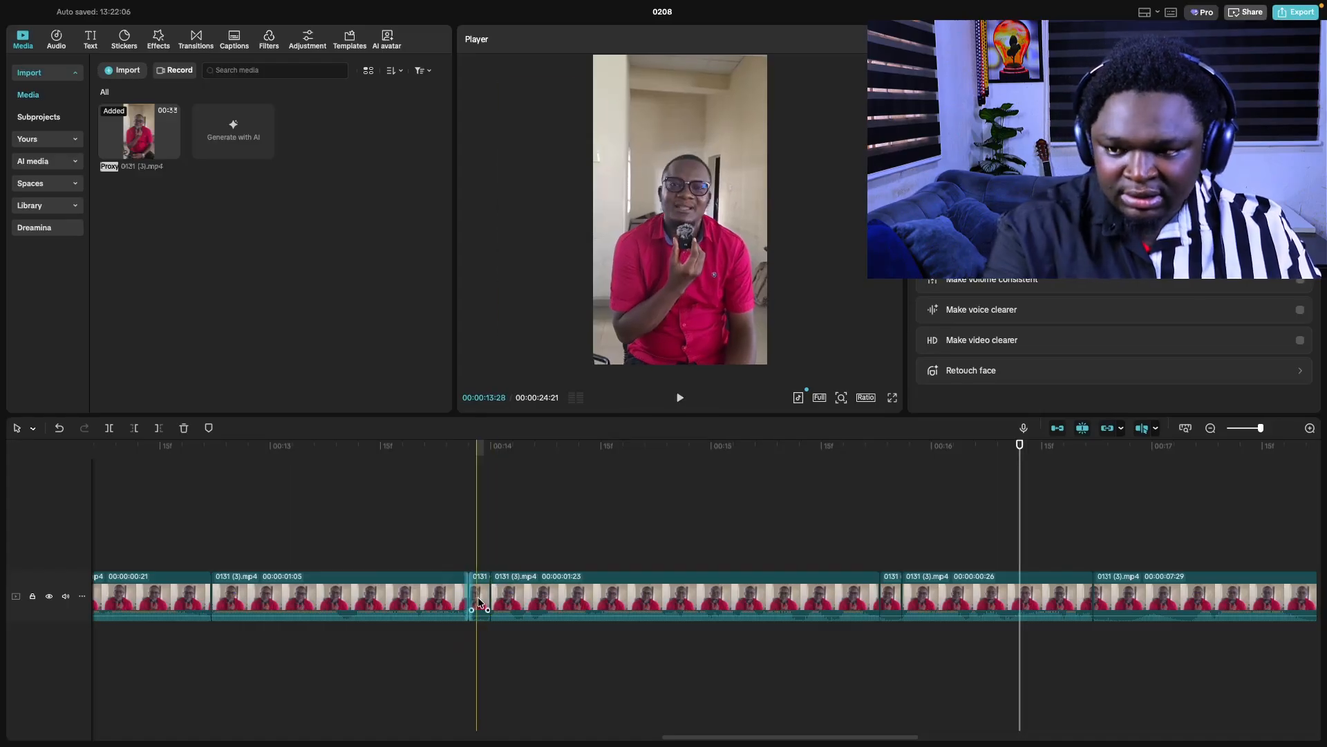
pyautogui.click(478, 606)
pyautogui.press('Delete')
pyautogui.click(869, 600)
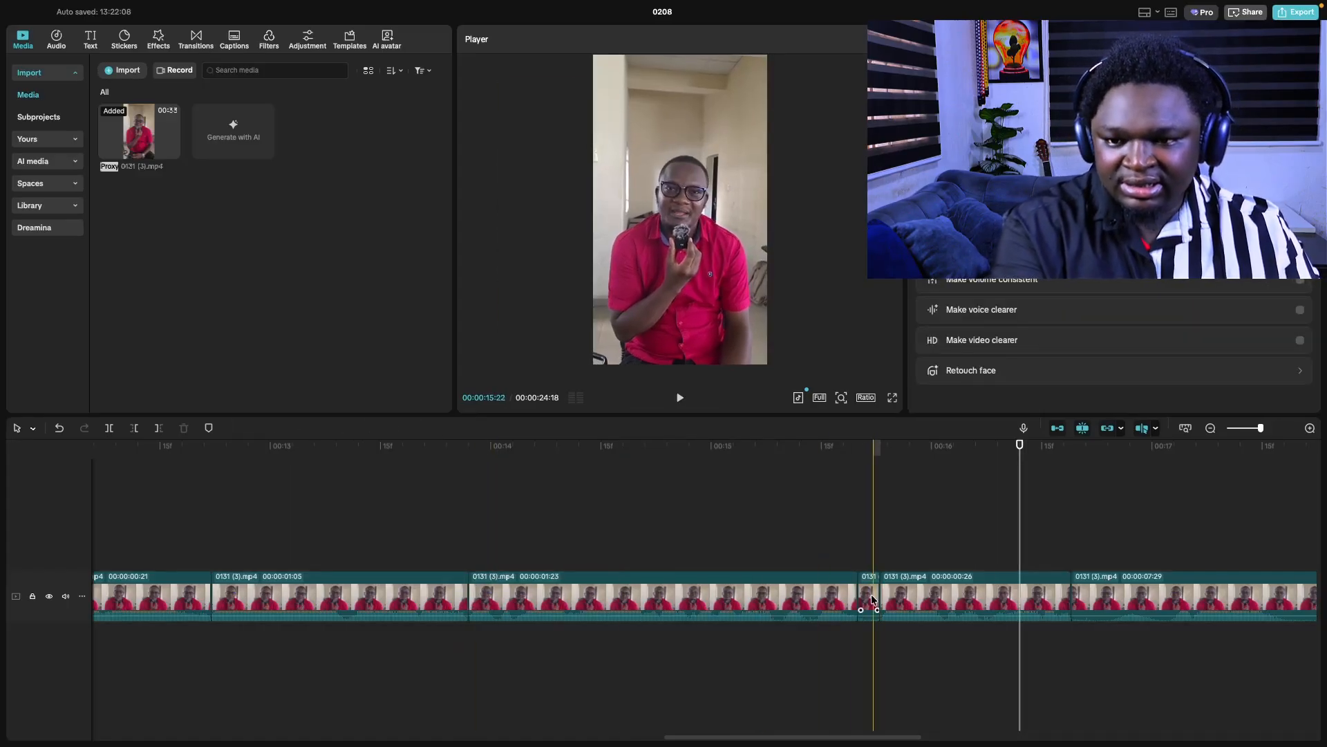
pyautogui.press('Delete')
# - Play across the cuts near 00:00:13:27 and 00:00:15:23, and continue through the last clip to past 00:00:18
pyautogui.click(206, 517)
pyautogui.press('space')
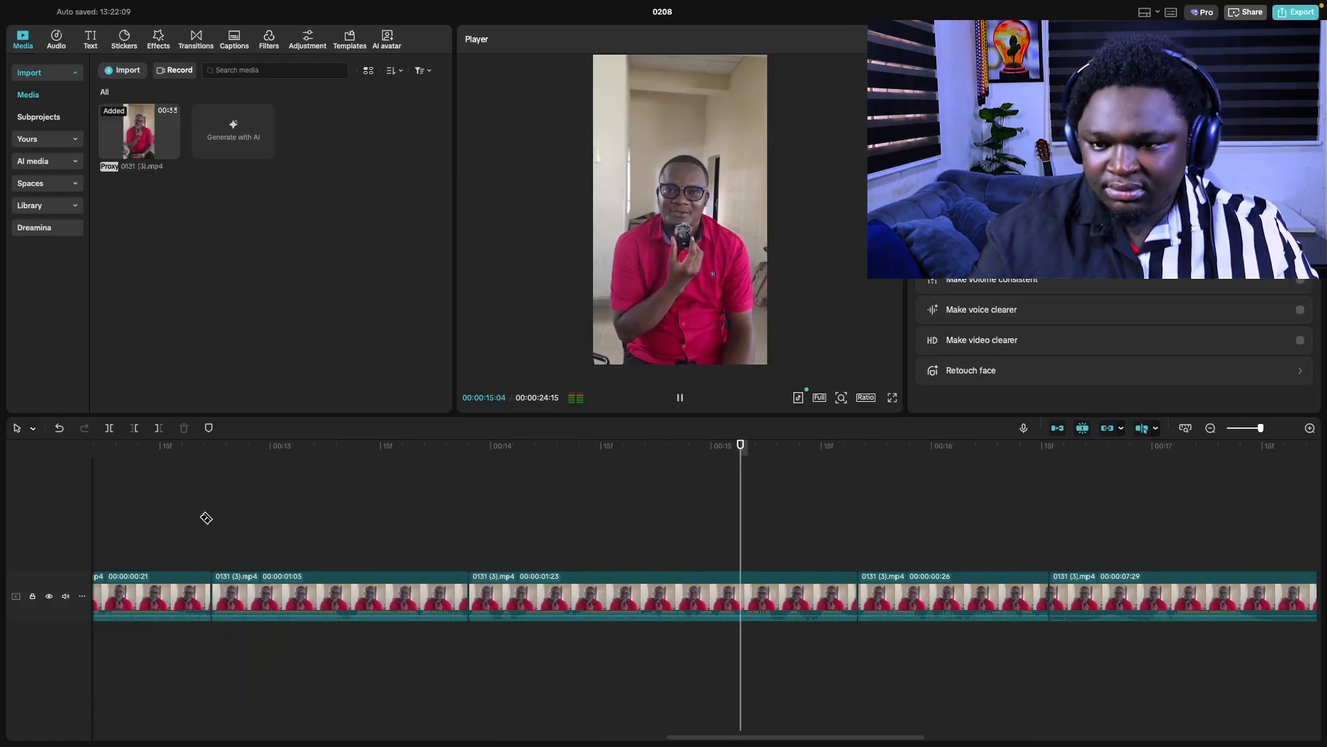
pyautogui.press('space')
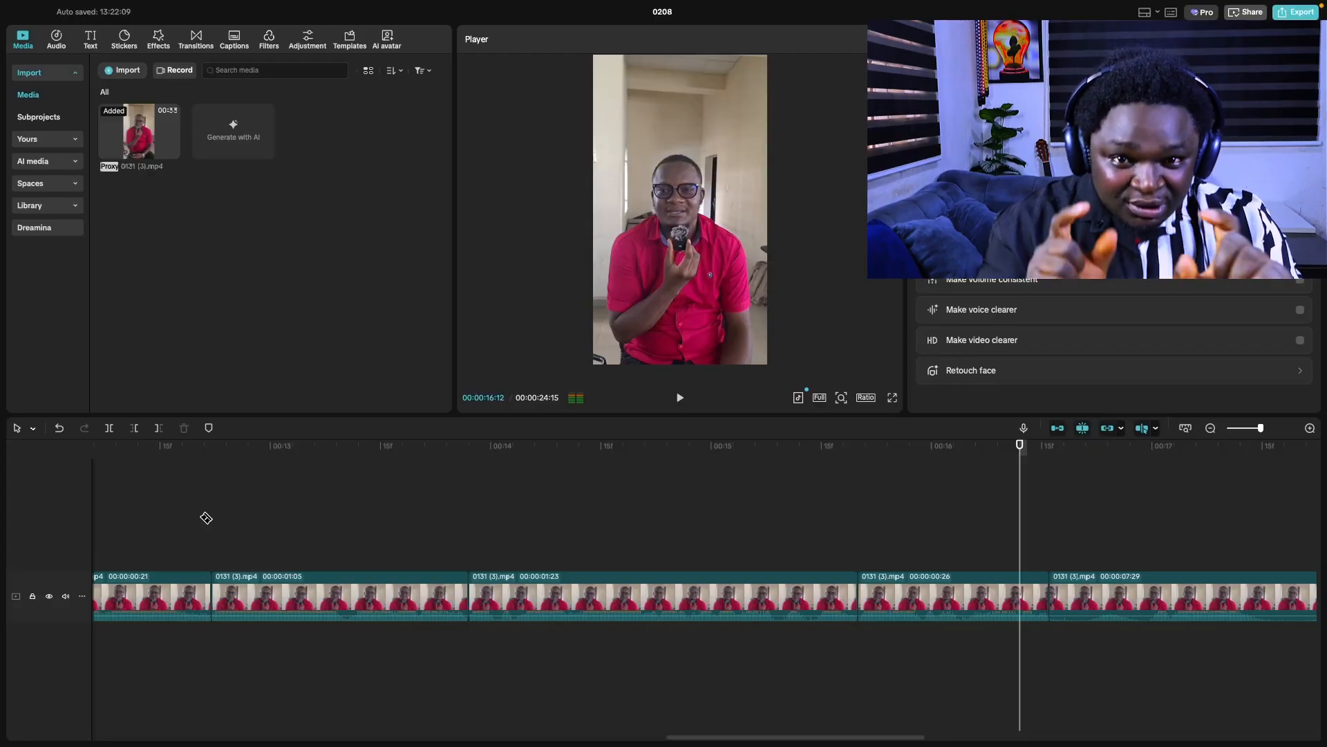
pyautogui.hscroll(6, 474, 547)
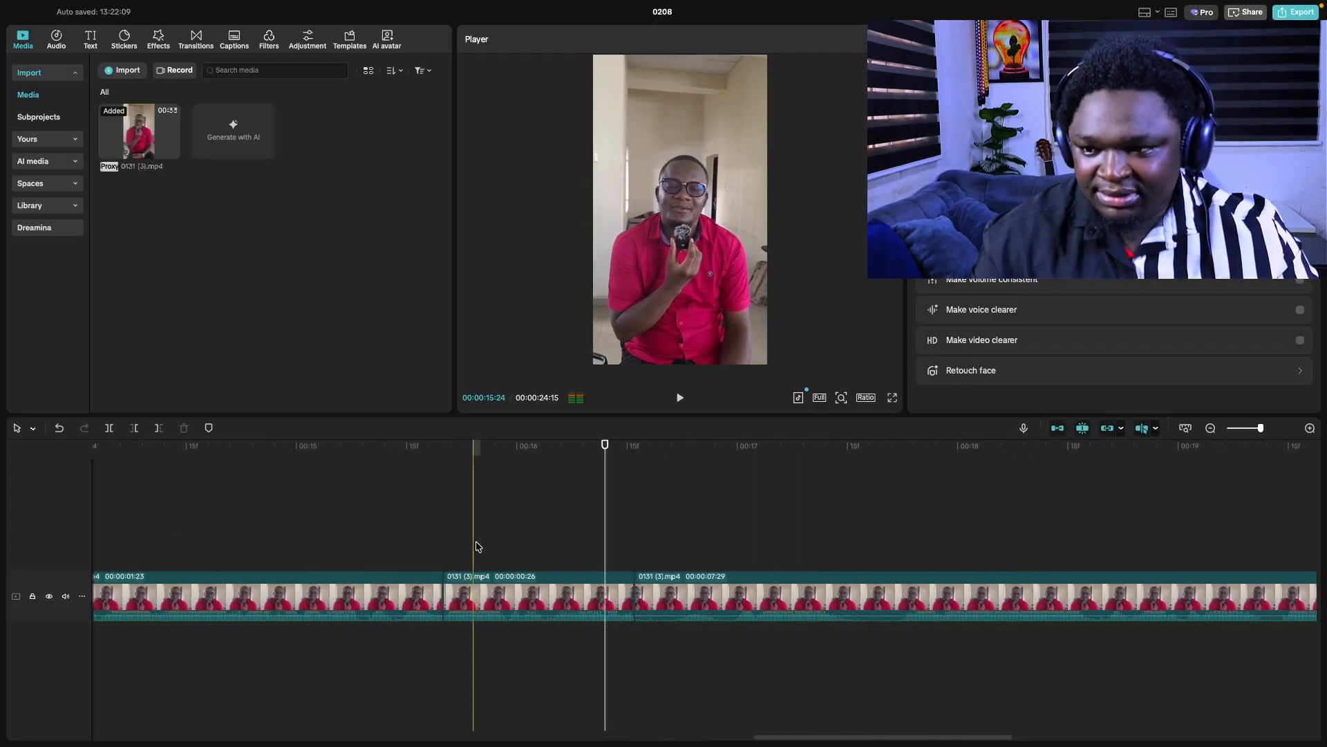
pyautogui.press('space')
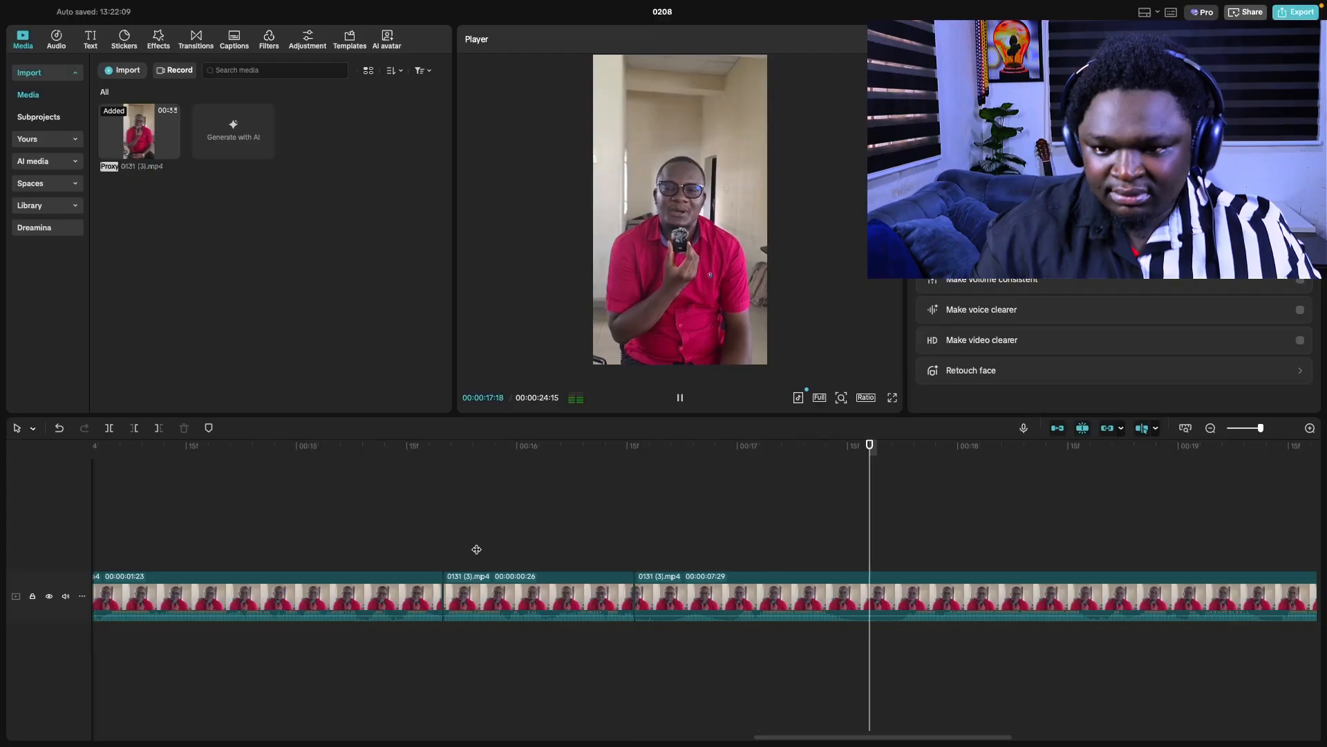
# - Split the last clip at about 00:00:17:23 and delete the segment just before the split
pyautogui.press('space')
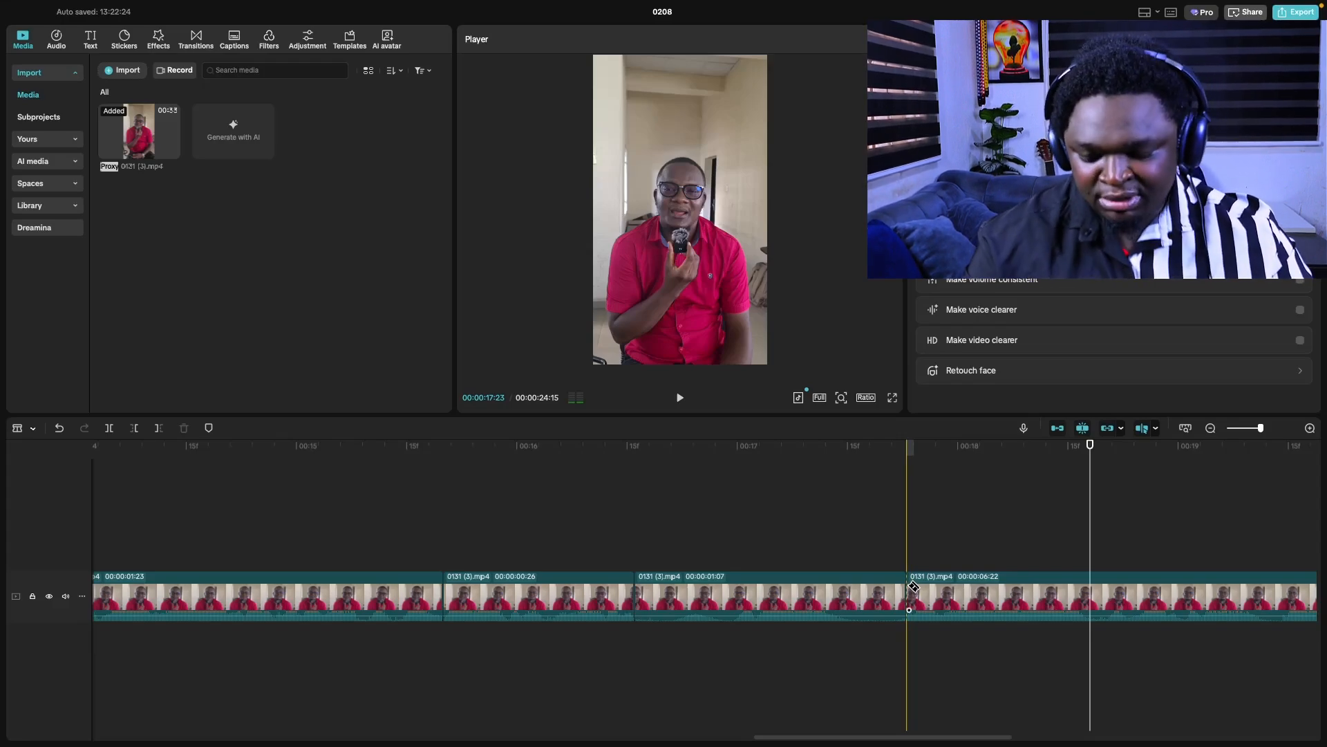
pyautogui.click(767, 596)
pyautogui.press('Delete')
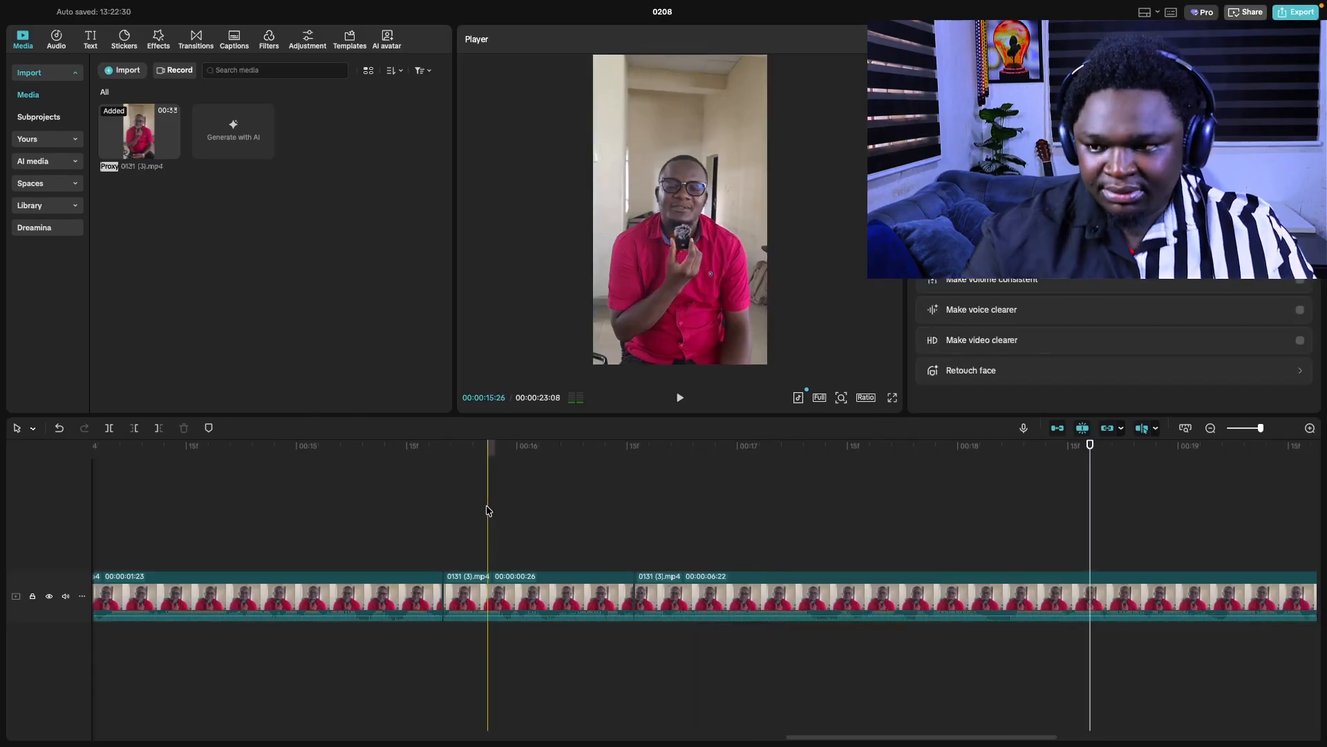
# - Play from about 00:00:15:26 across the latest cut, and replay it from just before the last clip to about 00:00:17:10
pyautogui.click(487, 510)
pyautogui.press('space')
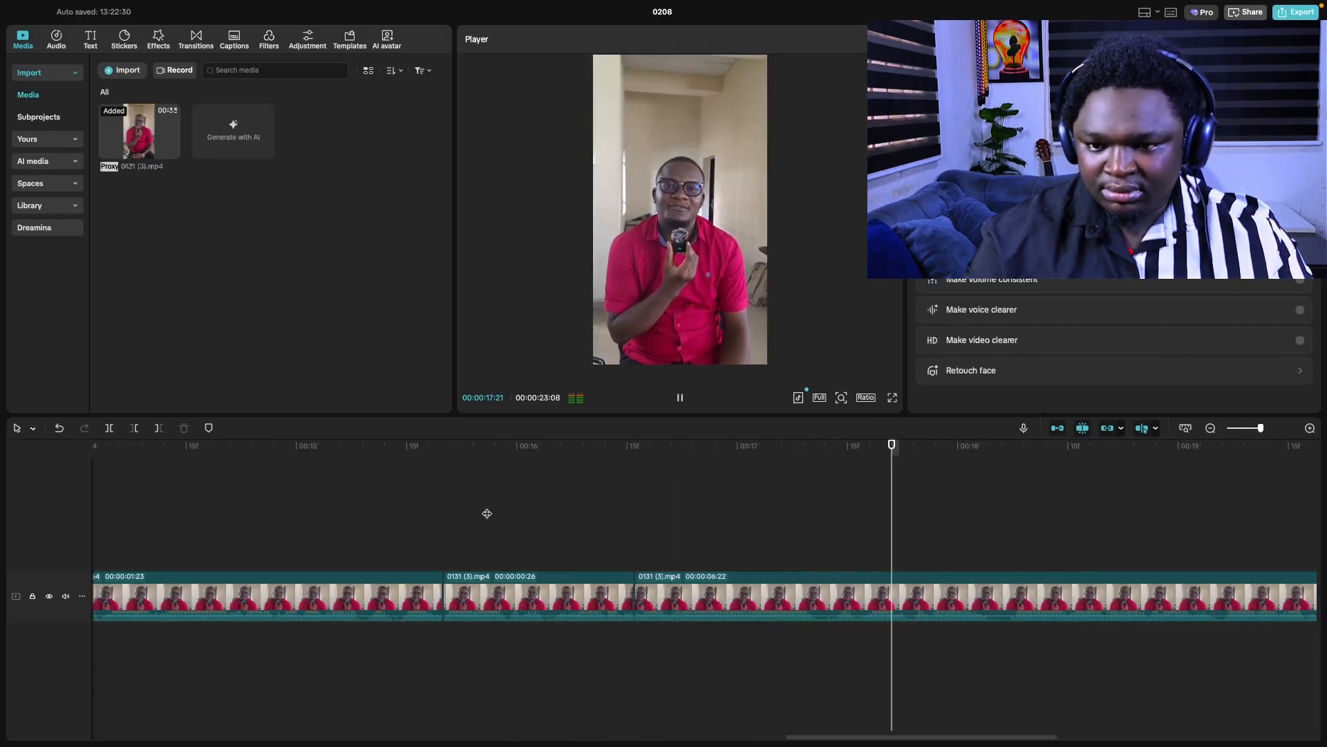
pyautogui.press('space')
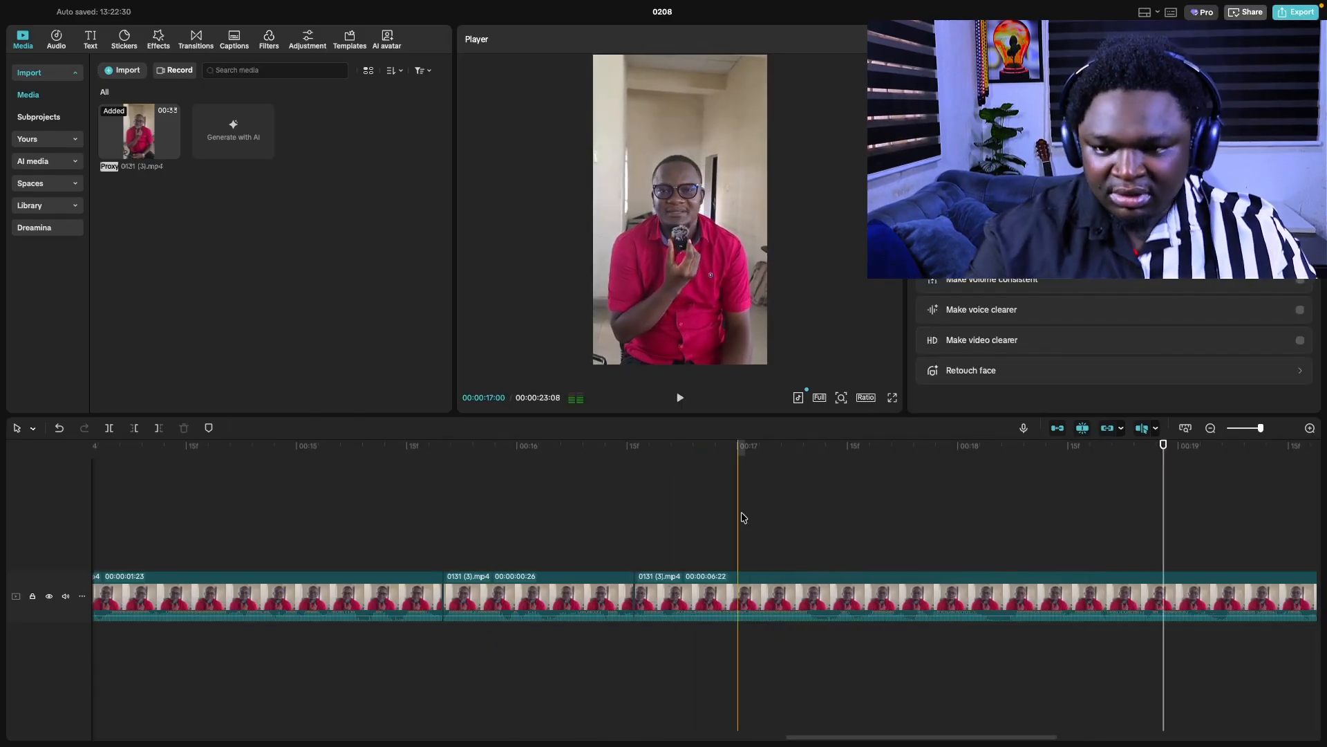
pyautogui.click(627, 480)
pyautogui.press('space')
pyautogui.press('space')
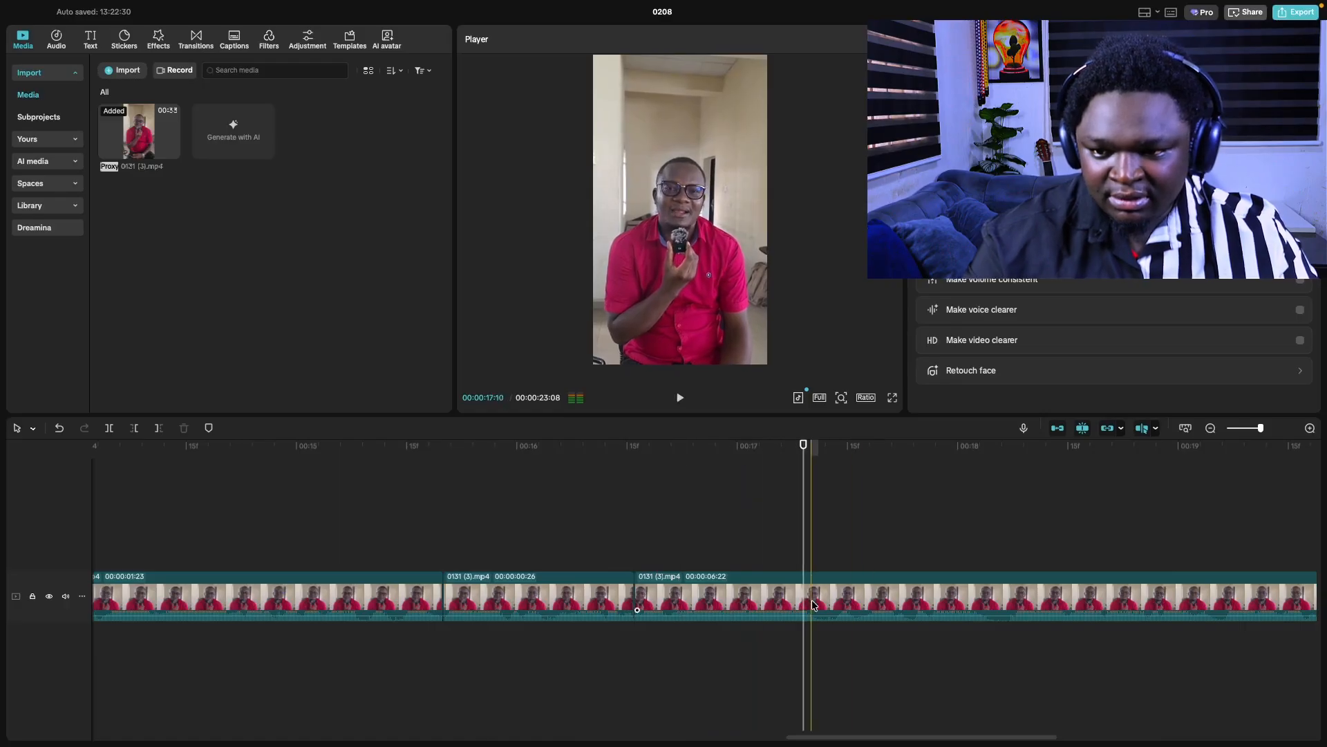
# - Isolate and delete the three-frame piece starting at about 00:00:17:10, and play the video across the cut
pyautogui.press('b')
pyautogui.click(812, 606)
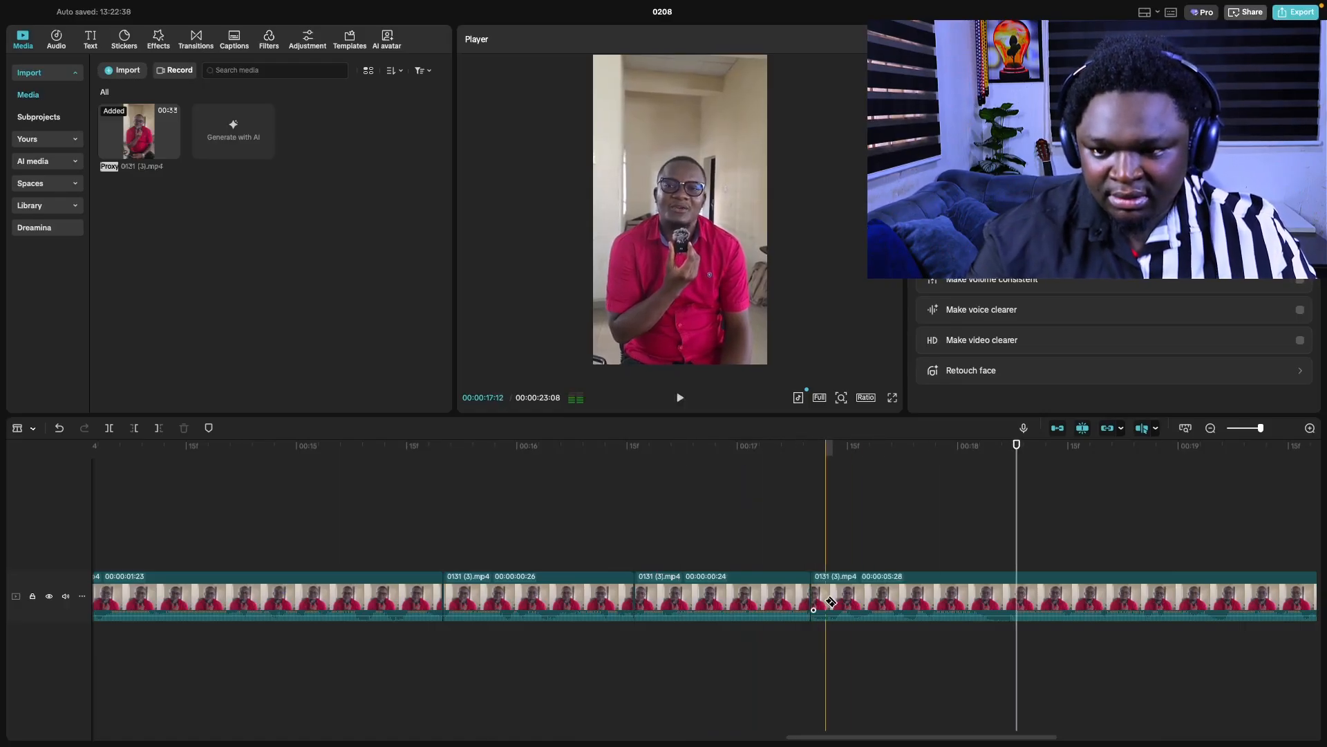
pyautogui.press('a')
pyautogui.click(824, 606)
pyautogui.press('Delete')
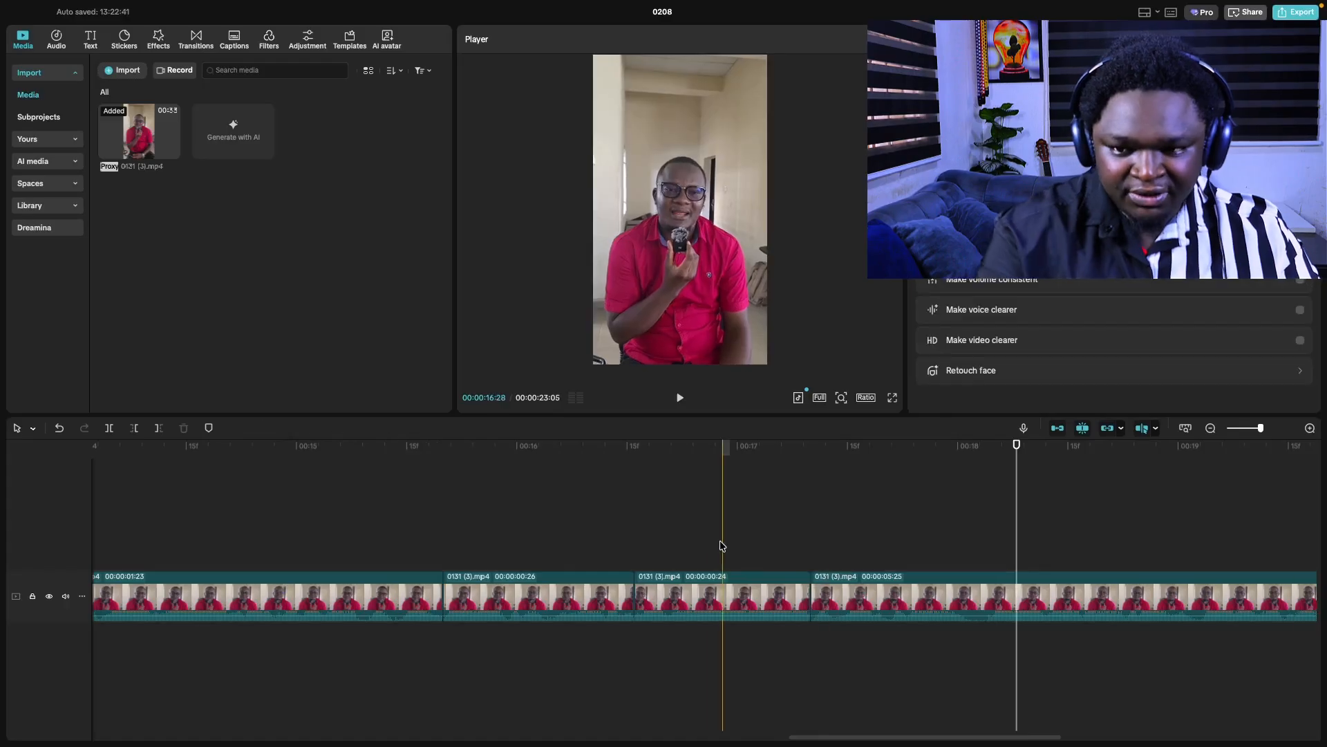
pyautogui.click(721, 543)
pyautogui.press('space')
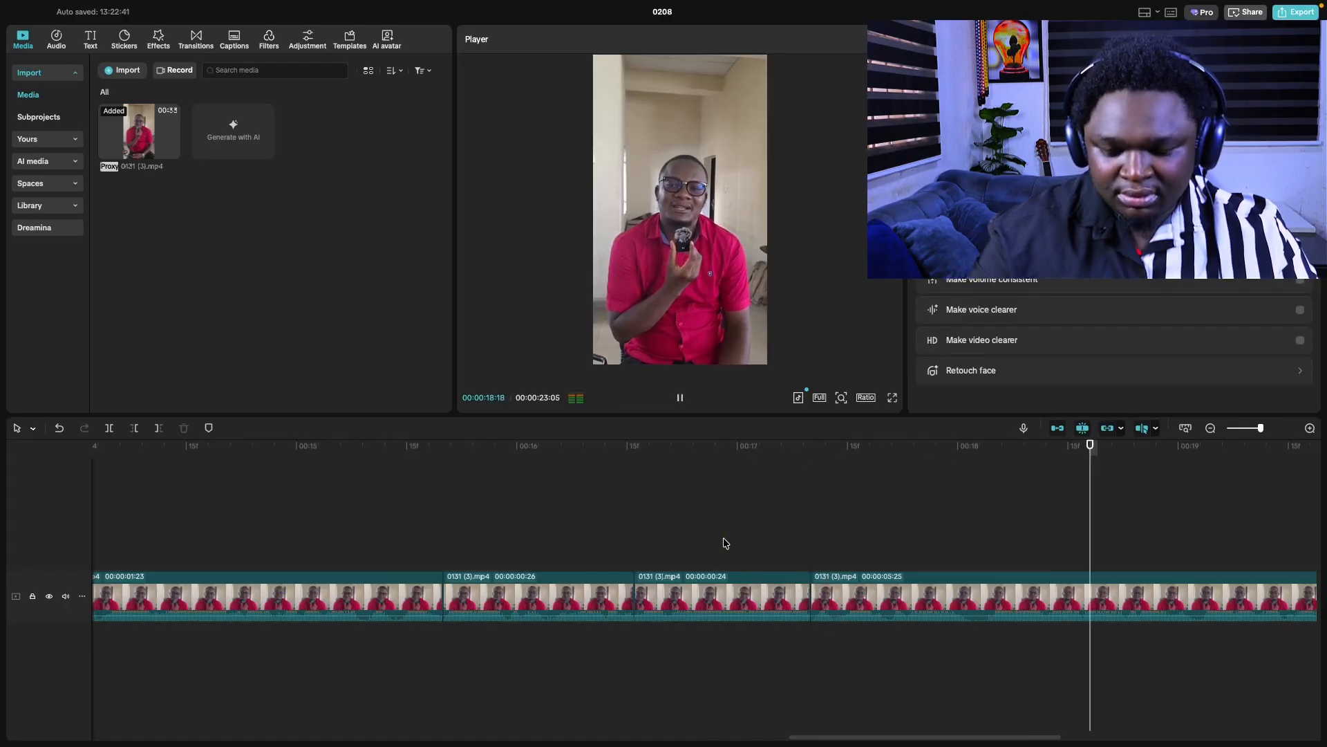
# - Isolate and delete the two-frame piece starting at about 00:00:18:02
pyautogui.press('space')
pyautogui.press('b')
pyautogui.click(975, 588)
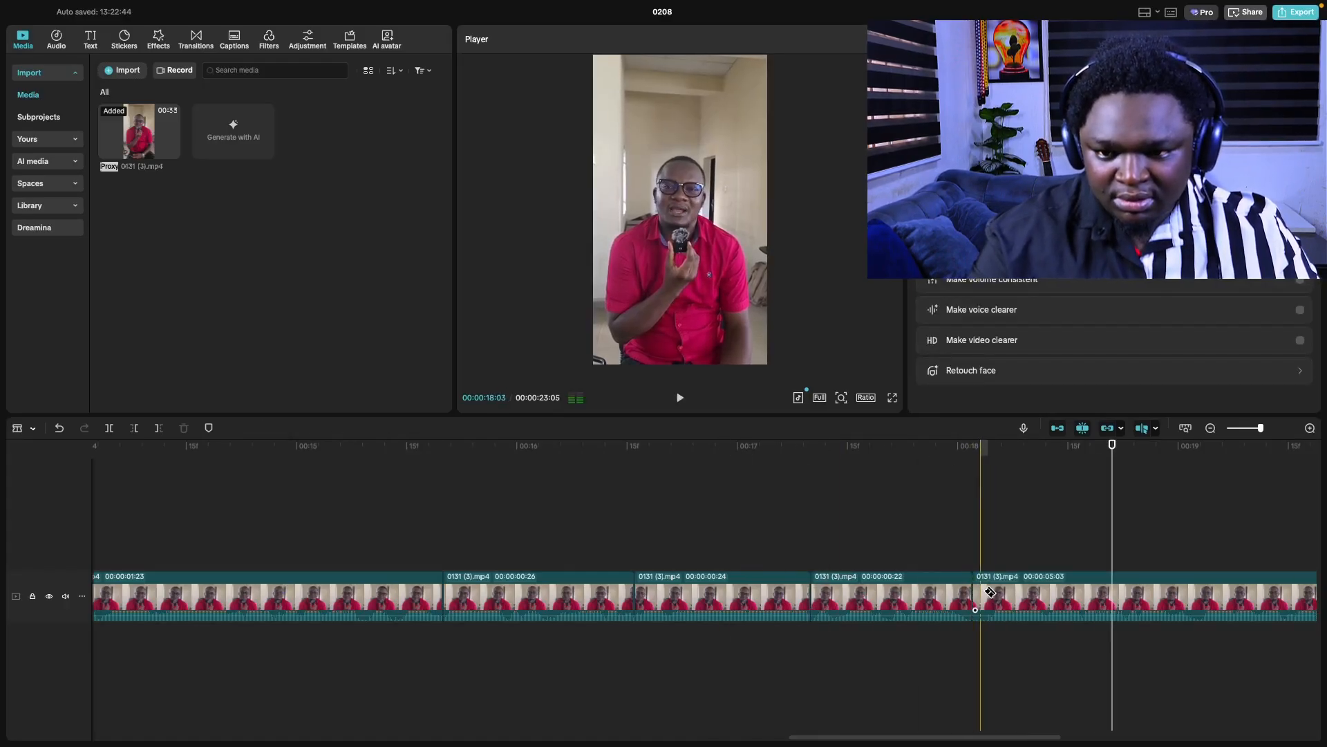
pyautogui.press('a')
pyautogui.click(980, 596)
pyautogui.press('Delete')
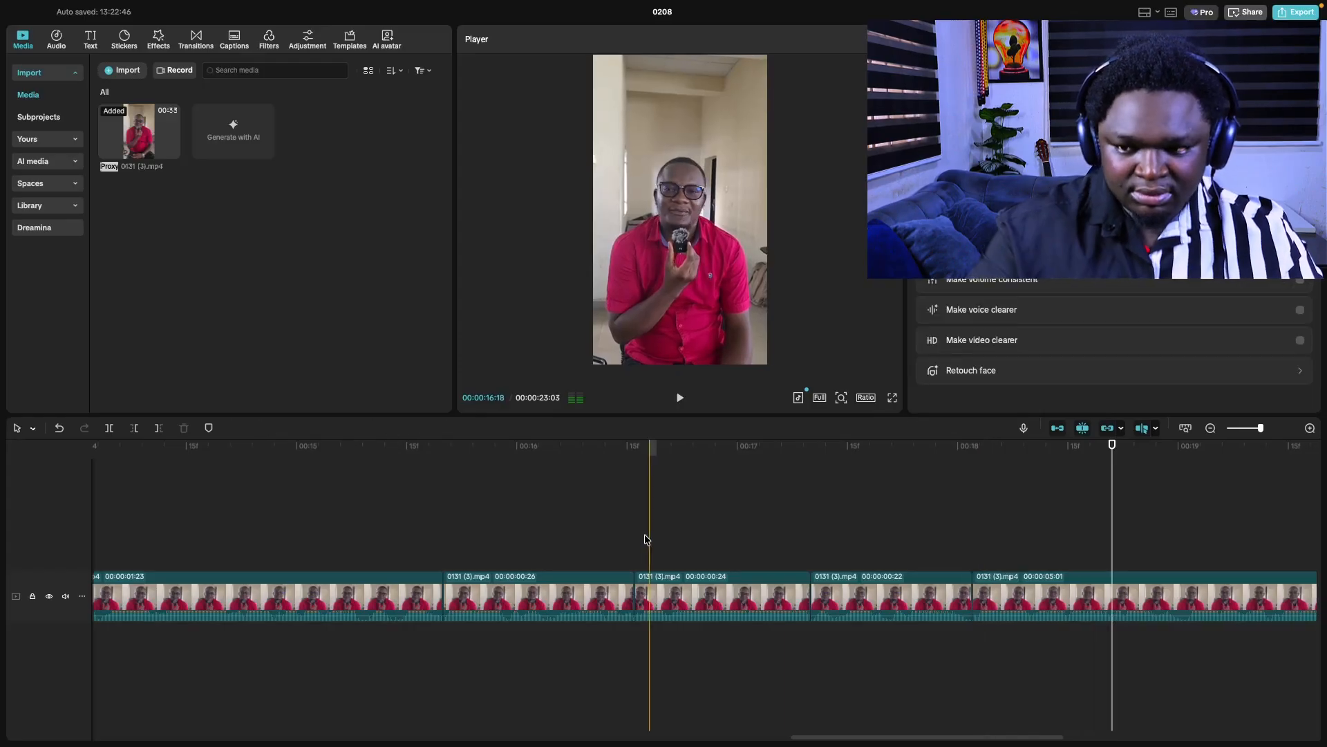
# - Extend the end of the clip that finishes at about 00:00:17:10 by one frame, and play across the adjusted cut
pyautogui.click(649, 540)
pyautogui.press('space')
pyautogui.click(806, 600)
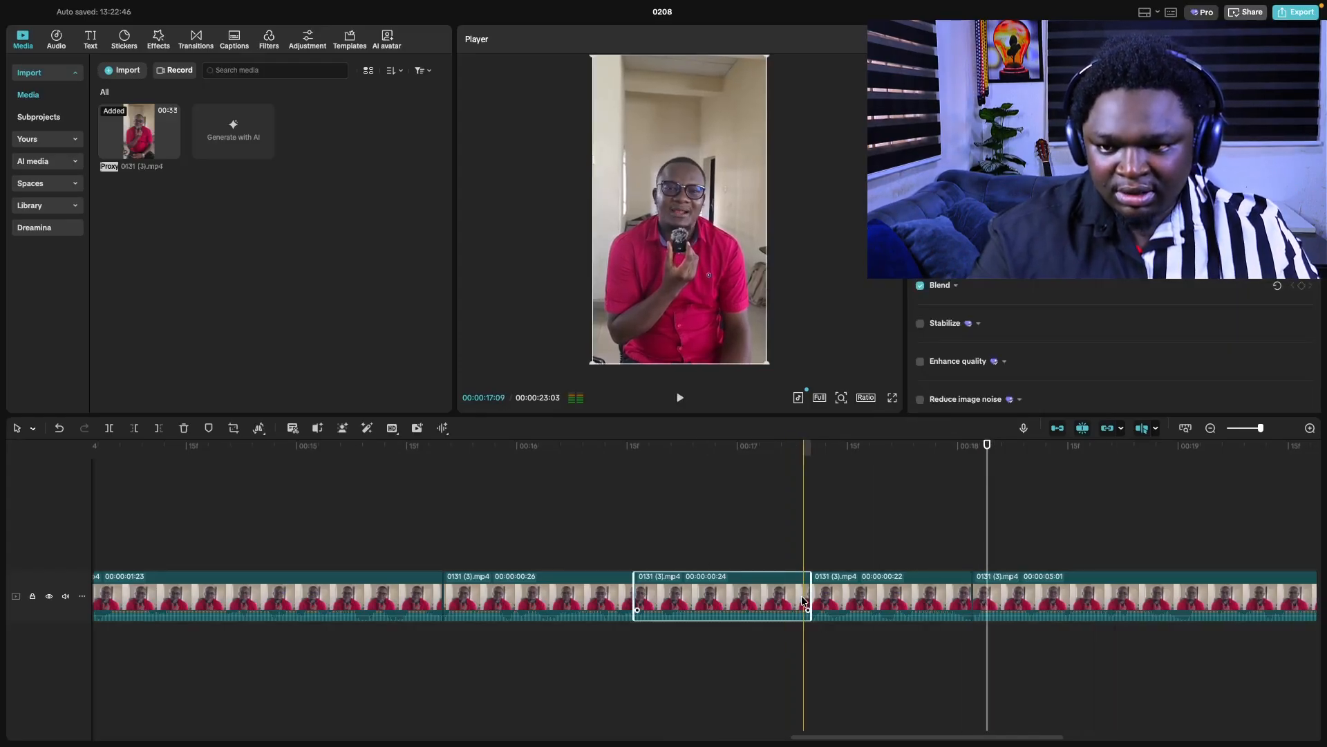
pyautogui.moveTo(810, 601); pyautogui.dragTo(818, 602)
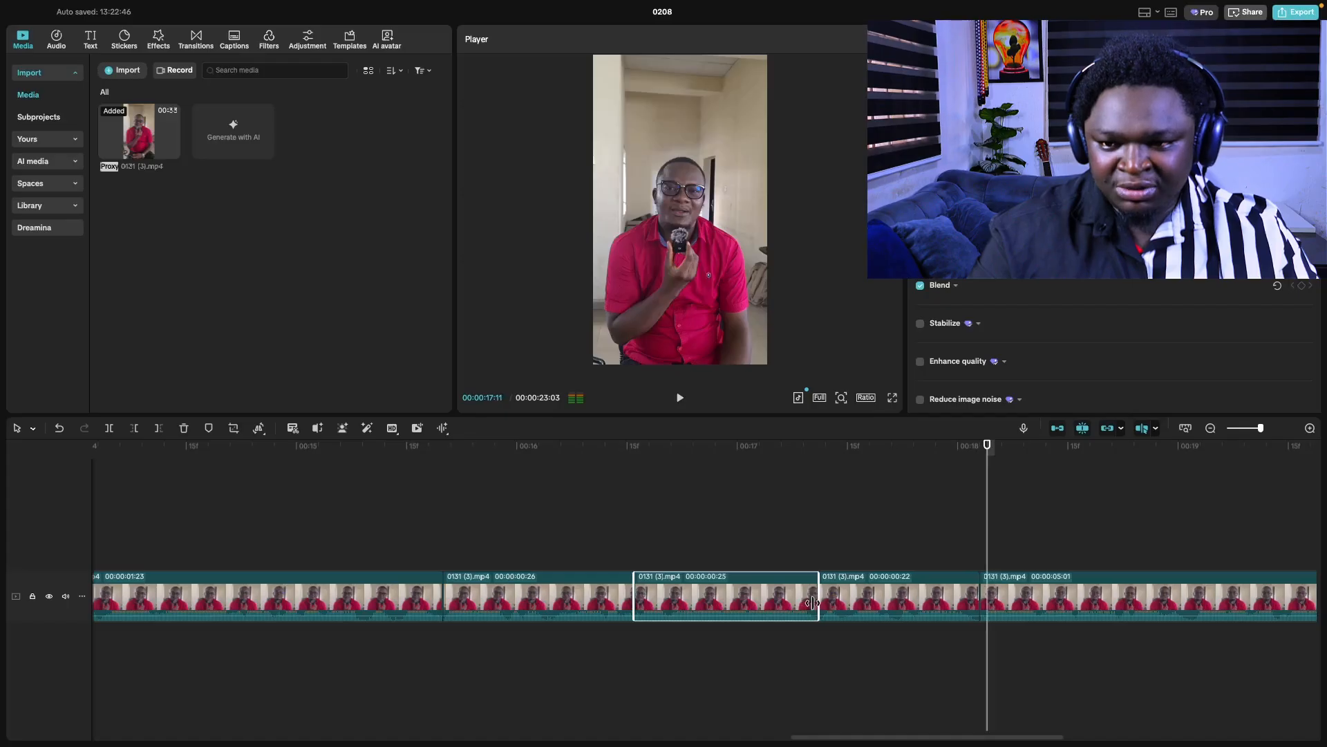
pyautogui.click(600, 512)
pyautogui.press('space')
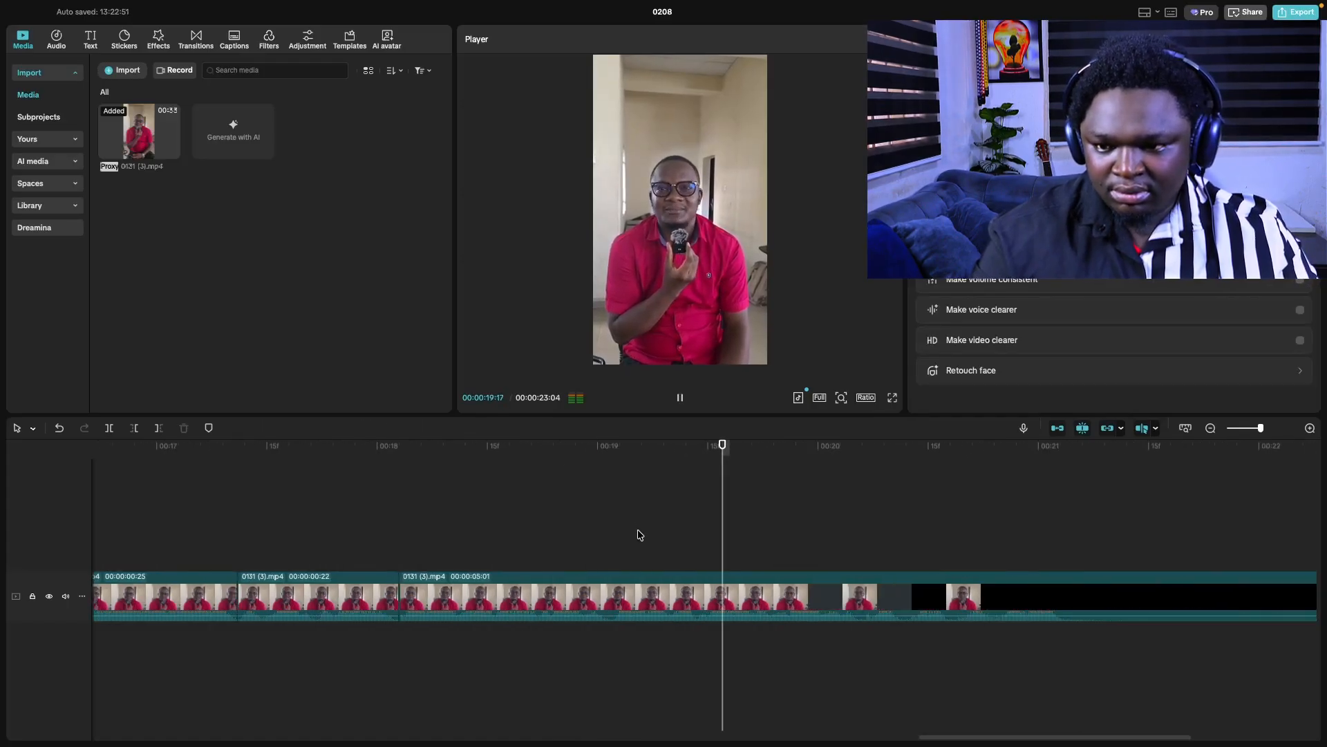
# - Split the last clip at about 00:00:21:03 and delete the remaining footage after the split
pyautogui.press('space')
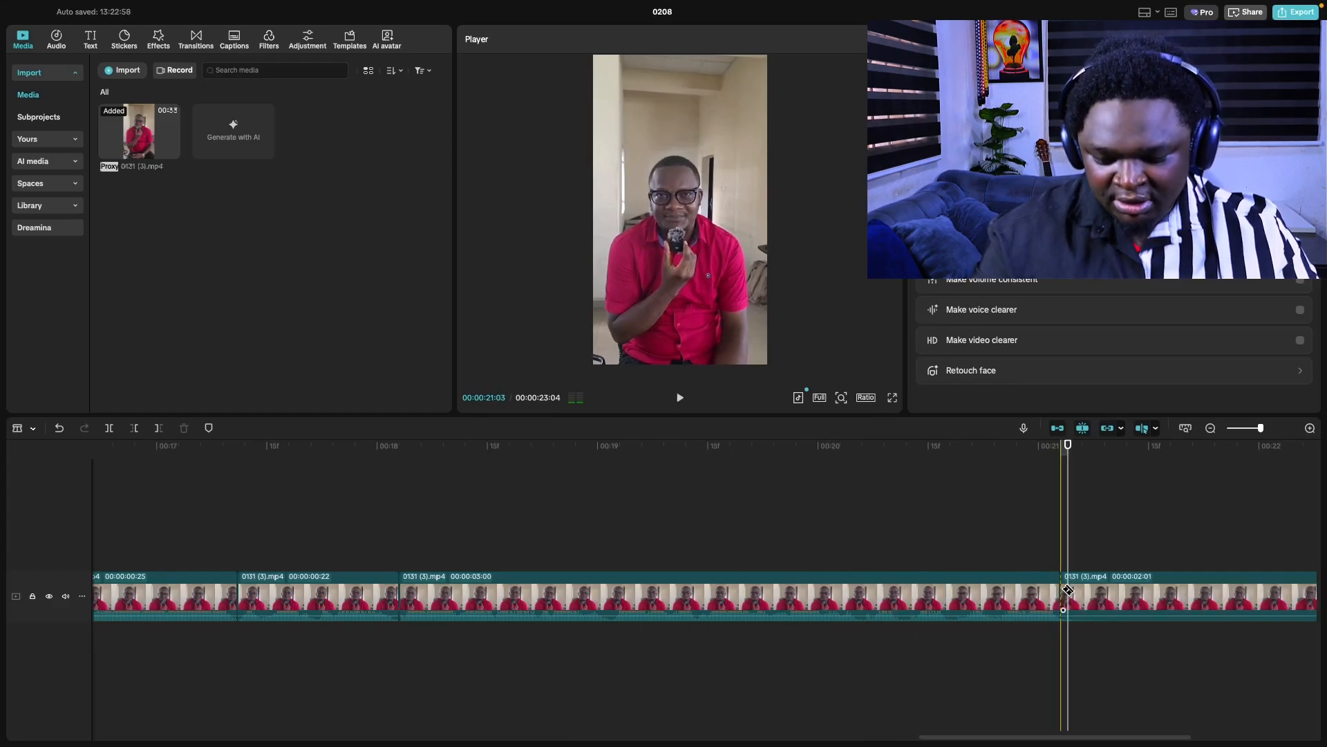
pyautogui.hscroll(8, 1068, 590)
pyautogui.click(599, 525)
pyautogui.press('space')
pyautogui.press('space')
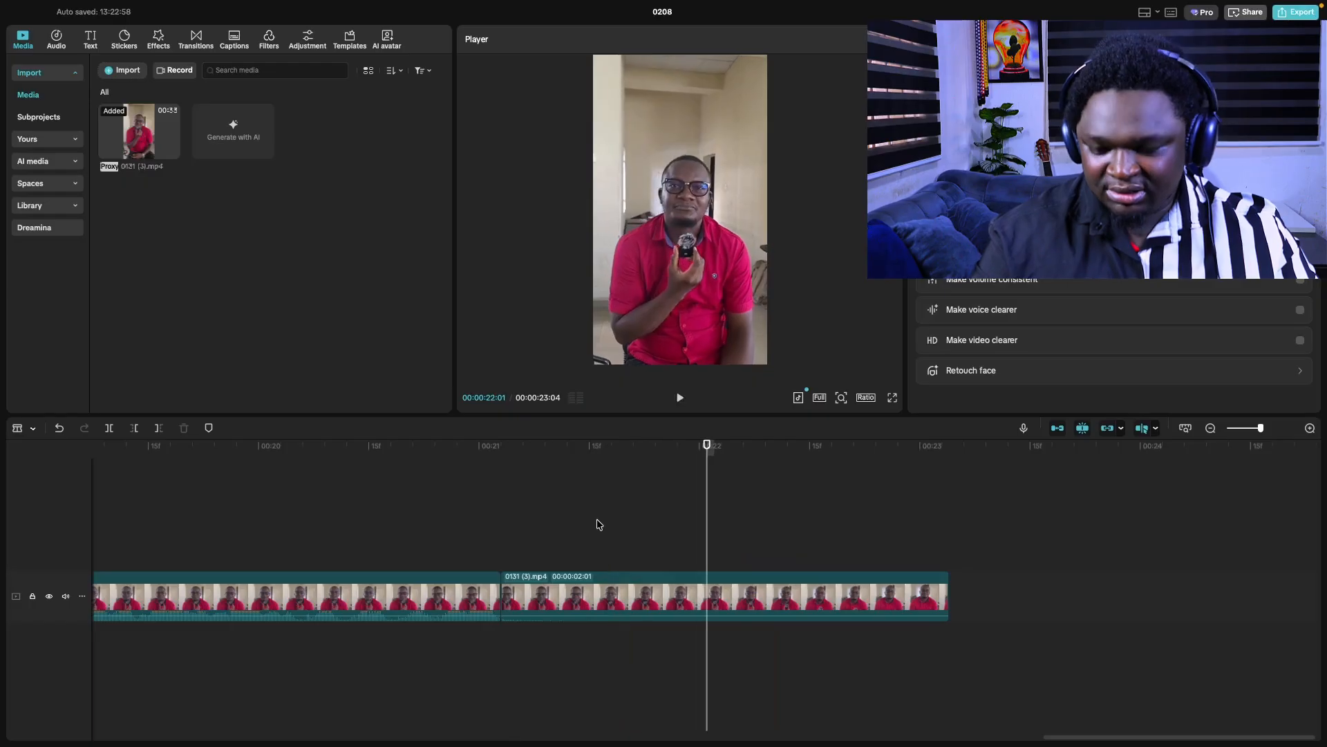
pyautogui.click(589, 594)
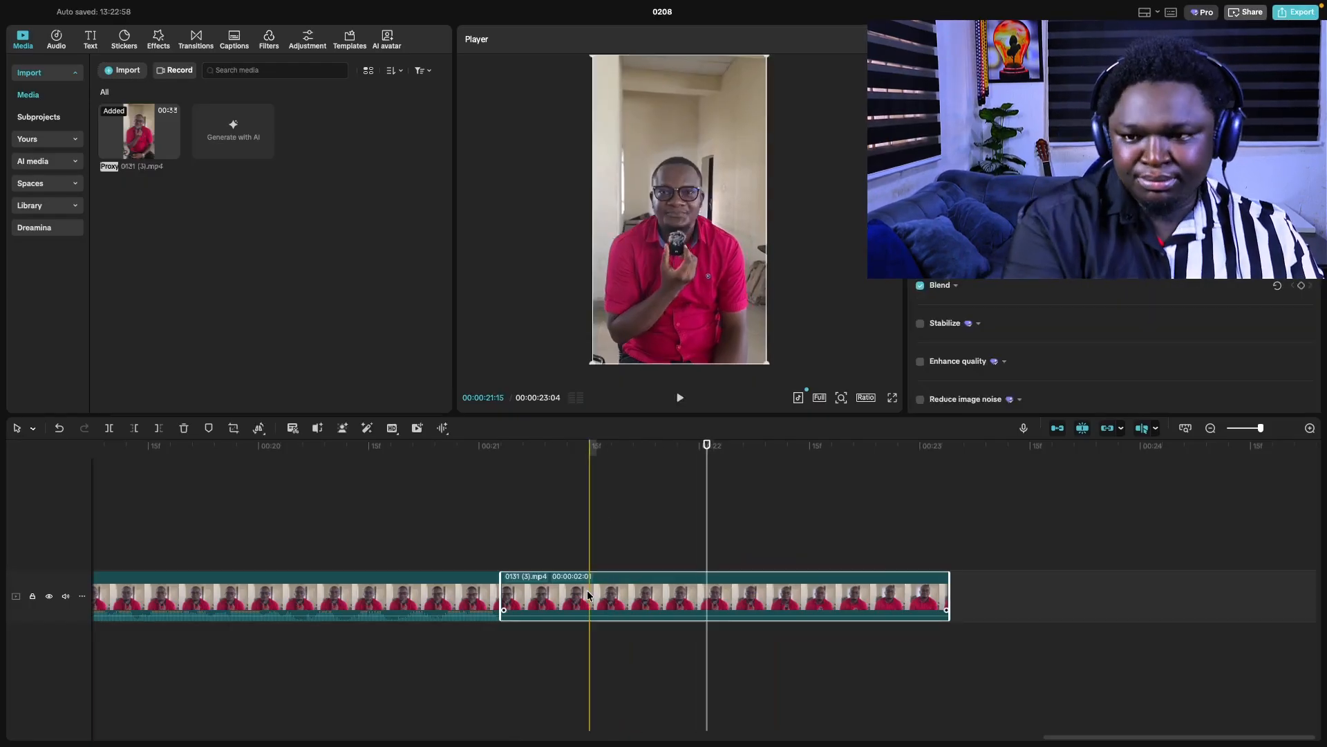
pyautogui.press('Delete')
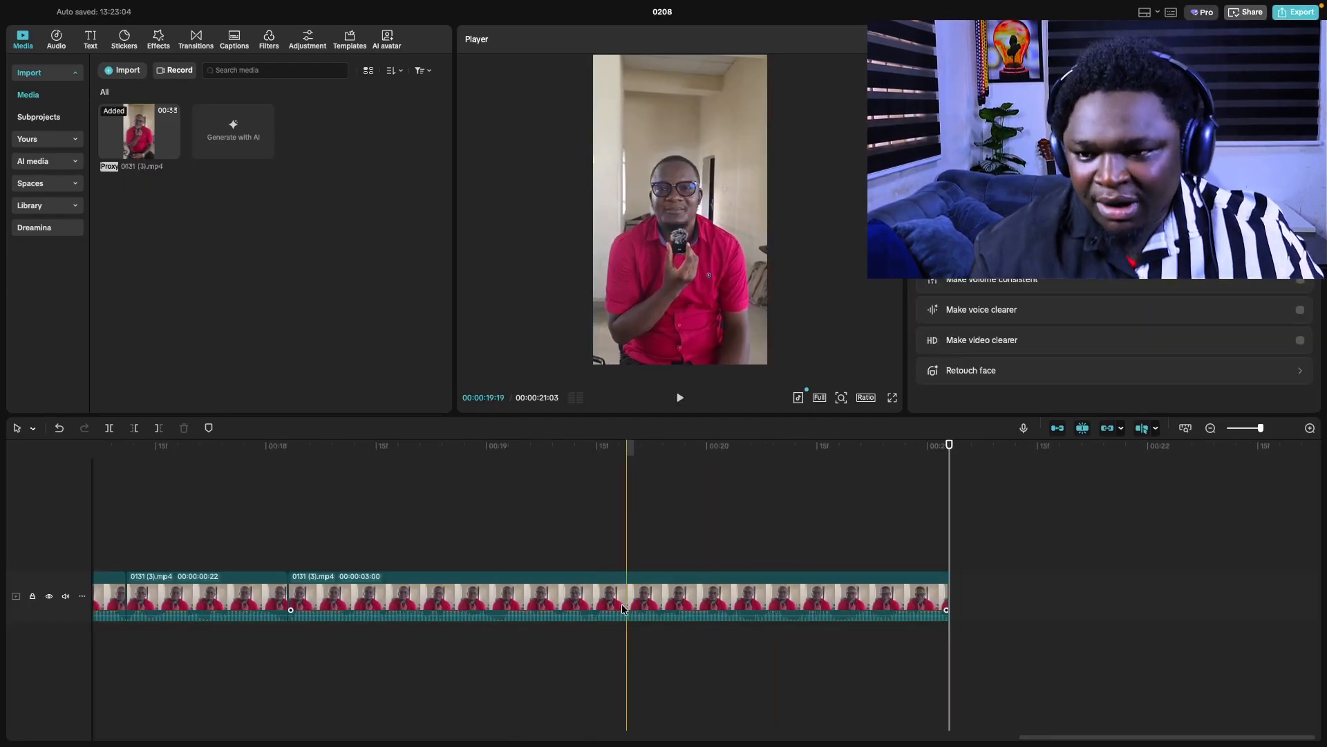
# - Play the whole edited sequence from the beginning to review all the cuts
pyautogui.hscroll(-6, 624, 601)
pyautogui.hscroll(-15, 625, 607)
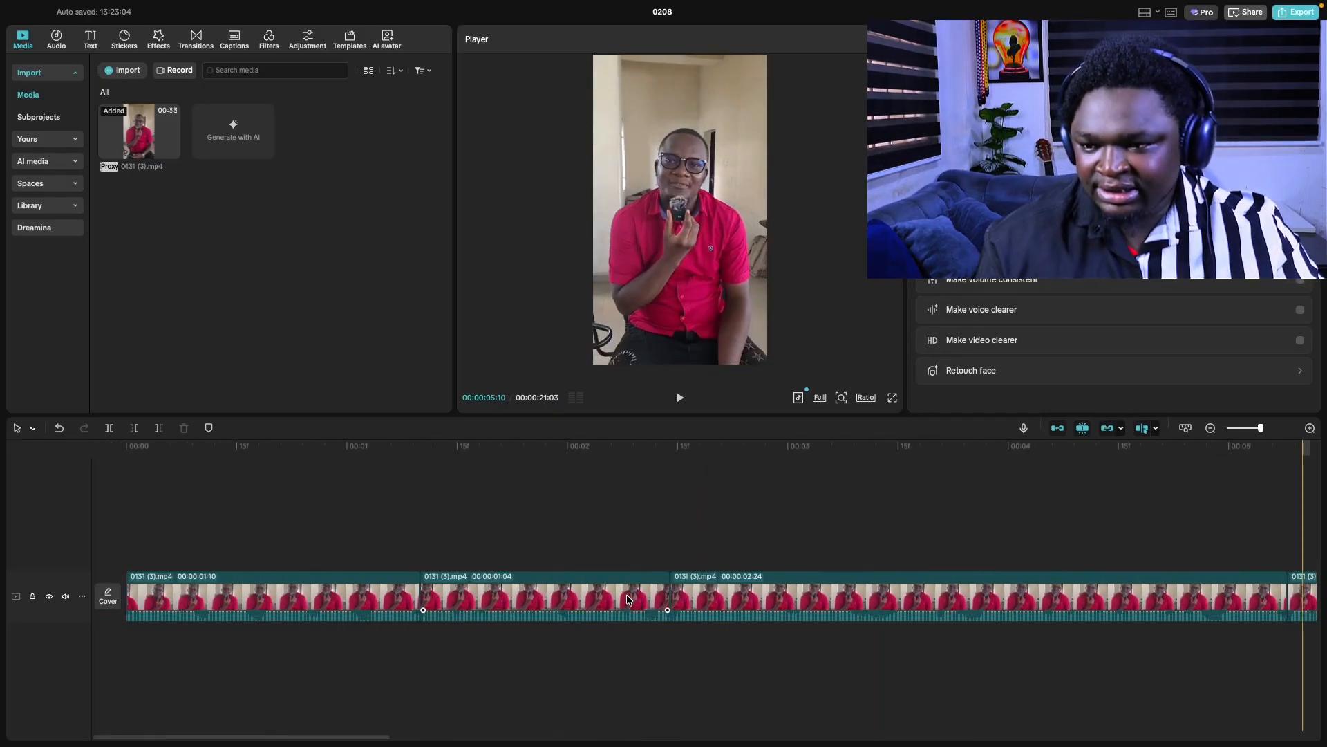
pyautogui.scroll(-2, 608, 601)
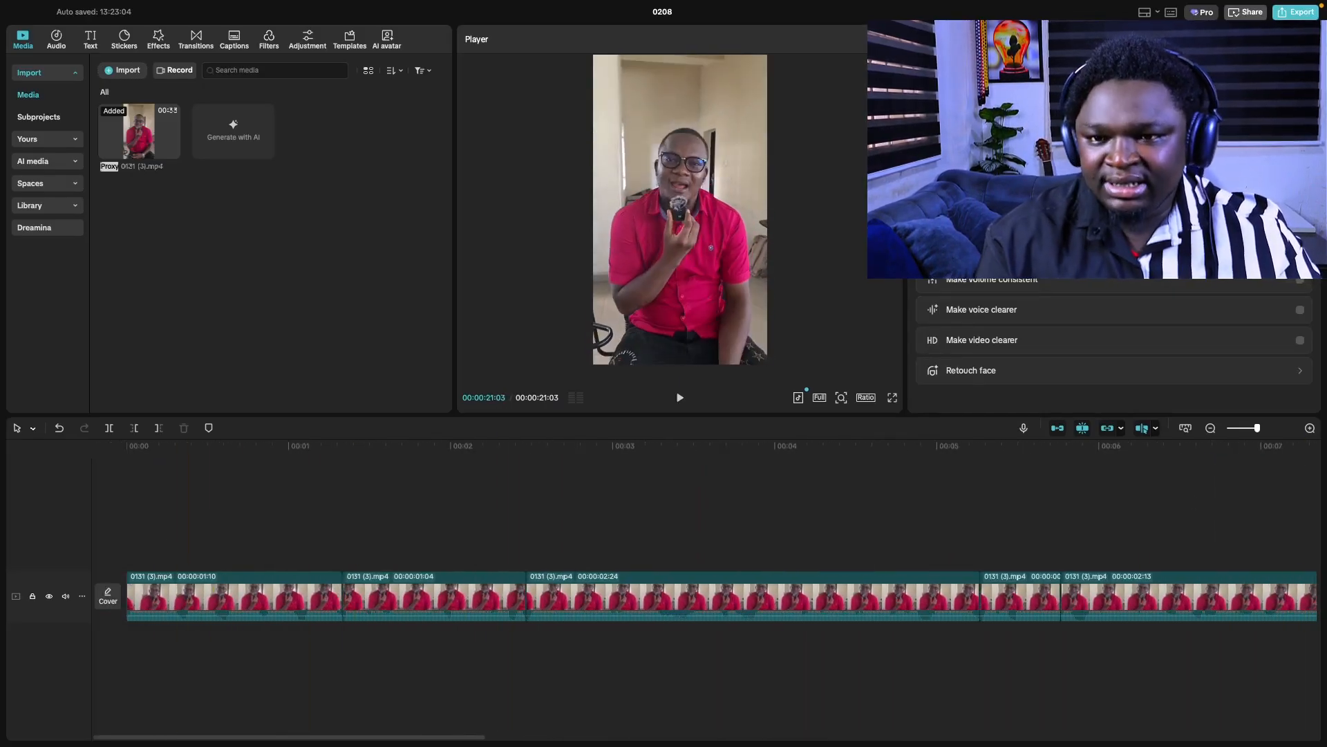
pyautogui.click(1187, 430)
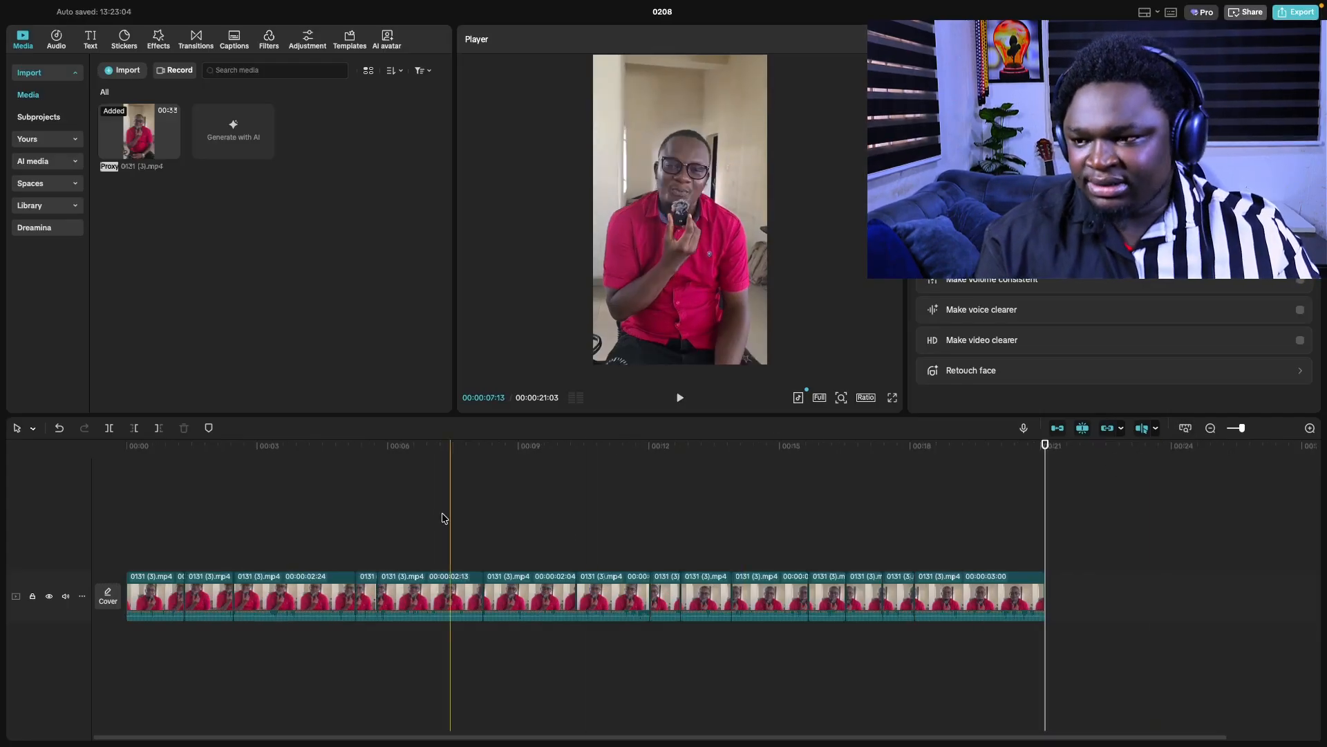
pyautogui.click(108, 548)
pyautogui.press('space')
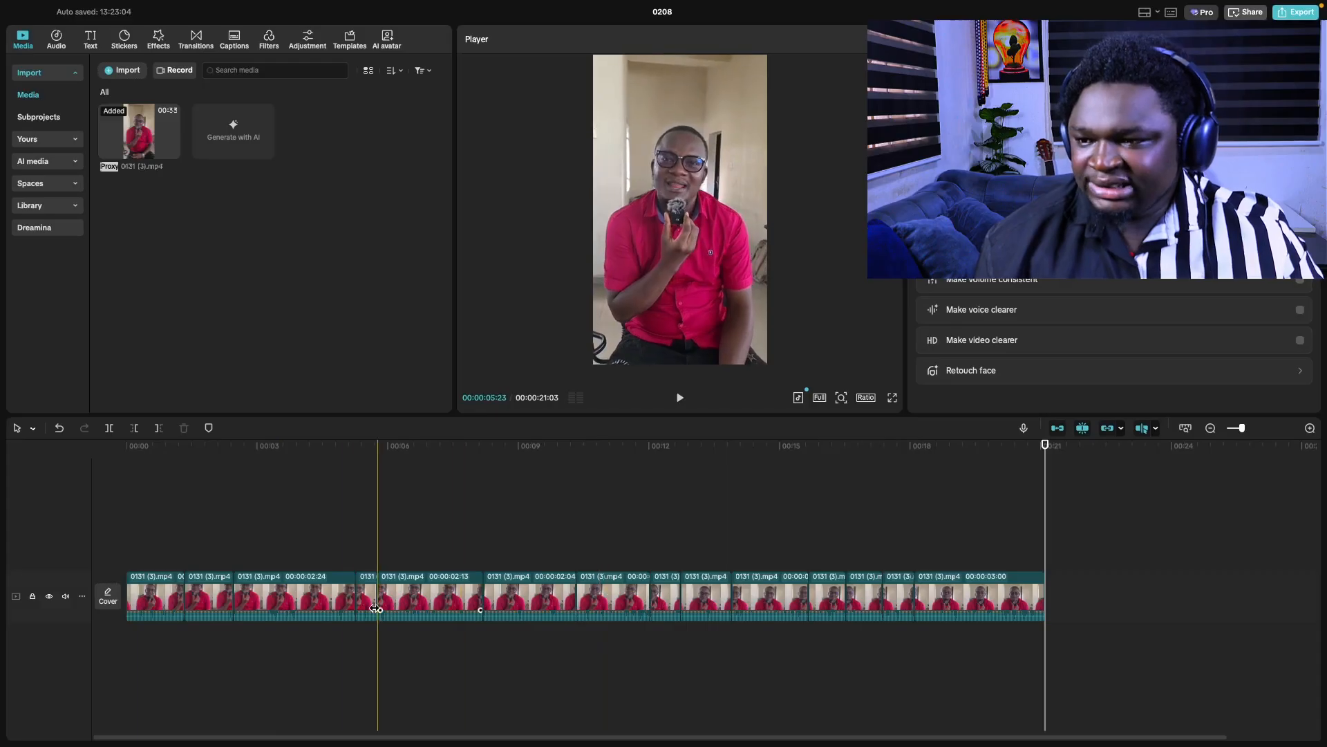
pyautogui.scroll(2, 239, 574)
pyautogui.scroll(2, 239, 573)
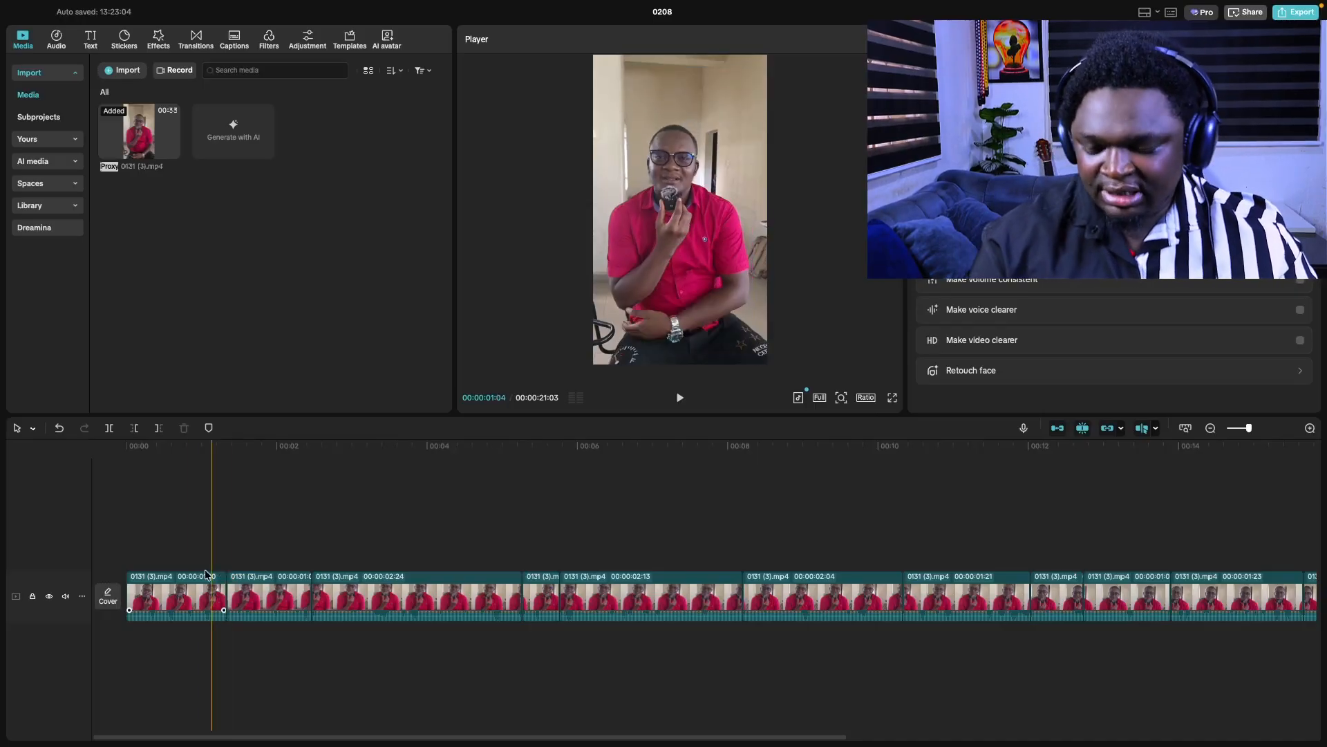
pyautogui.press('Home')
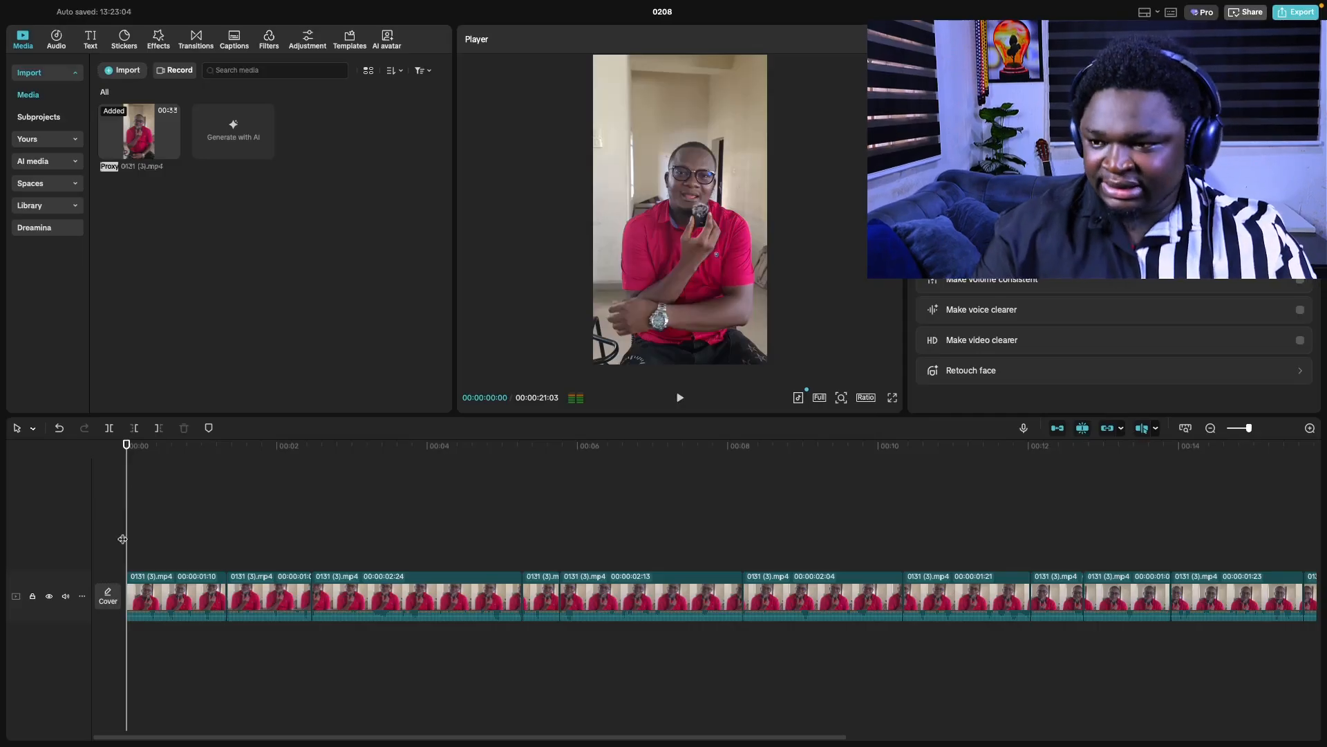
pyautogui.press('super+minus')
pyautogui.press('super+minus')
pyautogui.press('super+minus')
pyautogui.press('super+minus')
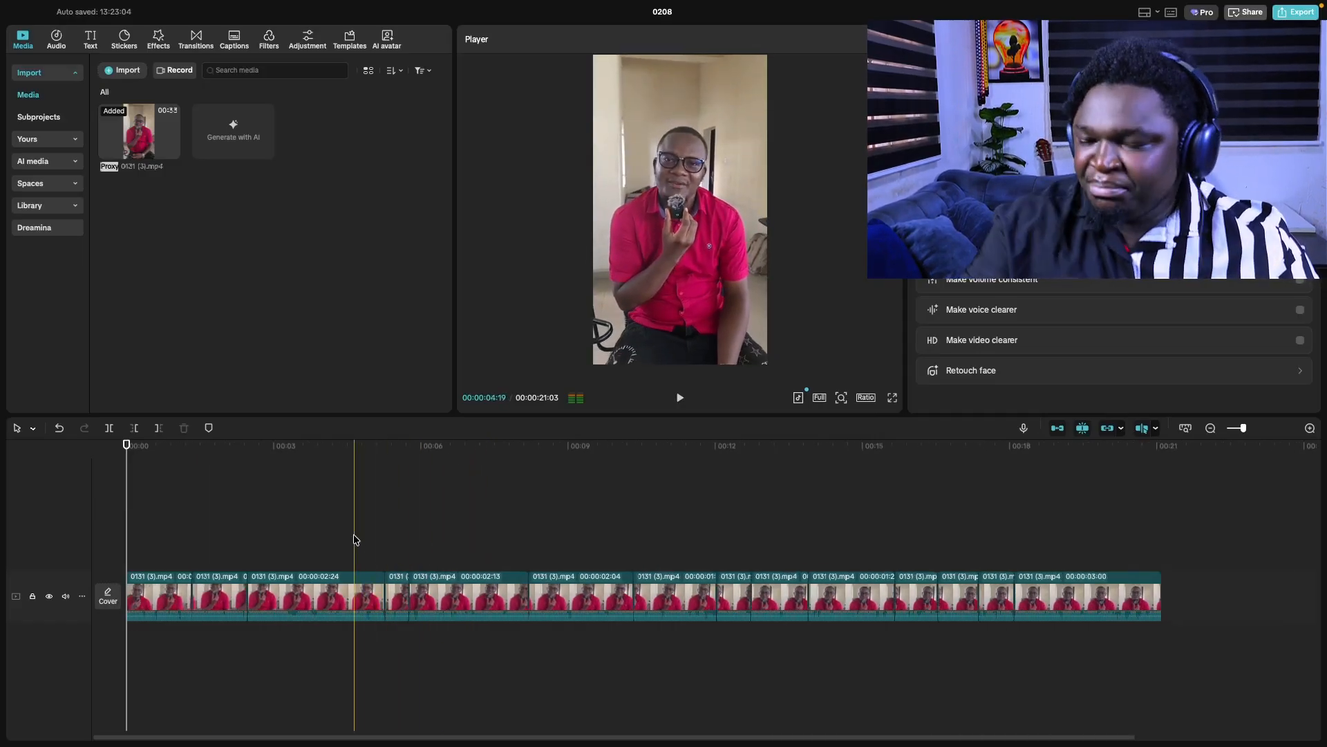
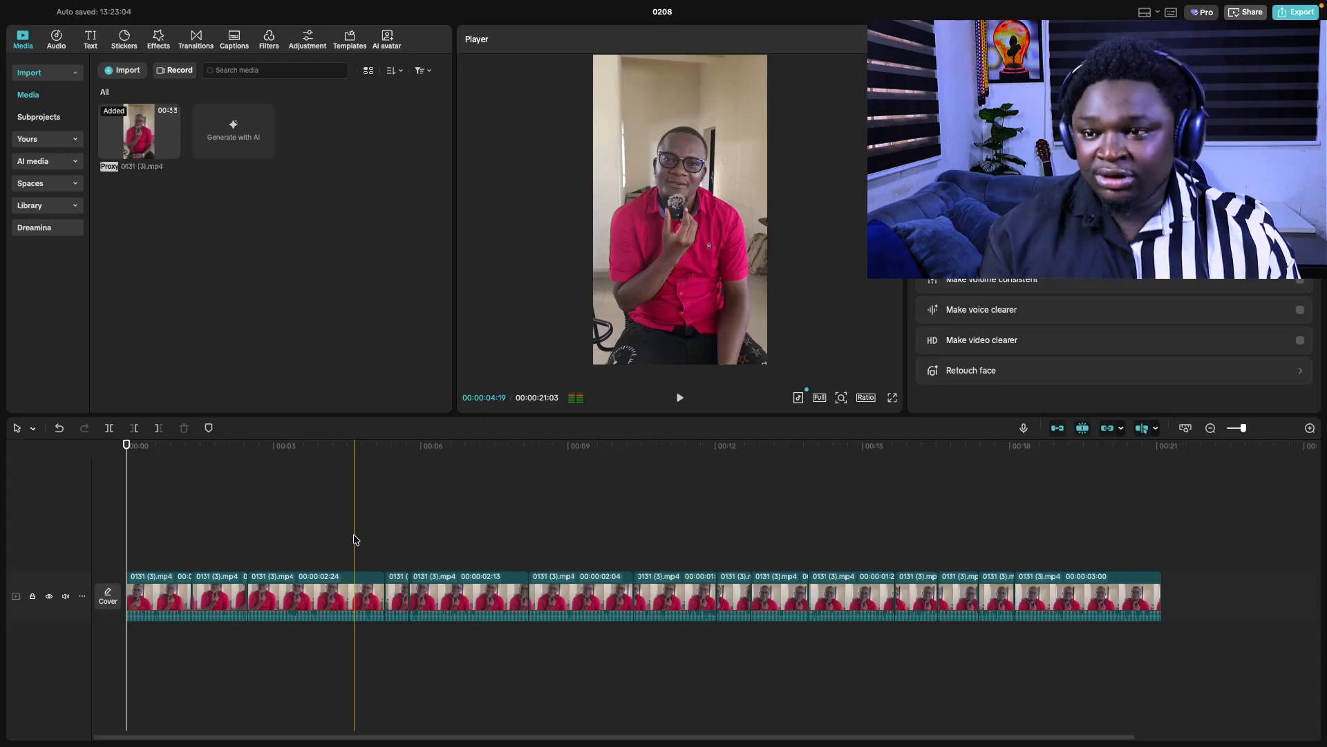
# - Play the opening from the start to about 00:00:01:05 and select the first clip
pyautogui.scroll(3, 173, 594)
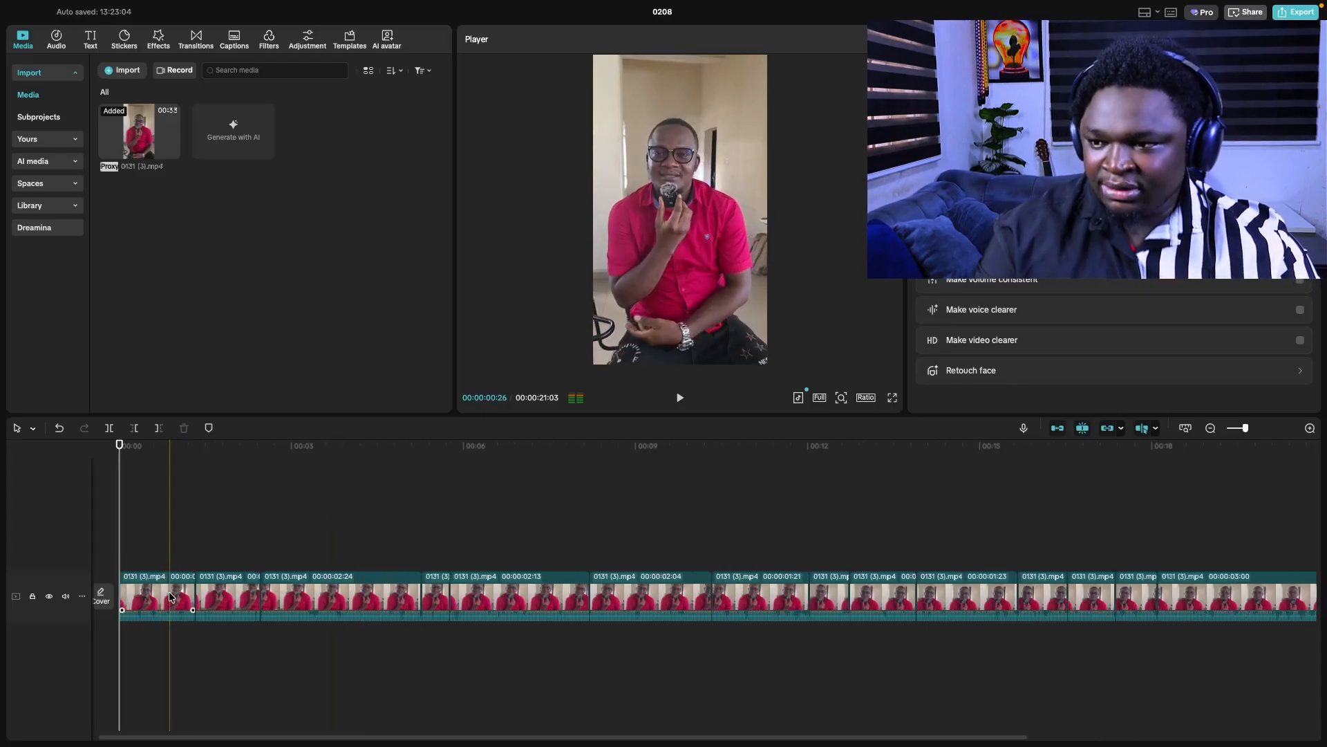
pyautogui.hscroll(-2, 169, 596)
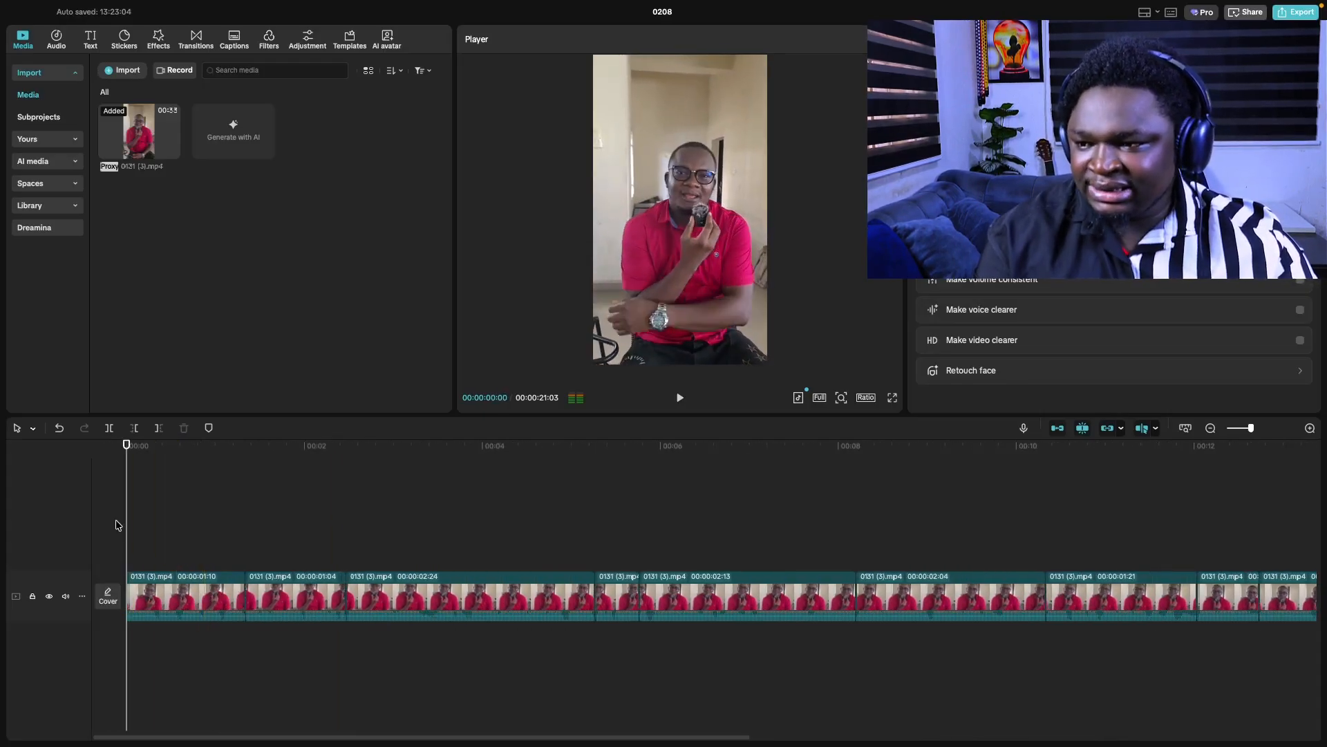
pyautogui.press('space')
pyautogui.click(186, 587)
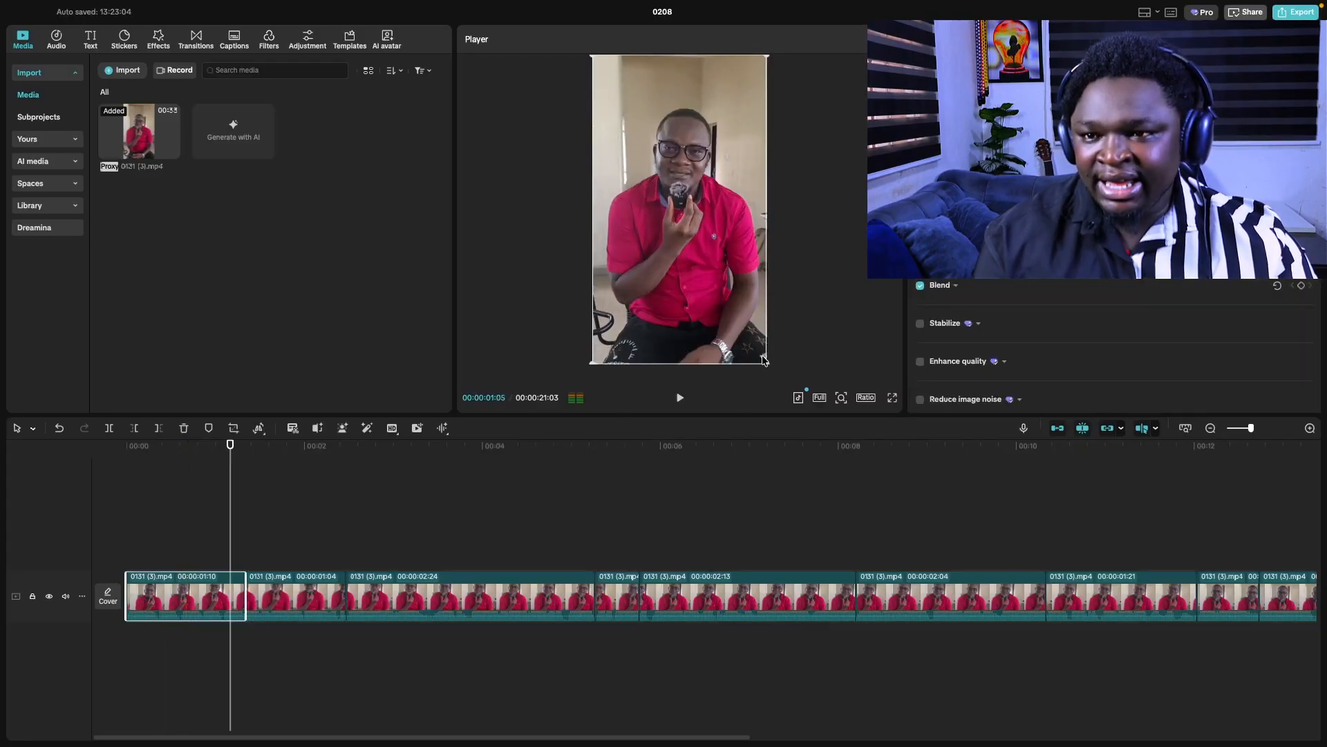
# - Try enlarging the first clip in the preview, comparing it with the original size by undoing and redoing the scaling
pyautogui.moveTo(766, 360); pyautogui.dragTo(851, 477)
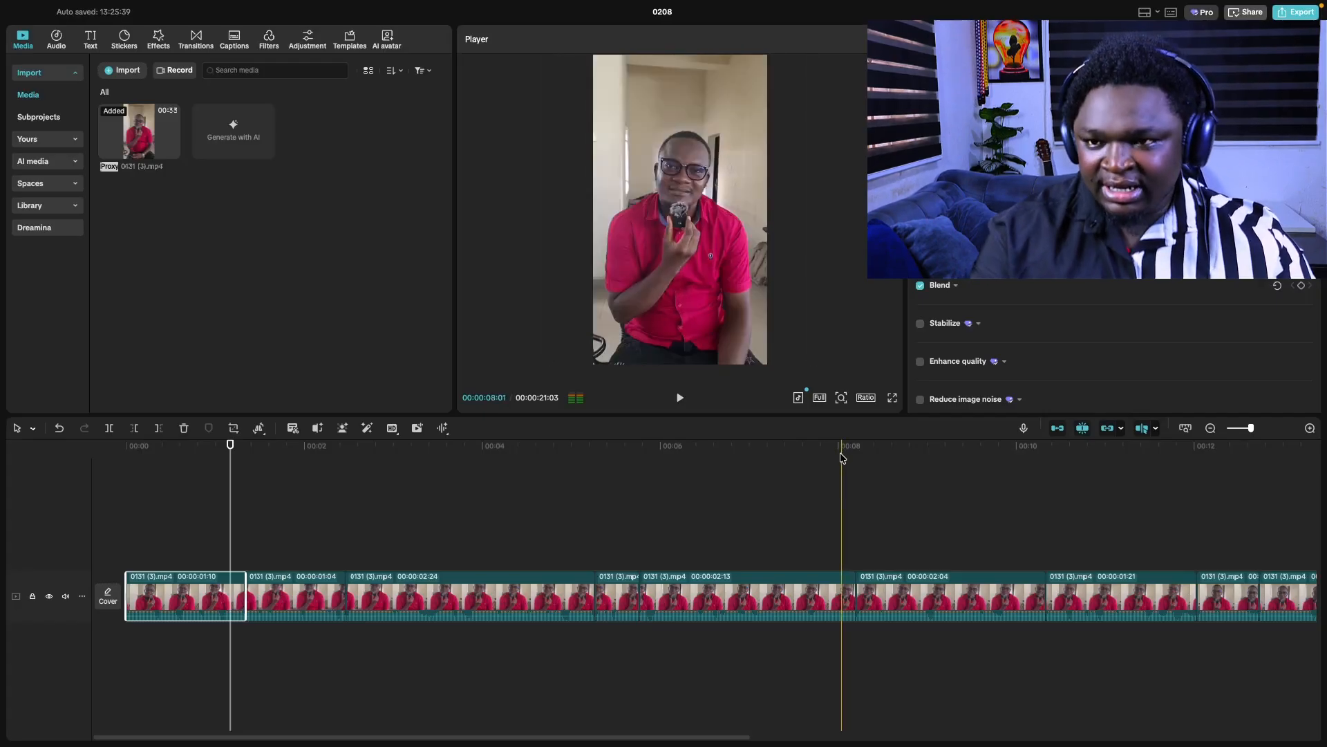
pyautogui.hotkey('ctrl', 'z')
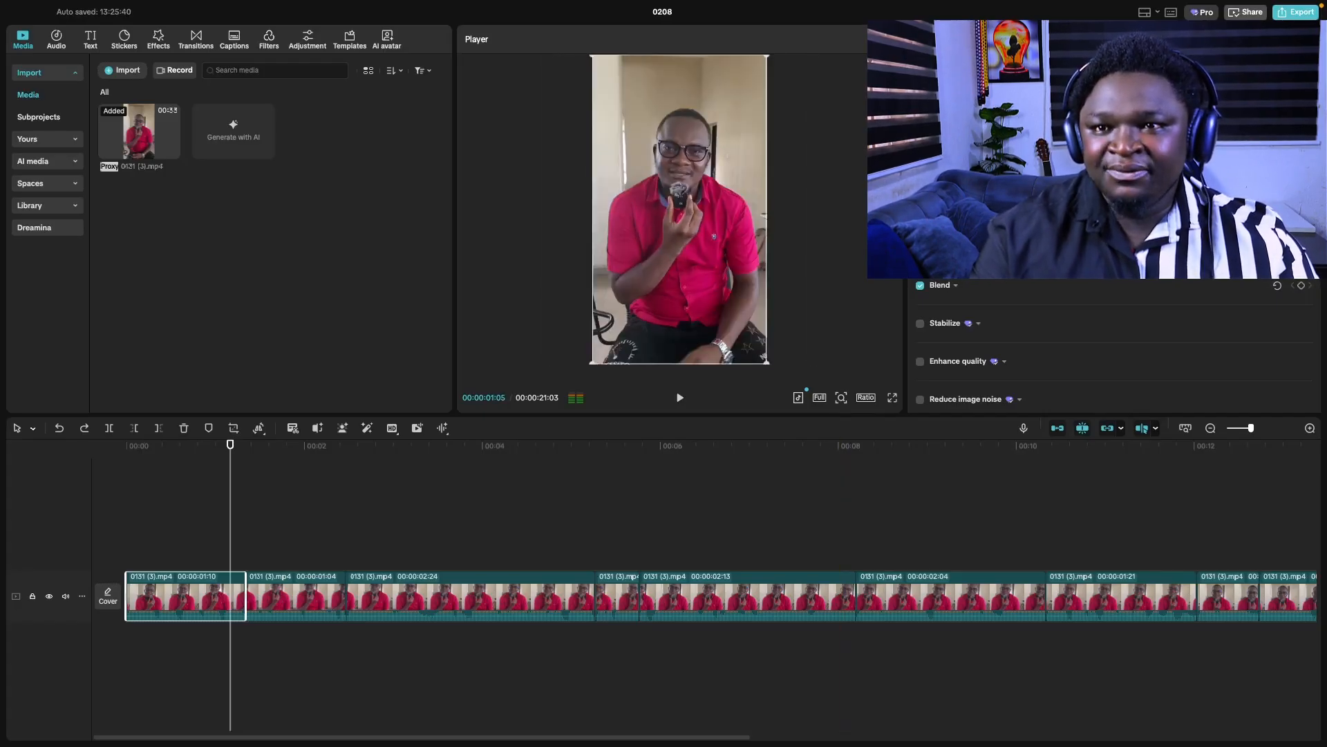
pyautogui.hotkey('ctrl', 'shift', 'z')
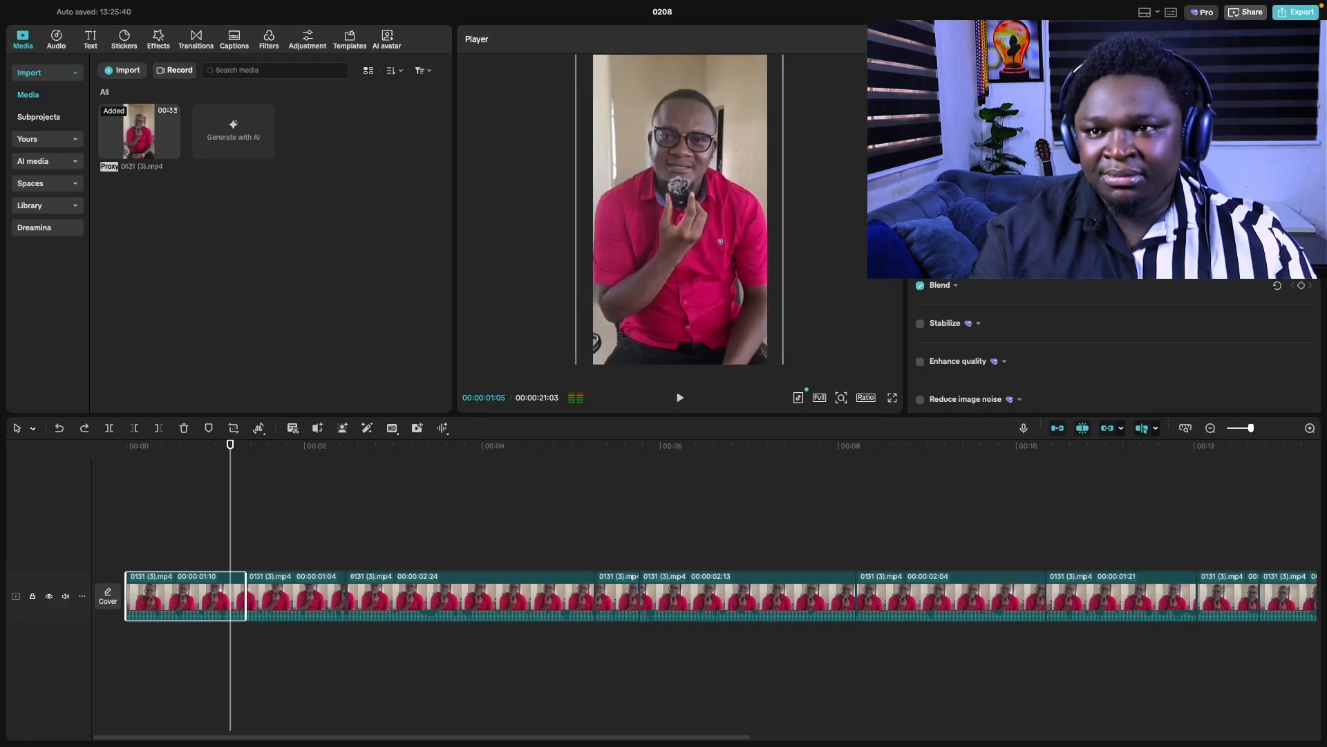
pyautogui.hotkey('ctrl', 'z')
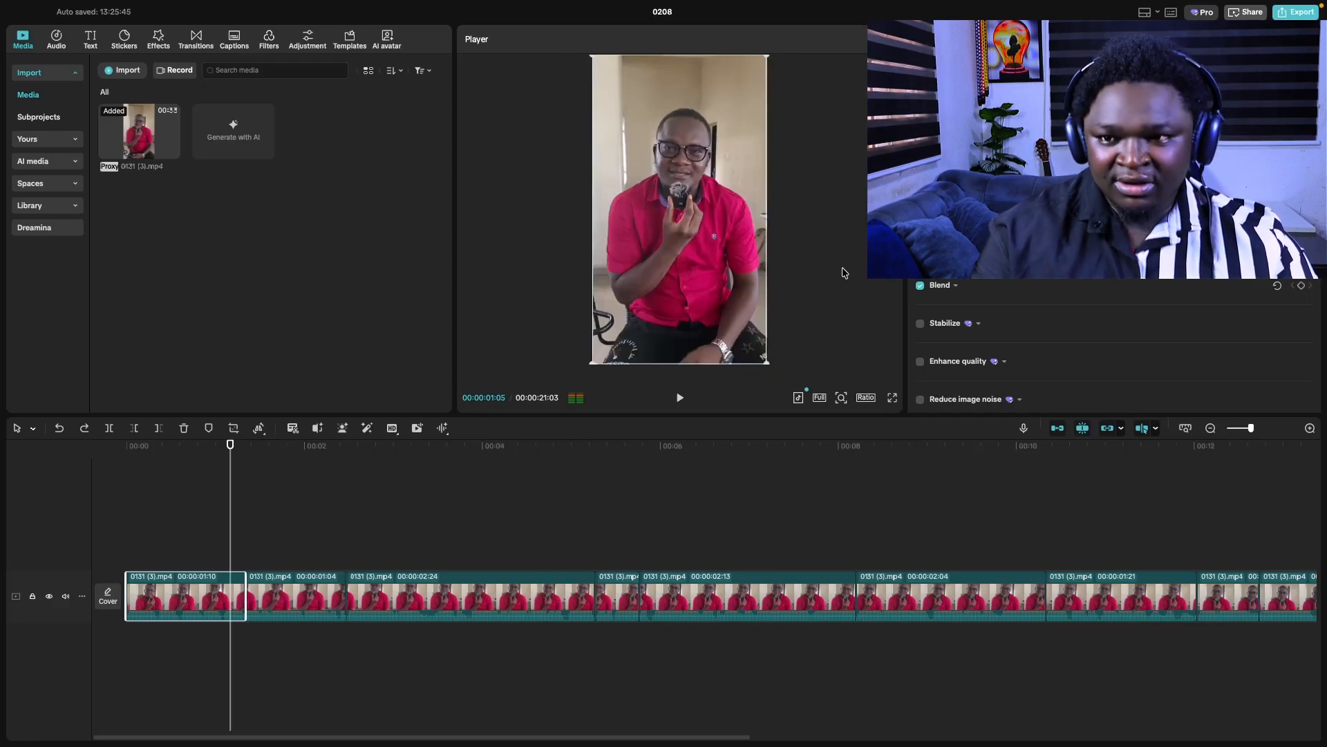
# - Scale up the first clip so it overfills the video frame, and move its picture down slightly
pyautogui.moveTo(777, 377); pyautogui.dragTo(797, 400)
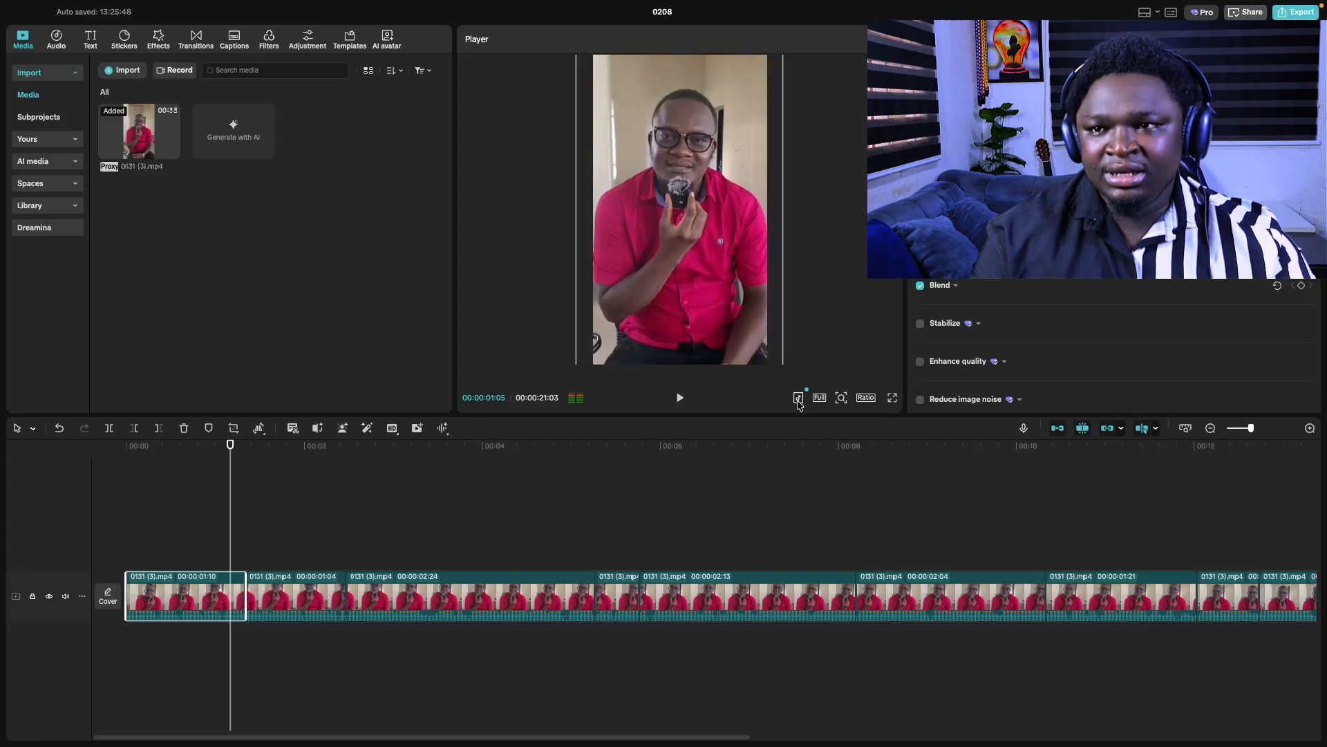
pyautogui.press('super+z')
pyautogui.moveTo(1051, 125); pyautogui.dragTo(1066, 124)
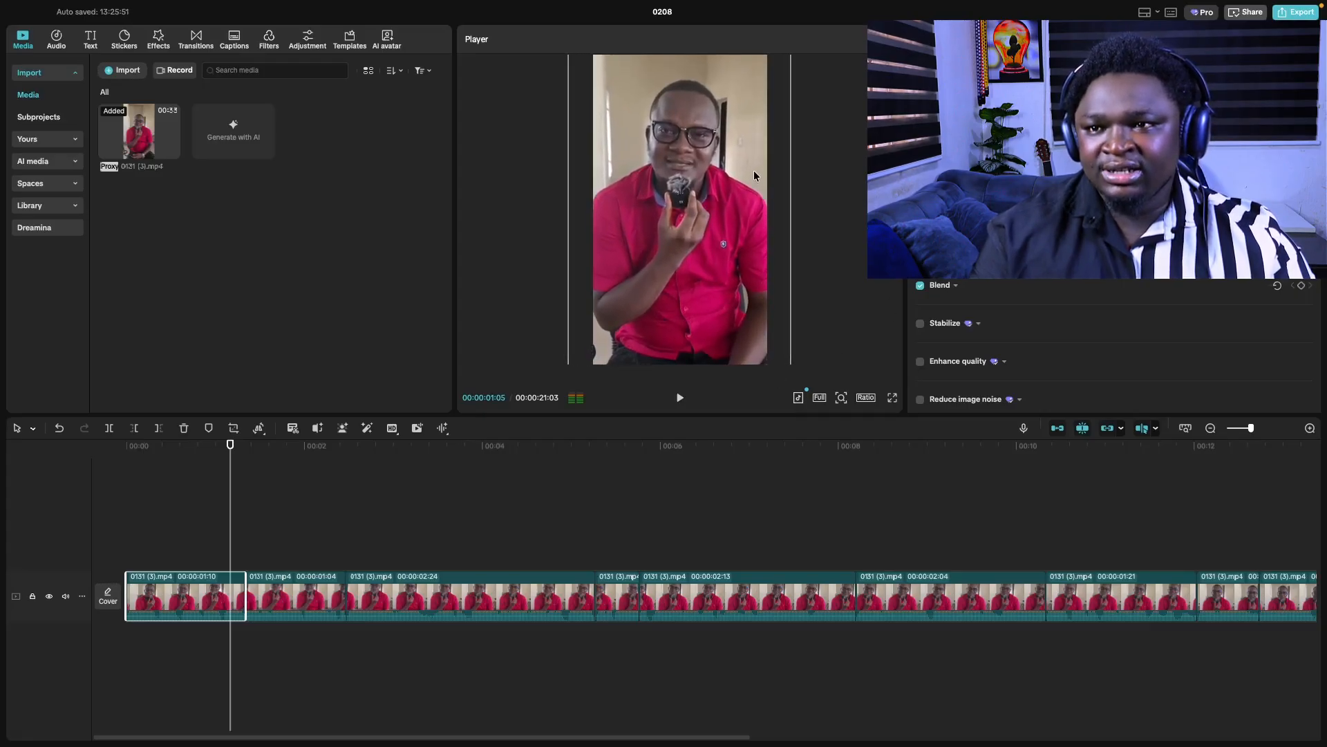
pyautogui.moveTo(754, 176); pyautogui.dragTo(714, 226)
# - Replay the opening from the start several times to check the enlarged first clip against the second, and reselect the first clip
pyautogui.click(110, 510)
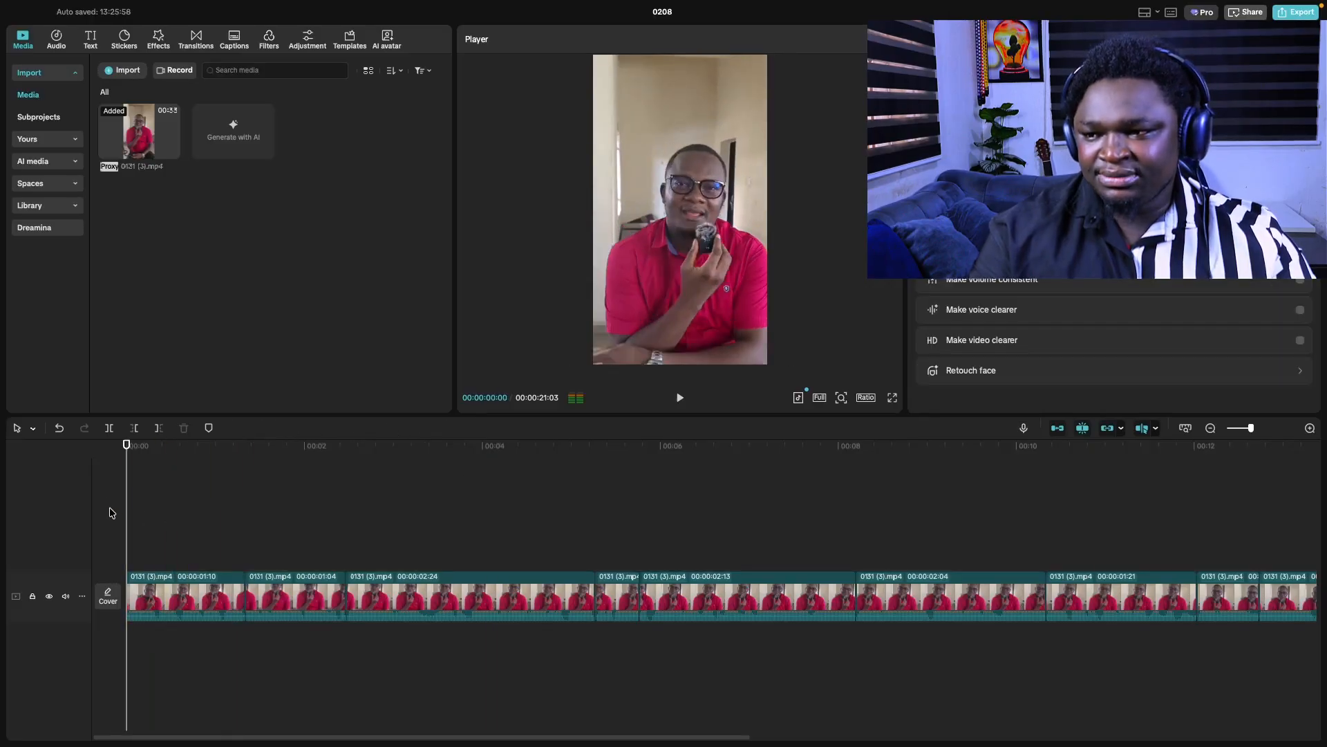
pyautogui.press('space')
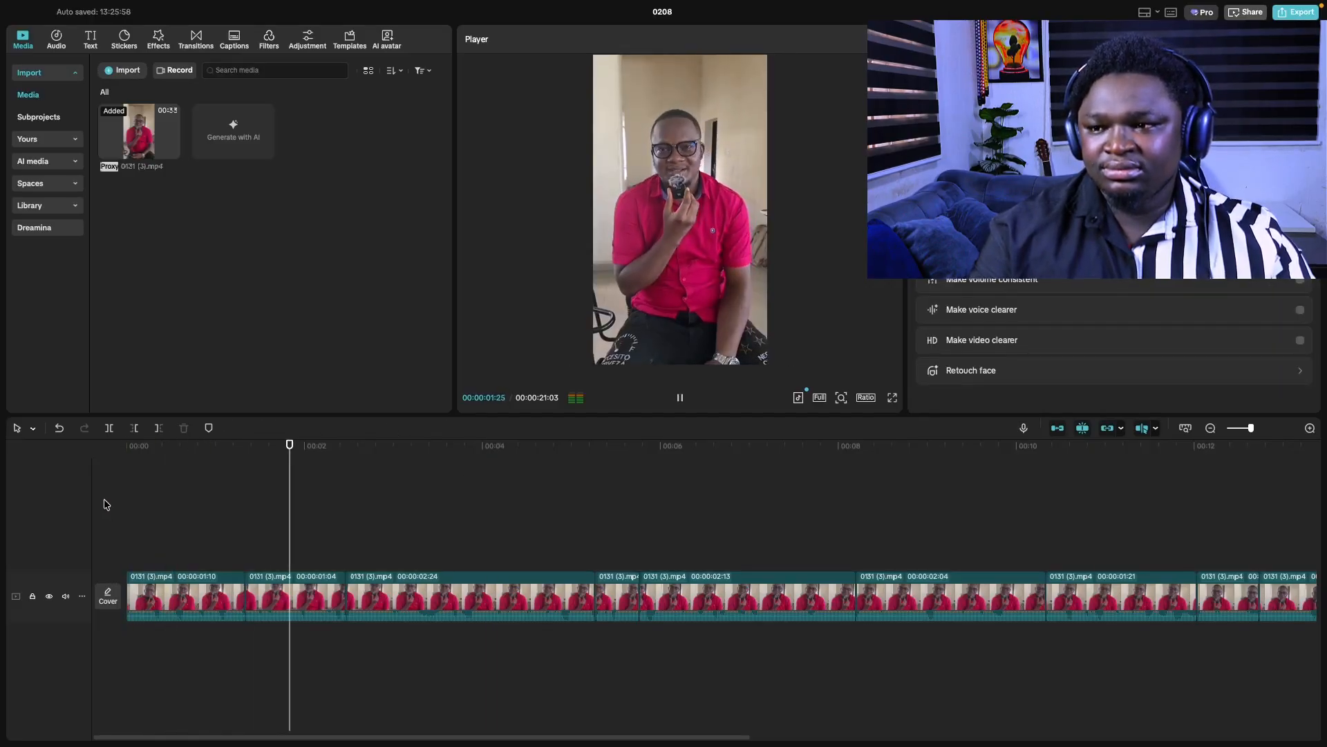
pyautogui.press('space')
pyautogui.click(121, 501)
pyautogui.press('space')
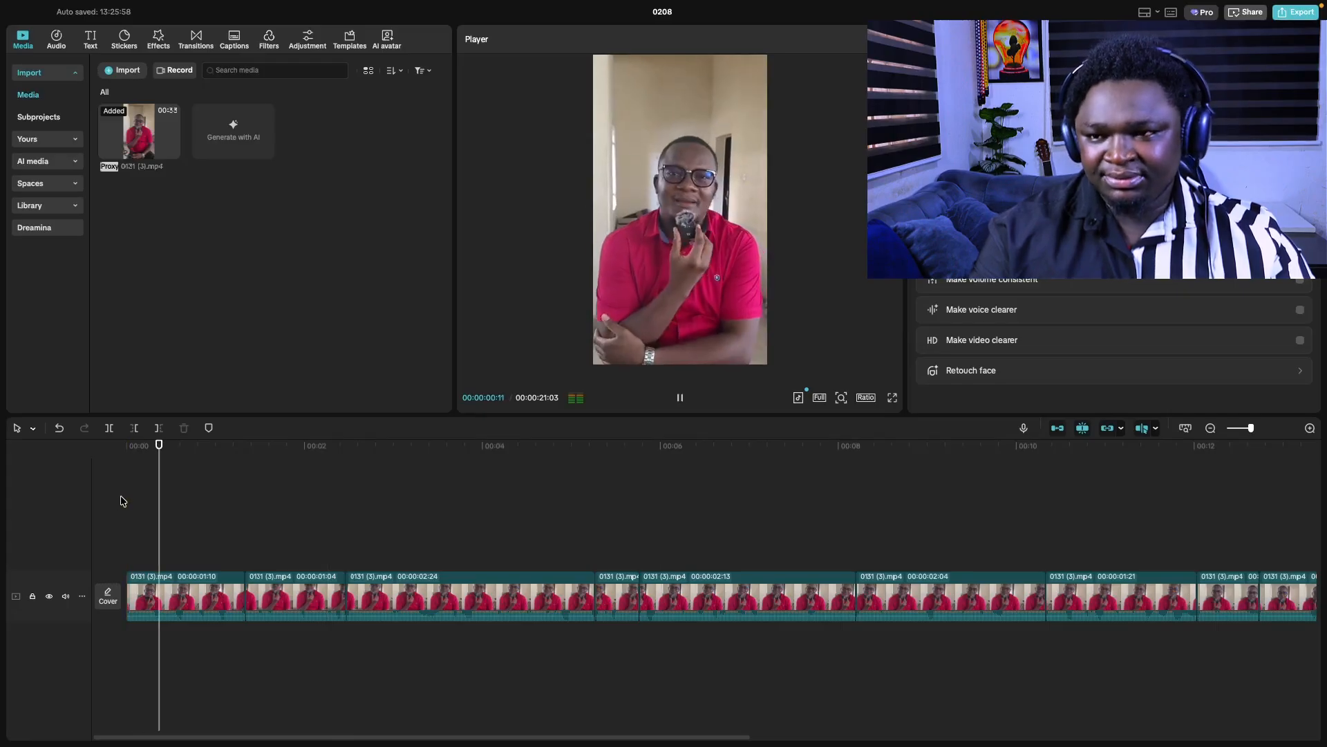
pyautogui.press('space')
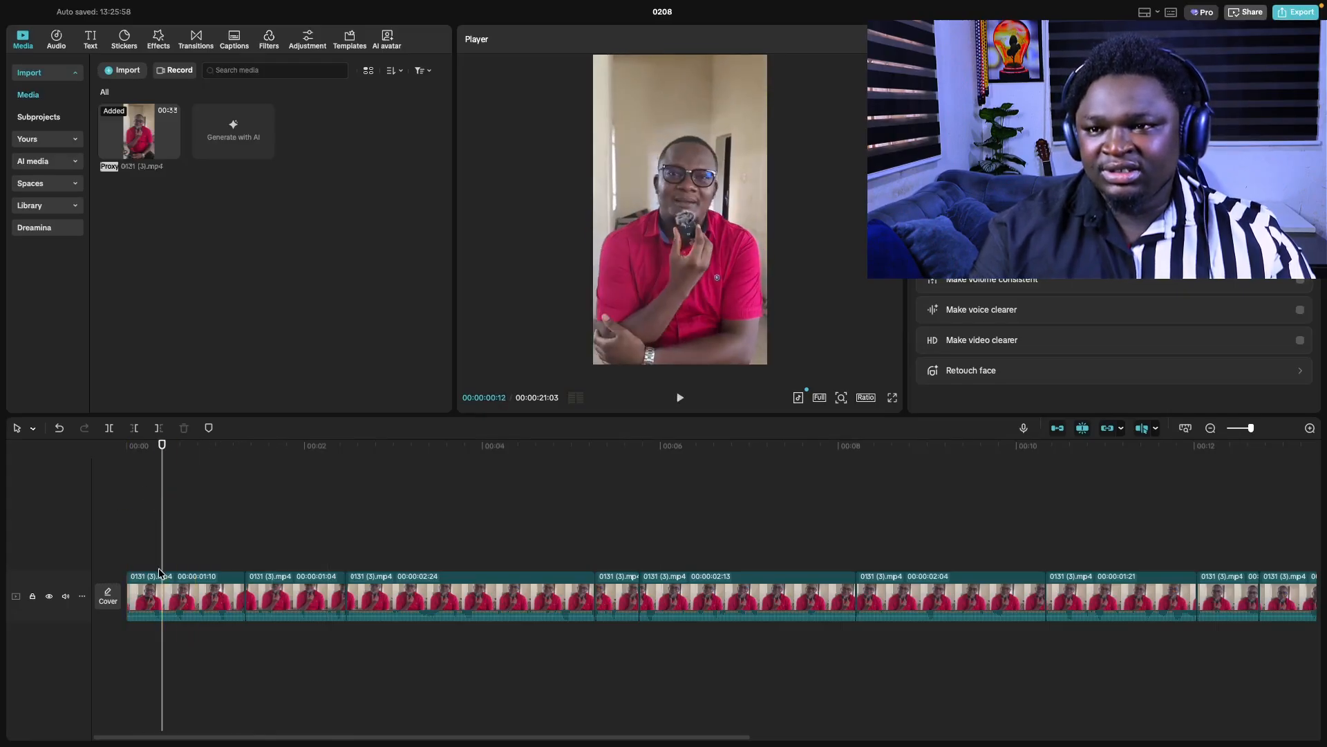
pyautogui.click(118, 533)
pyautogui.press('space')
pyautogui.press('space')
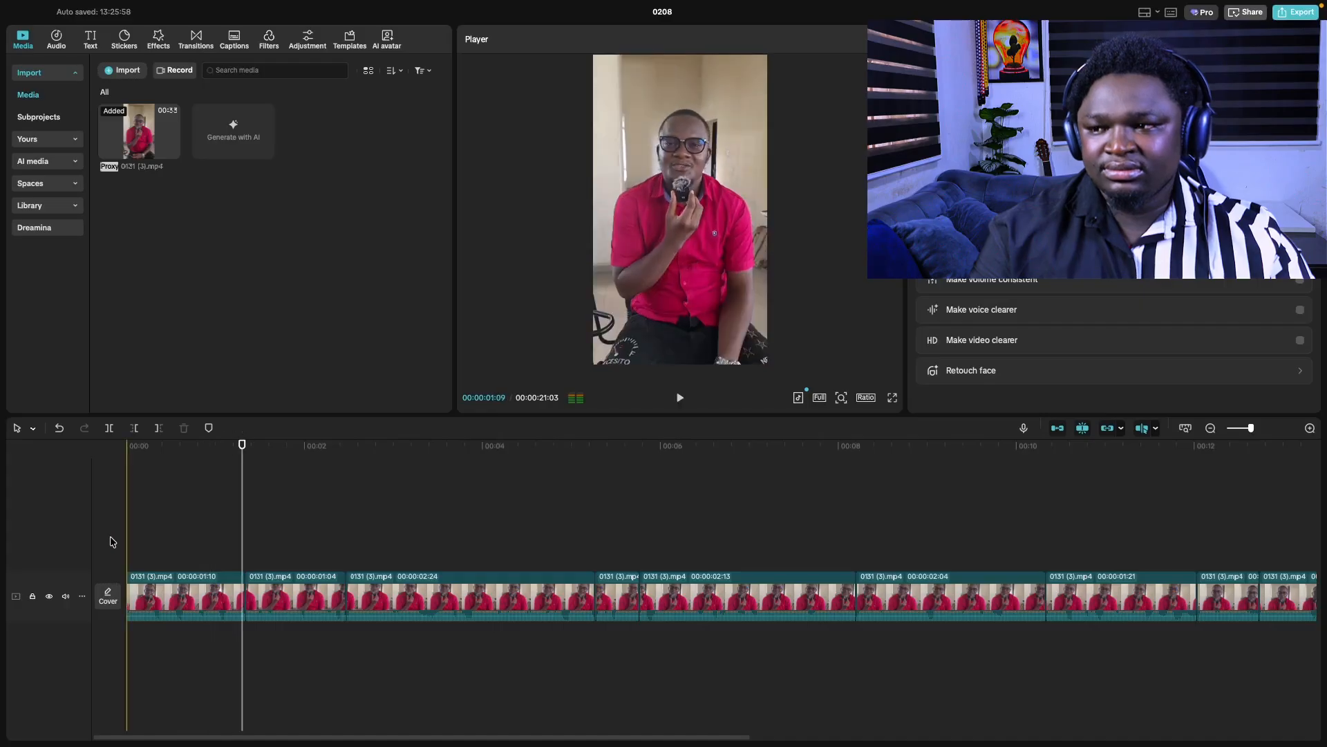
pyautogui.click(112, 538)
pyautogui.press('space')
pyautogui.press('space')
pyautogui.click(171, 607)
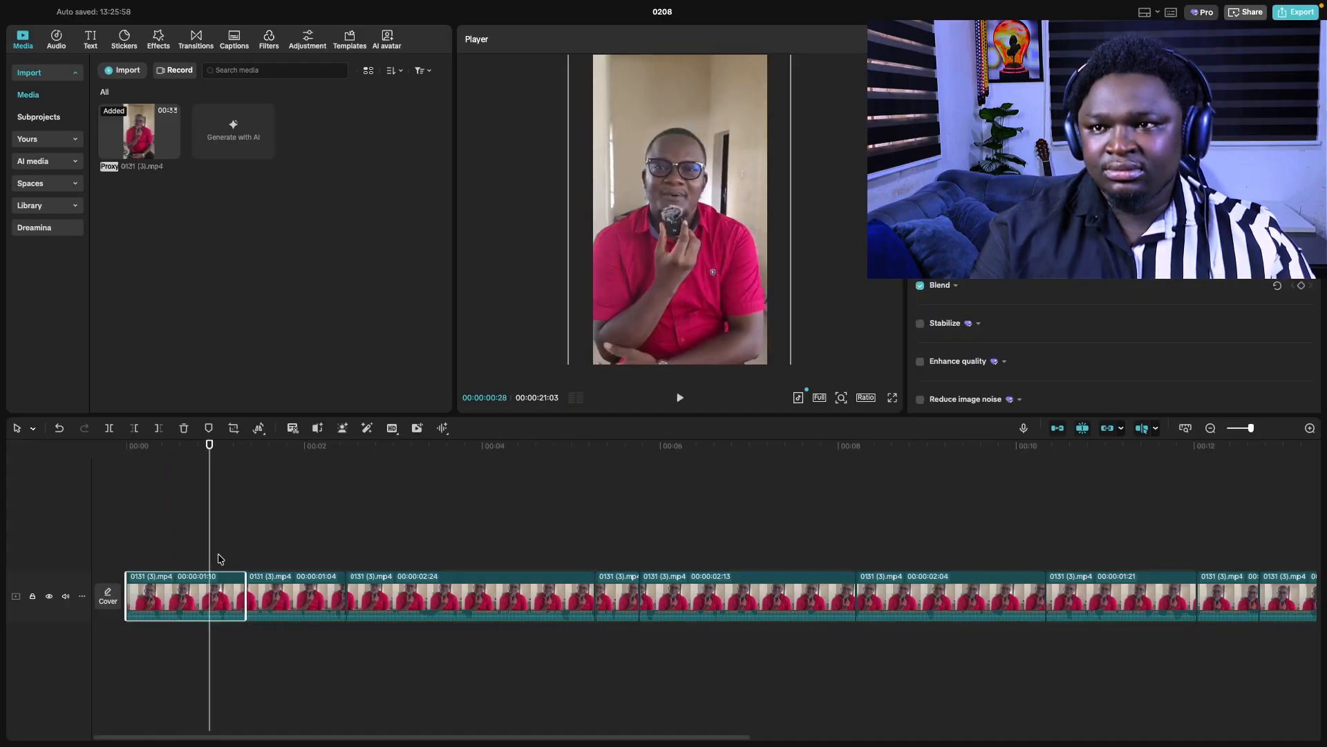
# - Scale up the already enlarged first clip a little more and readjust its picture's position in the frame
pyautogui.moveTo(621, 250); pyautogui.dragTo(674, 230)
pyautogui.scroll(4, 653, 225)
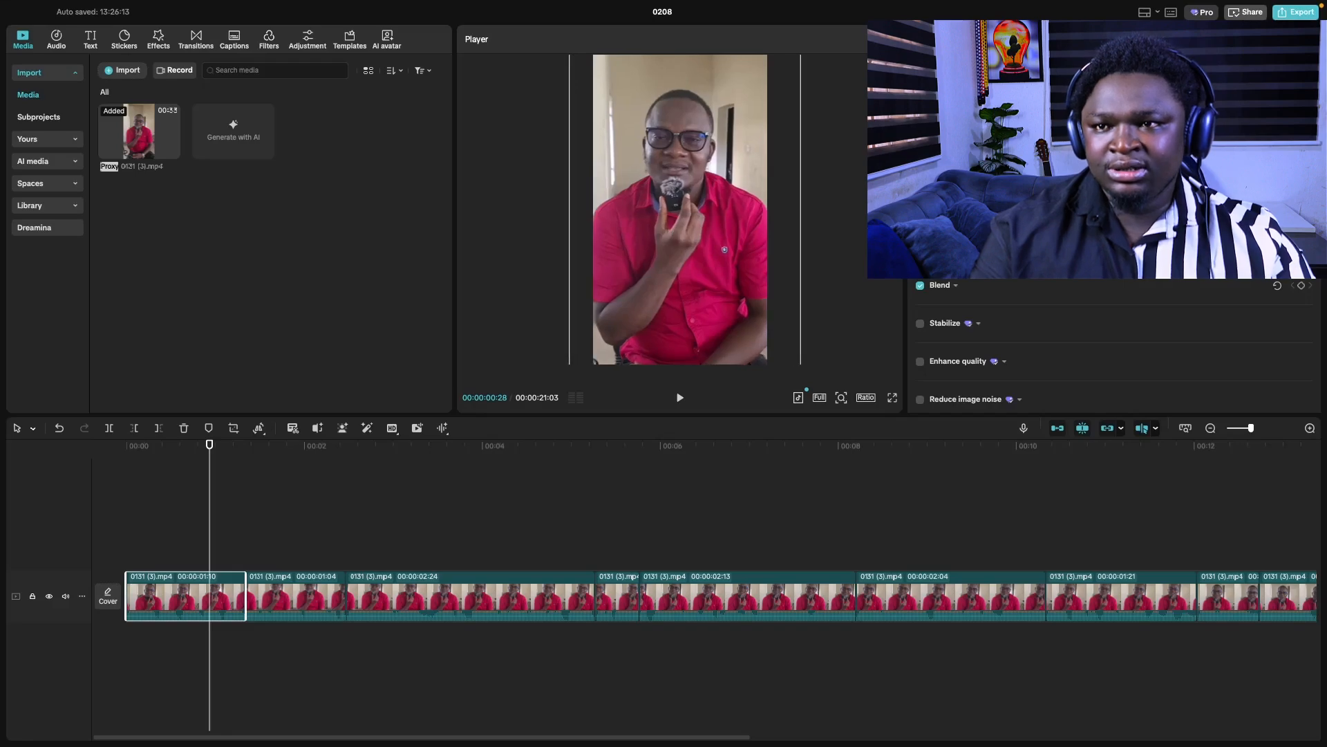
pyautogui.moveTo(650, 226); pyautogui.dragTo(652, 233)
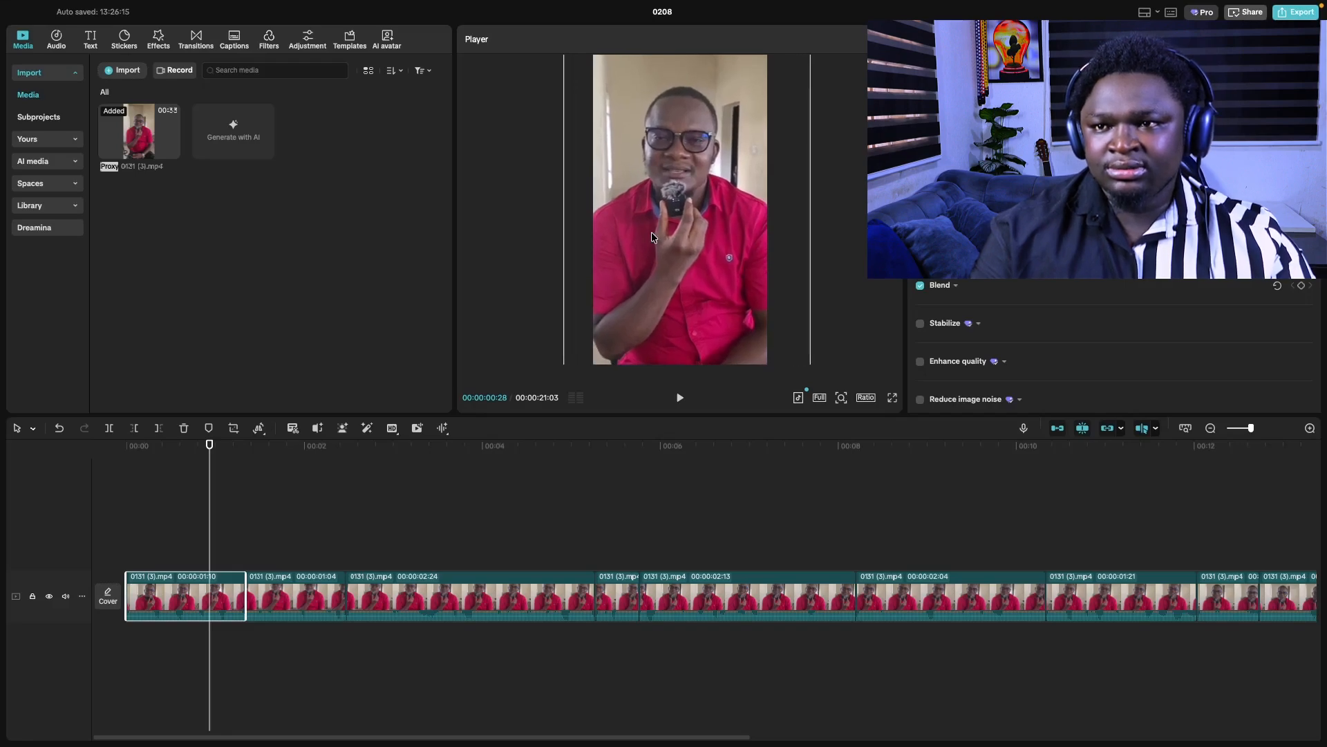
# - Play the edit from the start to about 00:00:03:12 to check the first three clips
pyautogui.click(97, 517)
pyautogui.press('space')
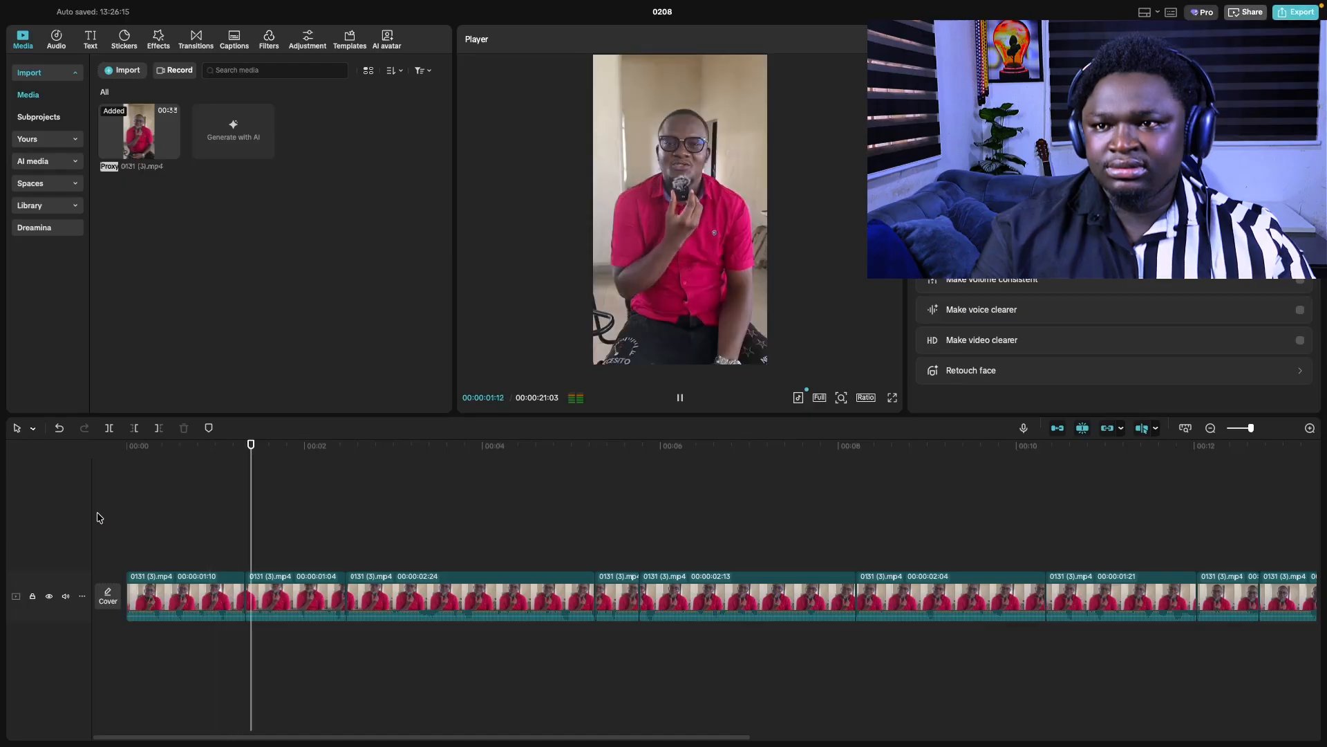
pyautogui.click(206, 524)
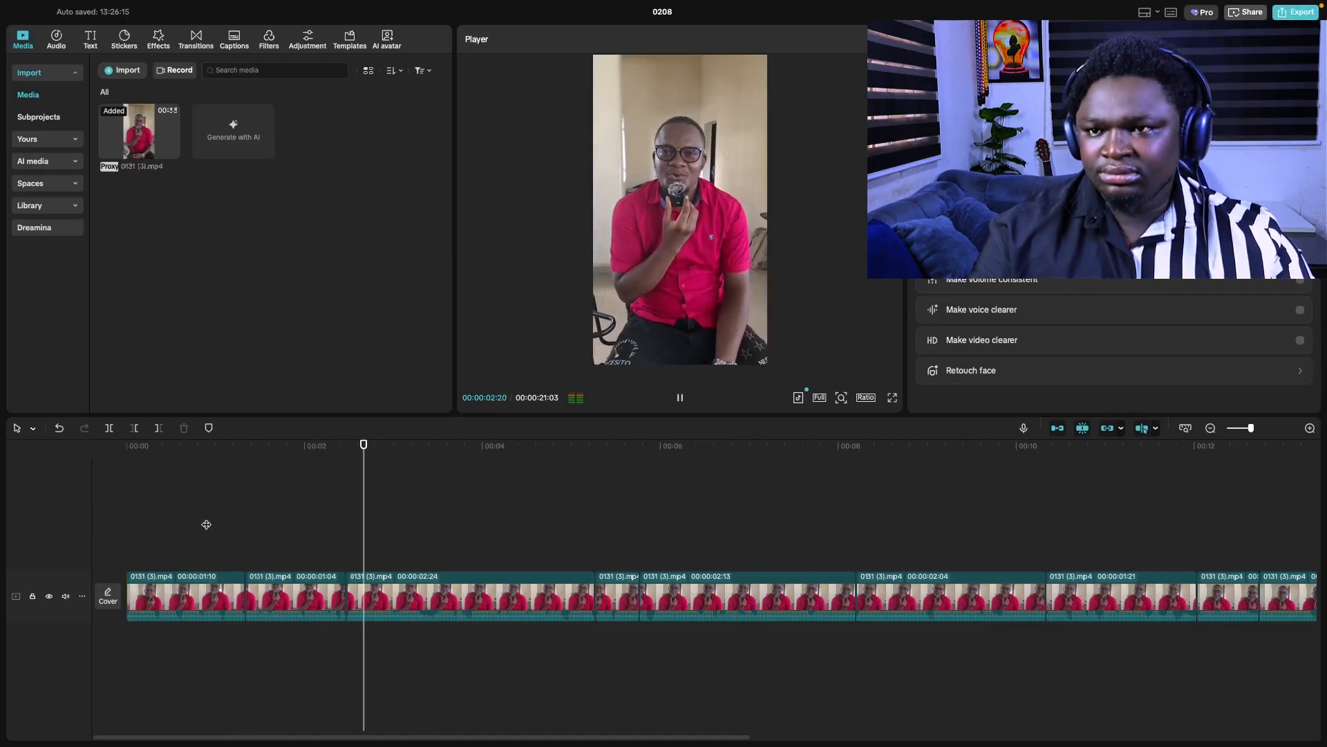
pyautogui.press('space')
pyautogui.click(339, 538)
pyautogui.press('space')
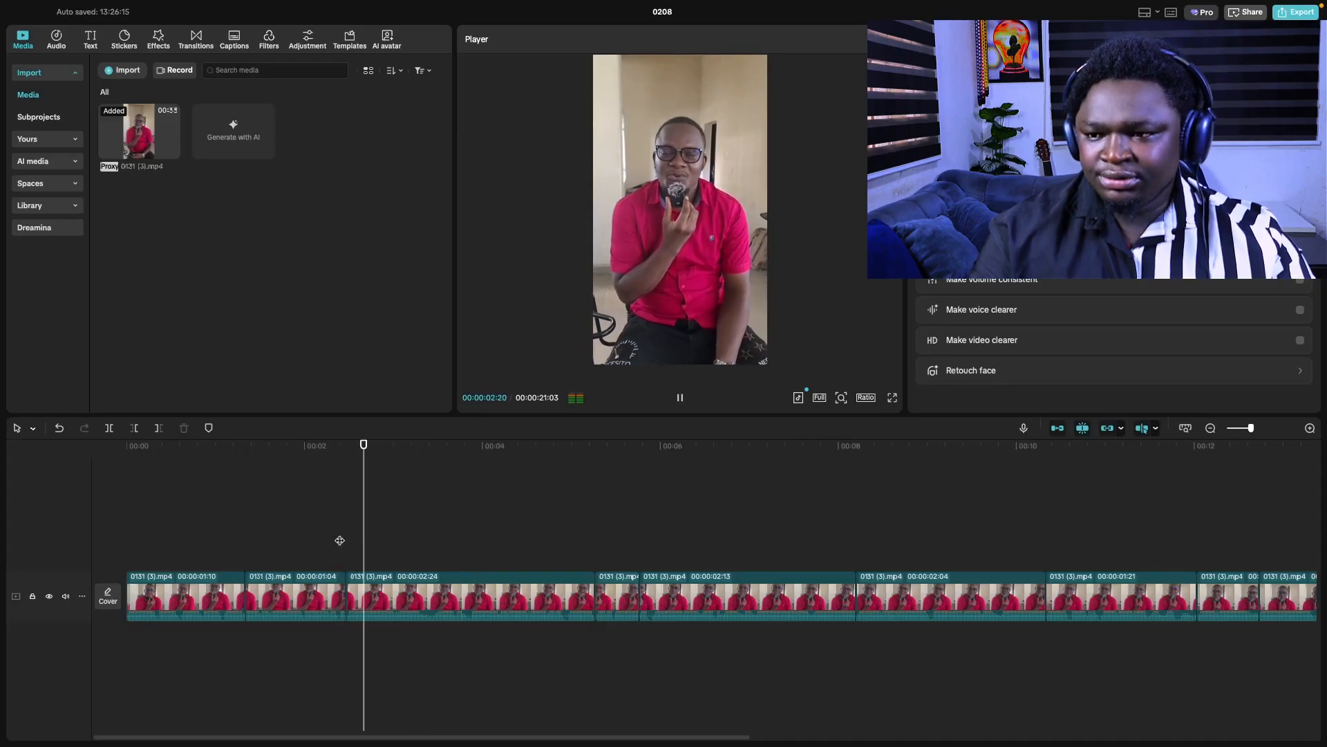
pyautogui.press('space')
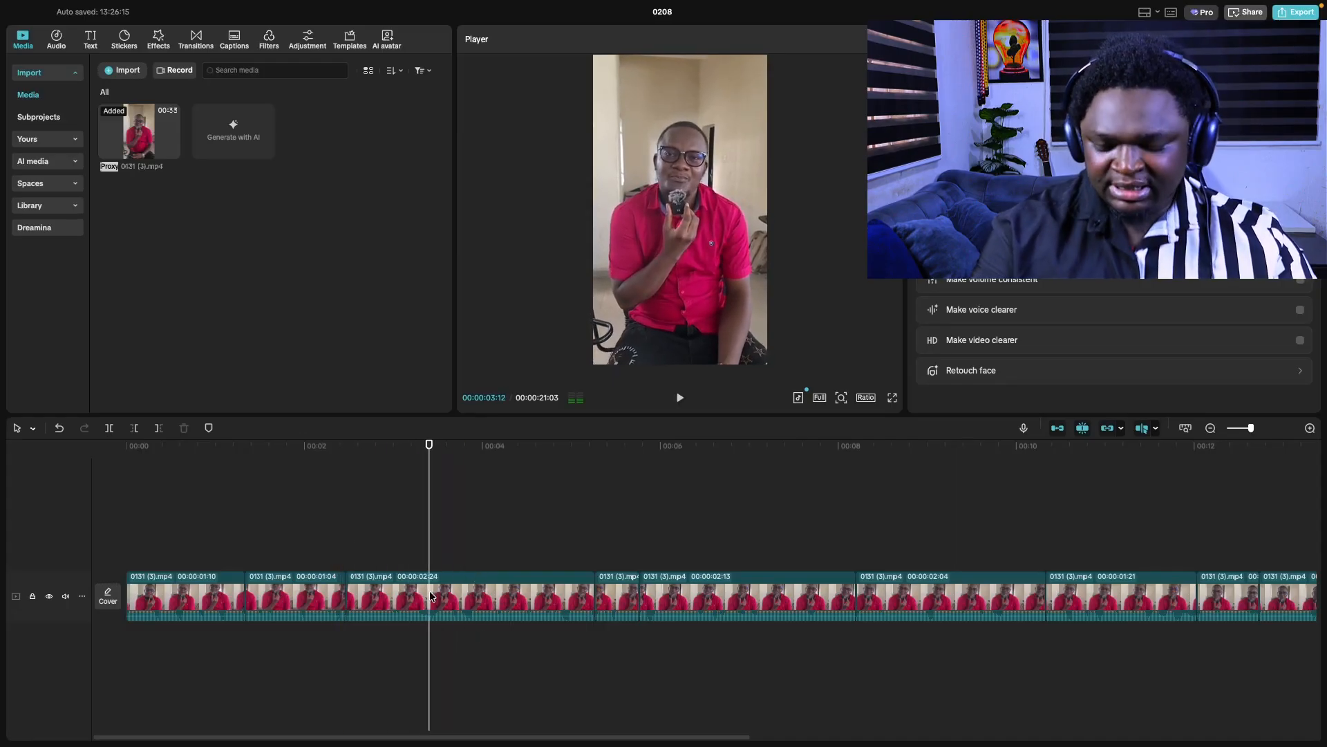
# - Try scaling up the whole third clip, play it back, and undo the scaling
pyautogui.hotkey('ctrl', 'b')
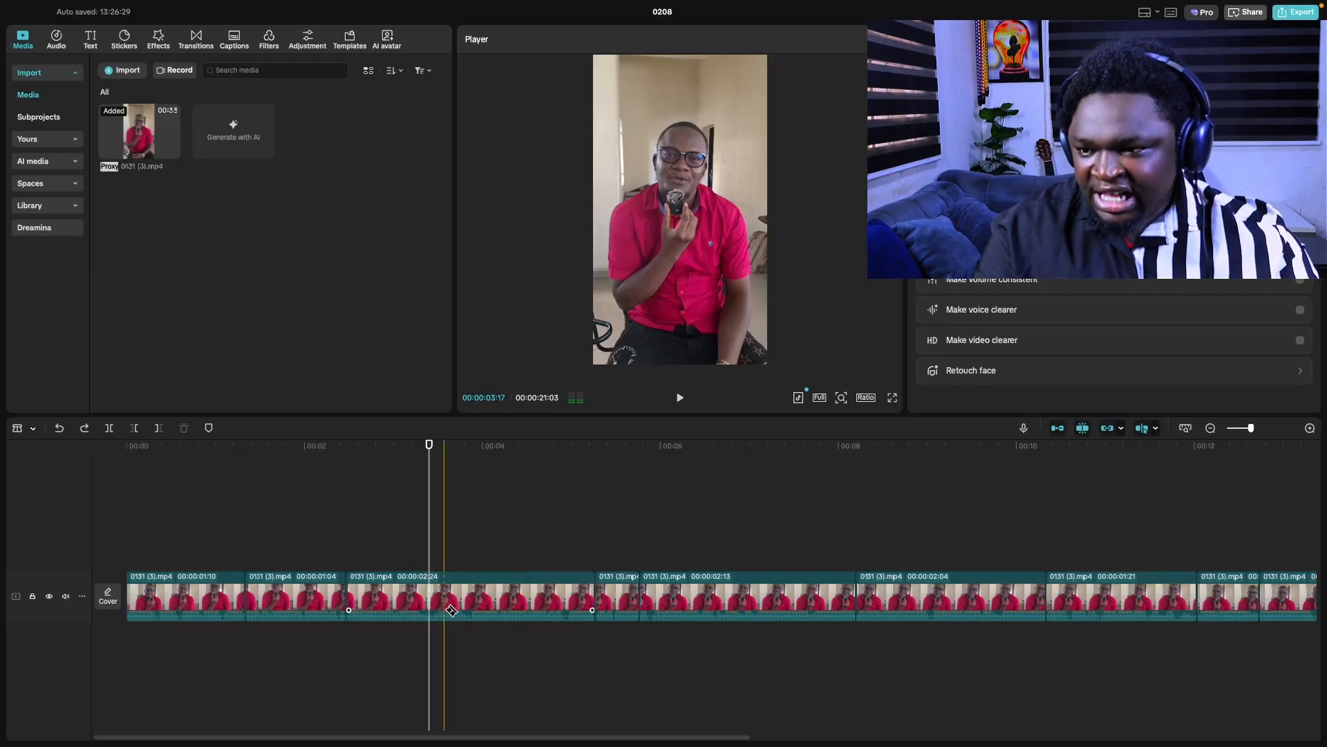
pyautogui.click(434, 605)
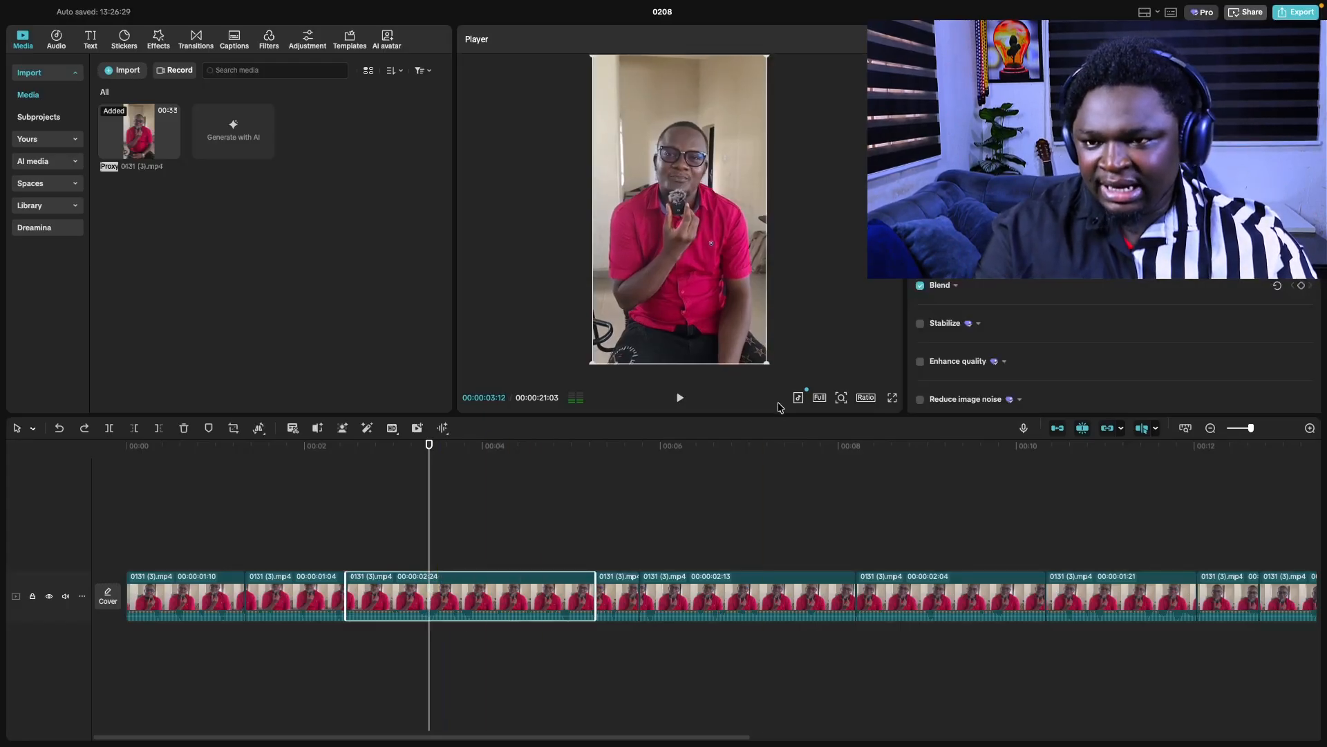
pyautogui.moveTo(768, 363); pyautogui.dragTo(904, 467)
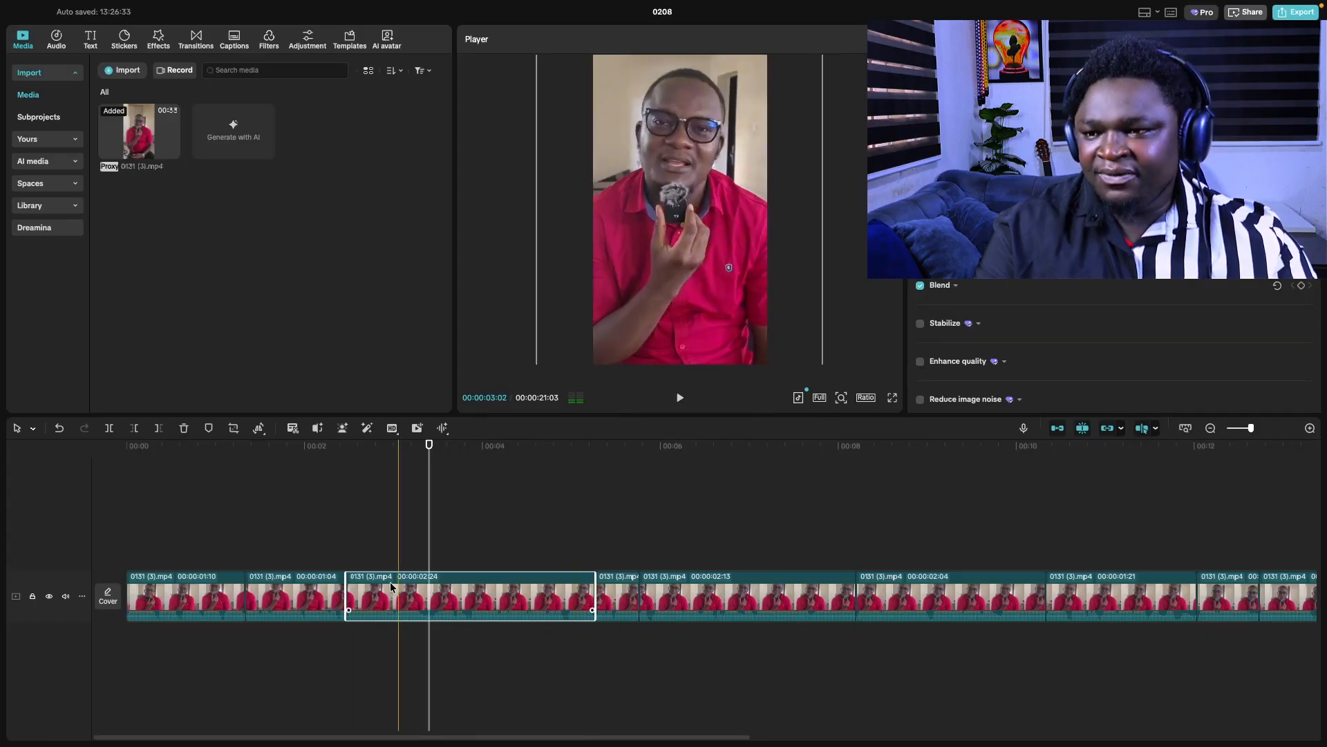
pyautogui.click(332, 531)
pyautogui.press('space')
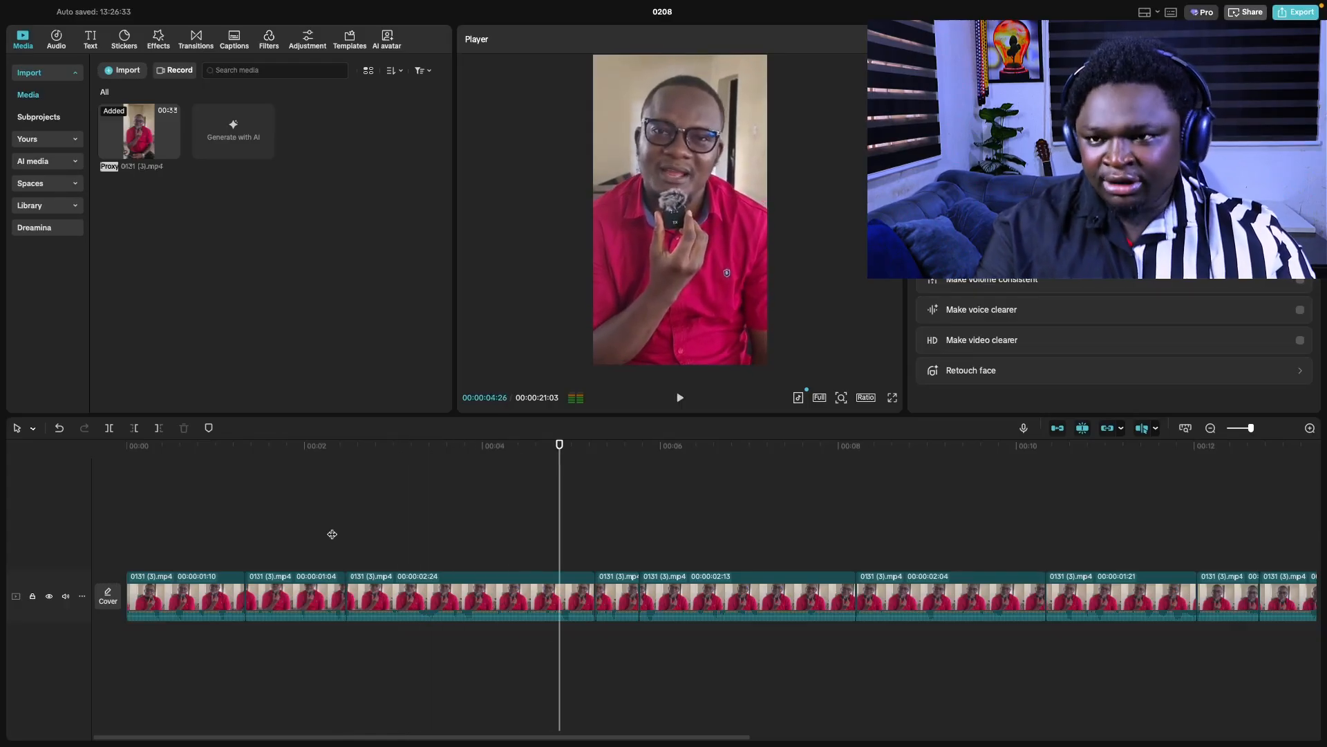
pyautogui.hotkey('ctrl', 'z')
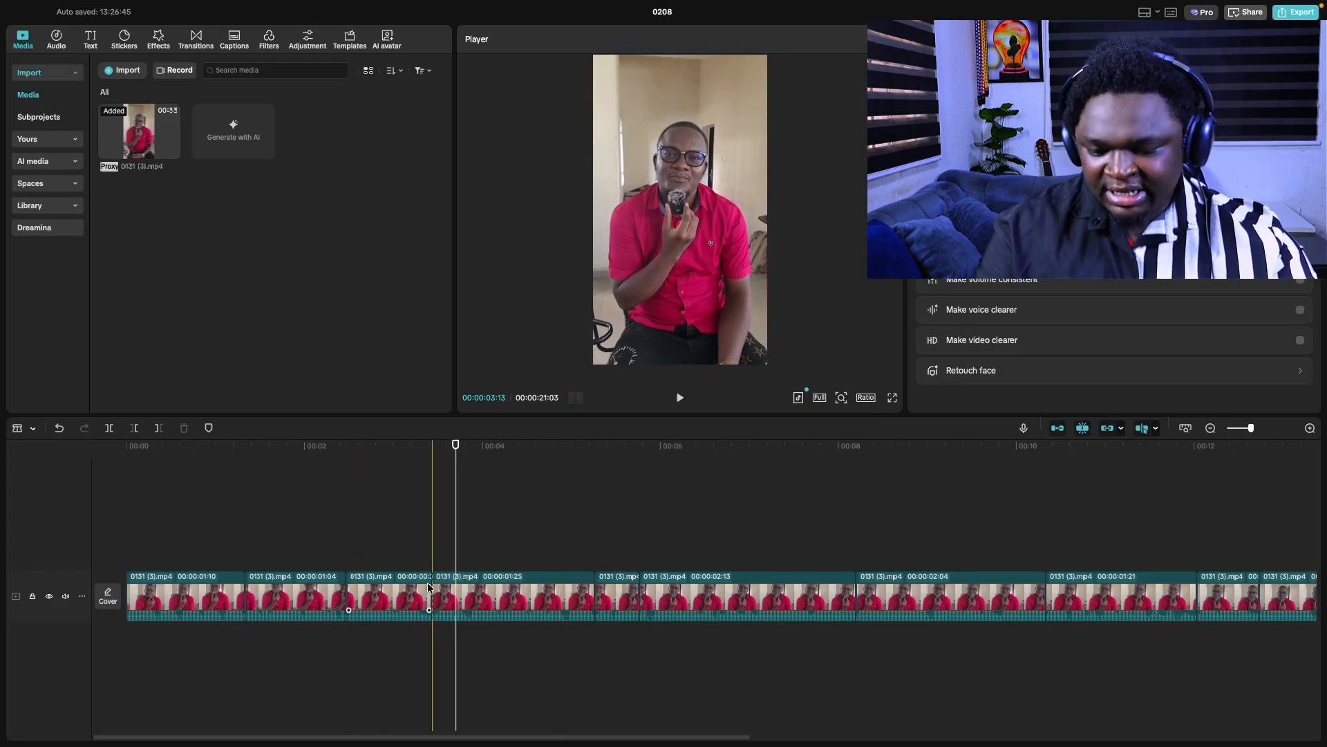
# - Split the third clip at about 00:00:03:13, scale up its first part, and replay from the start
pyautogui.click(408, 601)
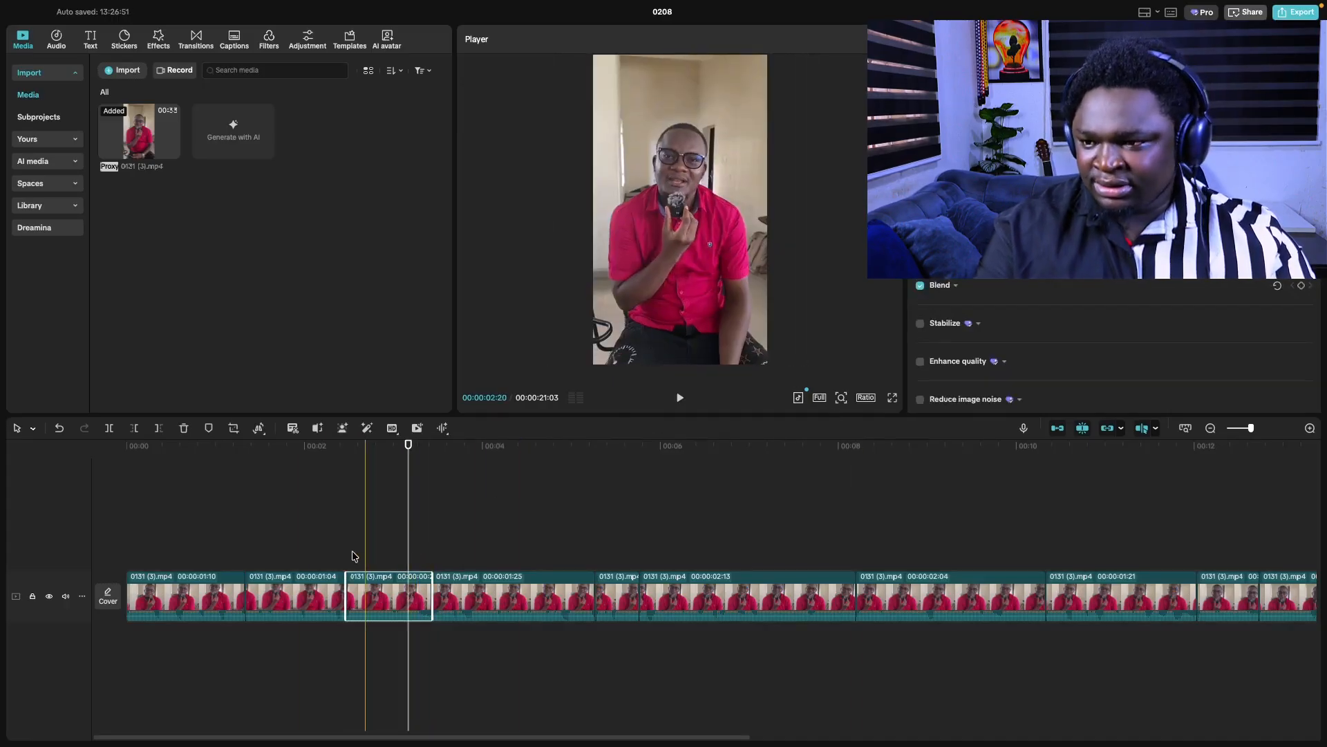
pyautogui.click(120, 518)
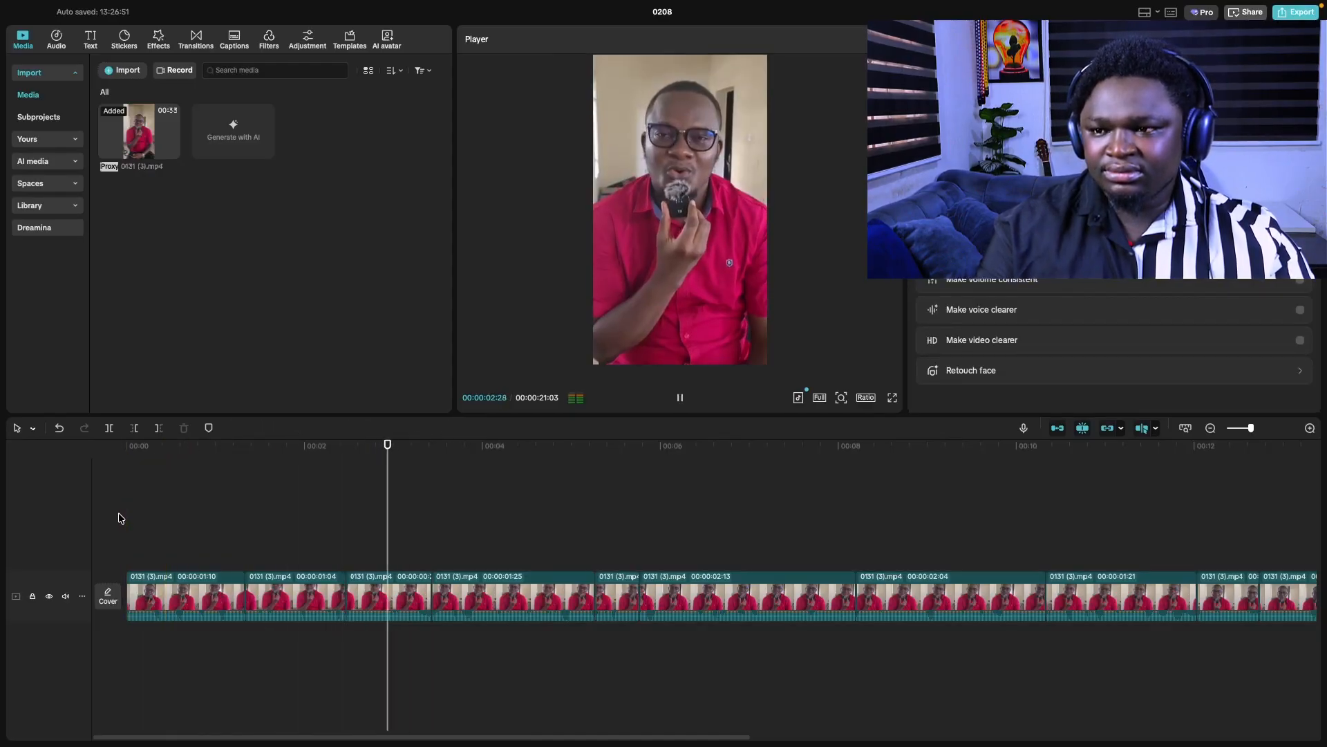
# - Split the following 00:00:01:25 clip at 00:00:04:15, slightly enlarge the short second part, and play the result
pyautogui.click(507, 598)
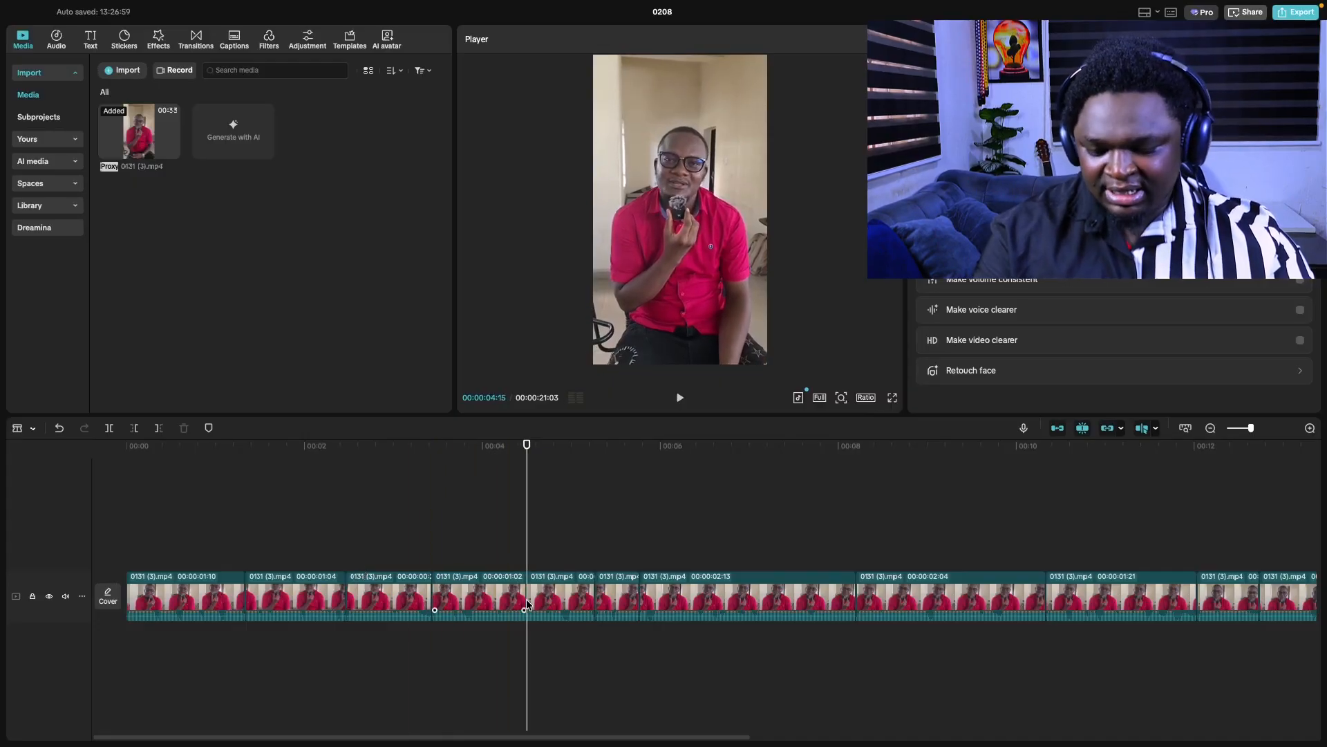
pyautogui.click(576, 592)
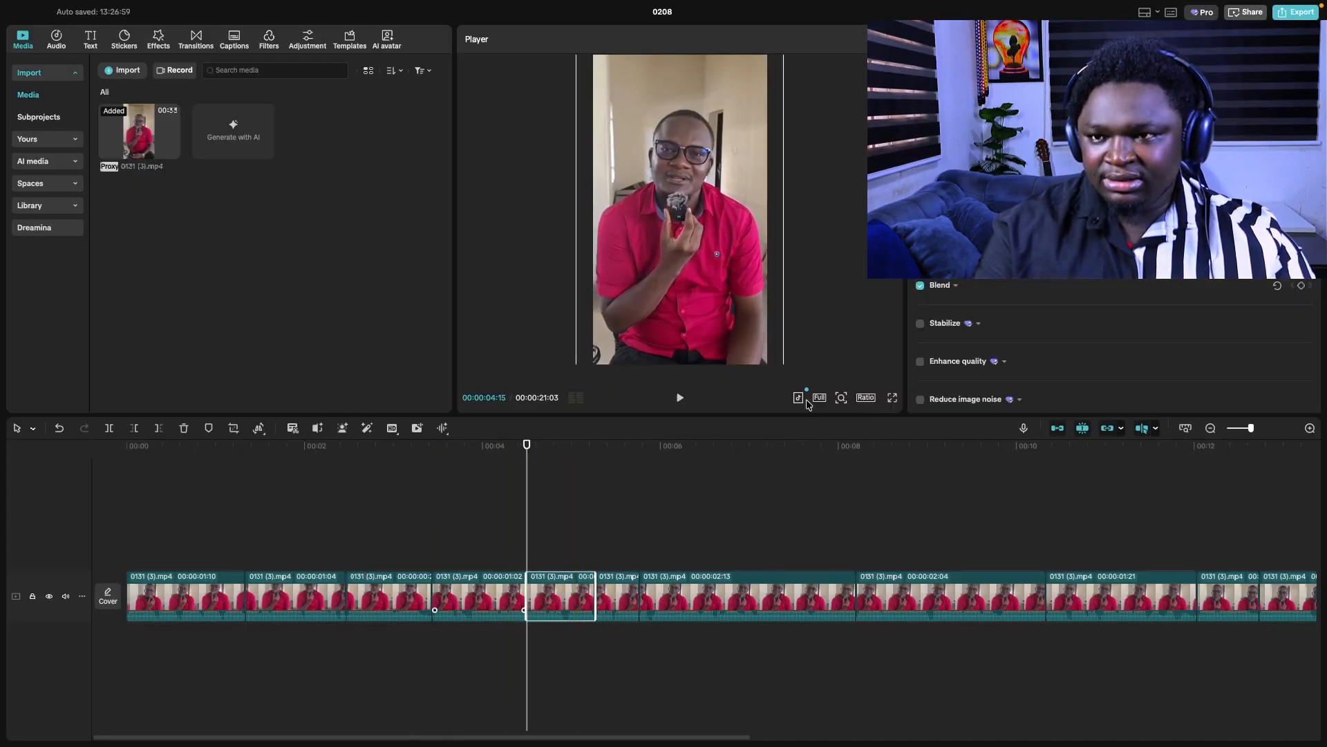
pyautogui.click(369, 541)
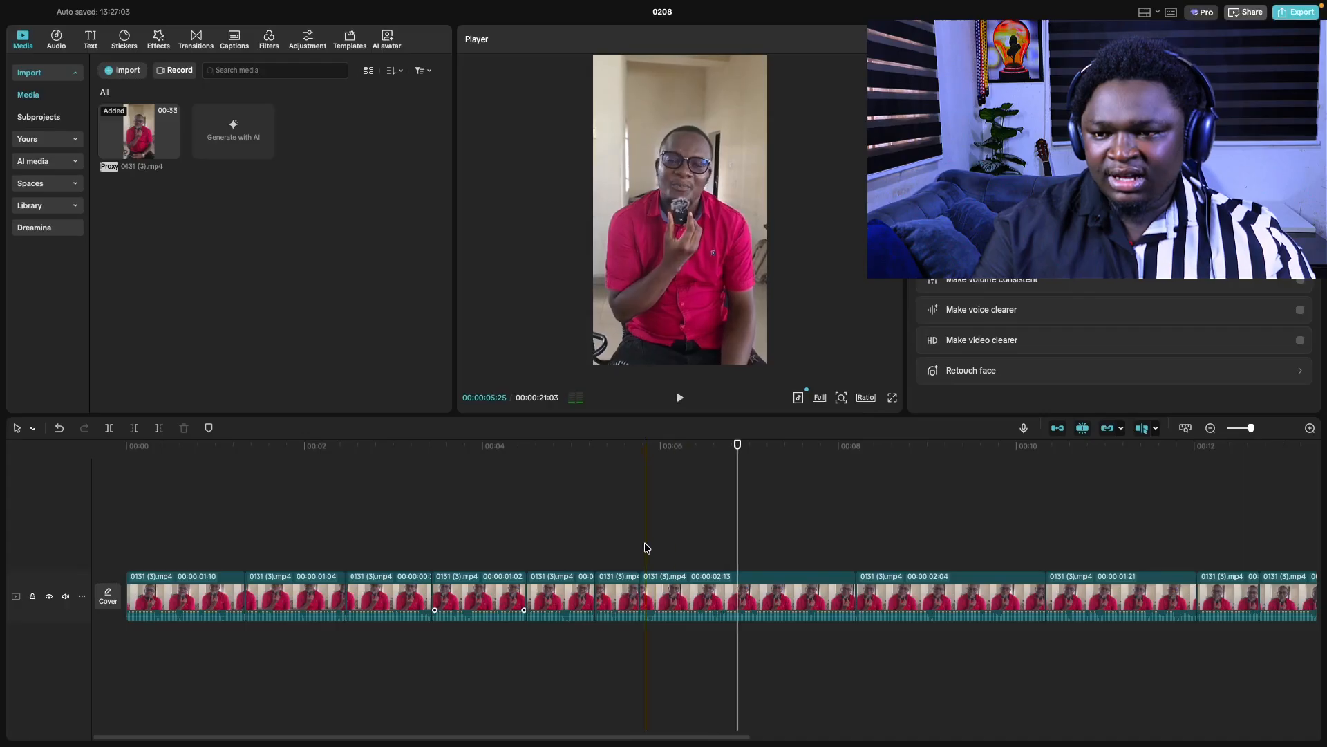
# - Scale up the 00:00:02:13 clip so it overfills the frame, playing the footage around it before and after the change
pyautogui.click(683, 606)
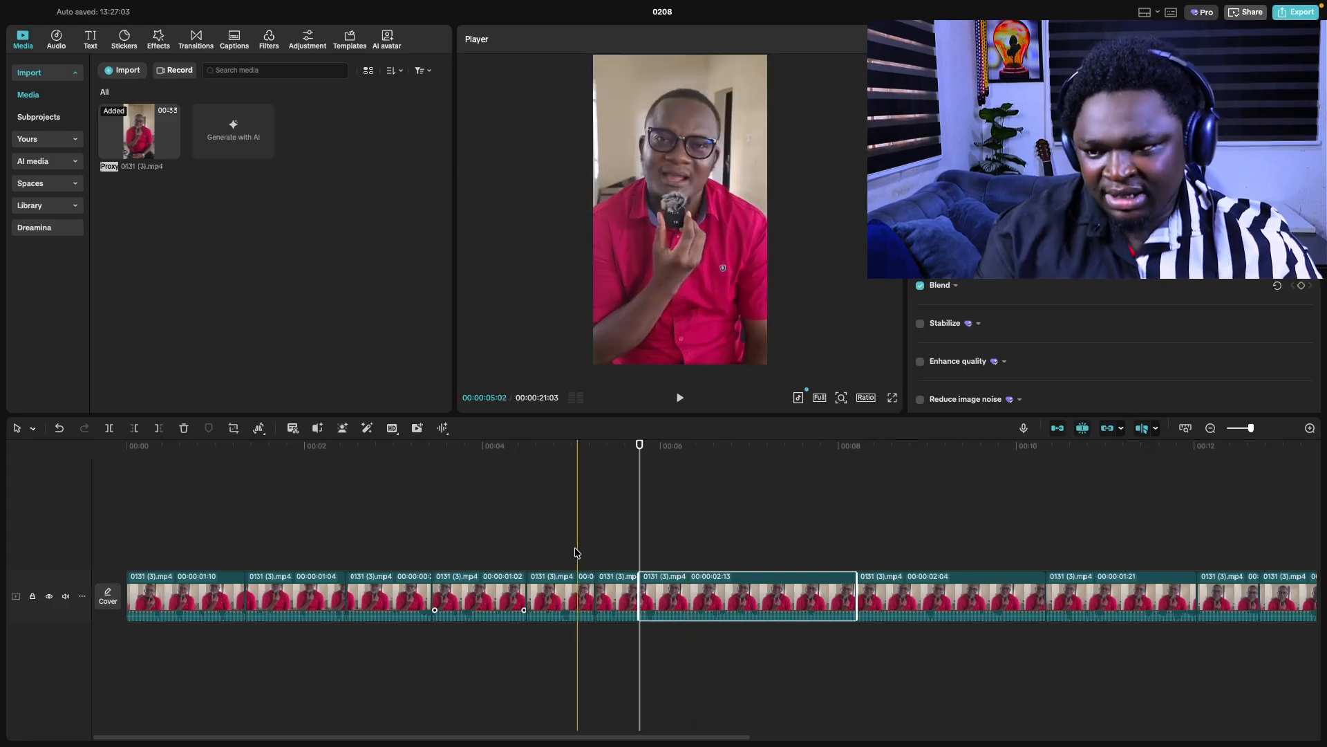
pyautogui.click(541, 538)
pyautogui.press('space')
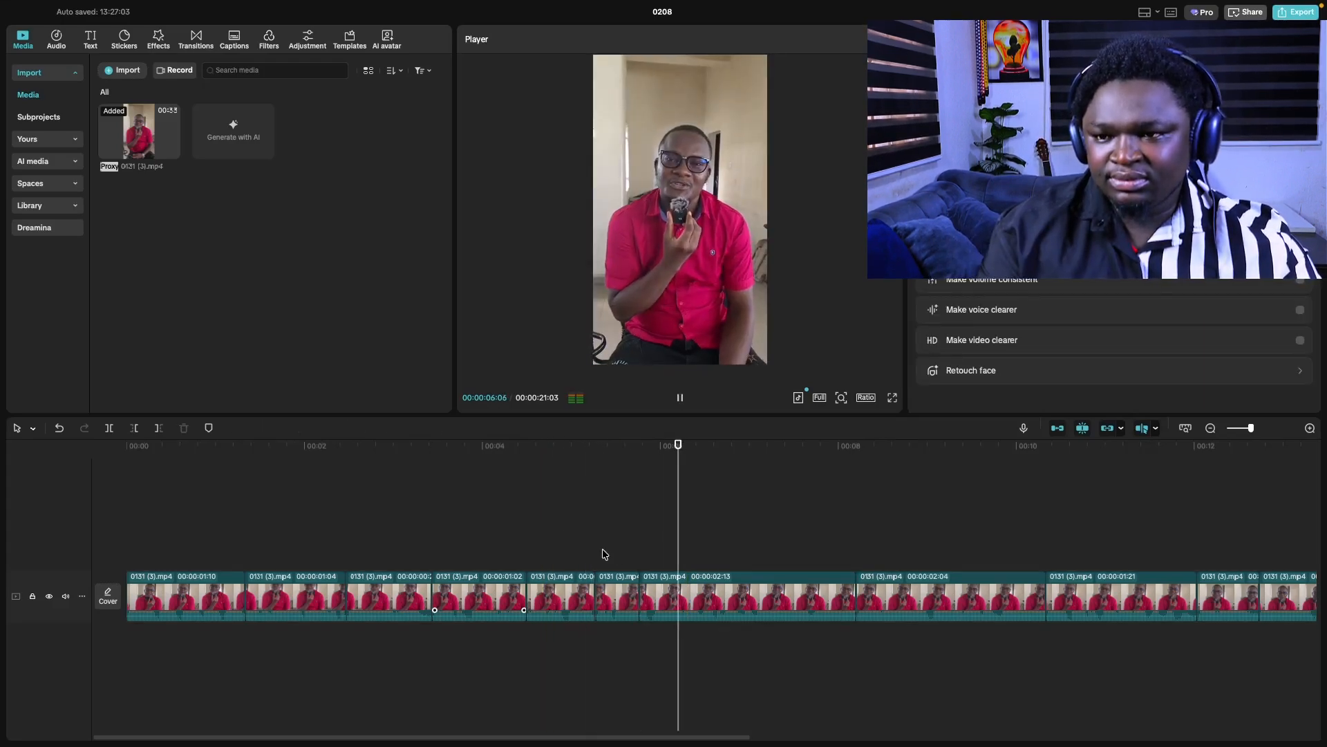
pyautogui.click(691, 602)
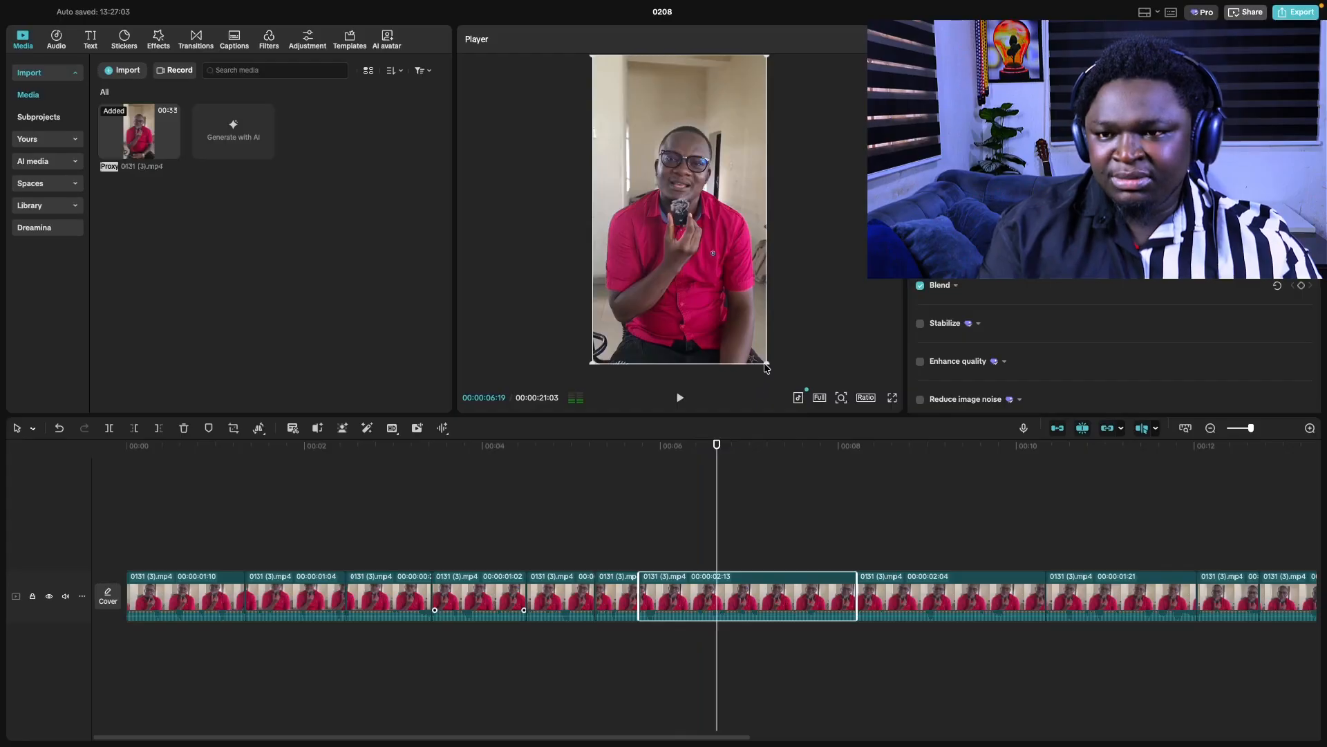
pyautogui.moveTo(767, 362); pyautogui.dragTo(868, 478)
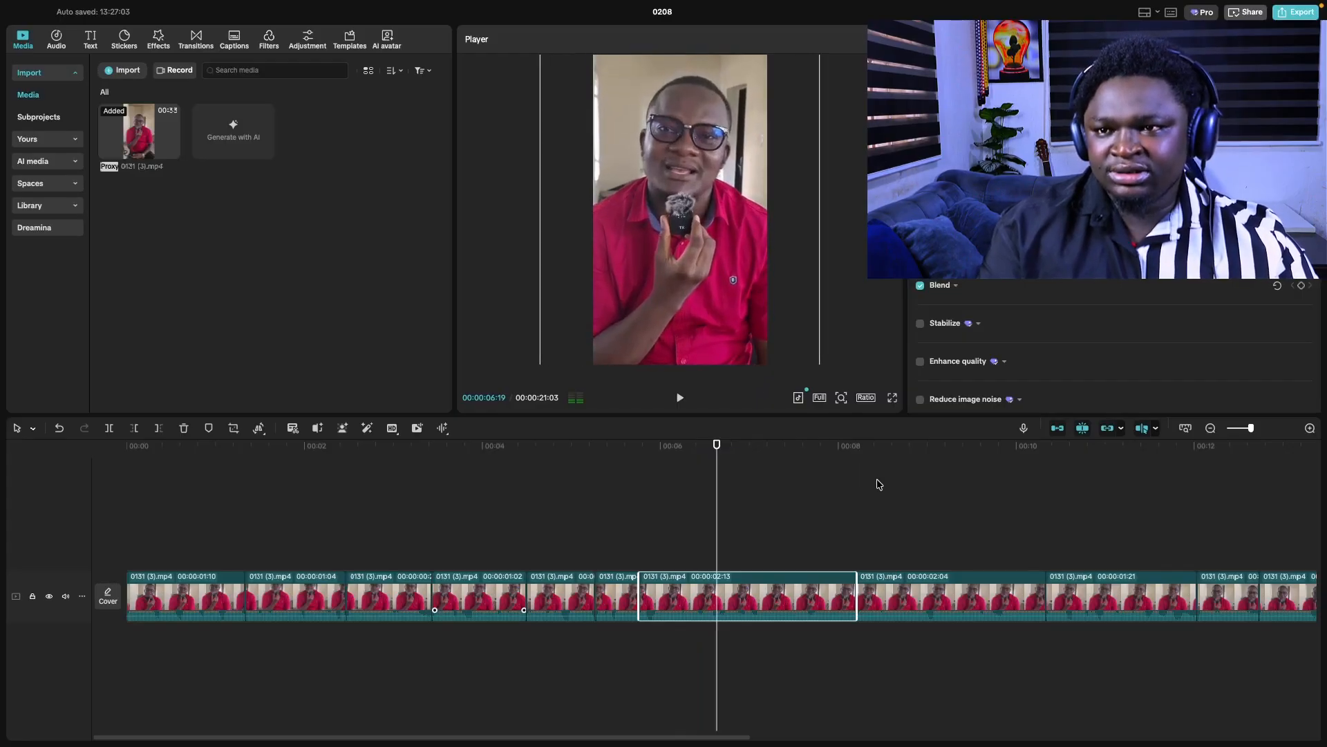
pyautogui.click(537, 535)
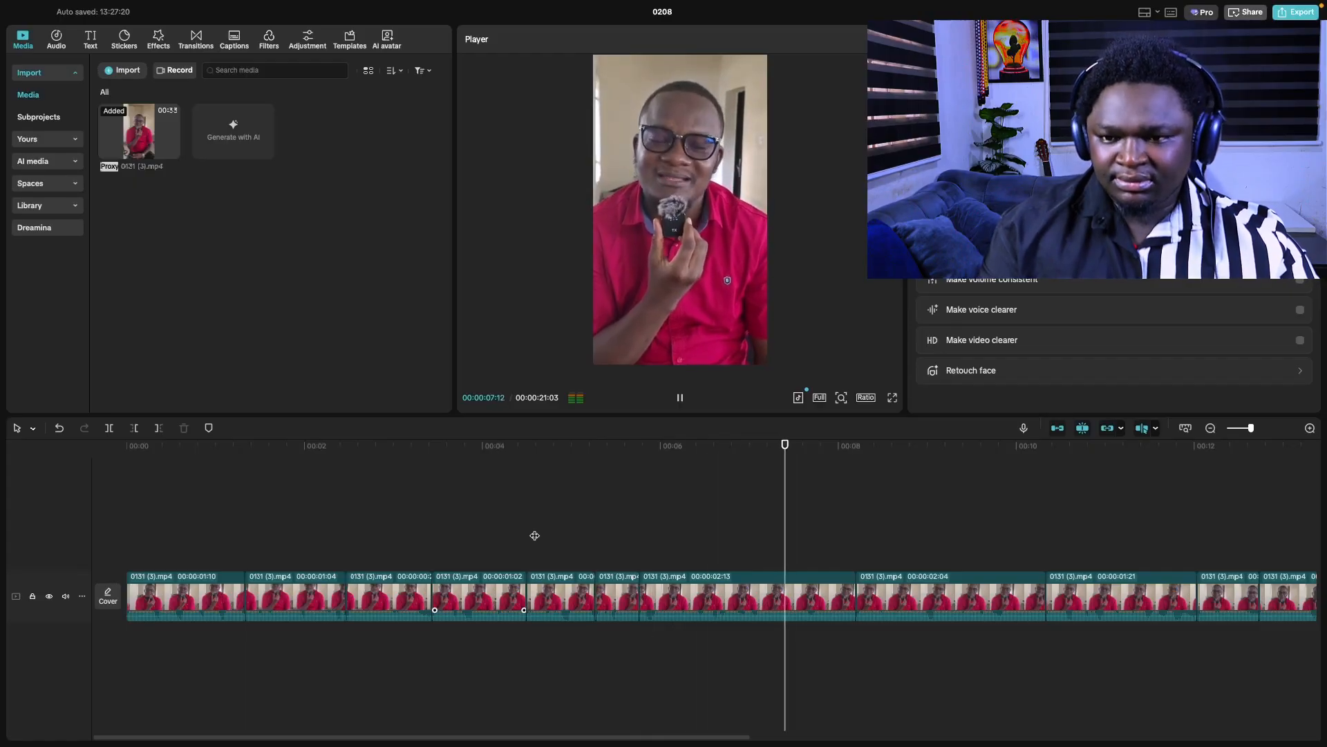
# - Split the 00:00:02:04 clip at 00:00:09:24, enlarge and reposition its short second part, and play on from there
pyautogui.hscroll(4, 544, 538)
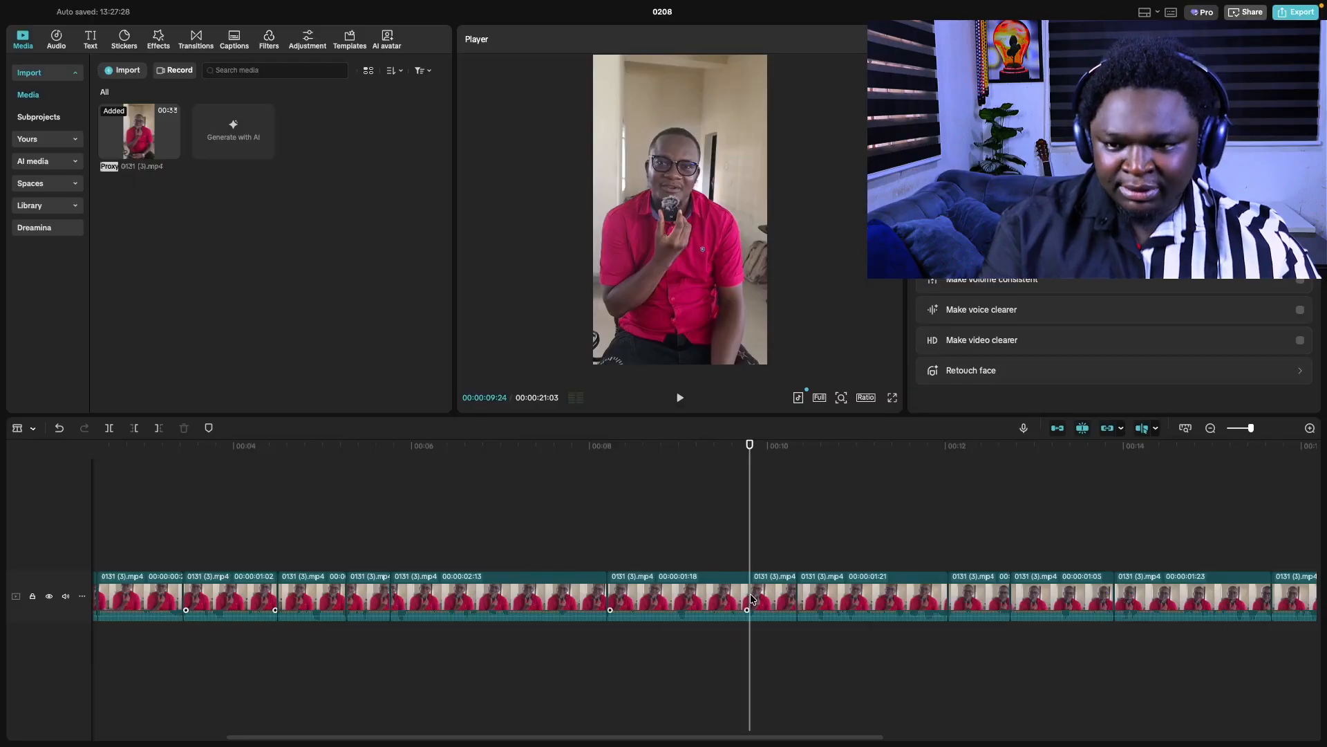
pyautogui.click(763, 593)
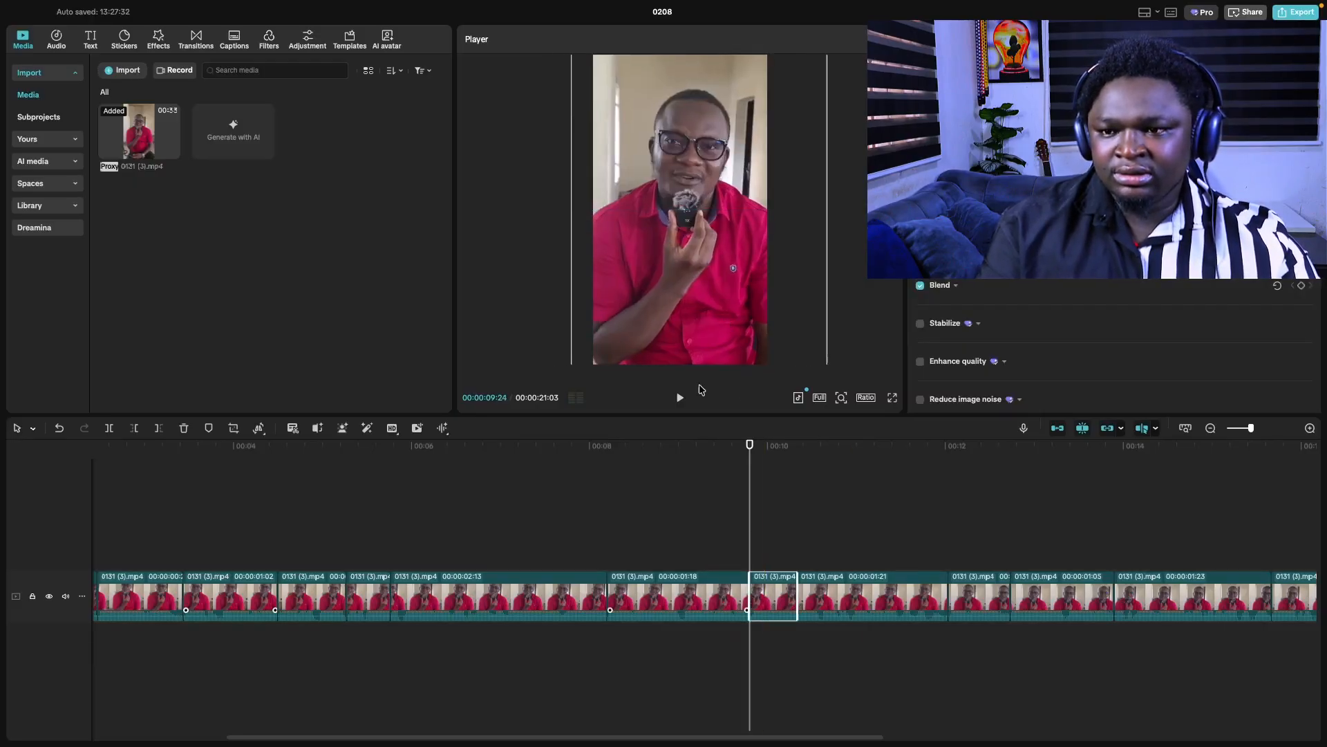
pyautogui.click(670, 501)
pyautogui.press('space')
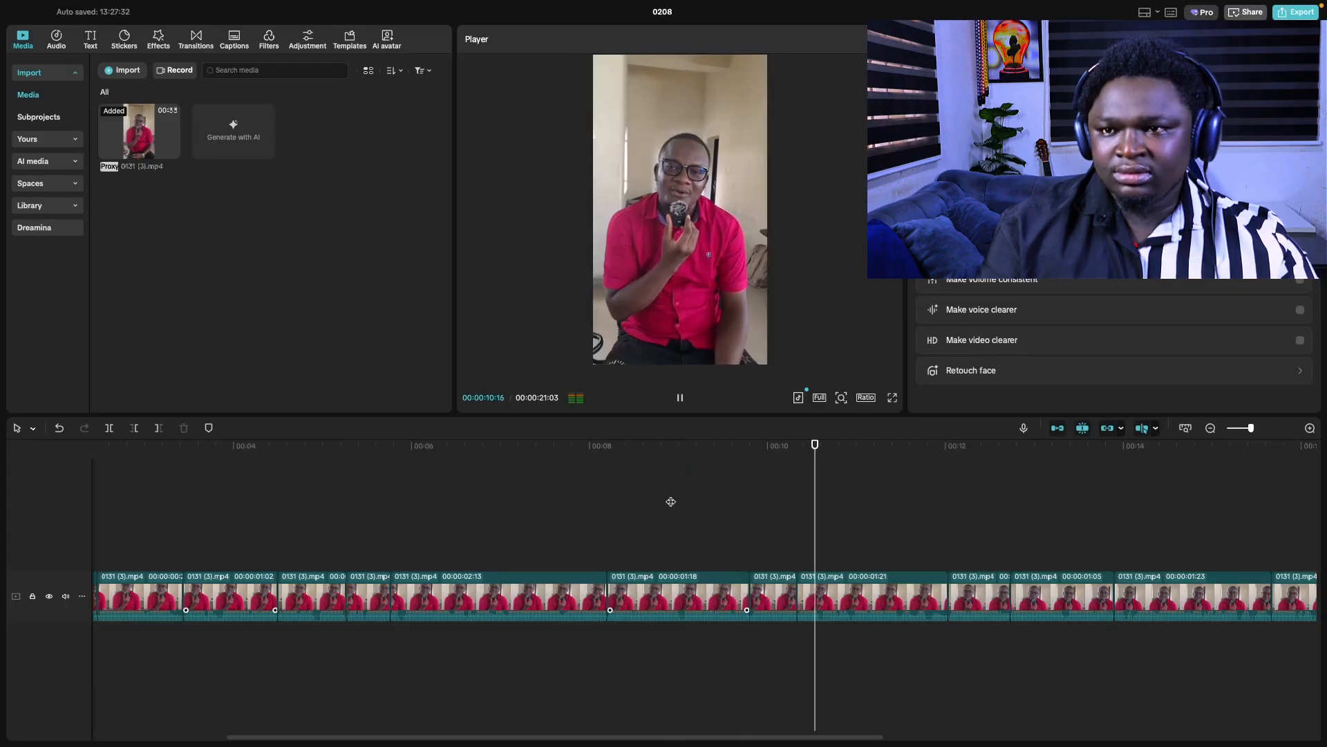
# - Split the 00:00:01:21 clip at about 00:00:11:05, scale up its second part, and play back the section
pyautogui.click(825, 522)
pyautogui.press('space')
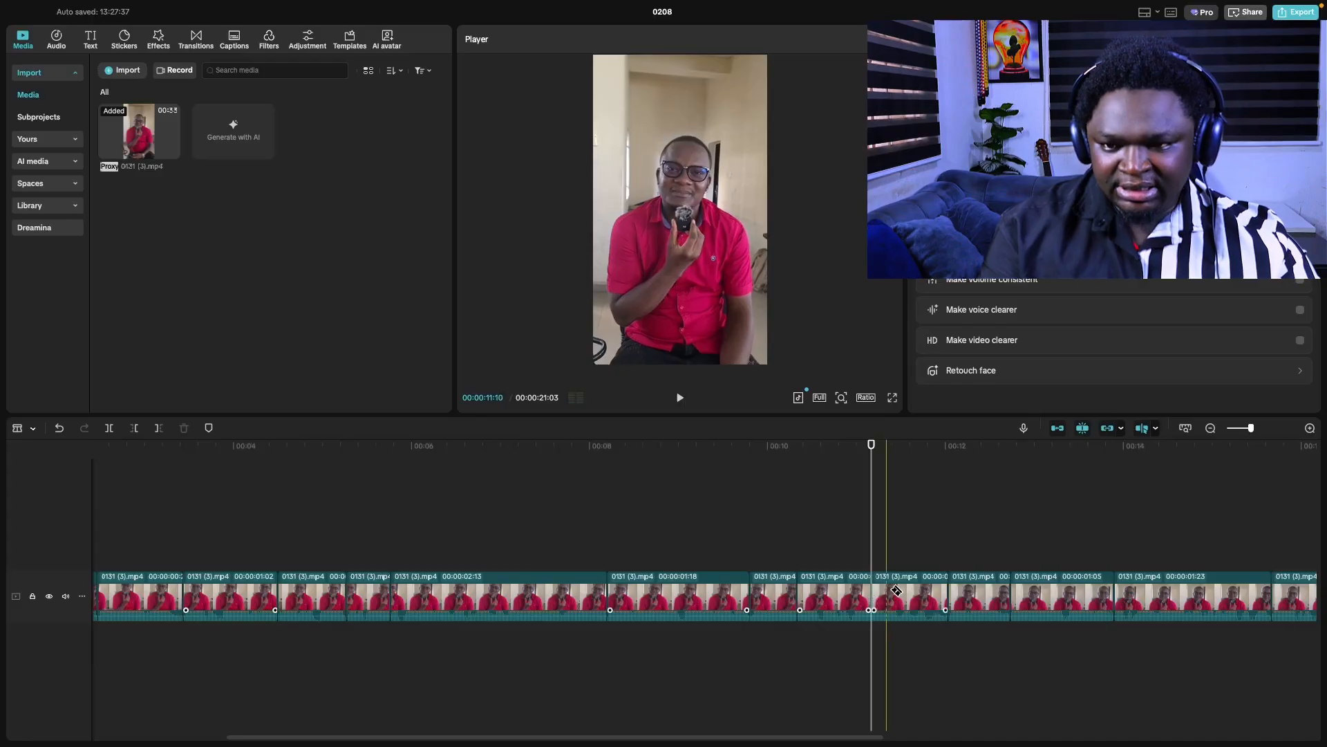
pyautogui.click(896, 592)
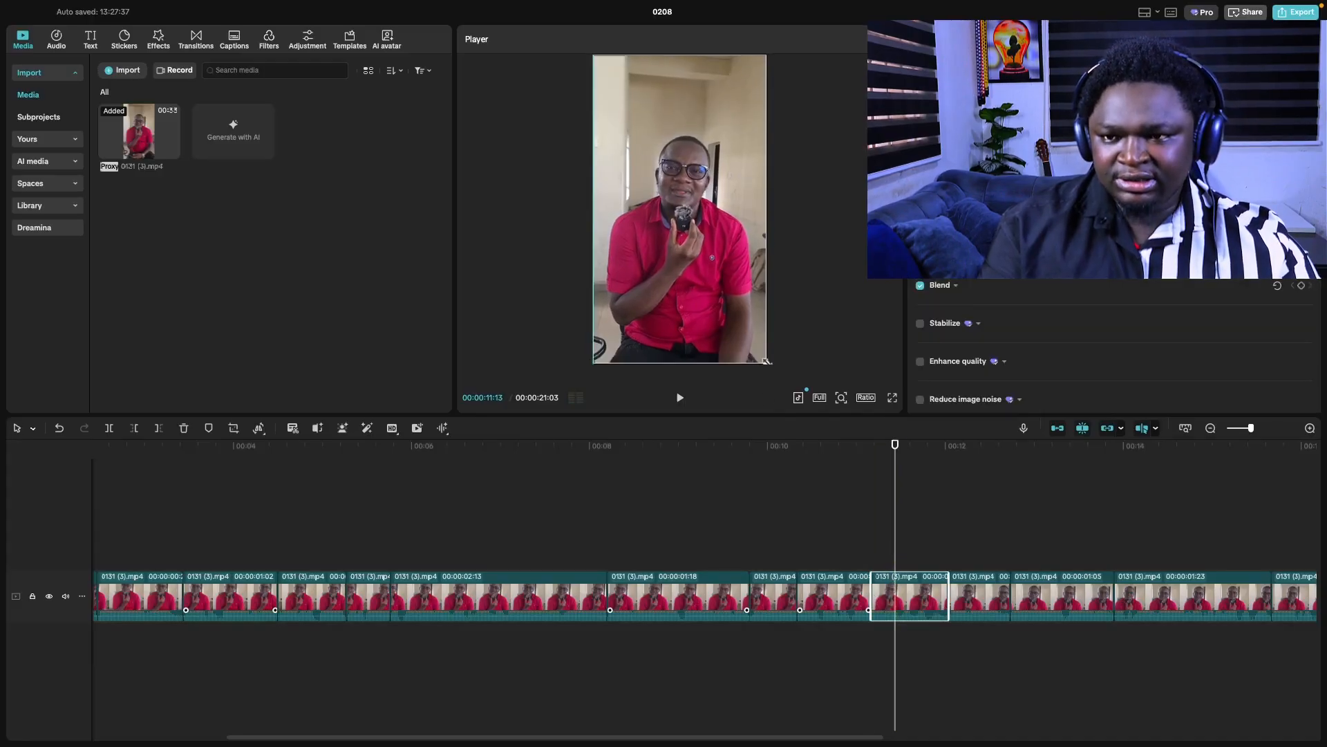
pyautogui.click(780, 531)
pyautogui.press('space')
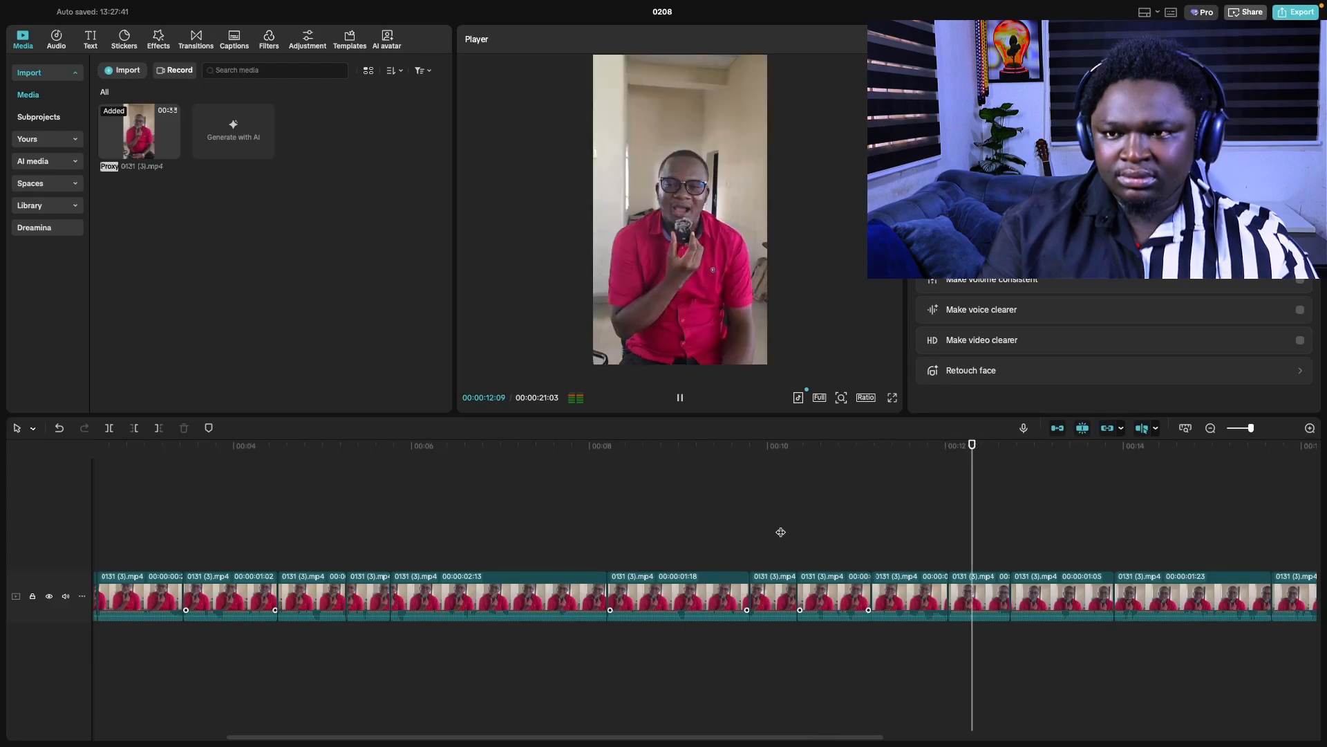
# - Scale up the 00:00:01:05 clip to overfill the frame and move its picture up
pyautogui.click(723, 298)
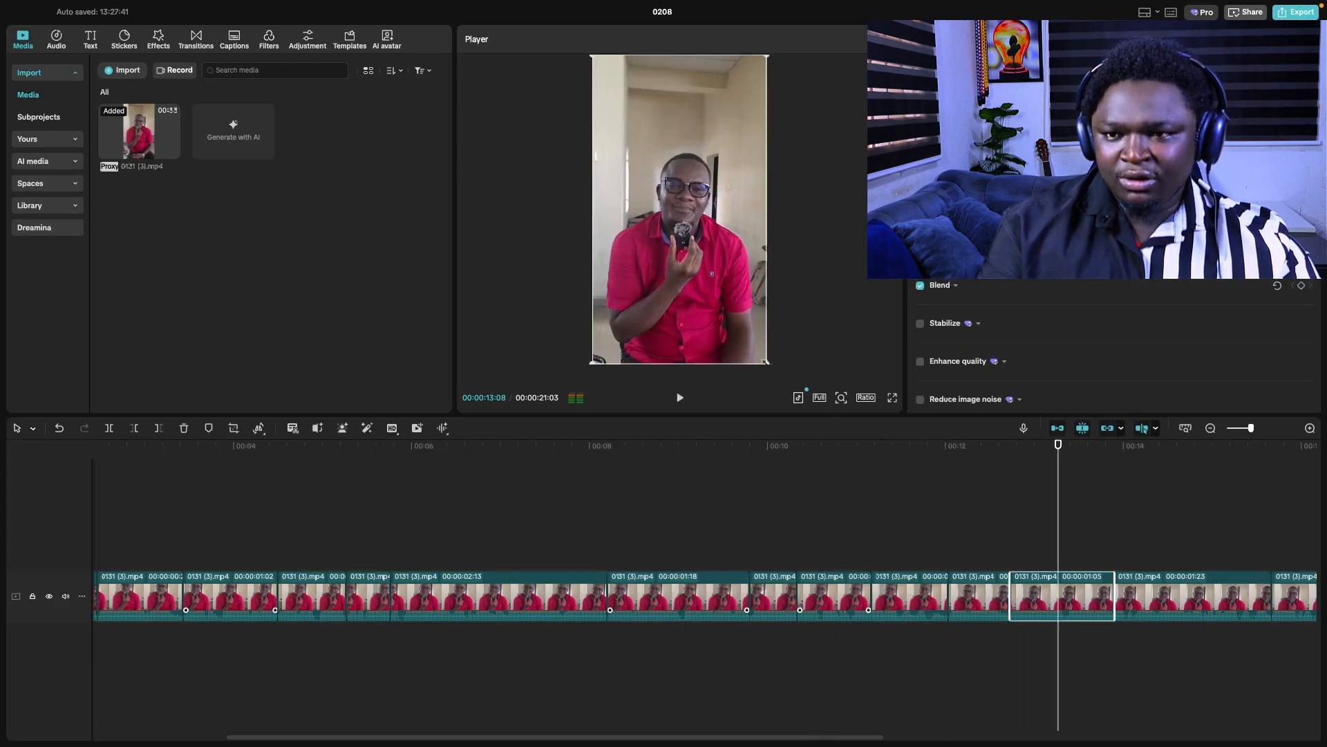
pyautogui.moveTo(766, 362); pyautogui.dragTo(824, 417)
pyautogui.moveTo(727, 299); pyautogui.dragTo(731, 253)
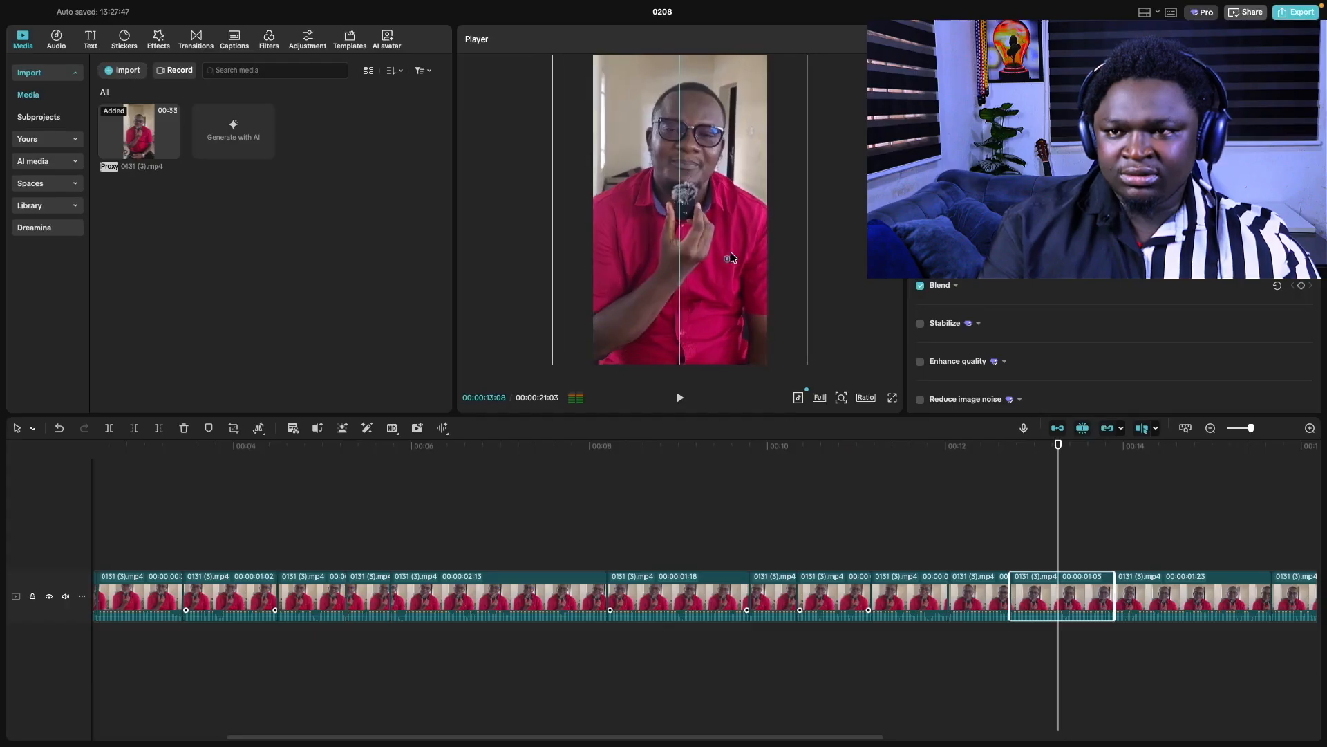
# - Replay the preceding section, slightly enlarge the short clip at 00:00:12:09, and move its picture up a little
pyautogui.click(932, 591)
pyautogui.press('space')
pyautogui.press('space')
pyautogui.click(972, 552)
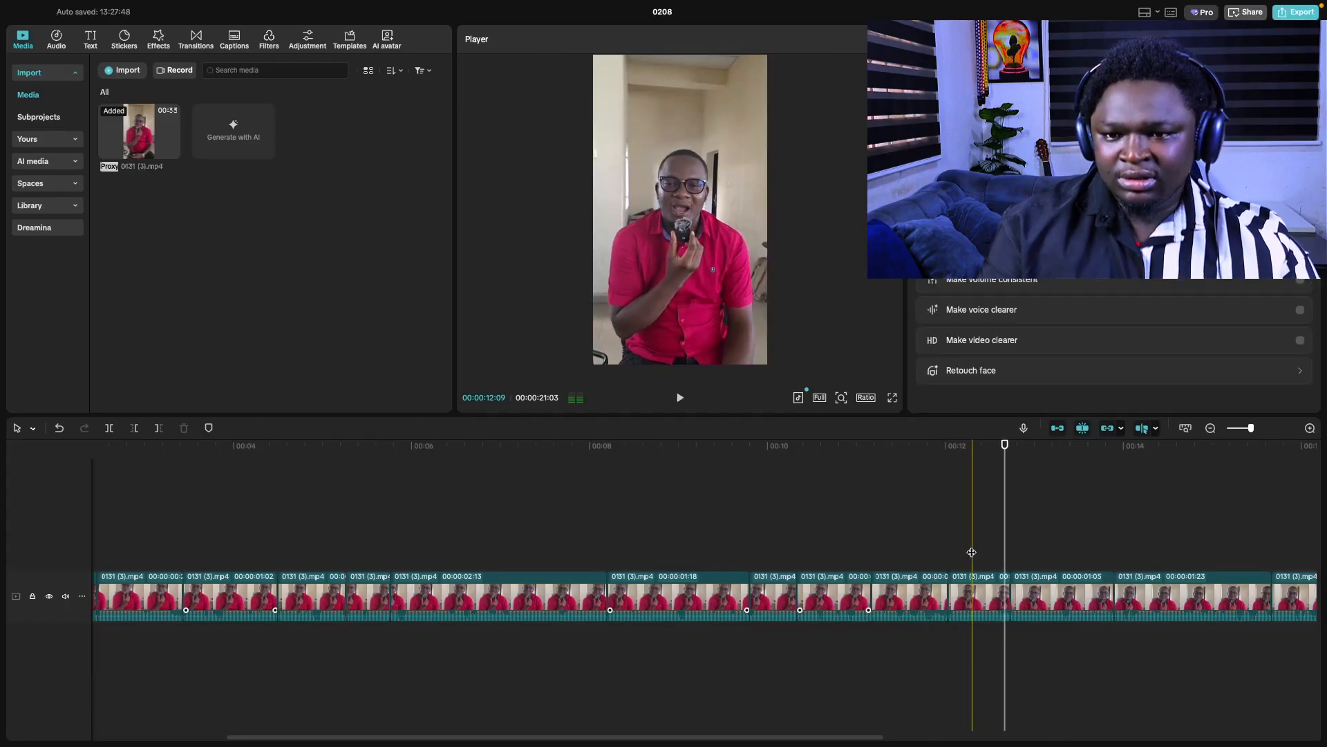
pyautogui.click(972, 552)
pyautogui.moveTo(767, 361); pyautogui.dragTo(781, 385)
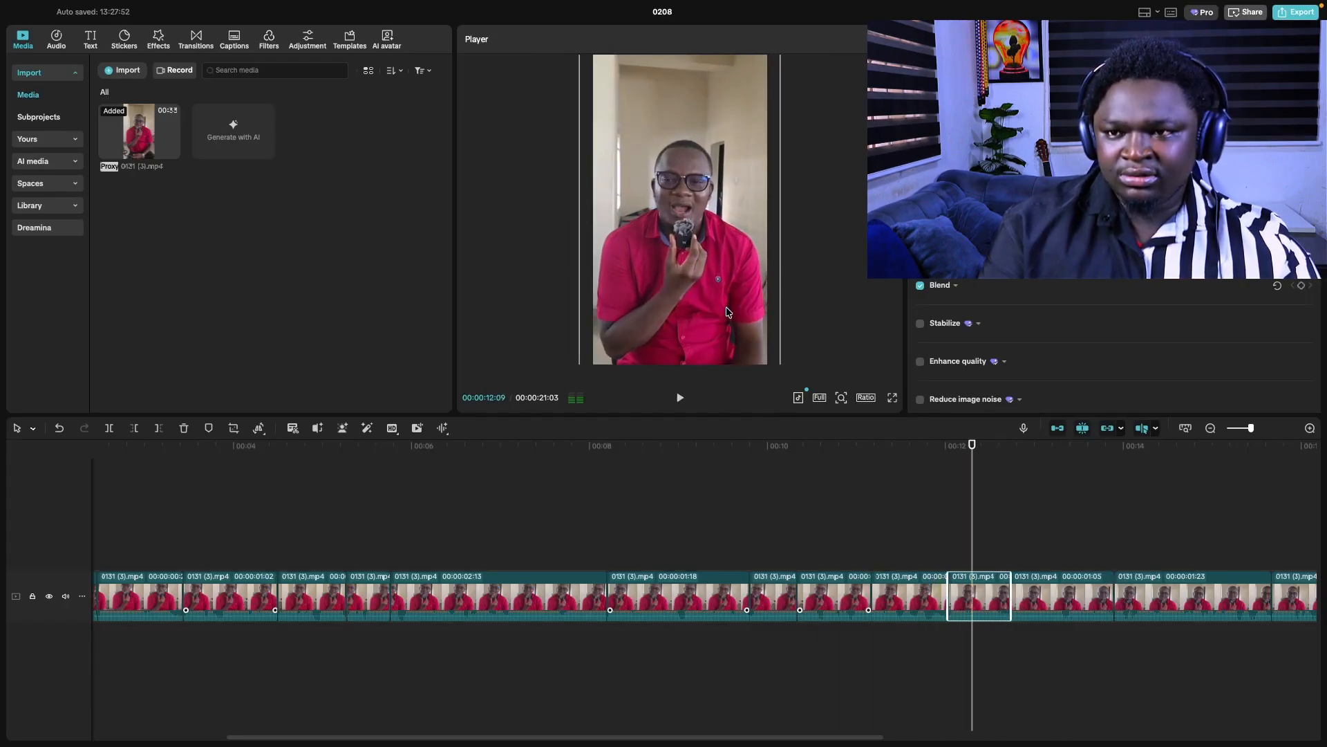
pyautogui.moveTo(727, 309); pyautogui.dragTo(728, 296)
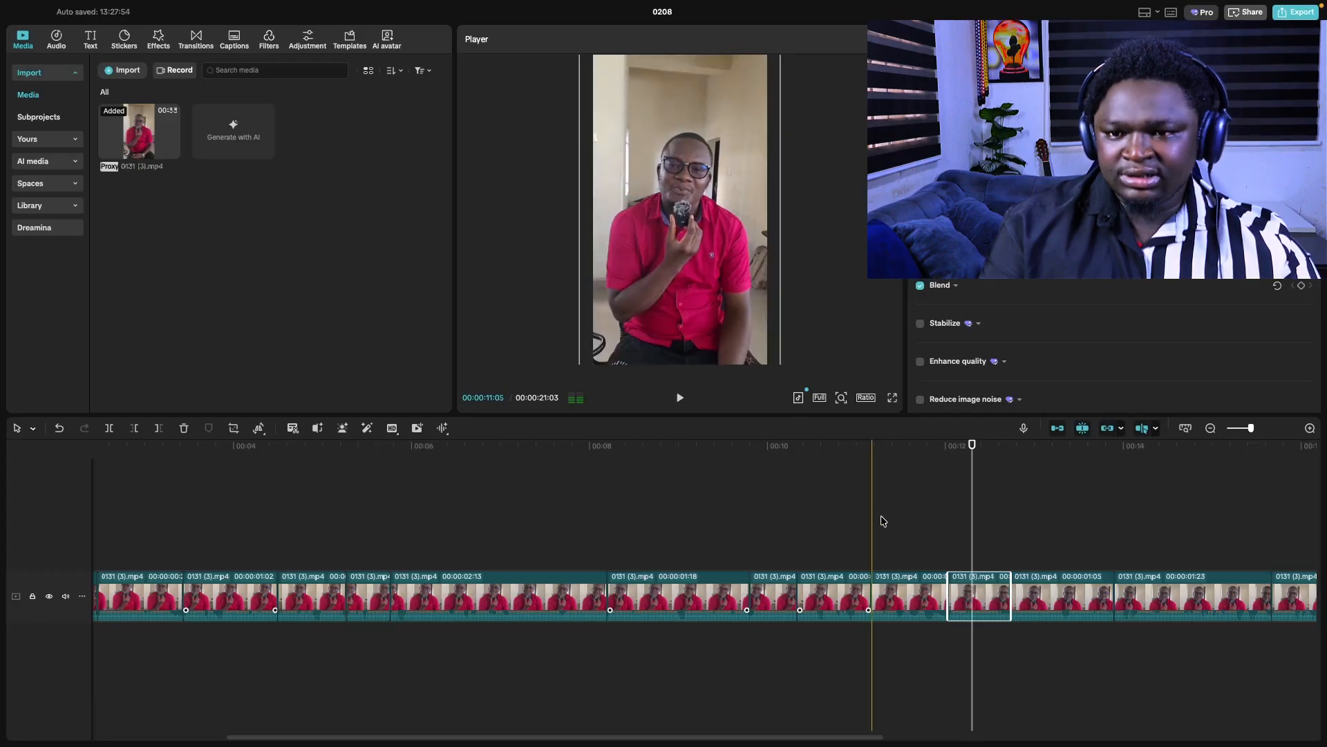
# - Slightly enlarge the clip starting just before 00:14 and shift it up in the frame
pyautogui.click(890, 542)
pyautogui.press('space')
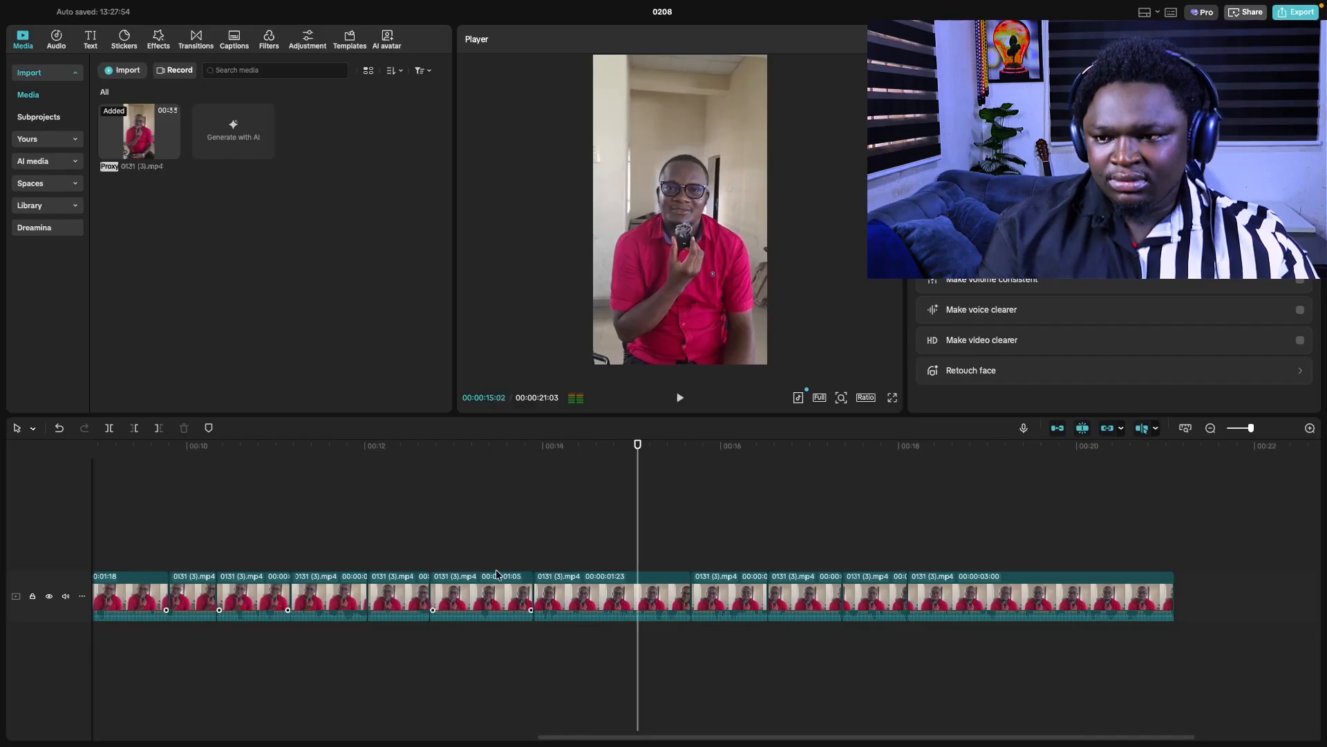
pyautogui.click(443, 538)
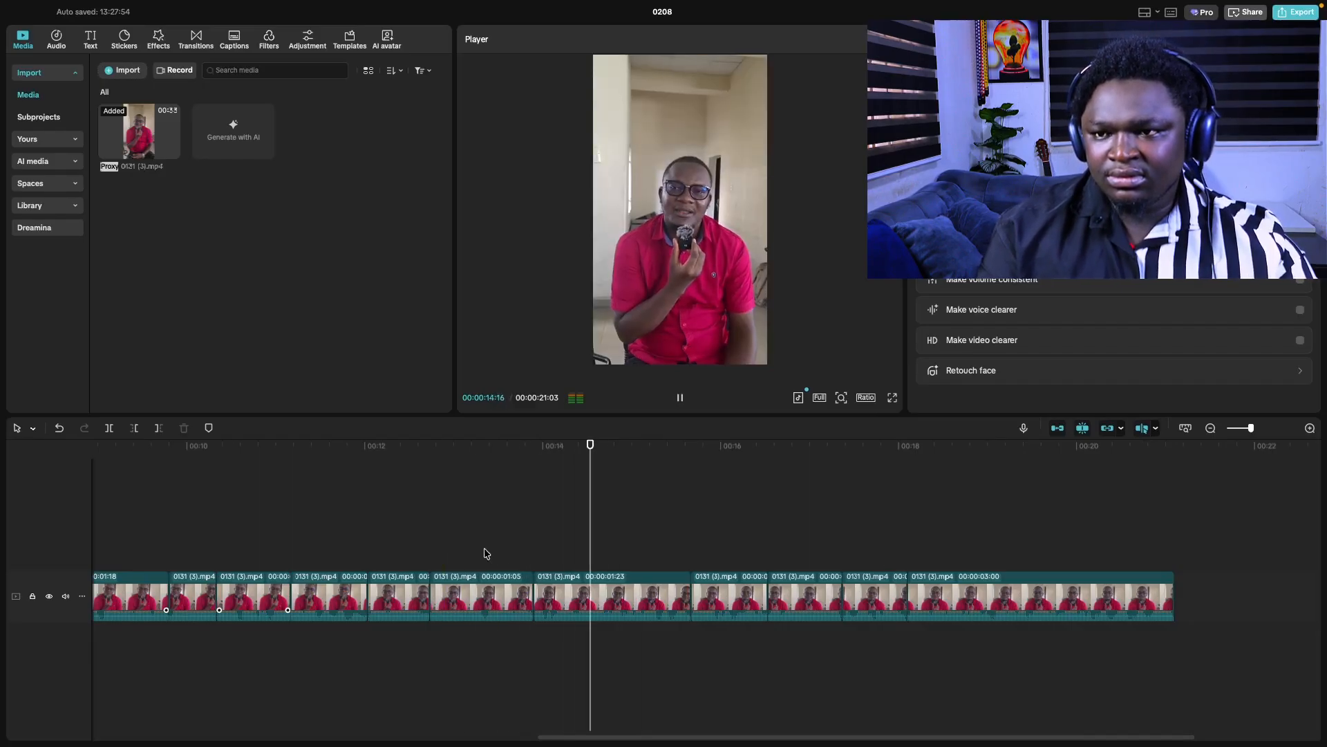
pyautogui.click(759, 261)
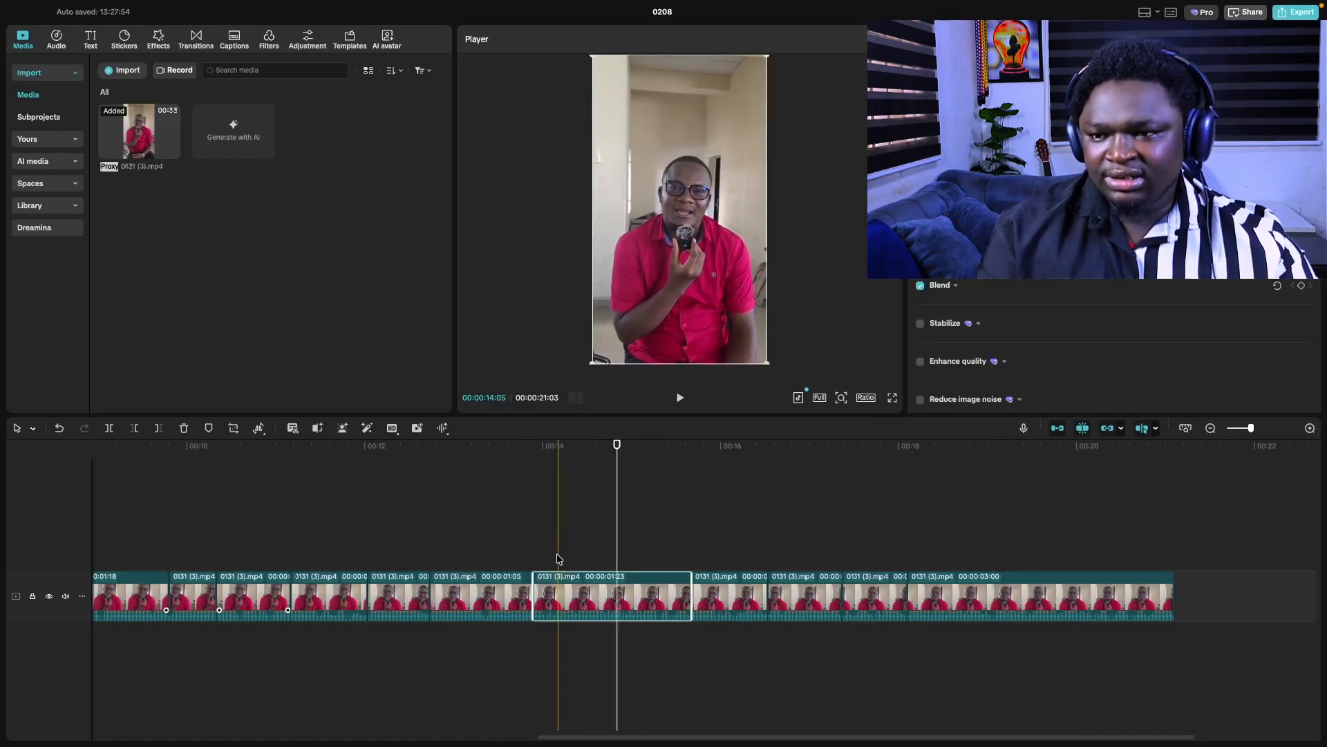
pyautogui.moveTo(767, 362); pyautogui.dragTo(793, 380)
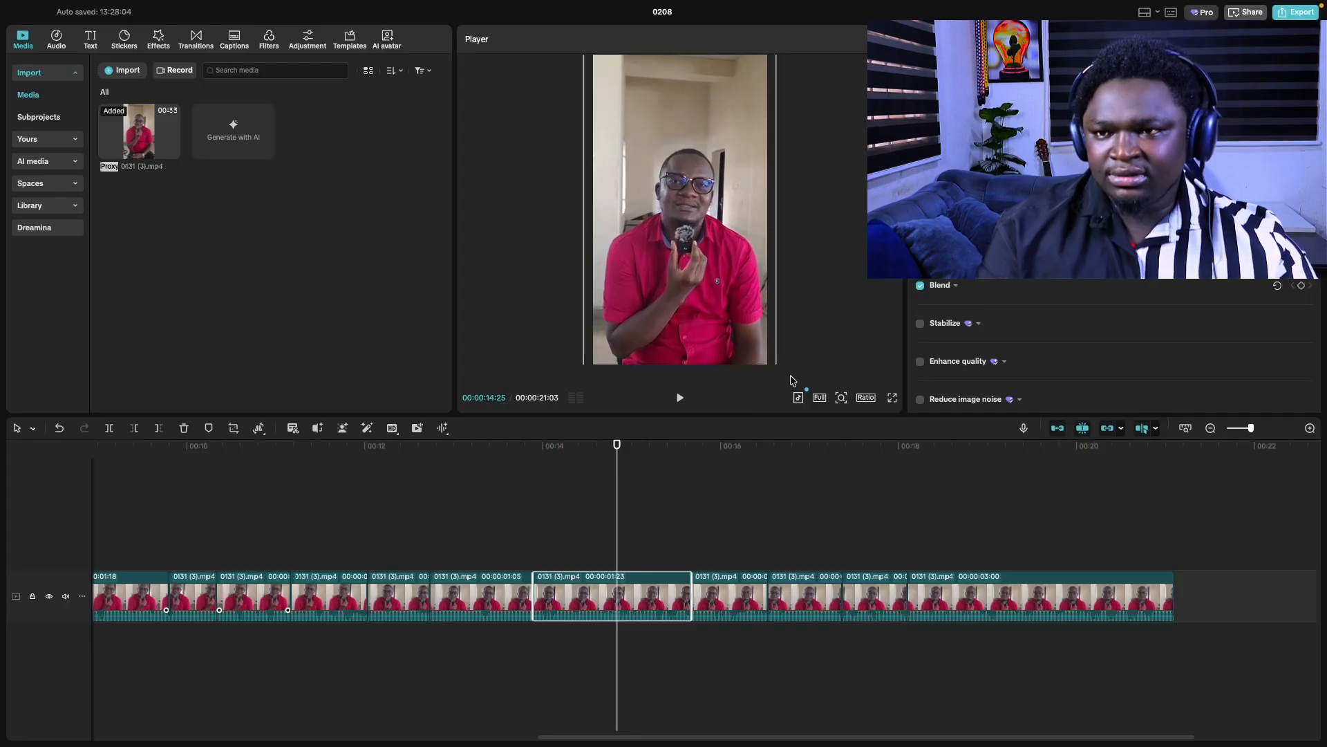
pyautogui.moveTo(721, 297)
pyautogui.mouseDown()
pyautogui.moveTo(720, 275)
pyautogui.moveTo(720, 287)
pyautogui.mouseUp()
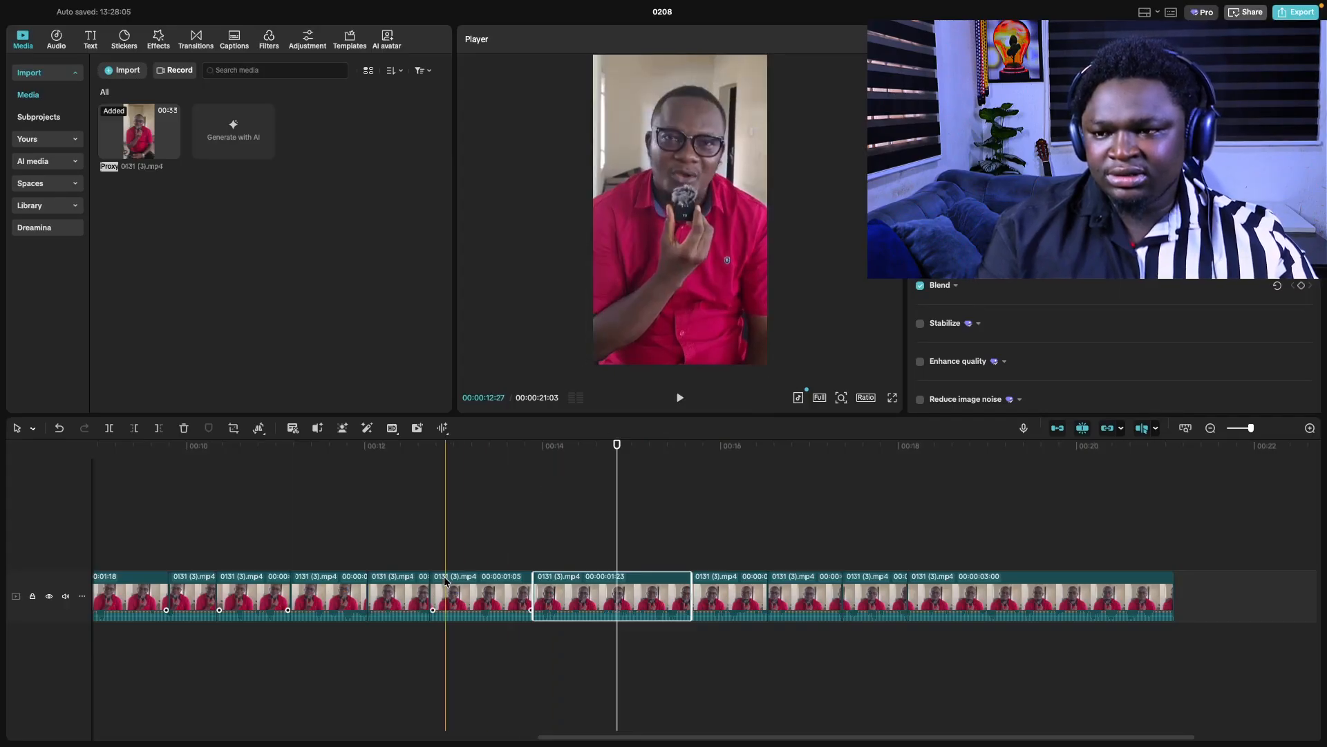
# - Play back the section around 00:14 and split the clip just before 00:15
pyautogui.click(513, 547)
pyautogui.press('space')
pyautogui.press('space')
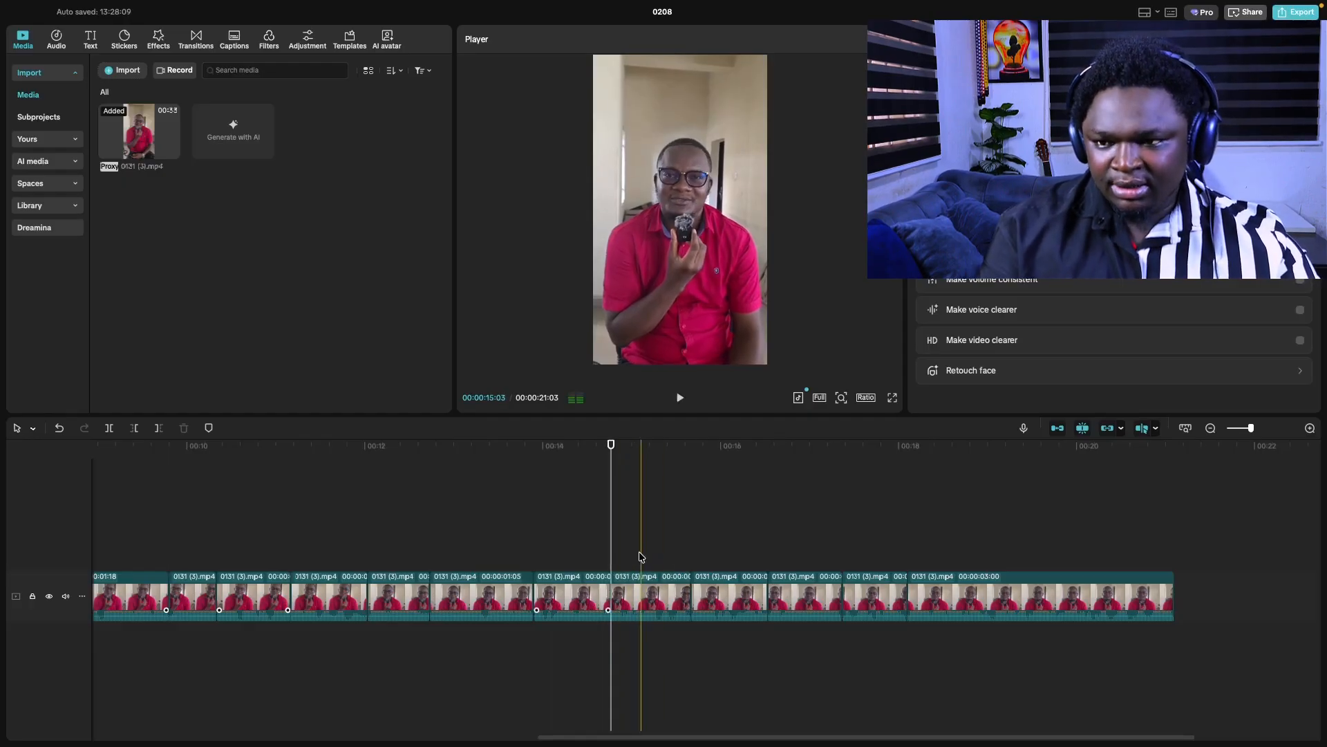
# - Try a stronger zoom on the second part of the split clip and review the cuts around it
pyautogui.click(642, 596)
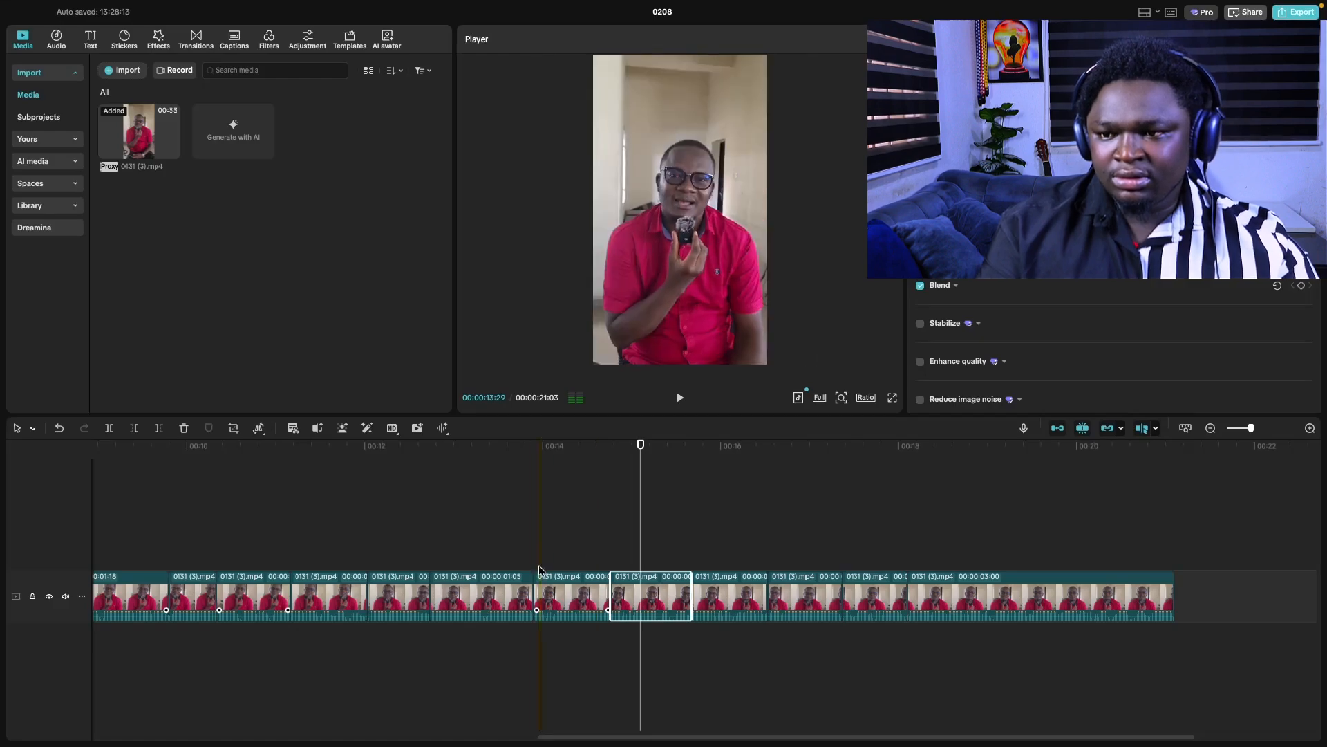
pyautogui.click(518, 553)
pyautogui.press('space')
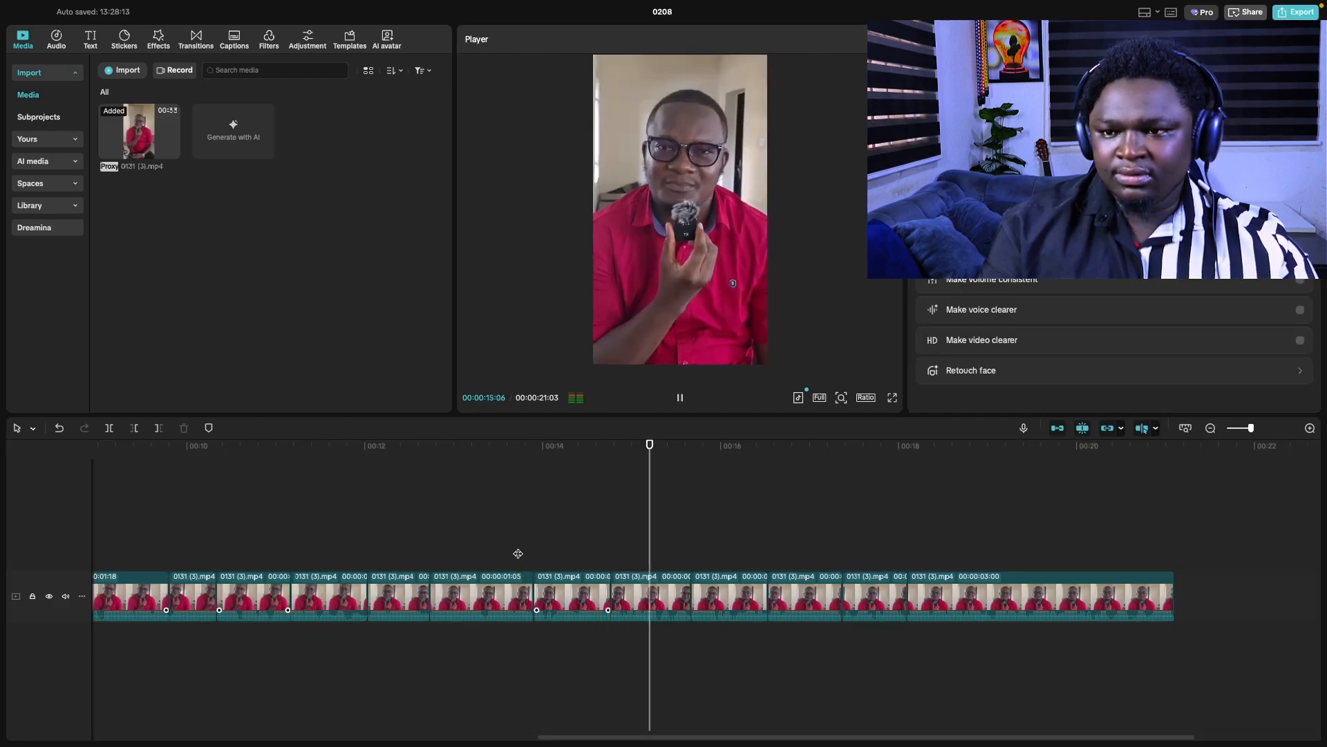
pyautogui.press('space')
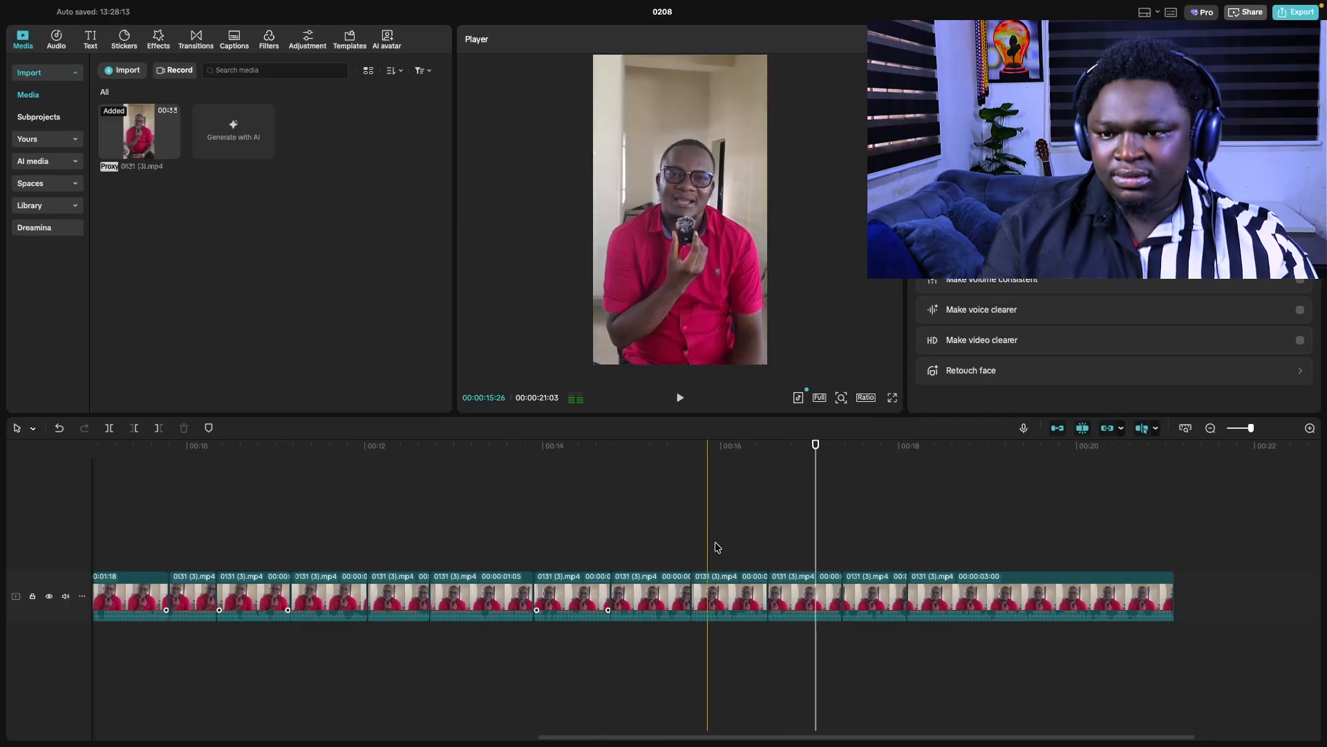
pyautogui.click(732, 546)
pyautogui.press('space')
pyautogui.press('space')
pyautogui.click(590, 551)
pyautogui.press('space')
pyautogui.press('space')
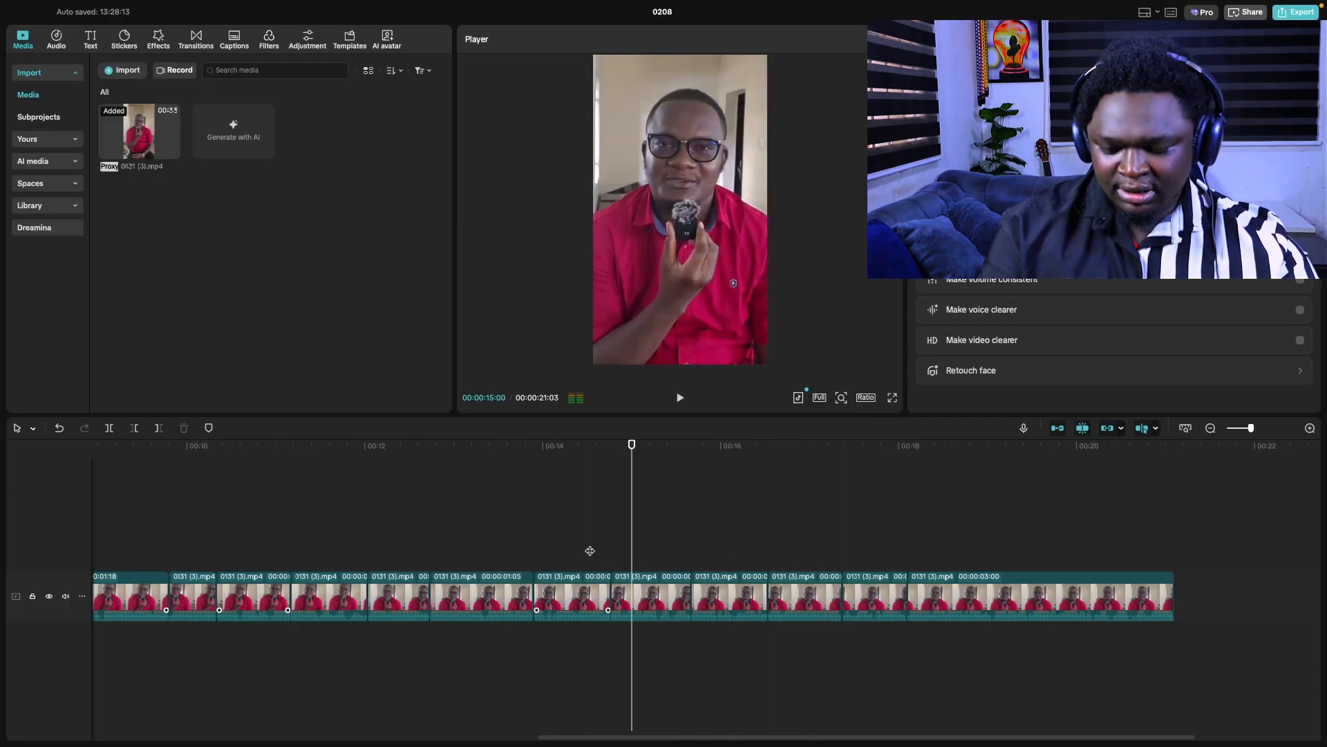
# - Undo the stronger zoom on the split clip's second part and replay the section from about 00:14
pyautogui.click(552, 545)
pyautogui.press('space')
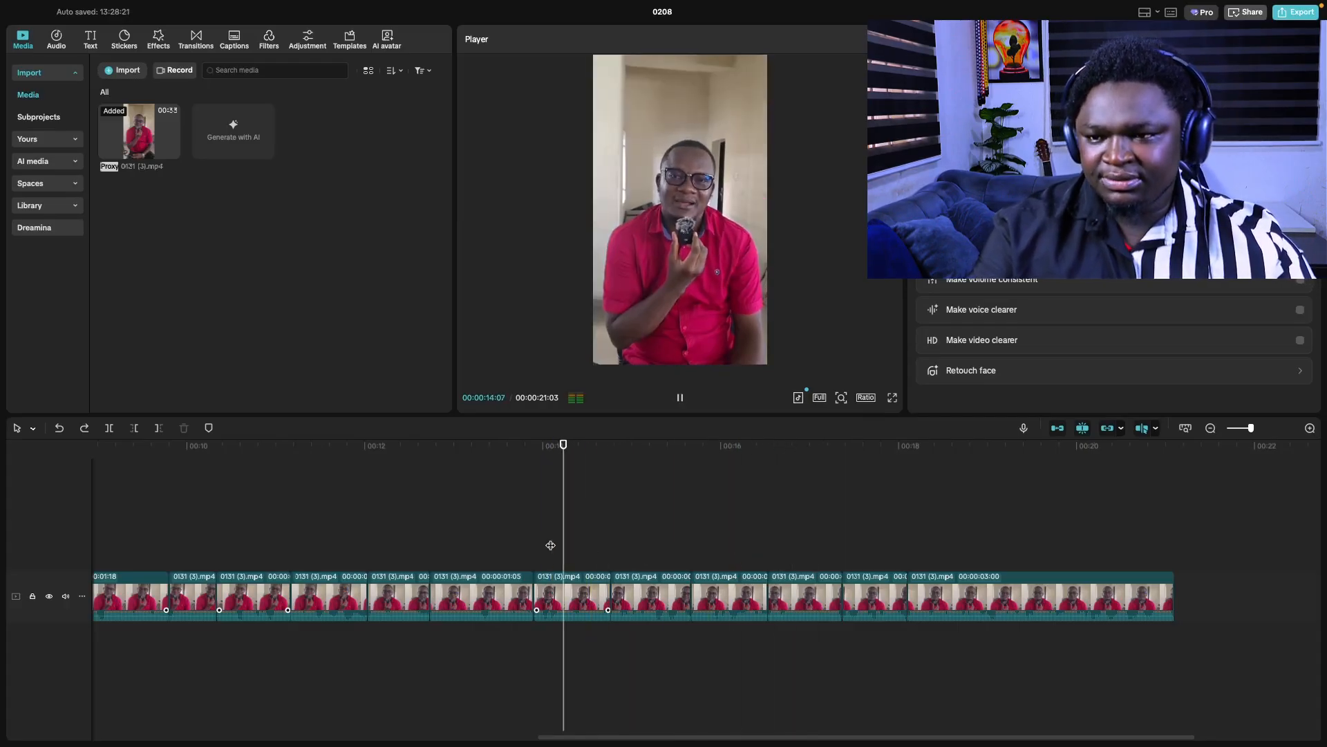
pyautogui.press('space')
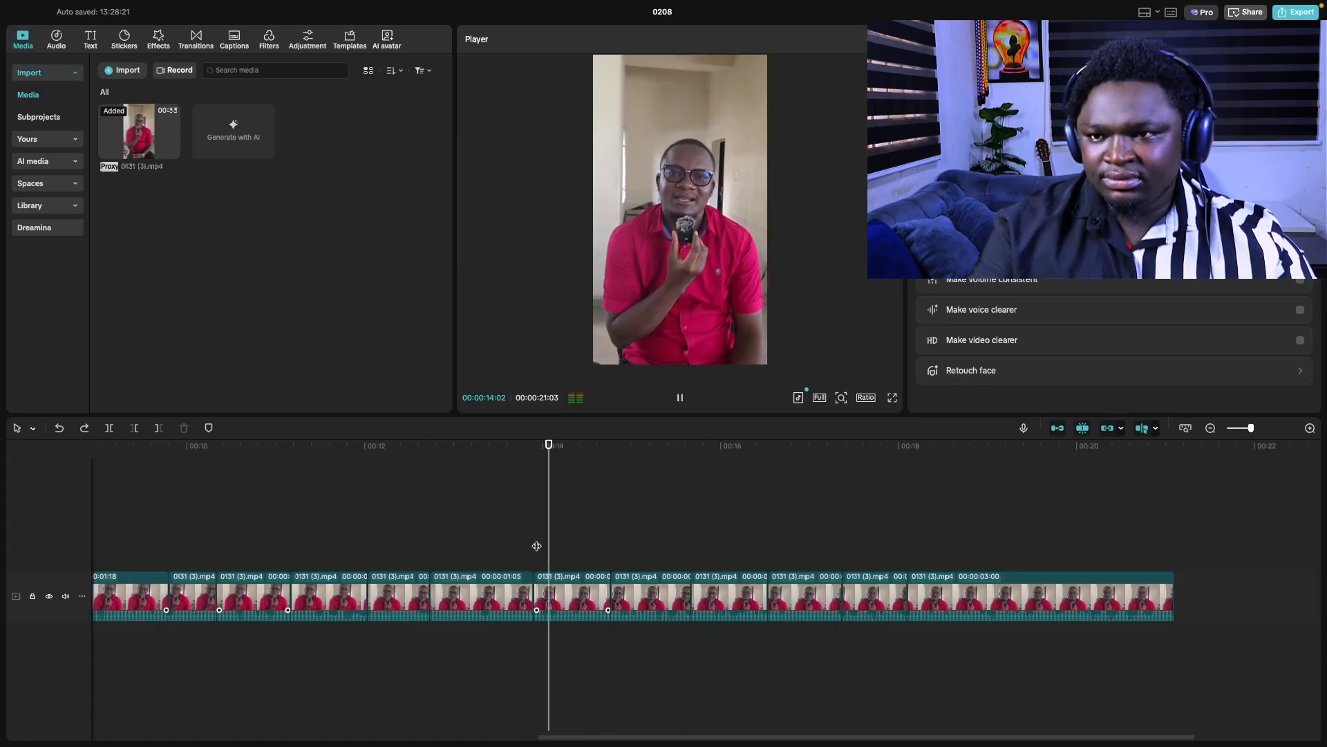
pyautogui.click(484, 541)
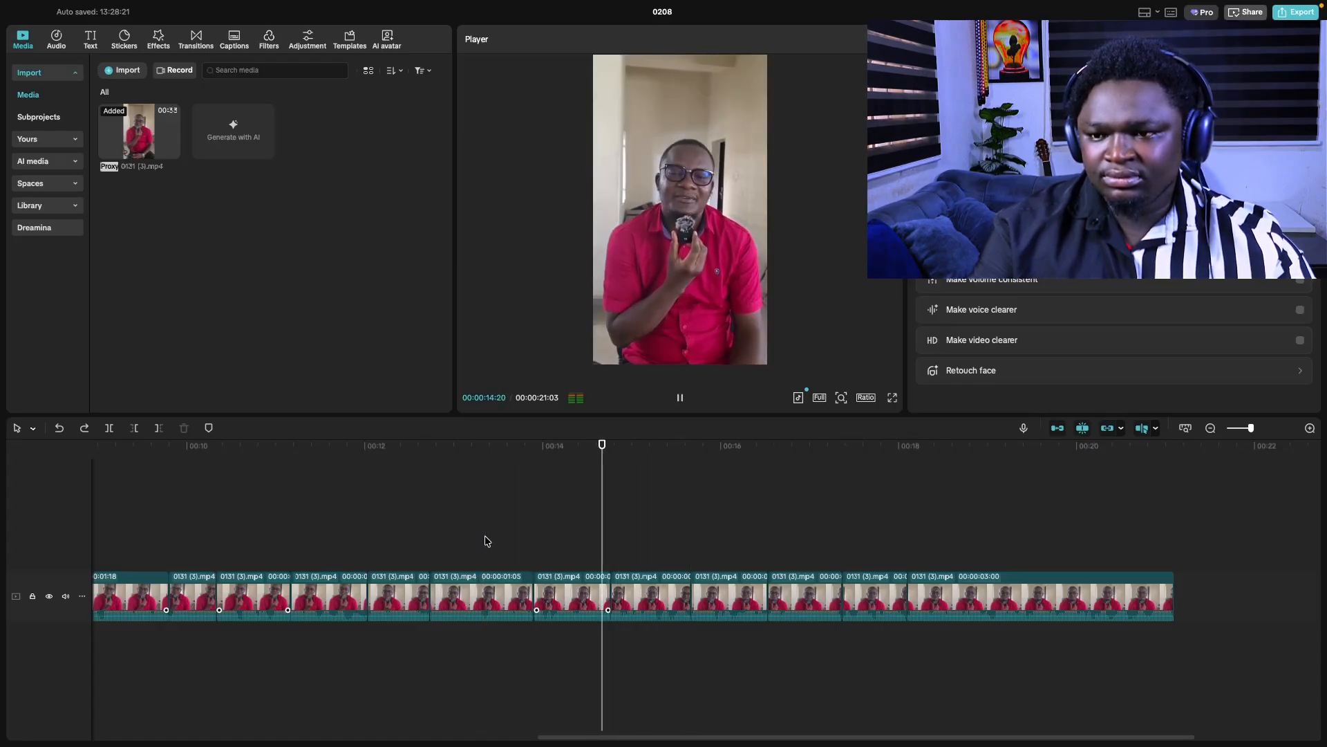
# - Strongly enlarge the clip spanning 00:16, move it up in the frame and play back the result
pyautogui.click(712, 595)
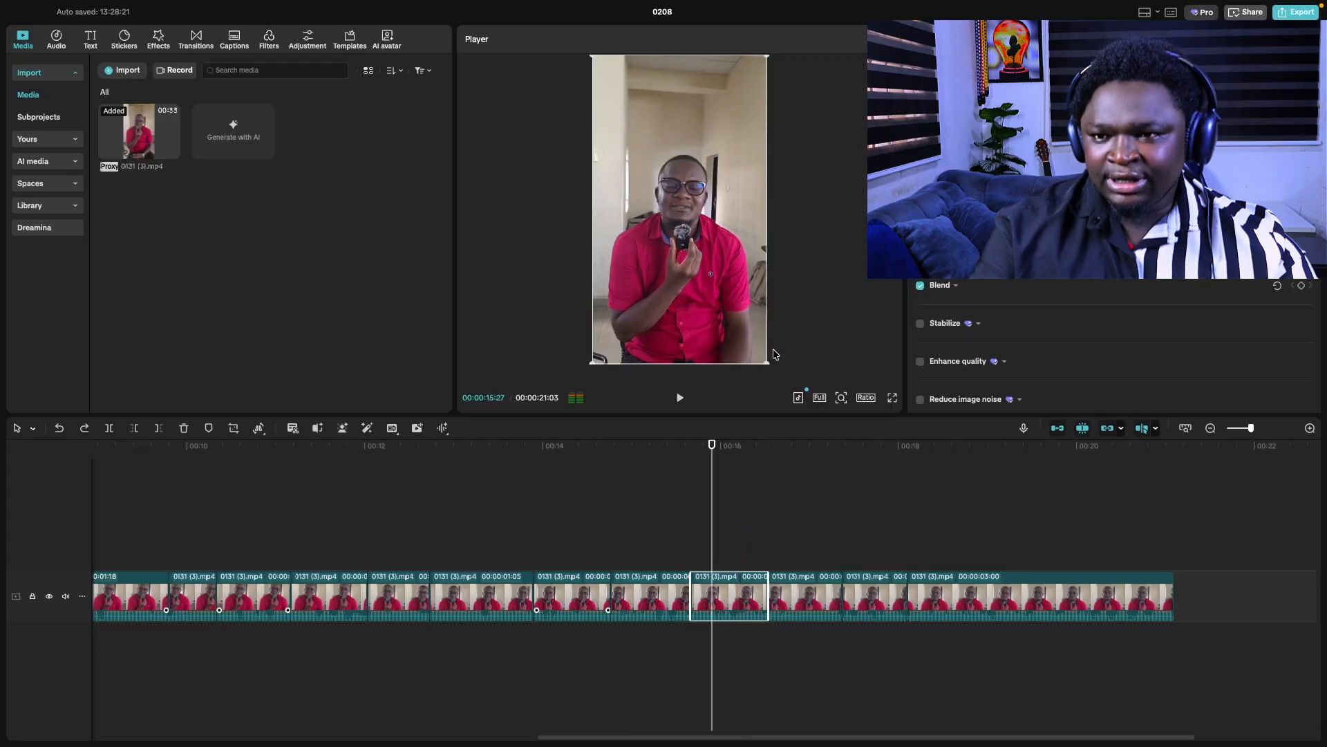
pyautogui.moveTo(770, 361); pyautogui.dragTo(864, 432)
pyautogui.moveTo(715, 286); pyautogui.dragTo(713, 241)
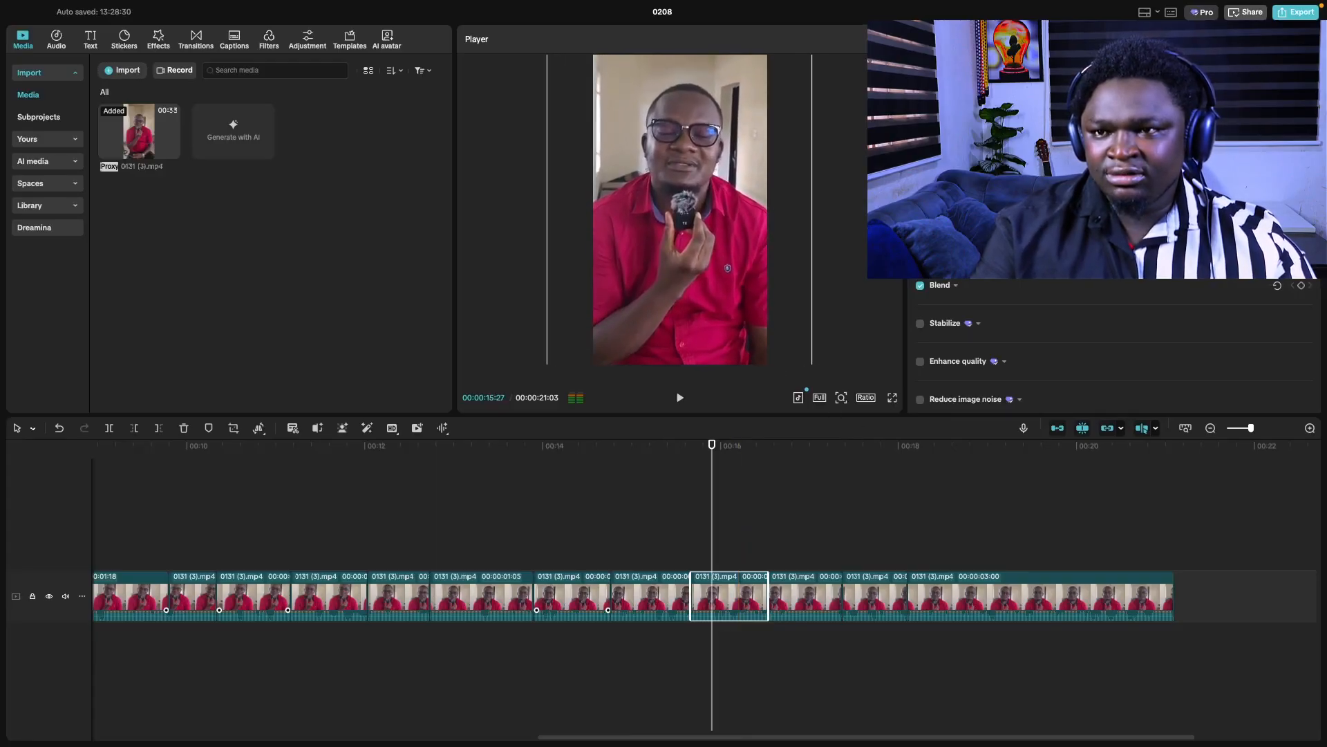
pyautogui.click(465, 525)
pyautogui.press('space')
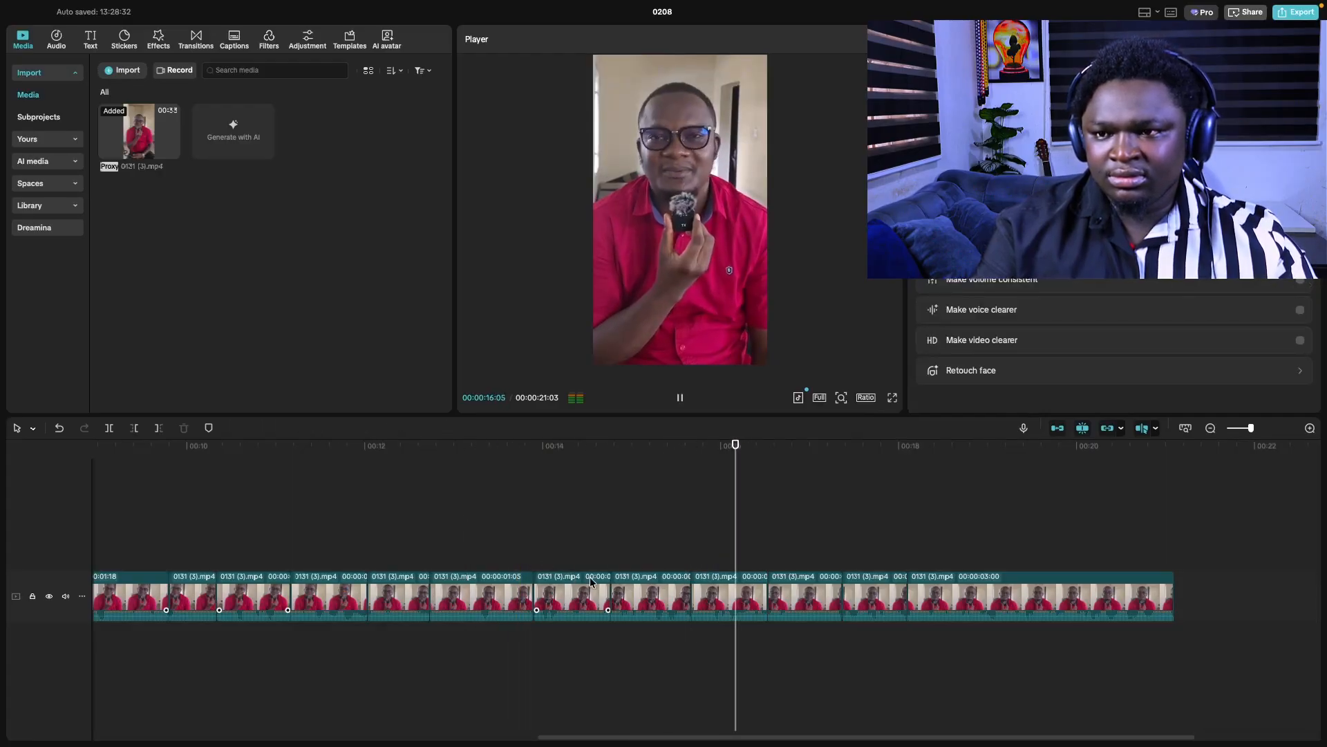
pyautogui.press('space')
# - Enlarge the split clip's second part around 00:15, reposition it in the frame and play it back
pyautogui.click(622, 596)
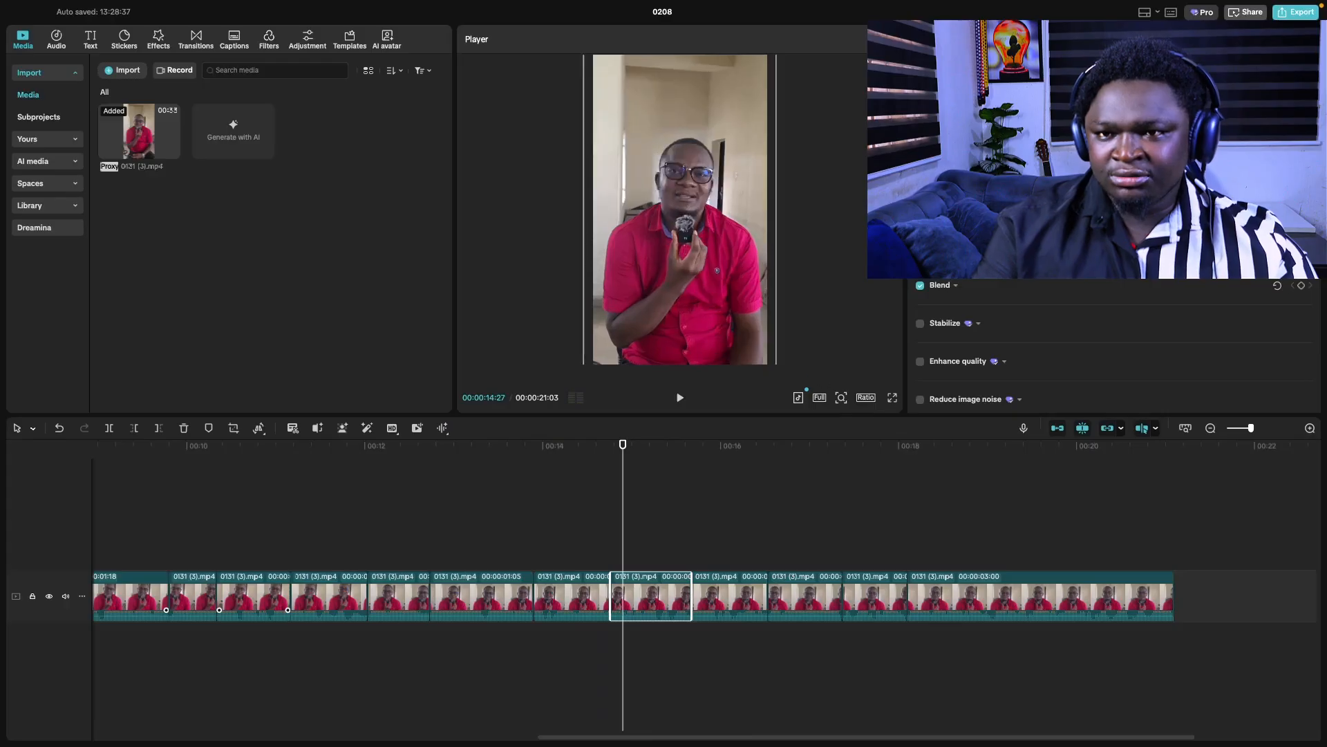
pyautogui.moveTo(1061, 133); pyautogui.dragTo(1079, 133)
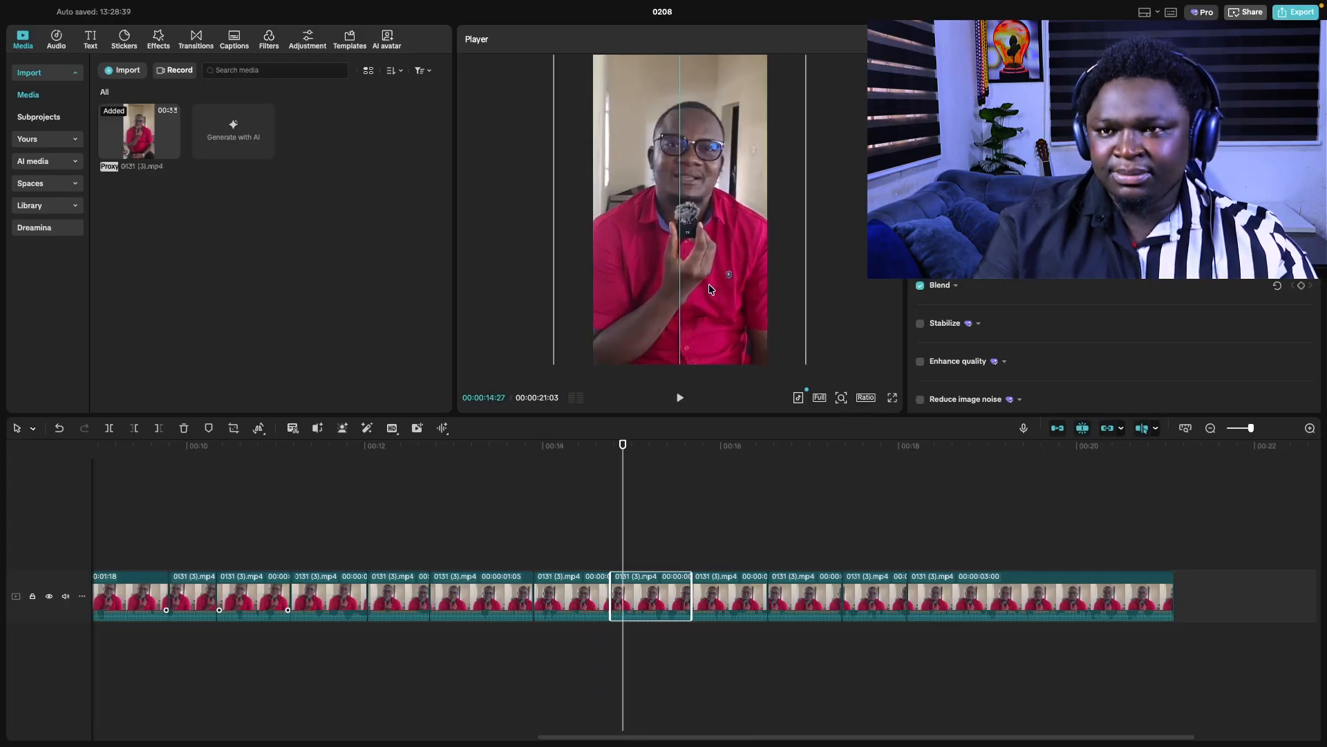
pyautogui.click(512, 530)
pyautogui.press('space')
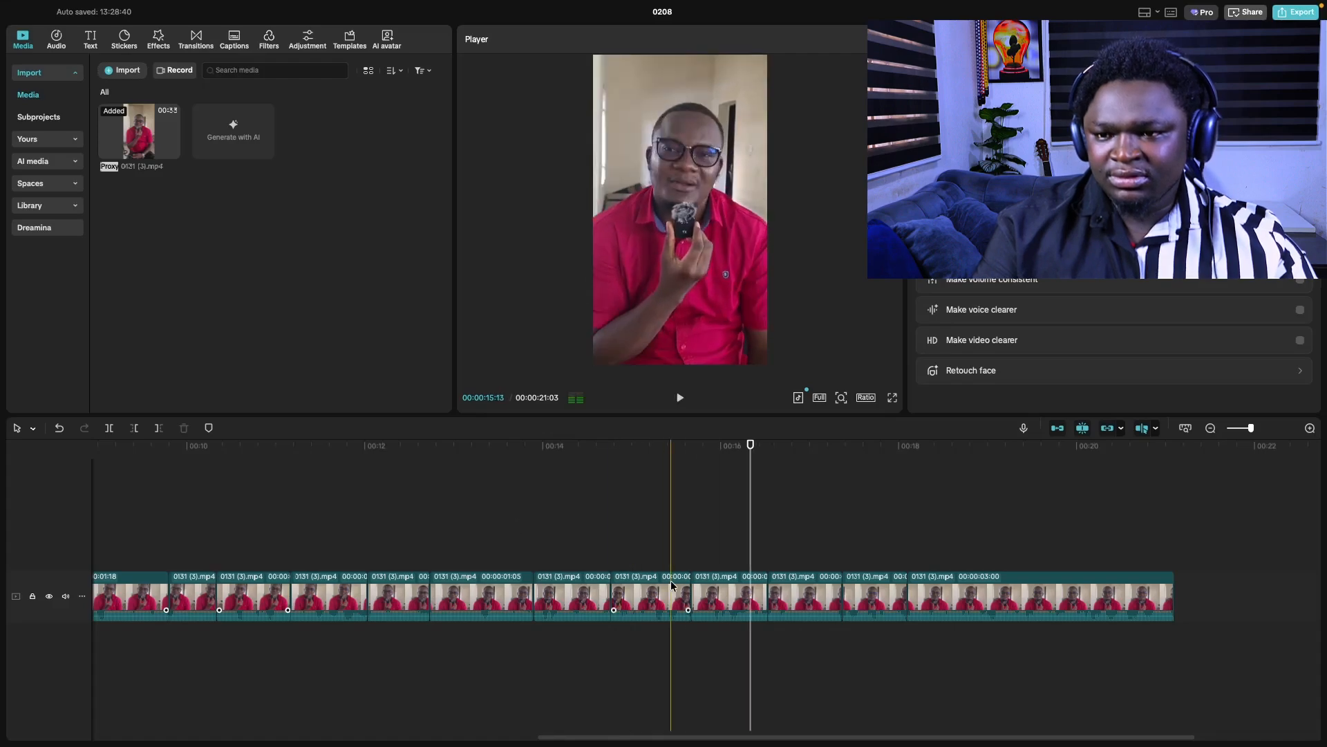
# - Enlarge the clip spanning 00:16 further and reposition the speaker, playing back the transition
pyautogui.click(730, 594)
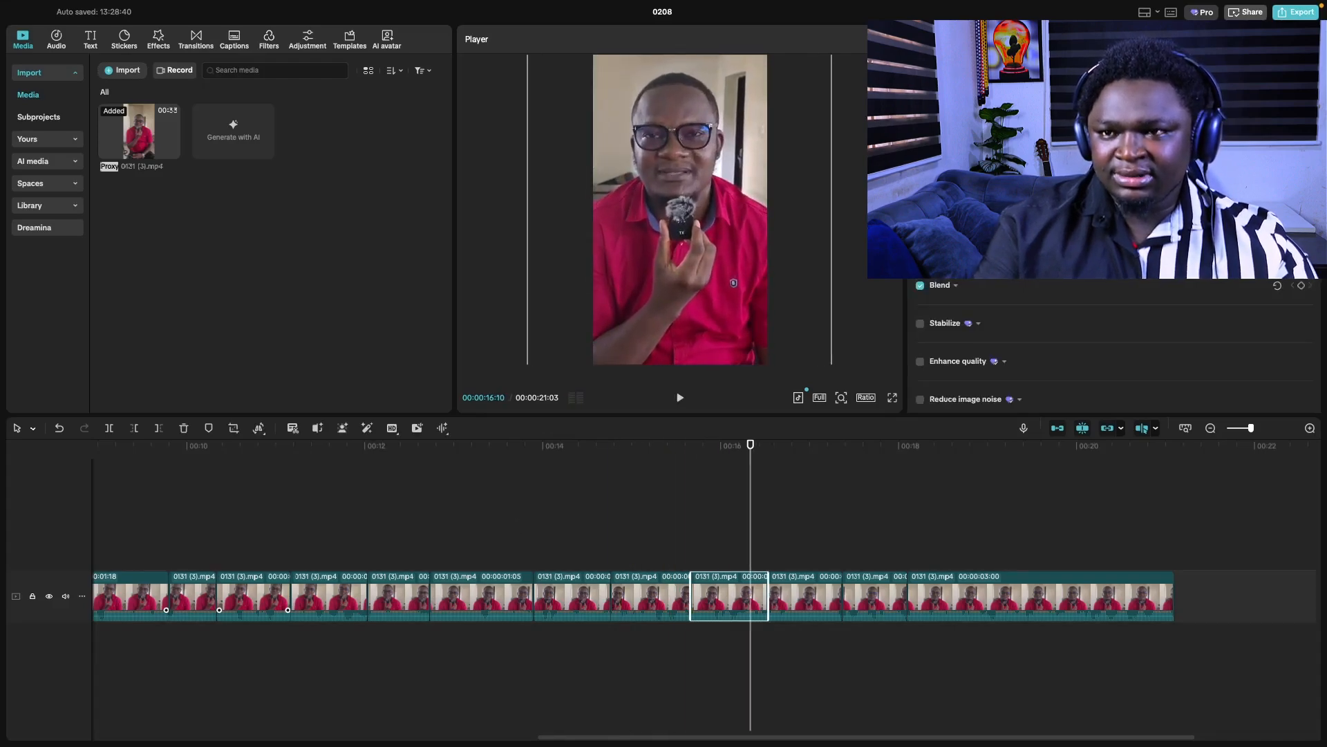
pyautogui.click(511, 515)
pyautogui.press('space')
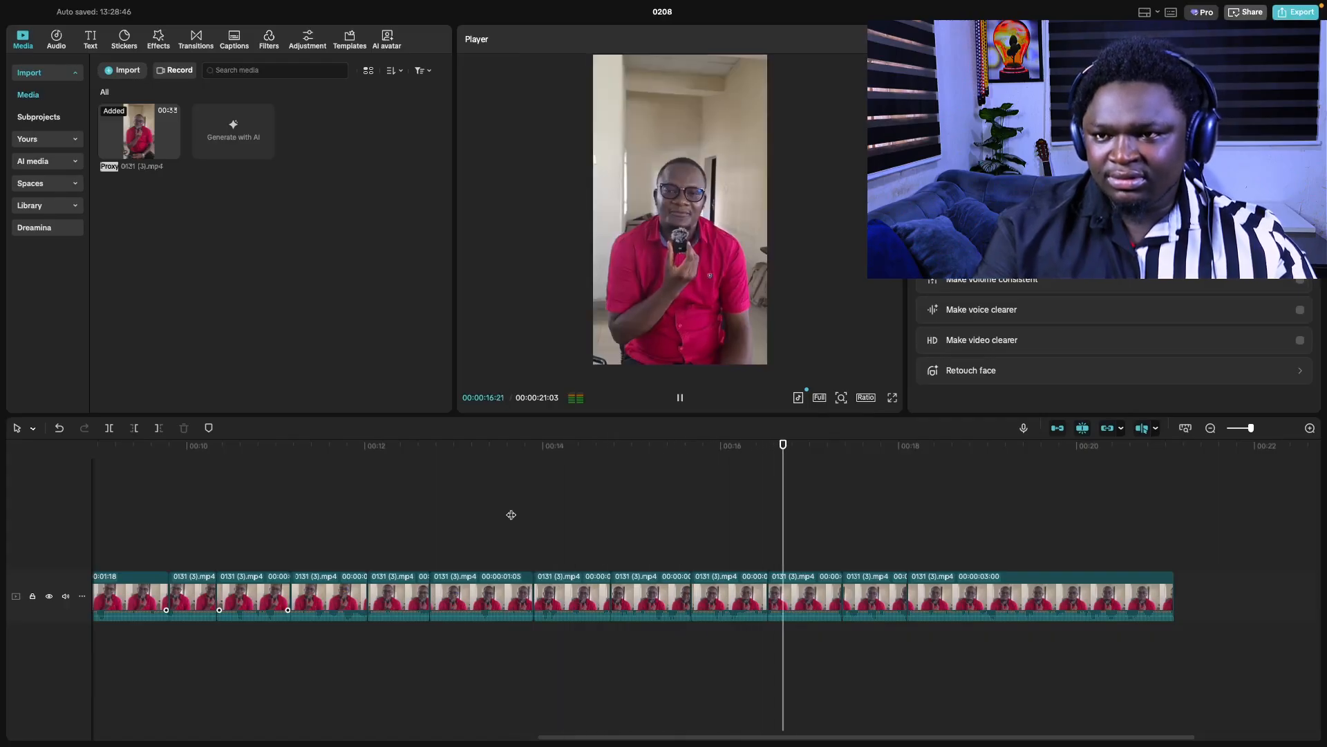
# - Enlarge the short clip ending at about 00:18, move it up in the frame and play it back
pyautogui.click(869, 603)
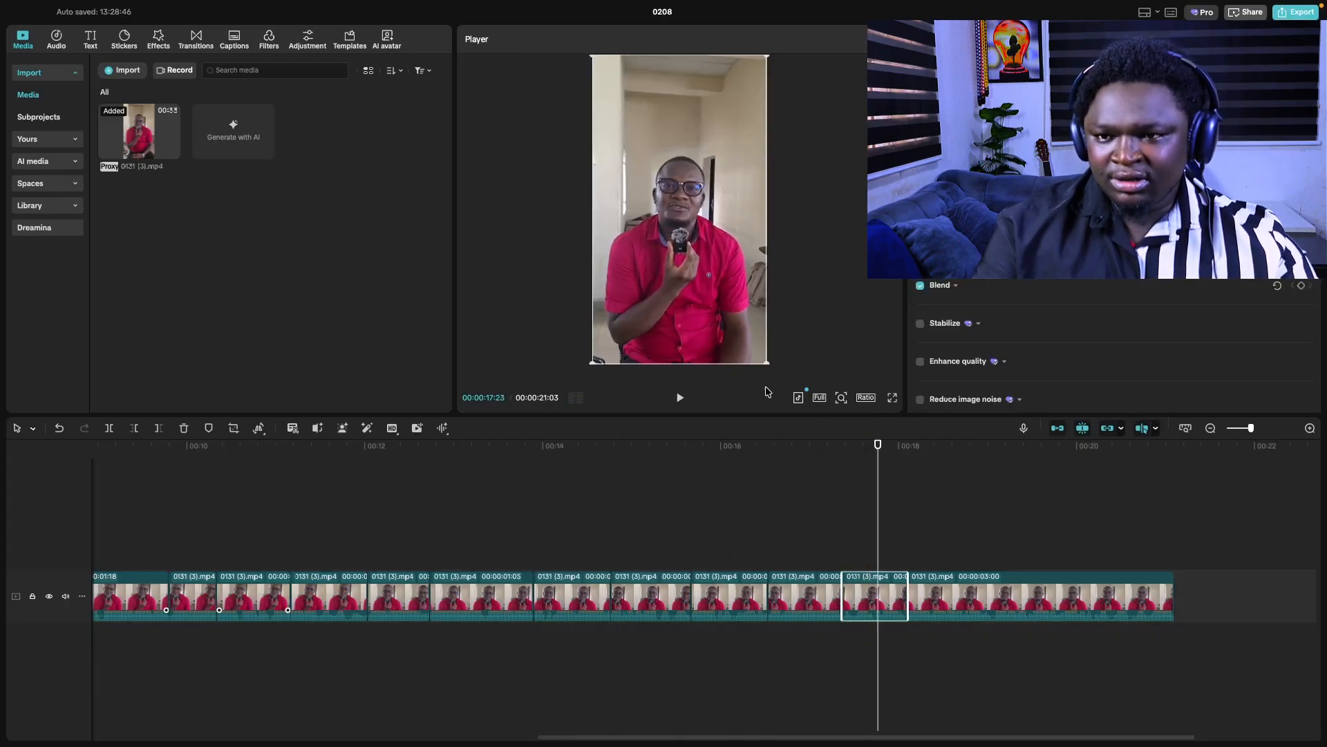
pyautogui.moveTo(767, 364); pyautogui.dragTo(867, 434)
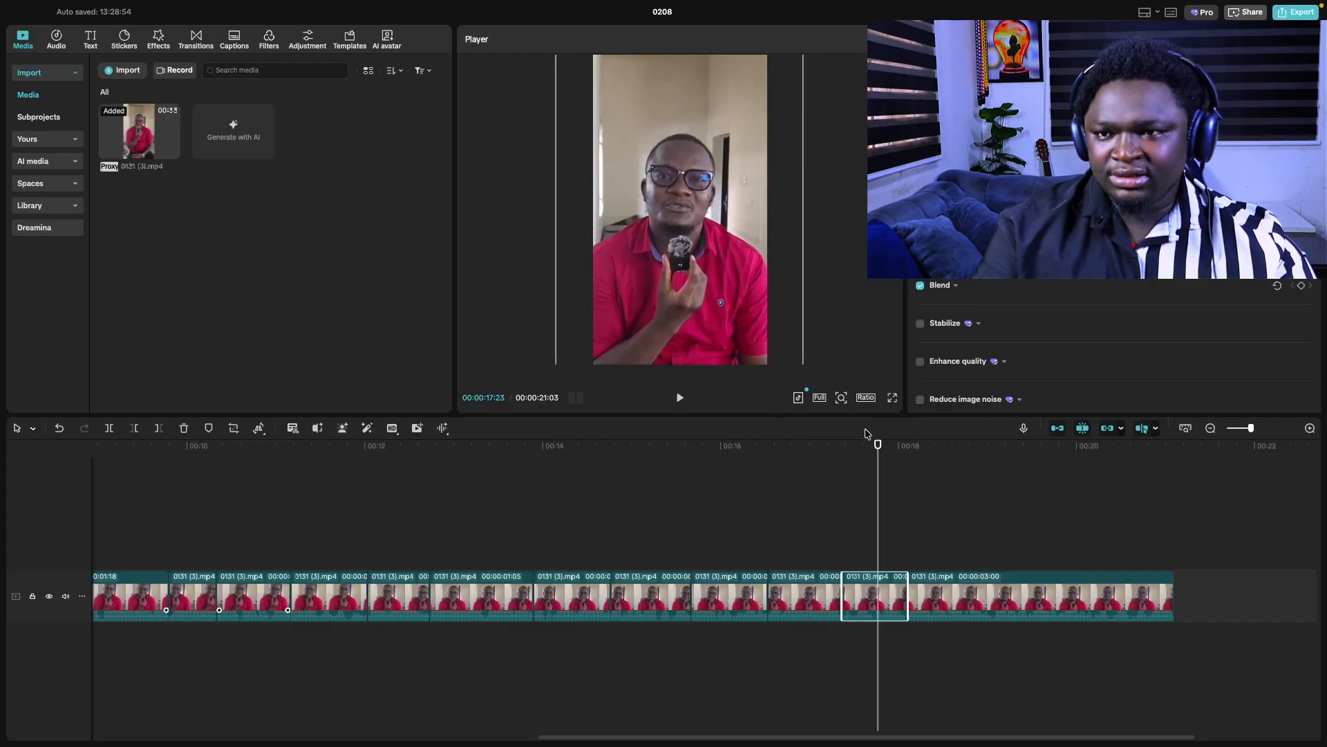
pyautogui.moveTo(731, 317); pyautogui.dragTo(738, 275)
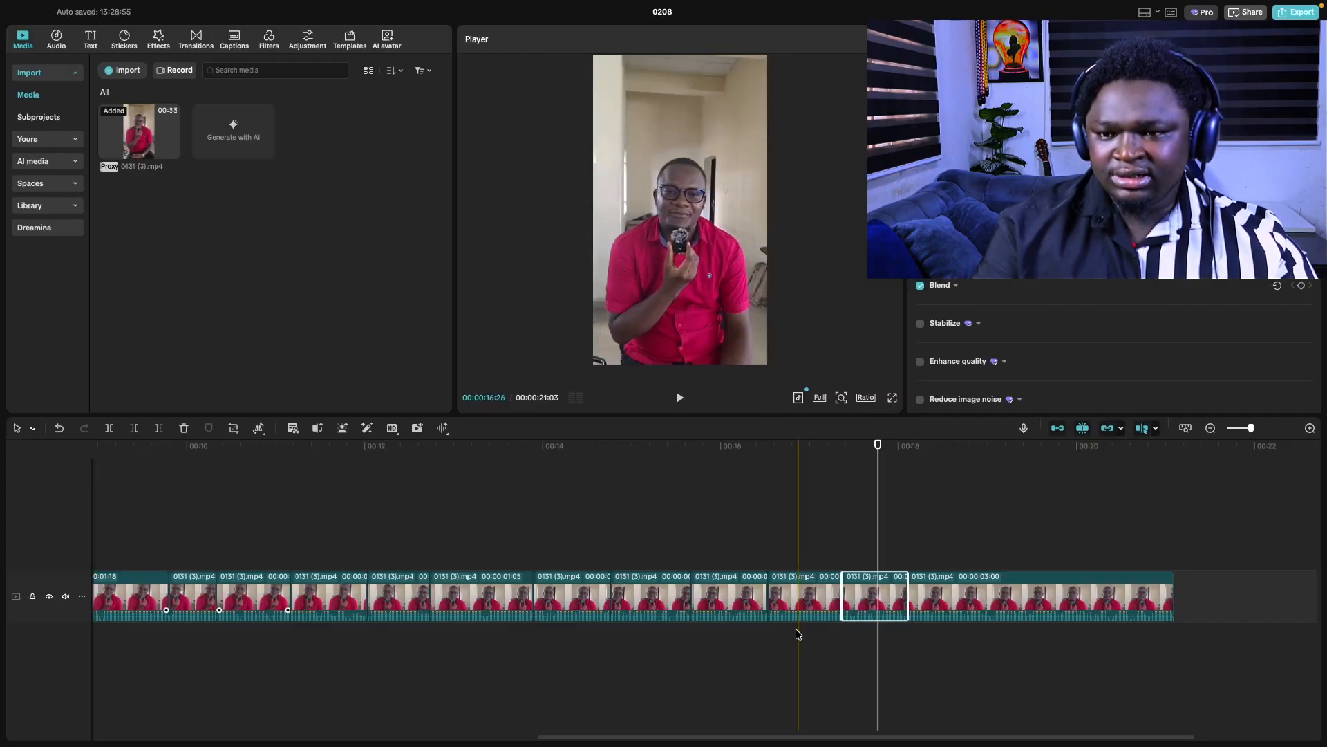
pyautogui.click(727, 518)
pyautogui.press('space')
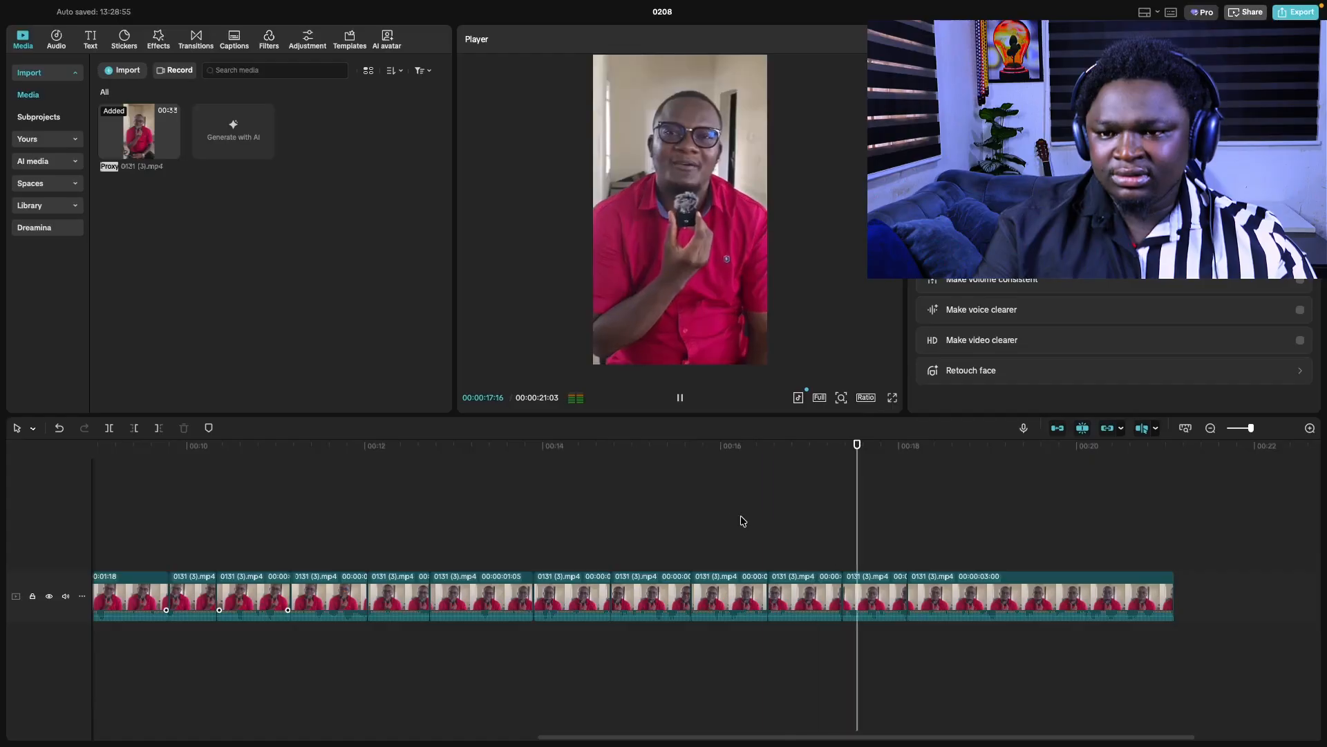
# - Slightly enlarge the clip spanning 00:17, shift it up in the frame and review the playback
pyautogui.click(796, 594)
pyautogui.moveTo(764, 362); pyautogui.dragTo(799, 392)
pyautogui.moveTo(748, 332); pyautogui.dragTo(746, 313)
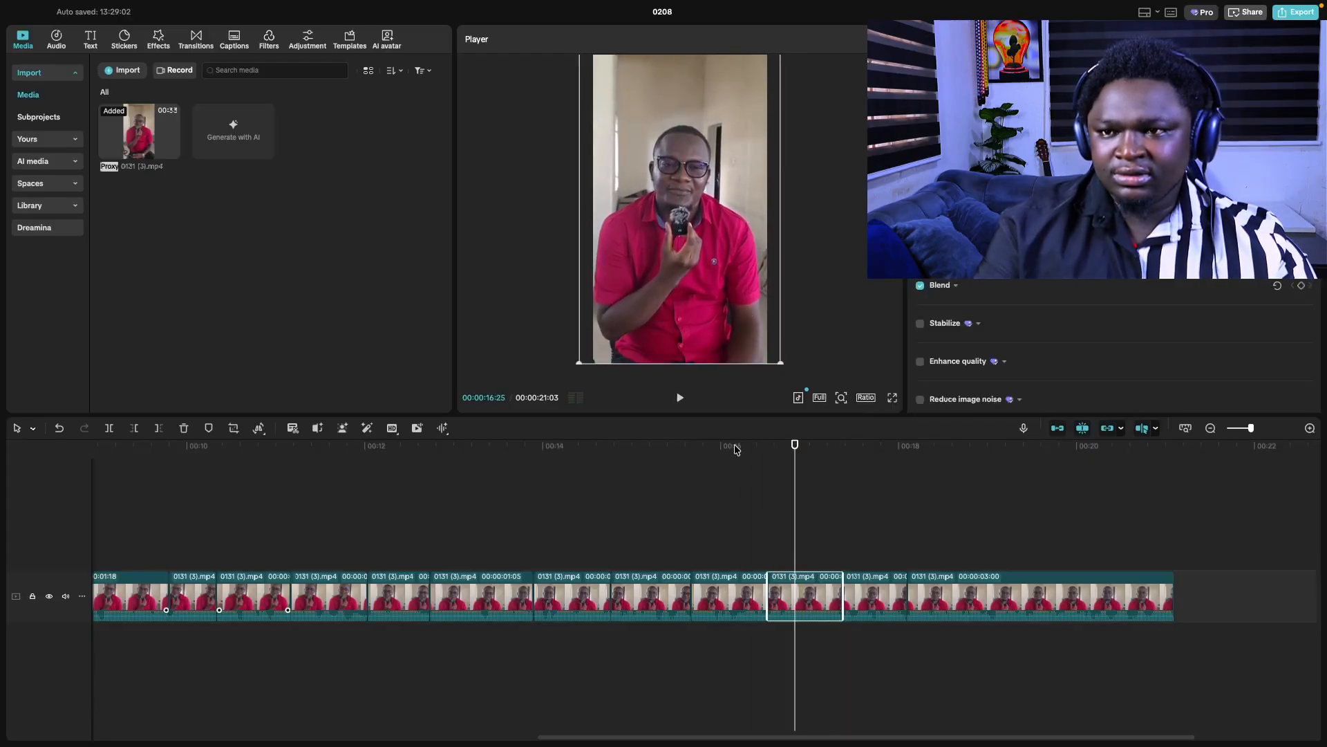
pyautogui.click(739, 527)
pyautogui.press('space')
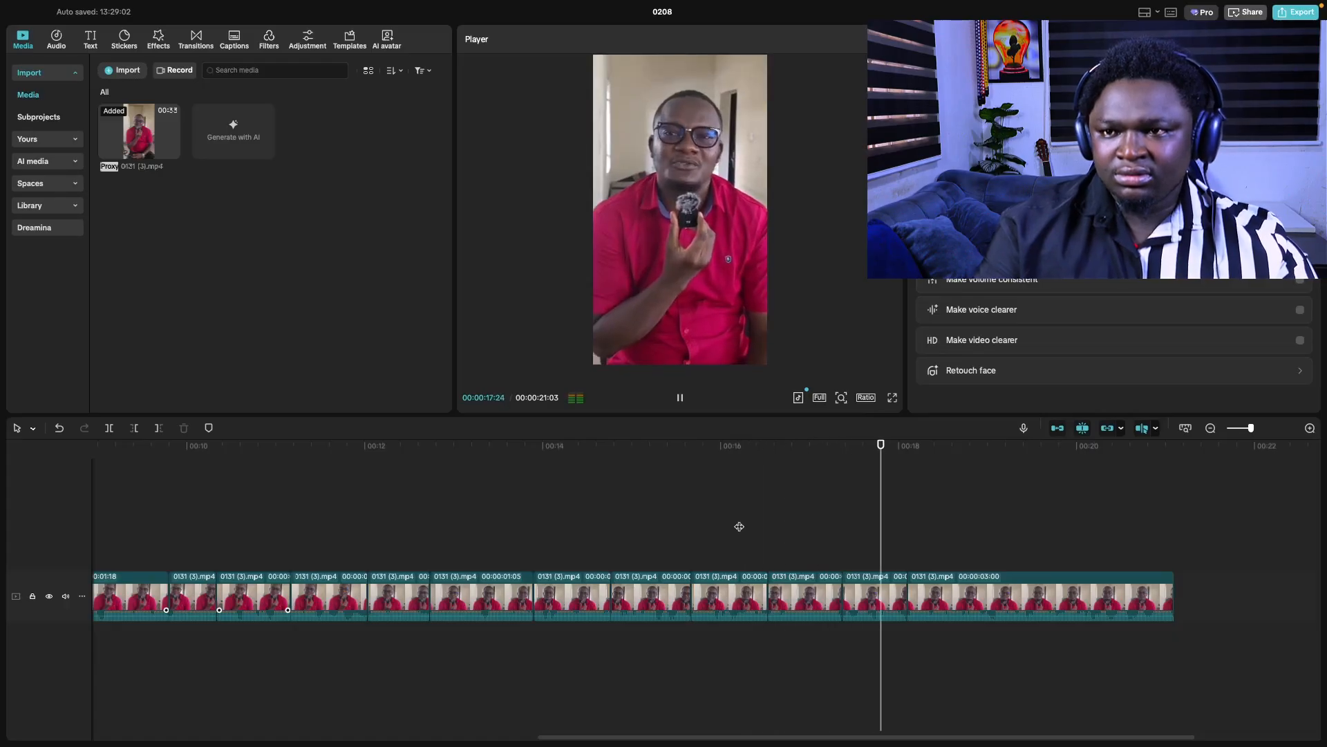
pyautogui.press('space')
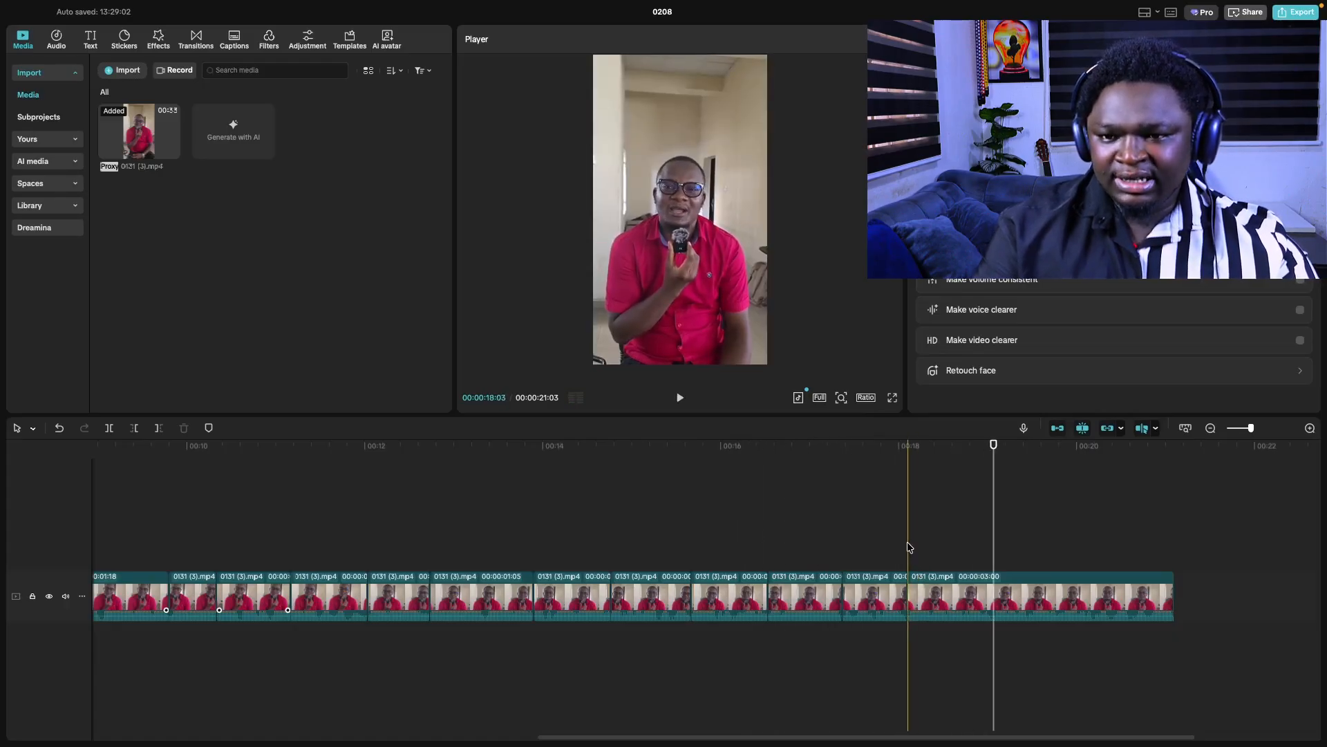
# - Scale the last clip to 114% and shift it up to a Y position of 219
pyautogui.click(910, 595)
pyautogui.moveTo(771, 361); pyautogui.dragTo(805, 385)
pyautogui.moveTo(733, 301); pyautogui.dragTo(732, 283)
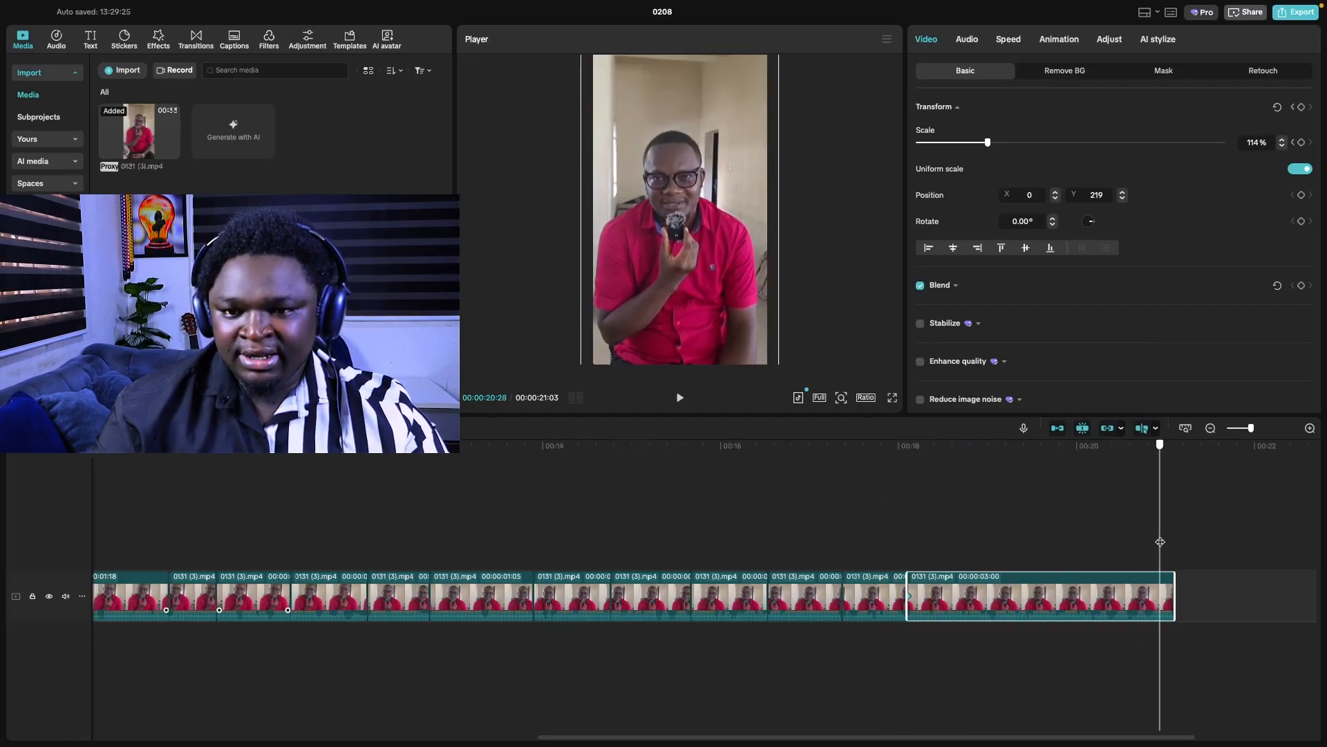
# - Try a gradual zoom-in on the last clip with a larger scale near its end and play it back
pyautogui.moveTo(1001, 145); pyautogui.dragTo(1031, 142)
pyautogui.click(892, 513)
pyautogui.press('space')
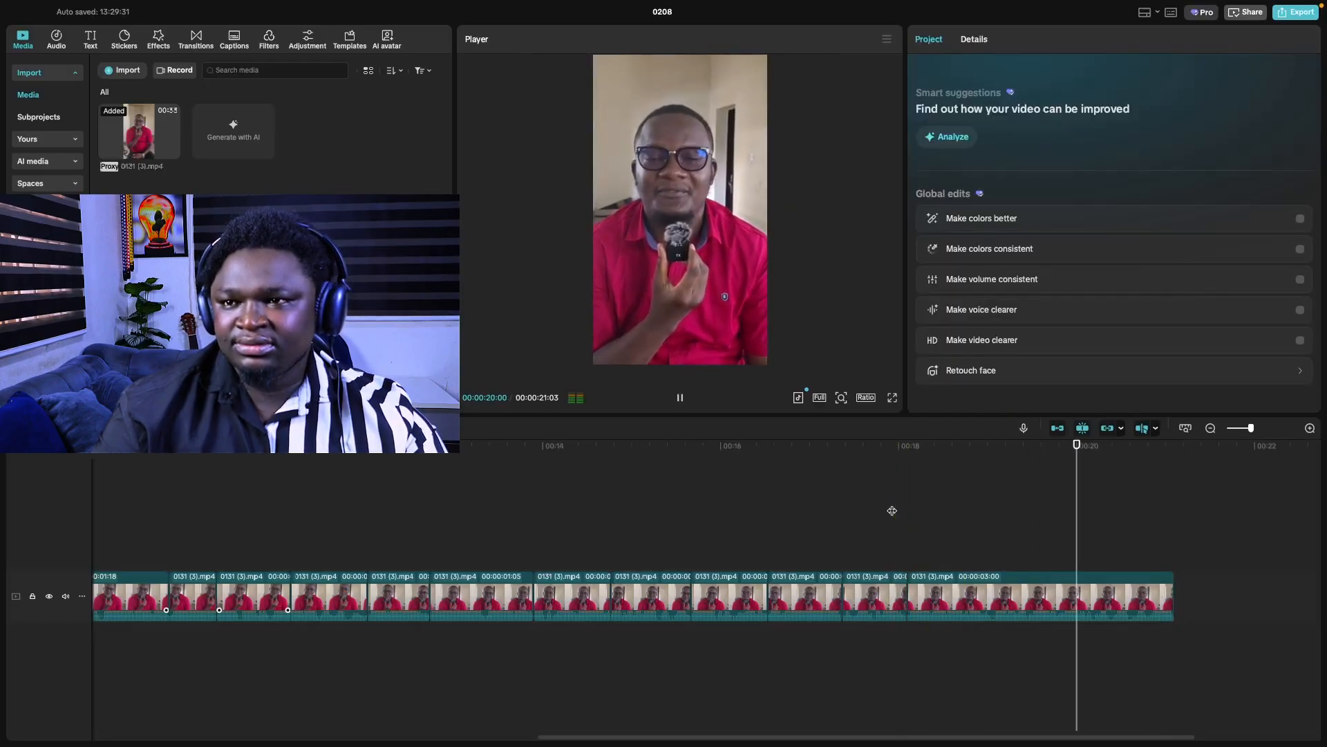
pyautogui.press('space')
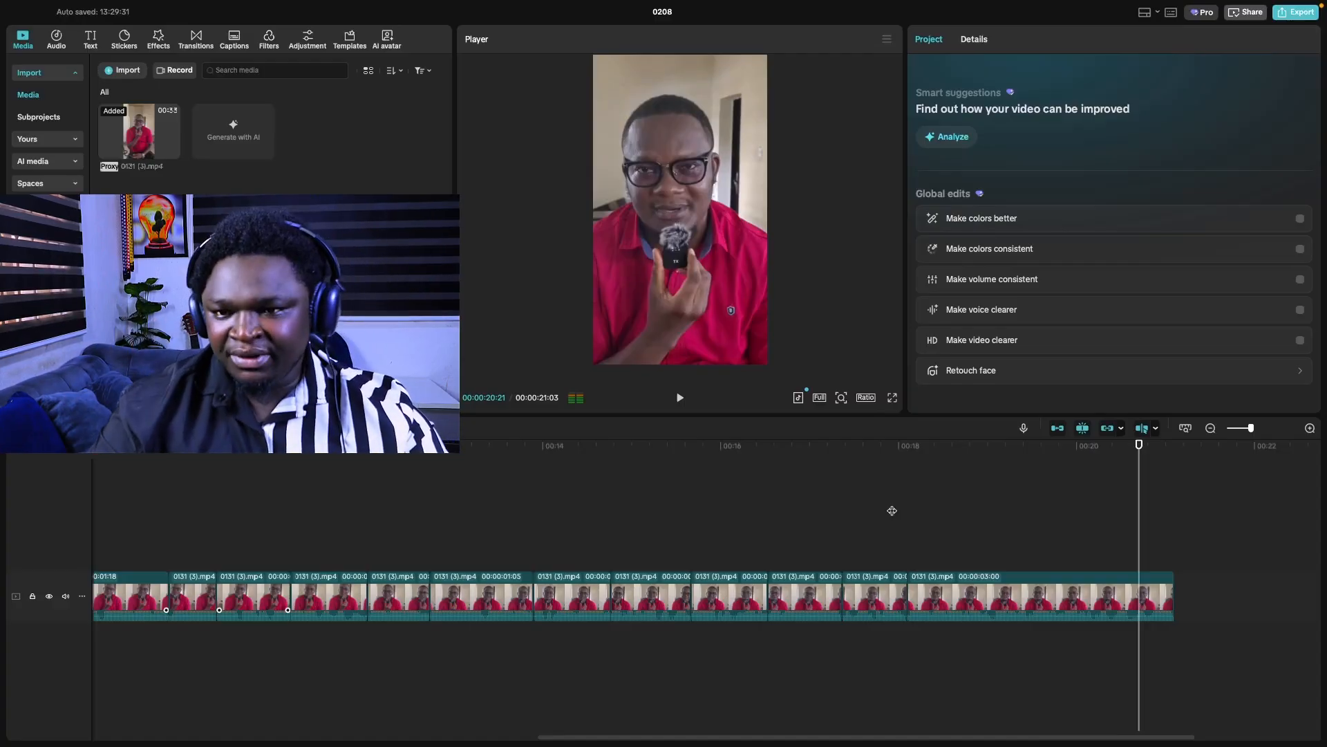
# - At the last clip's start, set the scale to 131% and position to X 47, Y 493, and add a scale keyframe
pyautogui.click(912, 598)
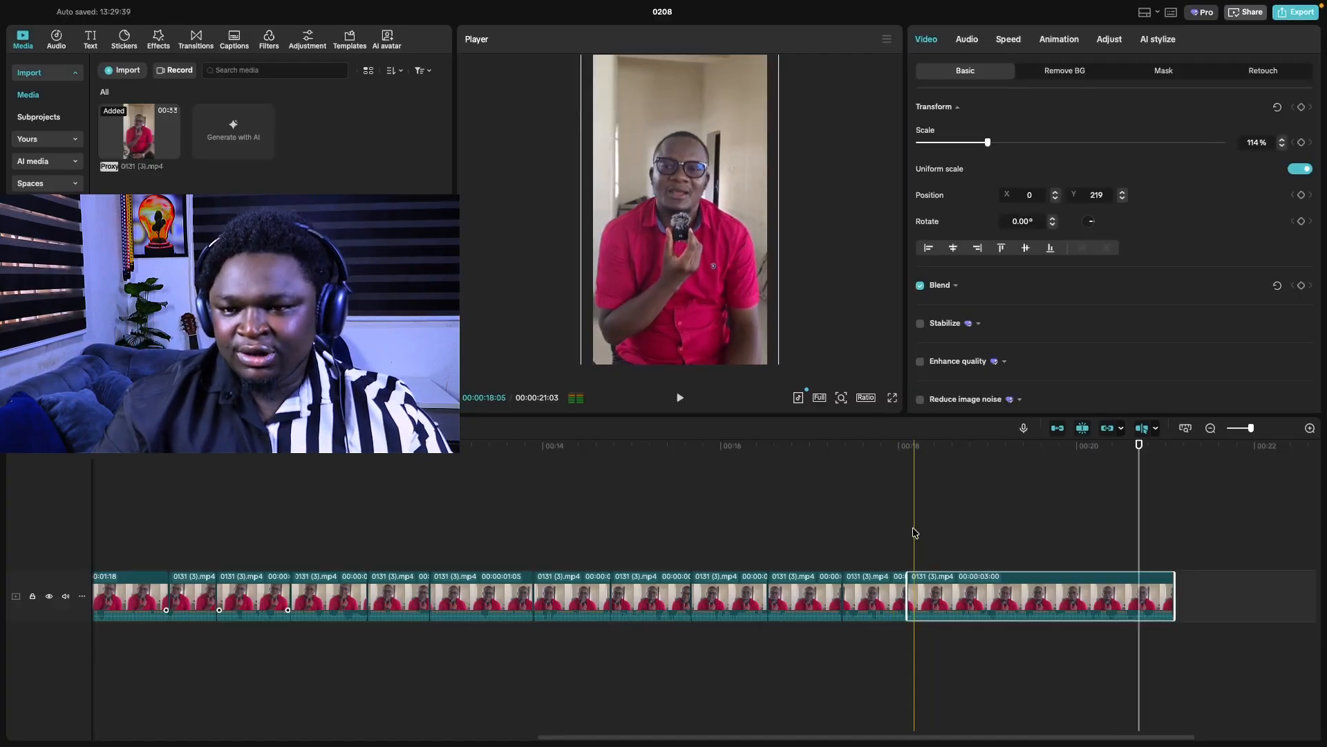
pyautogui.click(908, 516)
pyautogui.click(913, 601)
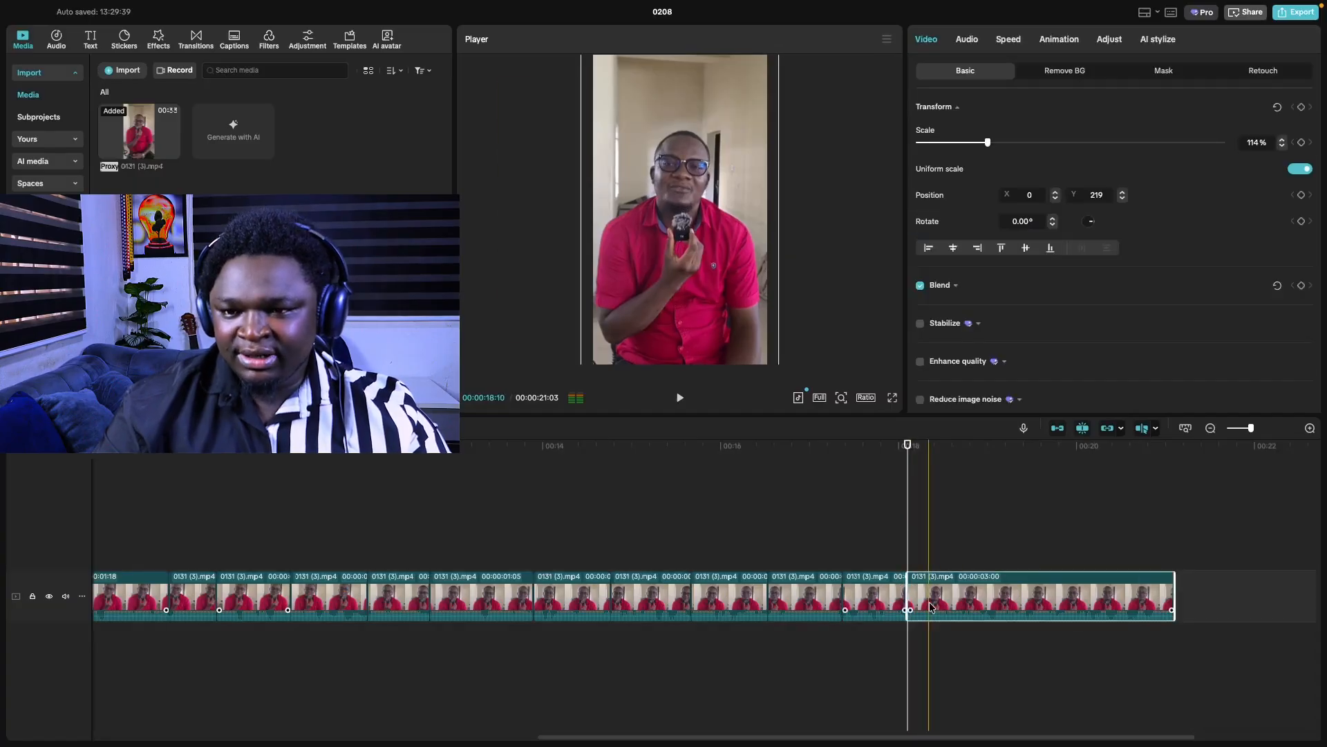
pyautogui.moveTo(988, 143); pyautogui.dragTo(998, 143)
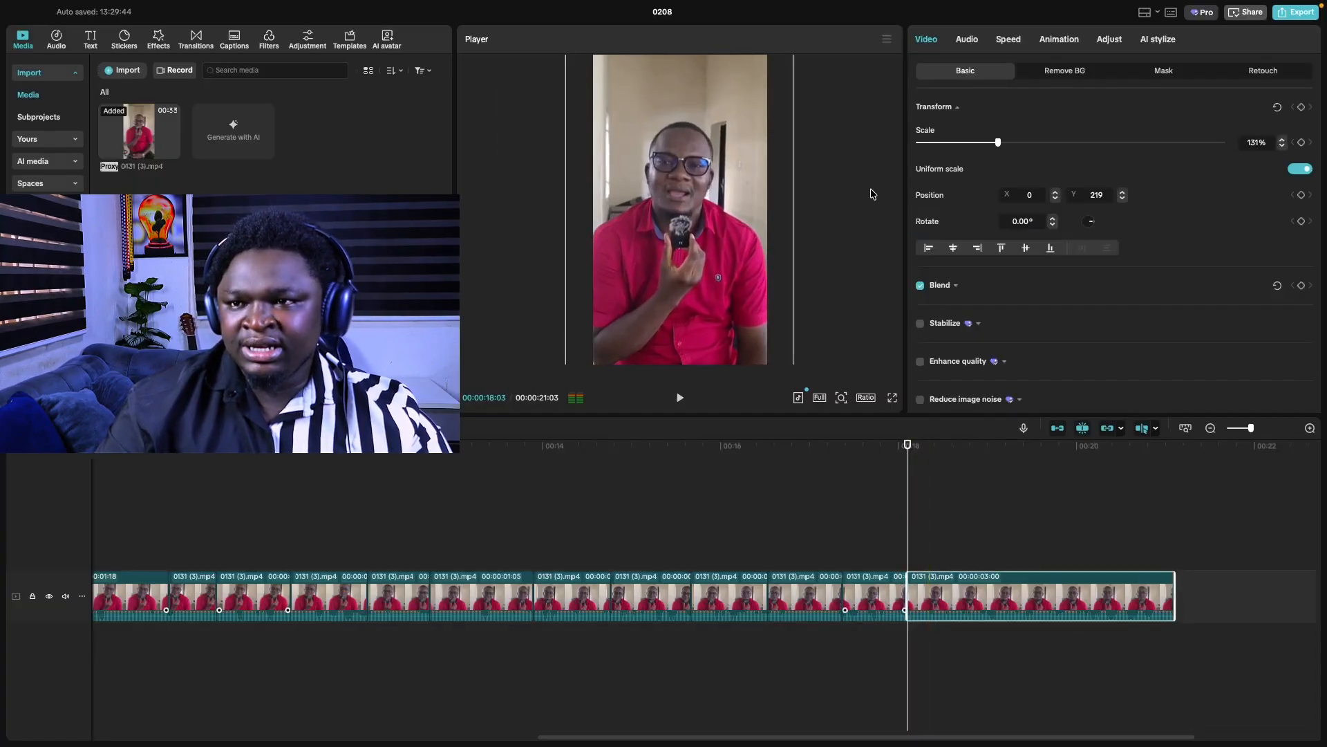
pyautogui.moveTo(677, 225); pyautogui.dragTo(678, 237)
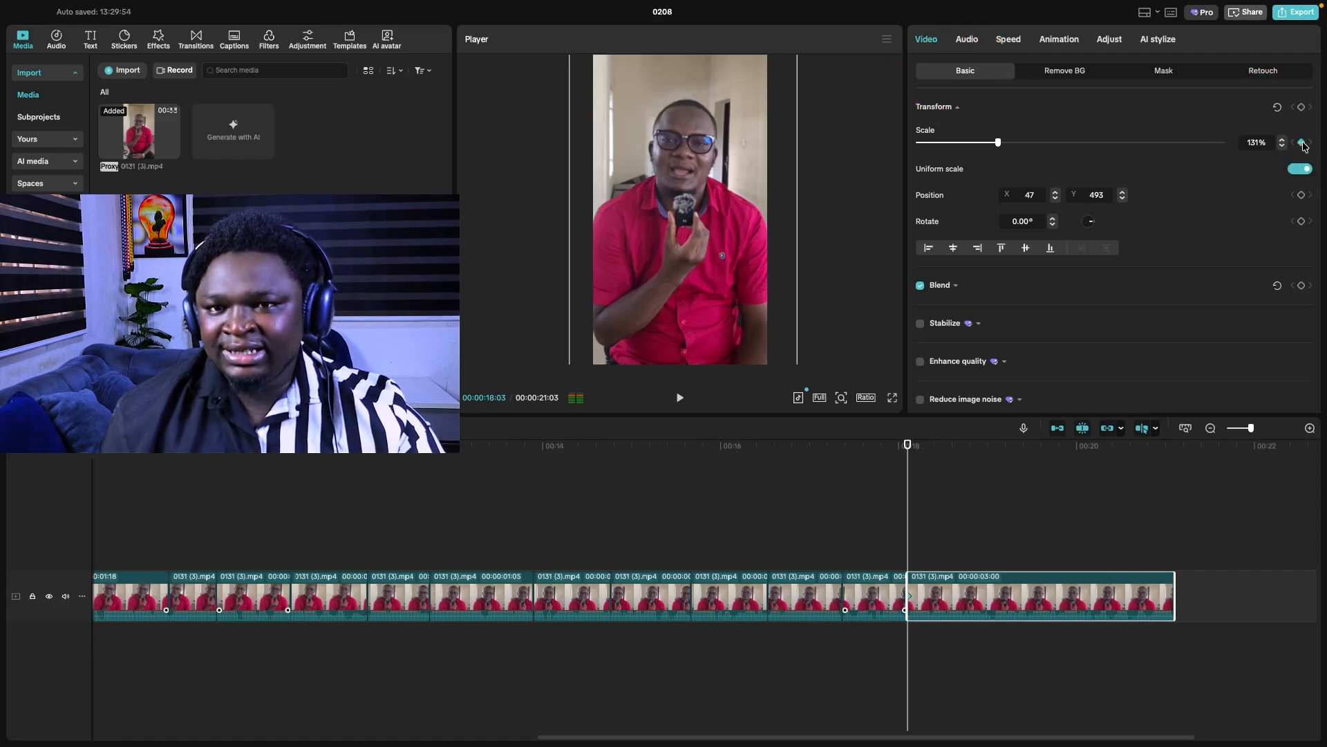
# - Set the scale to 181% near the last clip's end to complete the gradual zoom-in, and play it back
pyautogui.moveTo(921, 510); pyautogui.dragTo(1157, 515)
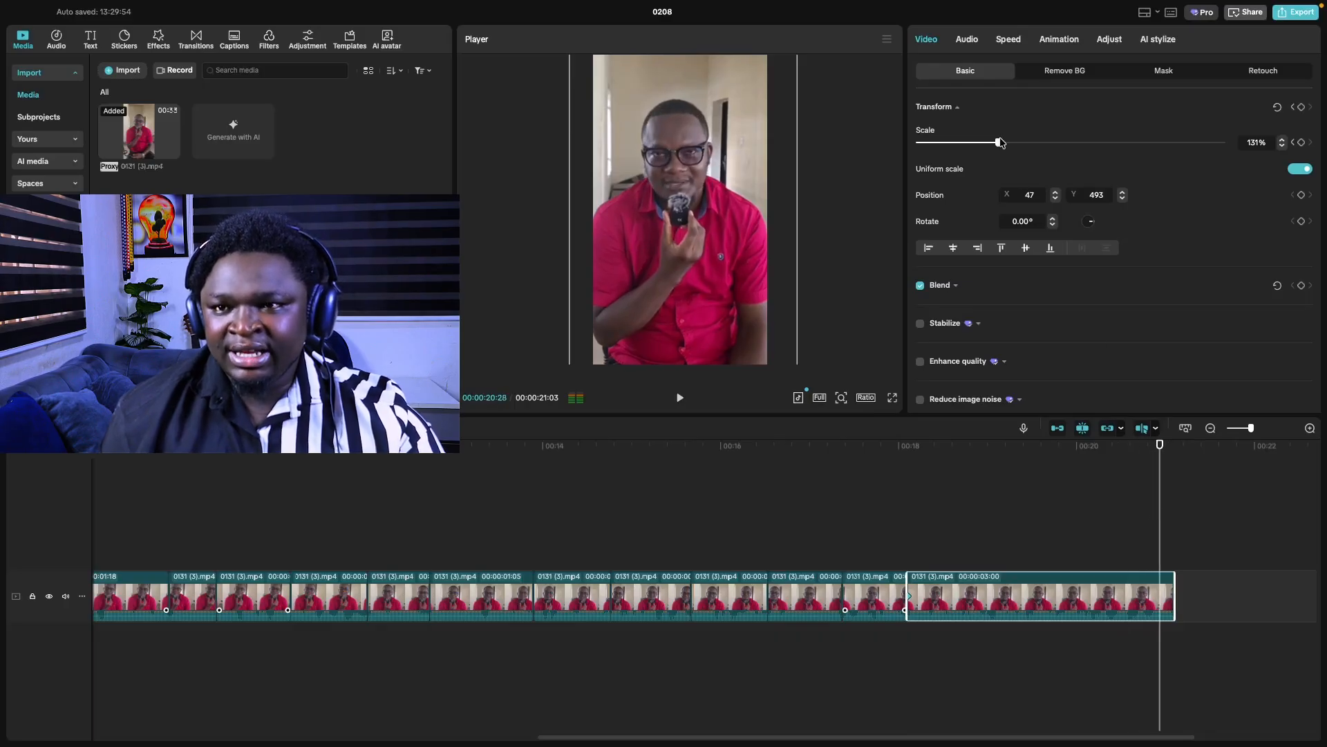
pyautogui.moveTo(1000, 143); pyautogui.dragTo(1030, 147)
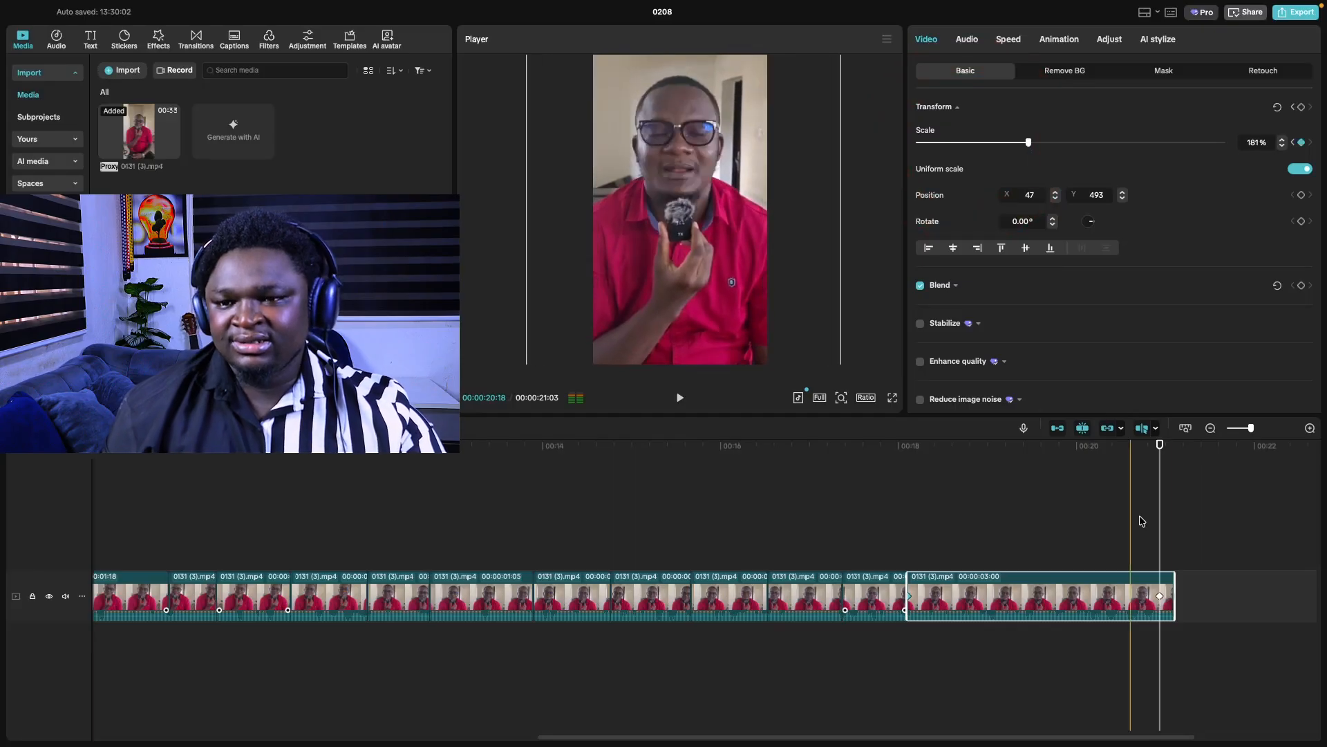
pyautogui.click(864, 508)
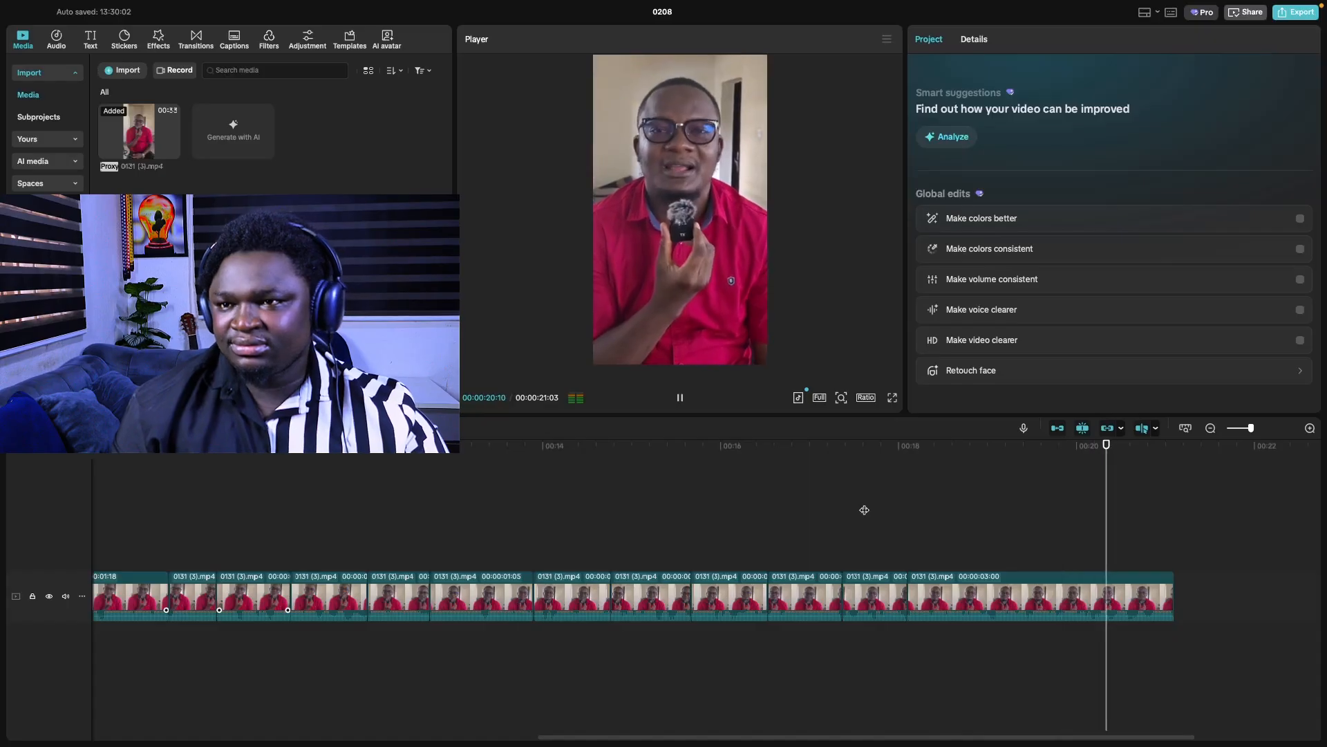
pyautogui.press('space')
# - Review the playback across the cut from the clip spanning 00:17 into the last clip
pyautogui.click(878, 529)
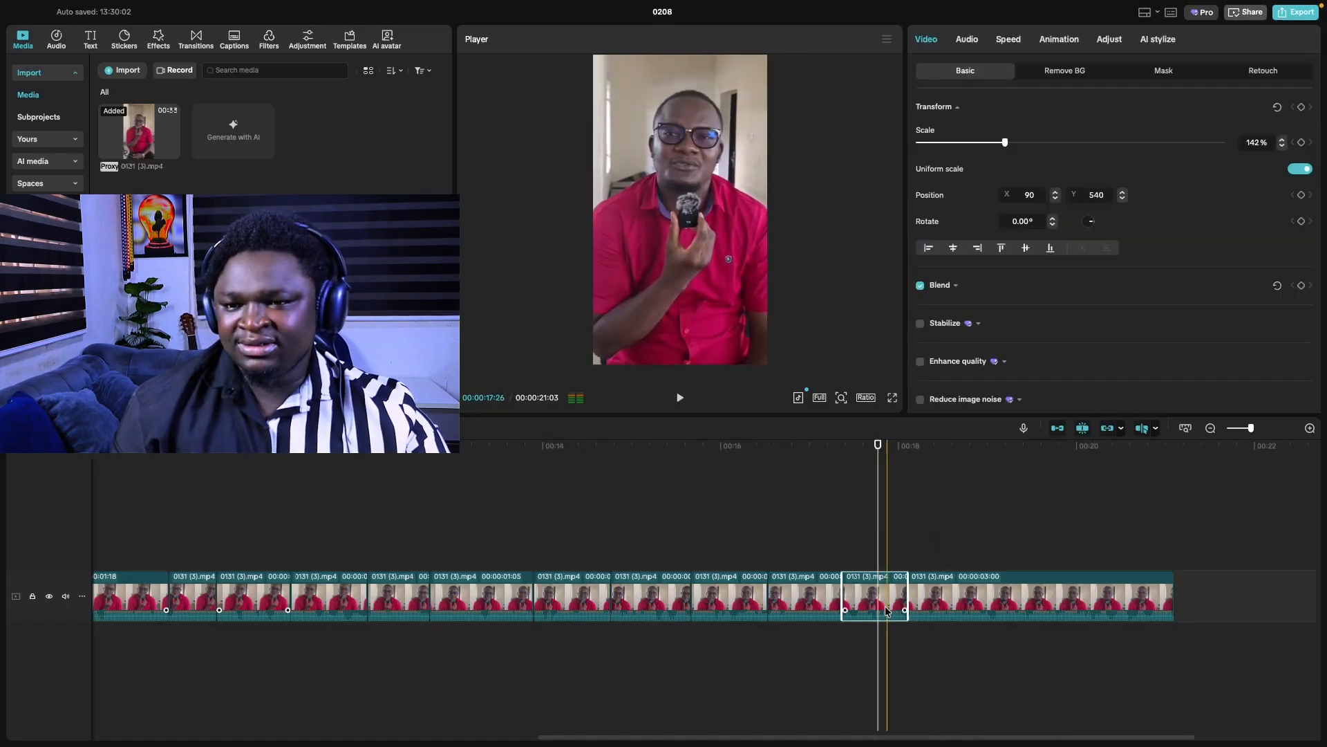
pyautogui.click(816, 503)
pyautogui.press('space')
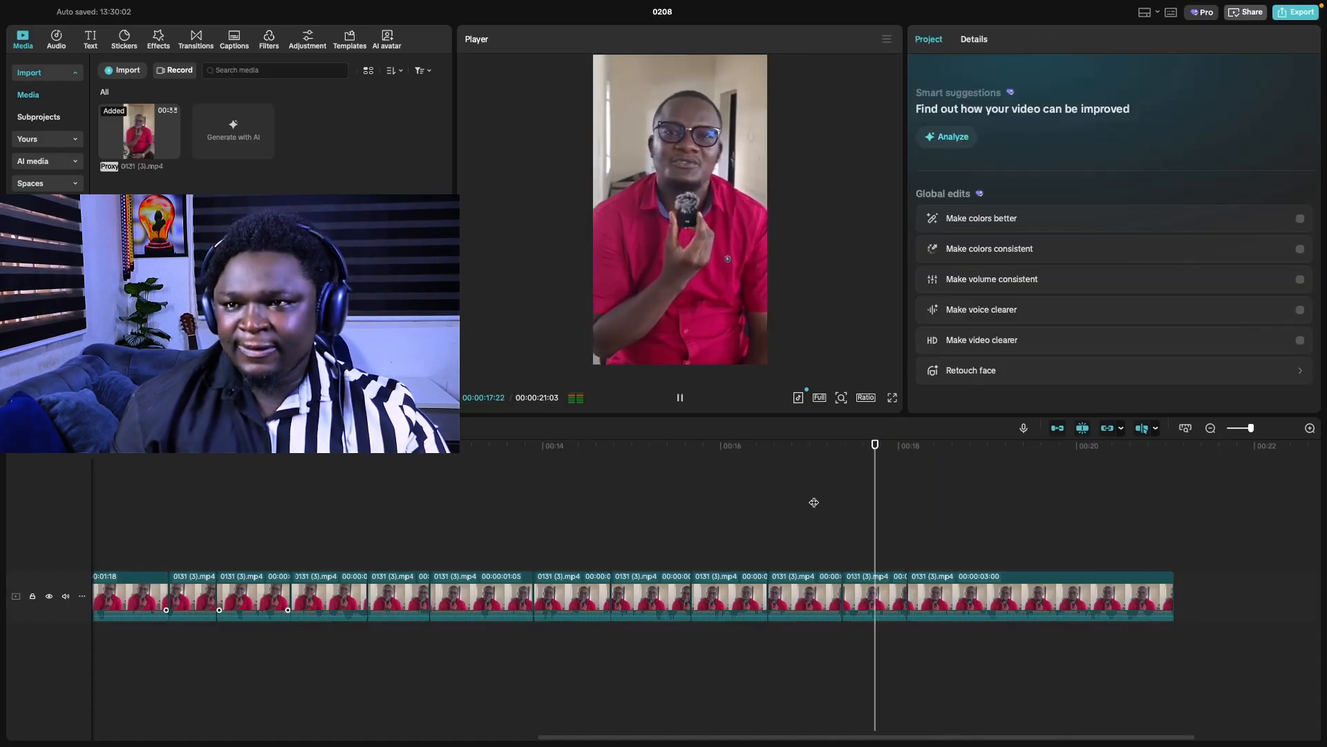
pyautogui.press('space')
pyautogui.click(856, 525)
pyautogui.press('space')
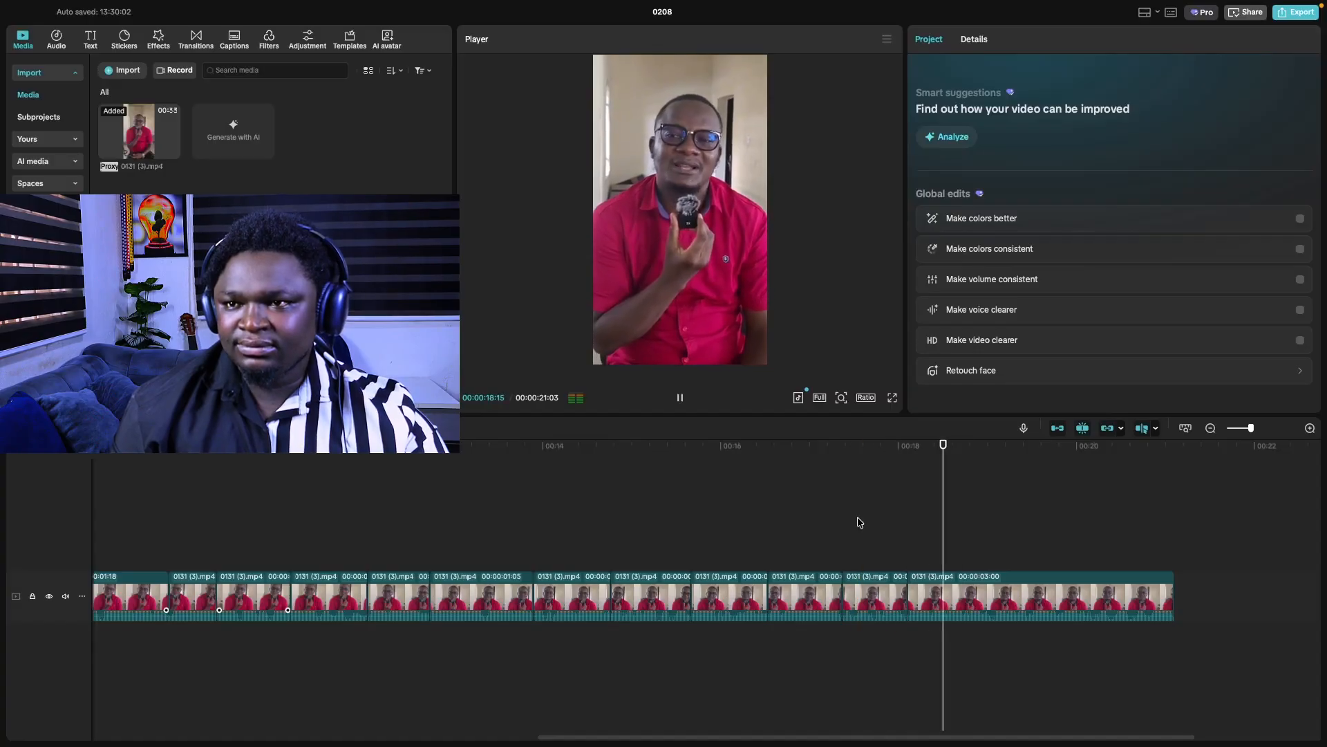
pyautogui.press('space')
# - Set the second-to-last clip's scale to 125% and position to X 60, Y 394, and play the cut into the last clip
pyautogui.click(913, 543)
pyautogui.click(876, 582)
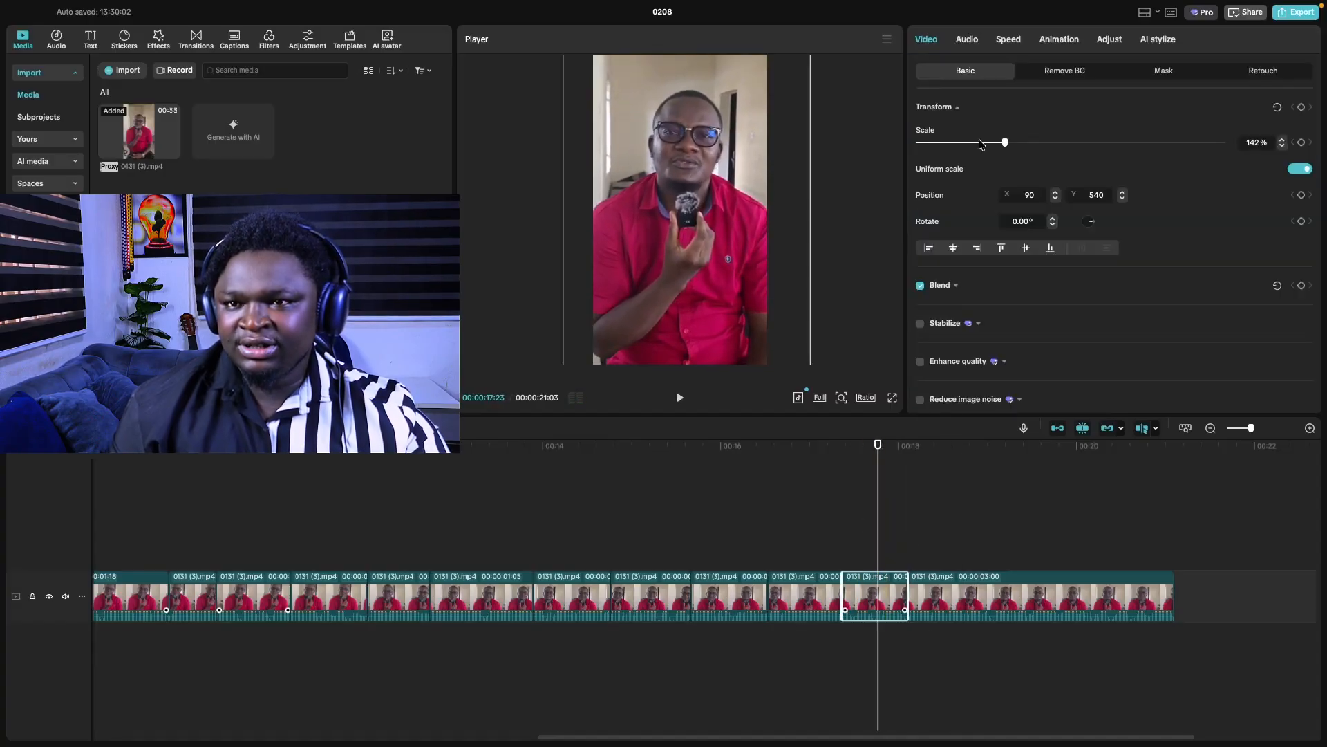
pyautogui.moveTo(1000, 144); pyautogui.dragTo(996, 147)
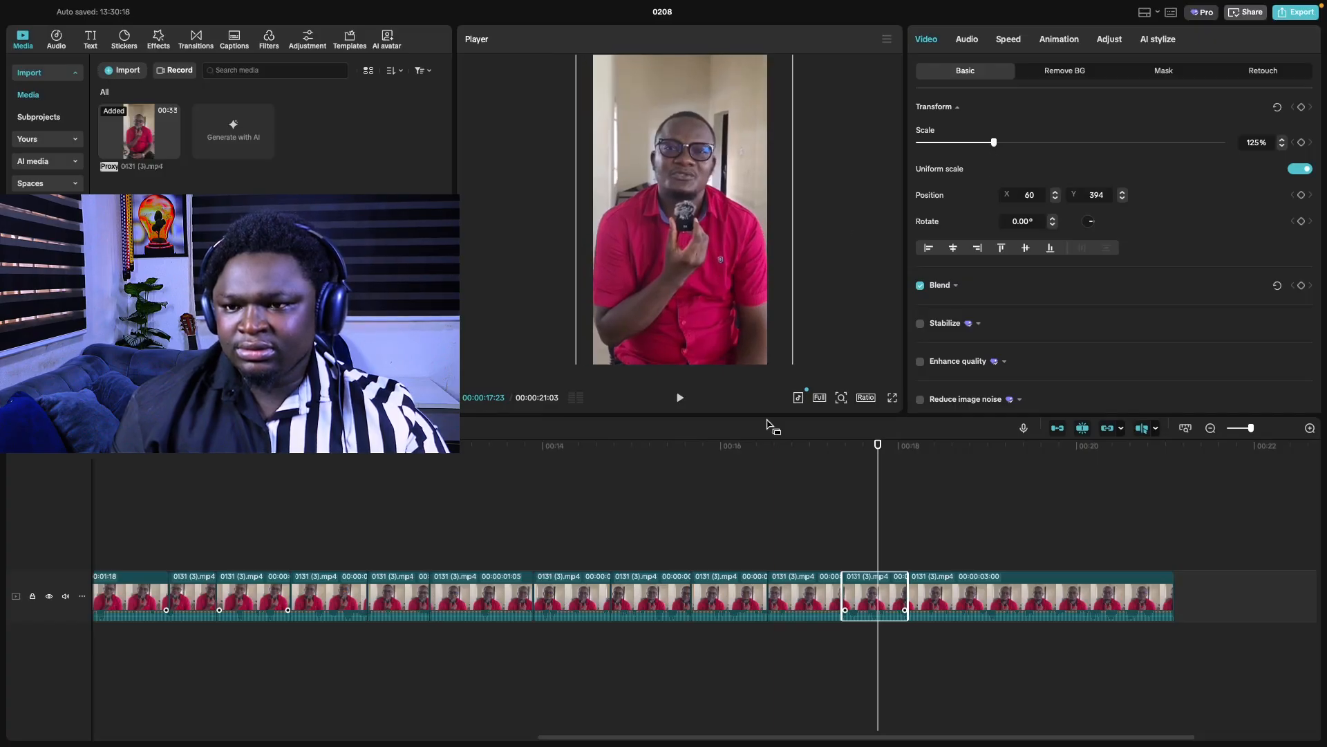
pyautogui.click(789, 523)
pyautogui.press('space')
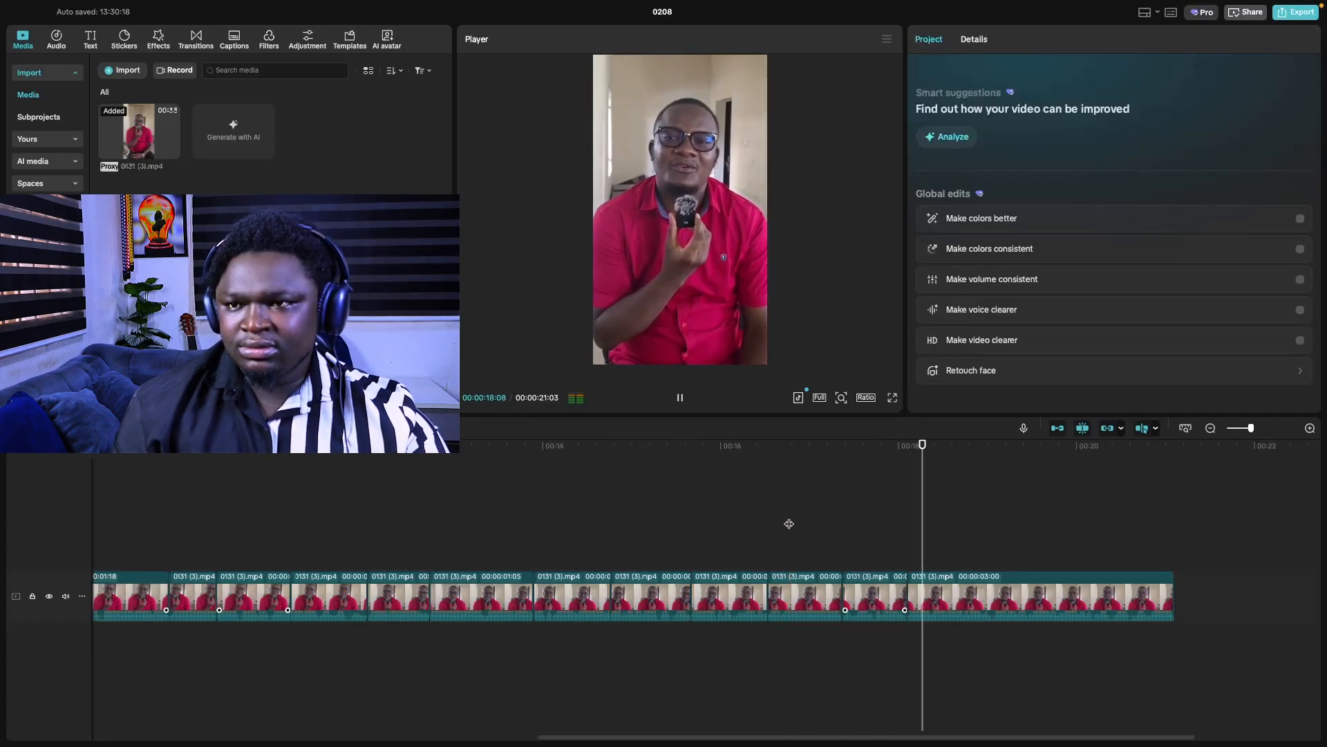
# - Enlarge the second-to-last clip slightly, shift it up and to the side in the frame, and review the playback
pyautogui.click(851, 594)
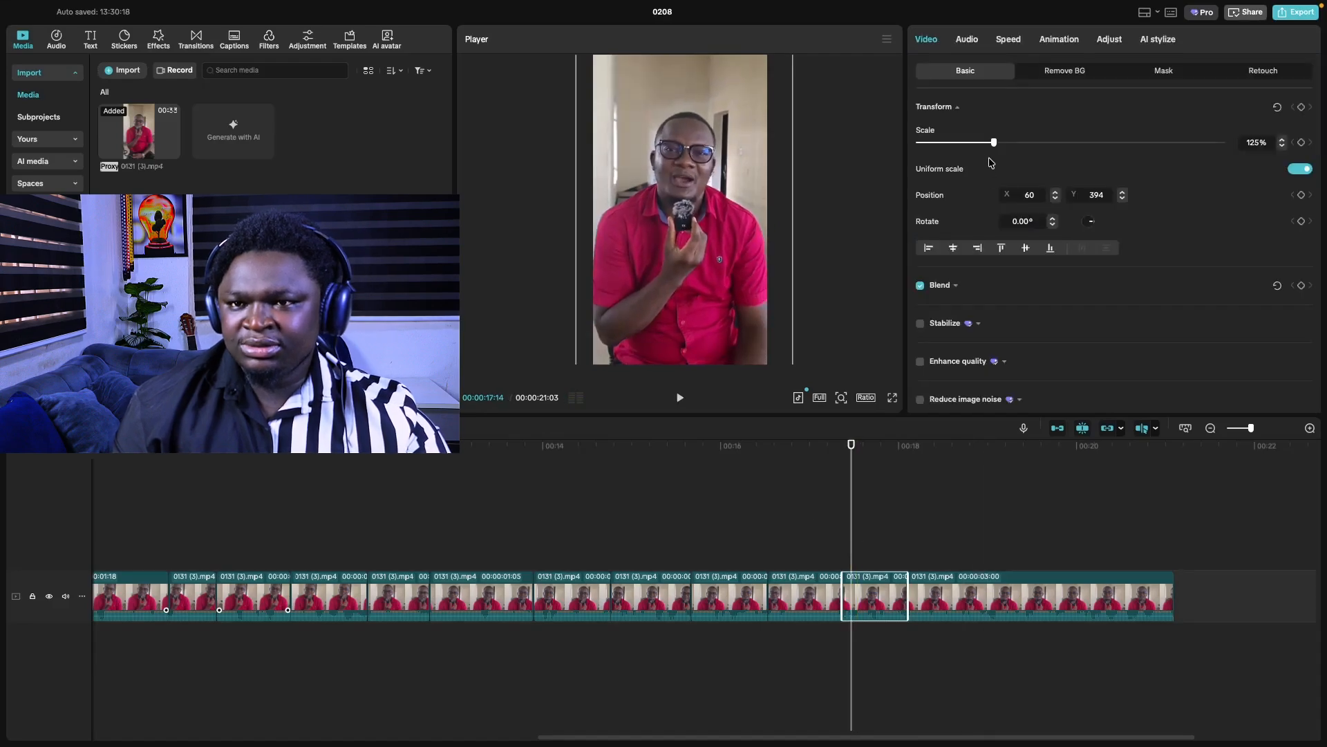
pyautogui.moveTo(994, 144); pyautogui.dragTo(997, 144)
pyautogui.moveTo(610, 266); pyautogui.dragTo(604, 261)
pyautogui.click(777, 493)
pyautogui.press('space')
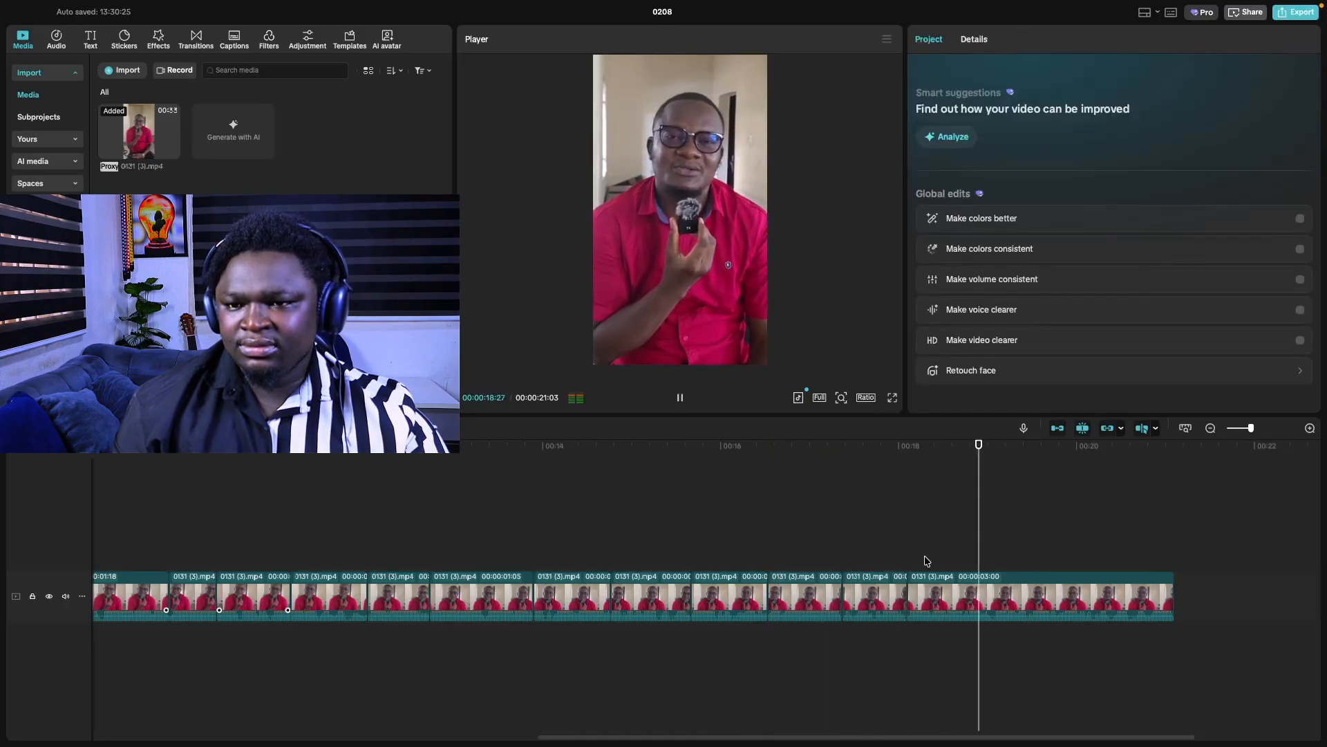
# - Increase the scale of the last clip's starting keyframe and play the clip through to its end
pyautogui.press('space')
pyautogui.click(898, 540)
pyautogui.click(911, 595)
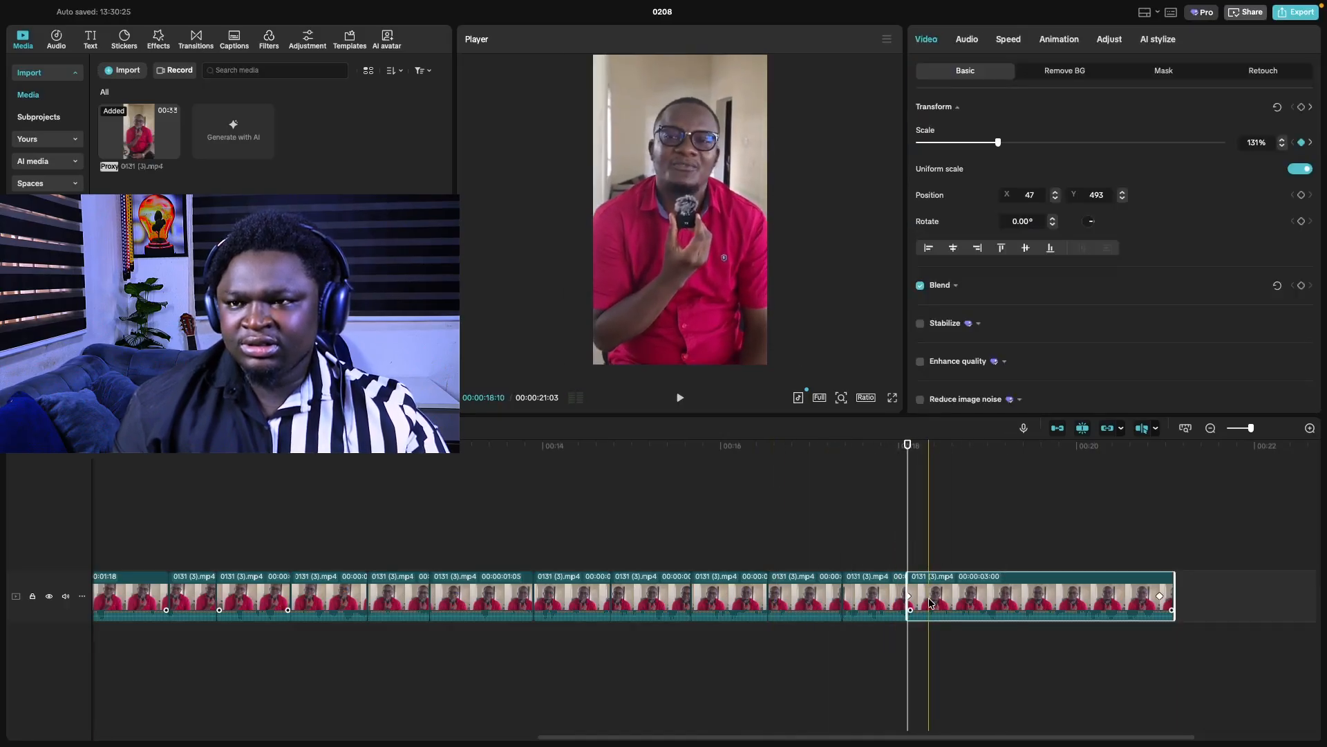
pyautogui.moveTo(998, 145); pyautogui.dragTo(1011, 144)
pyautogui.click(788, 493)
pyautogui.press('space')
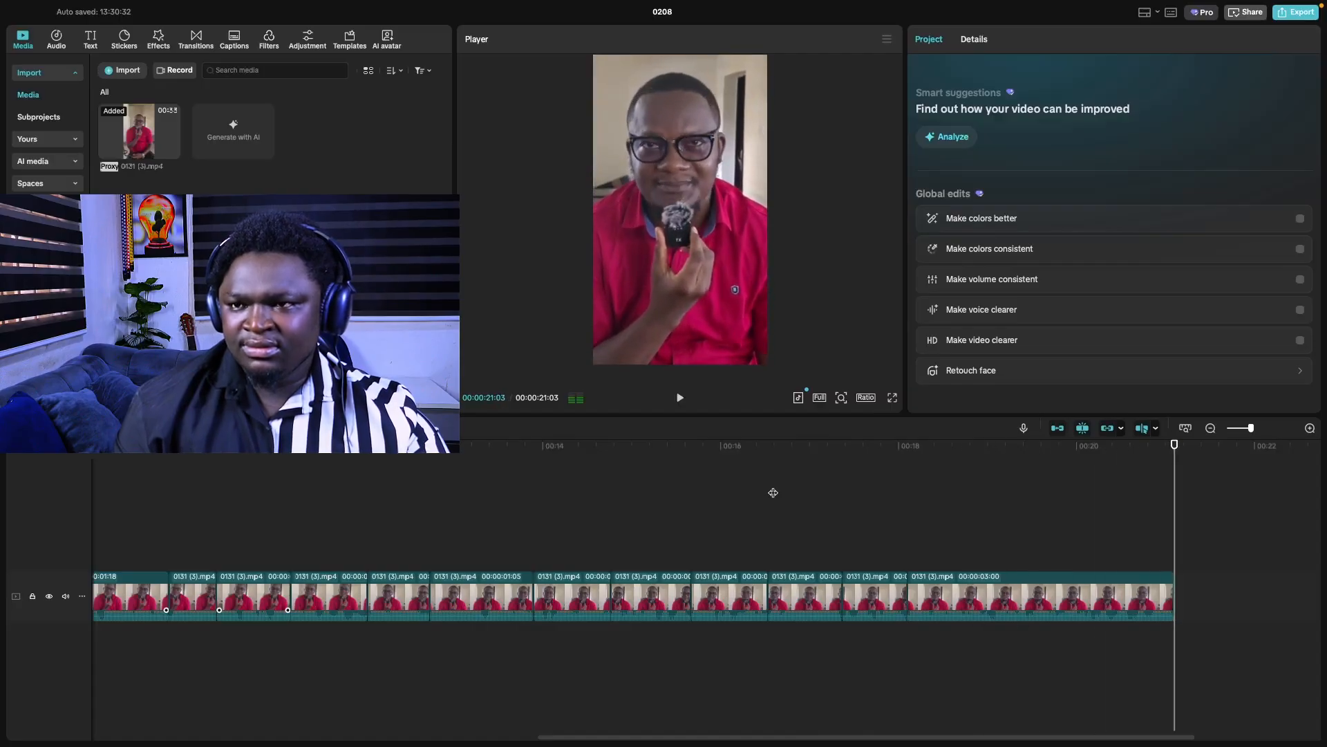
# - Play the whole edit from the start to the end to review the zooms
pyautogui.hscroll(-10, 287, 503)
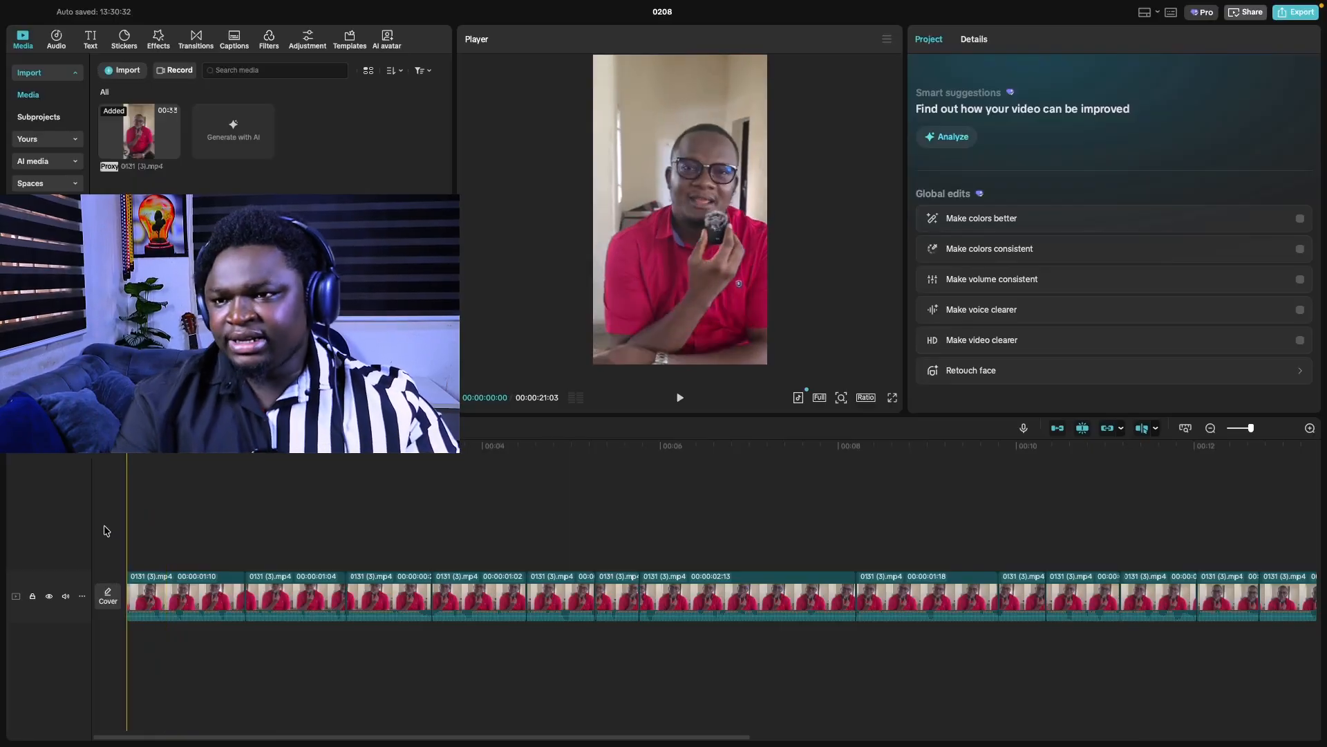
pyautogui.press('space')
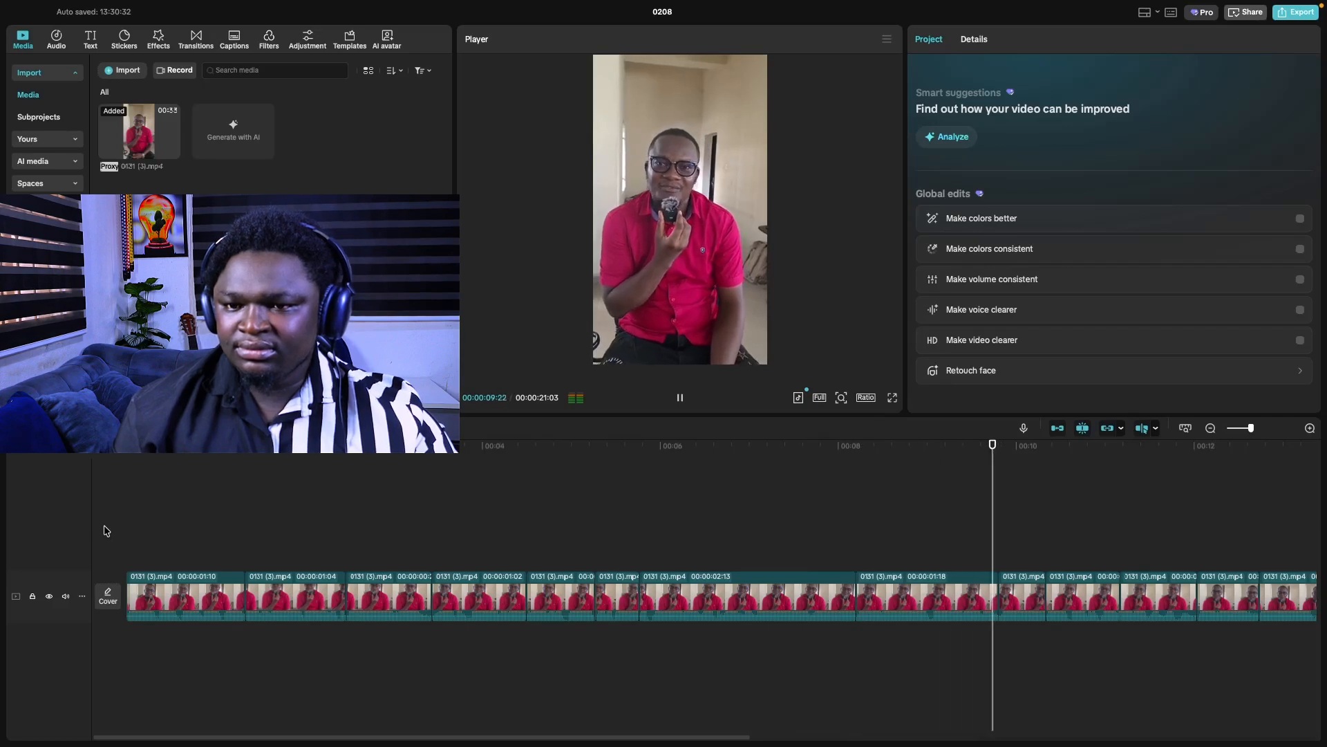
pyautogui.hscroll(6, 129, 539)
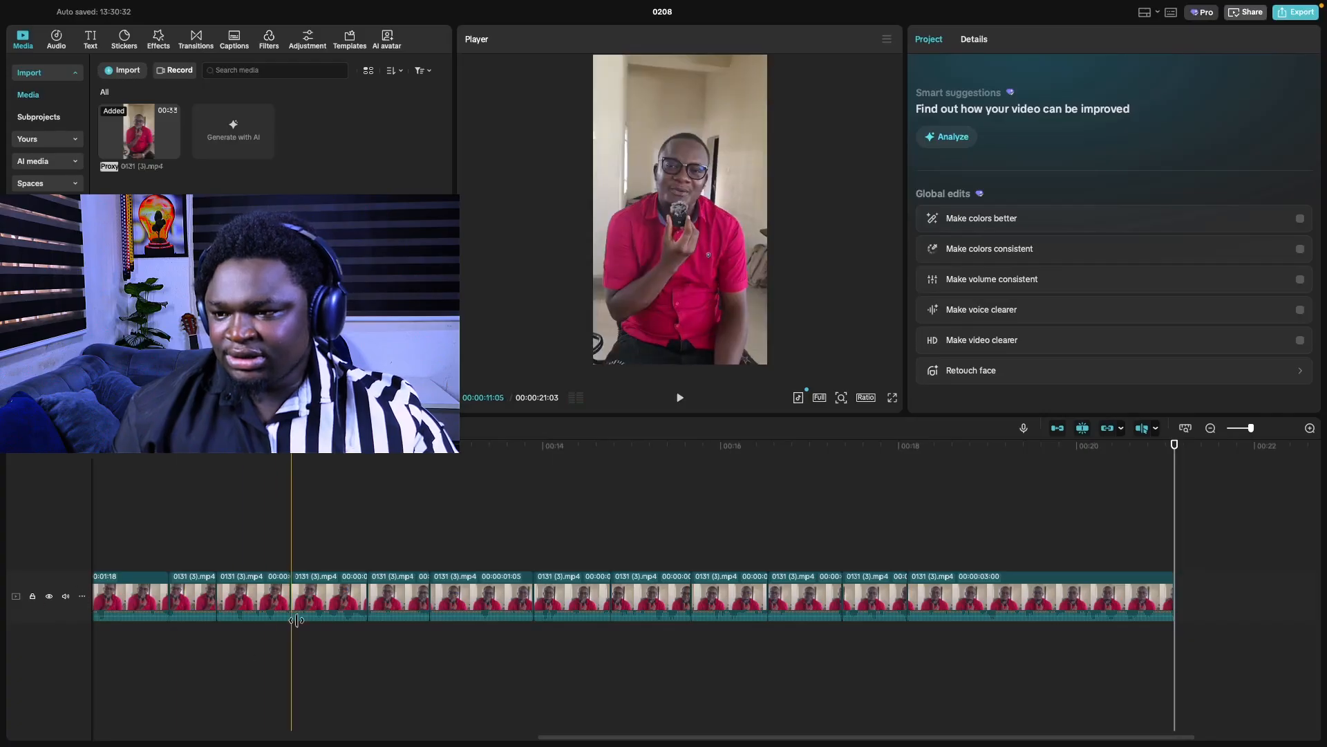
# - Set the second clip's scale to 117% and play back the opening clips from the start
pyautogui.hscroll(-10, 296, 602)
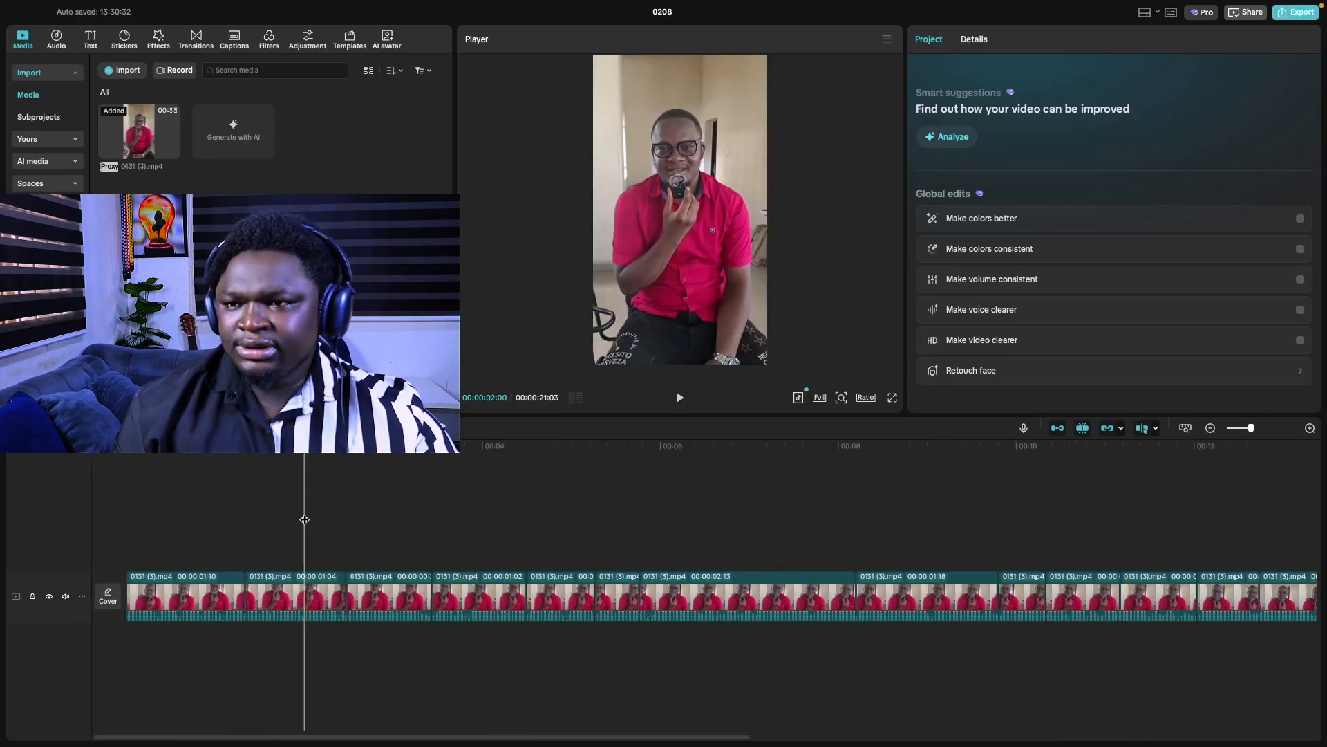
pyautogui.click(304, 595)
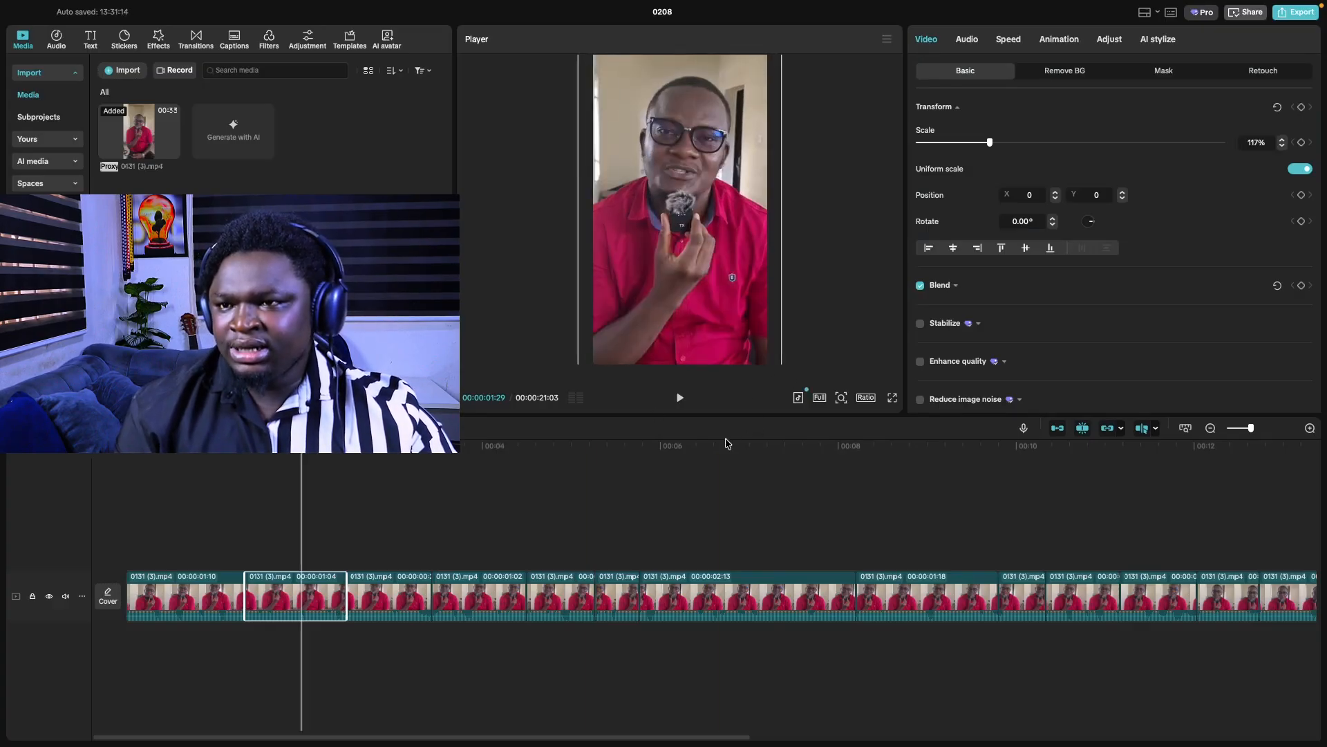
pyautogui.click(109, 497)
pyautogui.press('space')
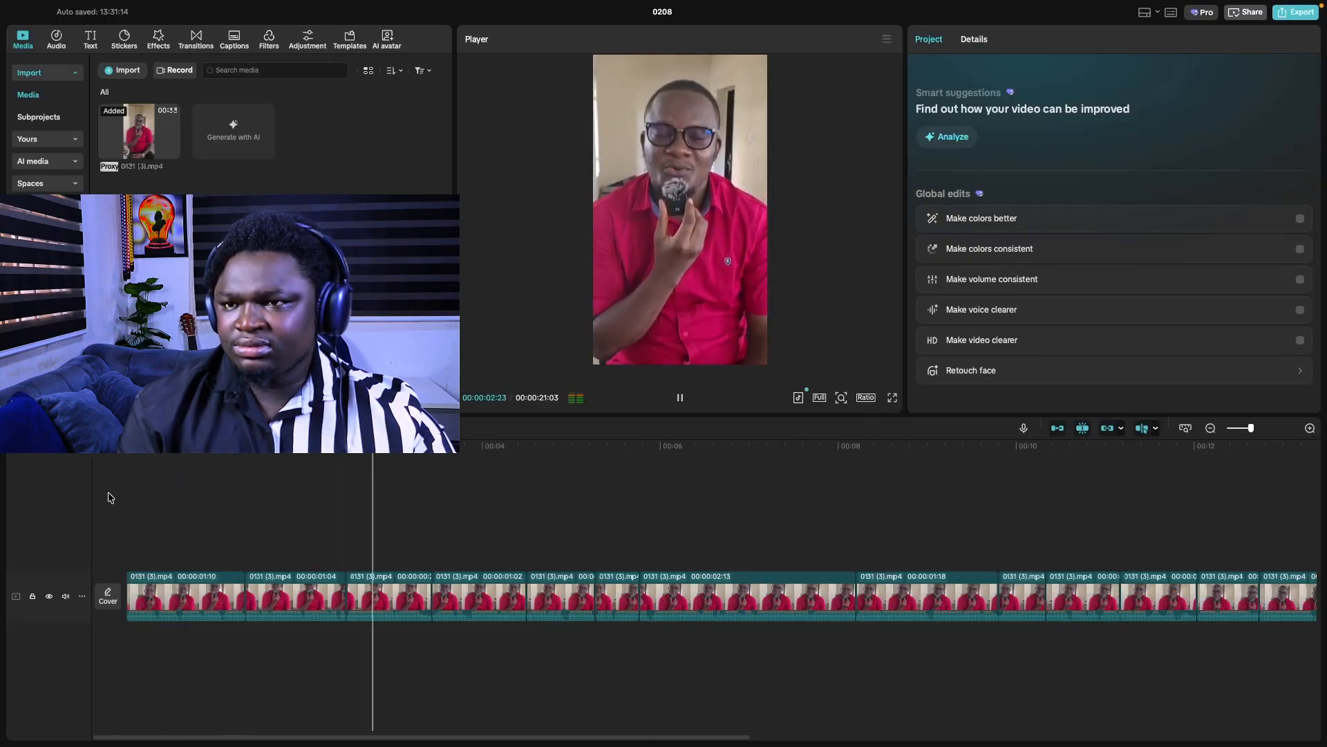
pyautogui.press('space')
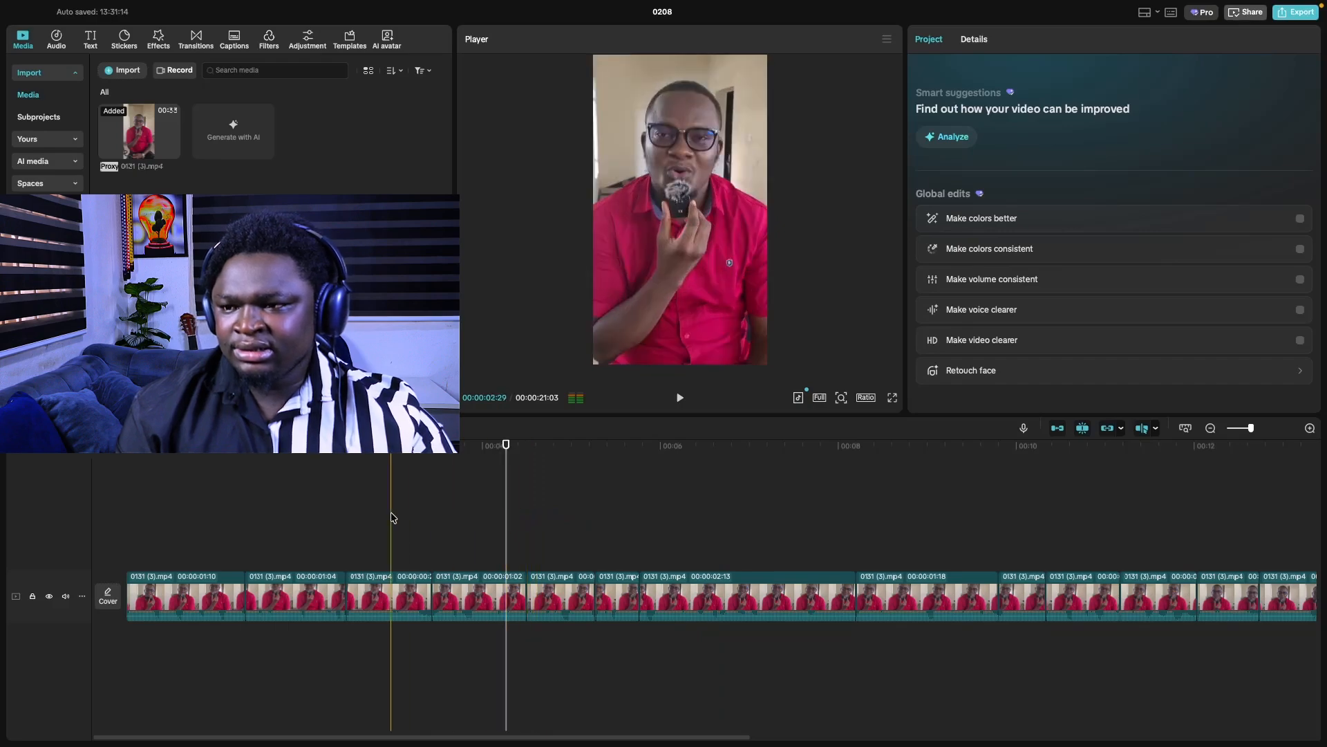
pyautogui.press('space')
pyautogui.press('space')
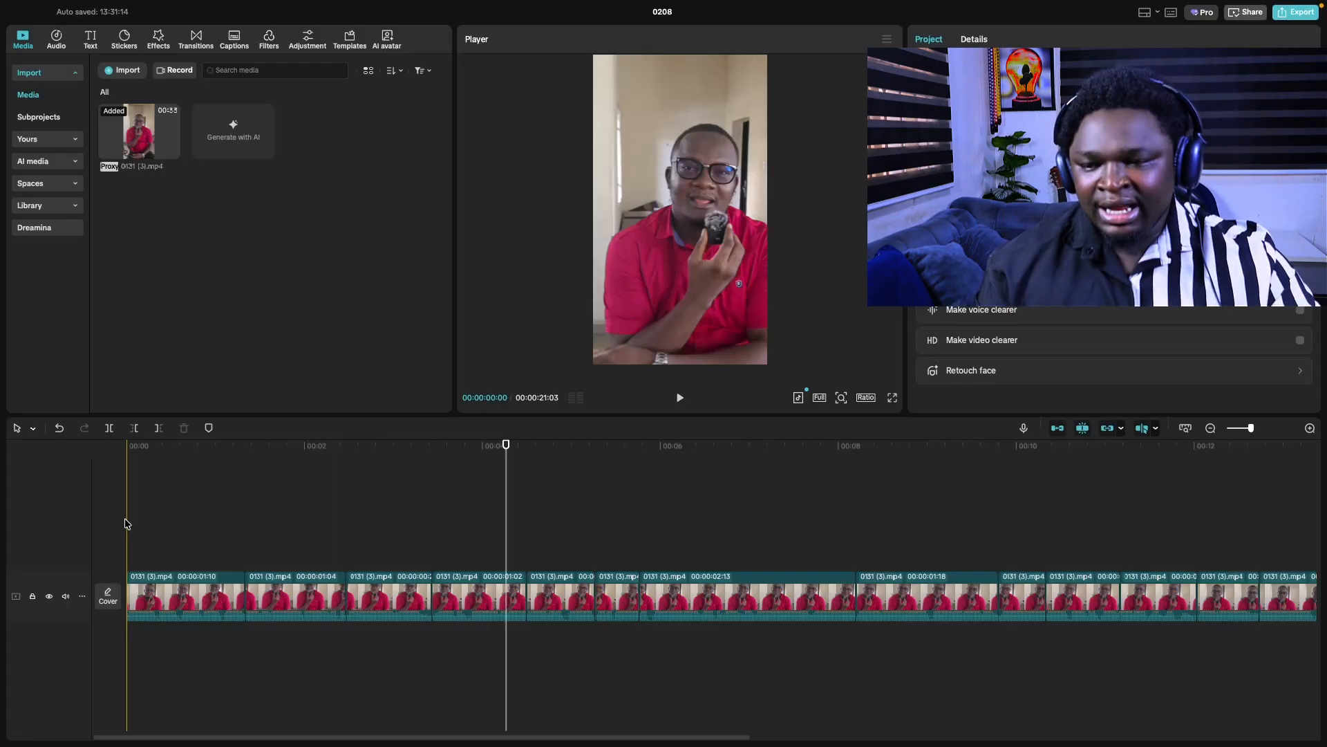
# - Import all the video files in the "video used" folder under Movies and look through the imported clips
pyautogui.click(117, 68)
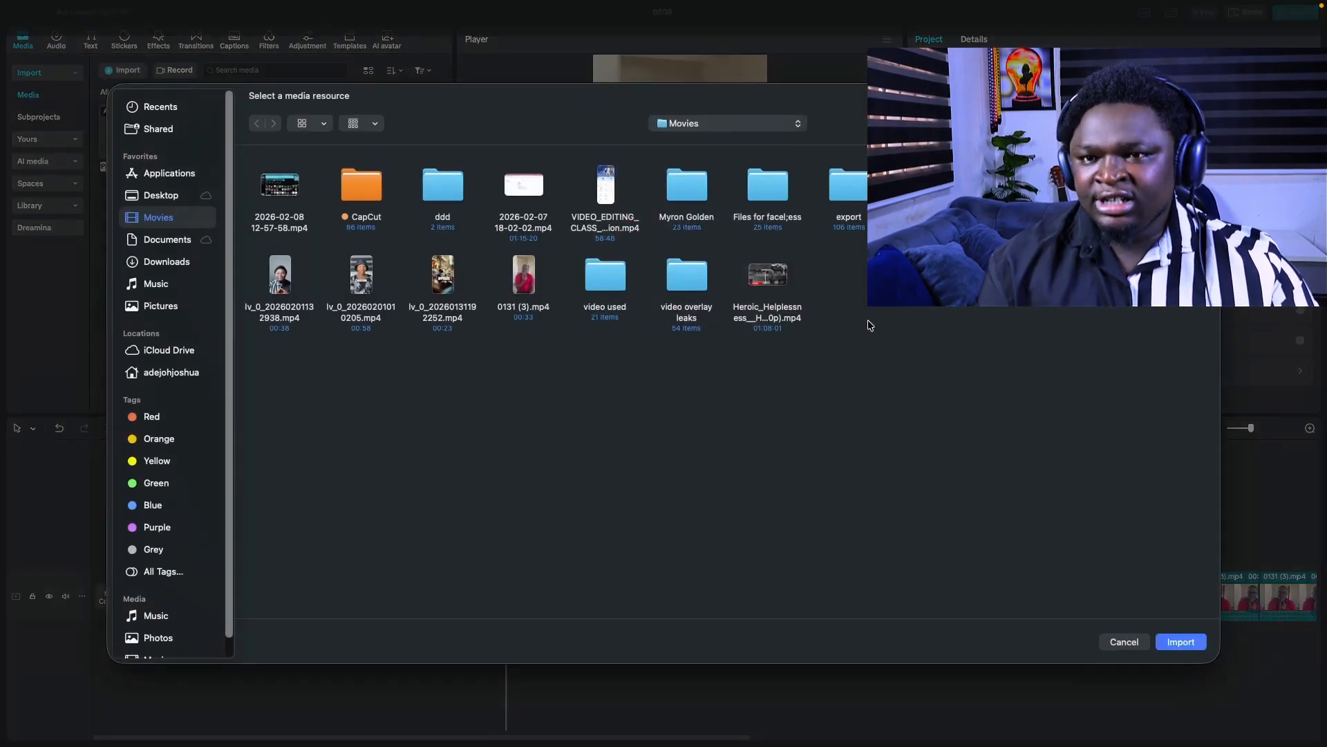
pyautogui.doubleClick(606, 289)
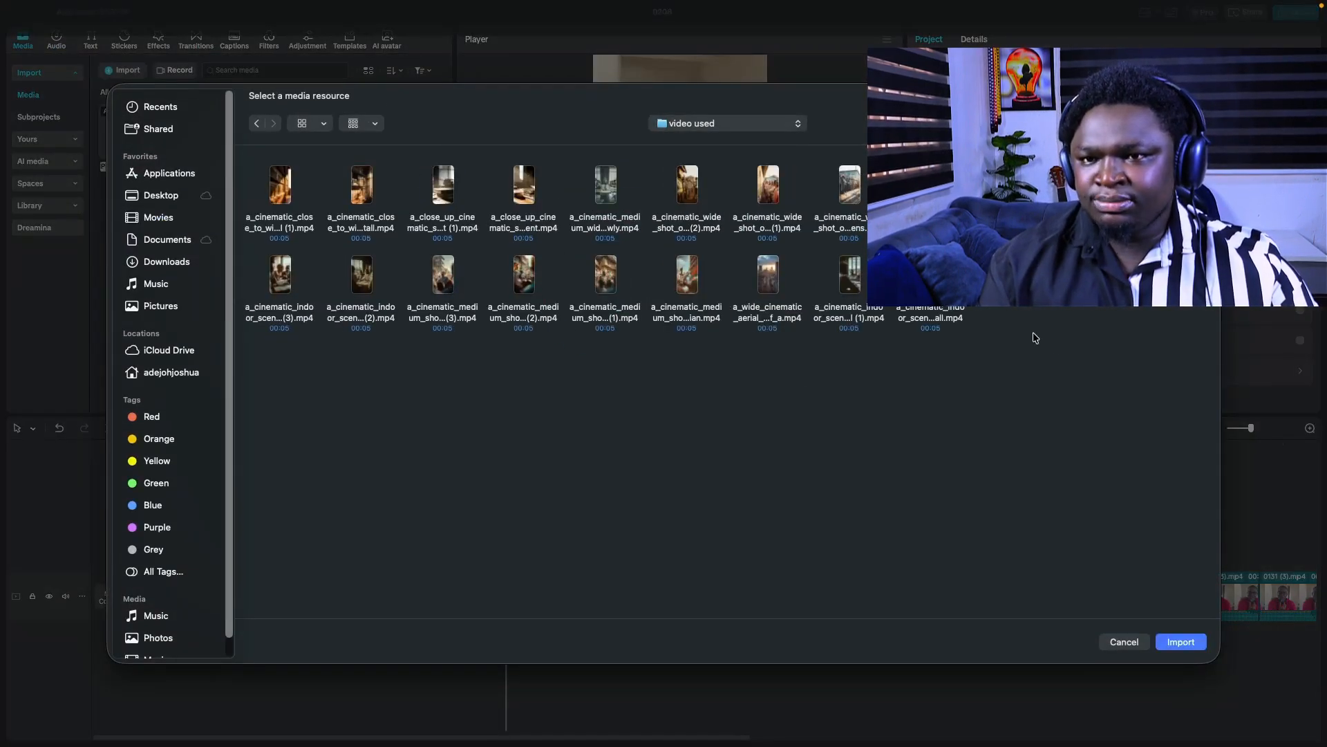
pyautogui.moveTo(1175, 368); pyautogui.dragTo(270, 173)
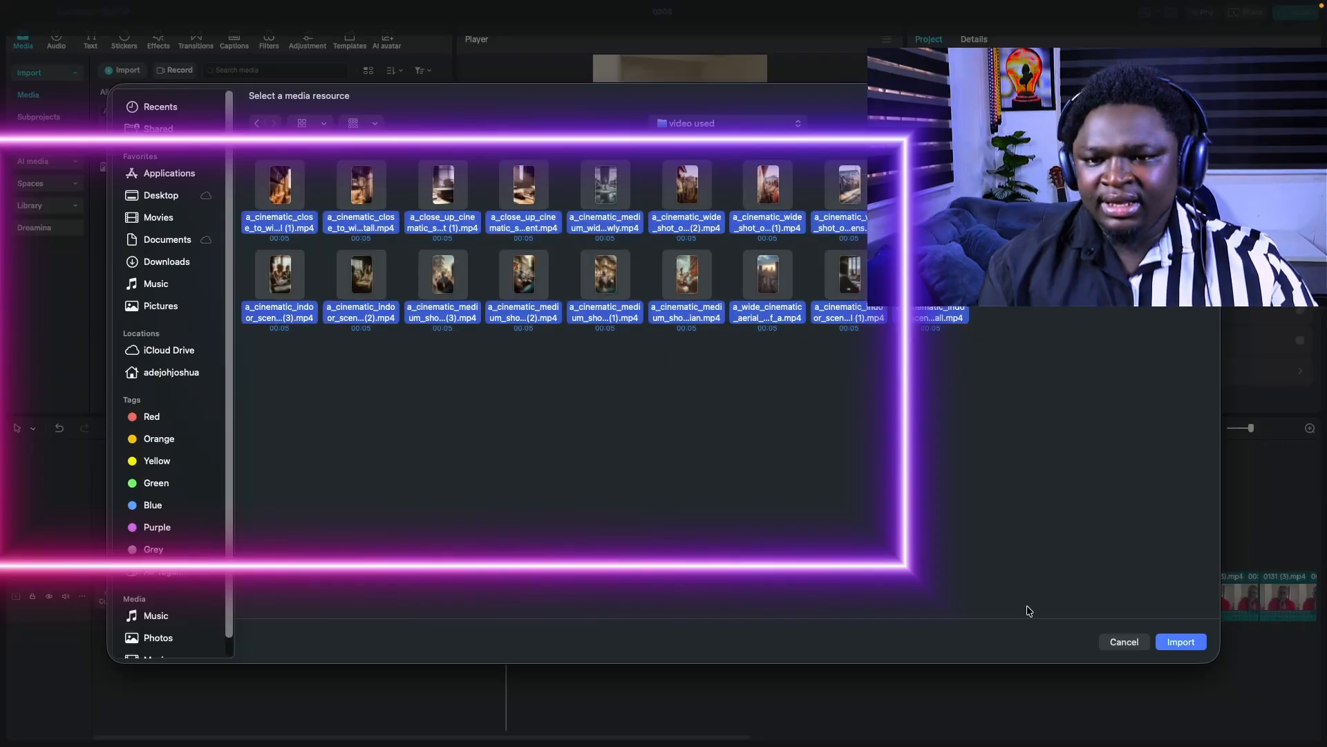
pyautogui.click(1181, 640)
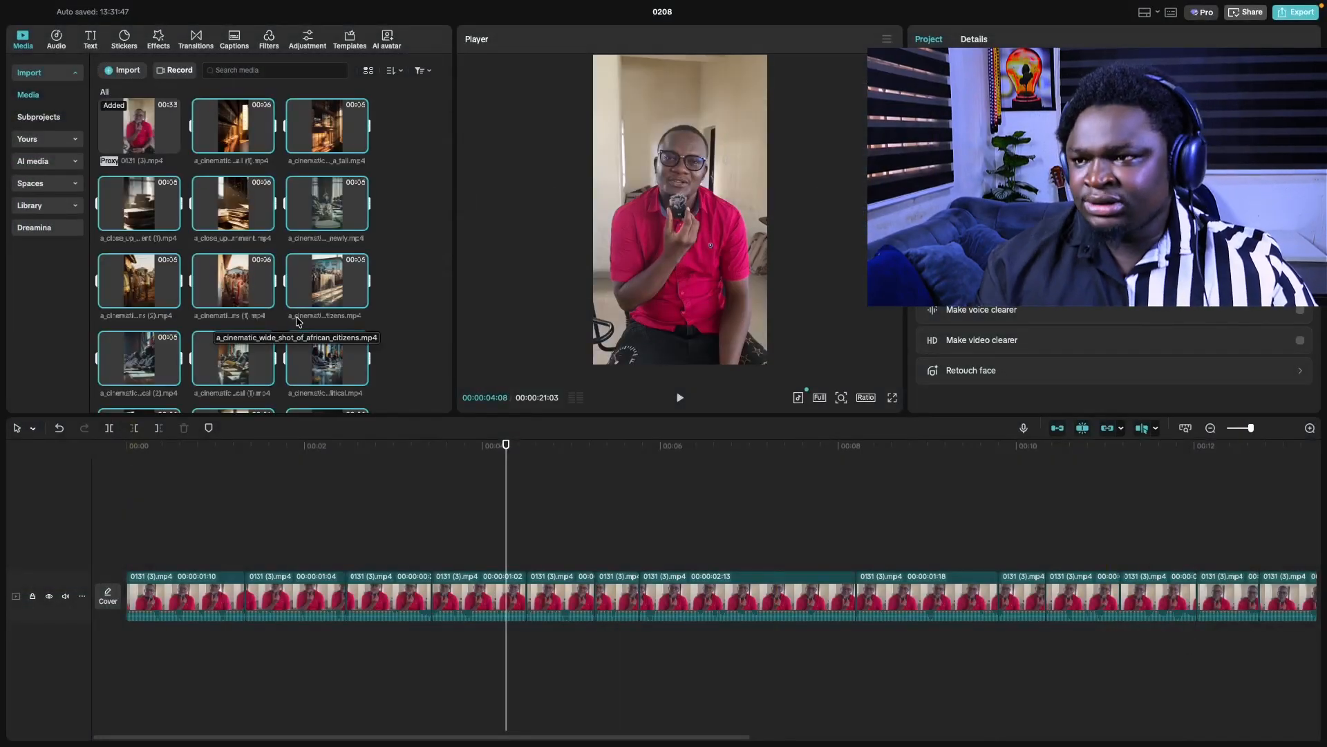
pyautogui.scroll(-5, 398, 304)
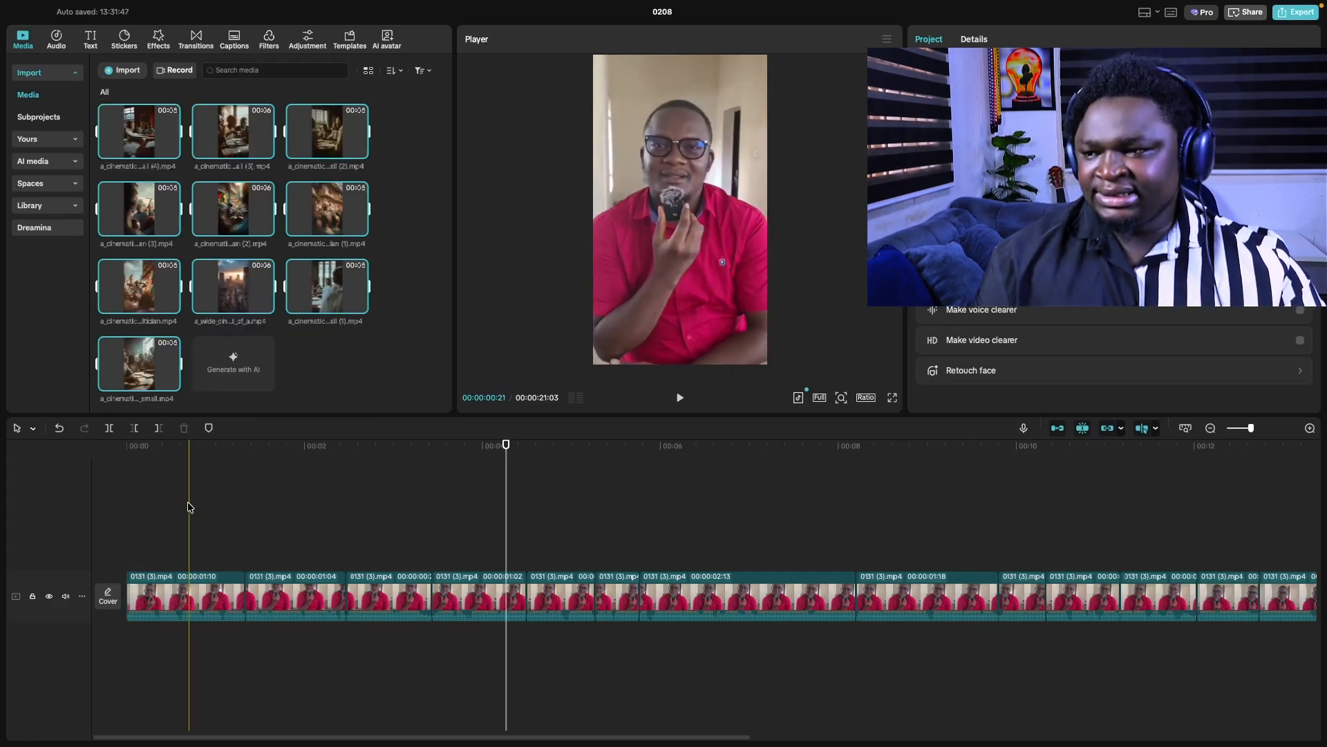
# - Play the opening clips up to about 00:02:13 and look through the imported footage for matching shots
pyautogui.click(127, 505)
pyautogui.press('space')
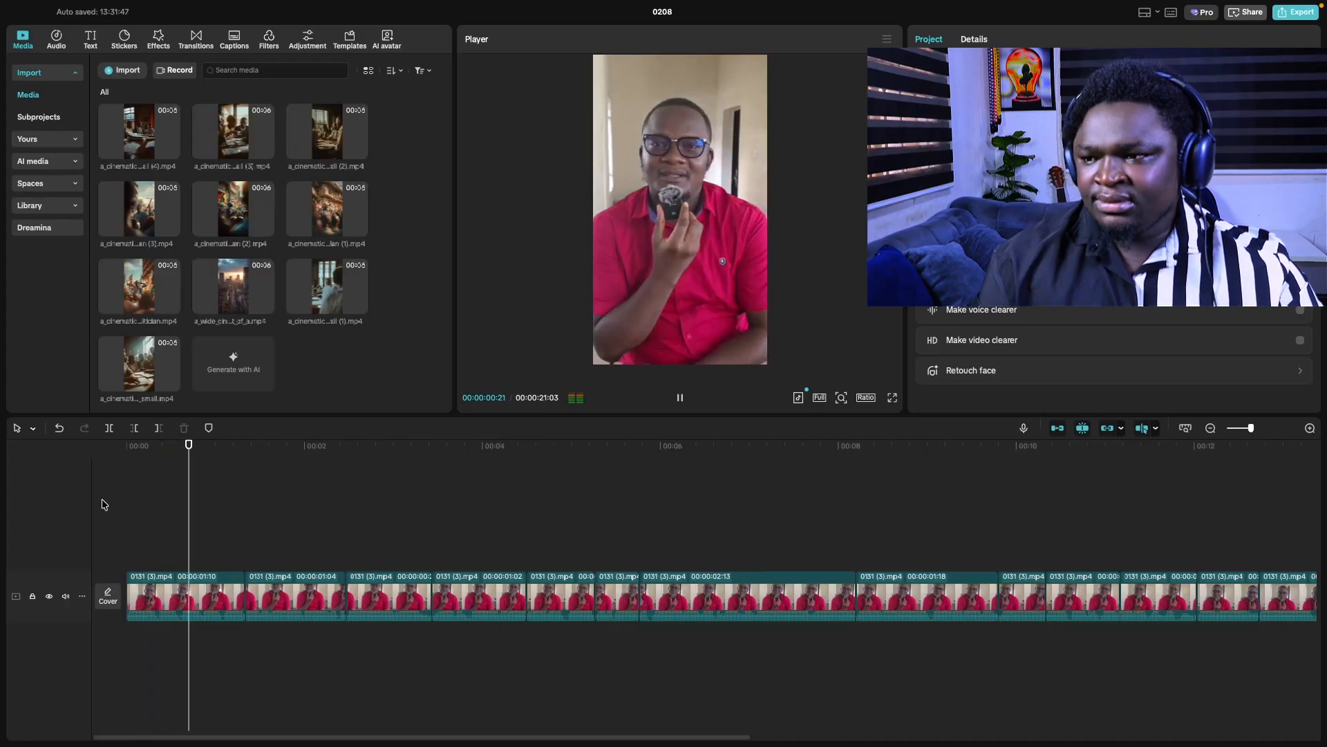
pyautogui.press('space')
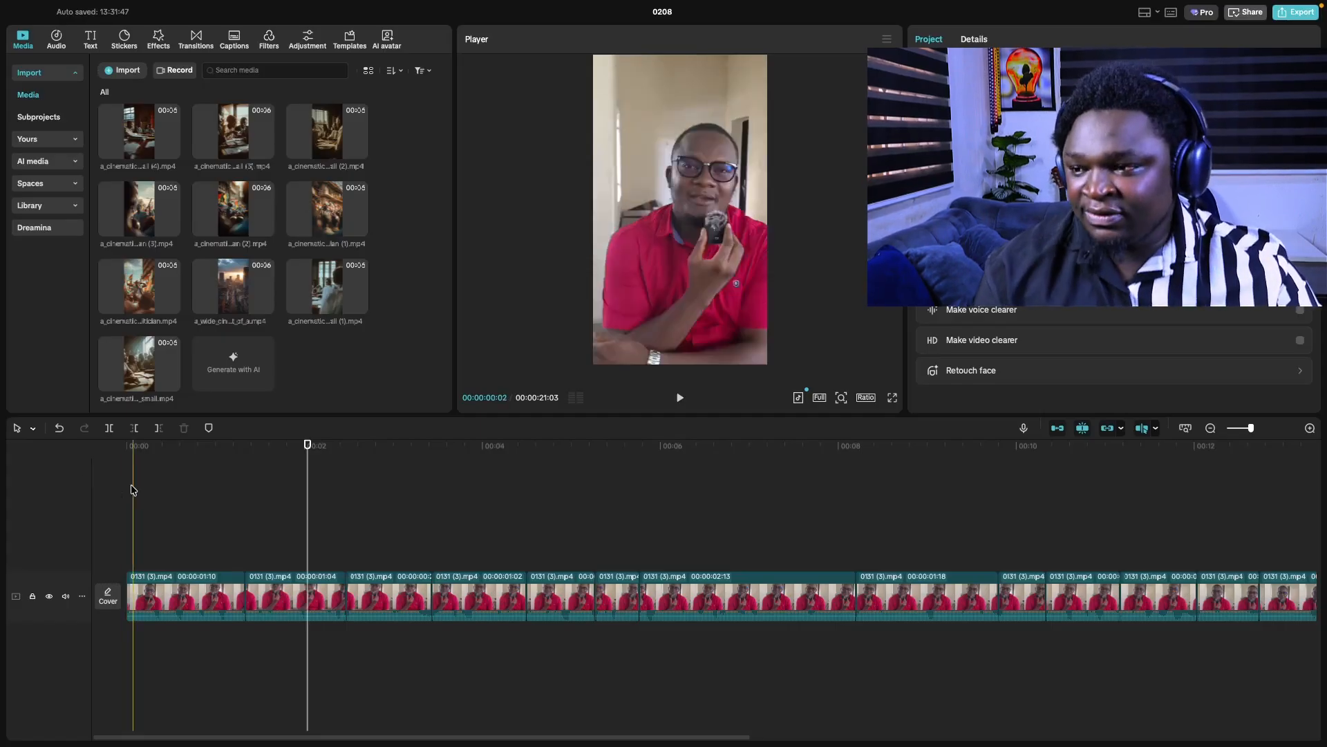
pyautogui.click(112, 526)
pyautogui.press('space')
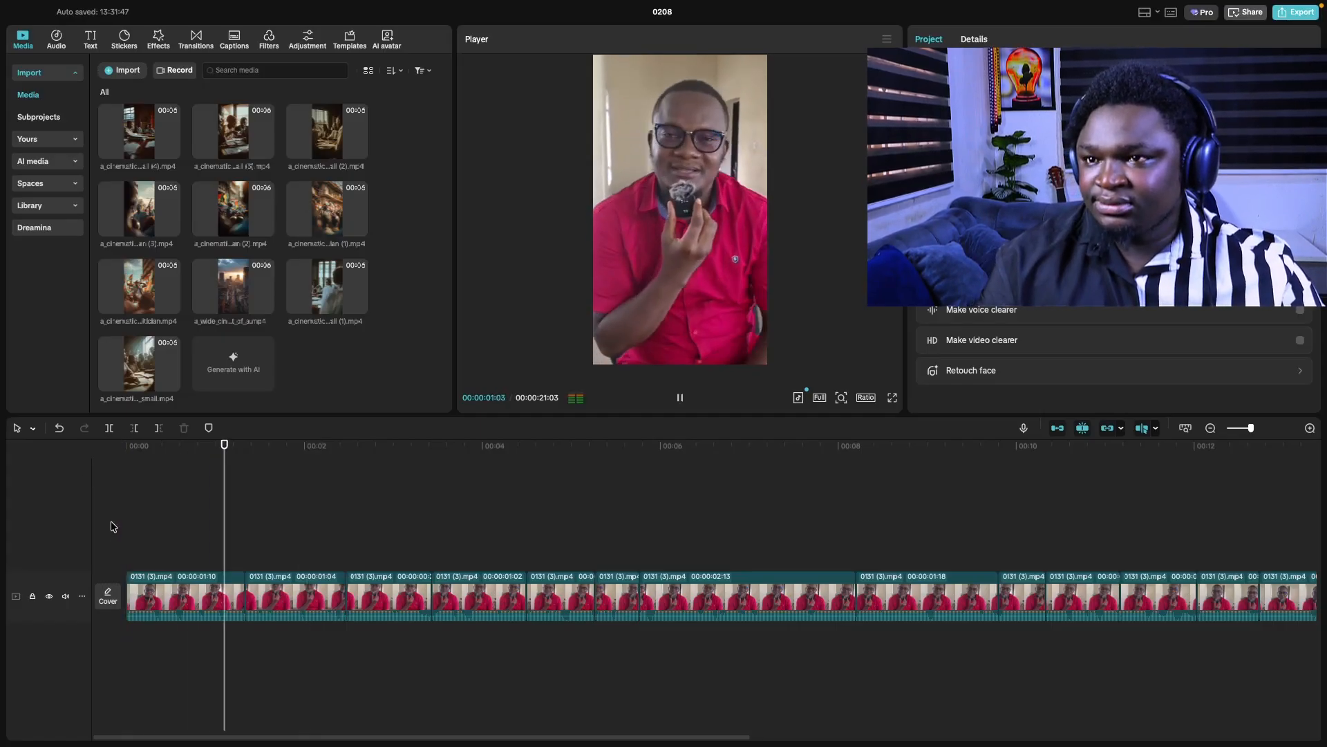
pyautogui.press('space')
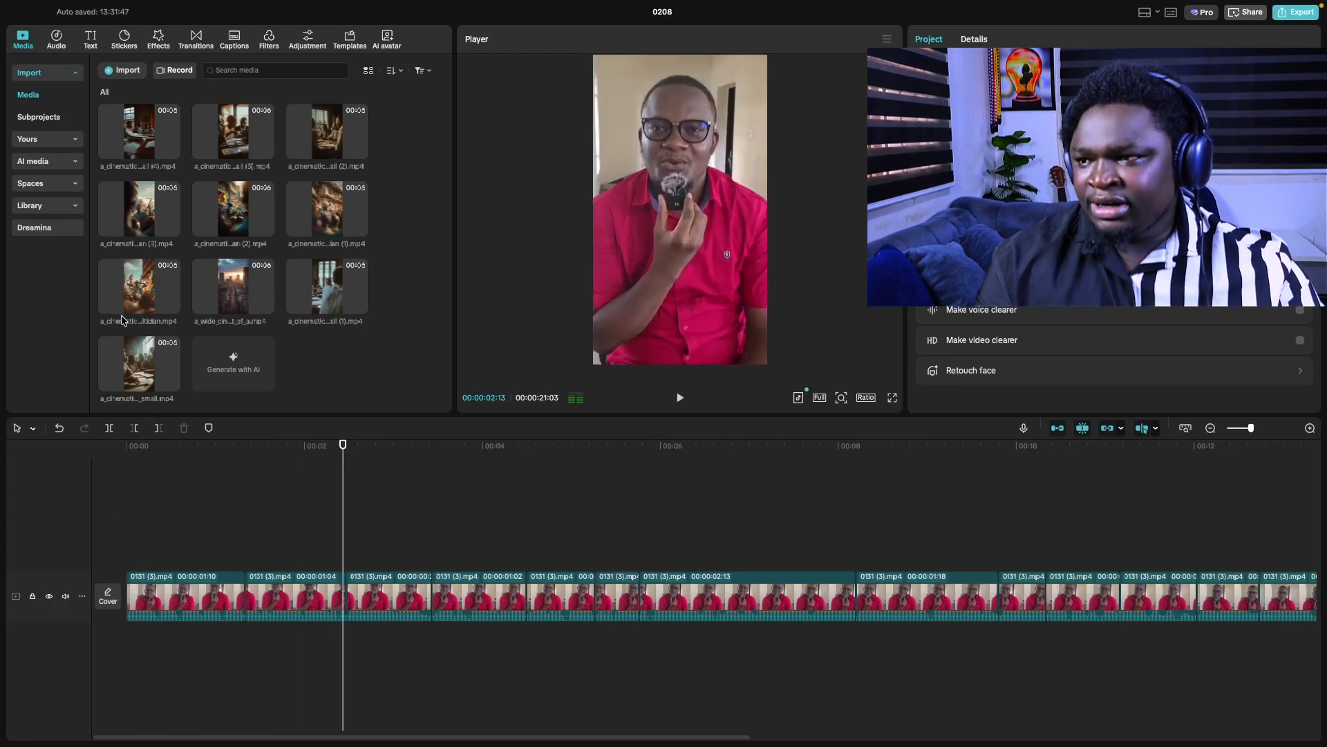
pyautogui.scroll(5, 250, 281)
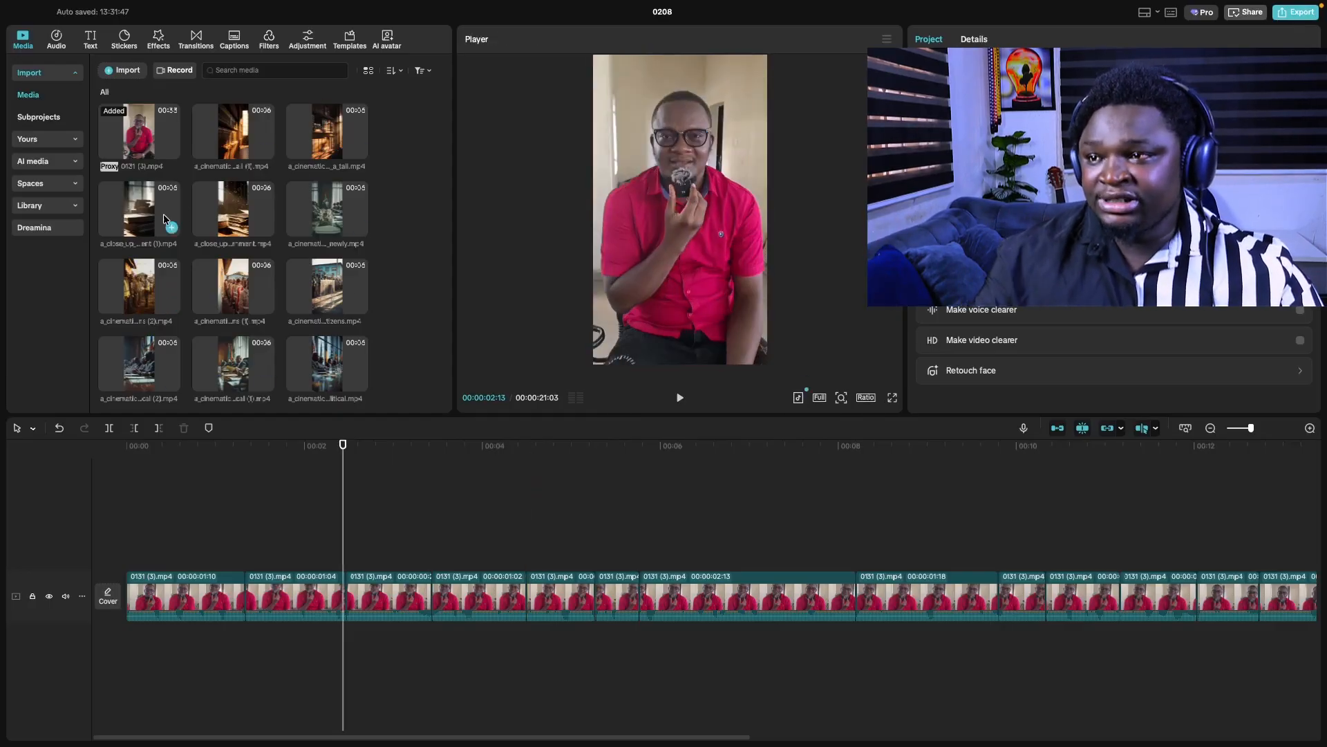
# - Switch to Chrome, show the learnwithjosh channel's videos on YouTube, and open ChatGPT in a new tab
pyautogui.moveTo(674, 743)
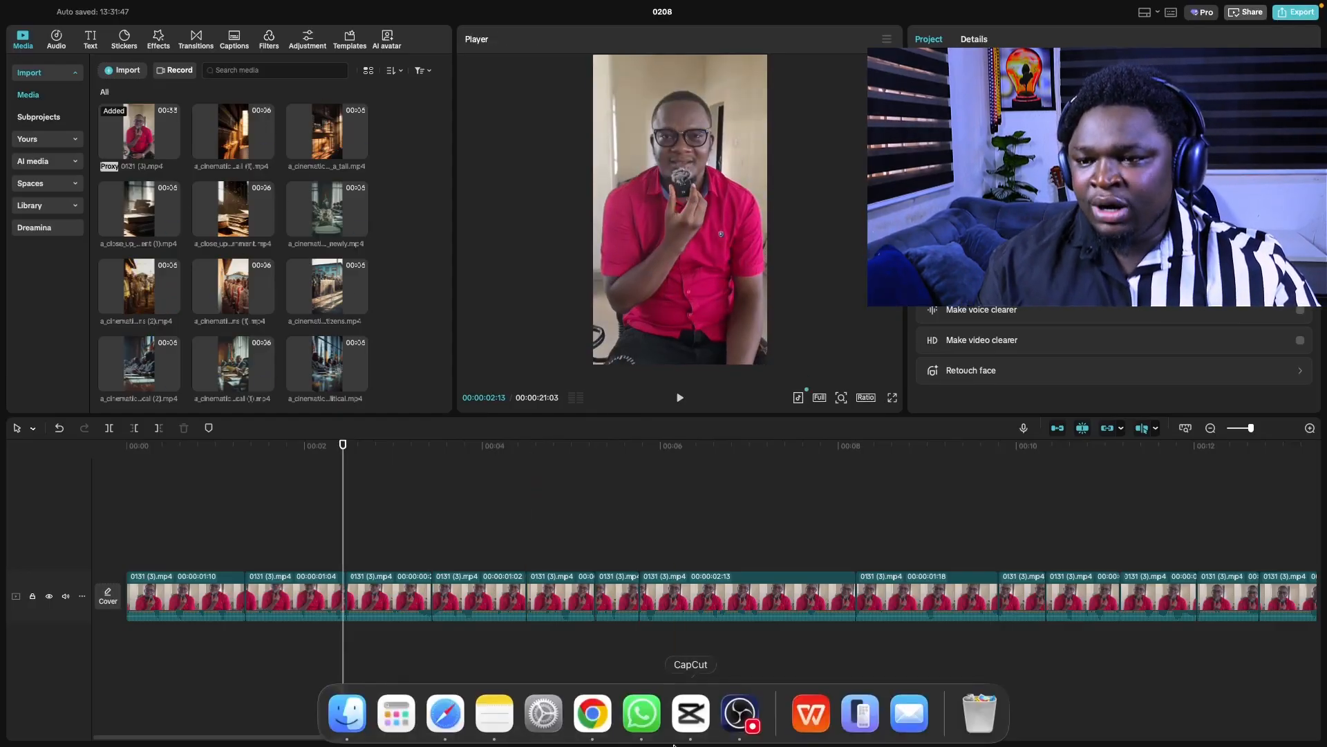
pyautogui.click(603, 724)
pyautogui.click(364, 385)
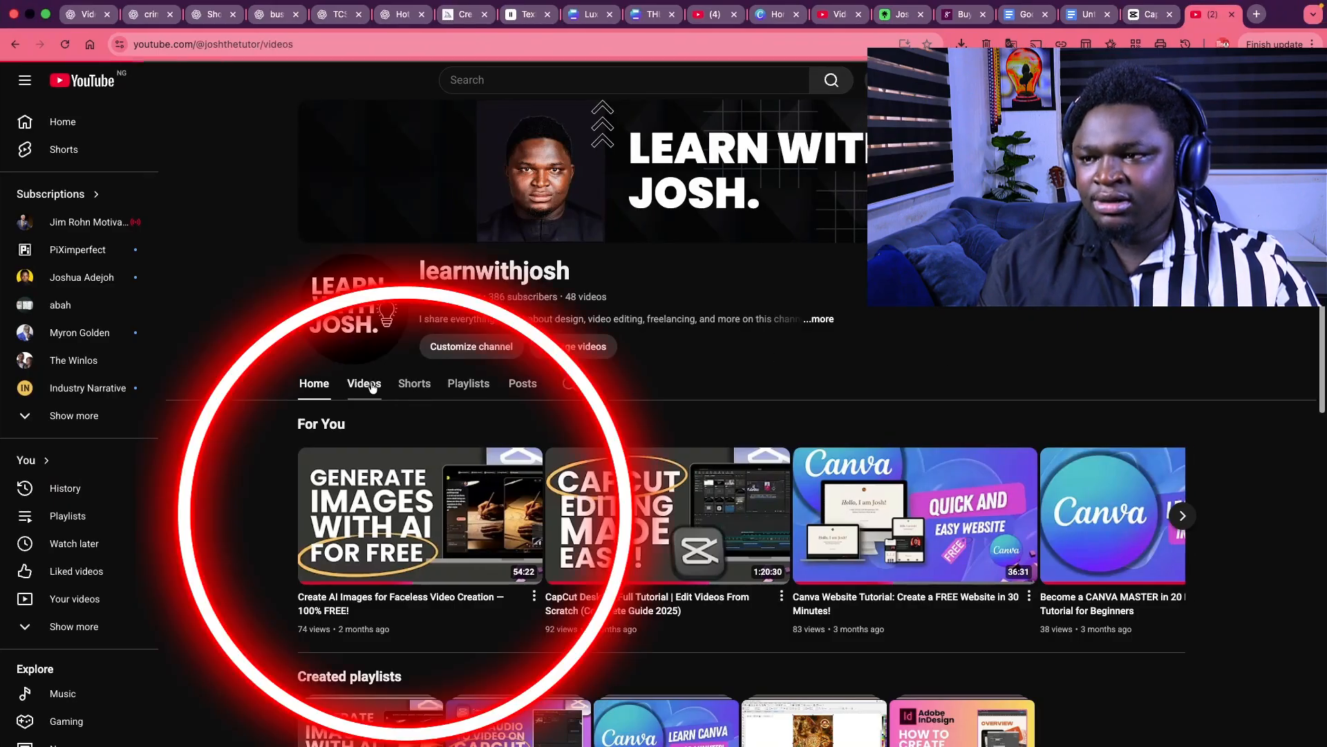
pyautogui.moveTo(322, 594)
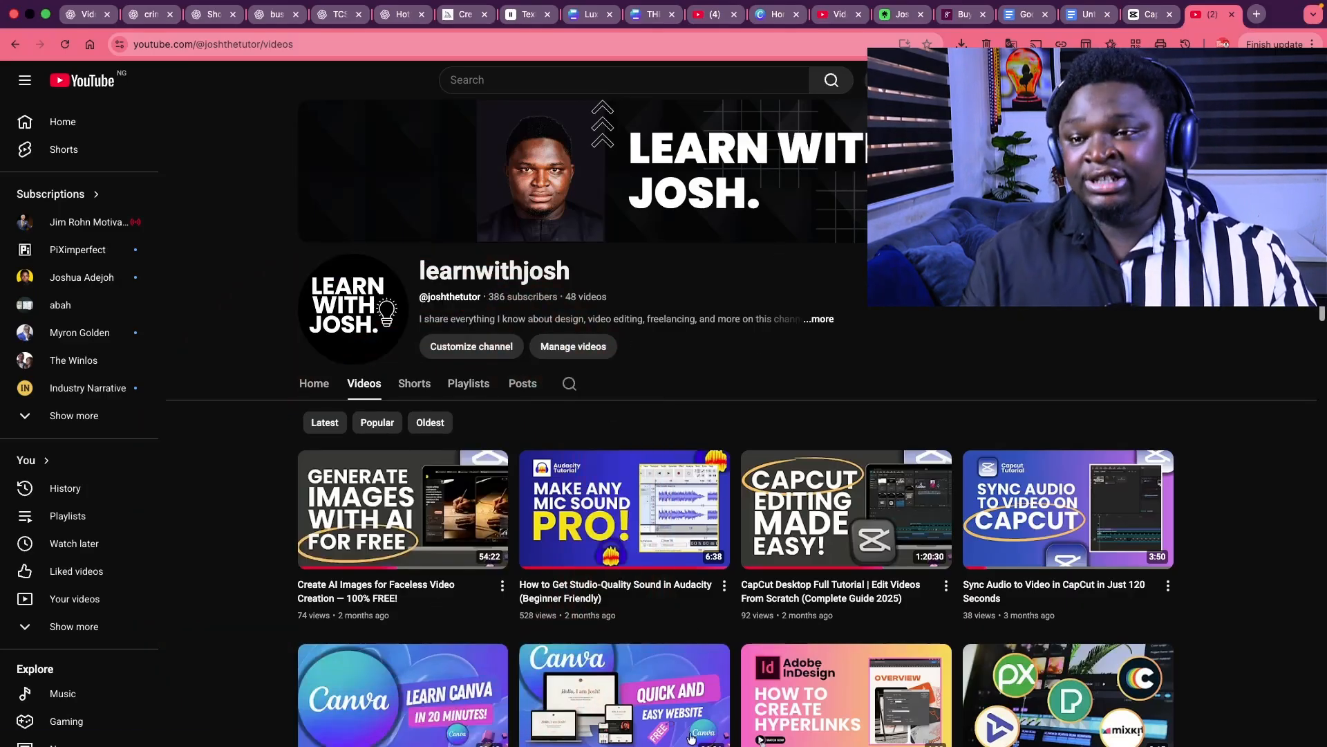
pyautogui.click(1257, 15)
pyautogui.click(457, 344)
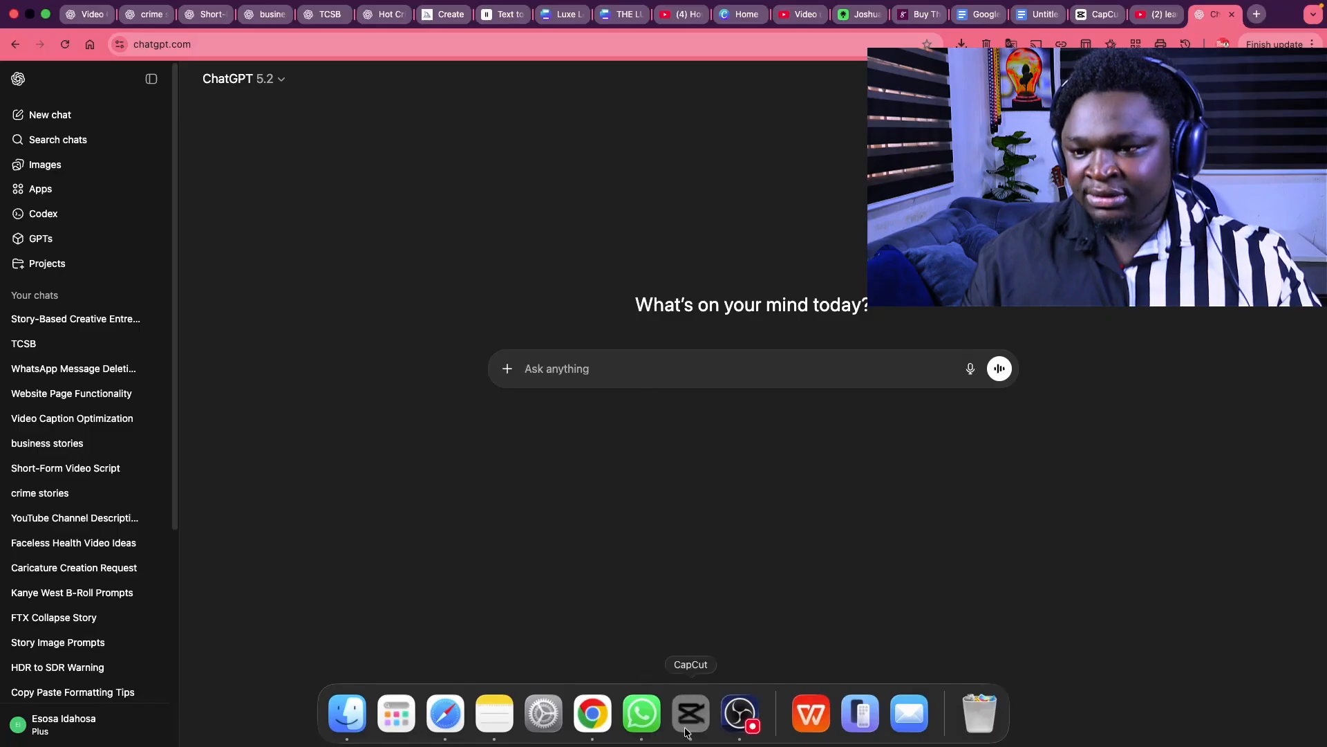
# - Switch to CapCut and play the talking-head clips on to about 00:08:19, pausing to consider where B-roll fits
pyautogui.click(688, 715)
pyautogui.press('space')
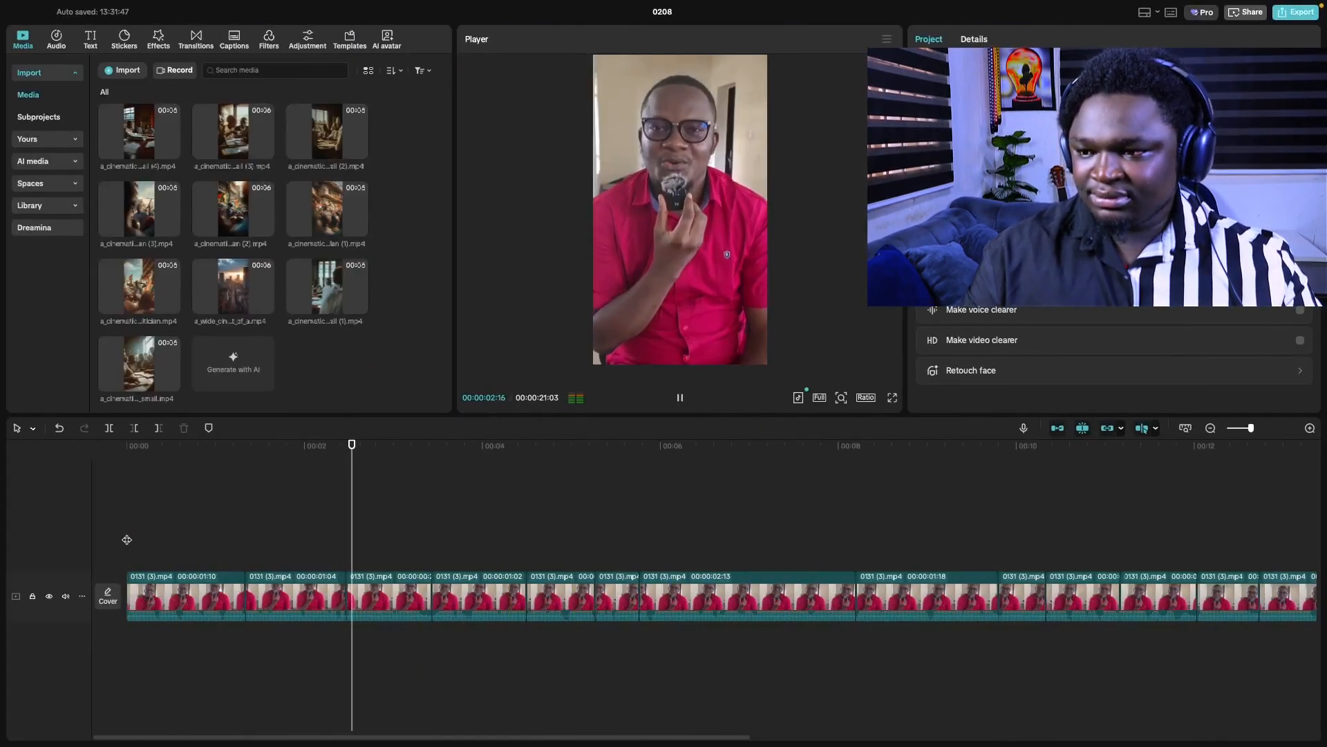
pyautogui.press('space')
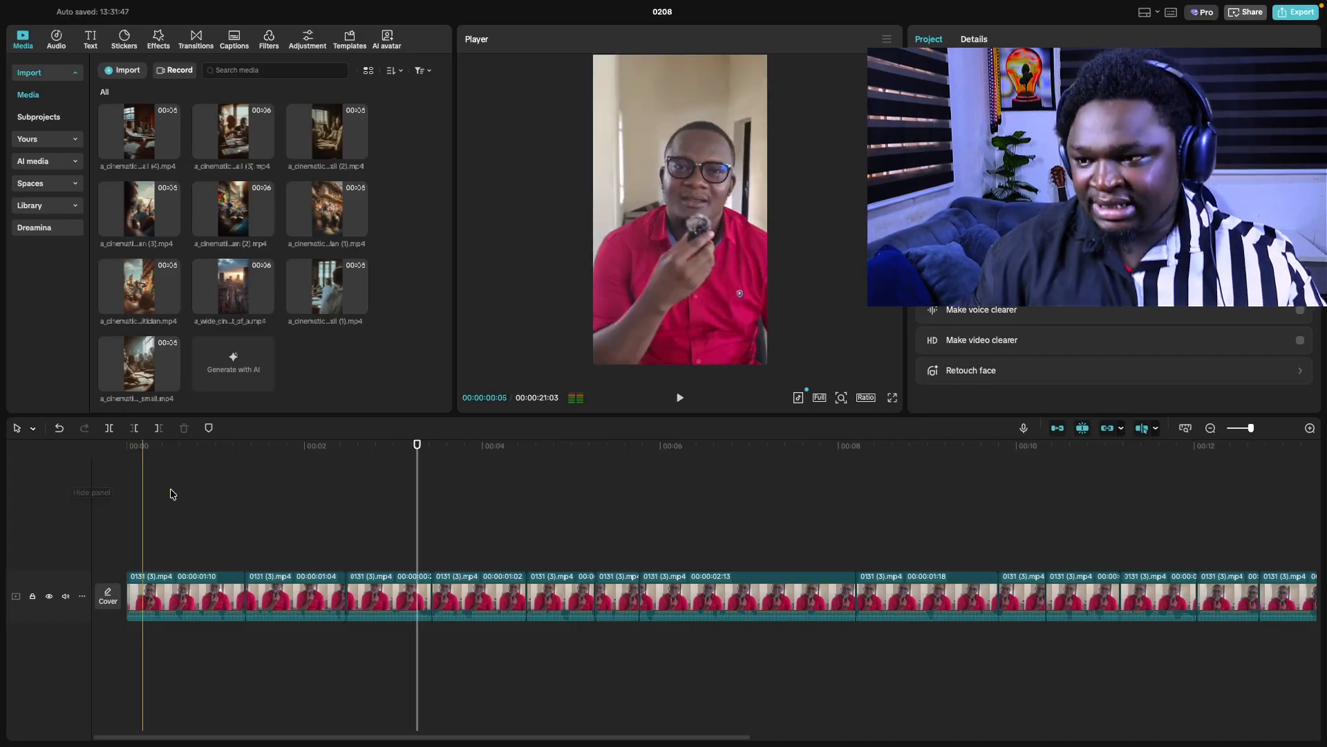
pyautogui.click(350, 517)
pyautogui.press('space')
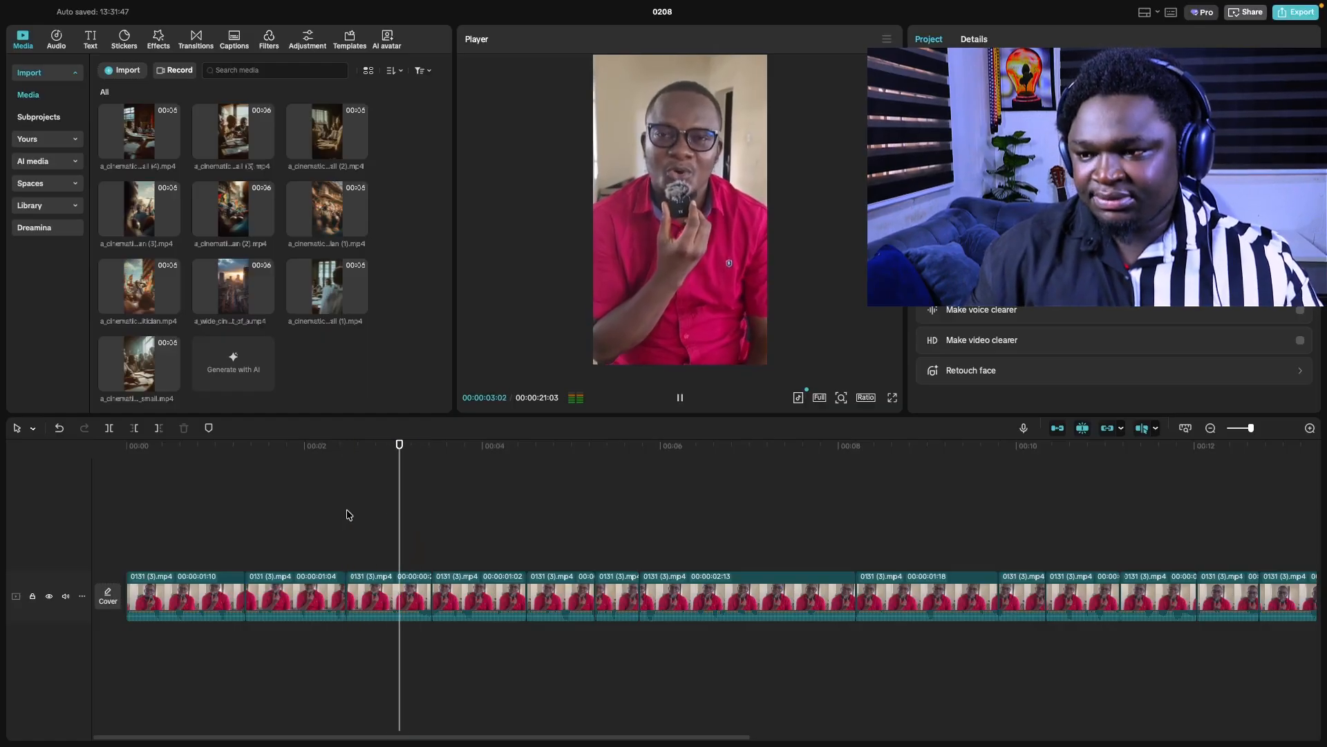
pyautogui.press('space')
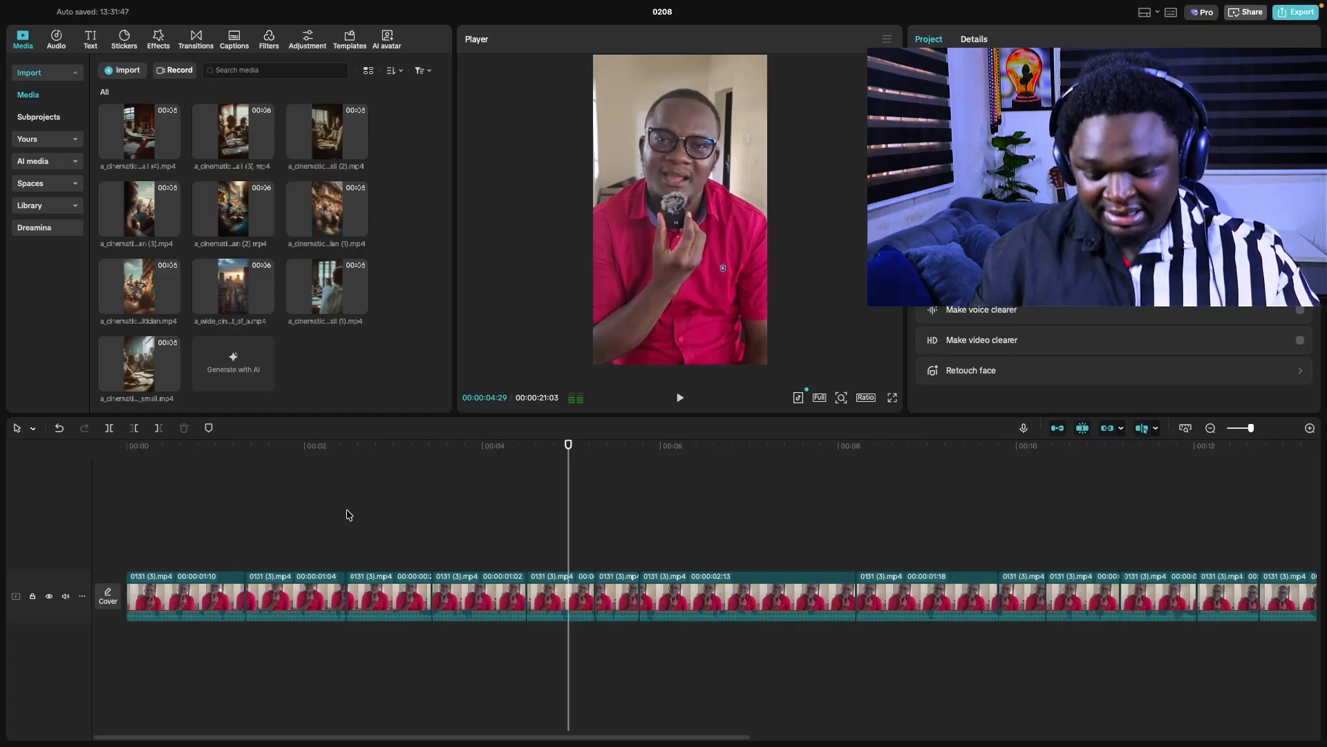
pyautogui.press('space')
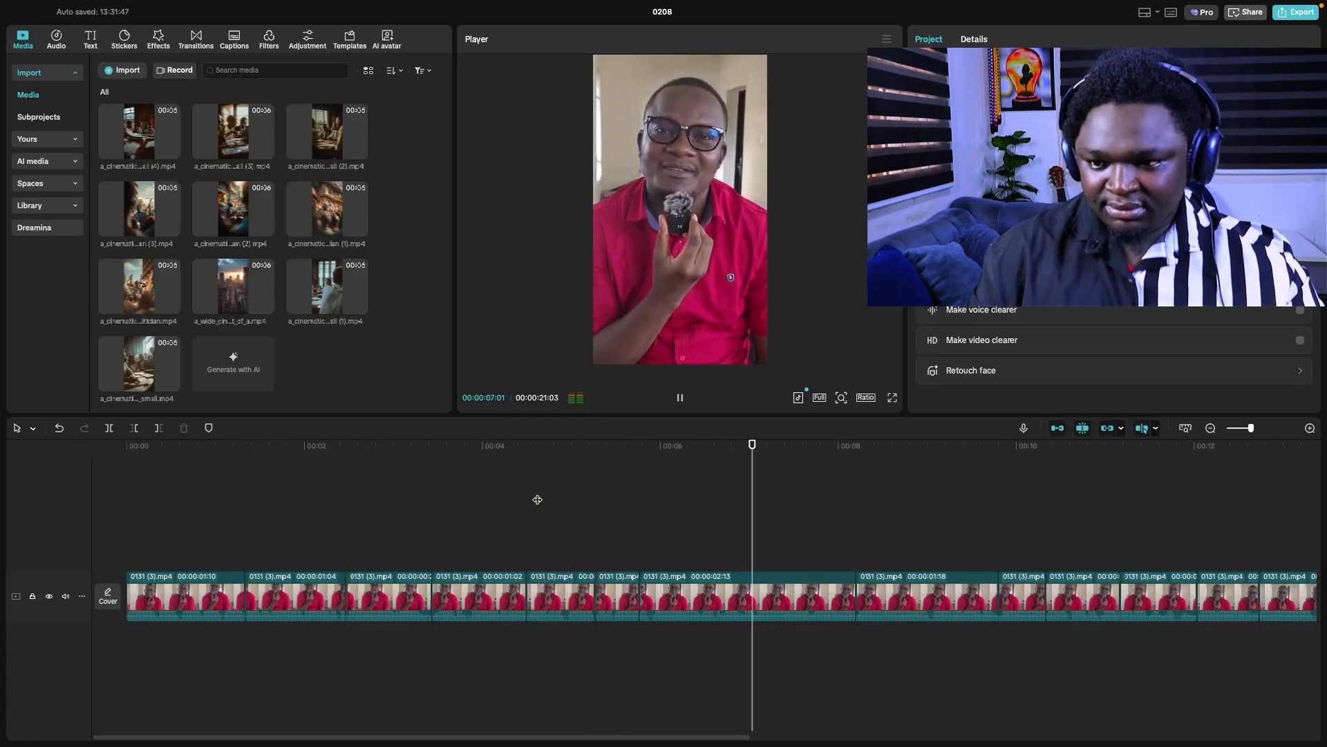
pyautogui.press('space')
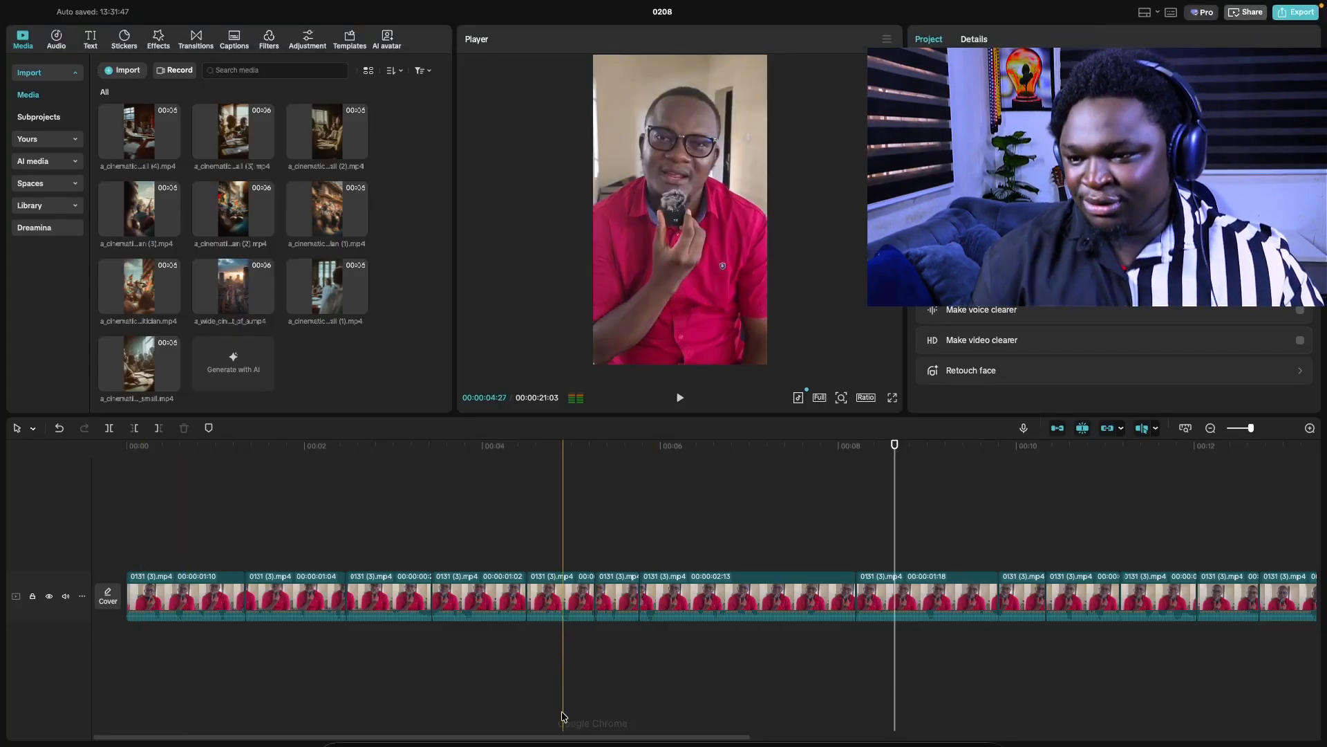
# - Switch to Chrome and start the ChatGPT prompt with "I am working on a video for social media reels"
pyautogui.moveTo(601, 746)
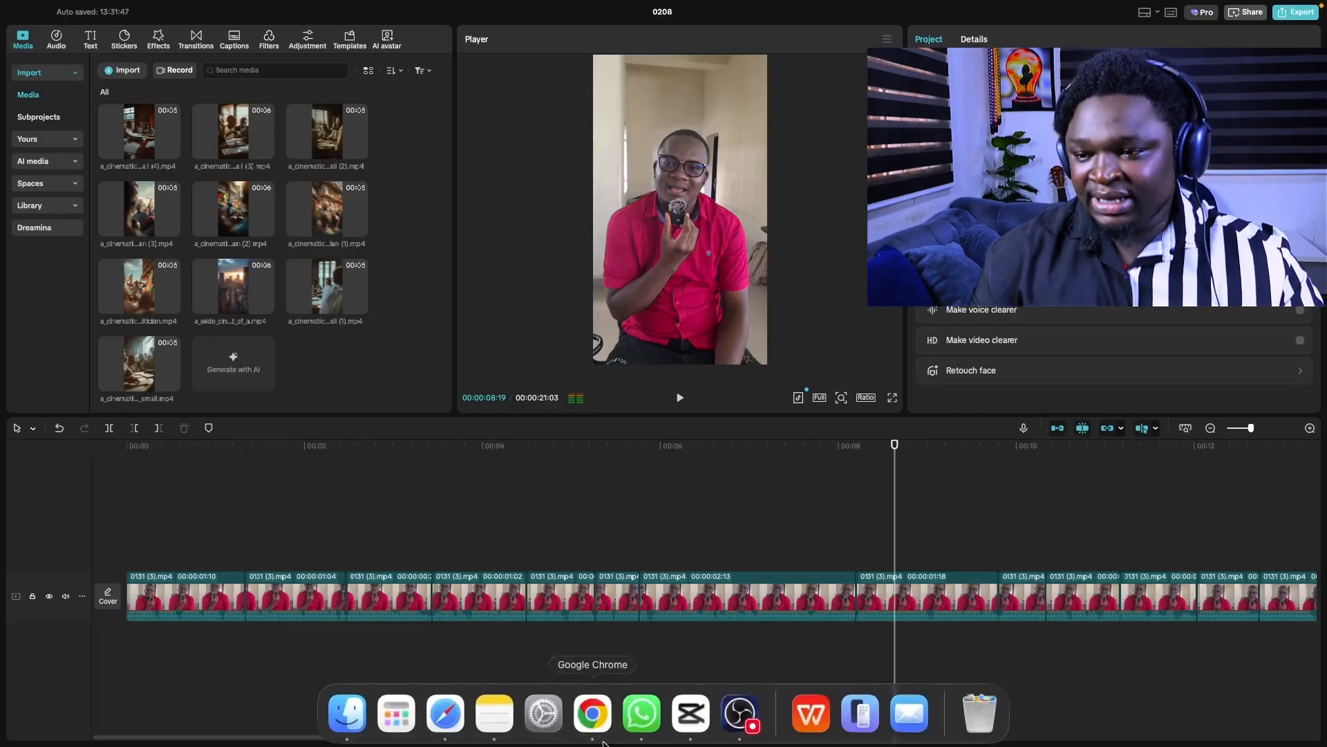
pyautogui.click(593, 716)
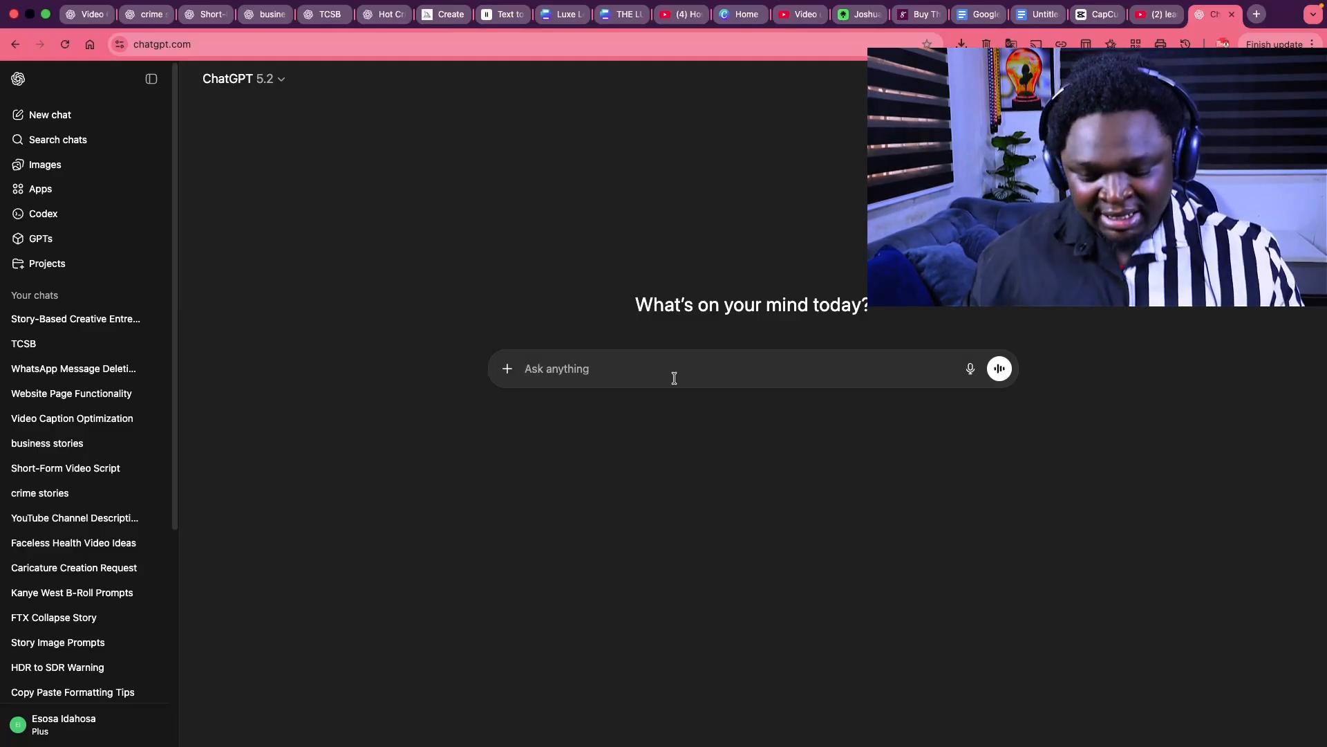
pyautogui.click(674, 378)
pyautogui.write('I')
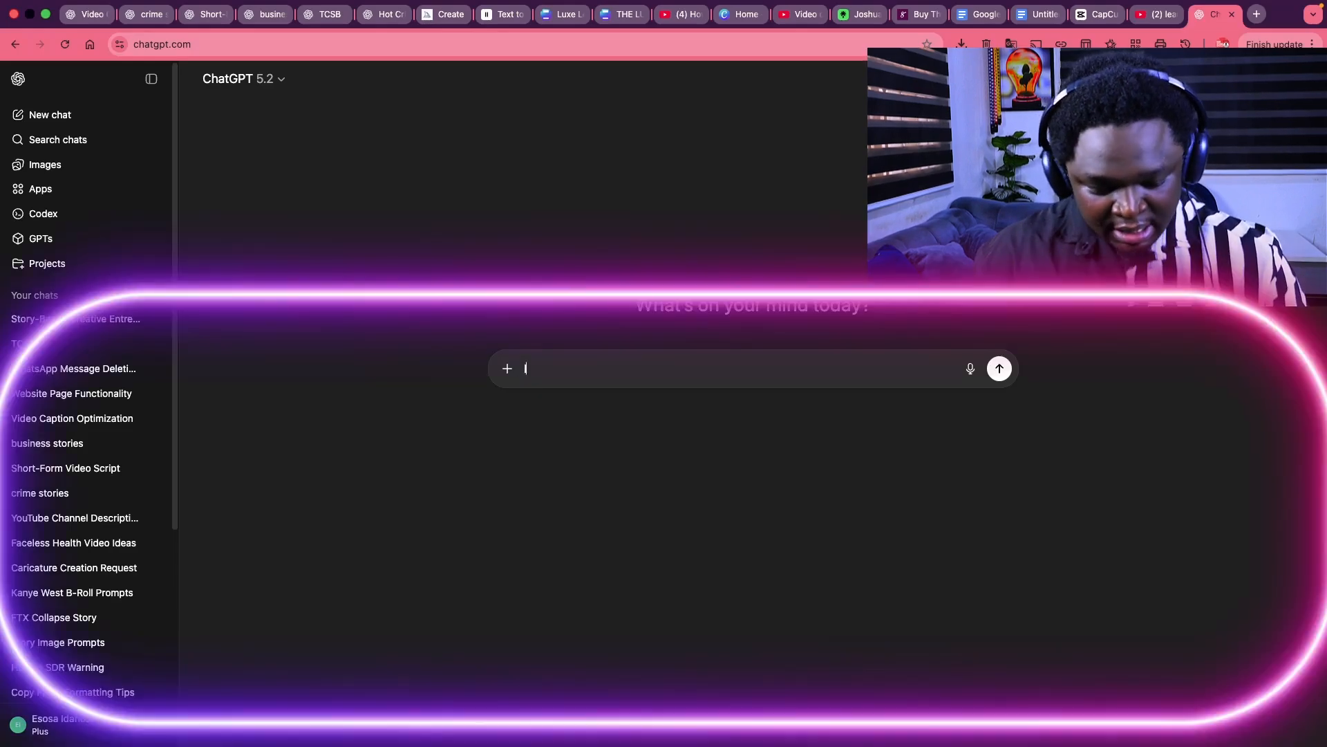
pyautogui.write(' am work')
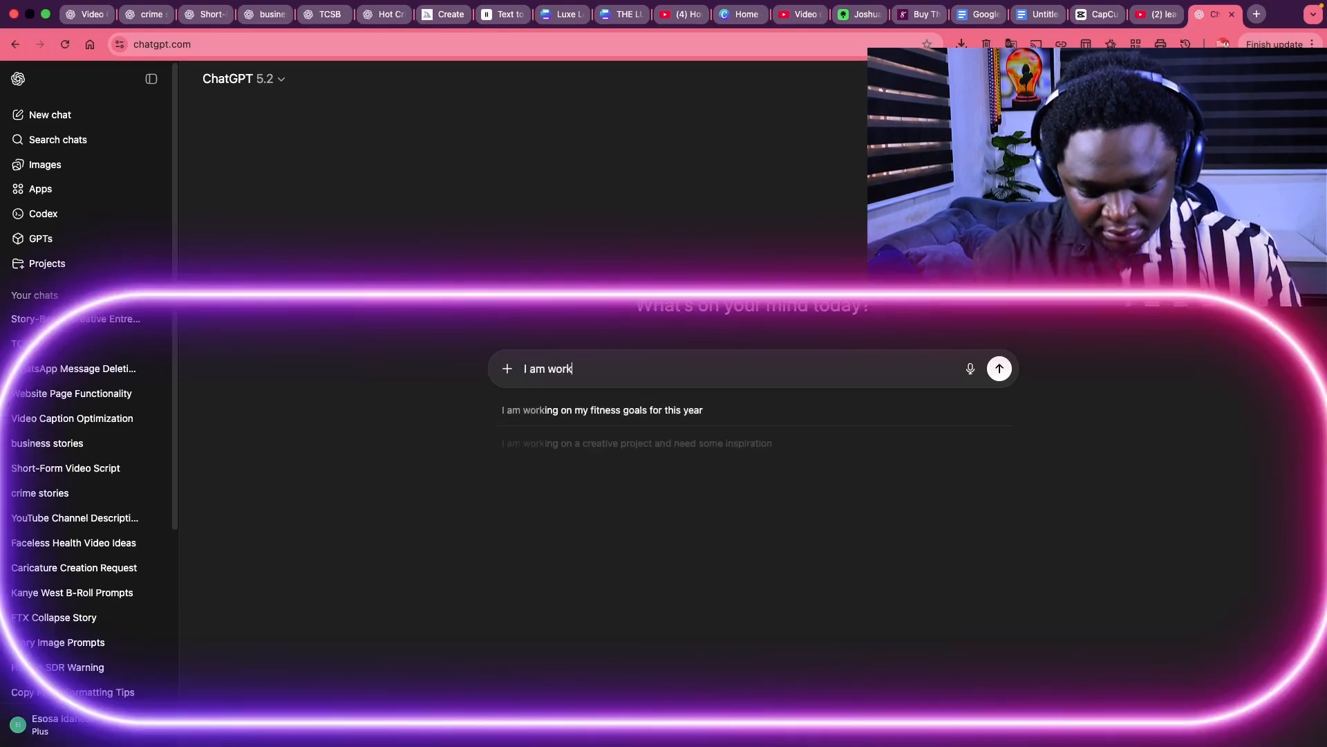
pyautogui.write('ing on a vide')
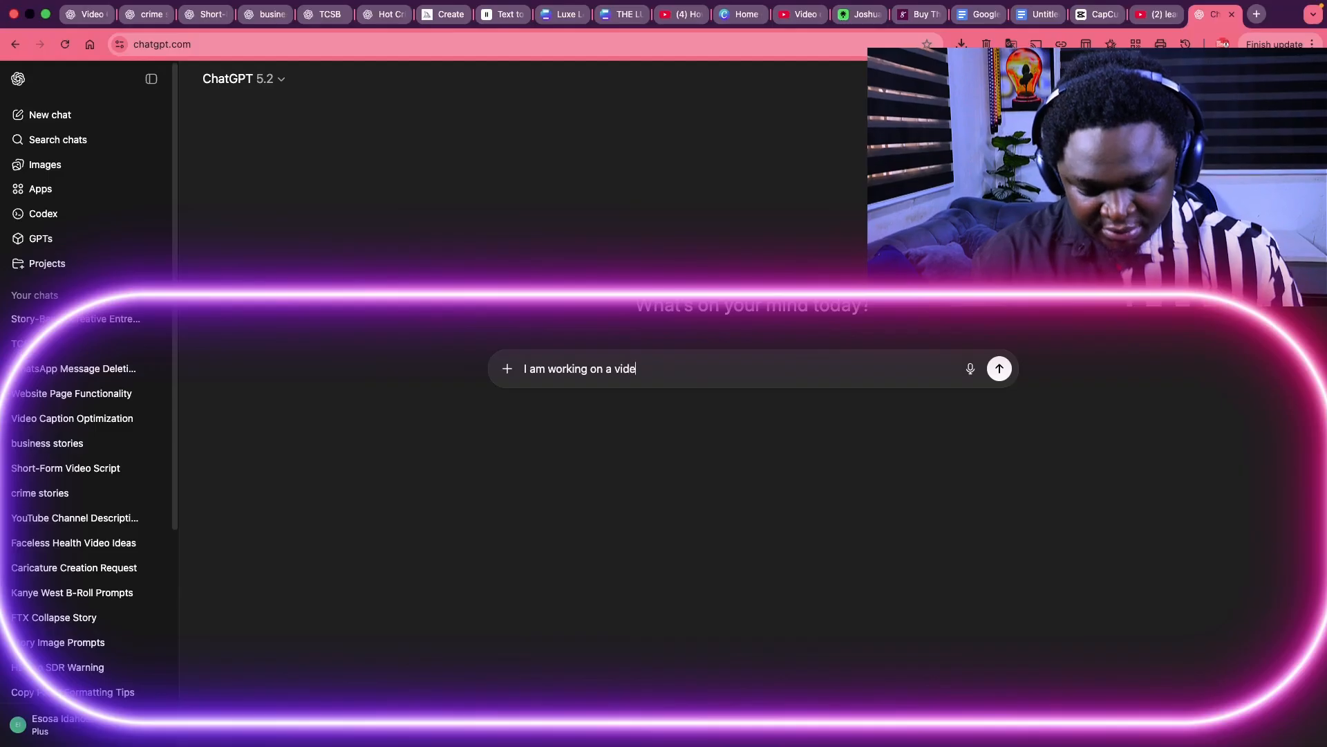
pyautogui.write('o for tiktok,')
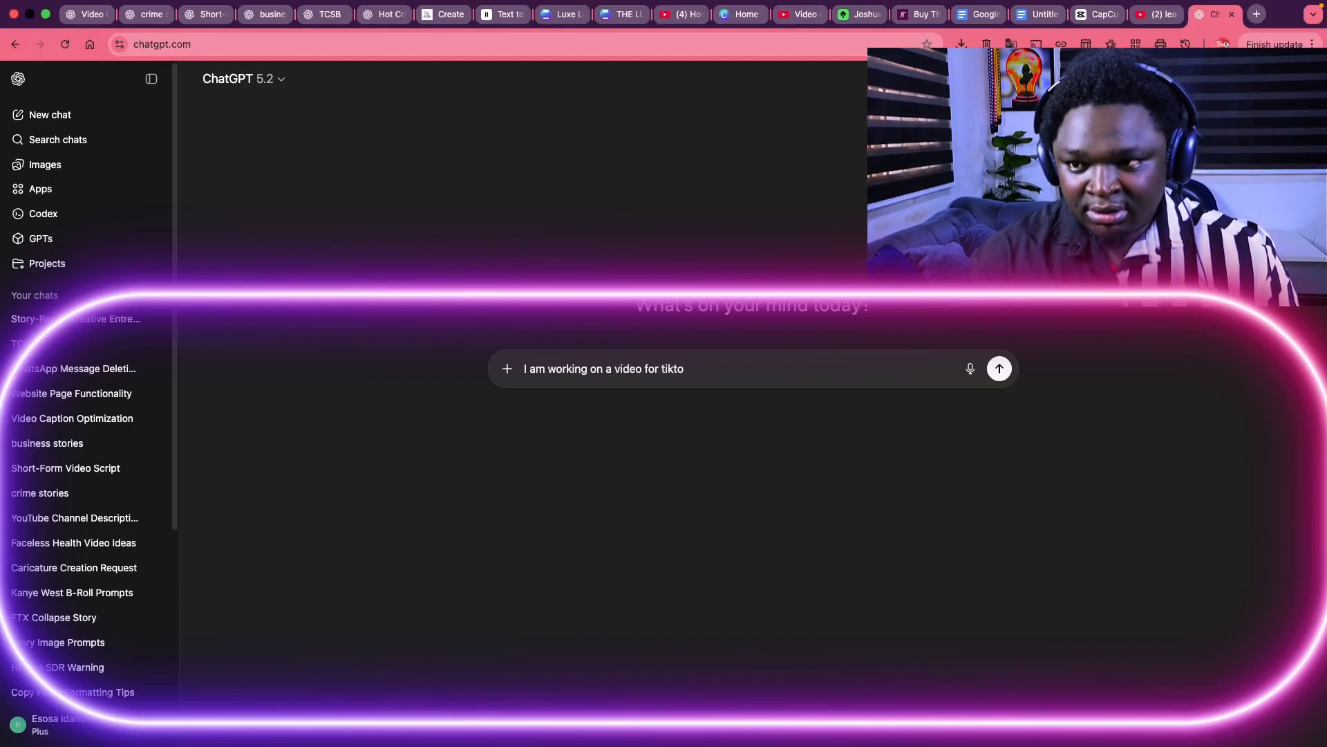
pyautogui.press('BackSpace')
pyautogui.press('BackSpace')
pyautogui.press('BackSpace')
pyautogui.press('BackSpace')
pyautogui.press('BackSpace')
pyautogui.write('socia')
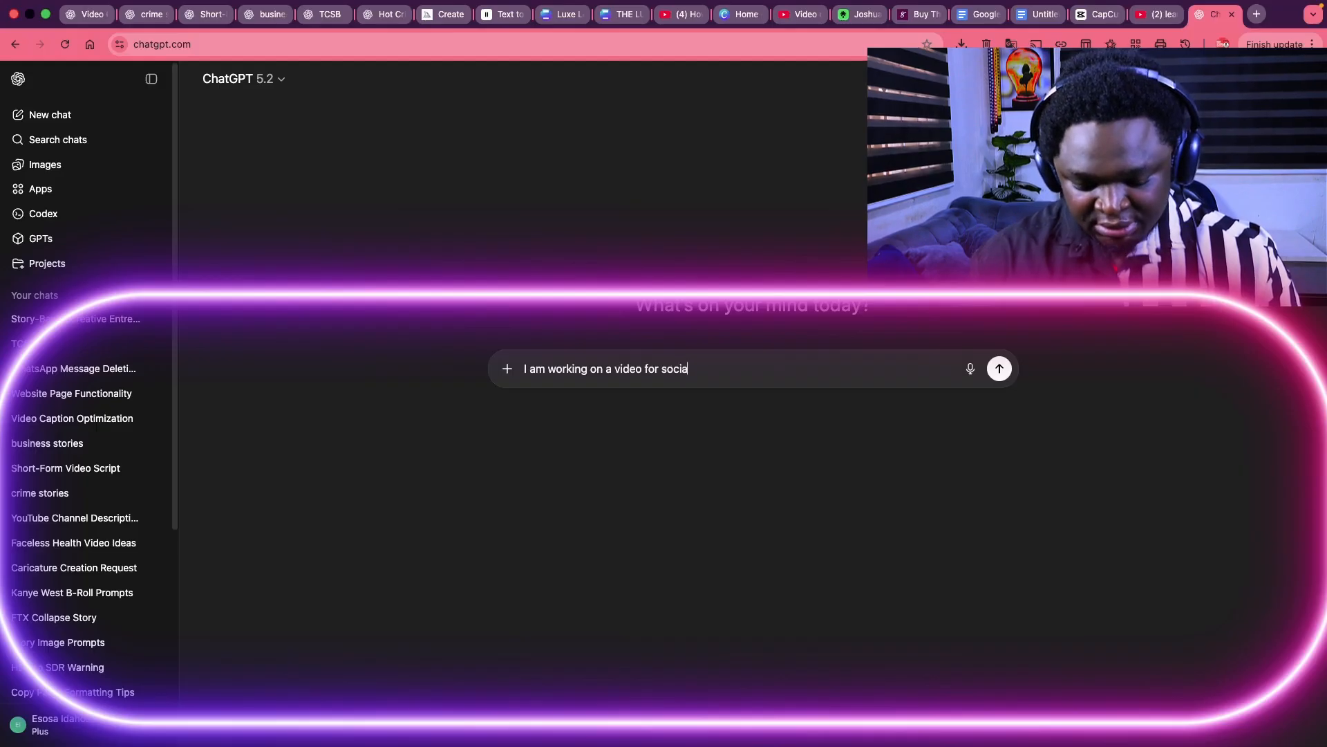
pyautogui.write('l media reels')
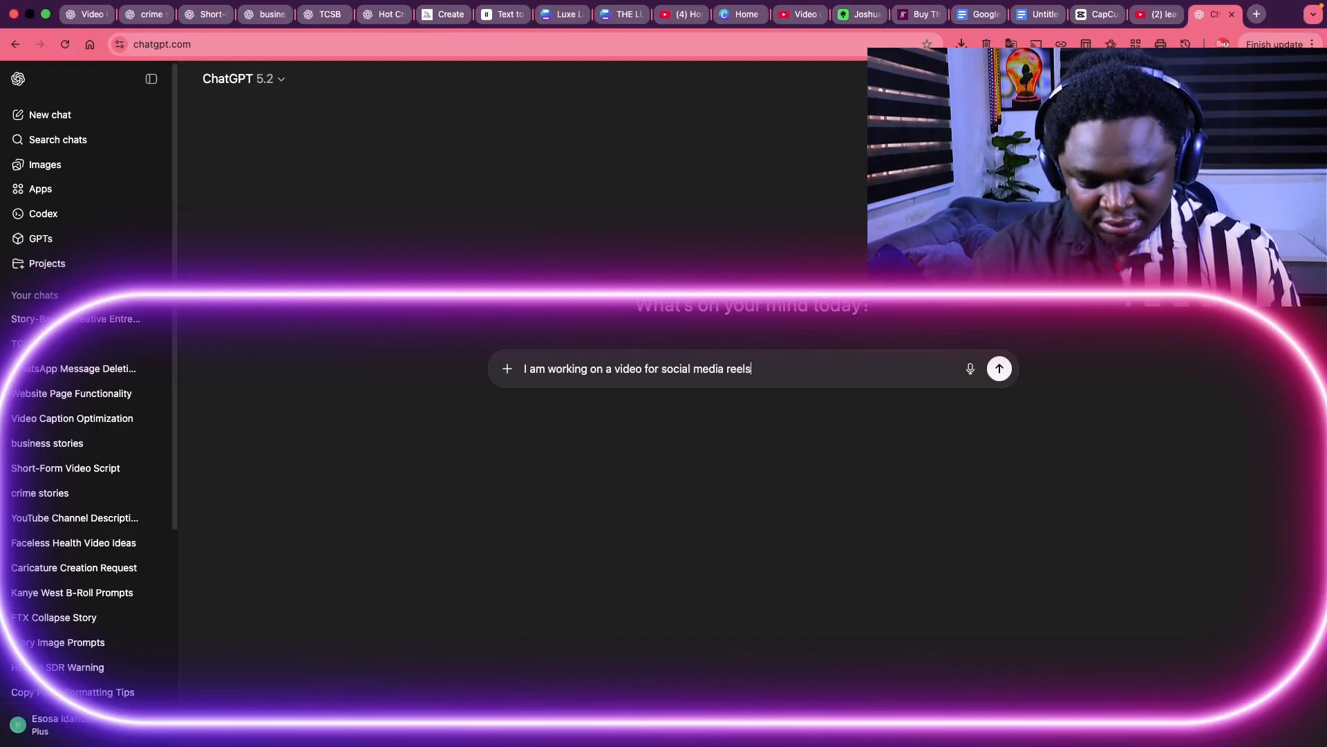
pyautogui.write('. i WILL')
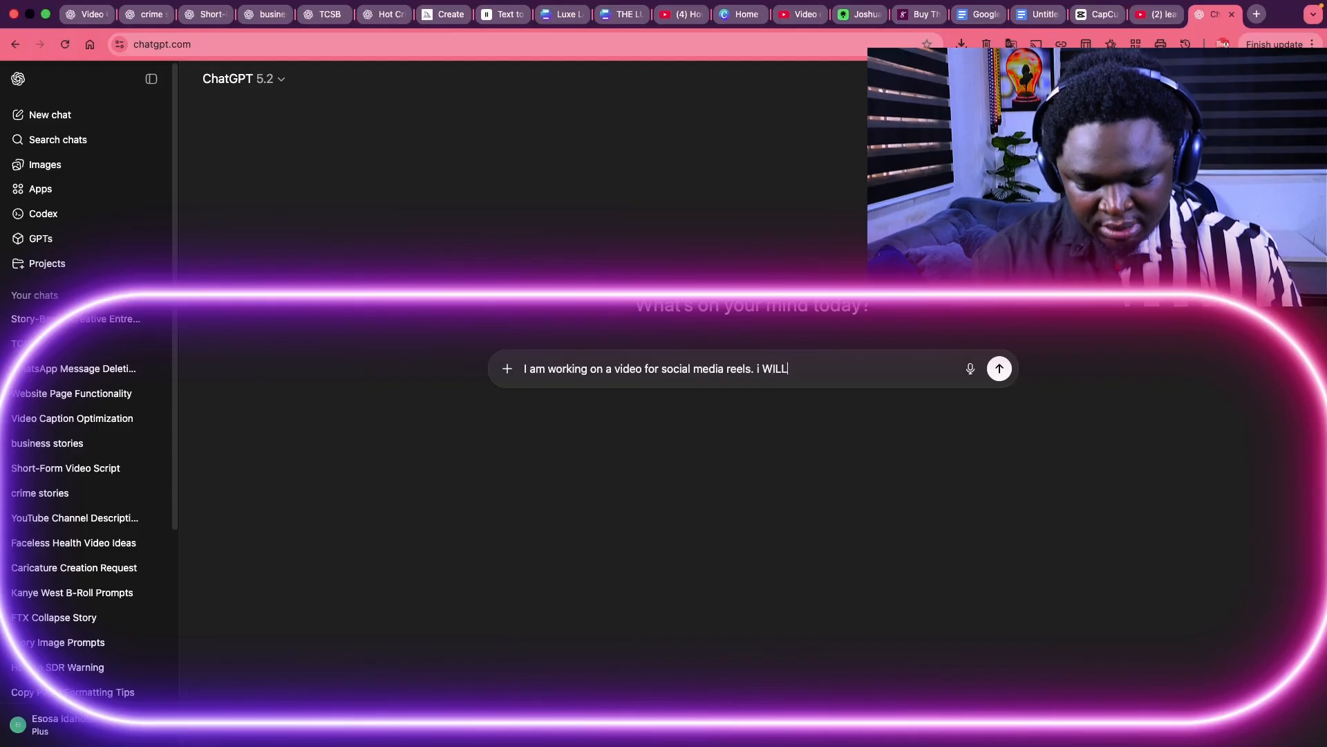
pyautogui.write(' EXPLAIN THE')
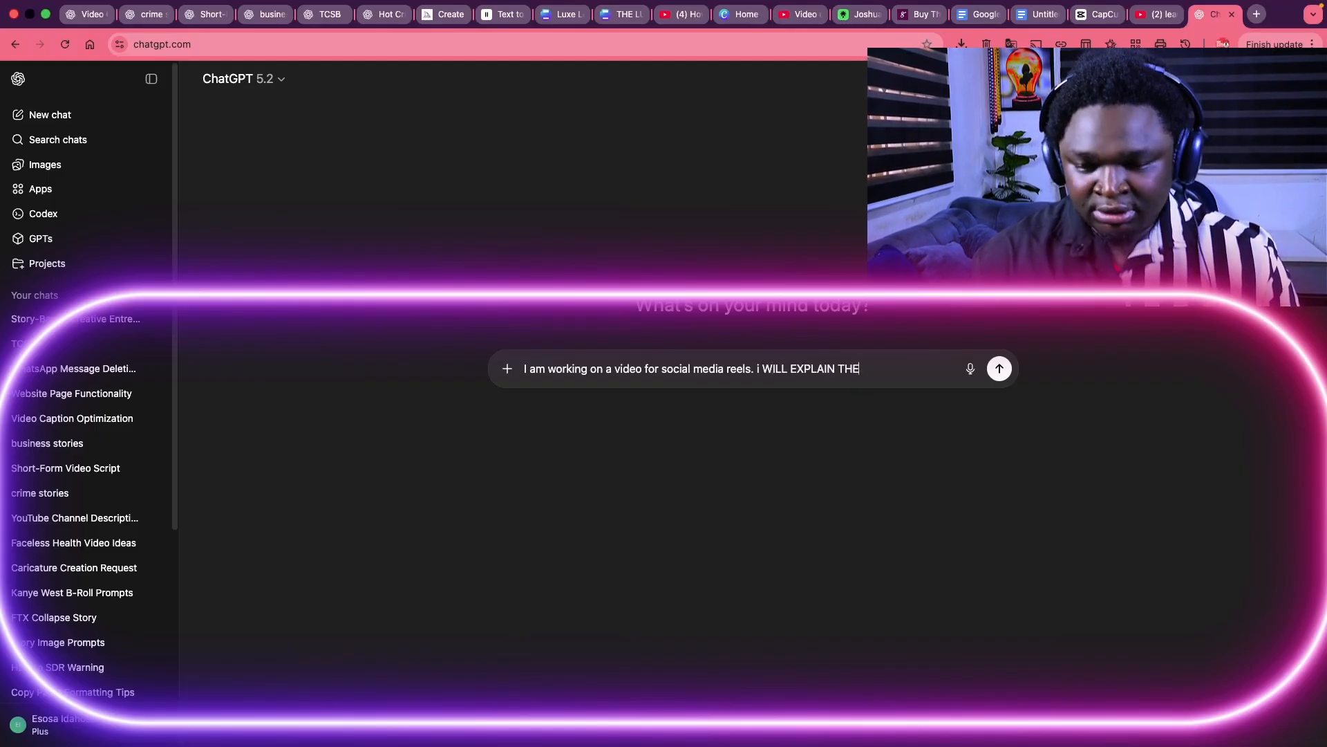
pyautogui.press('BackSpace')
pyautogui.press('BackSpace')
pyautogui.press('BackSpace')
pyautogui.press('BackSpace')
pyautogui.press('BackSpace')
pyautogui.press('BackSpace')
pyautogui.press('BackSpace')
pyautogui.press('BackSpace')
pyautogui.press('BackSpace')
pyautogui.press('BackSpace')
pyautogui.press('BackSpace')
pyautogui.press('BackSpace')
pyautogui.press('BackSpace')
pyautogui.press('BackSpace')
pyautogui.press('BackSpace')
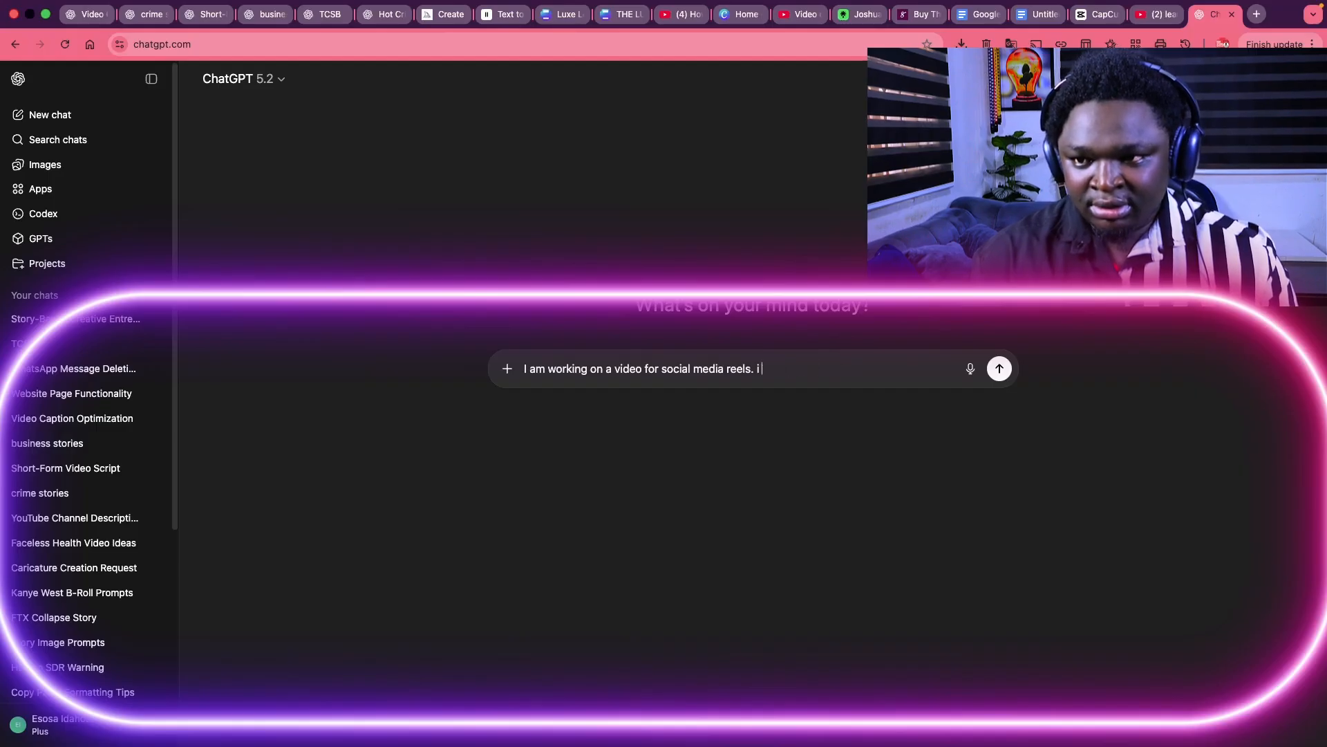
pyautogui.write('NEE')
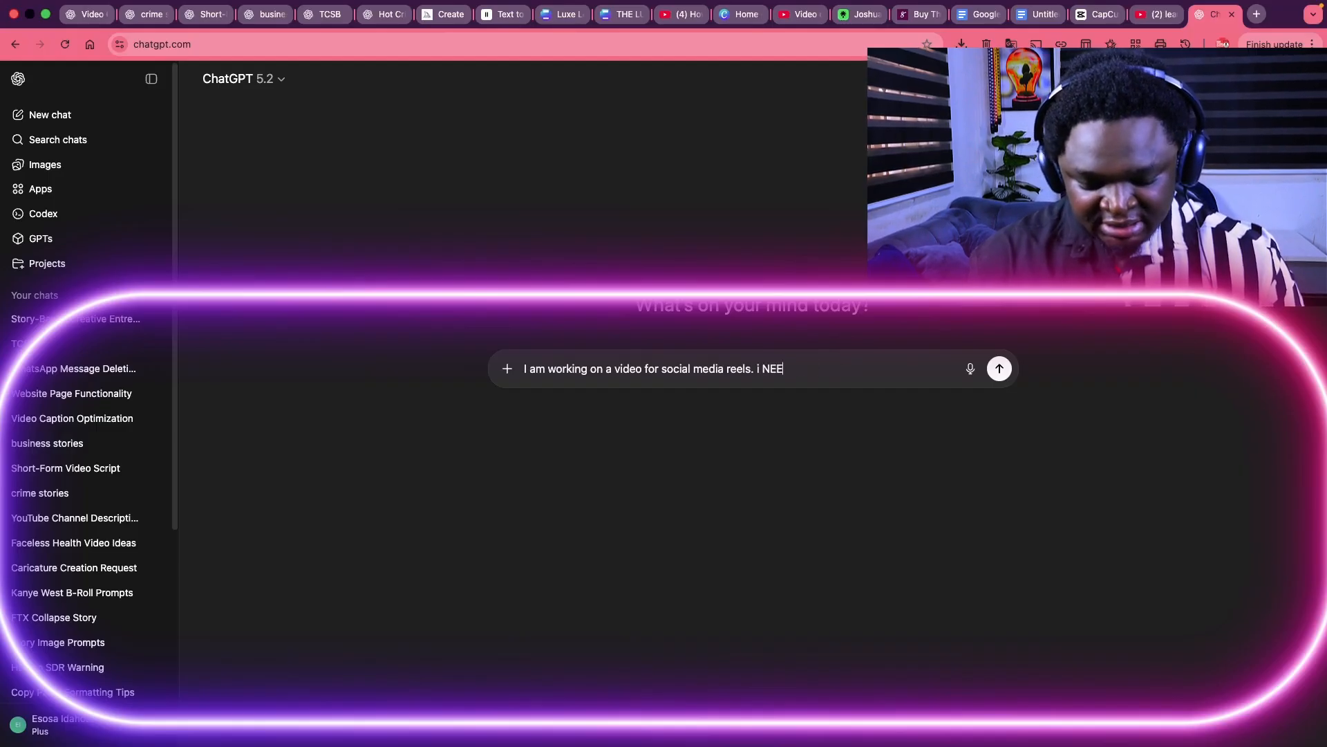
pyautogui.write('D THE BROLL')
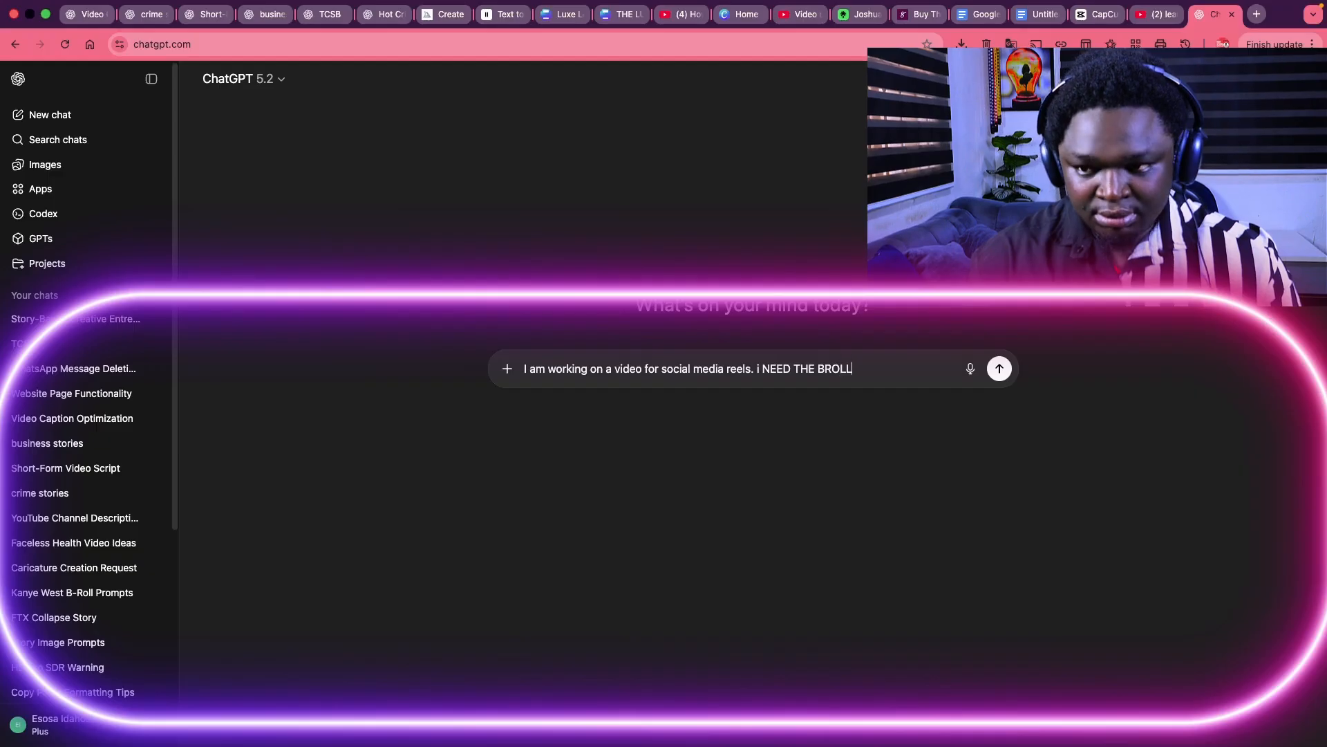
pyautogui.write(' PROMT')
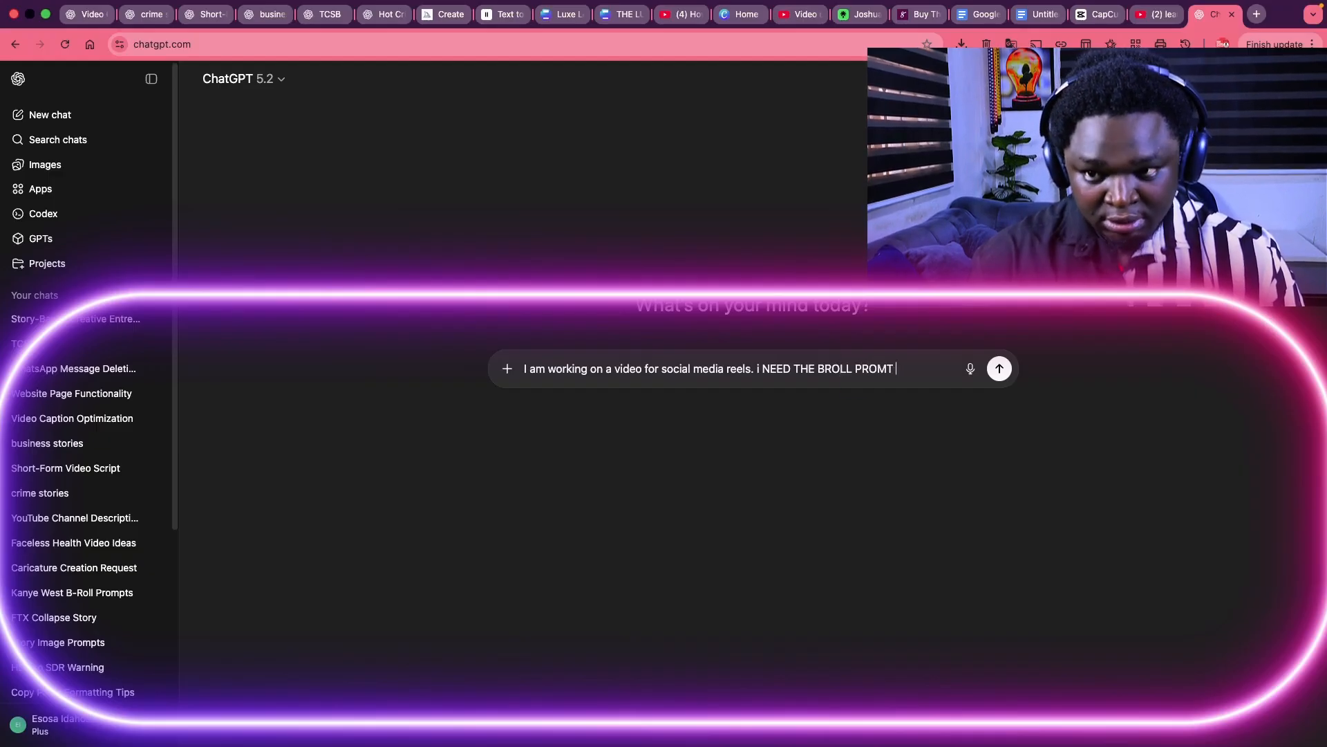
pyautogui.press('BackSpace')
pyautogui.press('BackSpace')
pyautogui.press('BackSpace')
pyautogui.press('BackSpace')
pyautogui.press('BackSpace')
pyautogui.press('BackSpace')
pyautogui.press('BackSpace')
pyautogui.press('BackSpace')
pyautogui.press('BackSpace')
pyautogui.press('BackSpace')
pyautogui.press('BackSpace')
pyautogui.press('BackSpace')
pyautogui.press('BackSpace')
pyautogui.press('BackSpace')
pyautogui.press('BackSpace')
pyautogui.press('BackSpace')
pyautogui.press('BackSpace')
pyautogui.press('BackSpace')
pyautogui.press('BackSpace')
pyautogui.press('BackSpace')
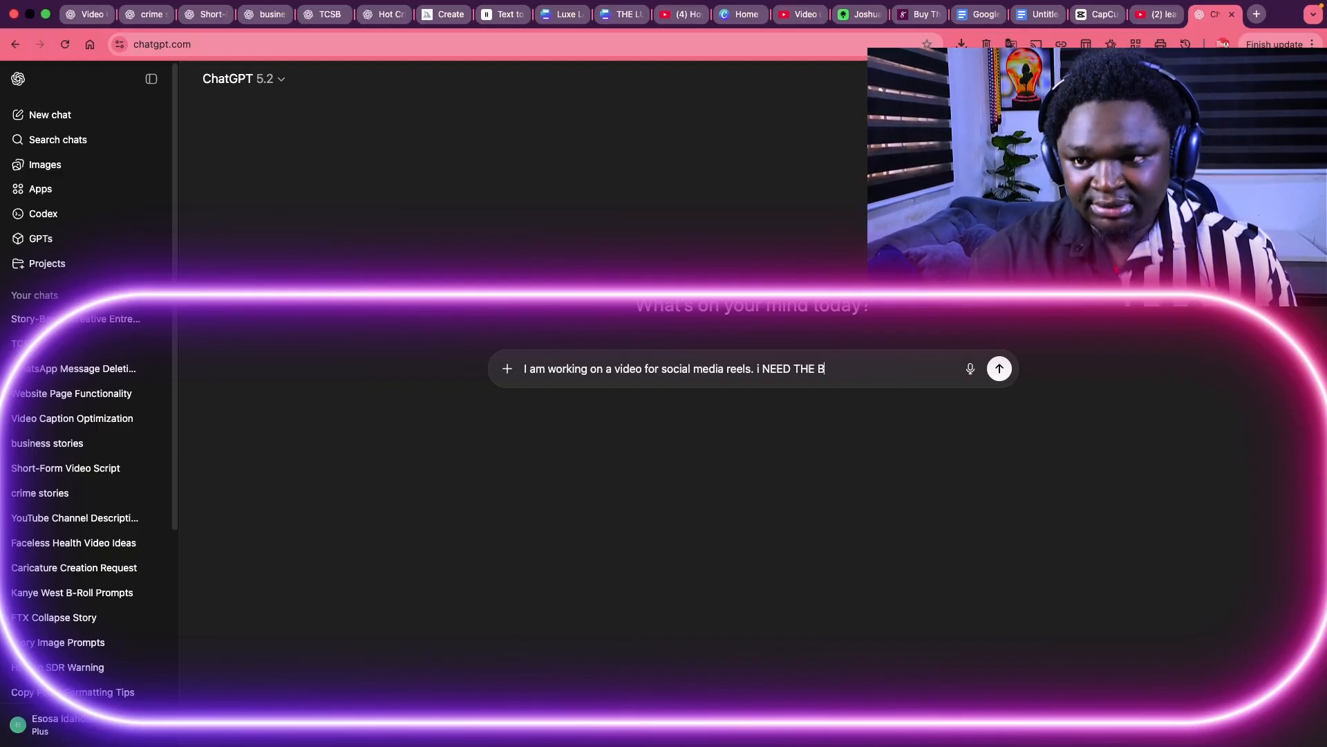
pyautogui.press('BackSpace')
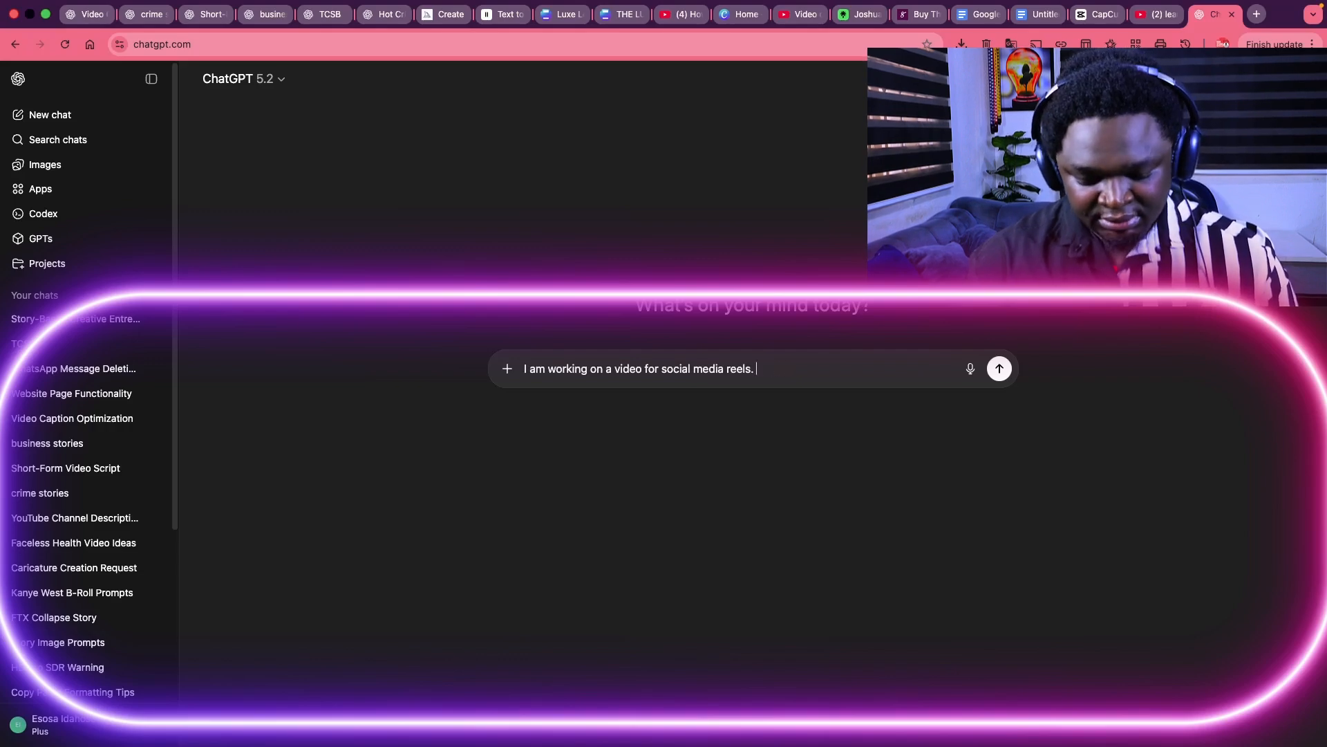
# - Add "I need some brolls to explain the video and make it more interesting" to the prompt as its second sentence
pyautogui.write('I need ')
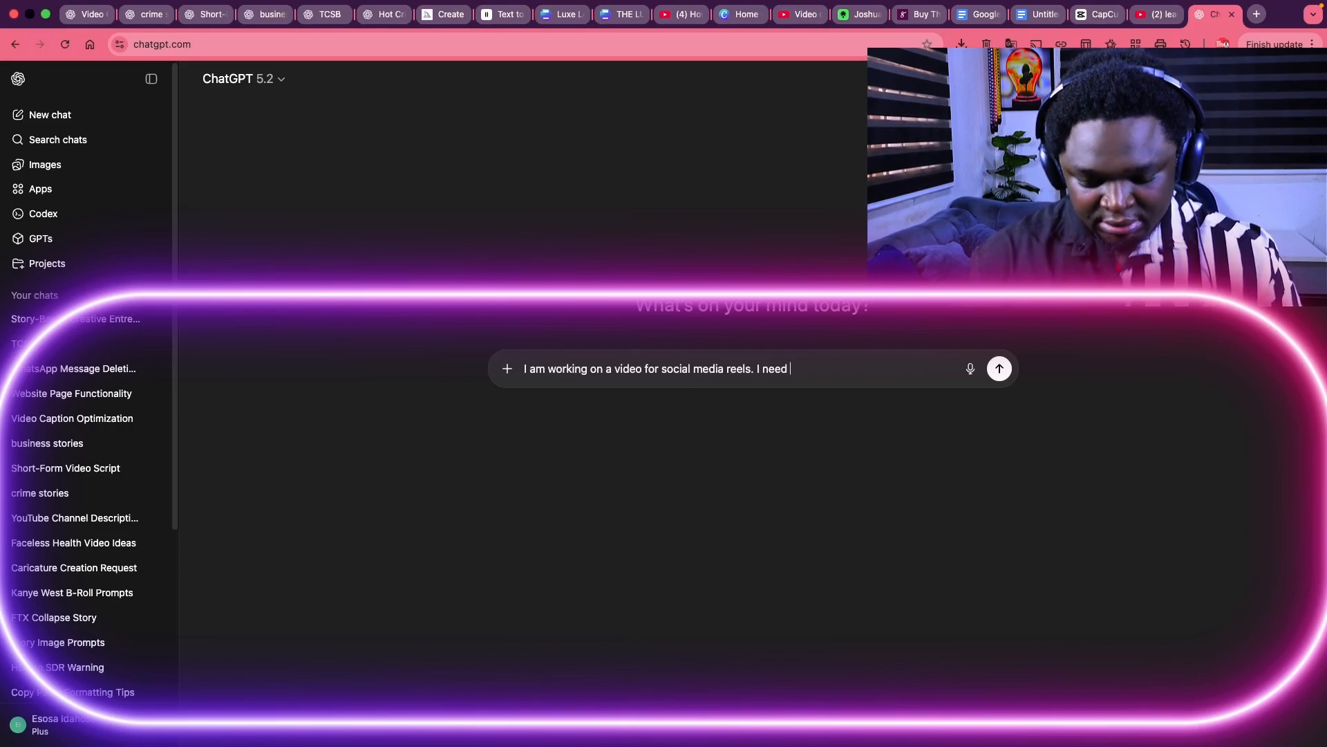
pyautogui.write('some broll')
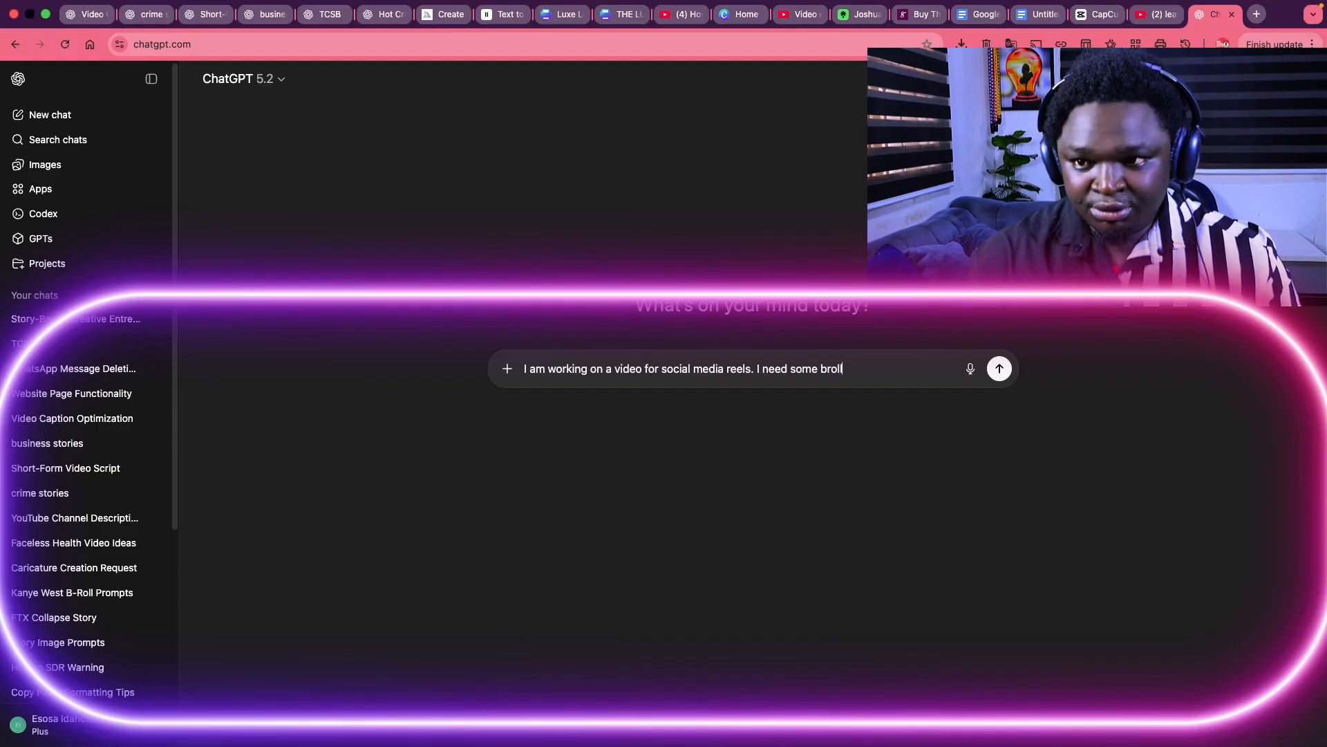
pyautogui.write('s to e')
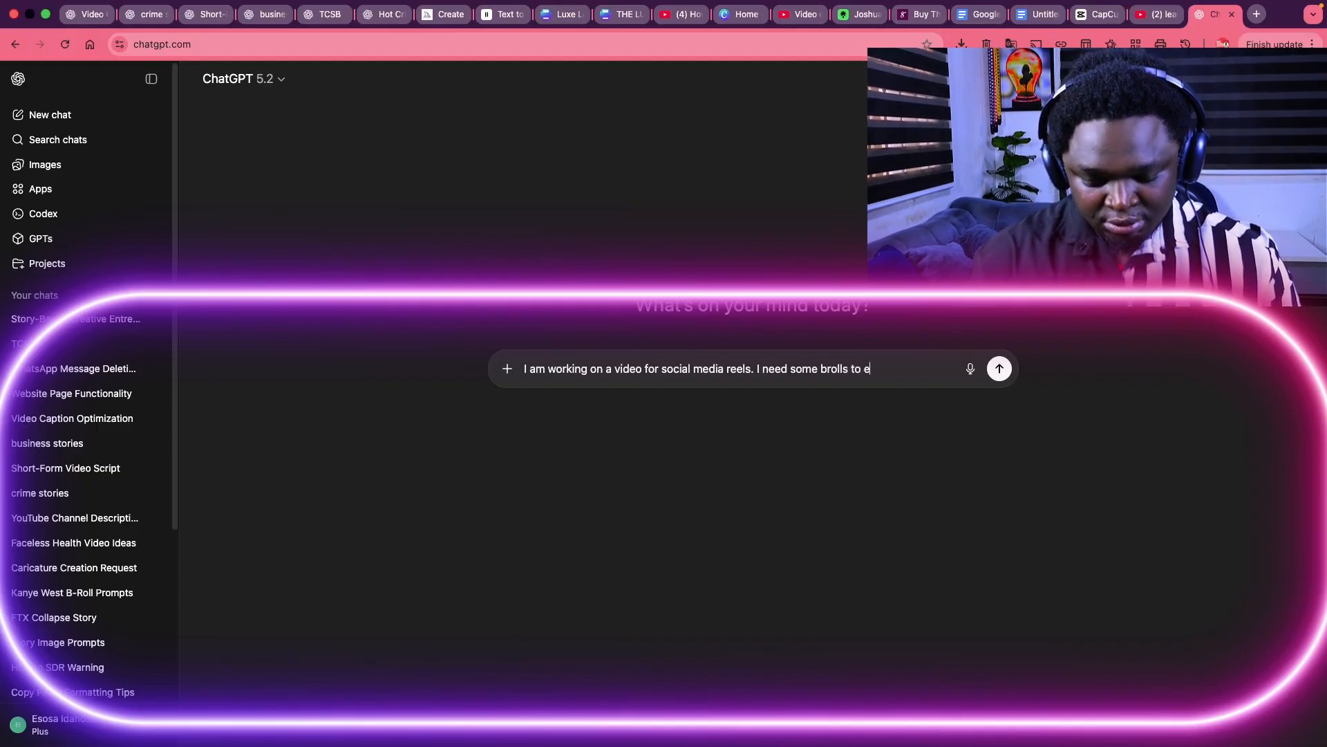
pyautogui.write('xplain the vid')
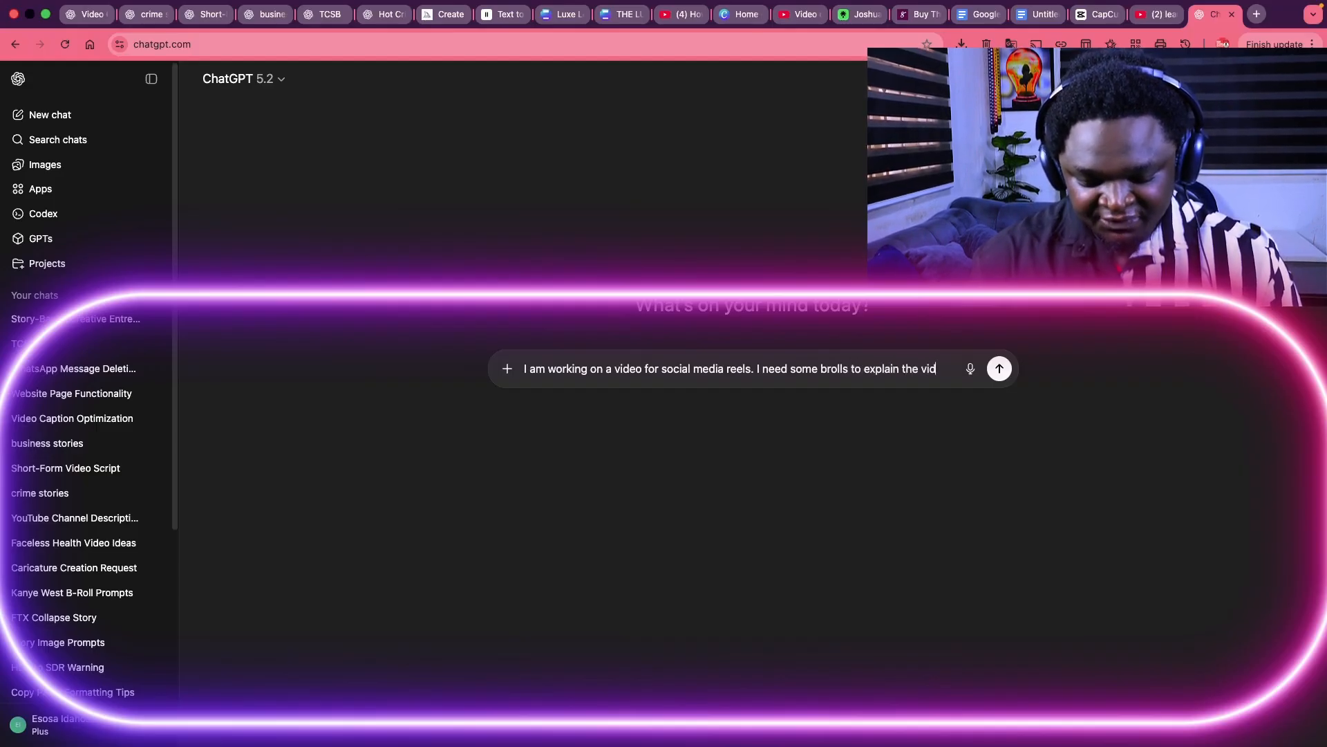
pyautogui.write('eo and make i')
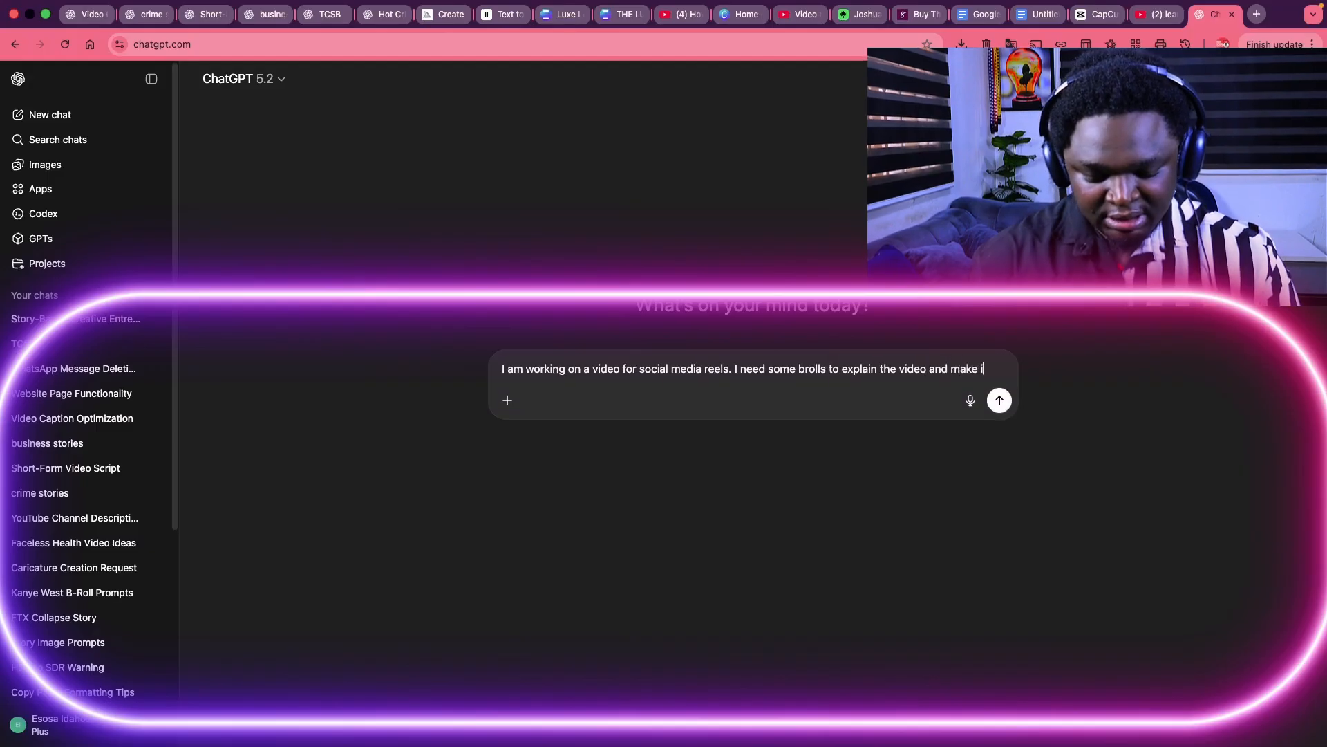
pyautogui.write('t more ')
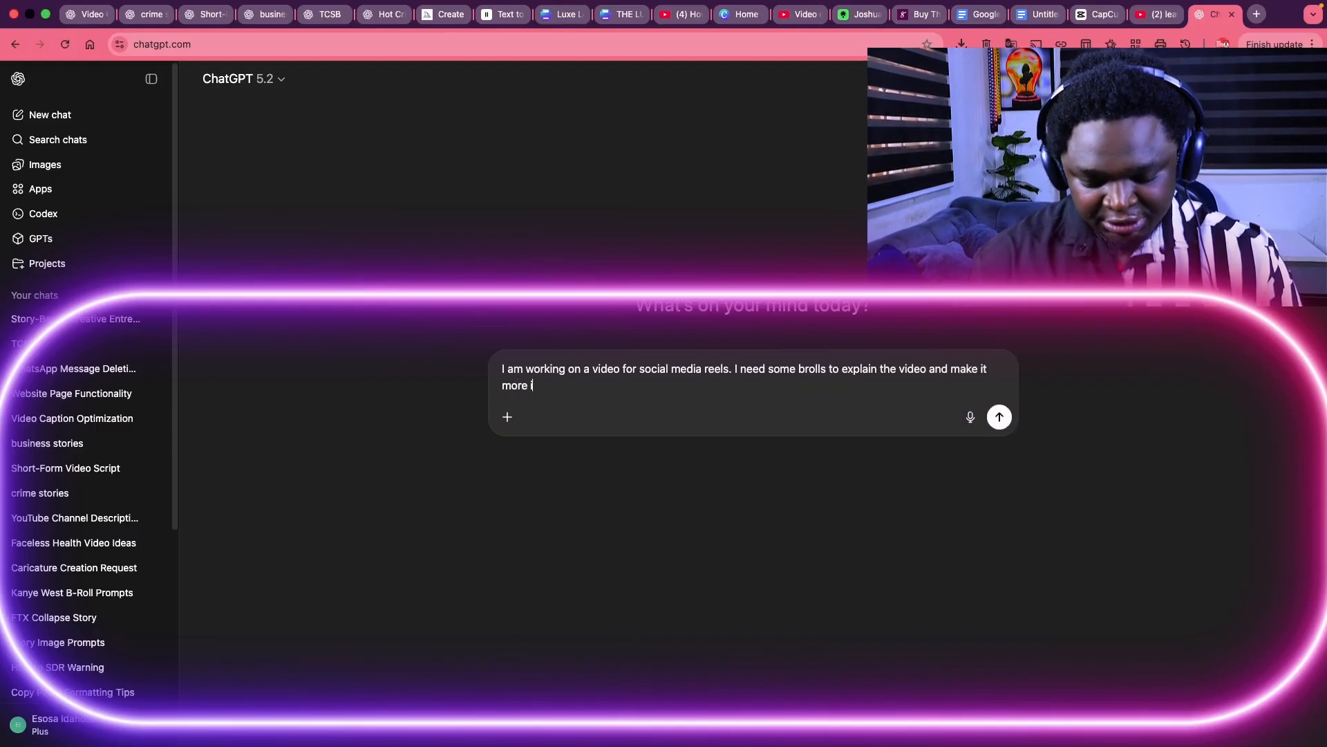
pyautogui.write('interesting')
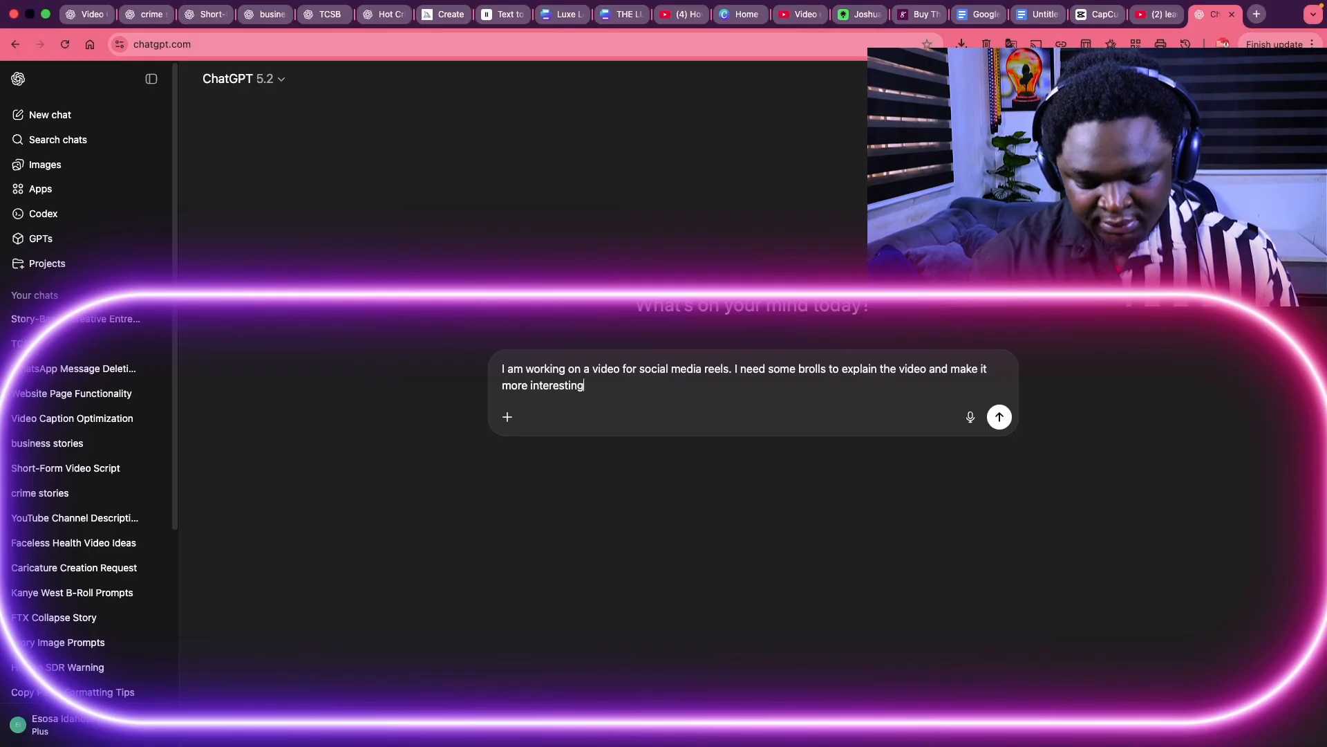
# - Add "I will explain the shot I want and you will help me with the promt to use on meta ai." to the prompt
pyautogui.write('. I will e')
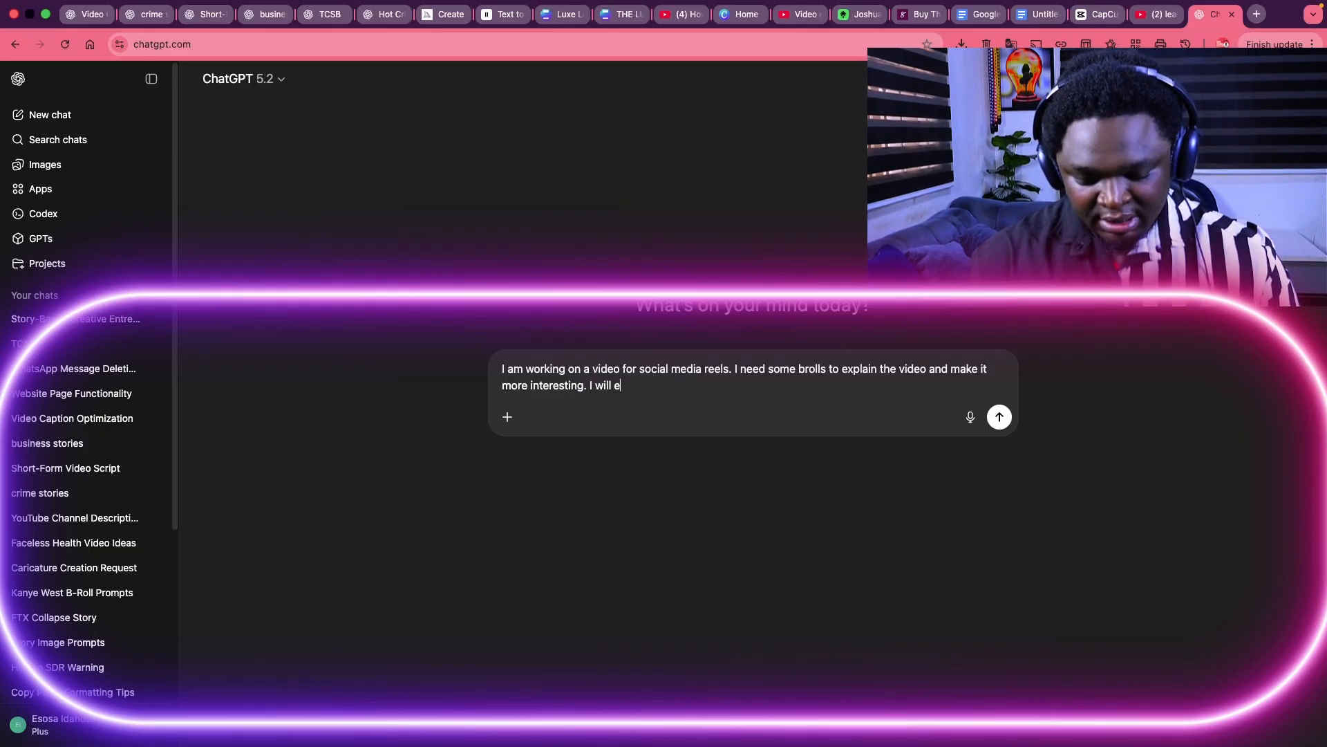
pyautogui.write('xplain the sh')
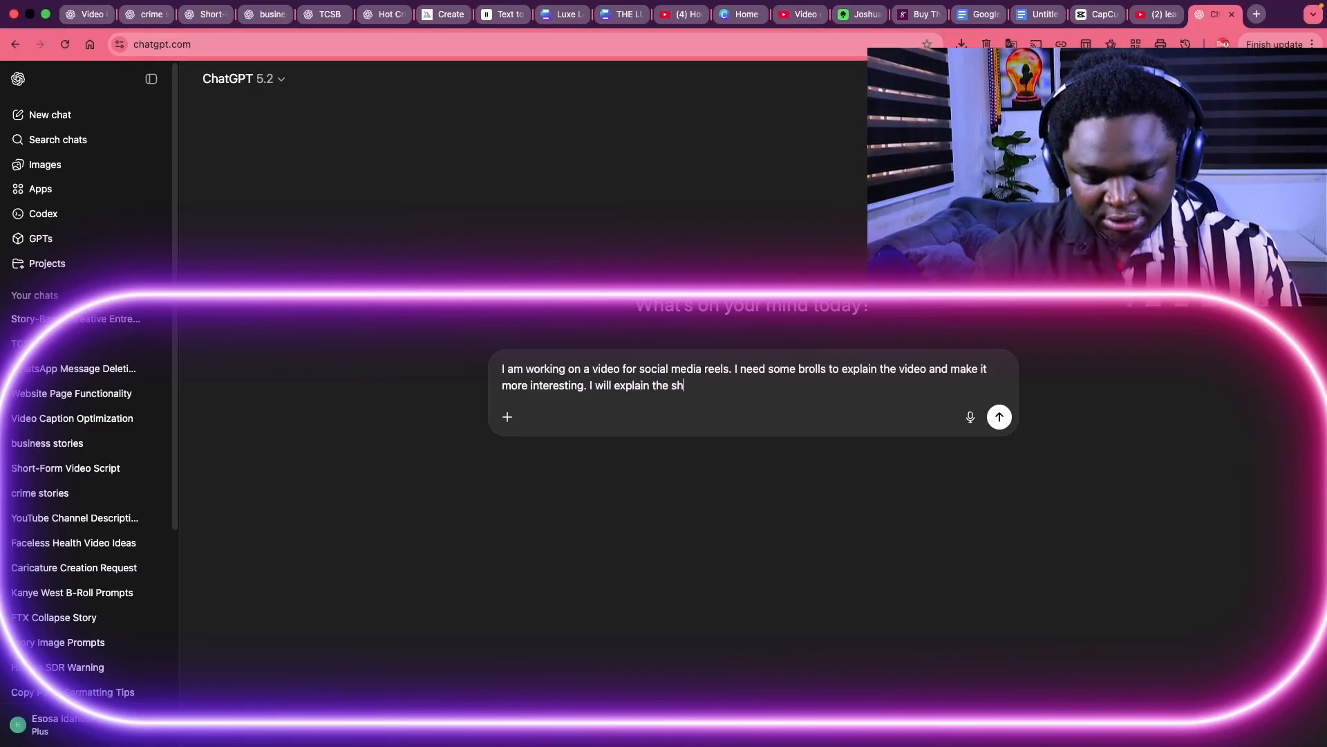
pyautogui.write('ot I wa')
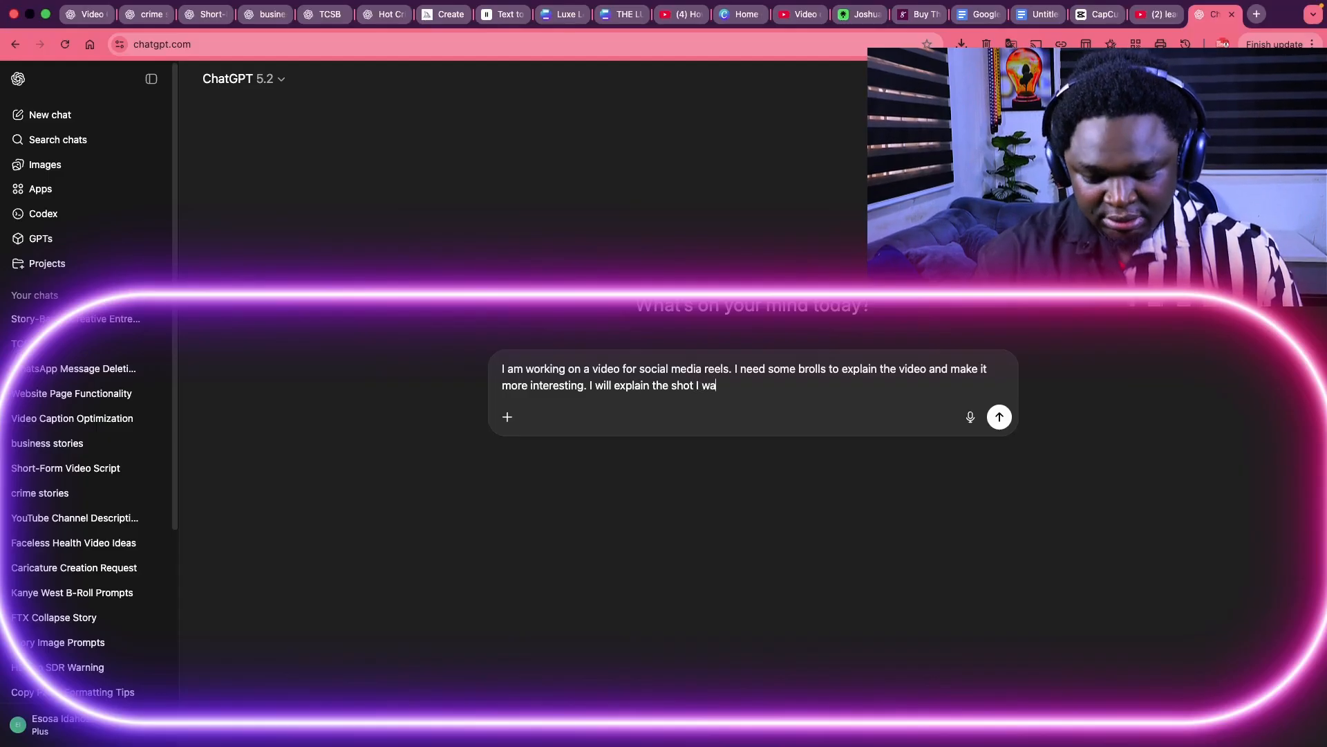
pyautogui.write('nt and you')
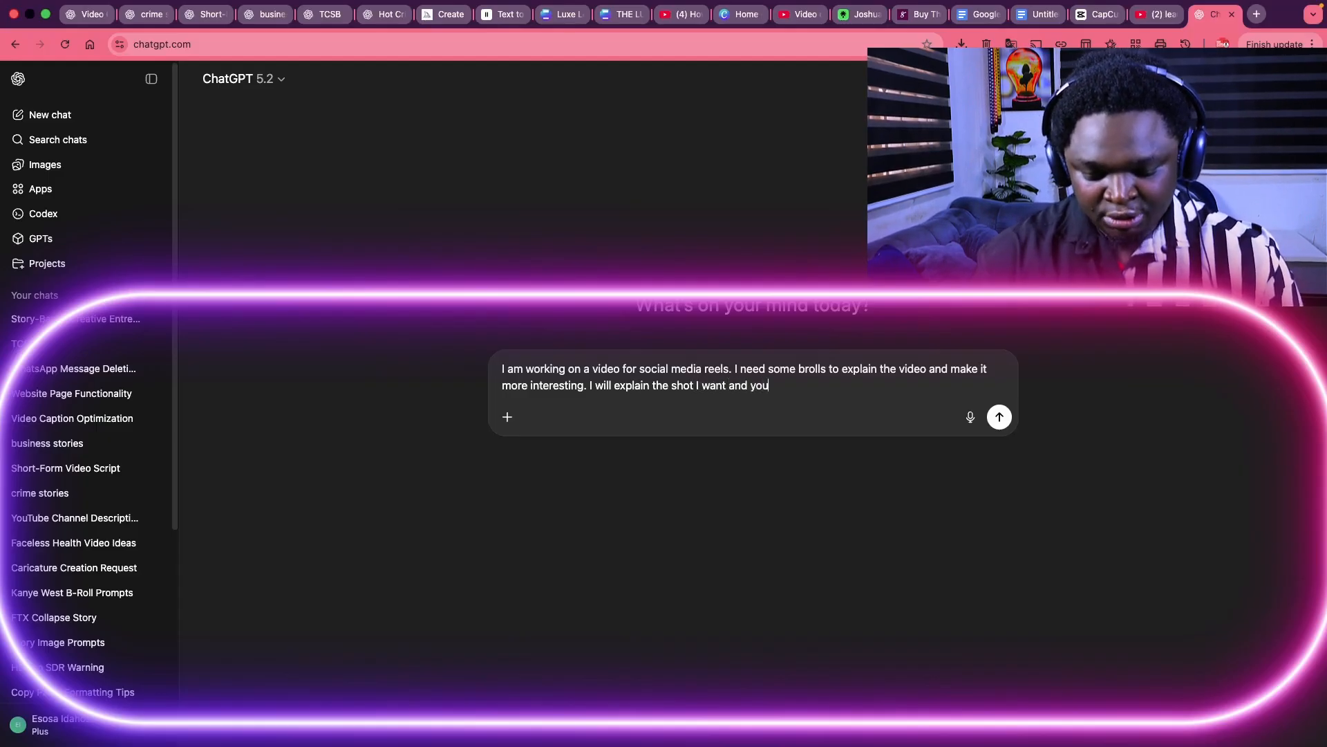
pyautogui.write(' will help')
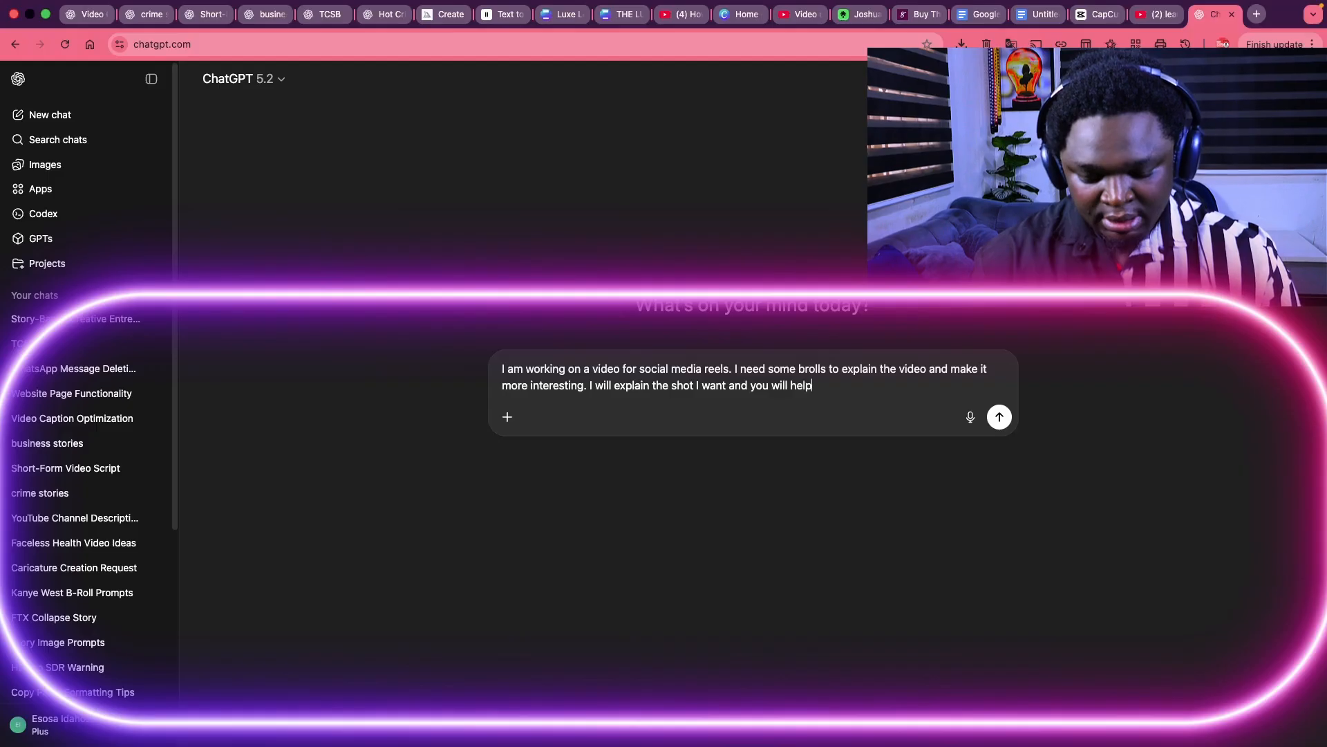
pyautogui.write(' me with the ')
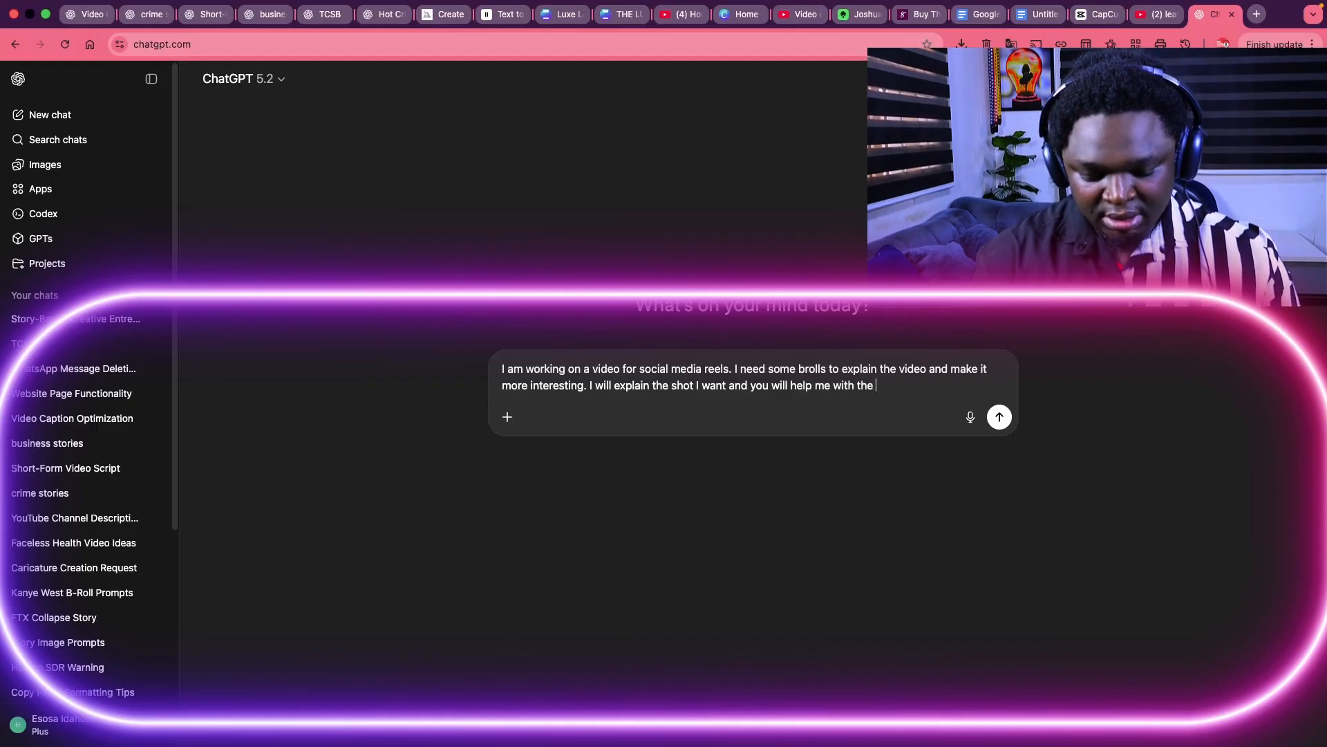
pyautogui.write('promt t')
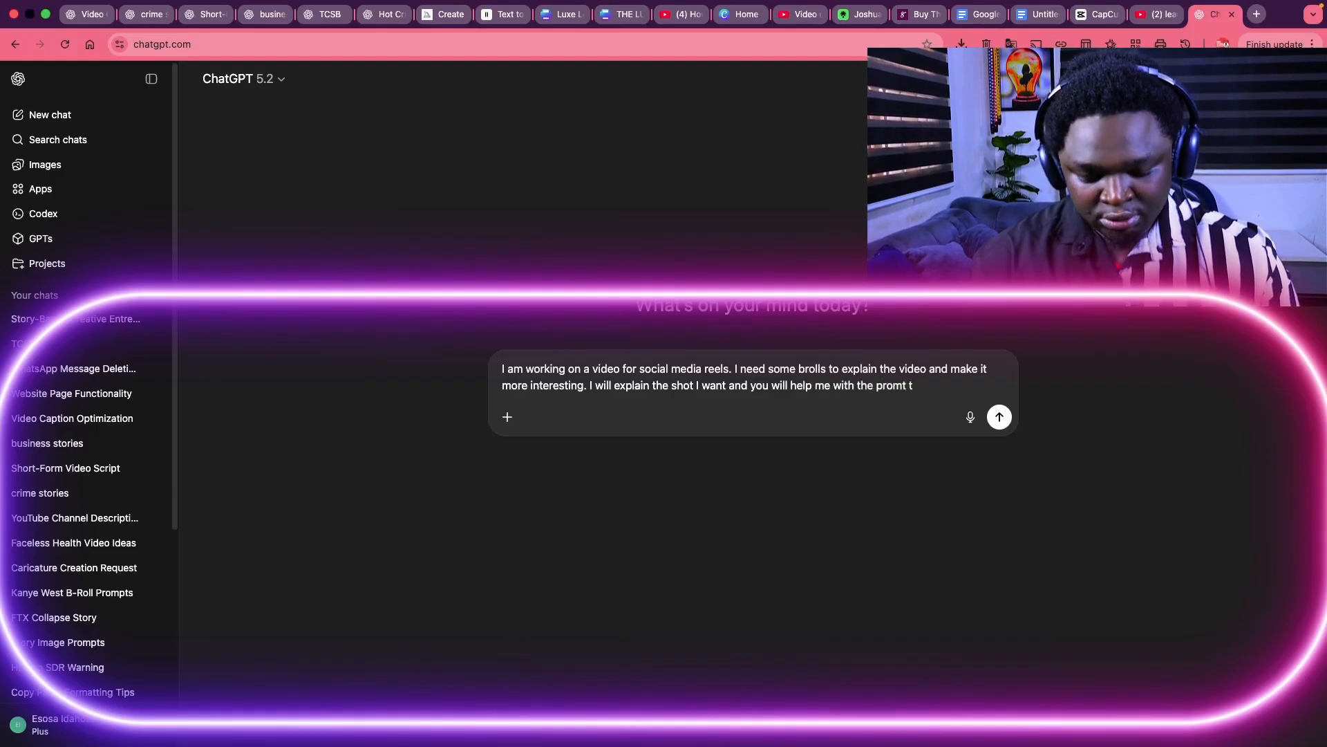
pyautogui.write('o use on m')
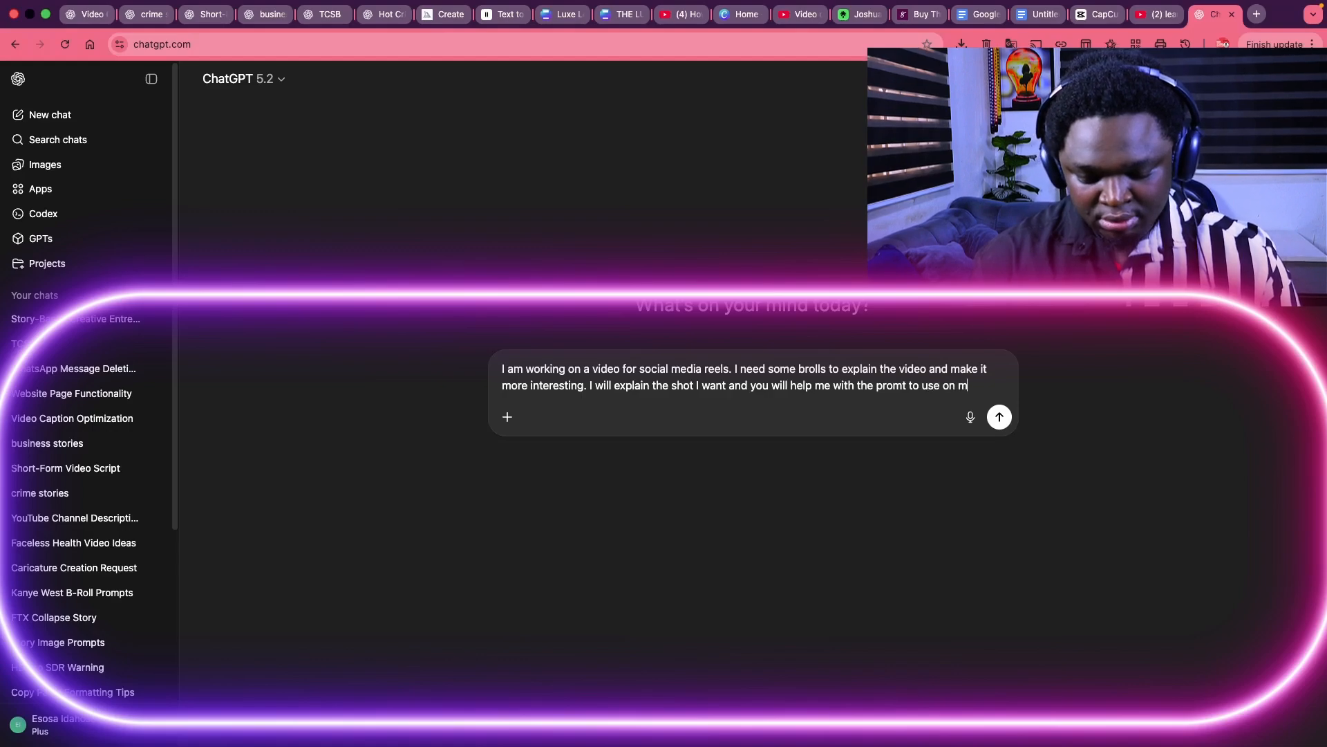
pyautogui.write('eta ai')
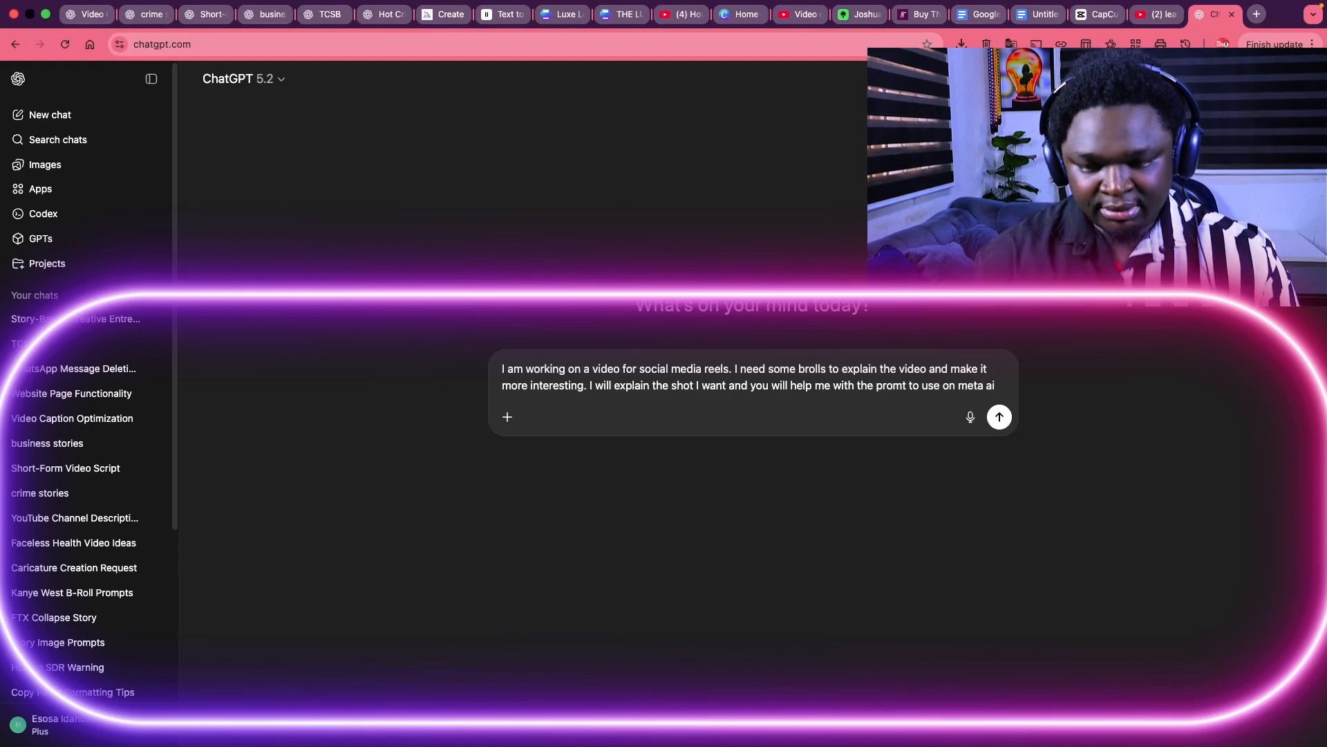
pyautogui.write('.')
# - Add a new paragraph to the prompt reading "I want the shots to be cenematic and realistic."
pyautogui.hotkey('shift', 'Return')
pyautogui.hotkey('shift', 'Return')
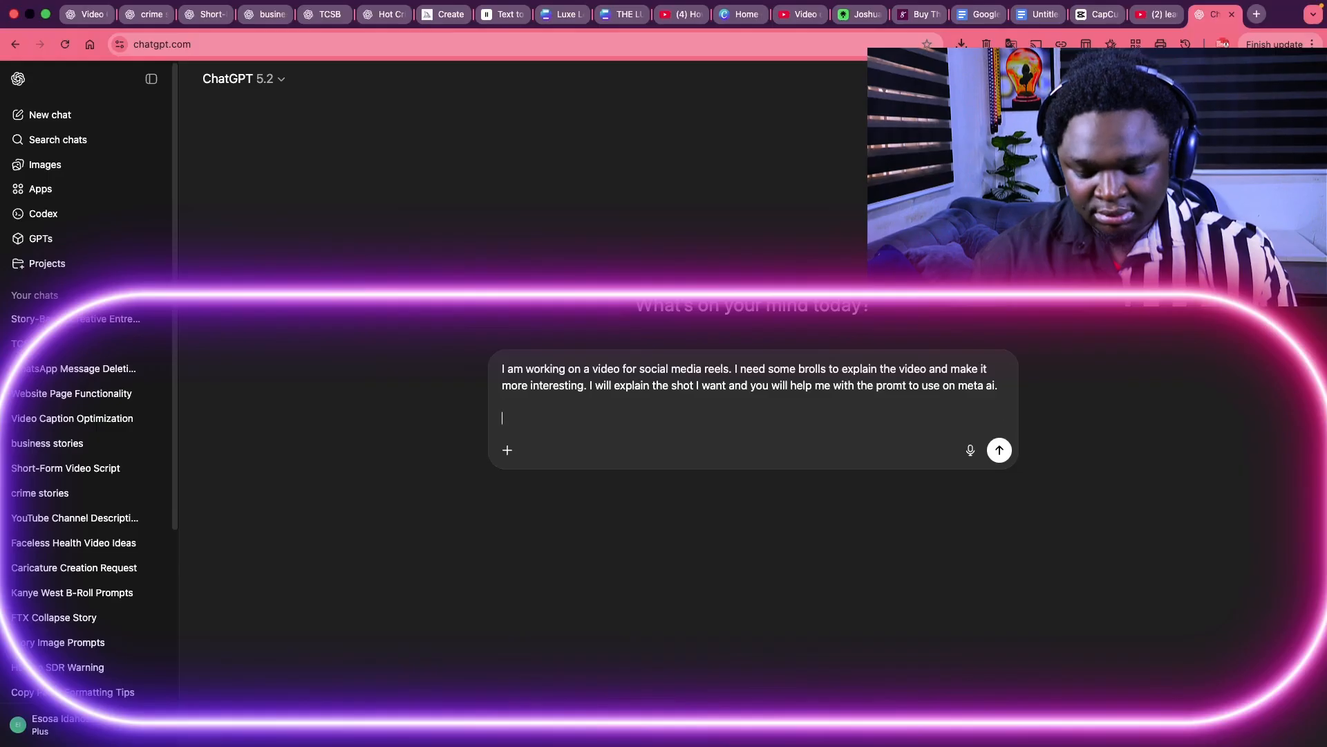
pyautogui.write('D')
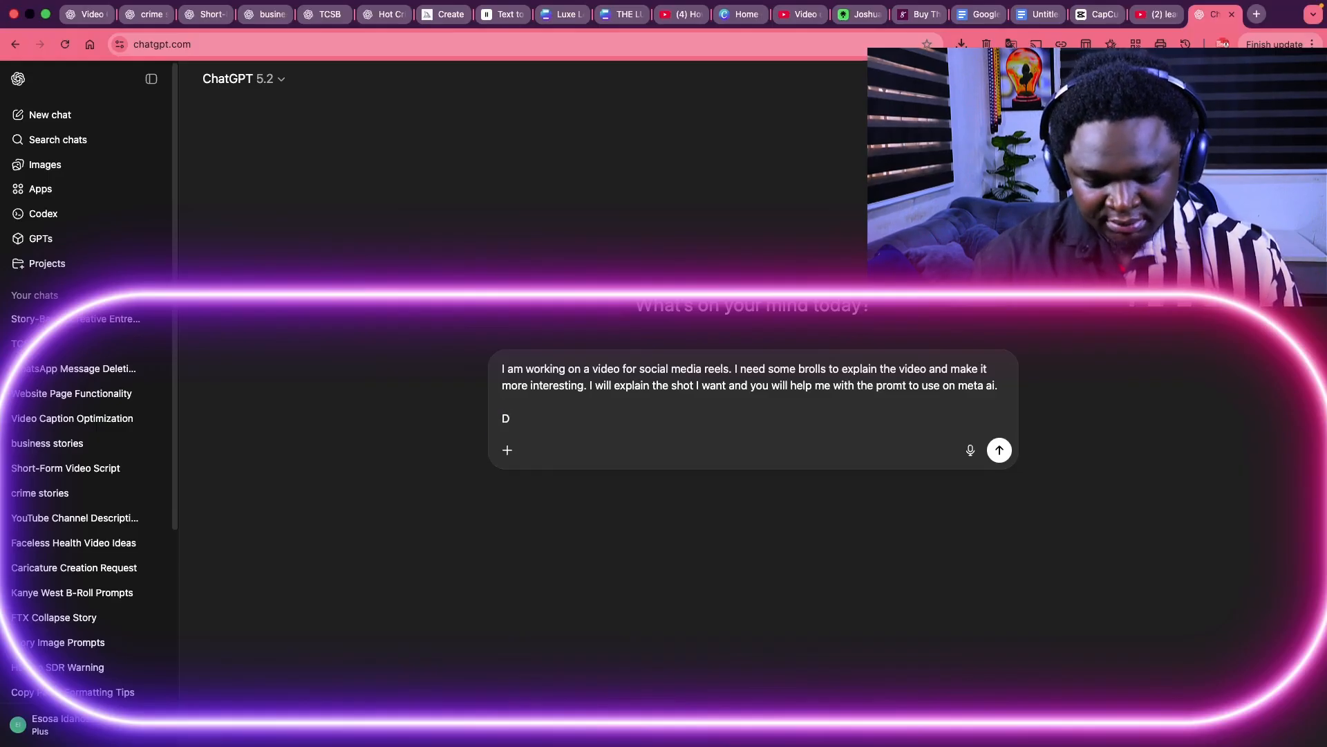
pyautogui.write('I want')
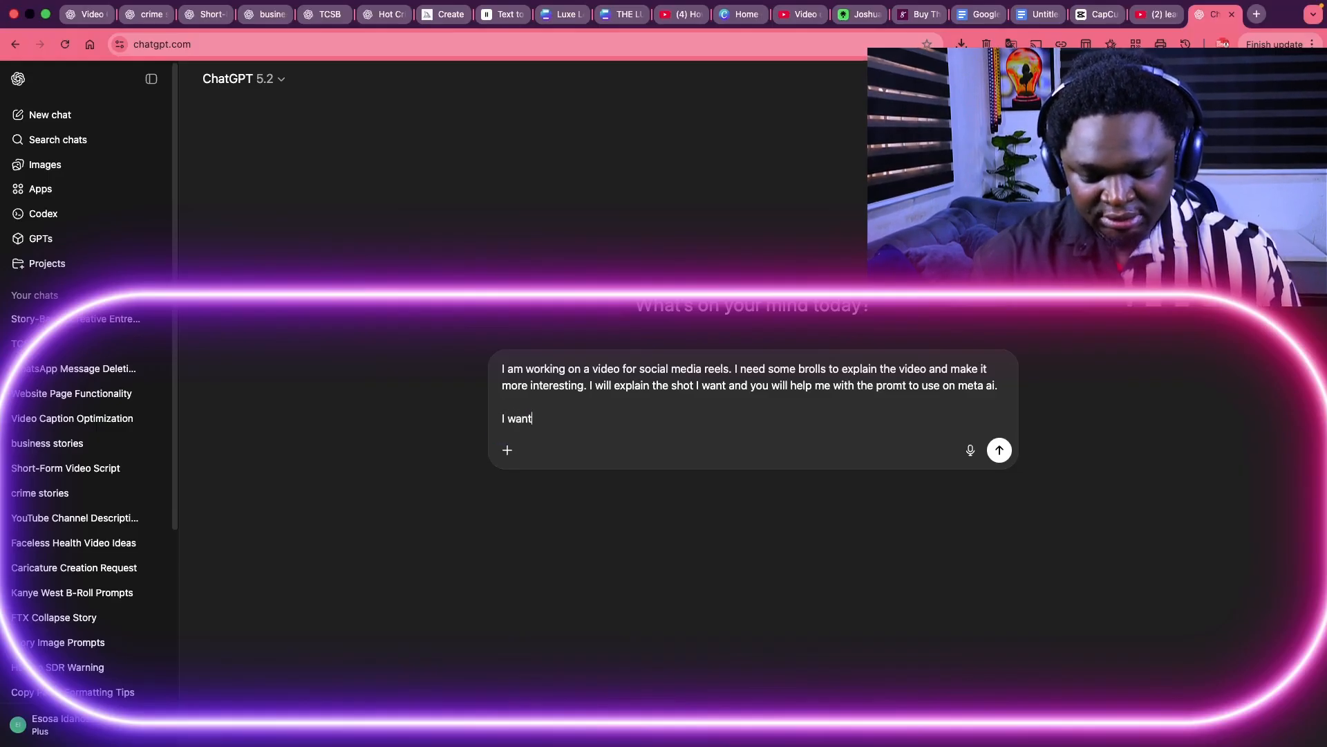
pyautogui.write(' the images')
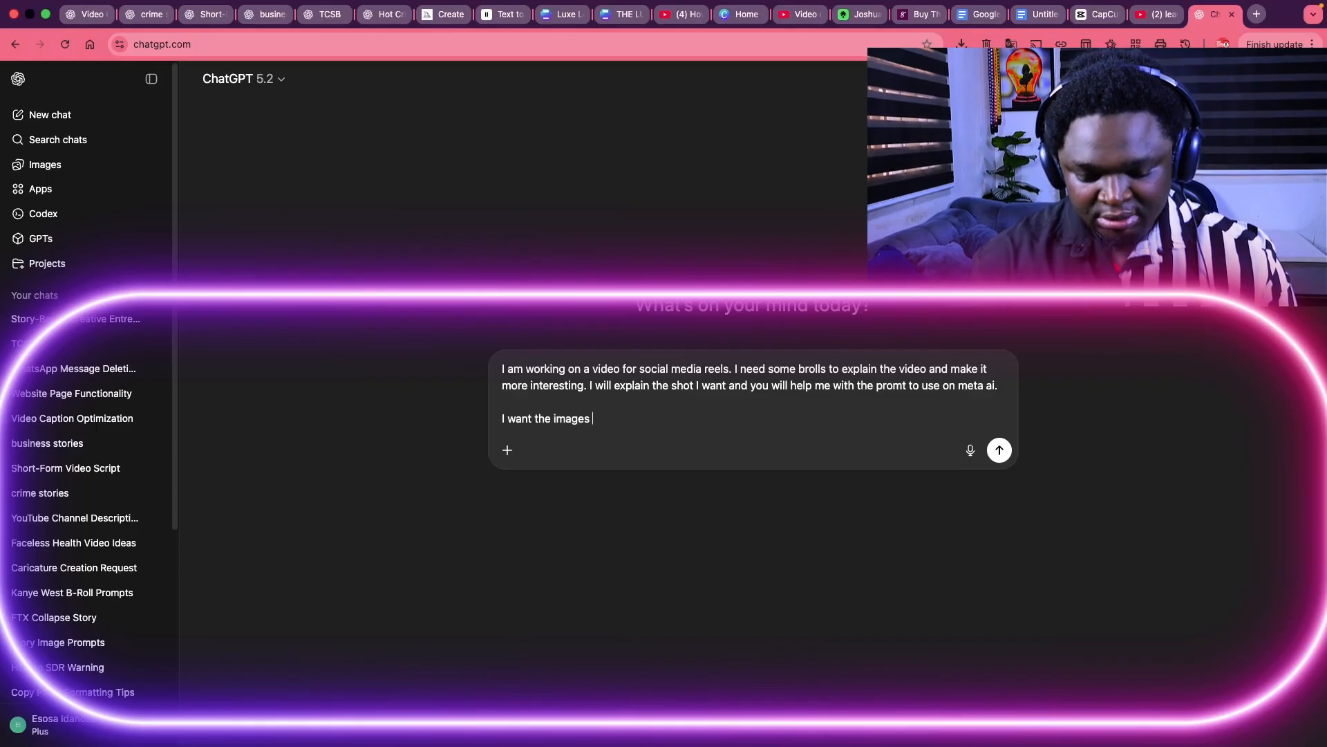
pyautogui.press('BackSpace')
pyautogui.press('BackSpace')
pyautogui.press('BackSpace')
pyautogui.press('BackSpace')
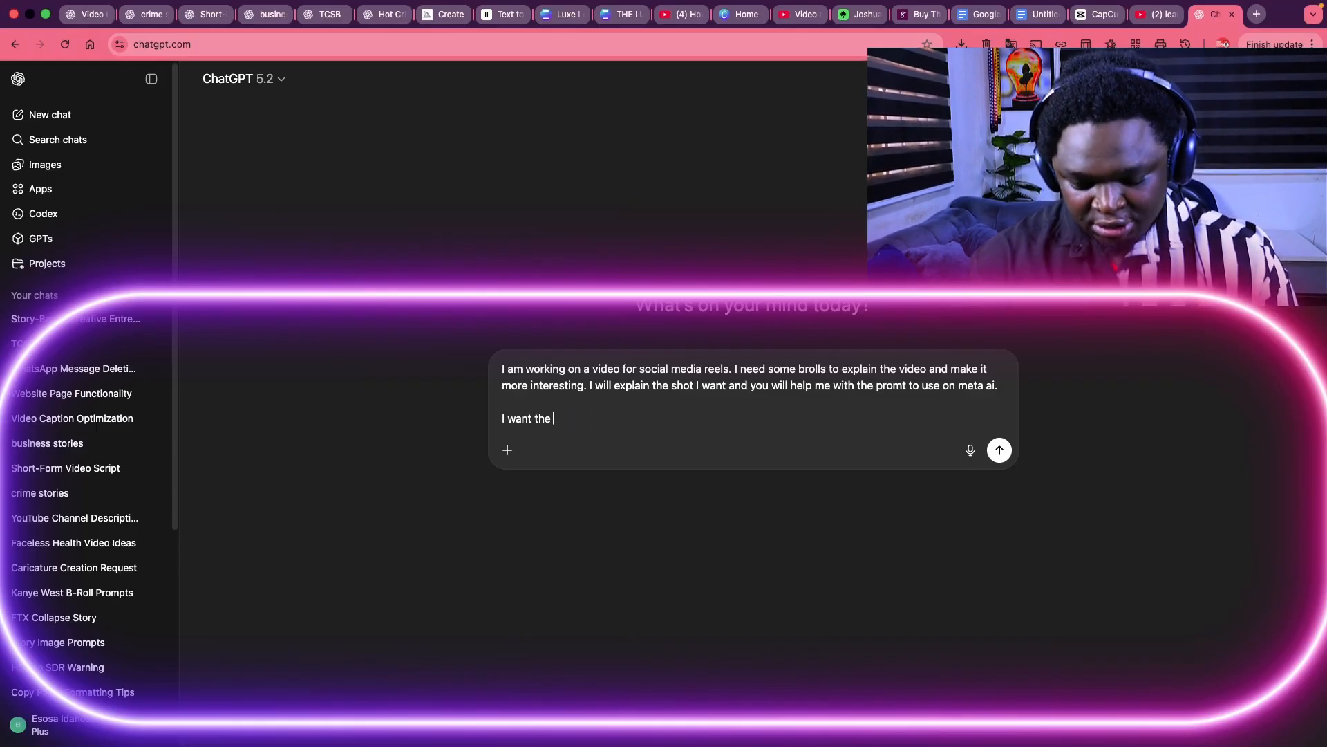
pyautogui.write('shots to b')
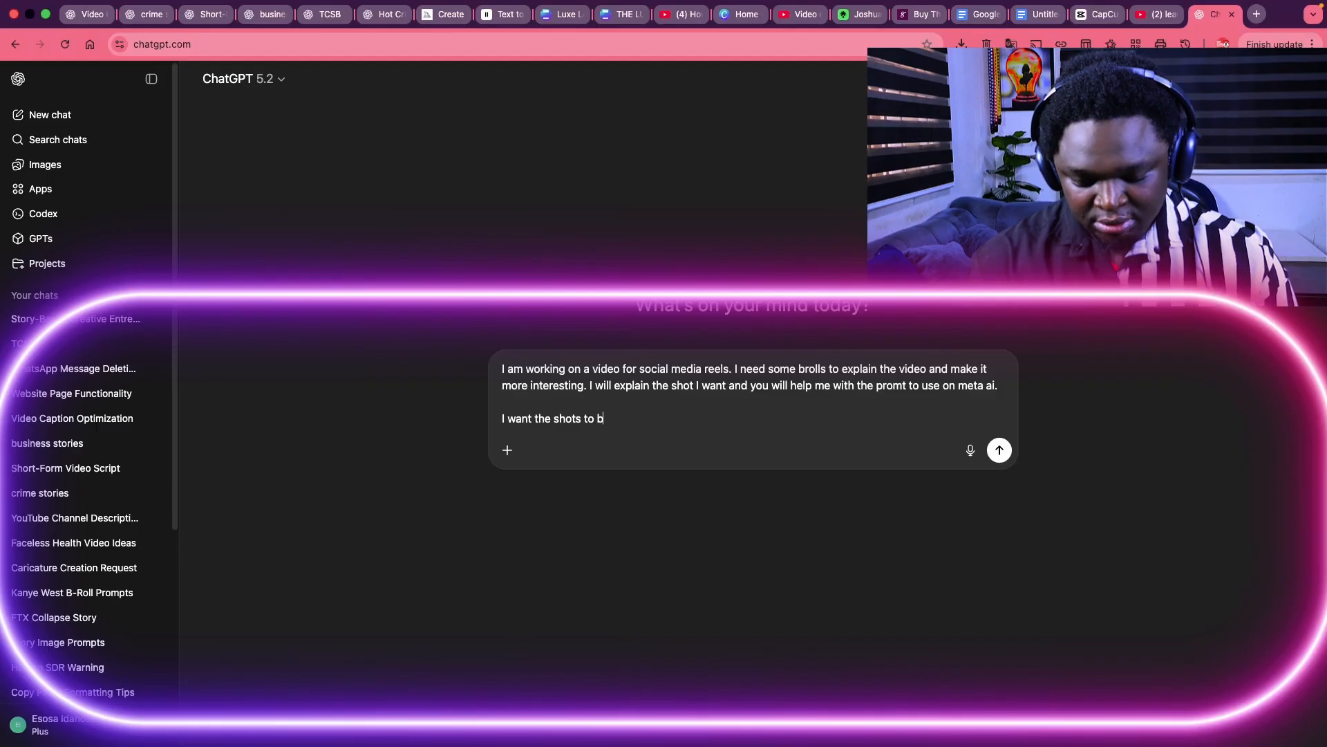
pyautogui.write('e cenemat')
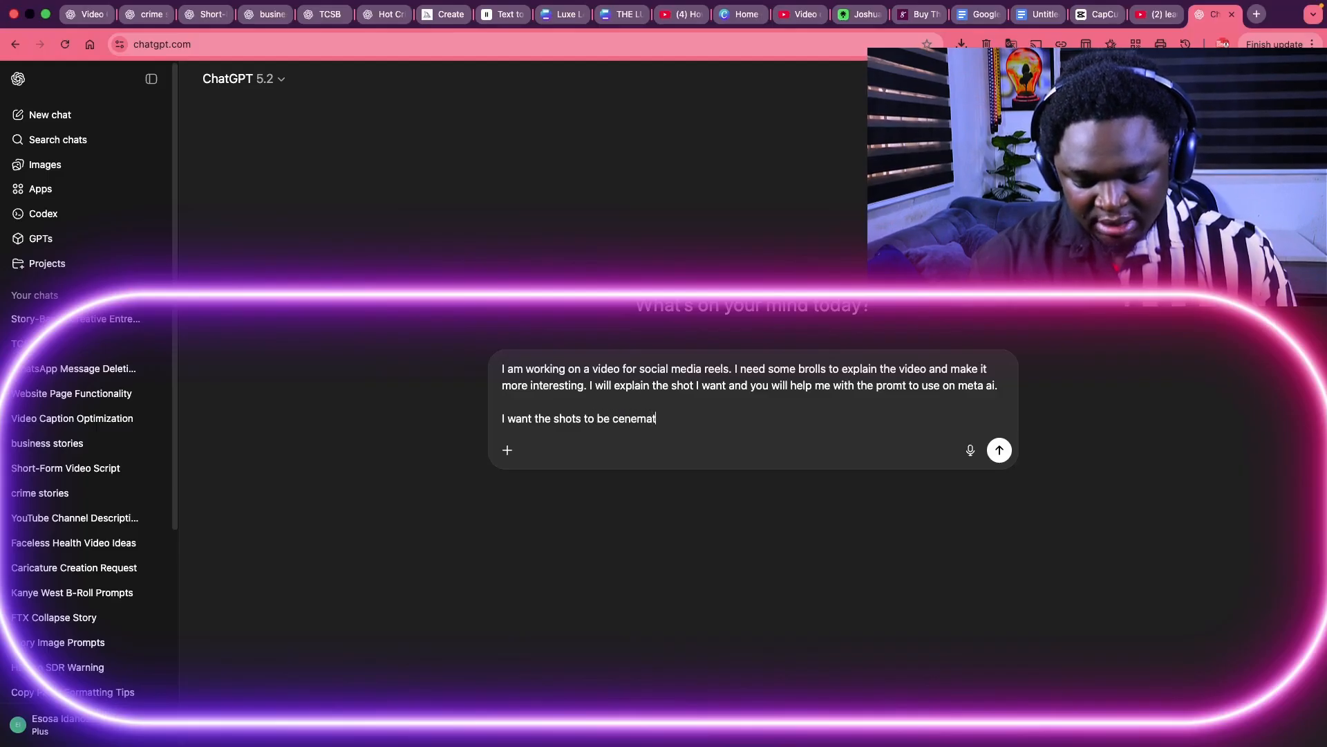
pyautogui.write('ic and realis')
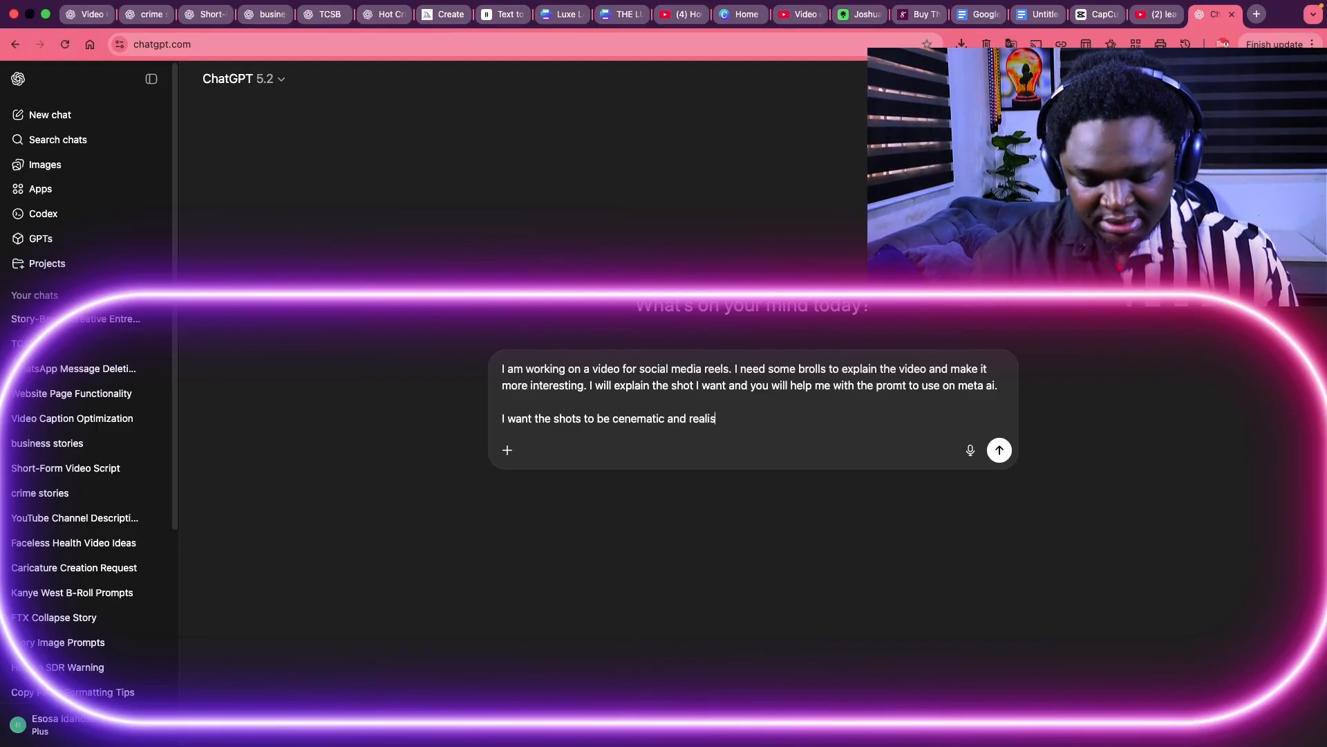
pyautogui.write('tic.')
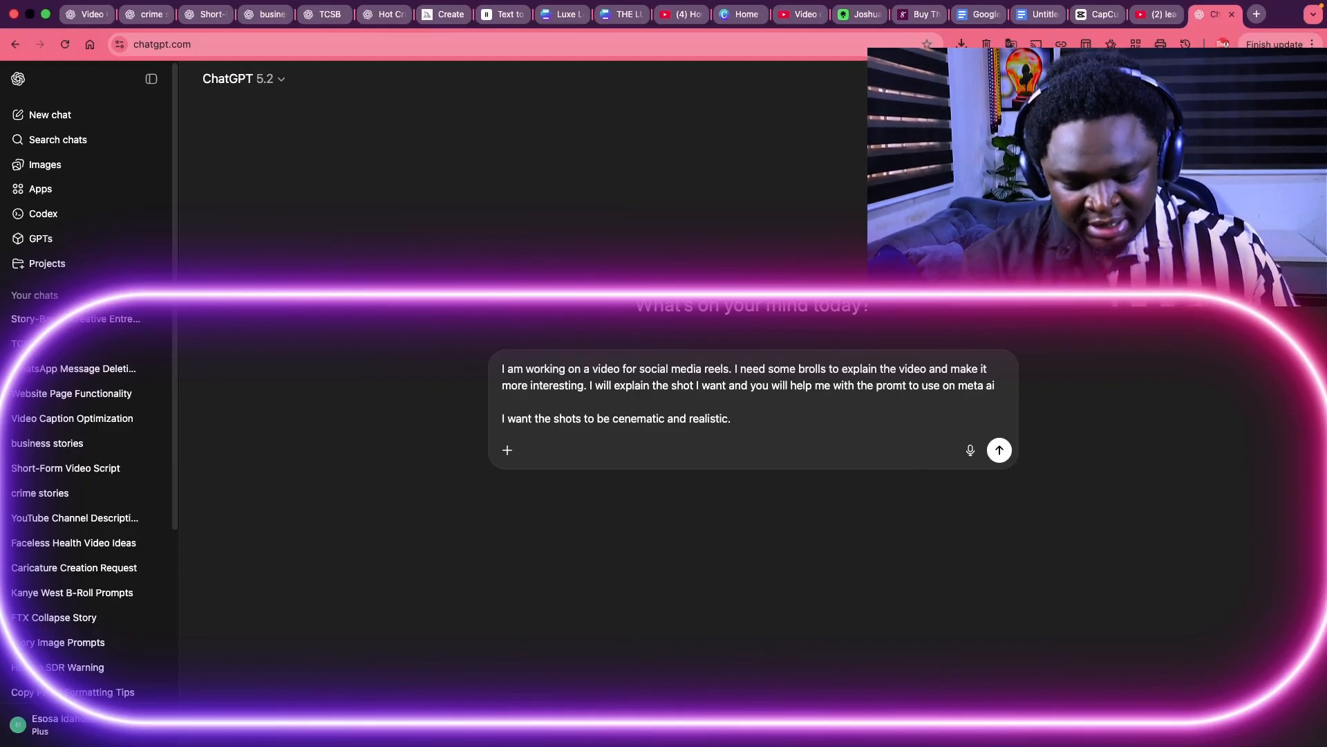
# - Extend the first paragraph with "to generate the shot. The promt shopuld be detailed and specific to the scene.", close with "do you understand" and send
pyautogui.write('o g')
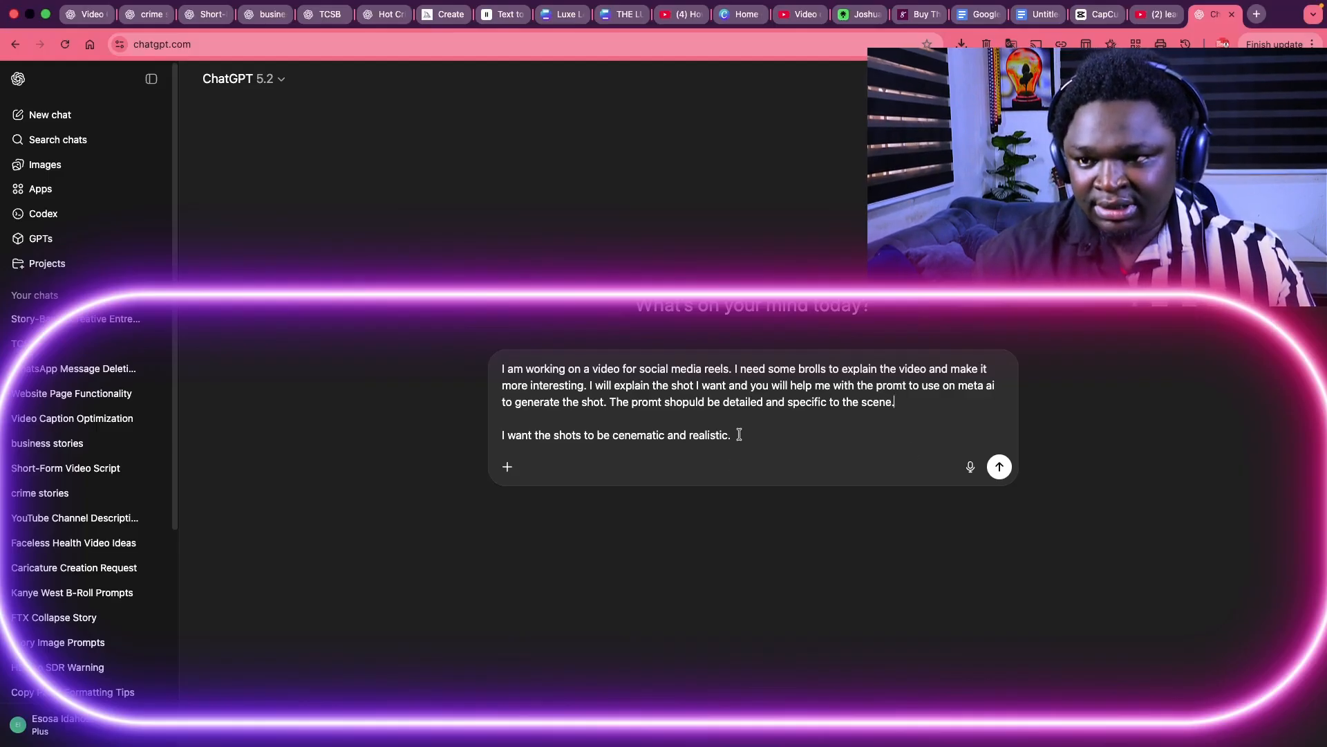
pyautogui.hotkey('shift', 'Return')
pyautogui.hotkey('shift', 'Return')
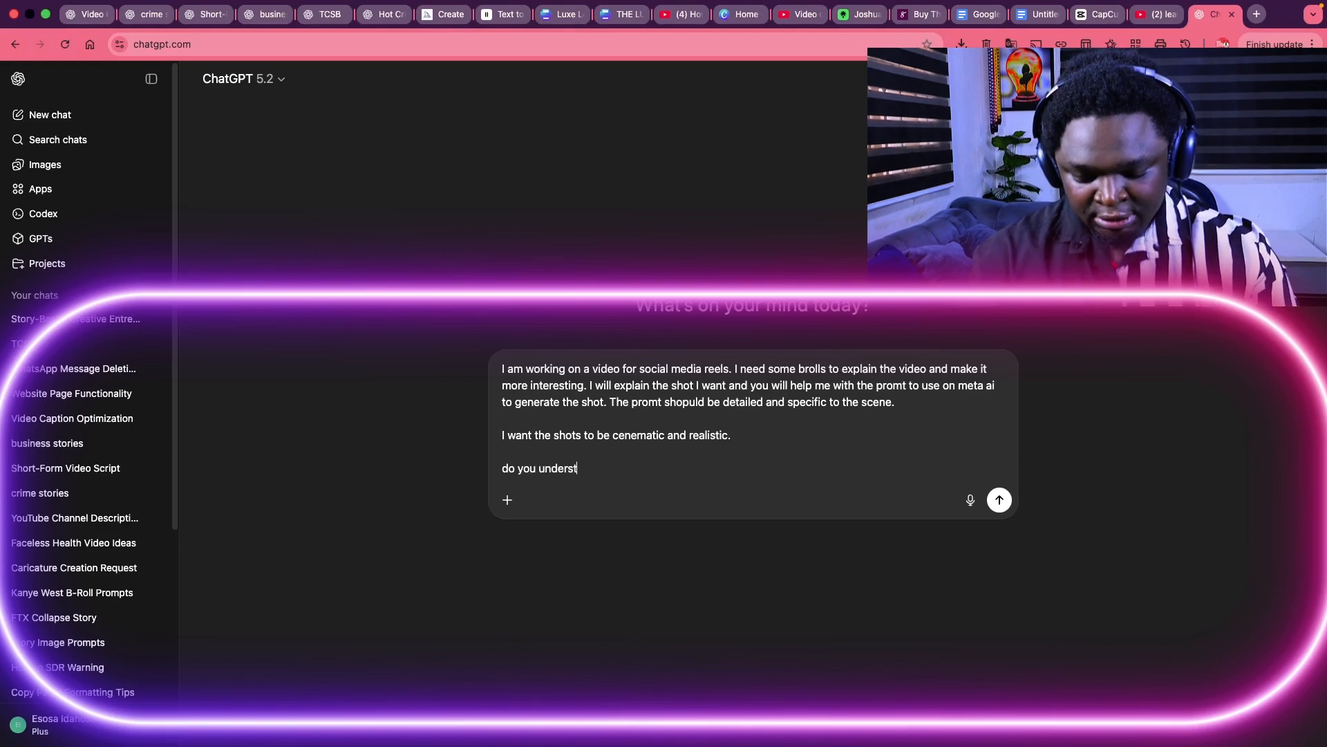
pyautogui.press('Return')
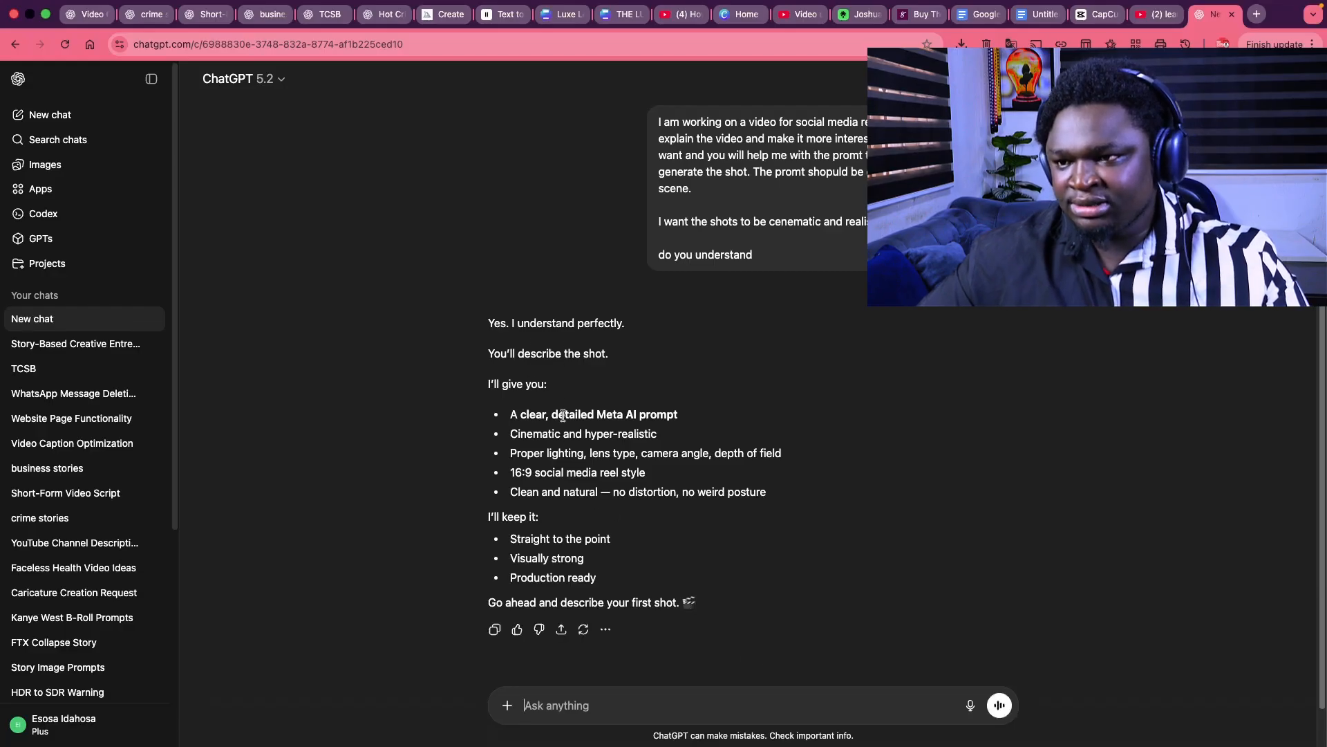
# - Describe the first B-roll in the chat as "a shot of african politicians in a conference meetng" and send it
pyautogui.scroll(-1, 574, 477)
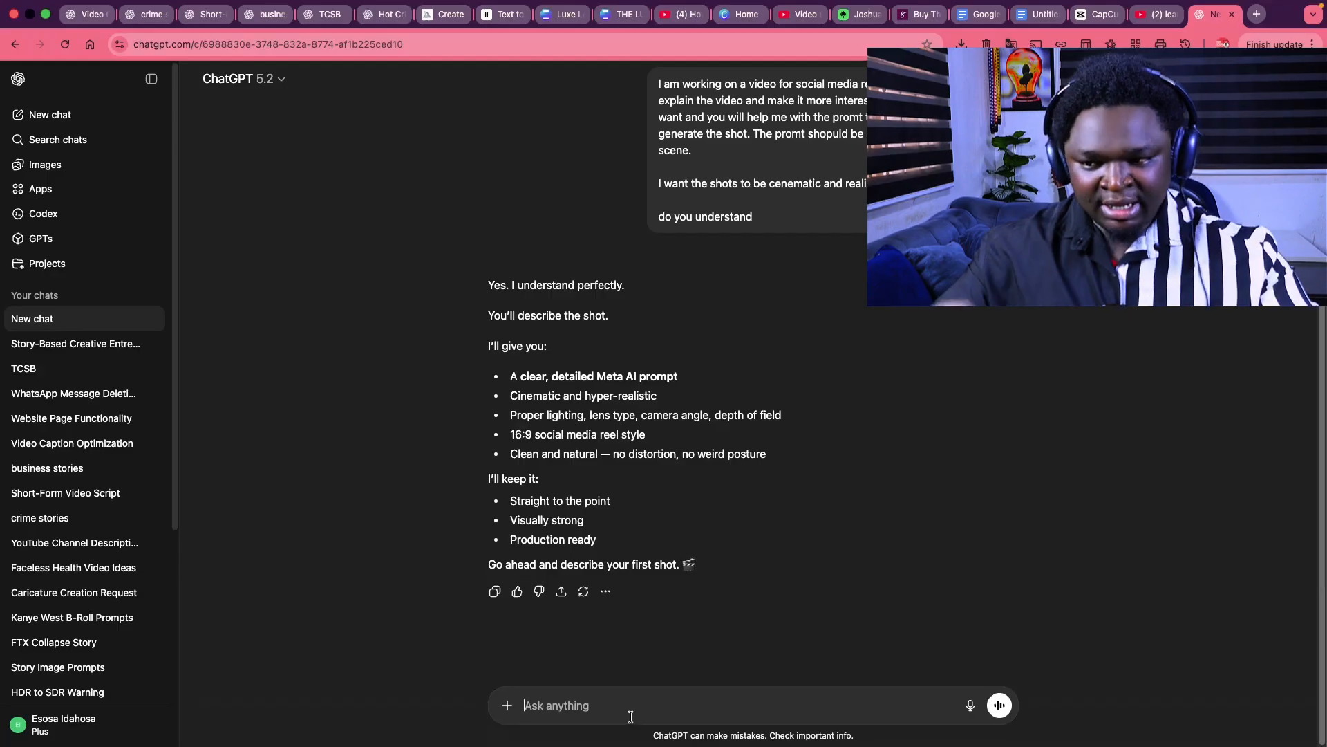
pyautogui.write('a sh')
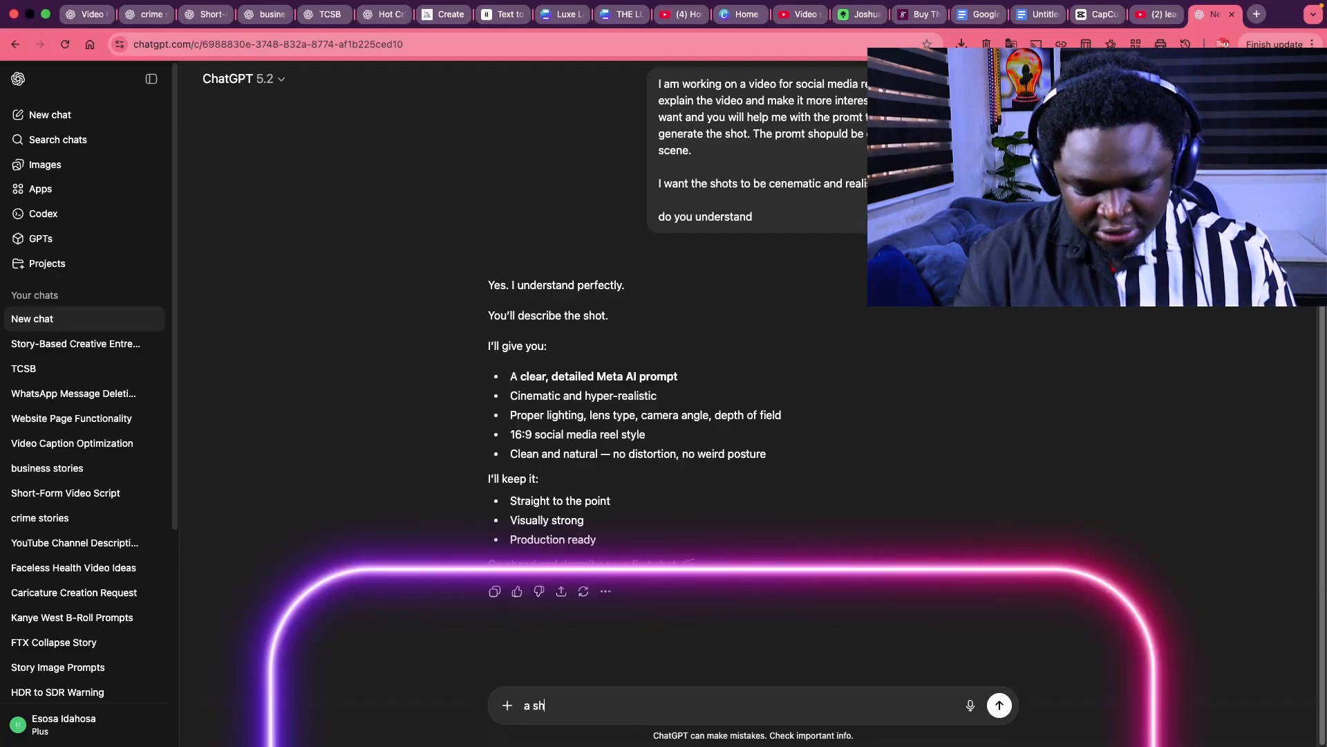
pyautogui.write('ot of afric')
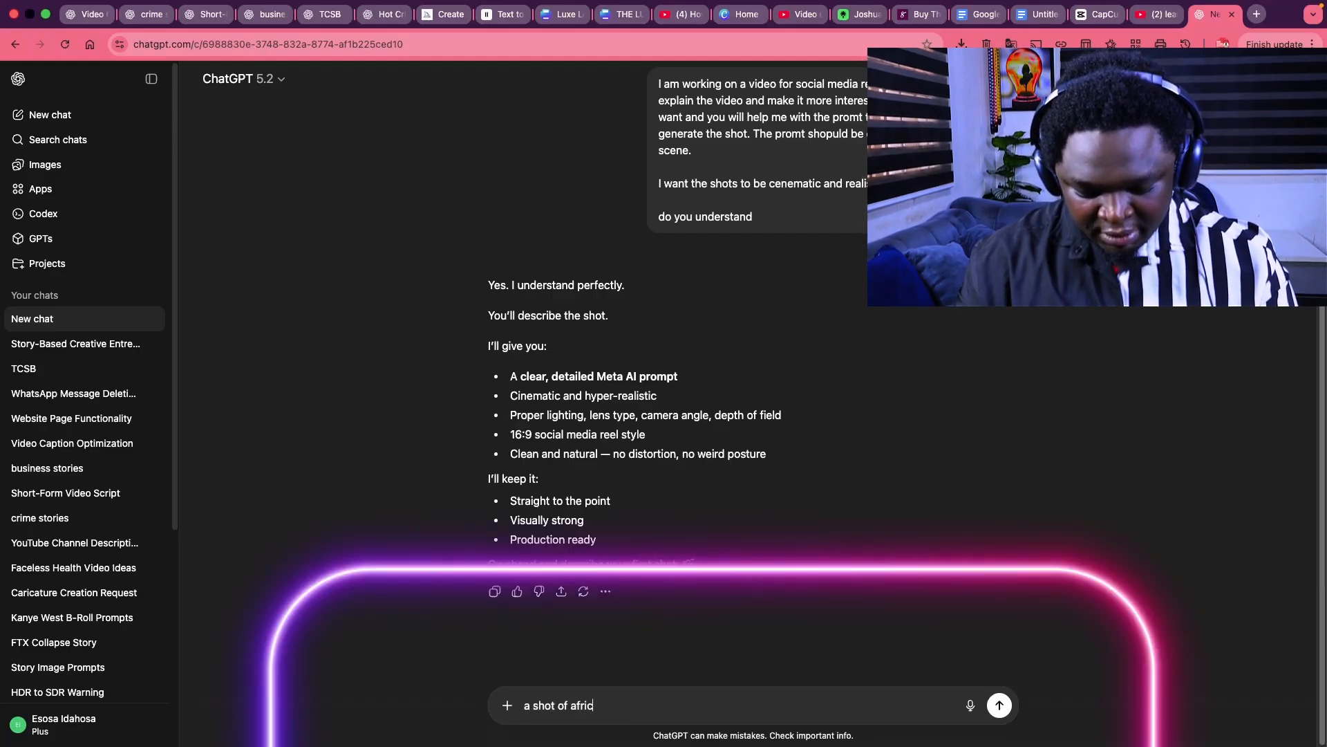
pyautogui.write('an politicia')
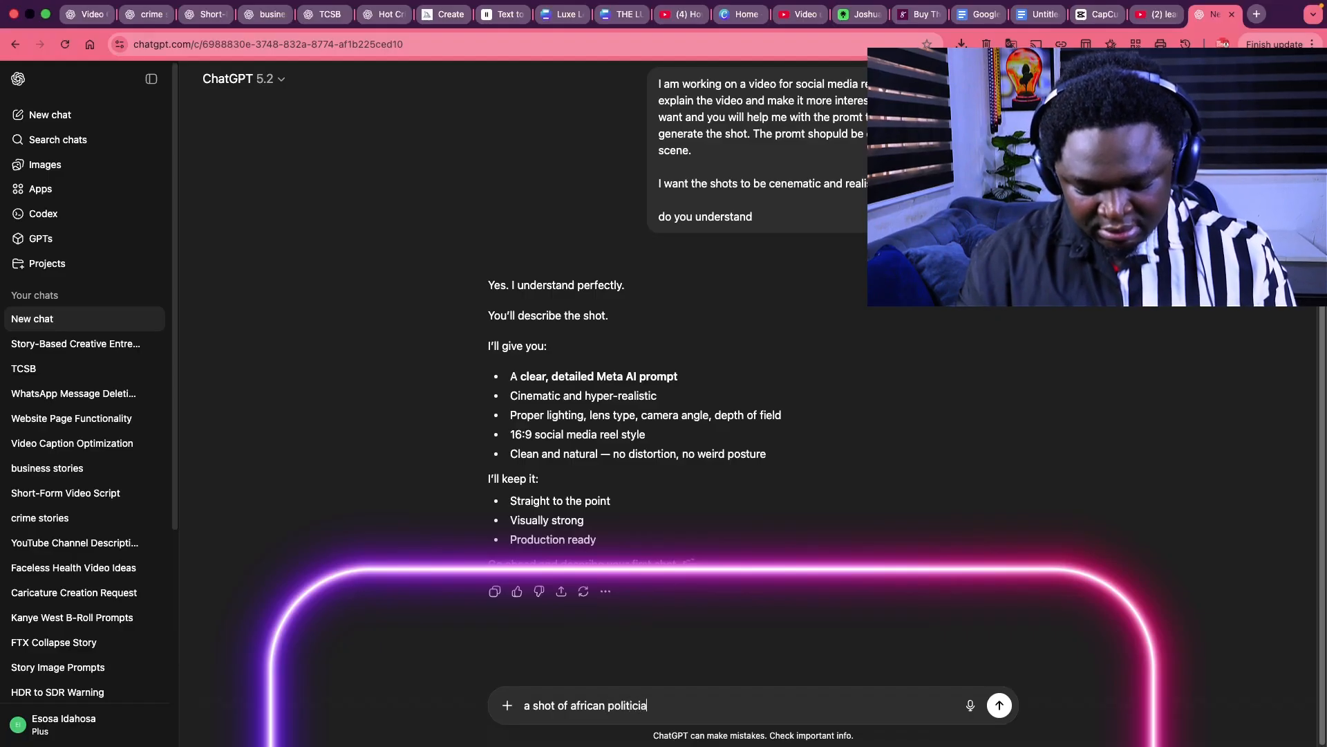
pyautogui.write('ns in a c')
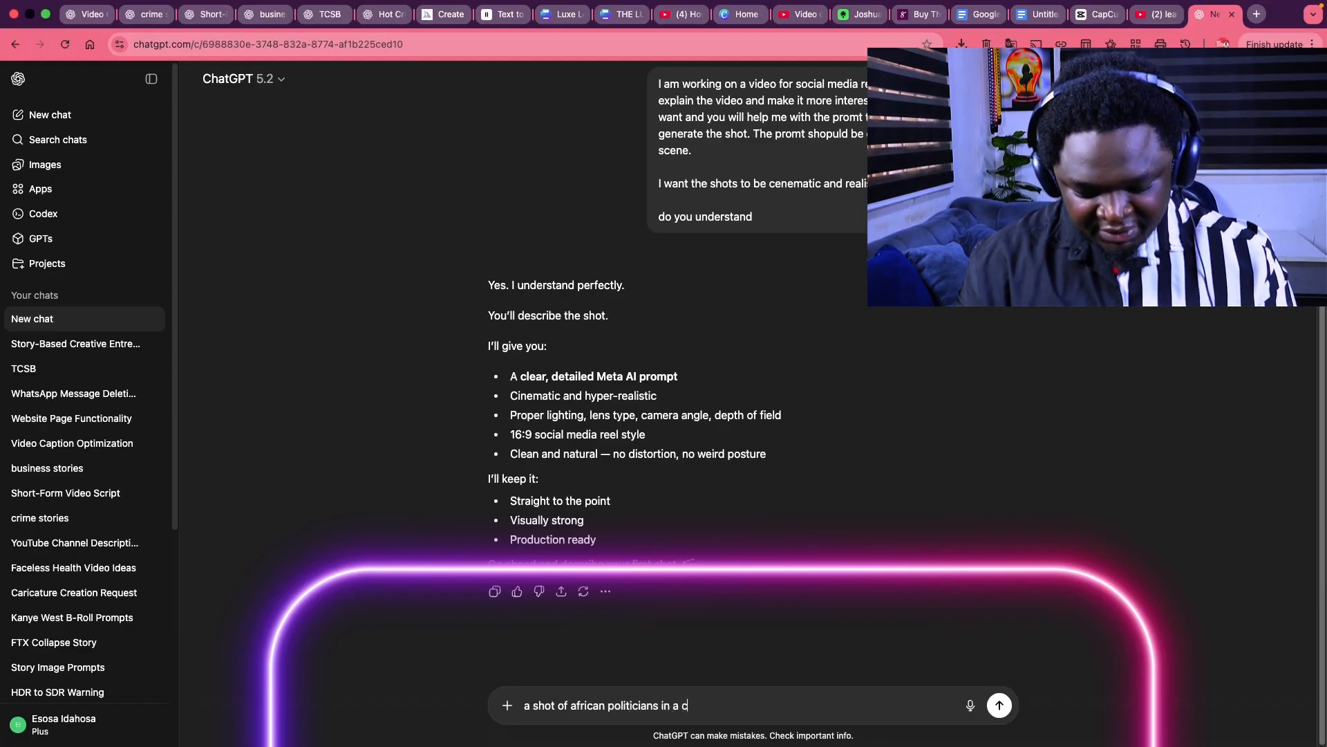
pyautogui.write('onference m')
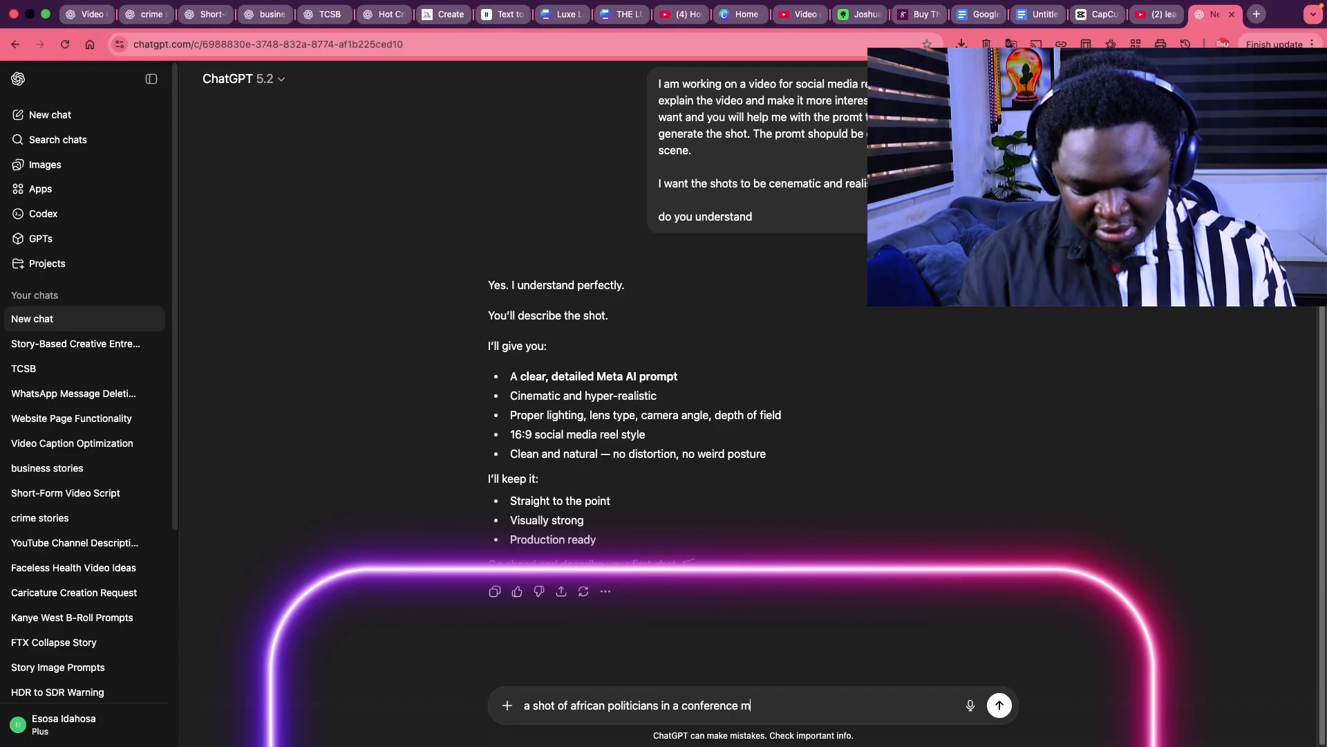
pyautogui.write('eetng')
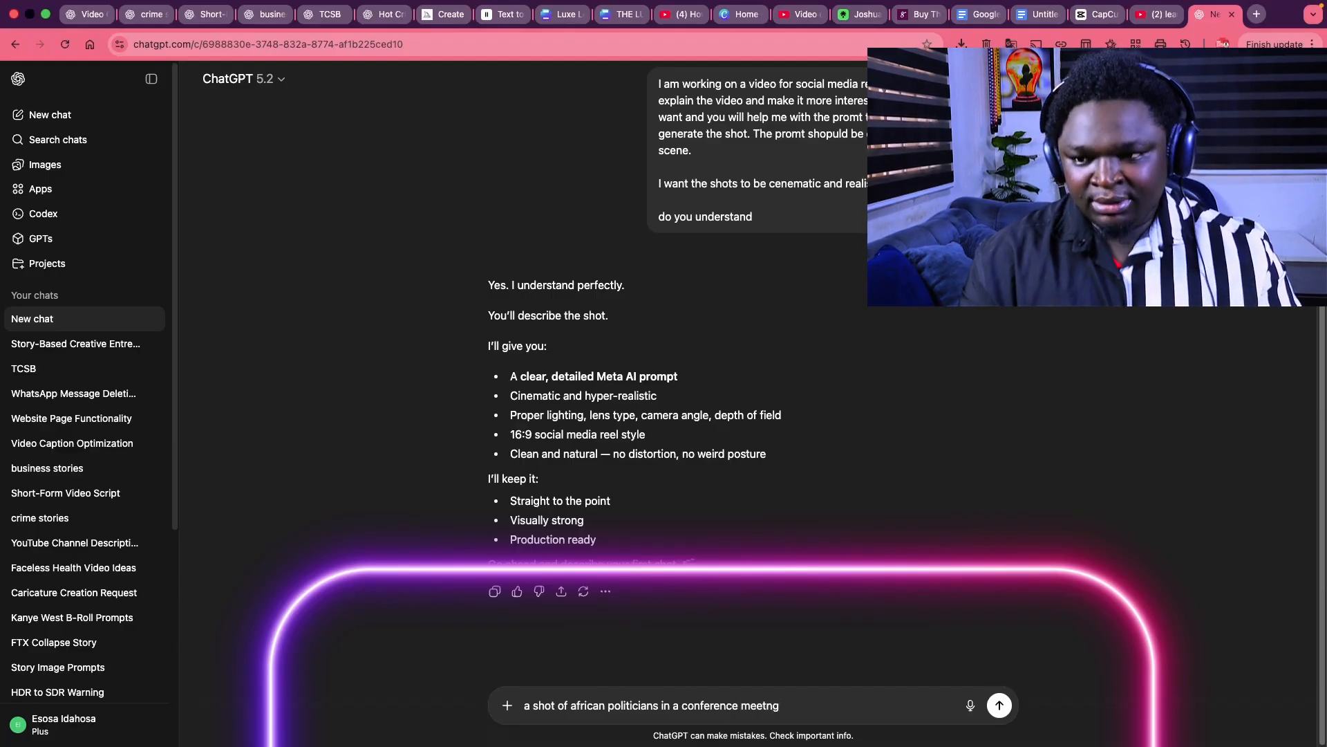
pyautogui.press('Return')
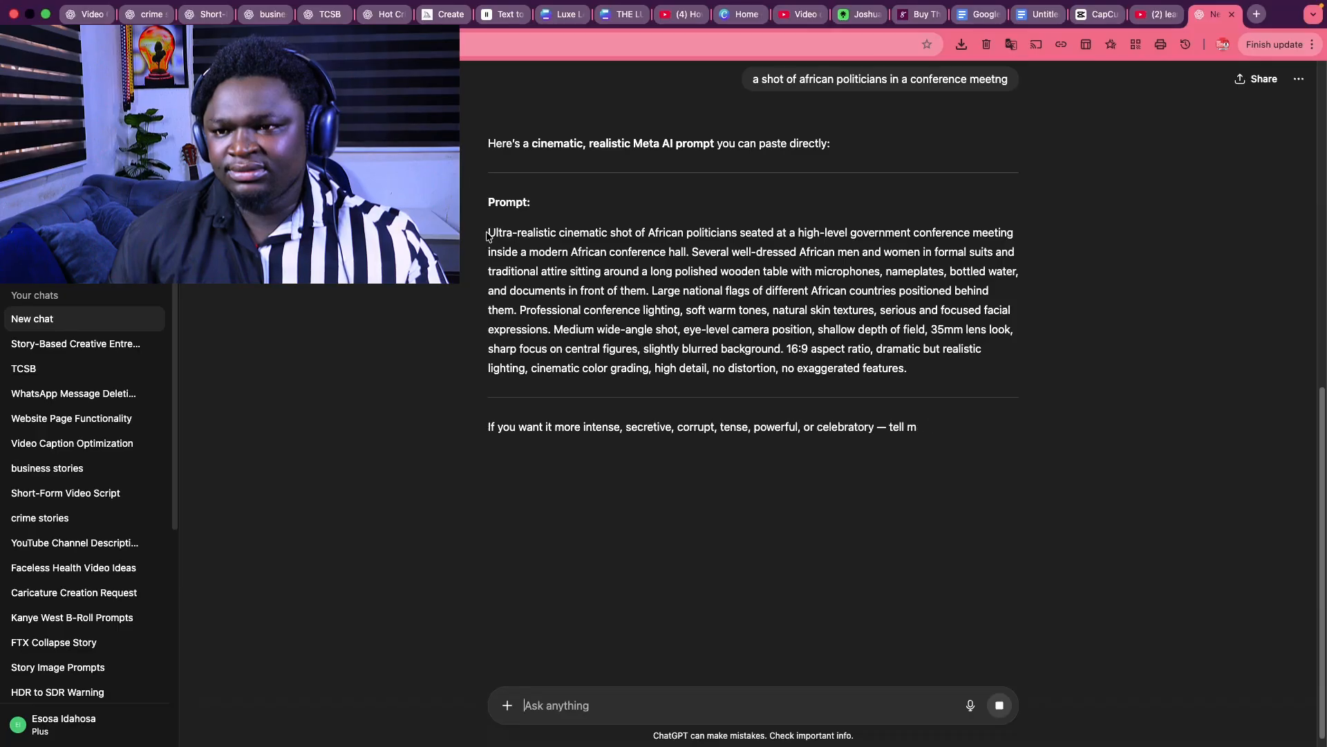
# - Copy the generated politicians conference prompt and open the Meta AI site in a new tab by searching for "meta ai"
pyautogui.moveTo(487, 235); pyautogui.dragTo(1027, 379)
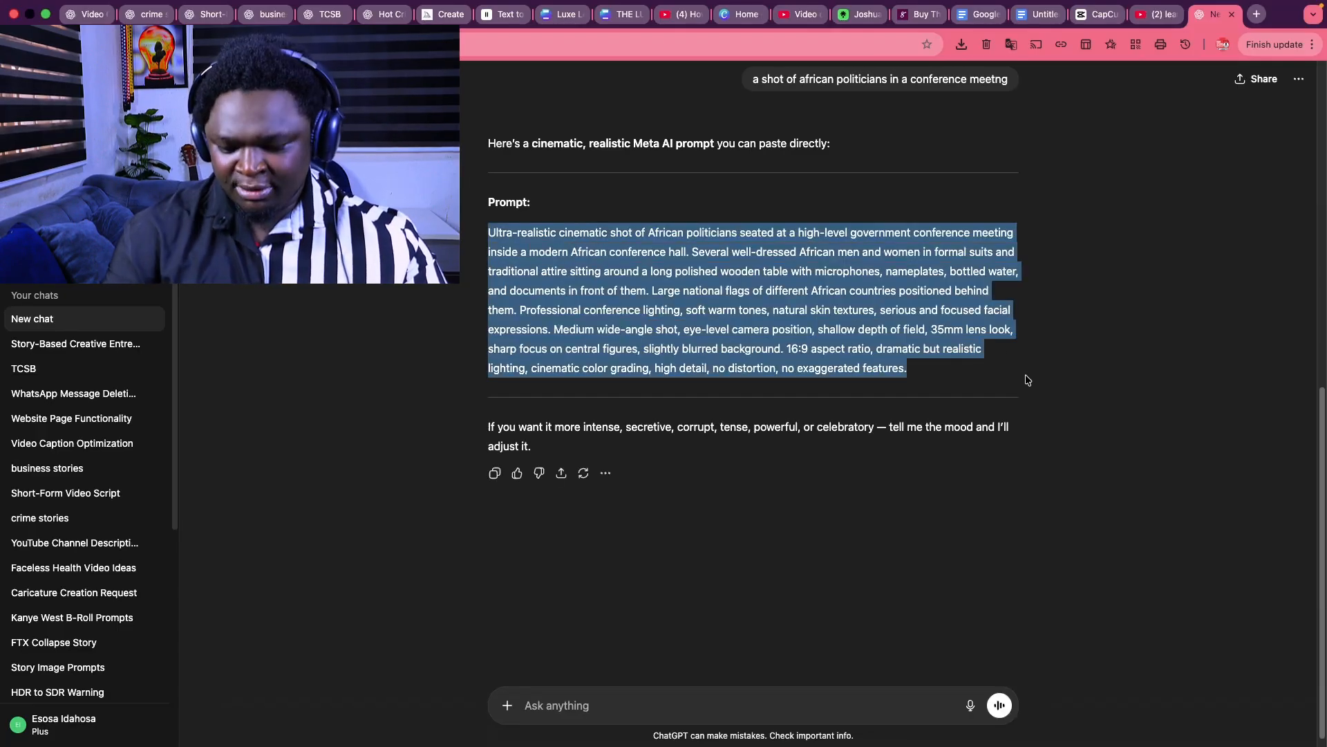
pyautogui.press('super+t')
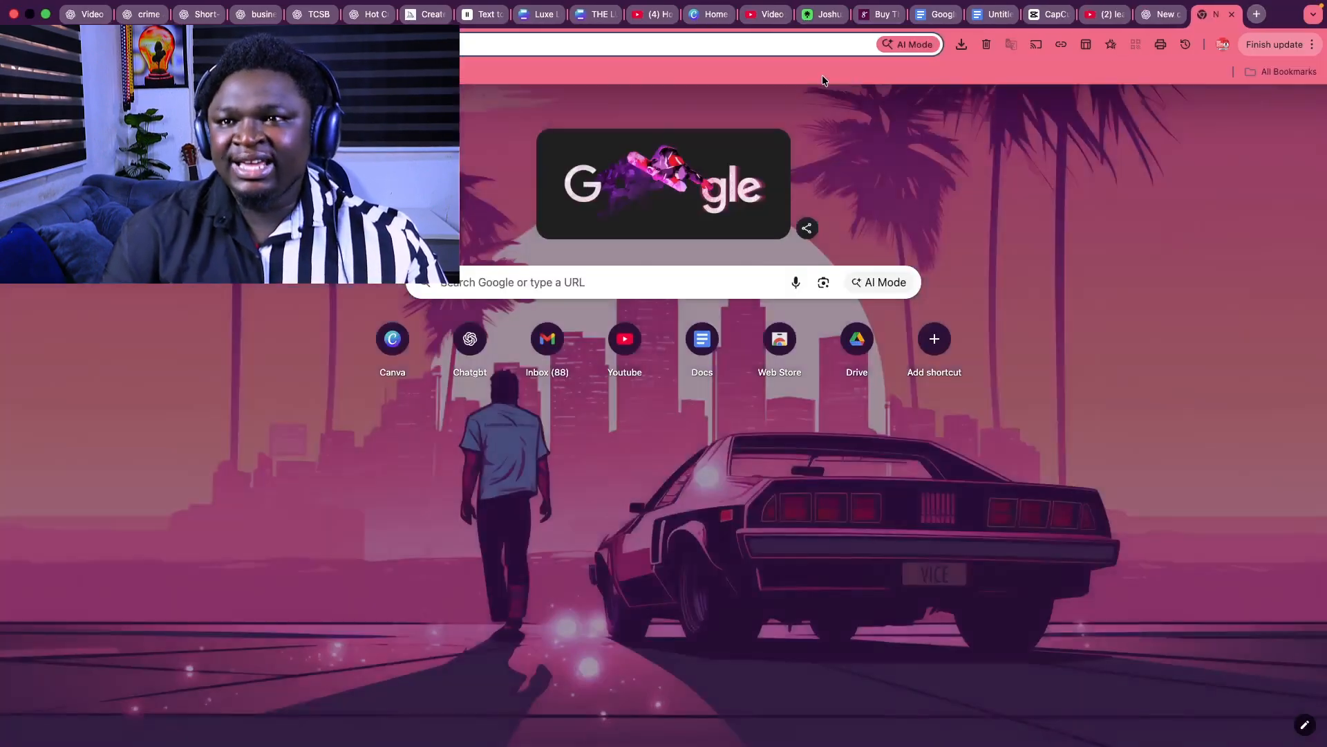
pyautogui.click(744, 44)
pyautogui.write('m')
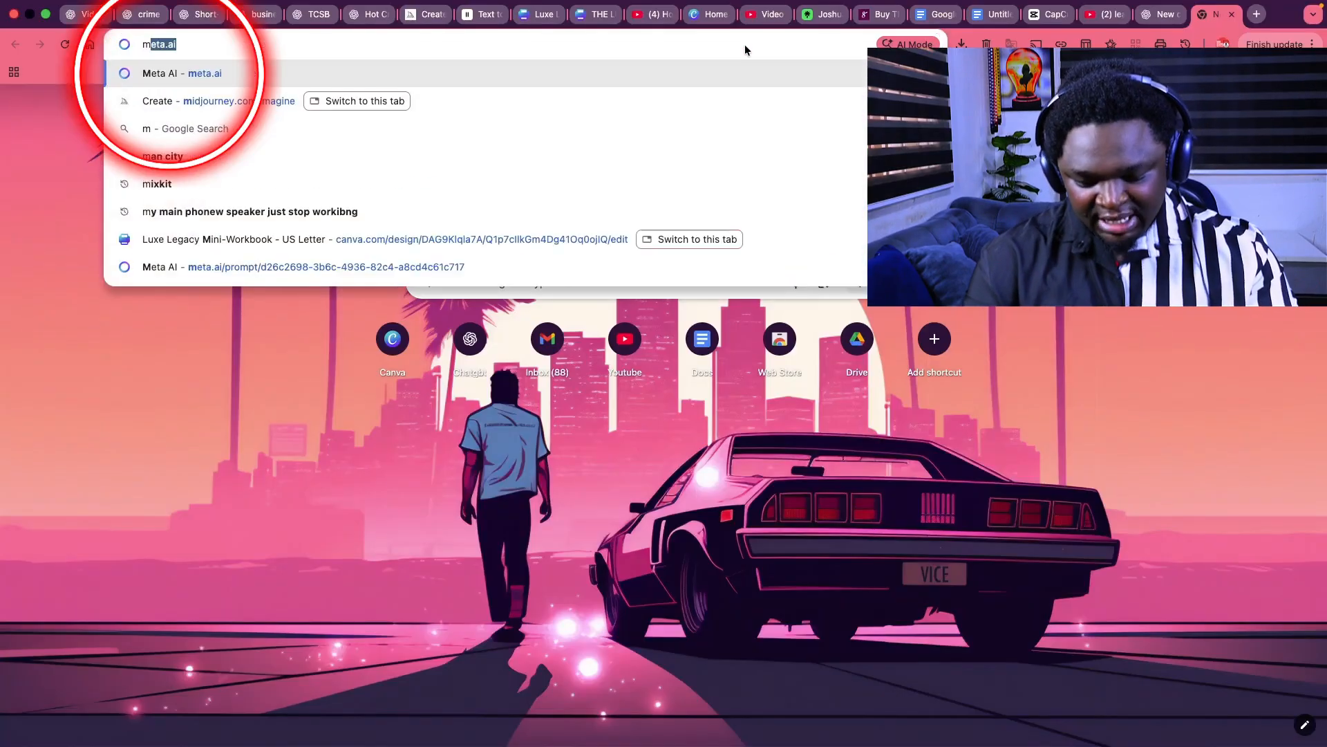
pyautogui.write('eta ai')
pyautogui.press('Return')
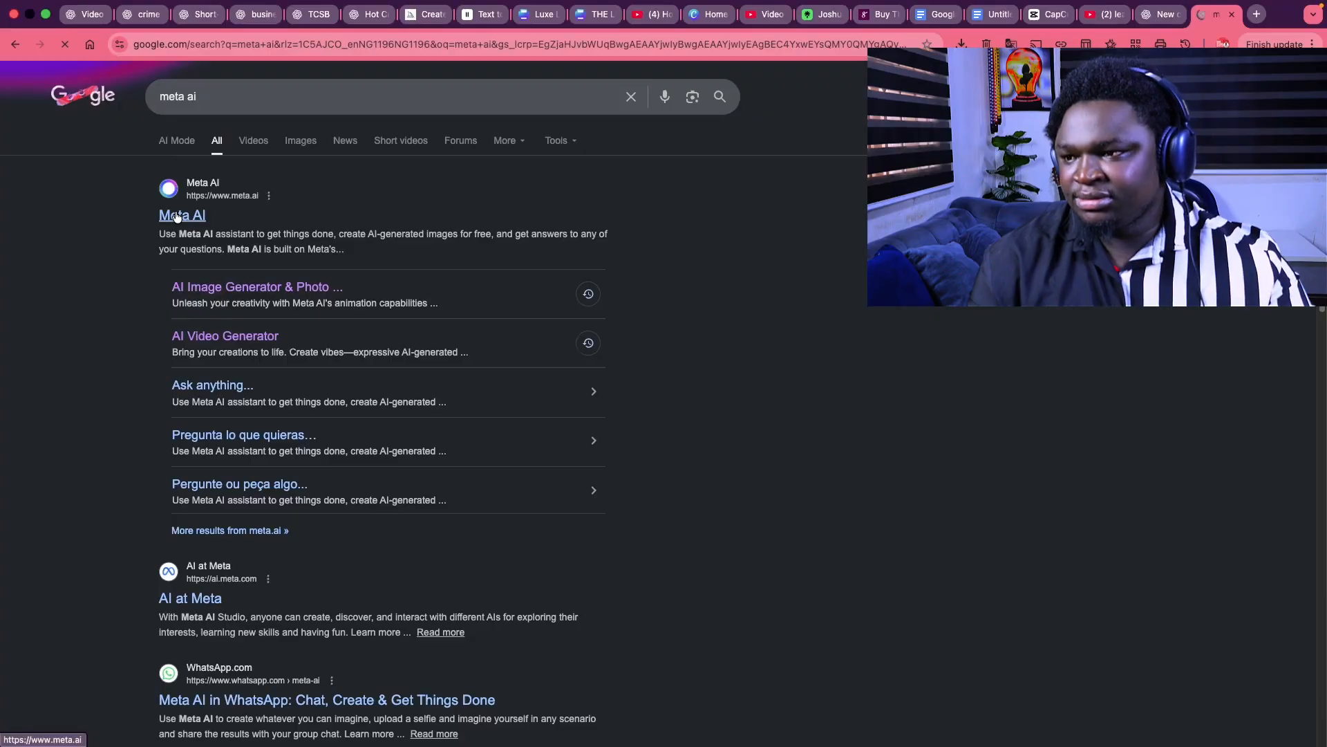
pyautogui.click(177, 216)
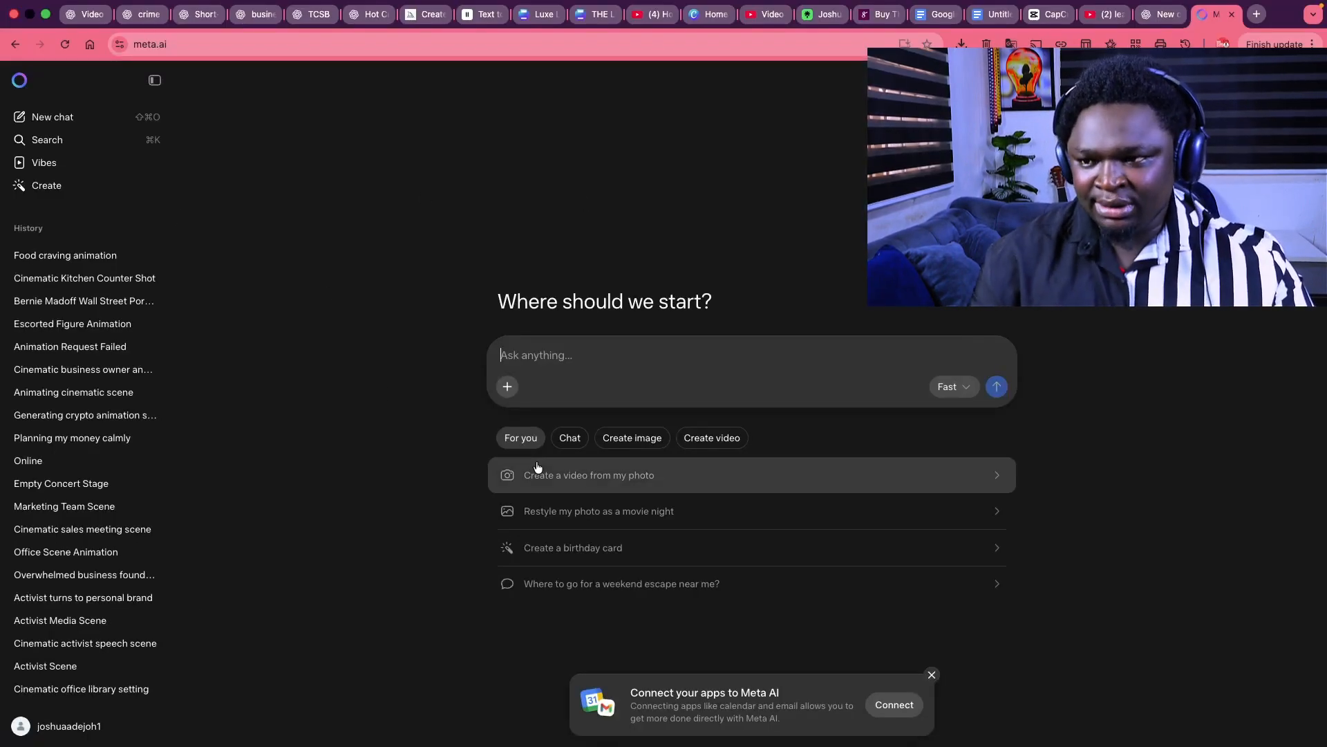
# - Switch Meta AI to video creation, paste the copied politicians conference prompt and generate the animation
pyautogui.click(509, 387)
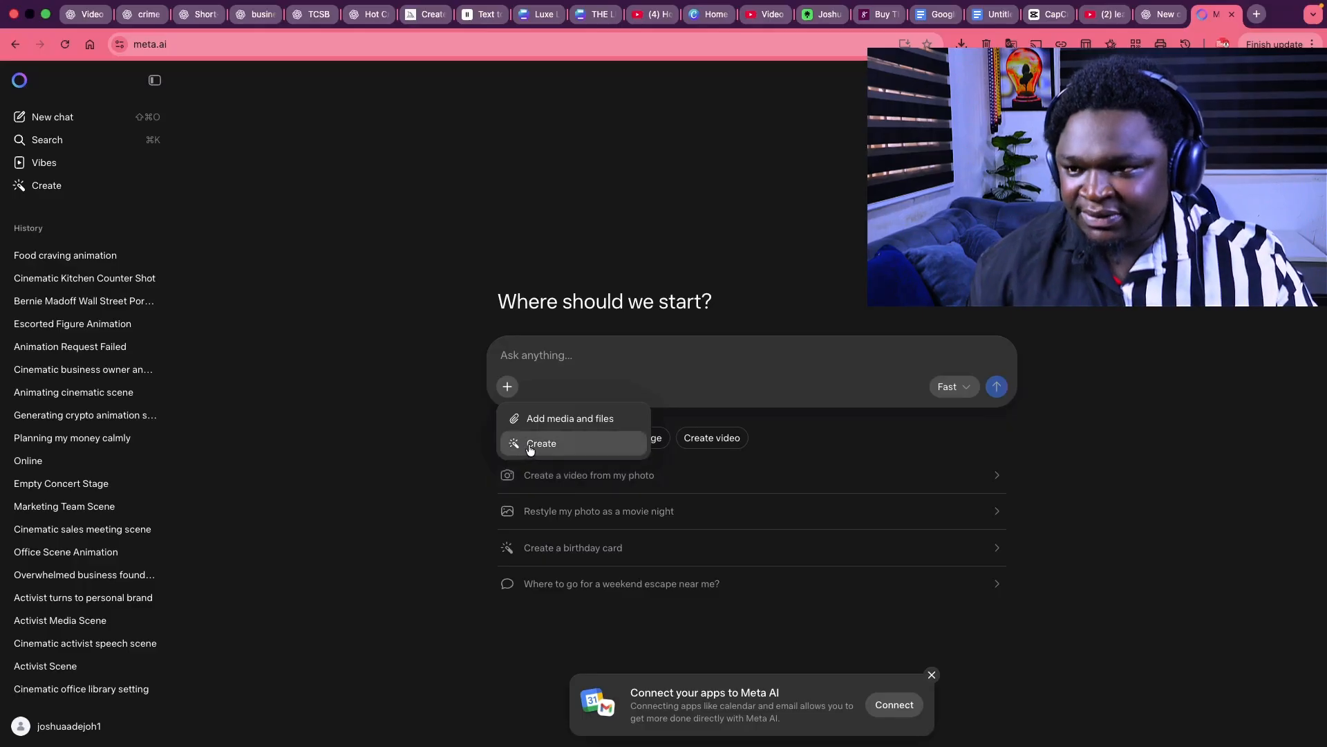
pyautogui.click(530, 443)
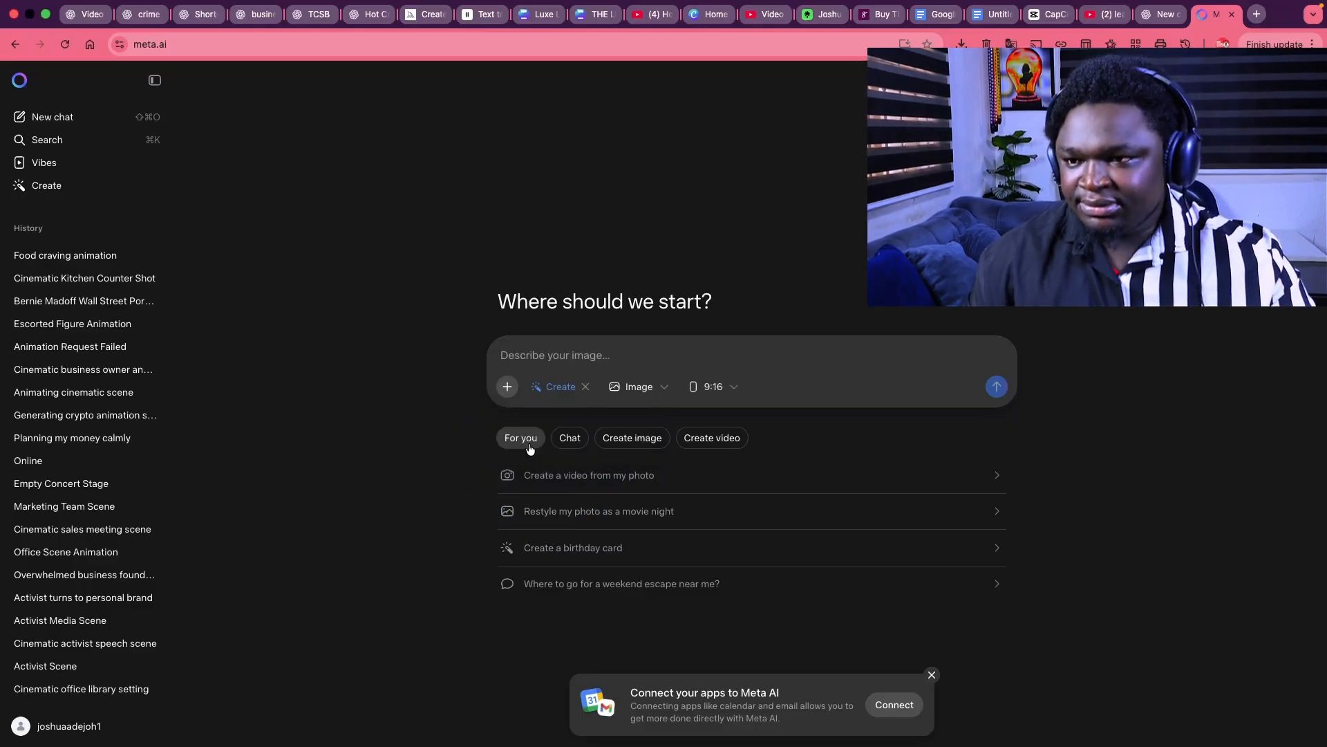
pyautogui.click(637, 388)
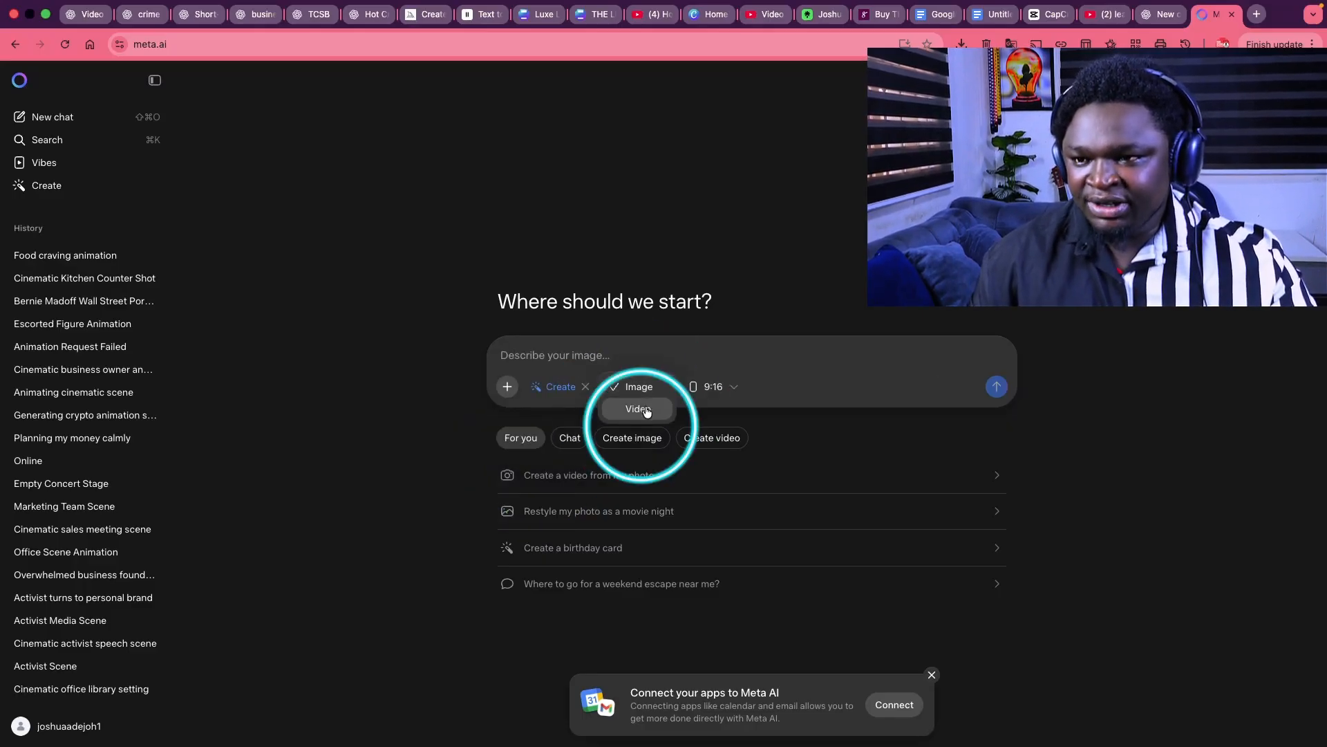
pyautogui.click(646, 410)
pyautogui.click(583, 358)
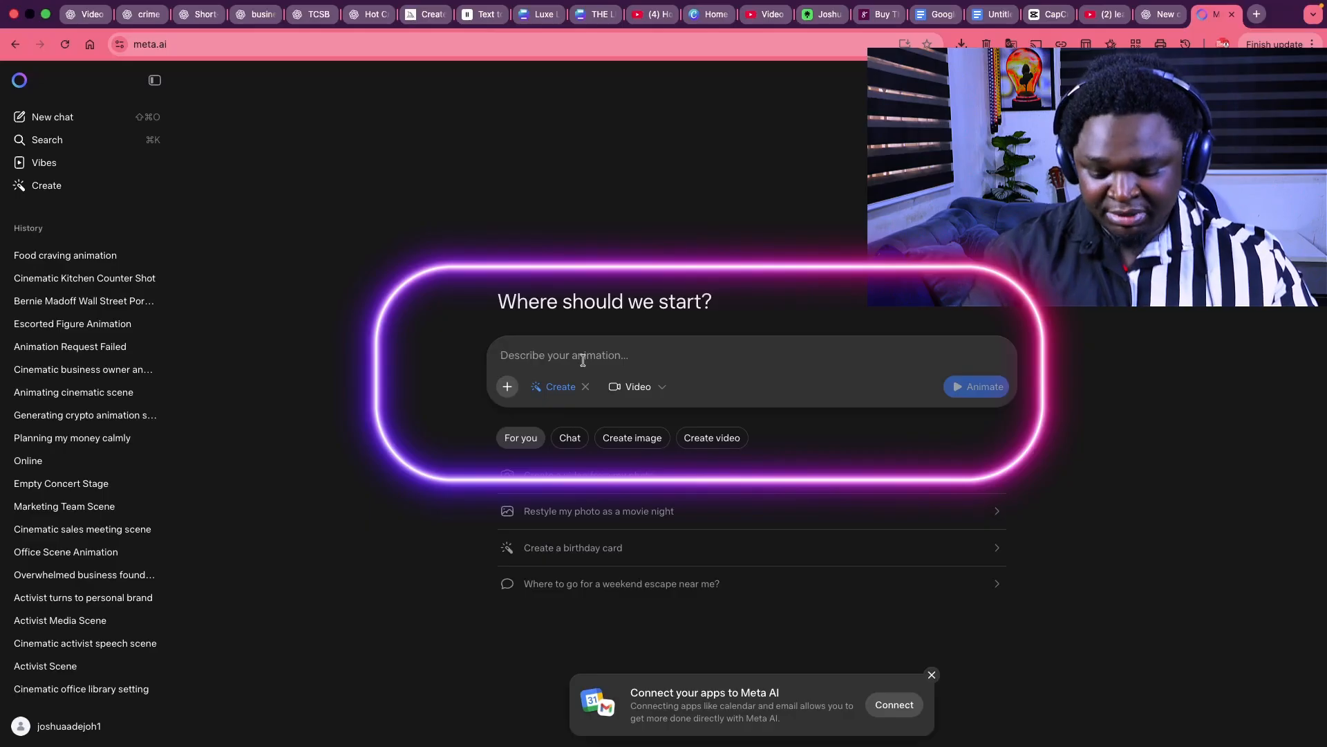
pyautogui.press('super+v')
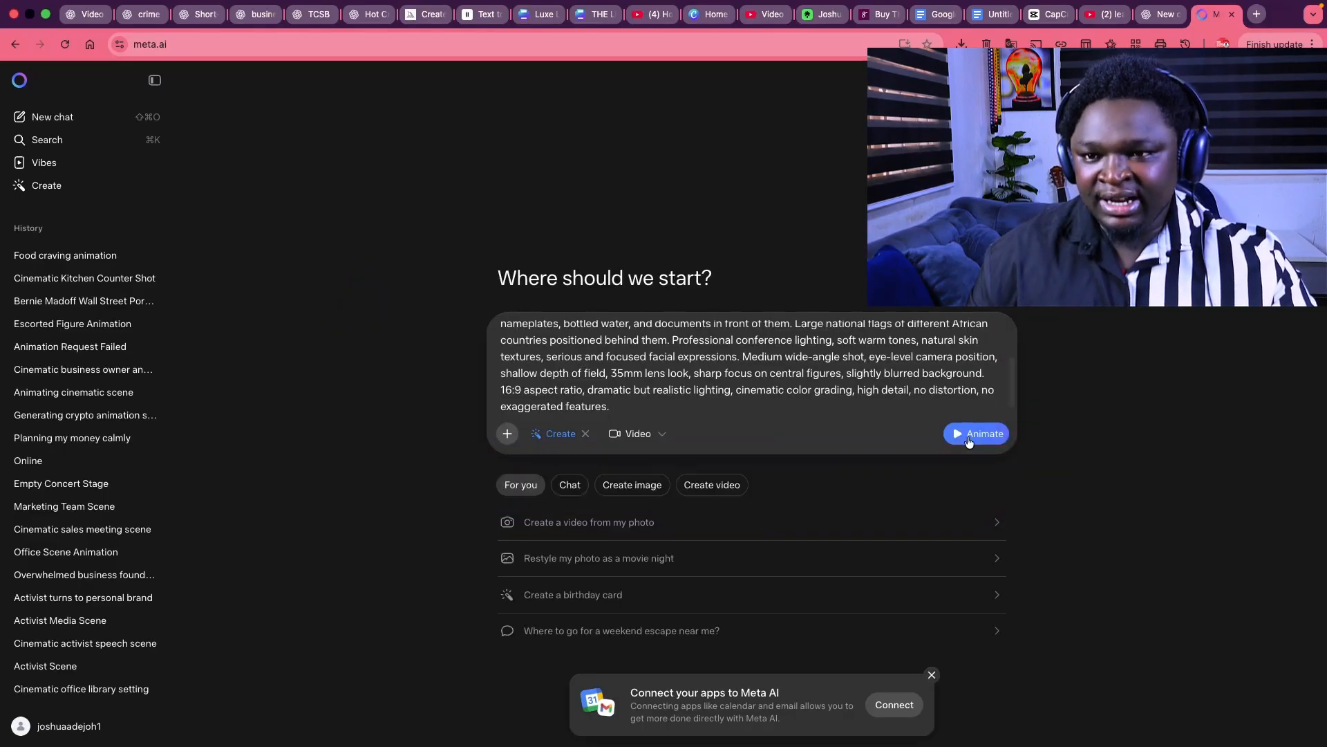
pyautogui.click(968, 433)
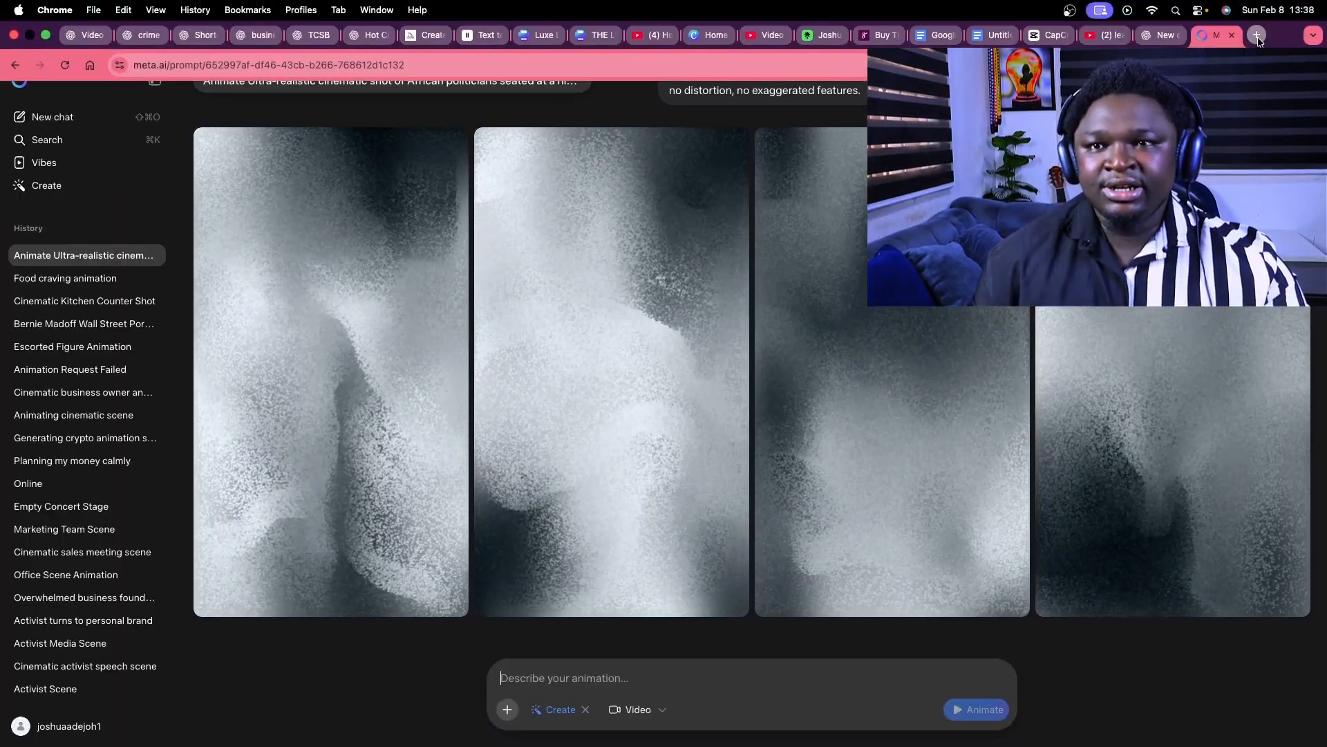
# - Search for "geminiu" in a new browser tab and open the Google Gemini site
pyautogui.click(1256, 36)
pyautogui.click(795, 63)
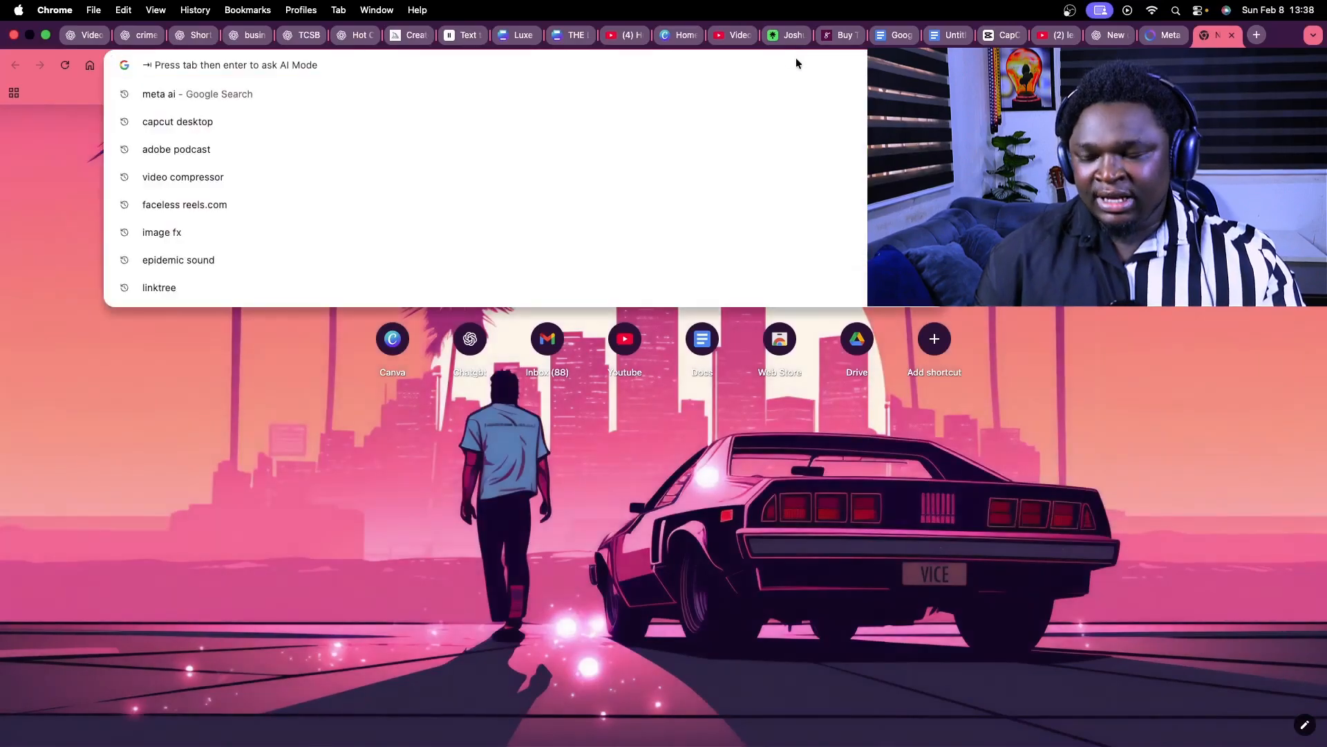
pyautogui.write('geminiu')
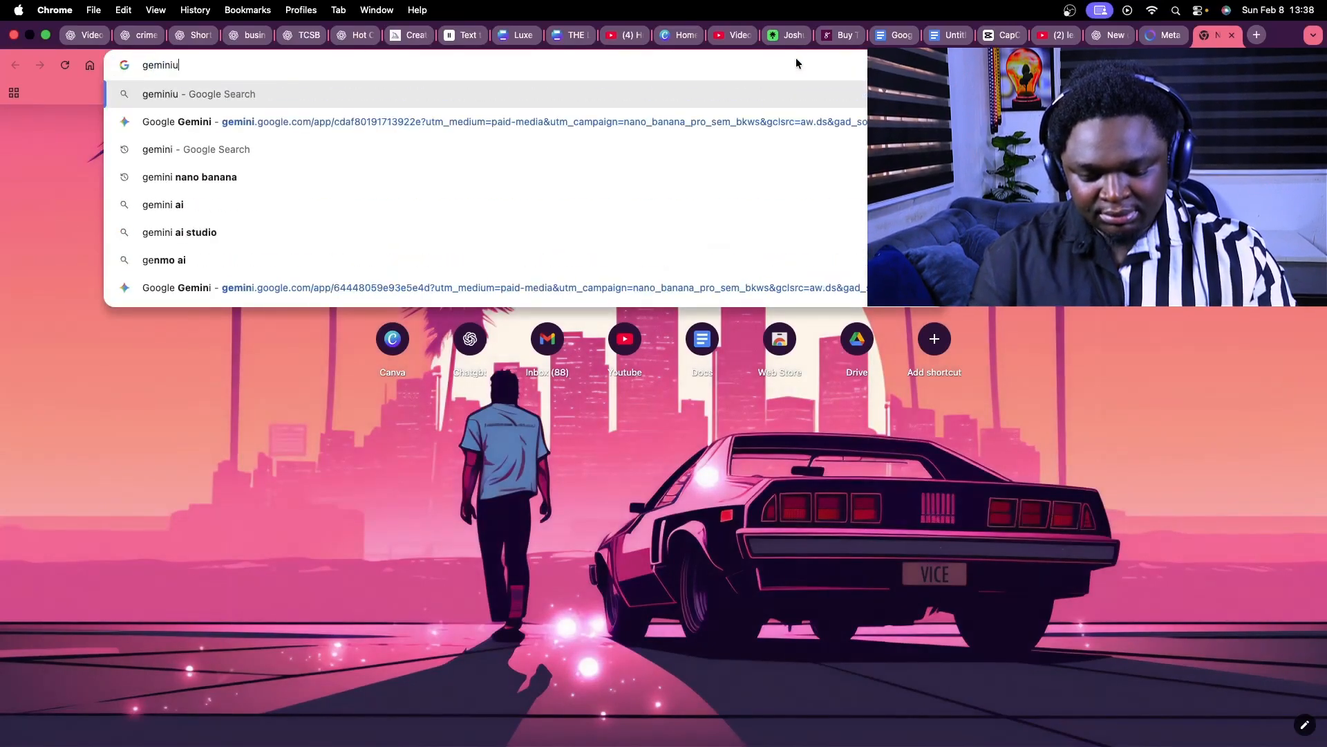
pyautogui.press('Return')
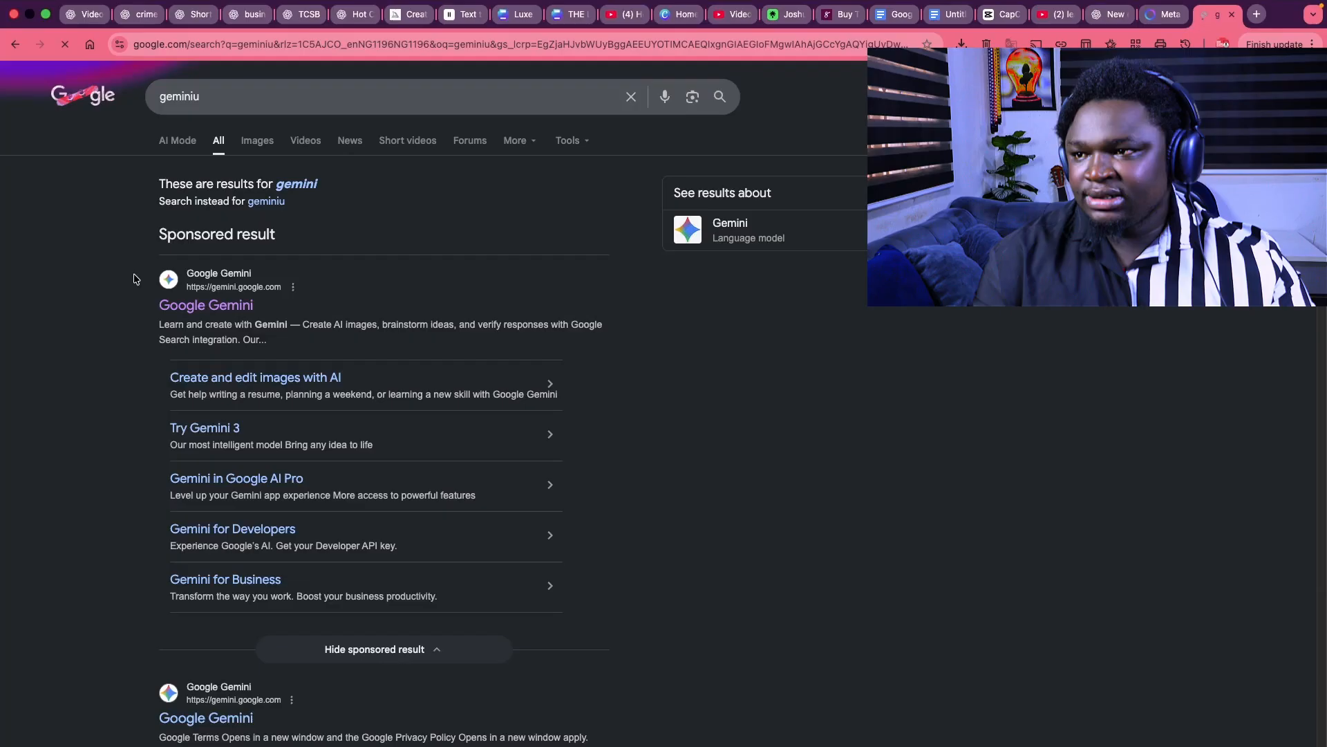
pyautogui.click(214, 305)
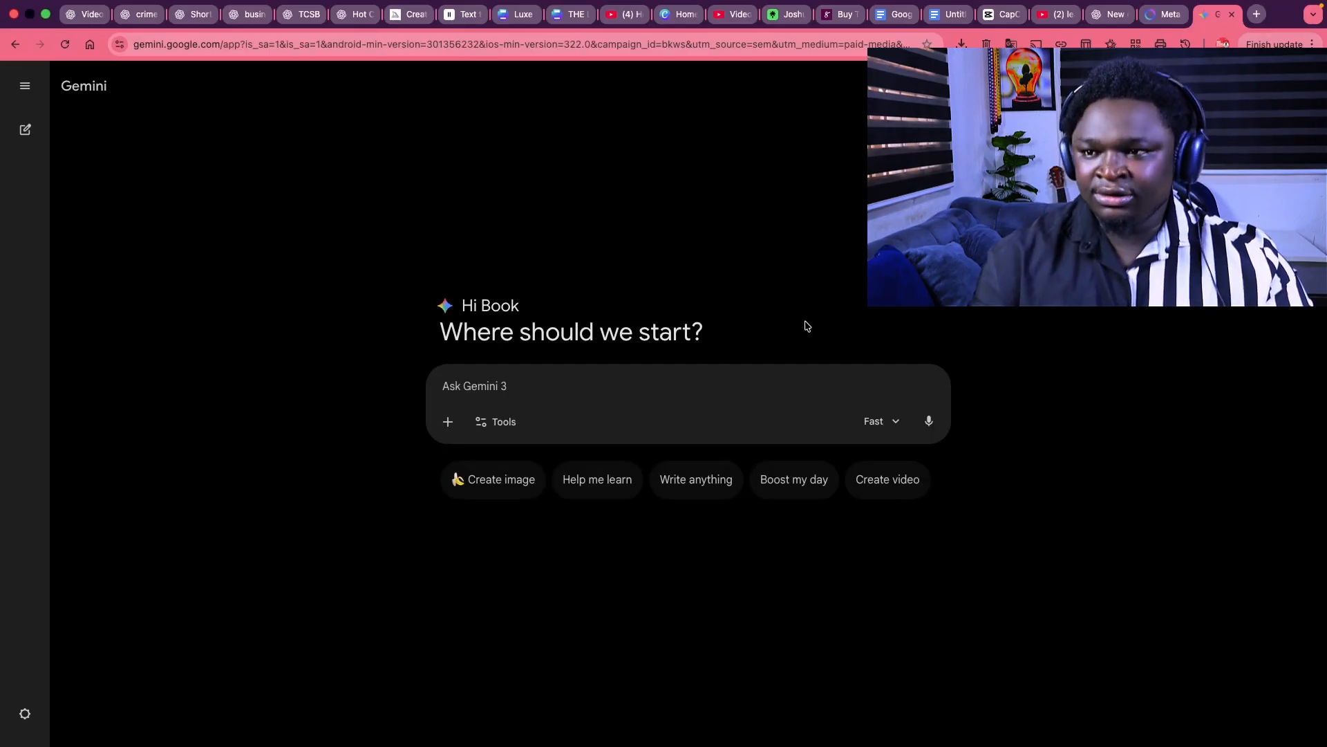
# - Set Gemini to image creation with the Pro model, paste the politicians conference prompt and submit it
pyautogui.click(449, 428)
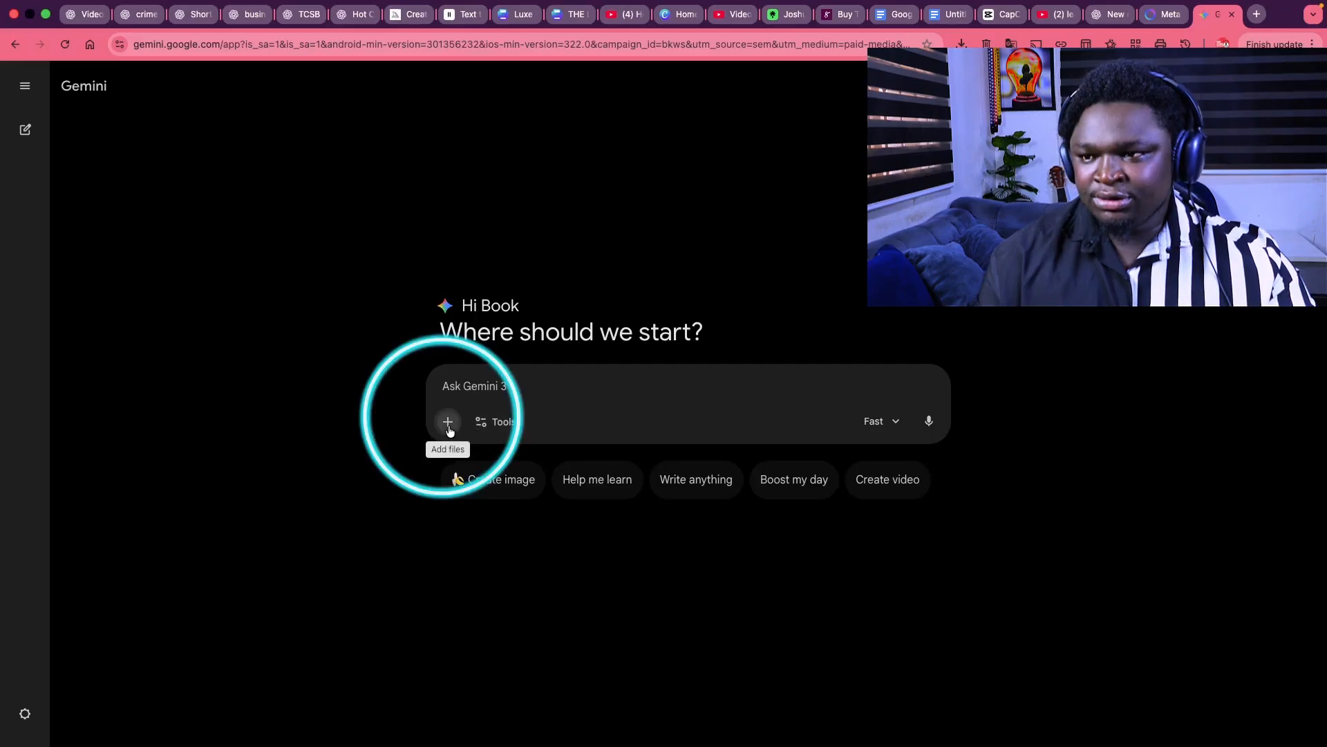
pyautogui.click(510, 494)
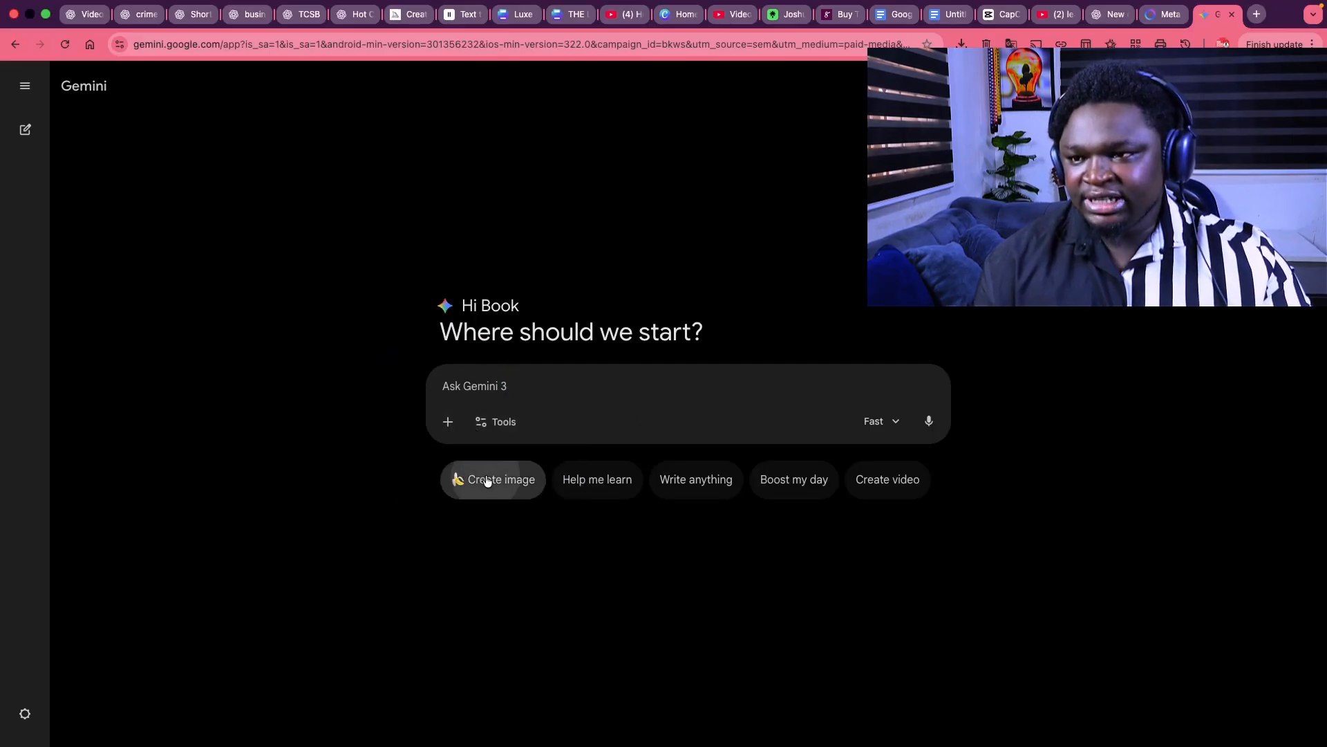
pyautogui.click(488, 480)
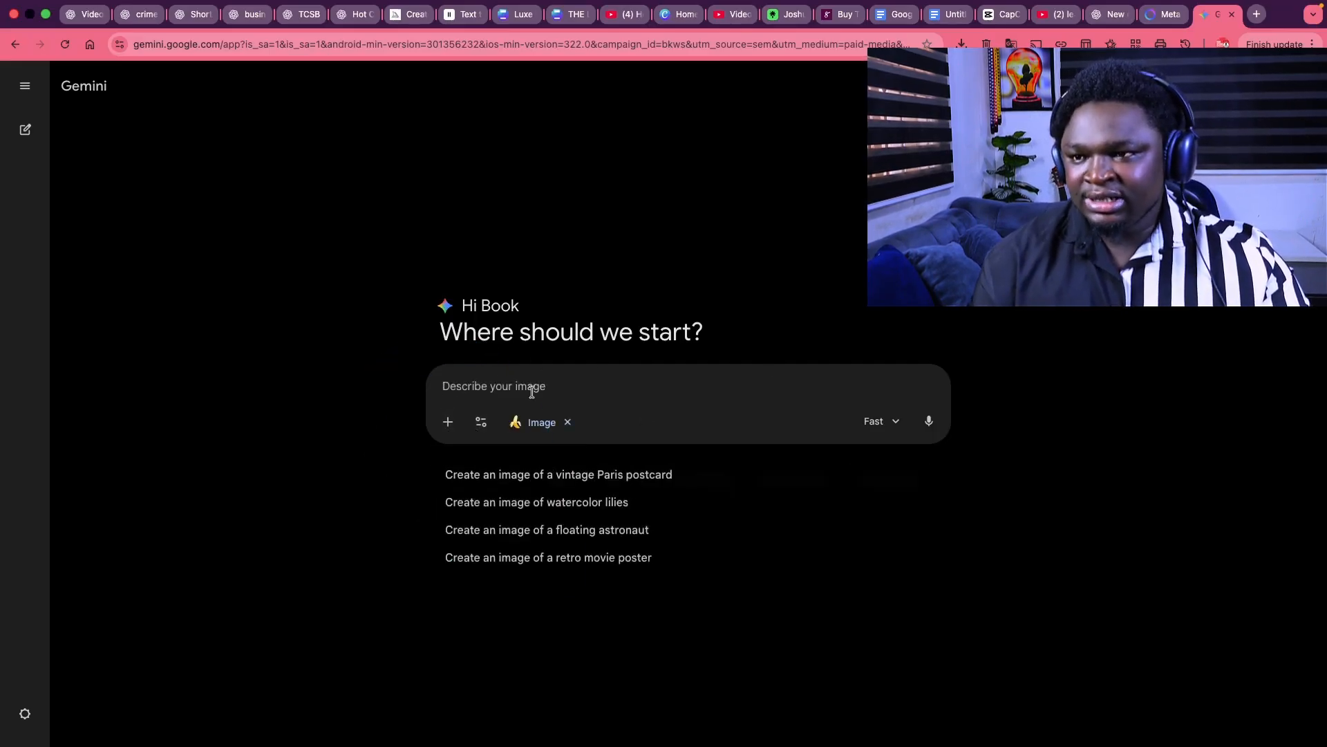
pyautogui.click(897, 423)
pyautogui.click(899, 563)
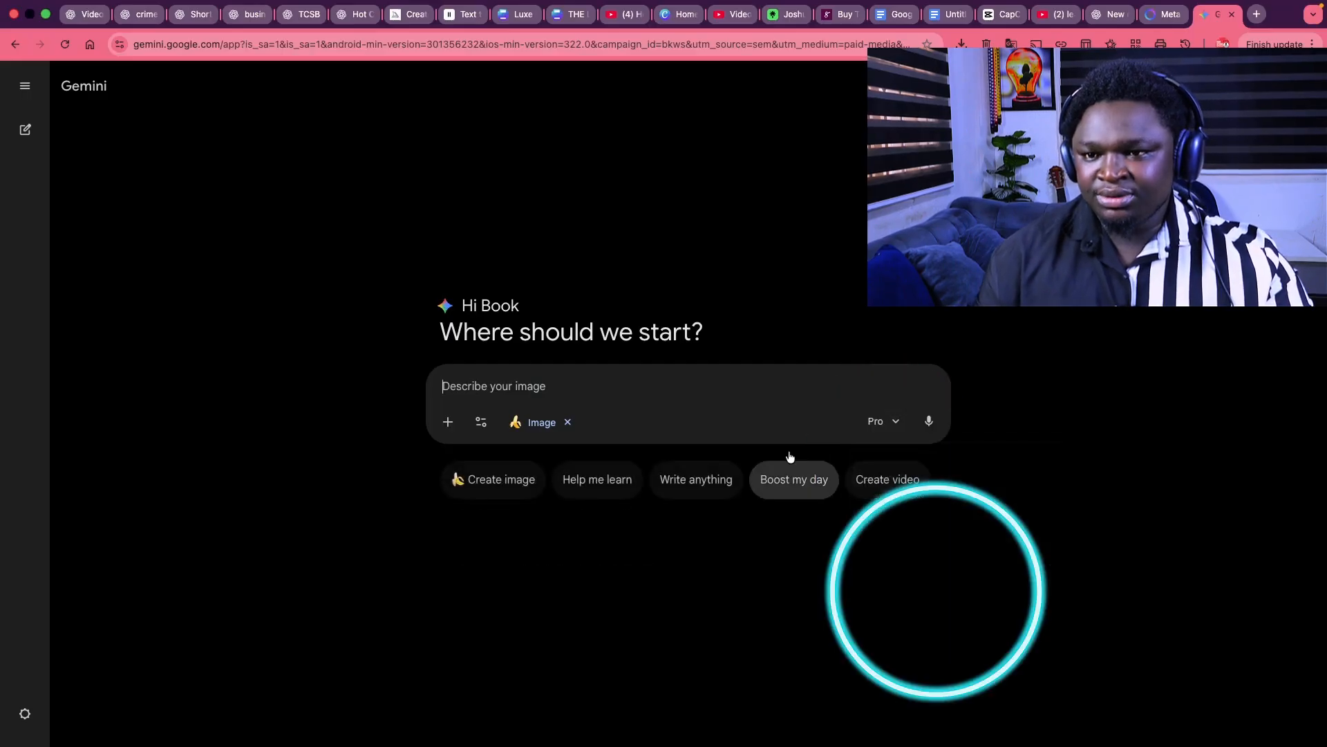
pyautogui.press('super+v')
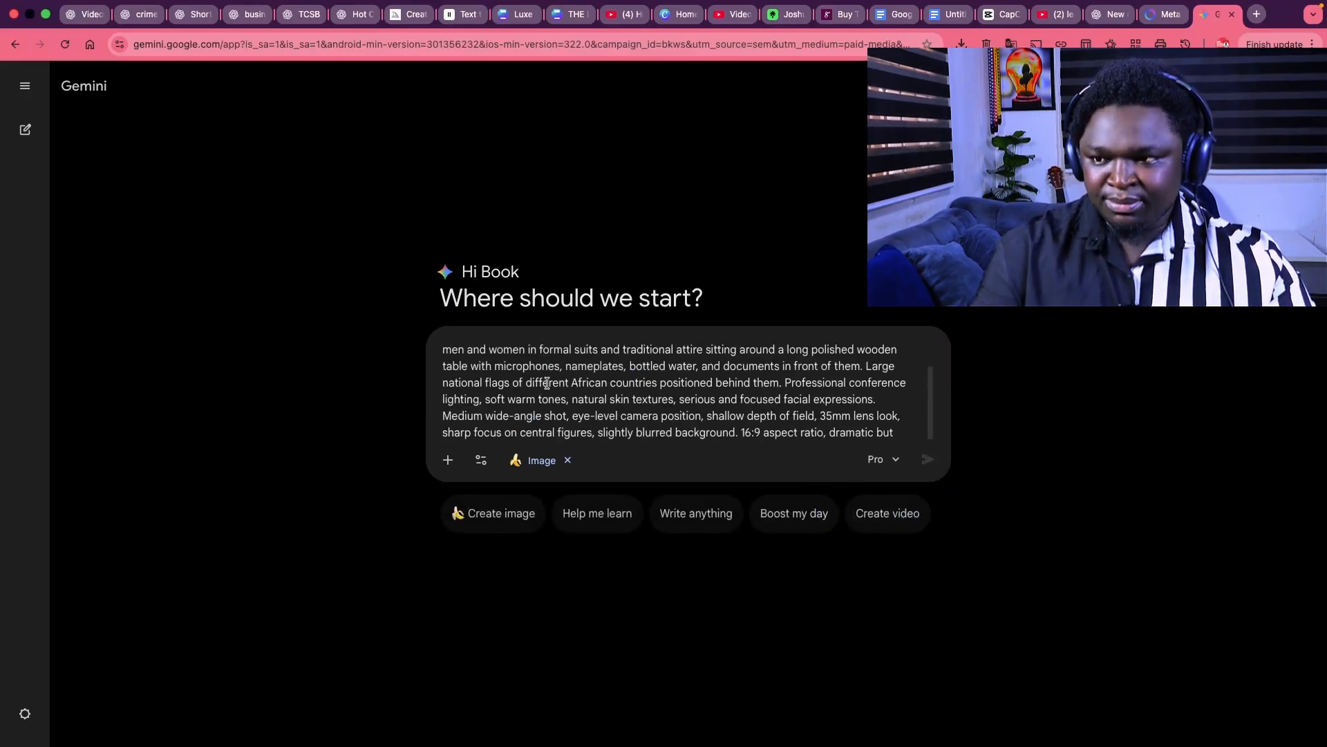
pyautogui.click(928, 472)
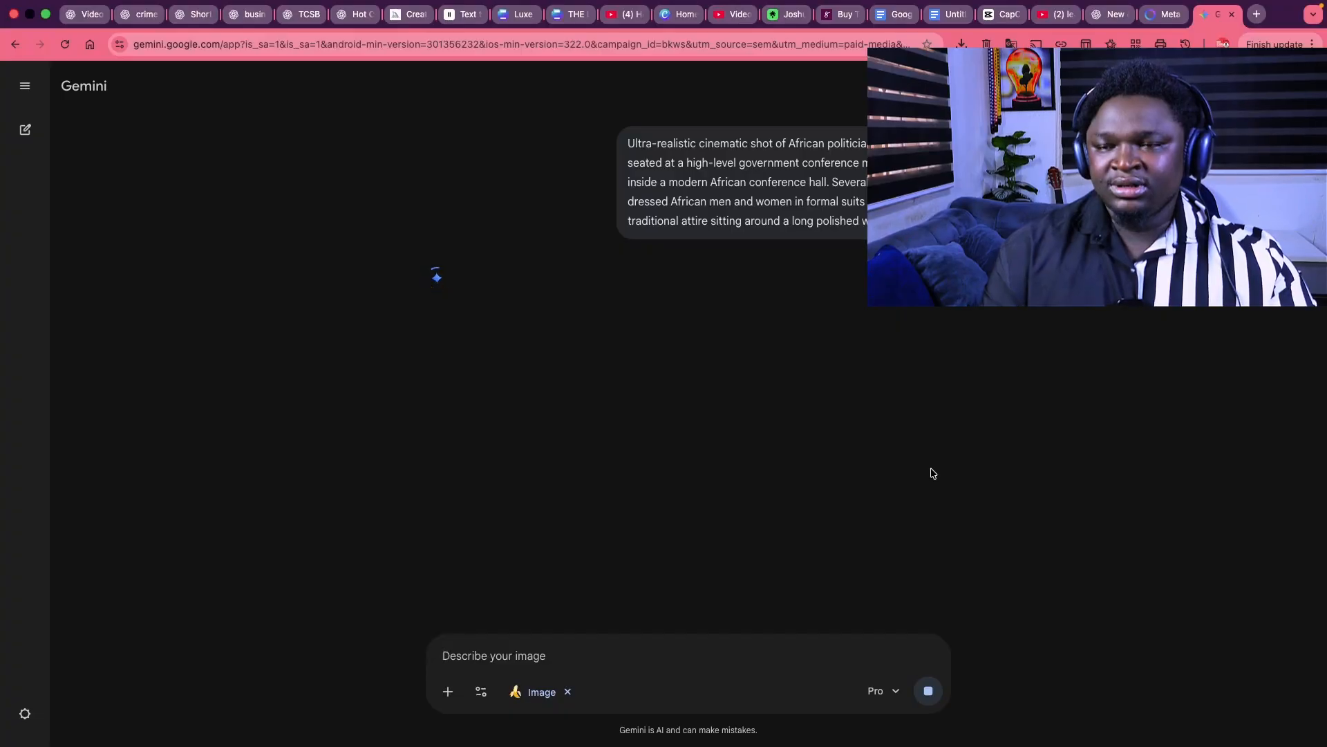
# - Search for "imagefx" in a new browser tab and open the Google Labs FX site from the results
pyautogui.press('super+t')
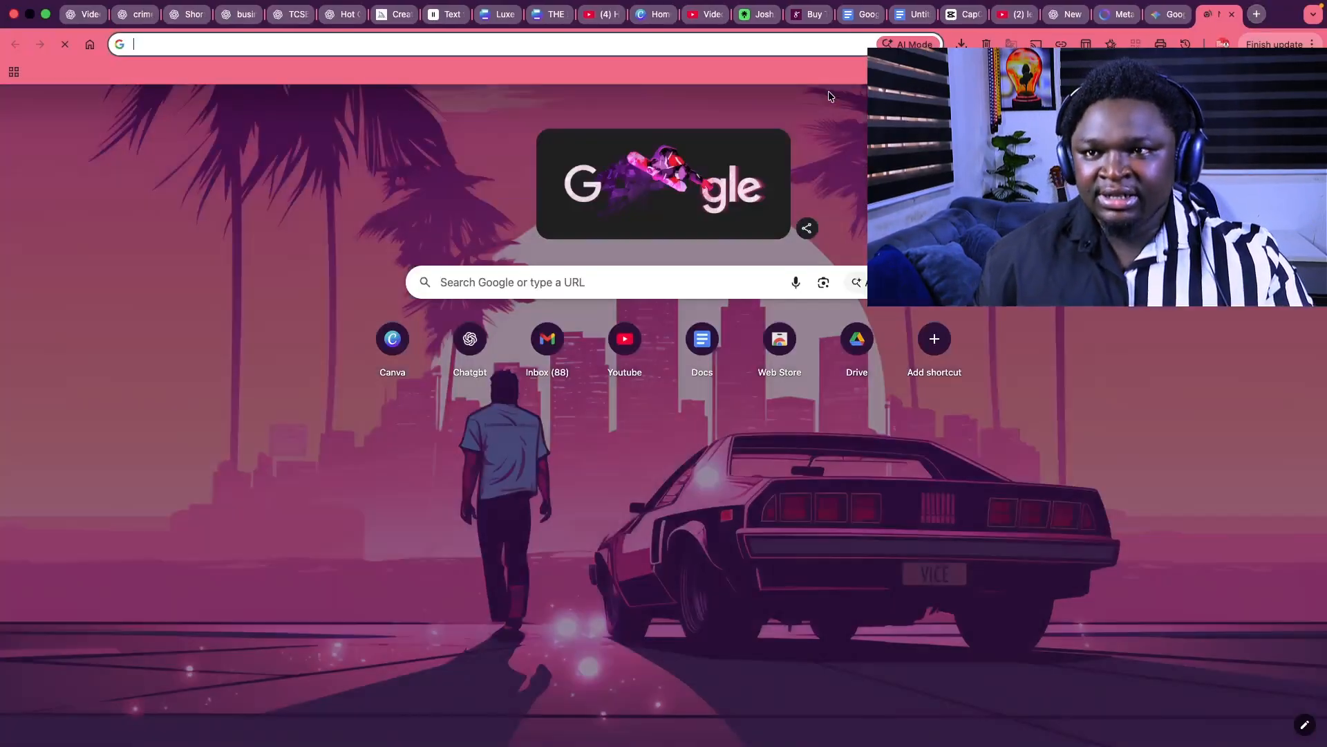
pyautogui.write('i')
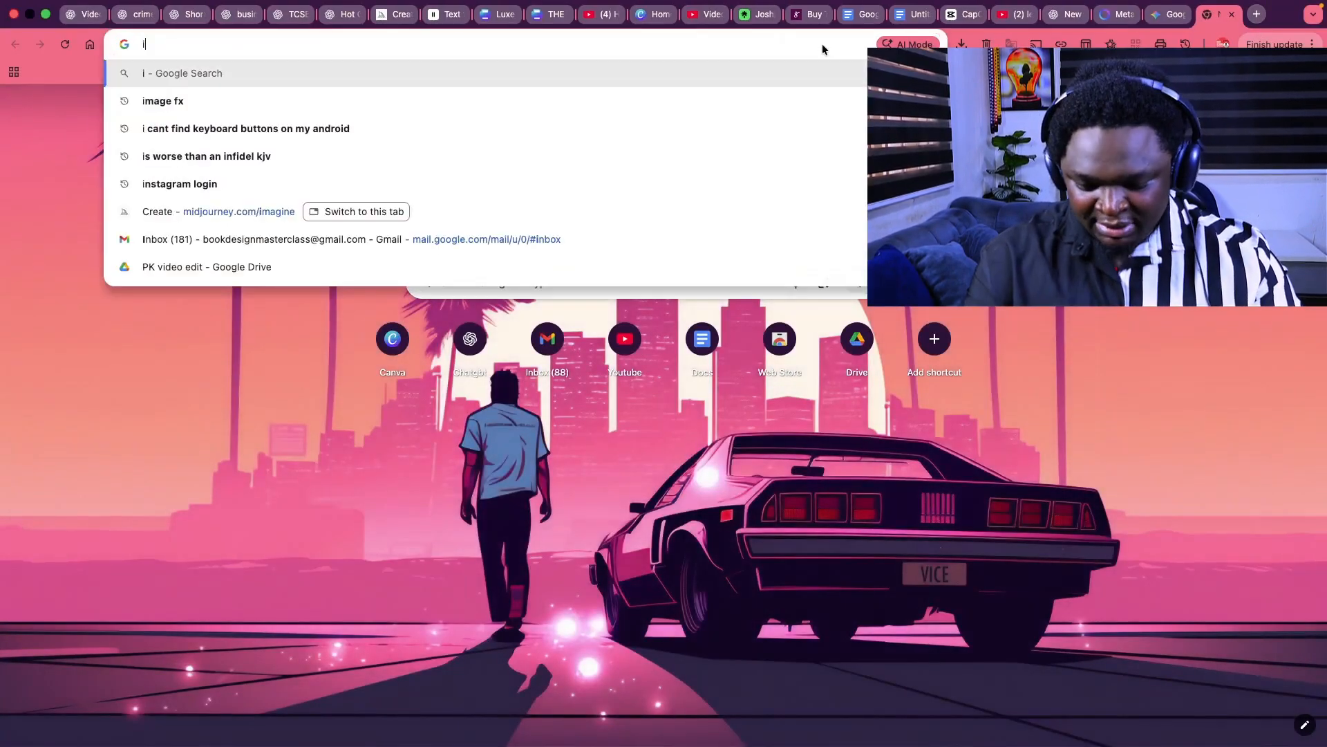
pyautogui.write('magefx')
pyautogui.press('Return')
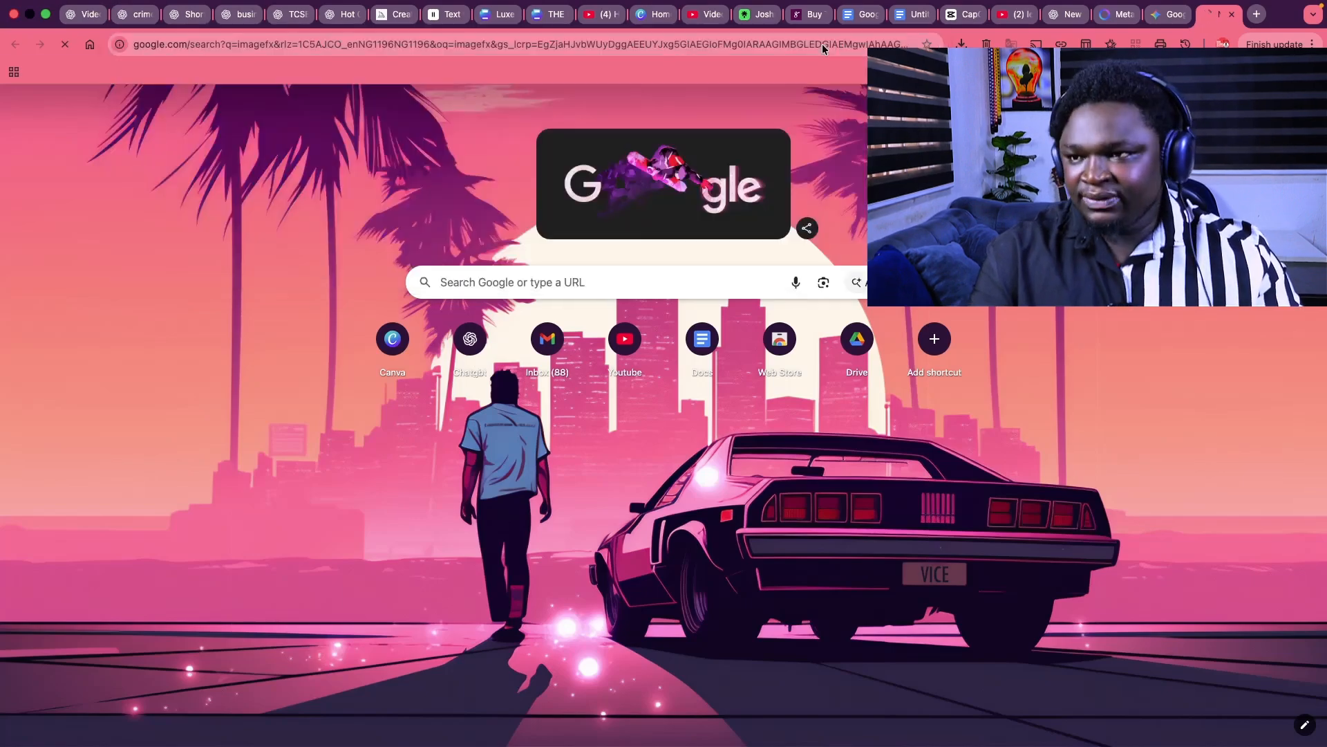
pyautogui.click(208, 215)
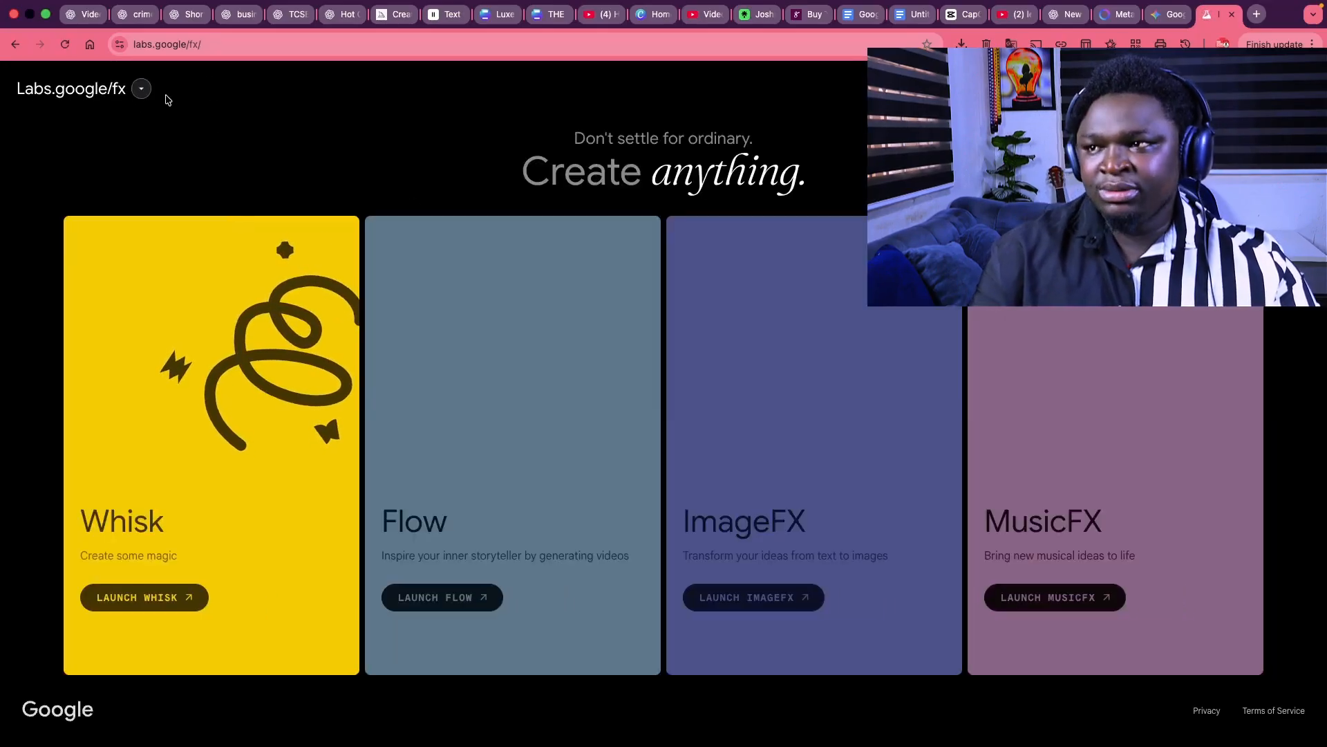
# - Sign in to Google Labs FX with the first listed Google account and open the ImageFX tool
pyautogui.click(141, 89)
pyautogui.click(88, 129)
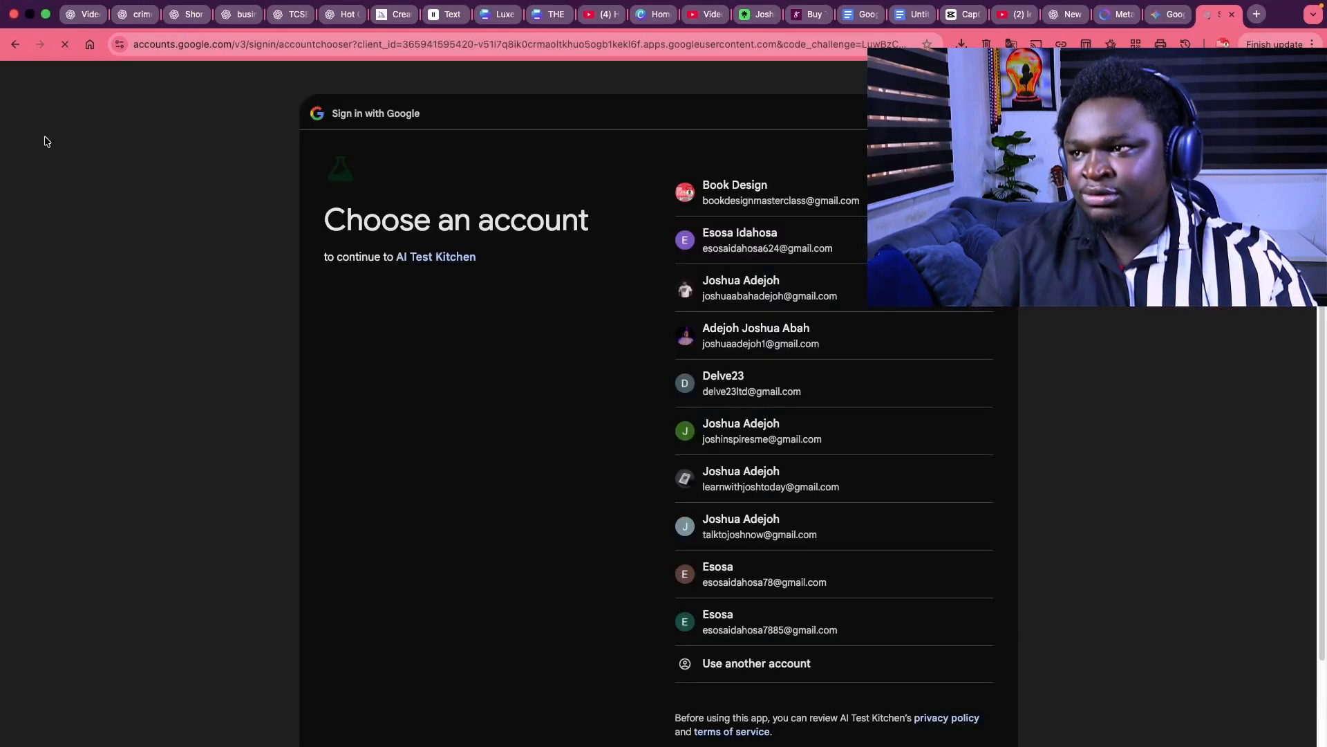
pyautogui.click(747, 201)
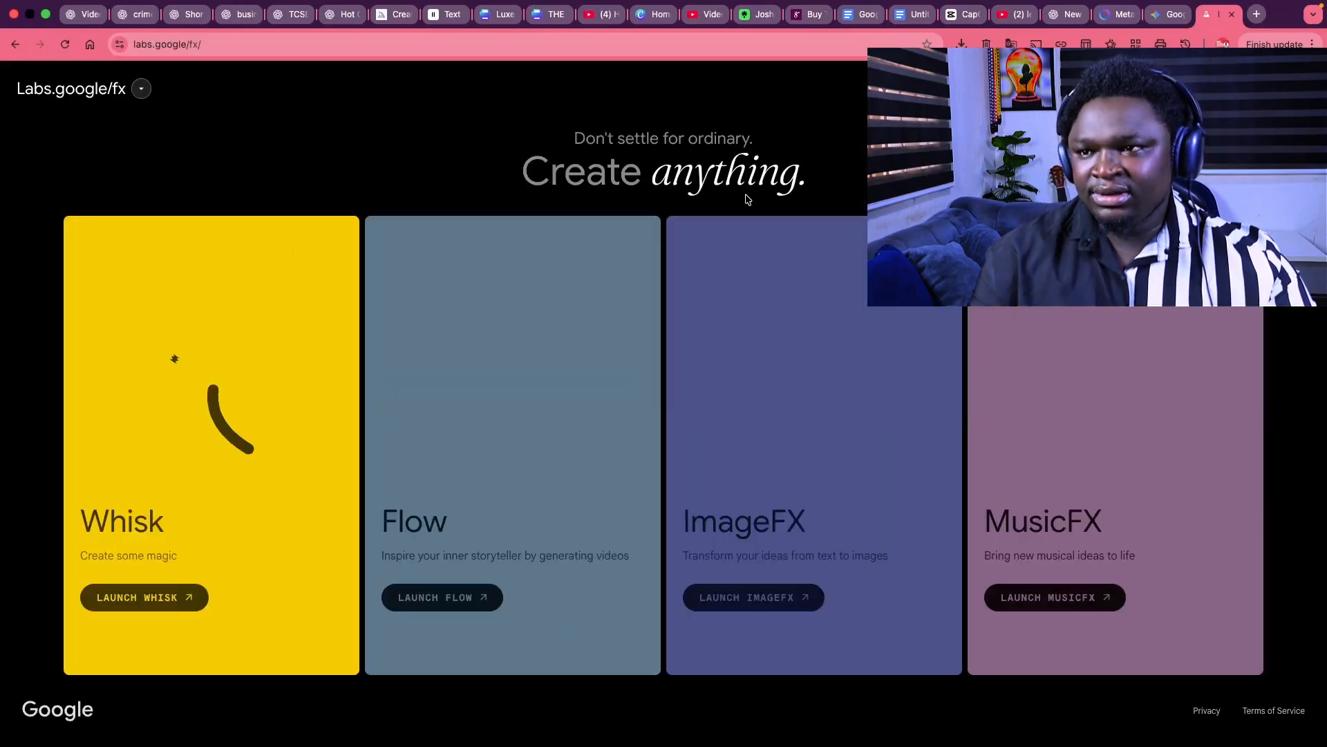
pyautogui.click(140, 89)
pyautogui.click(62, 147)
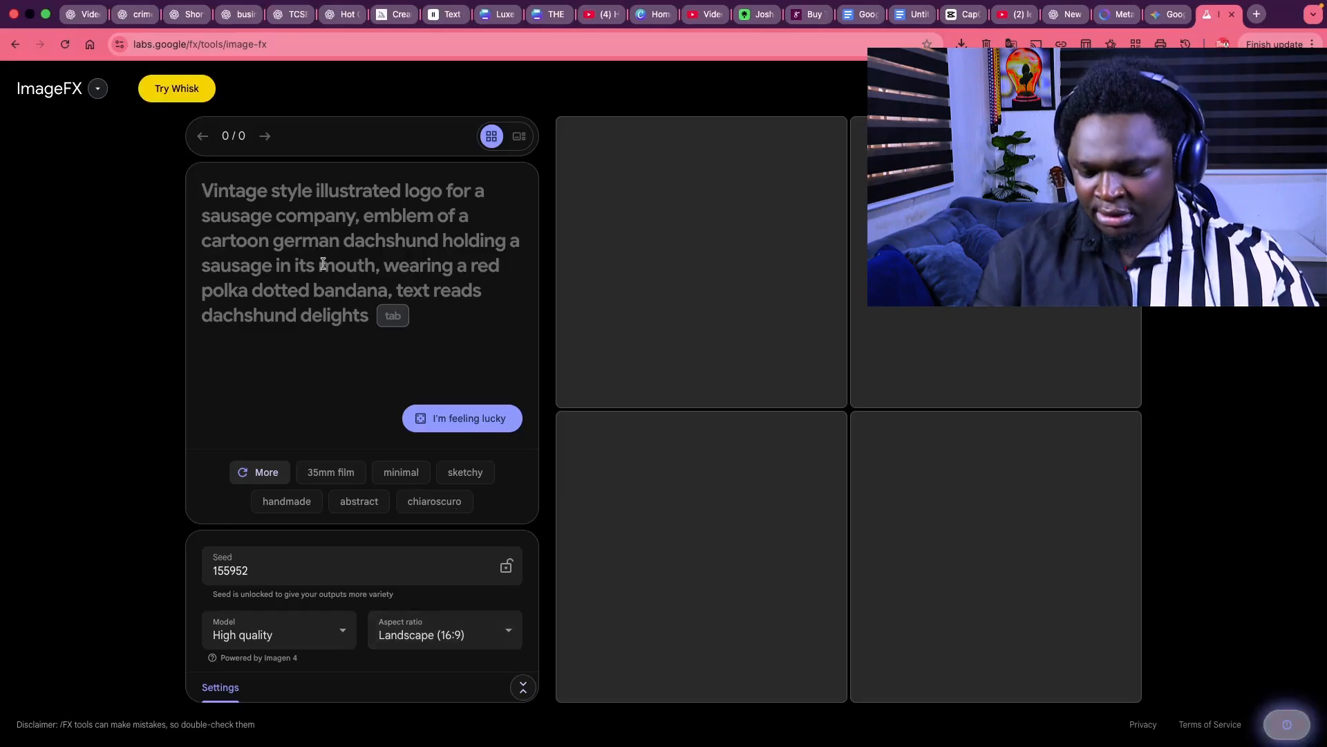
# - Paste the politicians conference prompt into ImageFX, set the aspect ratio to Portrait (9:16) and create the images
pyautogui.click(323, 264)
pyautogui.press('super+v')
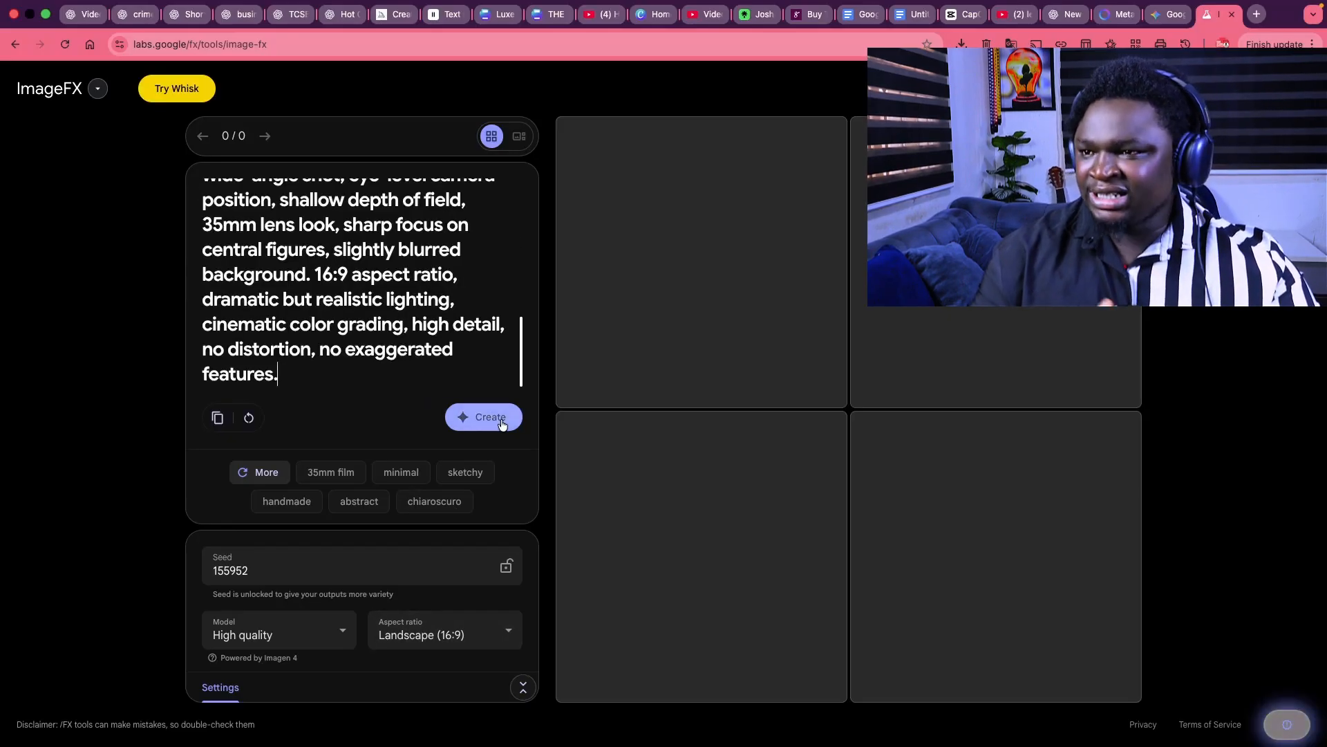
pyautogui.click(456, 631)
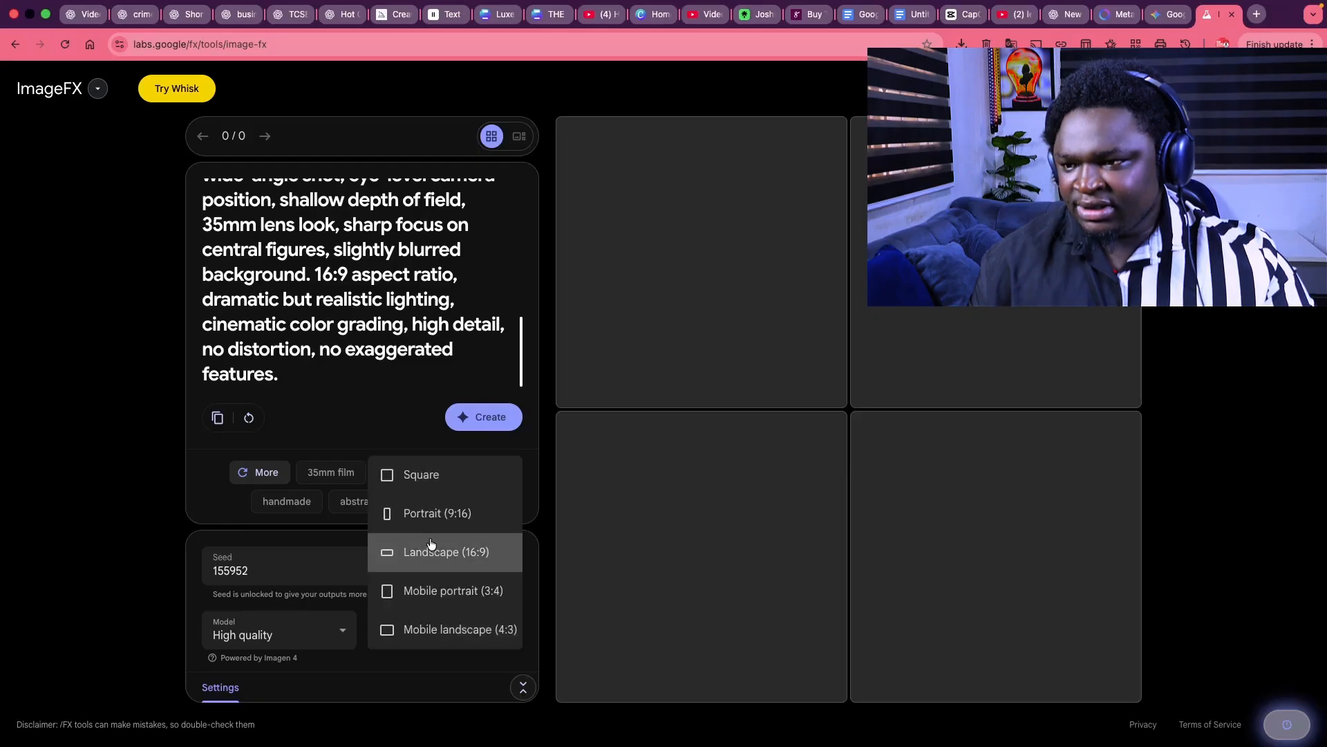
pyautogui.click(437, 513)
pyautogui.click(470, 417)
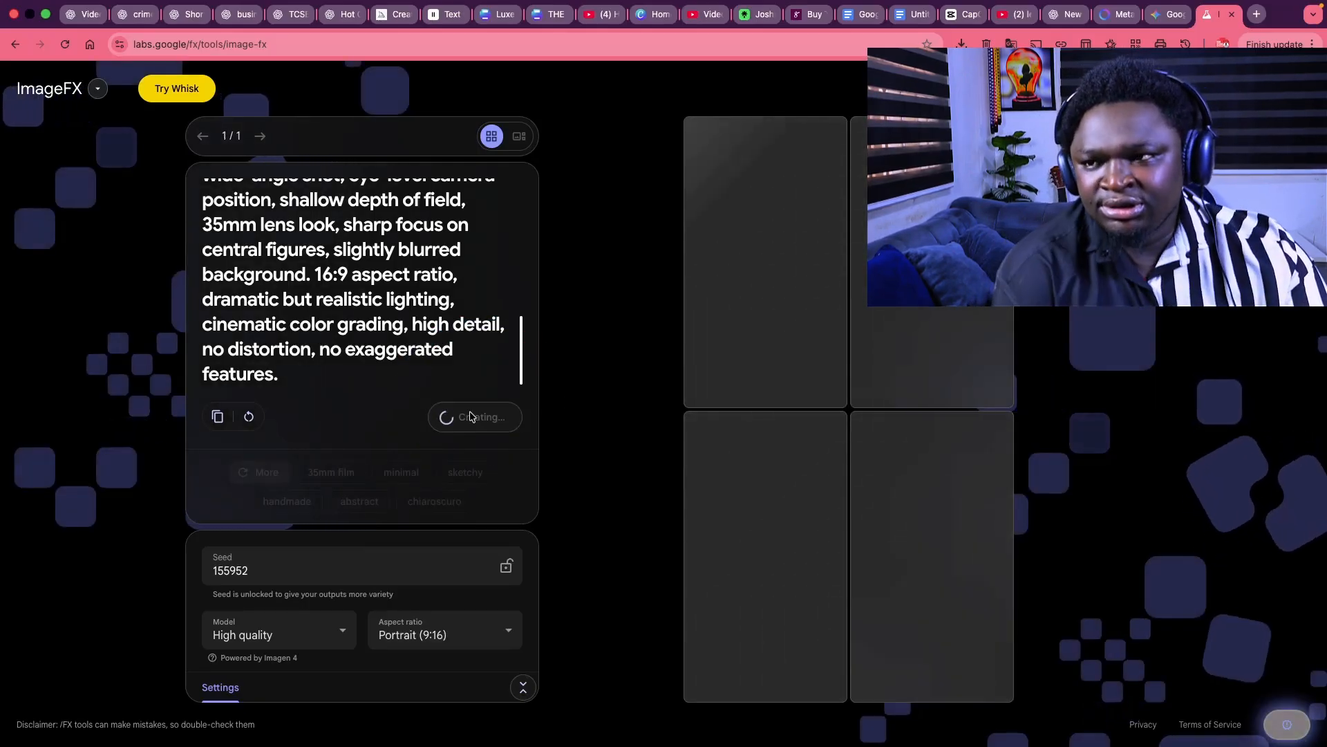
# - Compare the politicians conference shots generated in Gemini, ImageFX and Meta AI
pyautogui.click(1162, 17)
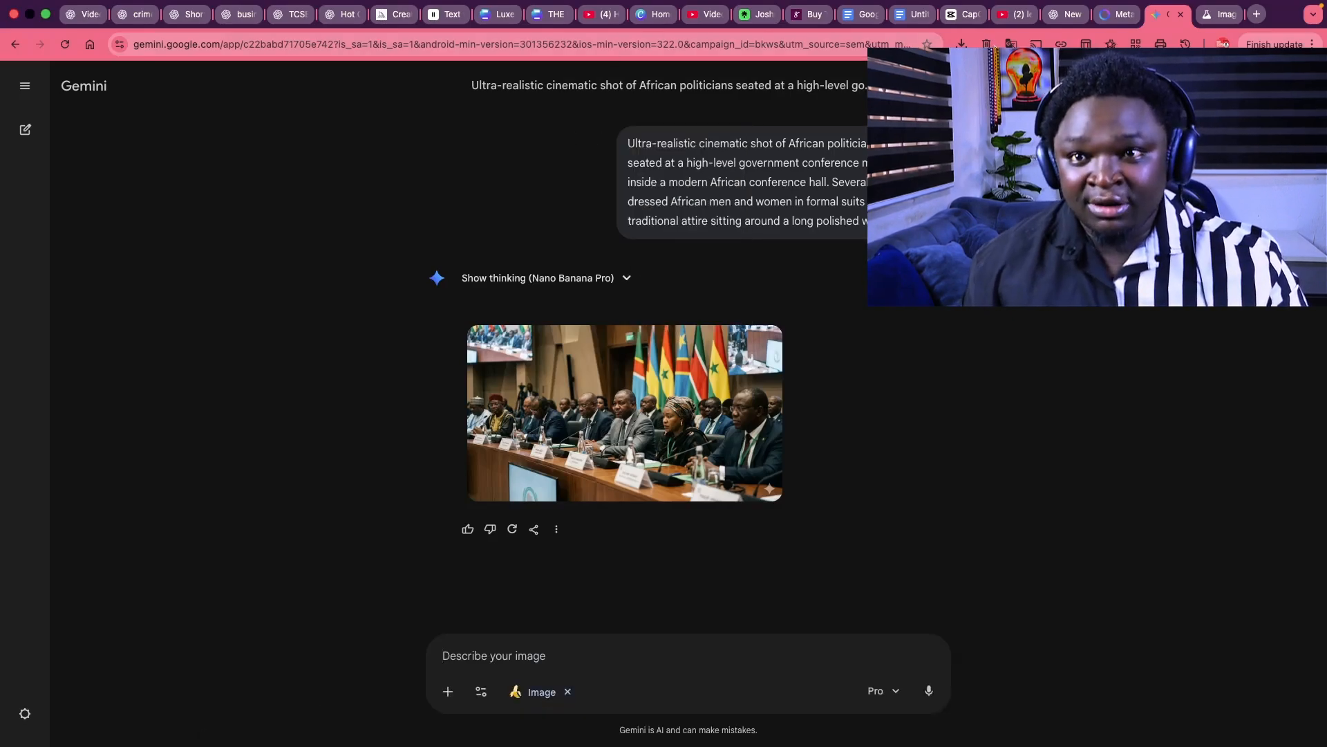
pyautogui.click(1211, 14)
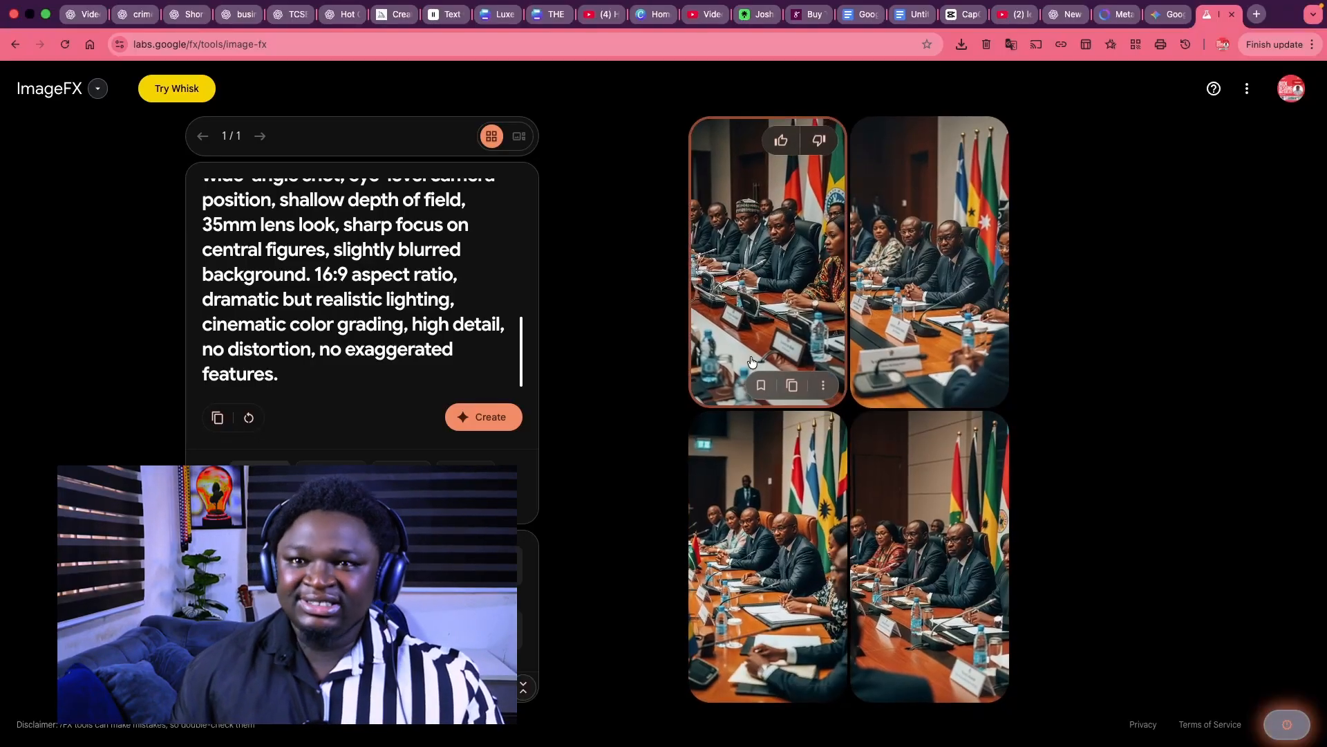
pyautogui.click(1107, 17)
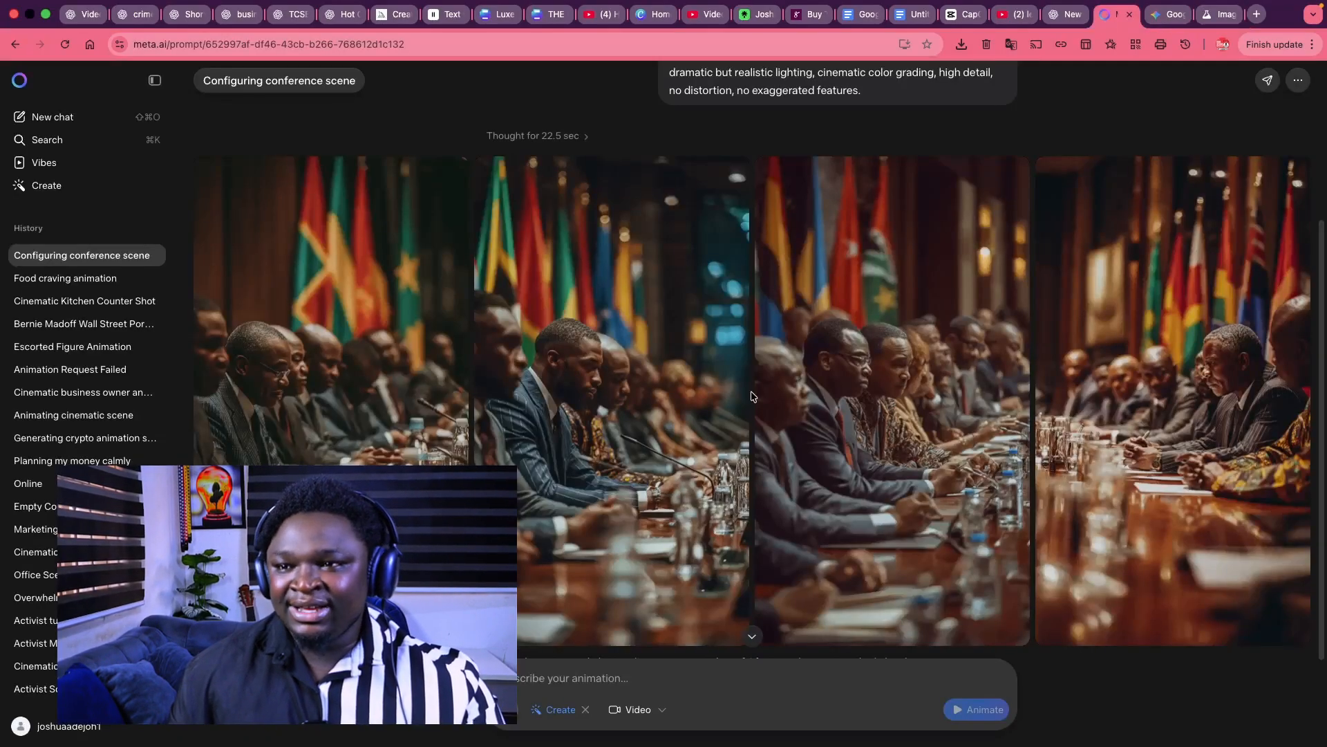
pyautogui.scroll(1, 650, 376)
pyautogui.scroll(-2, 723, 290)
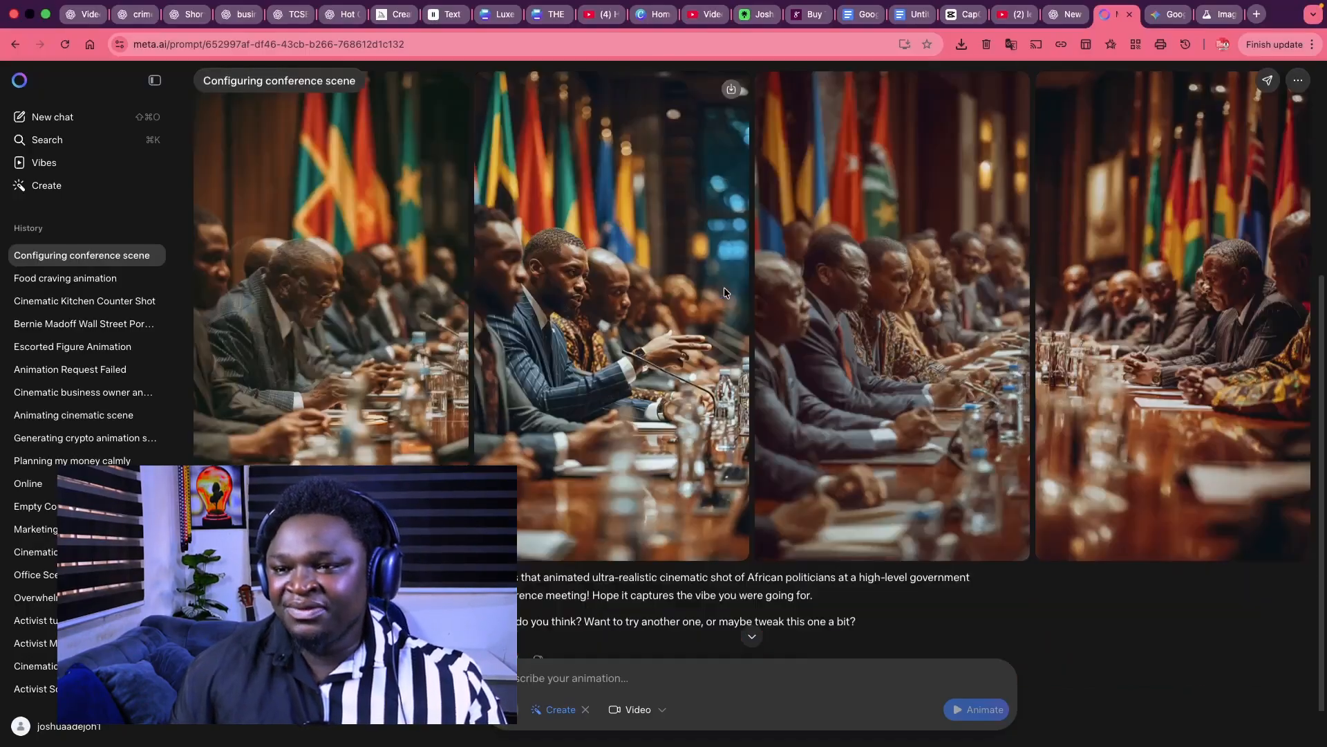
pyautogui.scroll(3, 719, 297)
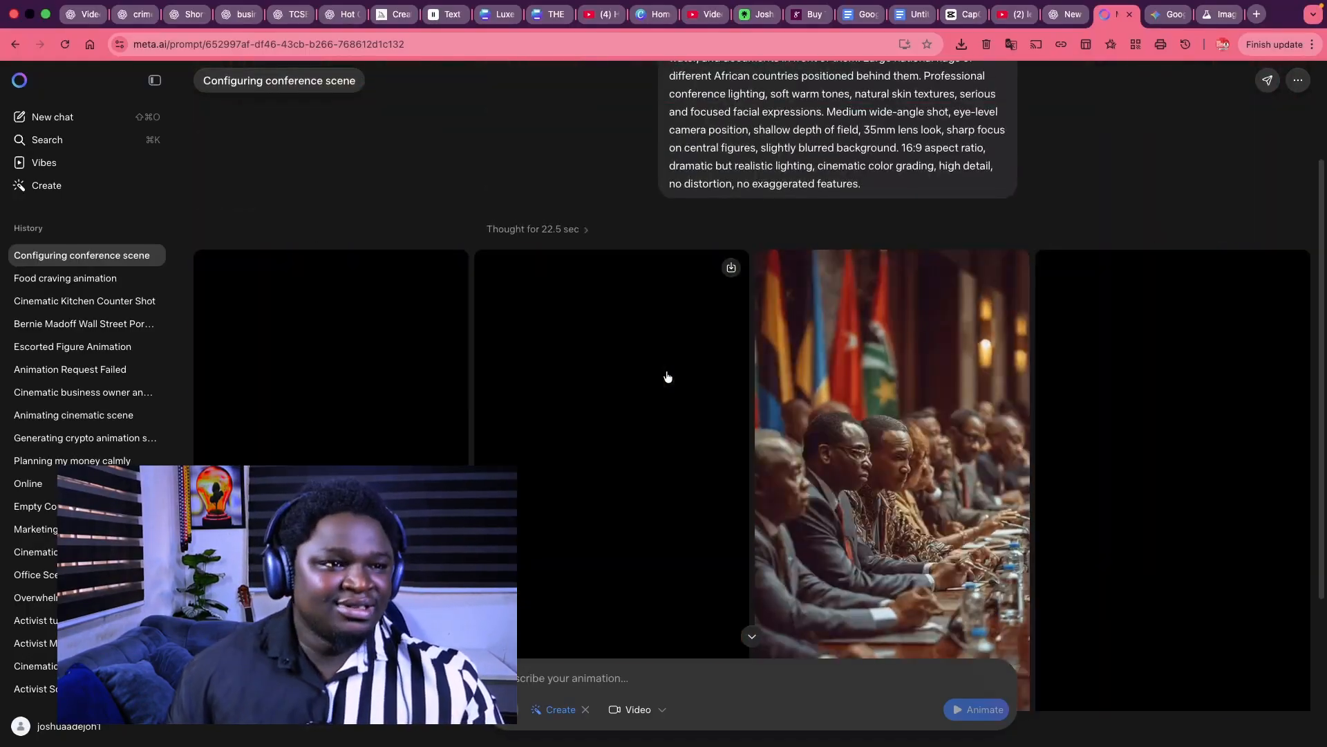
pyautogui.scroll(-1, 830, 429)
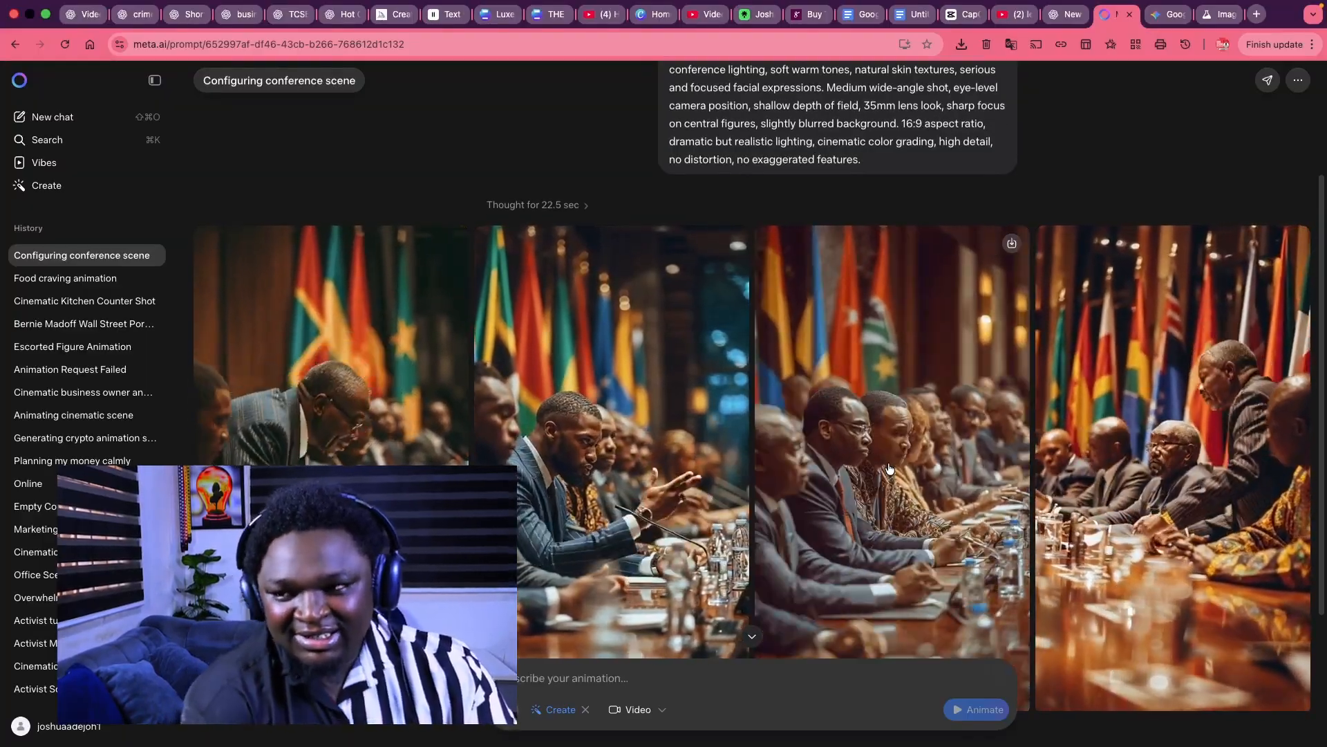
# - Return to the ChatGPT chat and send "a shot of people in a que waiting to cast thier votes in africa"
pyautogui.click(1065, 14)
pyautogui.click(651, 698)
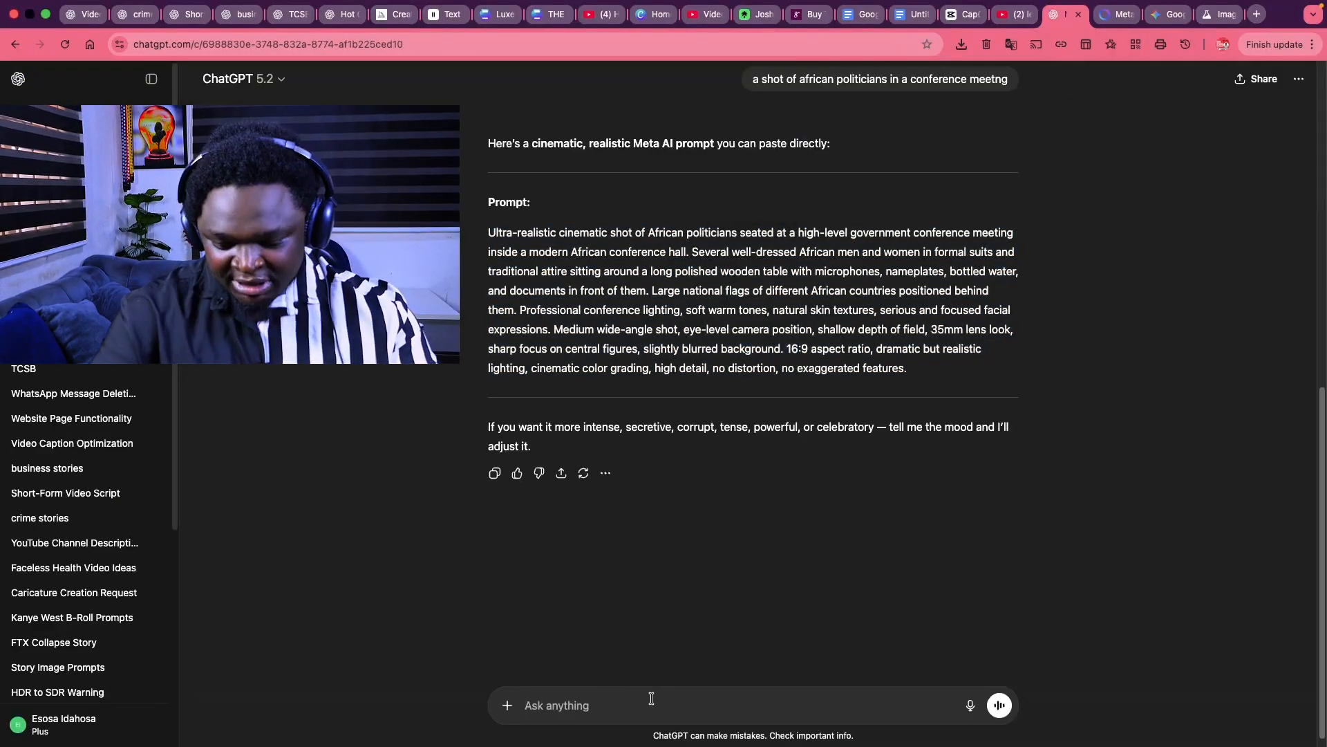
pyautogui.write('a s')
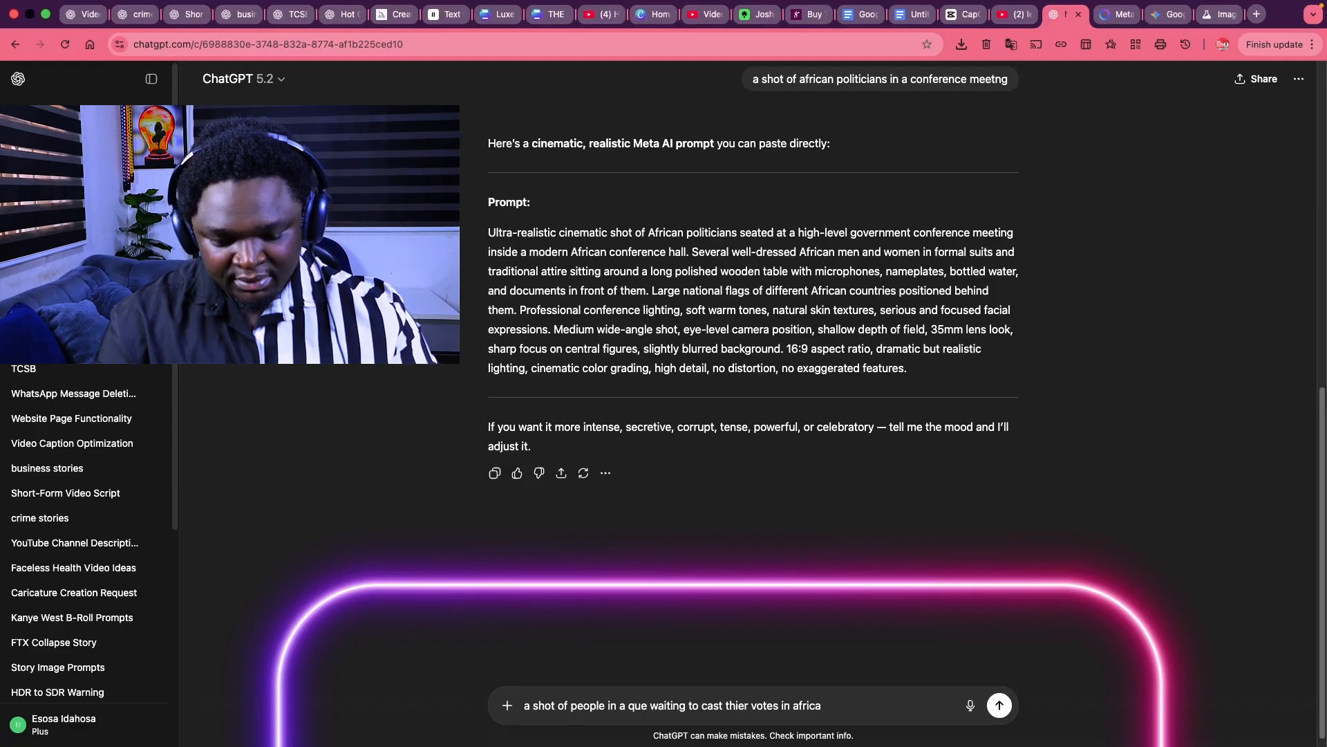
pyautogui.press('Return')
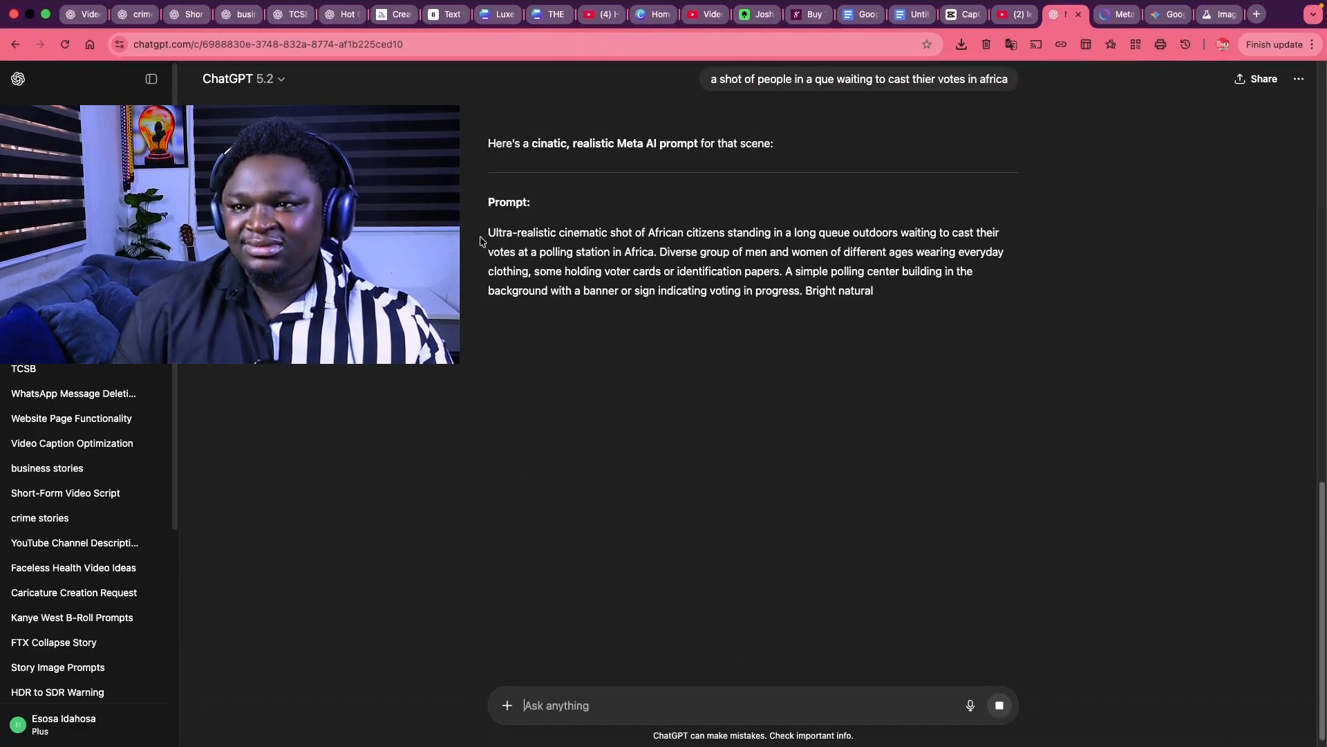
# - Copy the ChatGPT prompt for African citizens queuing to vote and submit it in Meta AI for animation
pyautogui.moveTo(477, 235); pyautogui.dragTo(926, 367)
pyautogui.press('super+c')
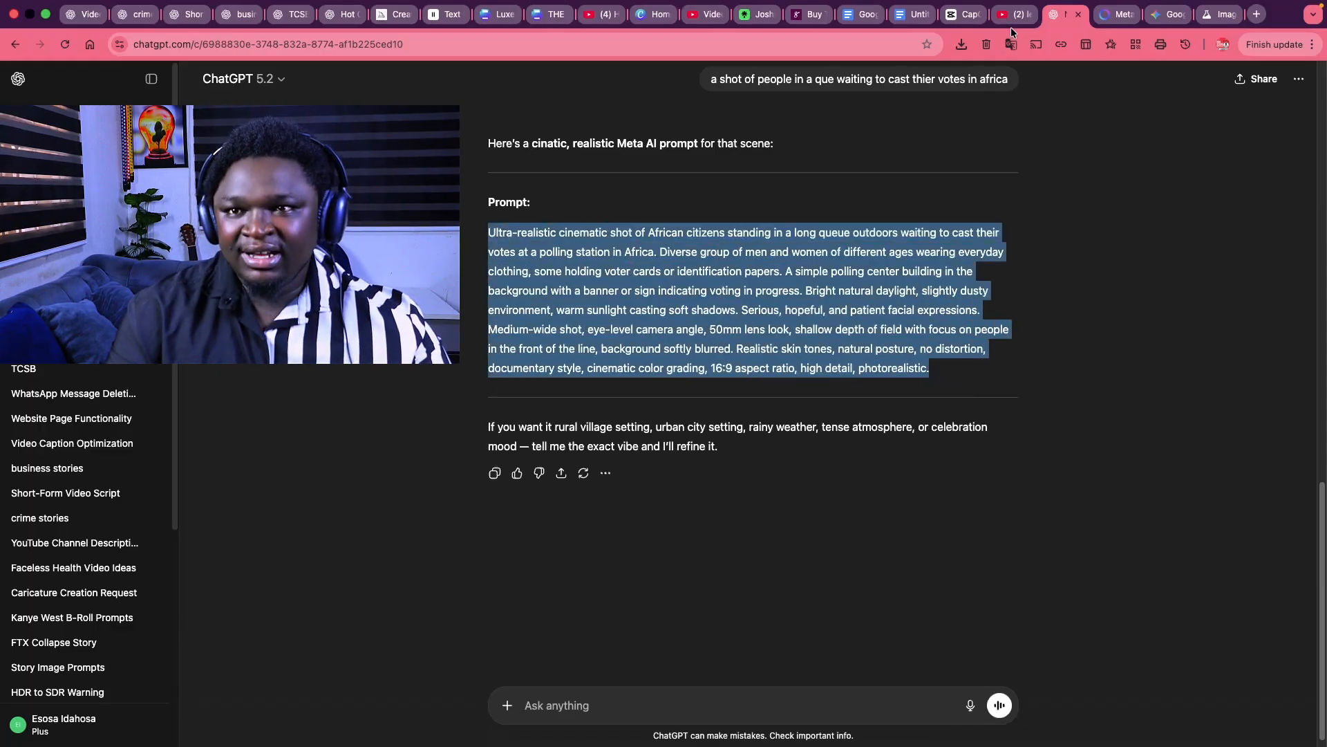
pyautogui.click(1105, 23)
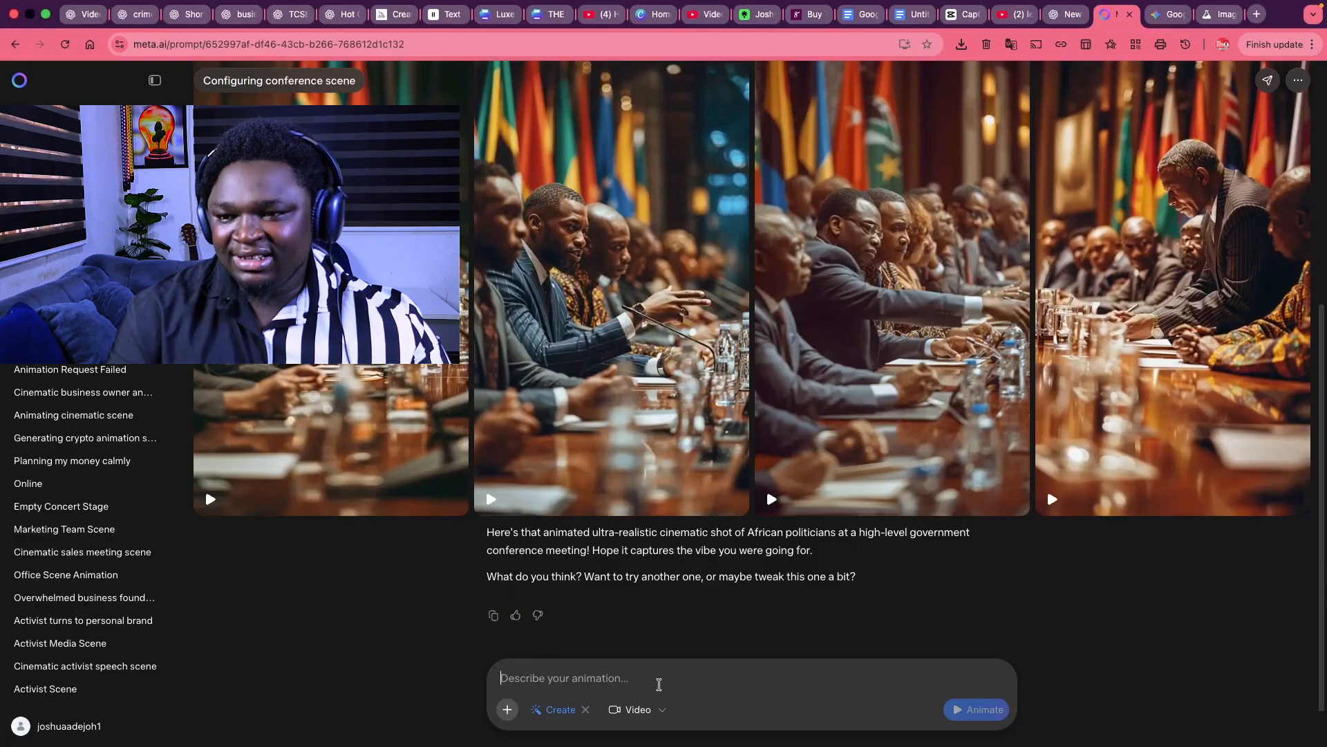
pyautogui.press('super+v')
pyautogui.click(981, 712)
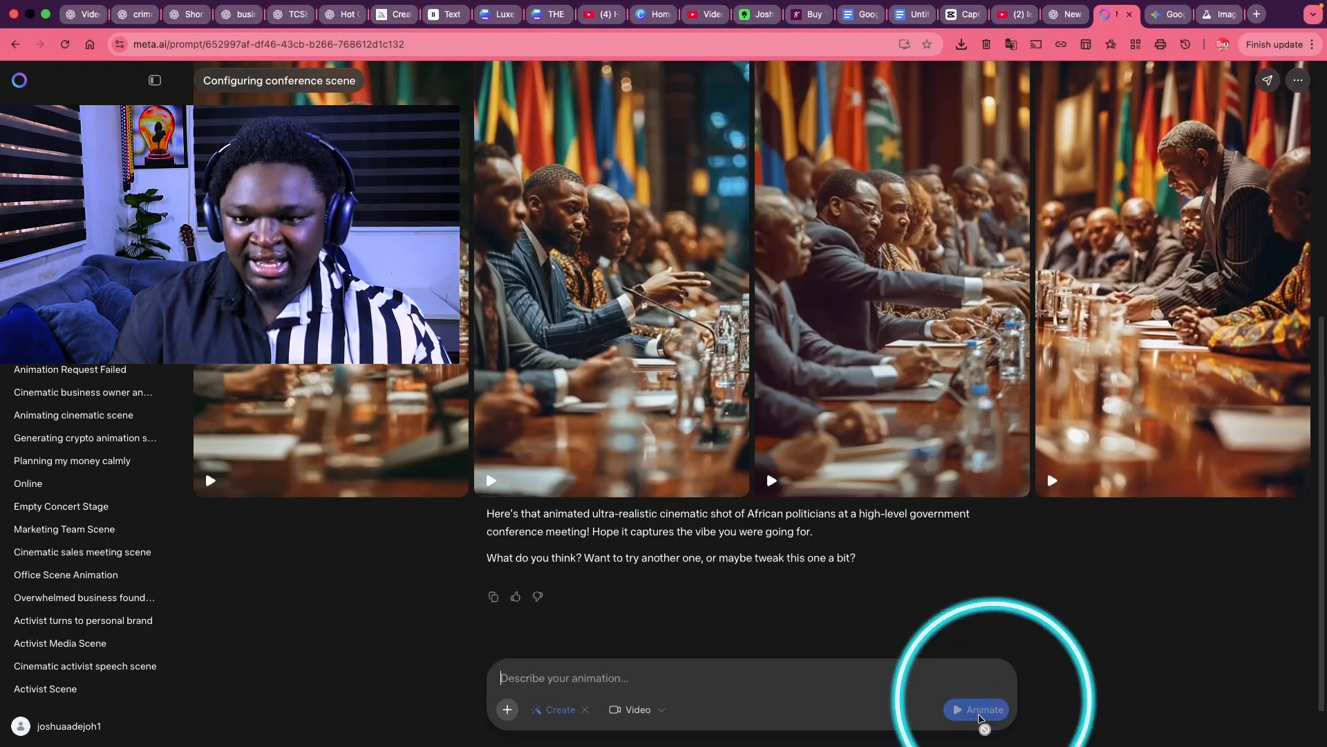
# - Send the copied voting queue prompt to Gemini to generate an image
pyautogui.click(1162, 17)
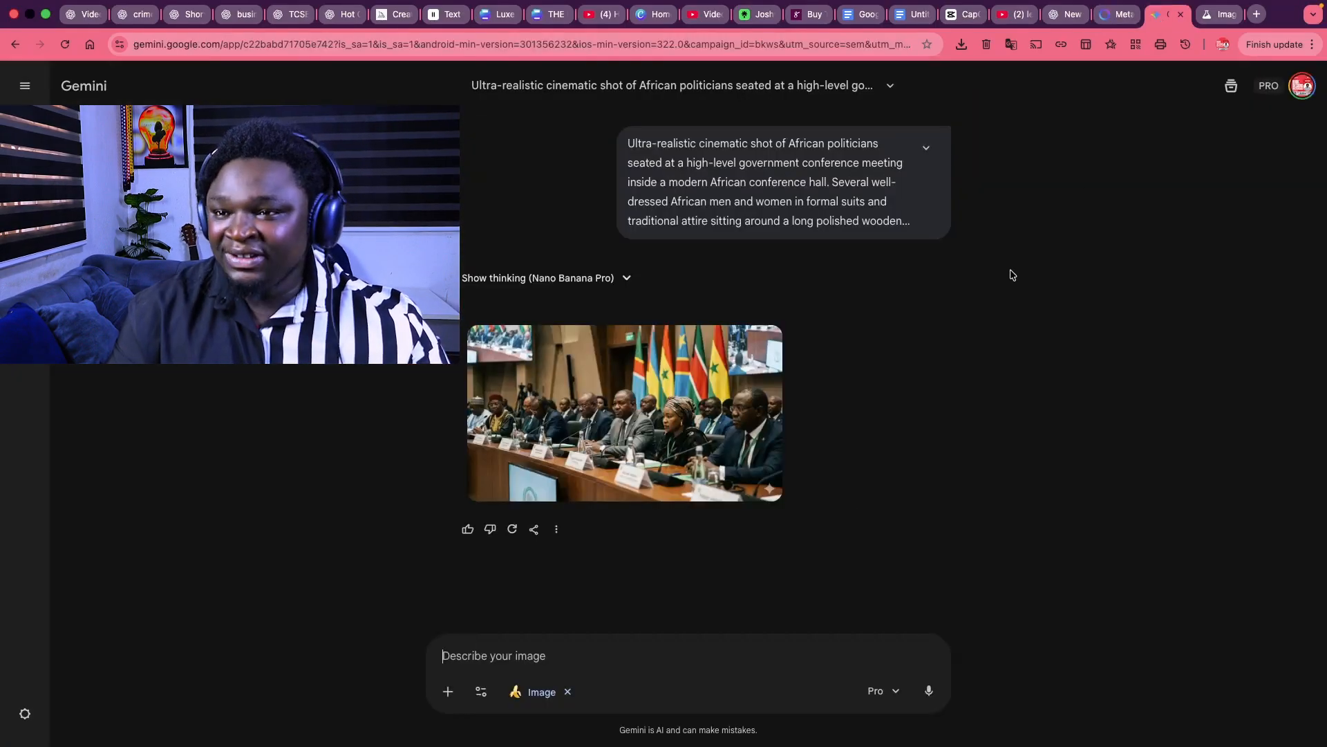
pyautogui.press('super+v')
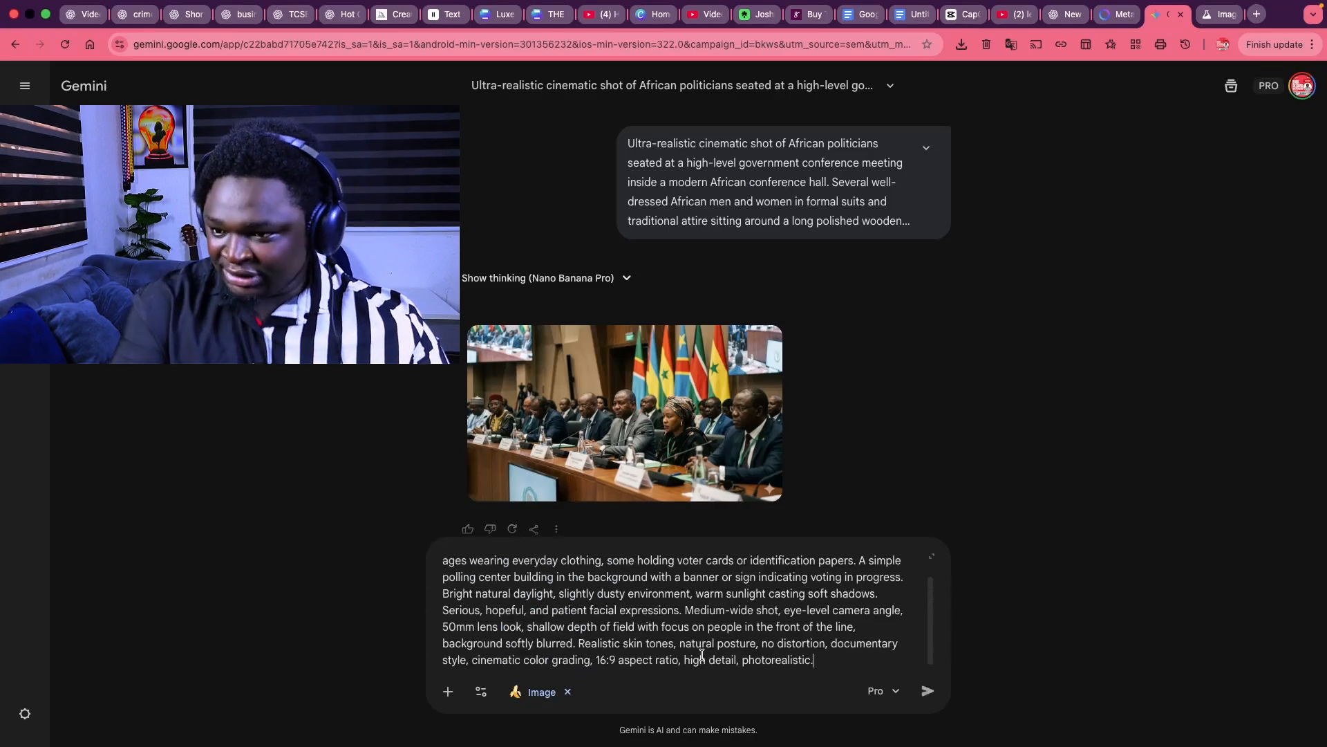
pyautogui.press('Return')
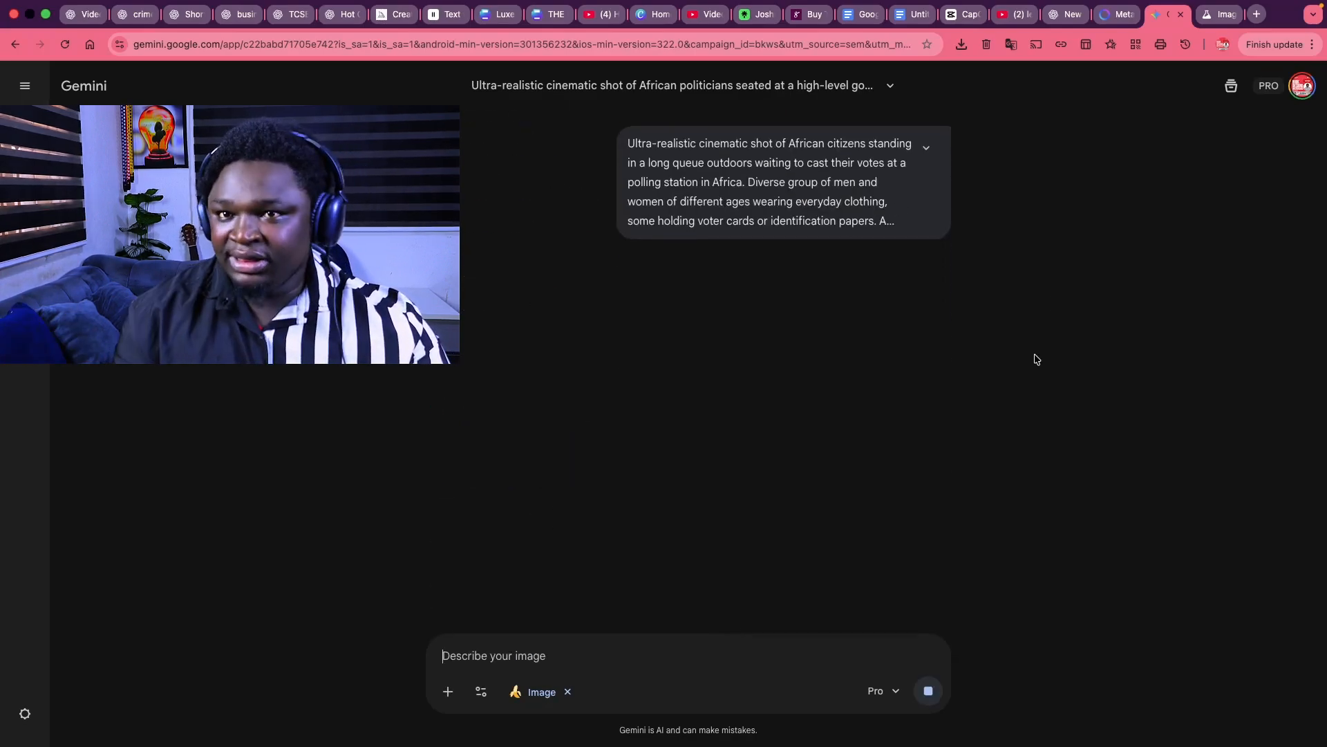
# - Replace the ImageFX prompt with the voting queue prompt and create the images in Portrait (9:16)
pyautogui.click(1205, 21)
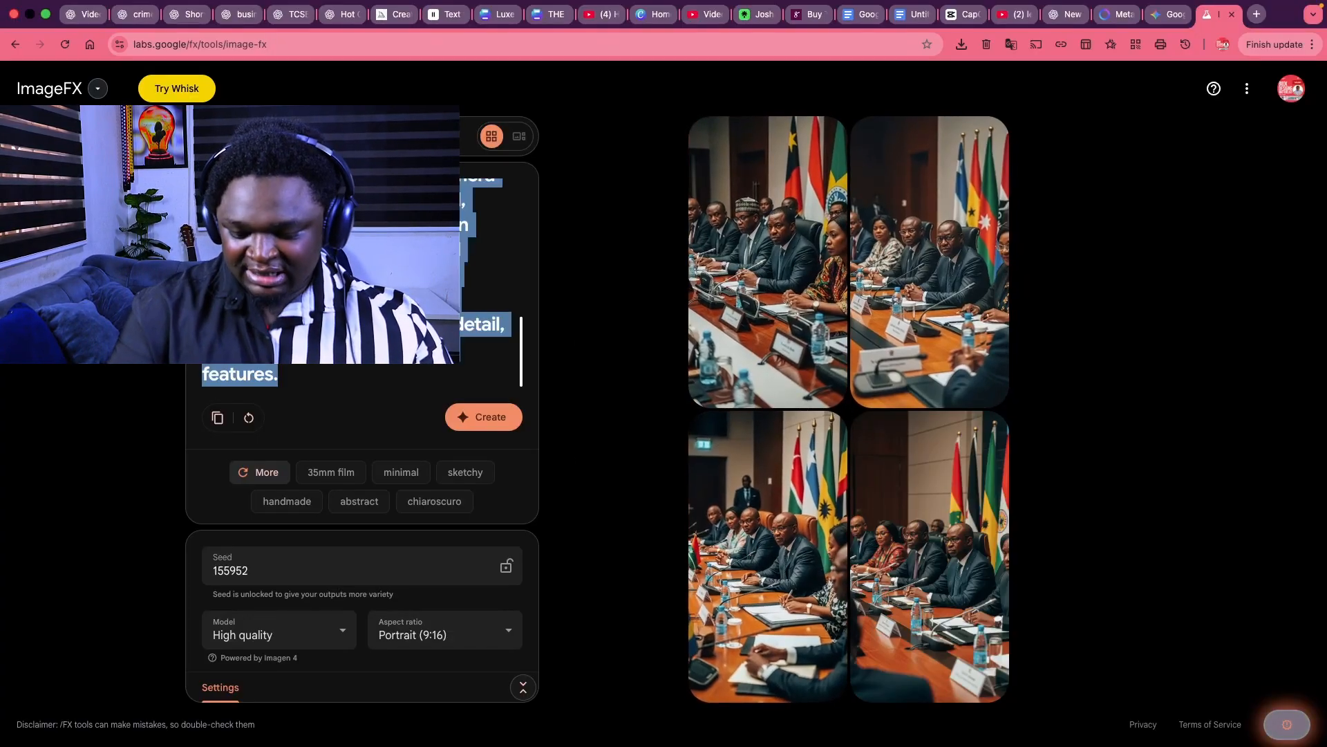
pyautogui.press('super+v')
pyautogui.press('Return')
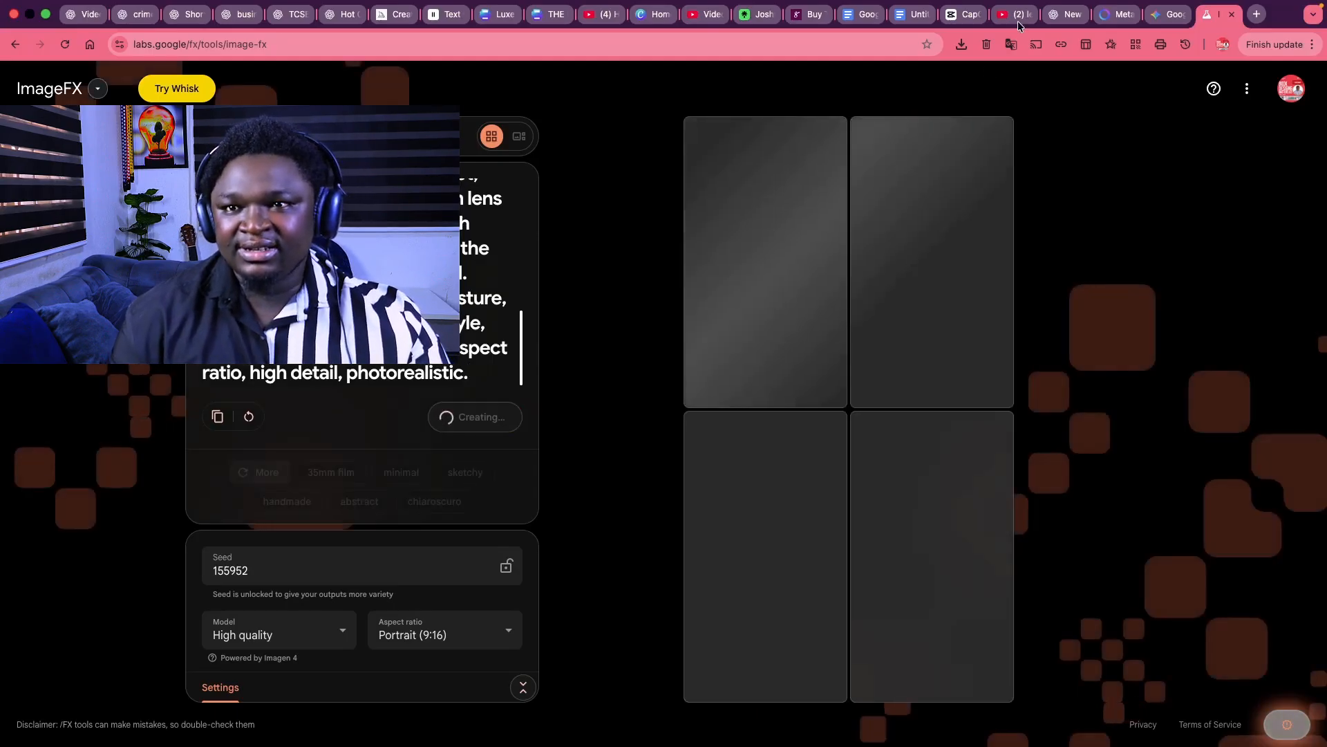
# - Check the voting queue generations in Gemini, Meta AI and ImageFX, comparing the results as they come in
pyautogui.click(1170, 19)
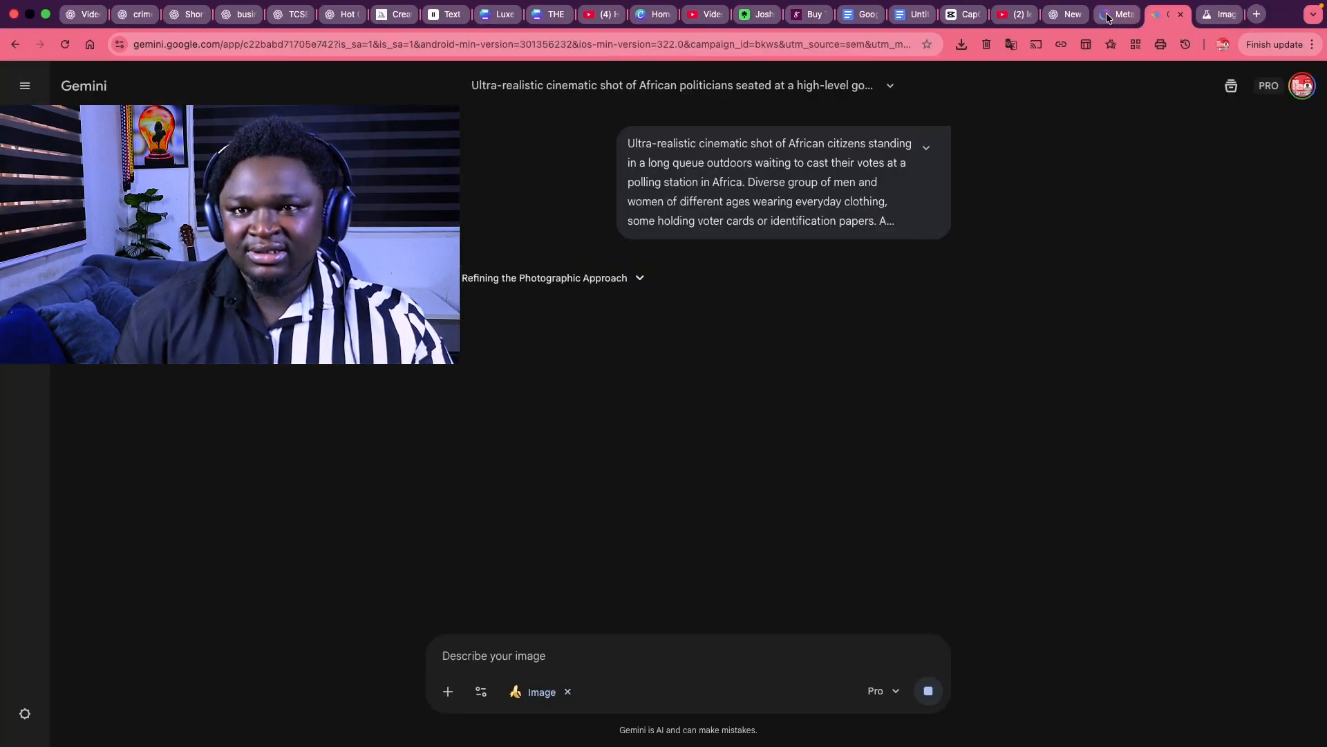
pyautogui.click(1108, 17)
pyautogui.click(1218, 15)
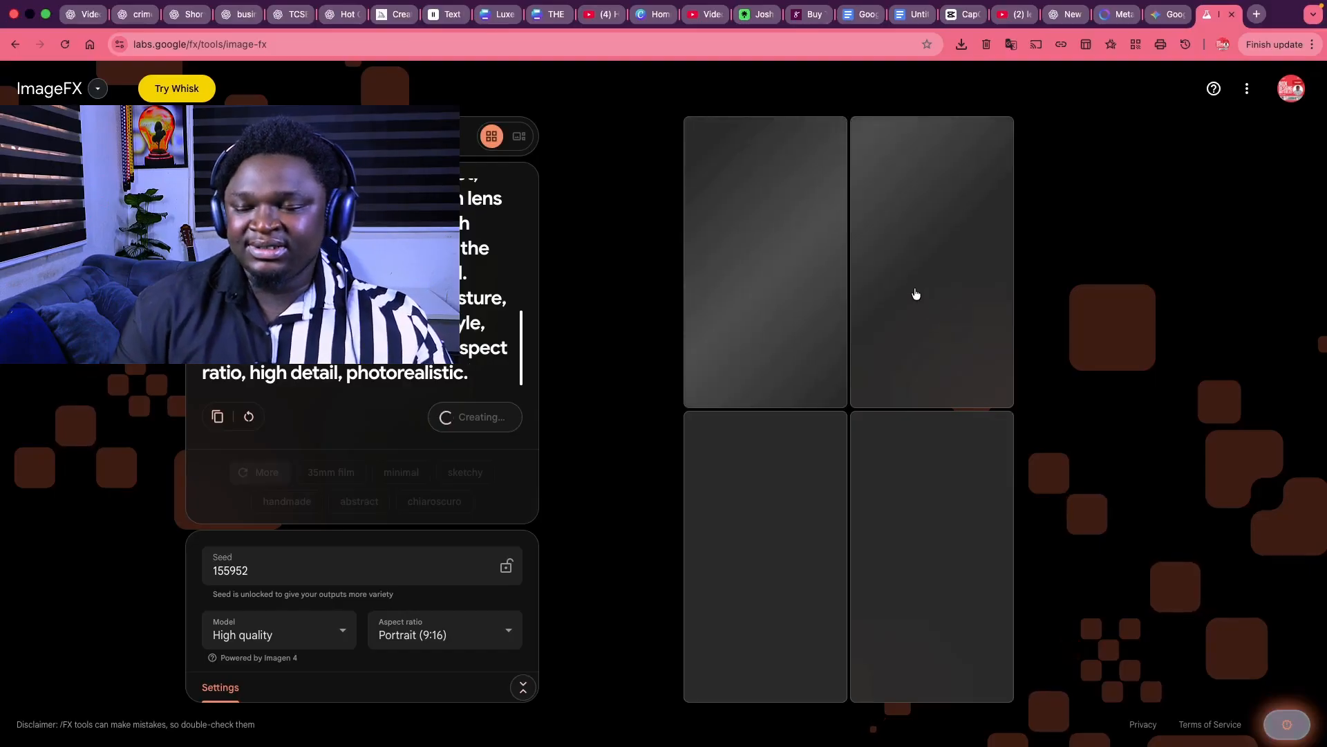
pyautogui.click(1154, 20)
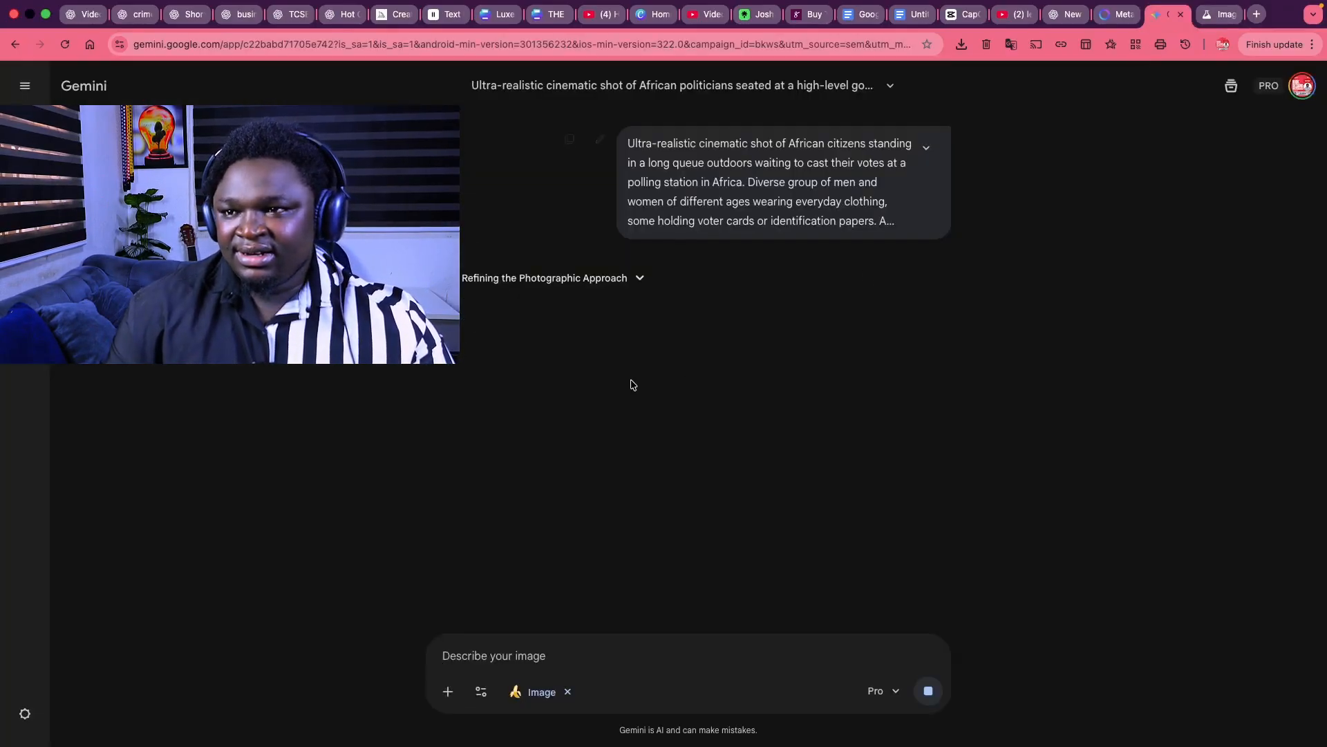
pyautogui.click(1214, 21)
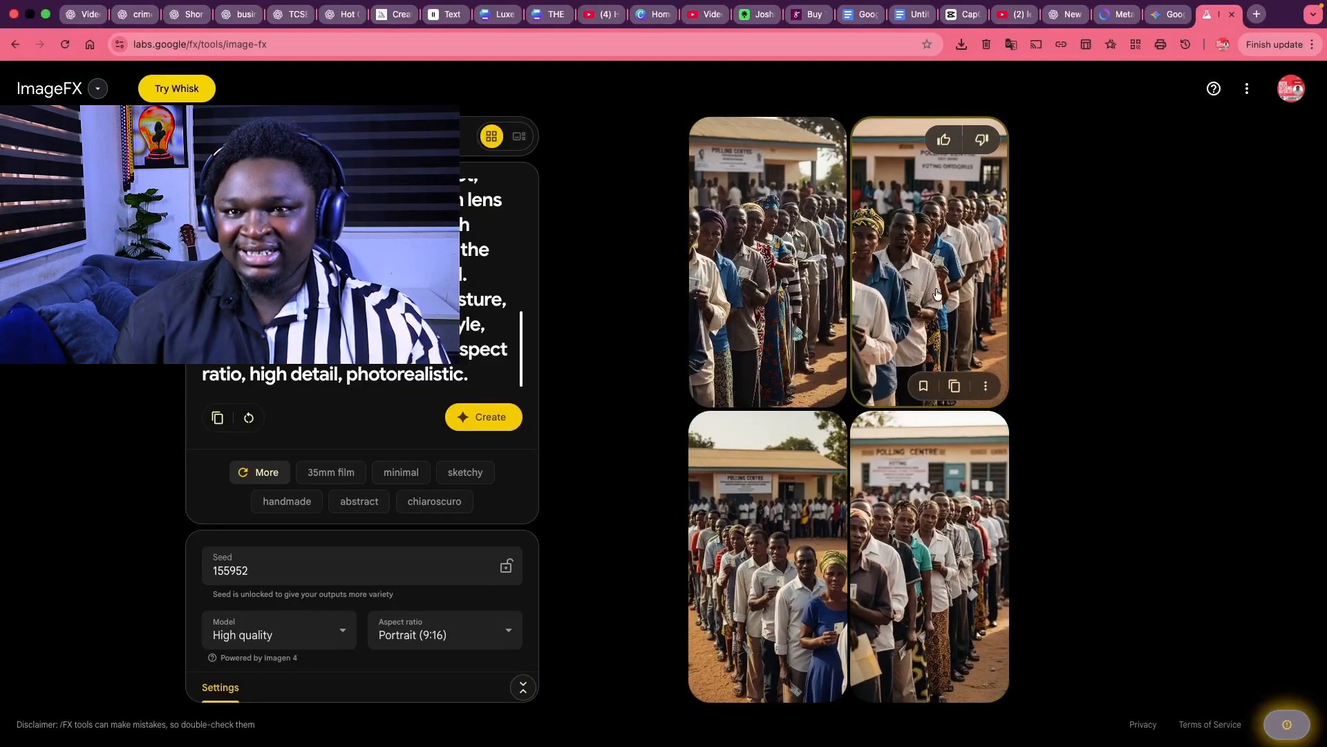
pyautogui.click(1162, 18)
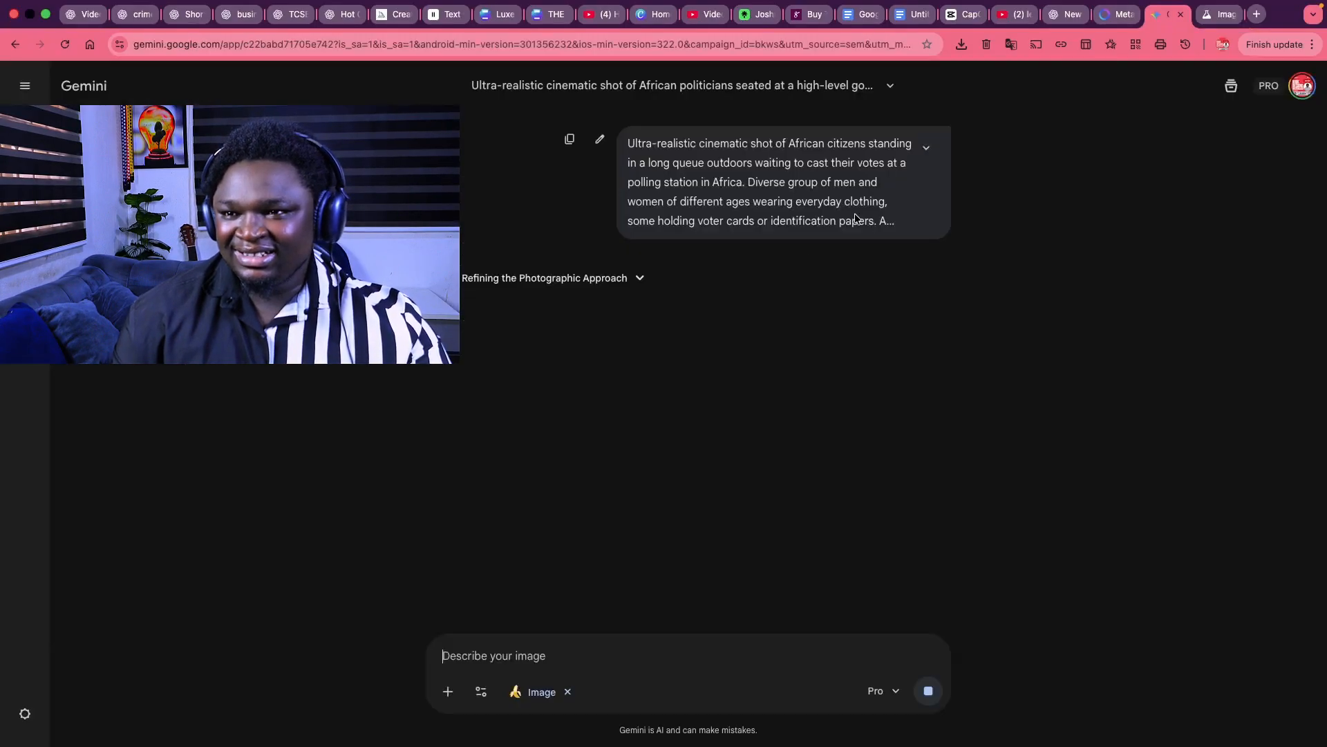
pyautogui.click(1109, 16)
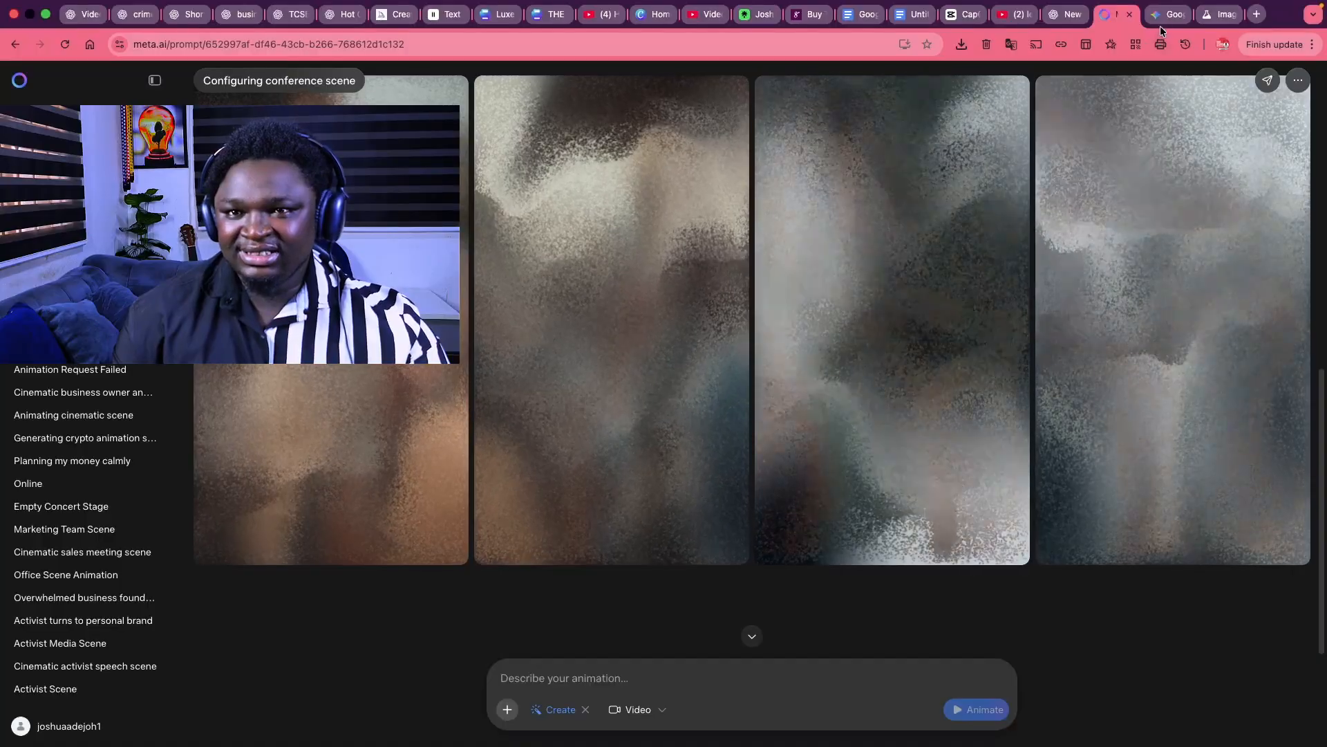
pyautogui.click(1161, 19)
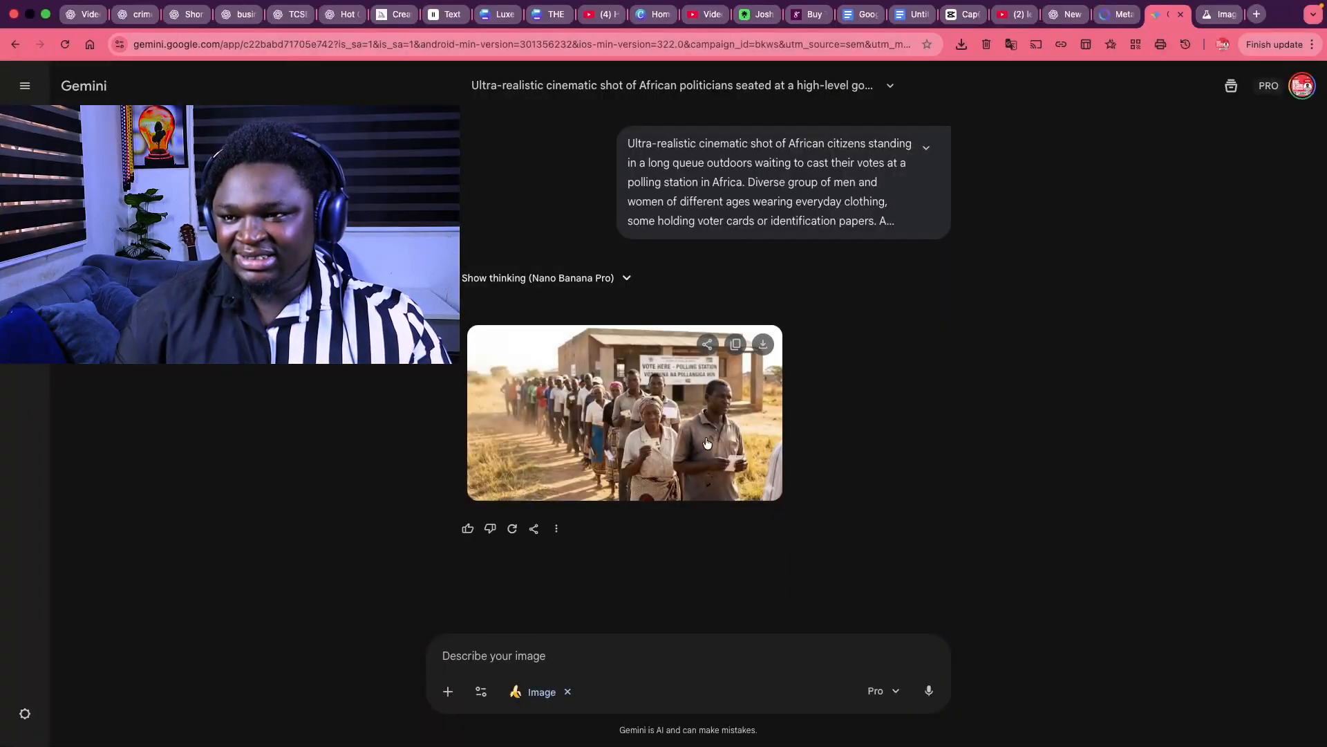
pyautogui.click(1111, 12)
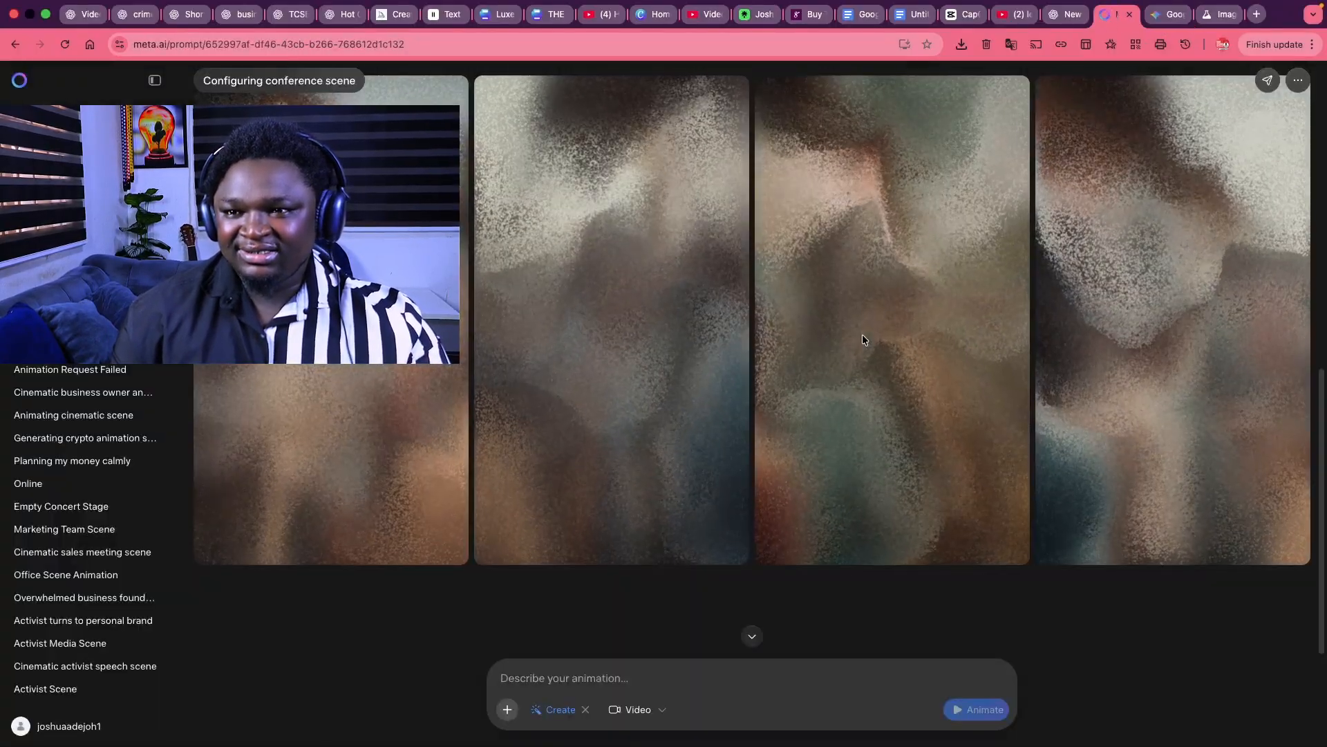
pyautogui.scroll(5, 847, 364)
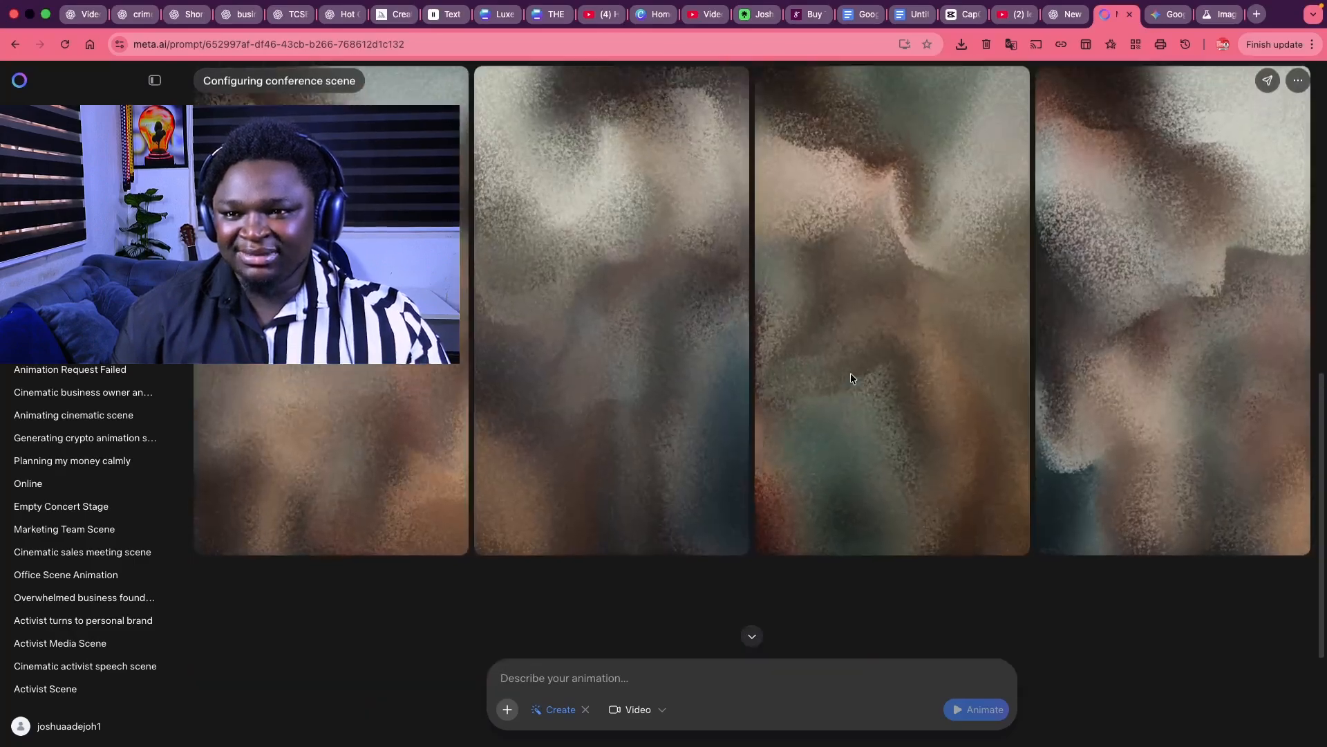
pyautogui.scroll(5, 850, 372)
pyautogui.scroll(-10, 856, 301)
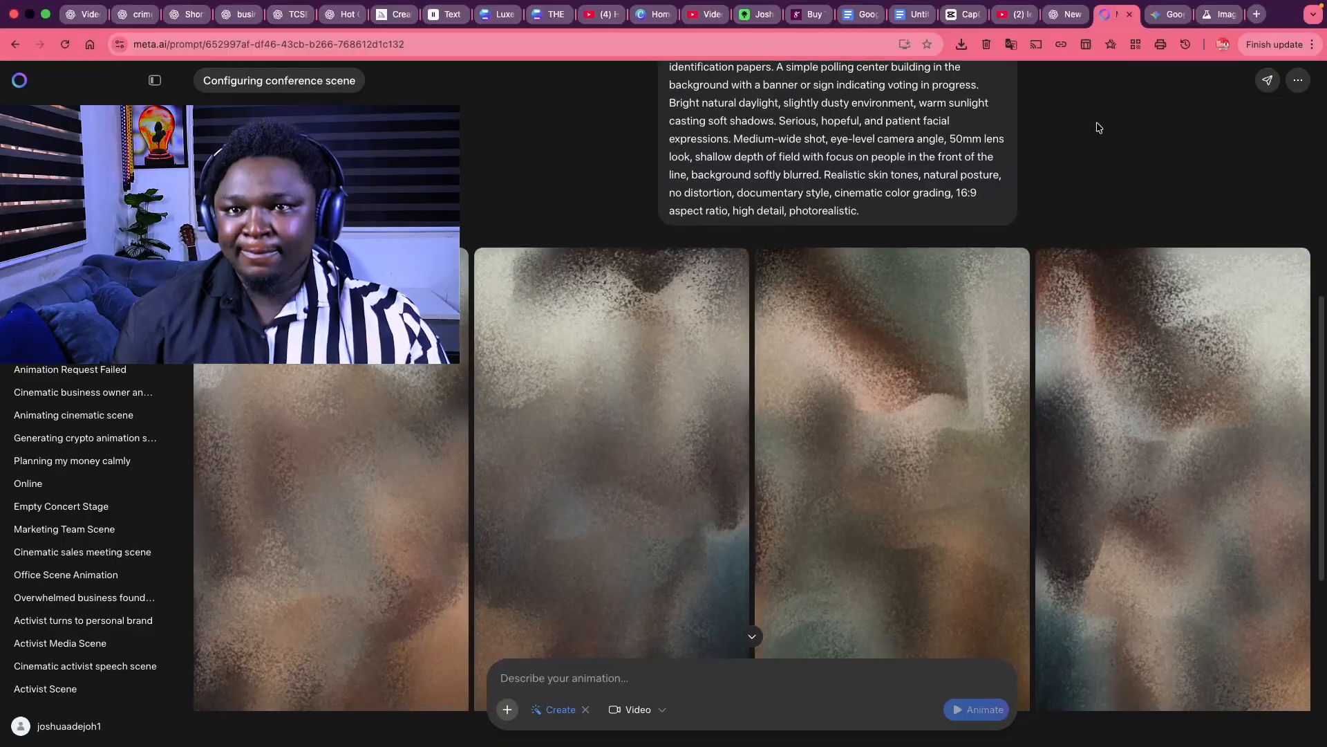
# - Browse the enlarged voting queue images in ImageFX and start downloading the fourth one, cancelling the save
pyautogui.click(1205, 19)
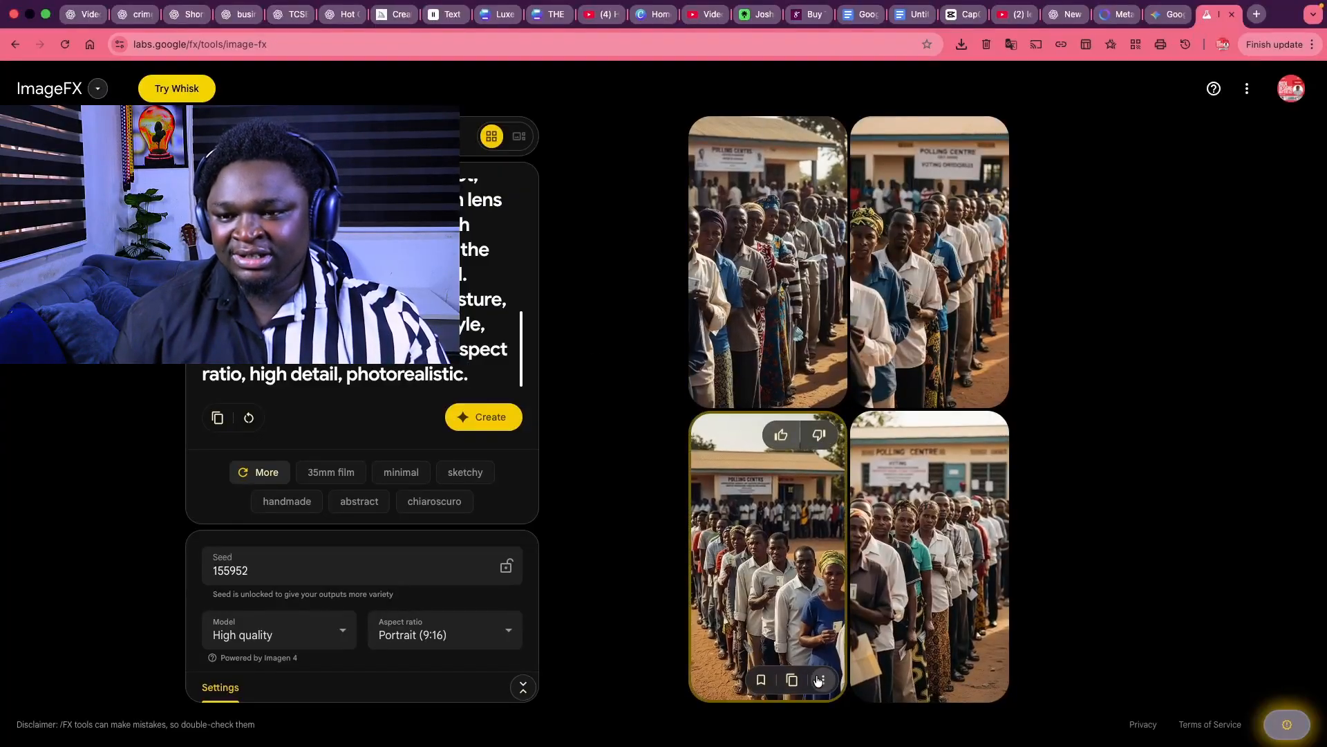
pyautogui.click(819, 681)
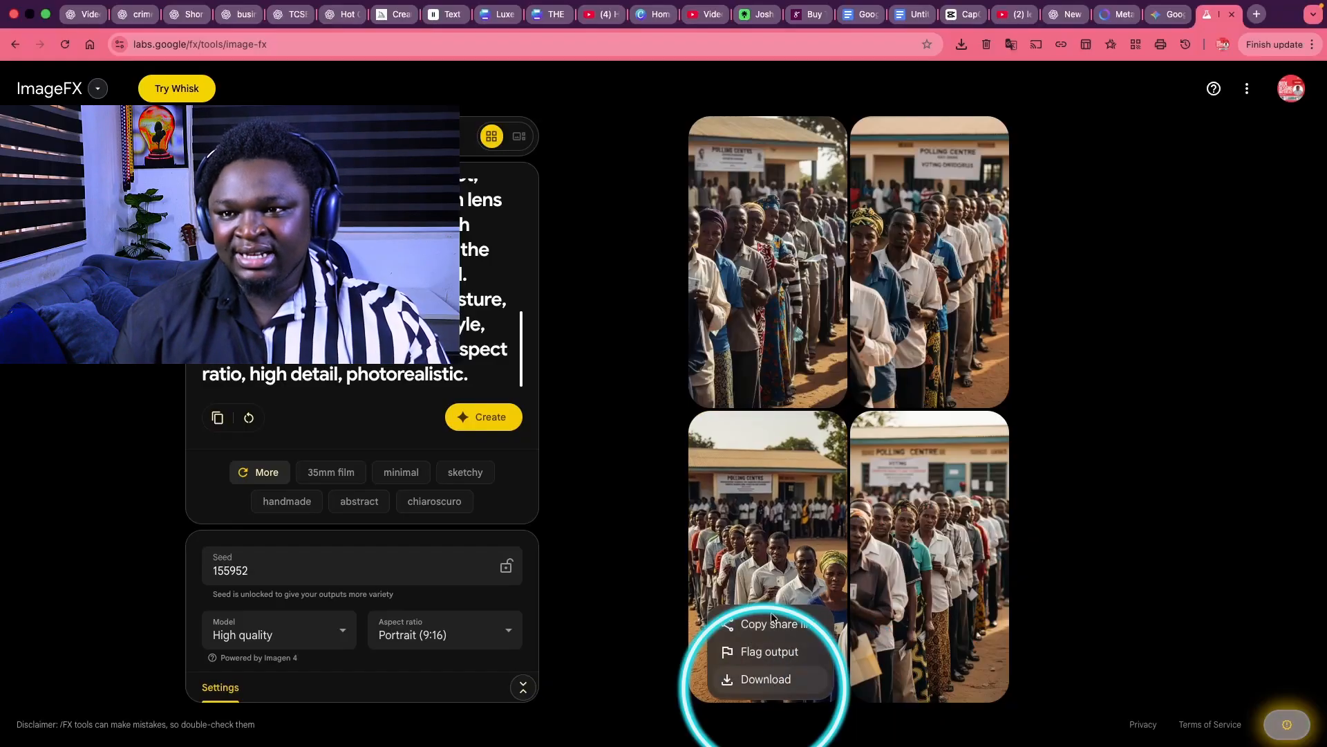
pyautogui.click(776, 304)
pyautogui.click(1144, 411)
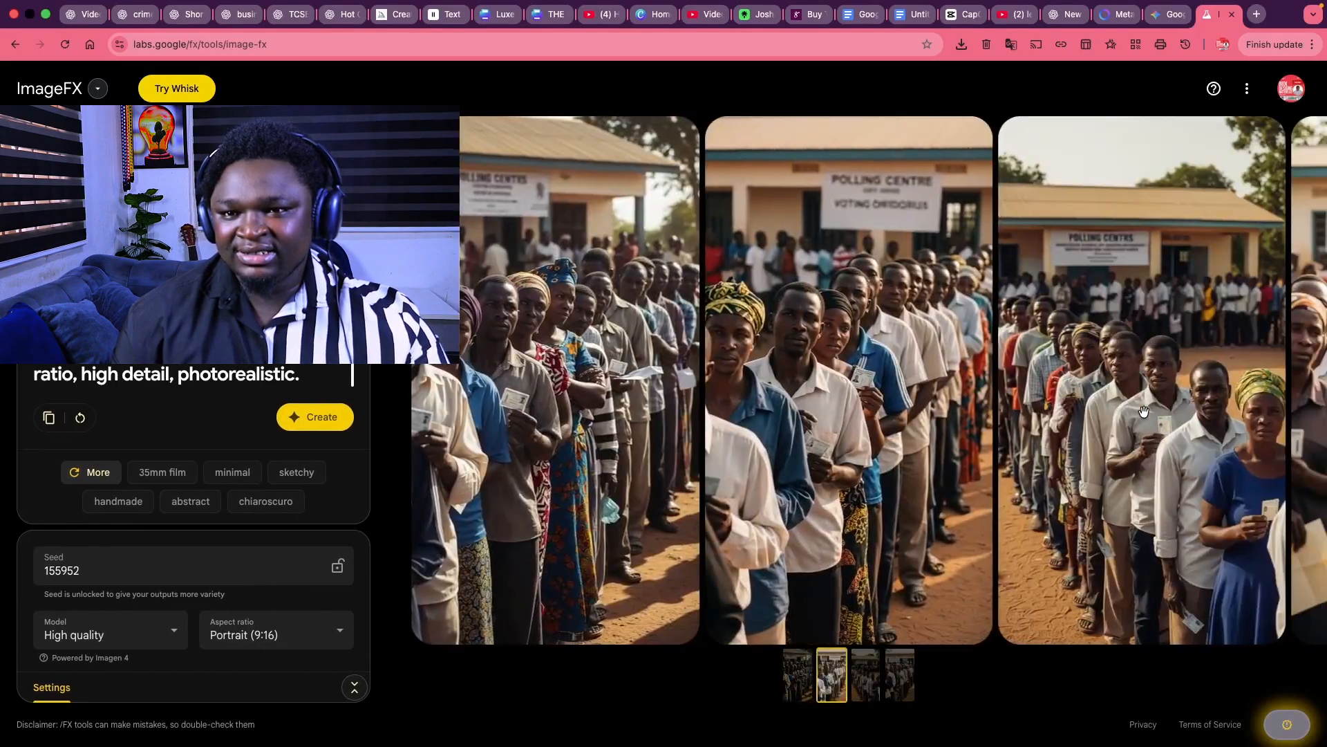
pyautogui.click(1144, 411)
pyautogui.click(1144, 411)
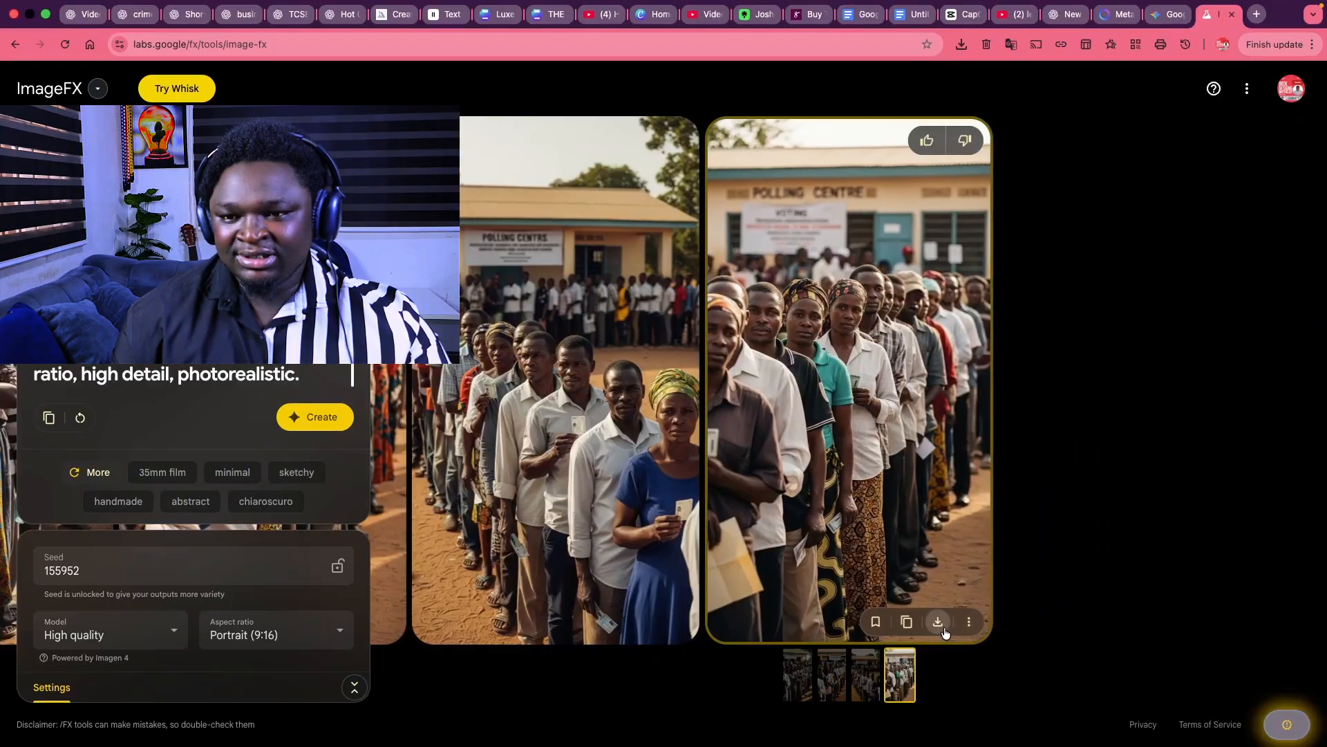
pyautogui.click(939, 626)
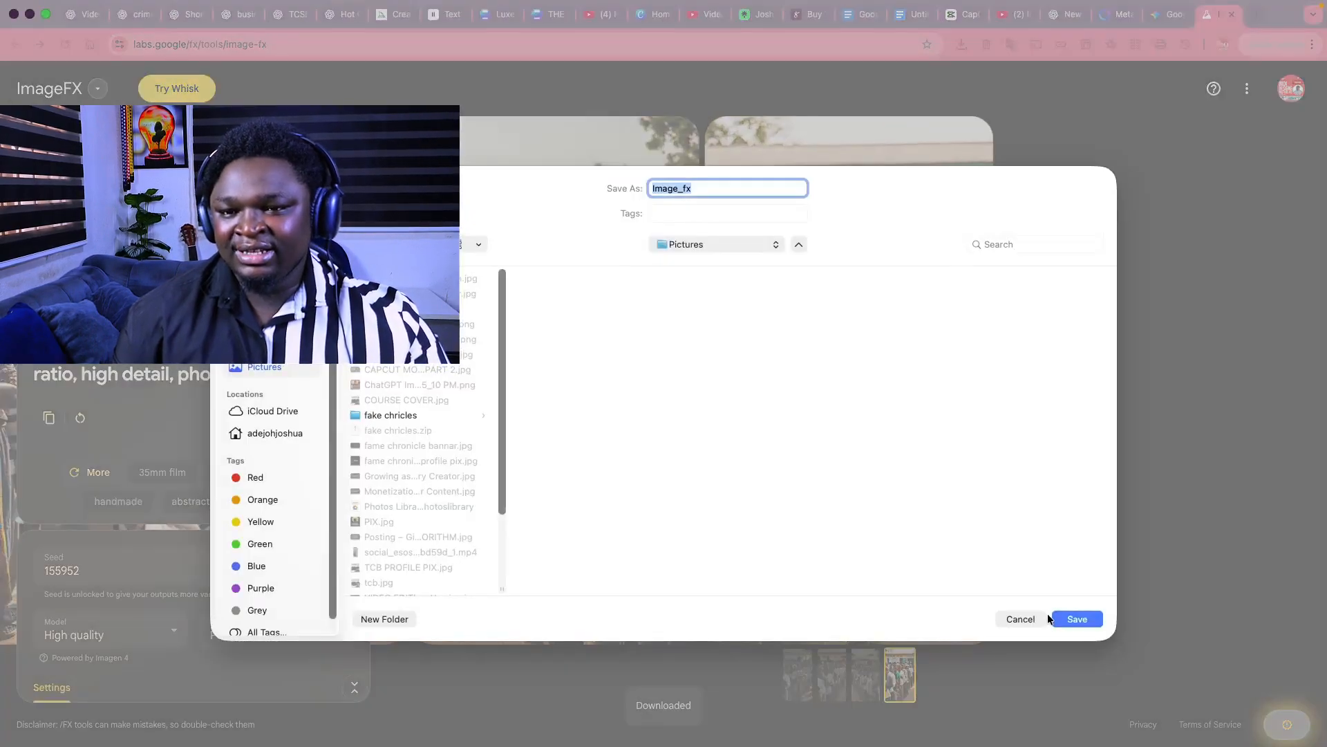
pyautogui.click(1020, 619)
# - Examine the animated voting queue shots generated in Meta AI
pyautogui.click(1114, 17)
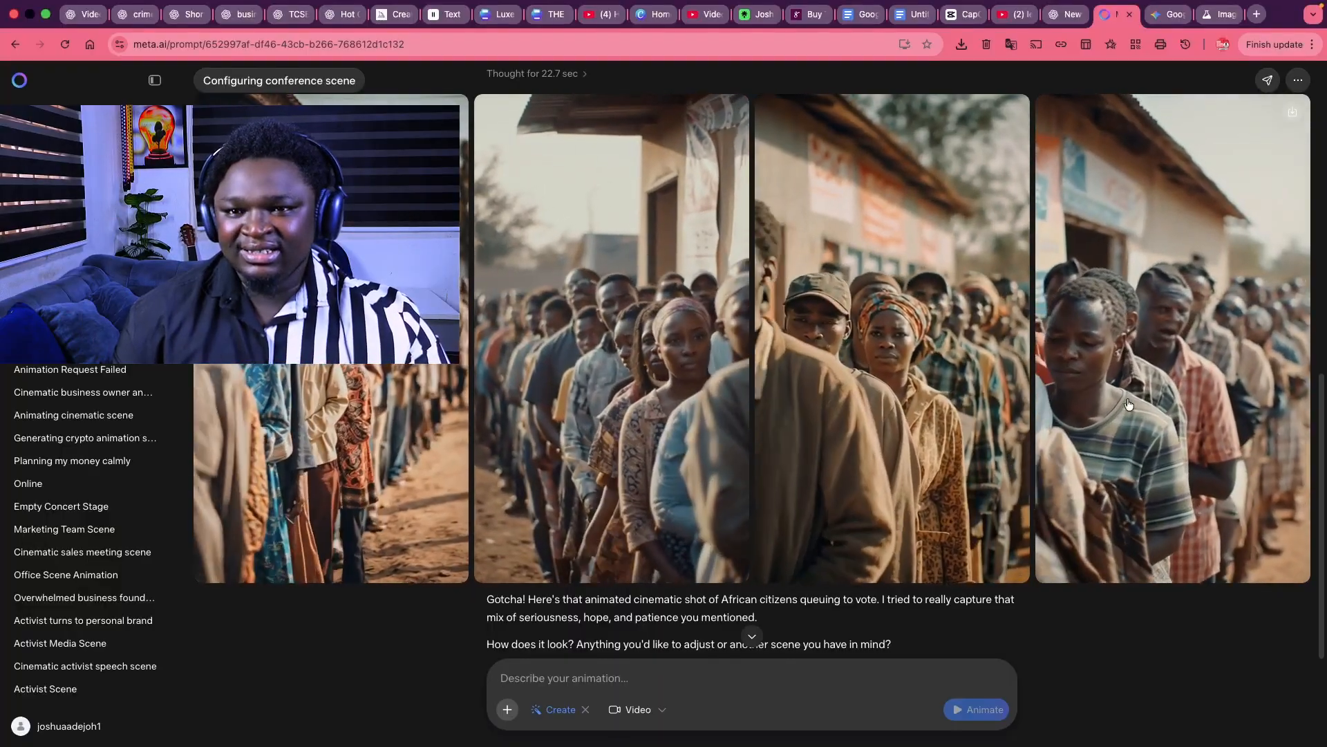
pyautogui.scroll(3, 1136, 412)
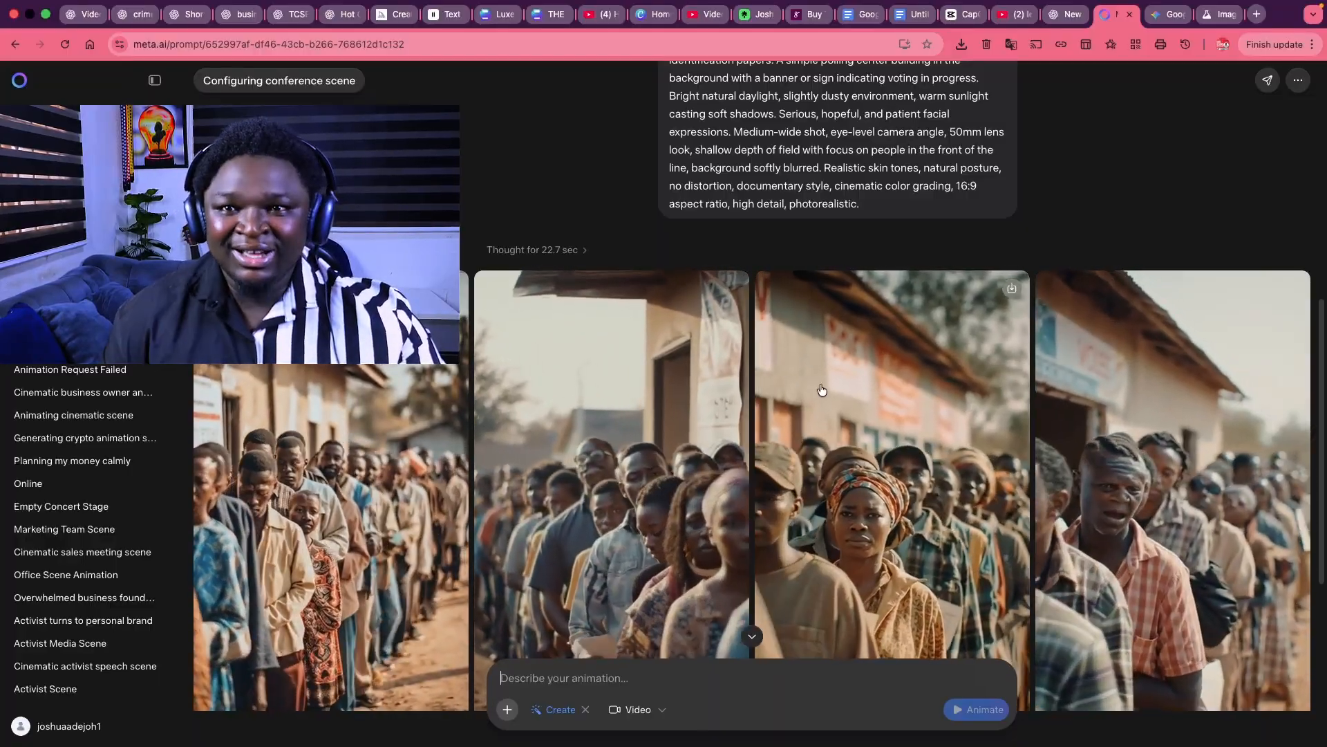
# - Search Google in a new browser tab for "people linnijng to cast thier votes" and browse the image results
pyautogui.click(1257, 14)
pyautogui.click(835, 47)
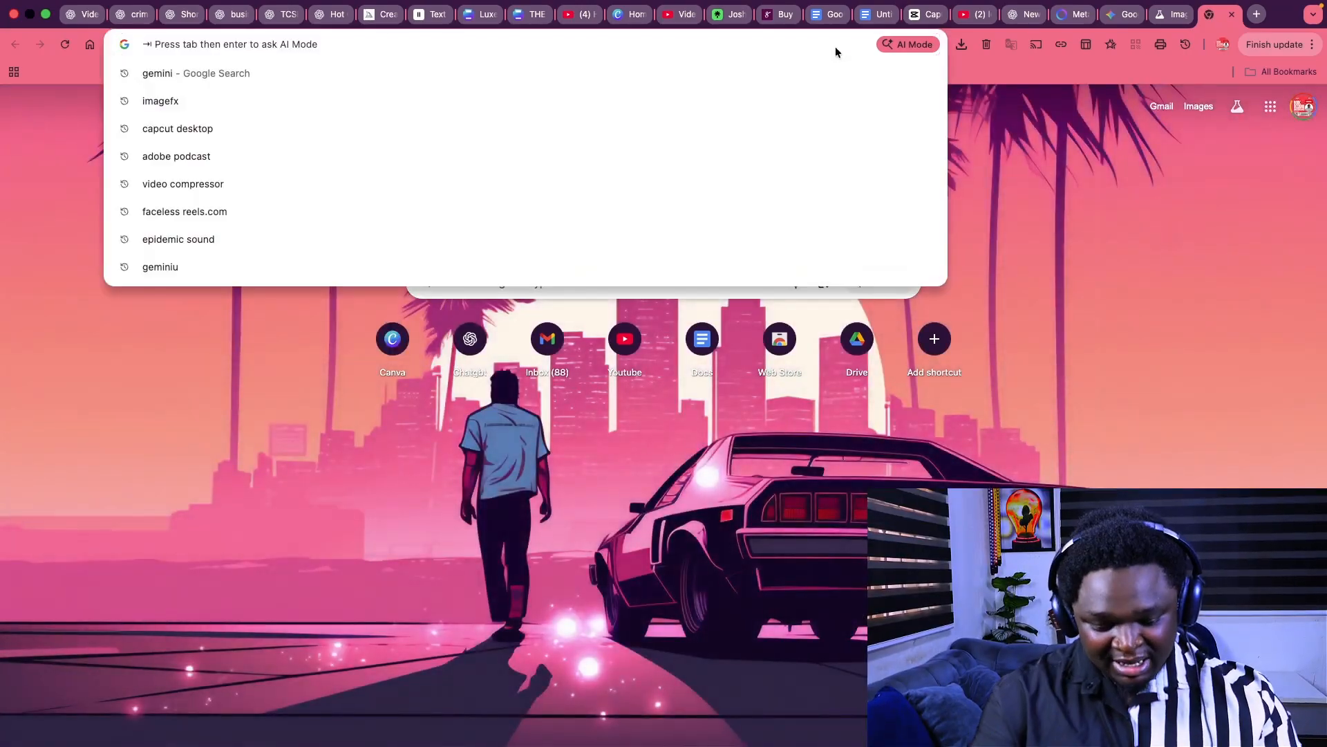
pyautogui.write('people li')
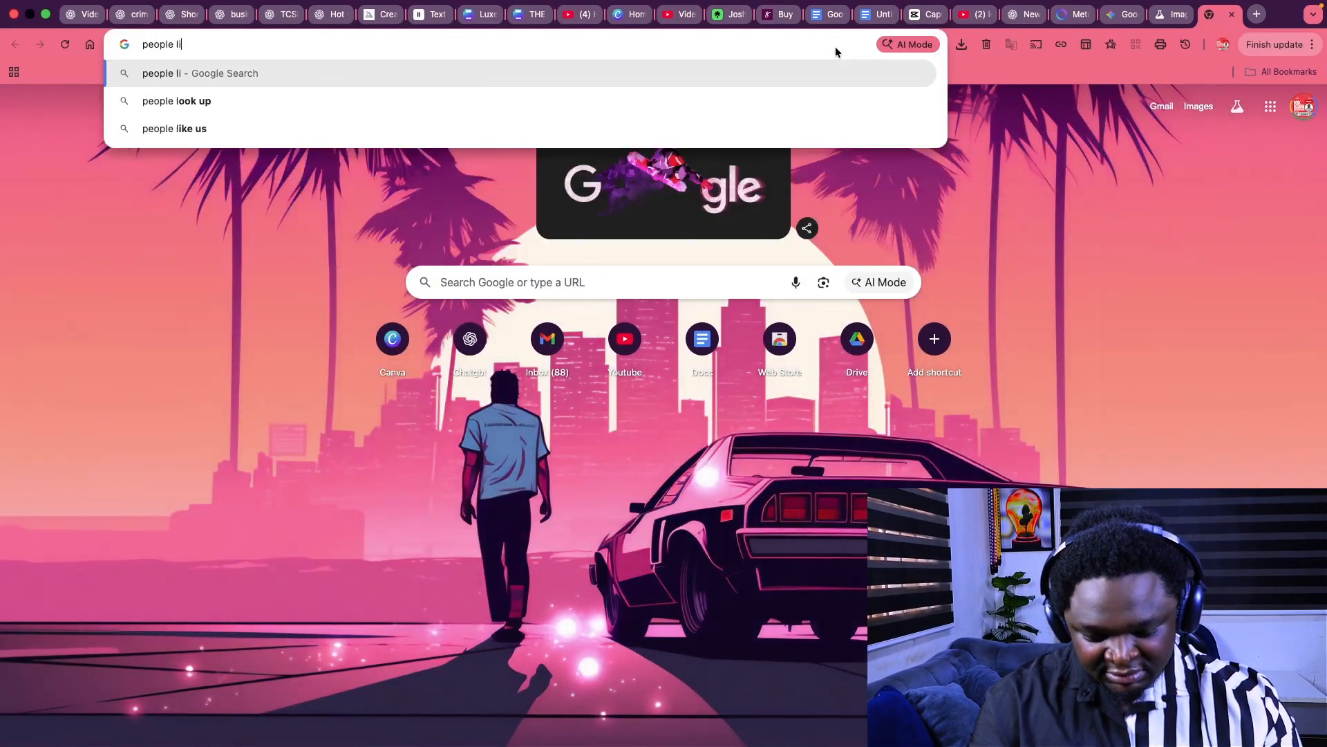
pyautogui.write('nnijng to ca')
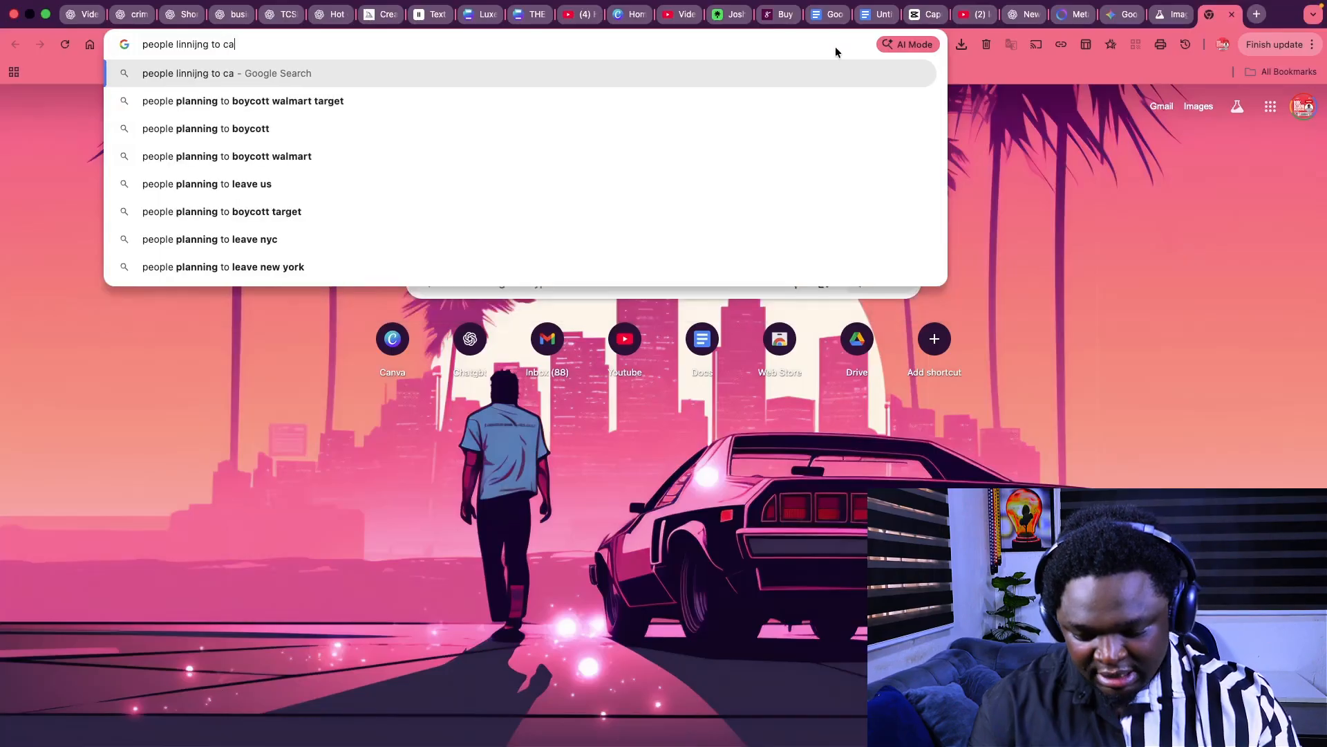
pyautogui.write('st thier')
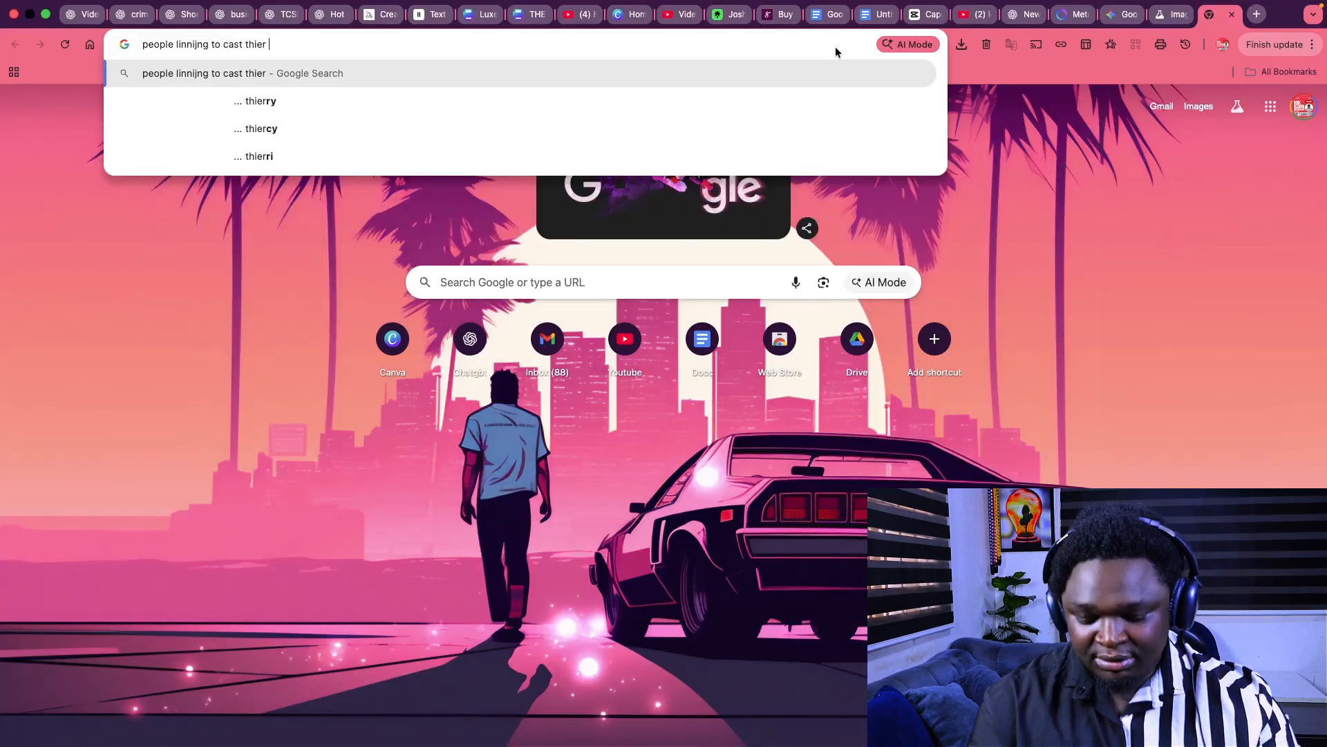
pyautogui.write(' votes')
pyautogui.press('Return')
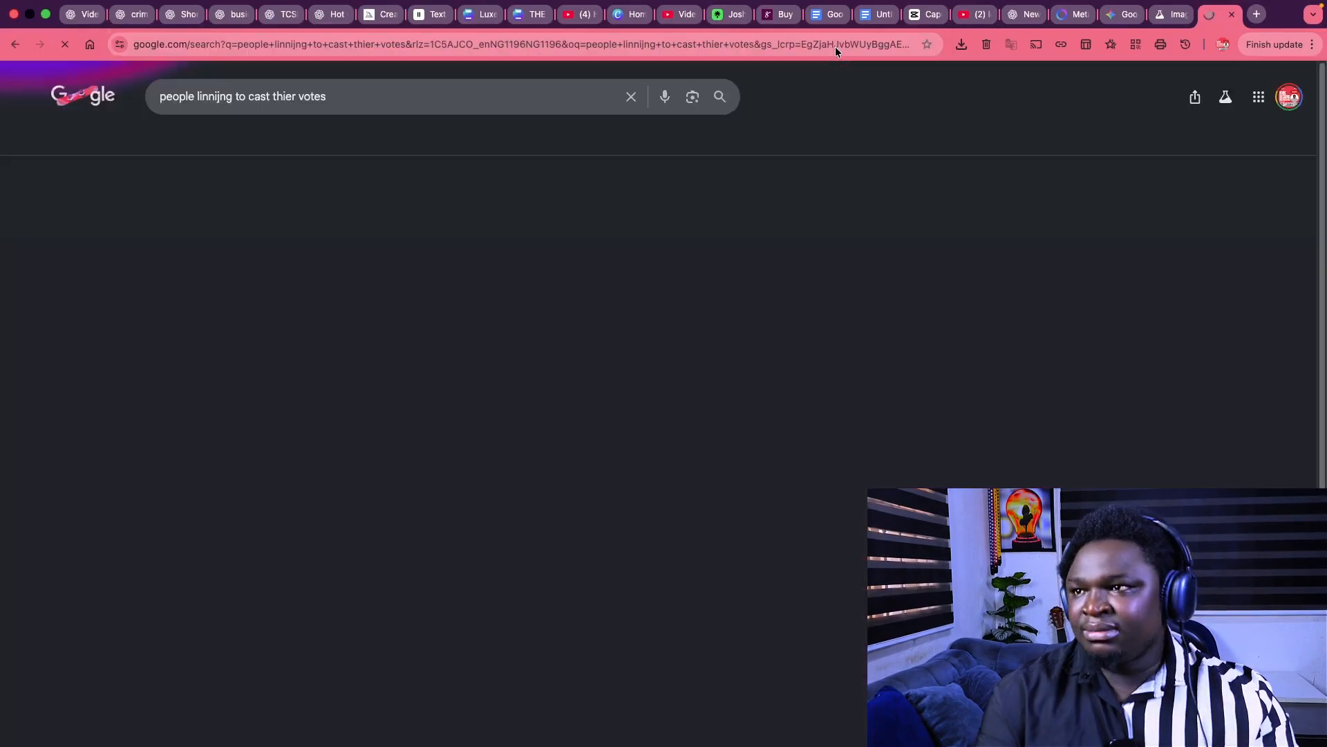
pyautogui.click(252, 138)
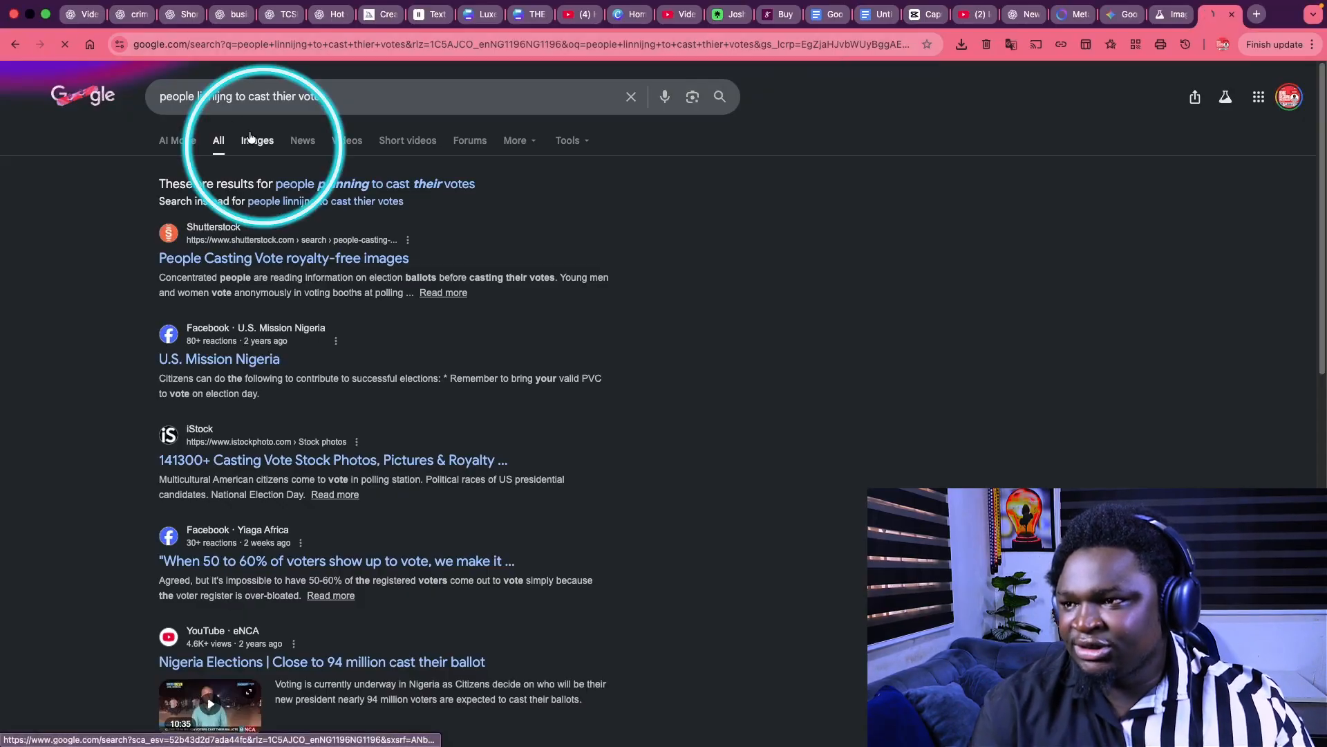
pyautogui.scroll(-15, 323, 450)
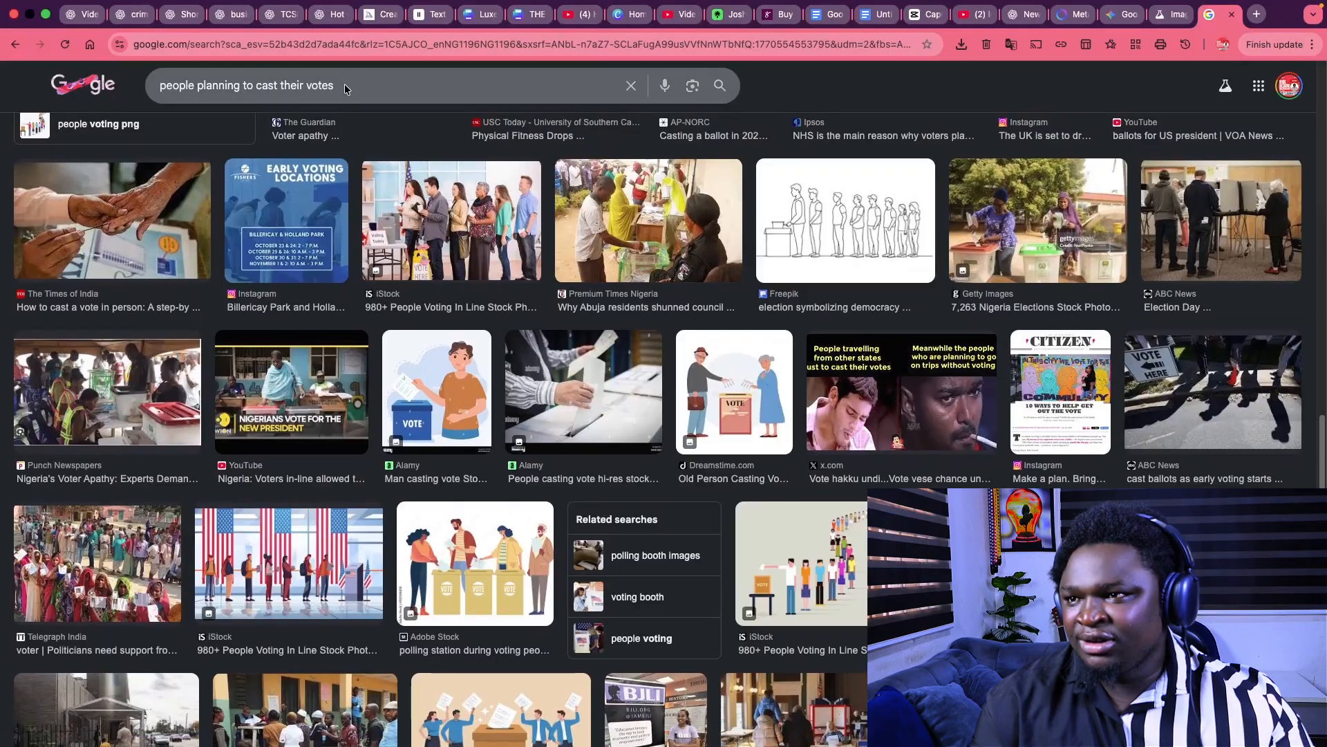
# - Refine the Google image search to "people planning to cast their votes in africa" and browse the pictures
pyautogui.click(344, 85)
pyautogui.write('in africa')
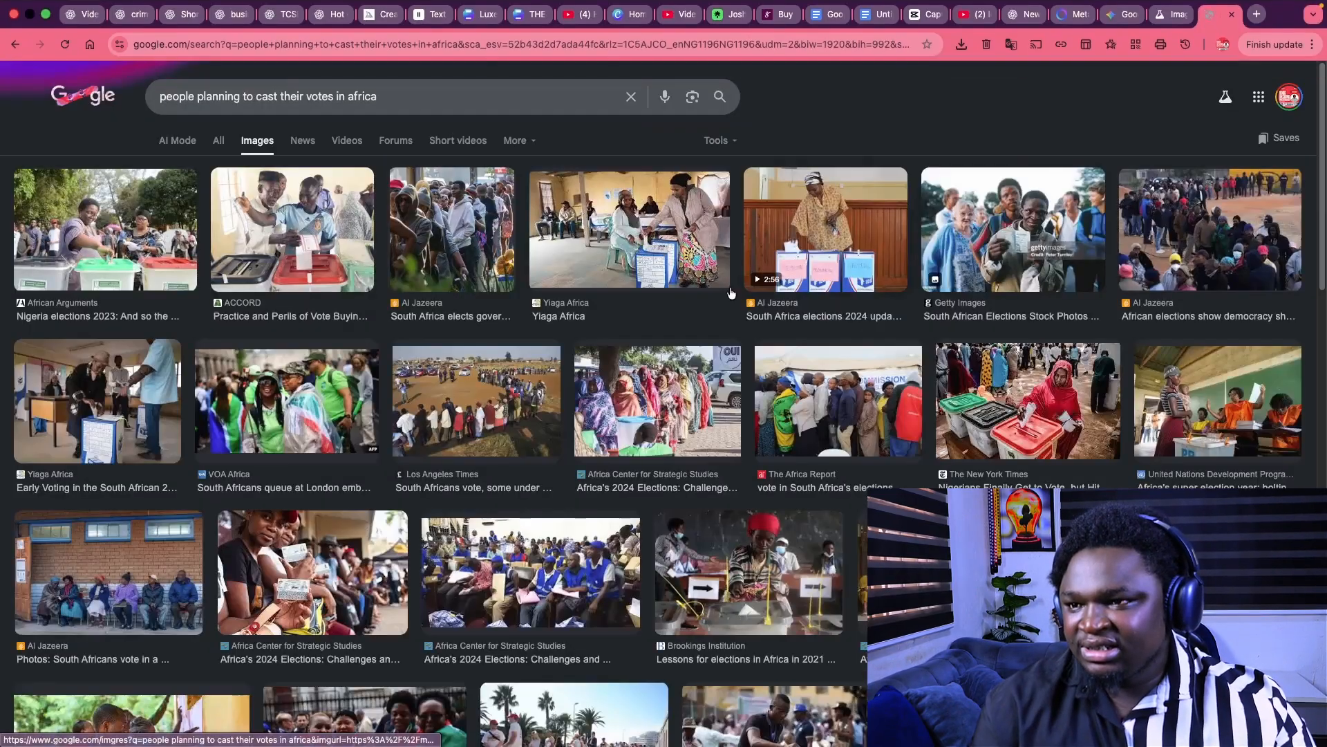
pyautogui.scroll(-5, 407, 450)
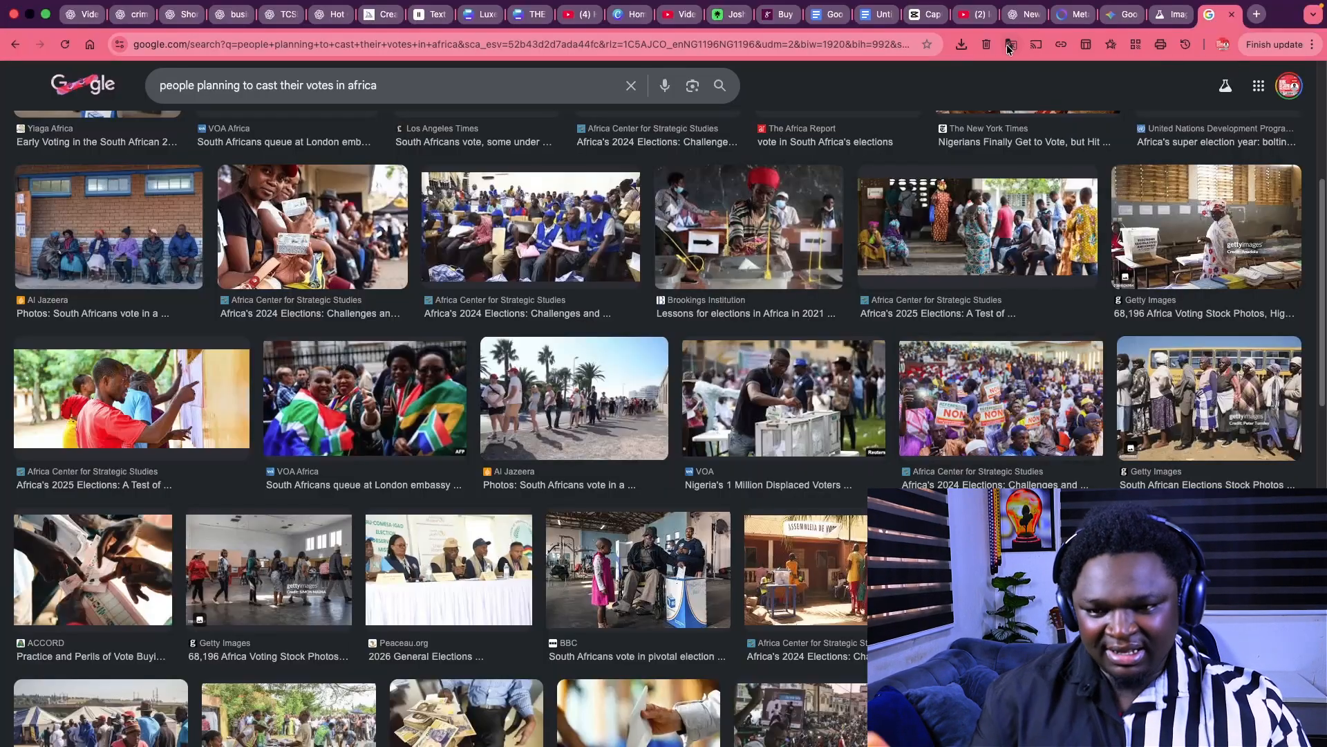
pyautogui.moveTo(479, 746)
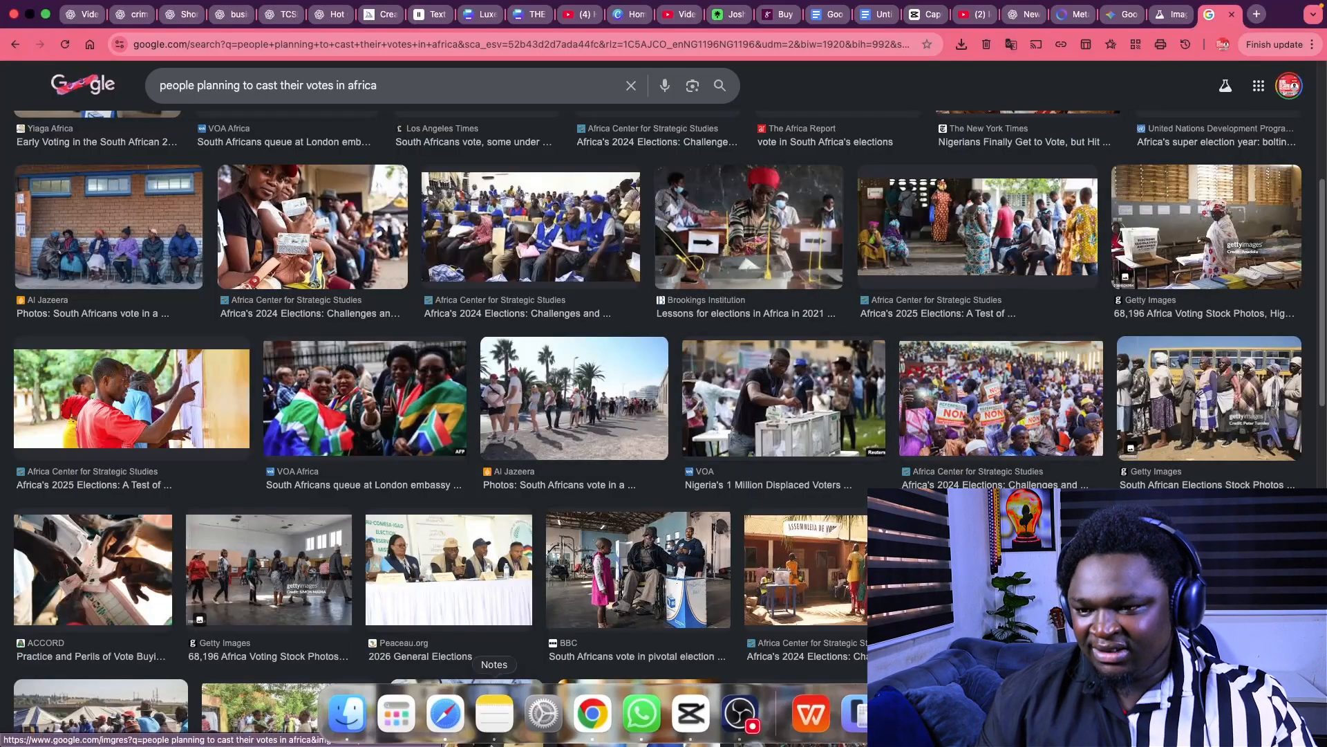
# - Switch to CapCut and place the clip a_cinematic_wide_angle_shot_of_african_political.mp4 above the talking-head footage, starting at about 0.5 s
pyautogui.click(686, 723)
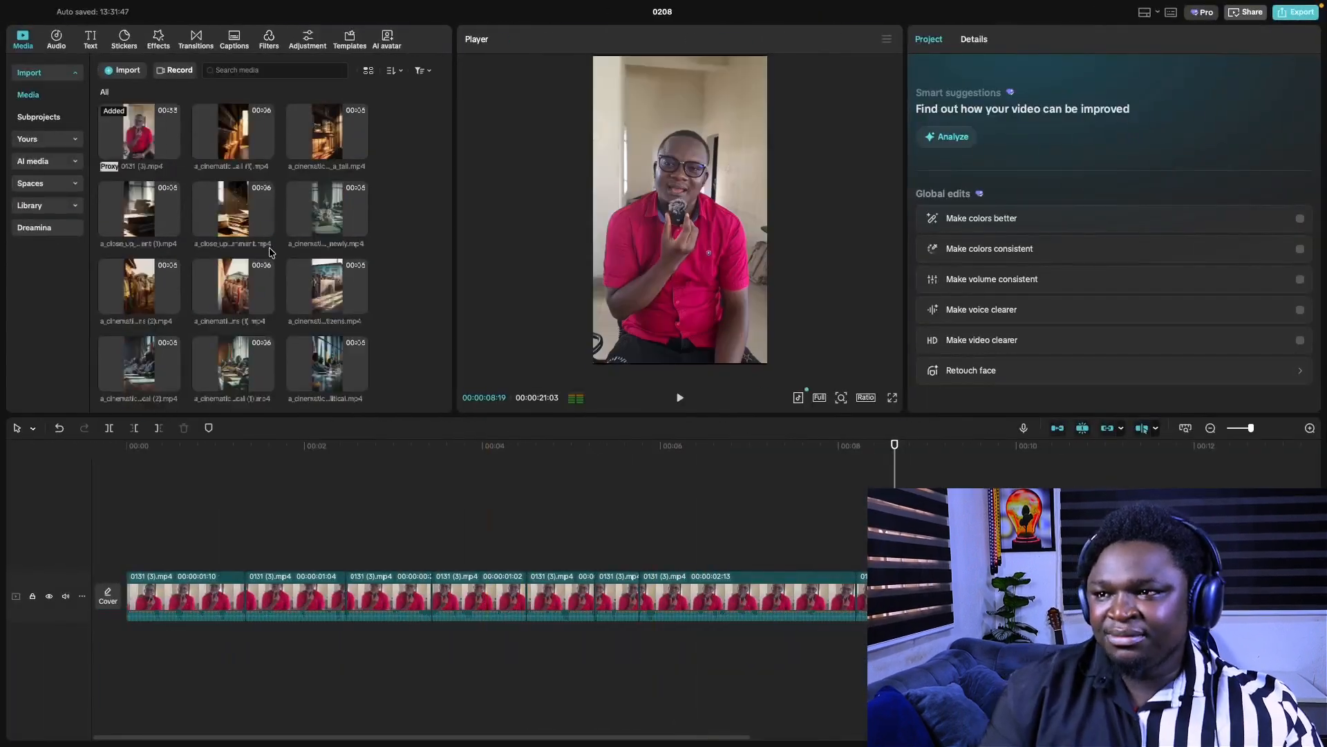
pyautogui.click(235, 287)
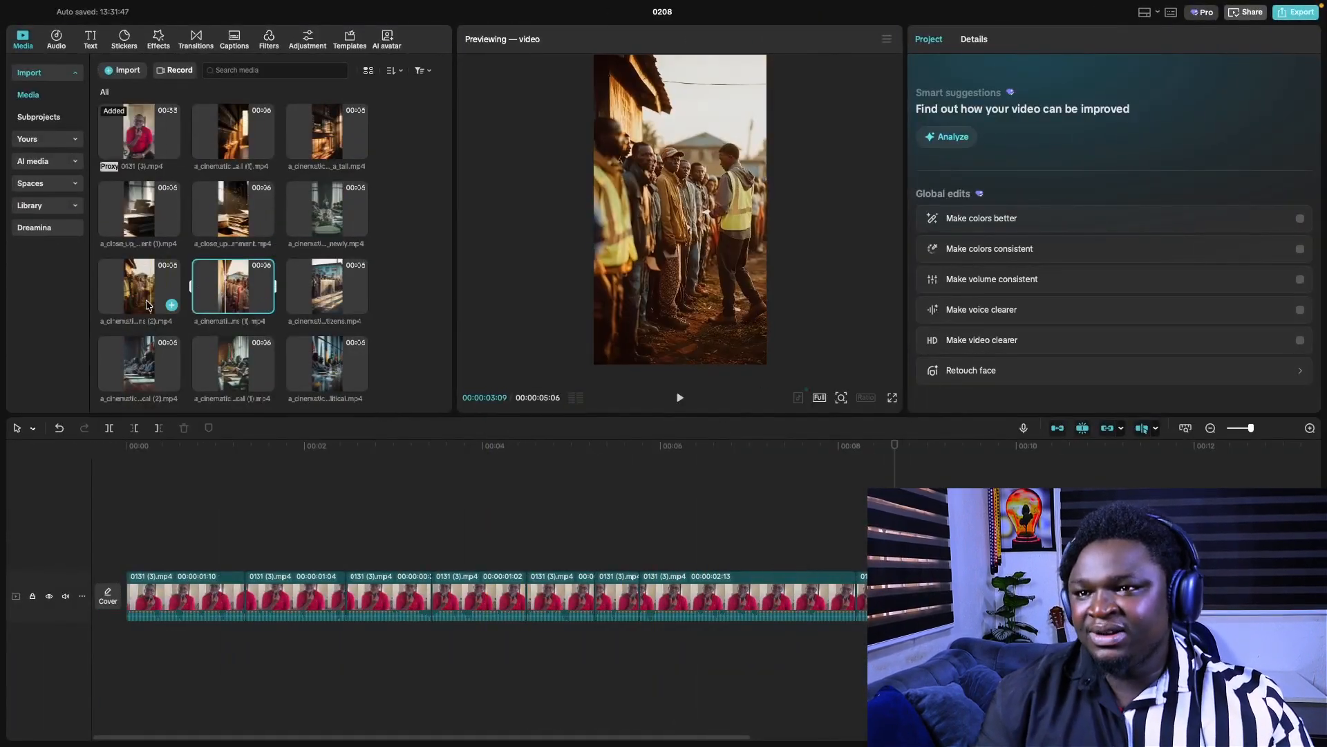
pyautogui.scroll(-2, 211, 389)
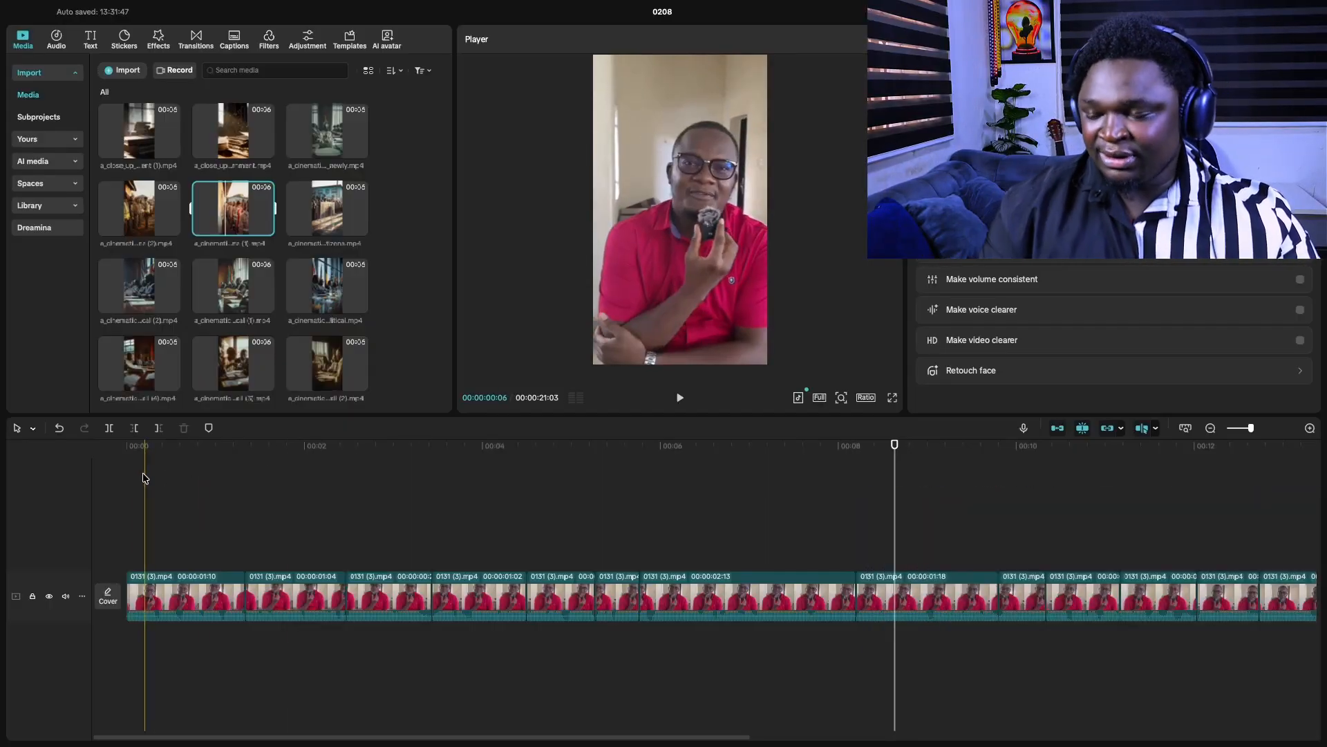
pyautogui.scroll(3, 224, 484)
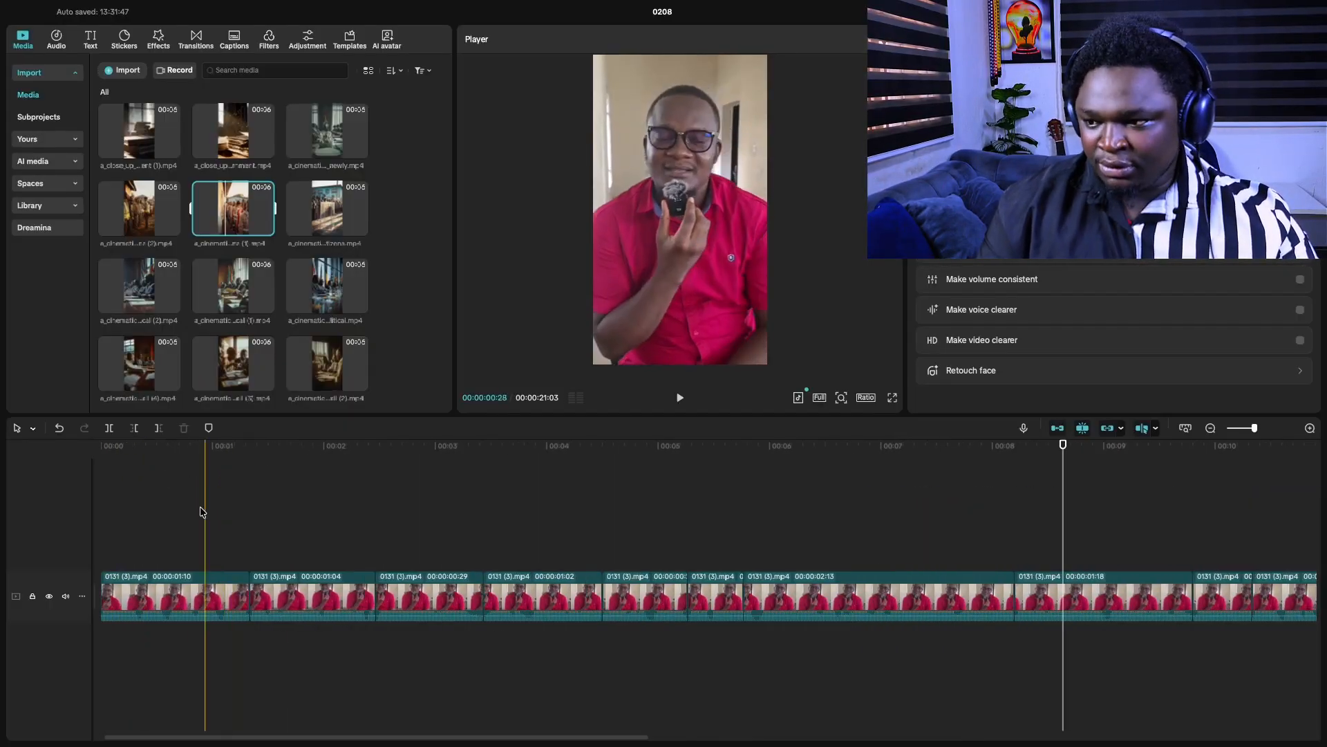
pyautogui.click(123, 518)
pyautogui.press('space')
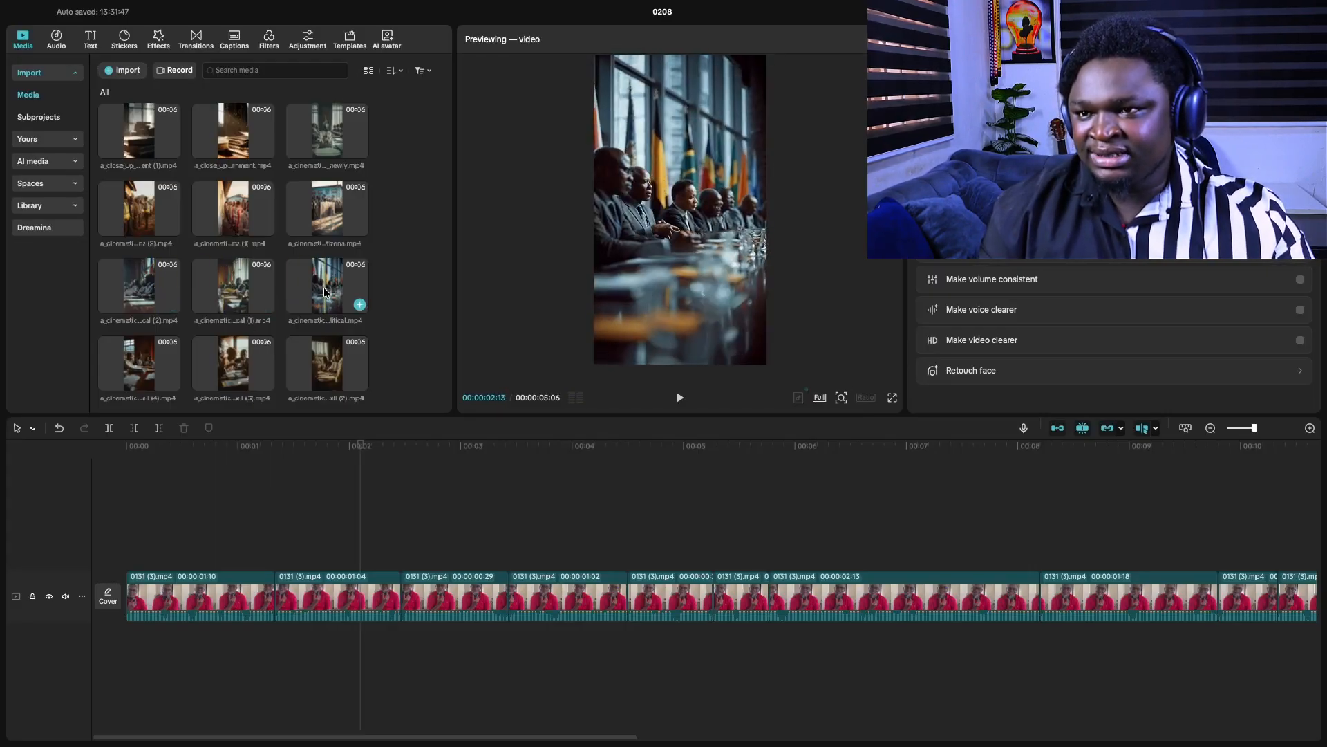
pyautogui.moveTo(325, 292); pyautogui.dragTo(186, 552)
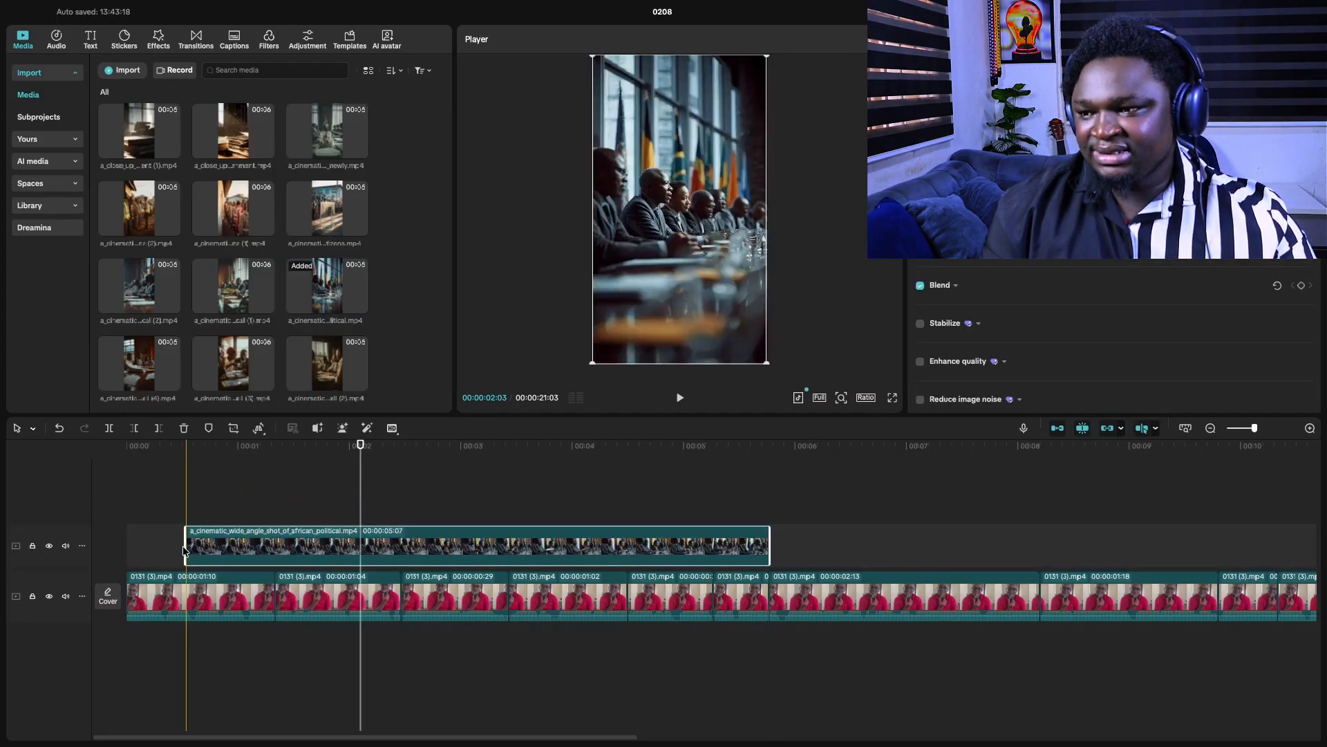
# - Play the opening and trim the end of the African political wide-angle clip back to about 2 s on the timeline
pyautogui.click(123, 525)
pyautogui.press('space')
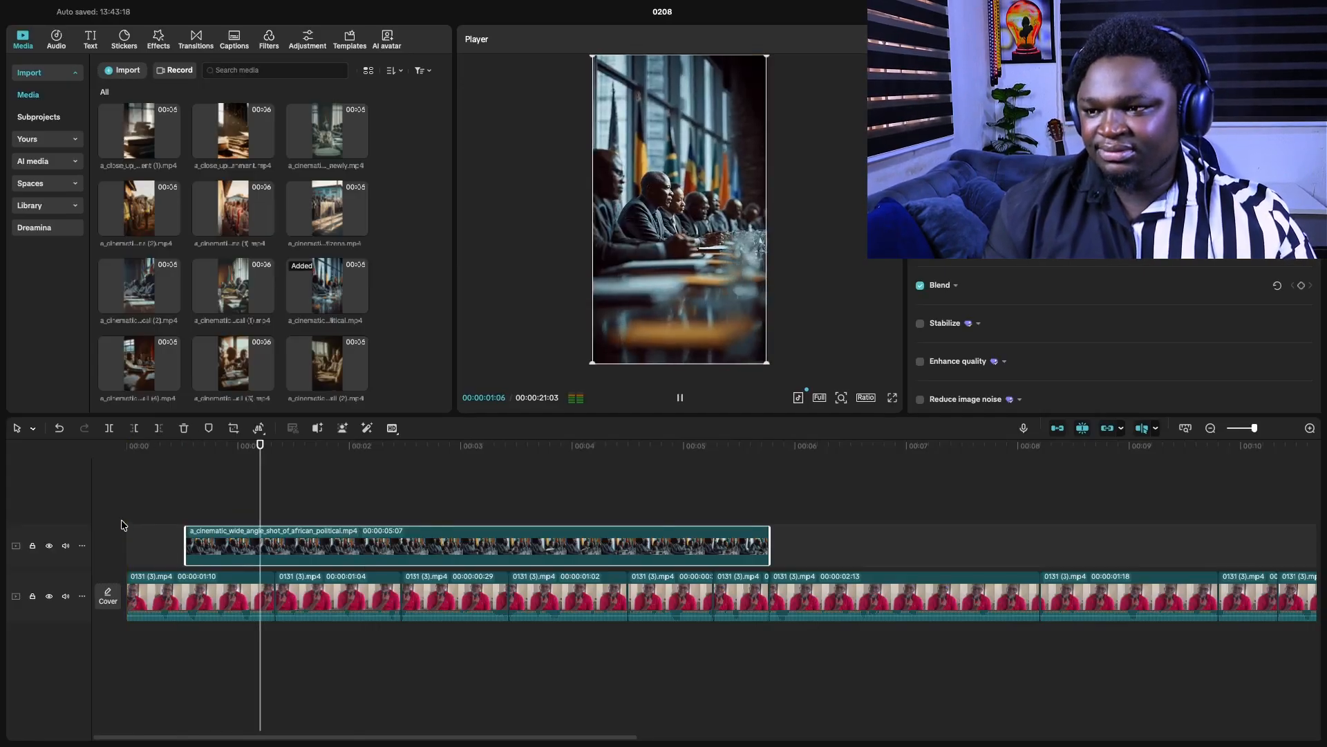
pyautogui.press('space')
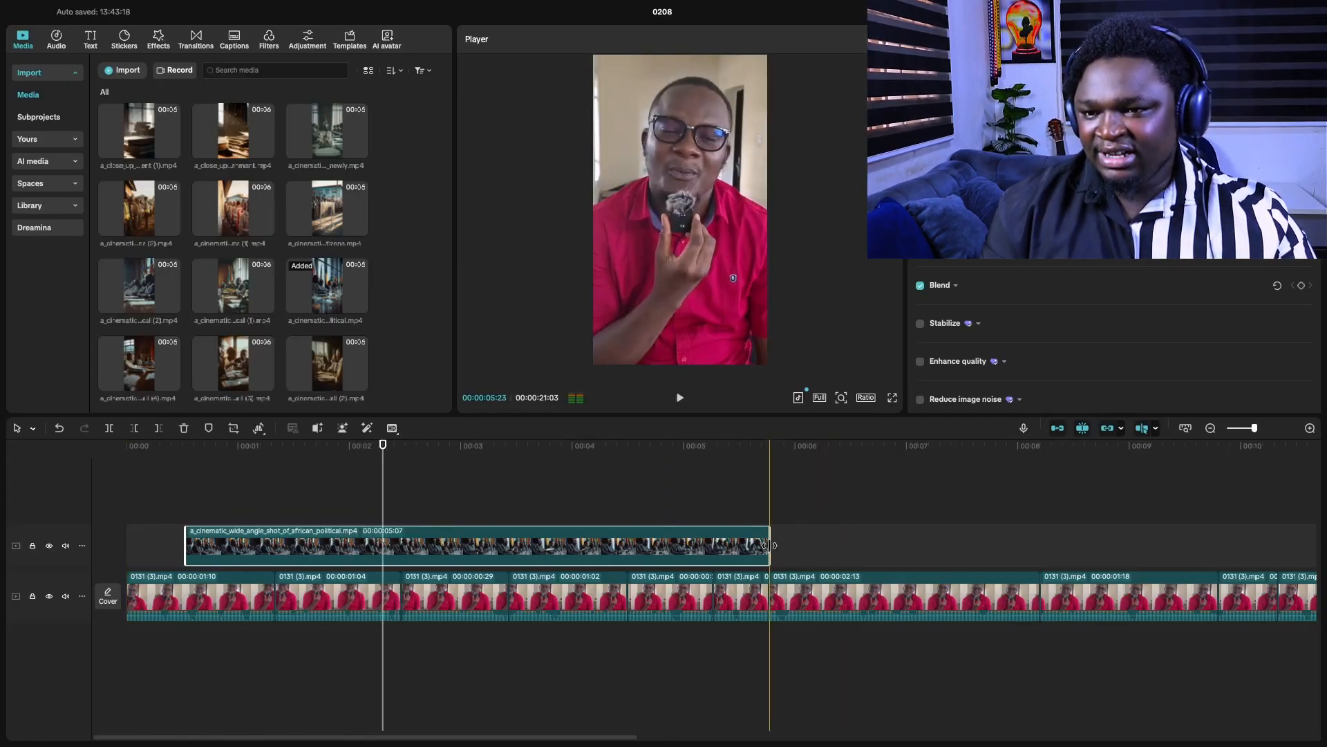
pyautogui.moveTo(769, 545); pyautogui.dragTo(381, 555)
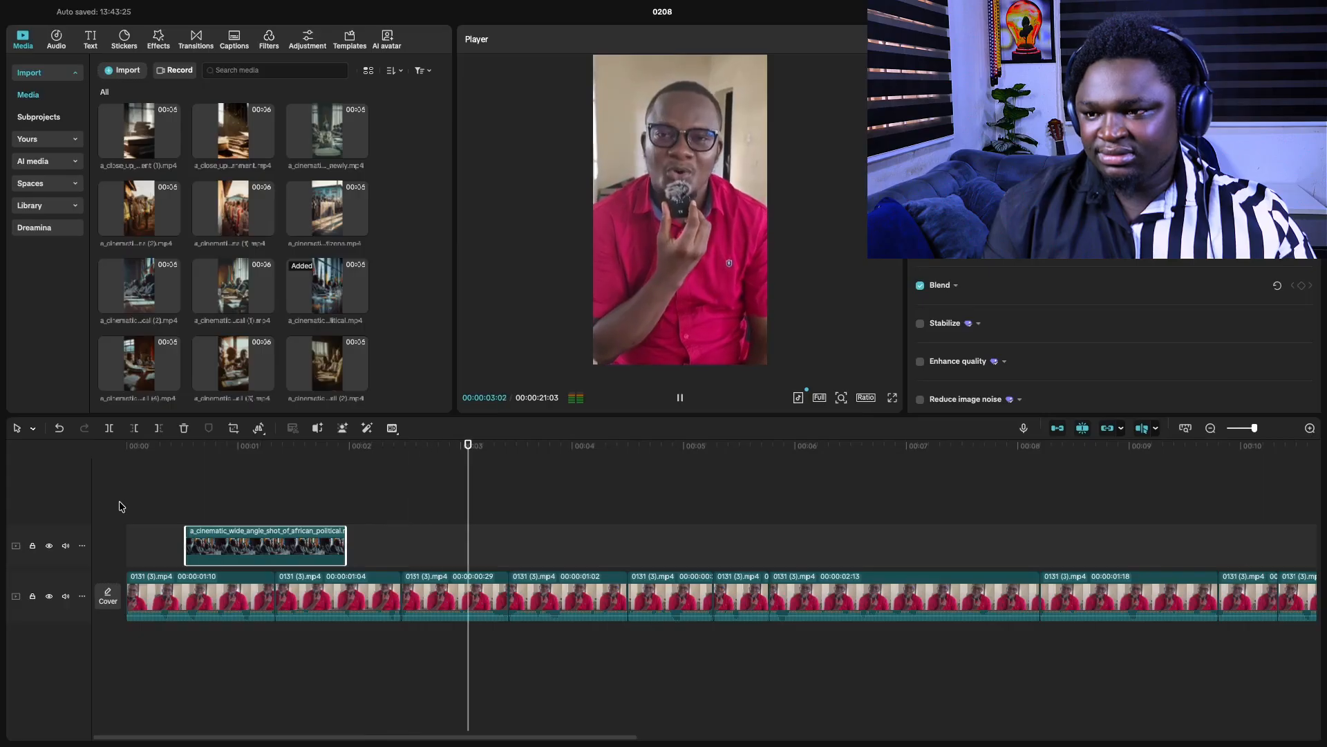
# - Place the clip a_cinematic_wide_shot_of_african_citizens.mp4 on the overlay track, starting at about 3.4 s
pyautogui.click(514, 537)
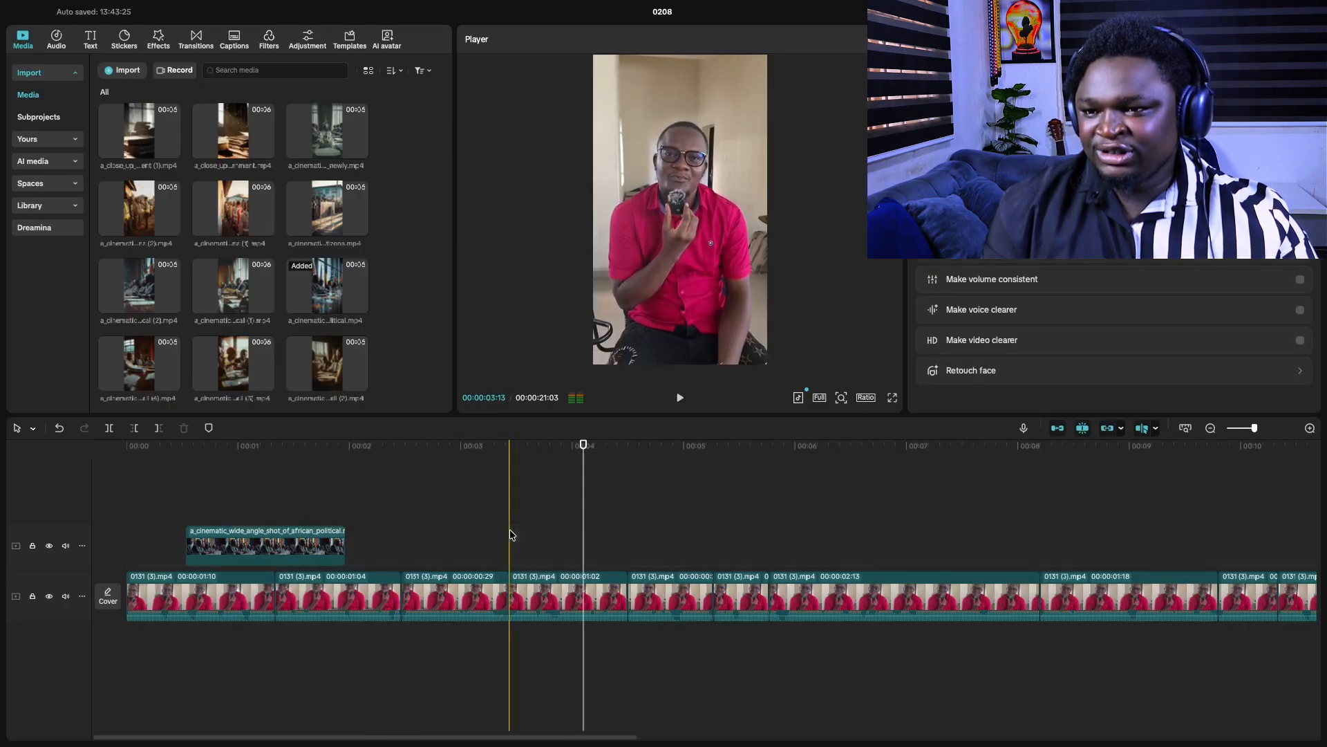
pyautogui.scroll(-3, 152, 318)
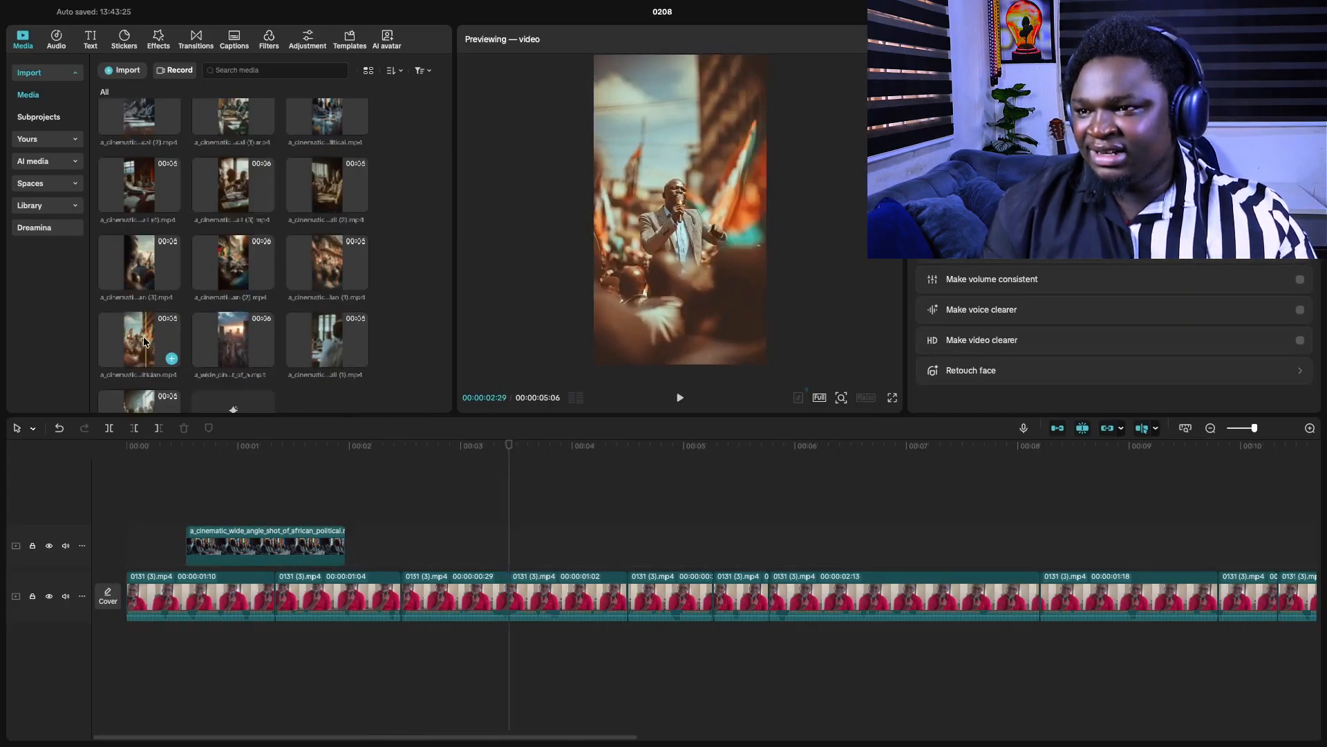
pyautogui.scroll(5, 249, 313)
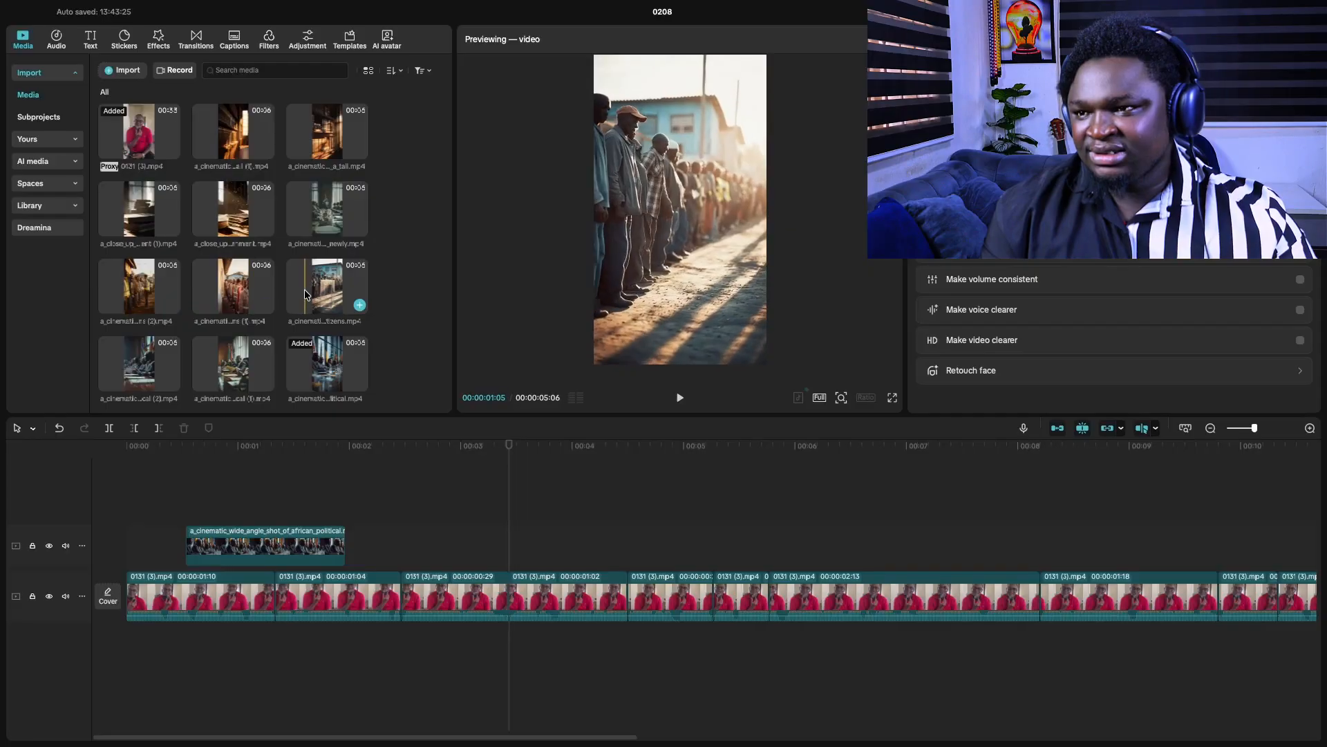
pyautogui.moveTo(324, 294); pyautogui.dragTo(504, 550)
# - Play the African citizens overlay and trim its end back to about 4.7 s on the timeline
pyautogui.click(453, 508)
pyautogui.press('space')
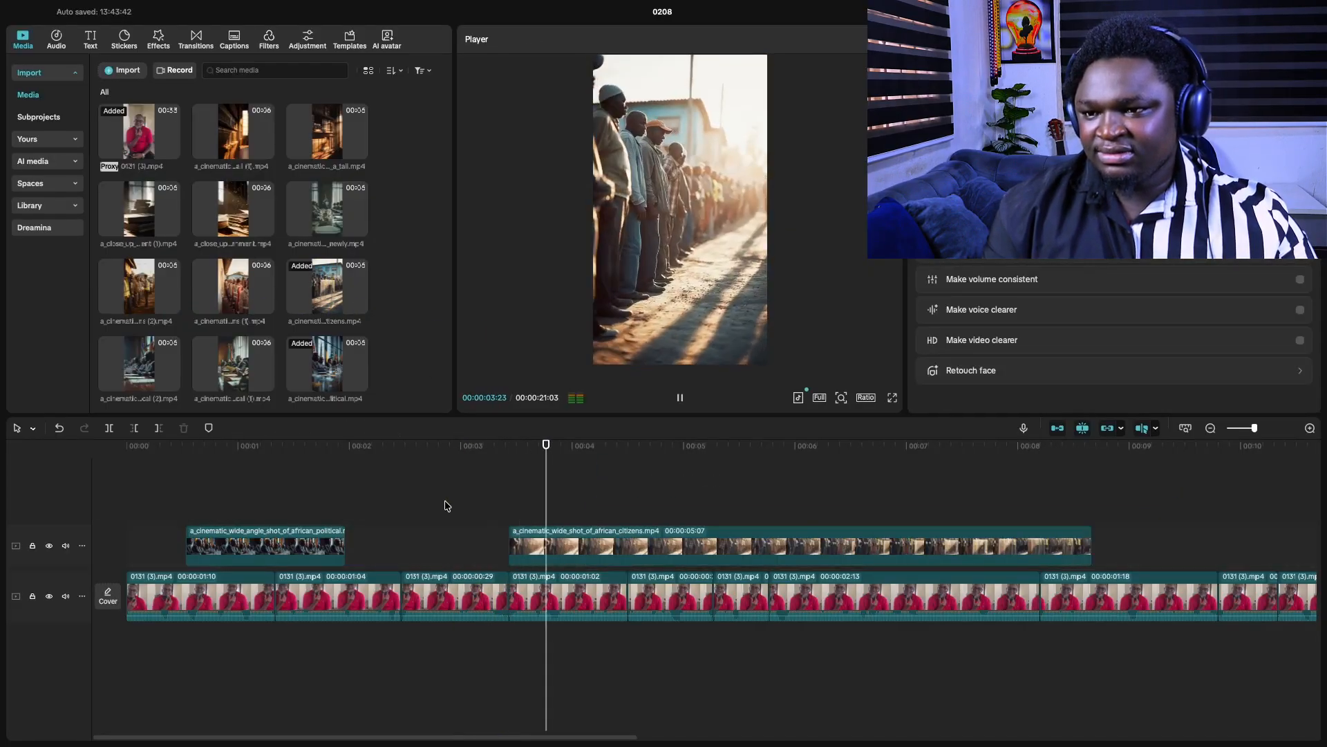
pyautogui.click(1078, 546)
pyautogui.press('space')
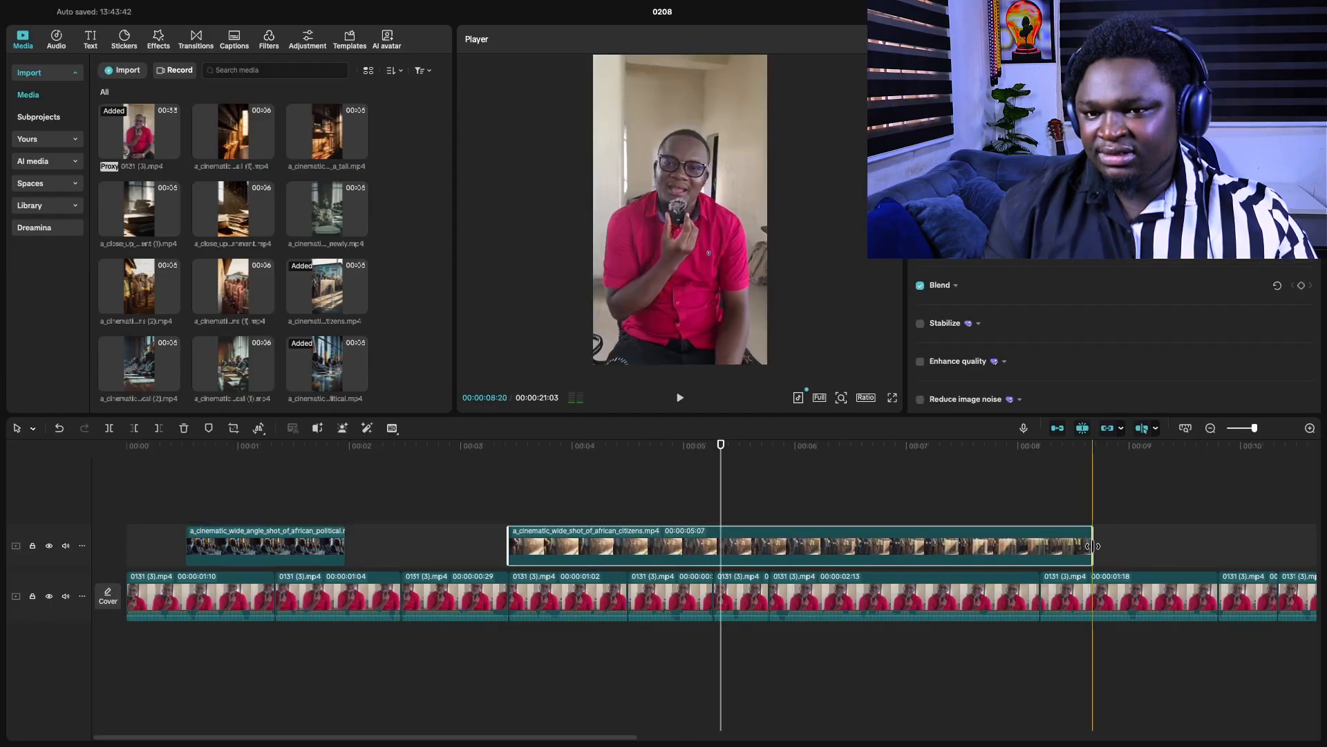
pyautogui.moveTo(1093, 546); pyautogui.dragTo(667, 546)
# - Play the following footage and place a_cinematic_medium_shot_of_a_politician (1).mp4 on the overlay track, starting at about 5.7 s
pyautogui.click(460, 489)
pyautogui.press('space')
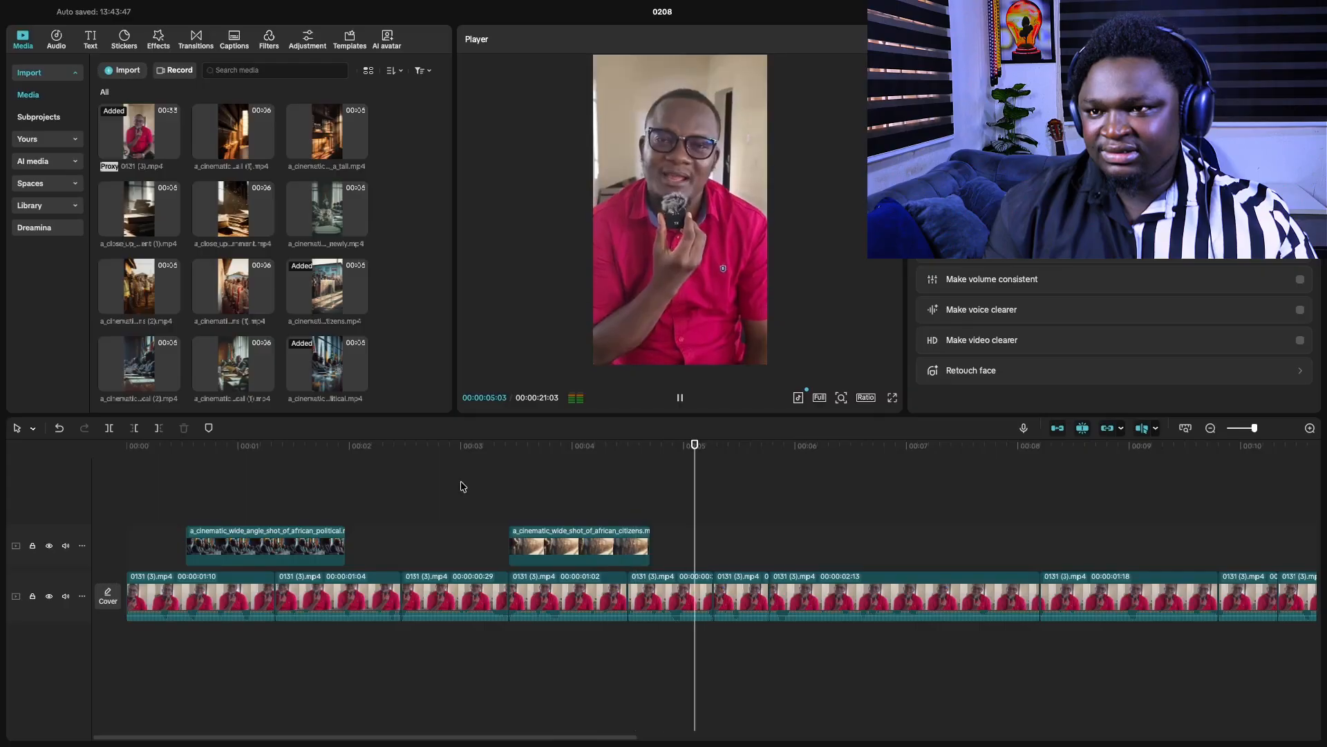
pyautogui.hscroll(5, 716, 539)
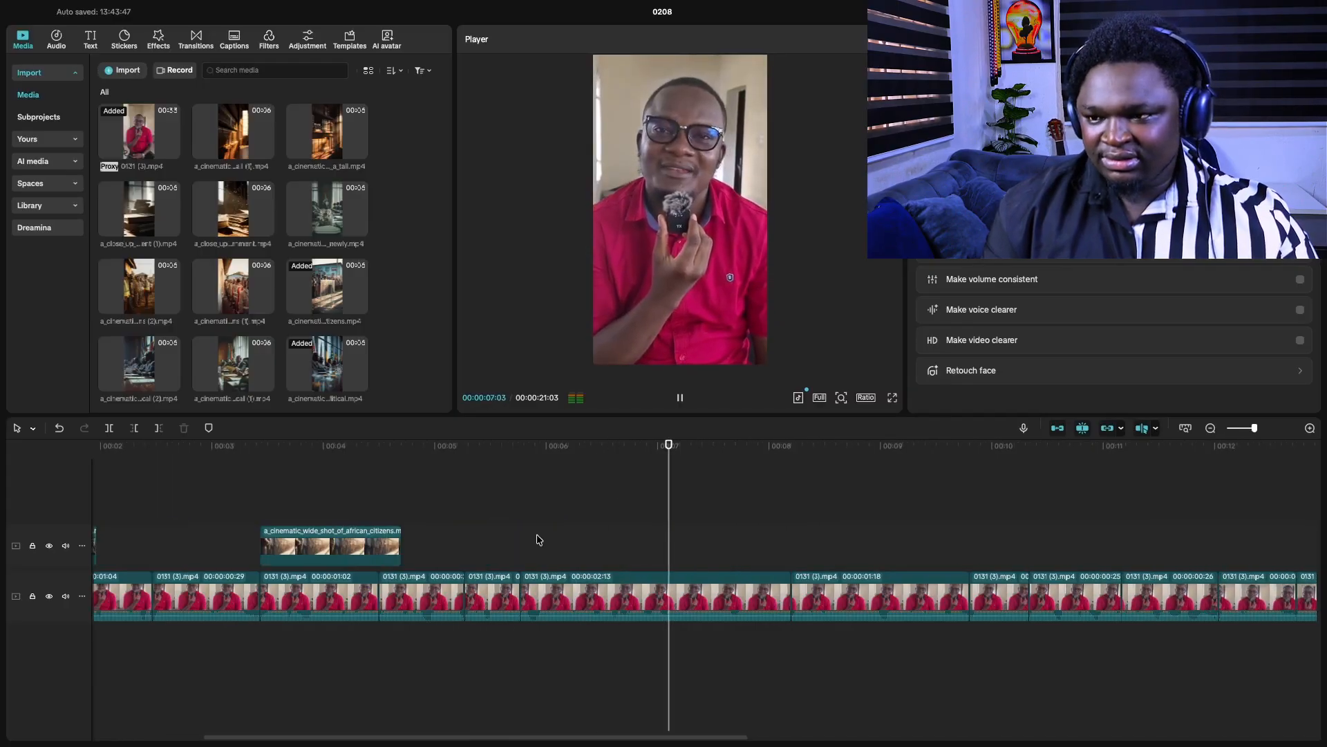
pyautogui.click(451, 494)
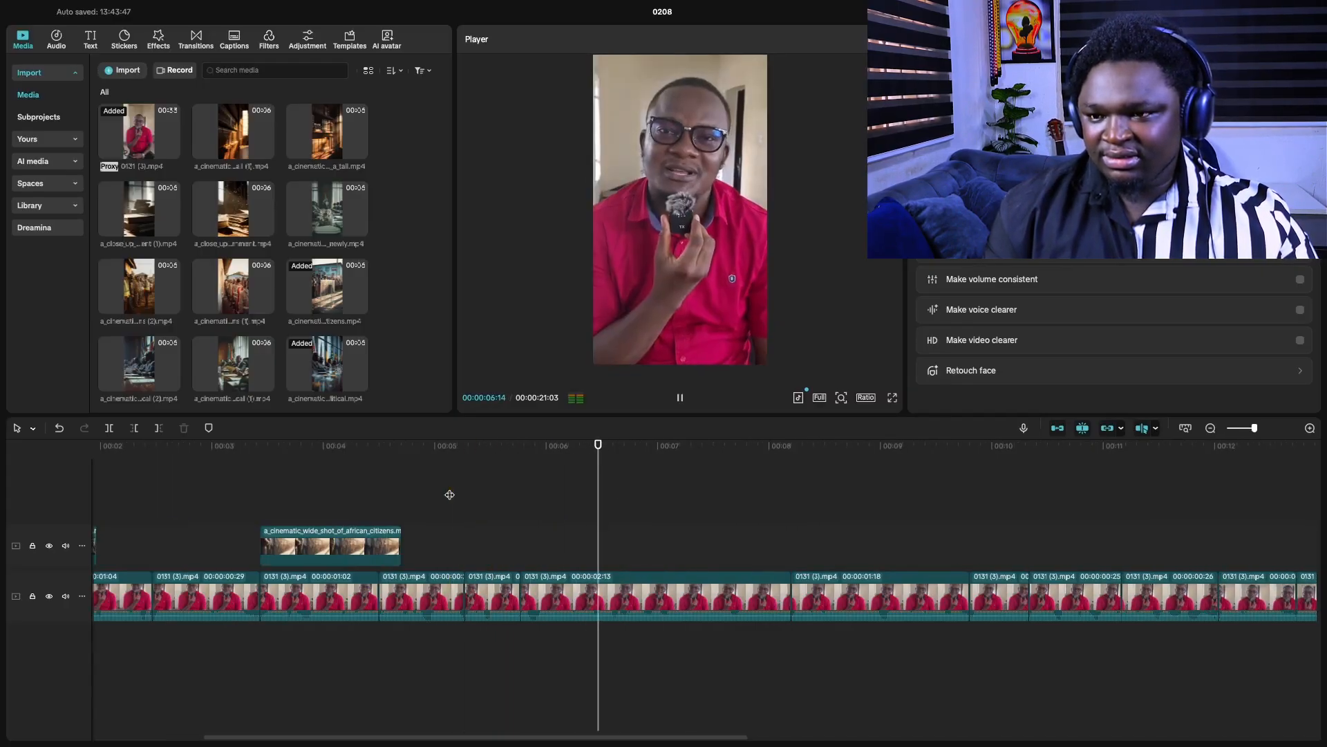
pyautogui.click(520, 523)
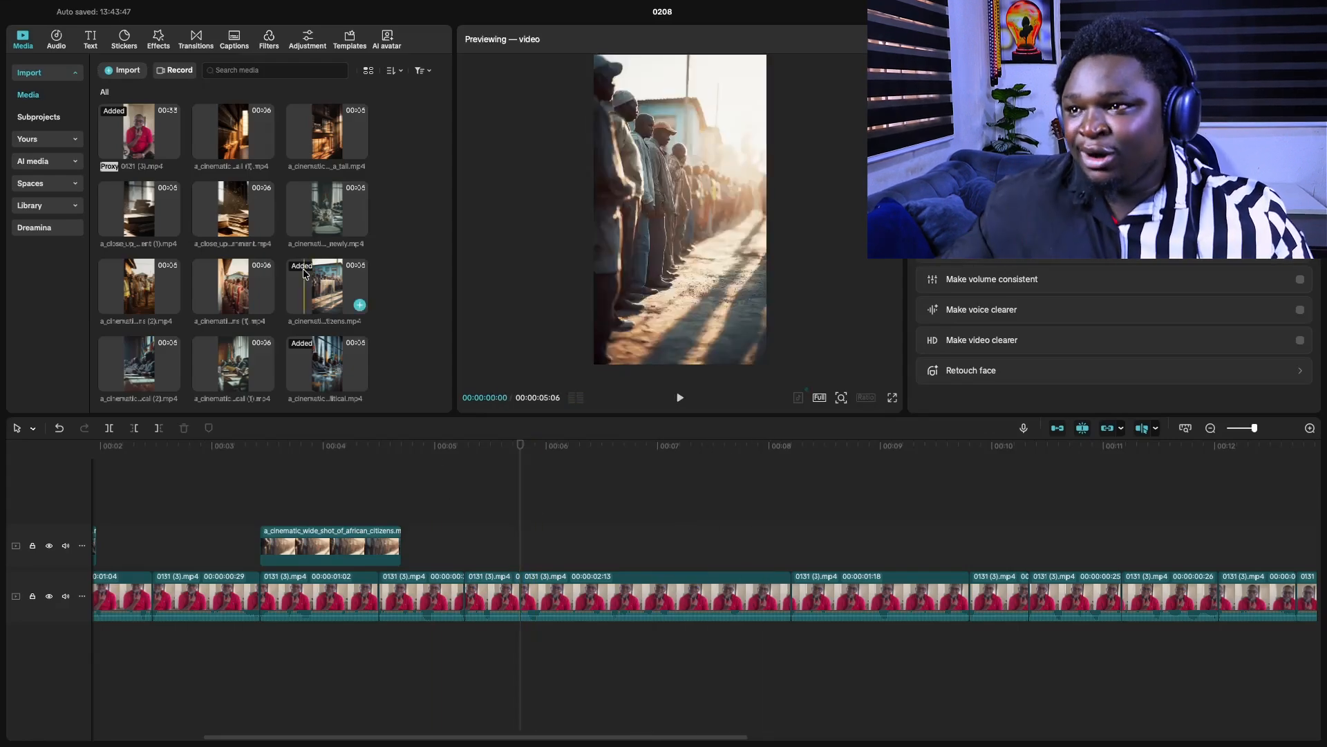
pyautogui.scroll(-3, 304, 270)
pyautogui.scroll(-2, 277, 277)
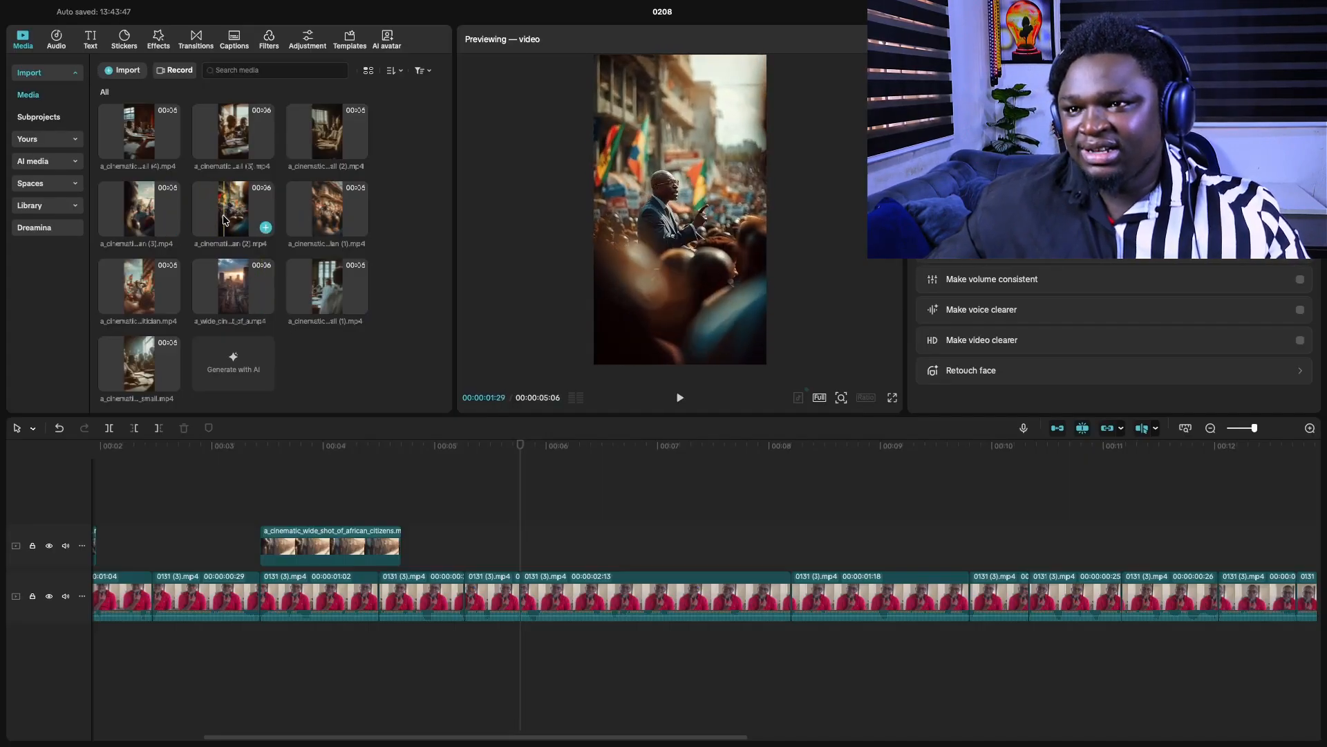
pyautogui.moveTo(315, 226); pyautogui.dragTo(510, 544)
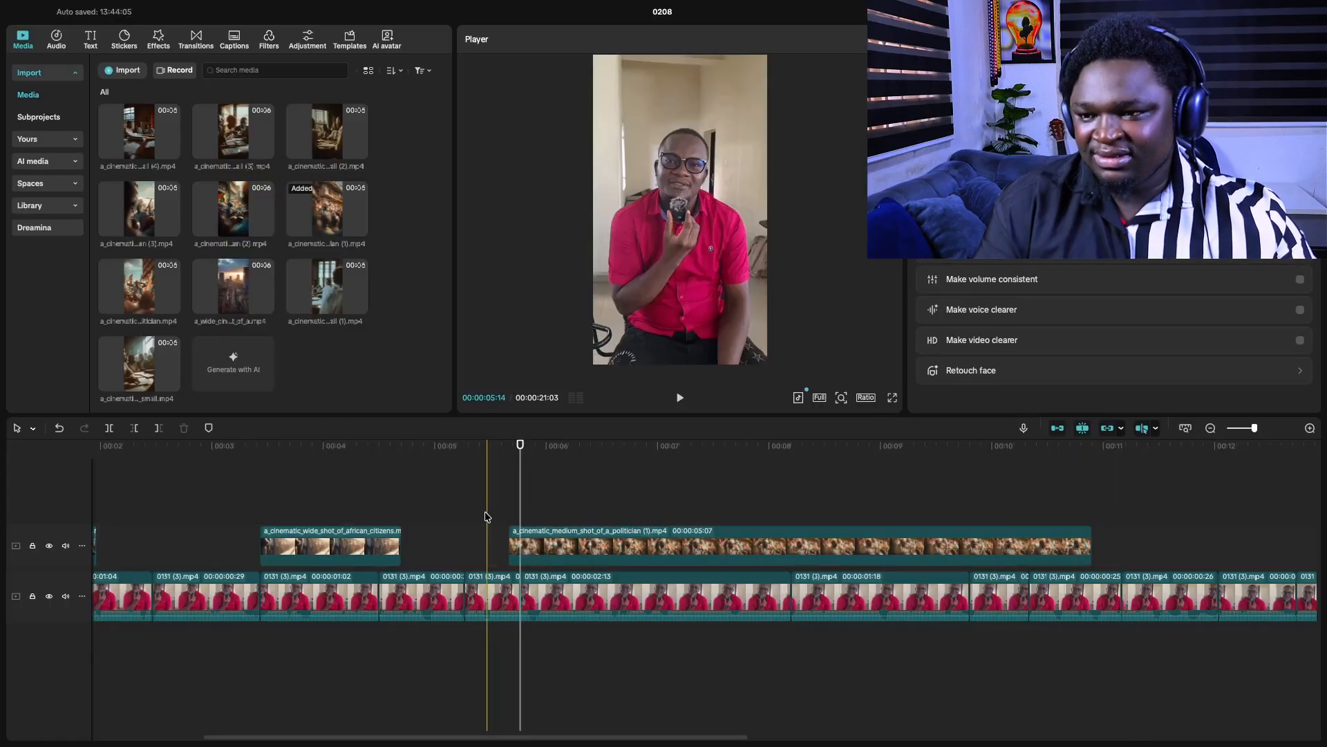
# - Play the politician (1) overlay and trim its end back to about 7.2 s on the timeline
pyautogui.press('space')
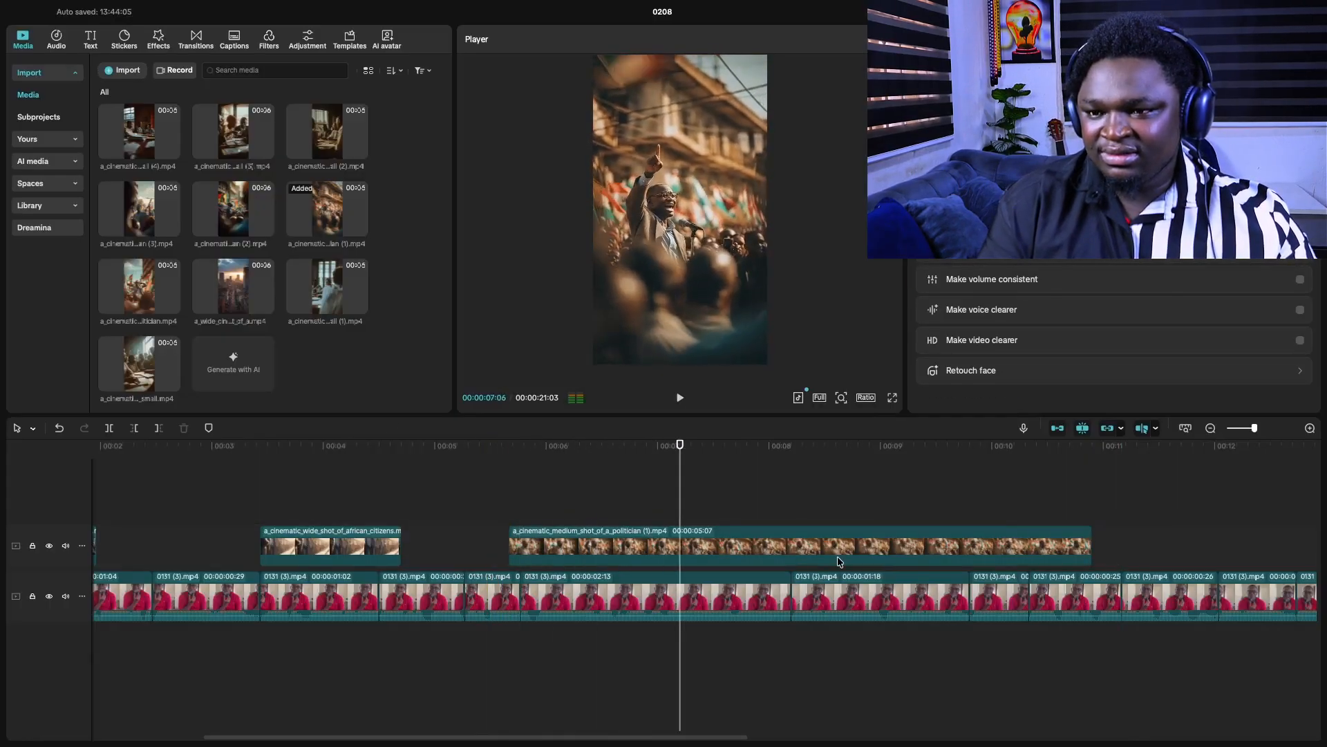
pyautogui.click(1082, 557)
pyautogui.moveTo(1093, 550); pyautogui.dragTo(679, 557)
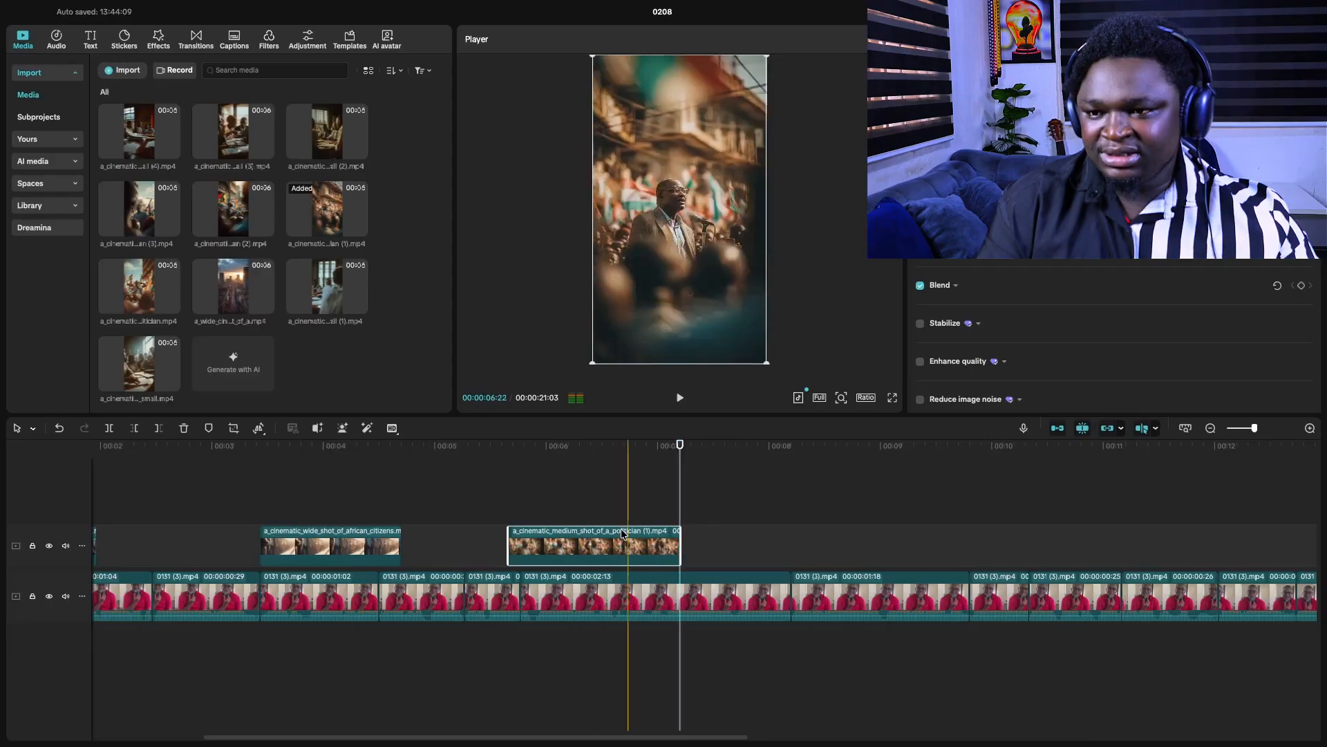
# - Play on and place a_cinematic_medium_shot_of_a_politician (3).mp4 on the overlay track, starting at the footage cut at about 8.2 s
pyautogui.click(479, 493)
pyautogui.press('space')
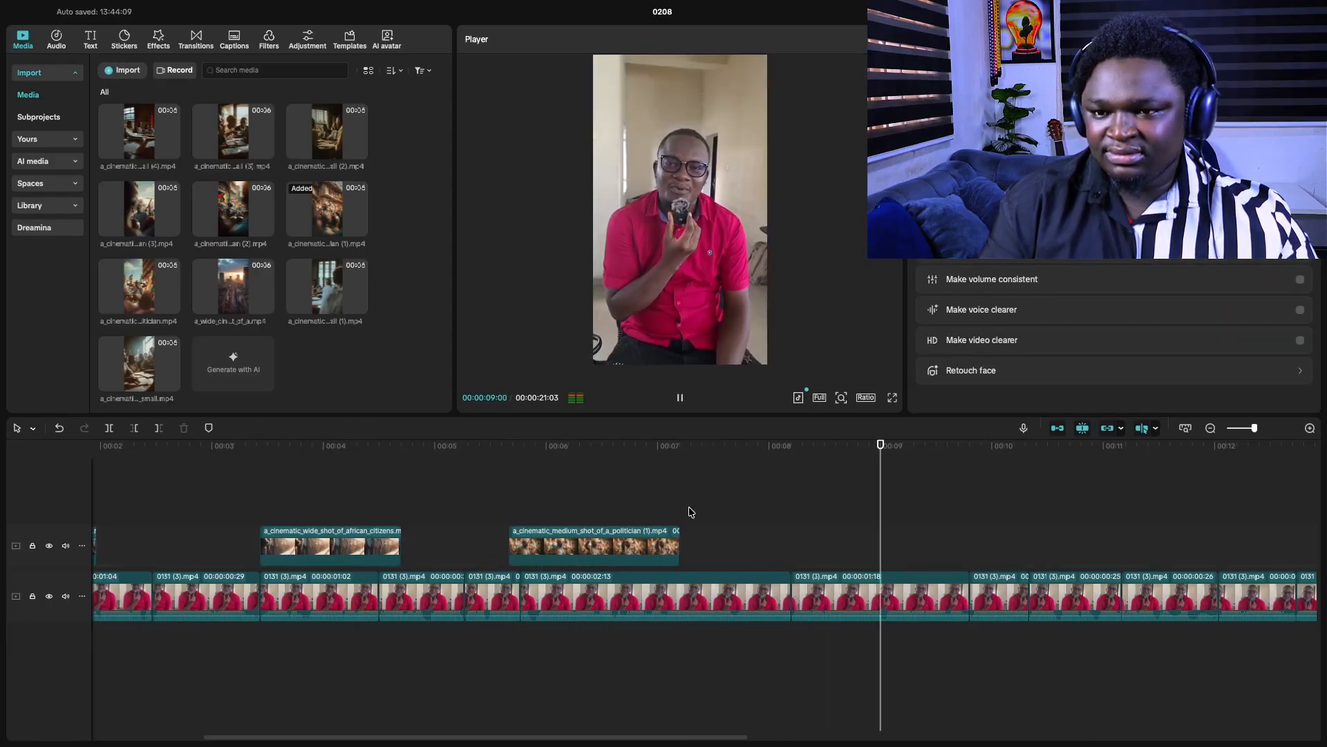
pyautogui.click(791, 542)
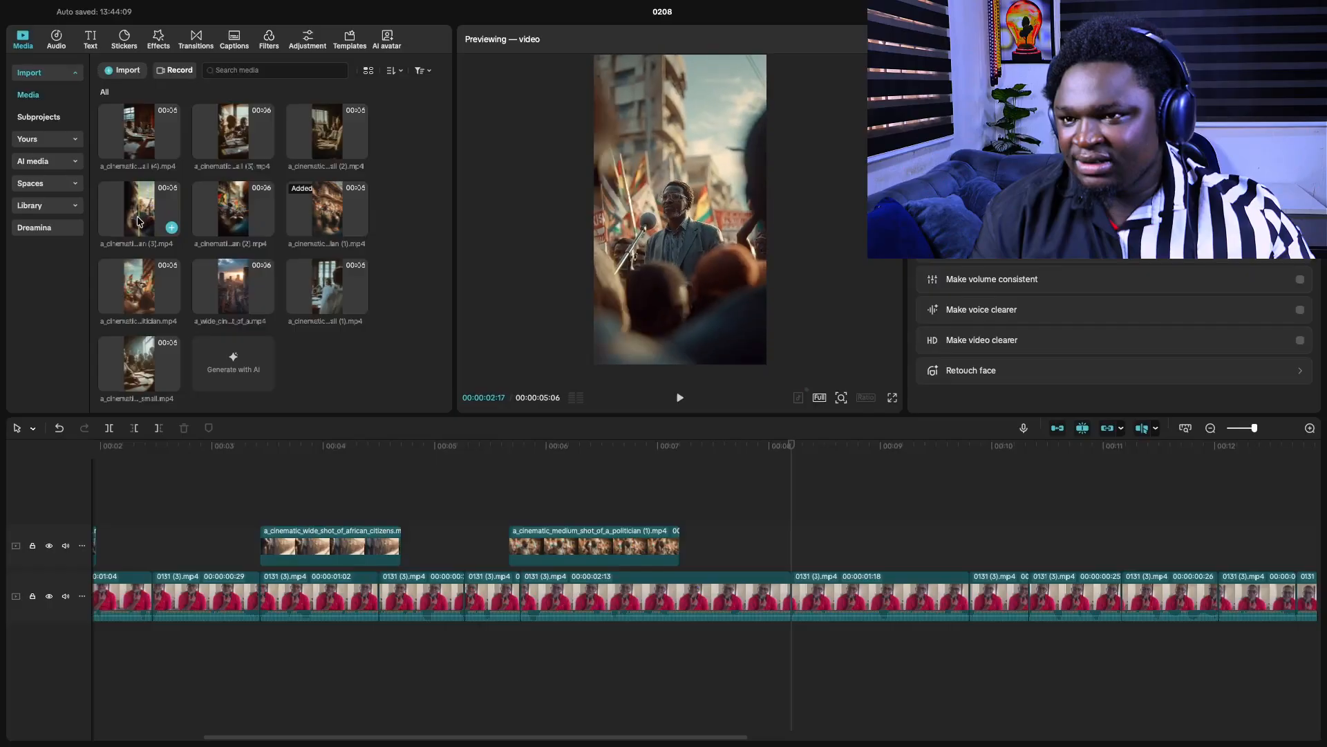
pyautogui.moveTo(128, 221); pyautogui.dragTo(796, 546)
# - Play the politician (3) overlay, split it at the footage cut at about 9.8 s and delete the remainder
pyautogui.press('space')
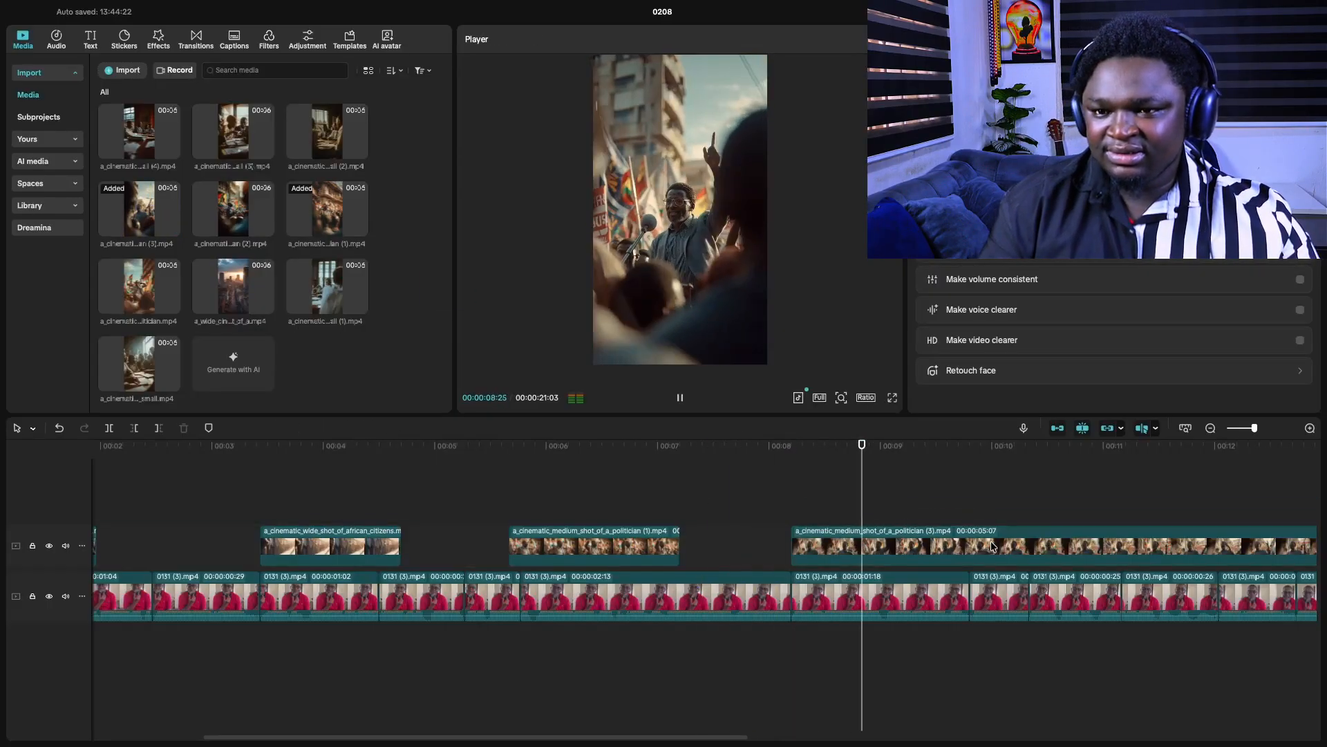
pyautogui.press('space')
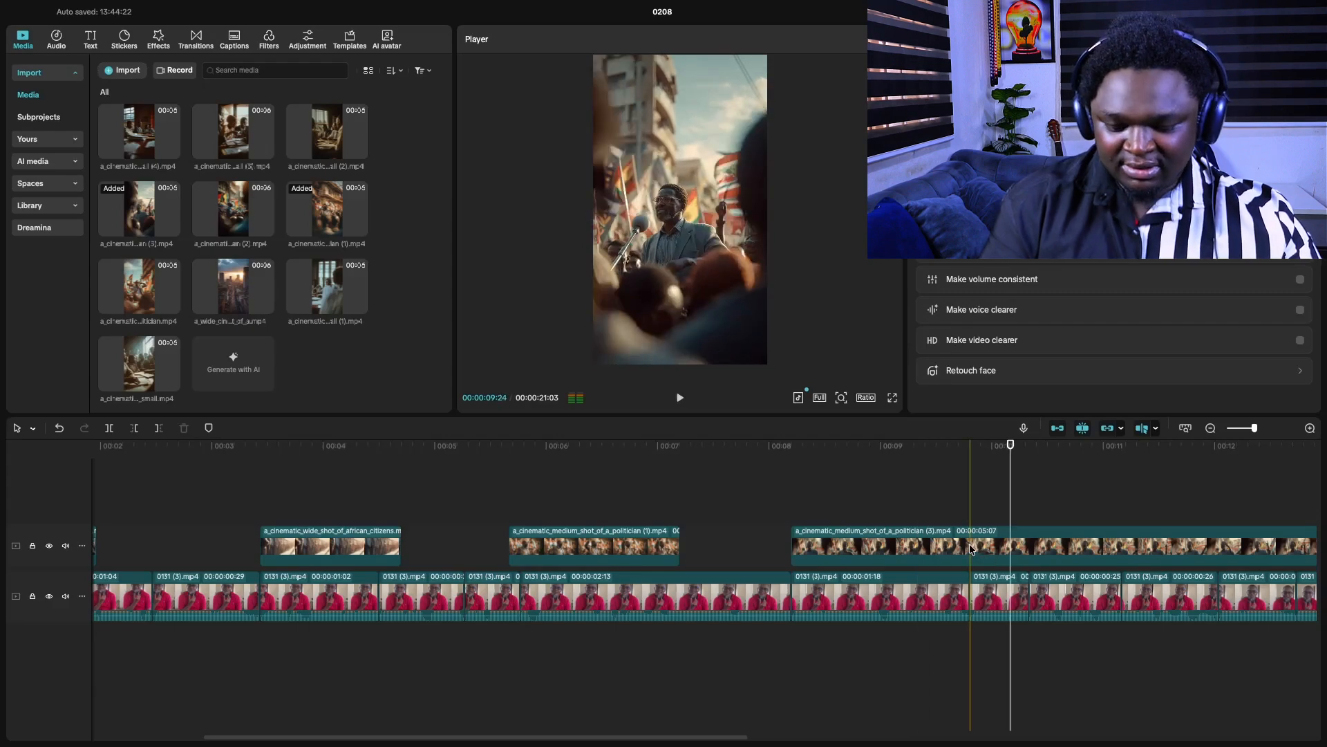
pyautogui.click(971, 546)
pyautogui.press('a')
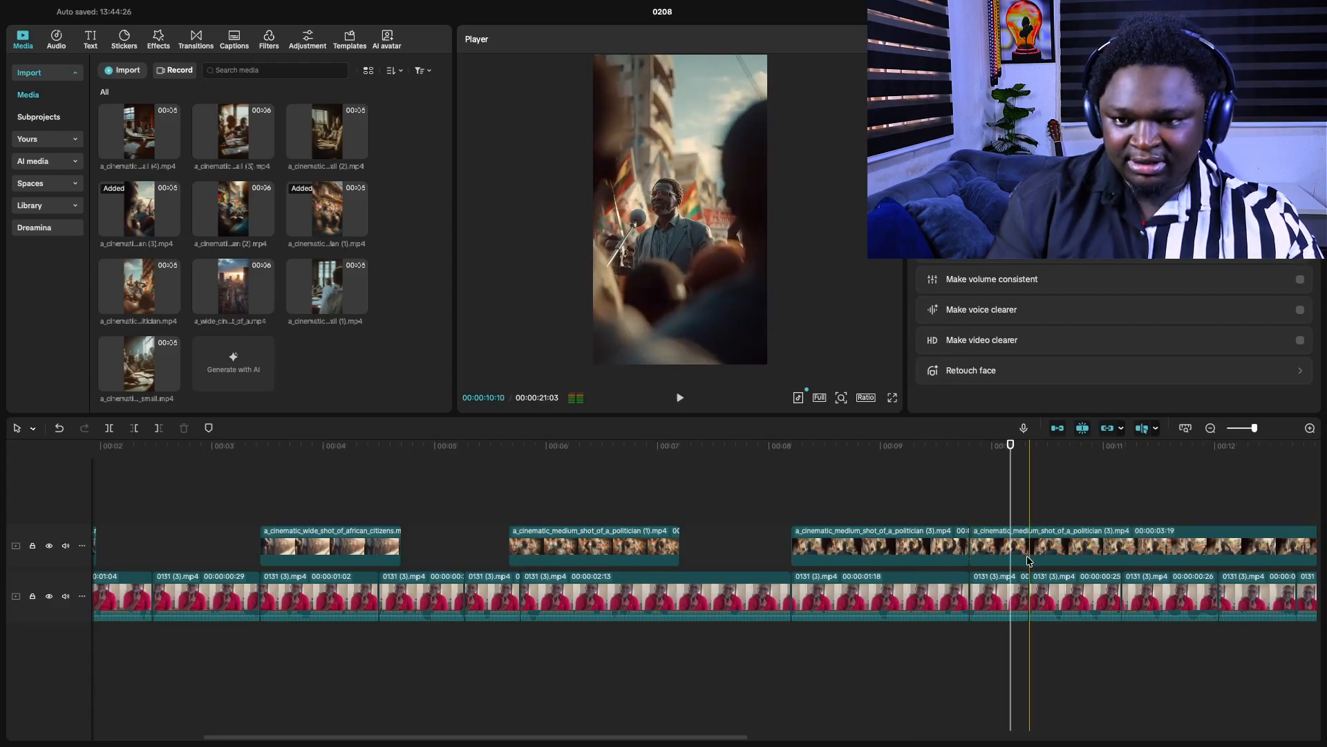
pyautogui.click(1027, 554)
pyautogui.press('Delete')
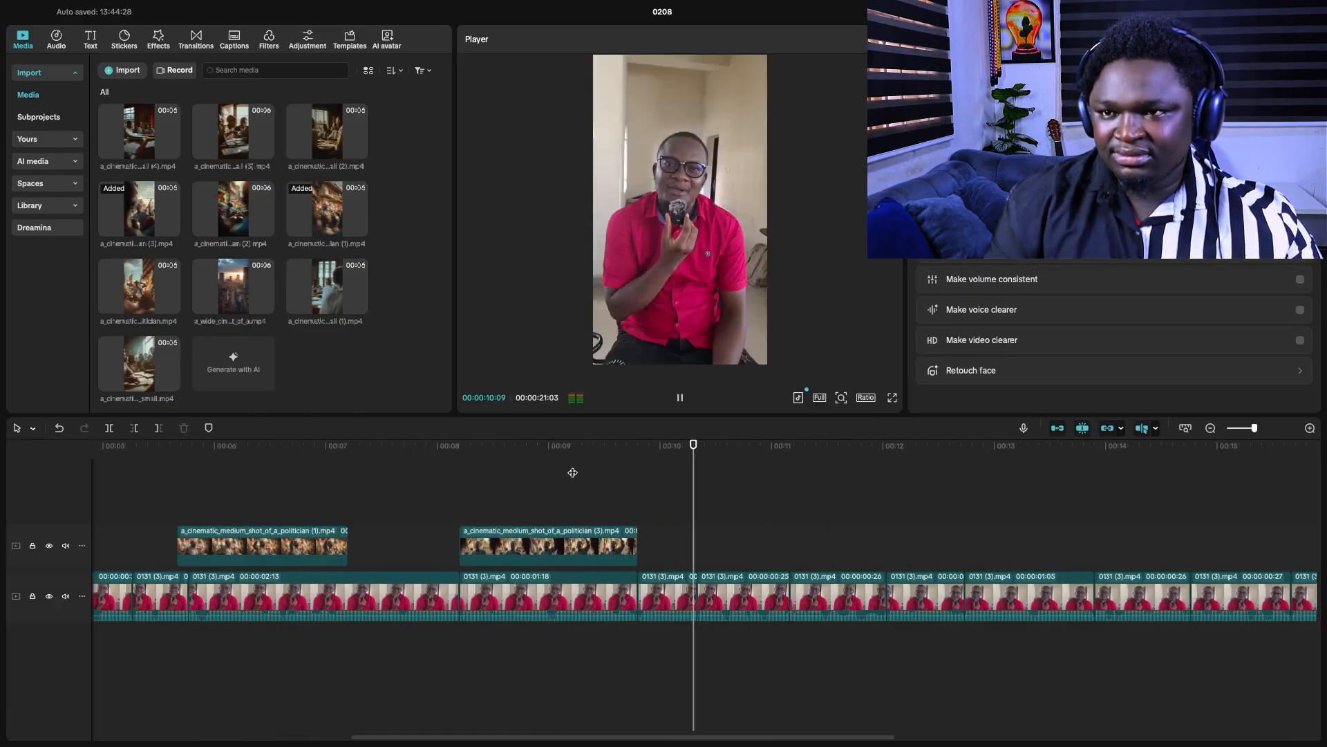
# - Play on and place a_cinematic_medium_wide_shot_of_a_newly.mp4 on the overlay track, starting at the footage cut at about 10.3 s
pyautogui.press('space')
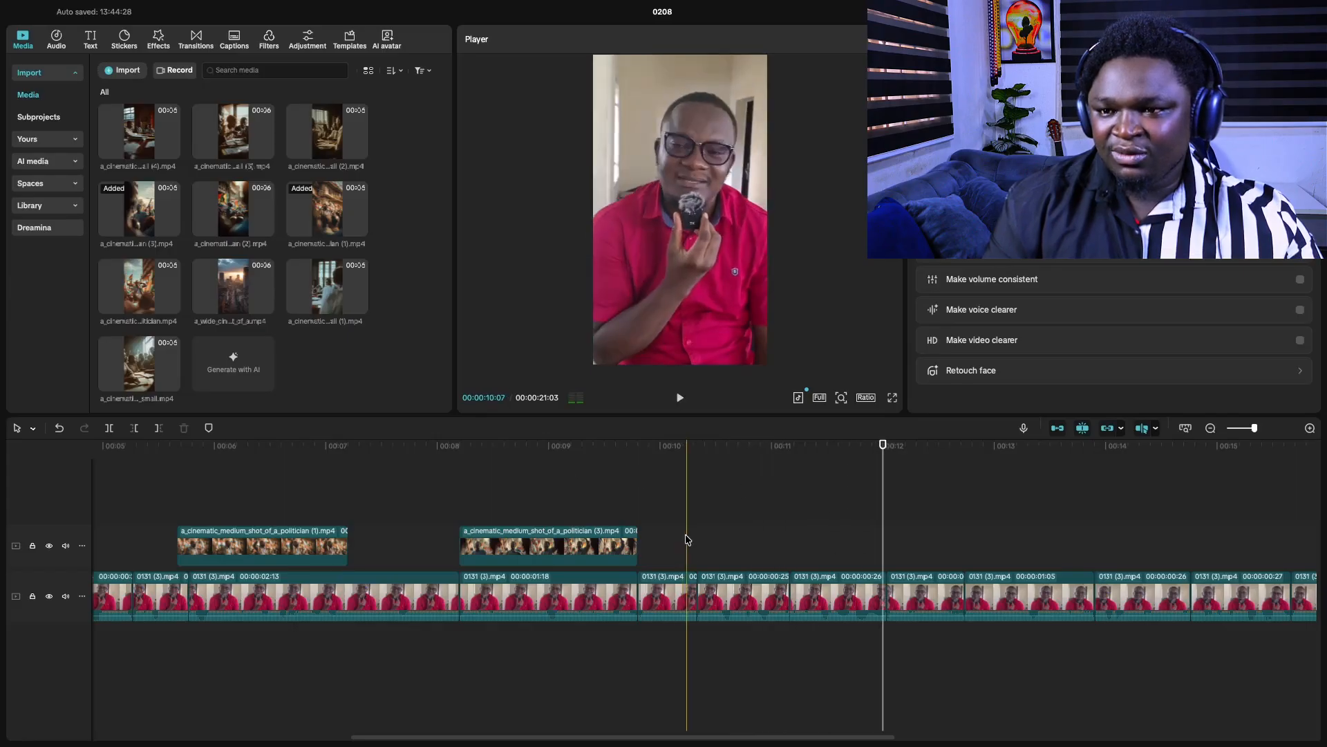
pyautogui.click(697, 542)
pyautogui.scroll(5, 190, 241)
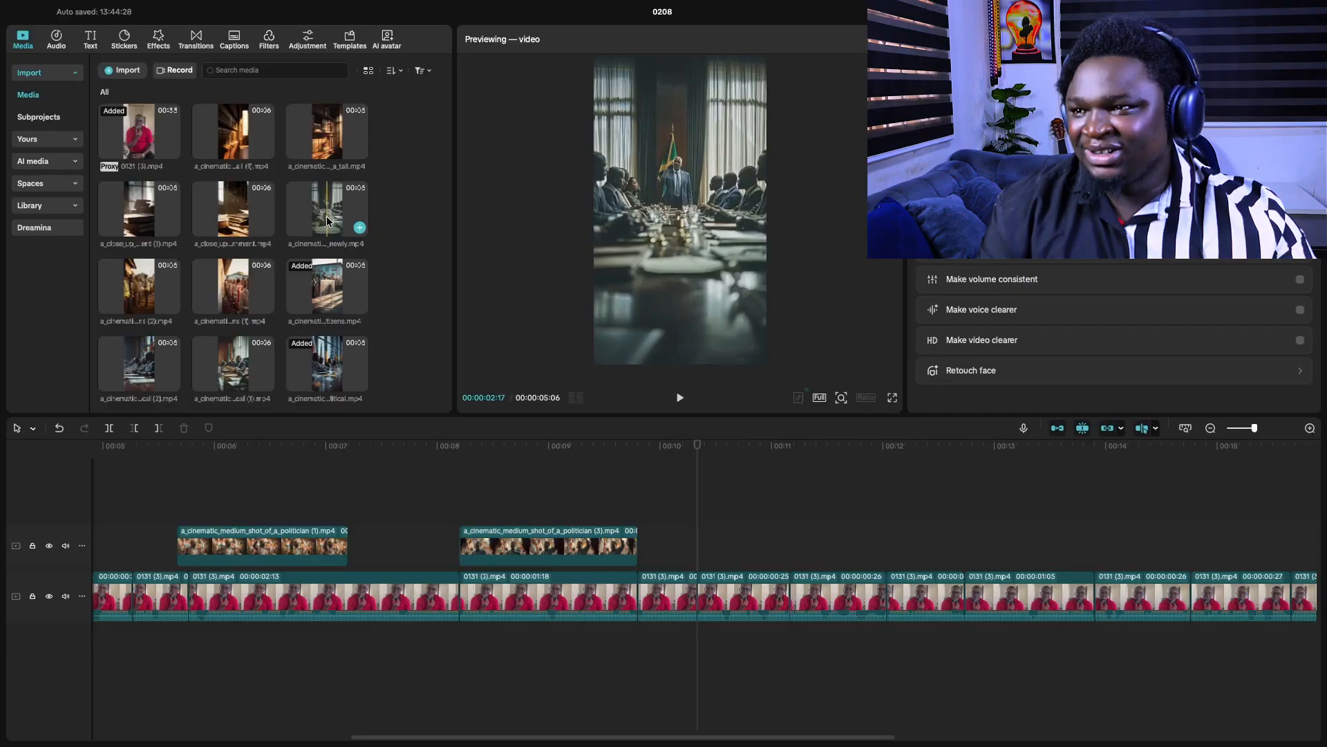
pyautogui.moveTo(327, 220); pyautogui.dragTo(700, 546)
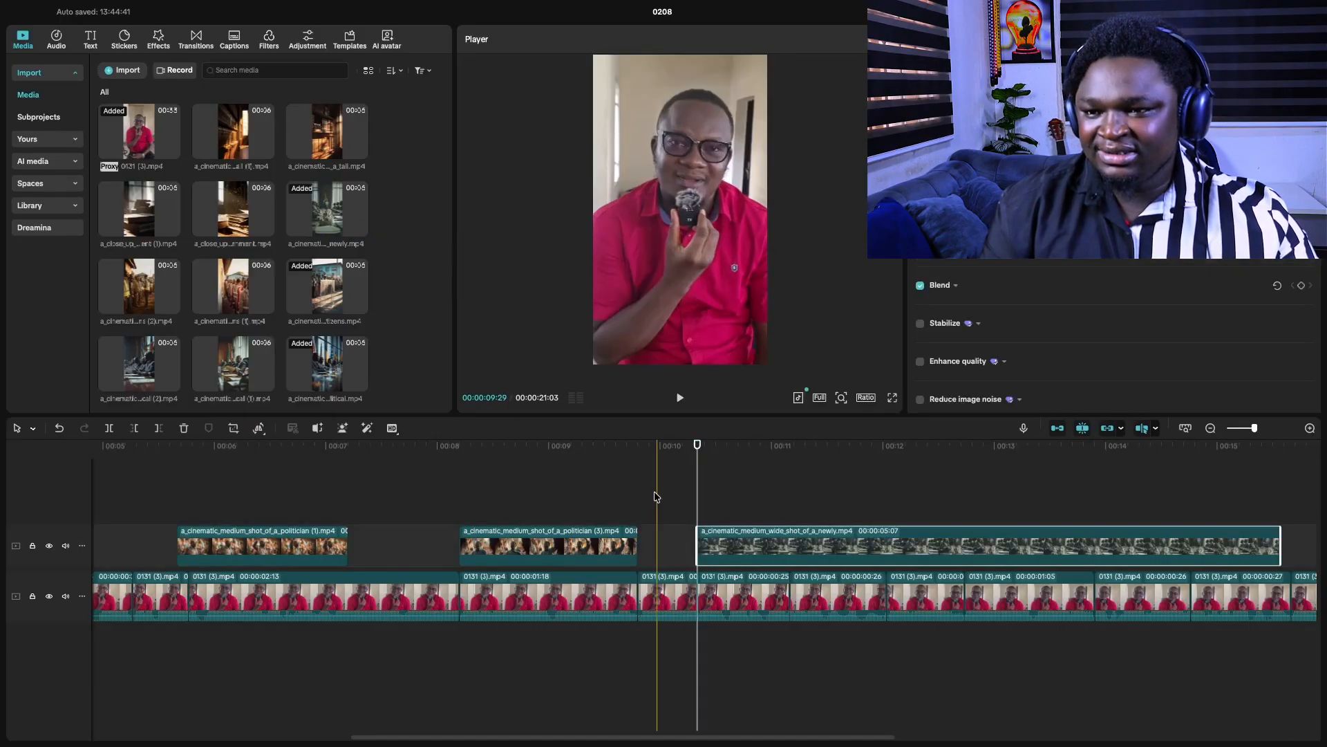
# - Play the newly.mp4 overlay, split it at about 11.5 s and delete the part after the split
pyautogui.click(656, 498)
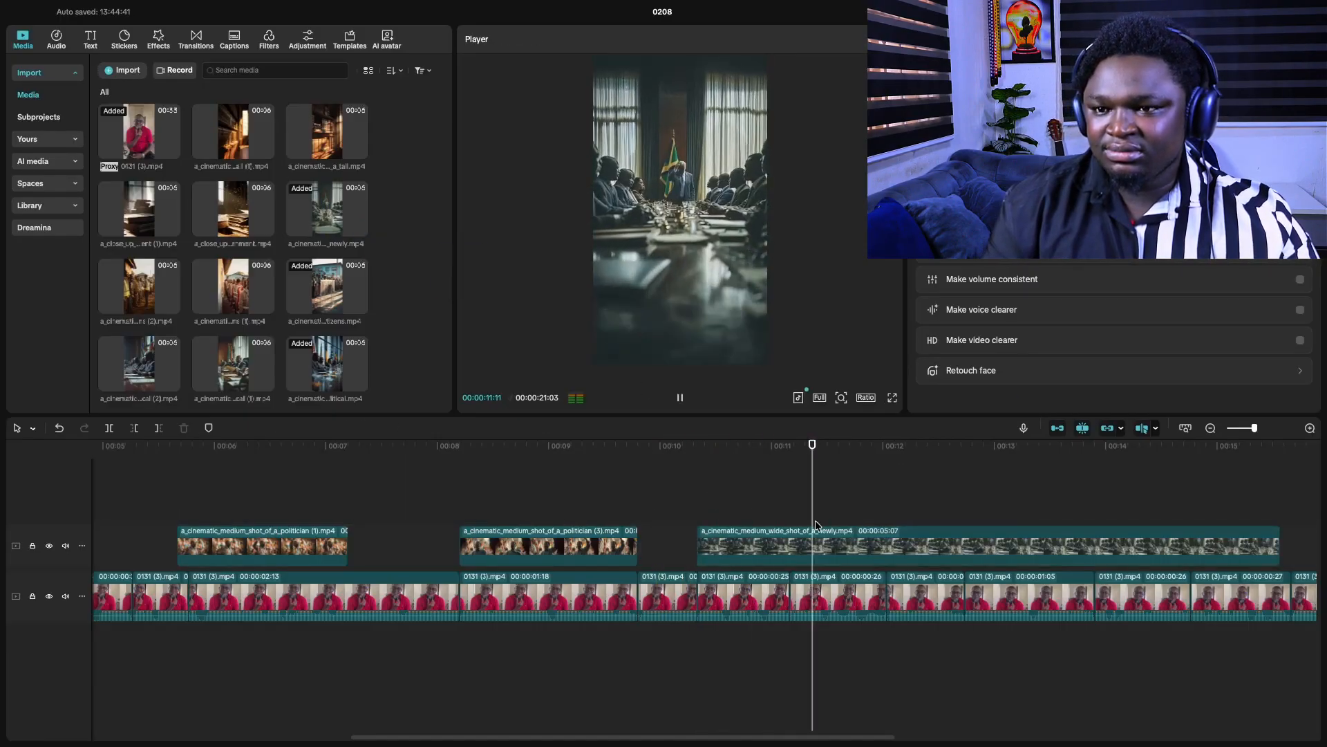
pyautogui.press('b')
pyautogui.click(824, 548)
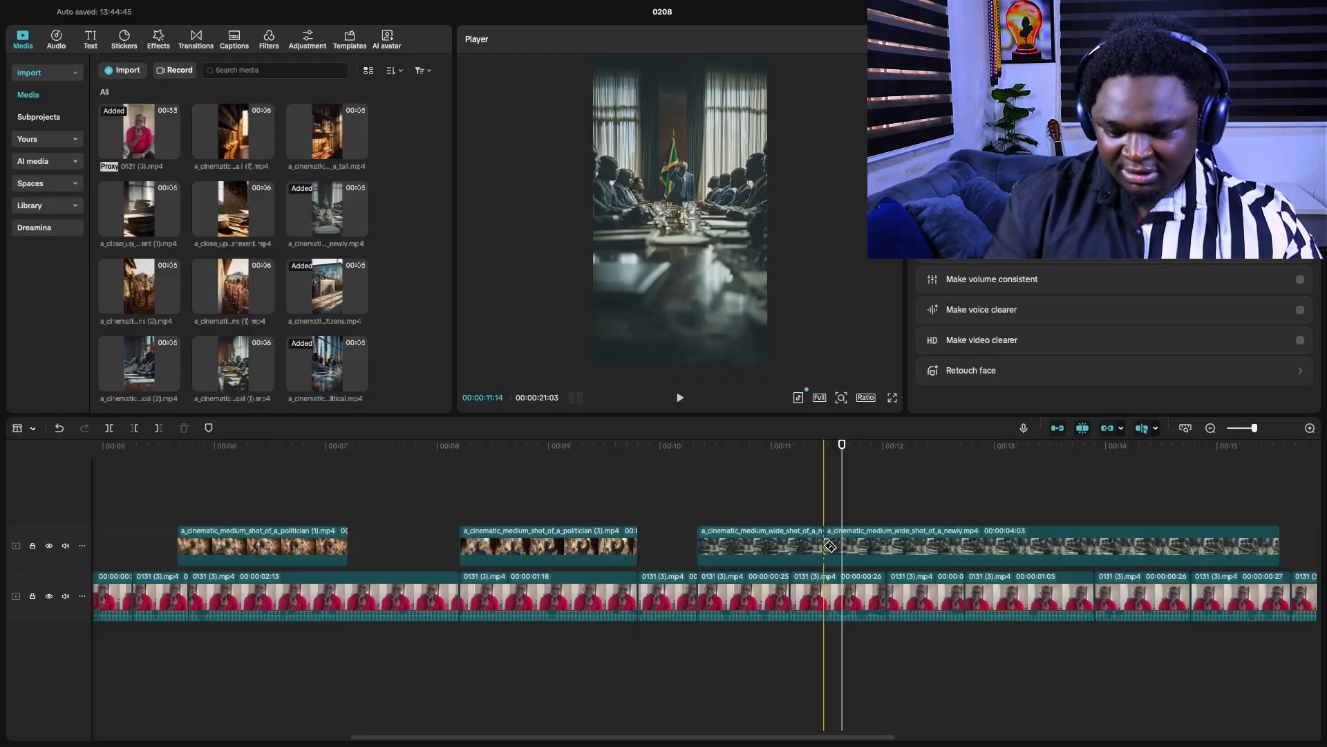
pyautogui.click(952, 542)
pyautogui.press('Delete')
# - Play on and place a_cinematic_close_to_wide_shot_of_a_tall (1).mp4 on the overlay track, starting at the footage cut at about 13.9 s
pyautogui.click(614, 486)
pyautogui.press('space')
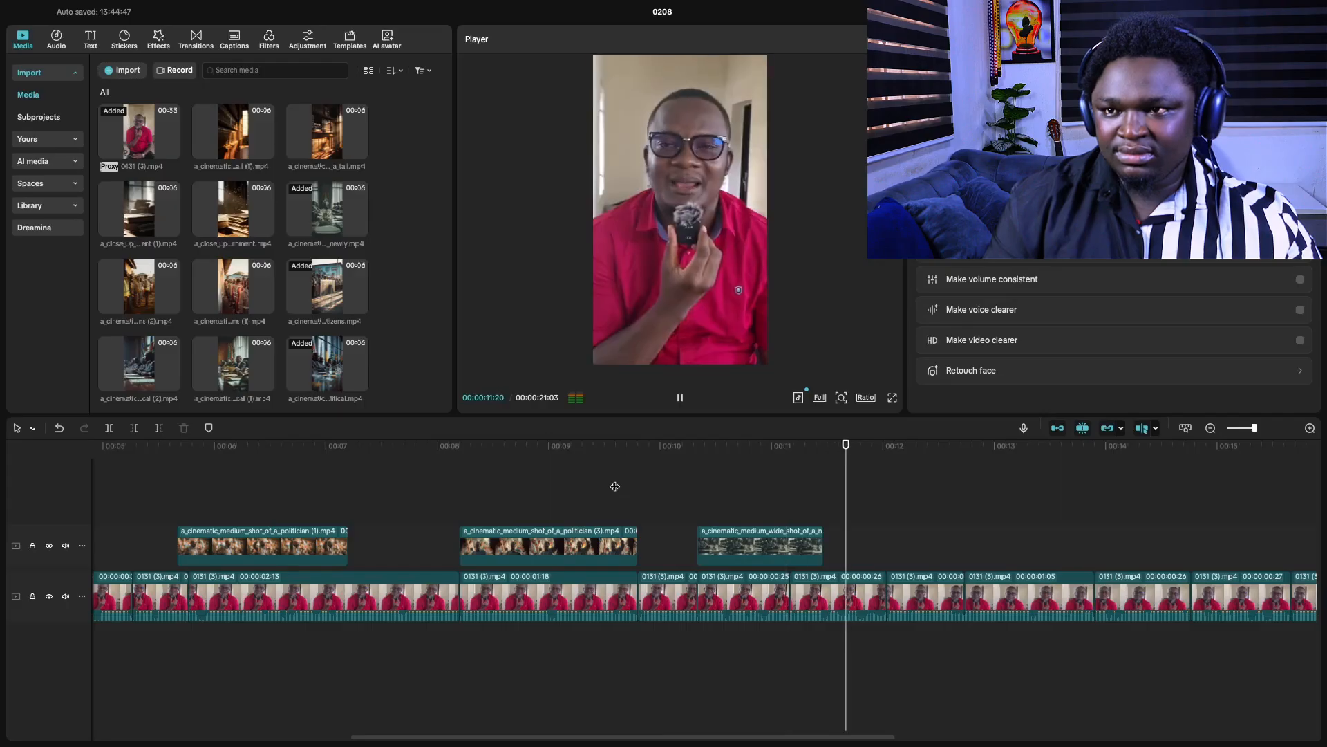
pyautogui.hscroll(5, 761, 545)
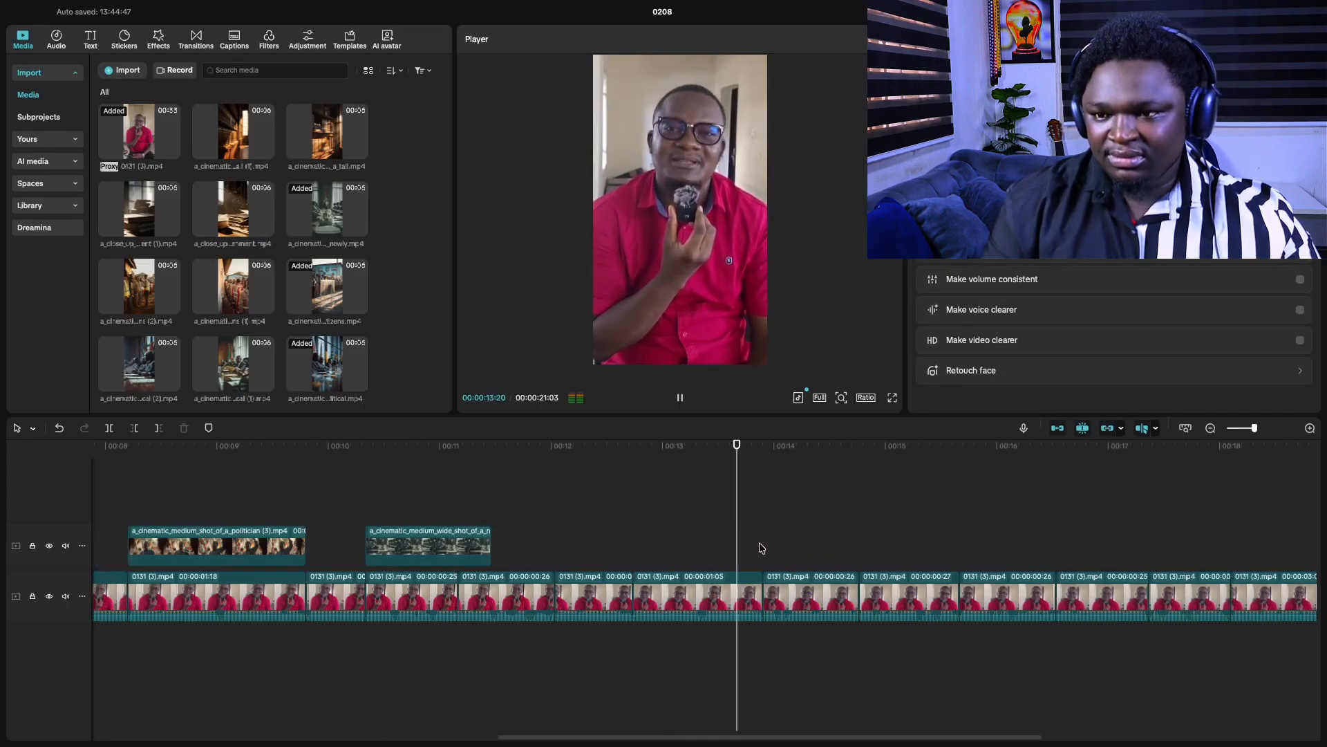
pyautogui.press('space')
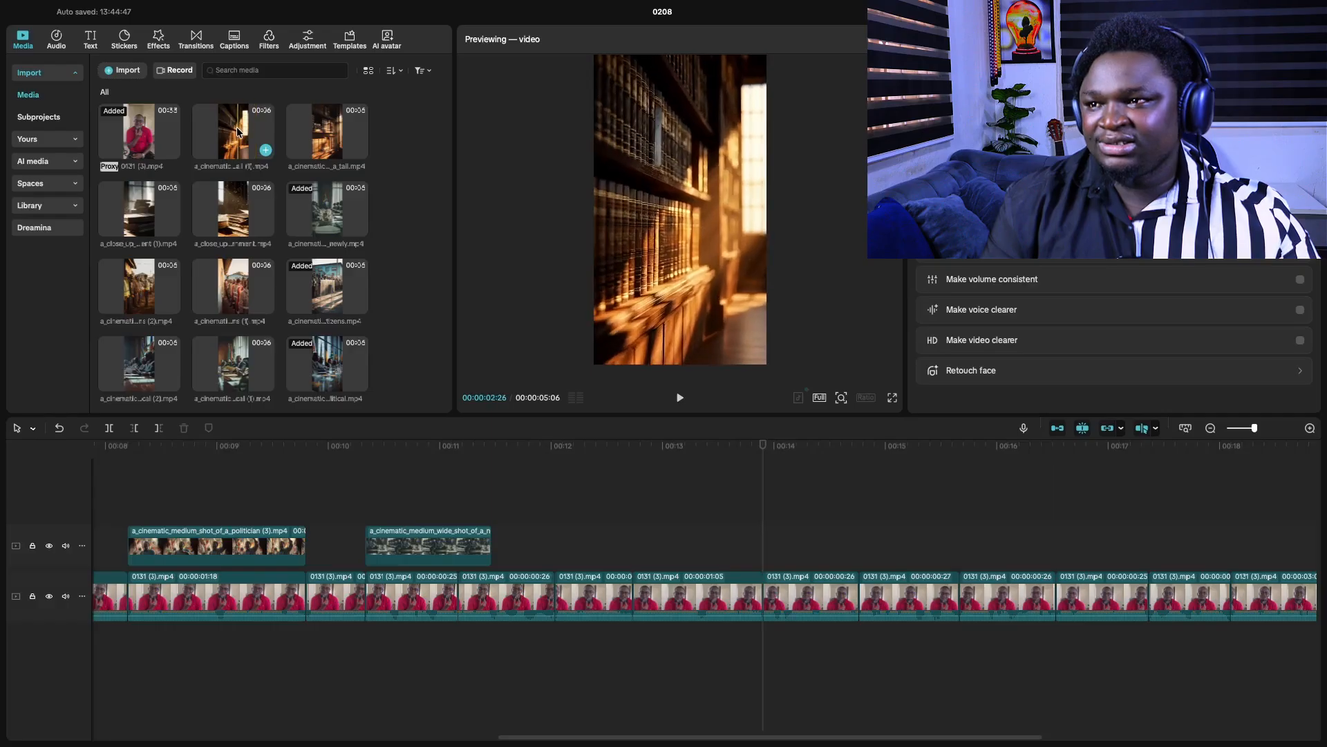
pyautogui.moveTo(237, 131); pyautogui.dragTo(778, 548)
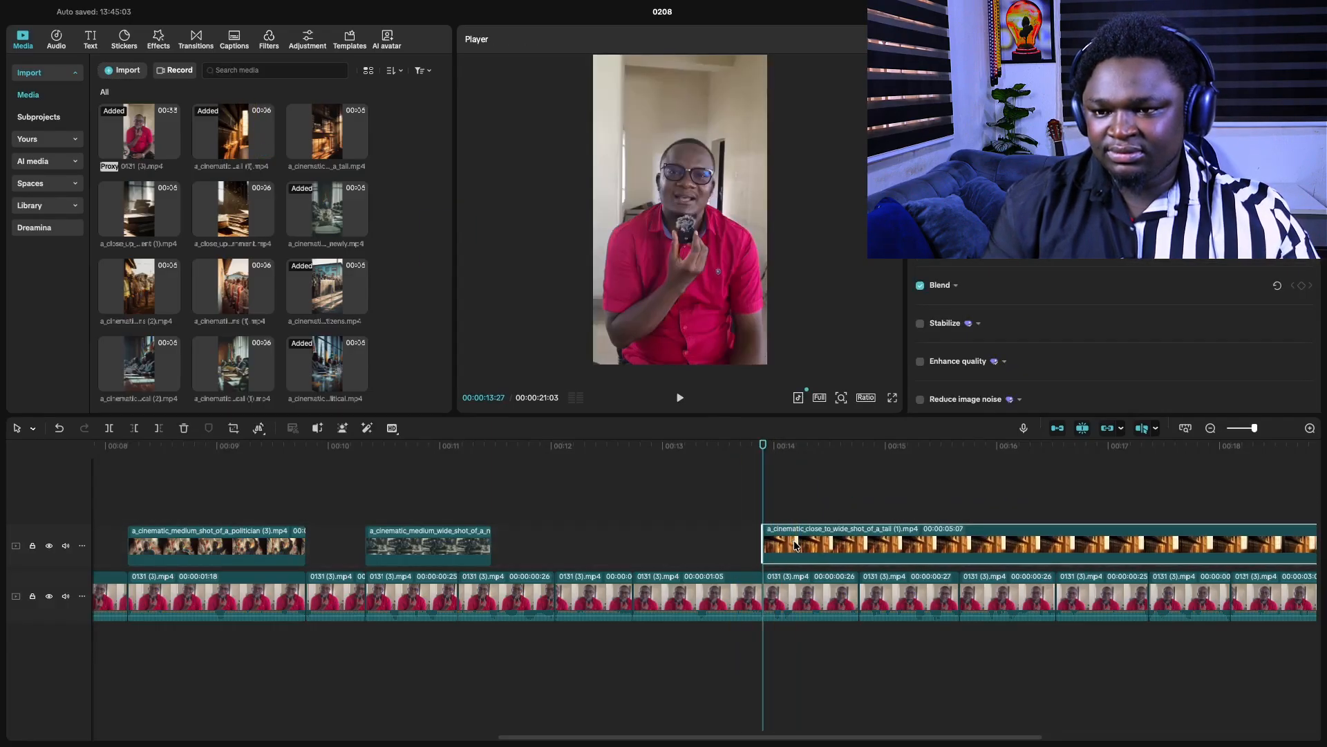
# - Play the tall (1) overlay and trim its end to the footage cut at about 15.7 s
pyautogui.click(707, 506)
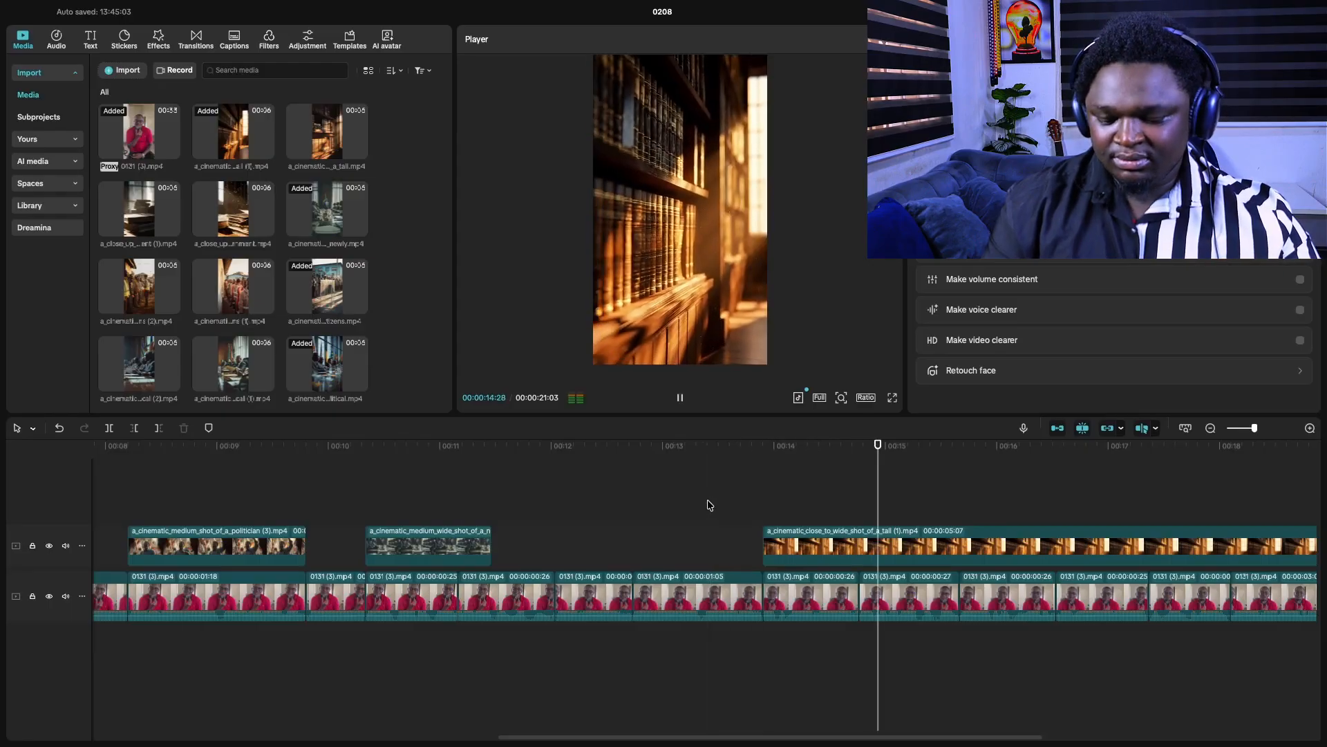
pyautogui.click(754, 546)
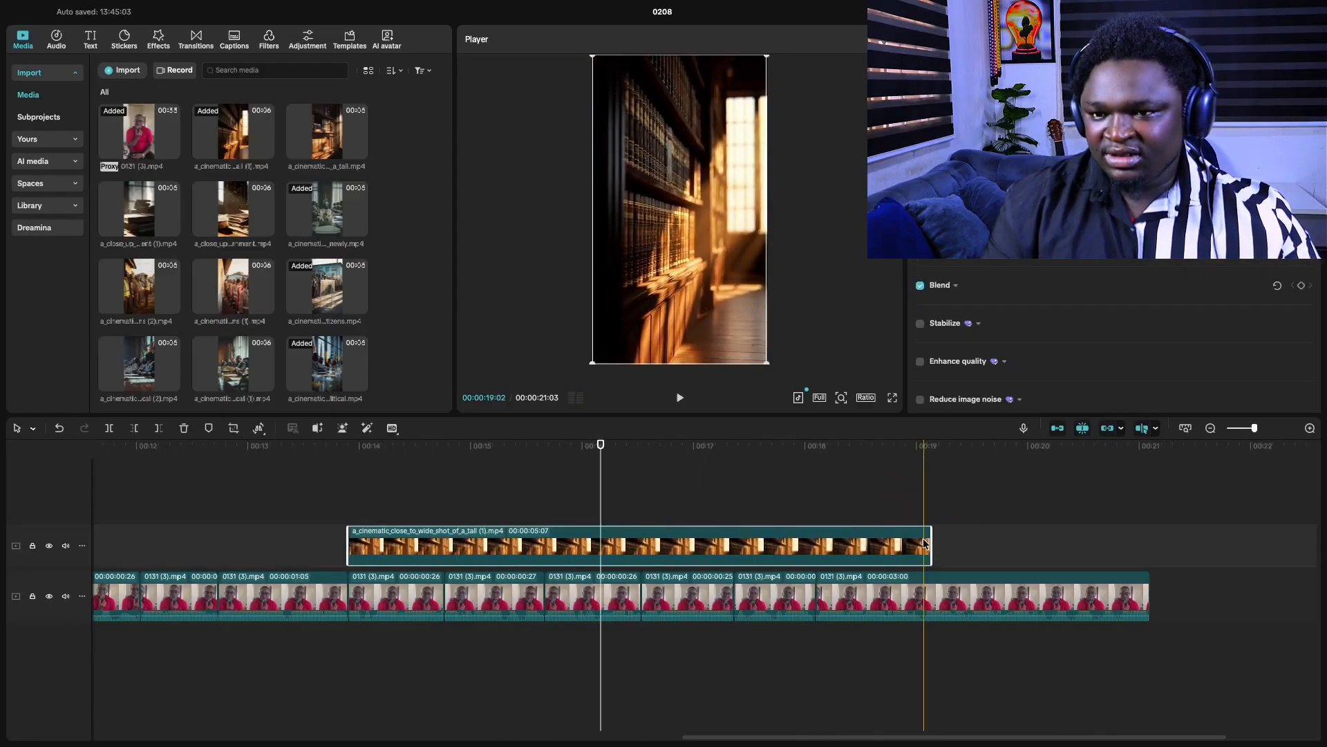
pyautogui.moveTo(925, 544); pyautogui.dragTo(555, 544)
pyautogui.click(414, 503)
# - Play on and place a_wide_cinematic_aerial_shot_of_a.mp4 on the overlay track, starting at about 19.8 s
pyautogui.press('space')
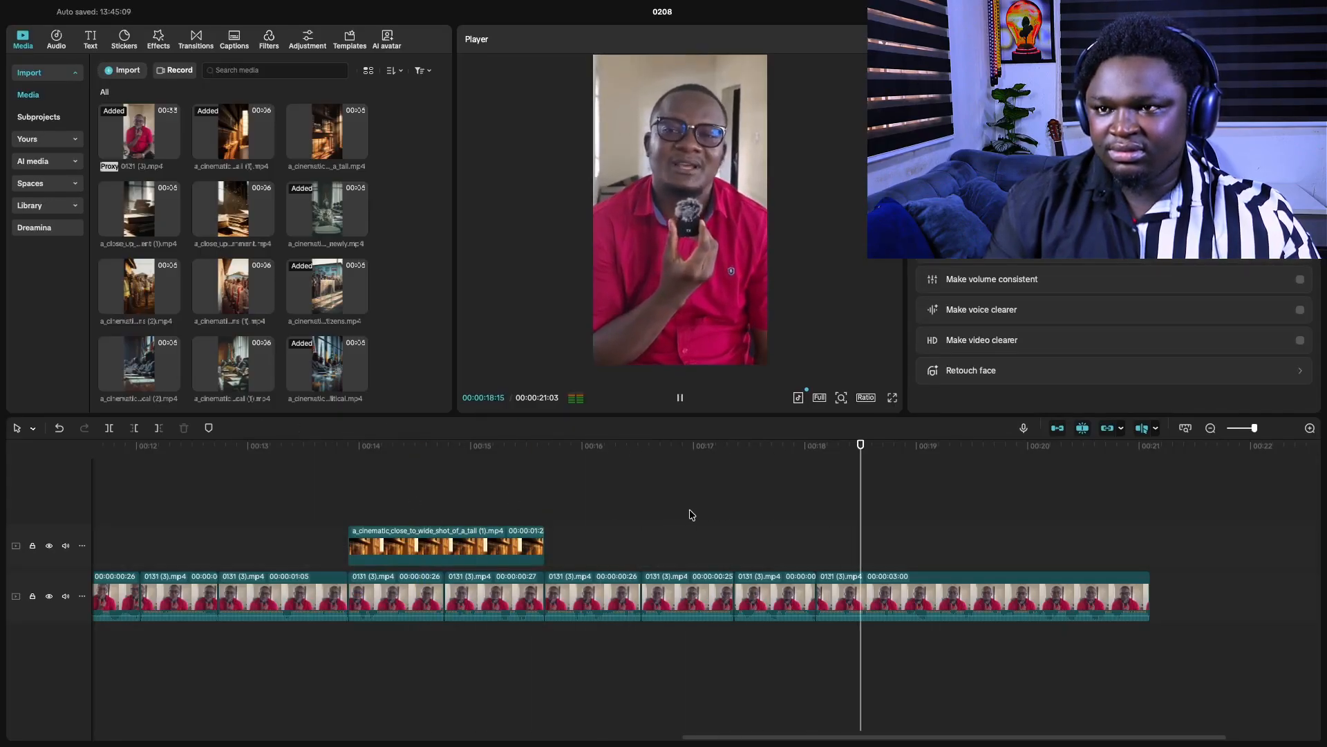
pyautogui.press('space')
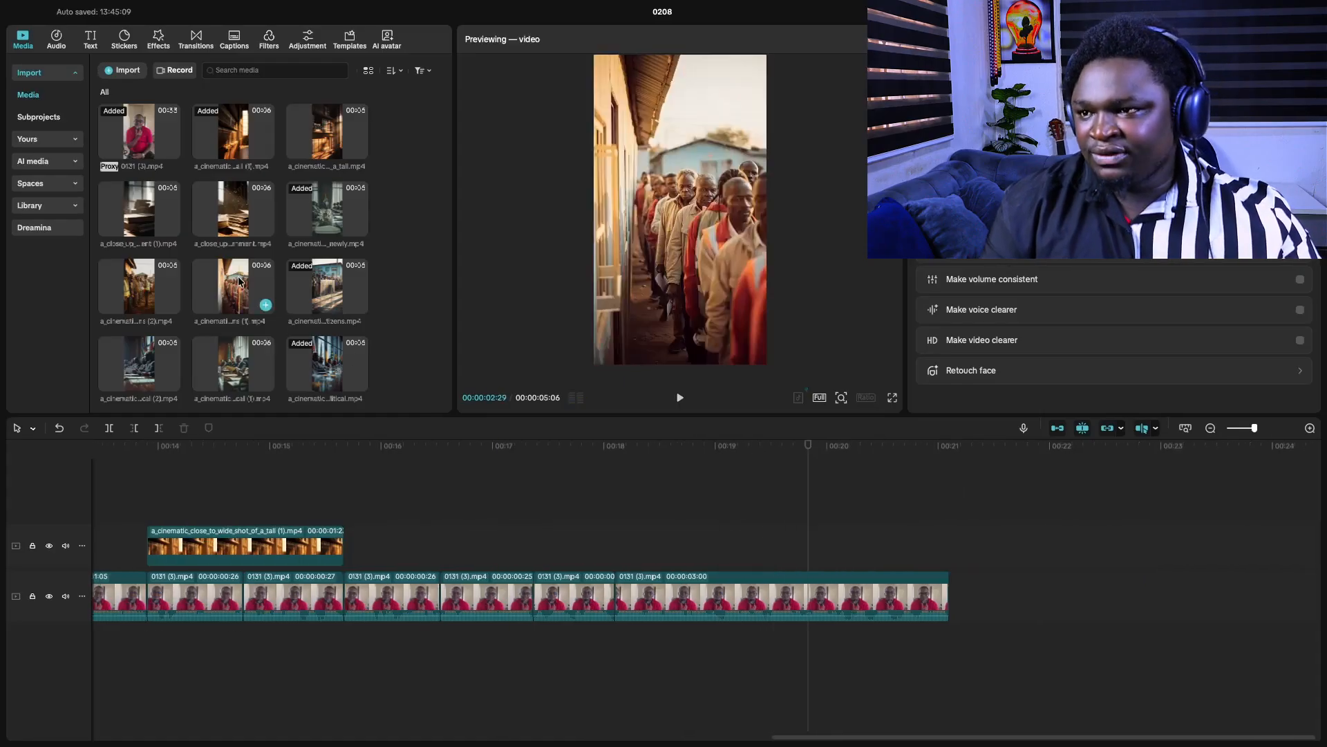
pyautogui.scroll(-1, 329, 281)
pyautogui.scroll(-5, 329, 280)
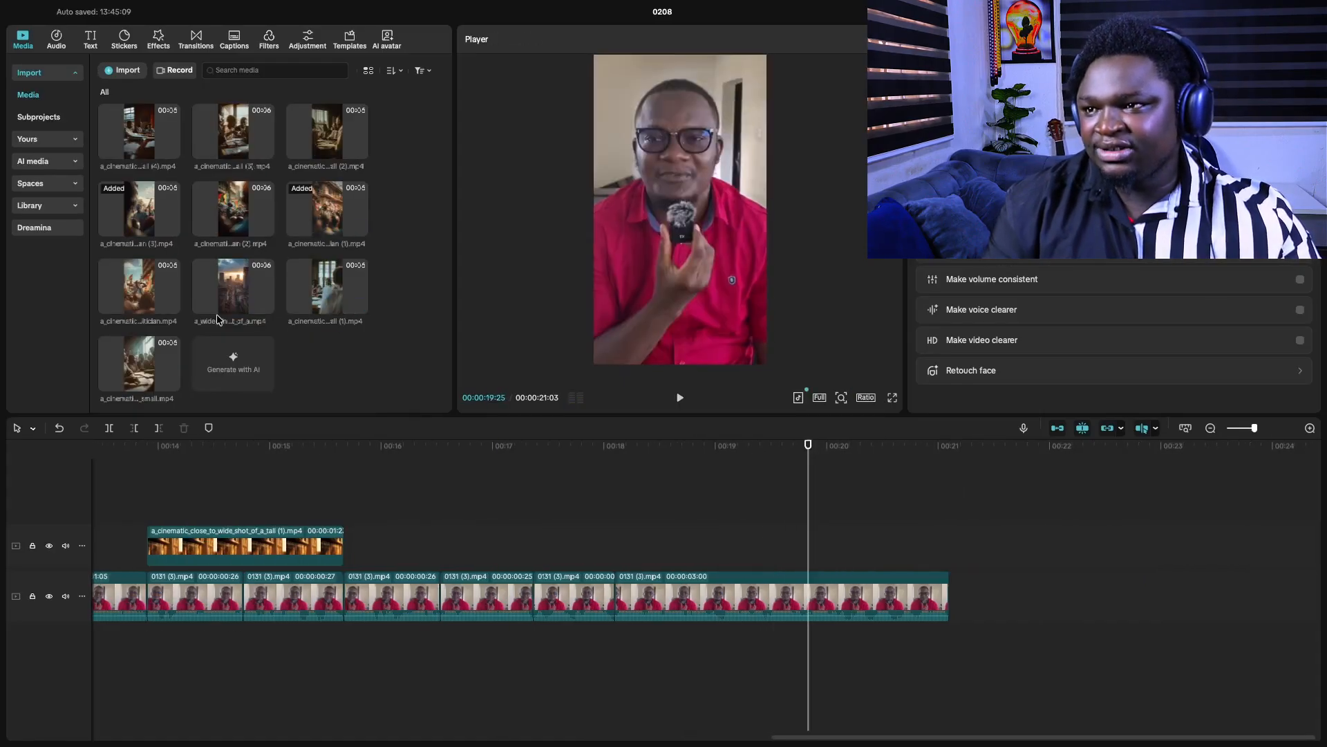
pyautogui.moveTo(353, 326); pyautogui.dragTo(809, 548)
# - Play into the aerial overlay, split it at the end of the main footage and delete the remainder
pyautogui.click(709, 509)
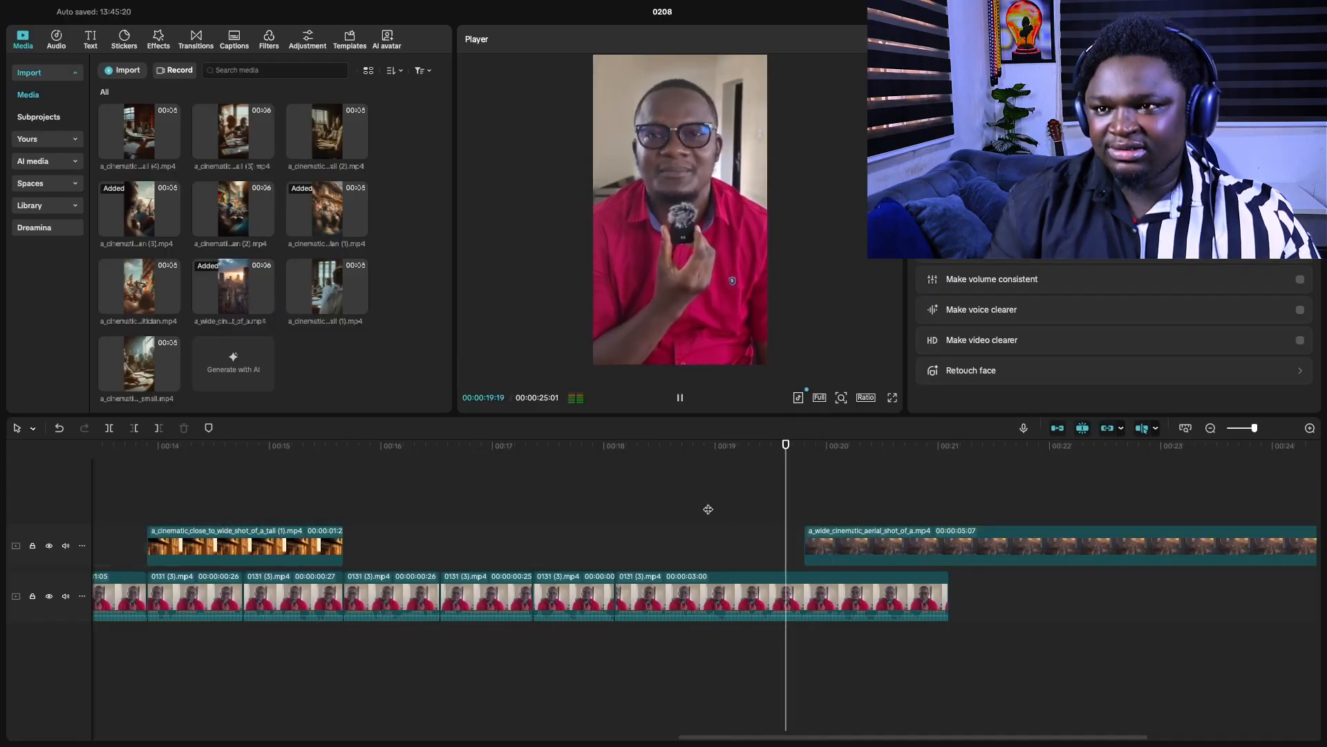
pyautogui.press('b')
pyautogui.click(949, 546)
pyautogui.press('a')
pyautogui.click(1023, 547)
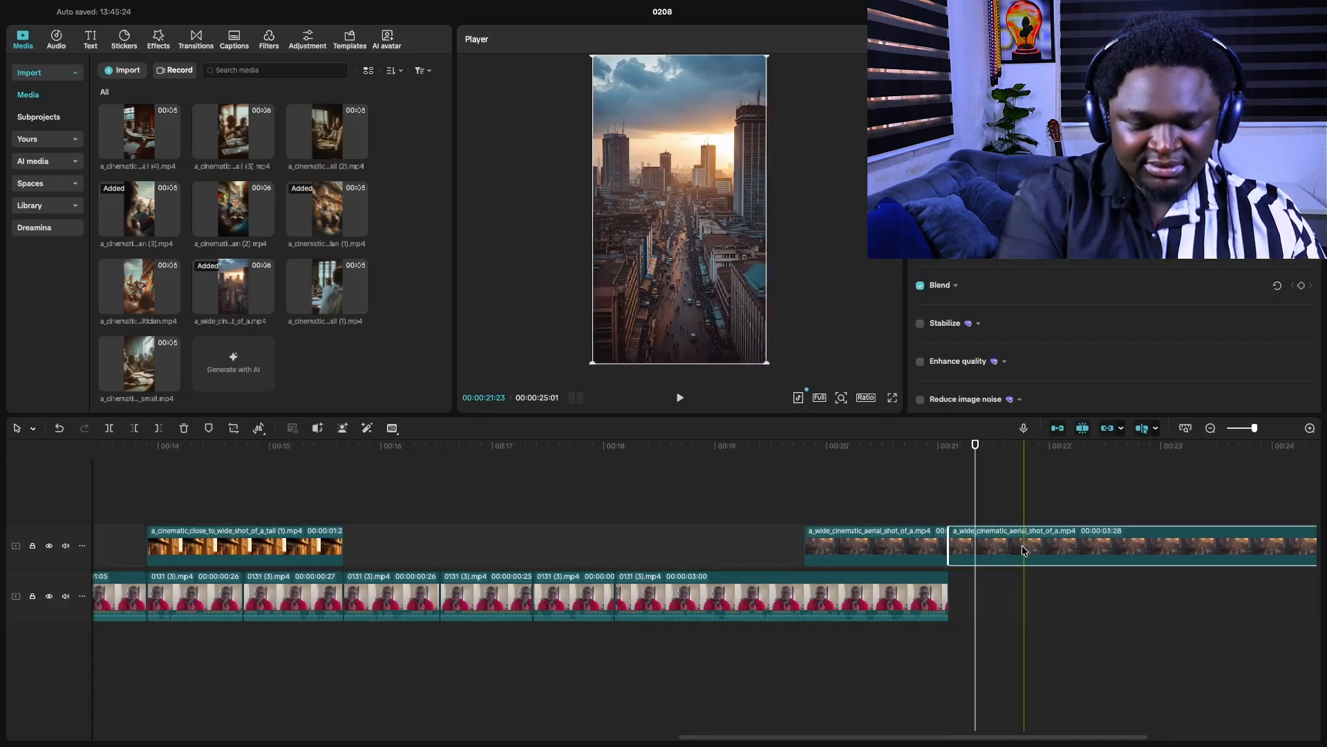
pyautogui.press('Delete')
# - Move the african_political overlay to the footage cut at about 1.3 s, trying moves with auto snapping off and turning it back on
pyautogui.hscroll(-15, 631, 588)
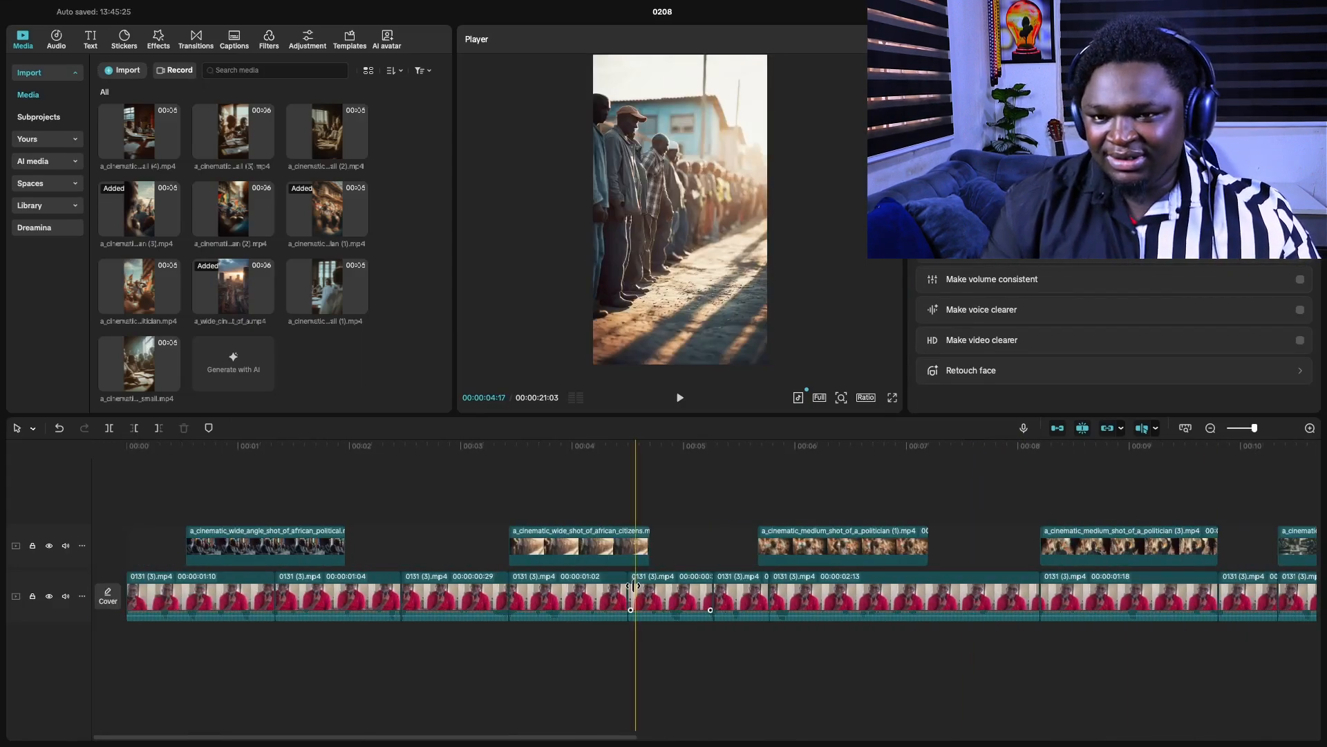
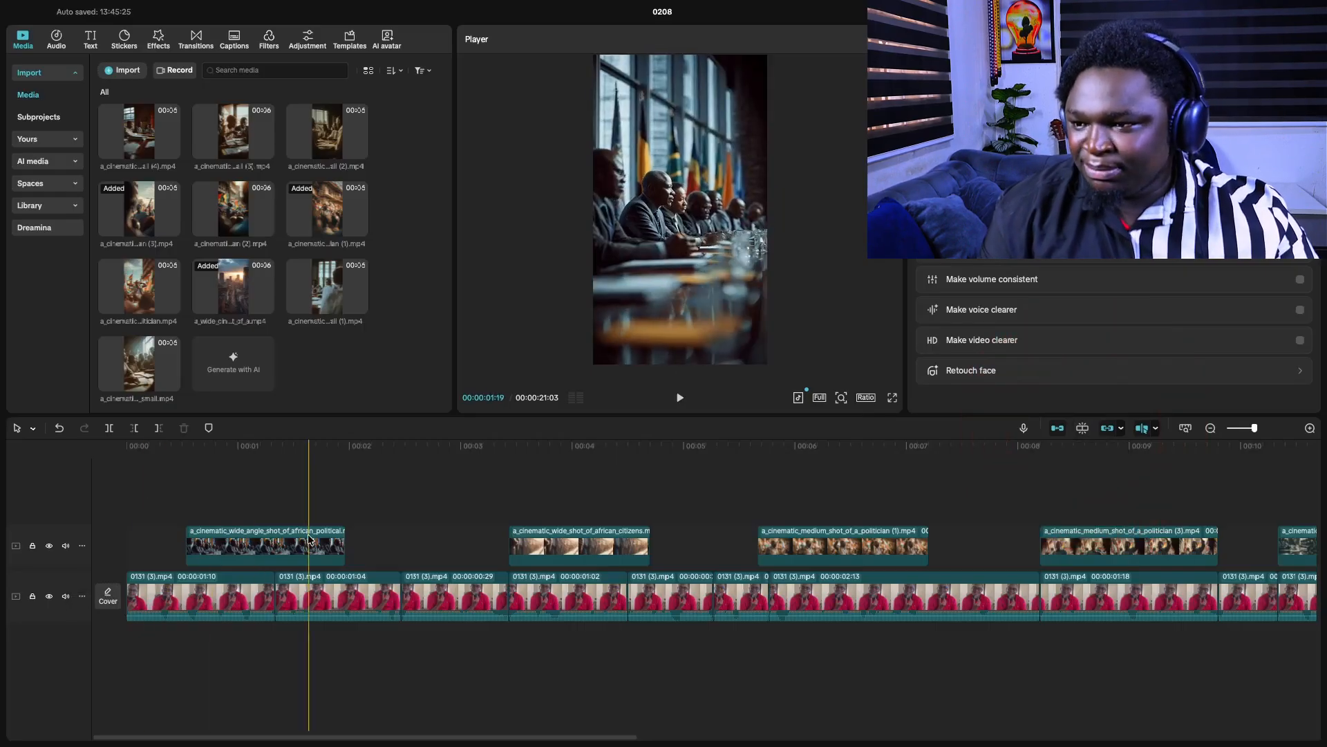
pyautogui.moveTo(305, 539)
pyautogui.mouseDown()
pyautogui.moveTo(235, 534)
pyautogui.moveTo(415, 539)
pyautogui.moveTo(335, 515)
pyautogui.moveTo(349, 558)
pyautogui.moveTo(350, 530)
pyautogui.moveTo(350, 560)
pyautogui.moveTo(351, 542)
pyautogui.moveTo(352, 554)
pyautogui.moveTo(378, 555)
pyautogui.moveTo(317, 553)
pyautogui.mouseUp()
pyautogui.click(331, 589)
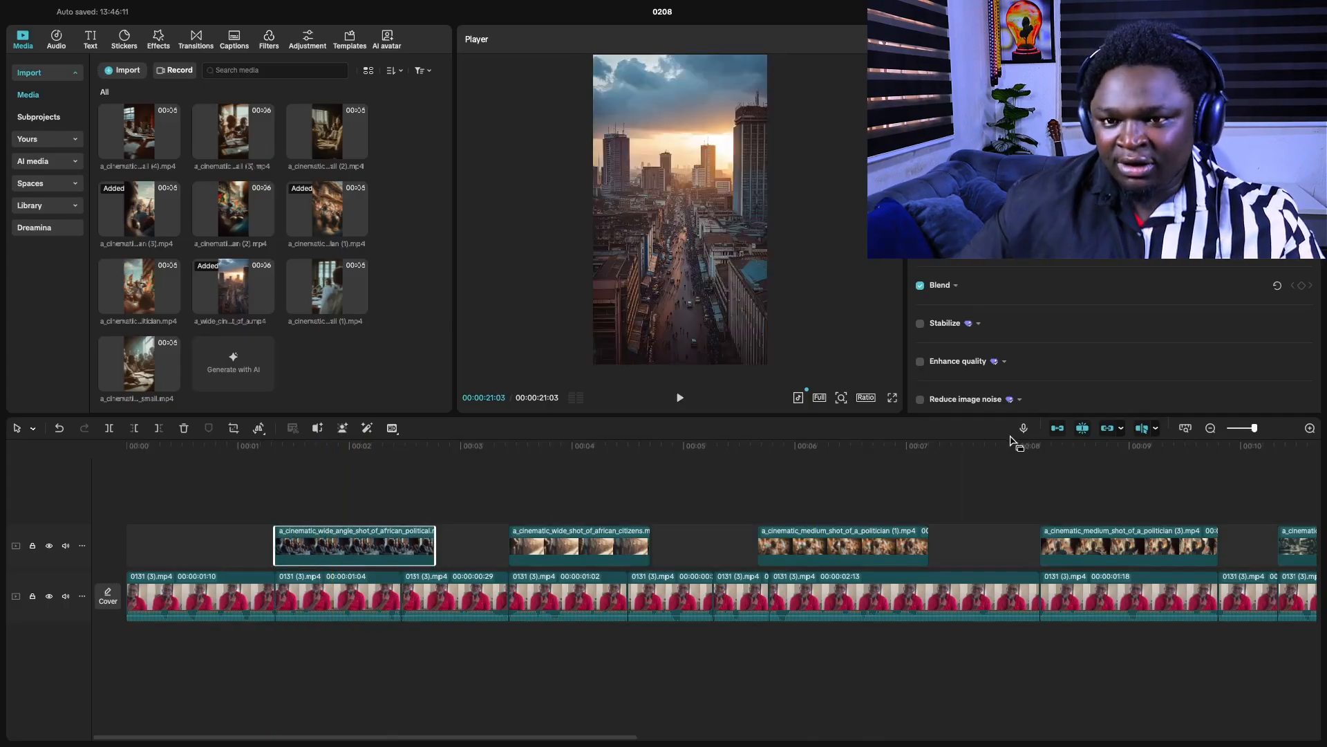
pyautogui.click(1082, 430)
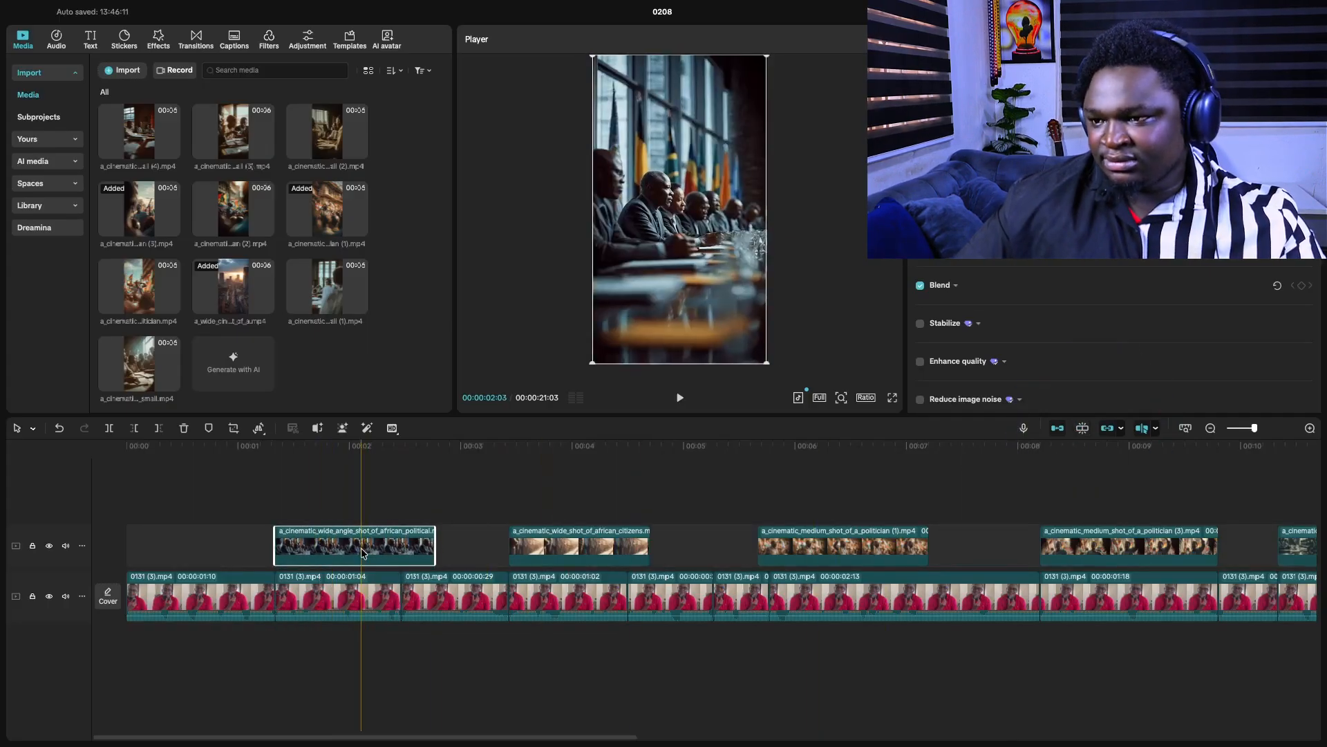
pyautogui.moveTo(362, 557); pyautogui.dragTo(339, 543)
pyautogui.click(1085, 429)
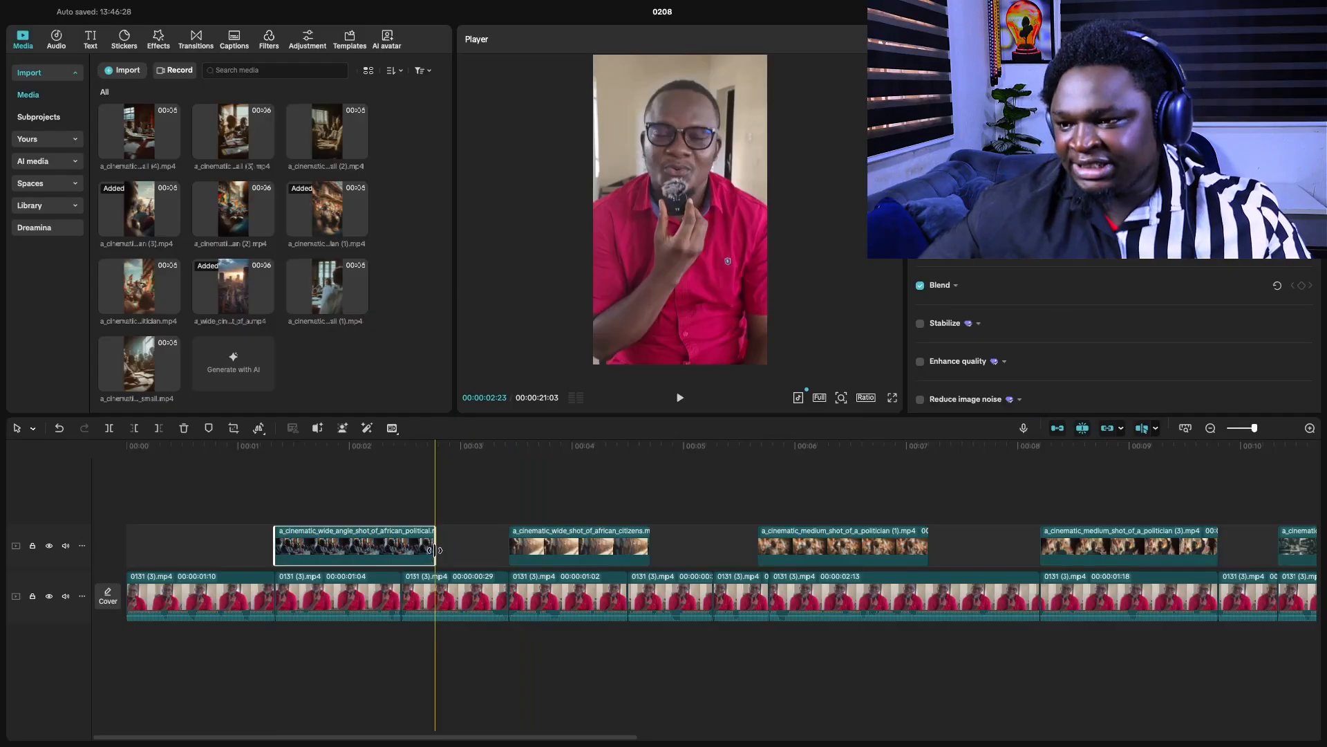
# - Try snapping the end of the african_political overlay to the footage cut at about 2.5 s, and undo the trim
pyautogui.moveTo(436, 550); pyautogui.dragTo(398, 552)
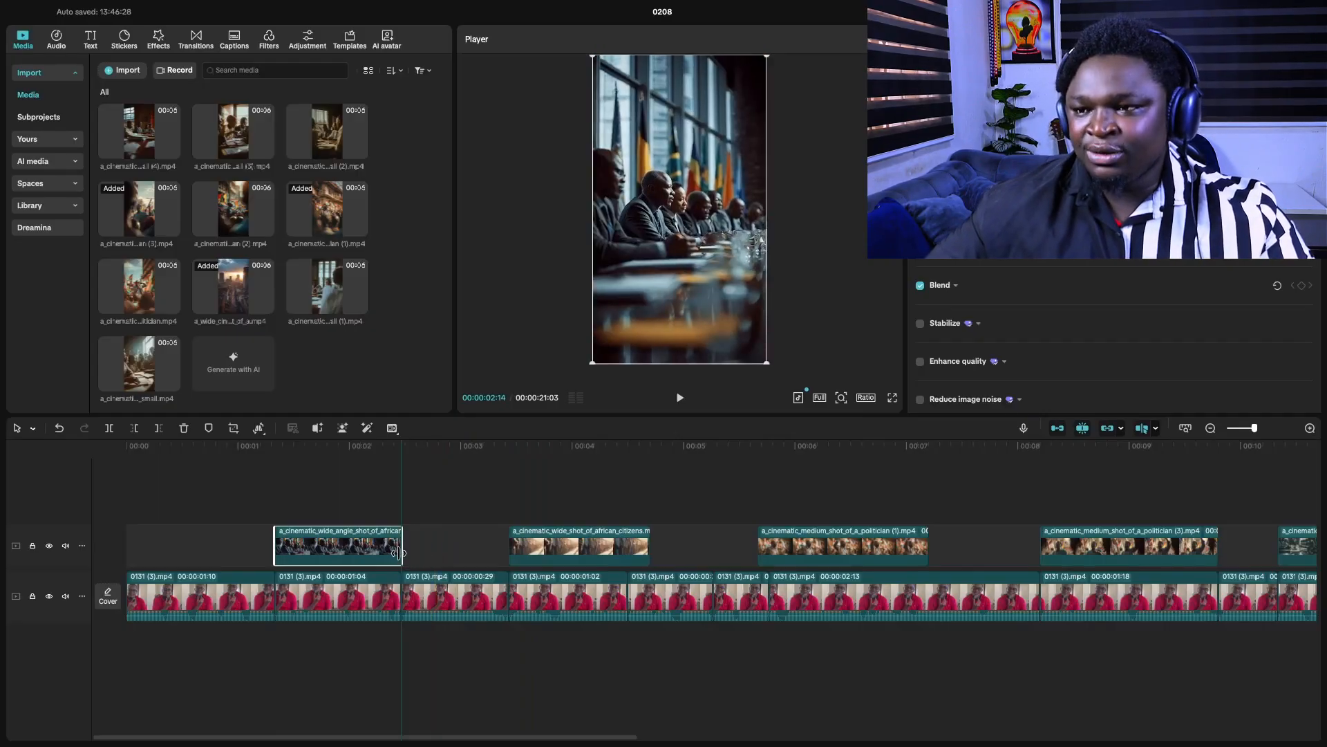
pyautogui.hotkey('ctrl', 'z')
pyautogui.hotkey('ctrl', 'z')
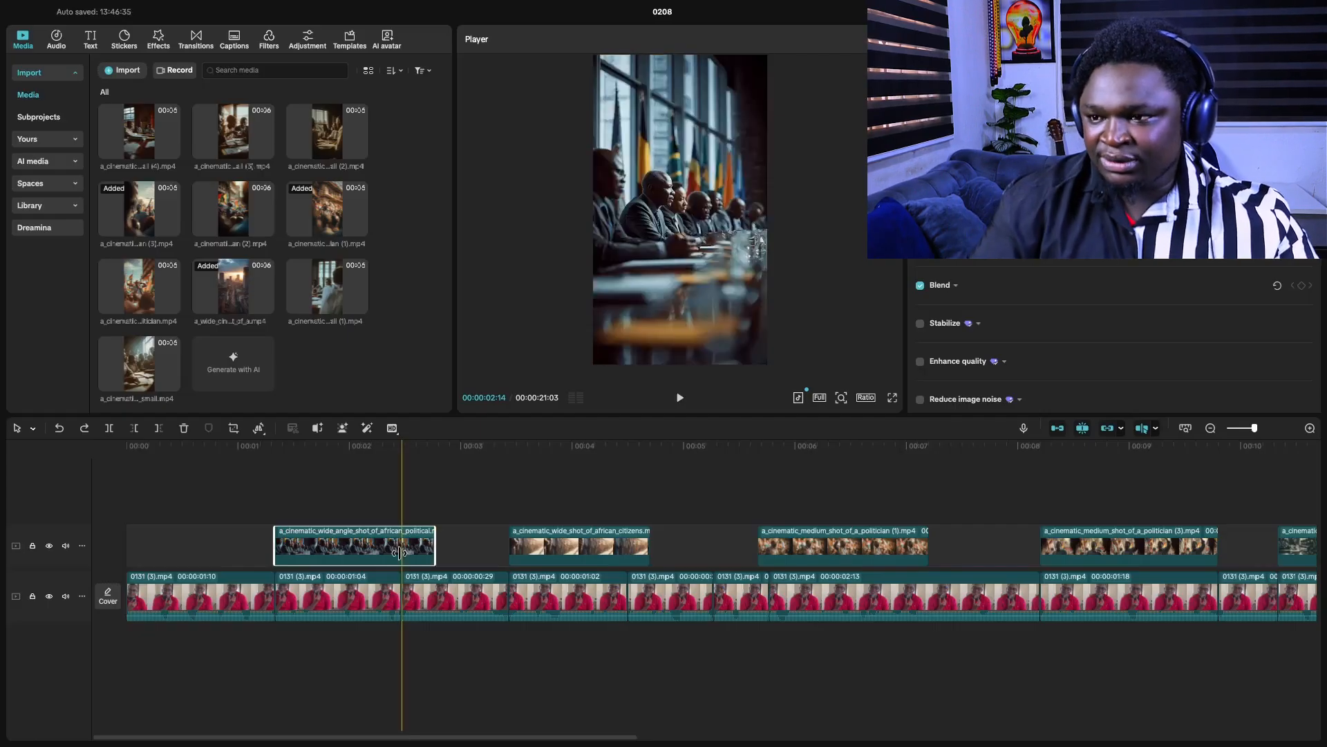
# - Undo the recent overlay moves until the african_political clip ends at the footage cut at about 2.5 s
pyautogui.hotkey('ctrl', 'z')
pyautogui.hotkey('ctrl', 'z')
pyautogui.hotkey('ctrl', 'z')
pyautogui.hotkey('ctrl', 'z')
pyautogui.hotkey('ctrl', 'z')
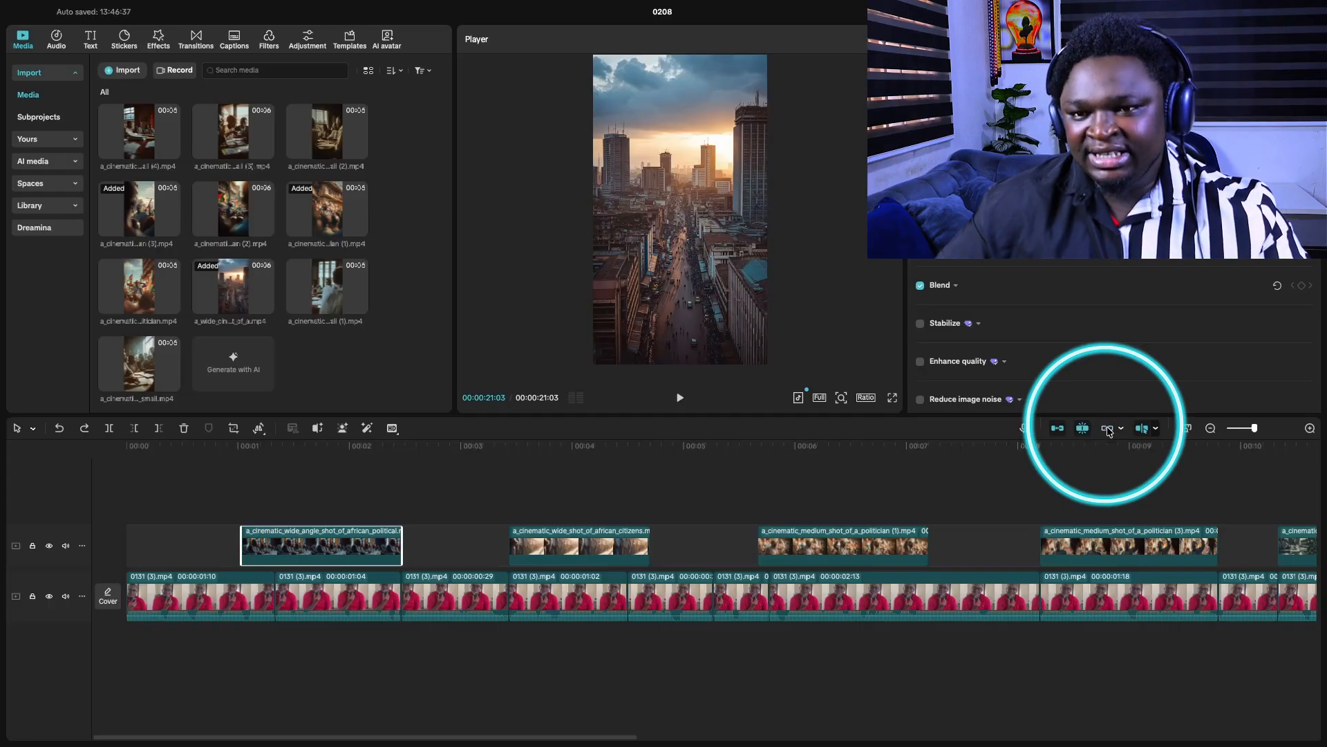
# - Try moving the second footage clip onto a separate track with linkage off and with linkage on, undoing each move
pyautogui.click(358, 602)
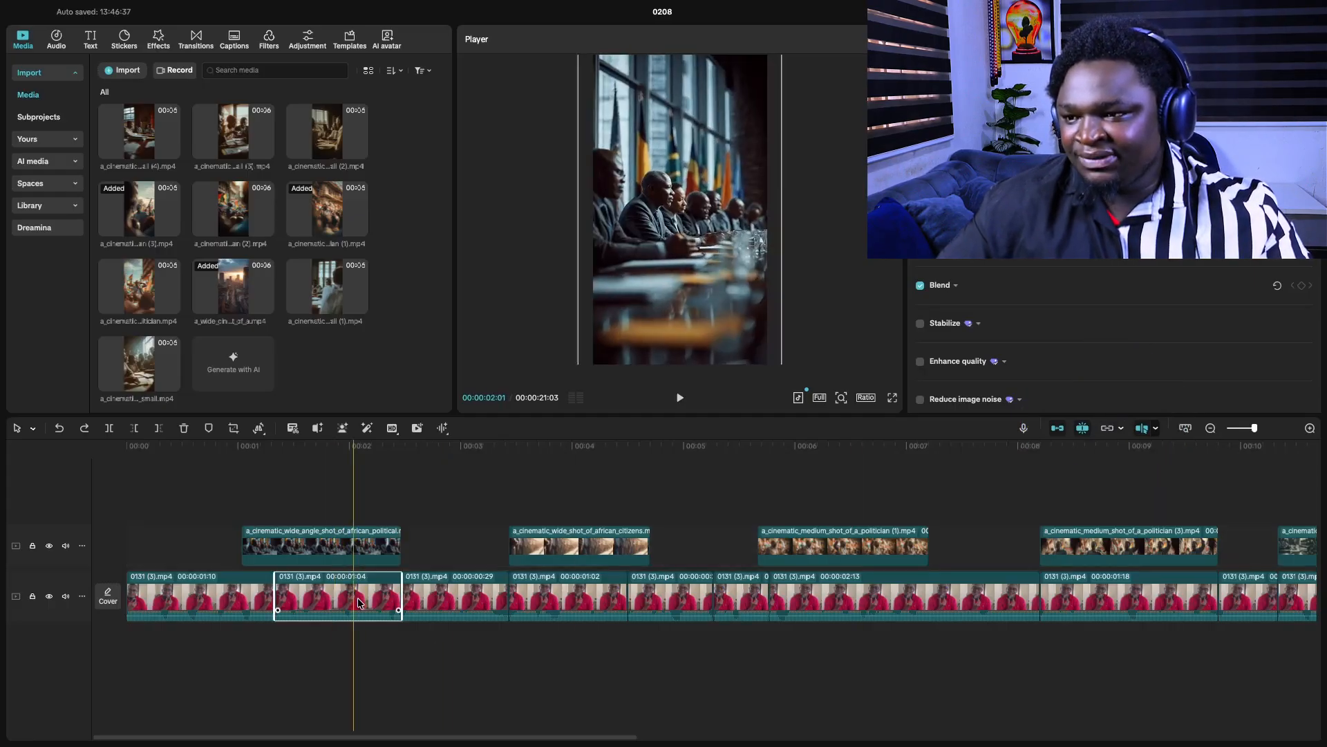
pyautogui.moveTo(359, 603); pyautogui.dragTo(410, 686)
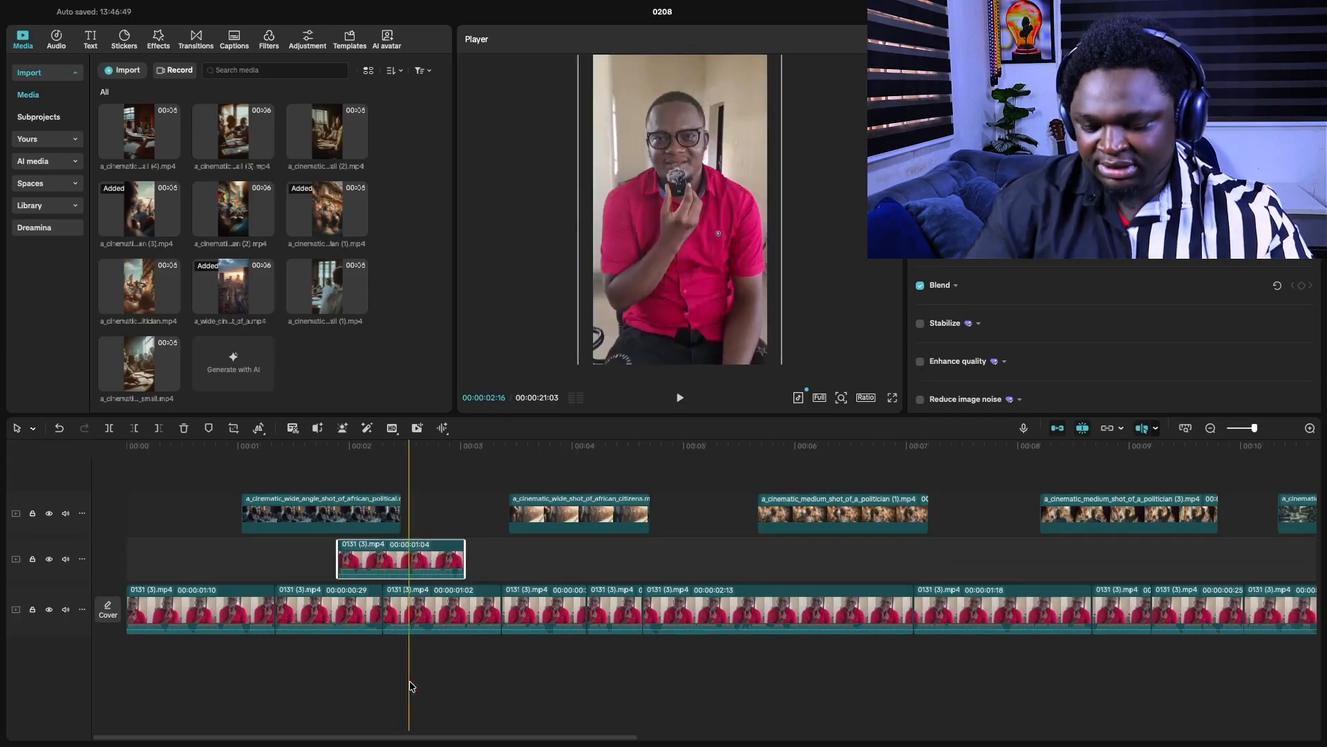
pyautogui.hotkey('ctrl', 'z')
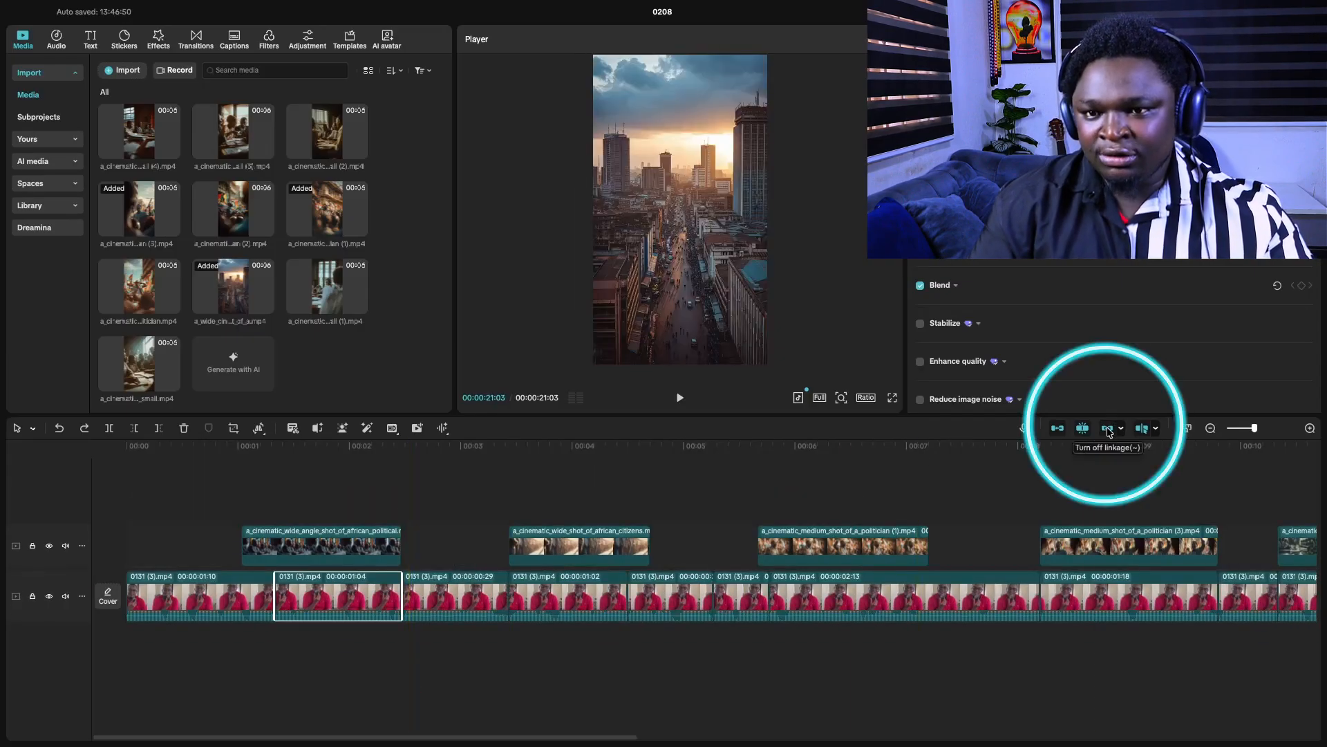
pyautogui.moveTo(330, 593); pyautogui.dragTo(522, 679)
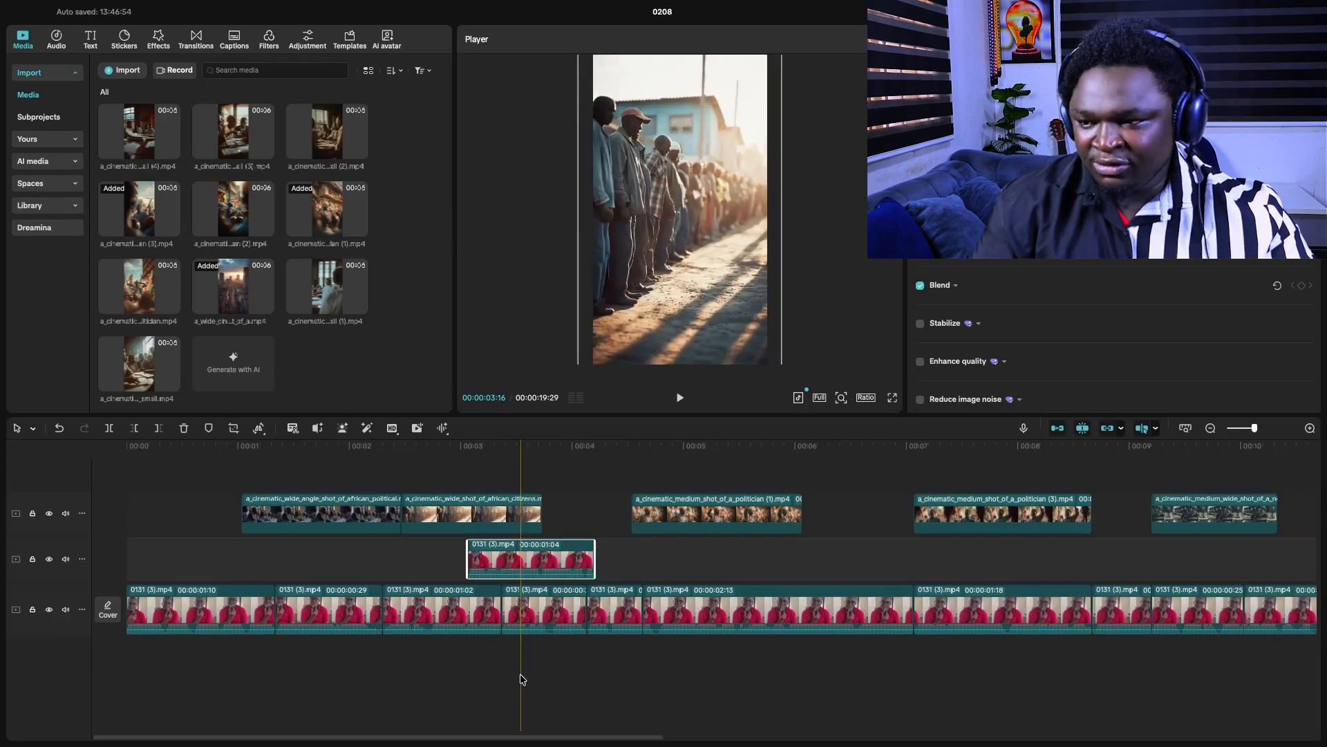
pyautogui.hotkey('ctrl', 'z')
# - Delete the second footage clip on the main track and undo the deletion
pyautogui.click(325, 543)
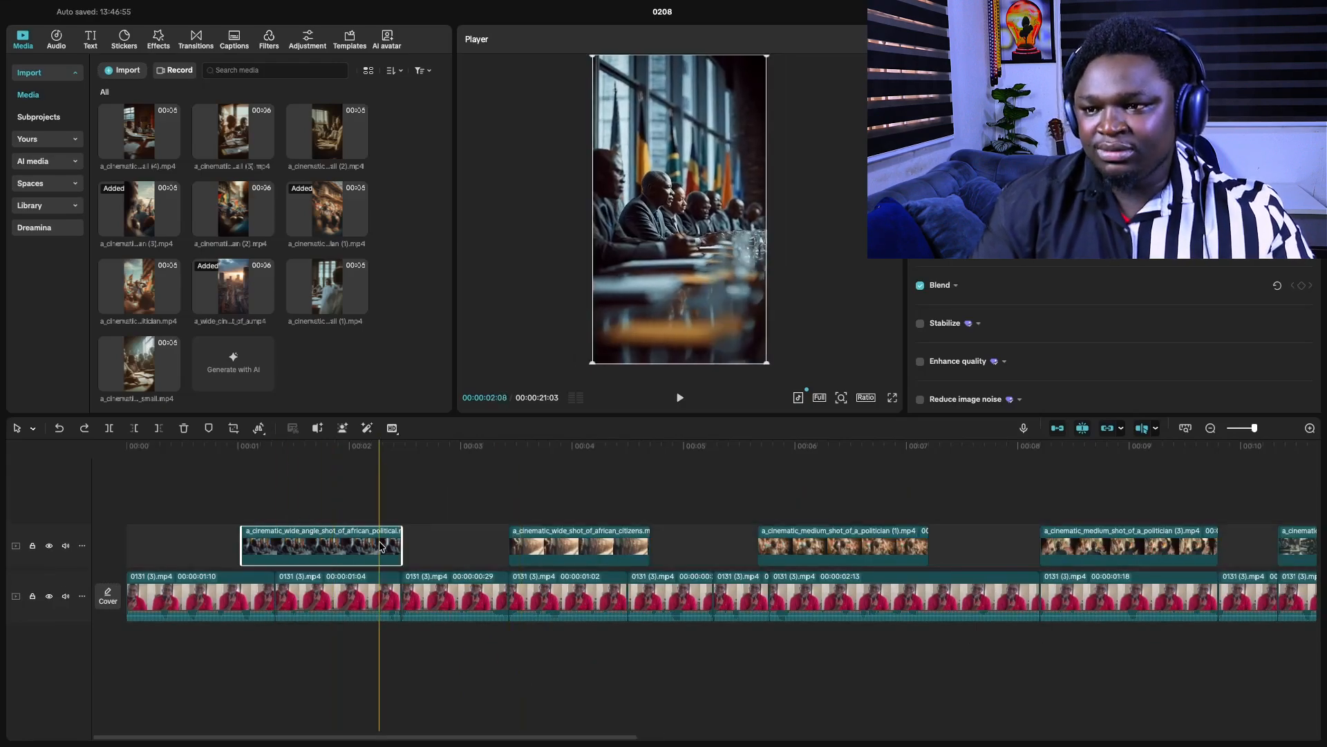
pyautogui.click(334, 582)
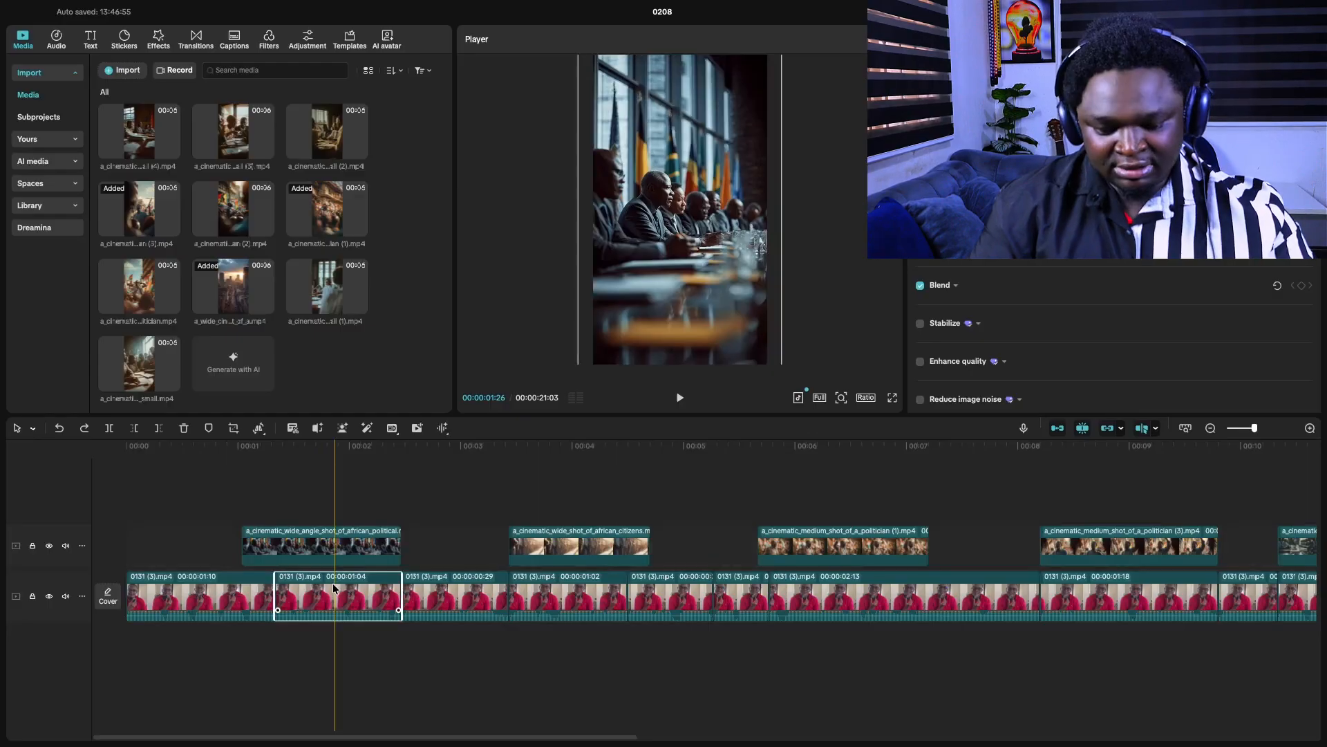
pyautogui.press('Delete')
pyautogui.hotkey('ctrl', 'z')
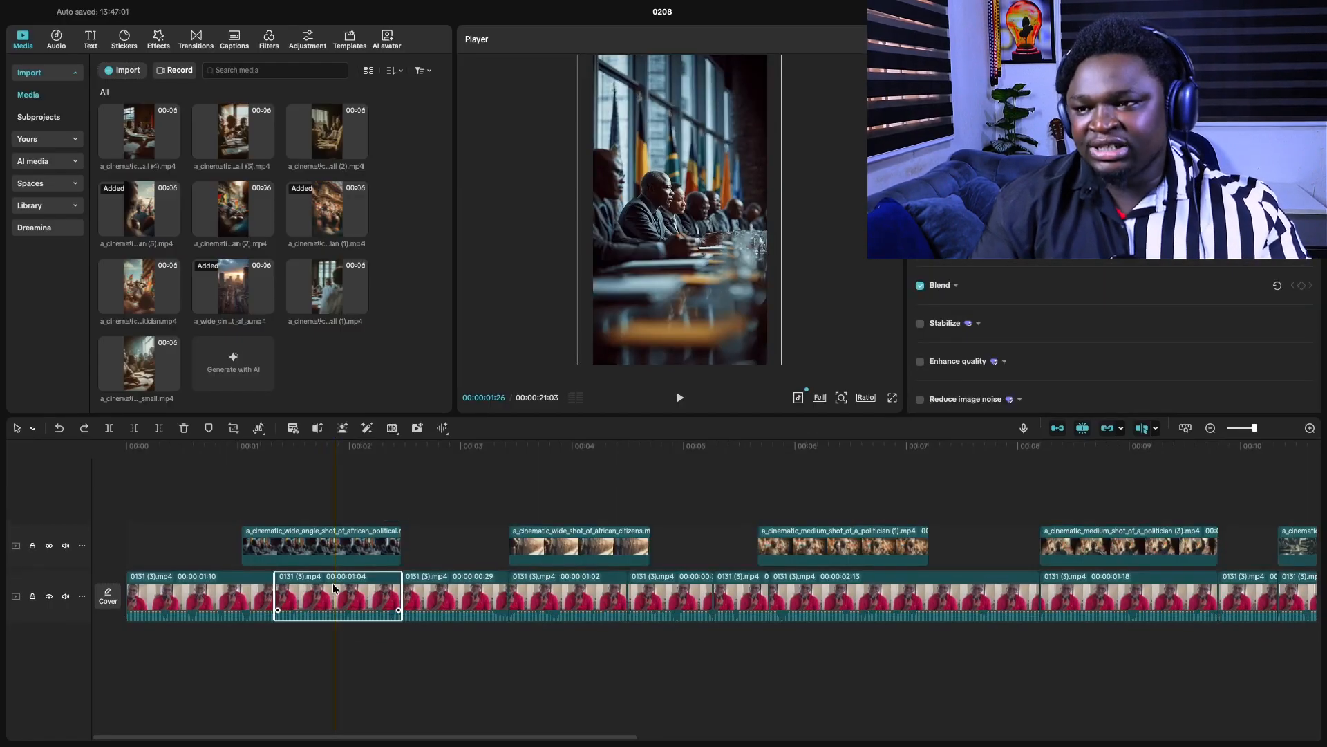
# - Try lifting the second footage clip off the main track twice with linkage off, undoing each move
pyautogui.click(361, 546)
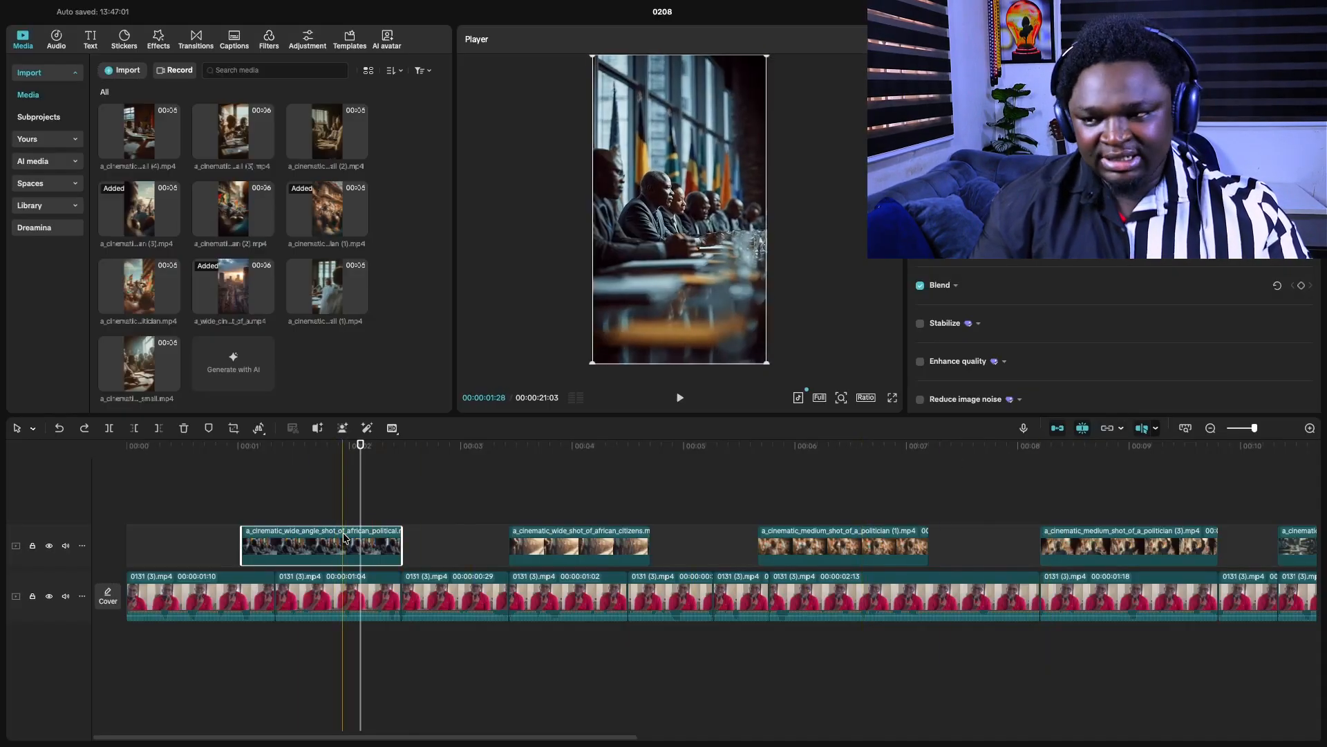
pyautogui.moveTo(303, 598); pyautogui.dragTo(316, 681)
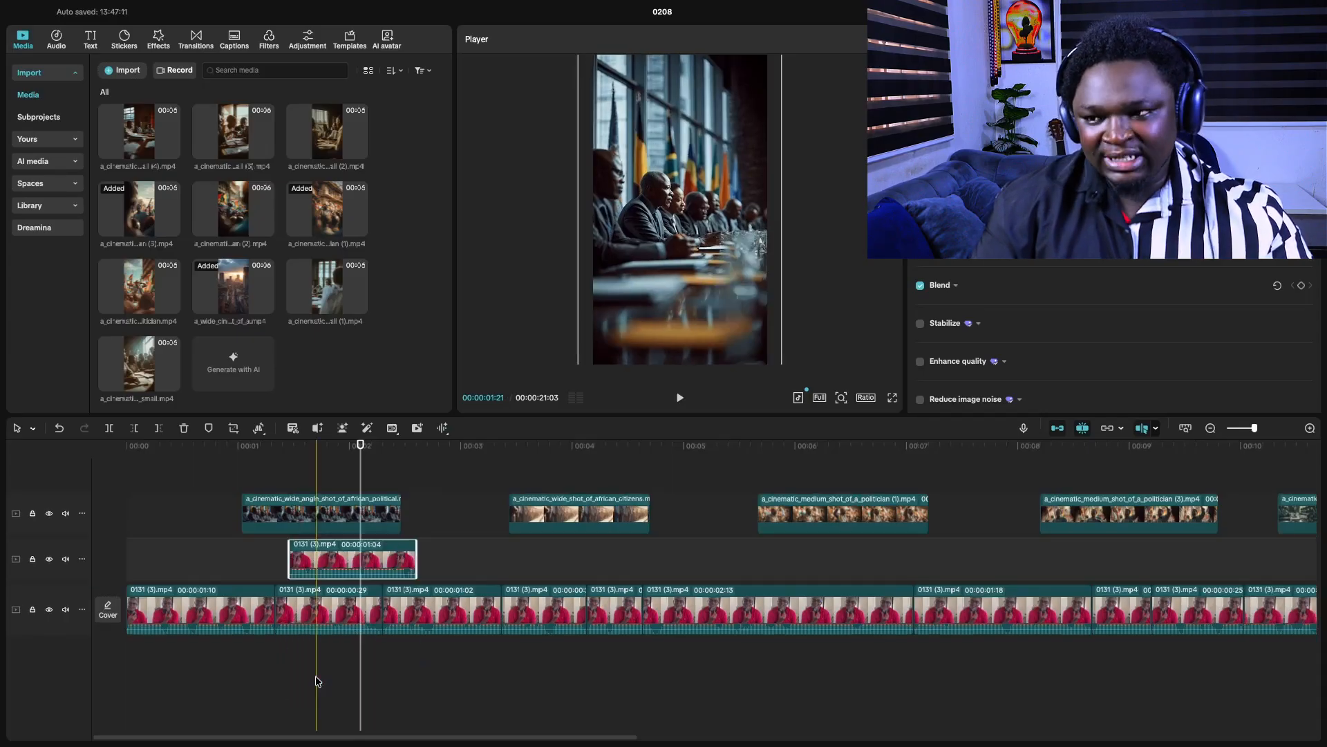
pyautogui.hotkey('ctrl', 'z')
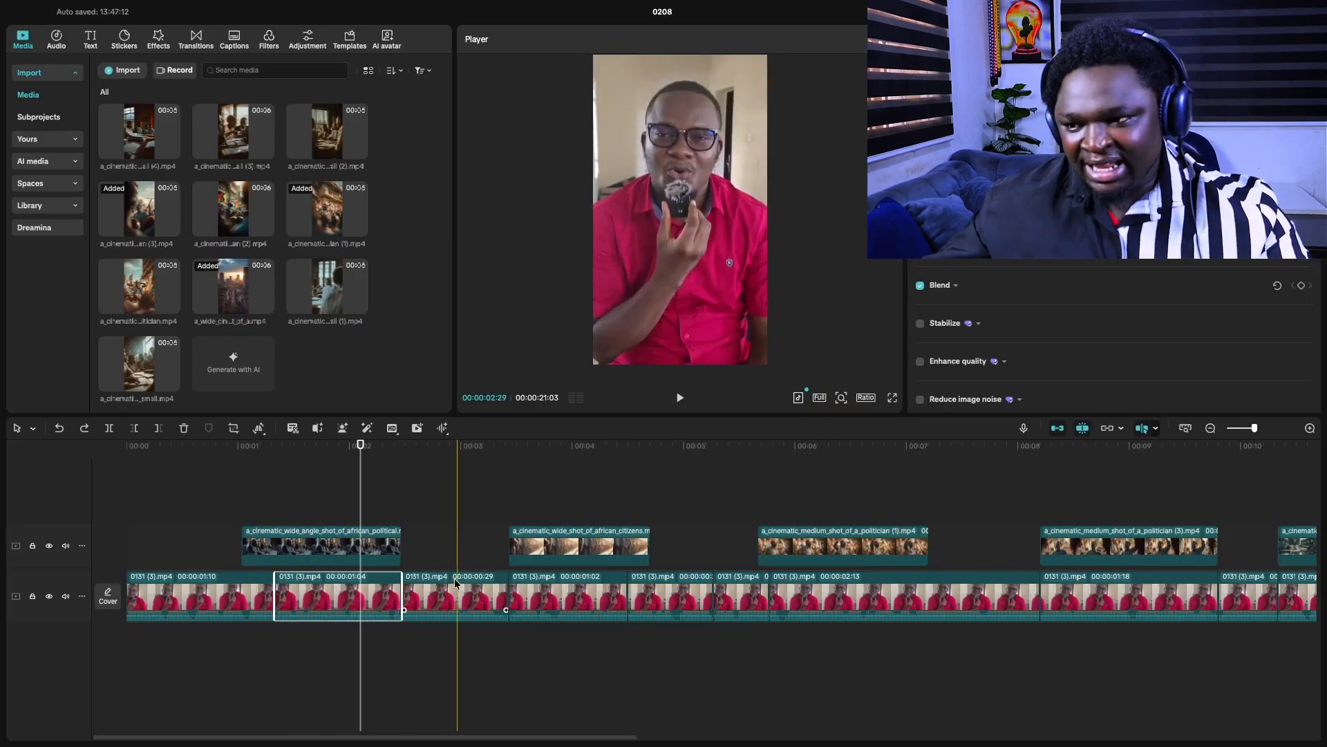
pyautogui.moveTo(335, 601); pyautogui.dragTo(909, 733)
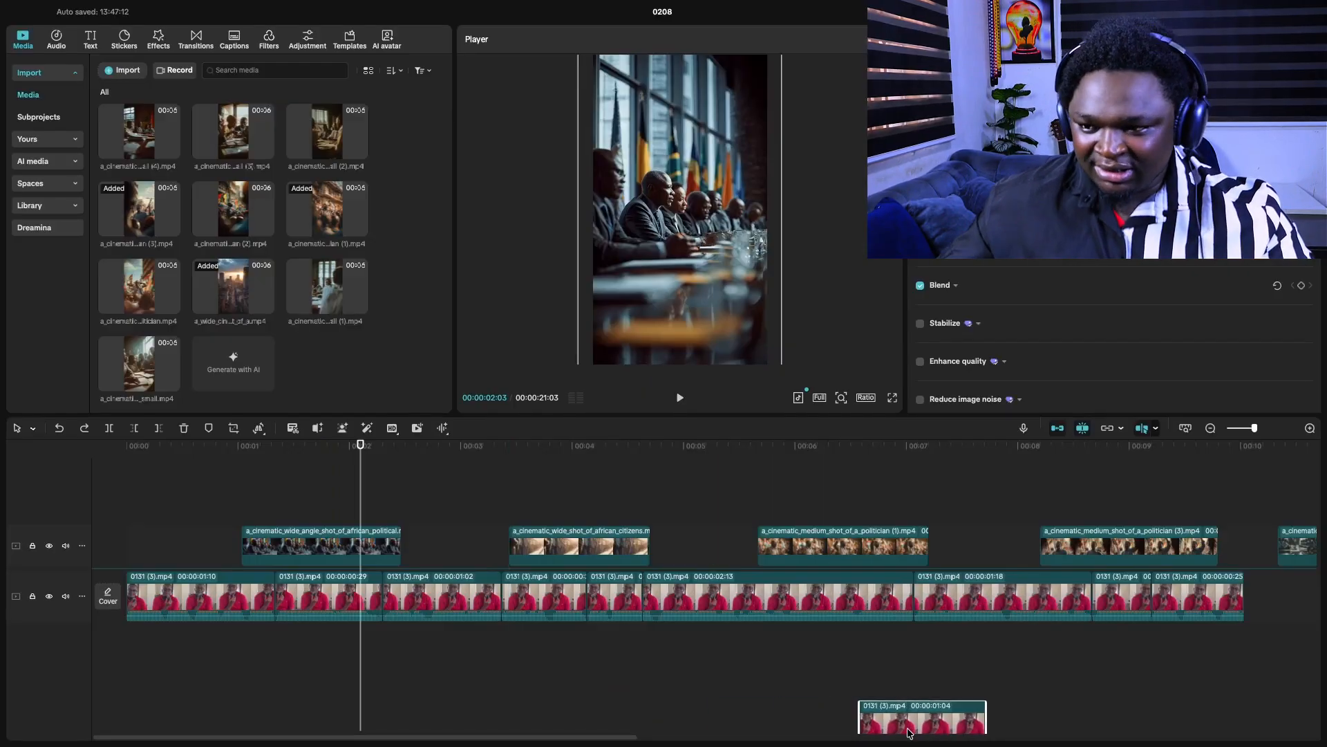
pyautogui.moveTo(910, 733); pyautogui.dragTo(910, 732)
pyautogui.press('super+z')
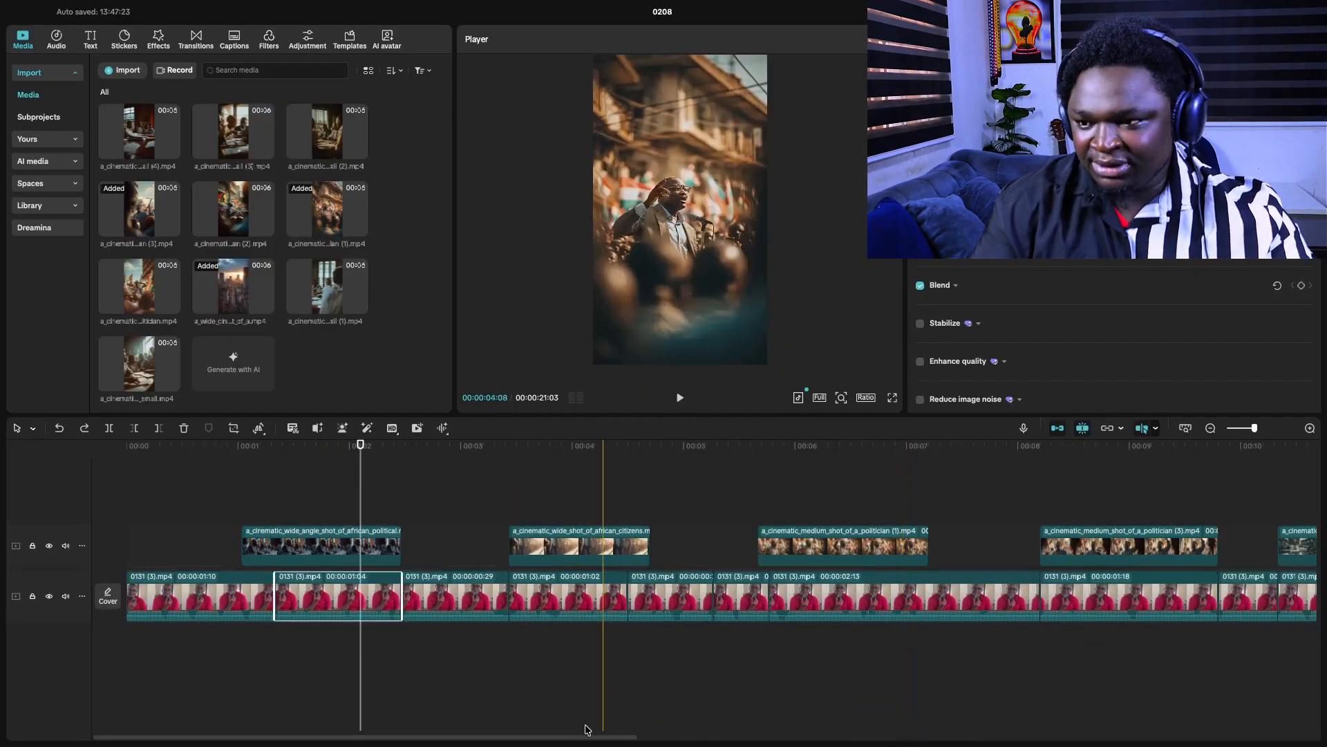
# - Delete the second footage clip with linkage off, check the overlays' alignment along the timeline, and undo the deletion
pyautogui.press('Delete')
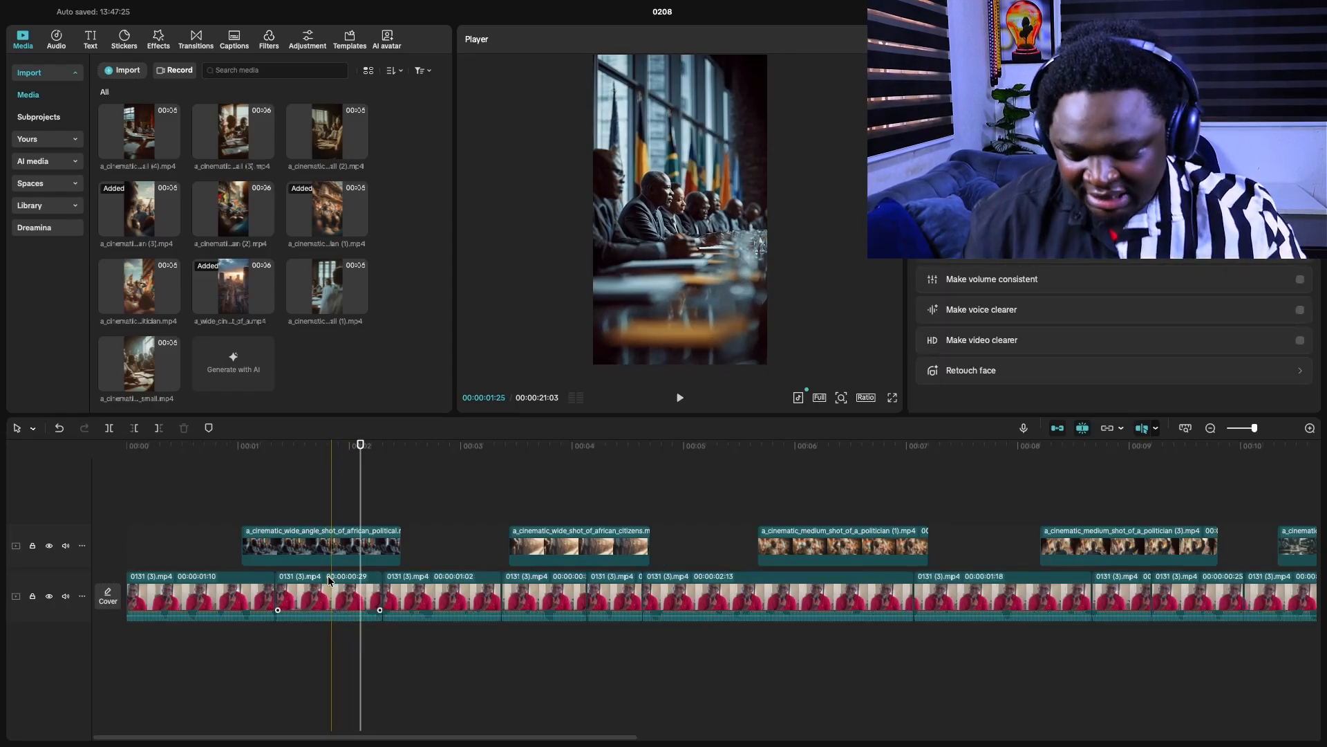
pyautogui.hscroll(20, 649, 655)
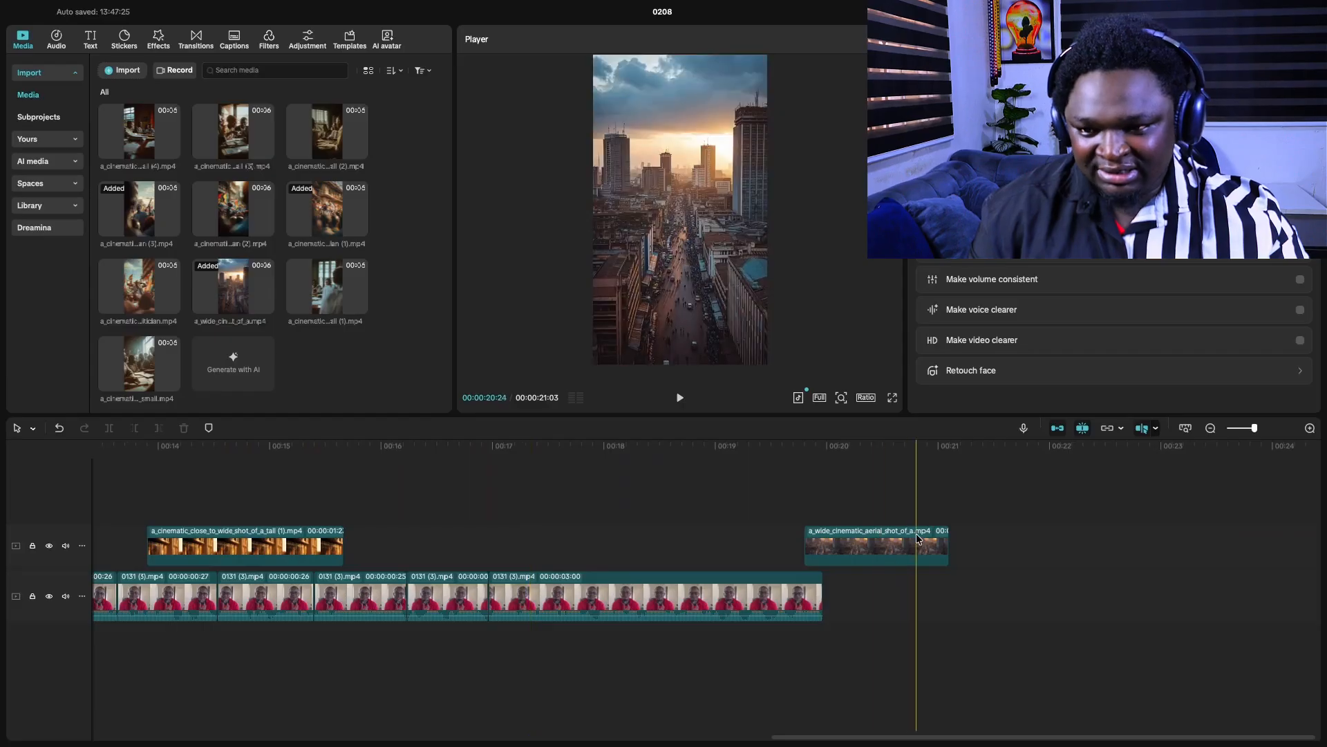
pyautogui.hscroll(-20, 648, 655)
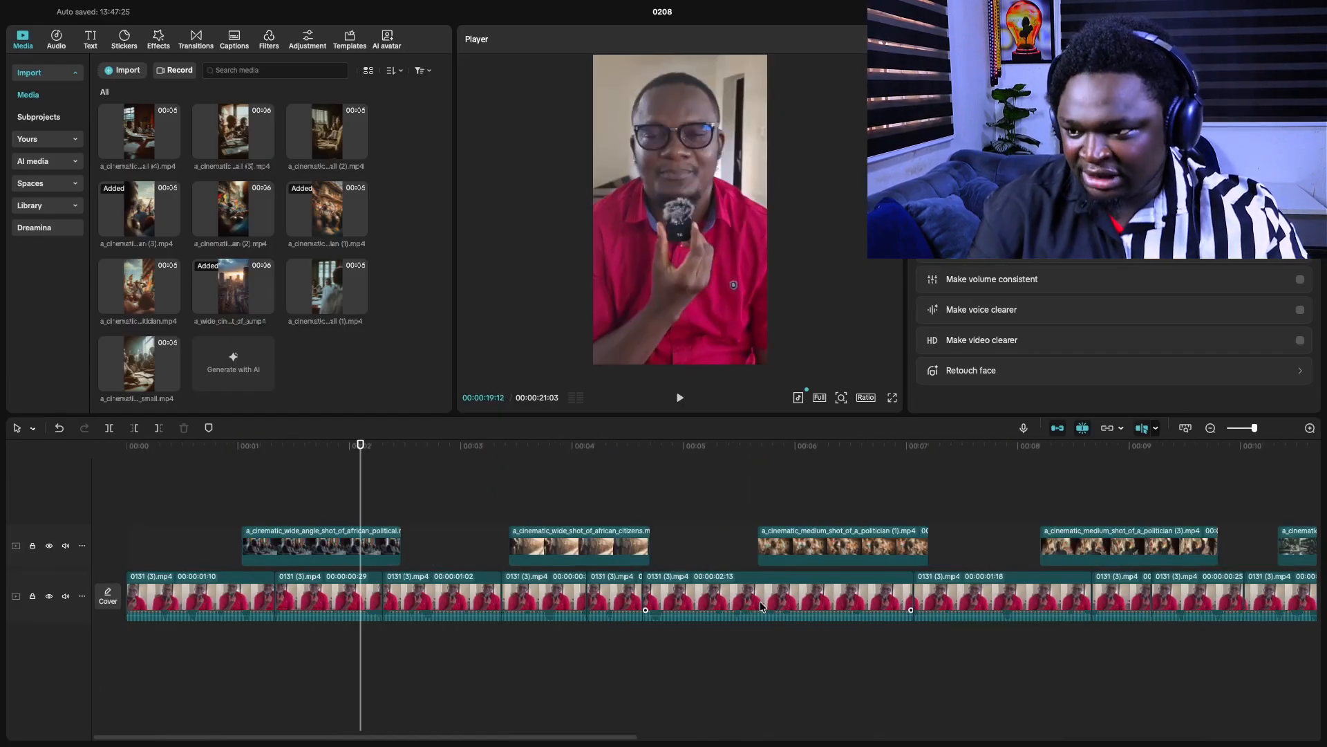
pyautogui.hotkey('ctrl', 'z')
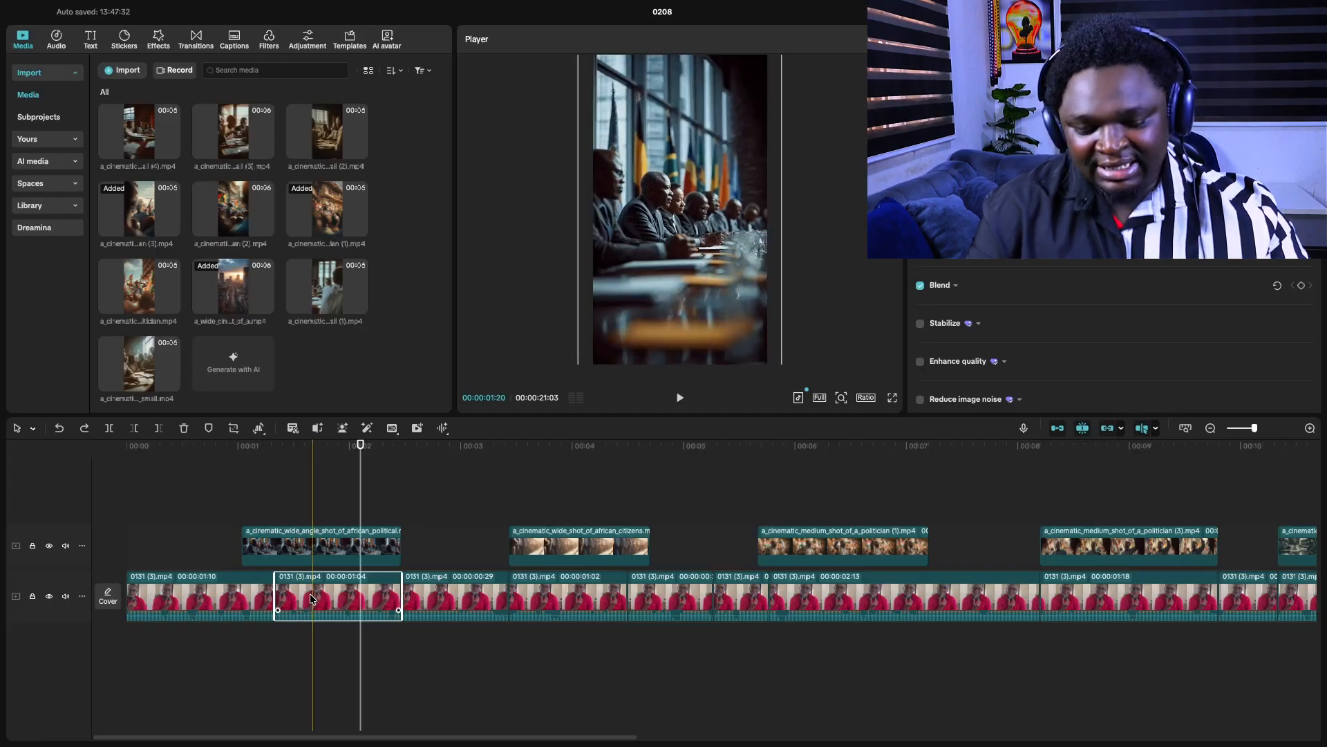
# - Delete the second footage clip with linkage on, check the overlays' alignment to the end of the timeline, and undo the deletion
pyautogui.press('Delete')
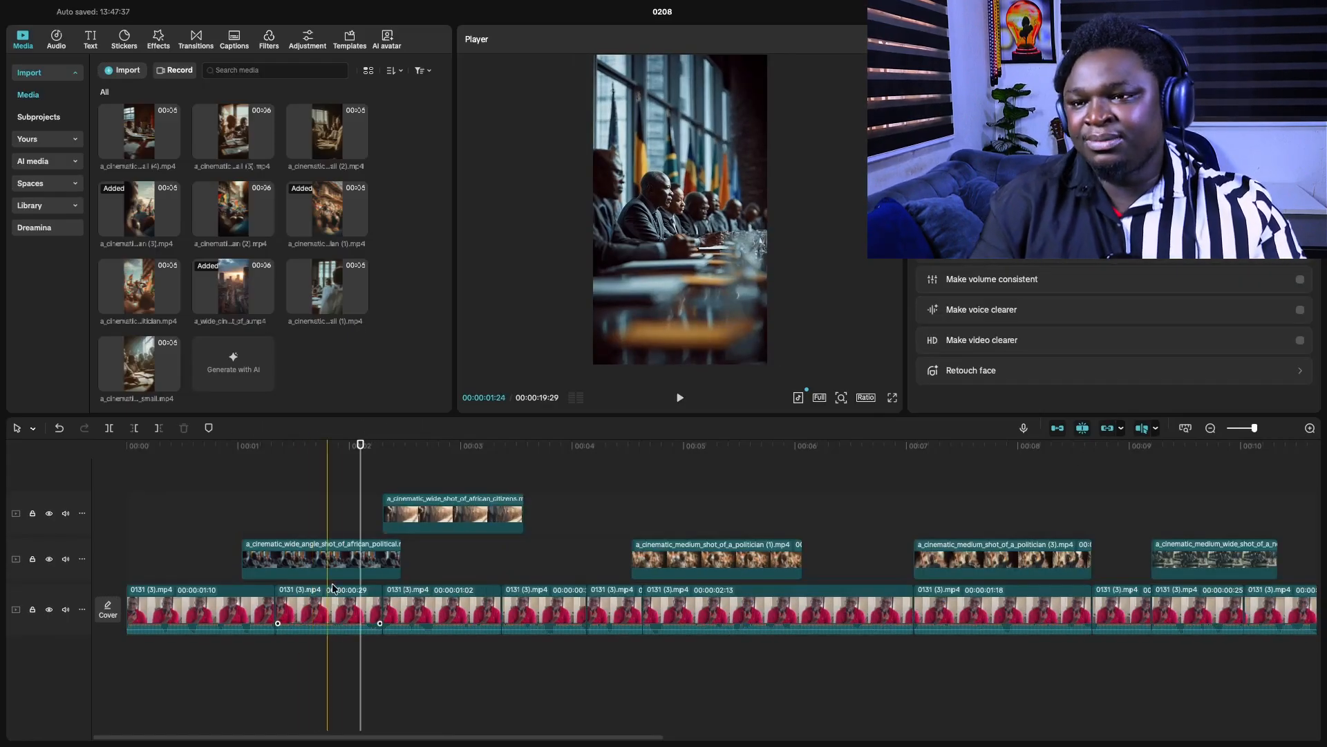
pyautogui.hscroll(10, 542, 580)
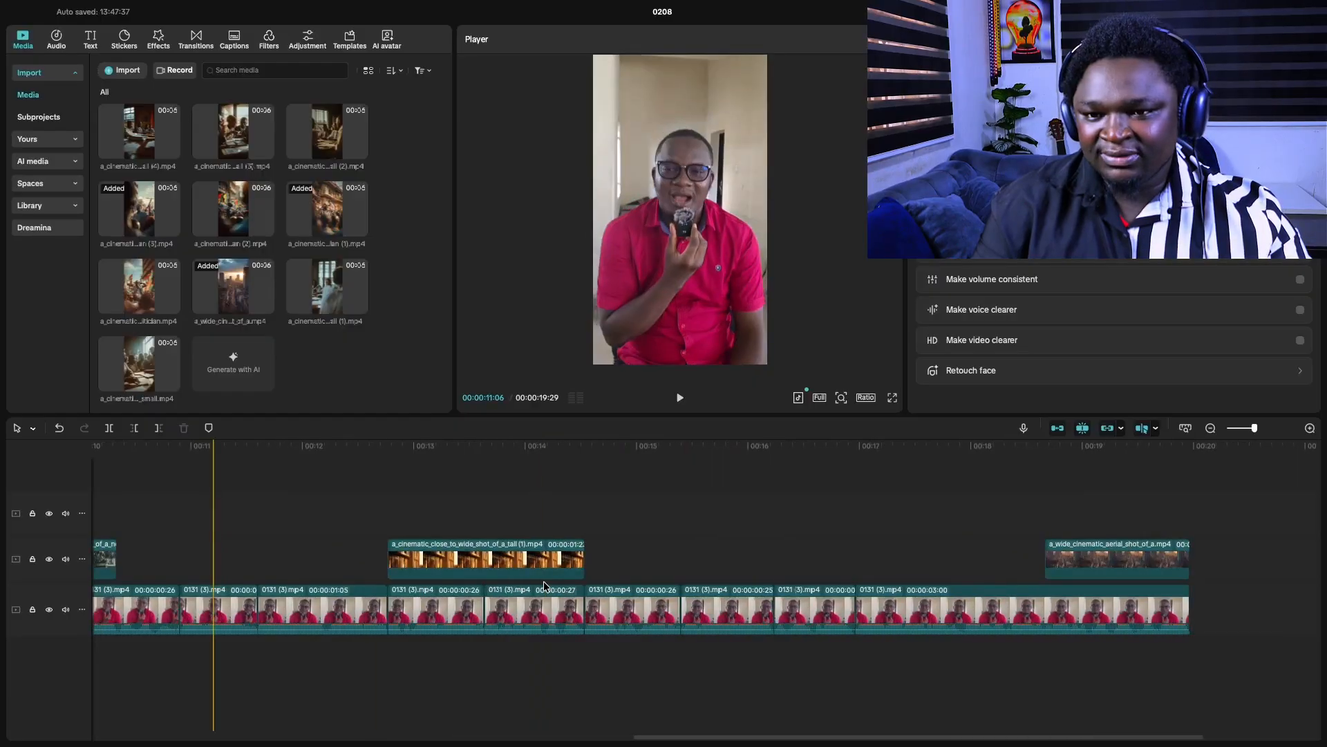
pyautogui.hscroll(2, 543, 581)
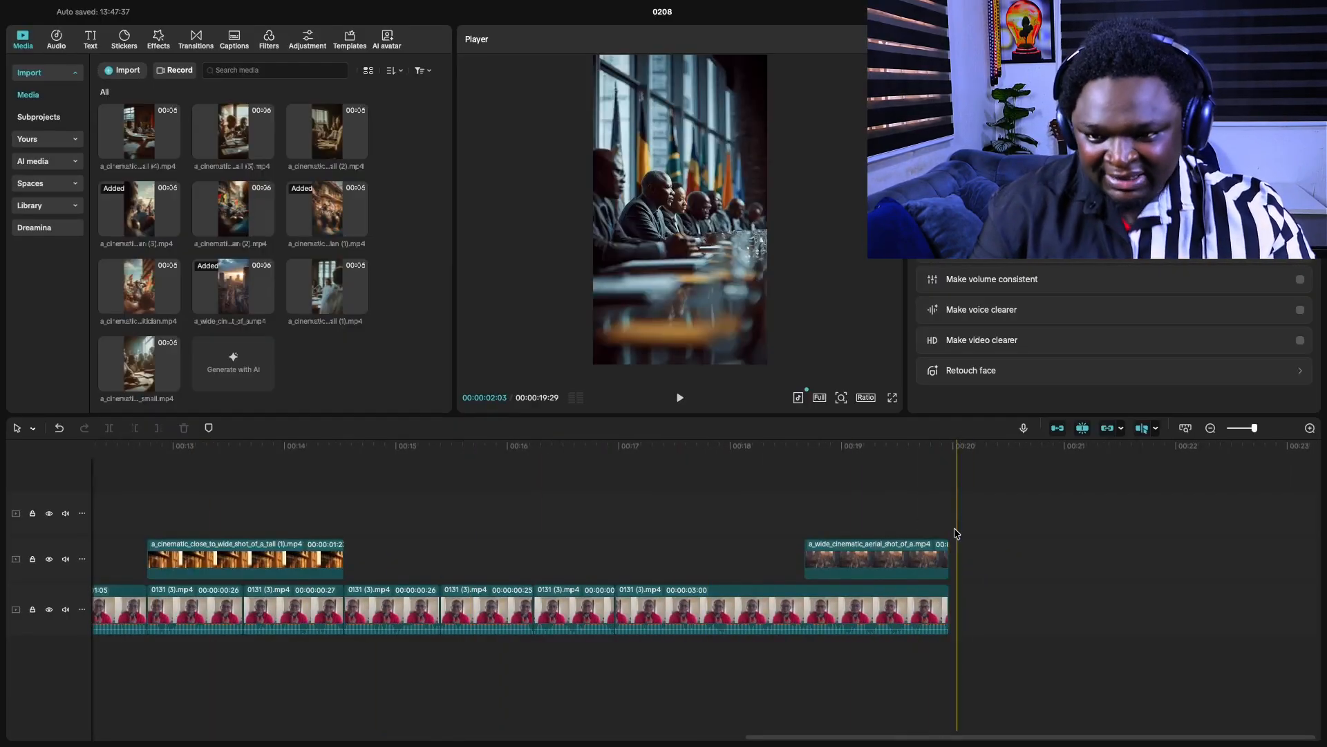
pyautogui.hscroll(-12, 837, 591)
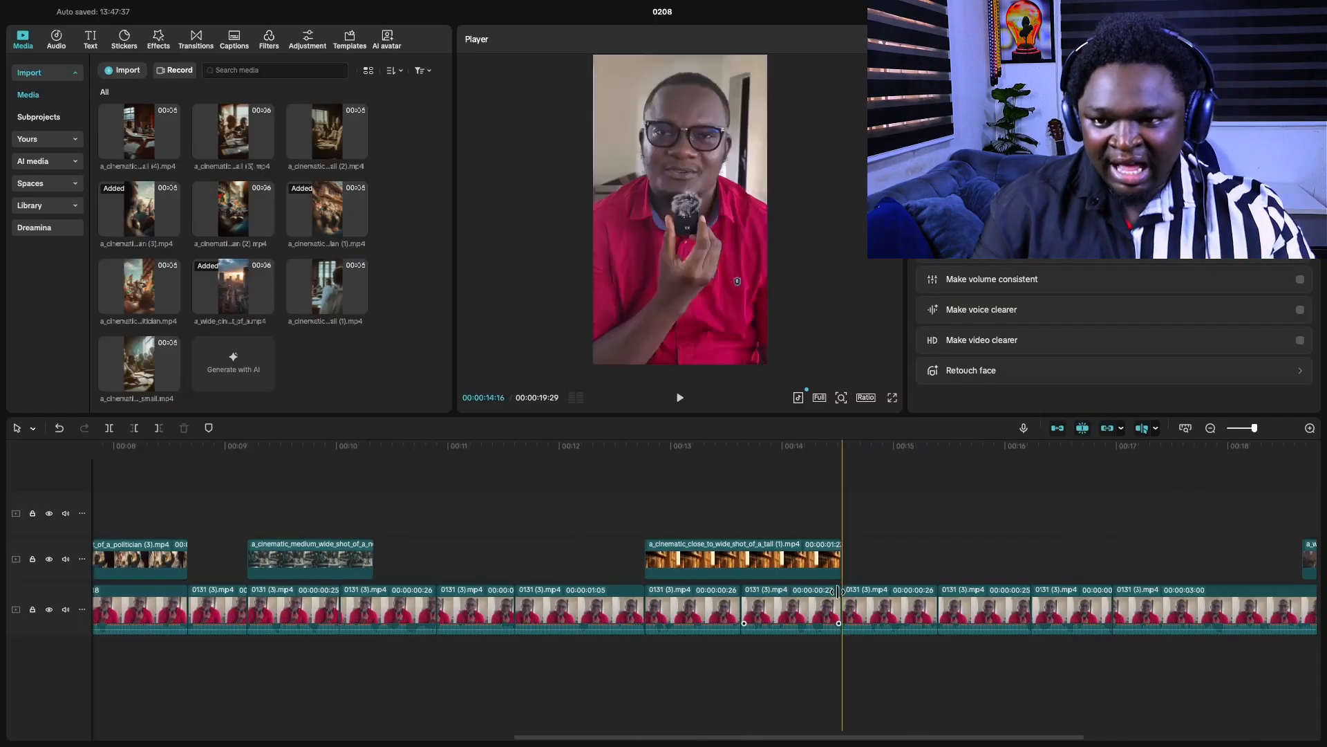
pyautogui.hotkey('ctrl', 'z')
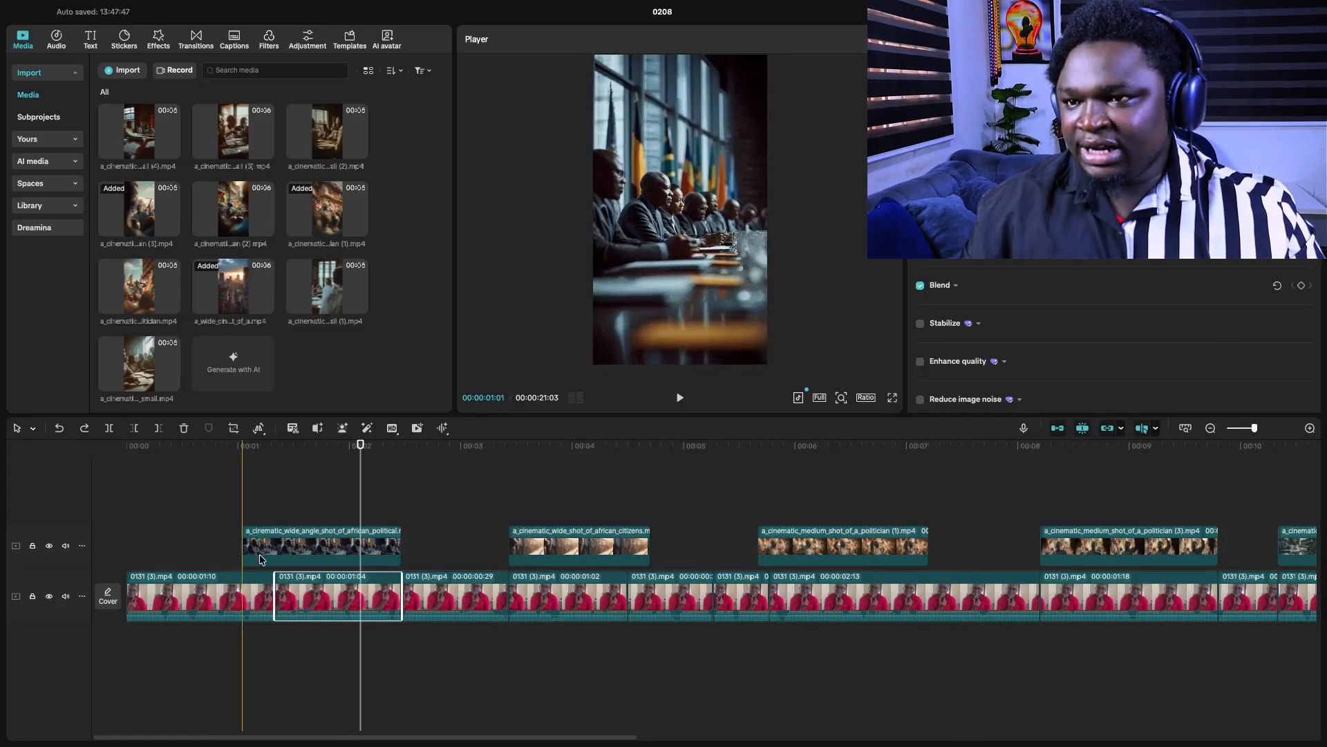
# - Play the opening of the video and examine the B-roll overlays' placement along the timeline
pyautogui.press('space')
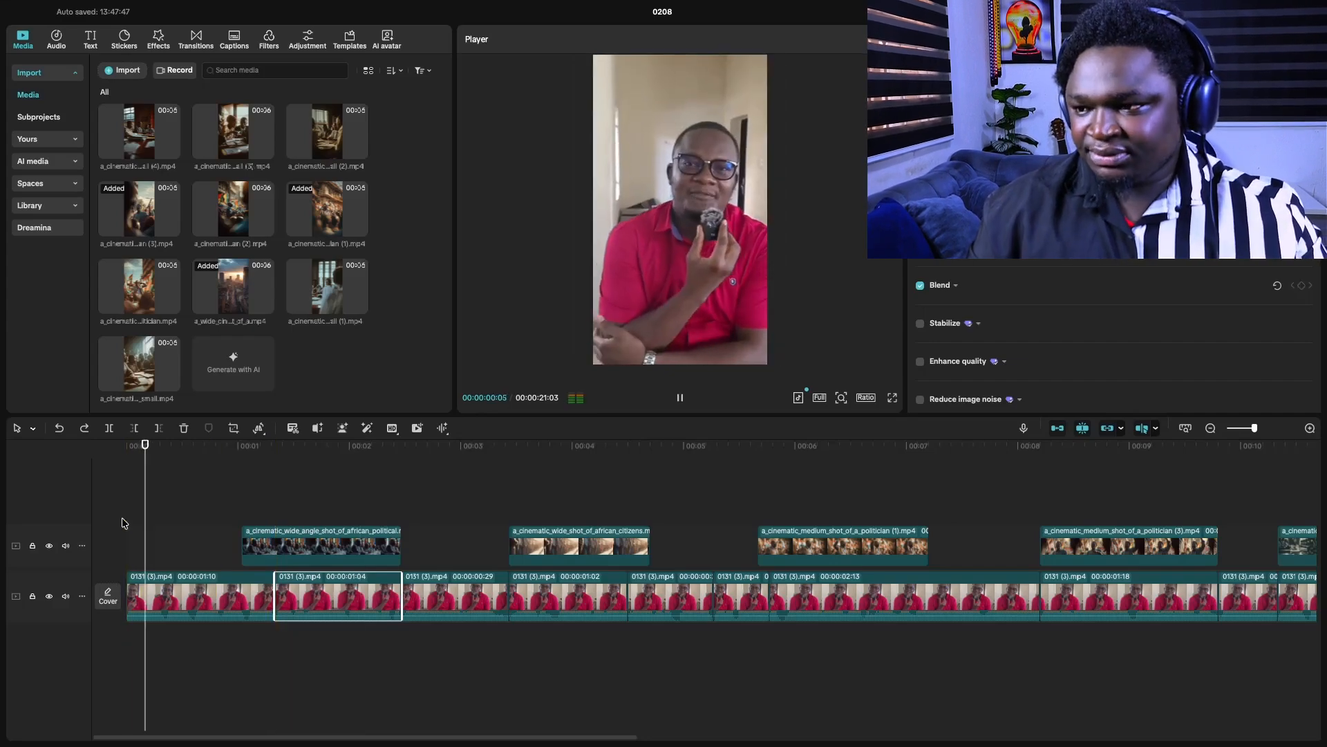
pyautogui.press('space')
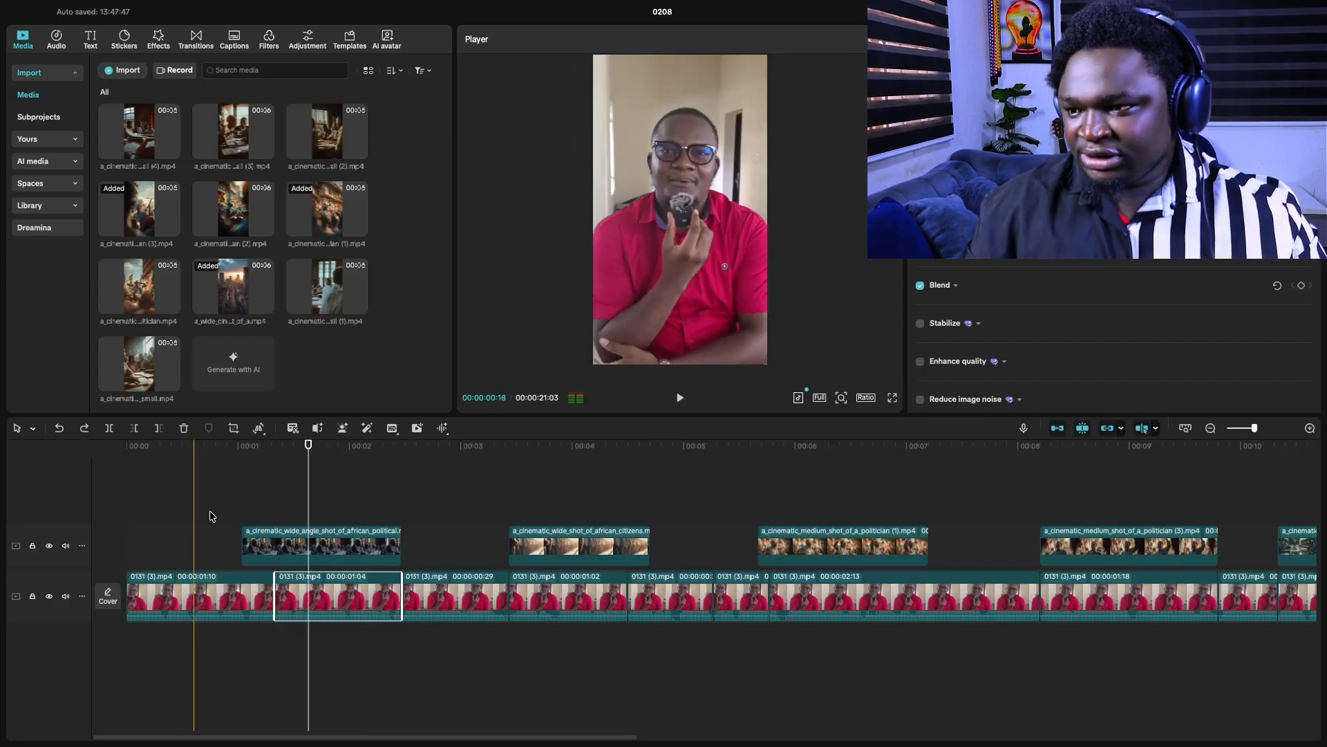
pyautogui.click(558, 484)
pyautogui.click(558, 484)
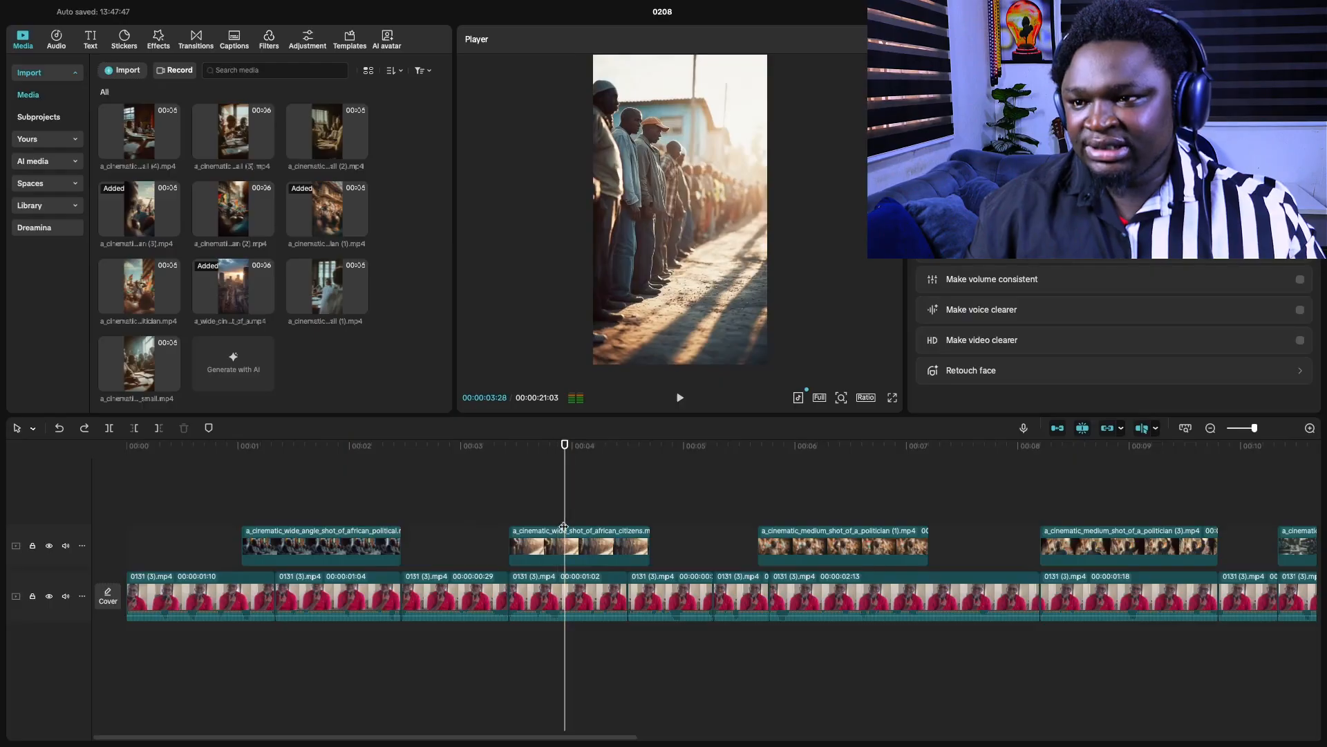
pyautogui.click(565, 544)
pyautogui.click(822, 543)
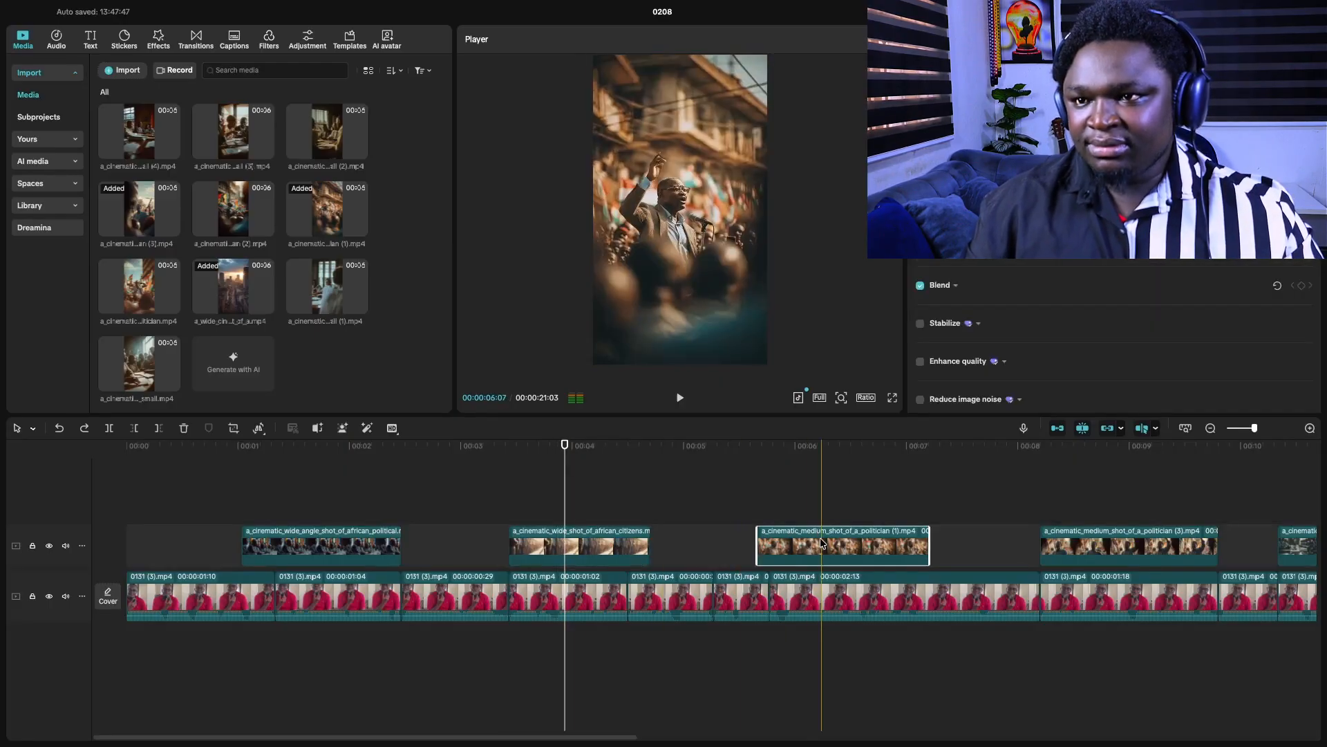
pyautogui.click(1104, 484)
pyautogui.click(1109, 544)
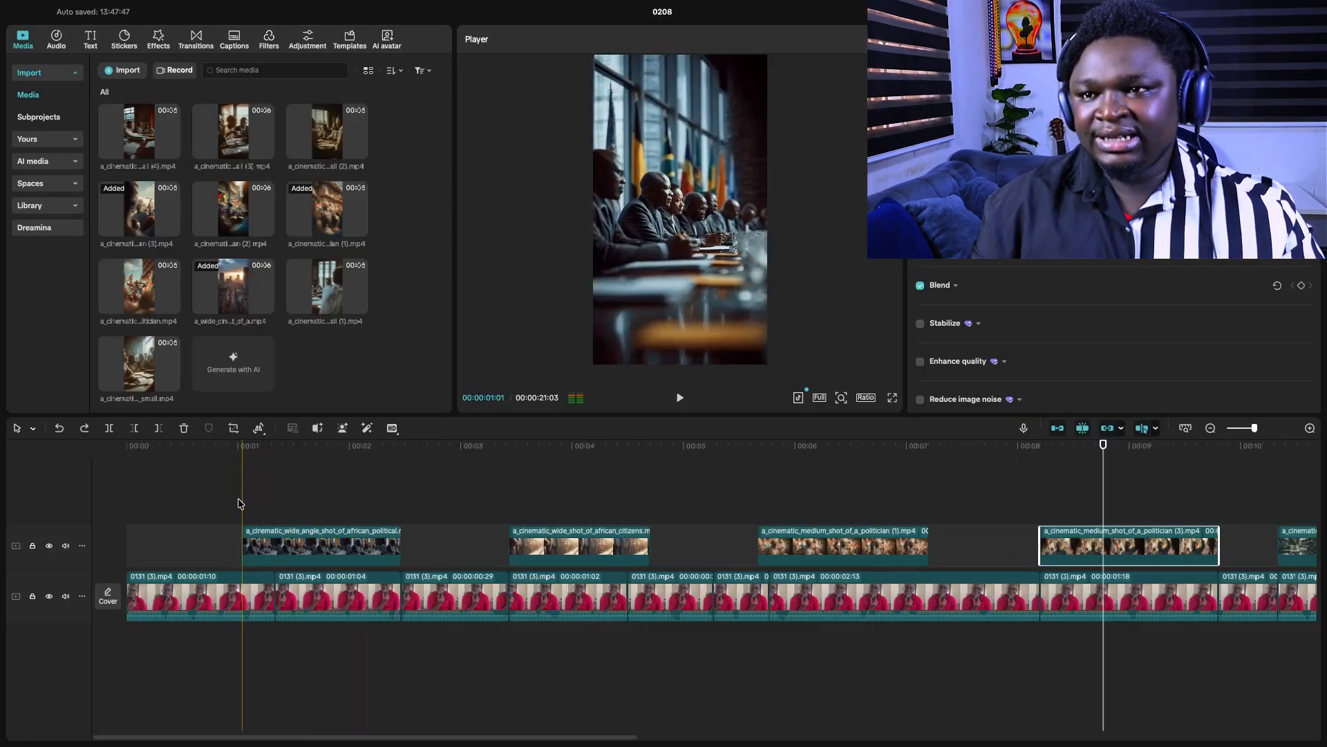
pyautogui.hscroll(10, 448, 595)
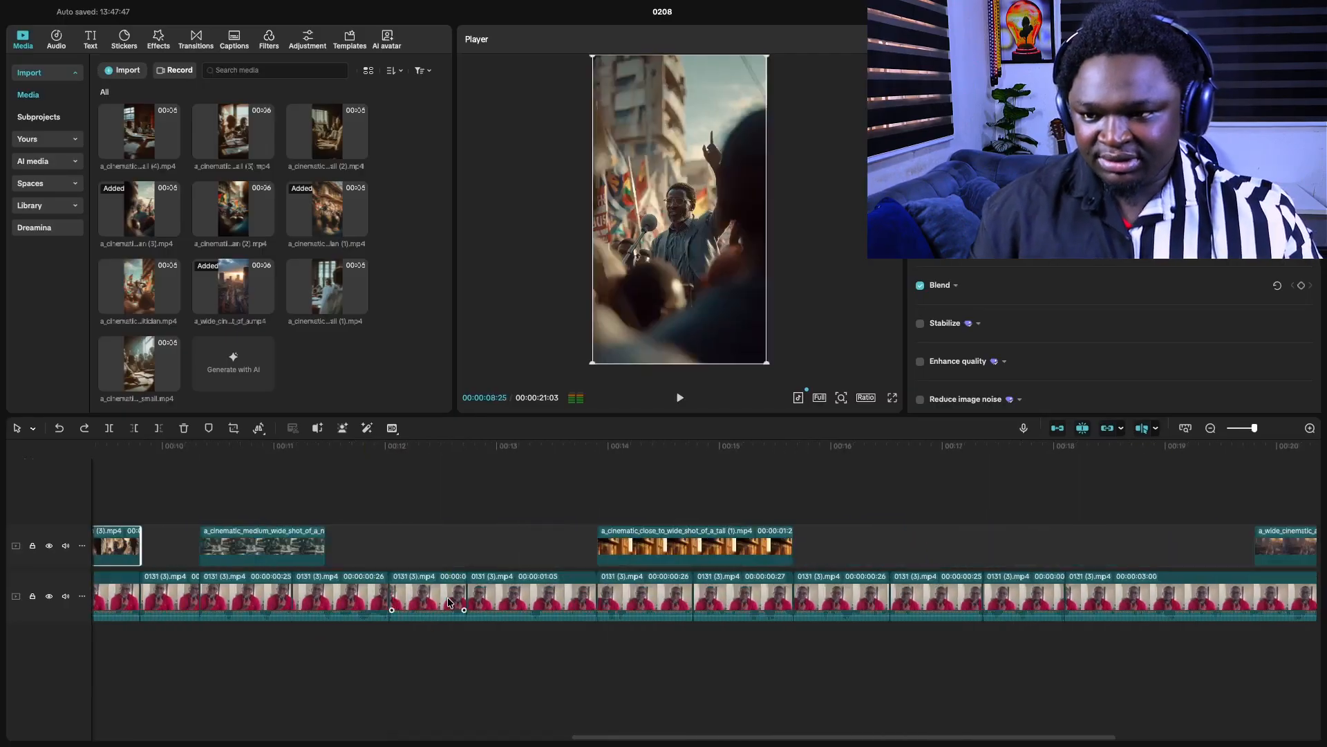
pyautogui.hscroll(-10, 505, 545)
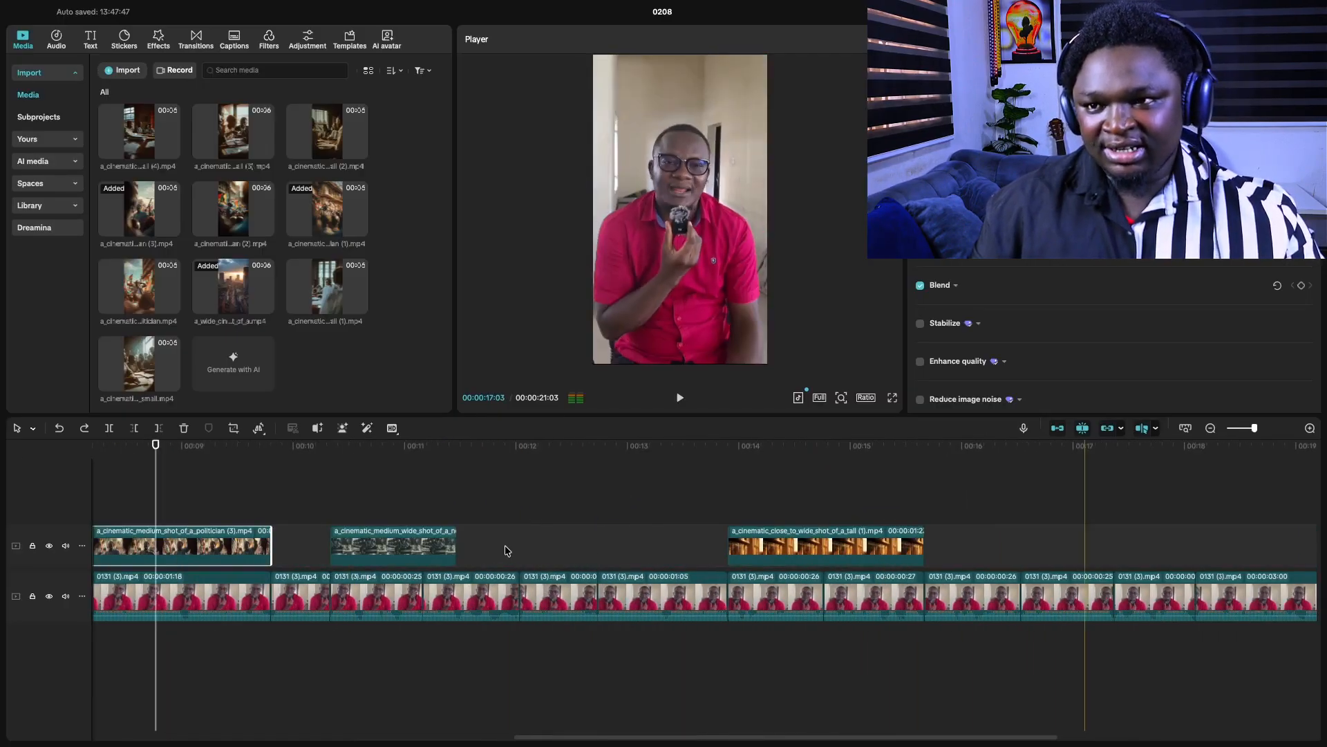
pyautogui.hscroll(-3, 505, 546)
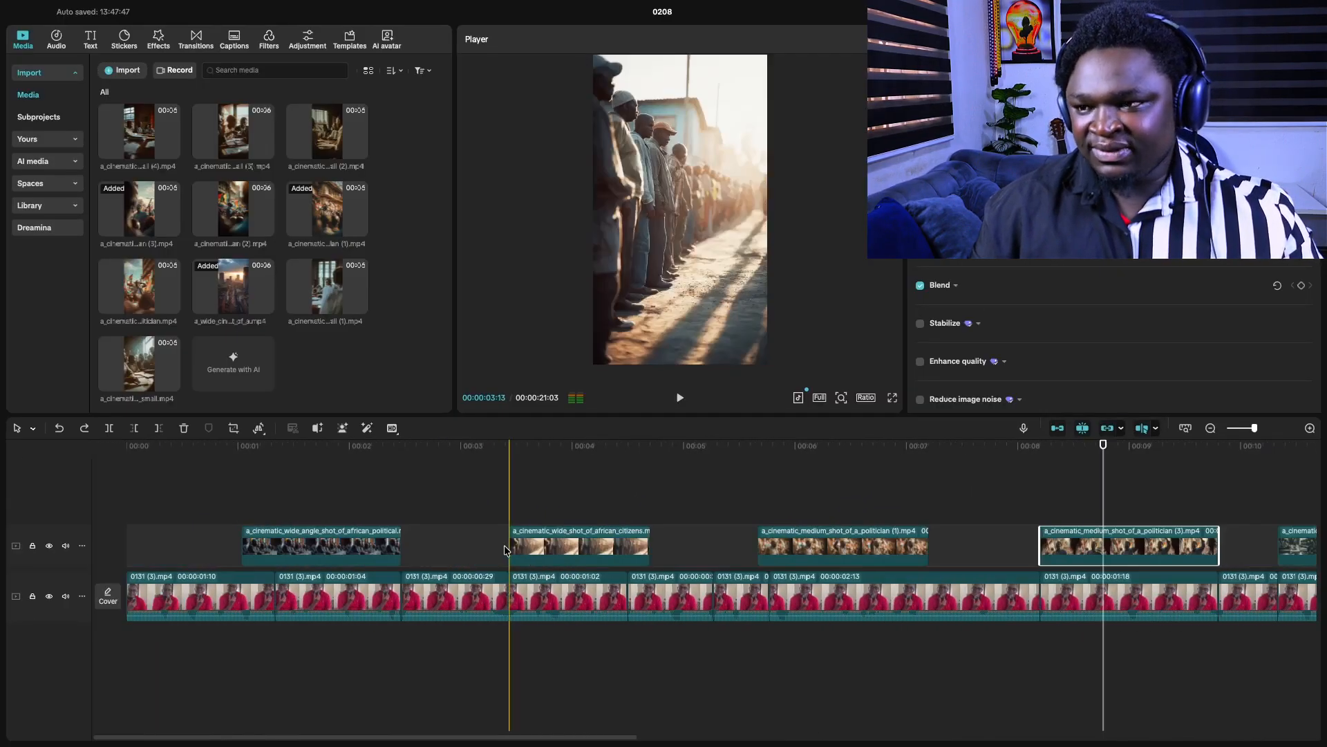
# - Keyframe a slow zoom-in on the first B-roll overlay from 100% scale at its start to a larger scale near its end, and preview it
pyautogui.click(241, 494)
pyautogui.click(263, 545)
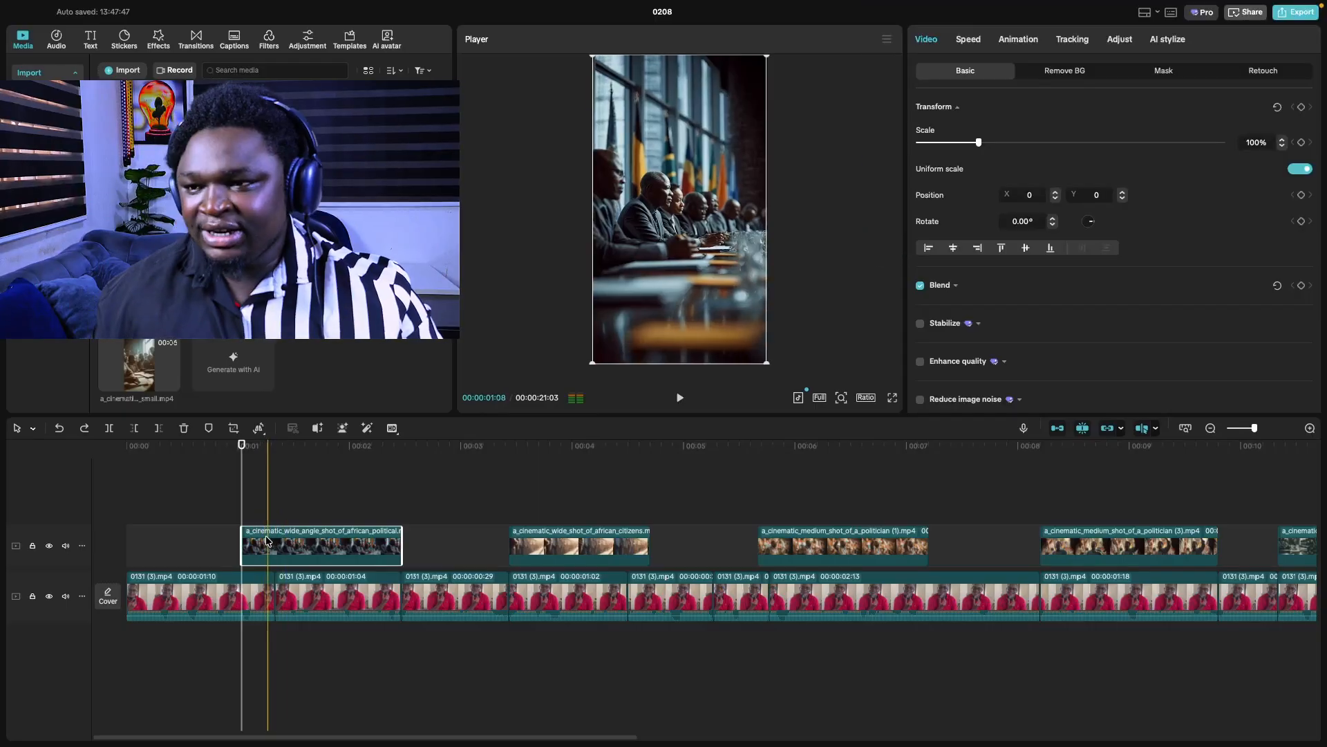
pyautogui.click(1301, 142)
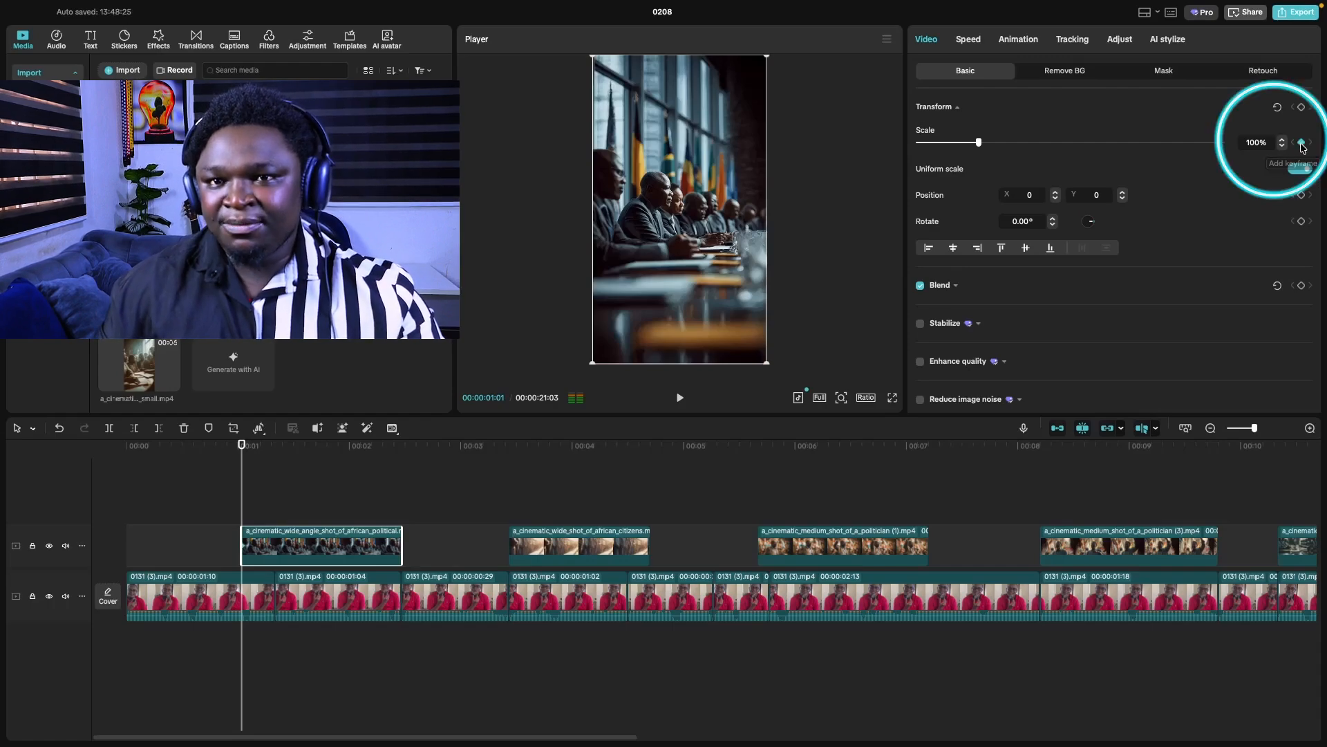
pyautogui.moveTo(240, 496); pyautogui.dragTo(392, 513)
pyautogui.moveTo(979, 142); pyautogui.dragTo(987, 141)
pyautogui.click(230, 507)
pyautogui.press('space')
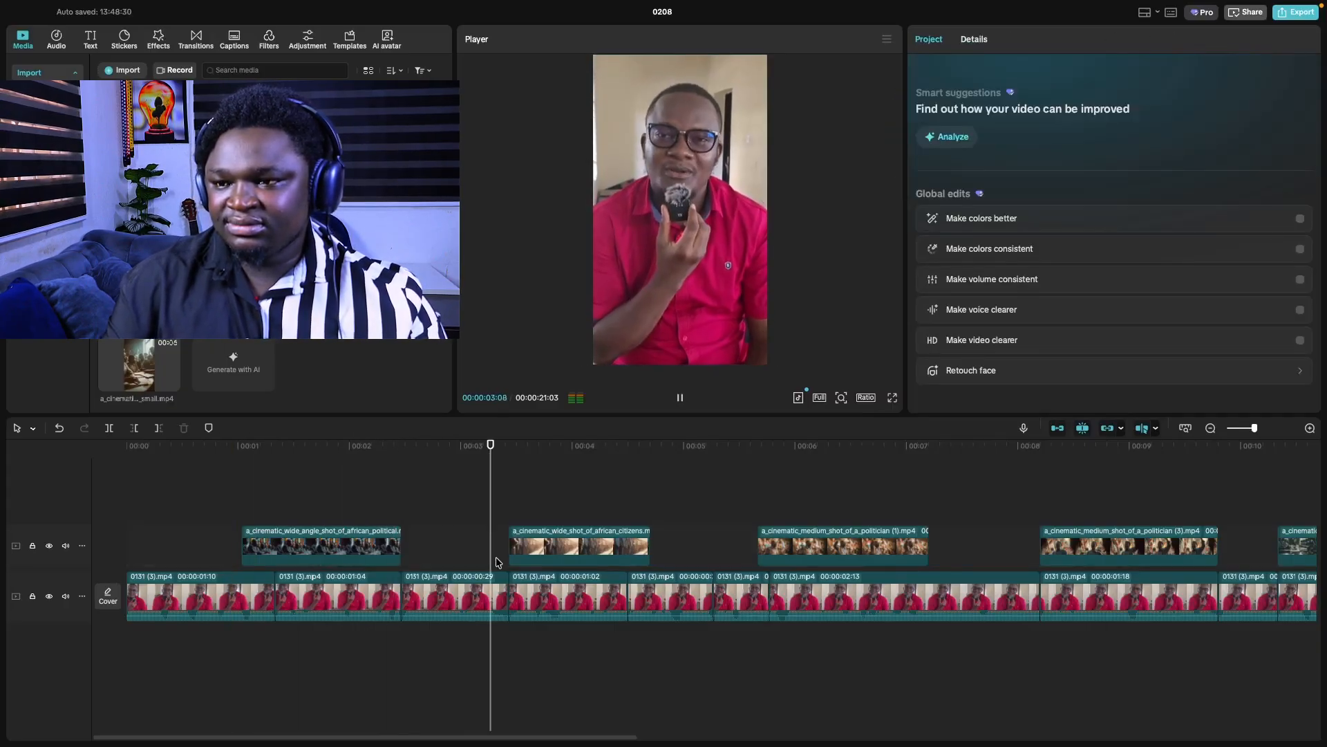
# - Keyframe the African citizens overlay's scale from 100% at its start to 113% near its end
pyautogui.press('space')
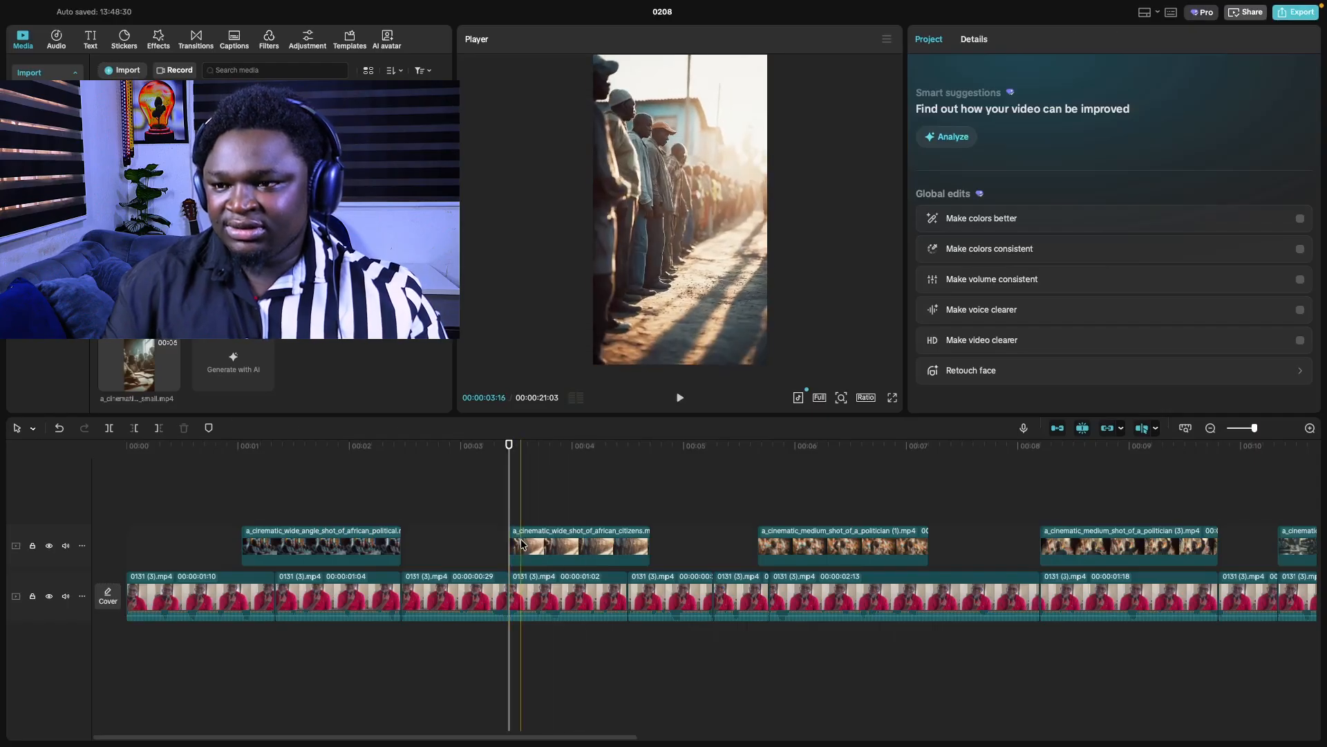
pyautogui.click(522, 545)
pyautogui.click(1301, 143)
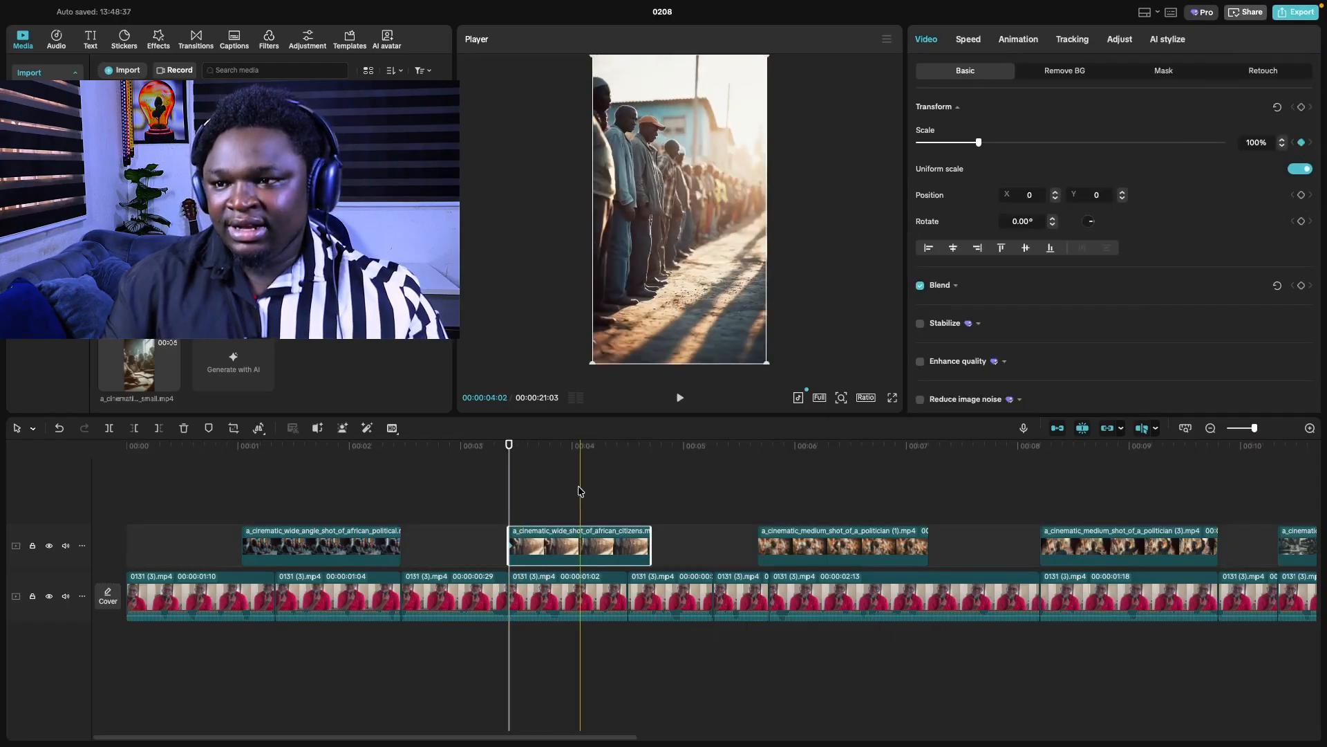
pyautogui.moveTo(640, 514); pyautogui.dragTo(643, 515)
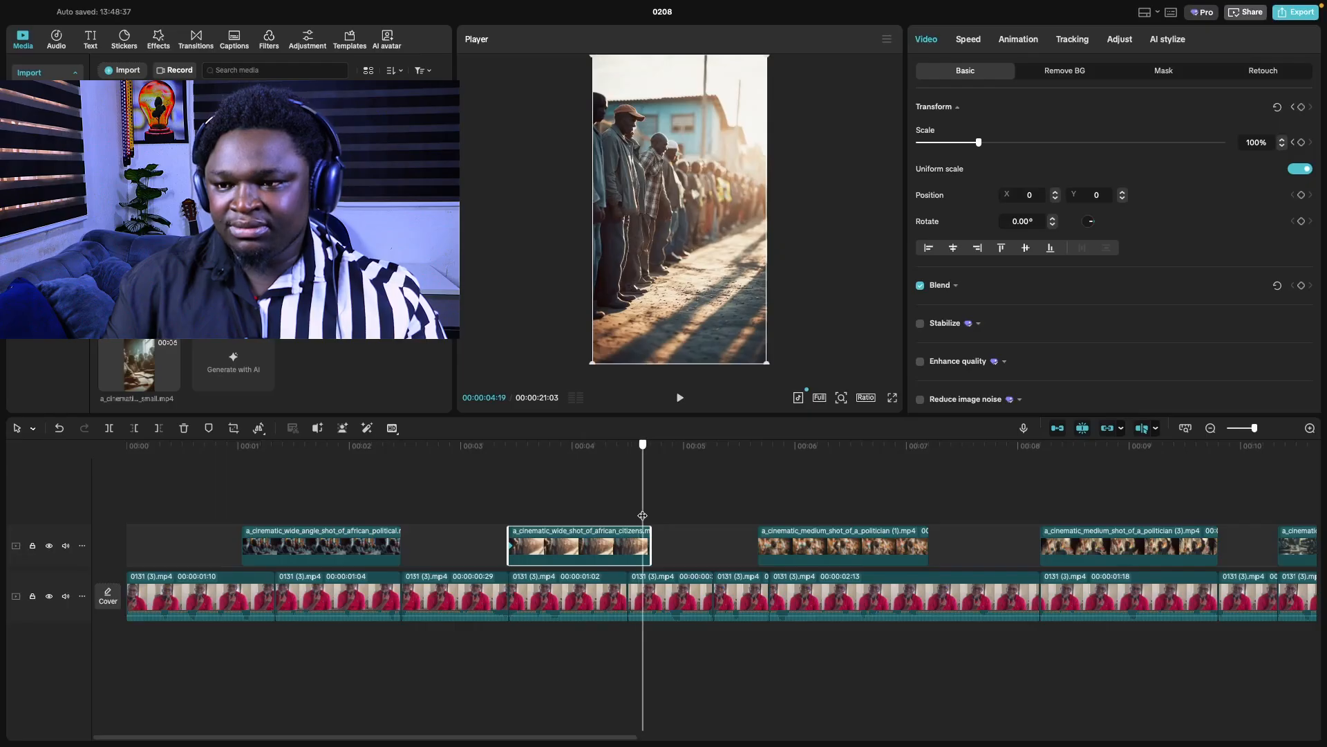
pyautogui.click(977, 142)
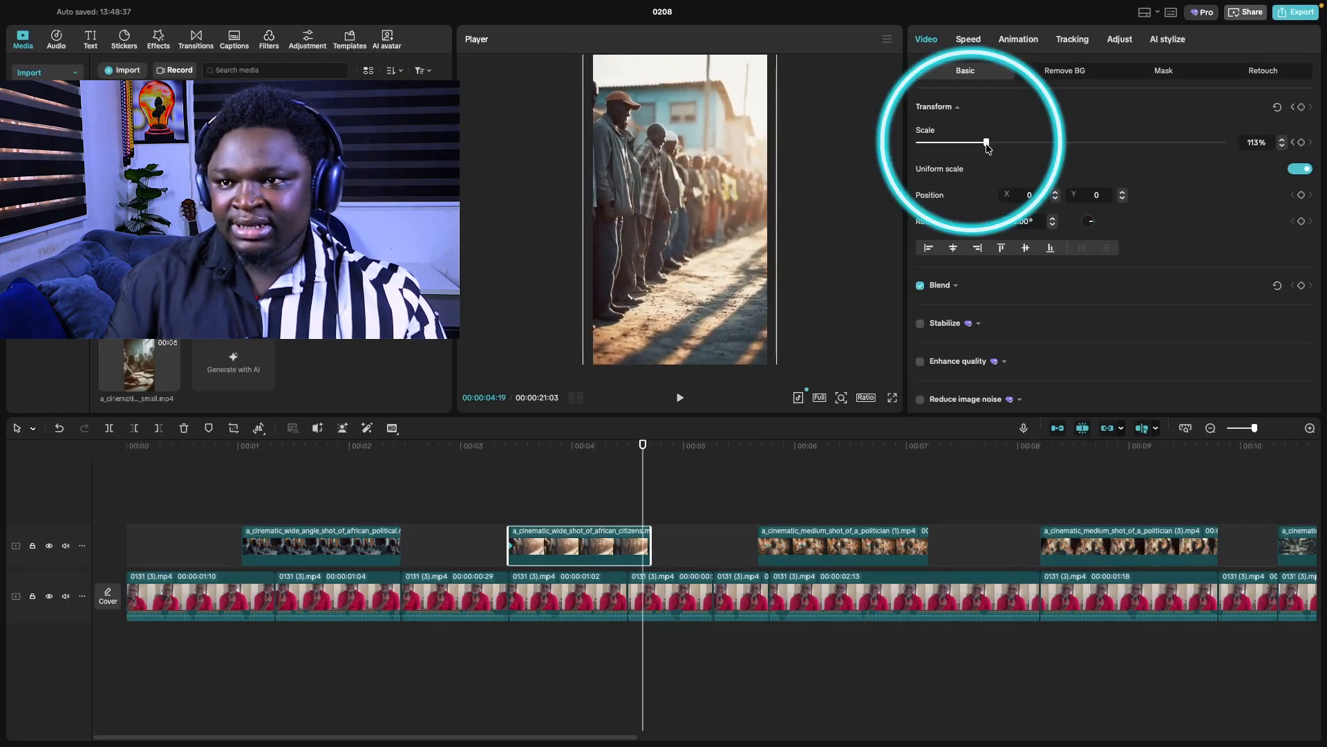
# - Keyframe the first politician overlay's scale from 100% at its start to 121% near its end
pyautogui.click(754, 498)
pyautogui.click(793, 539)
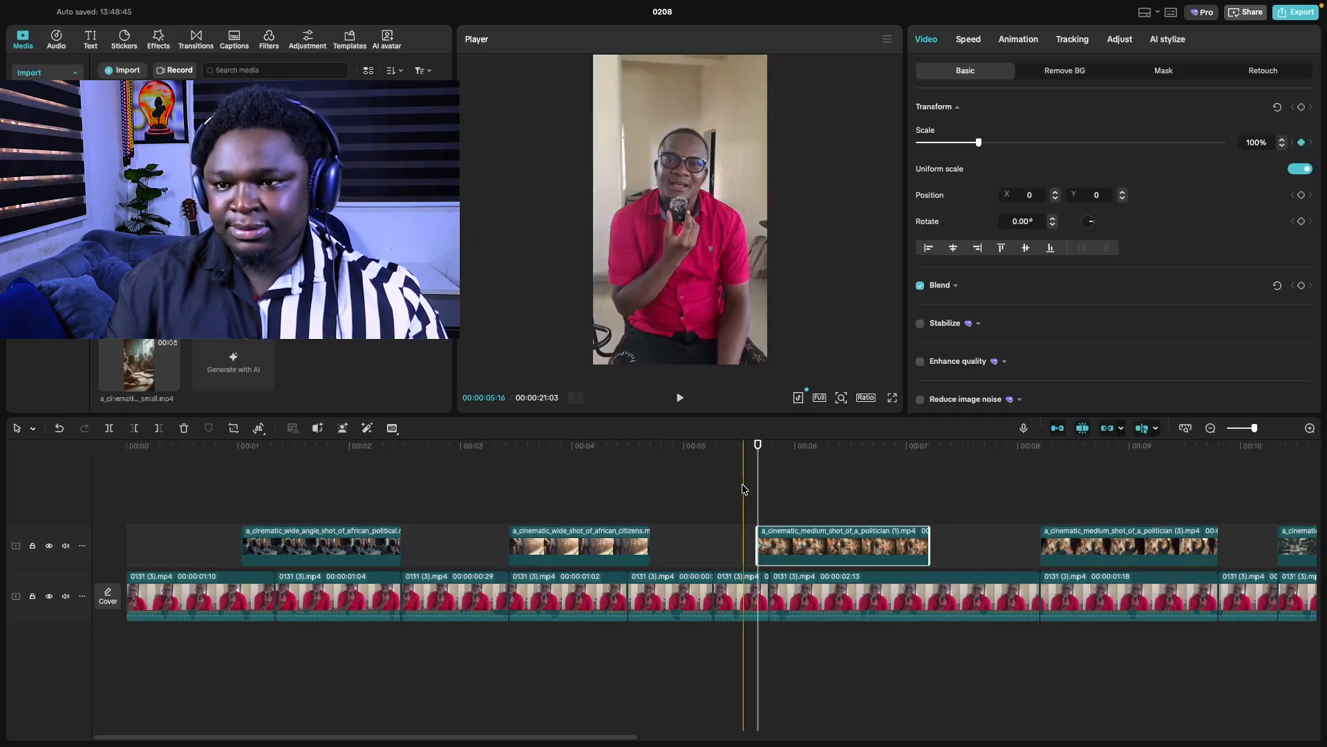
pyautogui.moveTo(760, 492); pyautogui.dragTo(902, 502)
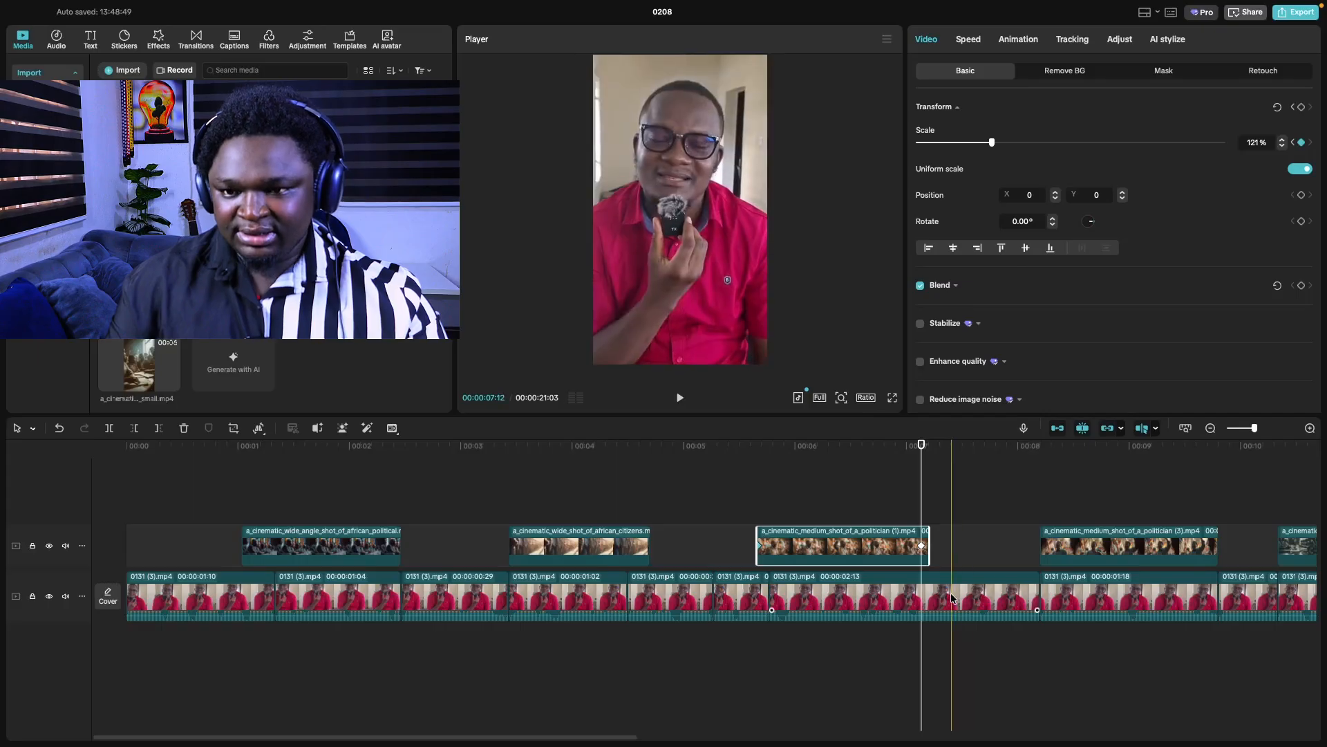
# - Keyframe the second politician overlay's scale from 100% at its start to 118% near its end
pyautogui.hscroll(5, 952, 599)
pyautogui.click(544, 508)
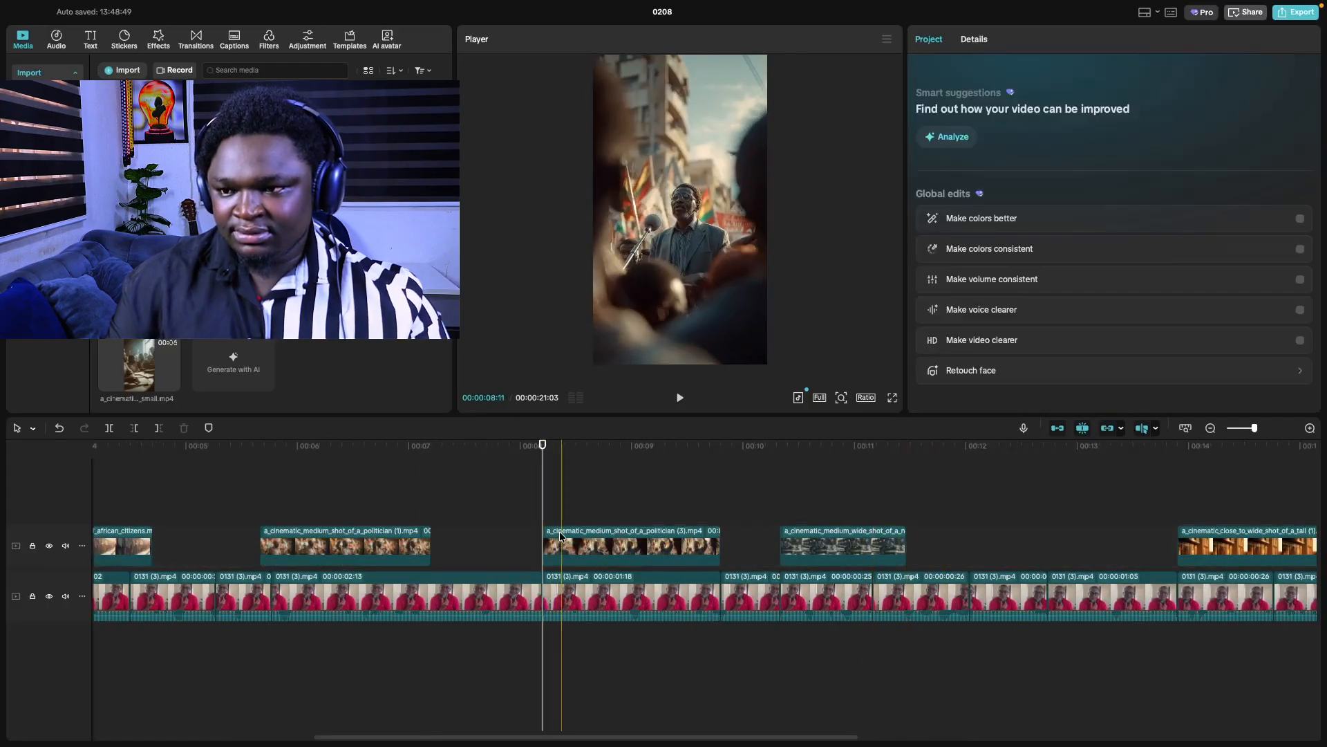
pyautogui.click(553, 546)
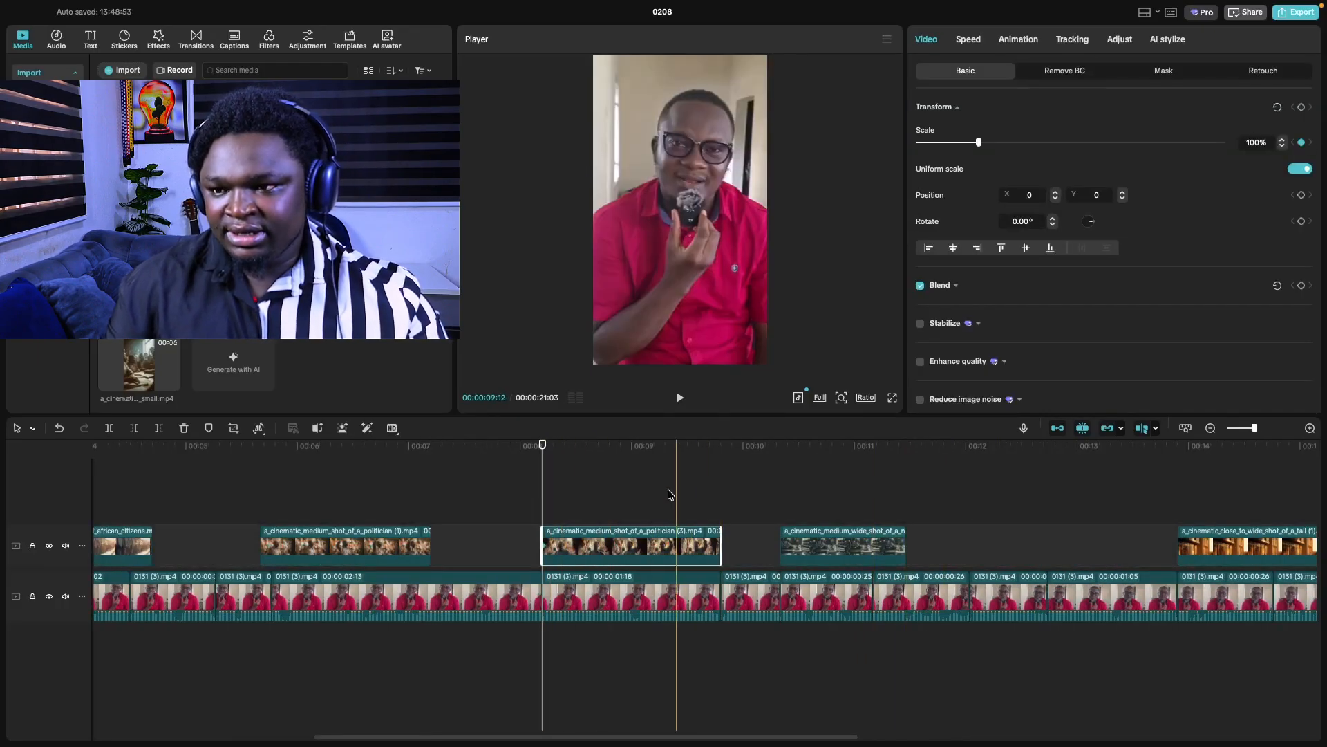
pyautogui.moveTo(543, 502); pyautogui.dragTo(715, 529)
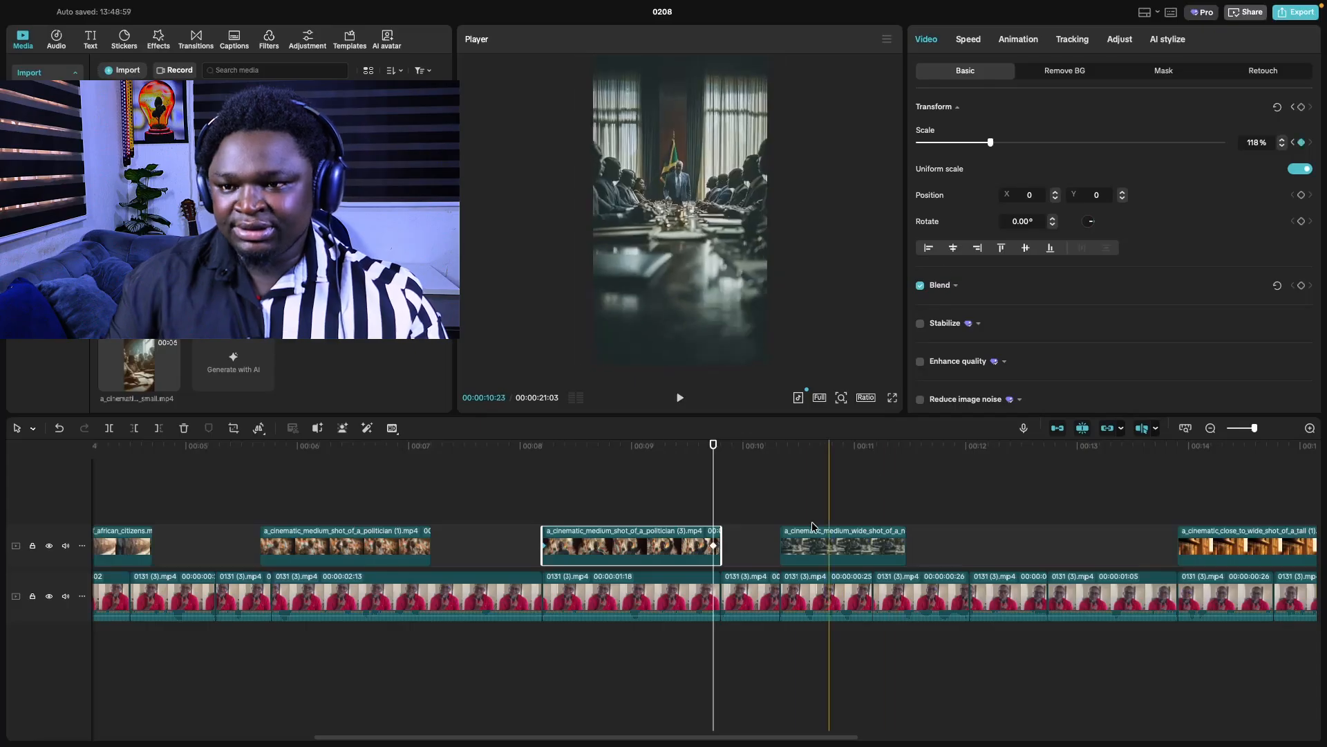
# - Keyframe the conference-table overlay's scale from 100% at its start to 114% near its end
pyautogui.click(779, 510)
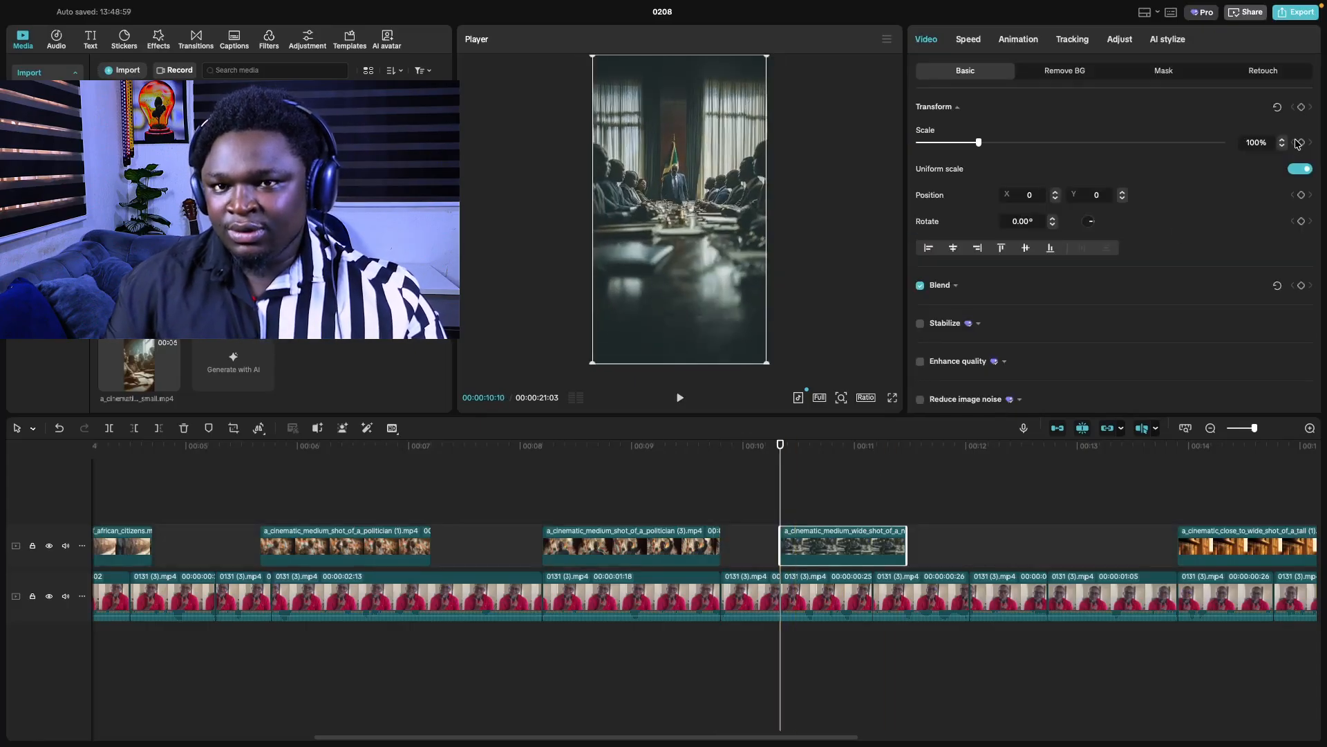
pyautogui.moveTo(779, 510); pyautogui.dragTo(904, 525)
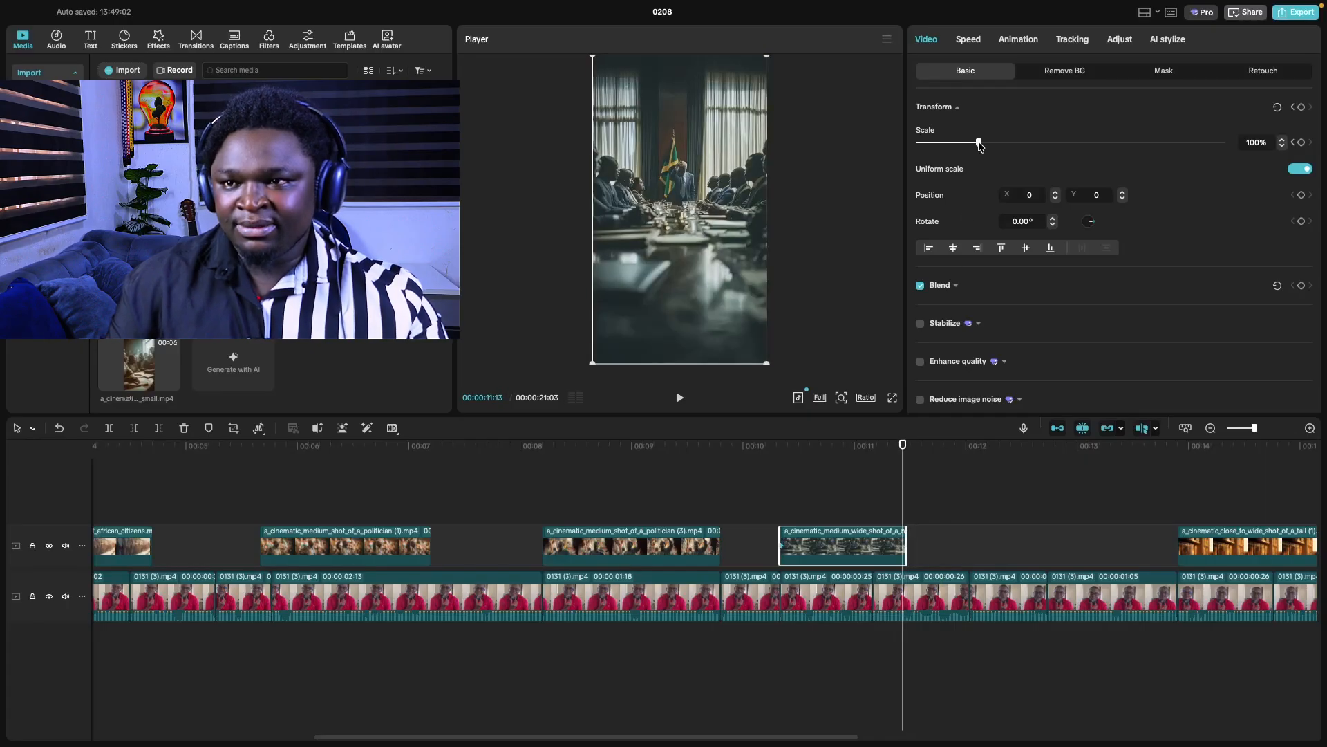
pyautogui.moveTo(979, 143); pyautogui.dragTo(988, 143)
# - Keyframe the bookshelf overlay's scale from 100% at its start to 118% near its end
pyautogui.hscroll(5, 688, 555)
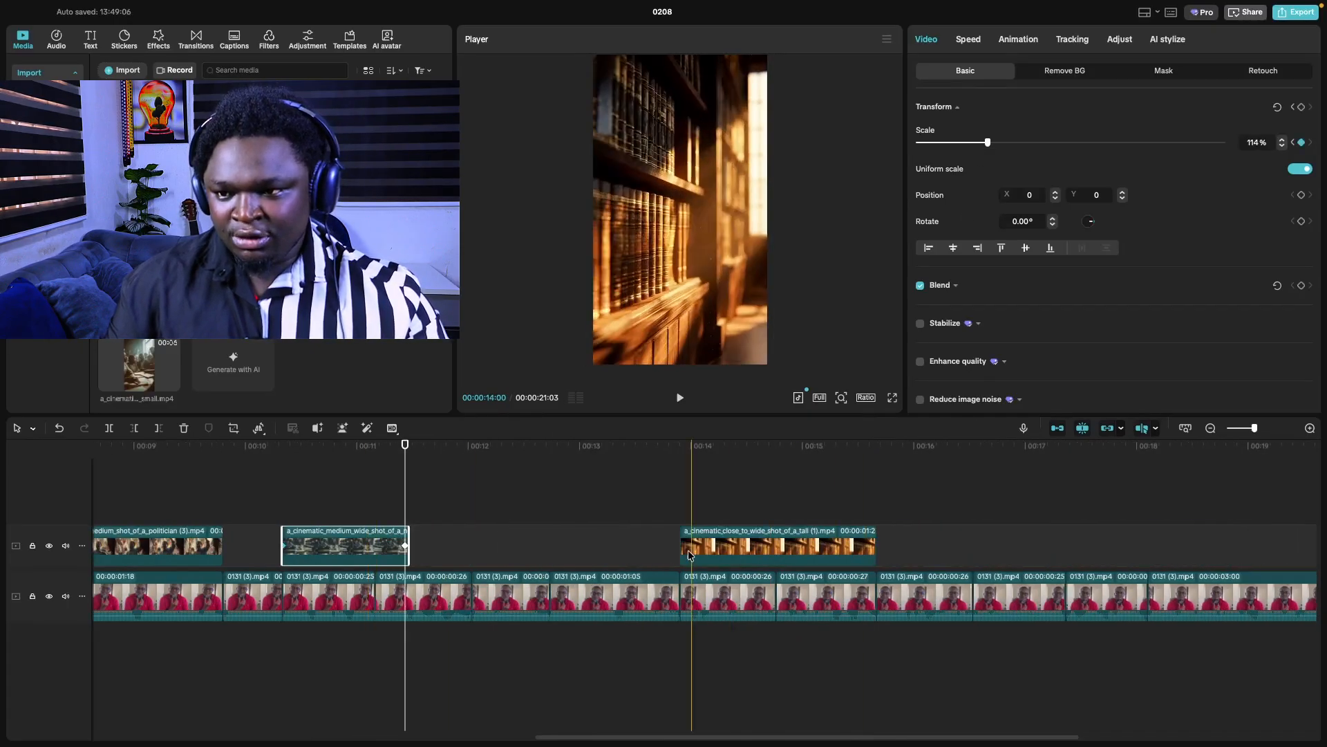
pyautogui.click(685, 553)
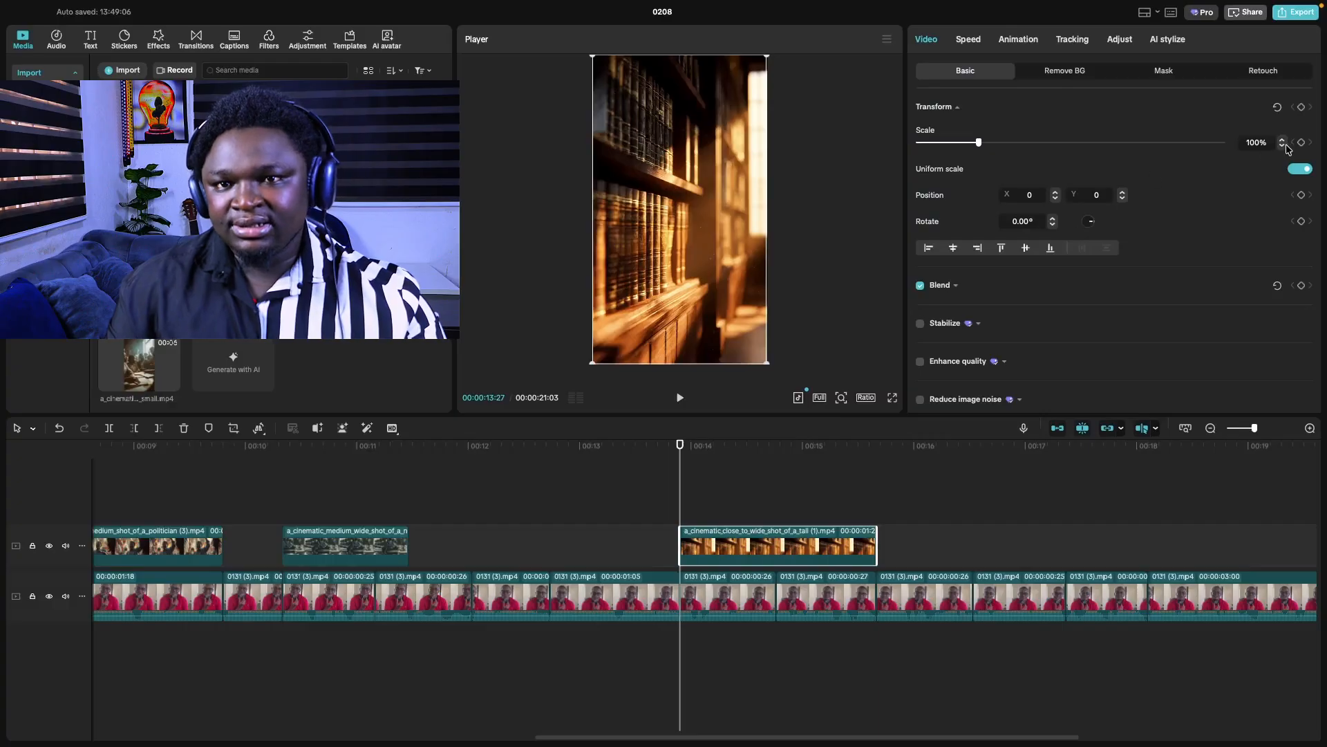
pyautogui.click(1302, 143)
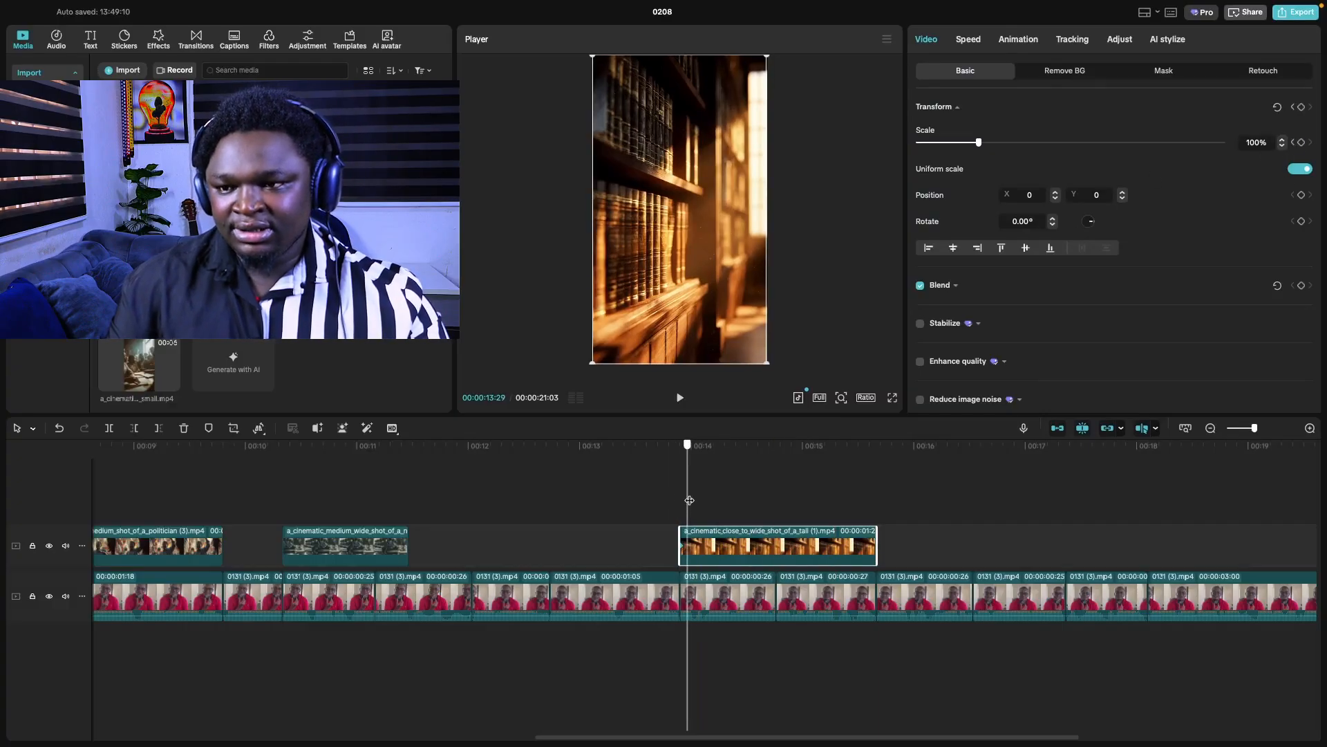
pyautogui.moveTo(690, 500); pyautogui.dragTo(862, 500)
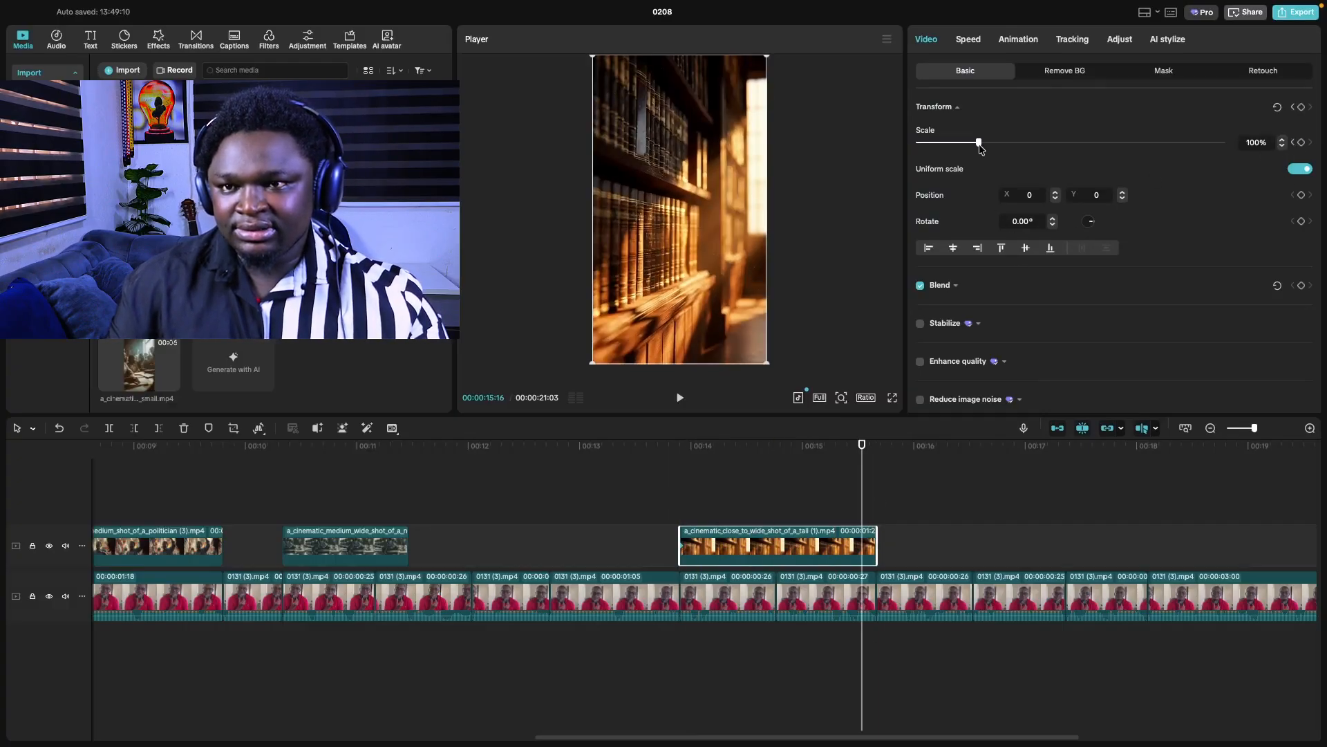
pyautogui.moveTo(980, 143); pyautogui.dragTo(990, 143)
# - Keyframe the closing aerial city overlay's scale from 100% at its start to 113% near its end
pyautogui.hscroll(5, 980, 491)
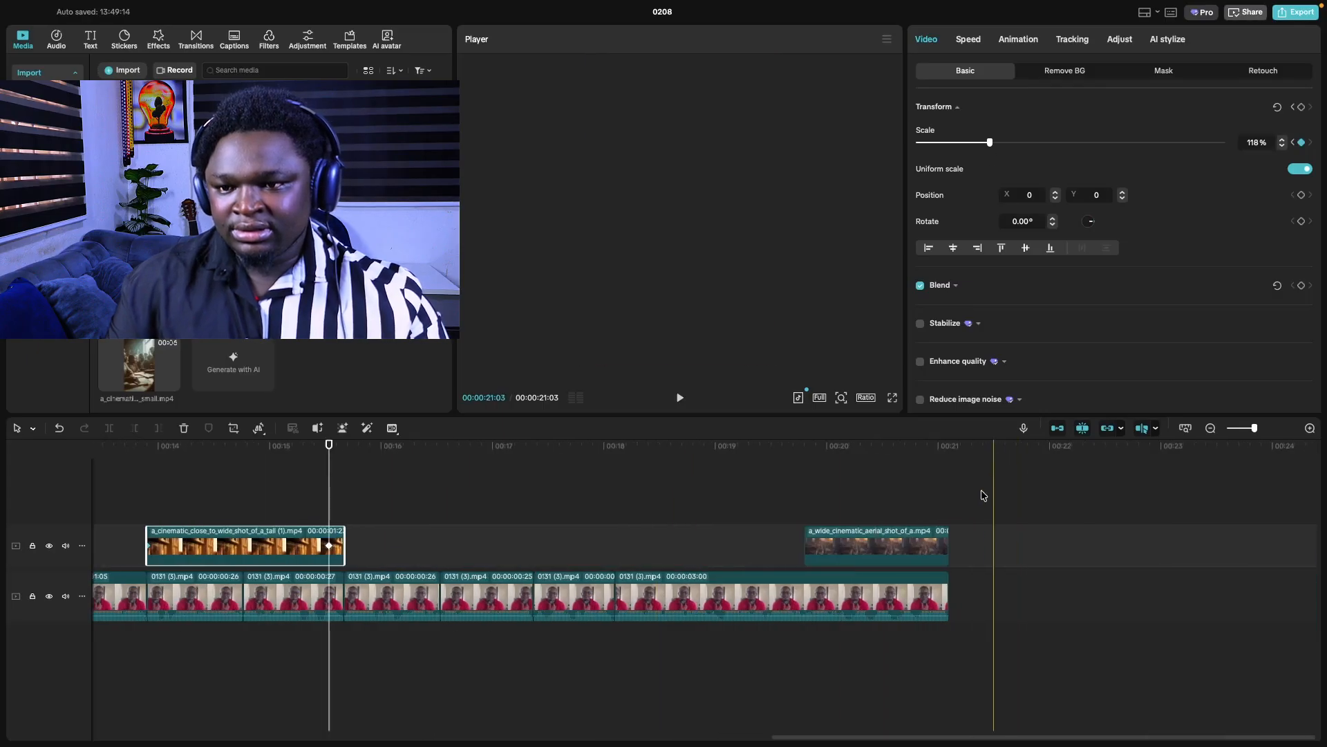
pyautogui.click(810, 497)
pyautogui.click(822, 596)
pyautogui.click(823, 546)
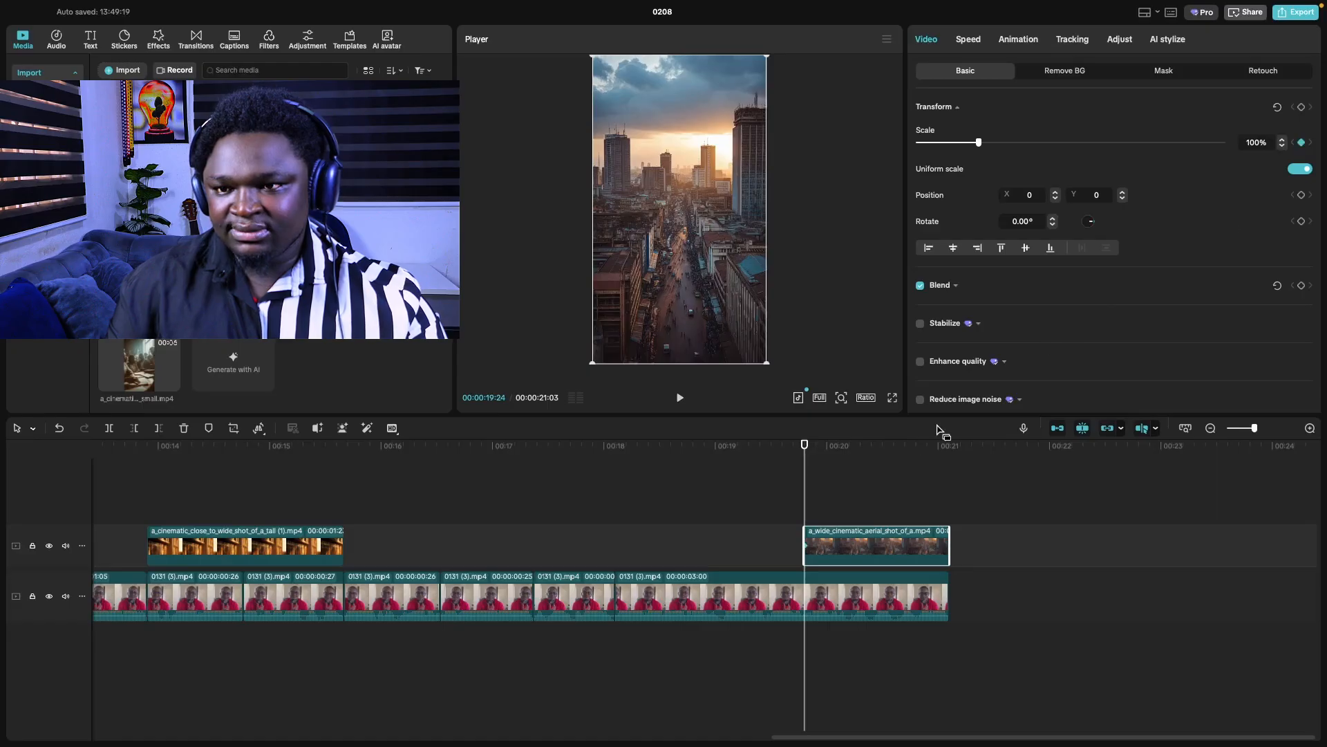
pyautogui.moveTo(804, 490); pyautogui.dragTo(938, 508)
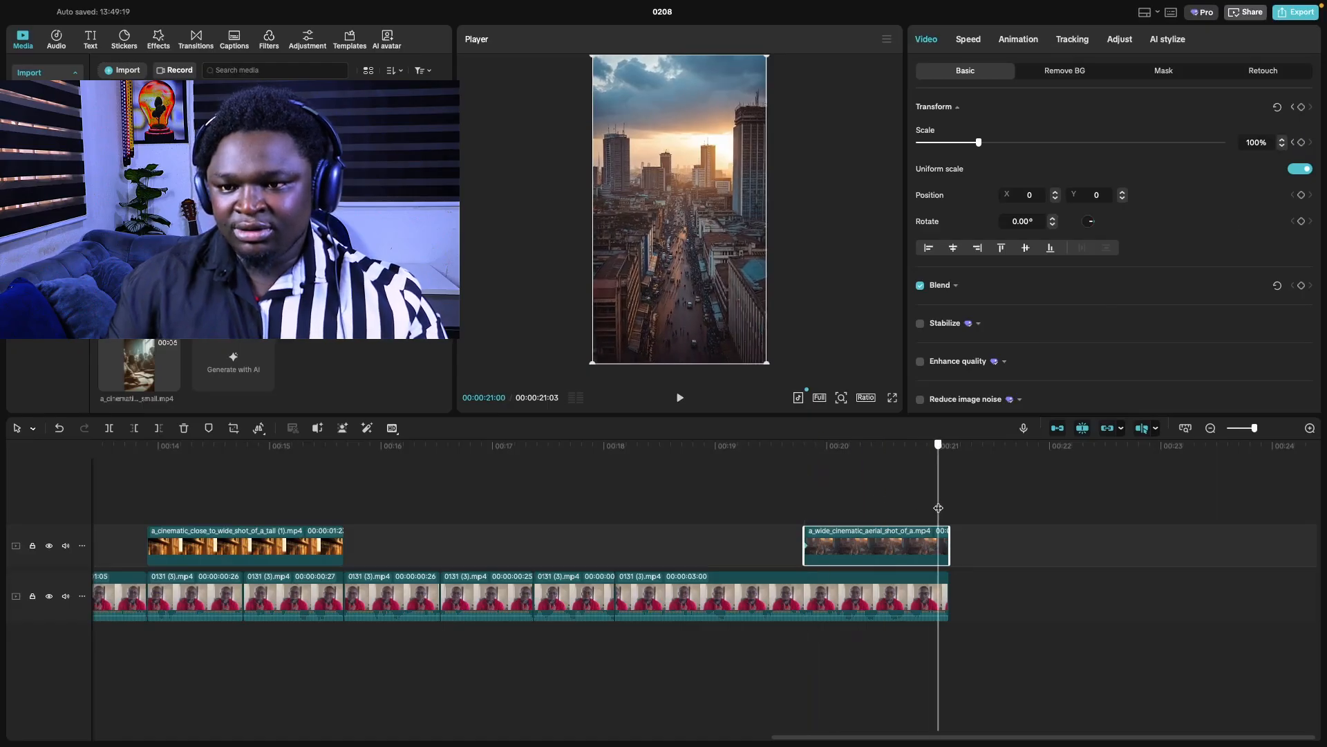
pyautogui.moveTo(978, 142); pyautogui.dragTo(987, 143)
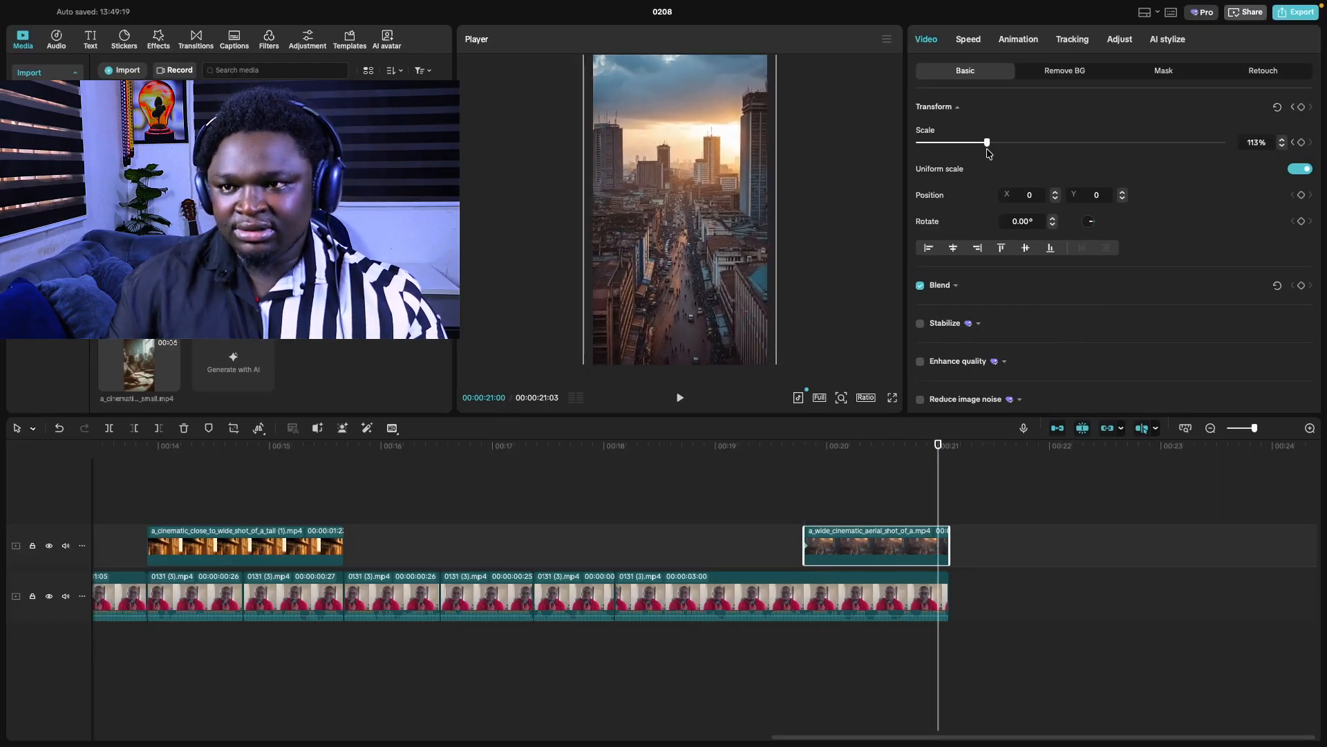
# - Return to the start of the timeline, deselect the overlay, and briefly view the video in the full-screen player
pyautogui.hscroll(-10, 568, 542)
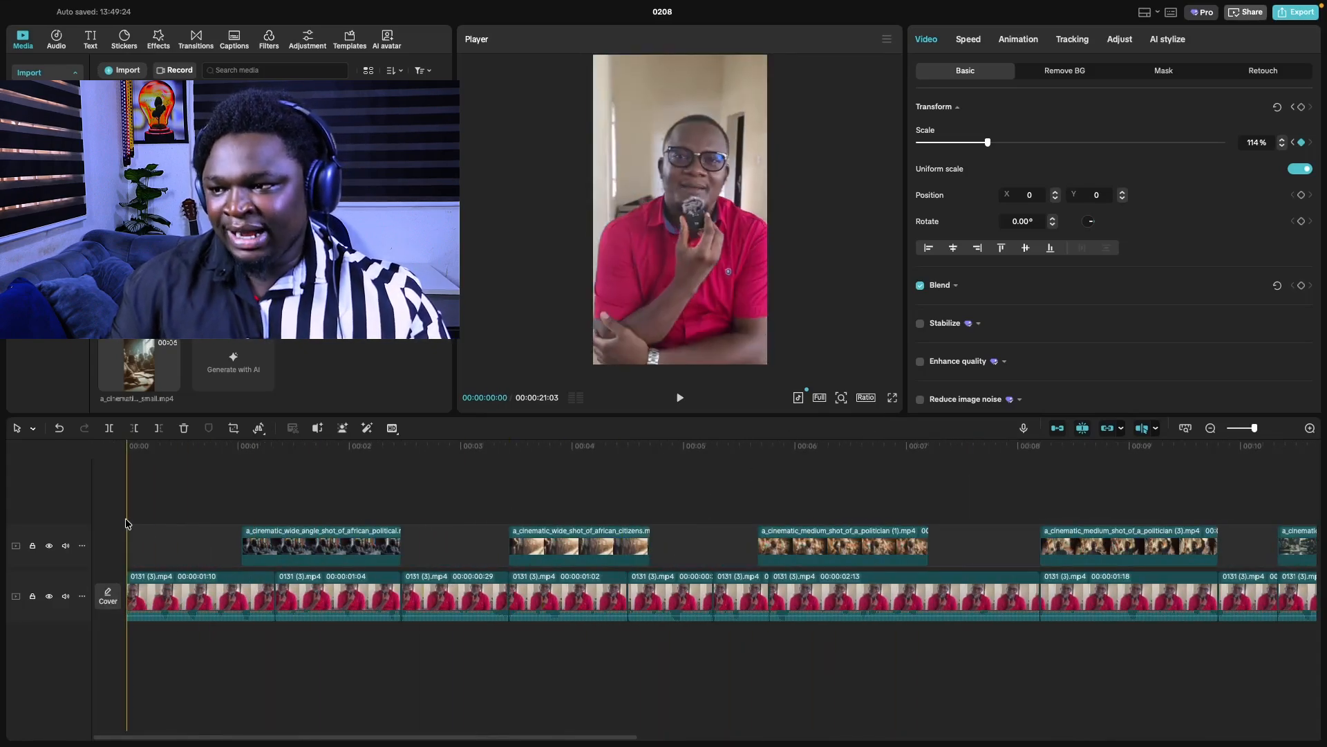
pyautogui.click(105, 510)
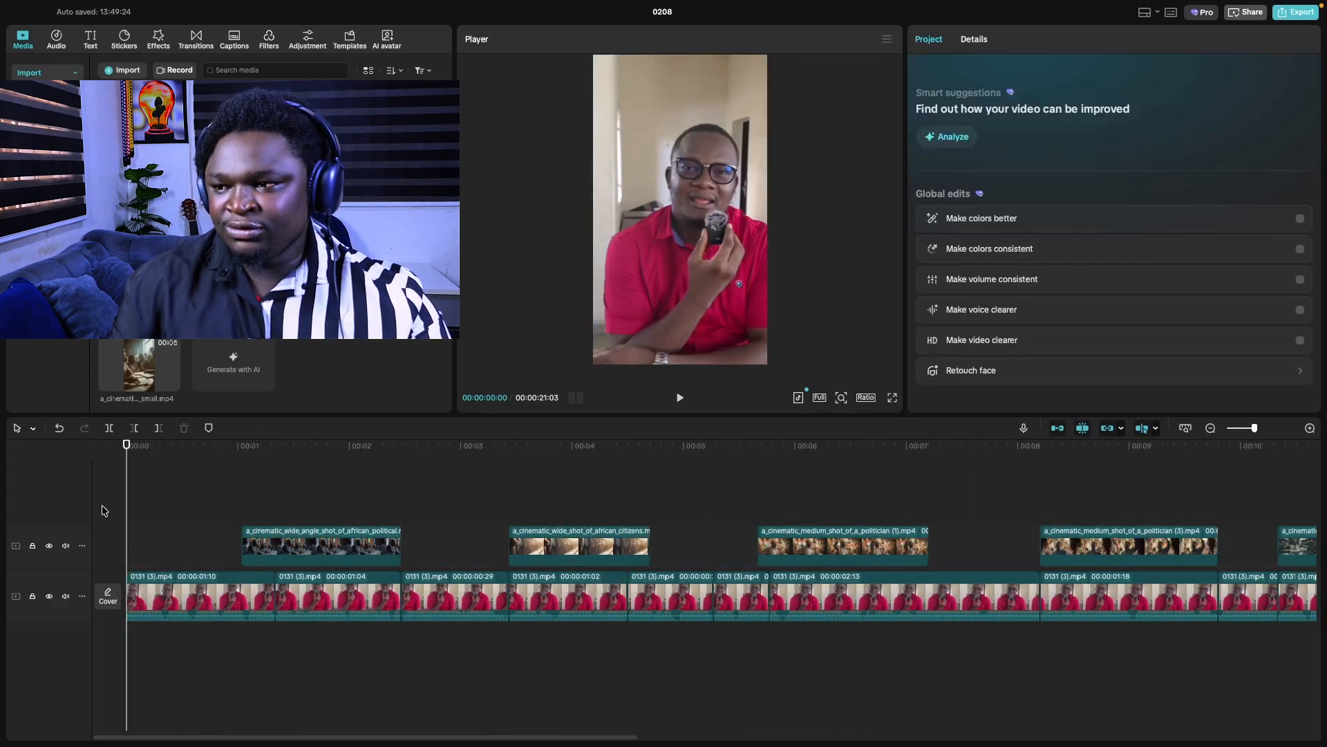
pyautogui.click(892, 399)
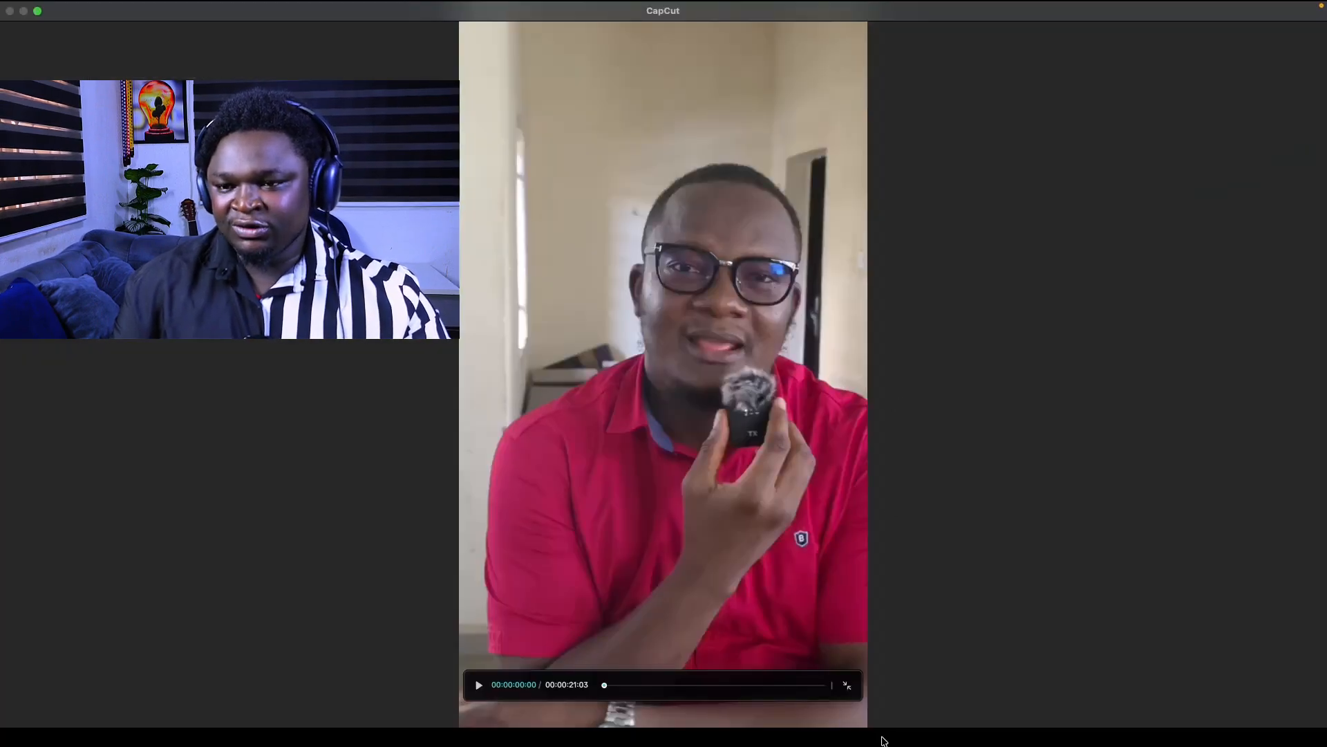
pyautogui.click(847, 686)
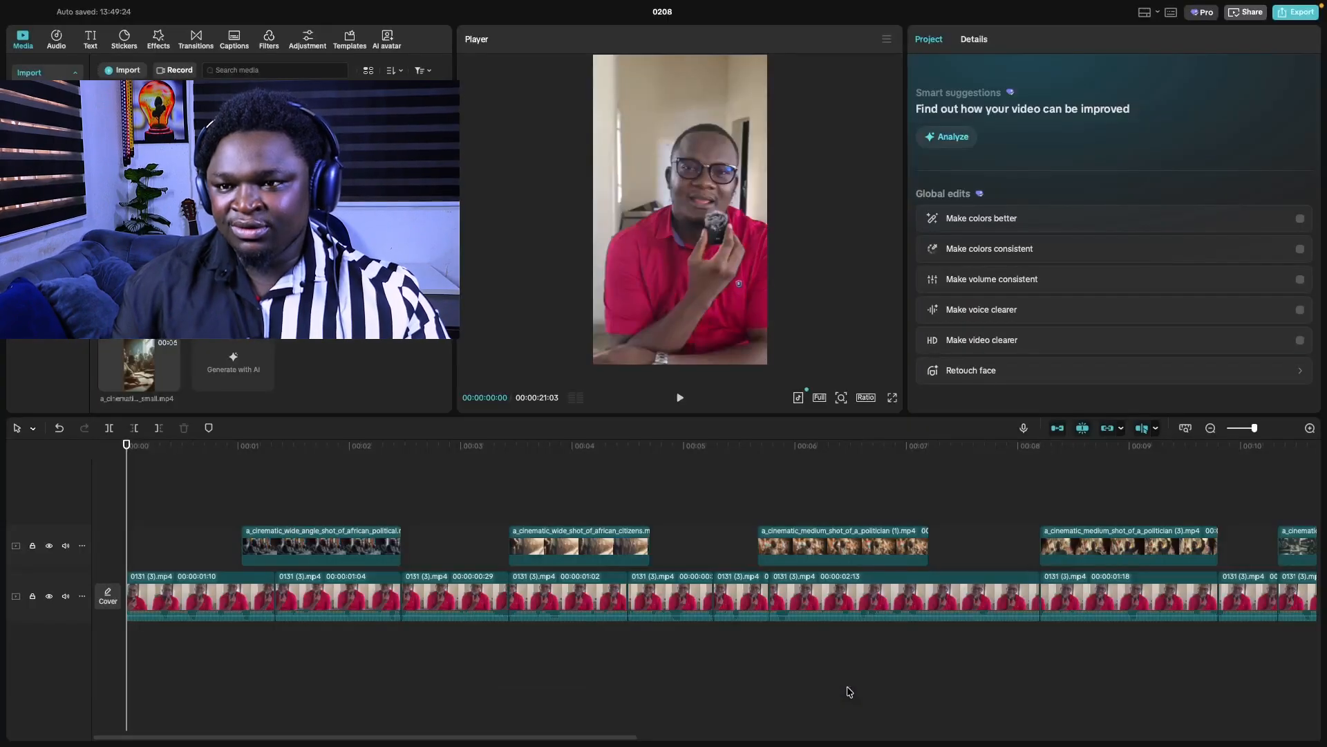
# - Set the project's aspect ratio to 16:9
pyautogui.click(865, 398)
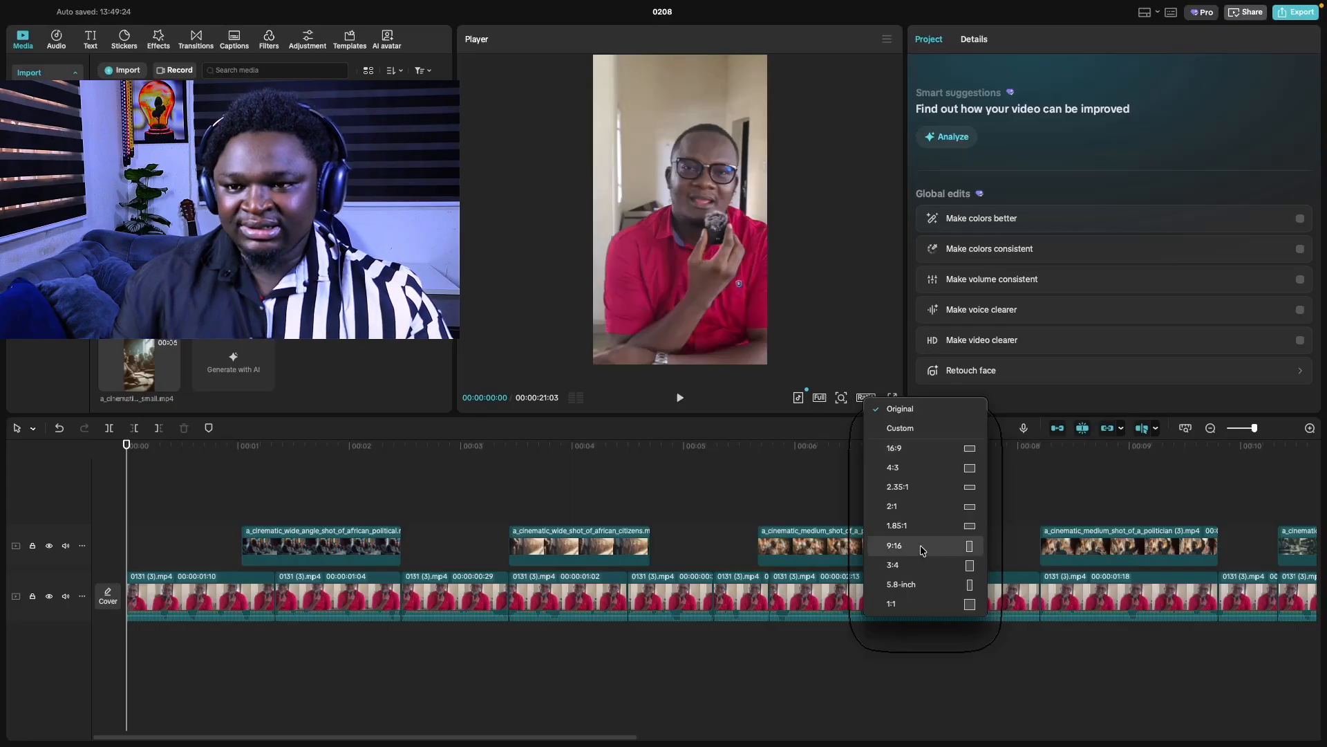
pyautogui.click(896, 450)
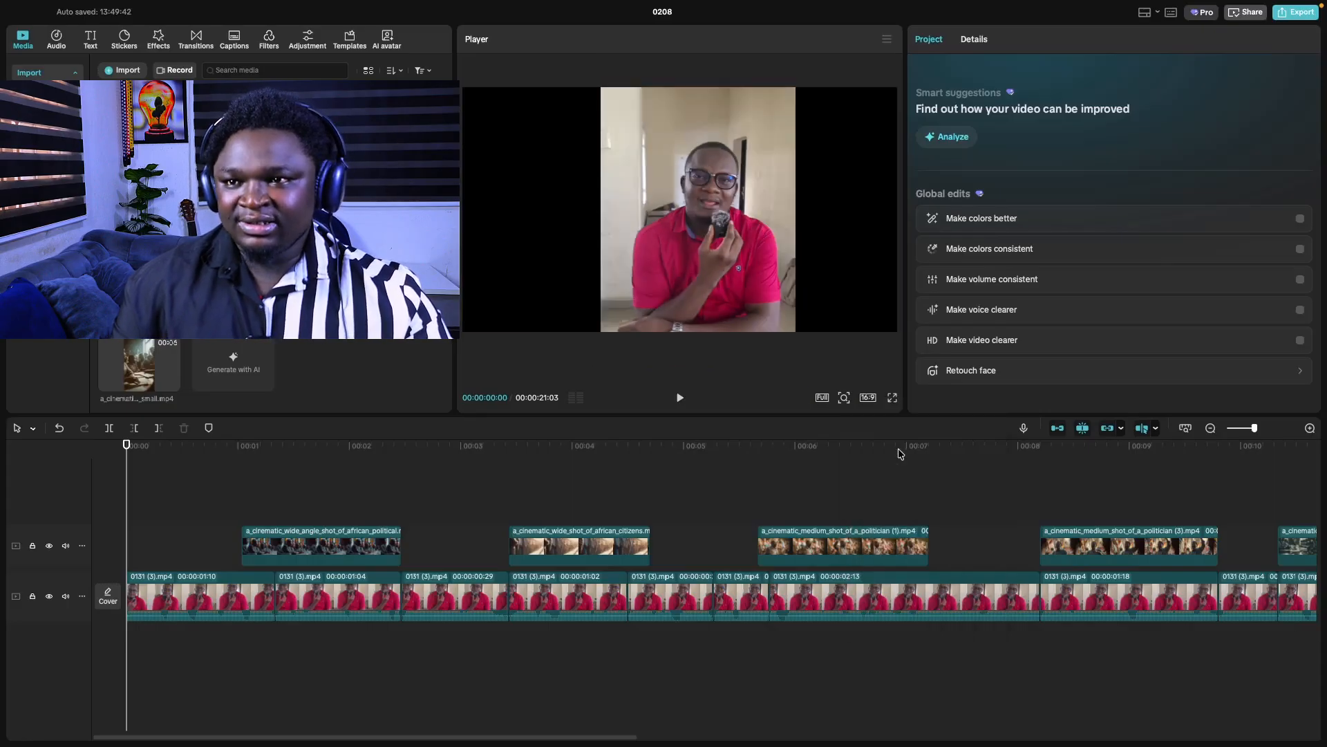
# - Set the project's aspect ratio to 9:16
pyautogui.click(869, 399)
pyautogui.click(901, 546)
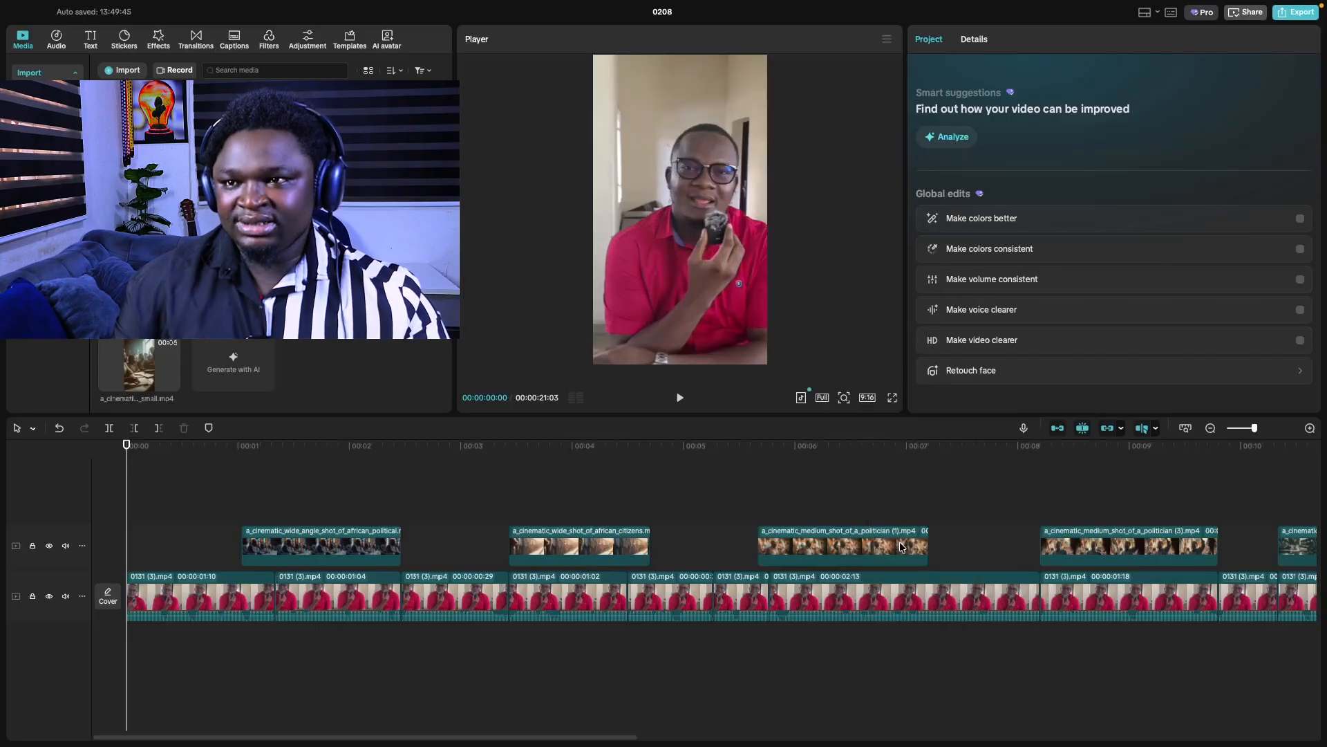
pyautogui.click(868, 398)
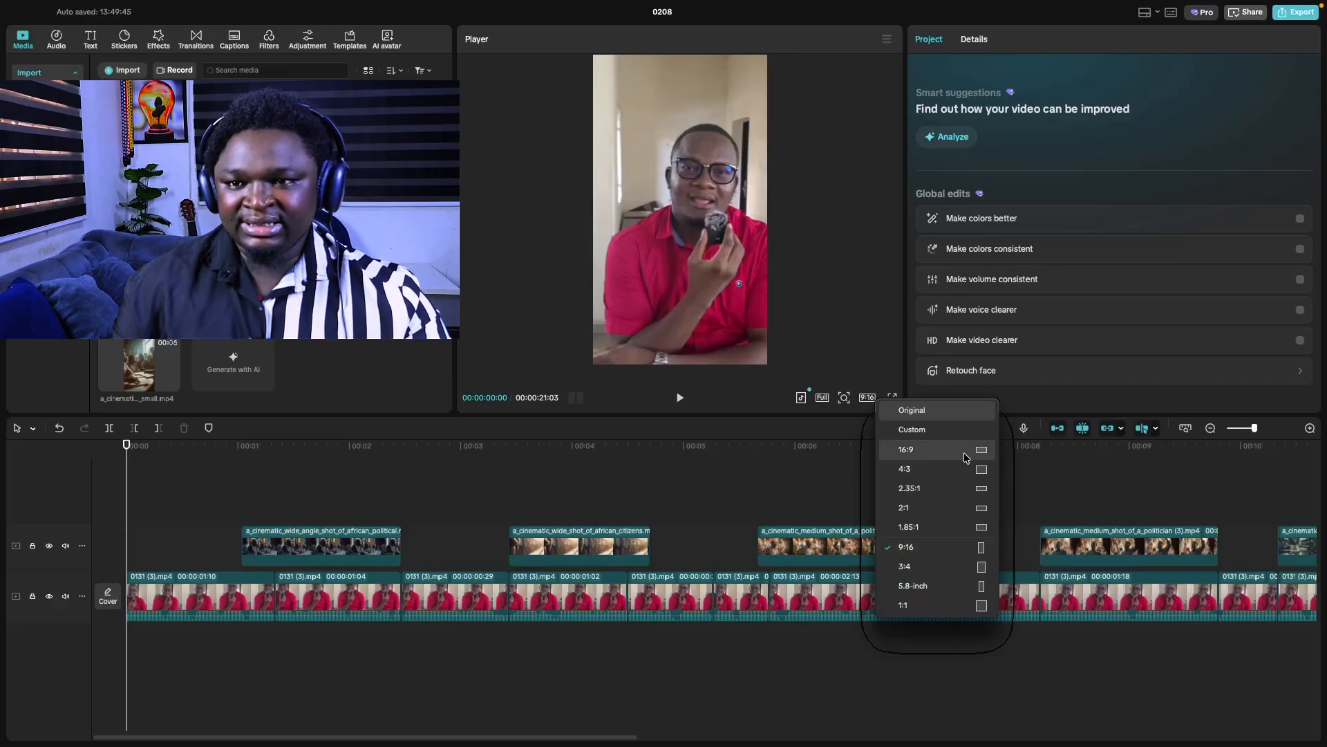
pyautogui.click(937, 428)
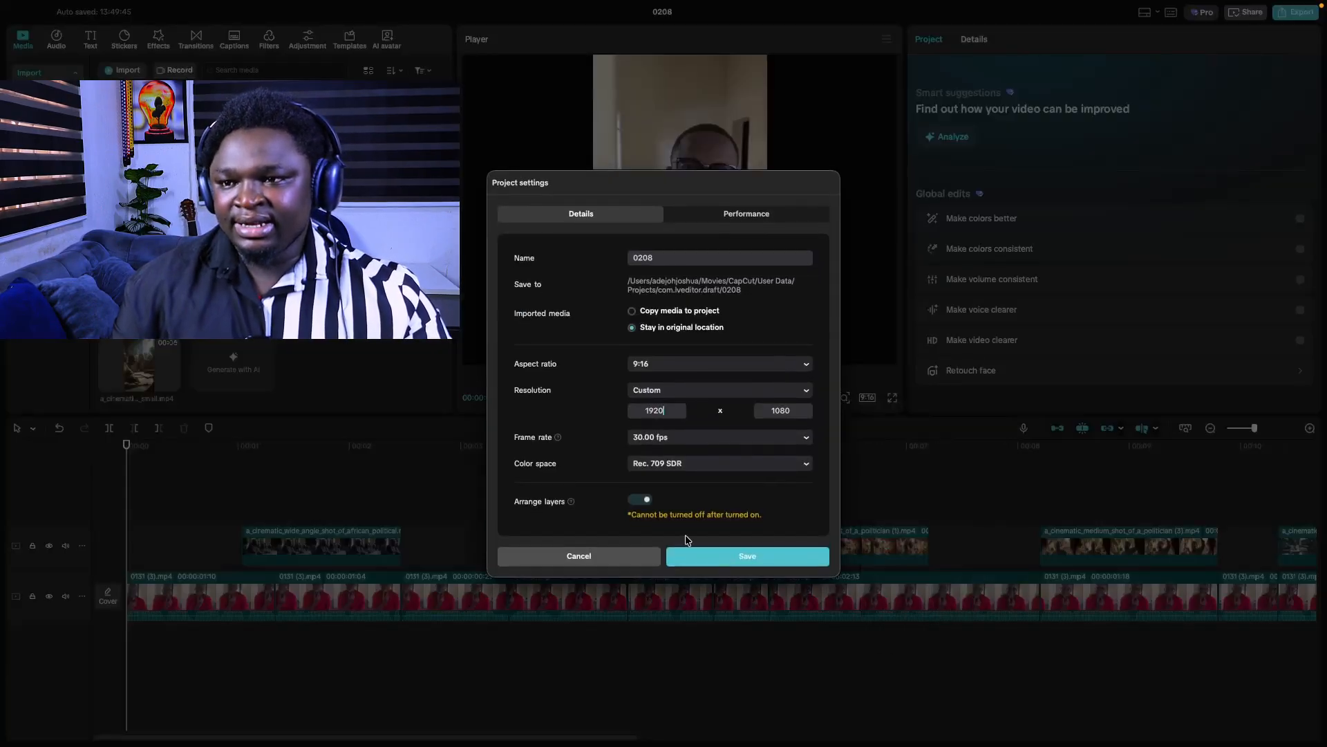
pyautogui.click(614, 555)
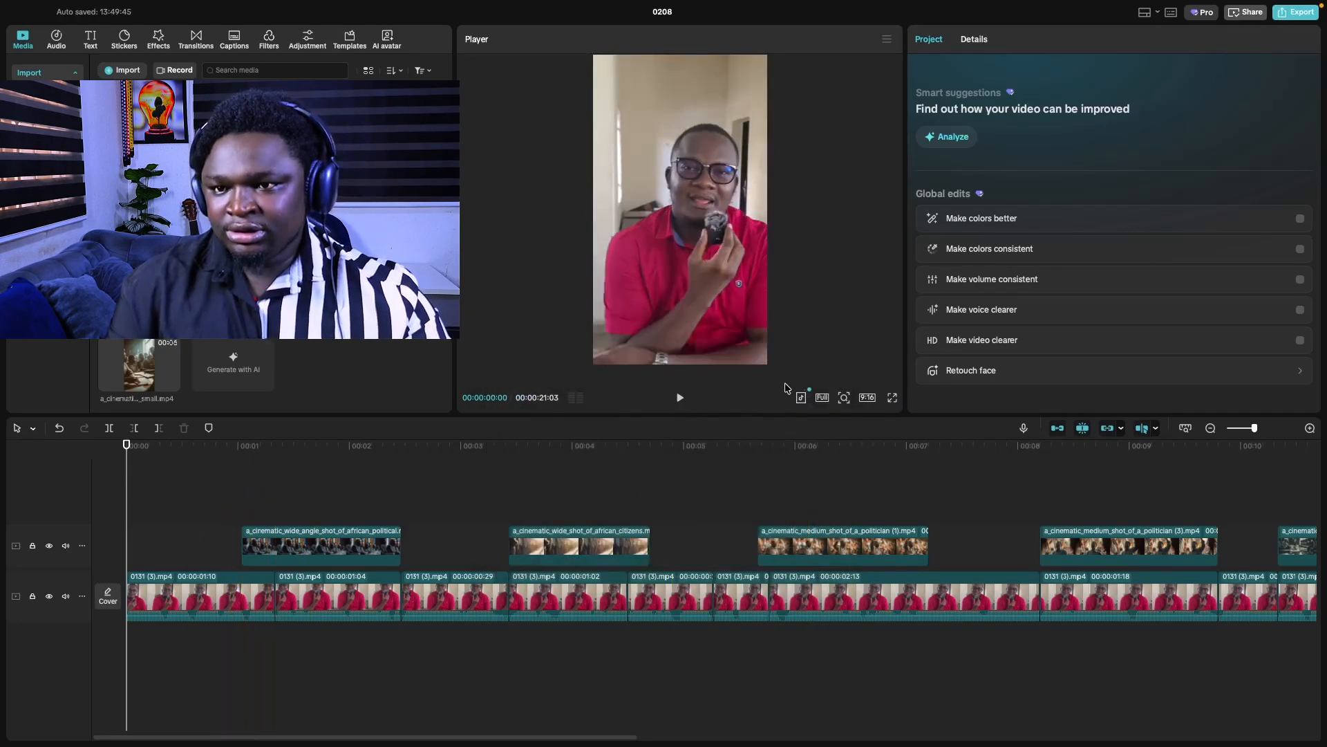
# - Play the edited video in full-screen preview, exit full screen and return the playhead to the start
pyautogui.click(893, 397)
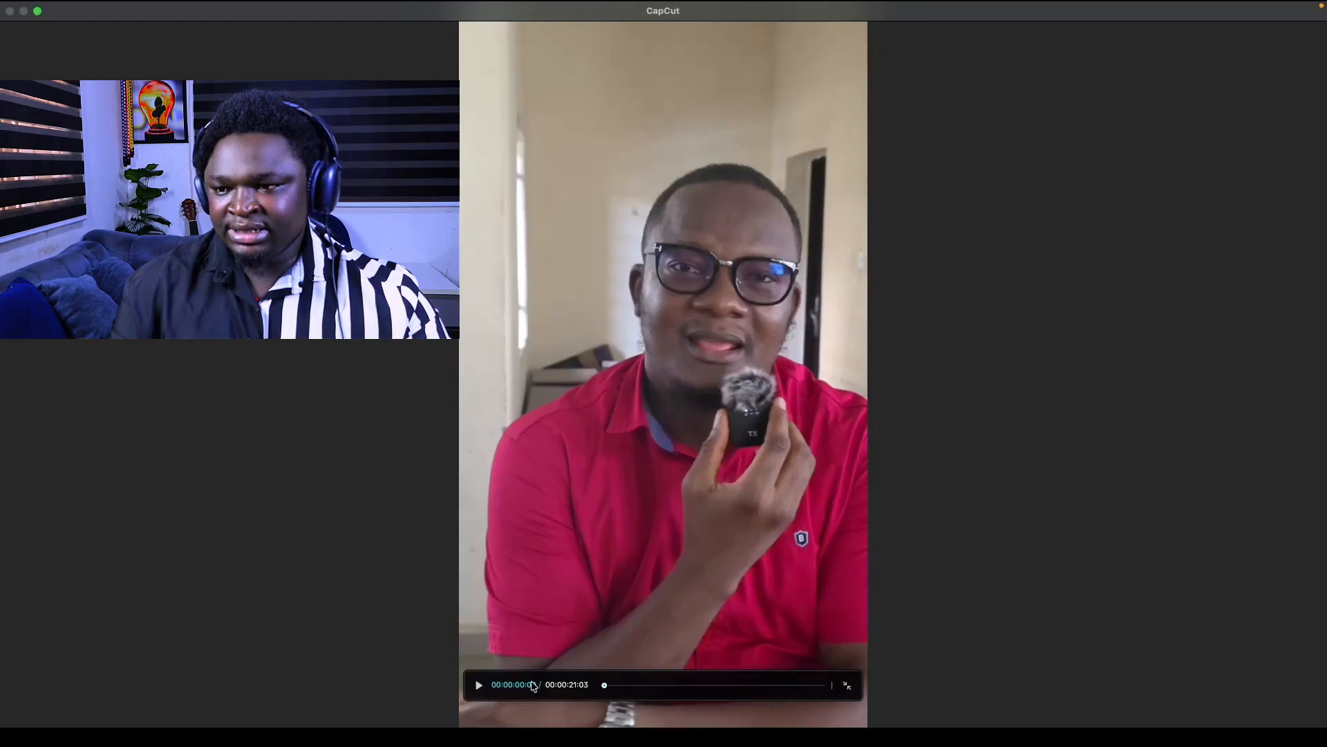
pyautogui.click(477, 686)
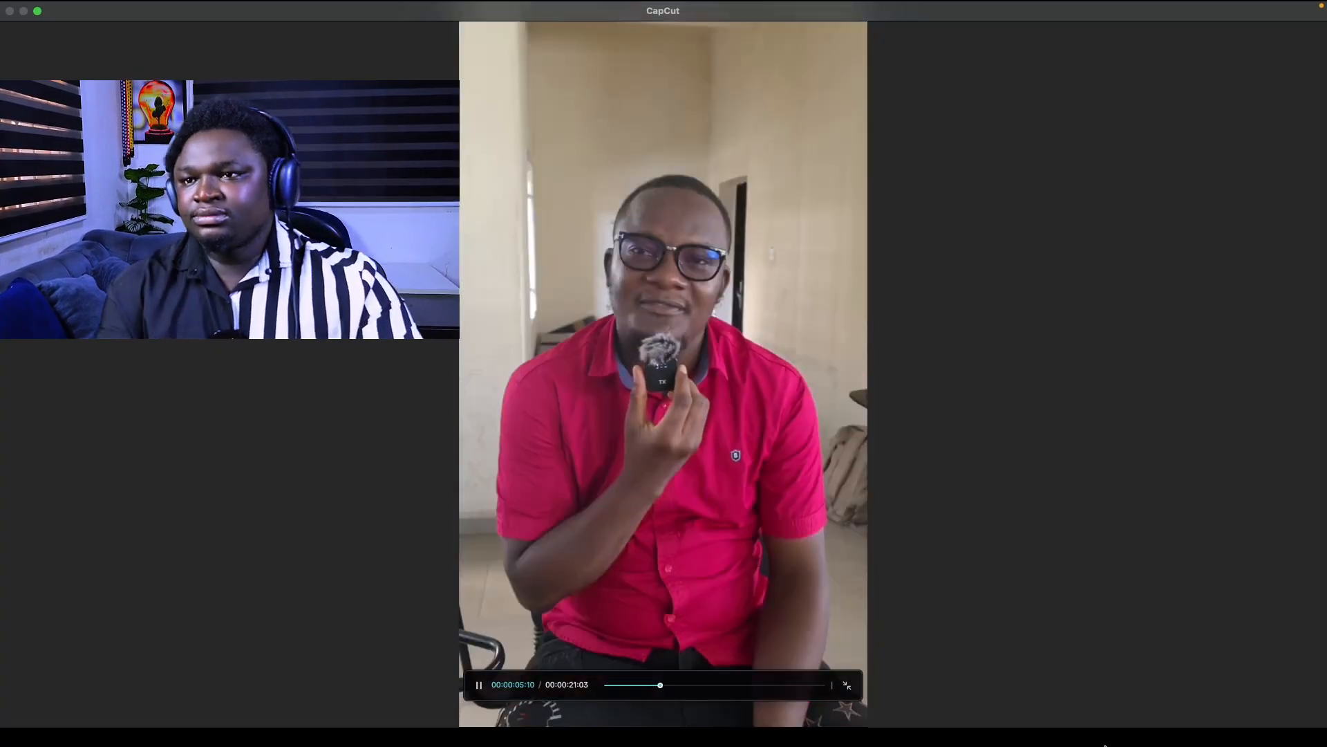
pyautogui.moveTo(1160, 745)
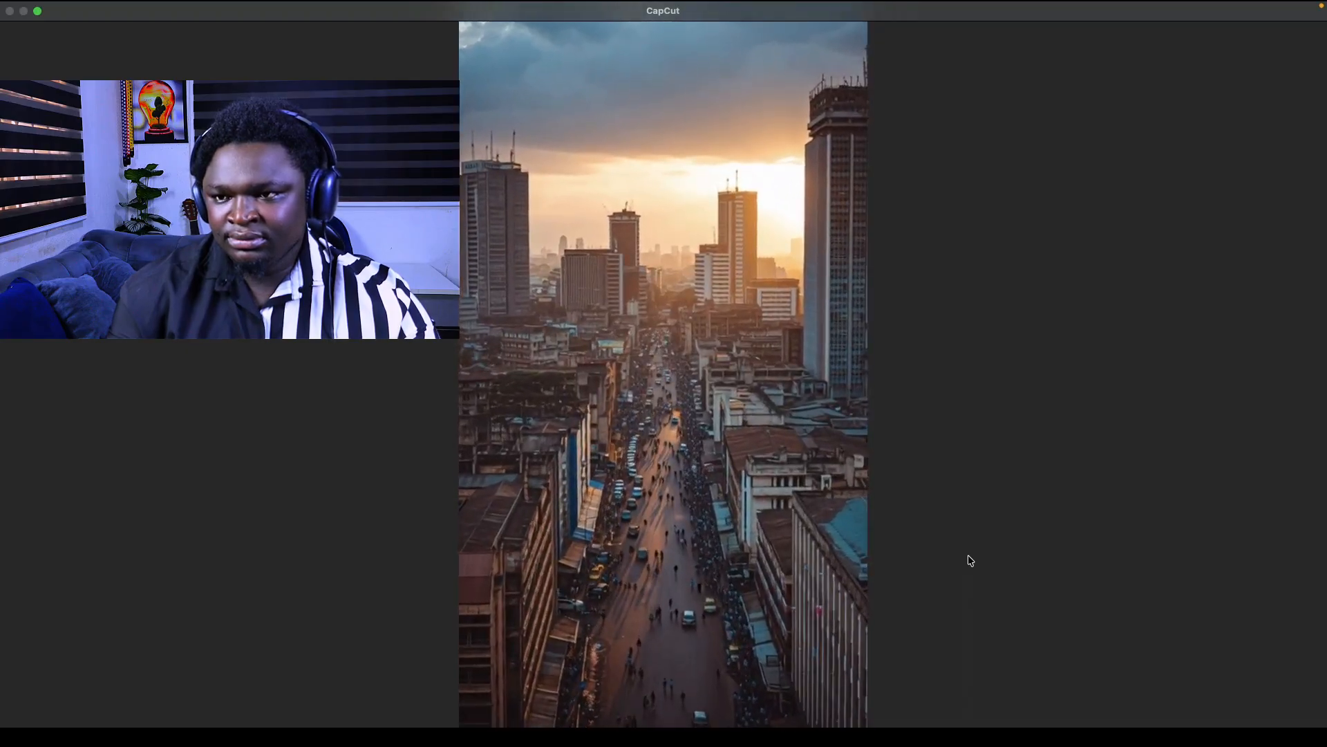
pyautogui.press('Escape')
pyautogui.press('Home')
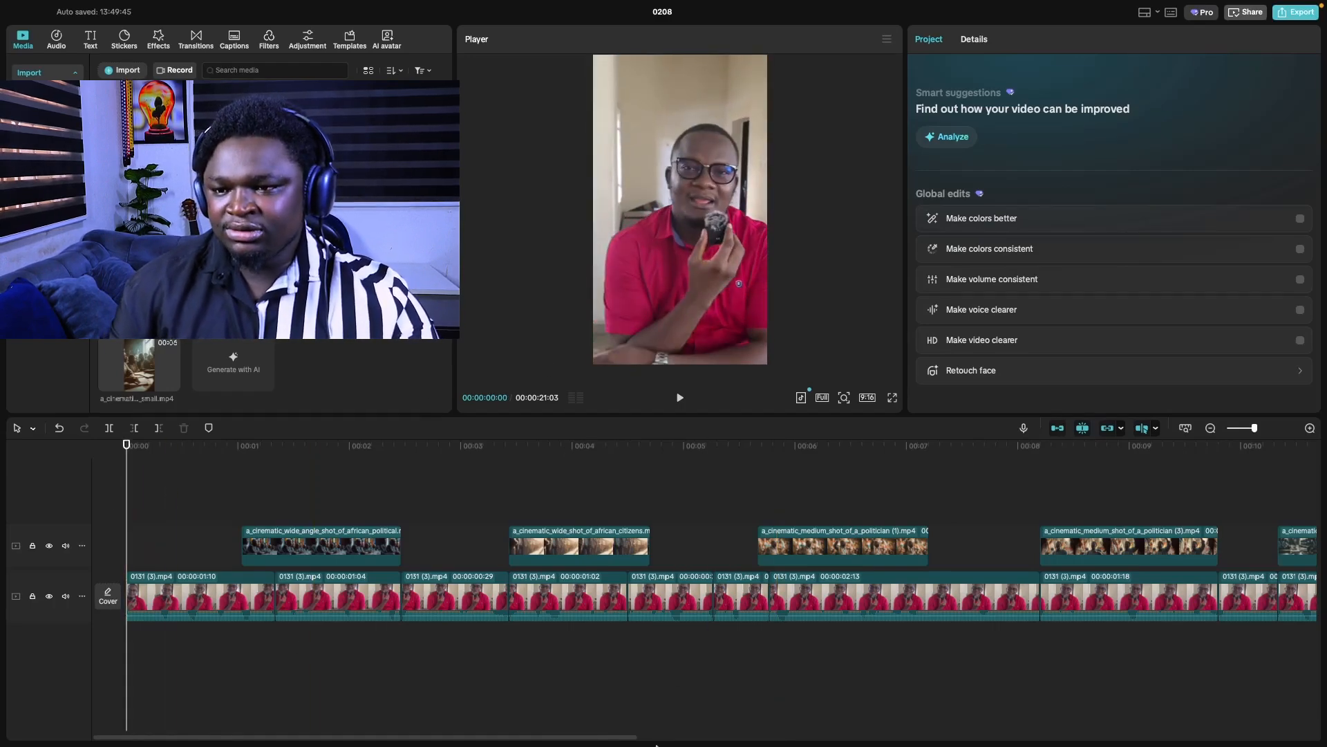
# - Switch to the Chrome browser and open pixabay.com in a new tab
pyautogui.click(605, 719)
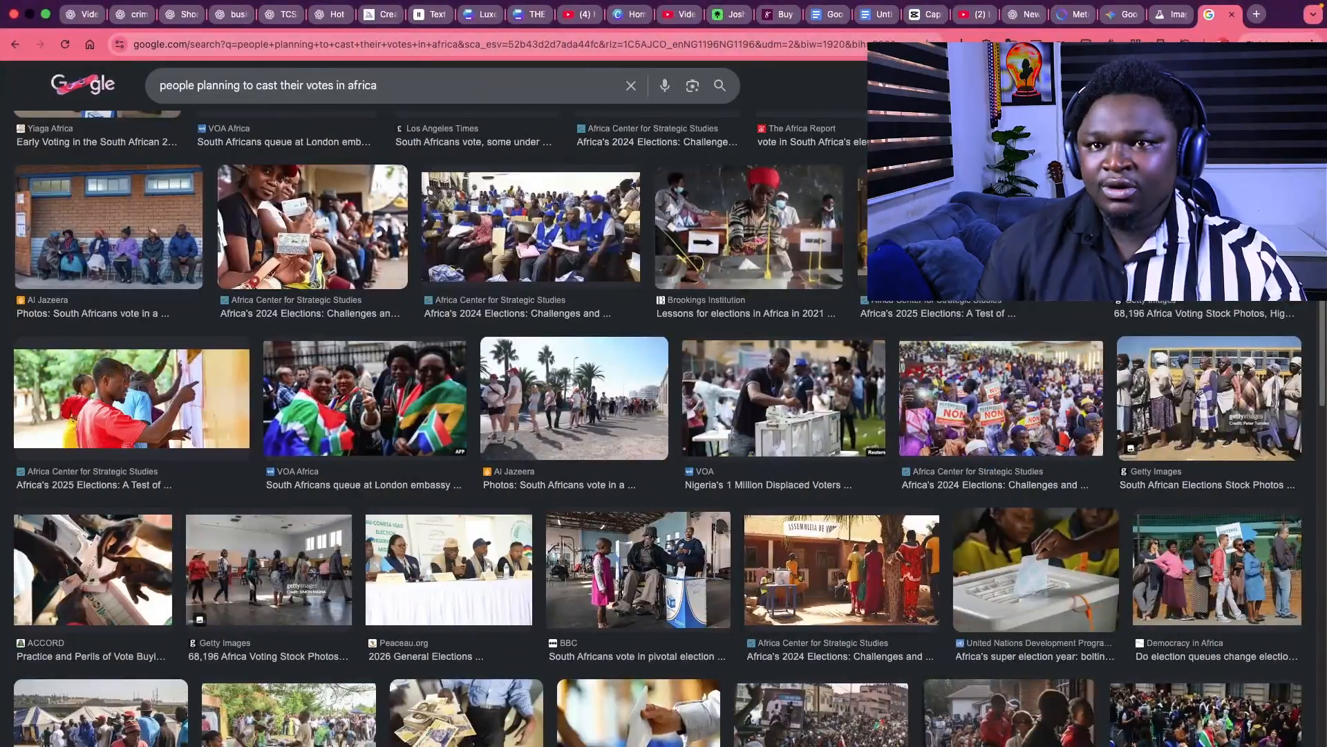
pyautogui.click(1256, 16)
pyautogui.click(838, 38)
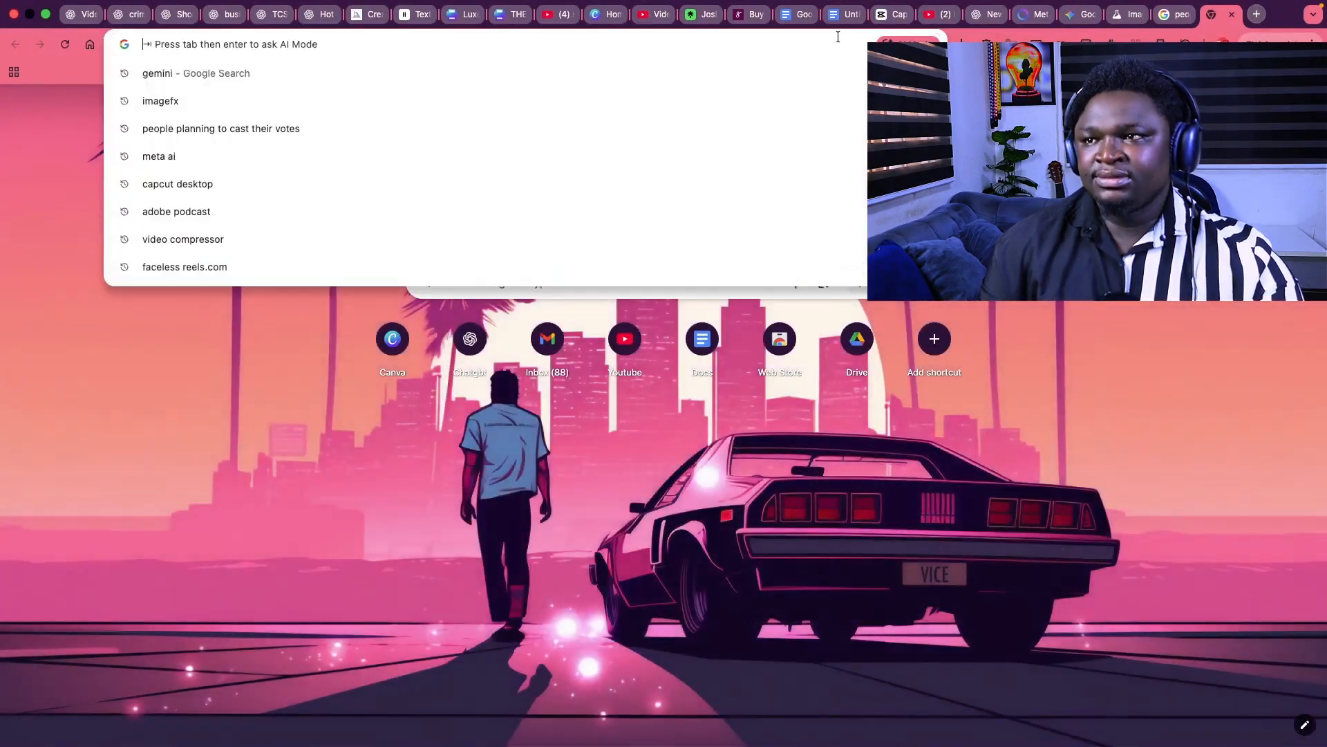
pyautogui.write('pixabay.com')
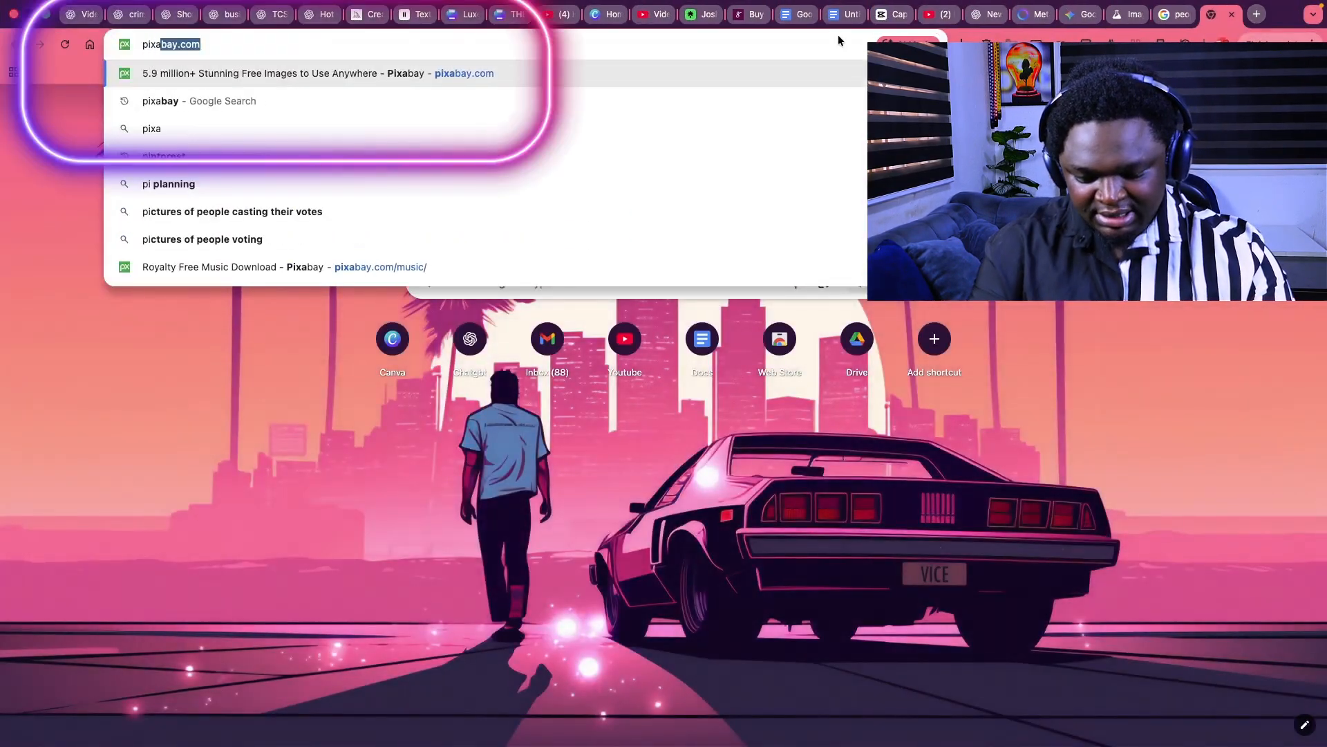
pyautogui.press('Return')
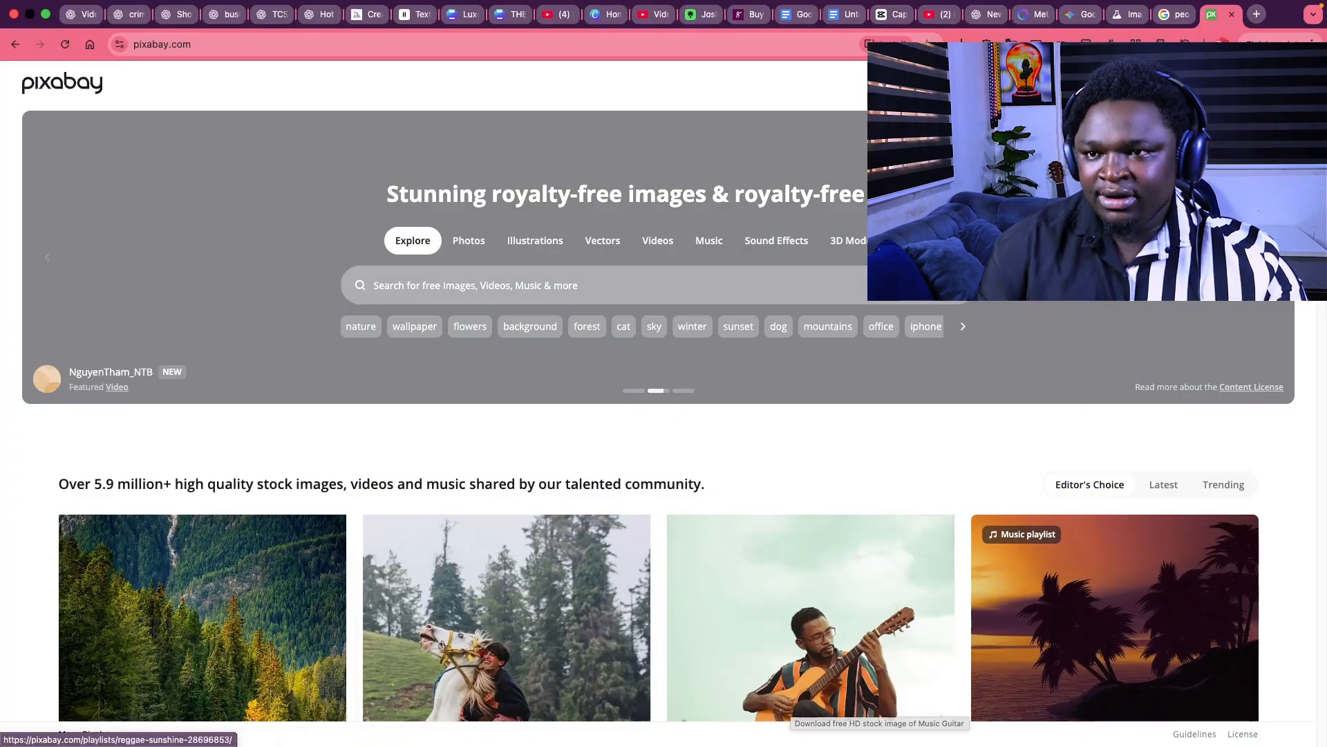
# - Search Pixabay's music category for "african sound"
pyautogui.click(705, 237)
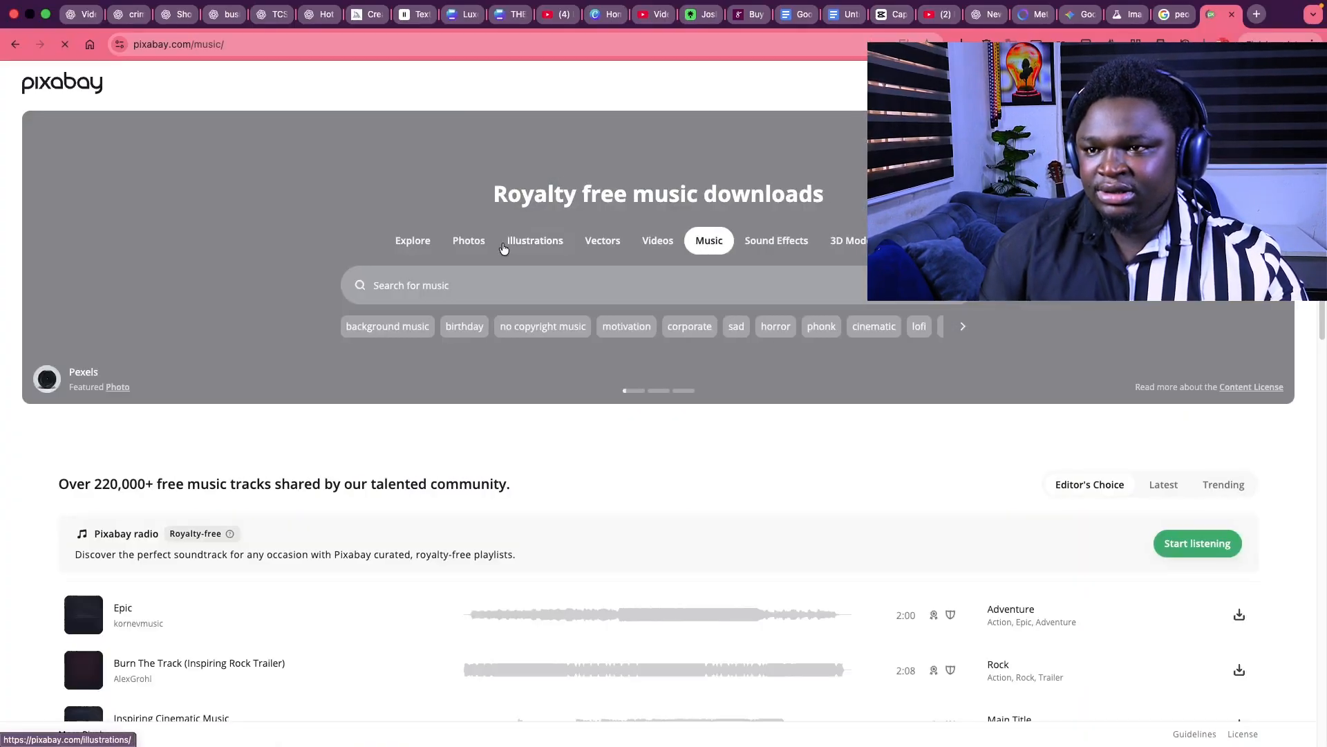
pyautogui.click(426, 285)
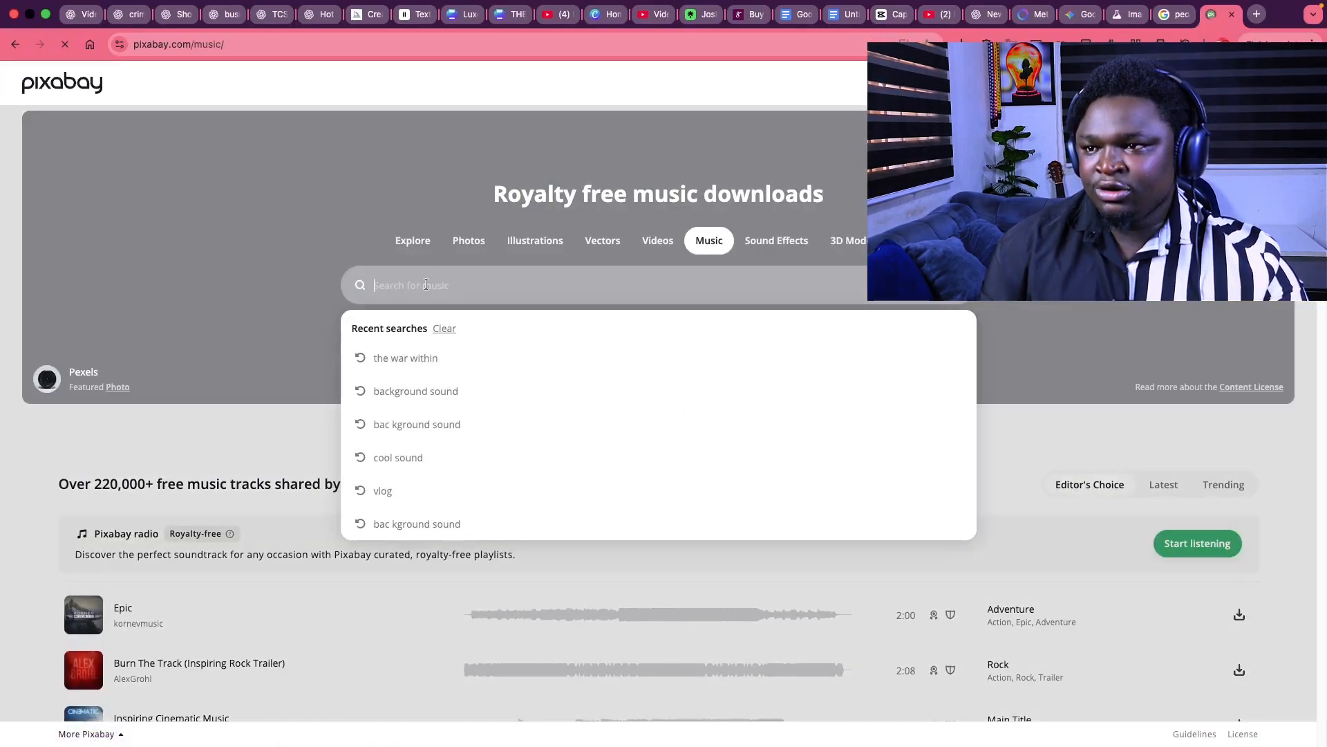
pyautogui.write('afr')
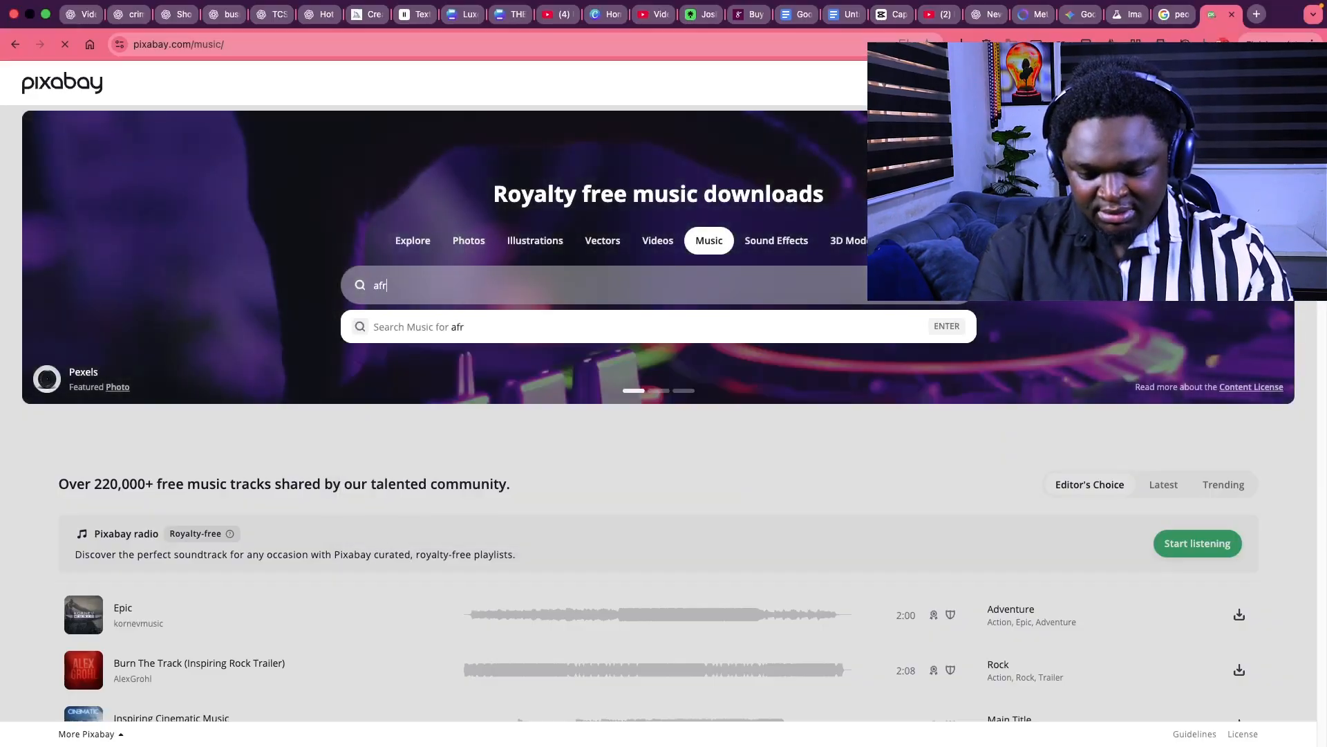
pyautogui.write('ican sound\\')
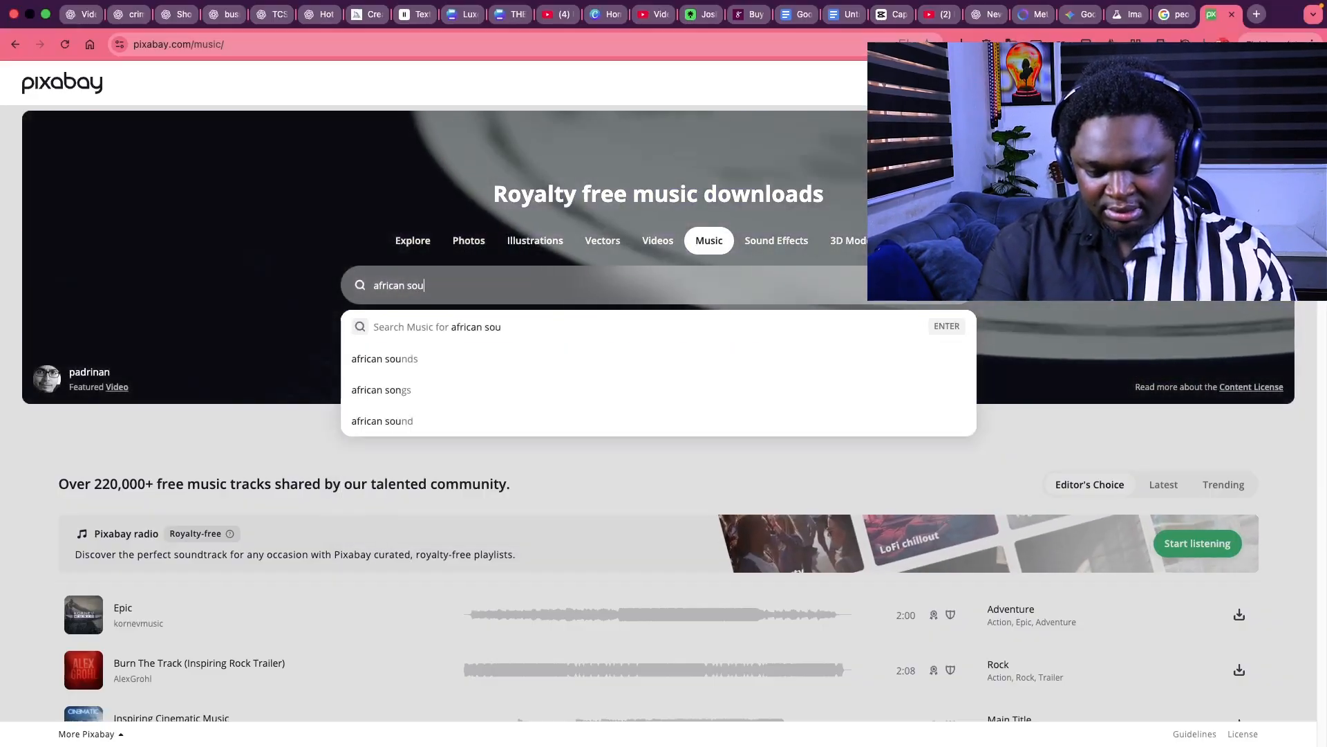
pyautogui.press('Return')
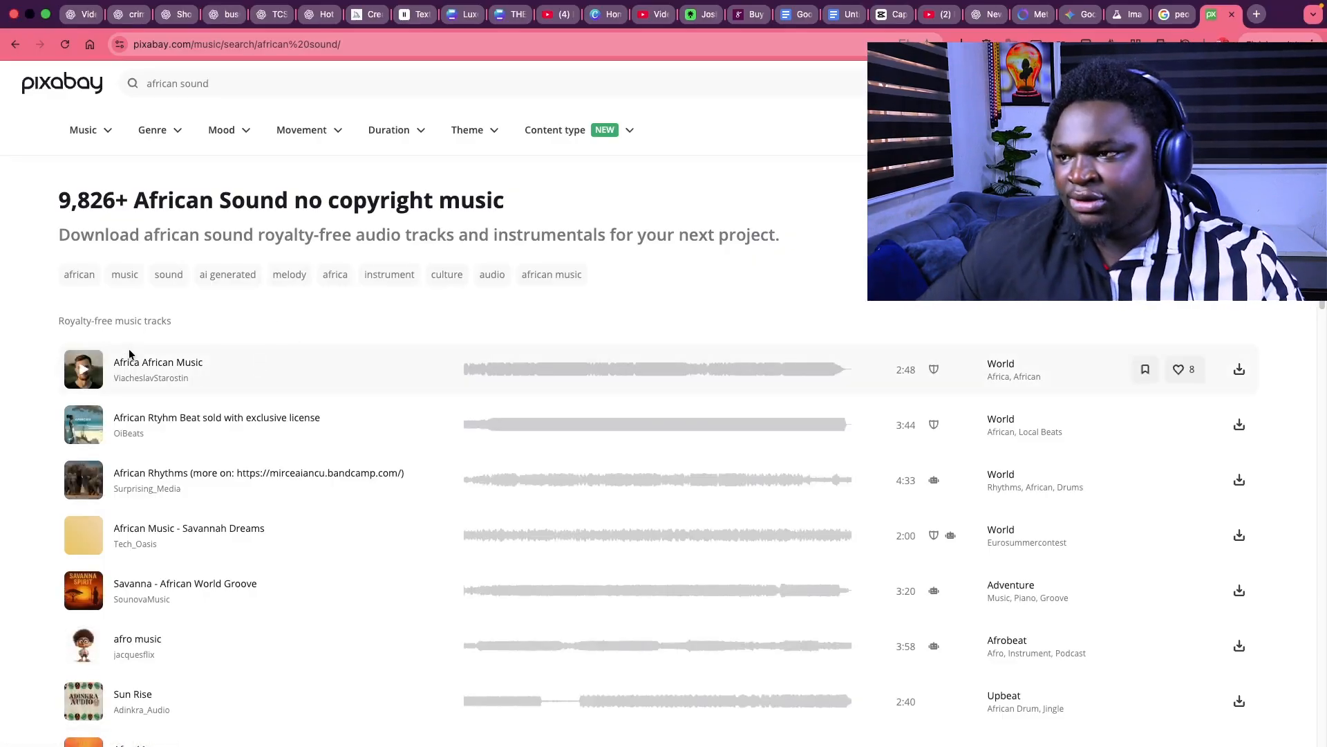
# - Sample the first results one by one, from Africa African Music down to Savanna - African World Groove
pyautogui.click(80, 374)
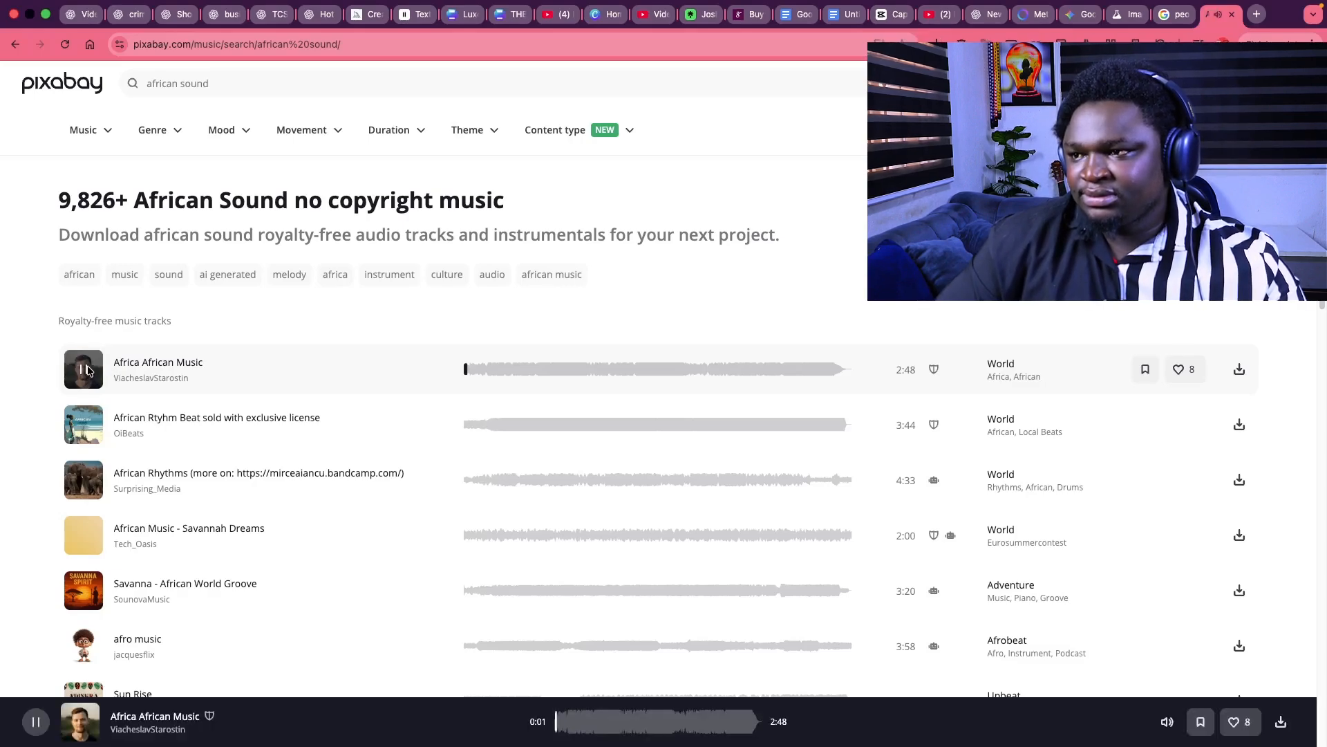
pyautogui.click(86, 370)
pyautogui.click(83, 430)
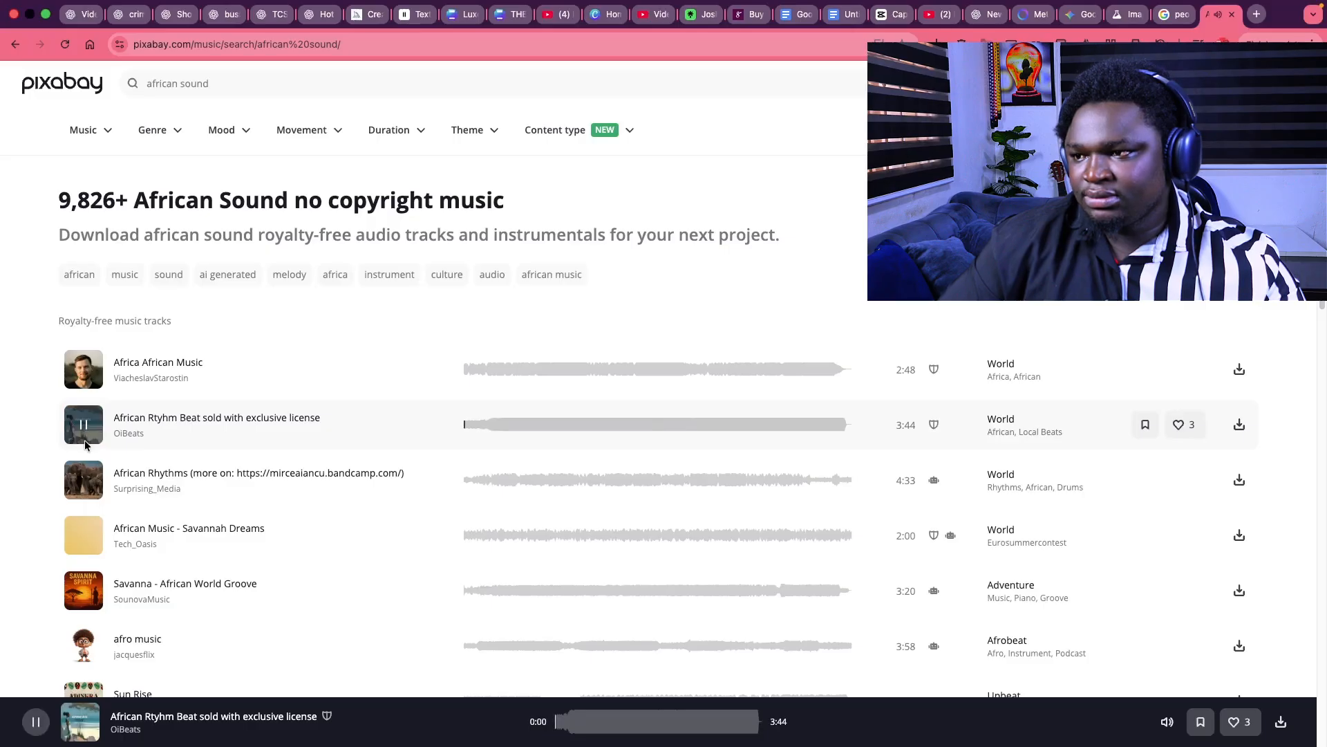
pyautogui.click(82, 426)
pyautogui.click(82, 481)
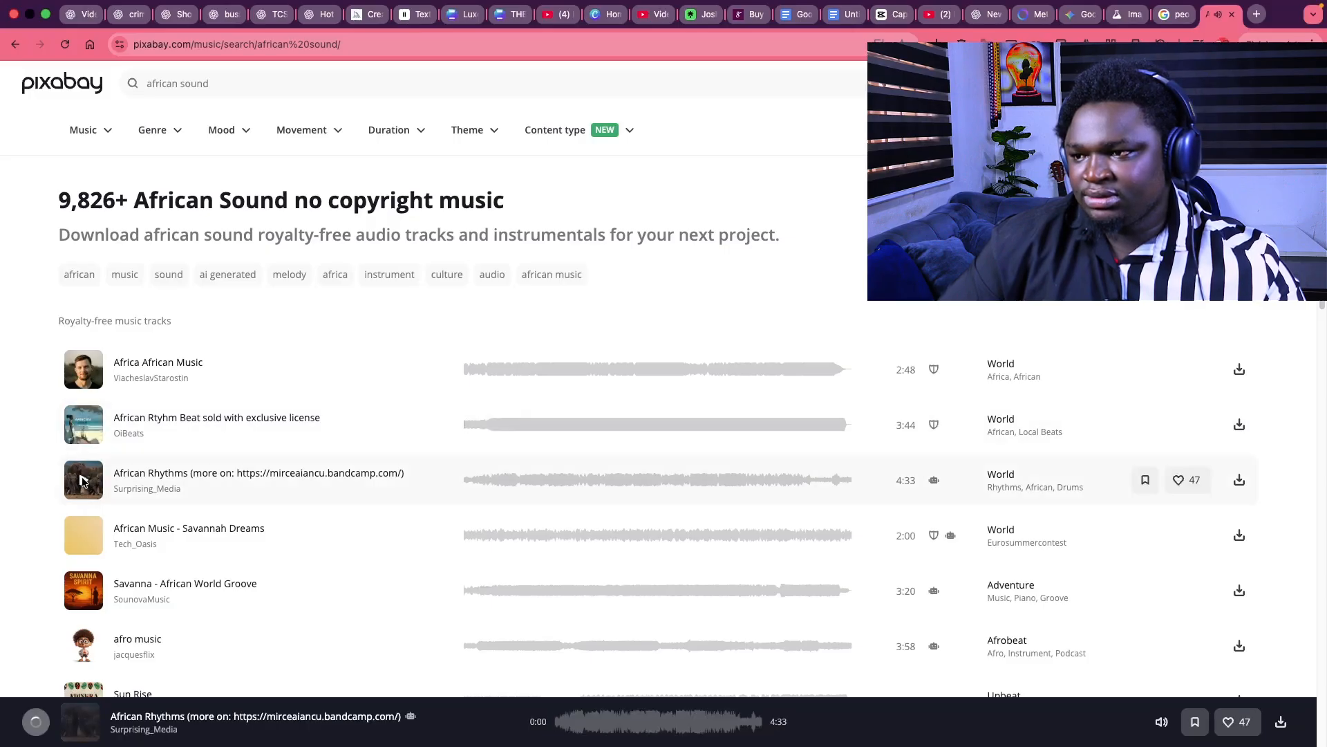
pyautogui.click(82, 481)
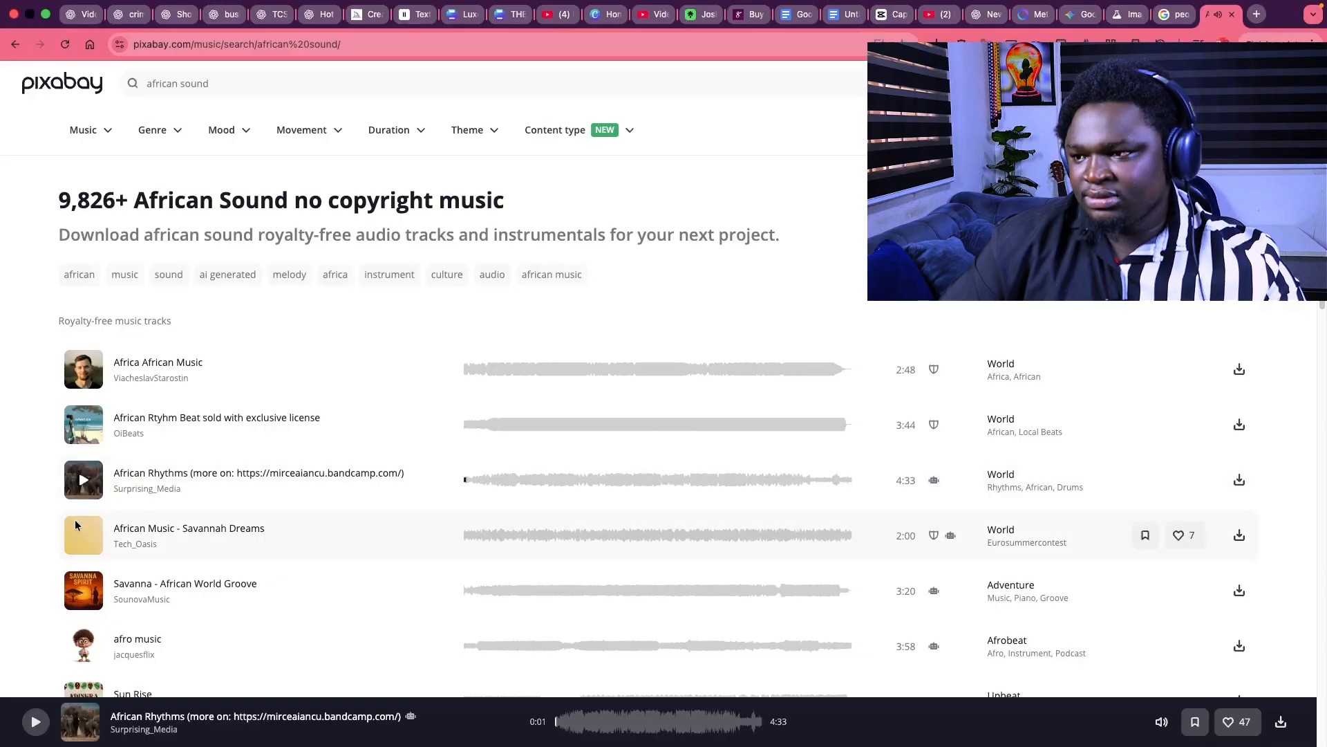
pyautogui.click(76, 529)
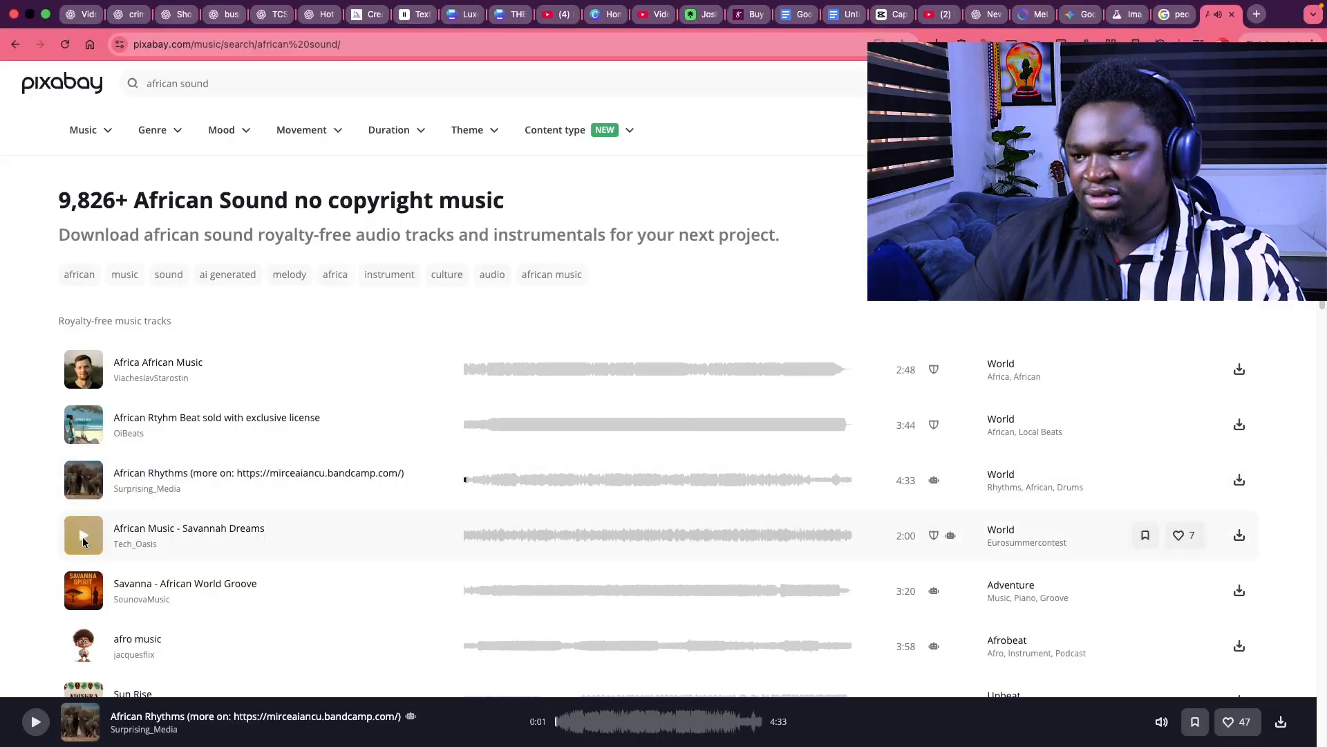
pyautogui.click(83, 581)
# - Sample the tracks afro music, Sun Rise, Afro 11 and African Music - Safari Rhythm 2.0
pyautogui.scroll(-3, 143, 548)
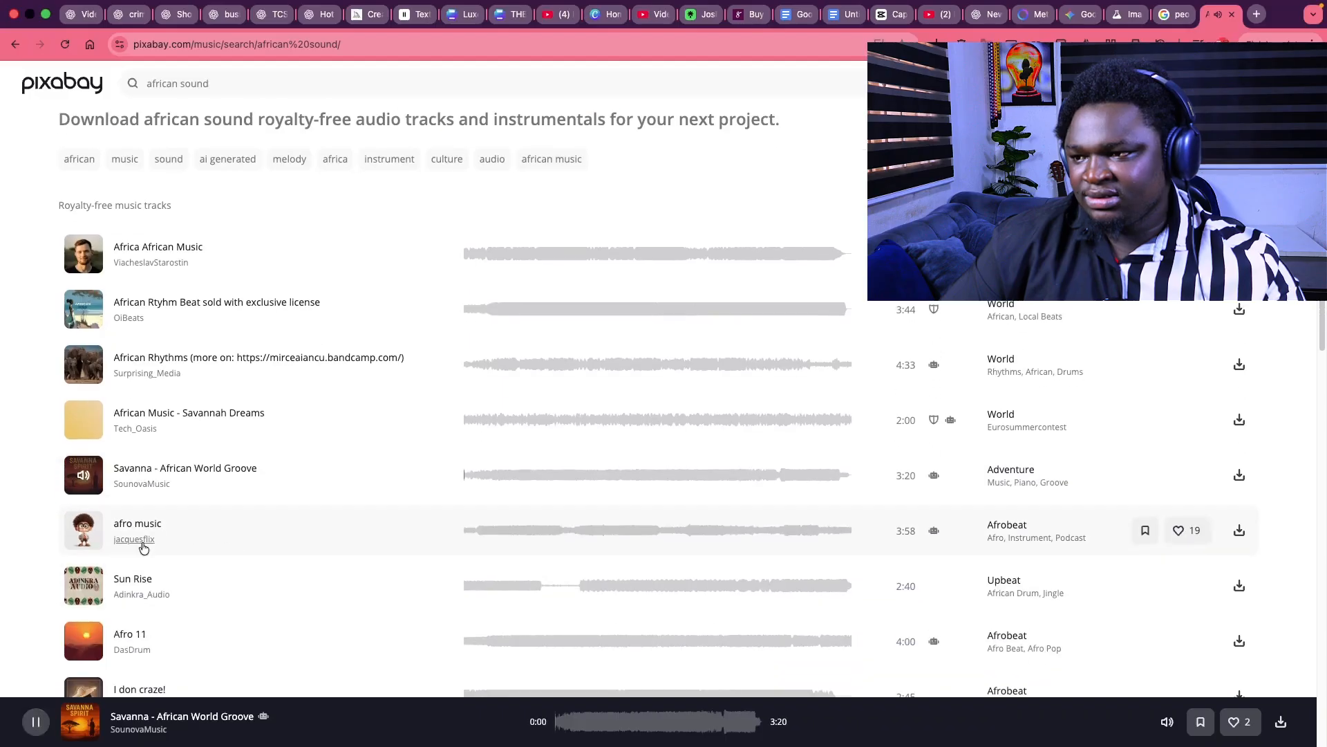
pyautogui.scroll(-3, 144, 548)
pyautogui.click(84, 389)
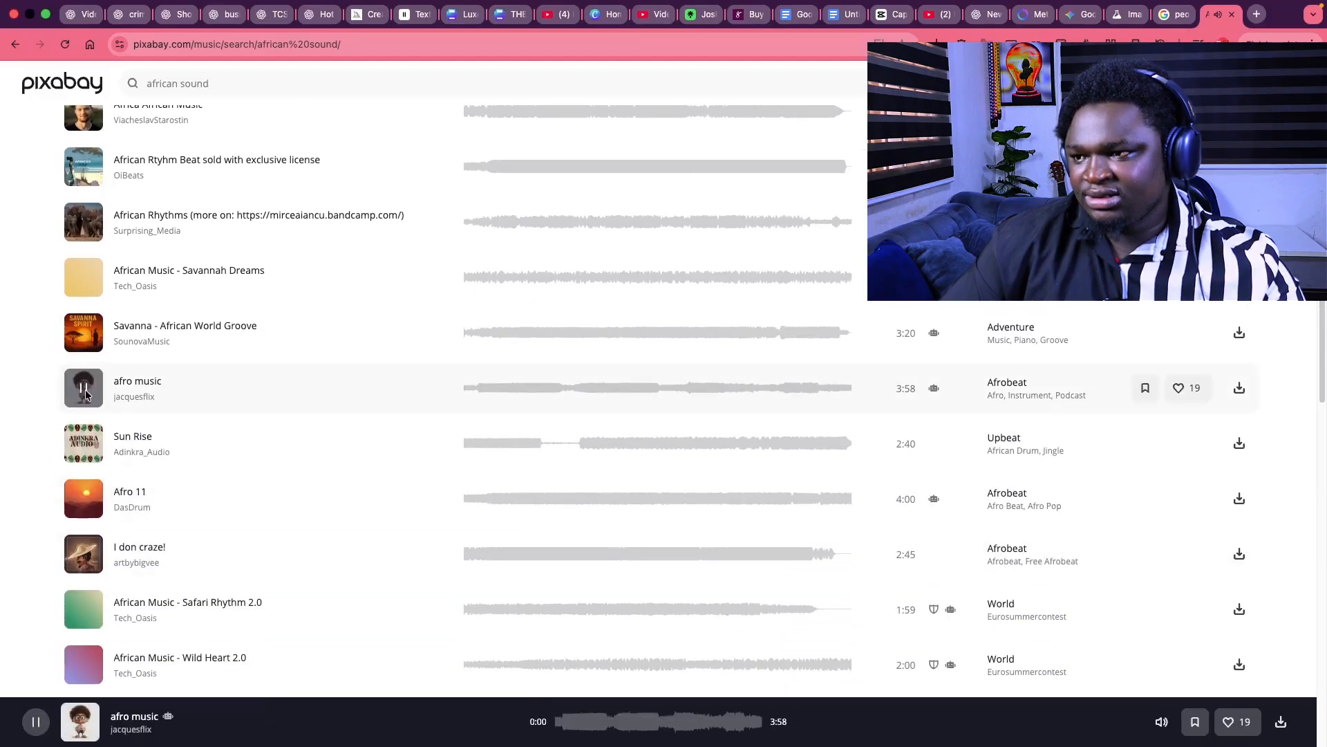
pyautogui.click(84, 443)
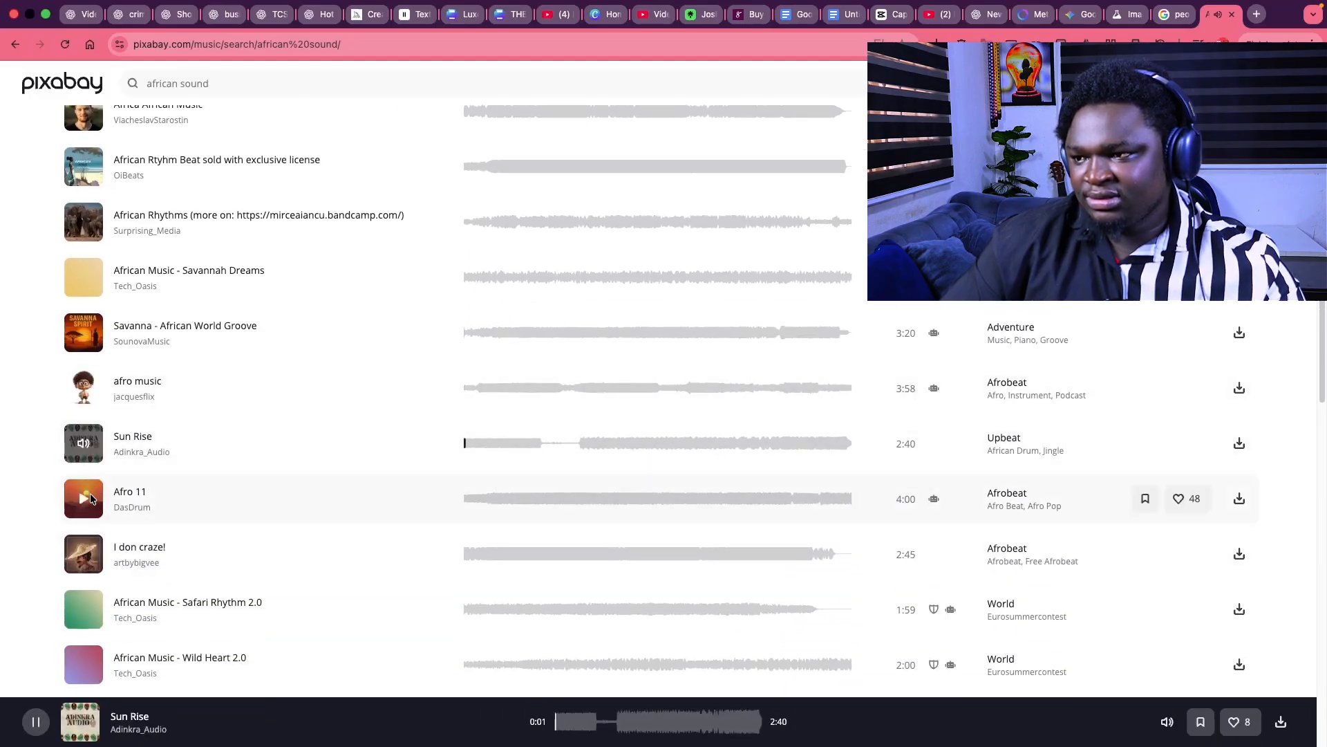
pyautogui.click(89, 498)
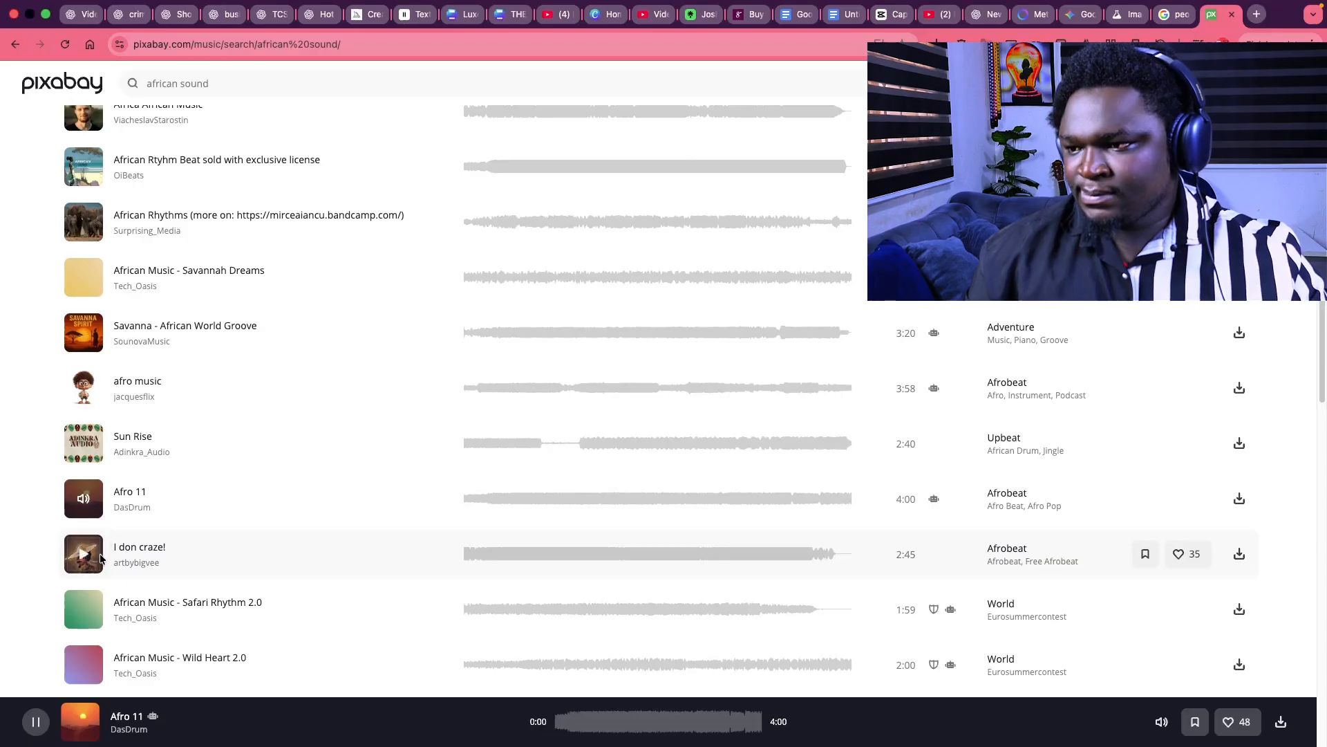
pyautogui.click(81, 610)
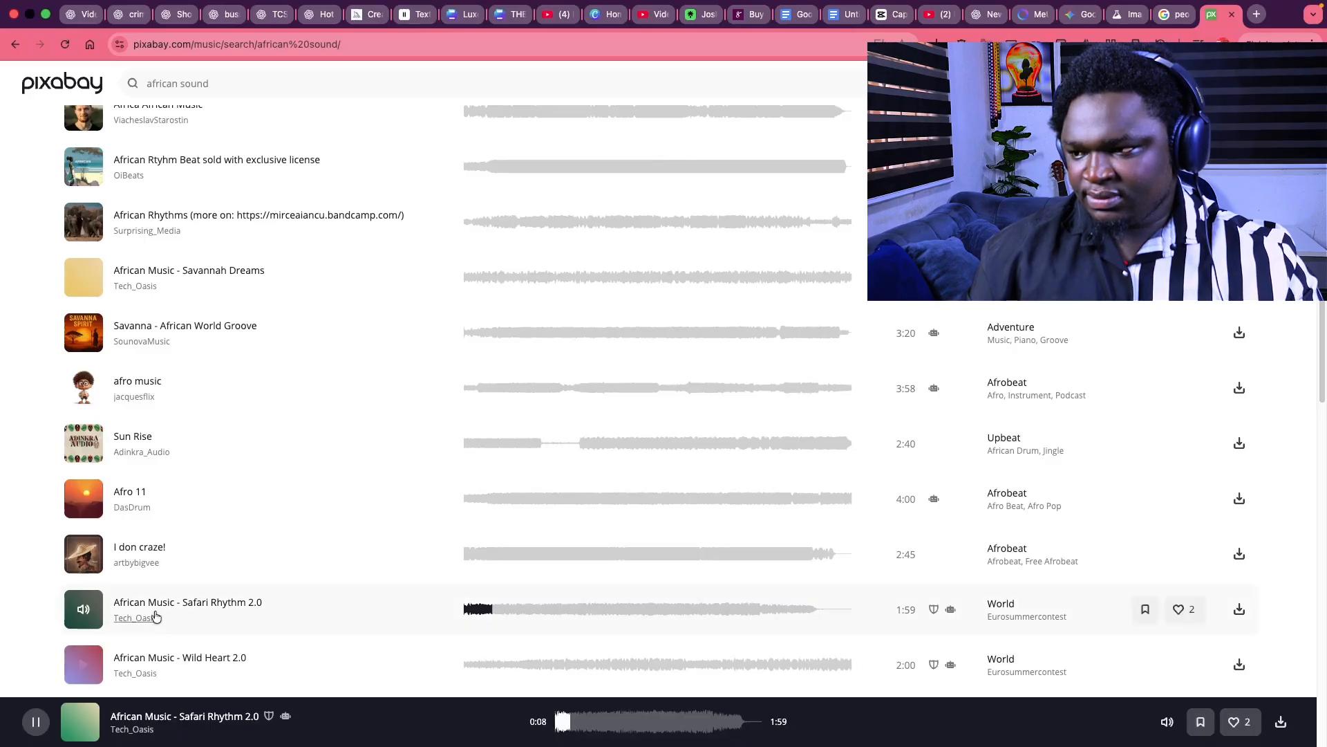
# - Replay the opening of Africa African Music and sample Kidege Dance further down the list
pyautogui.scroll(4, 137, 247)
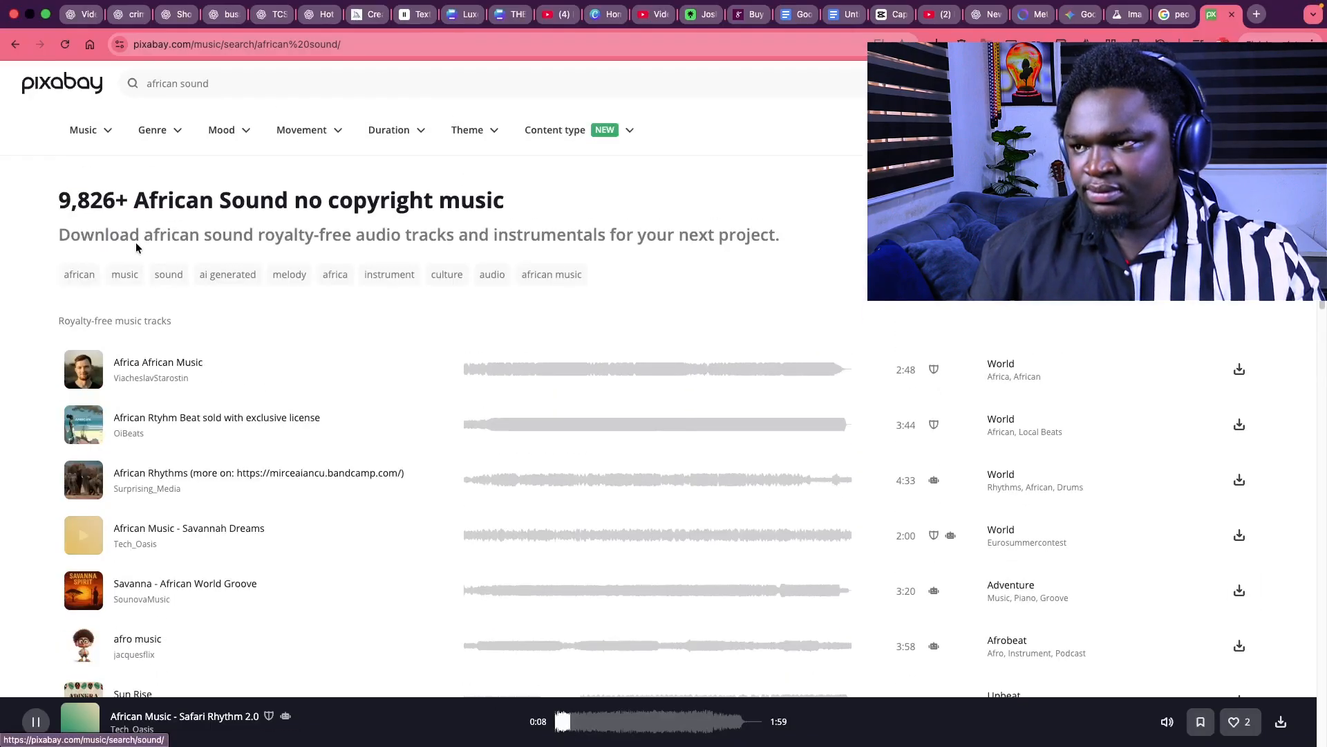
pyautogui.click(80, 373)
pyautogui.click(80, 373)
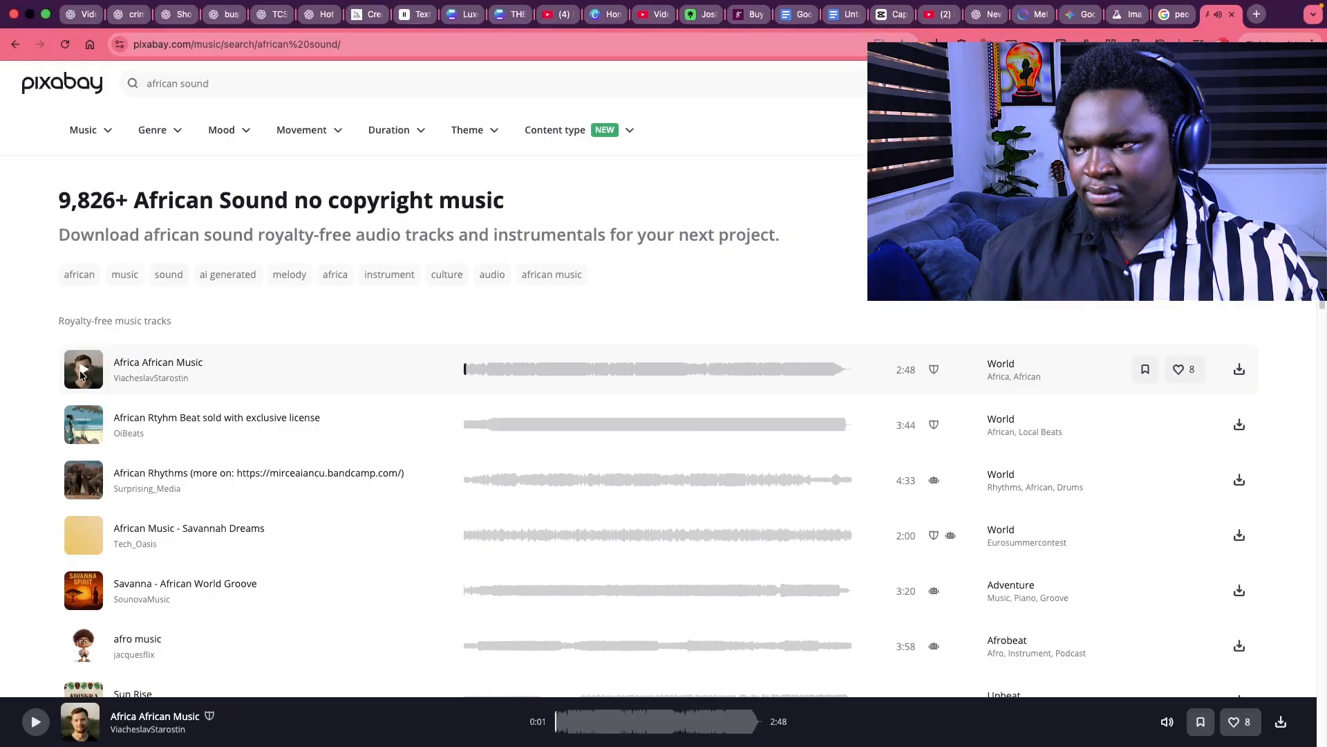
pyautogui.scroll(-10, 83, 415)
pyautogui.click(83, 392)
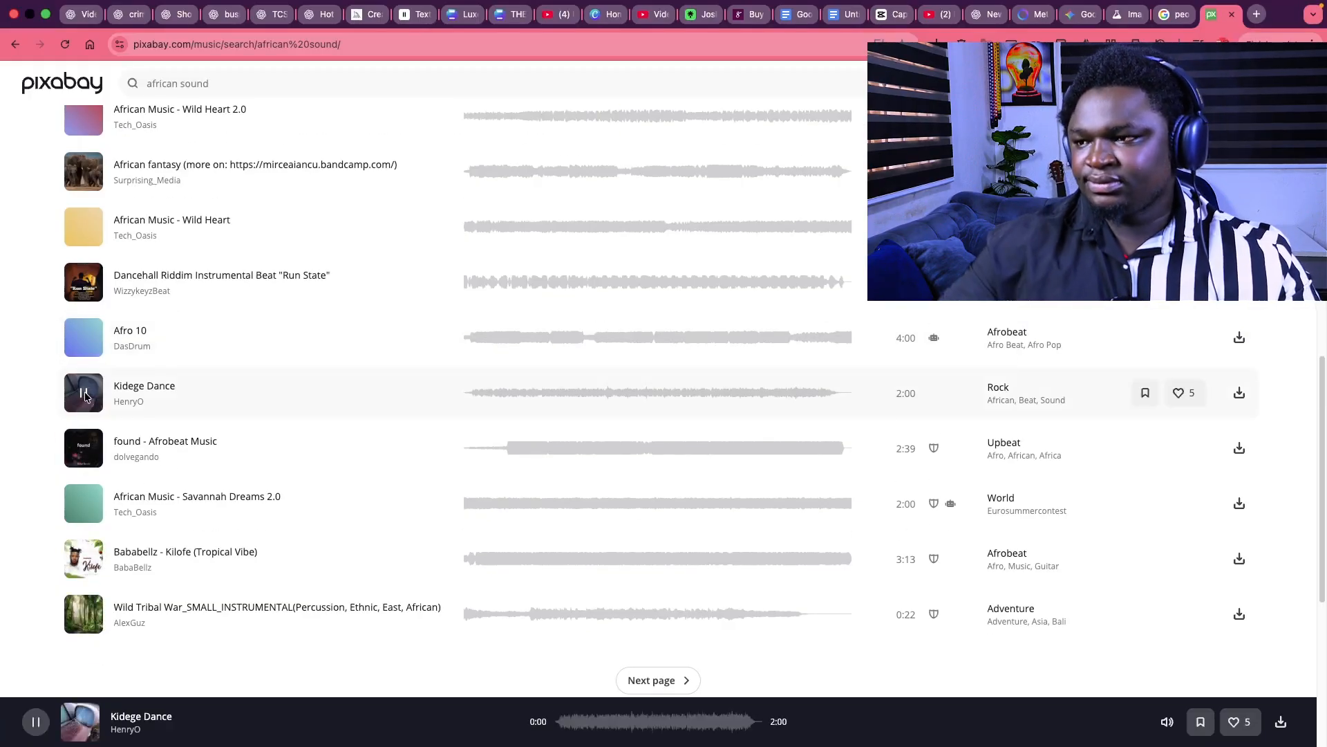
pyautogui.scroll(2, 97, 332)
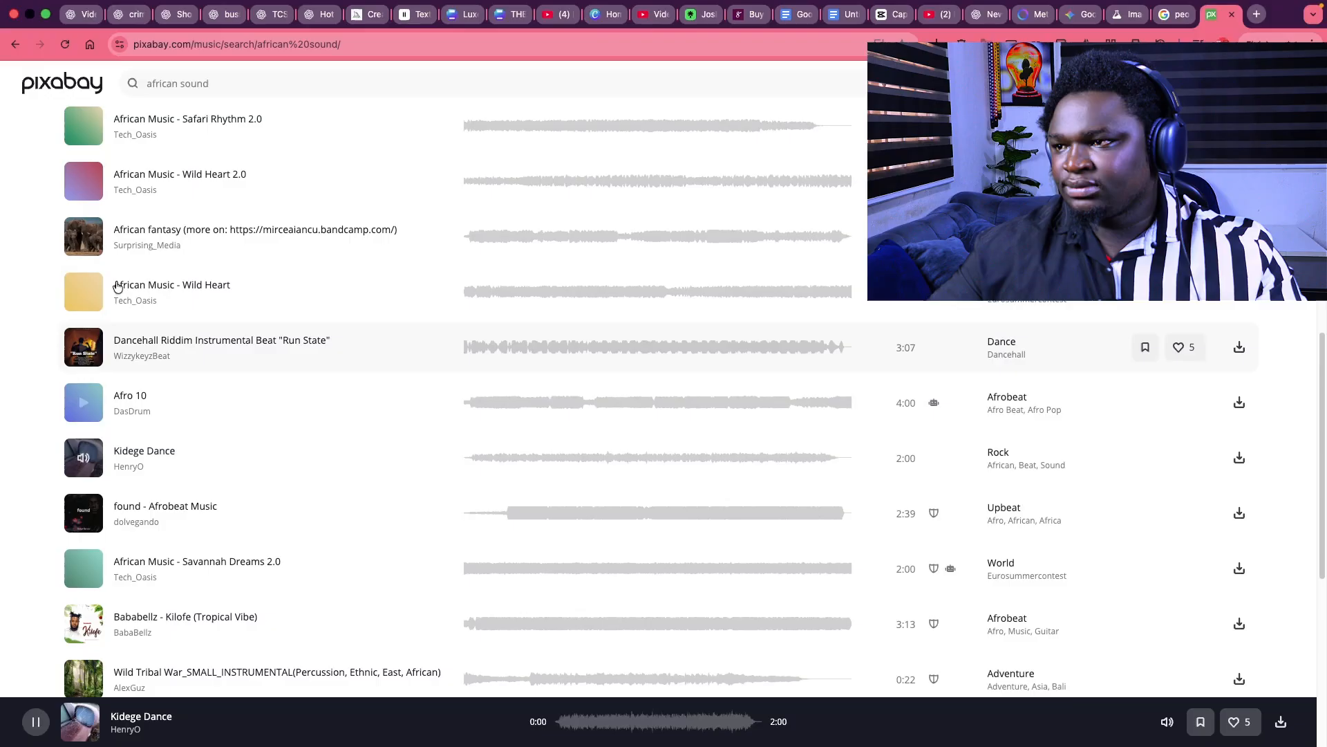
# - Reload the search results and briefly sample Dancehall Riddim Instrumental Beat "Run State"
pyautogui.click(63, 49)
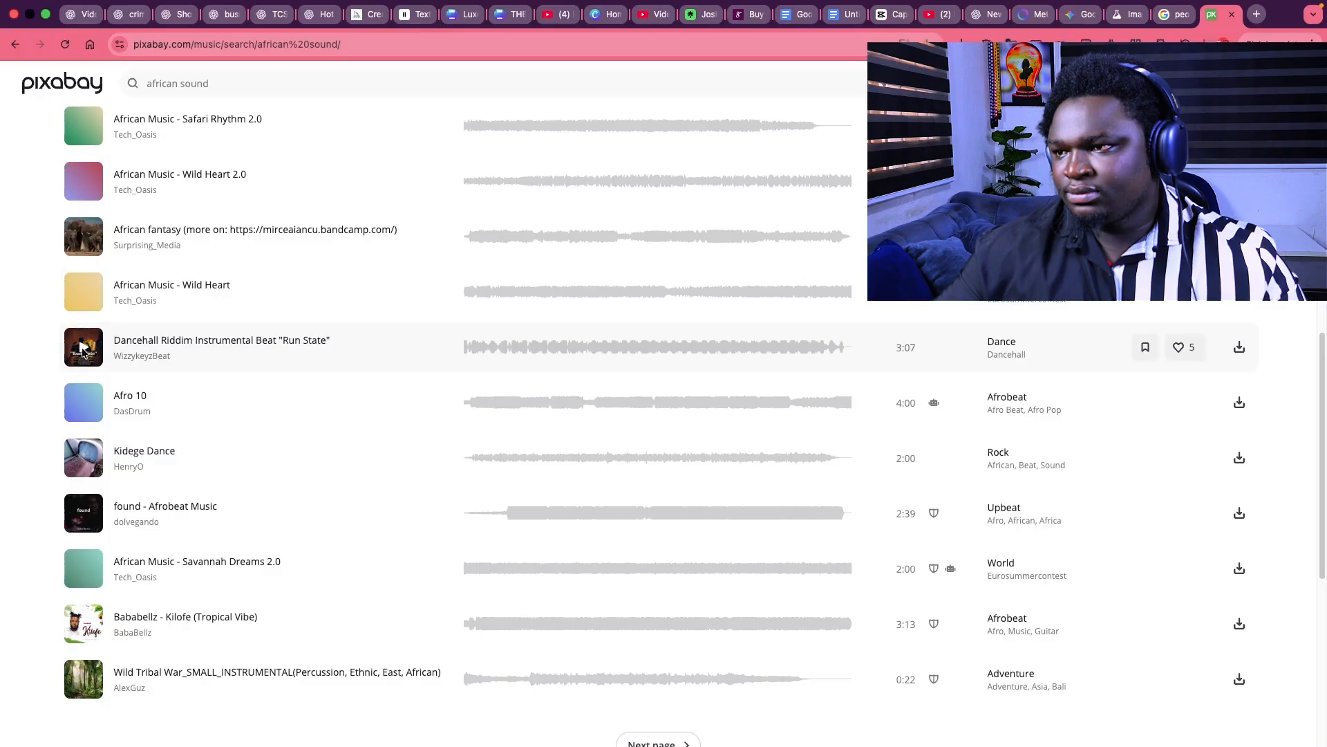
pyautogui.click(82, 350)
pyautogui.click(82, 349)
pyautogui.scroll(-6, 128, 574)
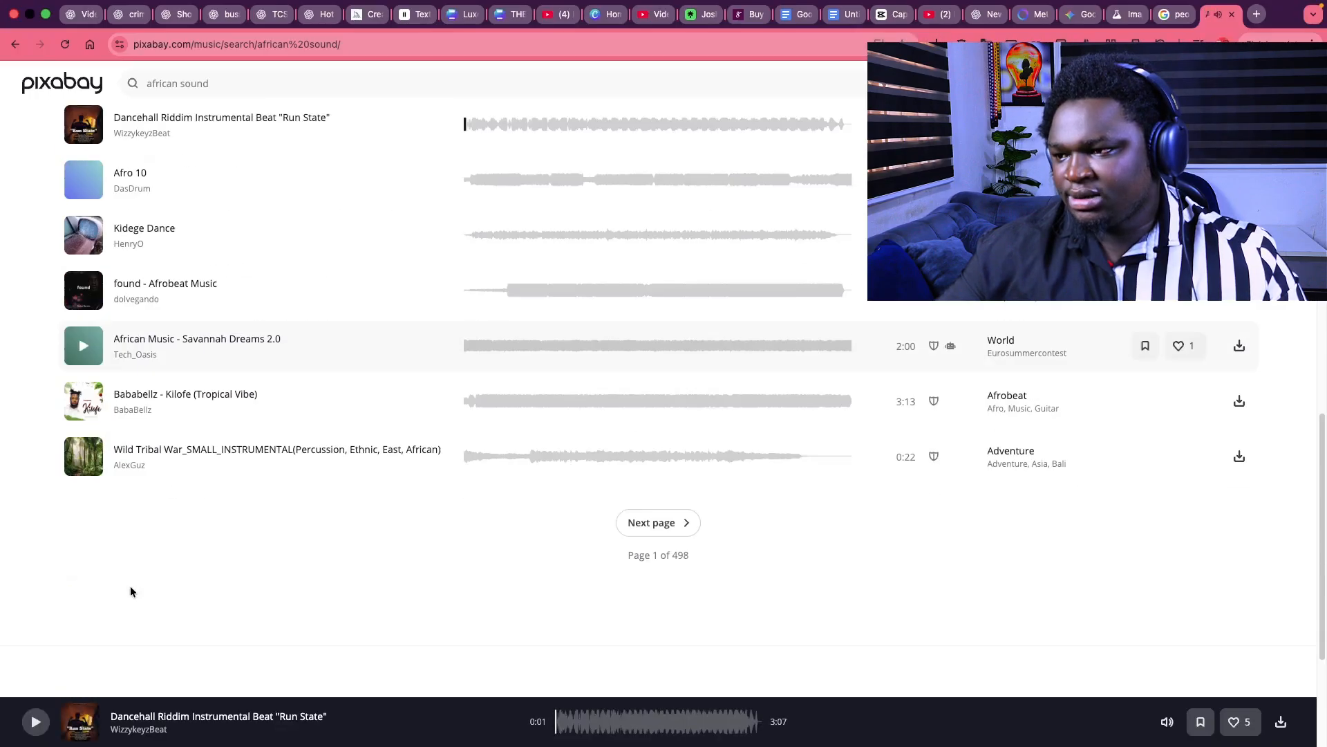
pyautogui.scroll(12, 107, 525)
pyautogui.scroll(4, 107, 515)
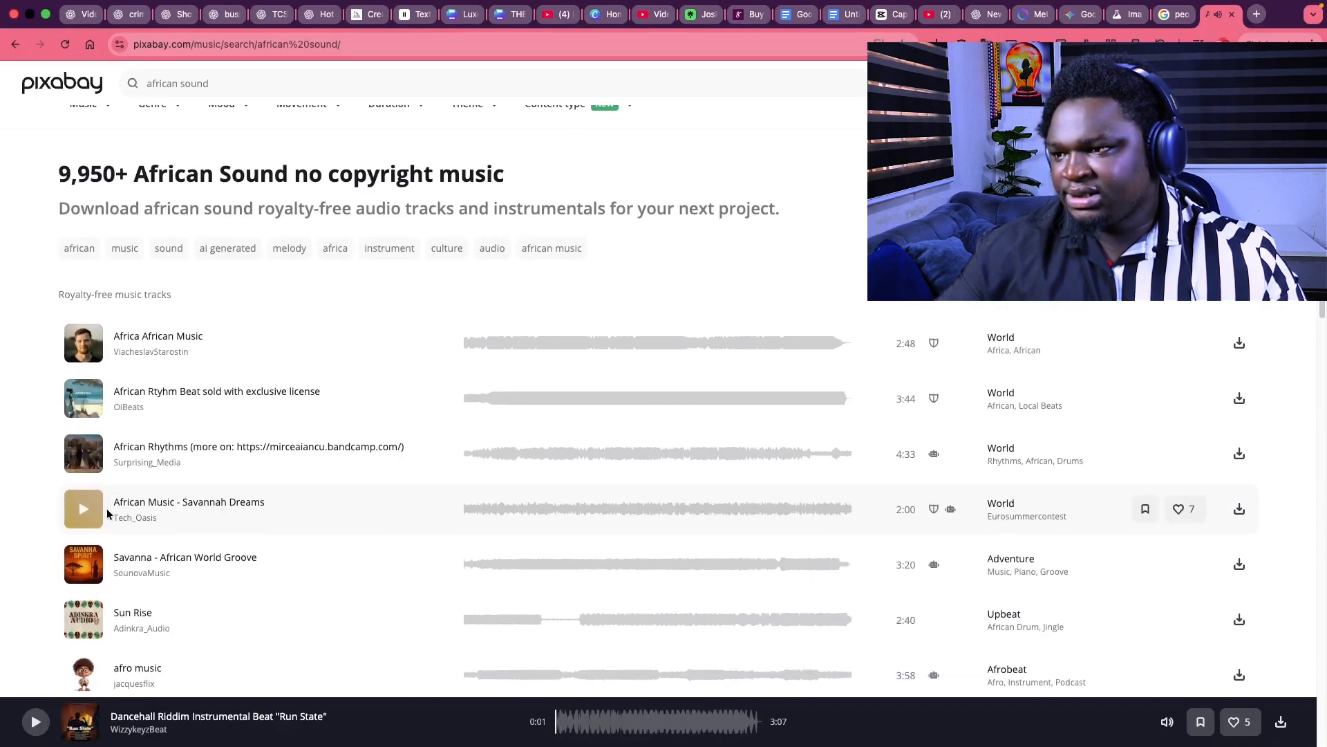
# - Sample African Music - Safari Rhythm 2.0, African fantasy, the "Run State" dancehall beat and Africa African Music again
pyautogui.scroll(-6, 106, 516)
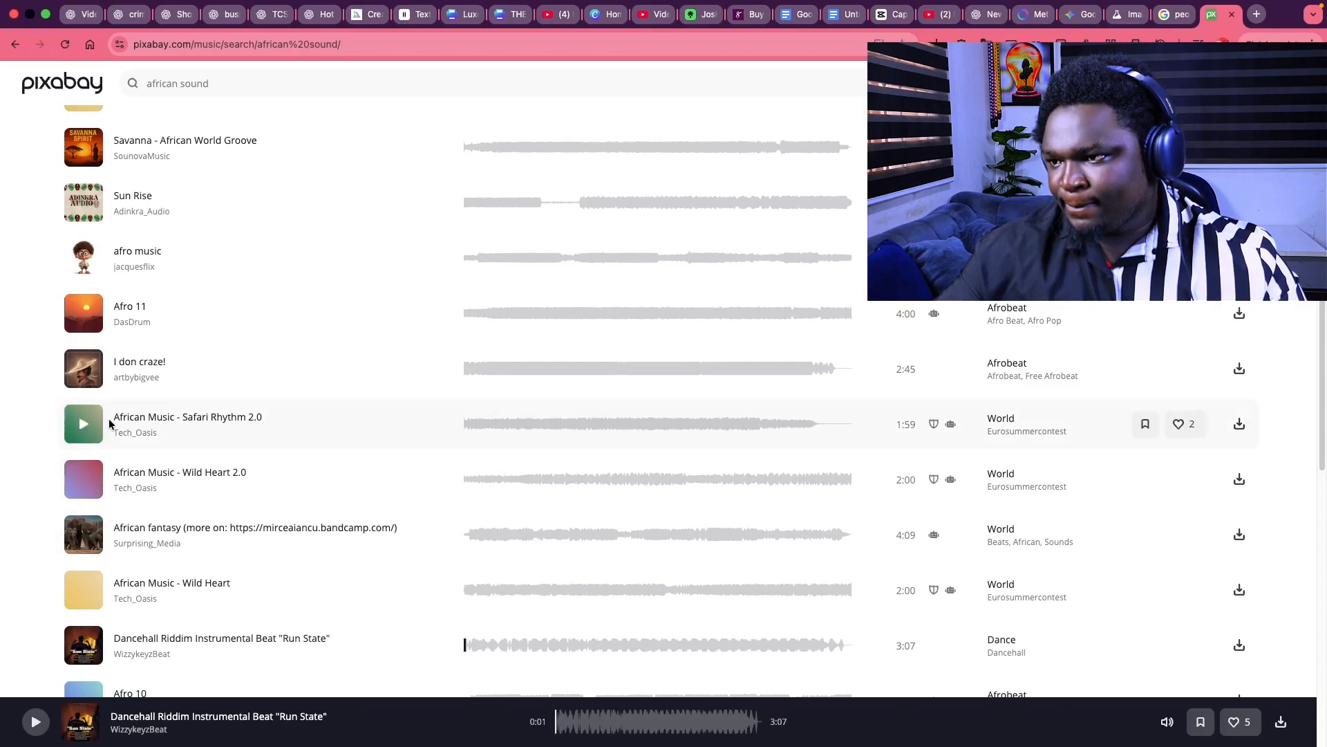
pyautogui.click(86, 426)
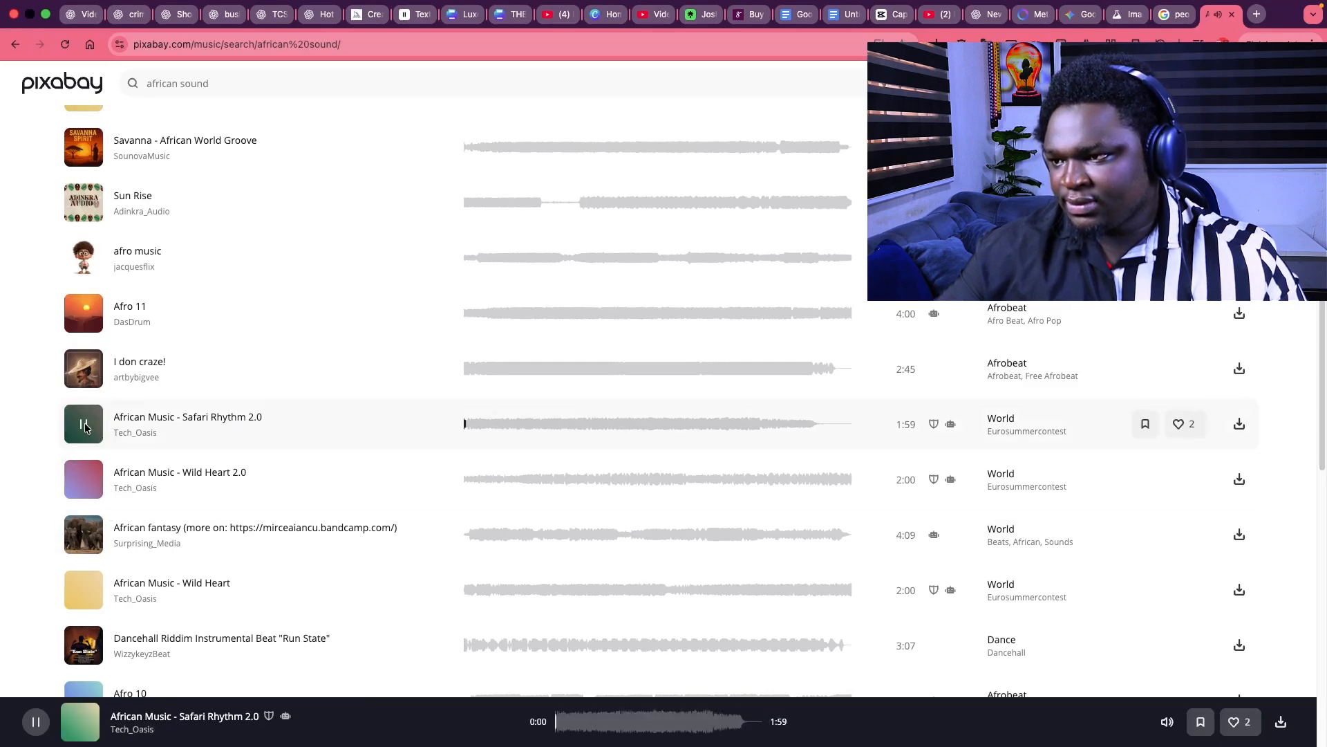
pyautogui.click(85, 536)
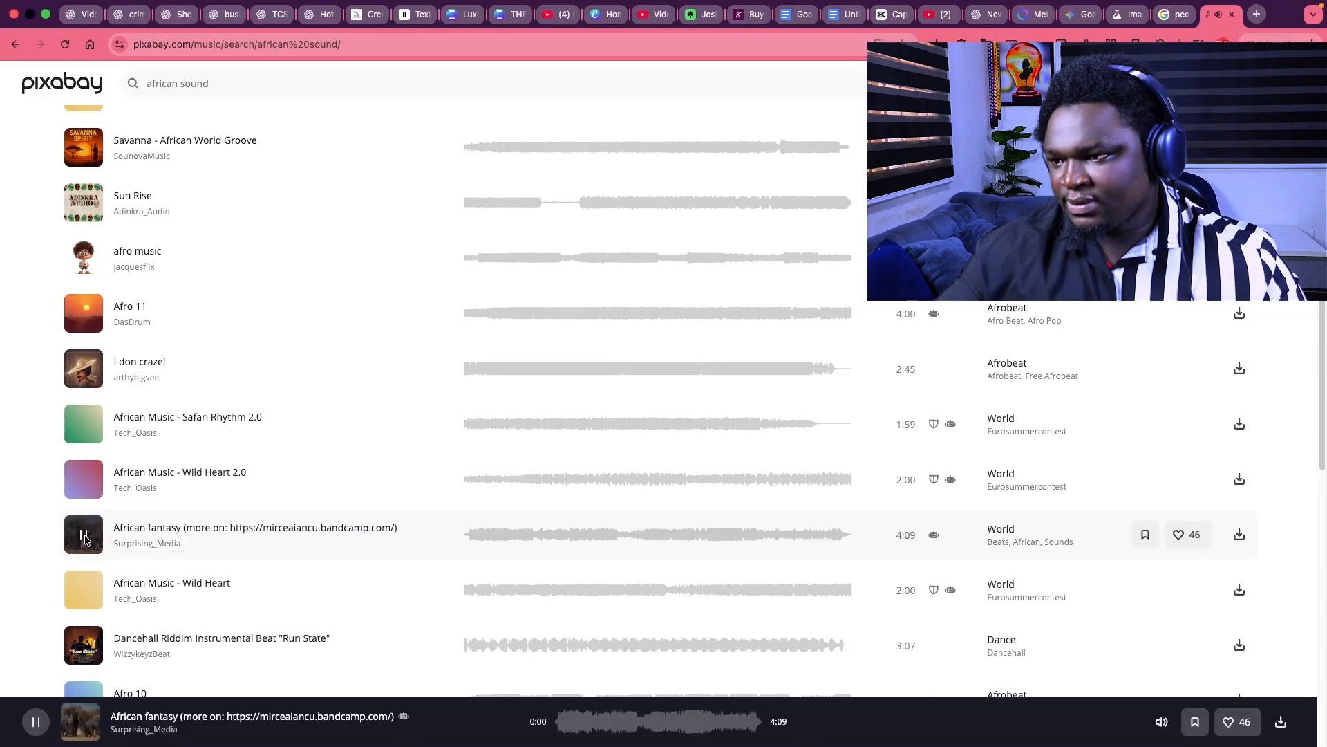
pyautogui.click(82, 647)
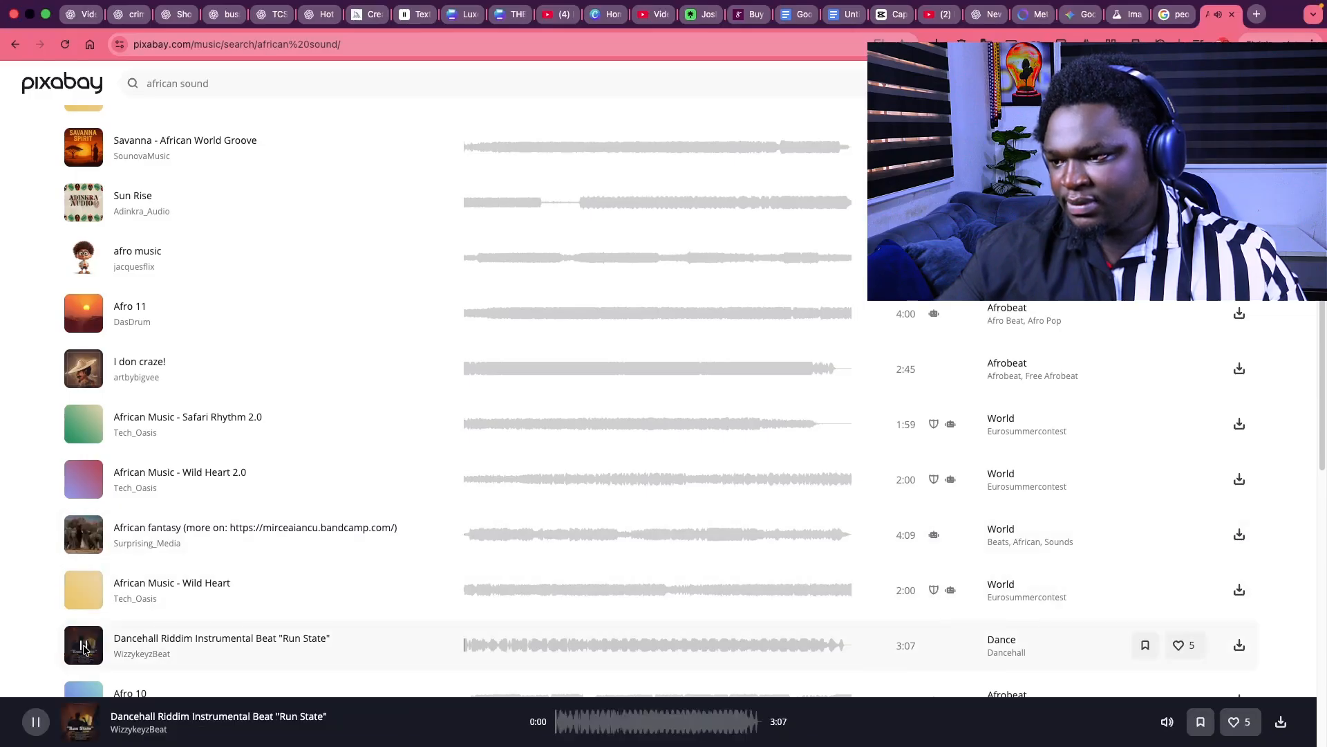
pyautogui.scroll(6, 290, 445)
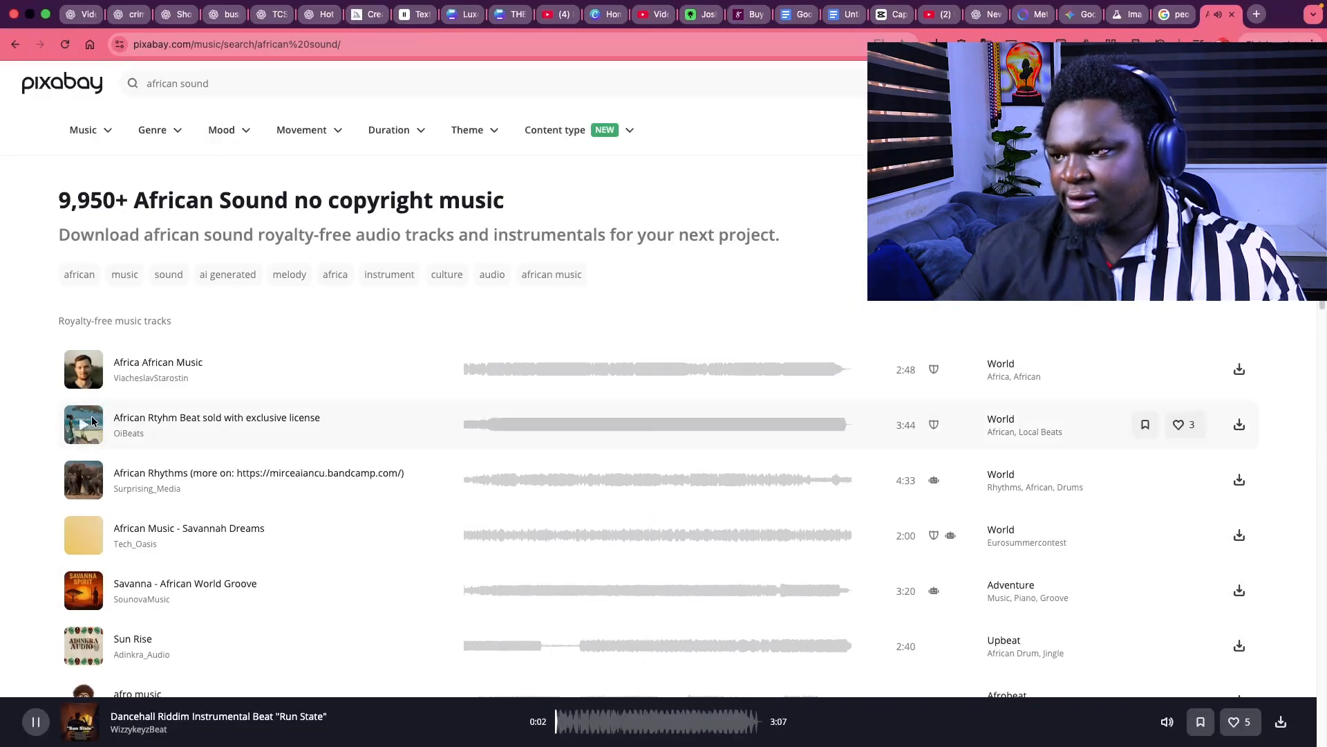
pyautogui.click(86, 371)
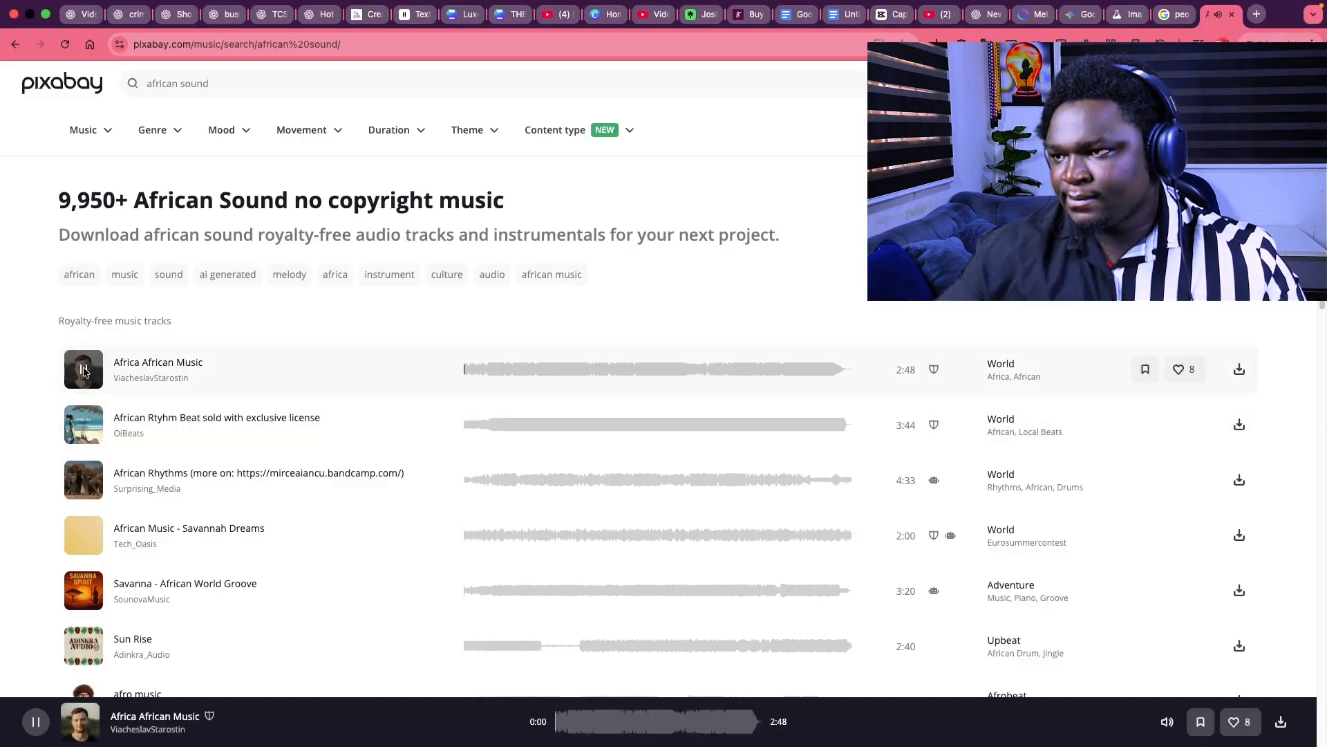
# - Search Pixabay's music category for "african music"
pyautogui.click(203, 83)
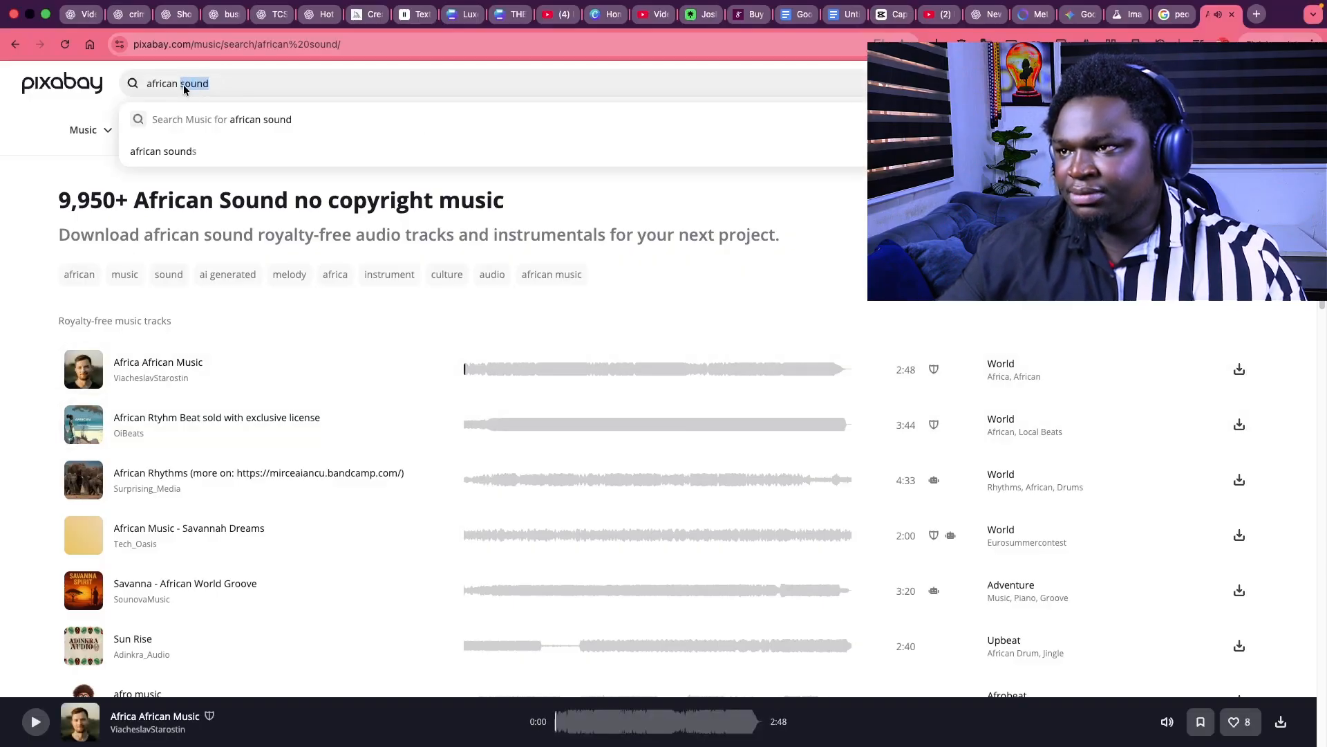
pyautogui.write('mus')
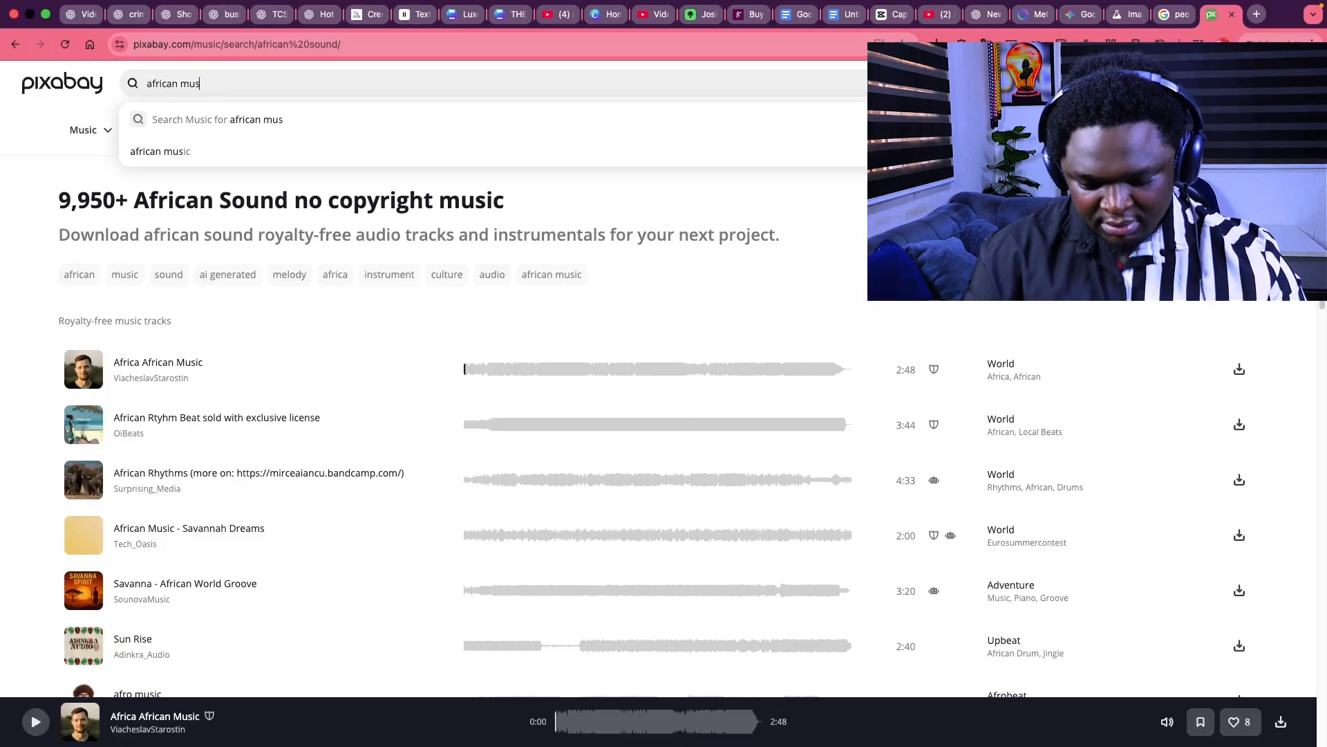
pyautogui.write('ic')
pyautogui.press('Return')
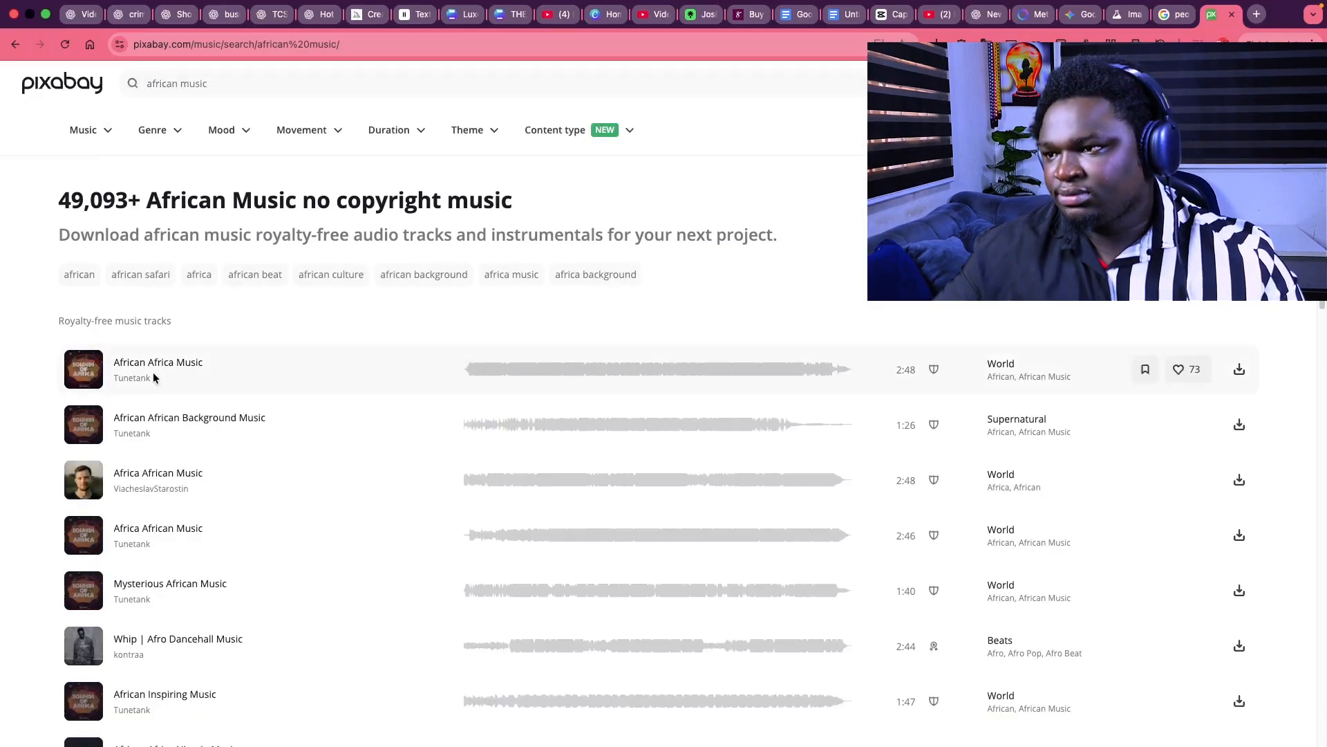
# - Sample Tunetank's African Africa Music, download it to the Music folder and dismiss the thank-you pop-up
pyautogui.click(83, 371)
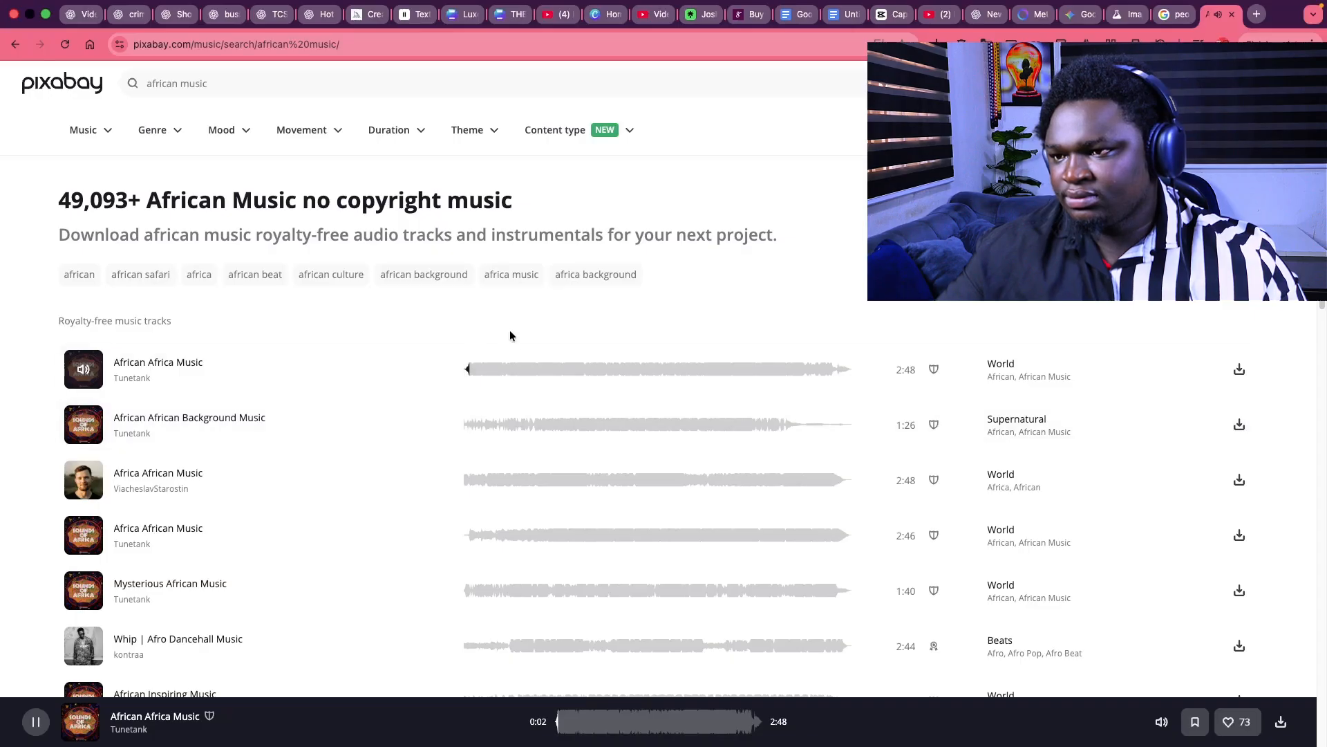
pyautogui.click(83, 374)
pyautogui.click(1238, 372)
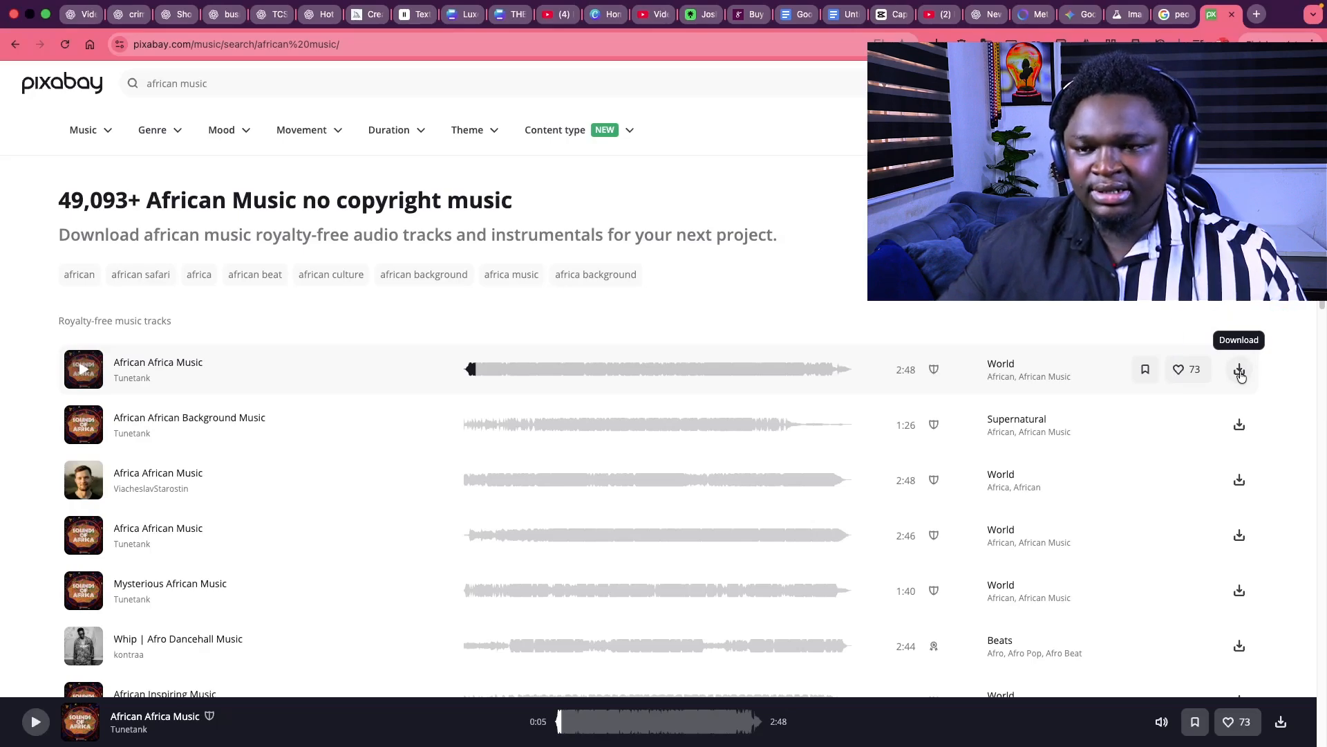
pyautogui.click(1240, 372)
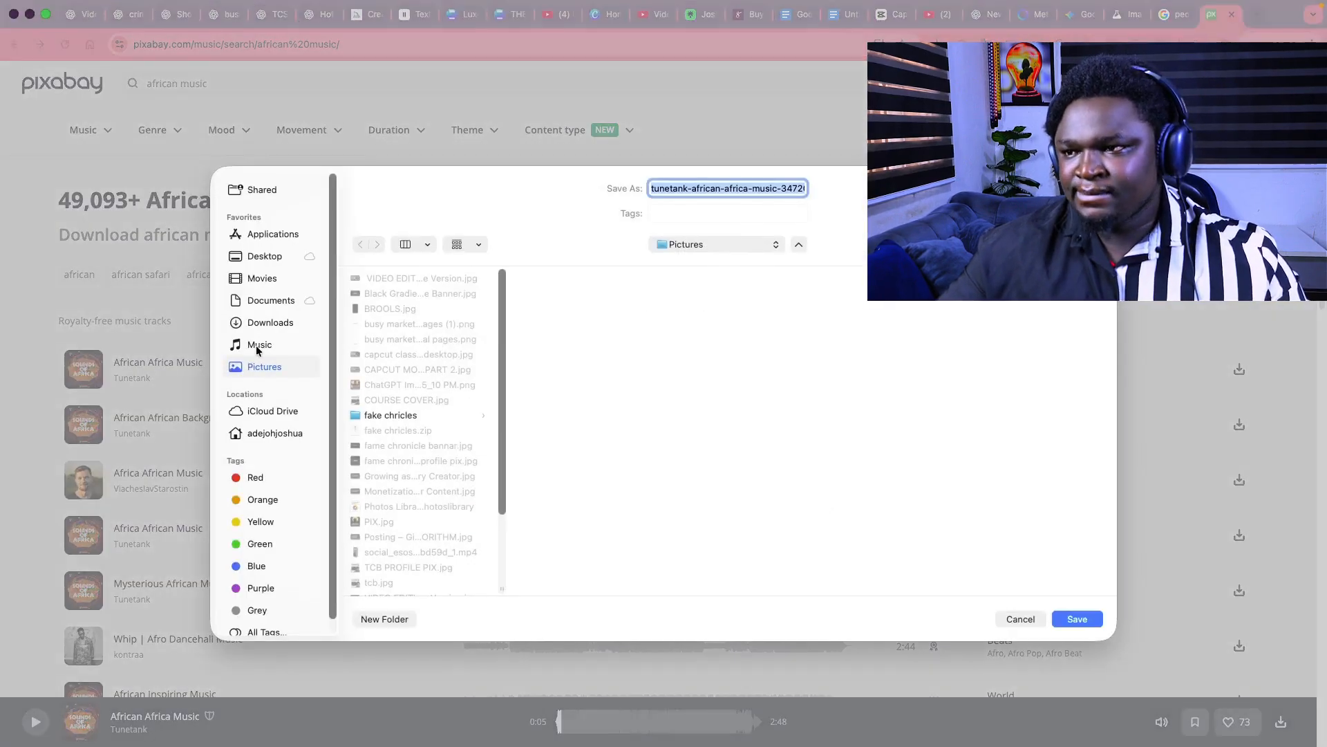
pyautogui.click(259, 345)
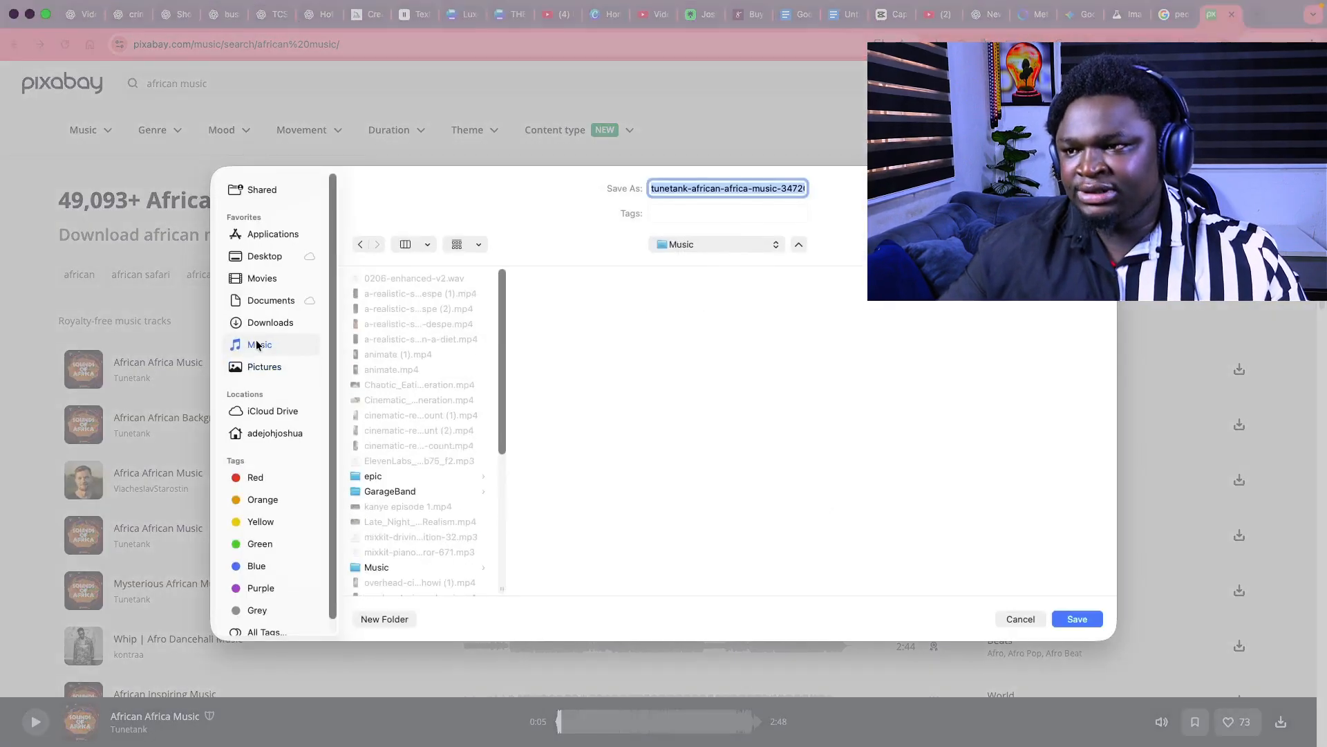
pyautogui.click(1077, 619)
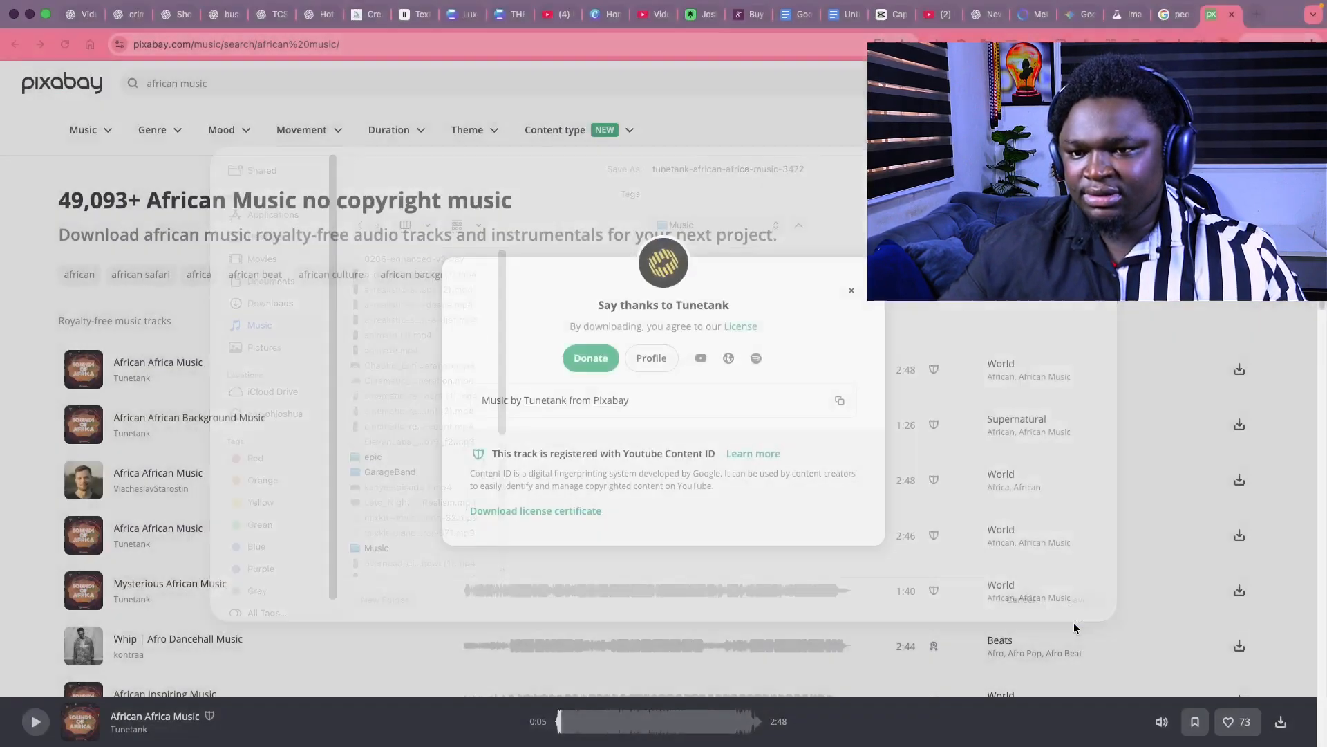
pyautogui.click(502, 324)
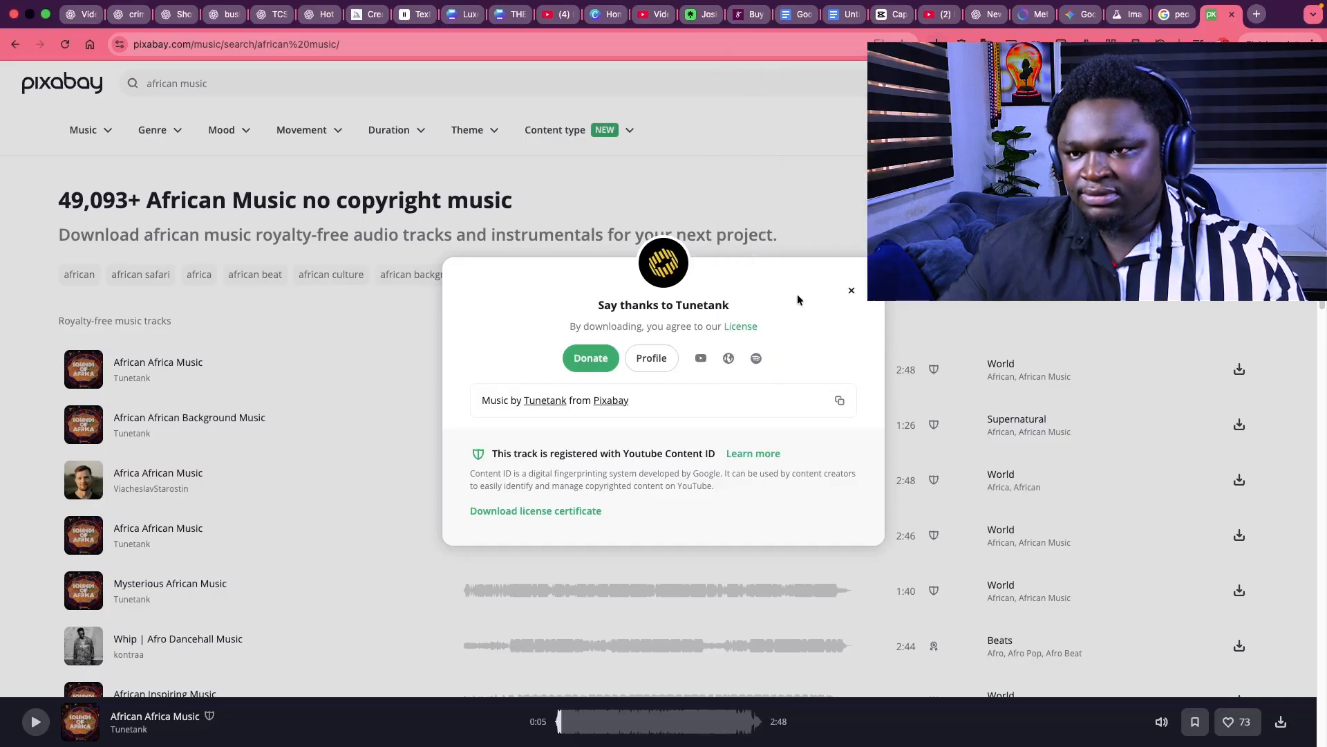
pyautogui.click(851, 291)
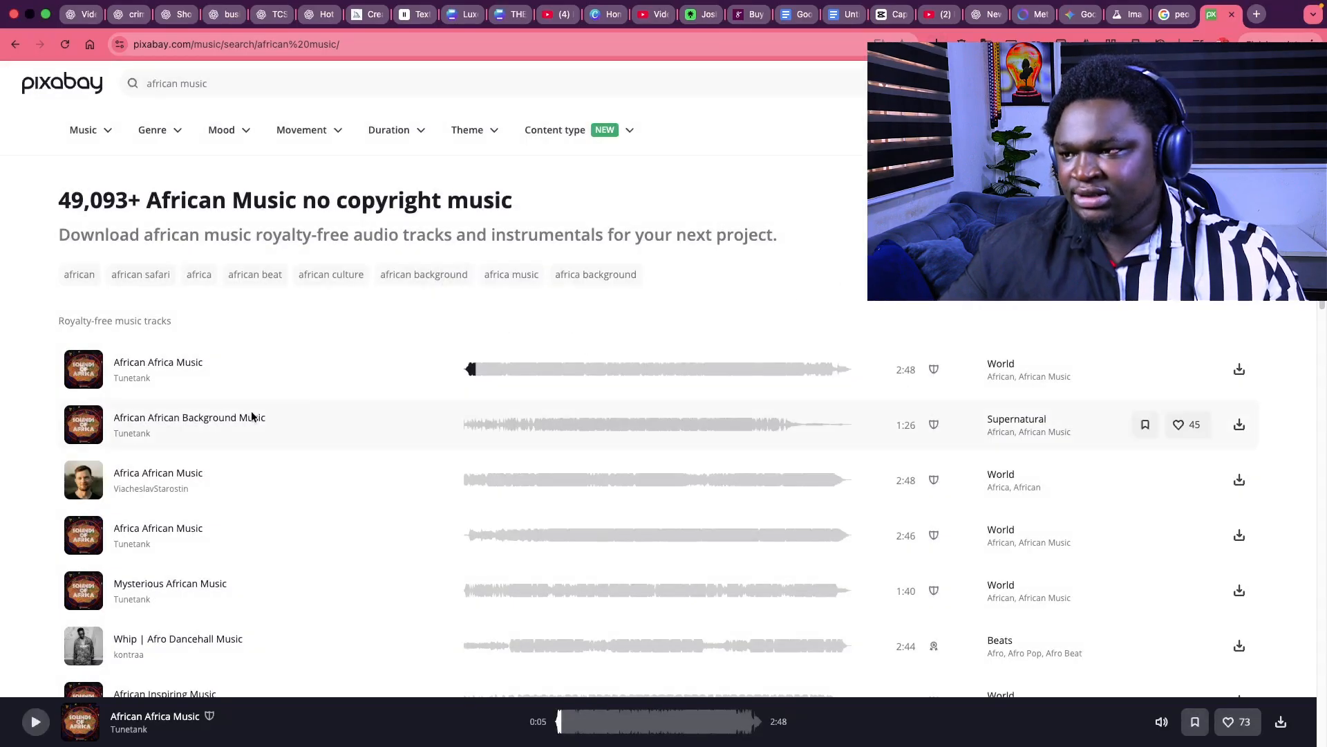
# - Sample African African Background Music, Tunetank's 2:46 Africa African Music from about 0:36, and Mysterious African Music
pyautogui.click(86, 427)
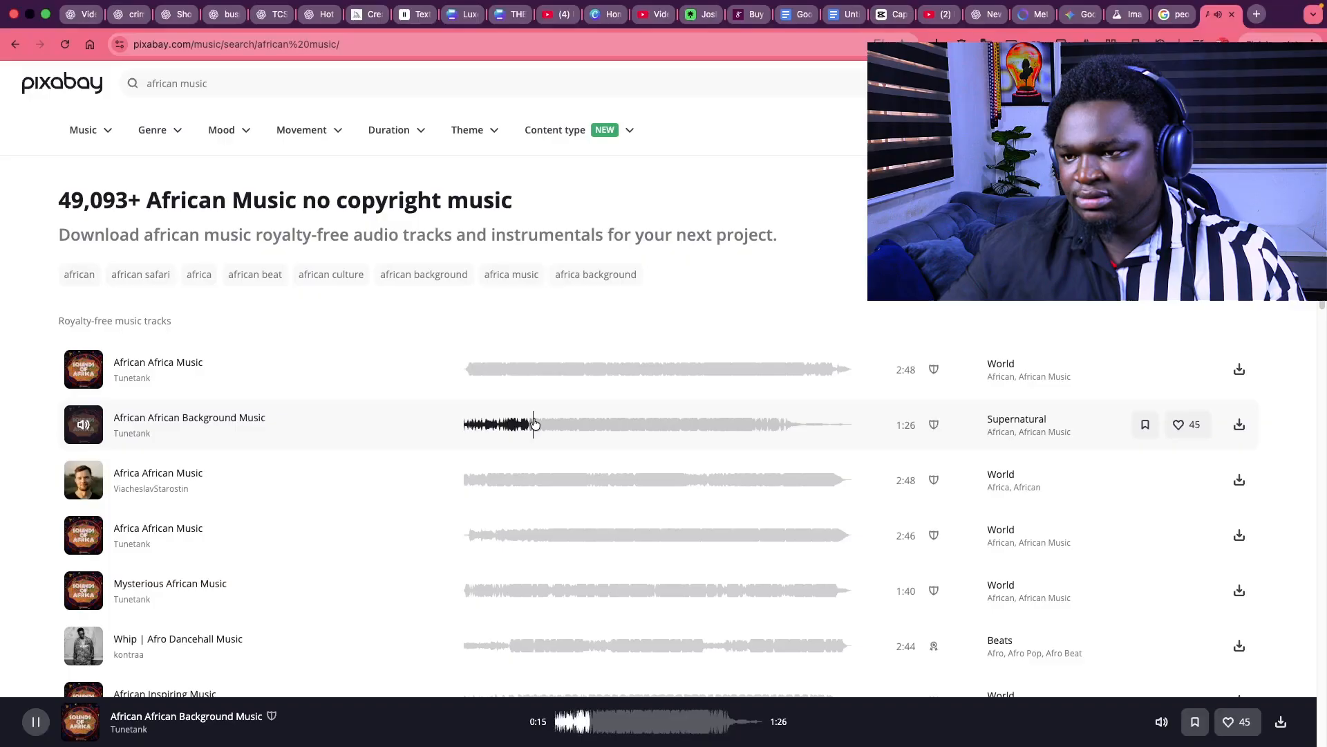
pyautogui.click(84, 534)
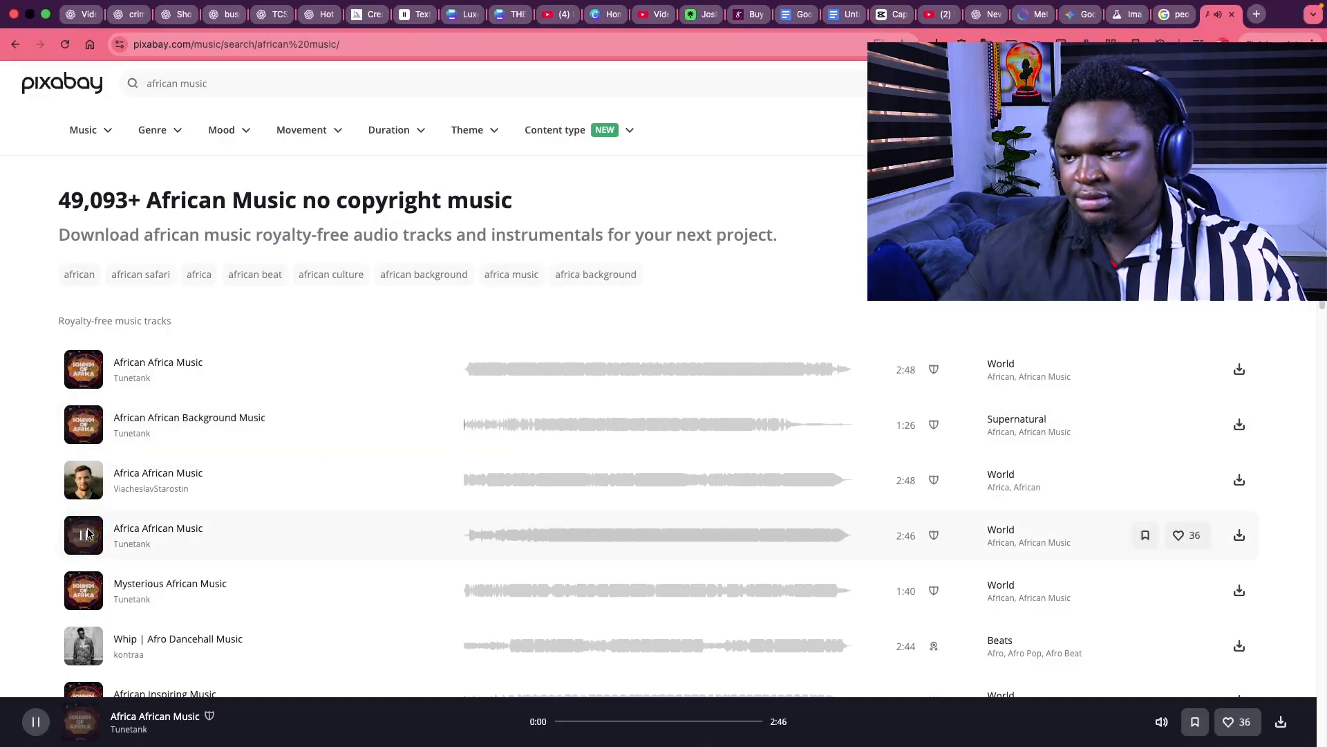
pyautogui.click(551, 535)
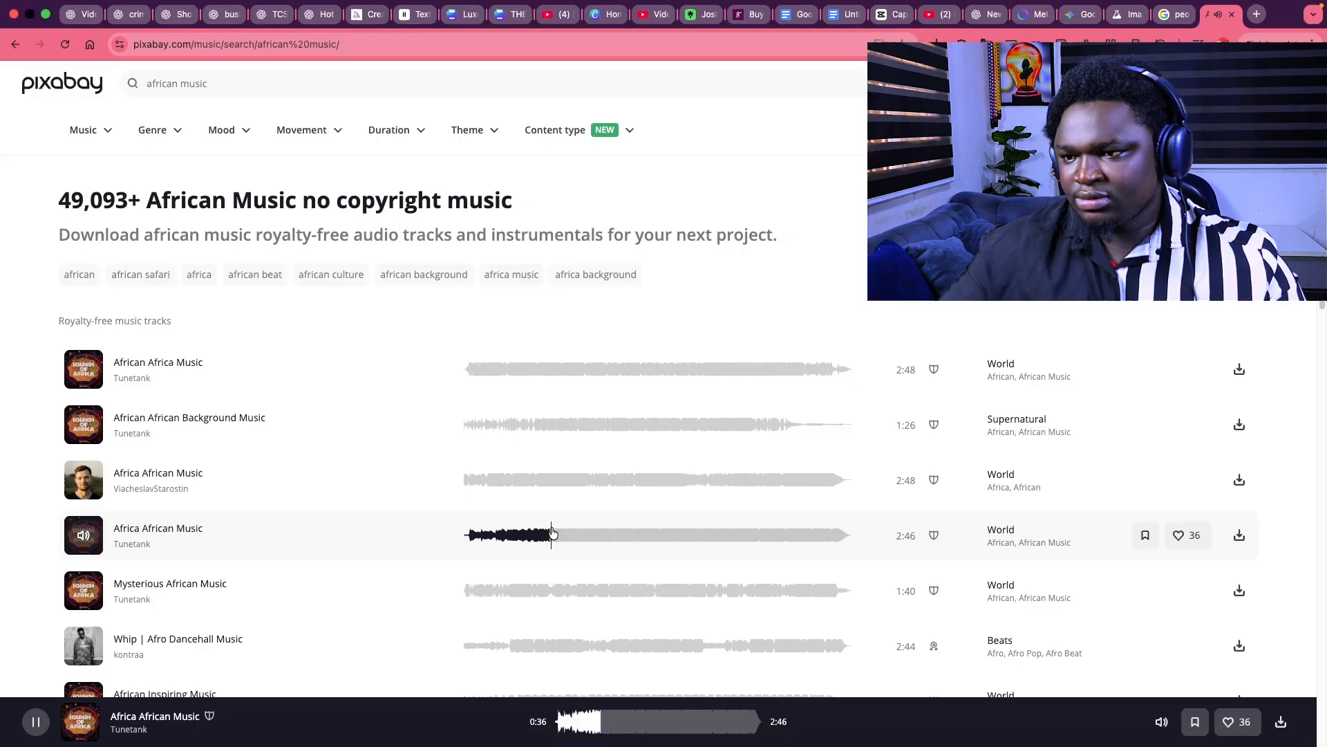
pyautogui.click(82, 539)
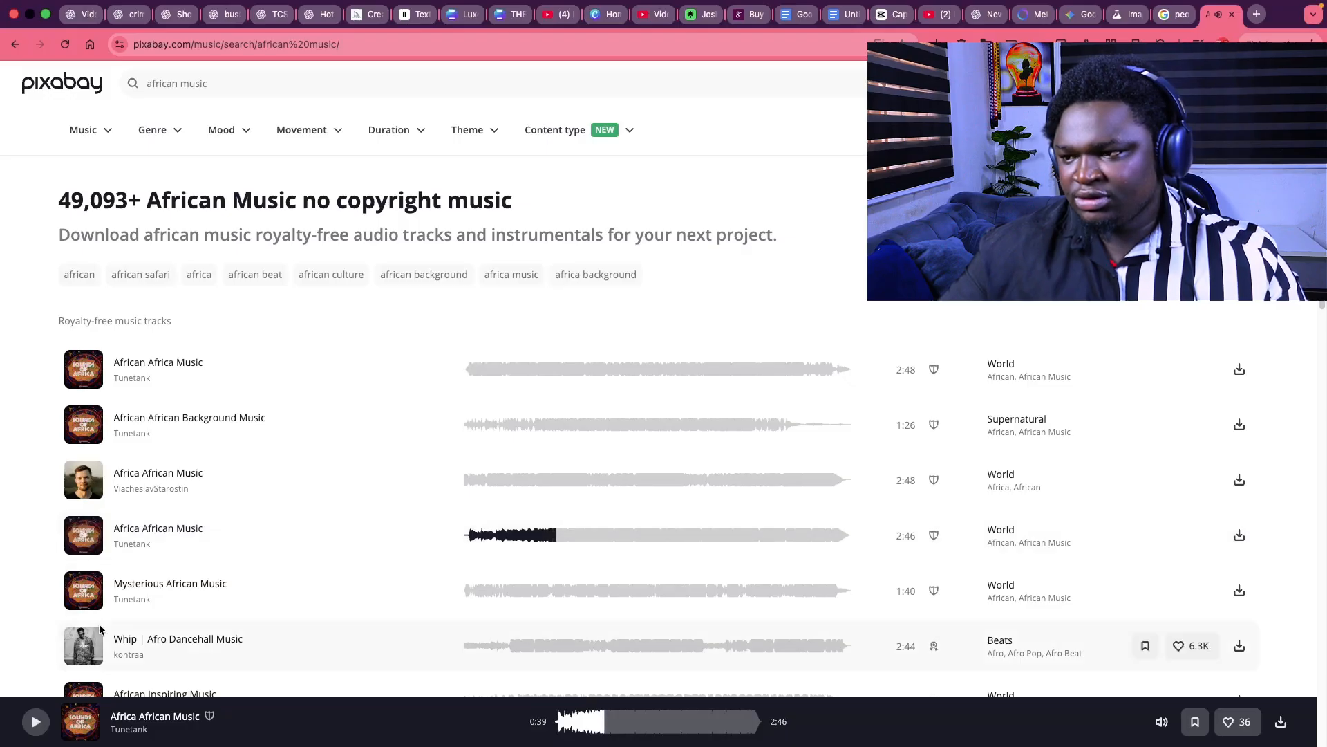
pyautogui.click(82, 592)
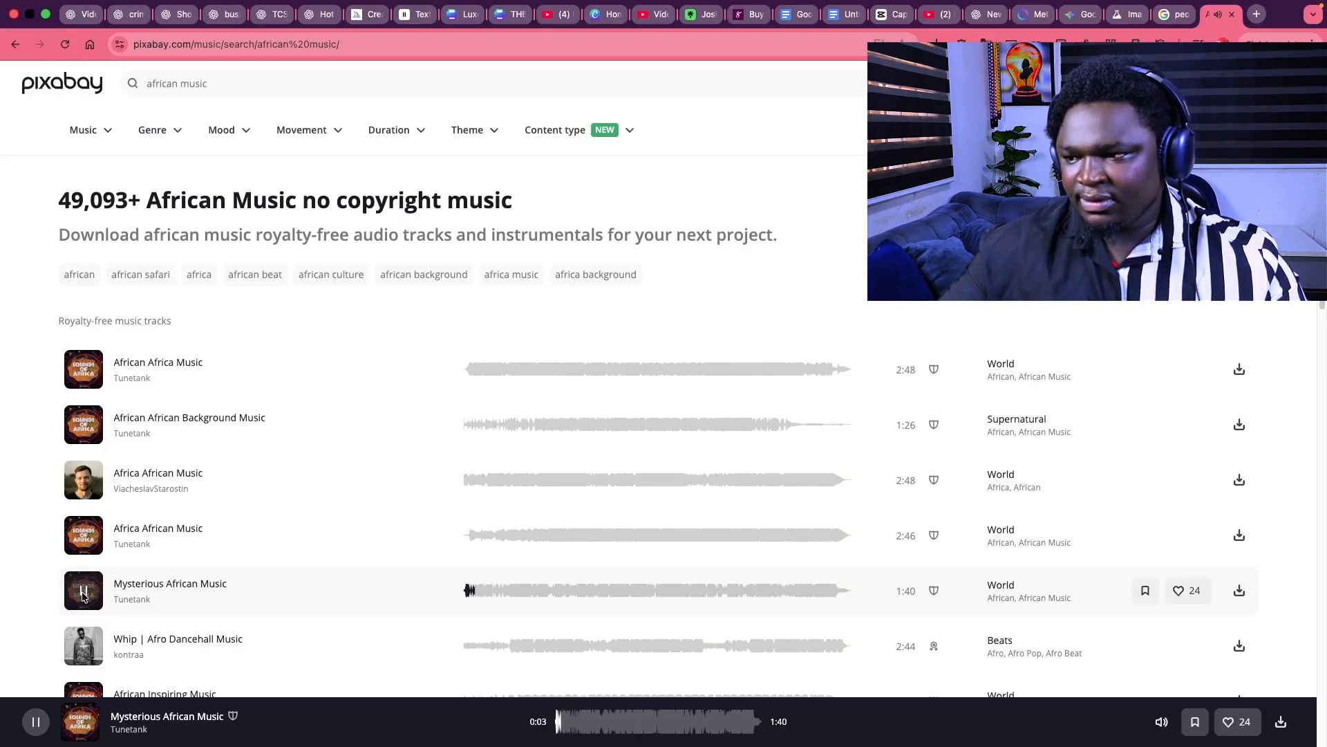
# - Sample Whip | Afro Dancehall Music, African Inspiring Music, Tunetank's 2:49 Africa African Music and African Background Music
pyautogui.click(85, 645)
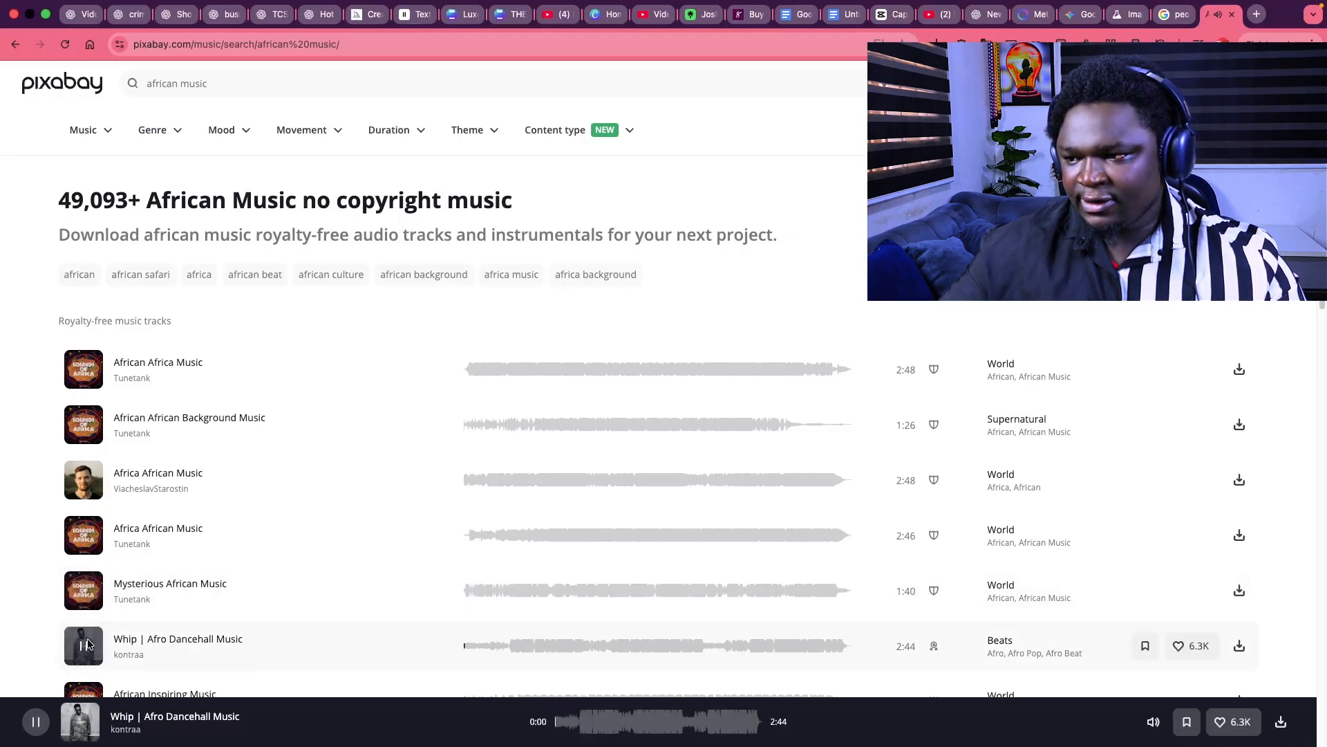
pyautogui.scroll(-1, 88, 650)
pyautogui.click(84, 664)
pyautogui.scroll(-4, 134, 645)
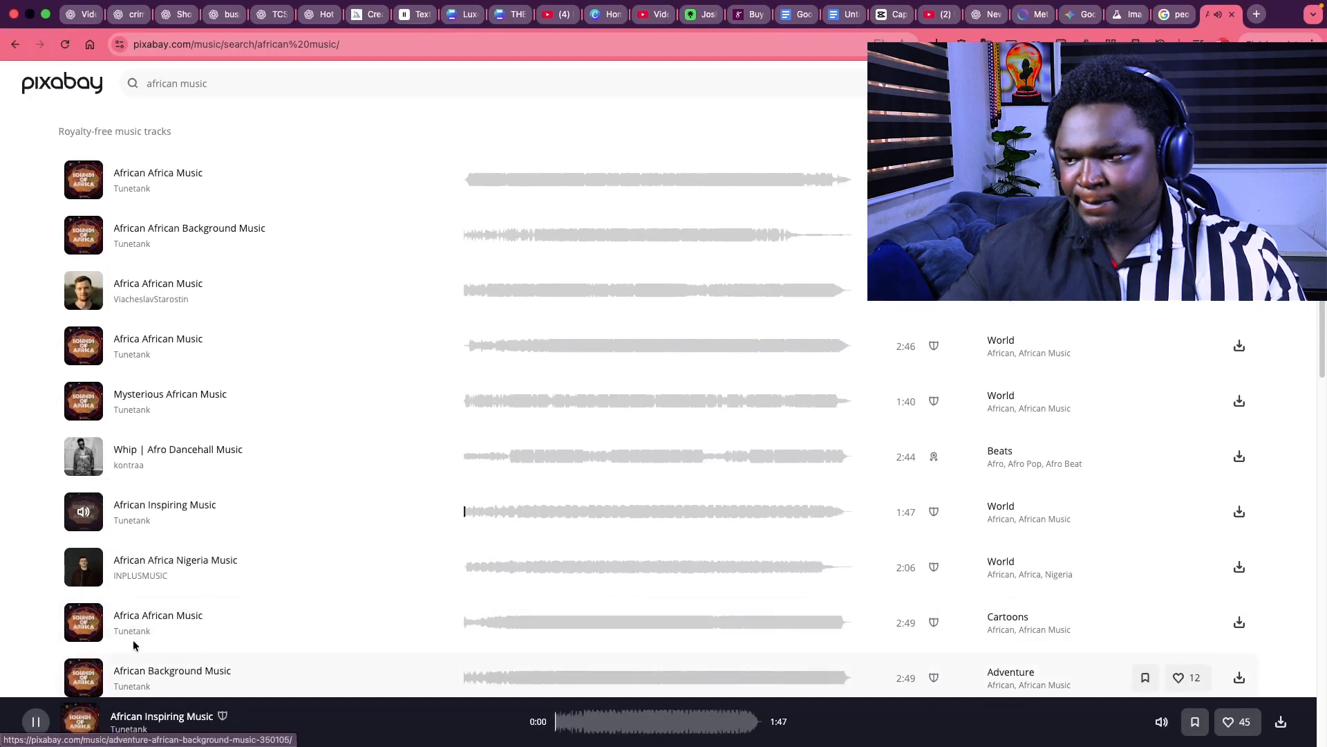
pyautogui.click(84, 622)
pyautogui.scroll(-3, 118, 588)
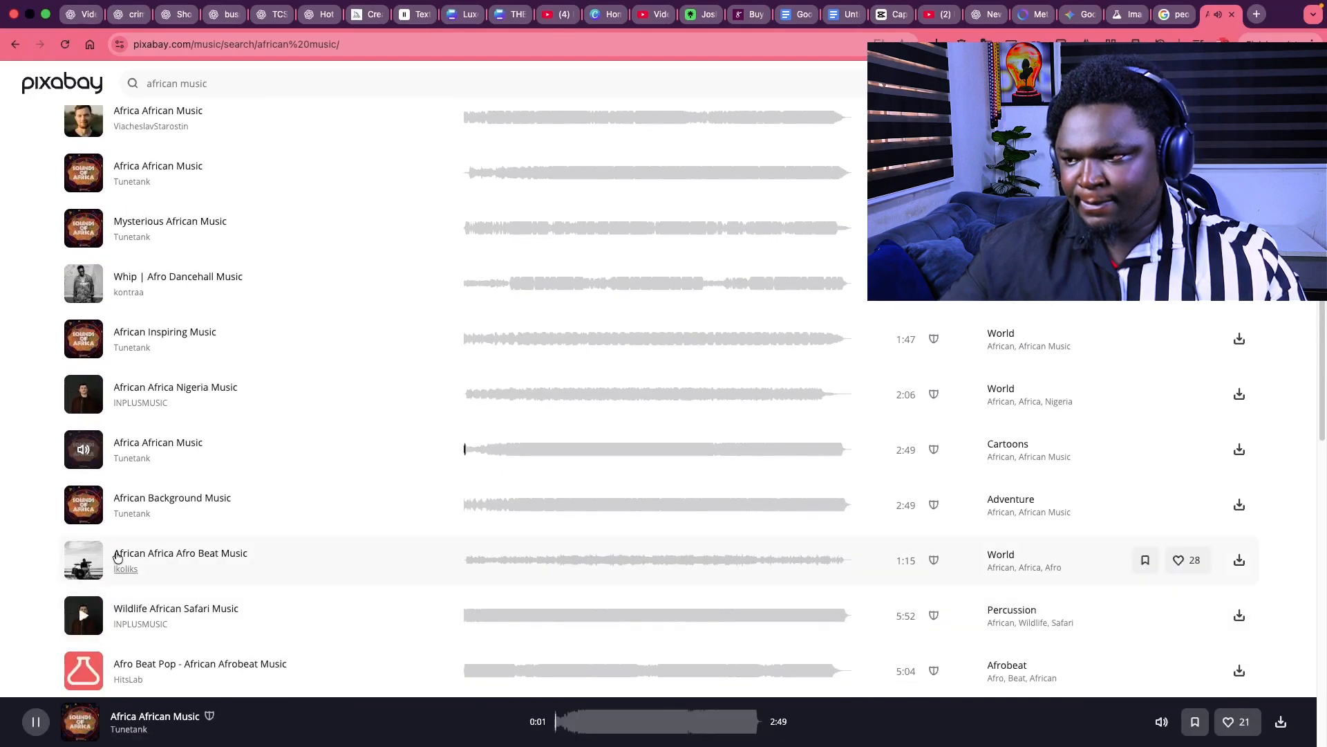
pyautogui.click(86, 508)
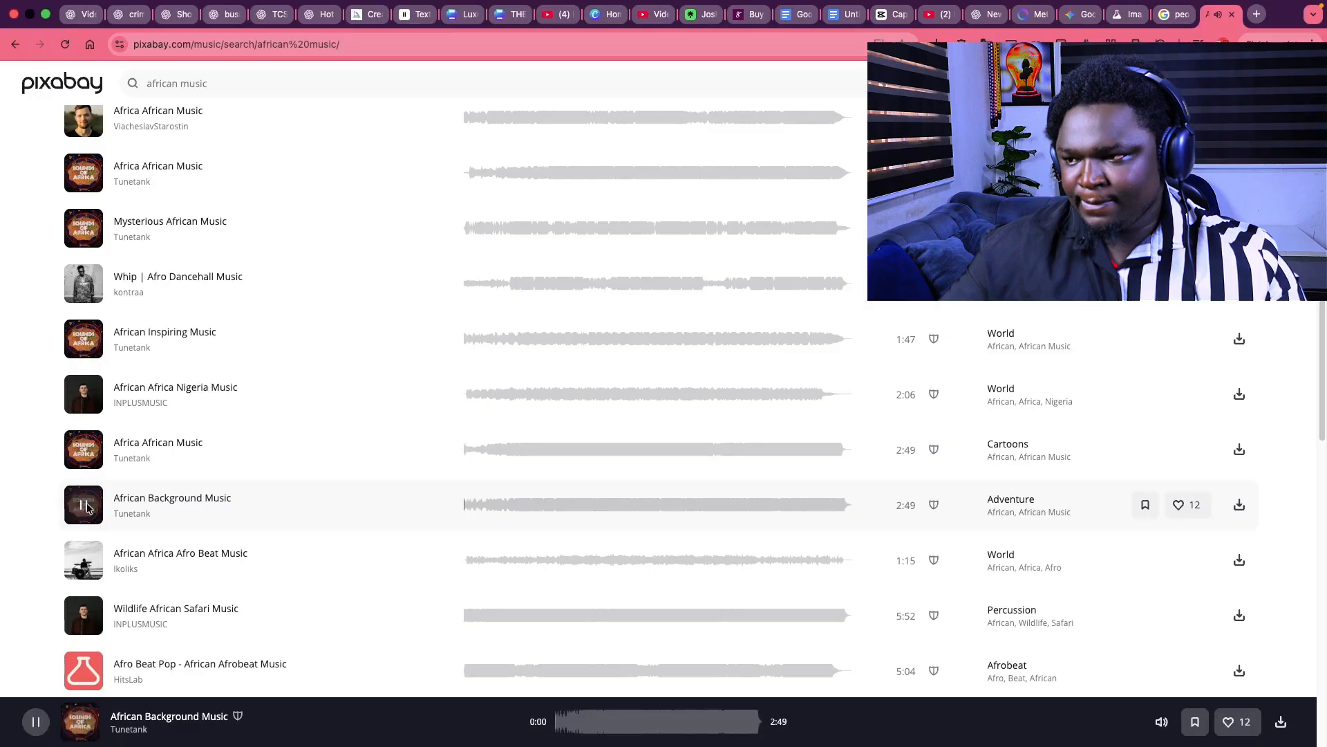
pyautogui.click(86, 508)
pyautogui.scroll(5, 263, 481)
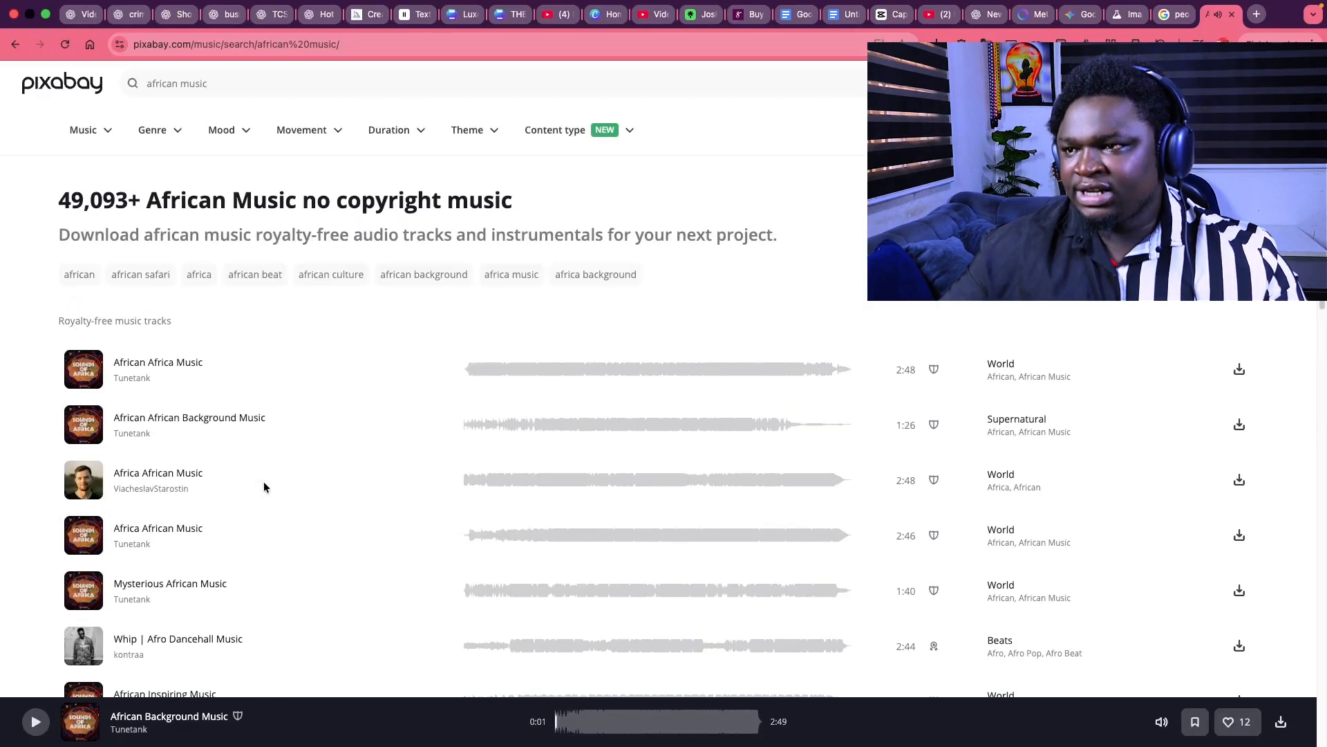
# - Search Pixabay's music category for "epic"
pyautogui.click(218, 88)
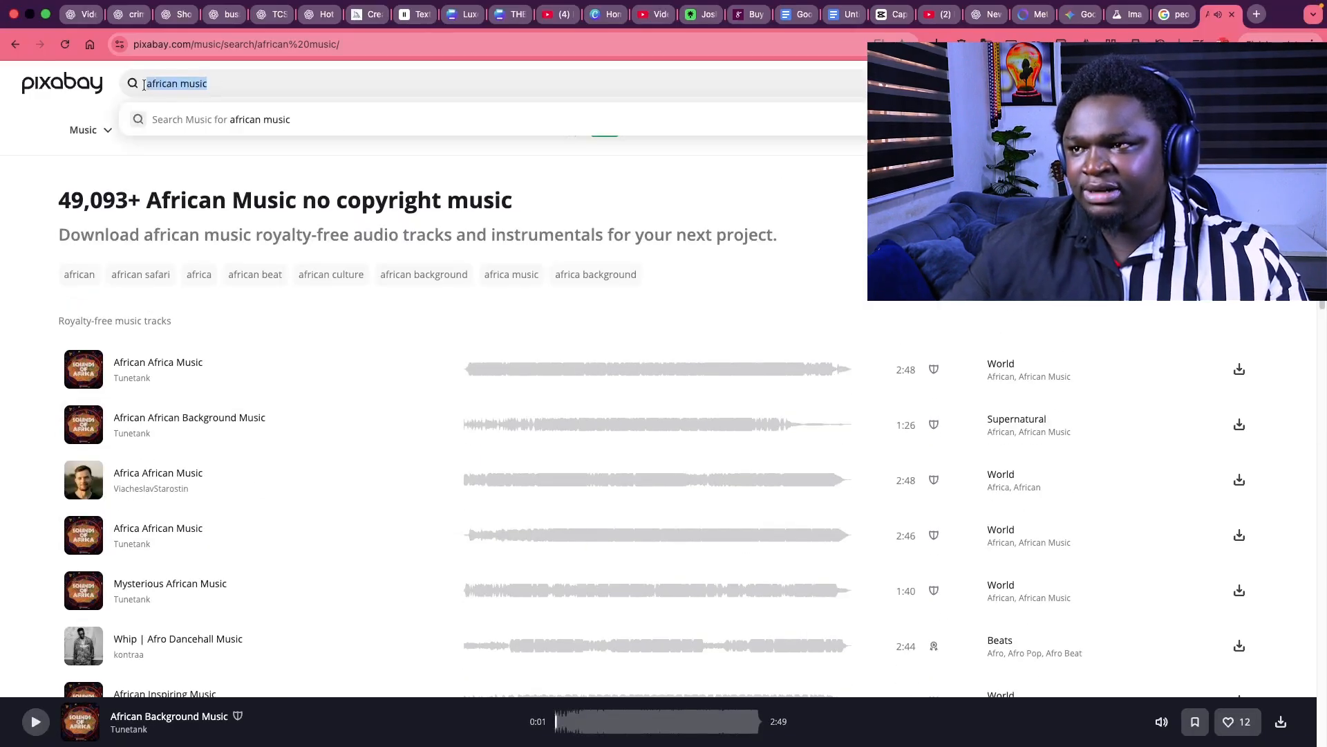
pyautogui.write('ep[ioc')
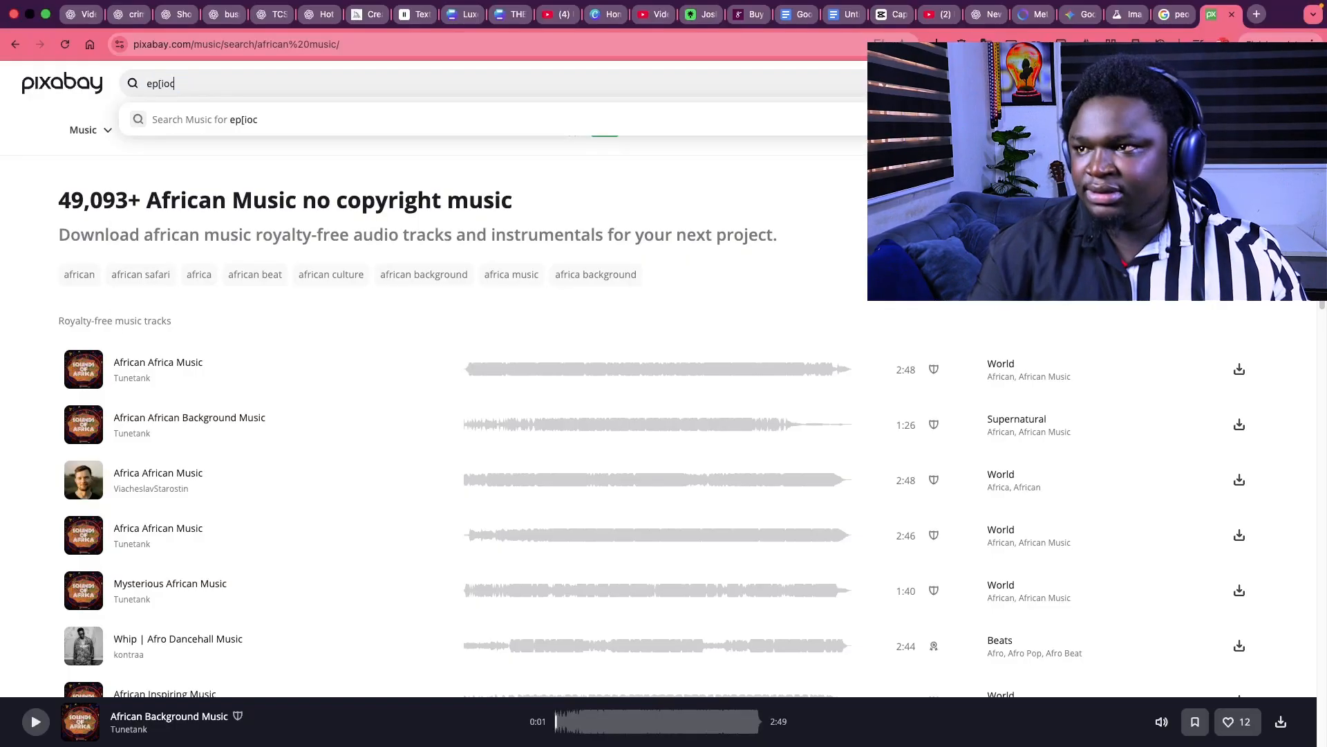
pyautogui.press('BackSpace')
pyautogui.press('BackSpace')
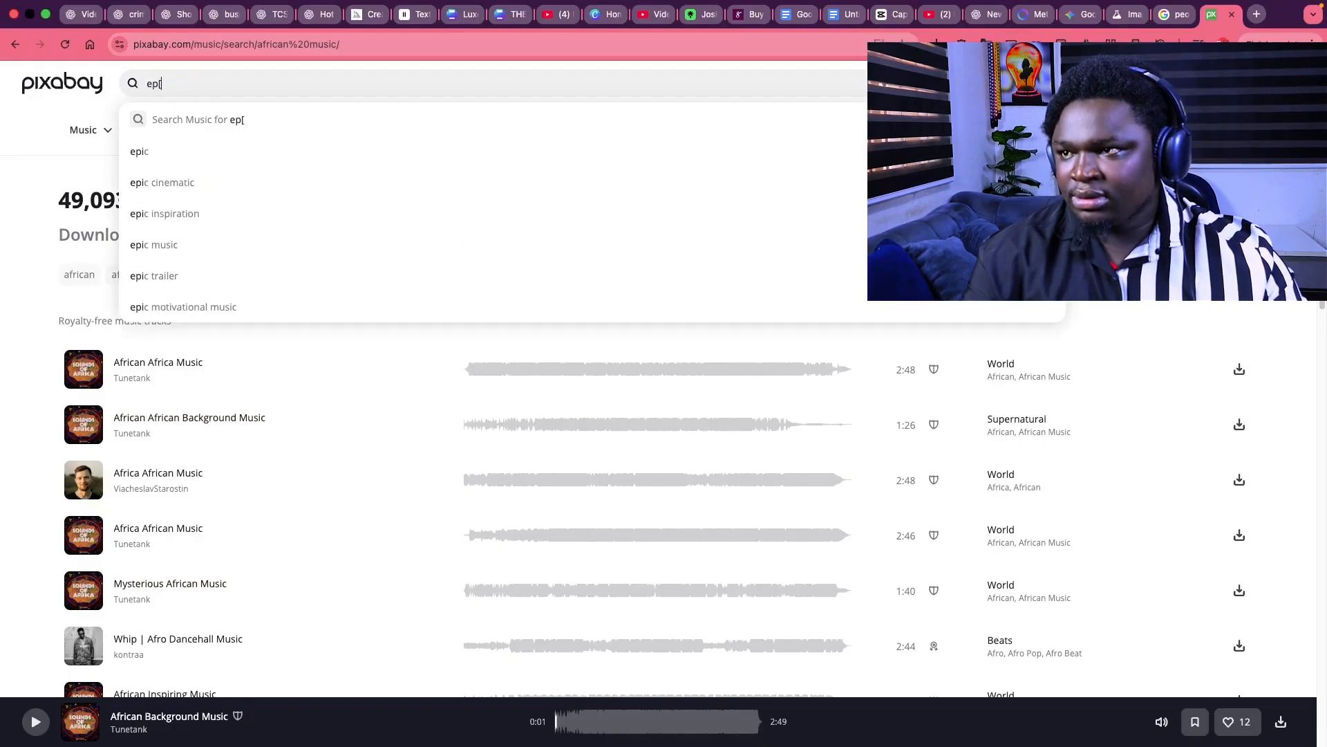
pyautogui.write('ic')
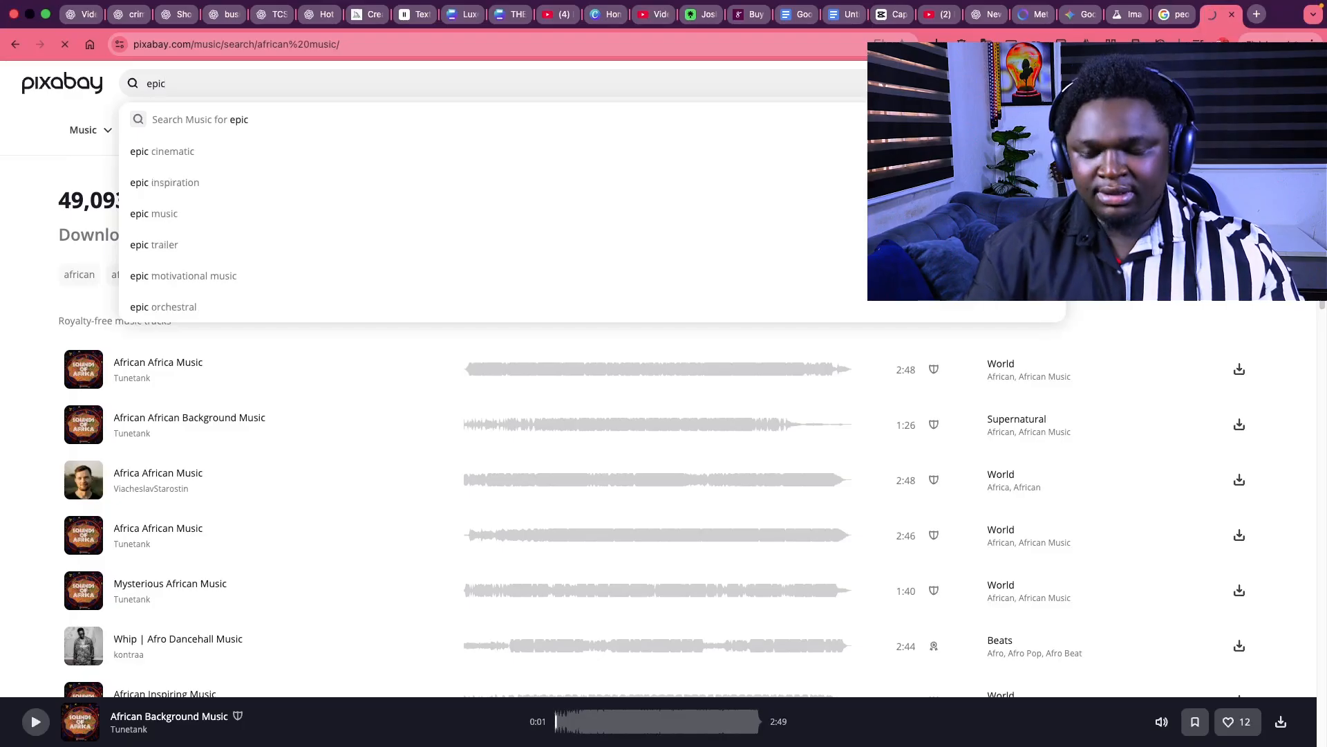
pyautogui.press('Return')
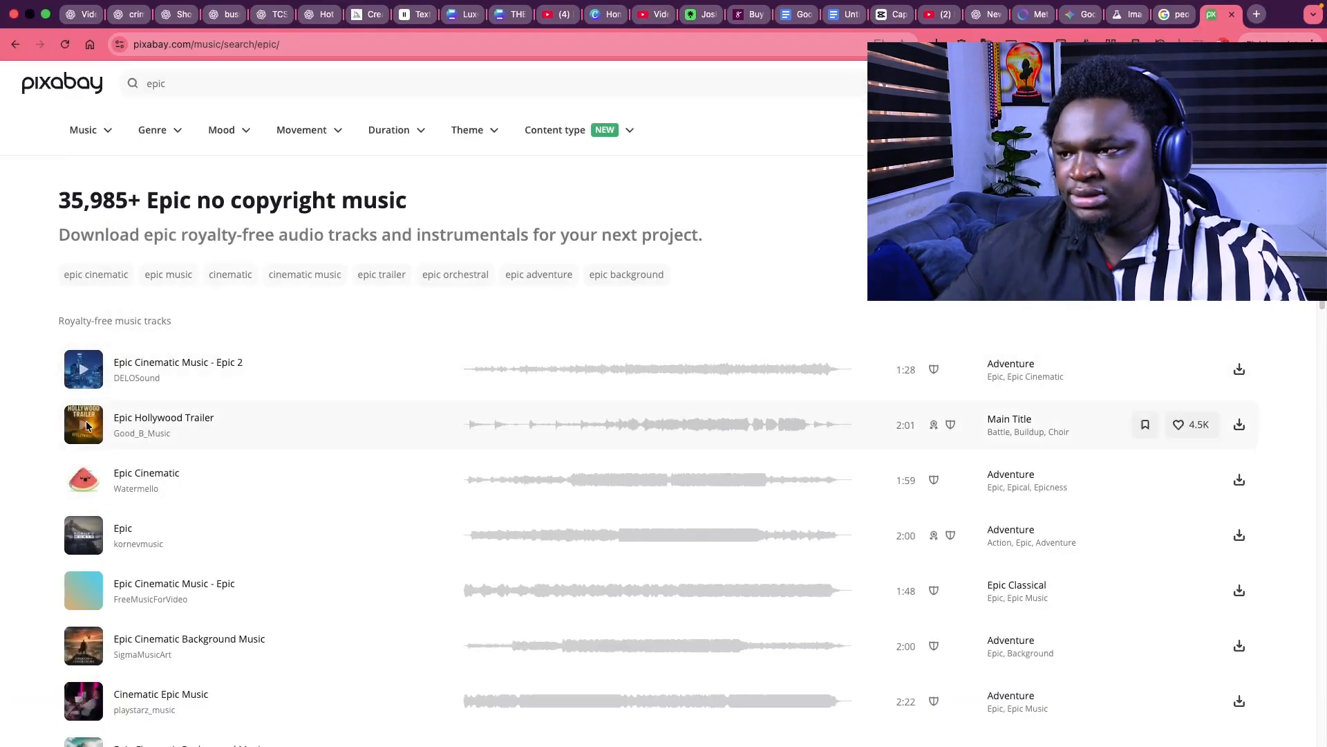
# - Sample Watermello's Epic Cinematic and Good_B_Music's Epic Hollywood Trailer, including the trailer track's middle section
pyautogui.click(84, 479)
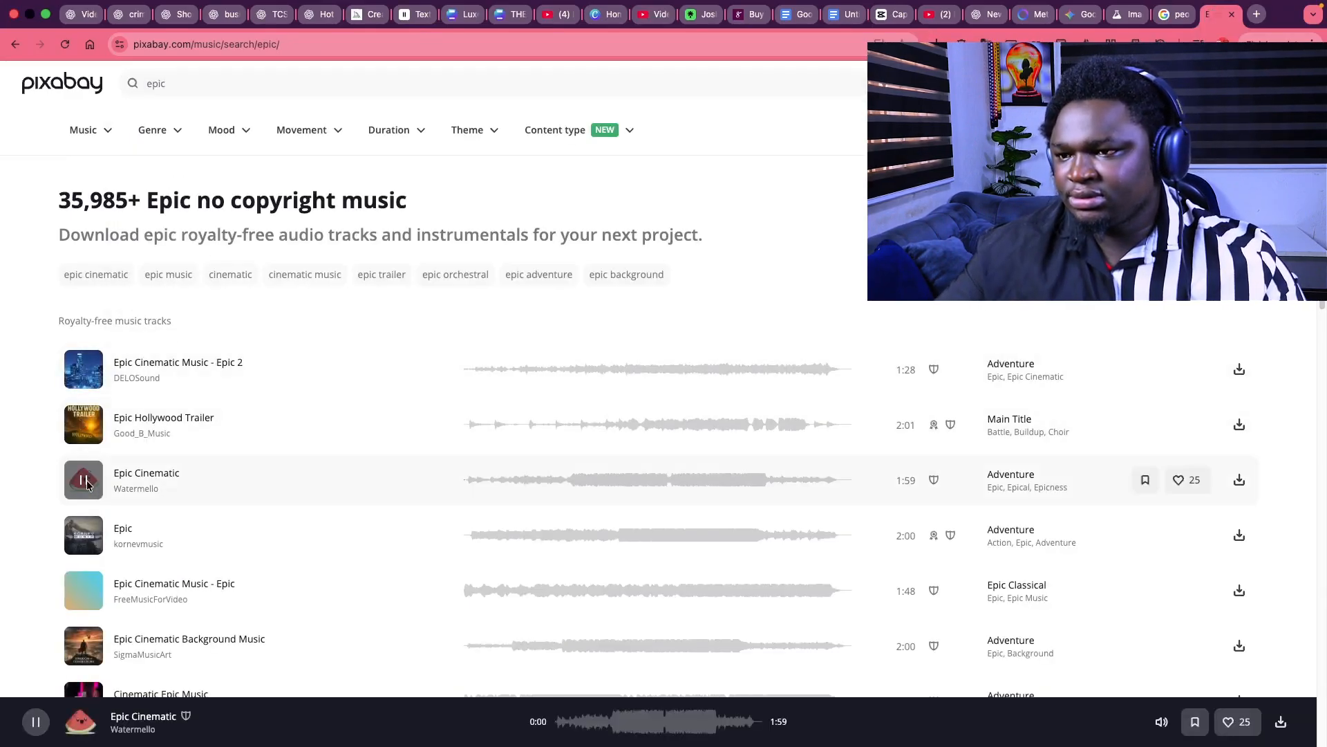
pyautogui.click(86, 424)
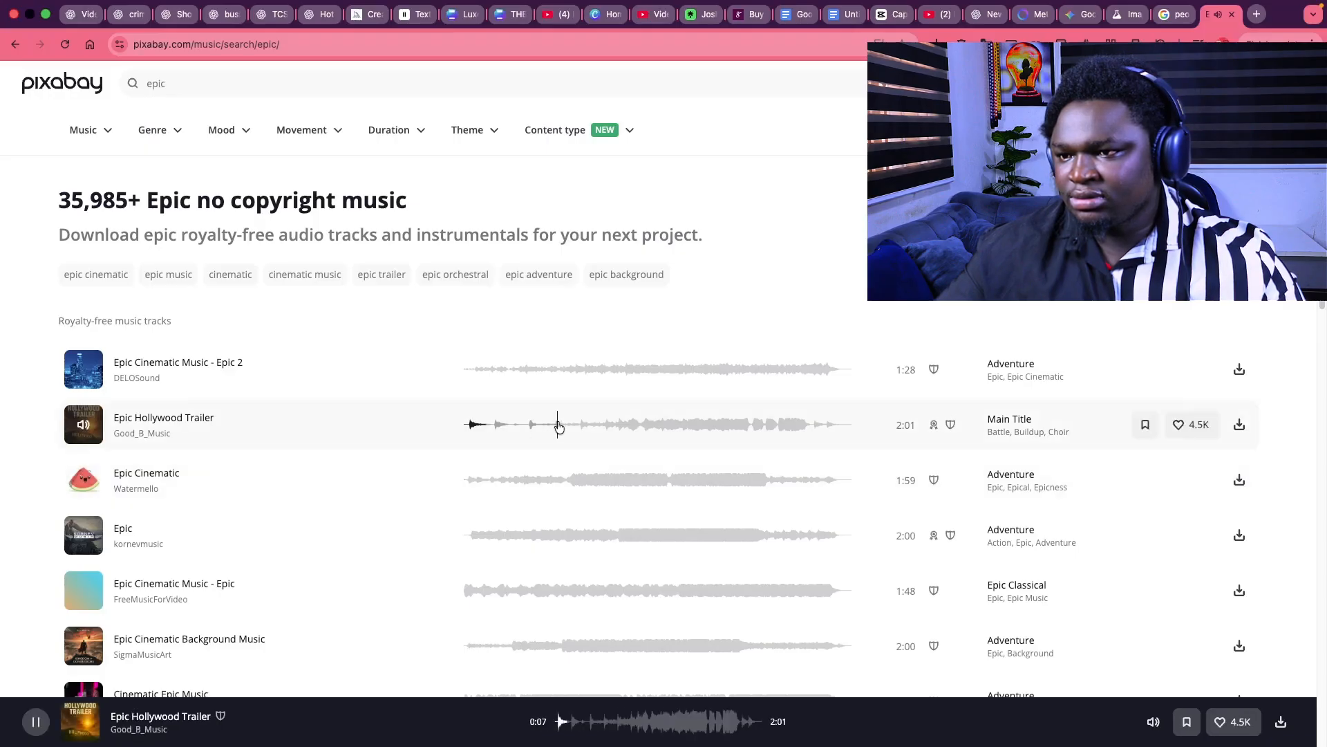
pyautogui.click(661, 427)
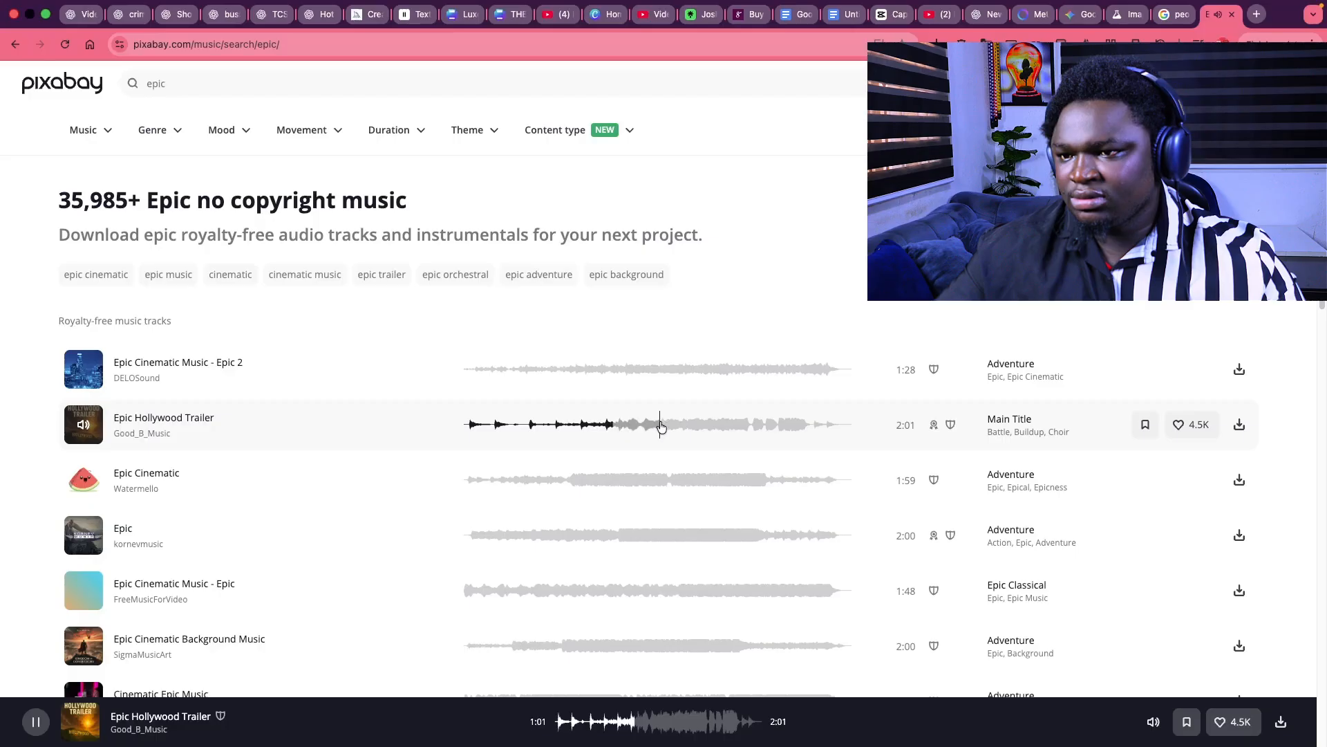
pyautogui.click(83, 426)
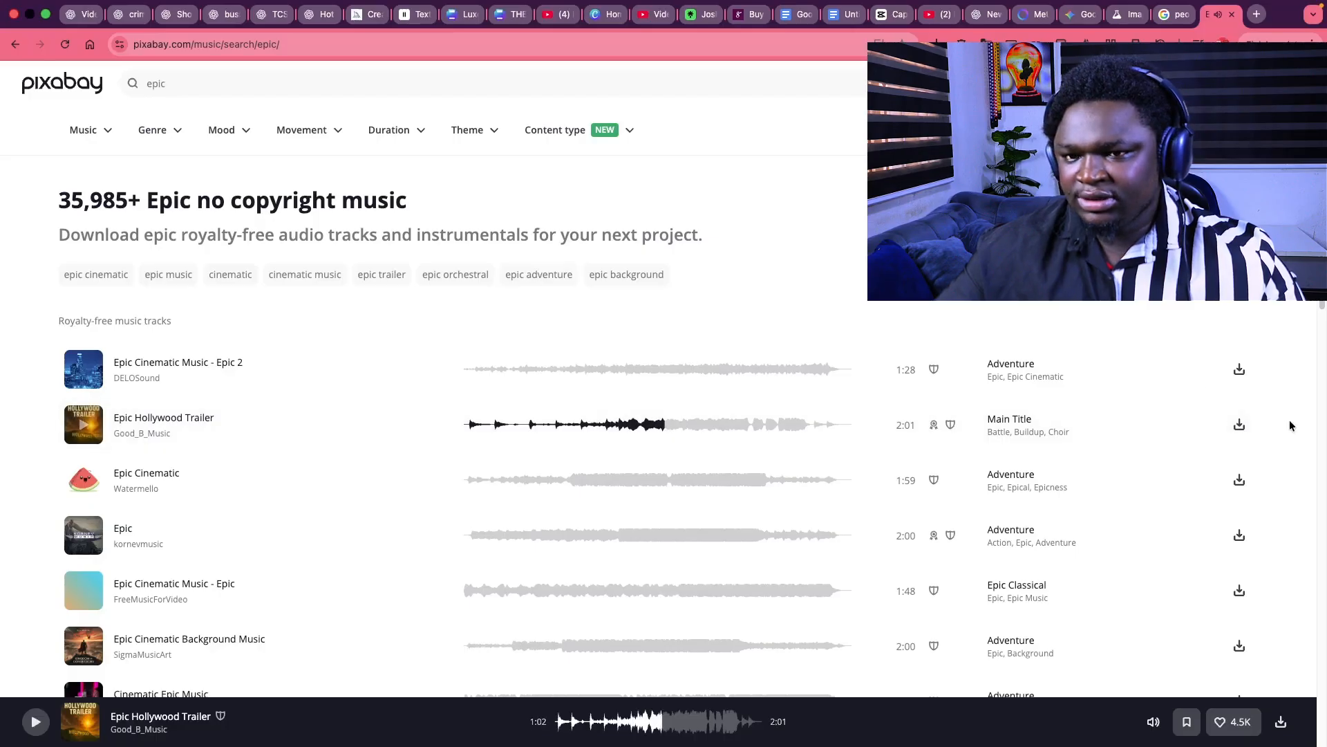
# - Download Epic Hollywood Trailer to the Music folder and dismiss the thank-you pop-up
pyautogui.click(1240, 426)
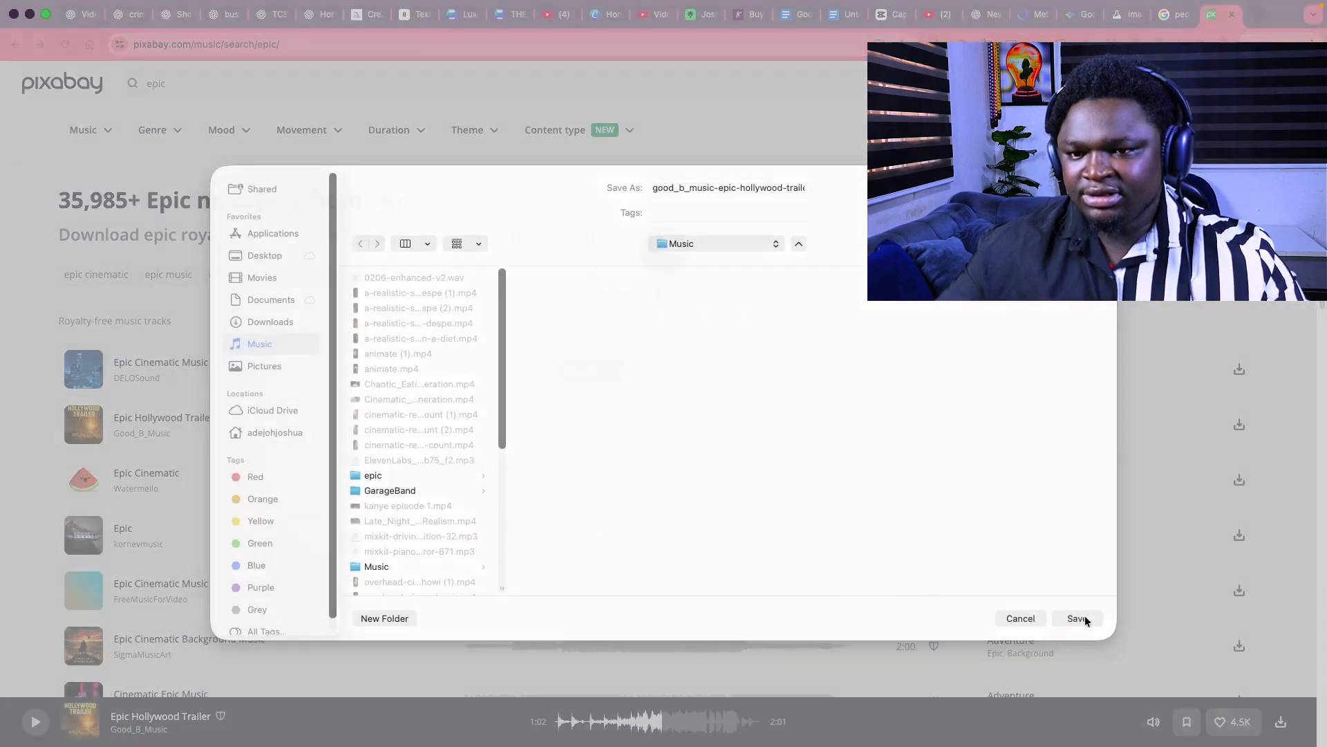
pyautogui.click(1083, 619)
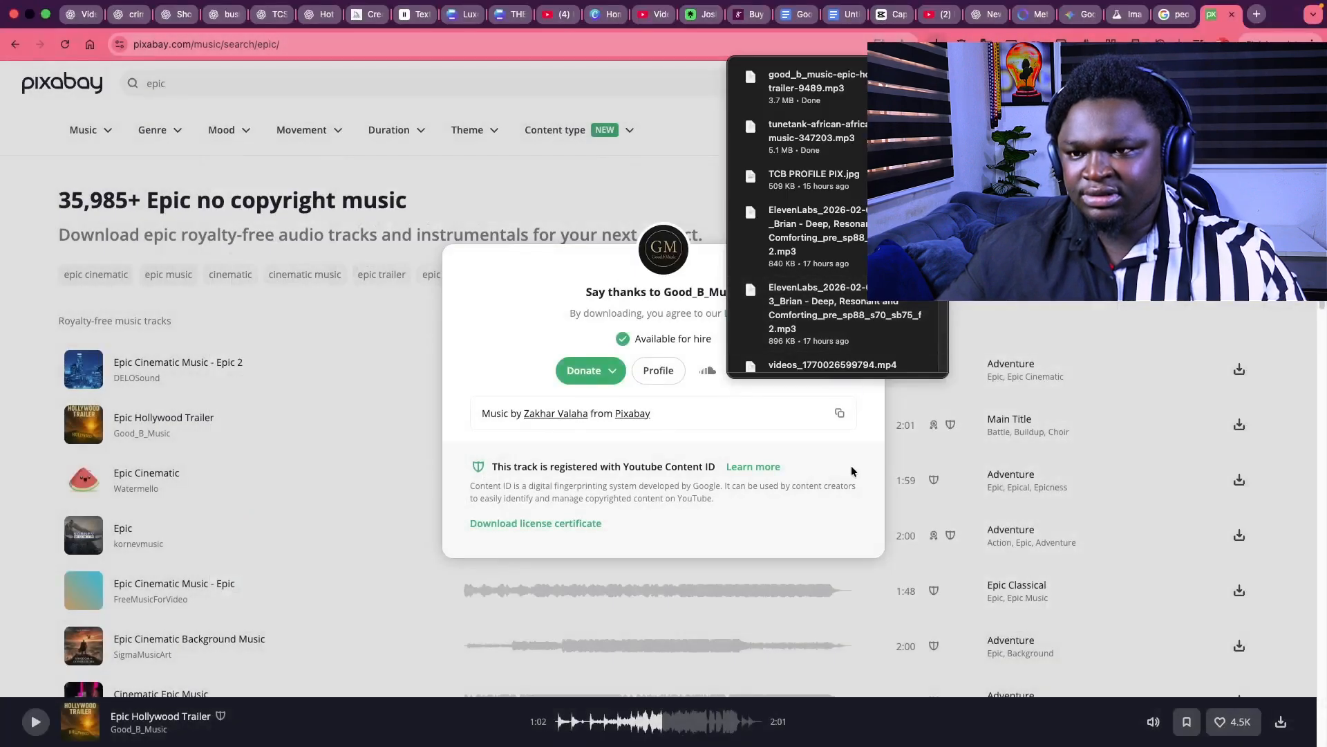
pyautogui.click(851, 279)
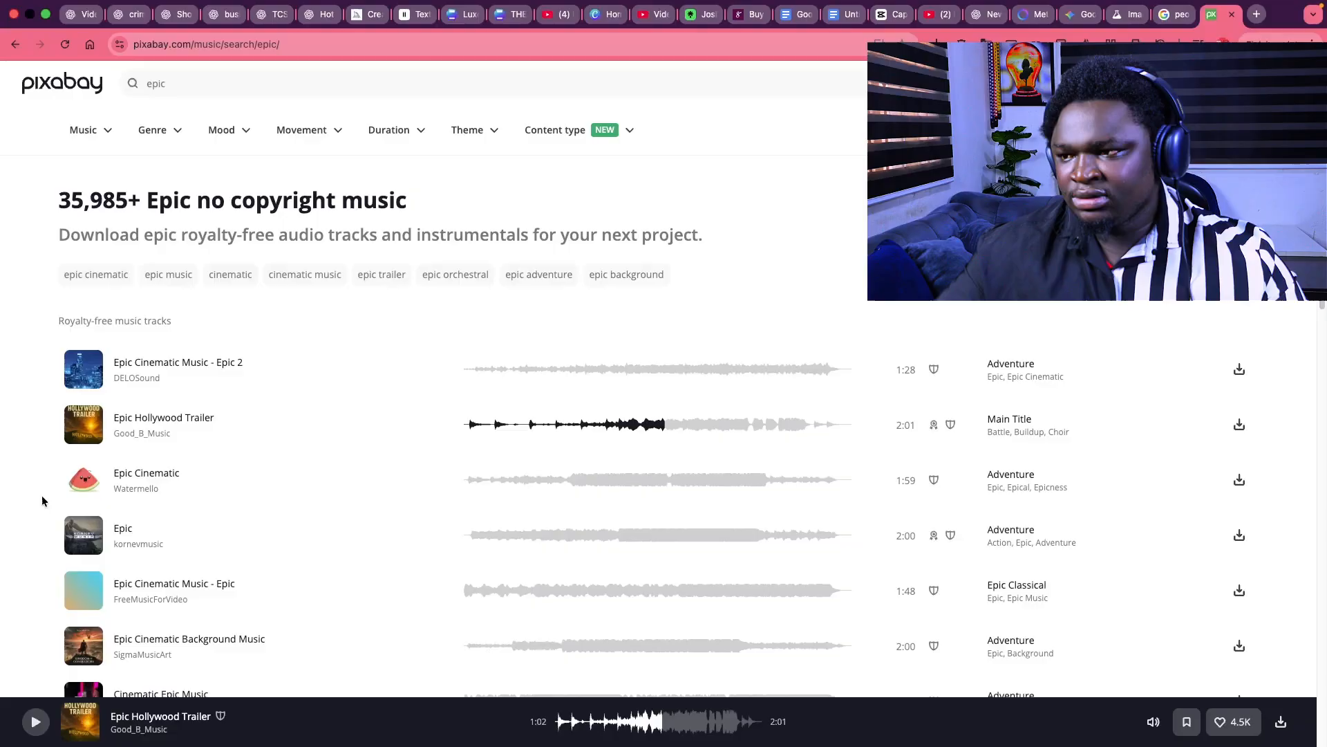
# - Sample FreeMusicForVideo's Epic Cinematic Music - Epic, download it to the Music folder and dismiss the thank-you pop-up
pyautogui.click(80, 589)
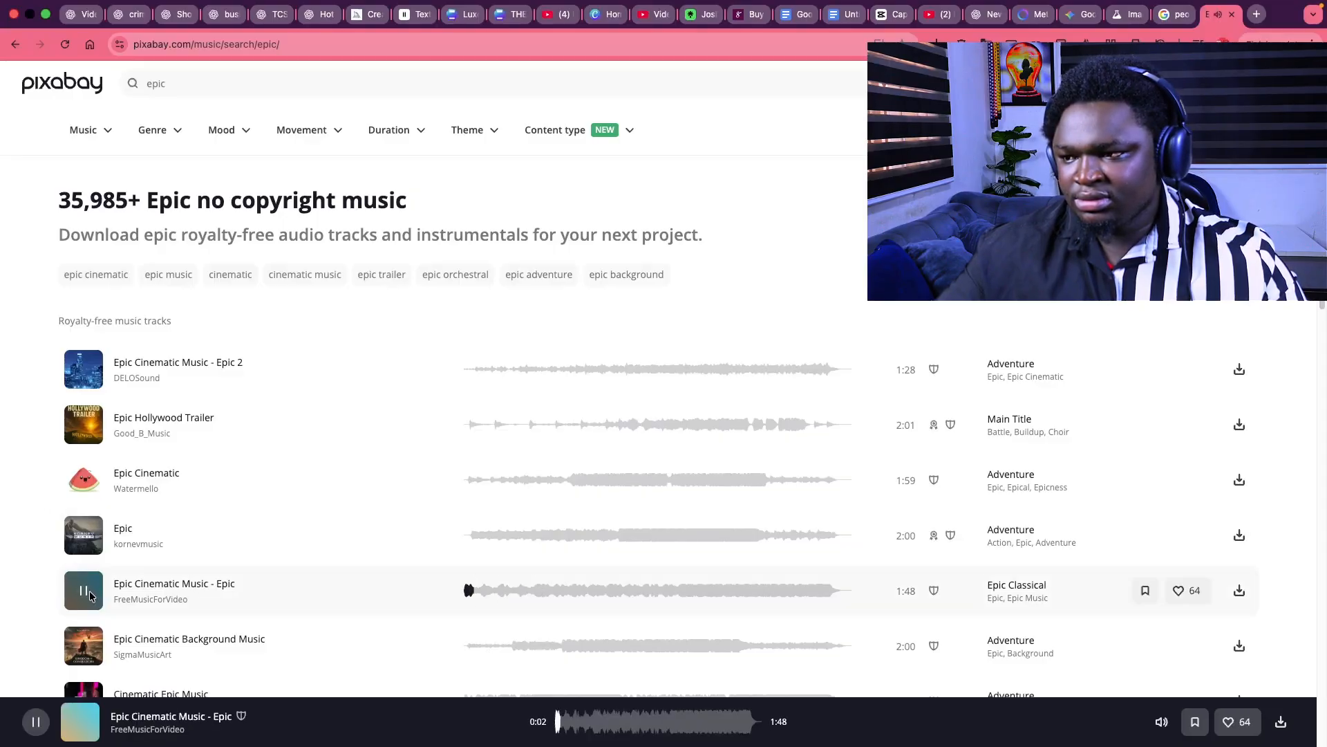
pyautogui.click(86, 592)
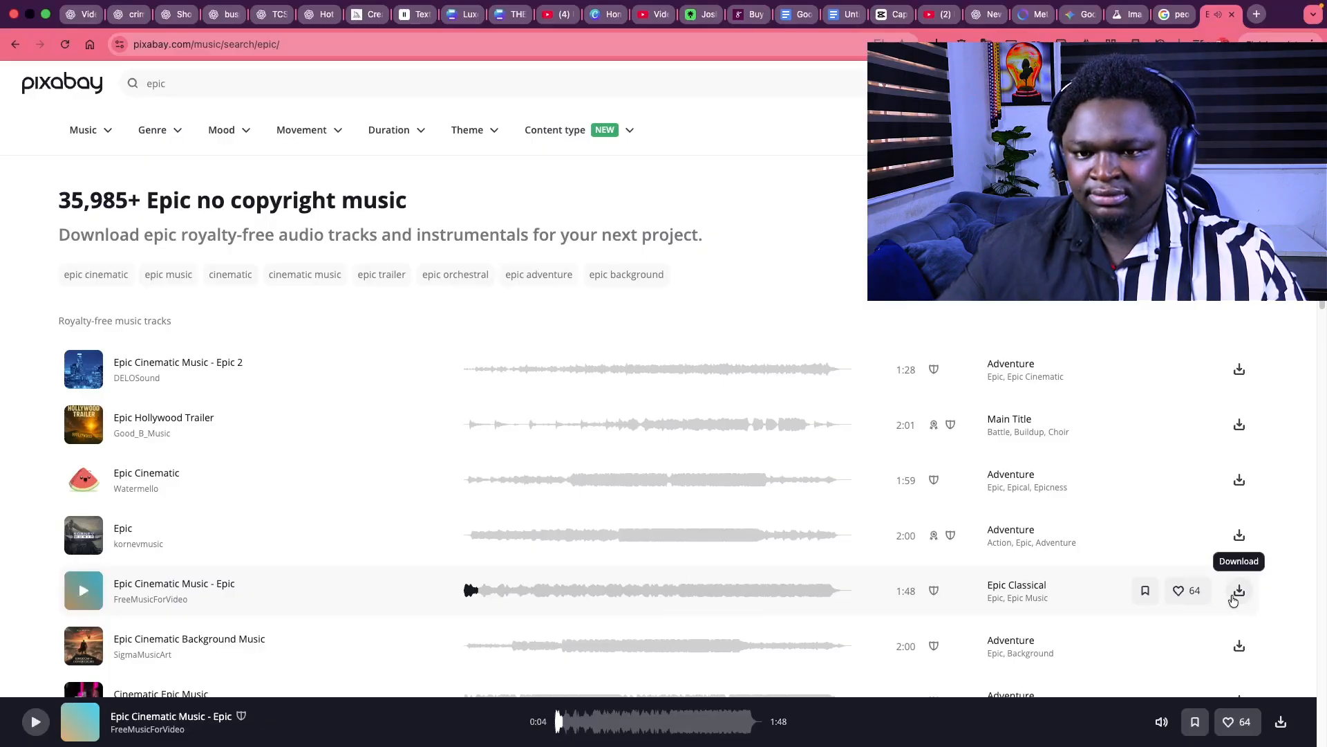
pyautogui.click(1238, 591)
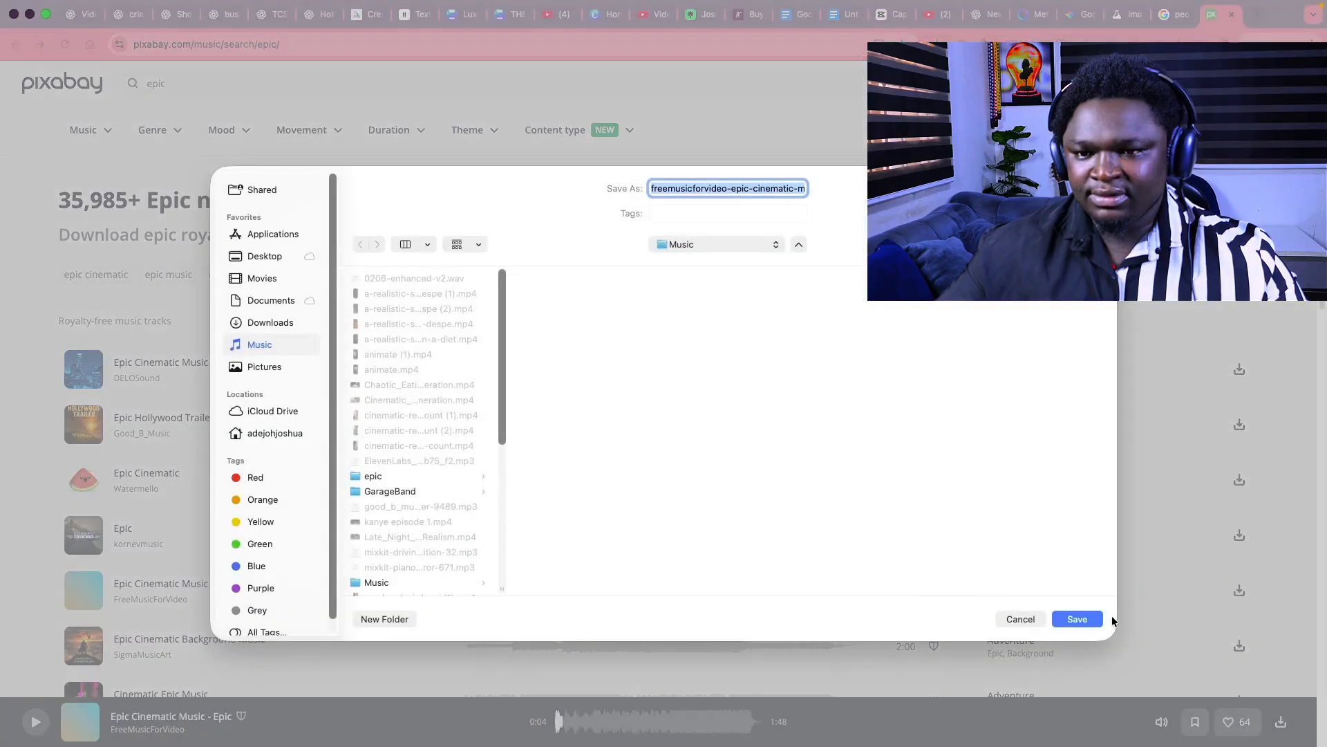
pyautogui.click(1100, 620)
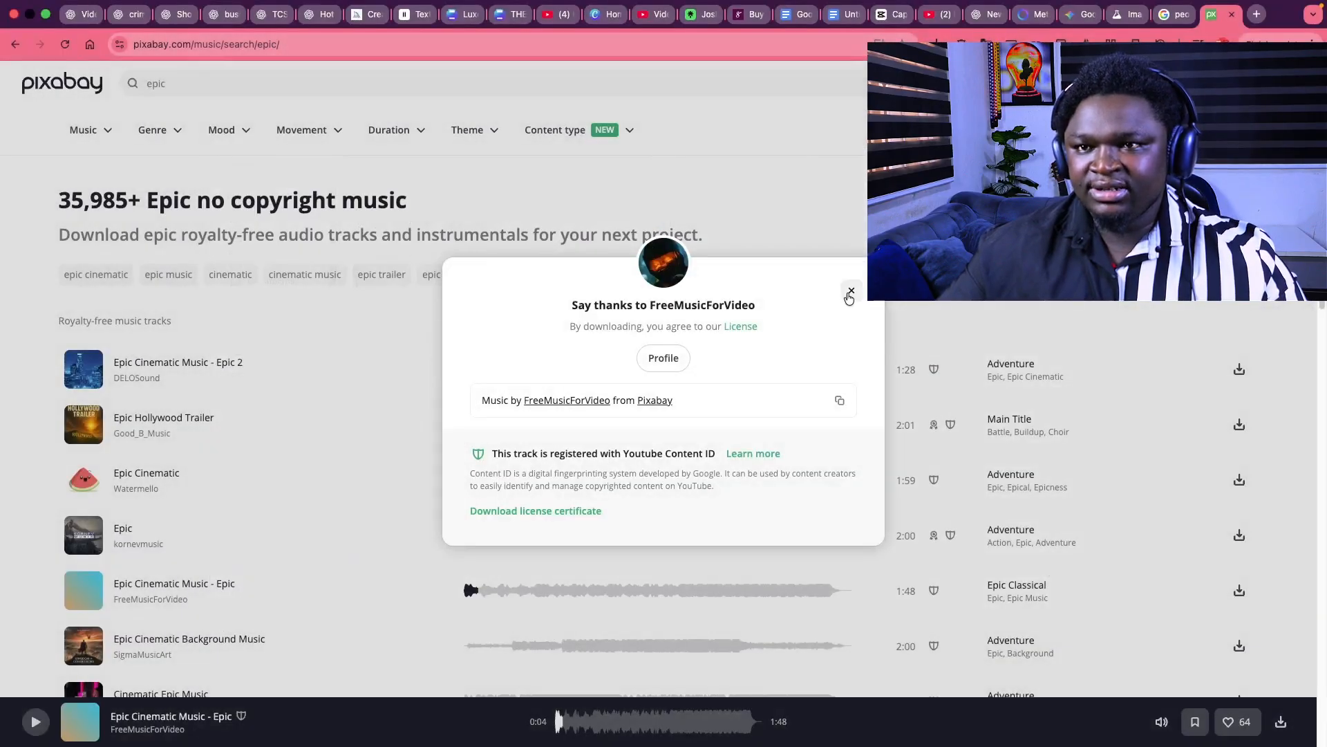
pyautogui.click(850, 291)
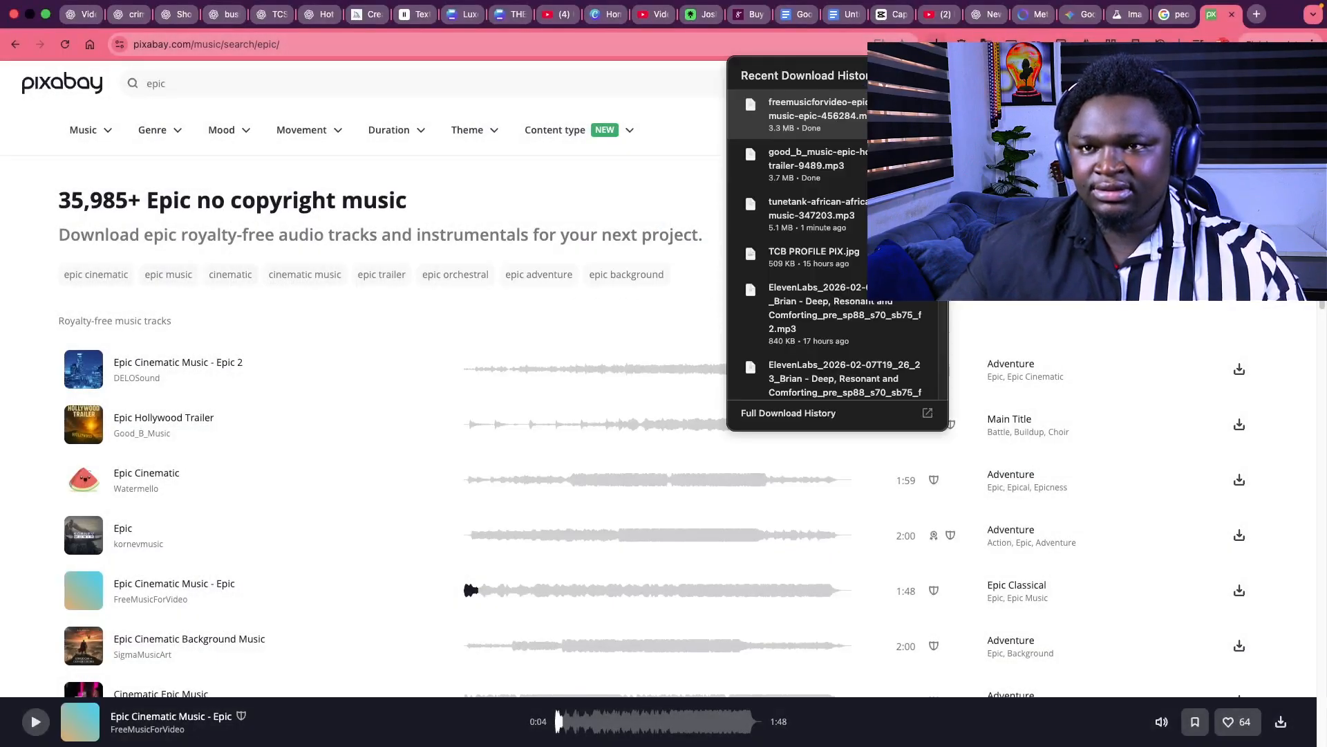
# - Switch to CapCut and import the freemusicforvideo, good_b_music and tunetank tracks from the Music folder into the project media
pyautogui.moveTo(764, 745)
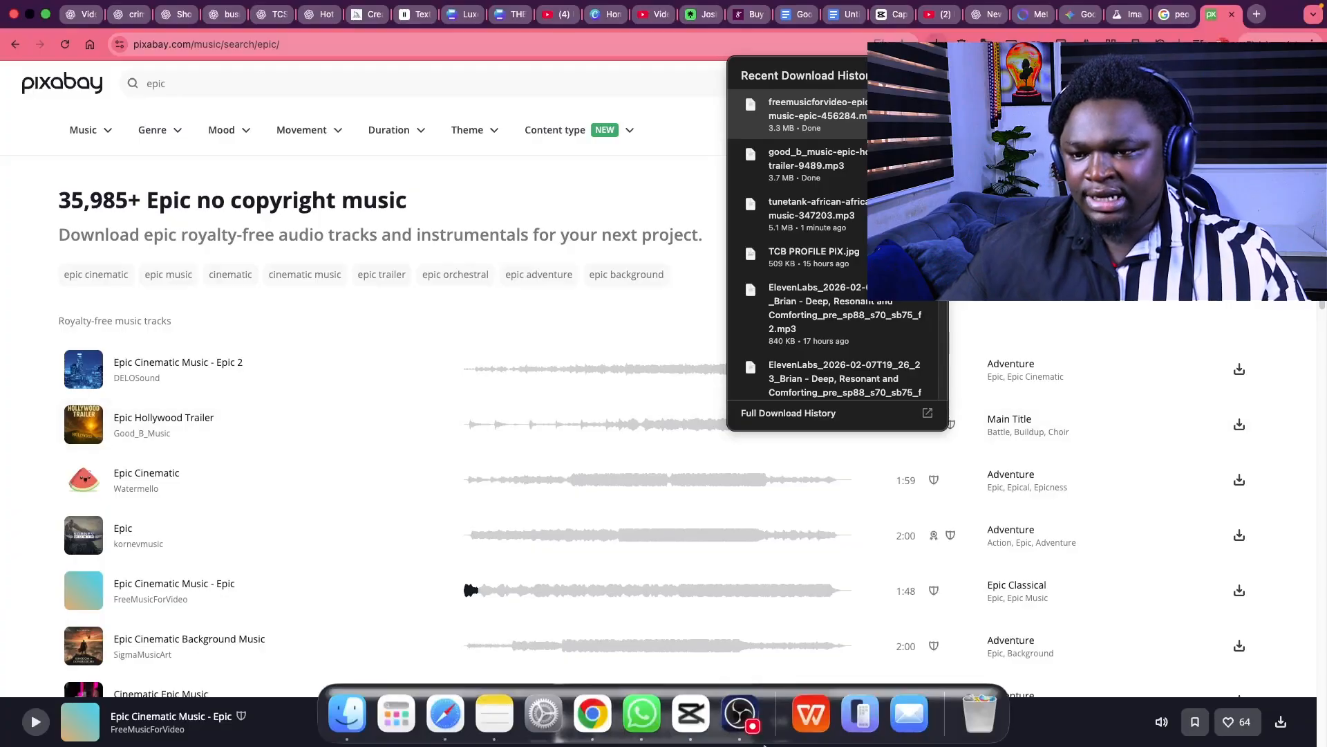
pyautogui.click(692, 713)
pyautogui.click(125, 69)
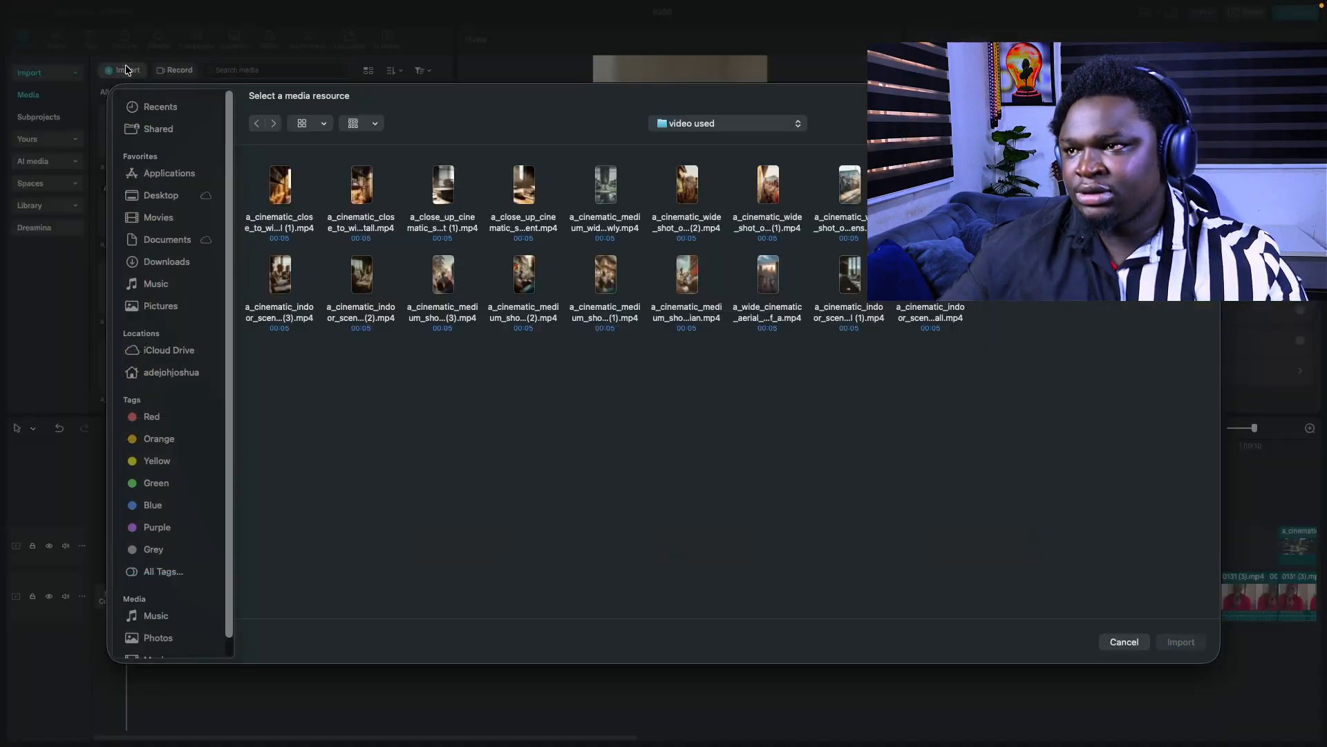
pyautogui.click(150, 284)
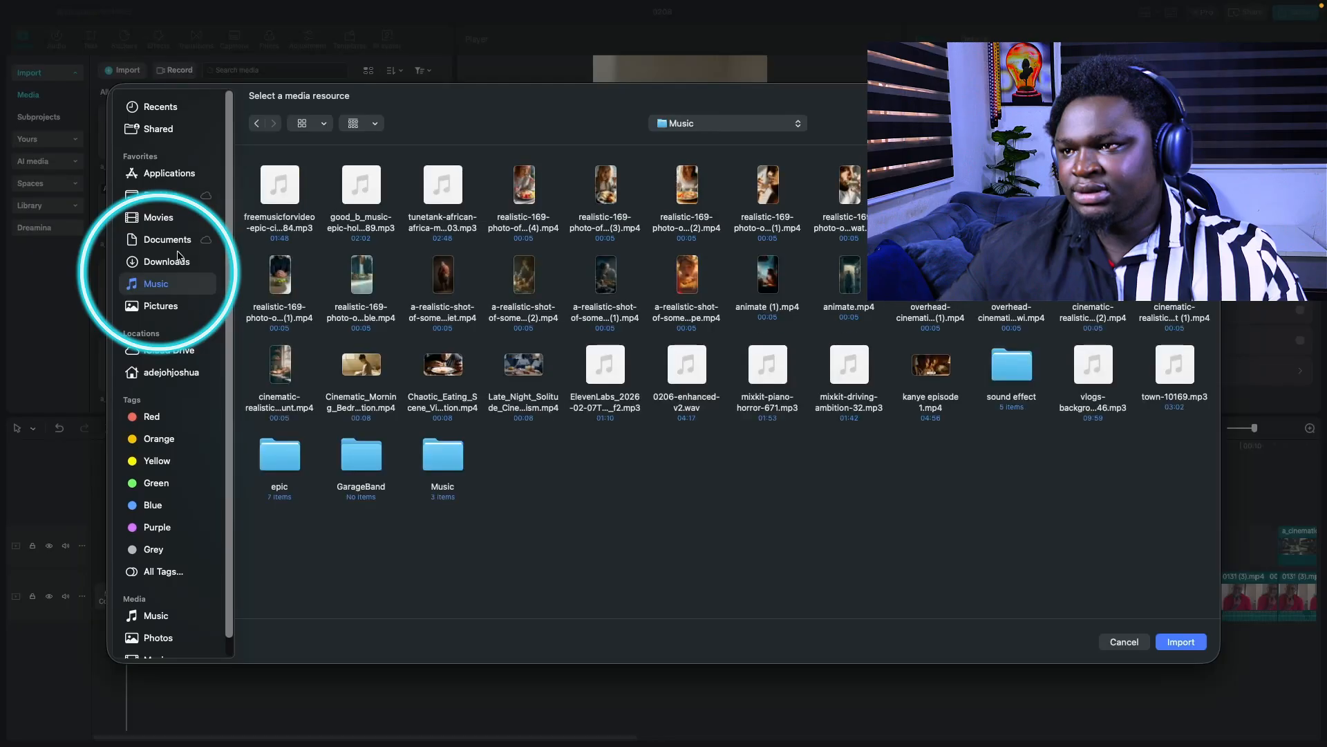
pyautogui.moveTo(245, 161); pyautogui.dragTo(422, 191)
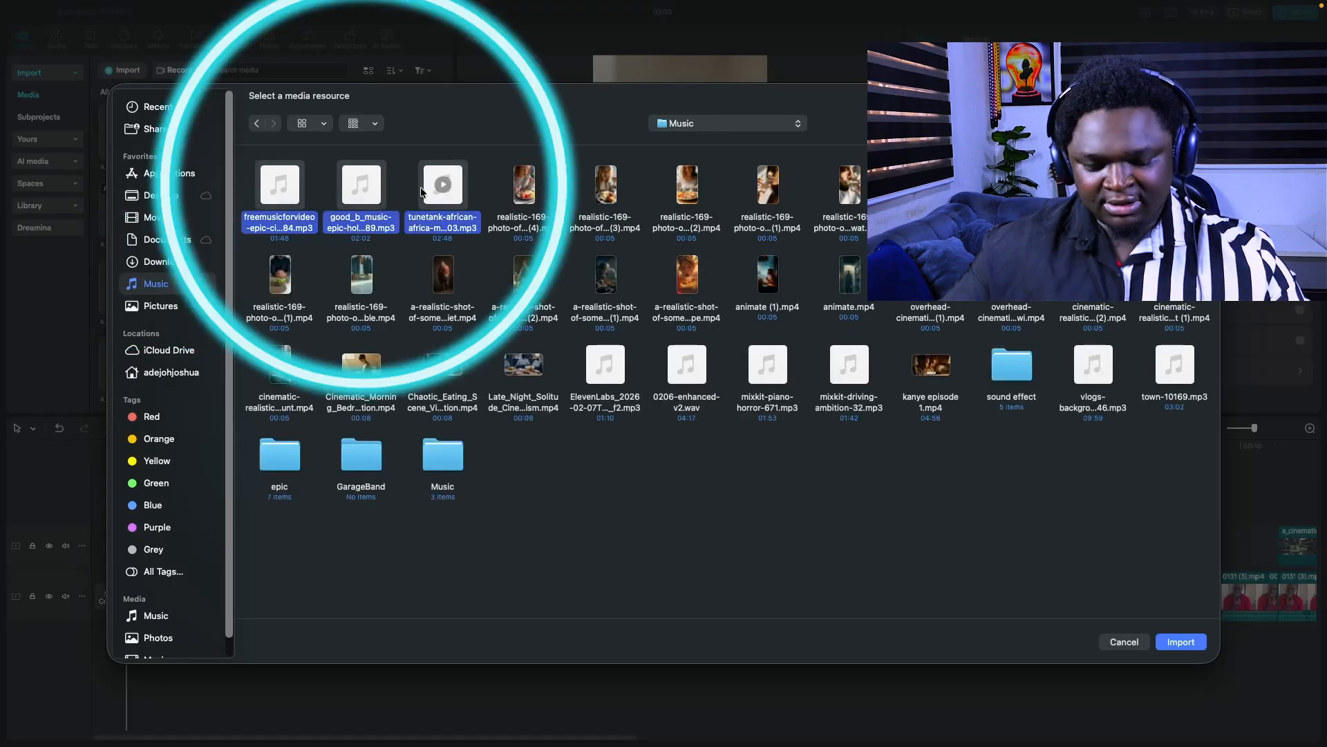
pyautogui.press('Return')
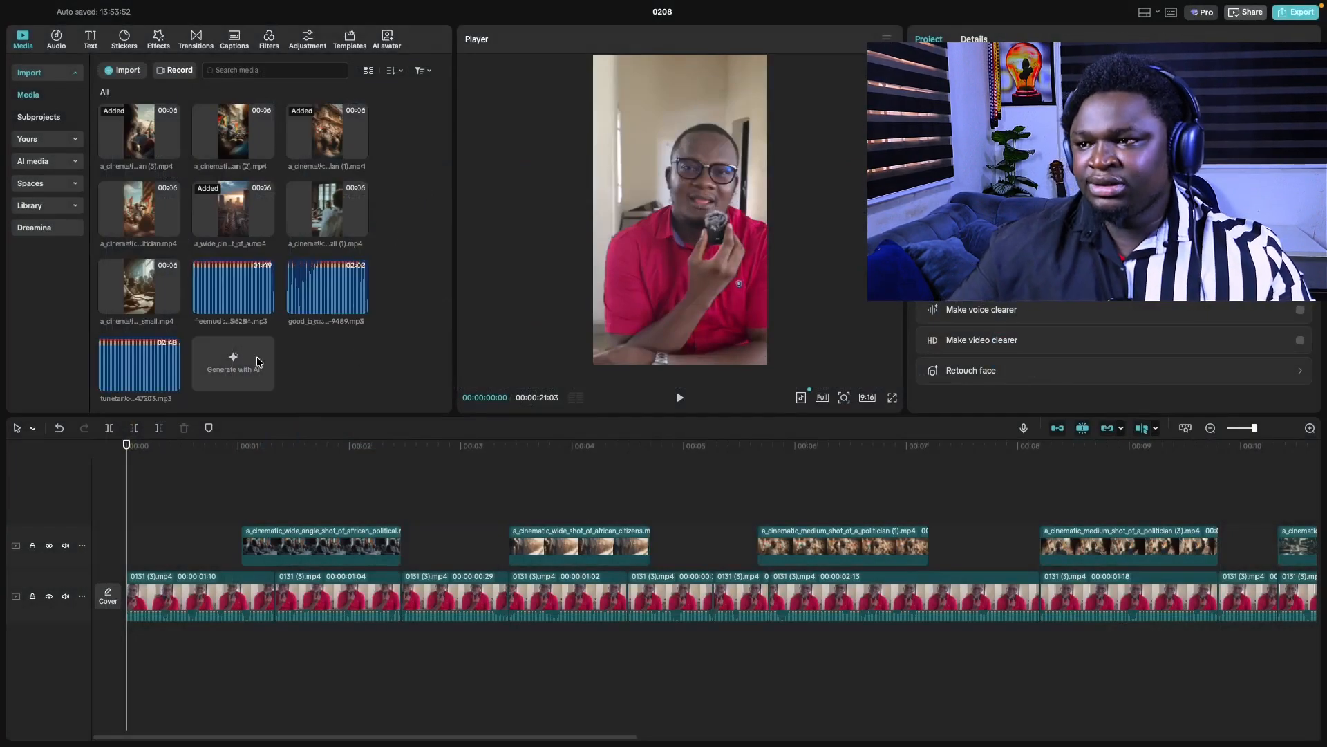
# - Place the freemusicforvideo epic track under the video from the start of the timeline and trim its end to the video's end
pyautogui.click(197, 296)
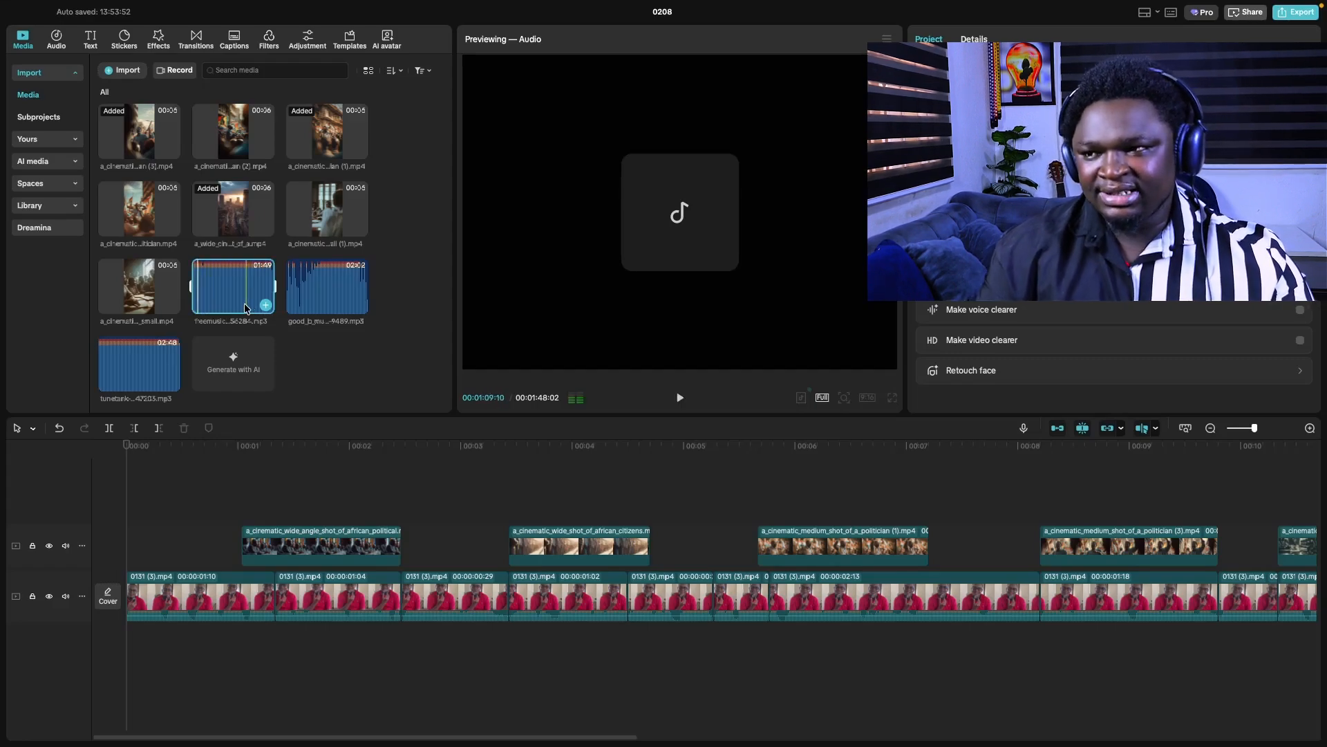
pyautogui.moveTo(229, 296); pyautogui.dragTo(131, 640)
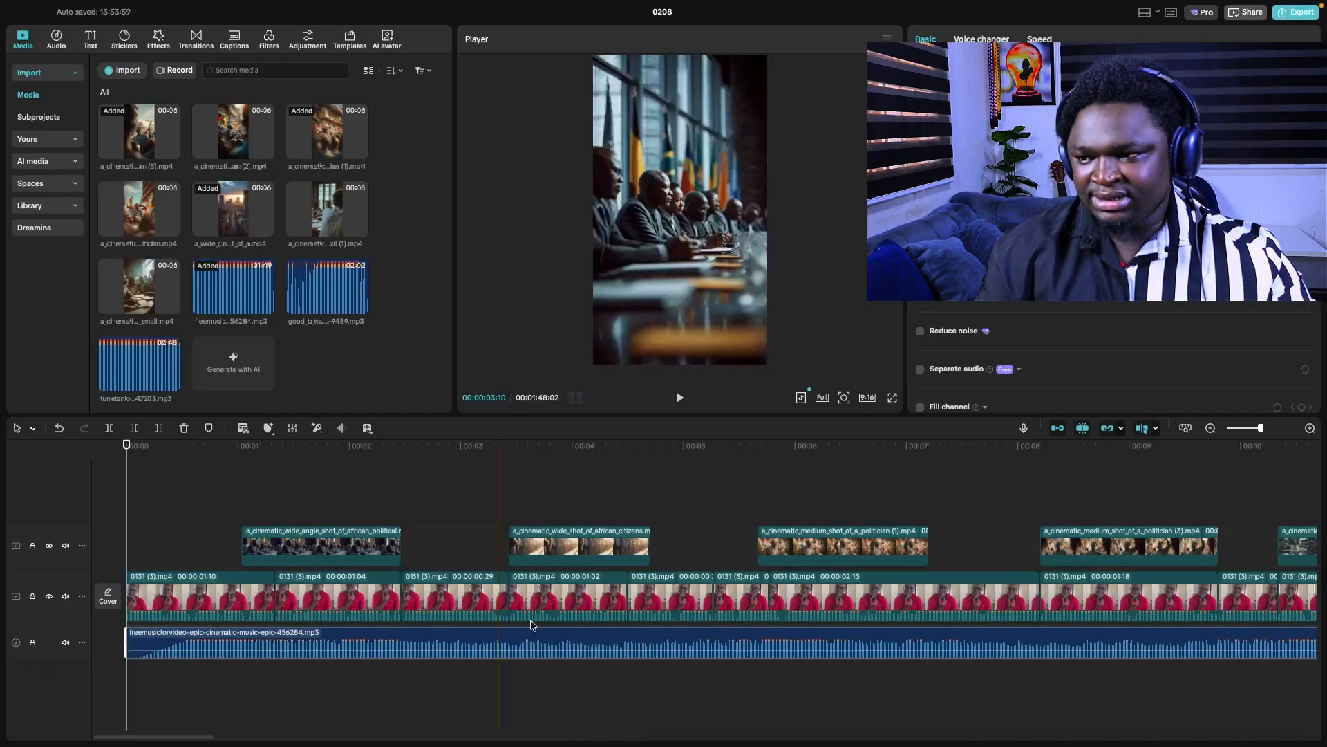
pyautogui.click(1185, 428)
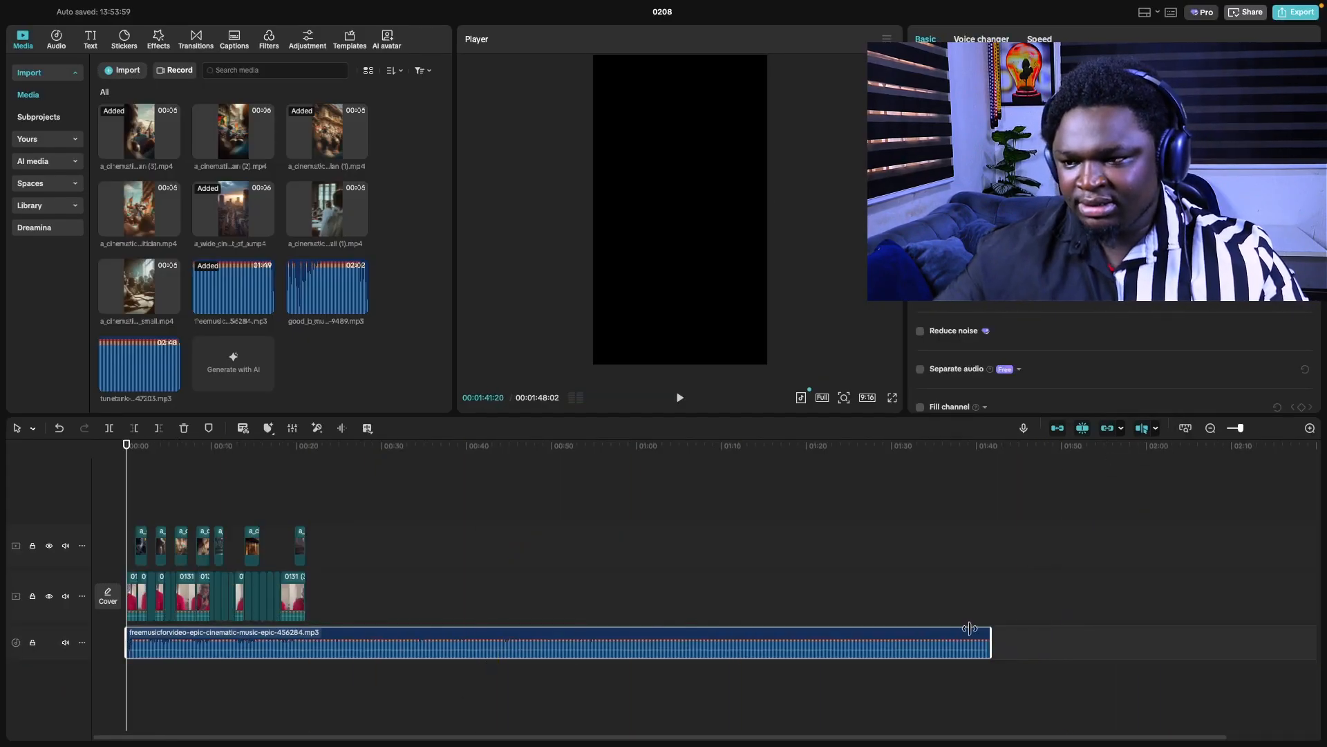
pyautogui.moveTo(969, 628); pyautogui.dragTo(306, 648)
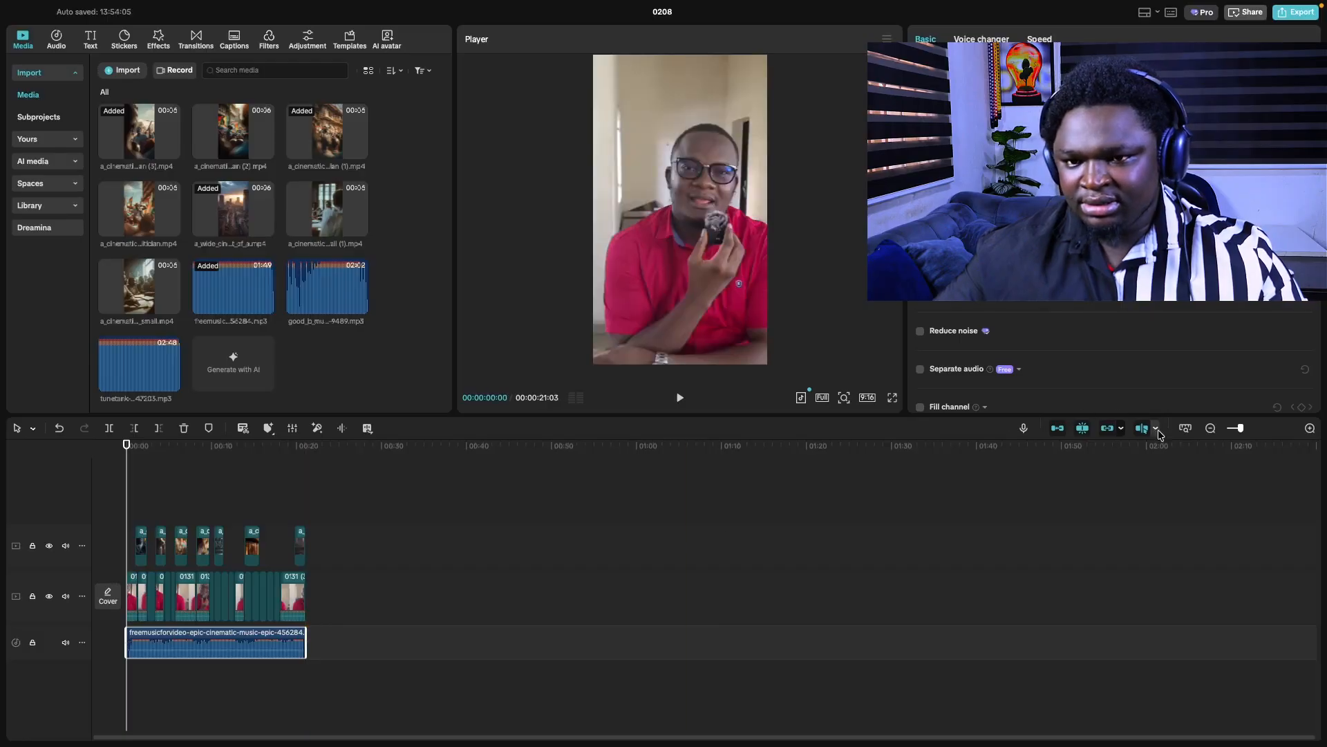
# - Trim the opening of the epic music clip and extend its end back to the end of the video
pyautogui.click(1185, 429)
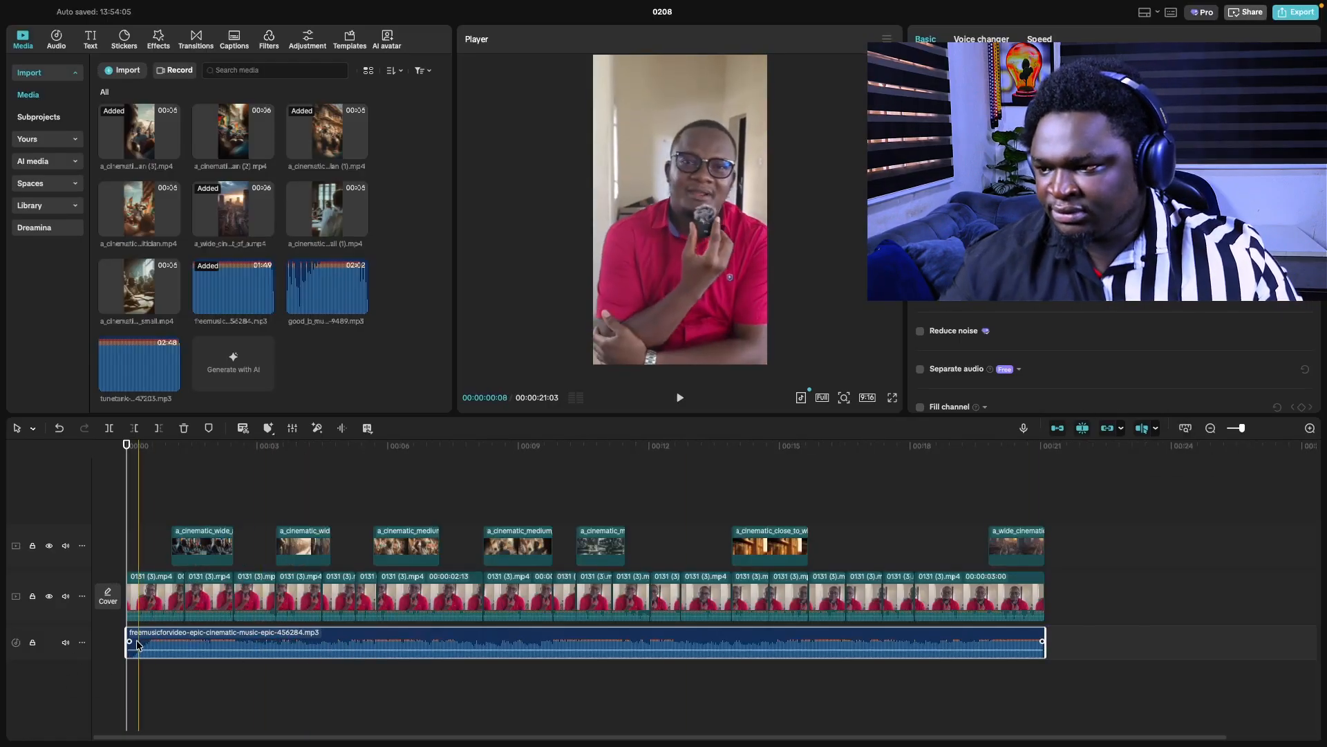
pyautogui.moveTo(120, 634); pyautogui.dragTo(149, 635)
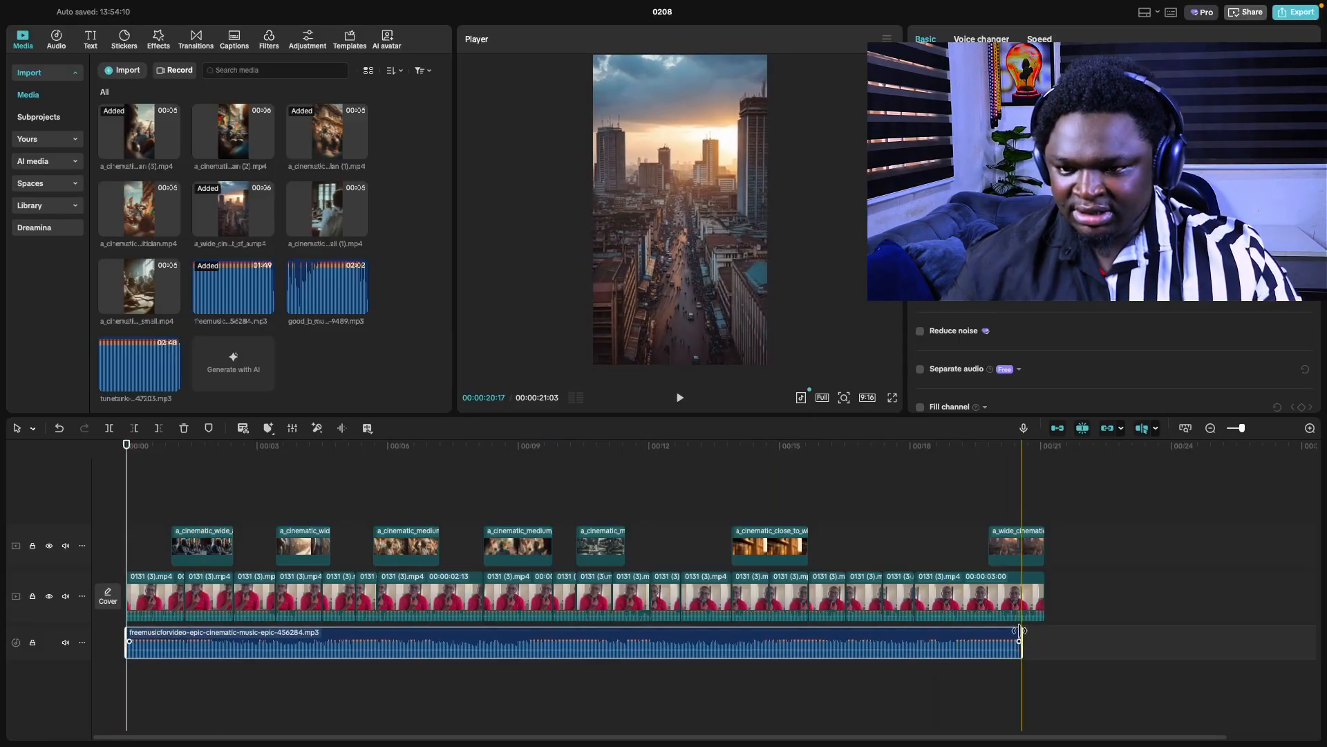
pyautogui.moveTo(1022, 633); pyautogui.dragTo(1043, 632)
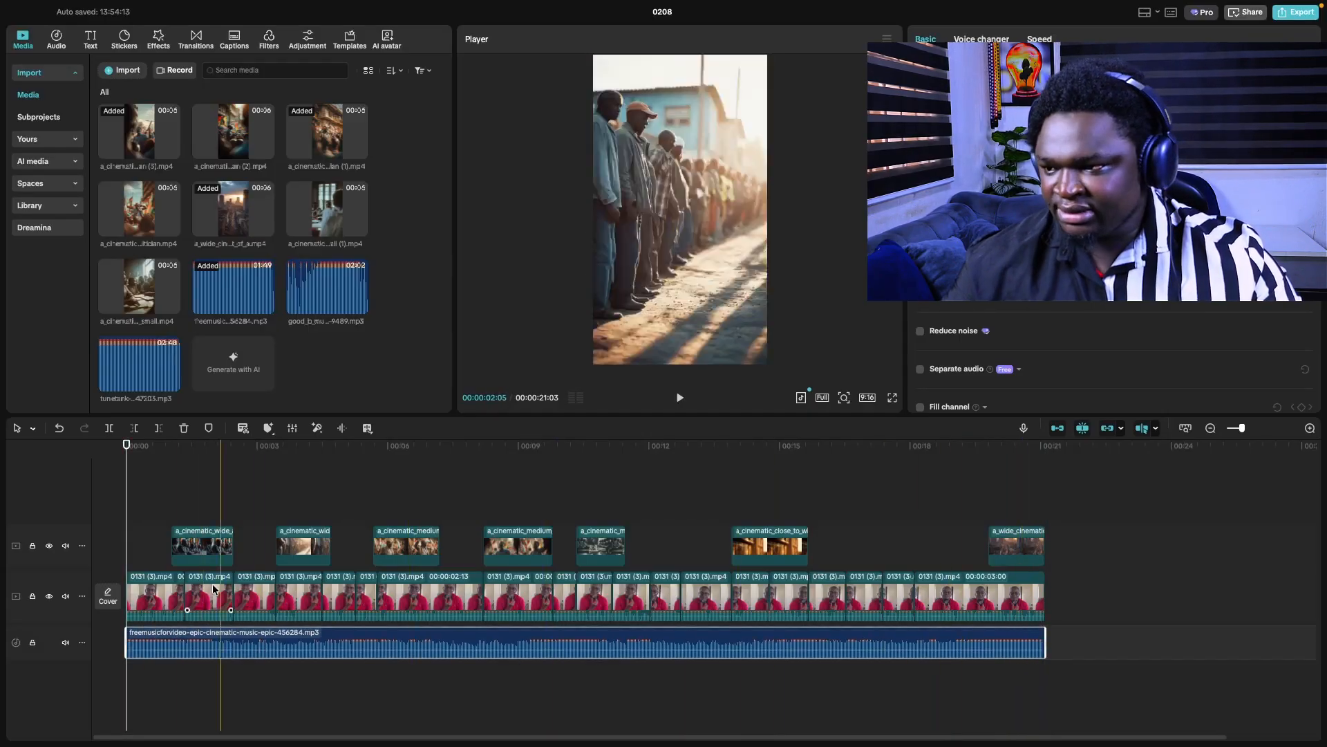
# - Preview the opening, lower the epic music's volume to -15.6 dB and play the video through from the start
pyautogui.press('space')
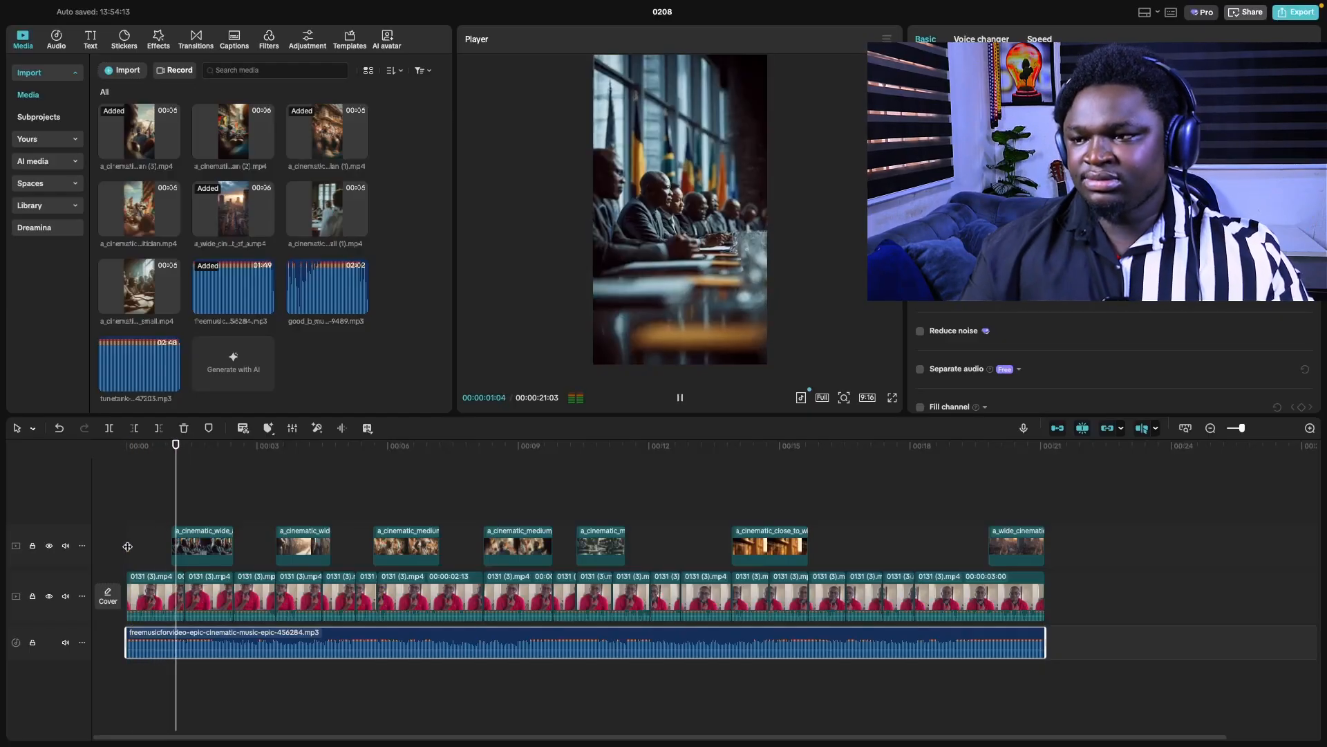
pyautogui.press('space')
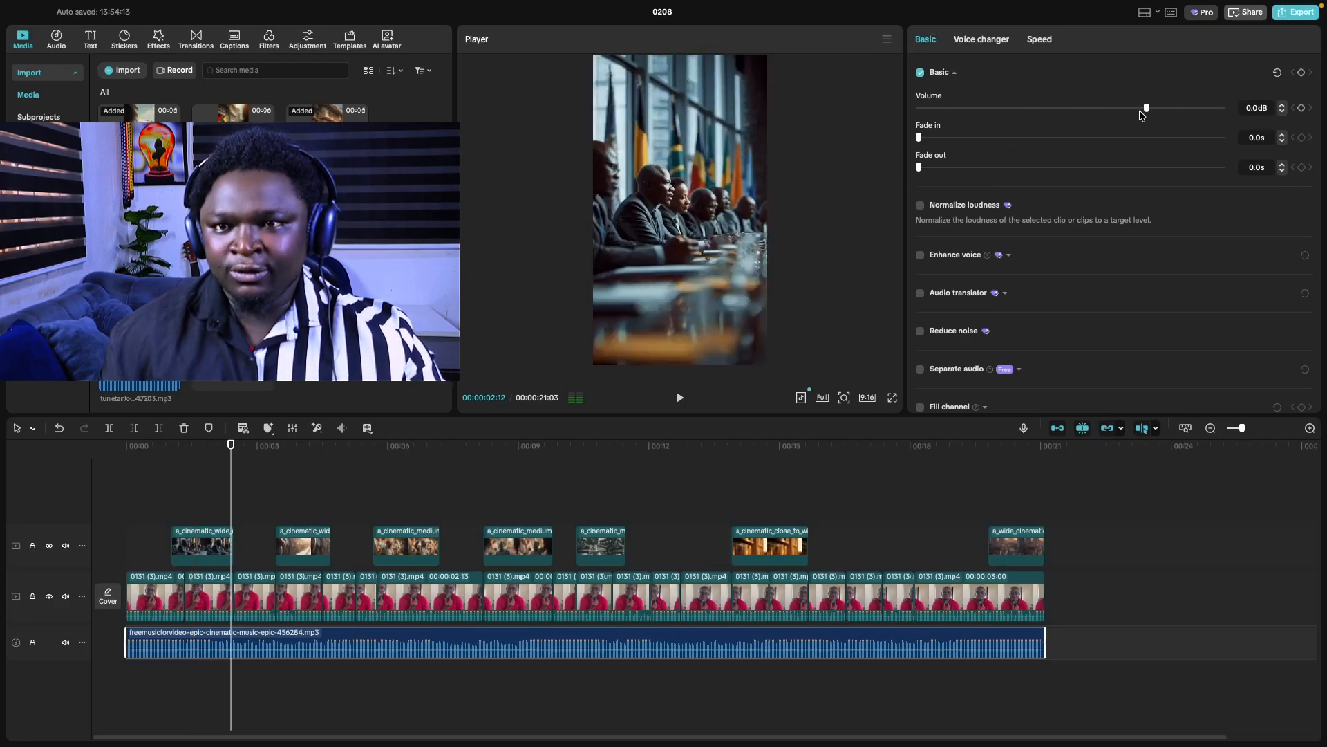
pyautogui.moveTo(1147, 111); pyautogui.dragTo(1091, 110)
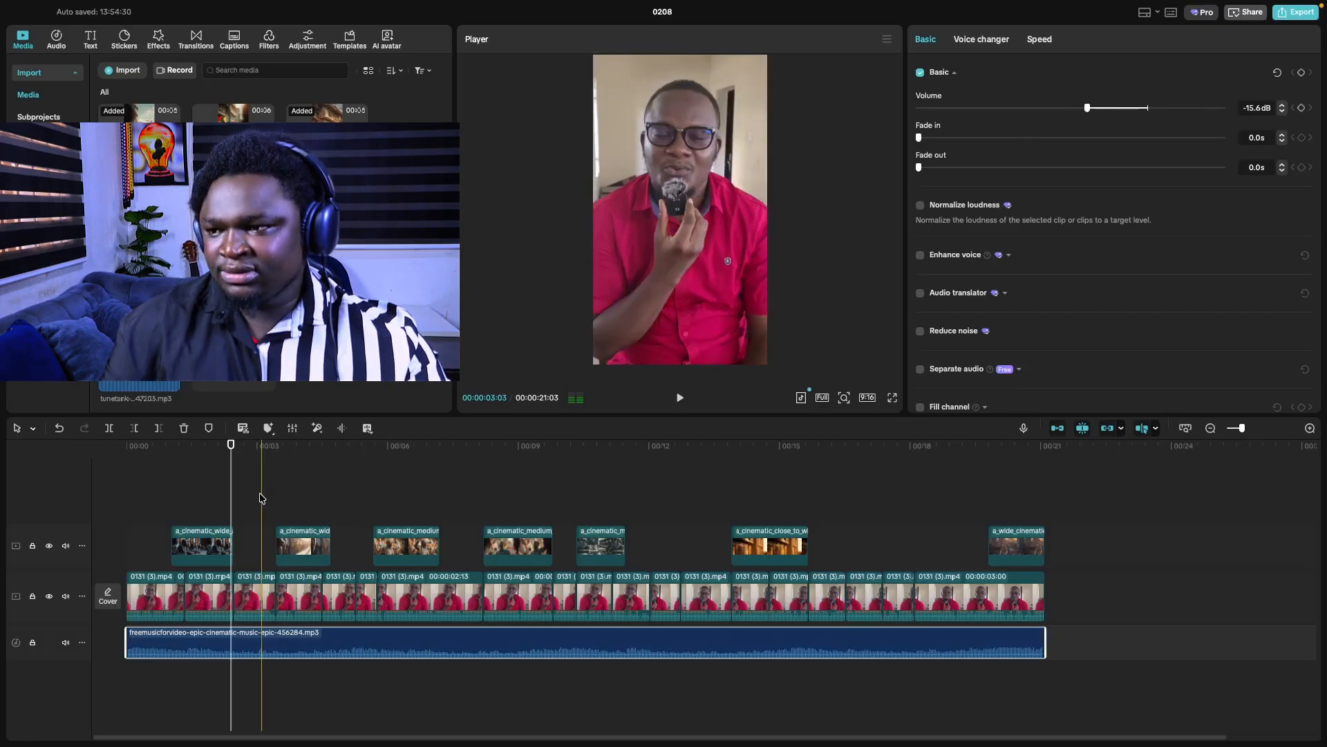
pyautogui.click(119, 534)
pyautogui.press('space')
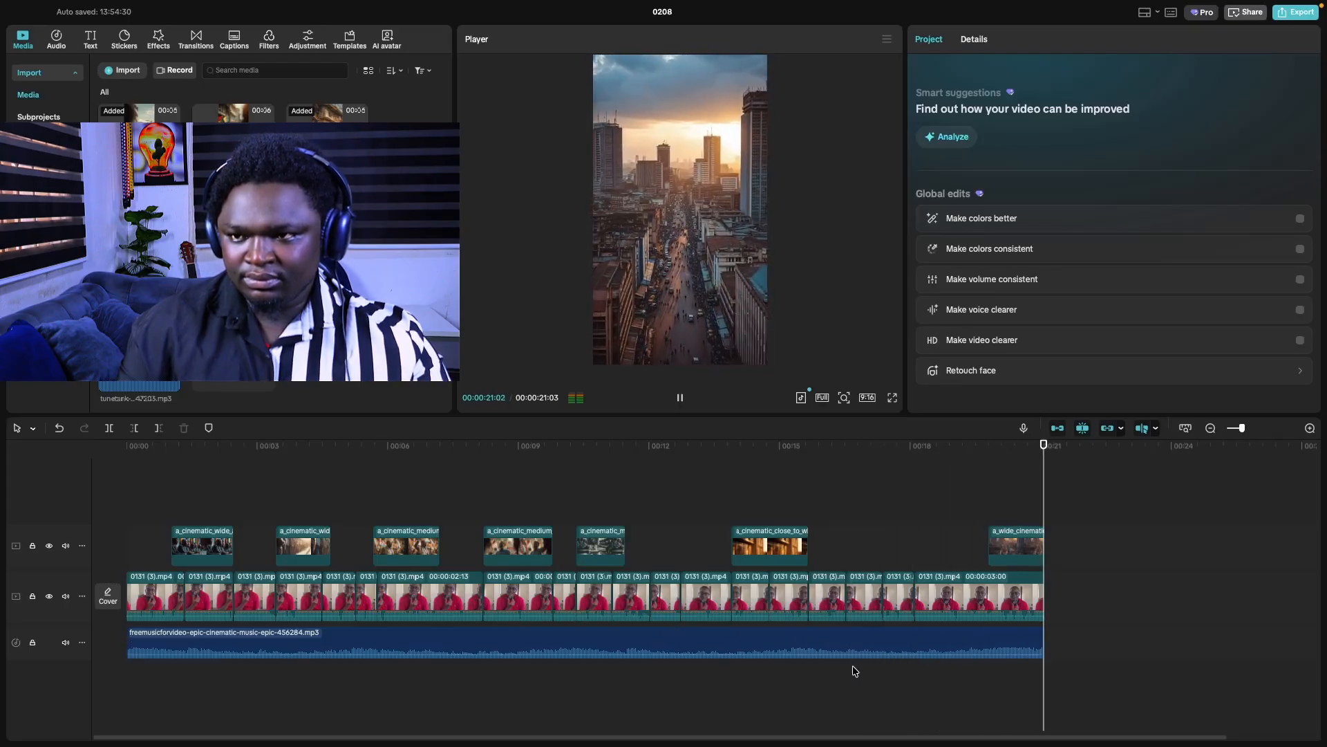
# - Give the epic music clip a 3.2 s fade-out and play the video's ending
pyautogui.click(1041, 647)
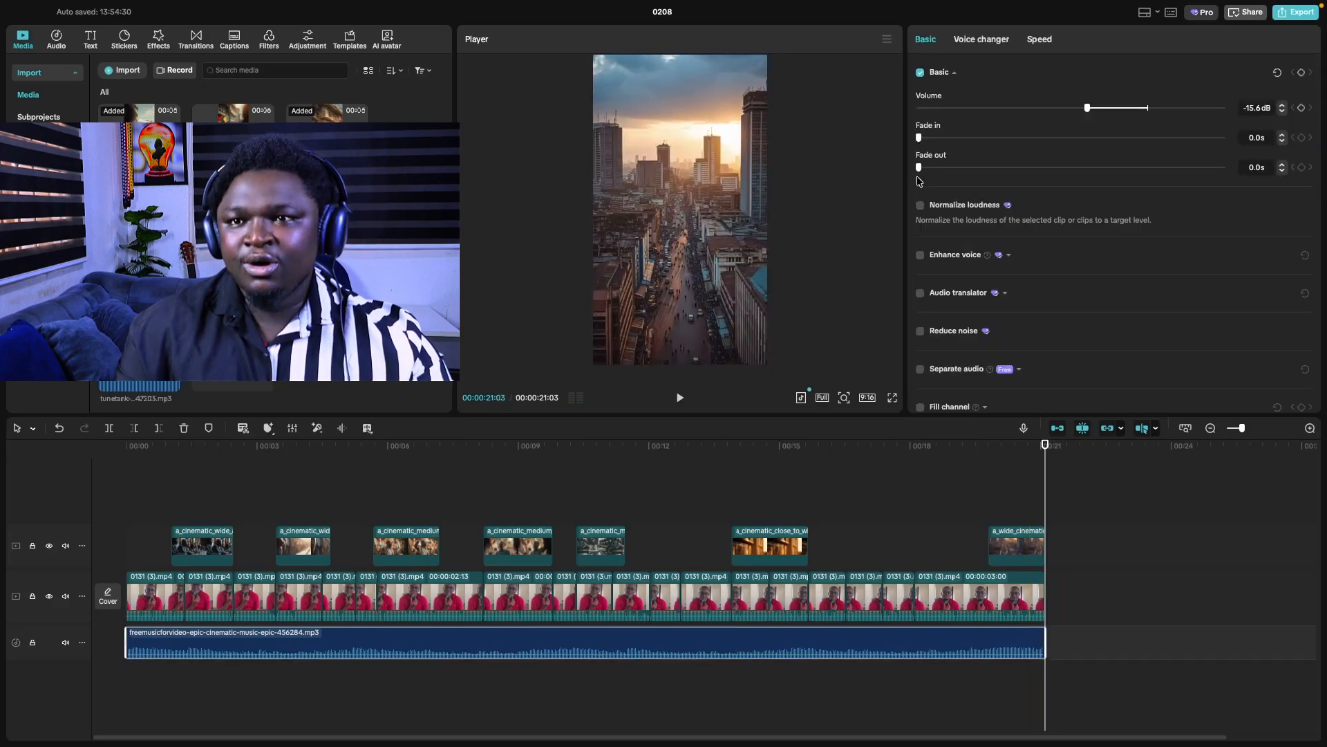
pyautogui.click(925, 169)
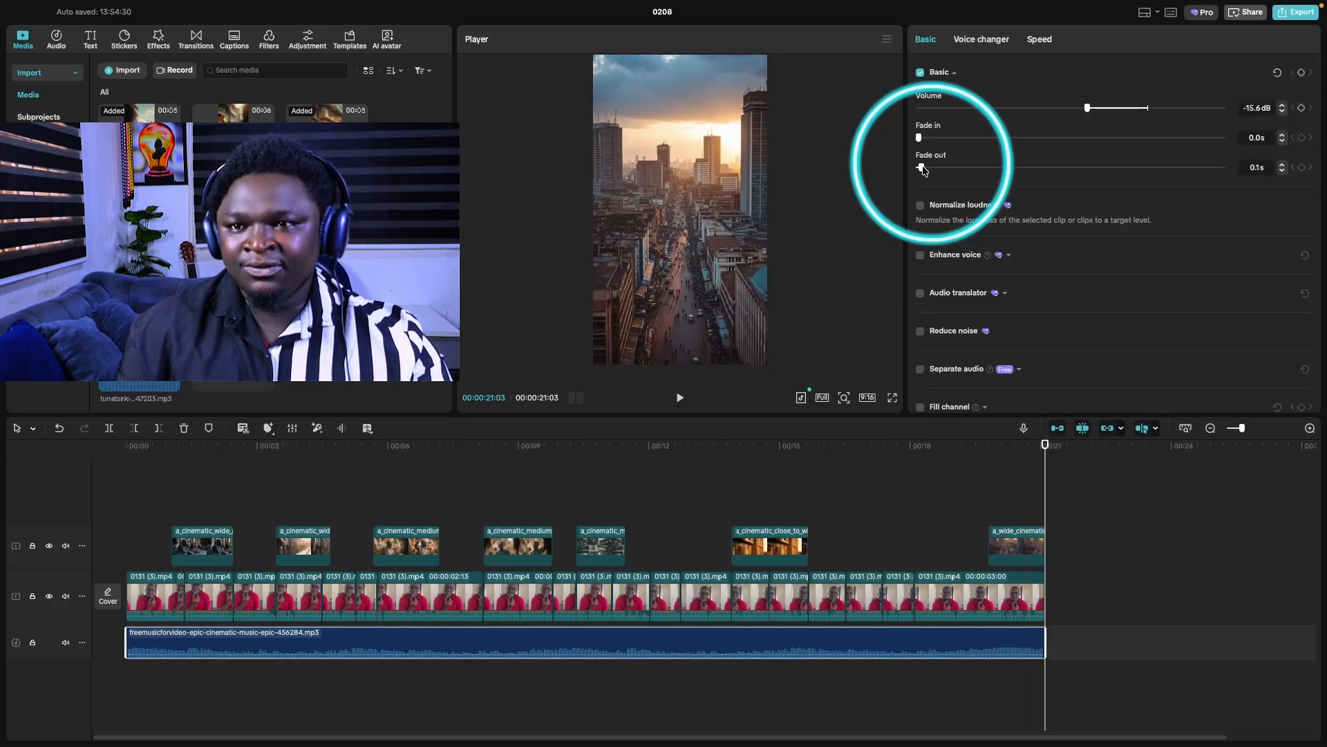
pyautogui.moveTo(1063, 168); pyautogui.dragTo(1034, 167)
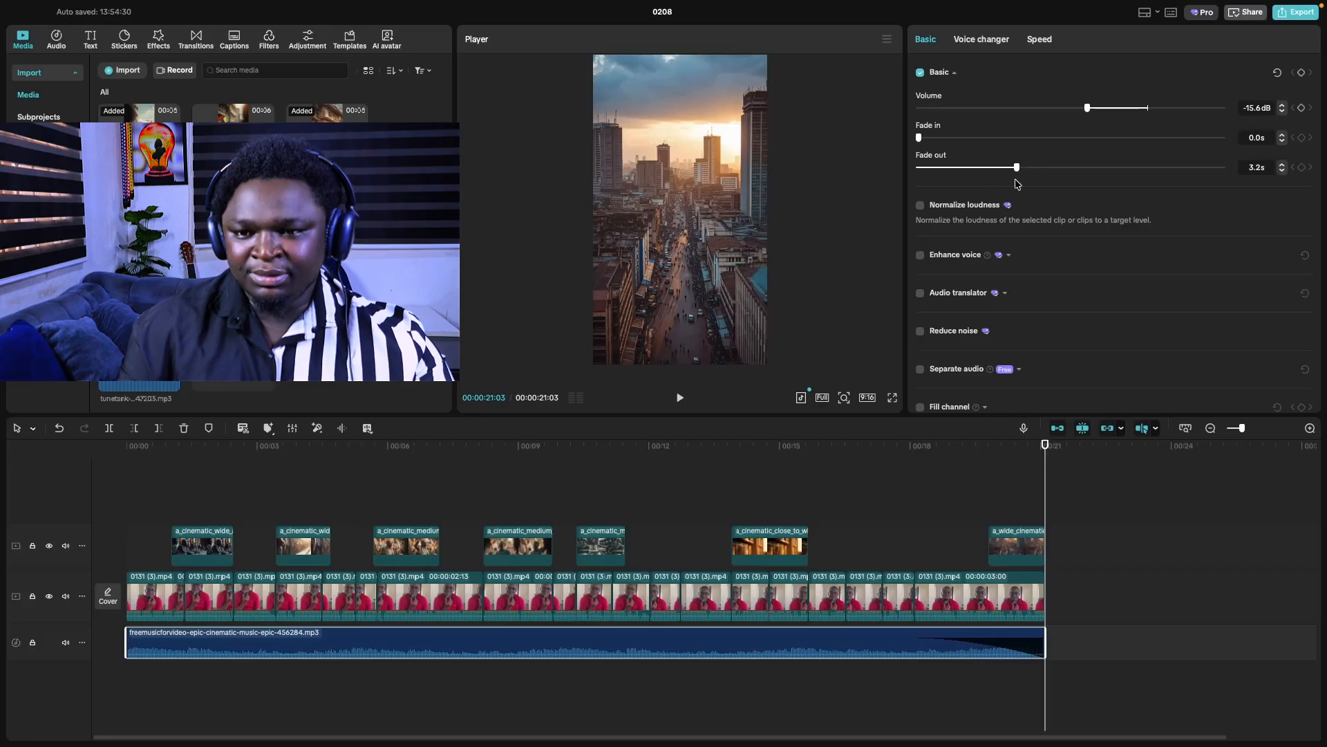
pyautogui.click(893, 550)
pyautogui.press('space')
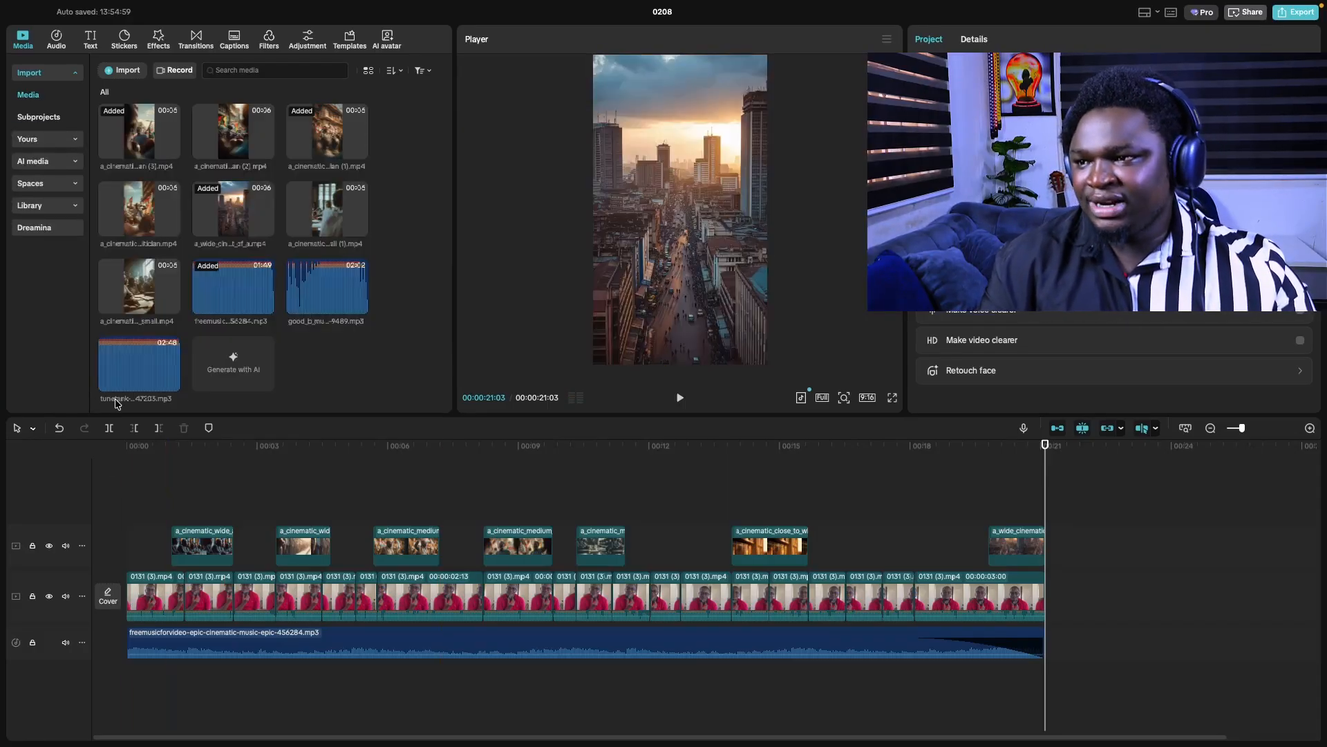
# - Replace the epic music clip with the tunetank-african-africa-music track, its opening trimmed off, and play the video from the start
pyautogui.click(267, 646)
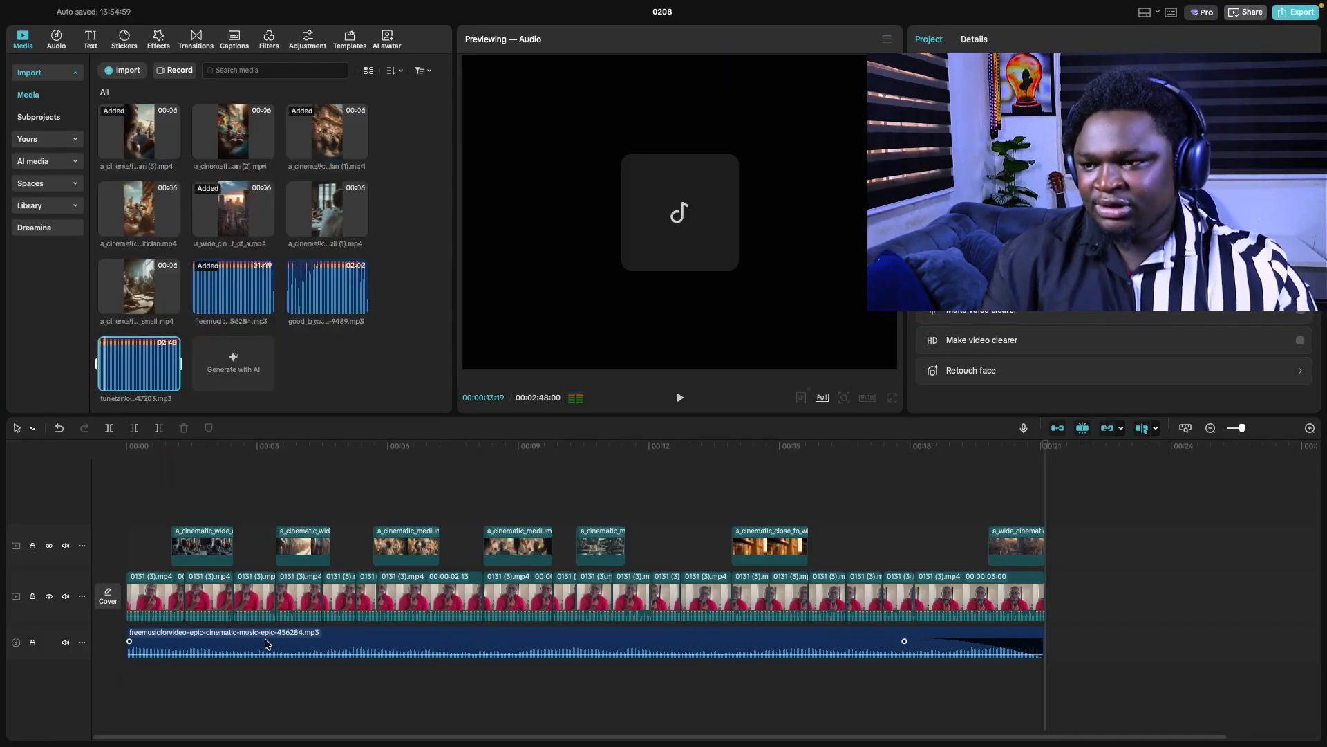
pyautogui.press('Delete')
pyautogui.moveTo(156, 375); pyautogui.dragTo(189, 642)
pyautogui.moveTo(295, 650); pyautogui.dragTo(188, 648)
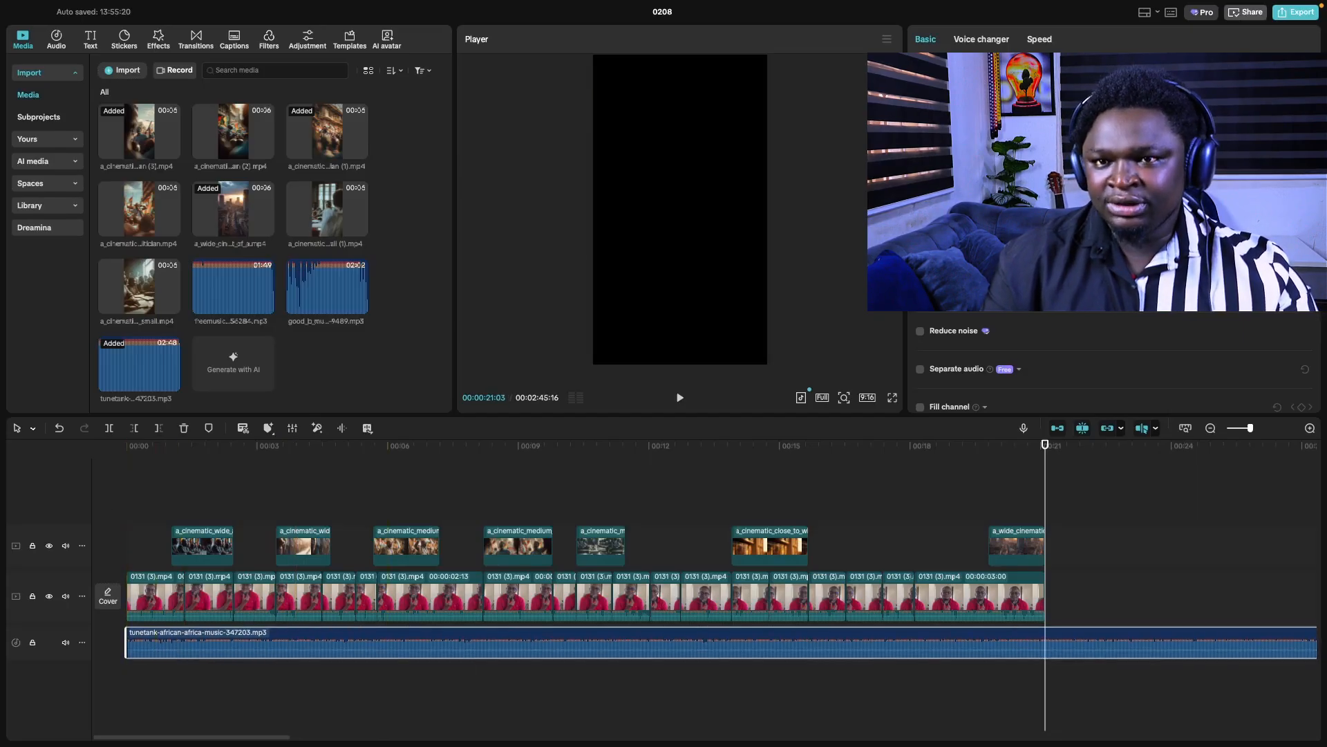
pyautogui.click(118, 536)
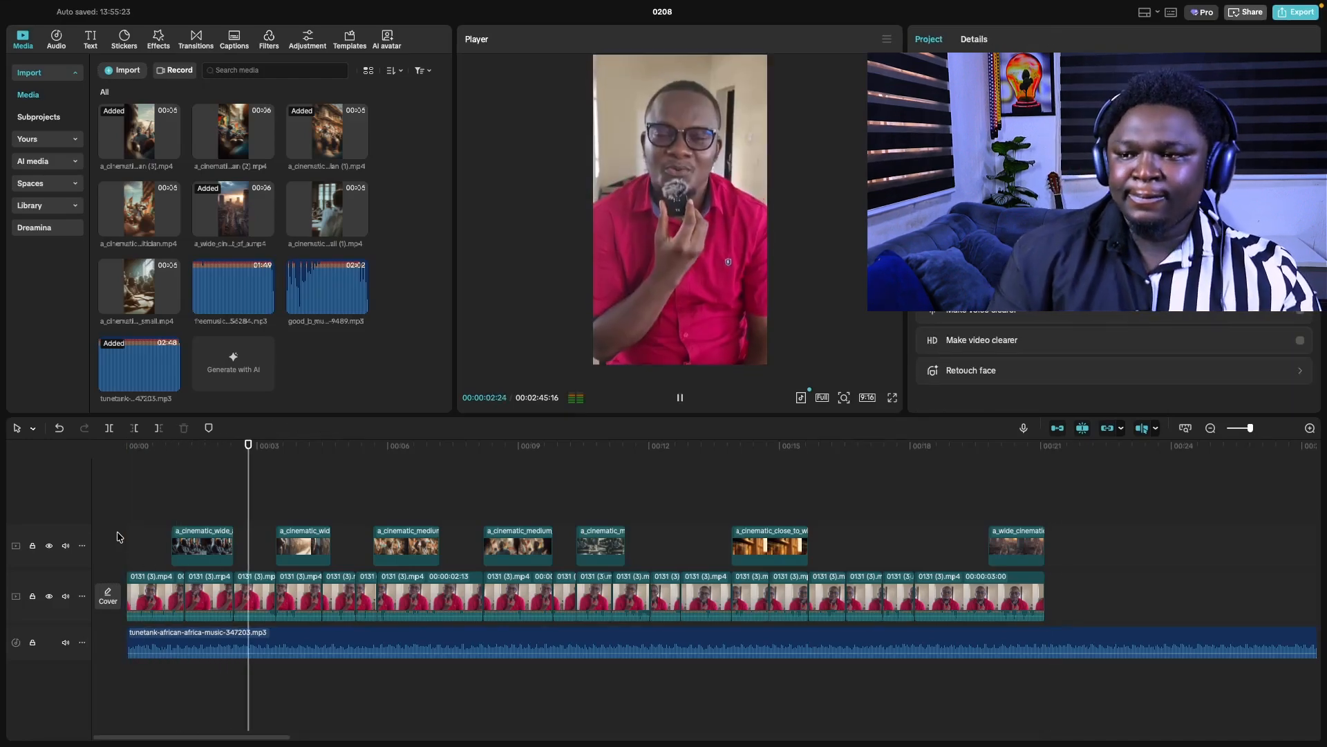
# - Replace the tunetank African music with the good_b_music-epic-hollywood-trailer track, its opening trimmed off and starting at the video's beginning
pyautogui.click(450, 638)
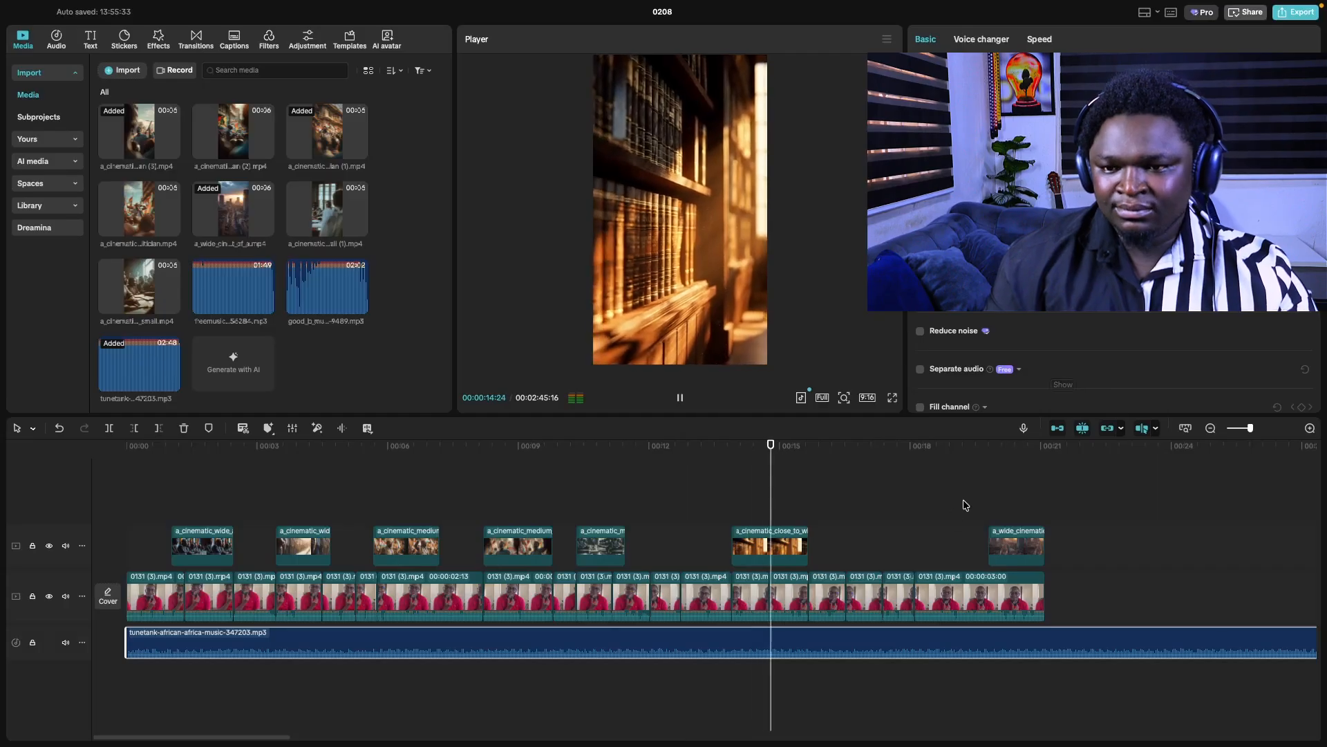
pyautogui.press('space')
pyautogui.press('Delete')
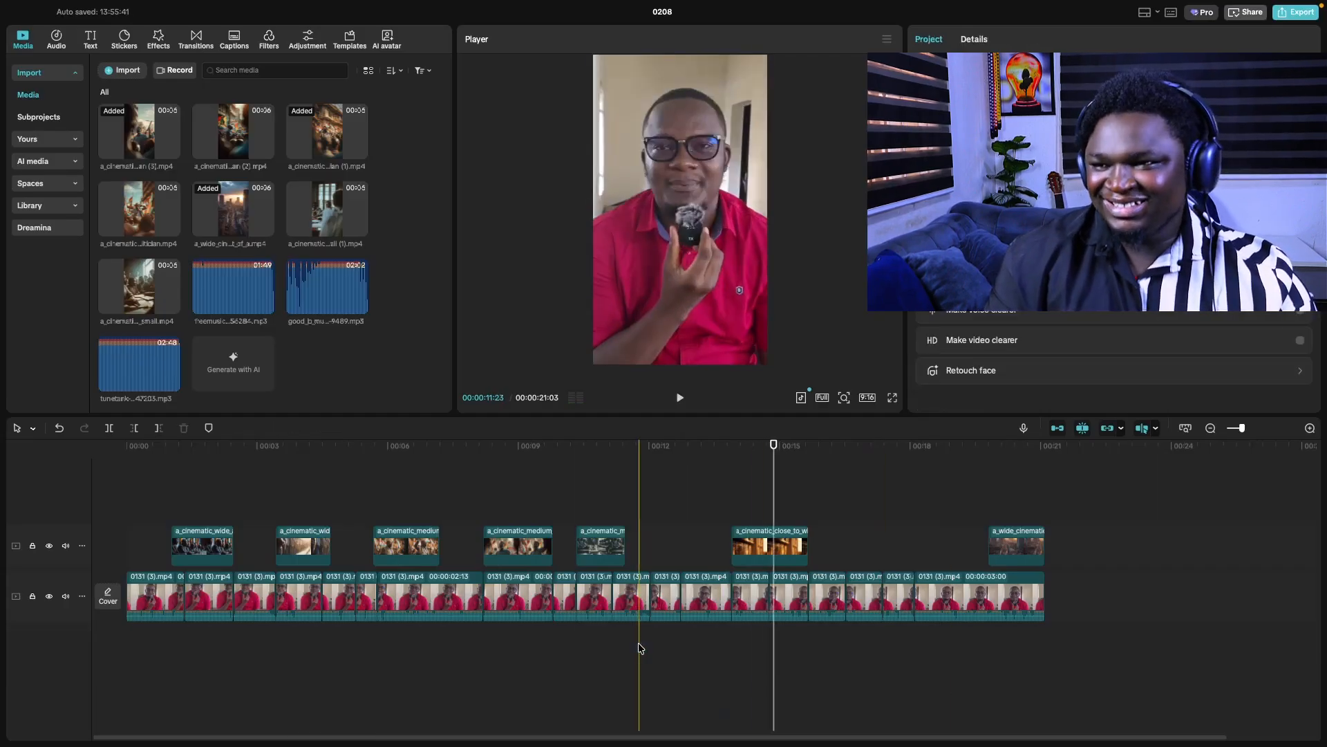
pyautogui.moveTo(356, 294); pyautogui.dragTo(562, 659)
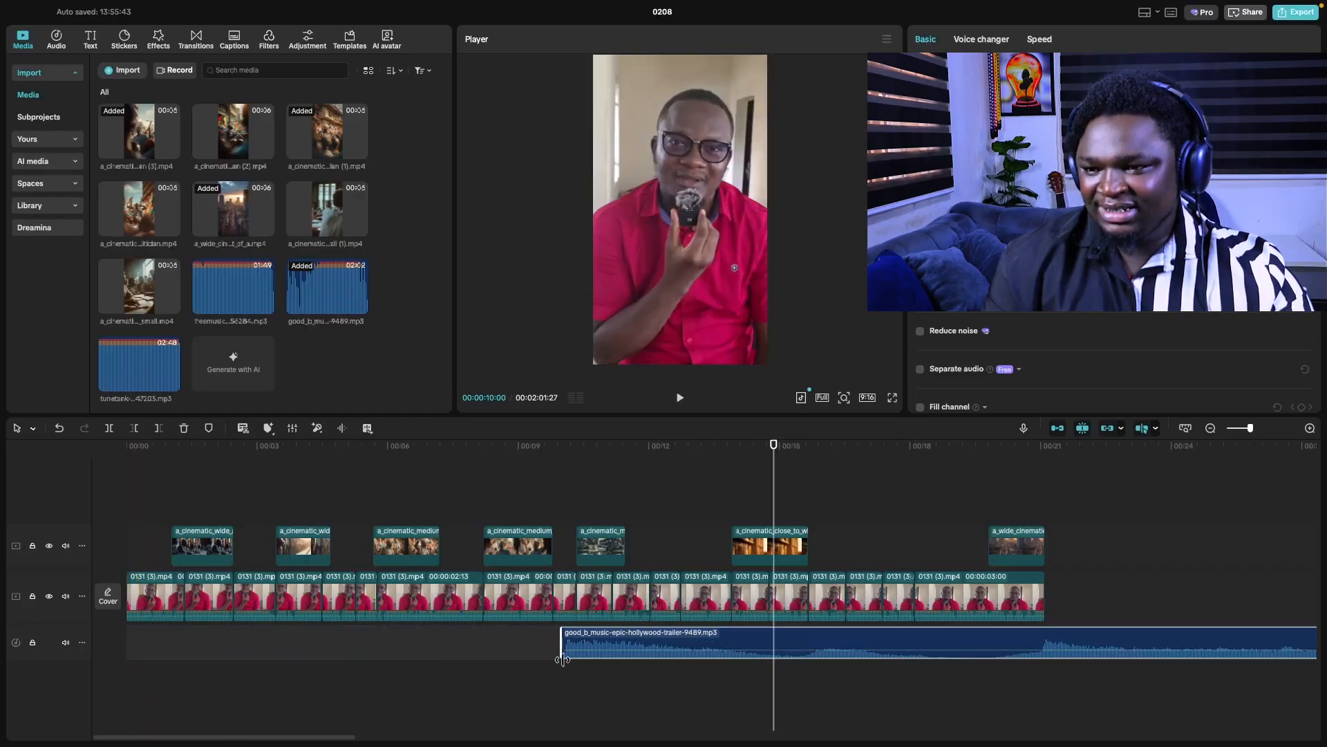
pyautogui.moveTo(700, 602); pyautogui.dragTo(277, 559)
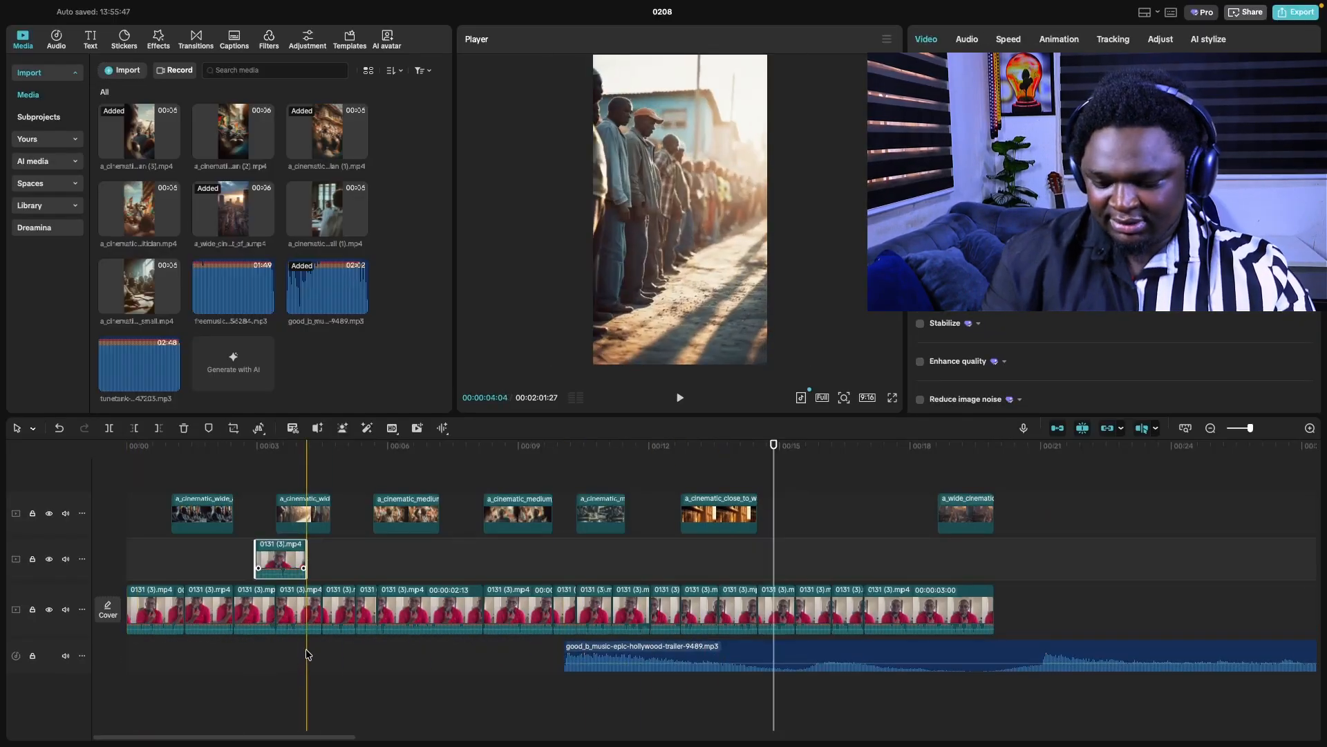
pyautogui.hotkey('ctrl', 'z')
pyautogui.moveTo(880, 641); pyautogui.dragTo(96, 657)
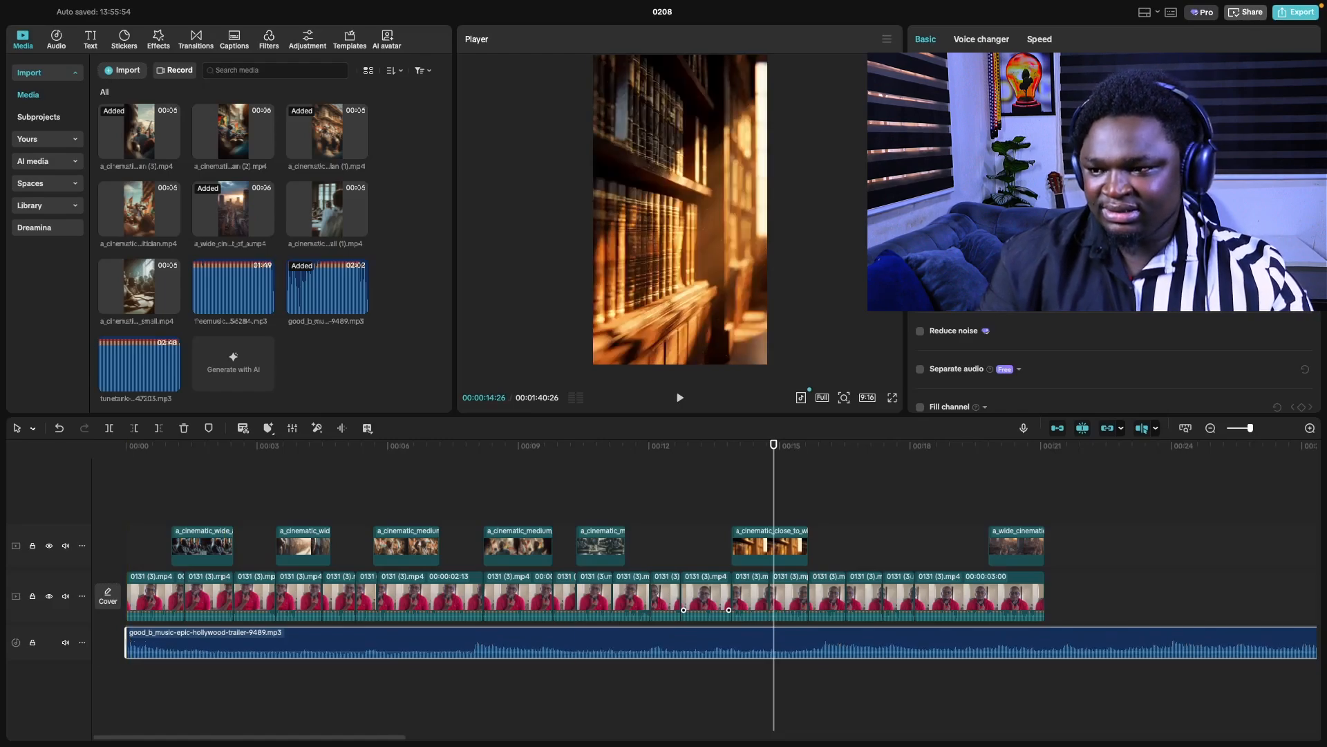
# - Play the whole video from the start with the epic-hollywood-trailer music
pyautogui.click(131, 556)
pyautogui.press('space')
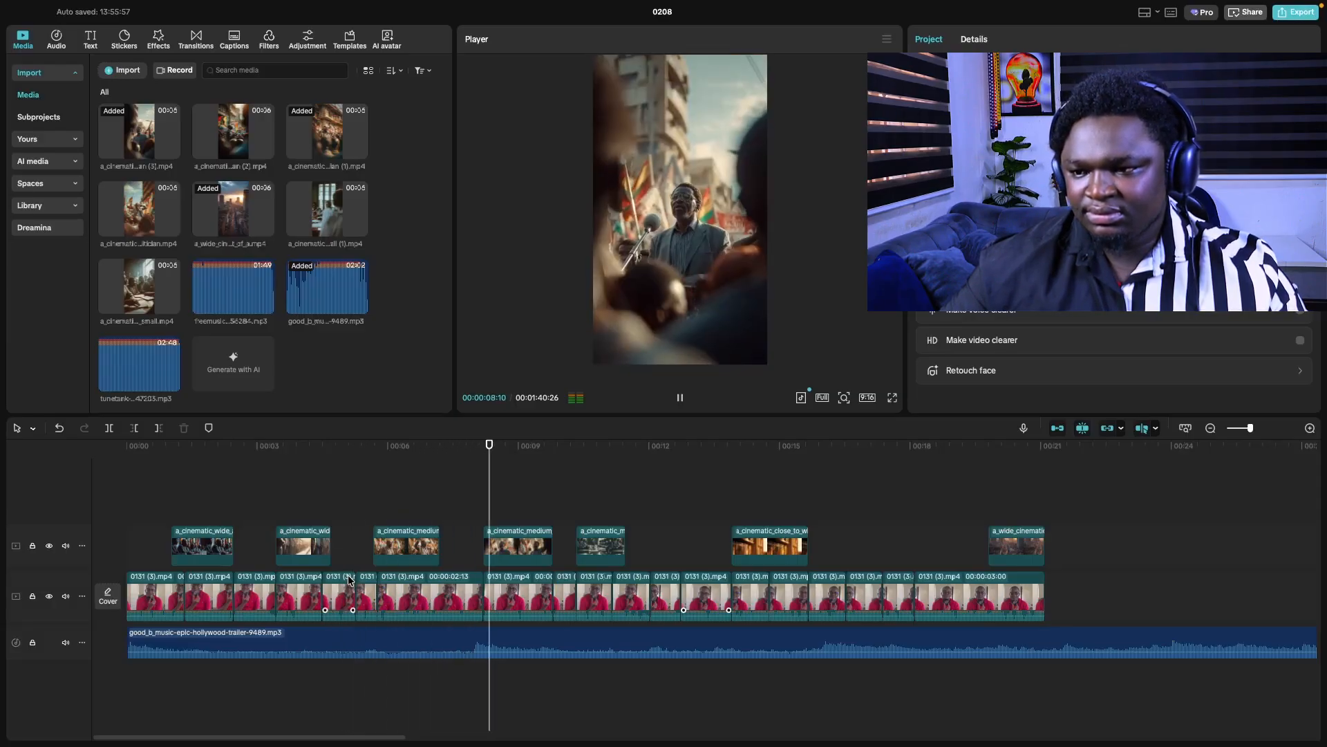
pyautogui.scroll(-2, 896, 612)
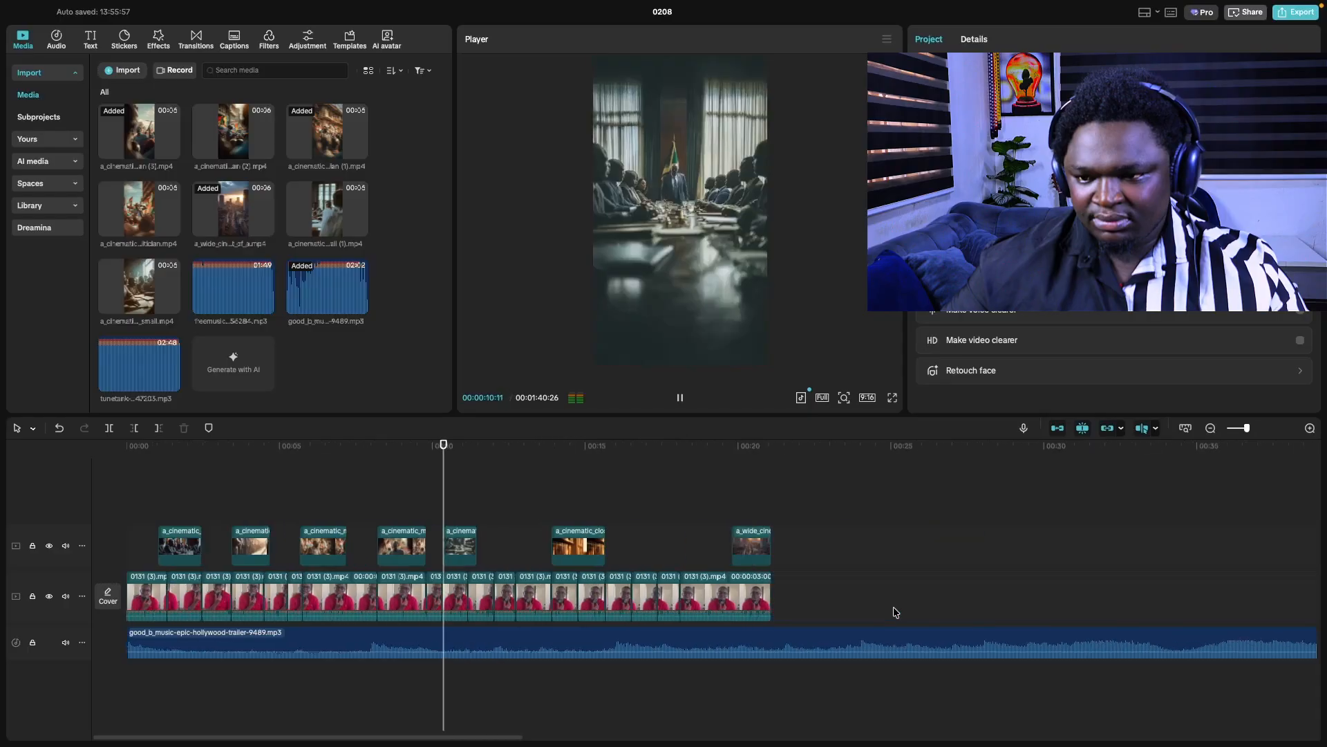
pyautogui.scroll(-1, 896, 612)
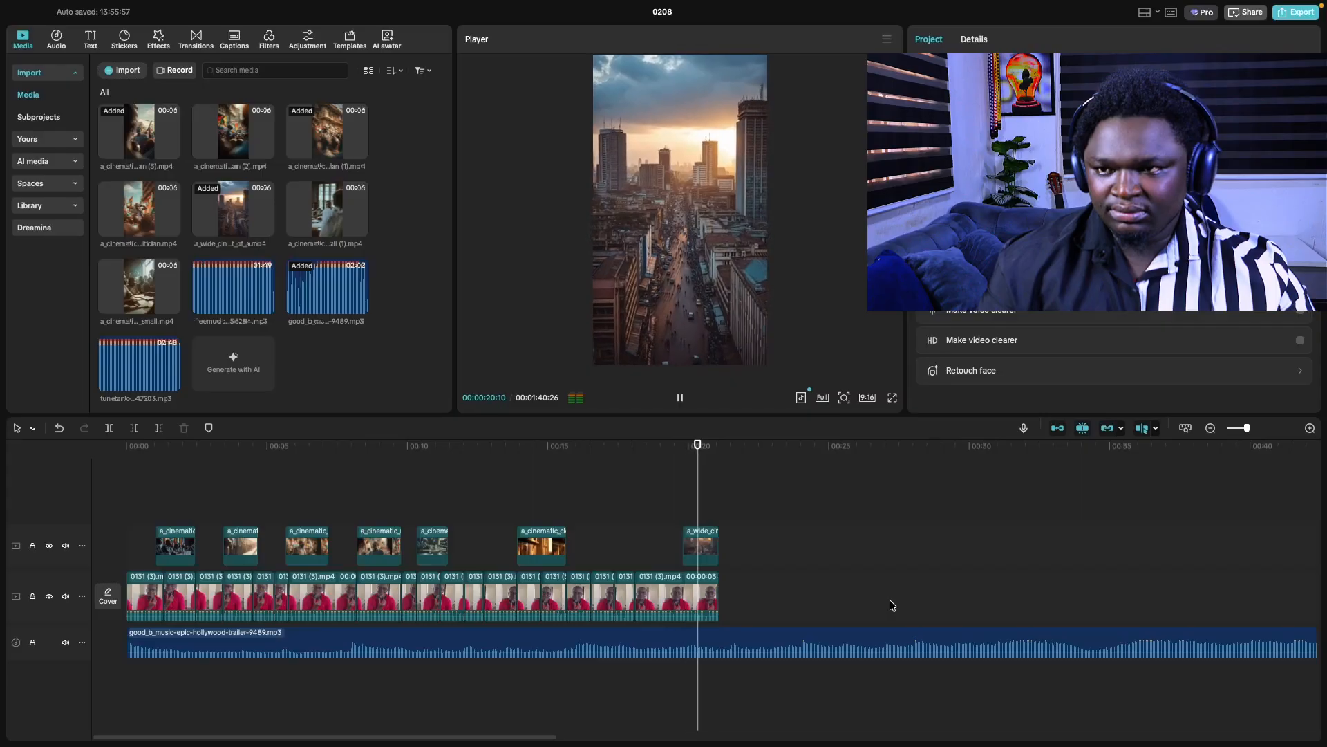
pyautogui.press('space')
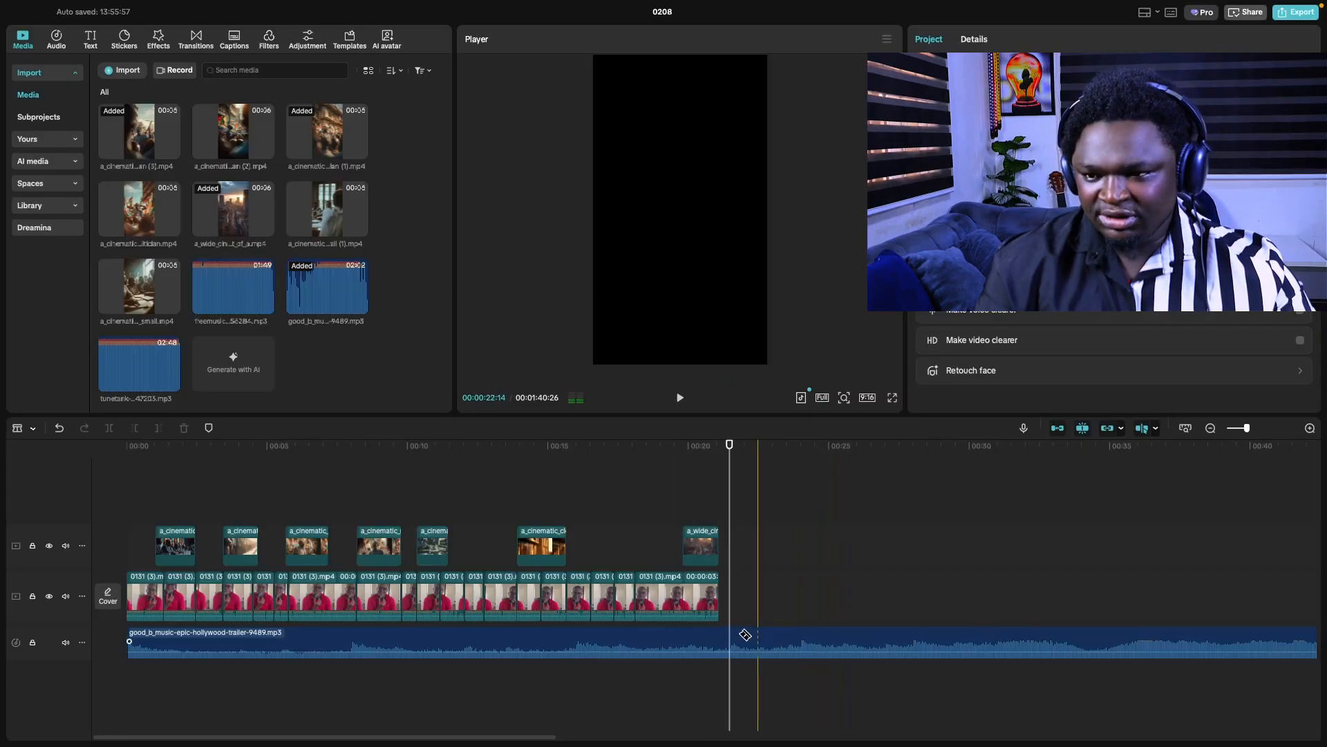
# - Split the epic-hollywood-trailer music where the video ends and delete the leftover part
pyautogui.click(719, 638)
pyautogui.press('a')
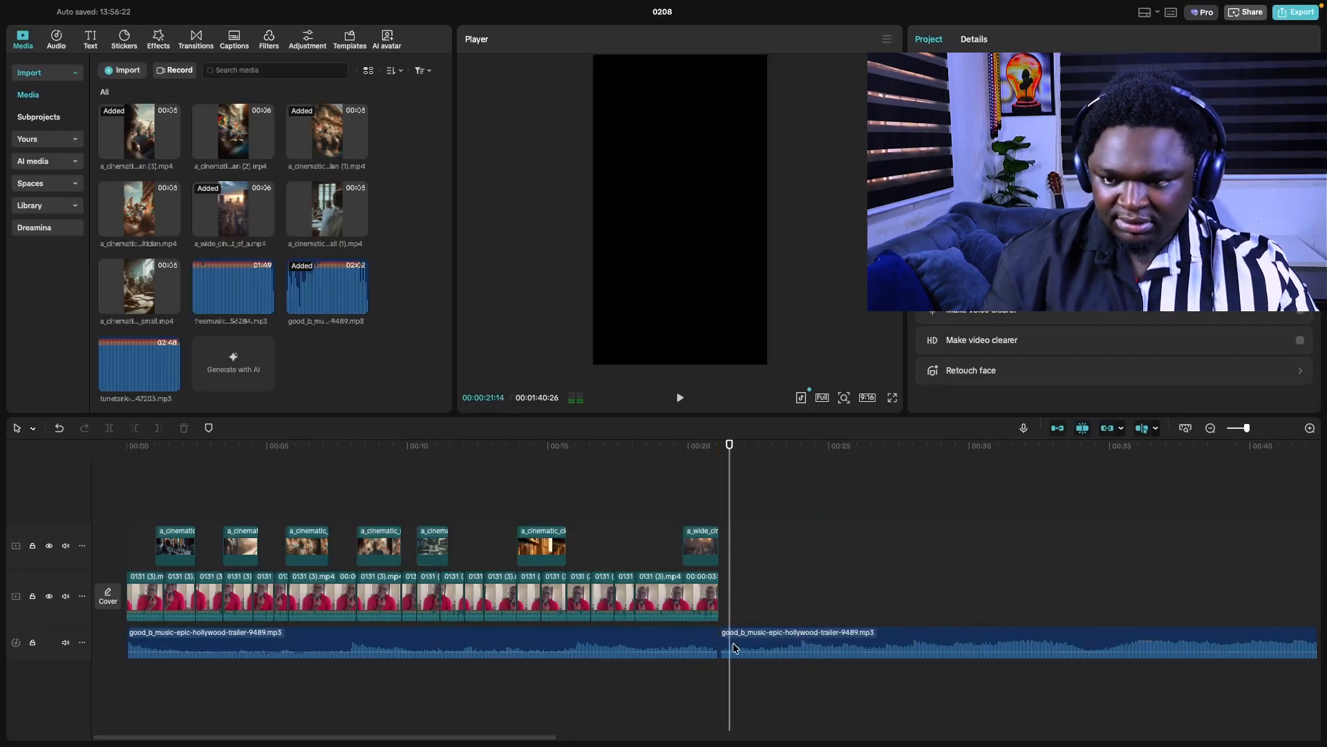
pyautogui.click(737, 648)
pyautogui.press('Delete')
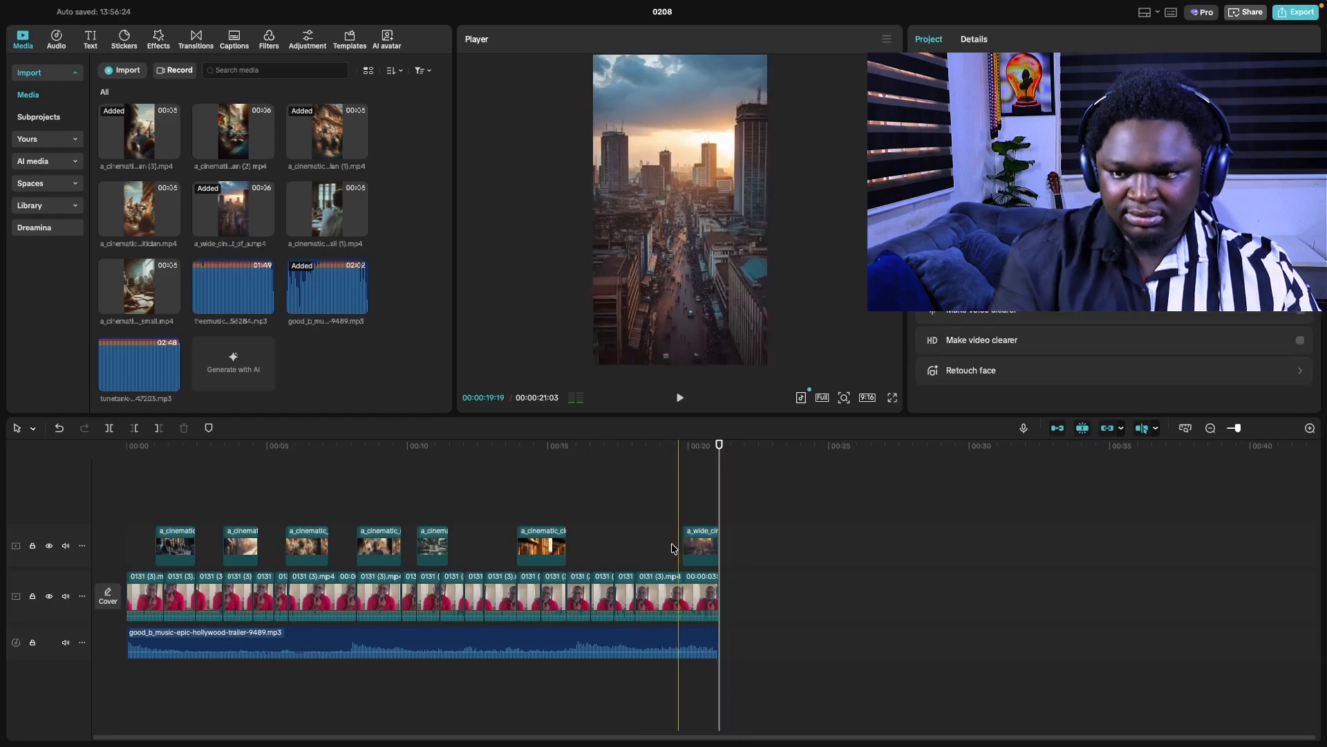
# - Preview the video's ending, add a fade-out to the end of the music clip and play the video again
pyautogui.click(640, 522)
pyautogui.press('space')
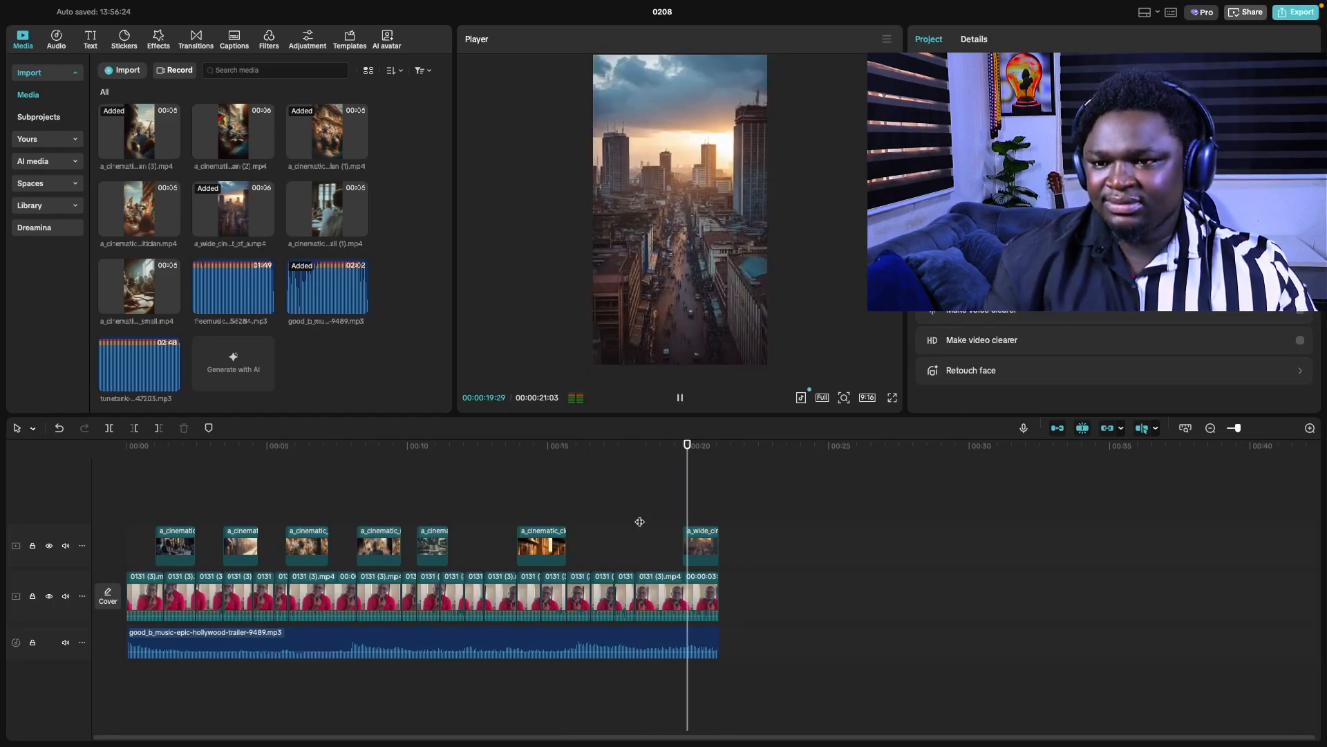
pyautogui.click(700, 643)
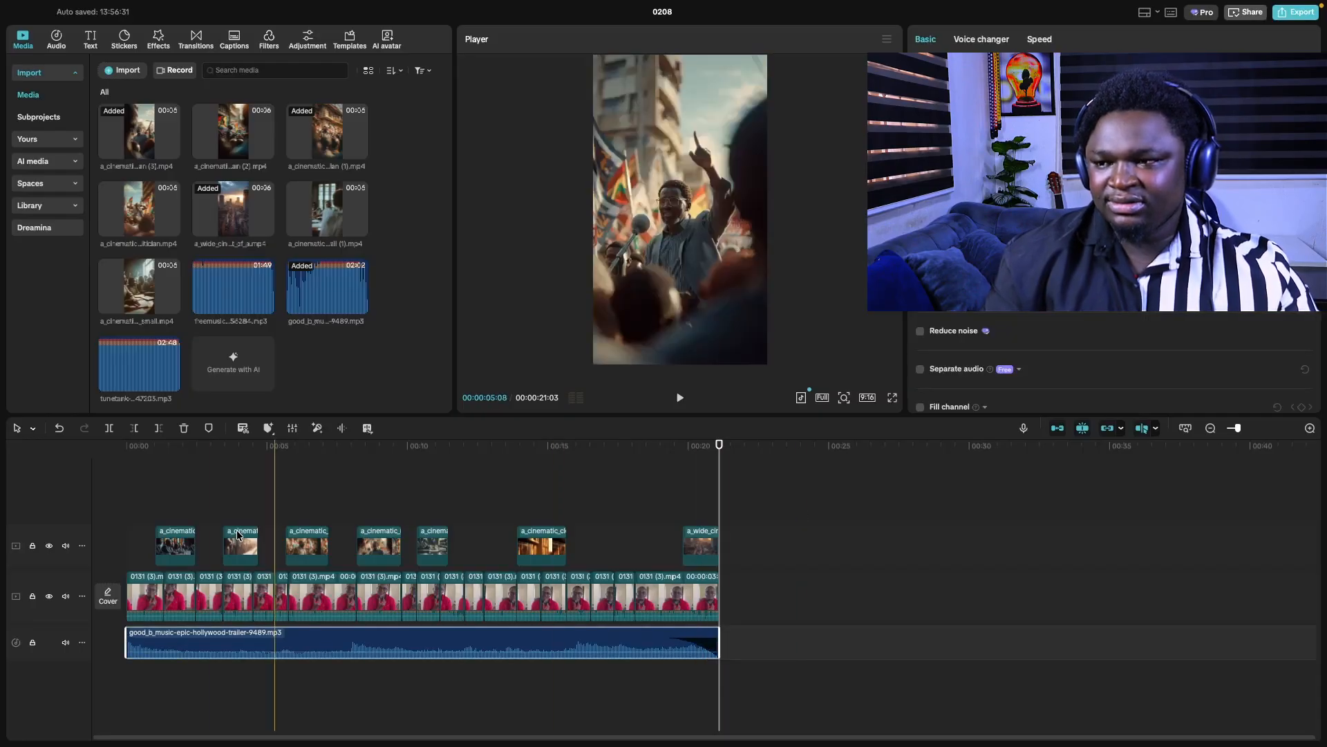
pyautogui.press('space')
pyautogui.click(391, 505)
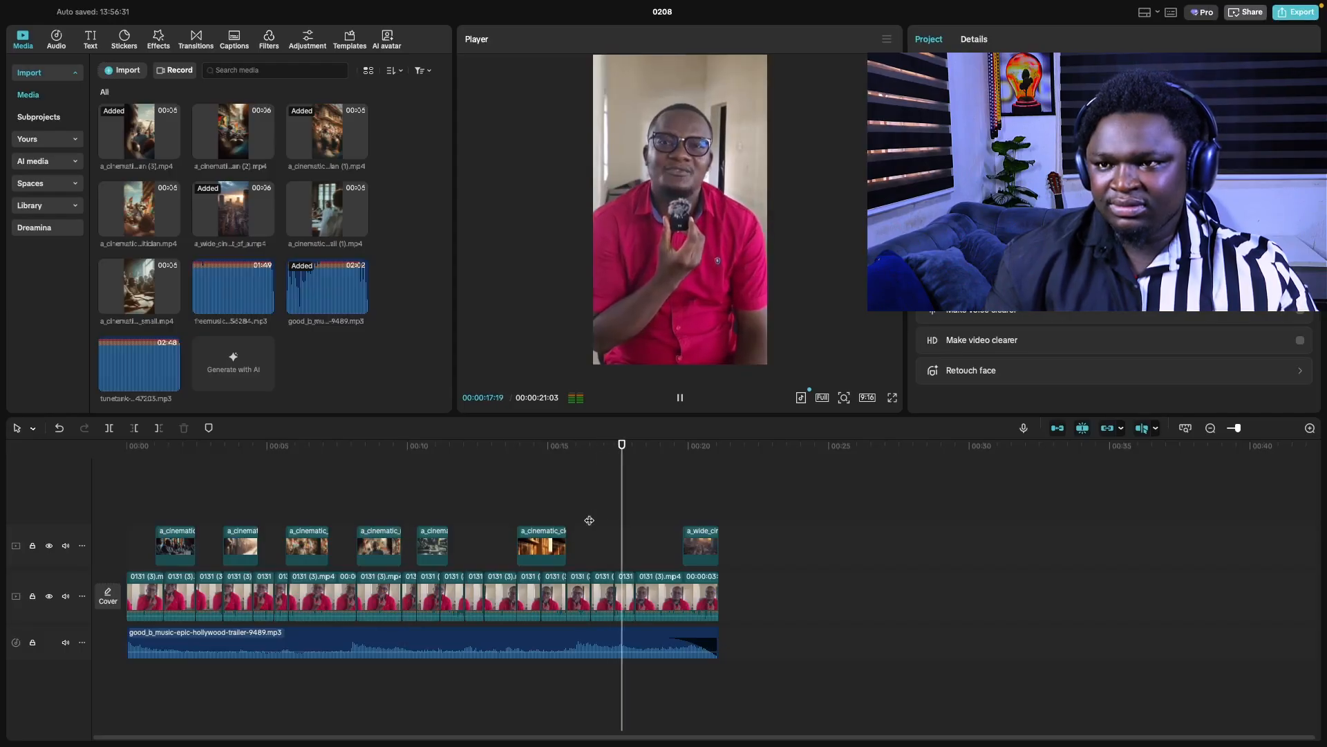
# - Fit the full timeline in view and play the video from the beginning to its end
pyautogui.click(1191, 430)
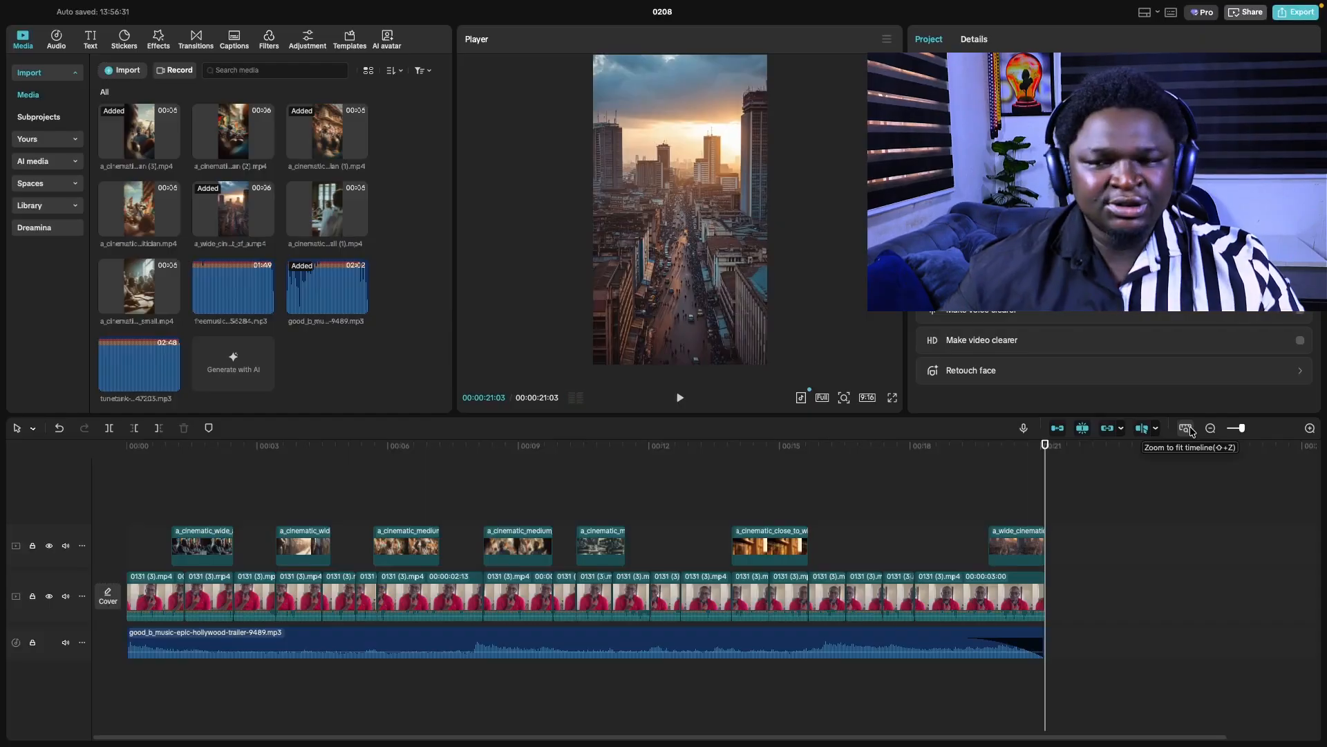
pyautogui.click(131, 504)
pyautogui.press('space')
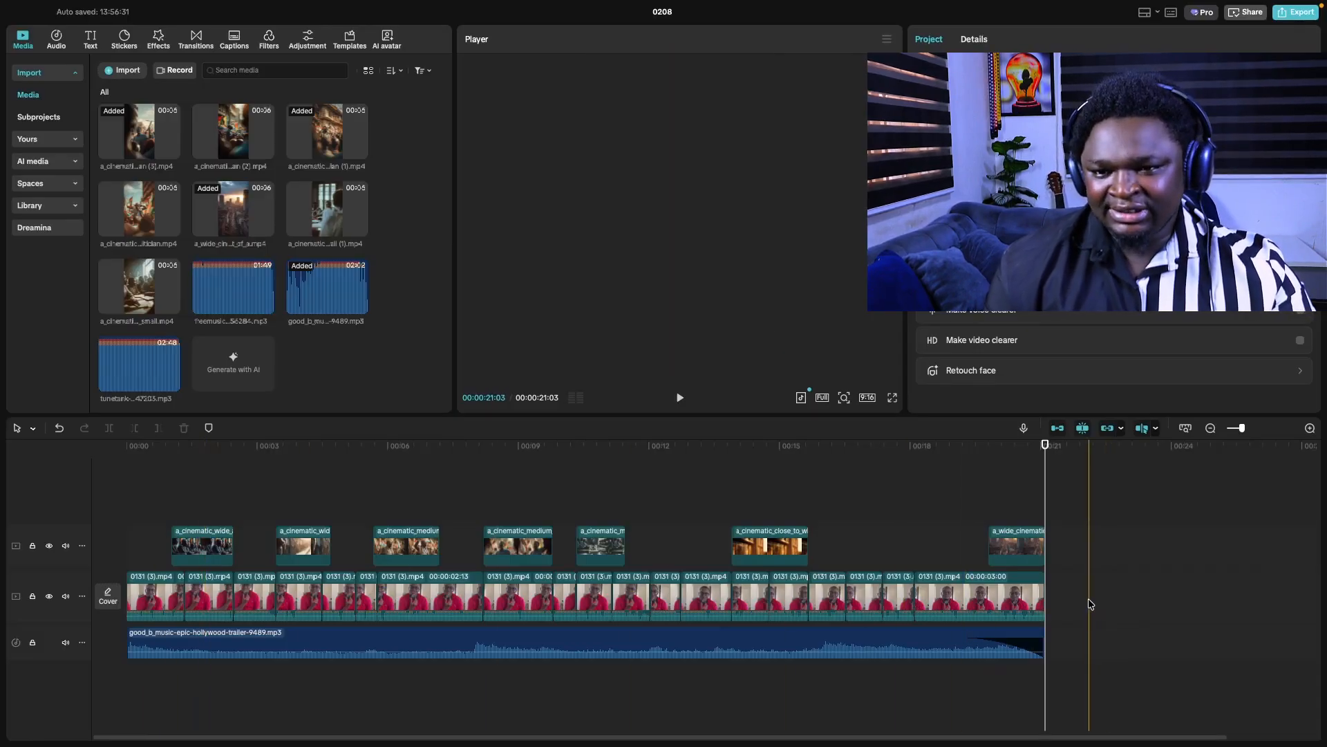
# - Combine all the 0131 (3).mp4 clips on the main track into one compound clip
pyautogui.moveTo(1091, 604); pyautogui.dragTo(206, 616)
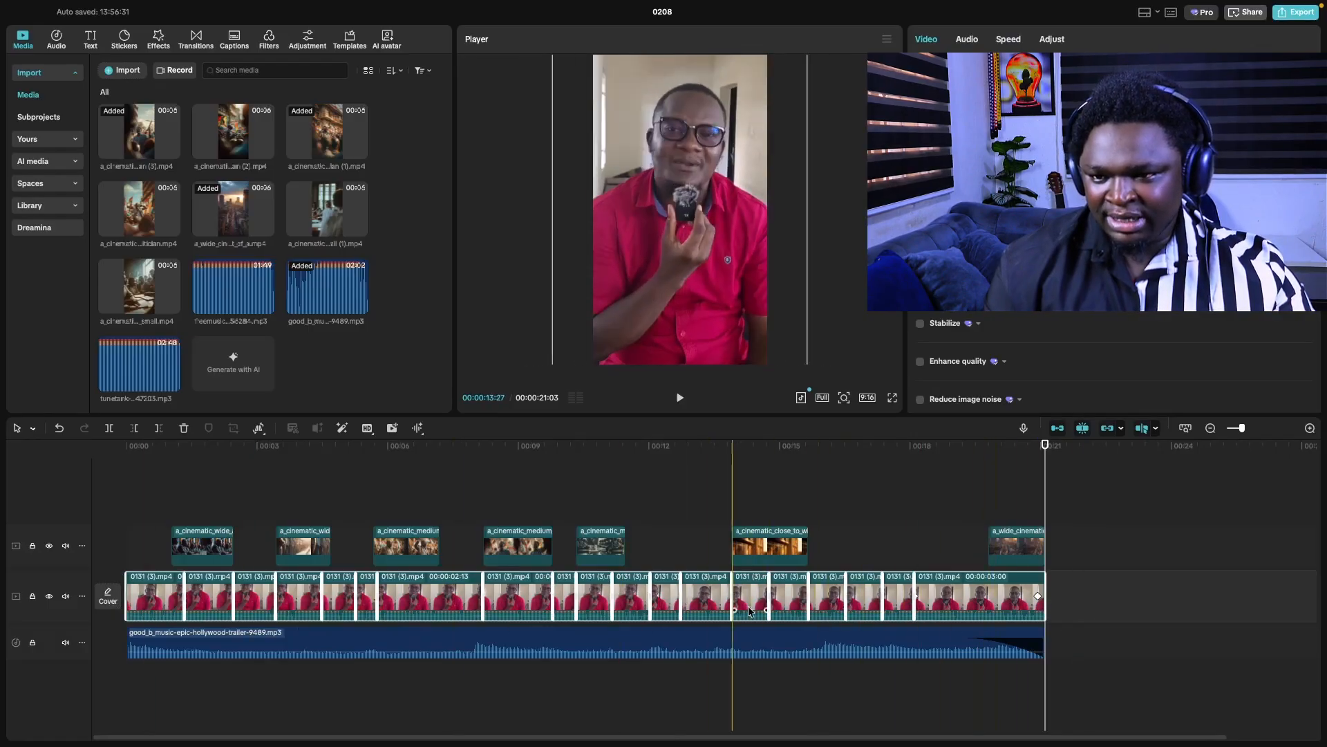
pyautogui.moveTo(1105, 603); pyautogui.dragTo(257, 611)
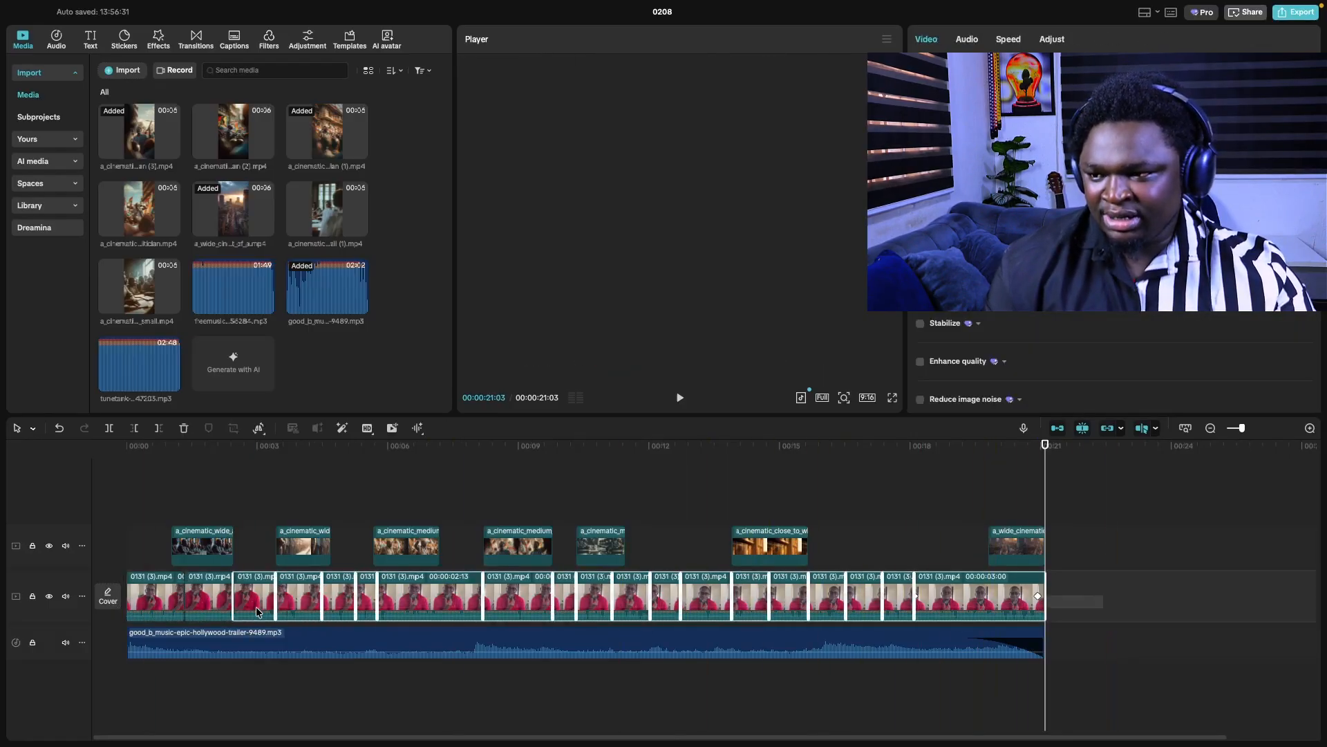
pyautogui.rightClick(422, 598)
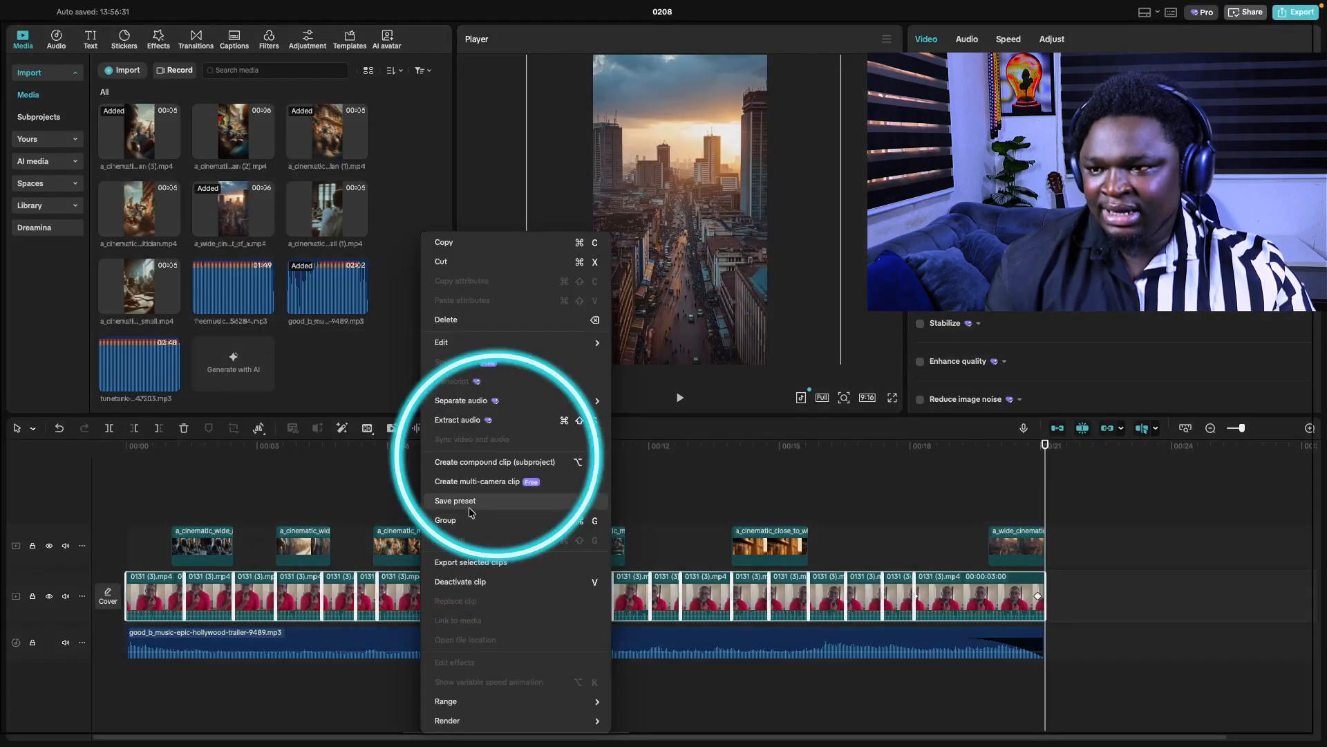
pyautogui.click(494, 463)
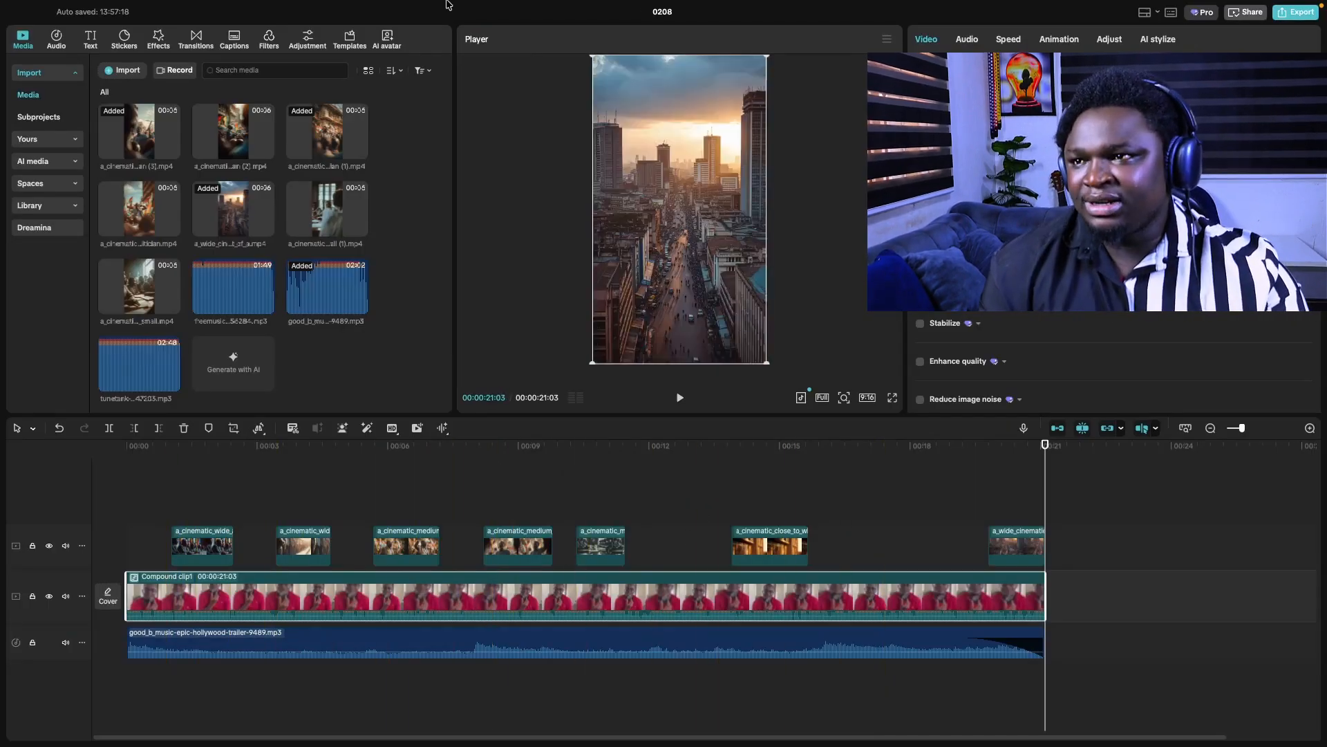
# - Generate captions for the video with the bold white "QUICK" caption template from the NEW category
pyautogui.click(235, 42)
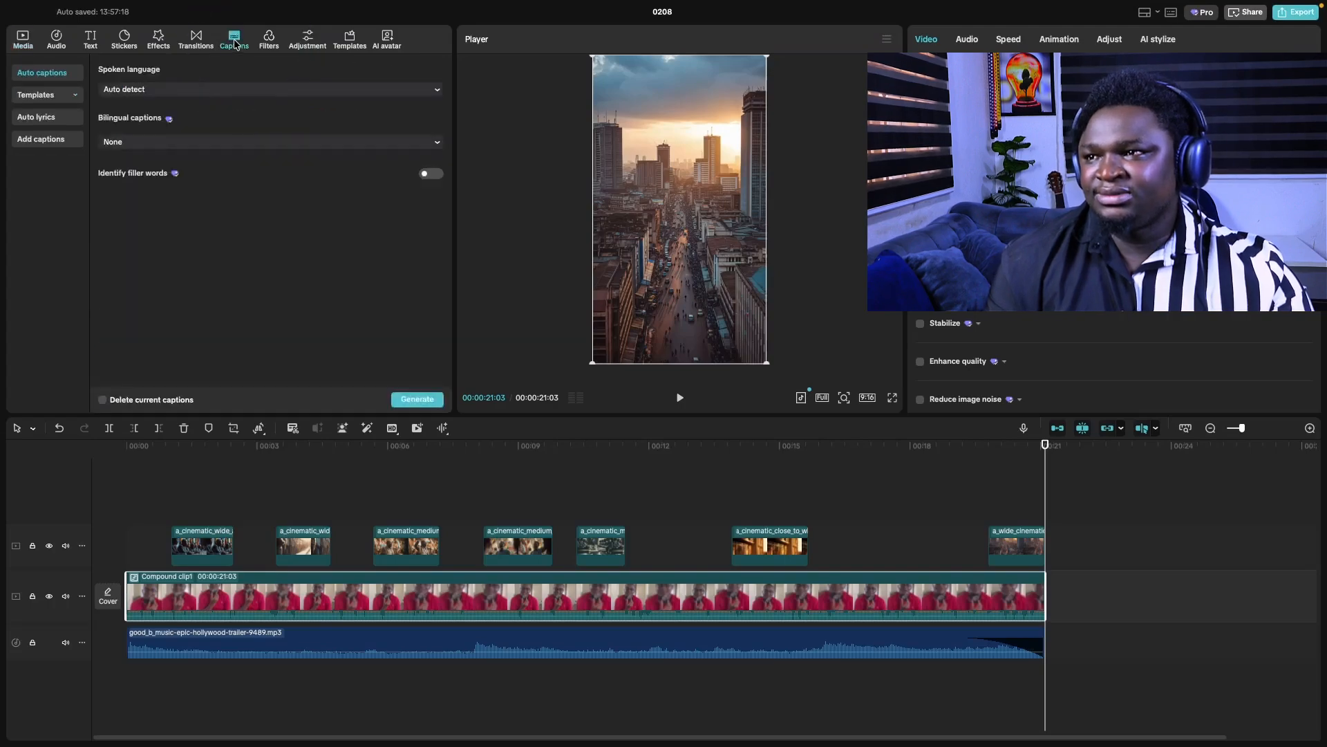
pyautogui.click(38, 95)
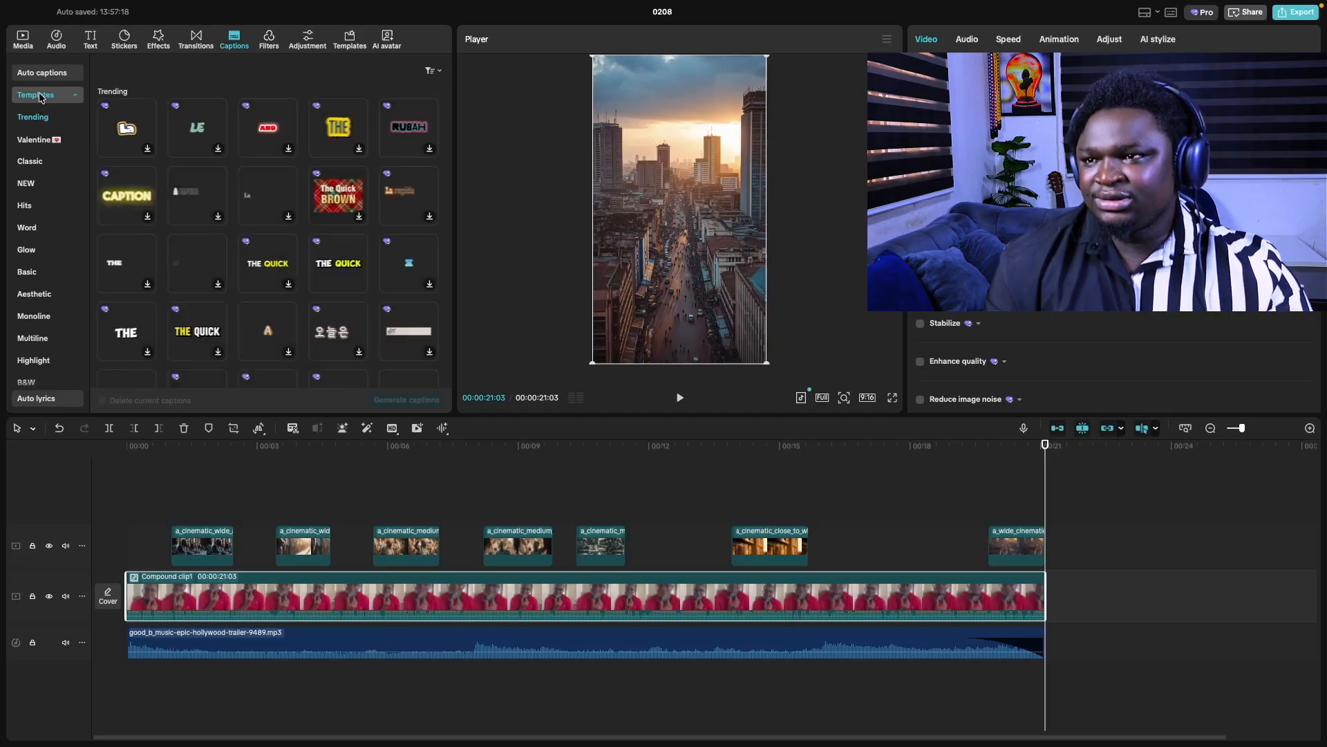
pyautogui.scroll(-2, 266, 185)
pyautogui.scroll(2, 244, 208)
pyautogui.scroll(-5, 242, 211)
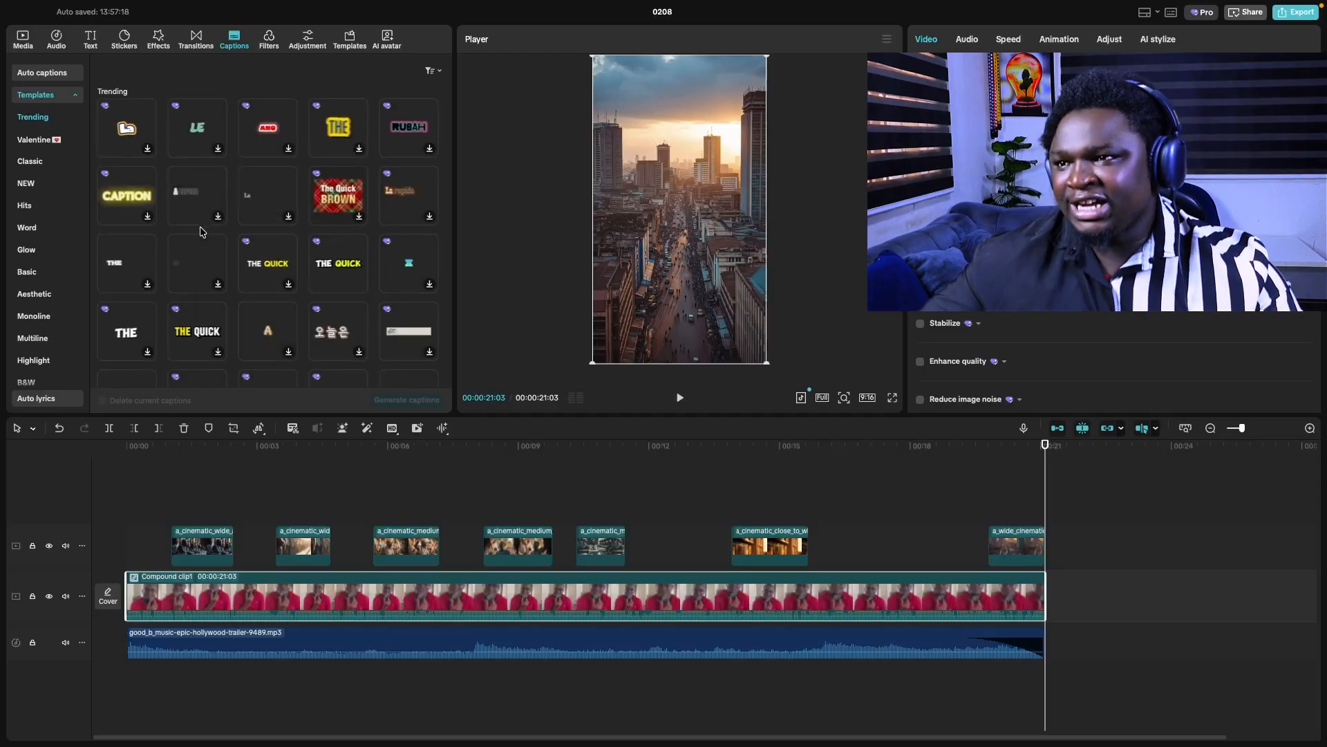
pyautogui.click(32, 188)
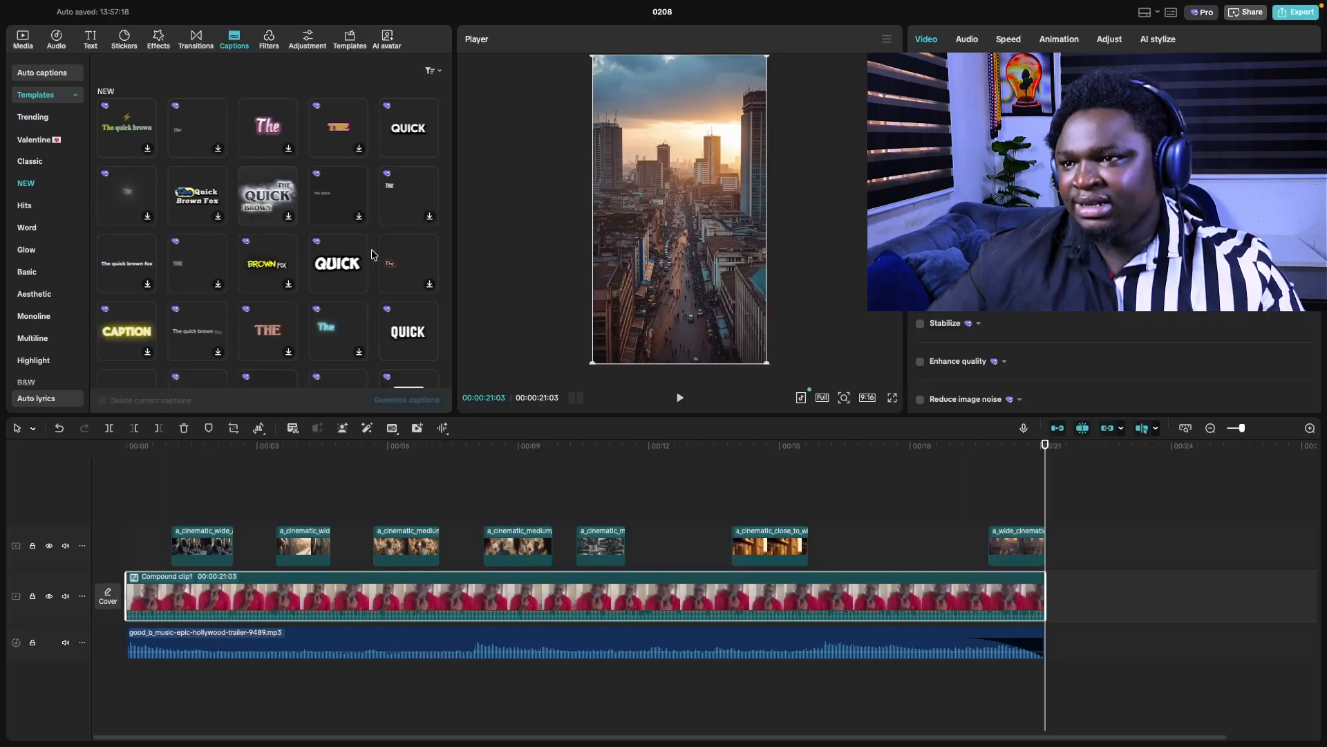
pyautogui.scroll(-1, 387, 291)
pyautogui.click(411, 333)
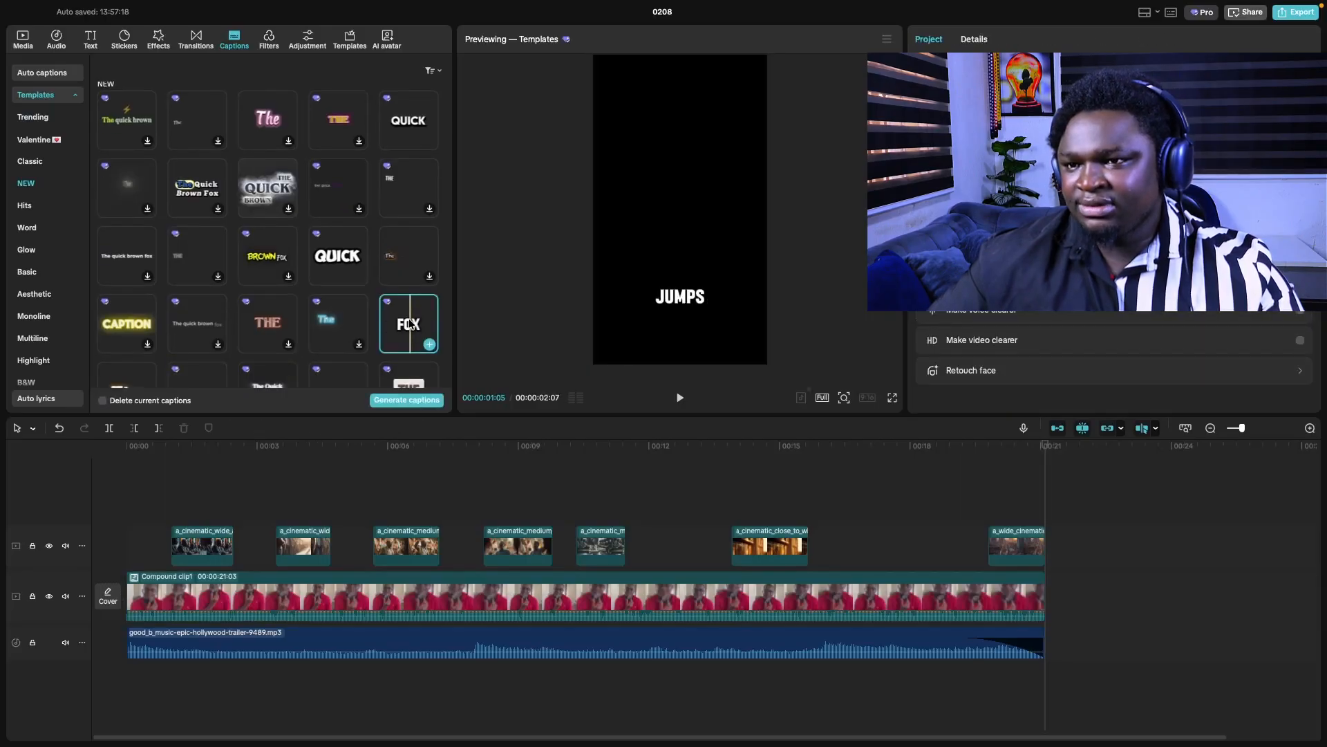
pyautogui.click(412, 401)
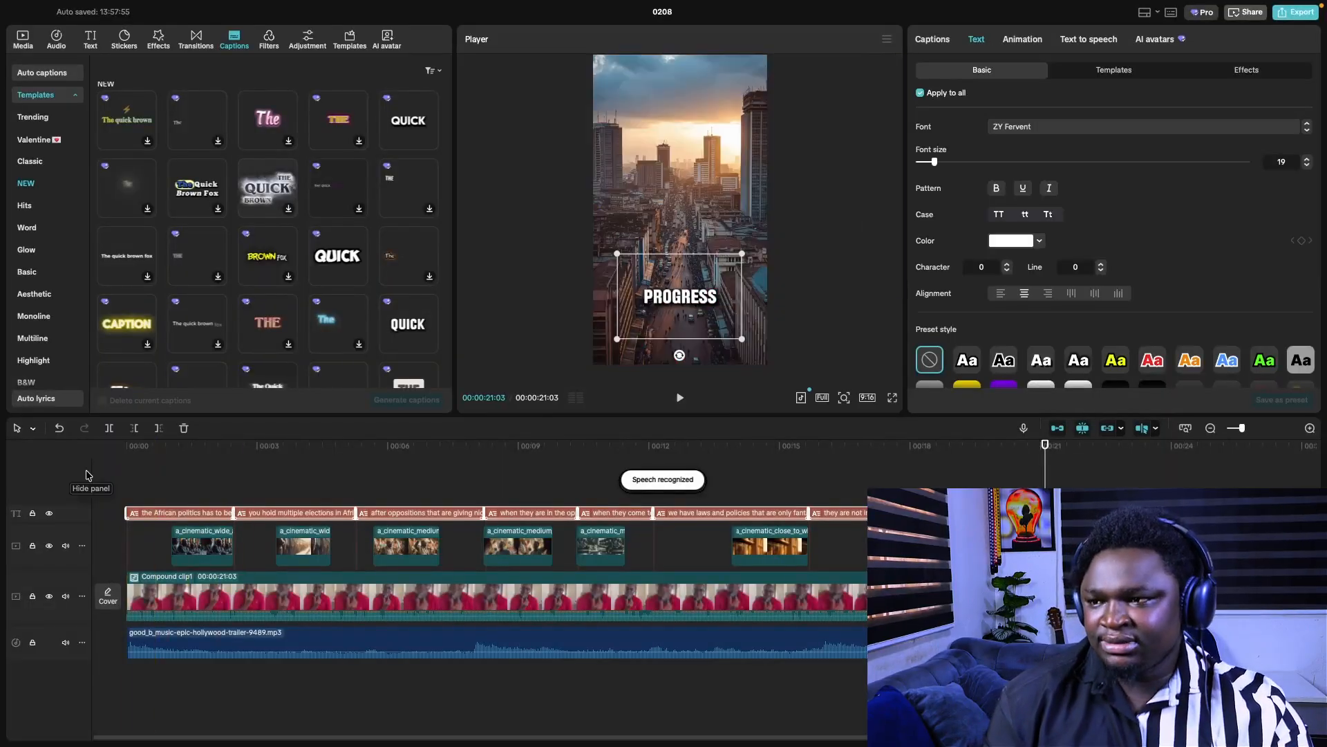
# - Move the captions up to the speaker's chest, centred horizontally, and play the opening to check them
pyautogui.press('space')
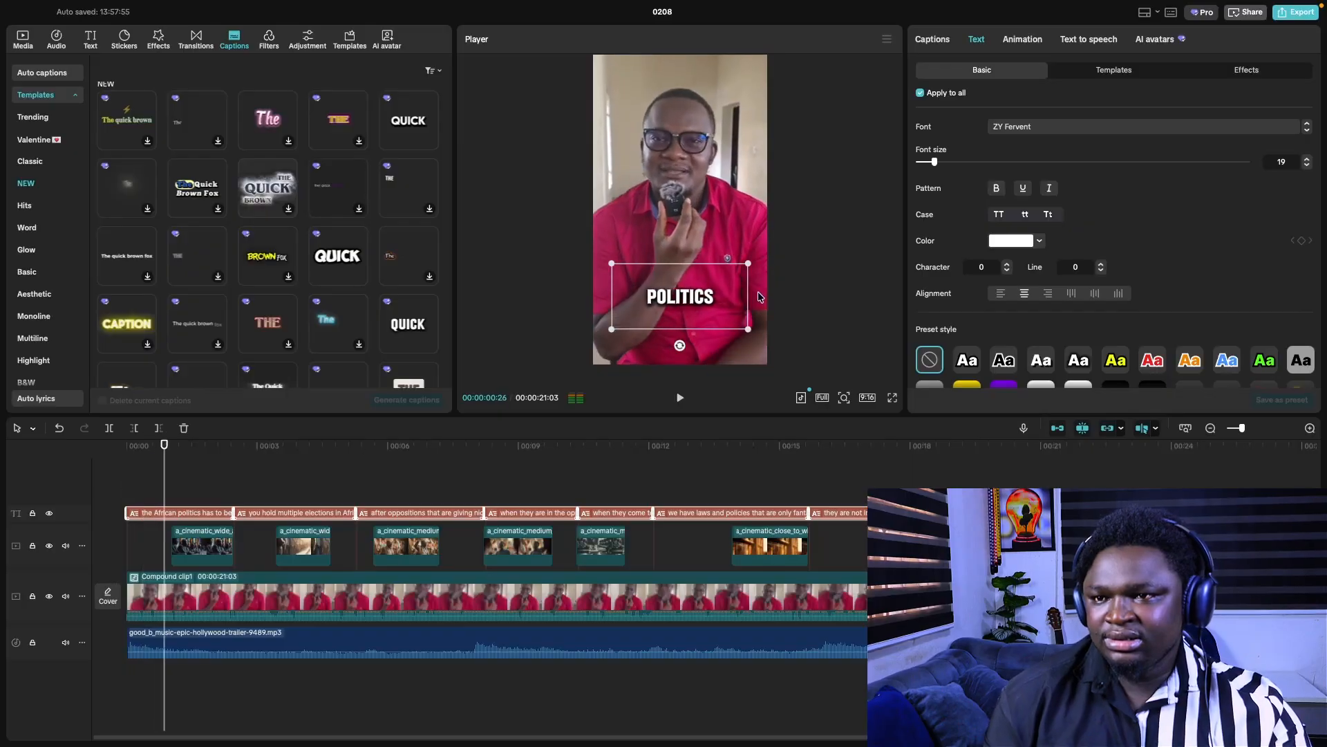
pyautogui.moveTo(699, 297); pyautogui.dragTo(677, 245)
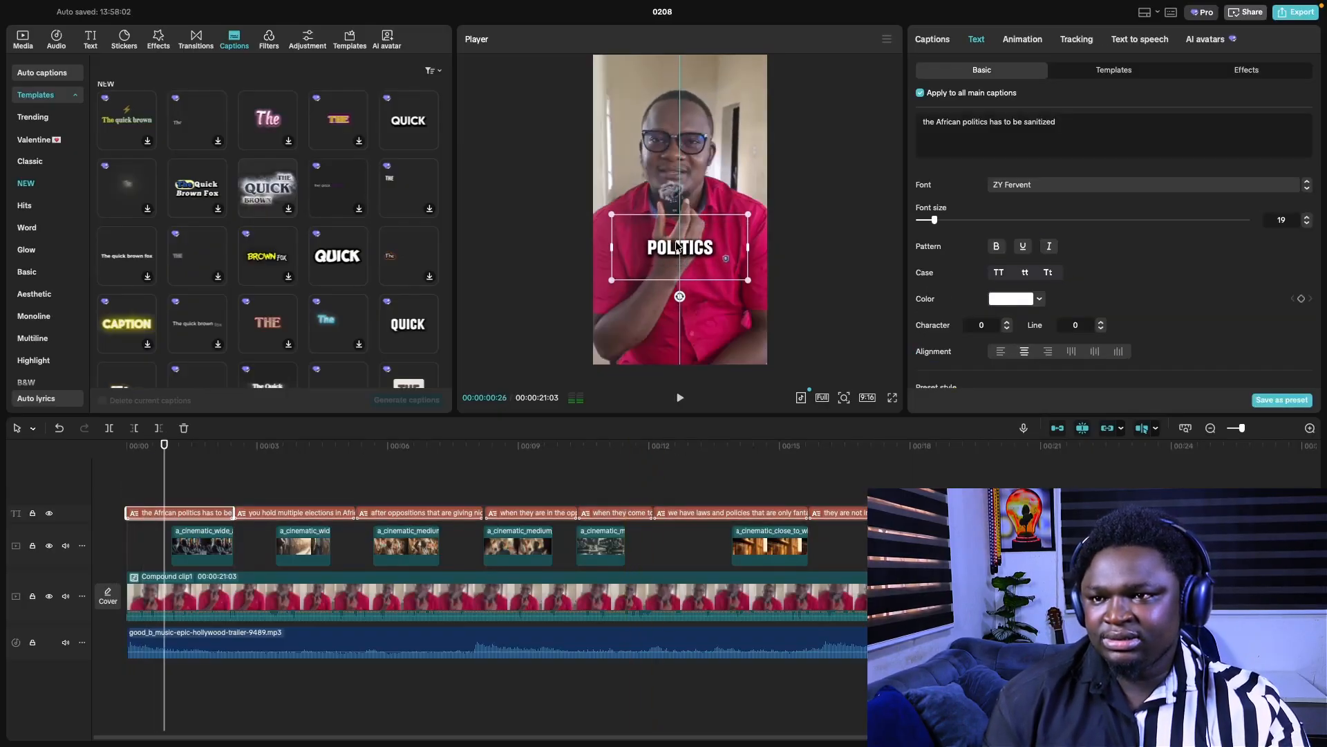
pyautogui.press('space')
pyautogui.click(96, 500)
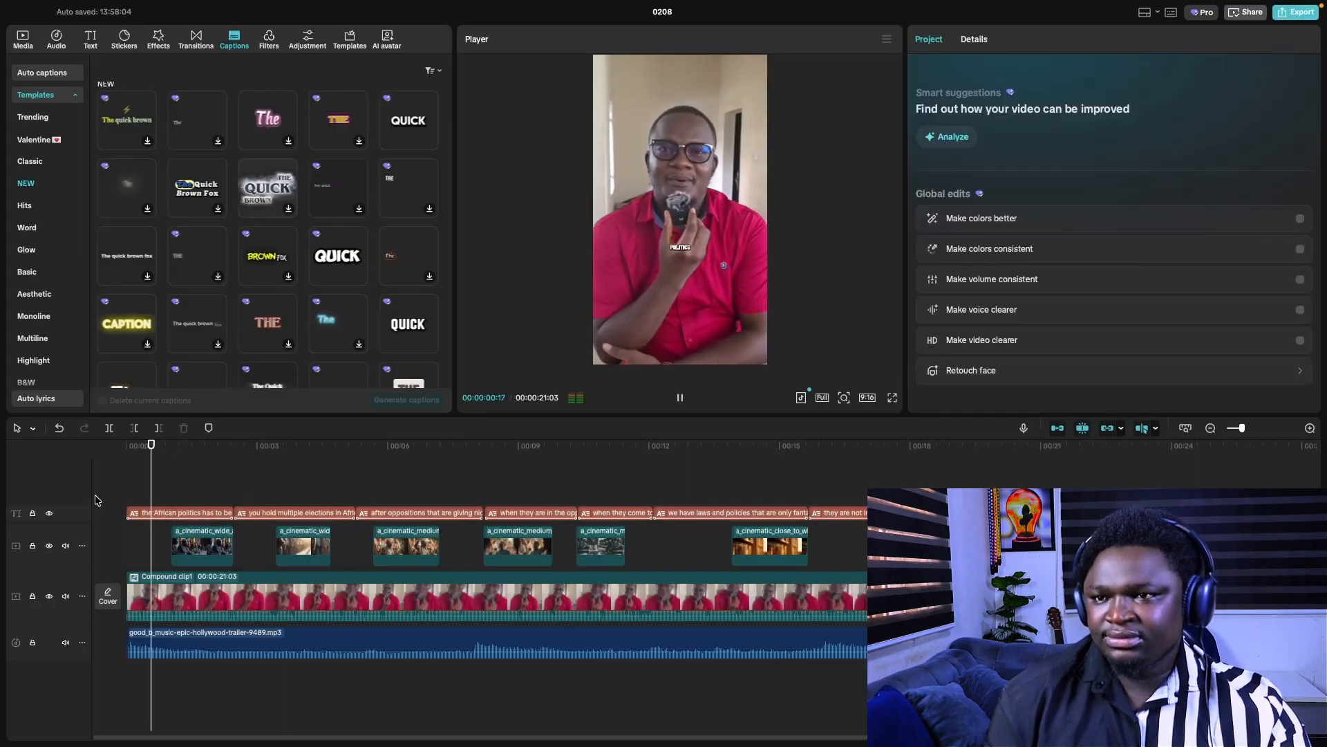
pyautogui.press('space')
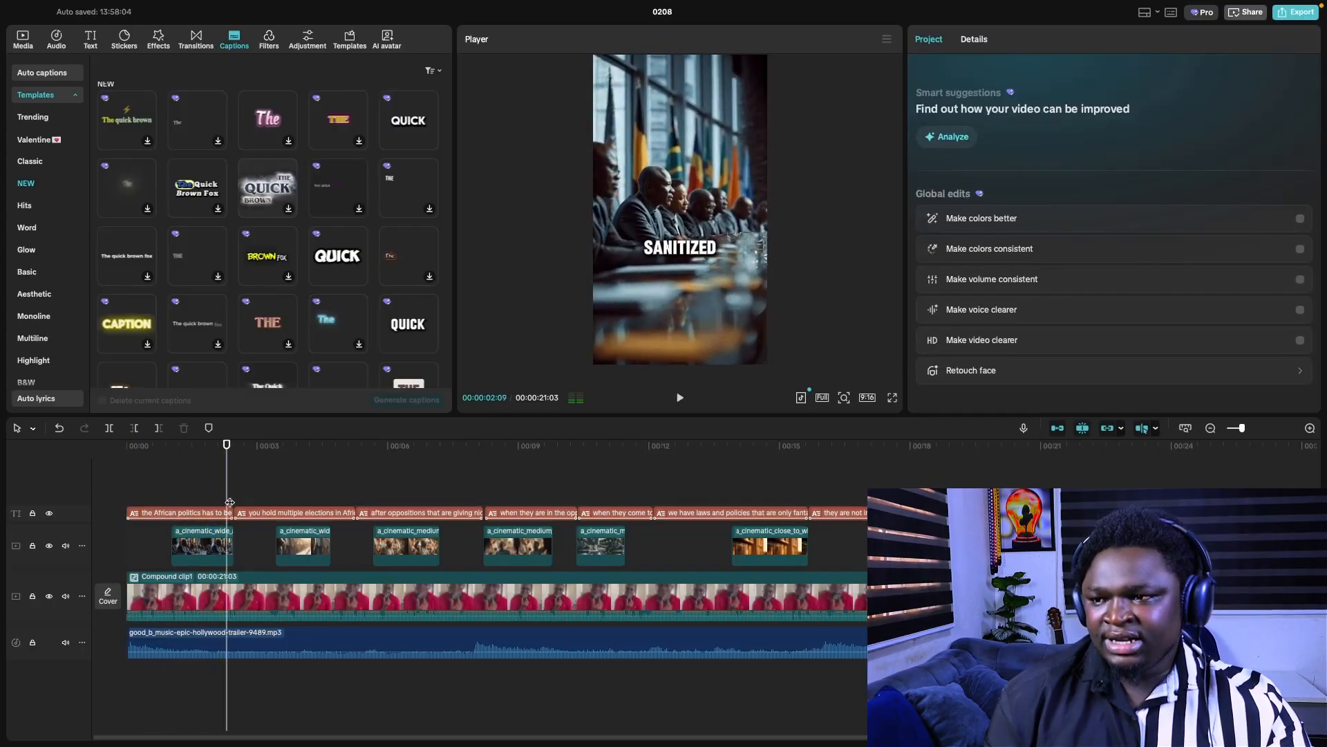
# - Select the caption "you hold multiple elections in Africa", look over the list of caption lines and open its text settings
pyautogui.click(254, 515)
pyautogui.click(257, 512)
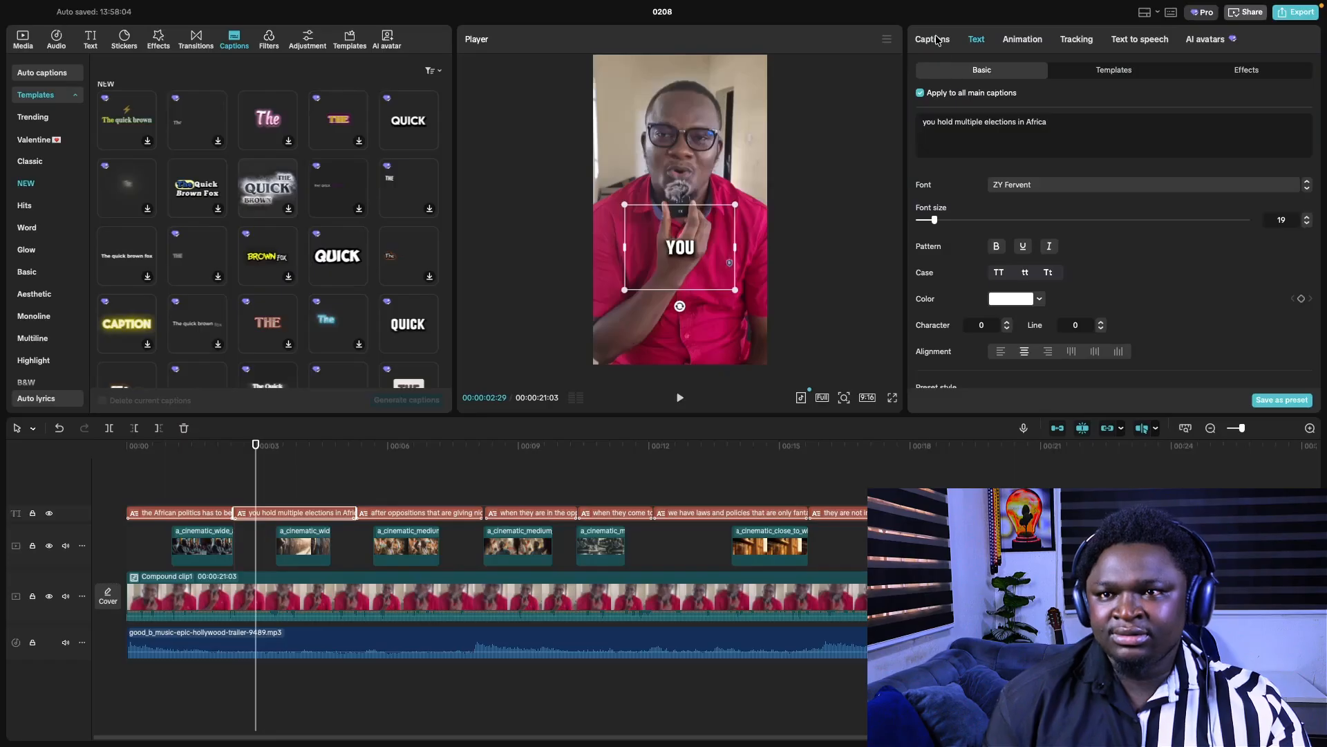
pyautogui.click(937, 39)
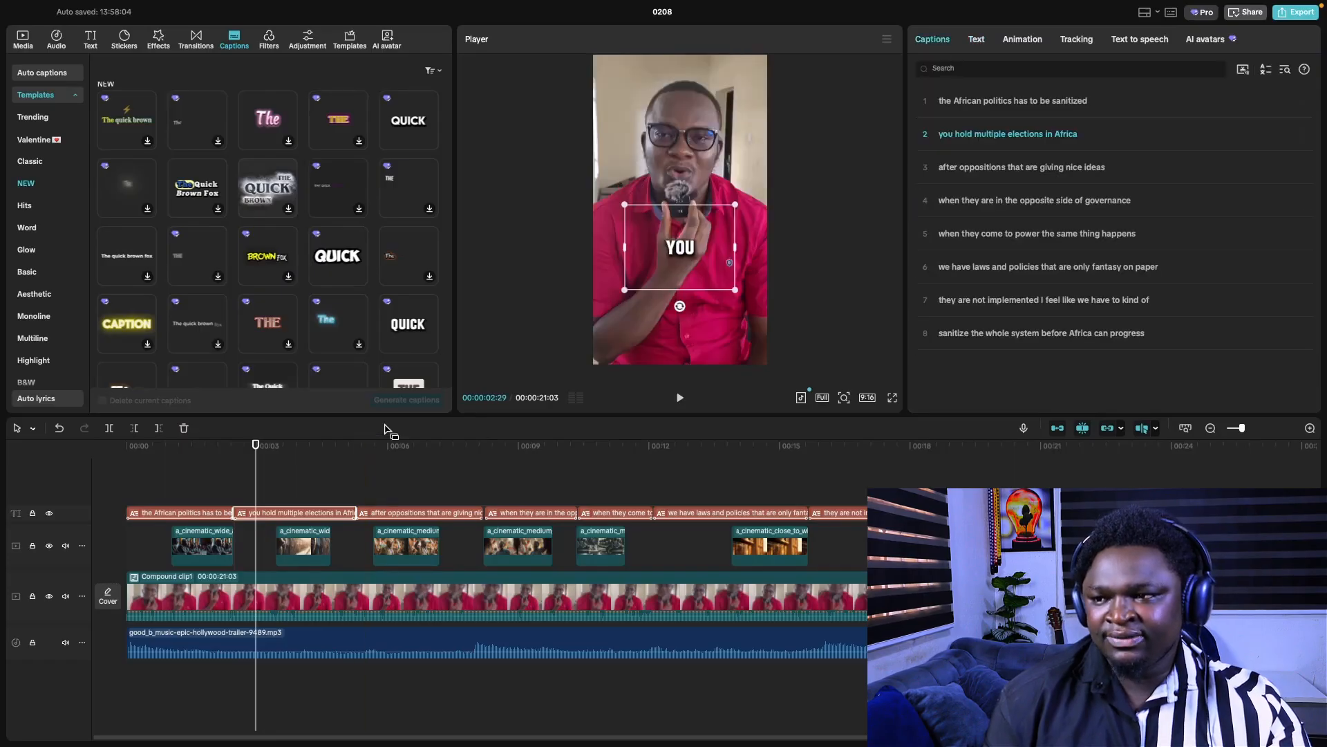
pyautogui.click(269, 488)
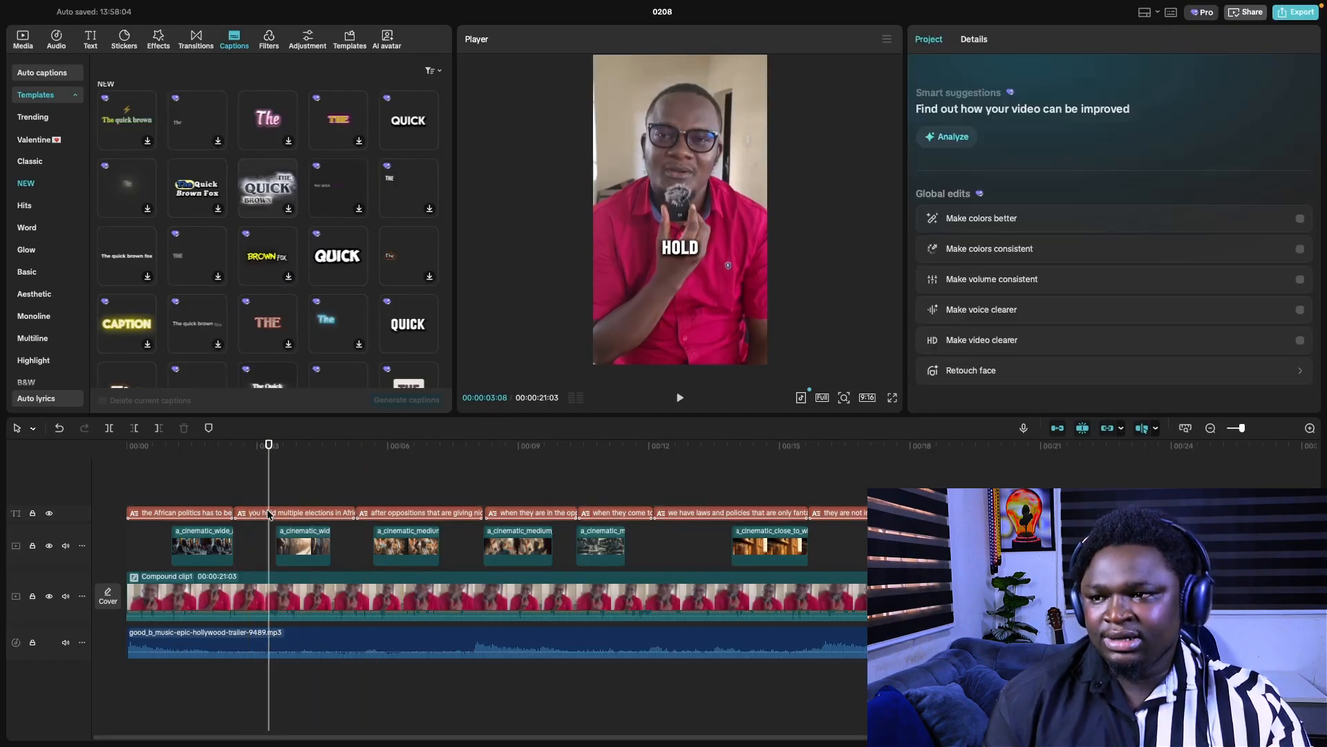
pyautogui.click(318, 513)
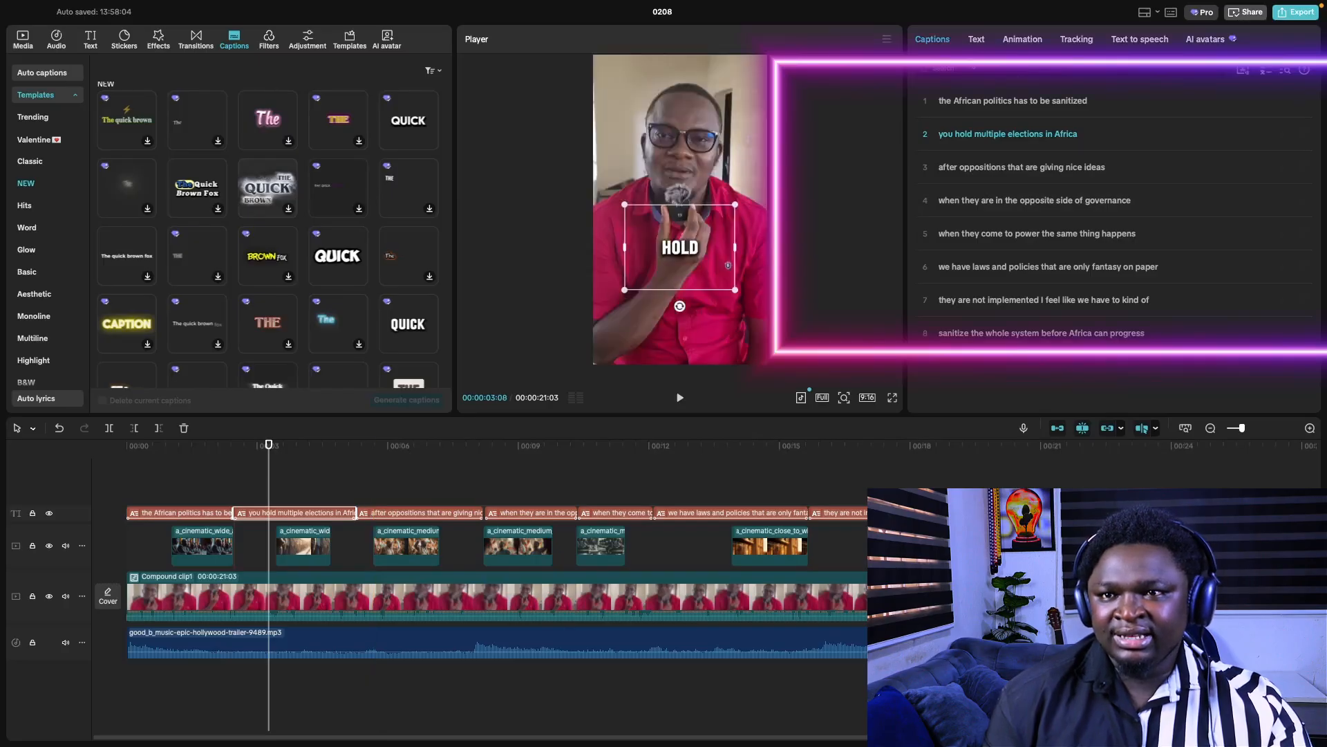
pyautogui.click(975, 41)
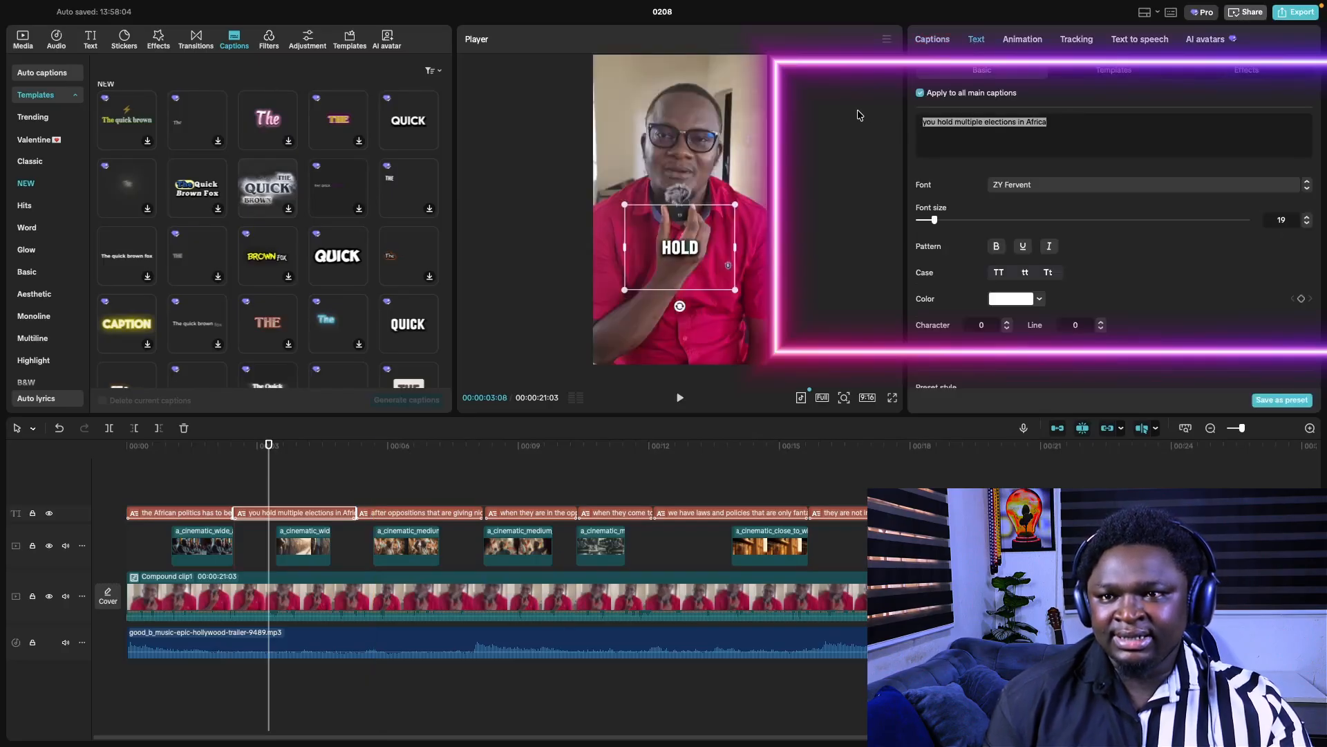
# - Try replacing the text of the caption "you hold multiple elections in Africa" with "hoqweqwfooeq", and undo the change
pyautogui.write('hoqweqwfooeq')
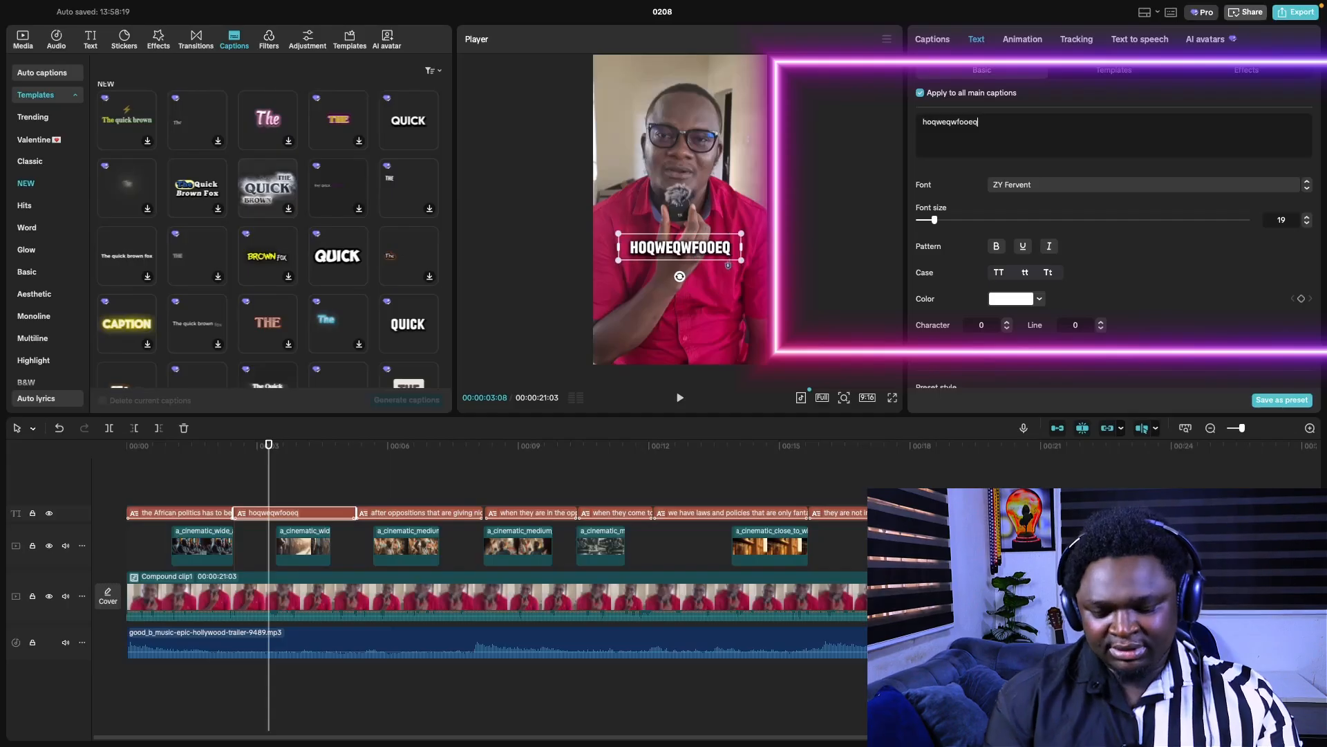
pyautogui.press('super+z')
pyautogui.press('BackSpace')
pyautogui.press('BackSpace')
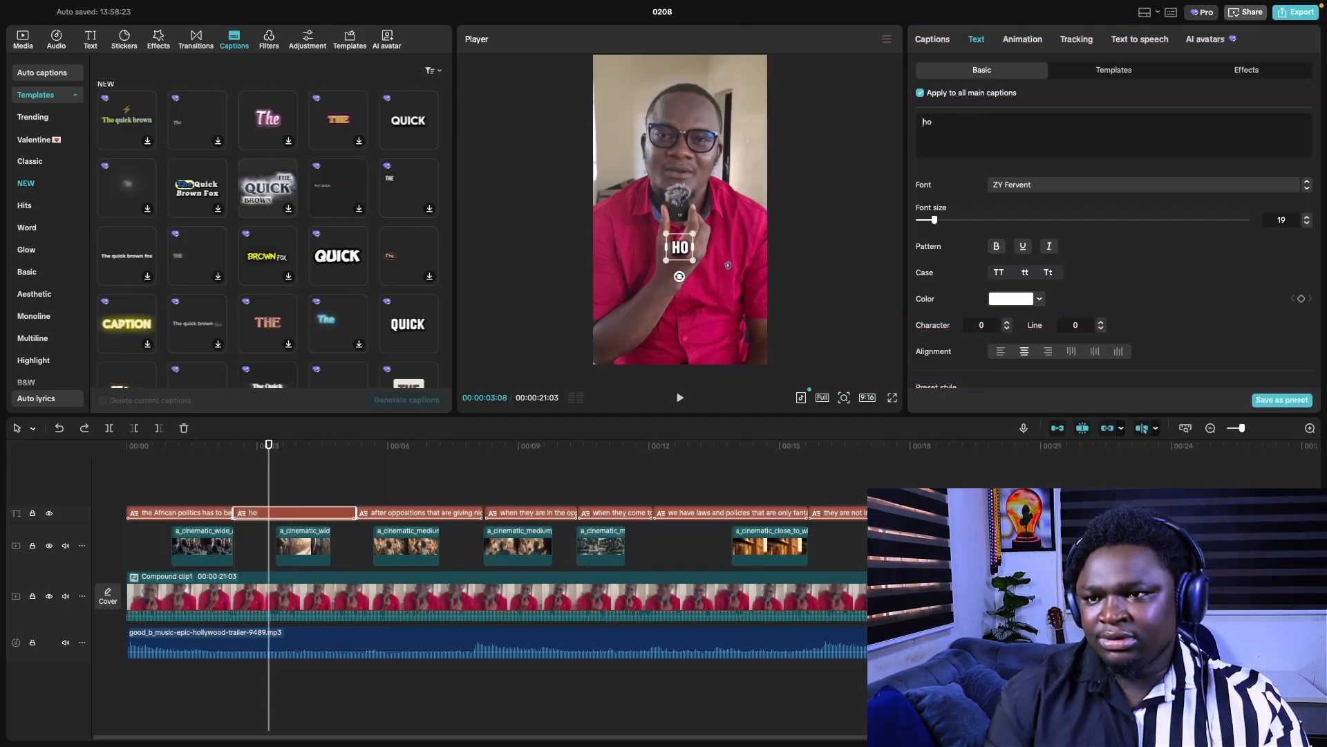
pyautogui.press('super+z')
pyautogui.press('super+z')
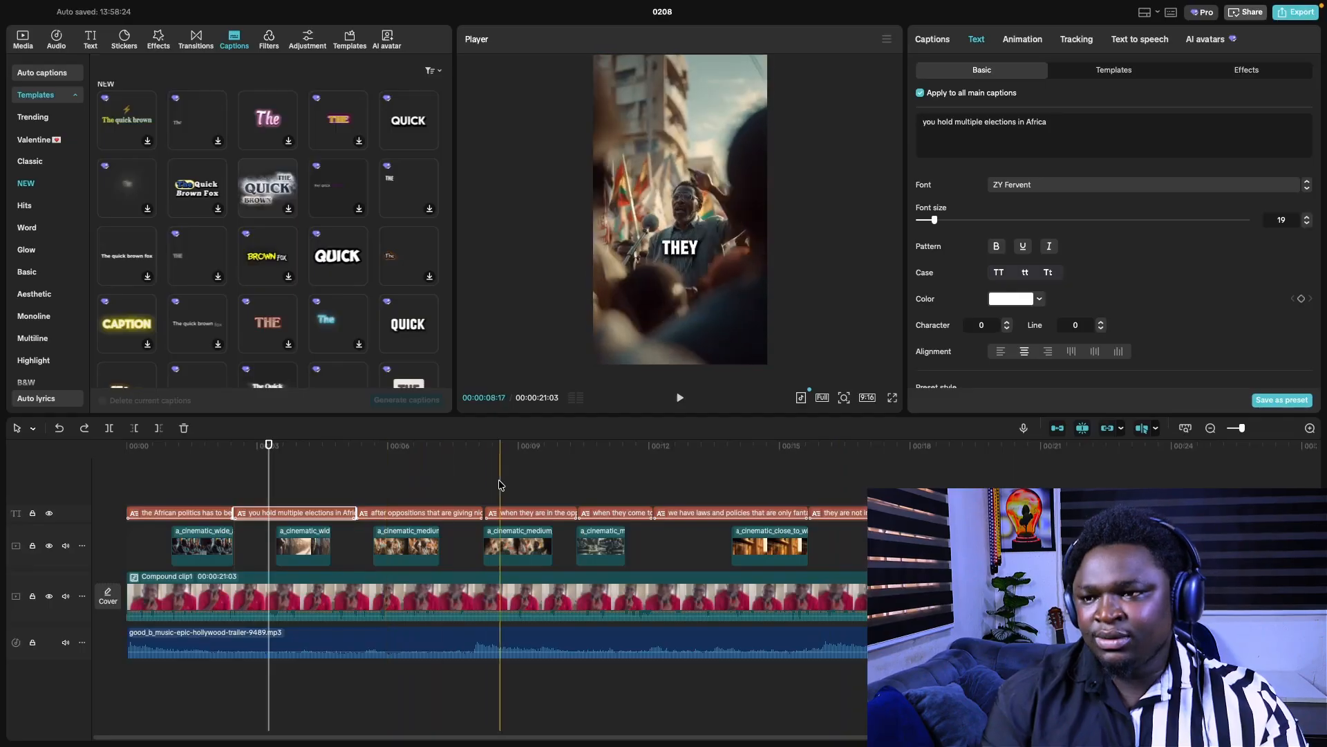
# - Select the caption "after oppositions that are giving nice ideas" and try the yellow text color F4C70F on all captions
pyautogui.click(444, 513)
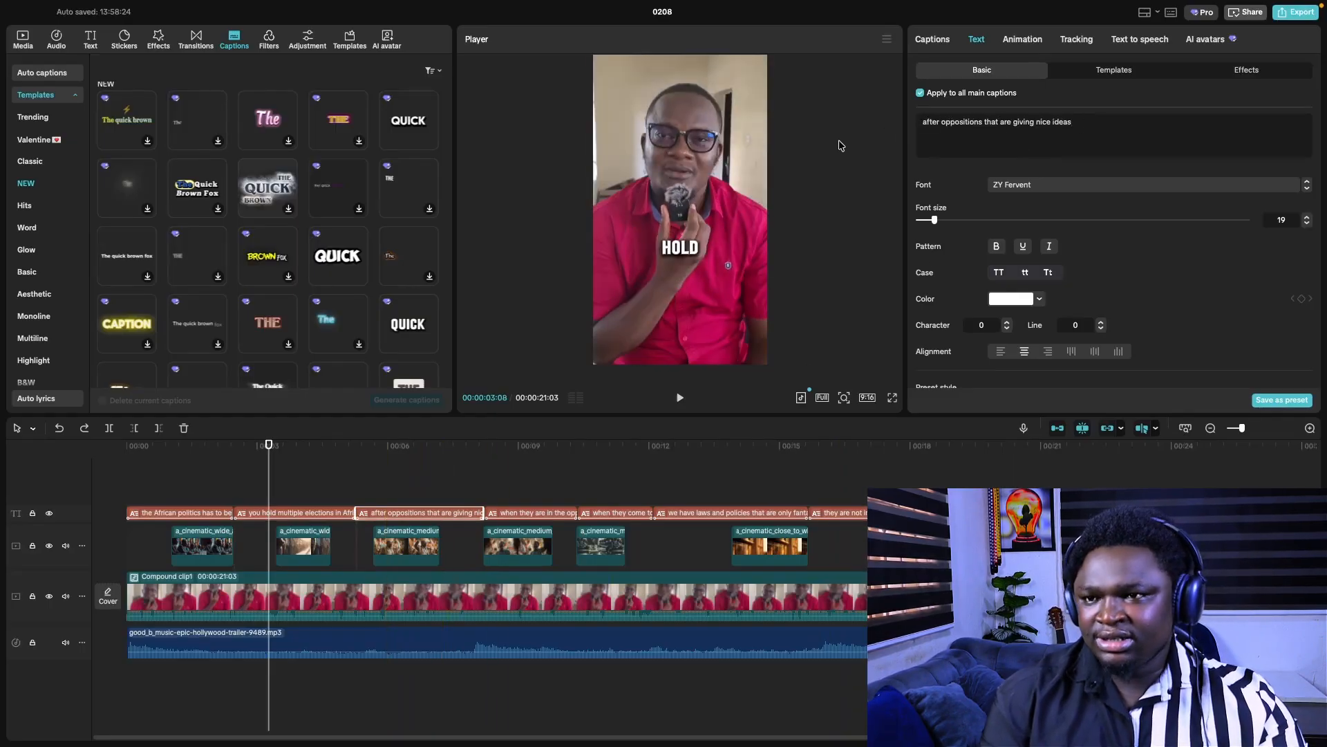
pyautogui.click(1039, 299)
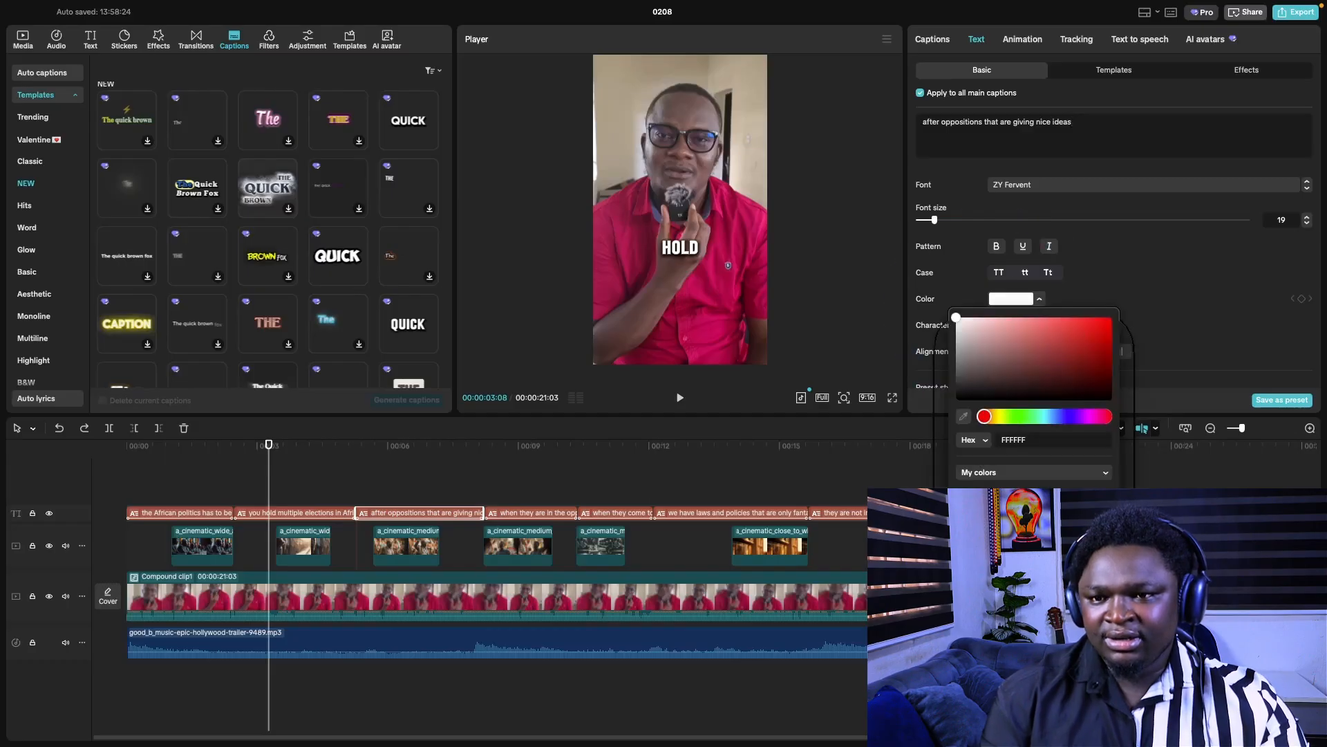
pyautogui.click(984, 499)
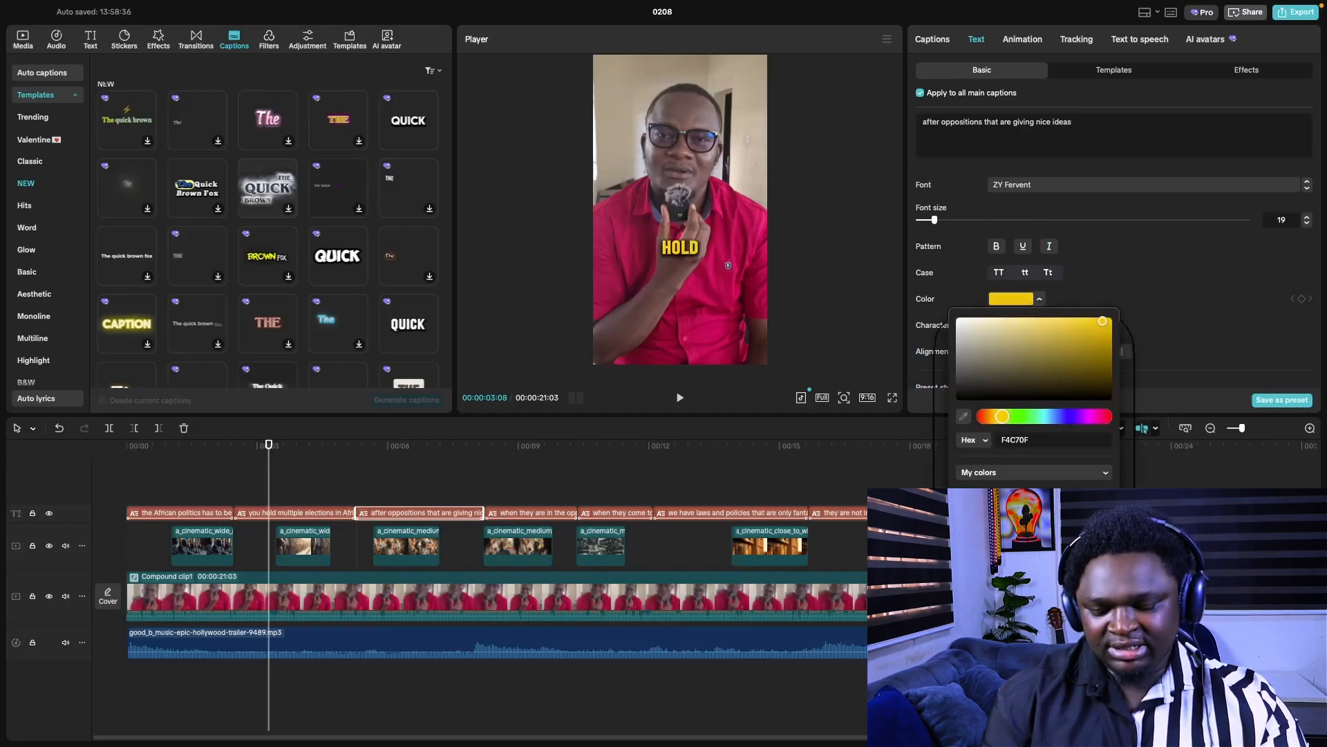
pyautogui.click(1167, 321)
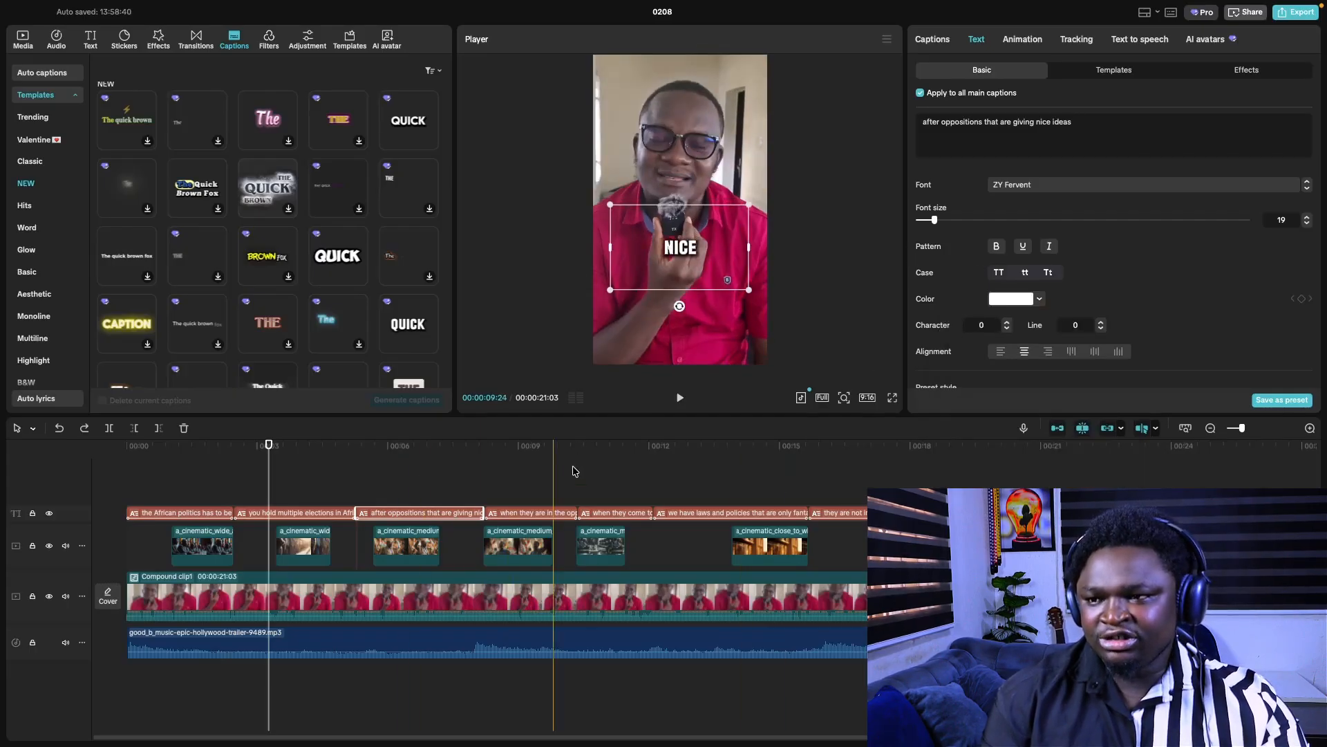
# - Preview underlining on the caption "after oppositions that are giving nice ideas", remove it, and convert all captions to uppercase
pyautogui.click(440, 479)
pyautogui.click(453, 513)
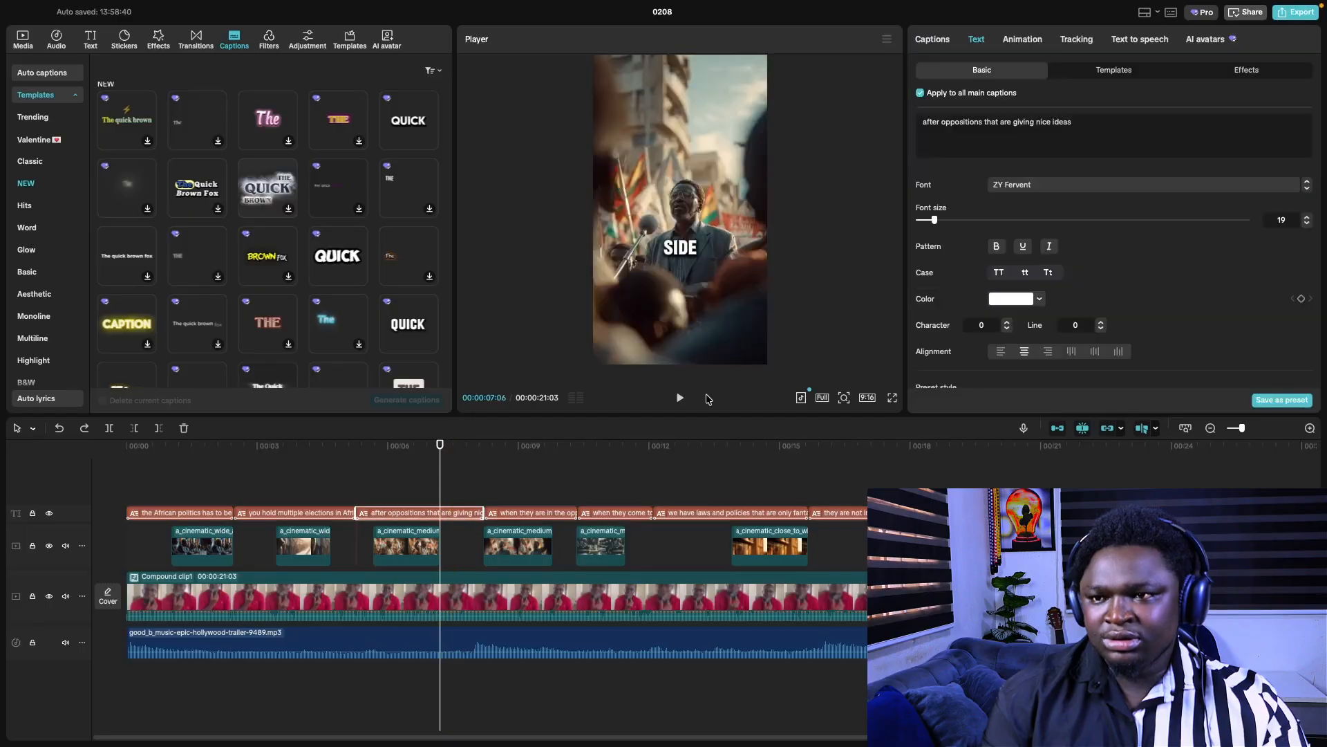
pyautogui.click(1026, 249)
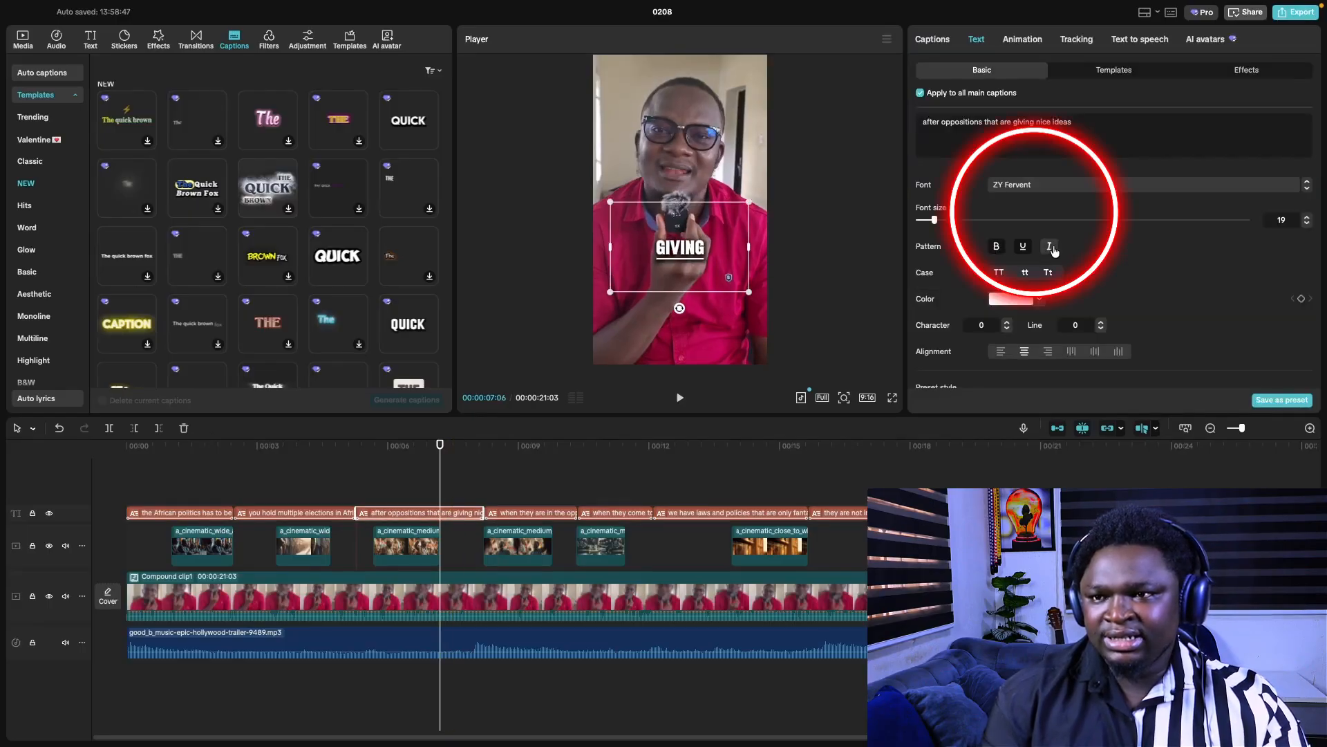
pyautogui.click(1023, 247)
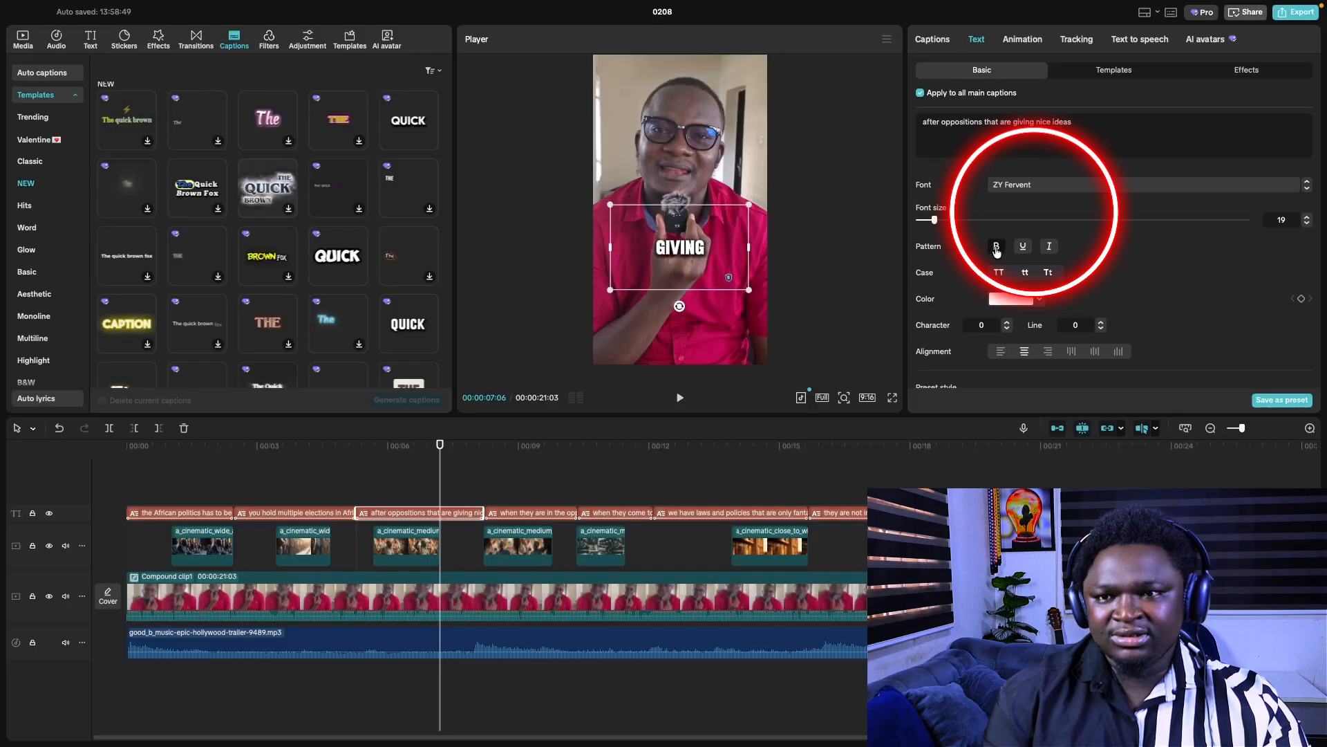
pyautogui.click(999, 274)
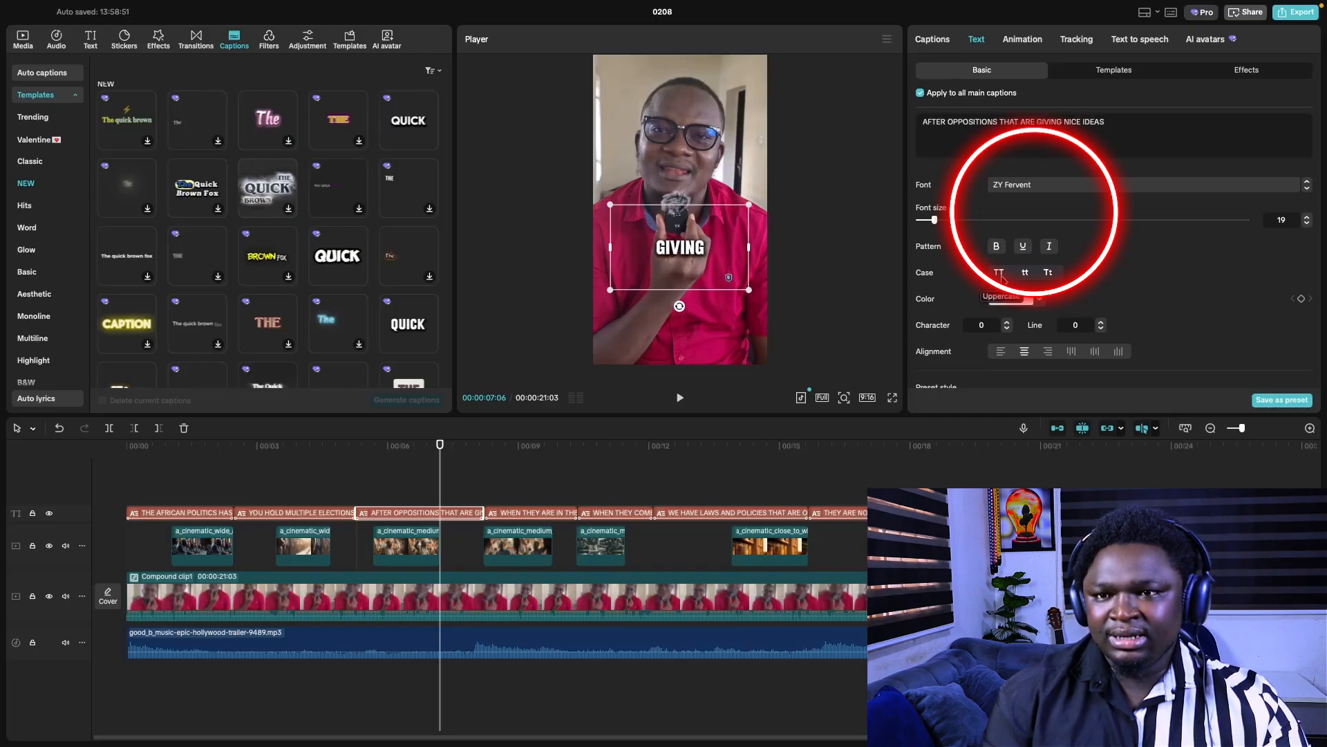
# - Try several preset styles on the captions, including white text on a purple background, and undo them
pyautogui.scroll(-3, 1005, 255)
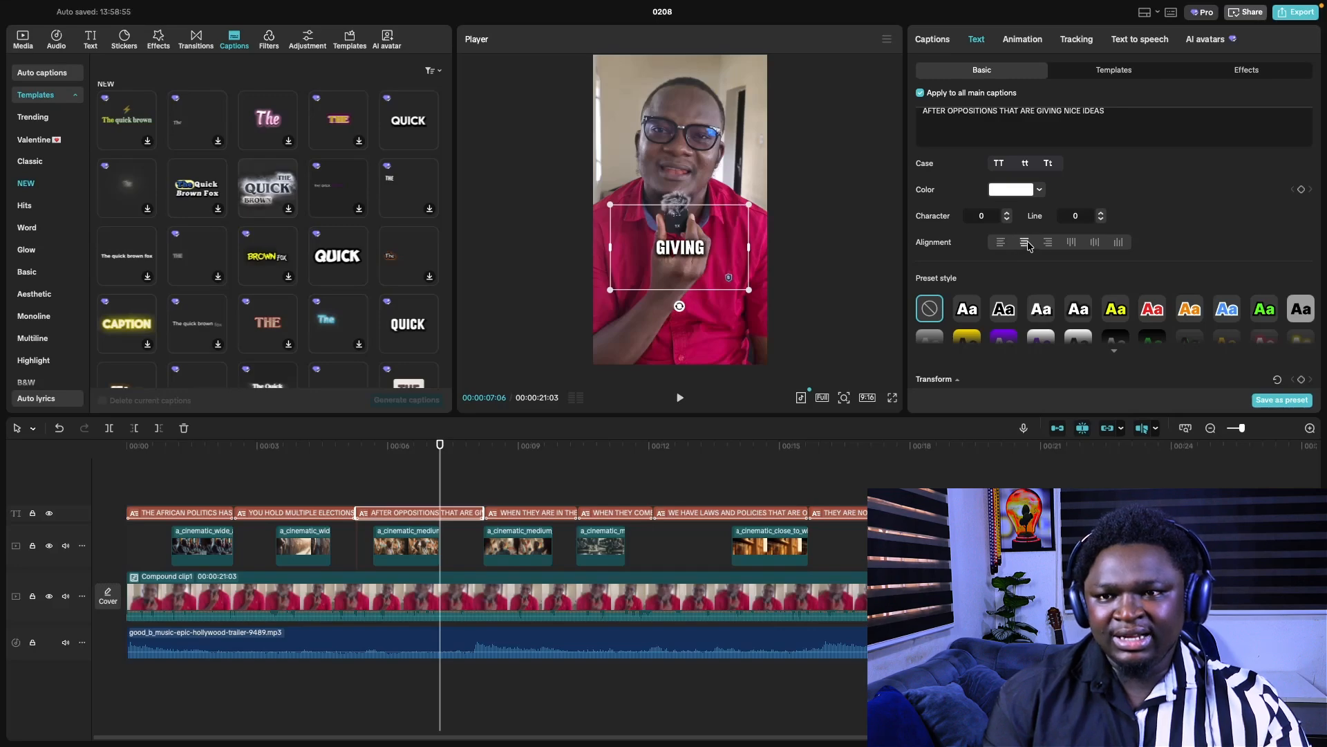
pyautogui.scroll(-3, 1030, 252)
pyautogui.click(1003, 245)
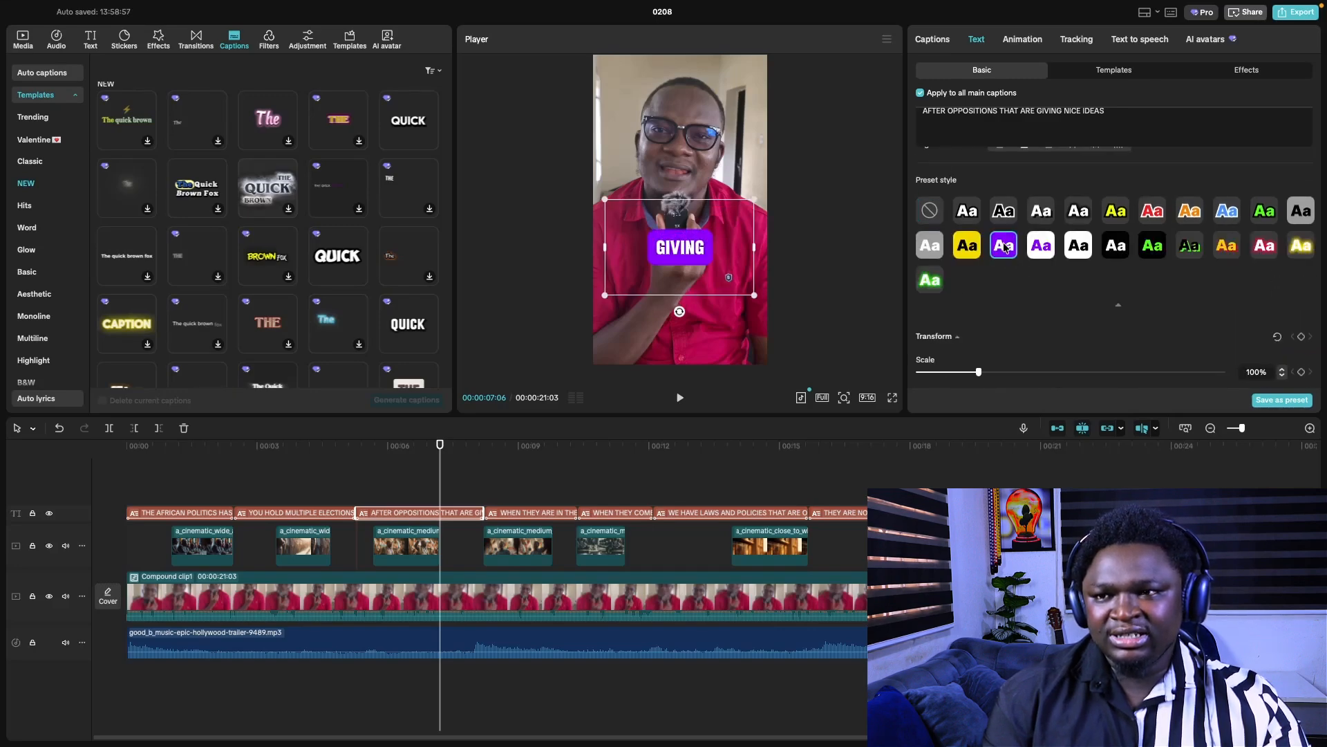
pyautogui.click(972, 248)
pyautogui.click(968, 213)
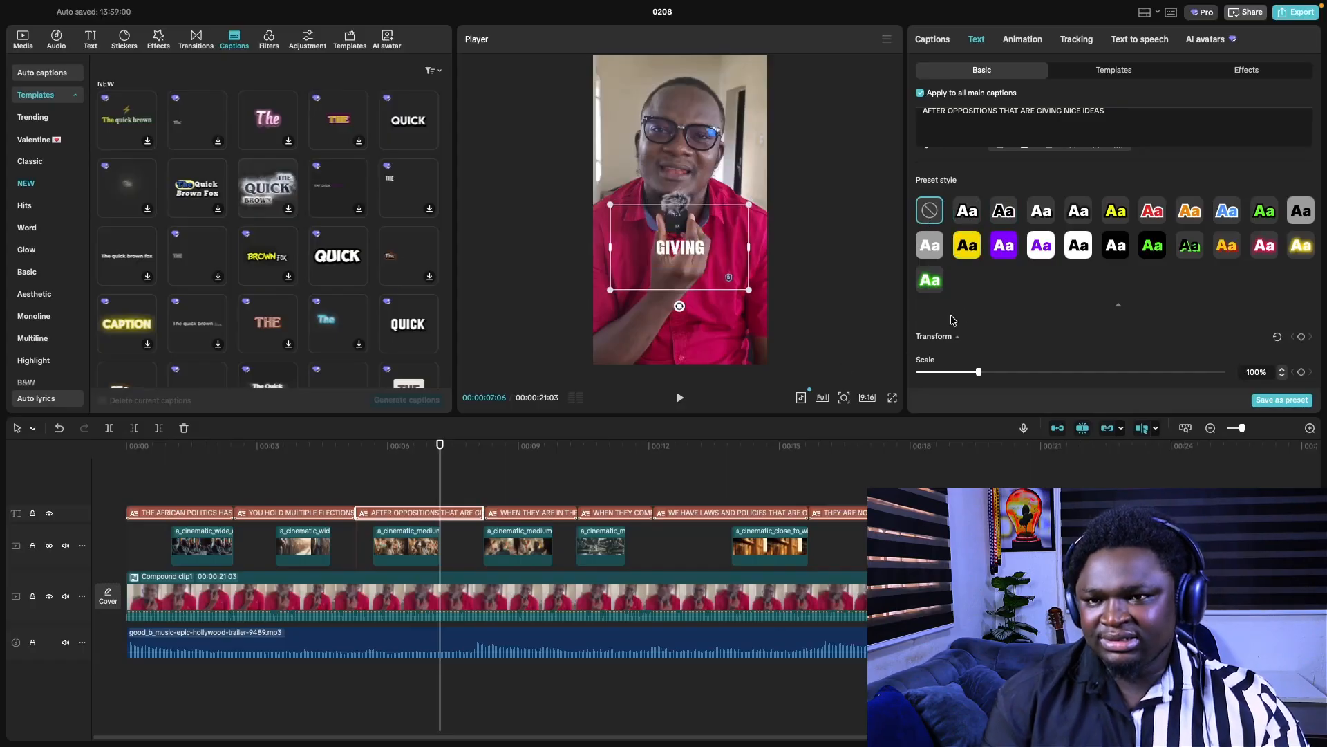
pyautogui.press('super+z')
pyautogui.press('super+z')
pyautogui.press('super+z')
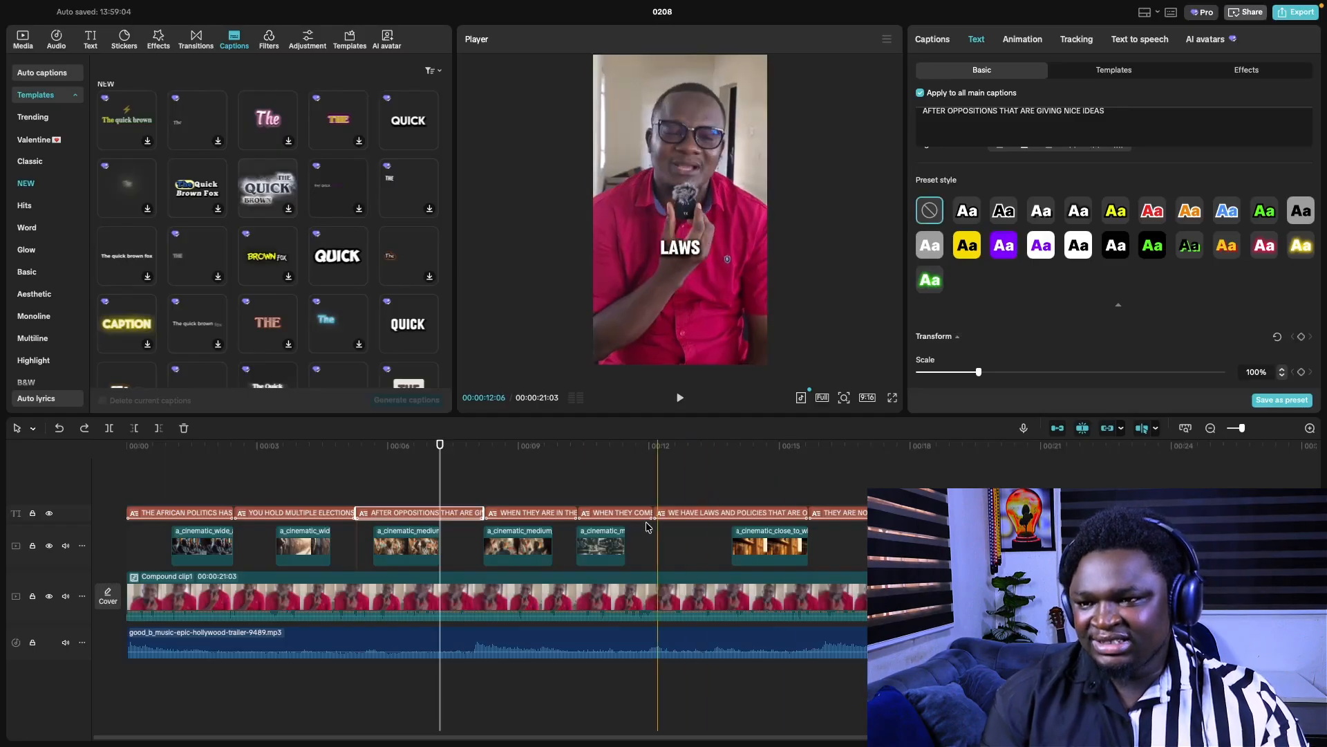
# - Look over the blend, stroke and background settings of the captions
pyautogui.scroll(-5, 1003, 318)
pyautogui.scroll(5, 1046, 321)
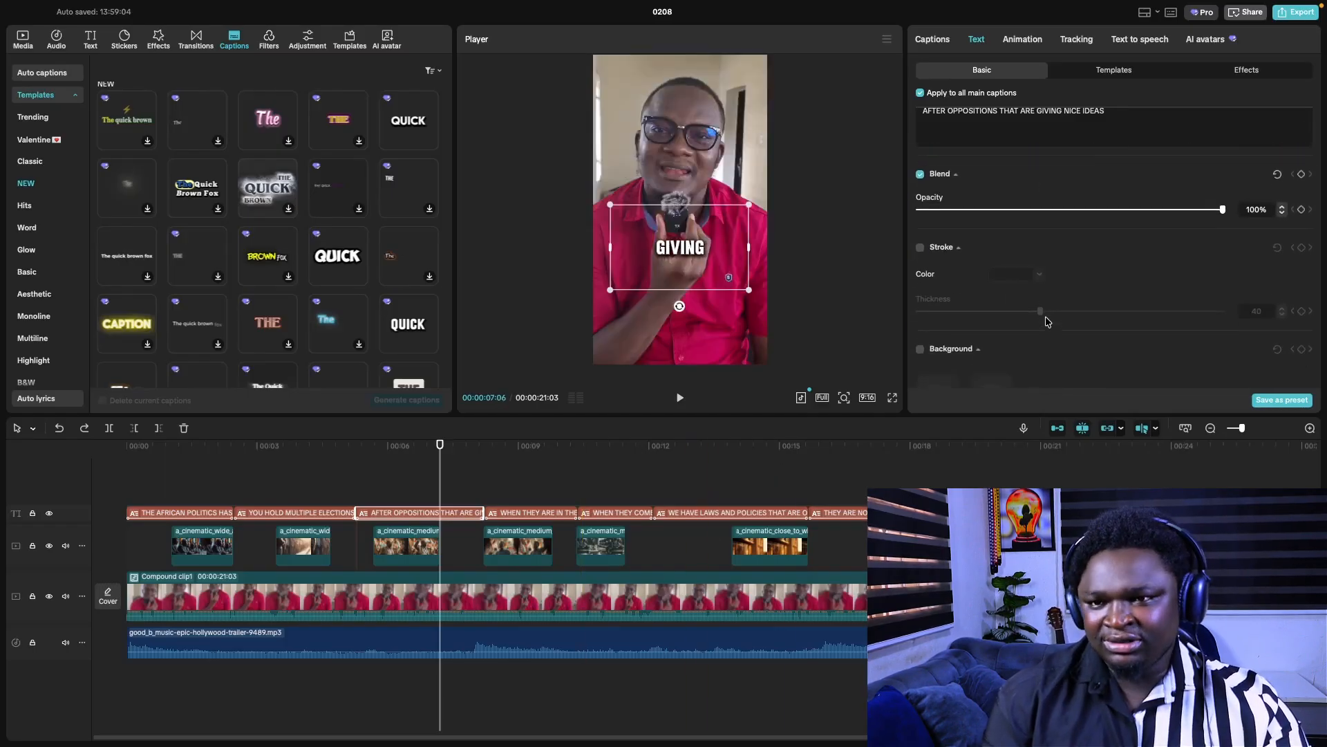
pyautogui.scroll(-8, 1060, 296)
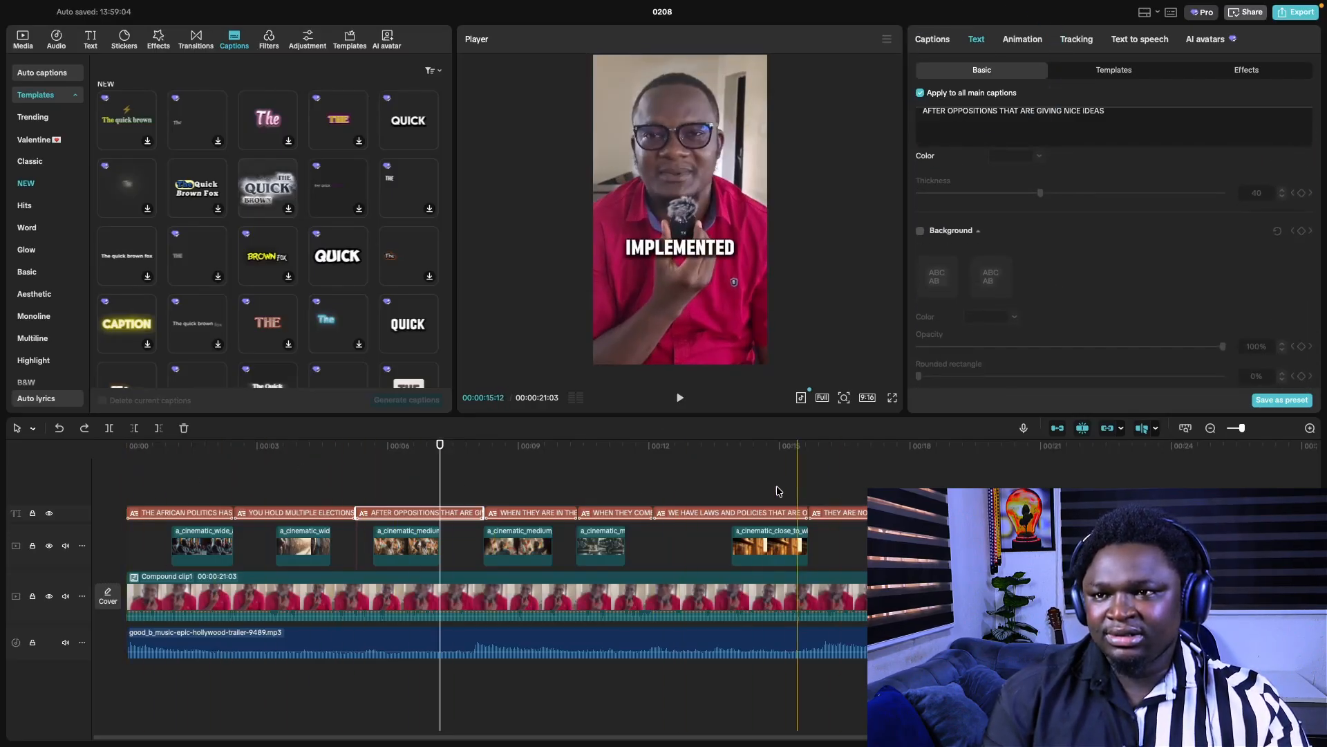
pyautogui.moveTo(749, 291); pyautogui.dragTo(1120, 519)
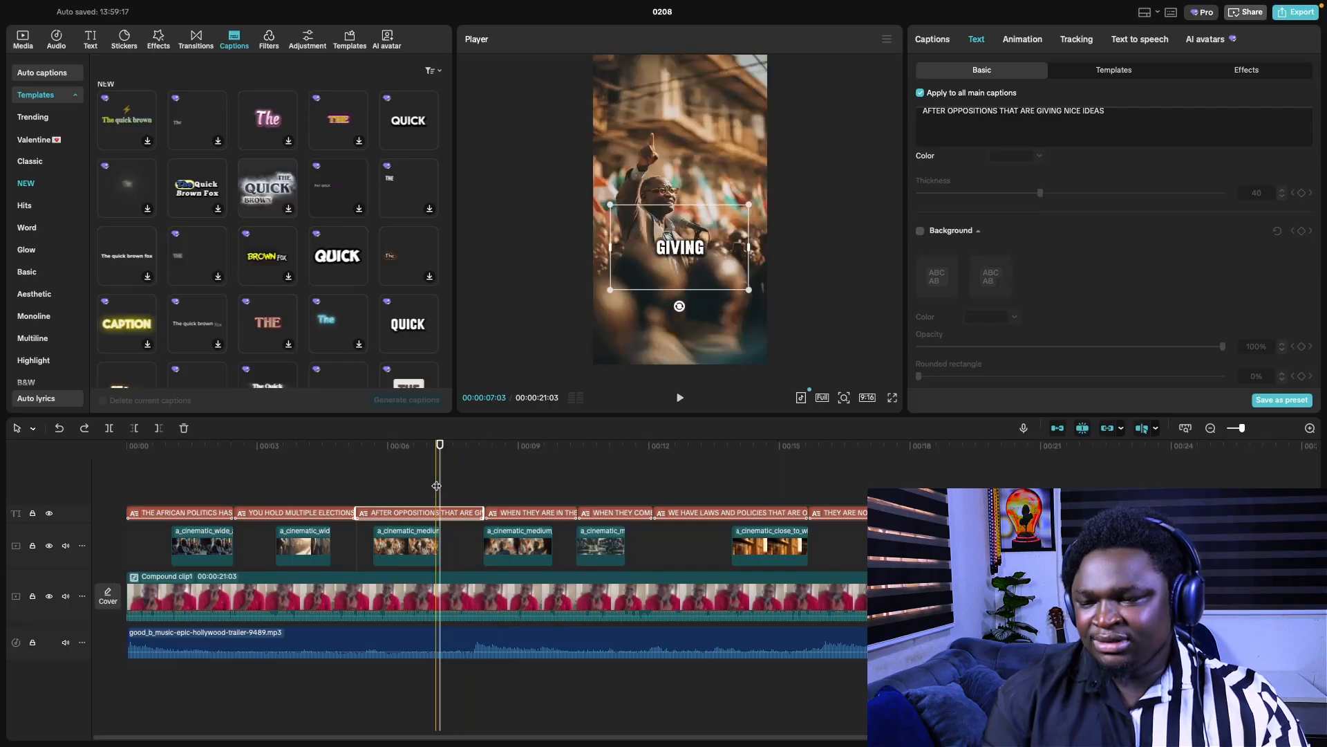
# - Play the opening of the video to check the uppercase captions
pyautogui.click(124, 482)
pyautogui.press('space')
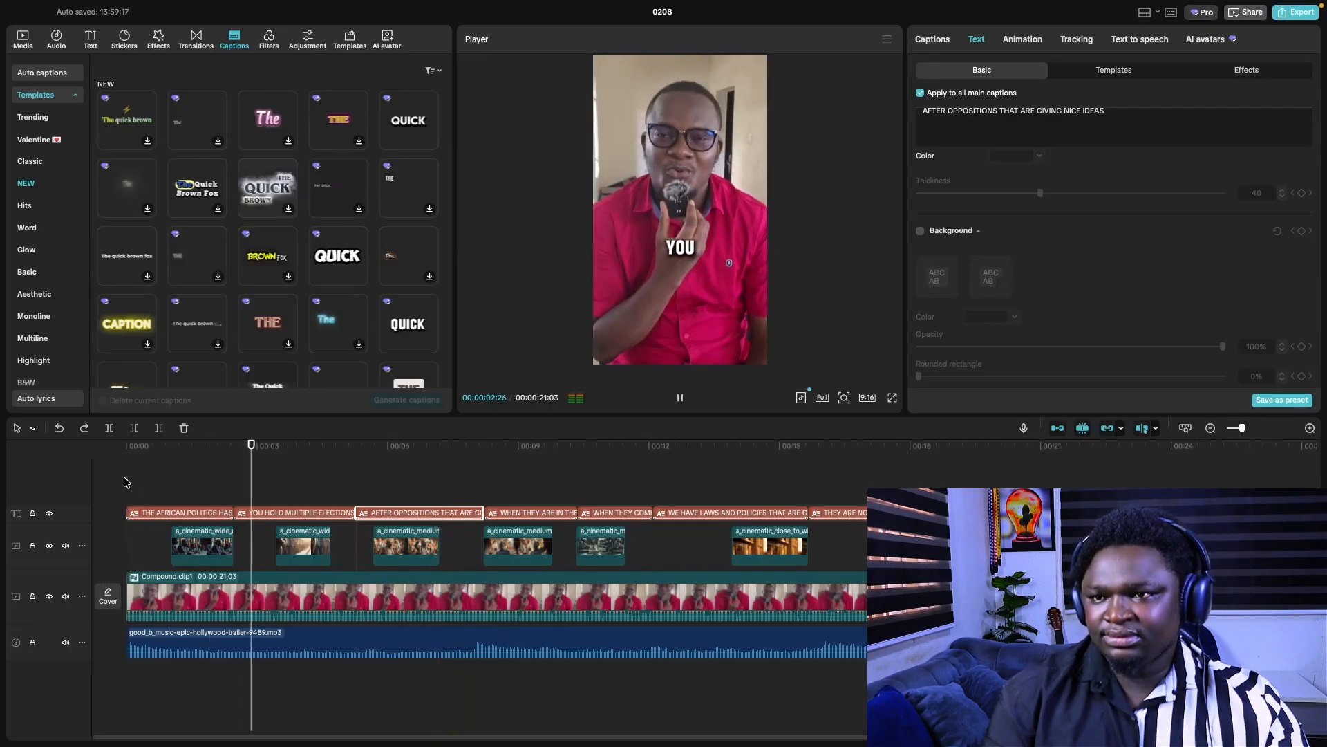
pyautogui.press('space')
# - Return to the start of the video and look through the Classic caption templates
pyautogui.scroll(3, 229, 319)
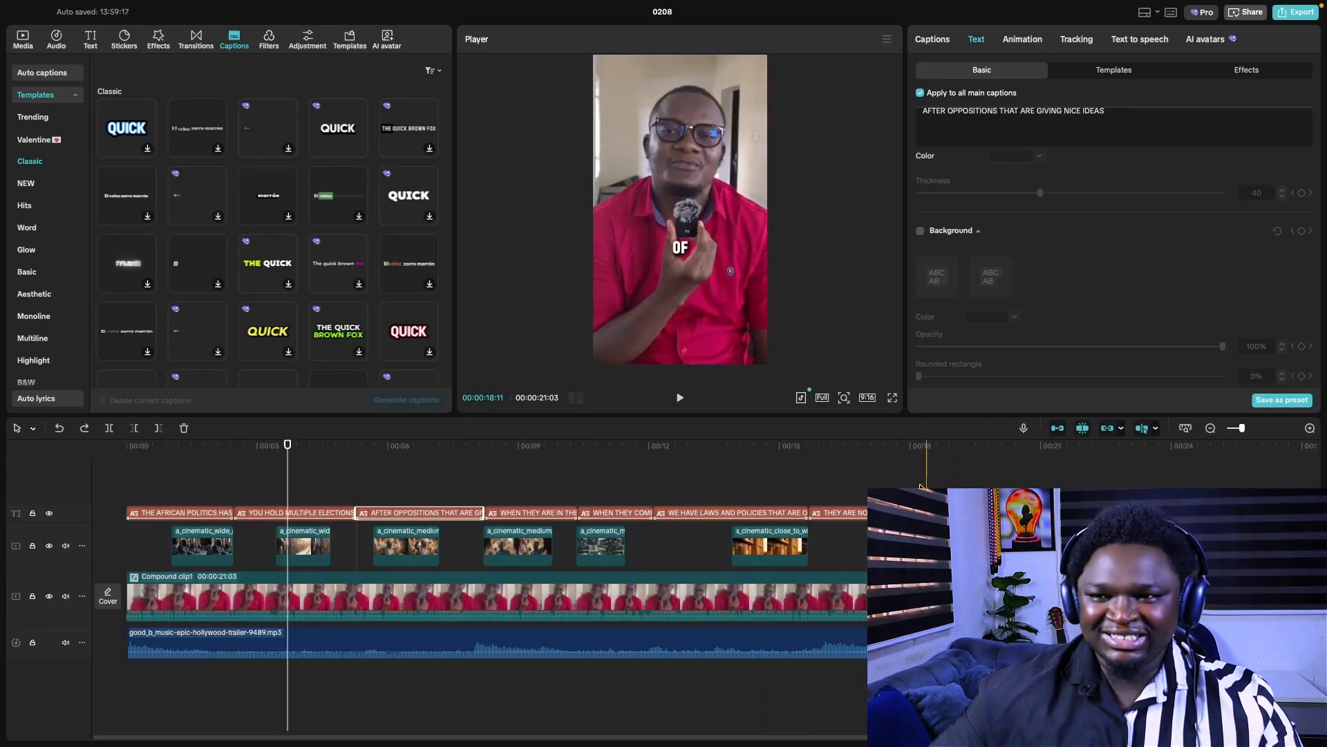
pyautogui.click(150, 473)
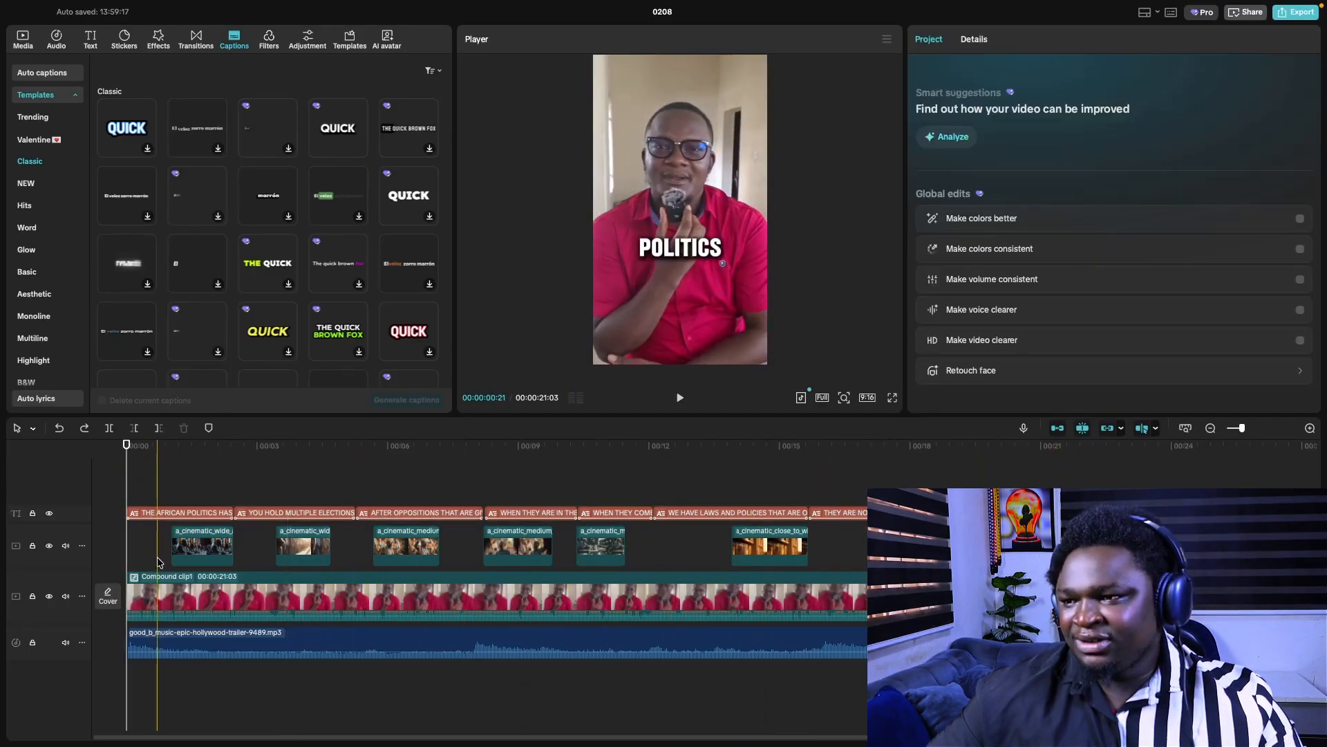
pyautogui.scroll(-5, 307, 252)
pyautogui.scroll(3, 307, 252)
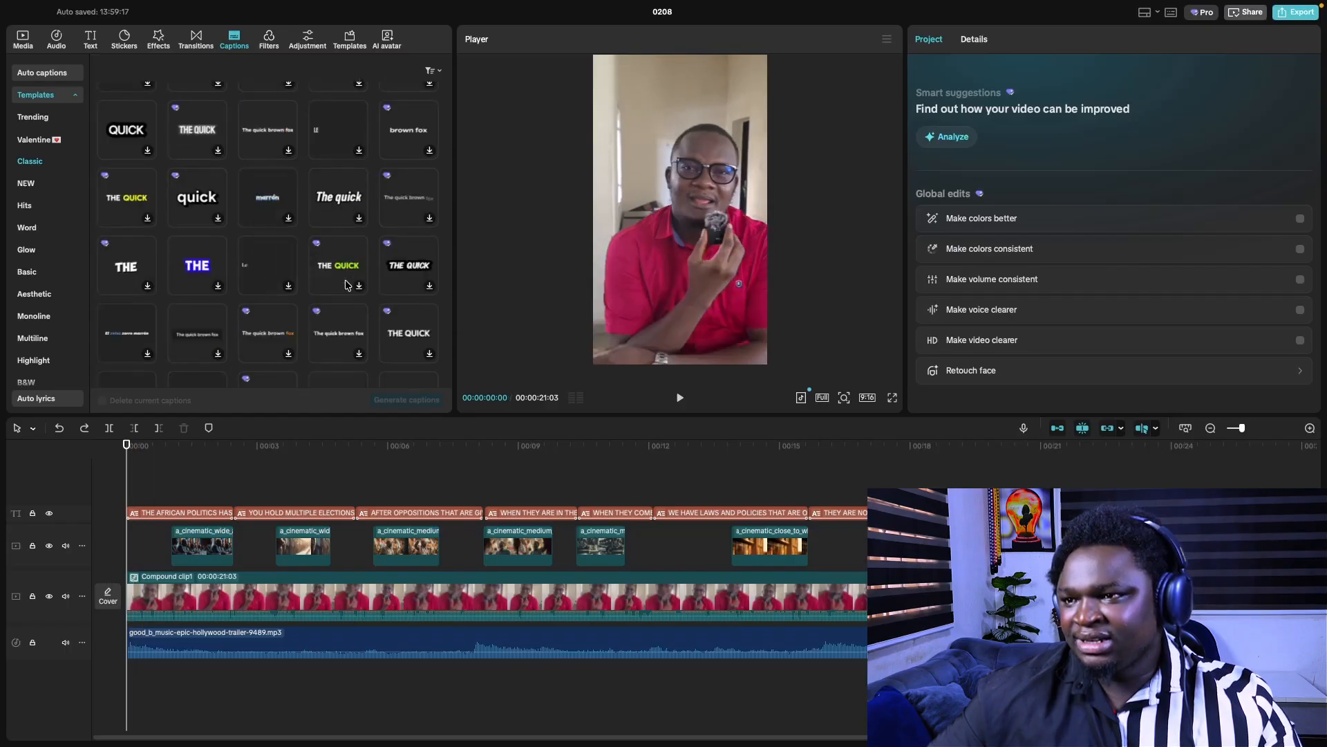
pyautogui.scroll(3, 325, 283)
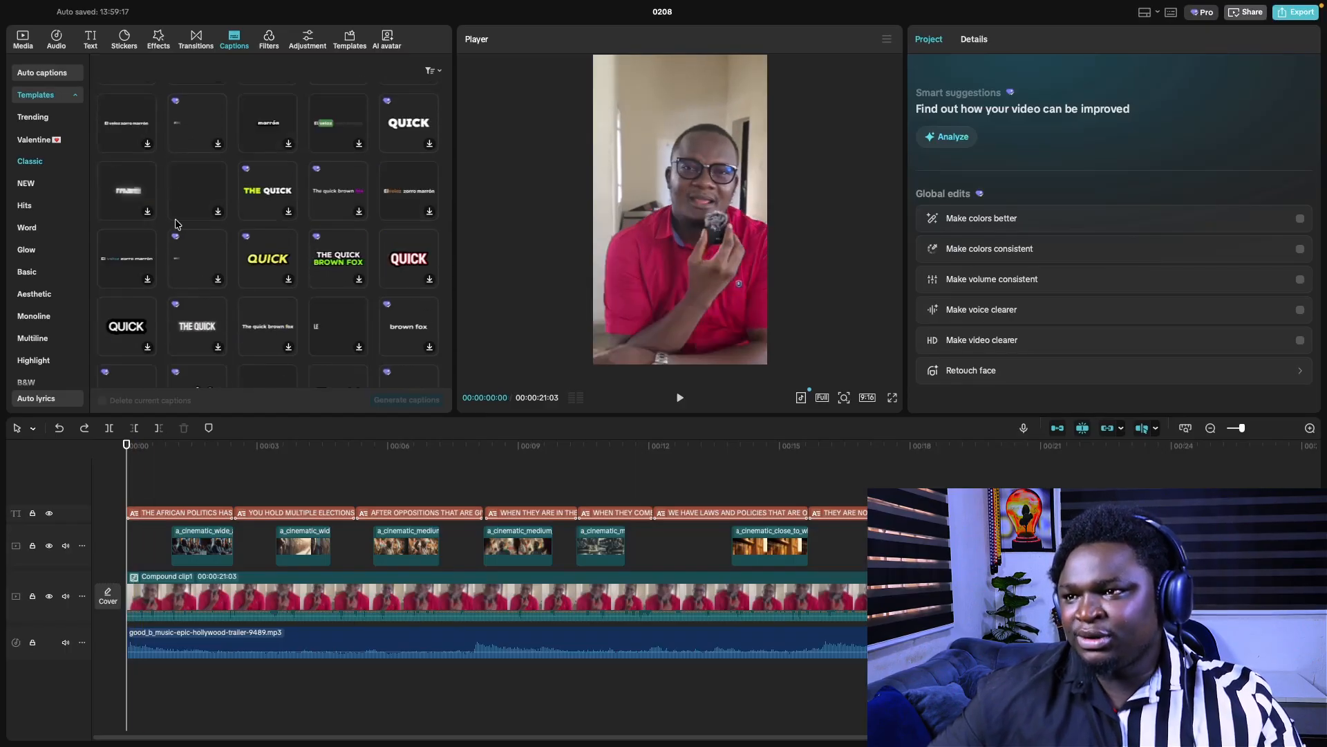
# - Generate plain auto captions with the spoken language on Auto detect, and hide the track of uppercase captions
pyautogui.click(46, 73)
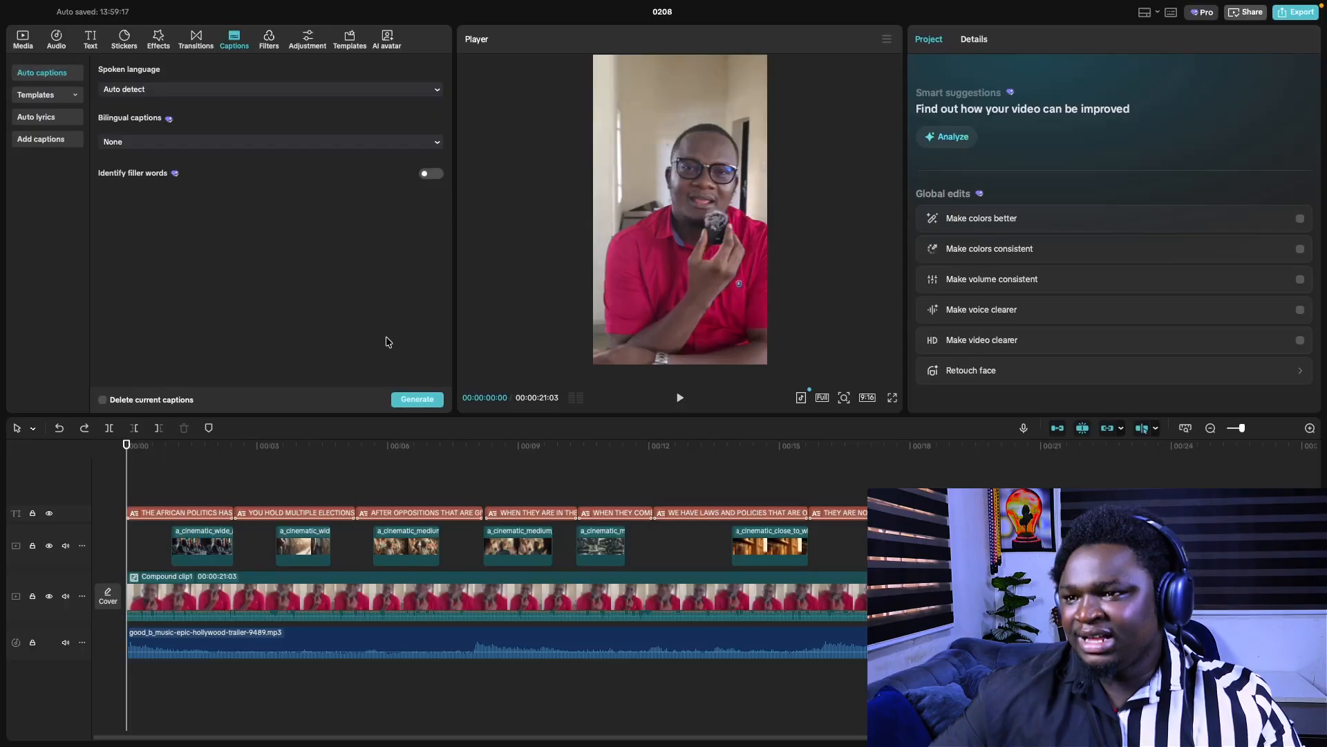
pyautogui.click(412, 399)
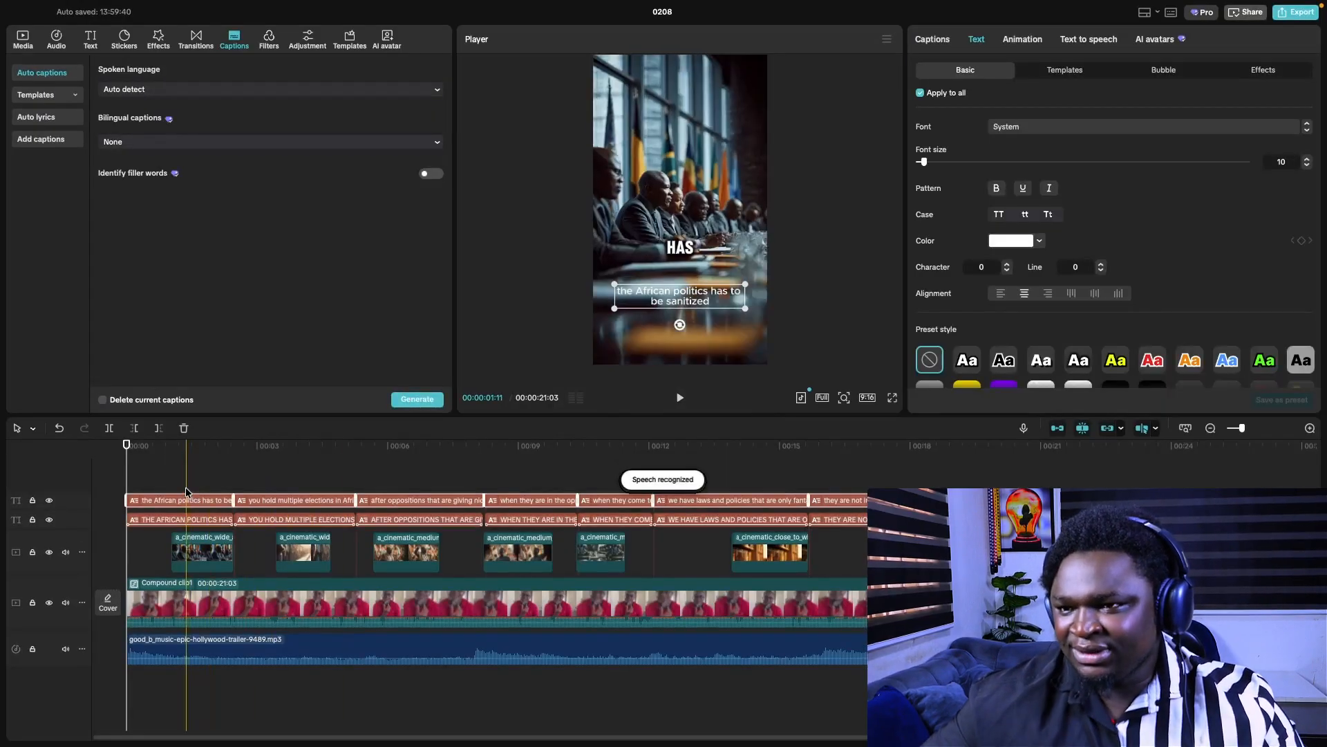
pyautogui.click(49, 520)
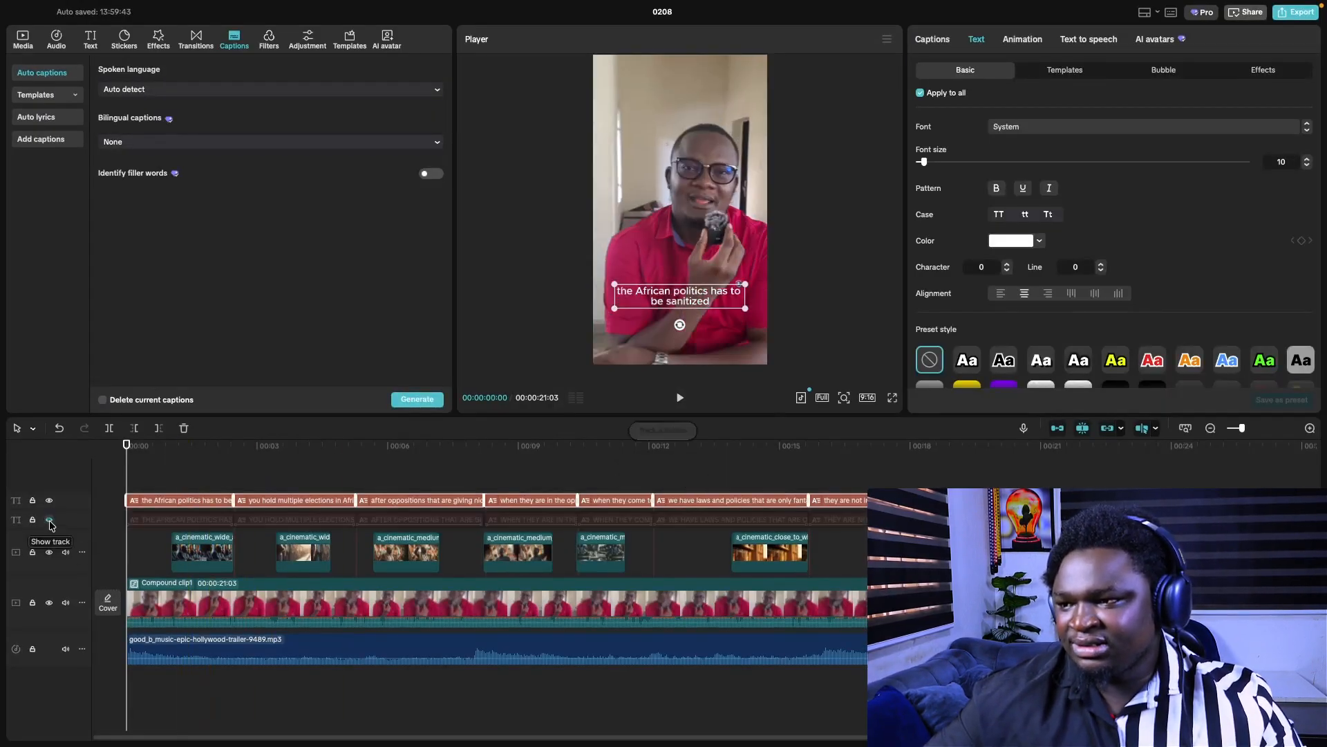
# - Try the purple-background, white-background and yellow outlined preset styles on the plain captions, moving them up to the speaker's chest
pyautogui.click(838, 498)
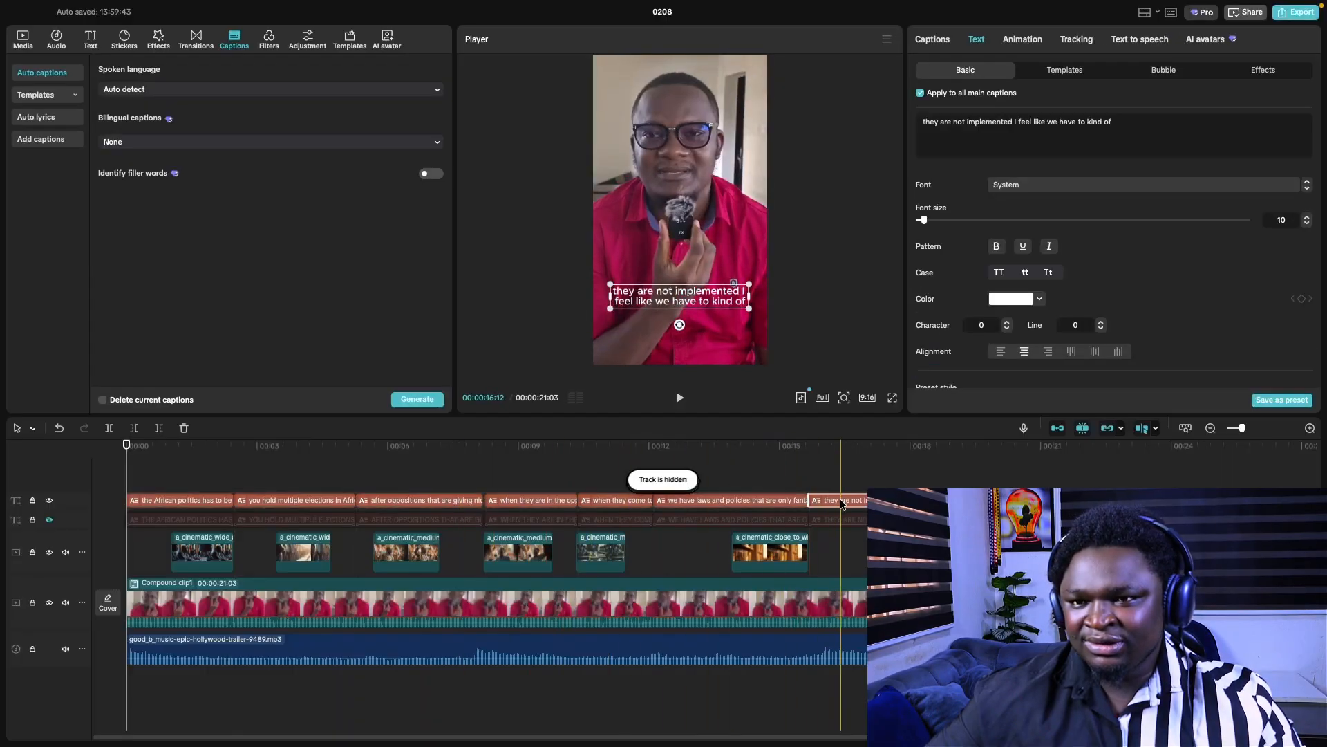
pyautogui.scroll(-5, 1037, 245)
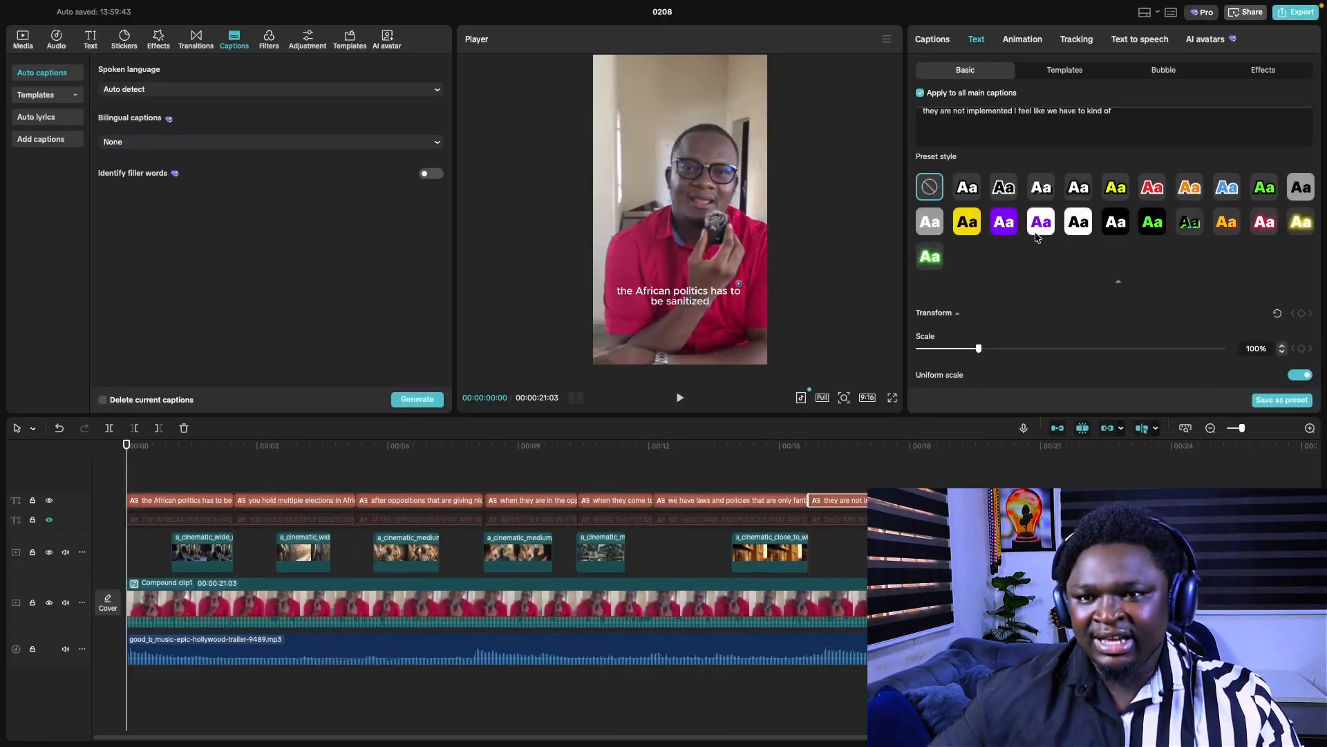
pyautogui.click(1015, 223)
pyautogui.moveTo(661, 307); pyautogui.dragTo(664, 248)
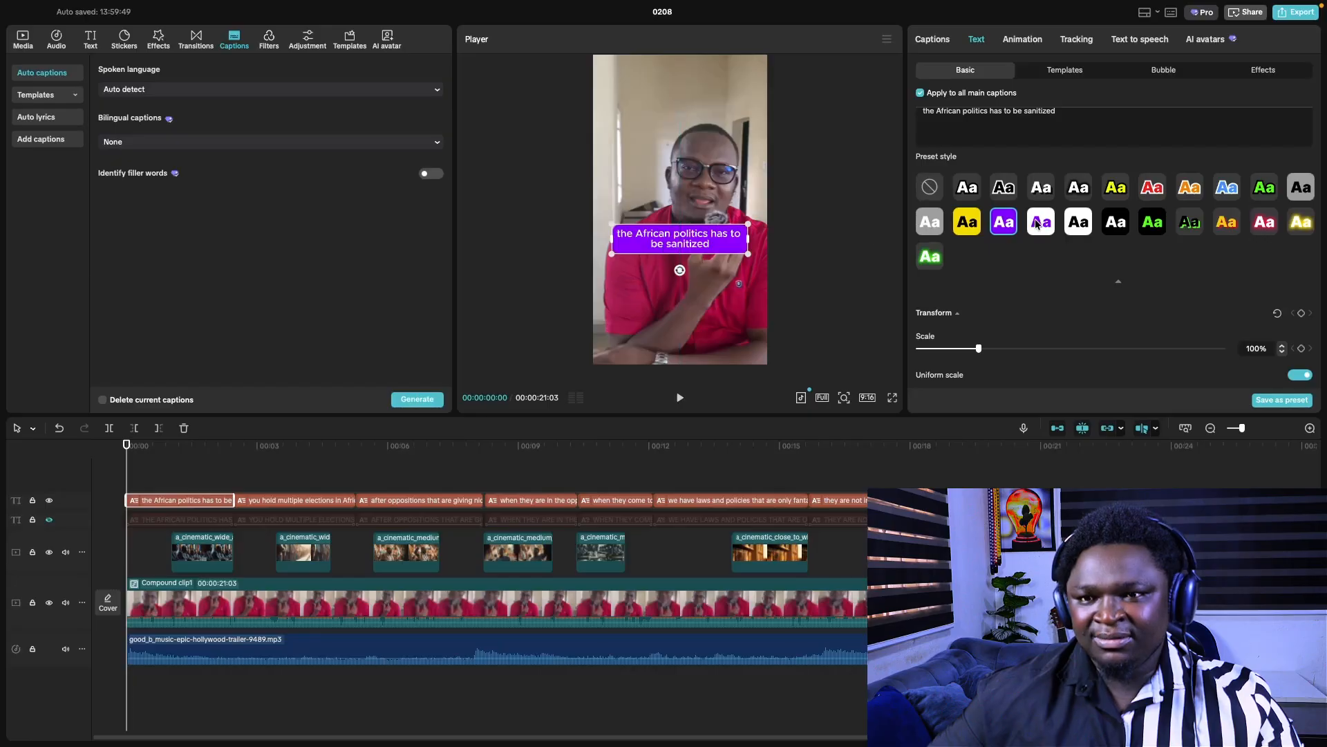
pyautogui.click(1087, 224)
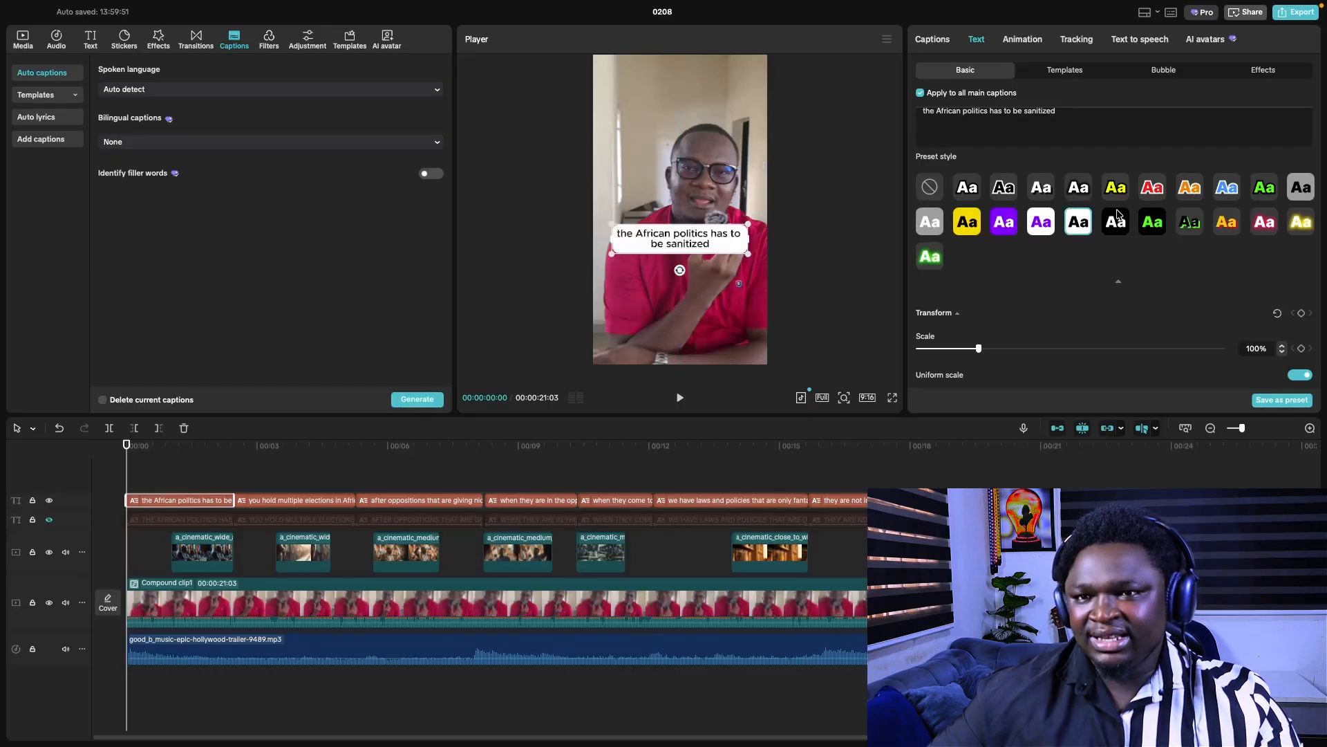
pyautogui.click(1115, 187)
pyautogui.scroll(3, 1107, 208)
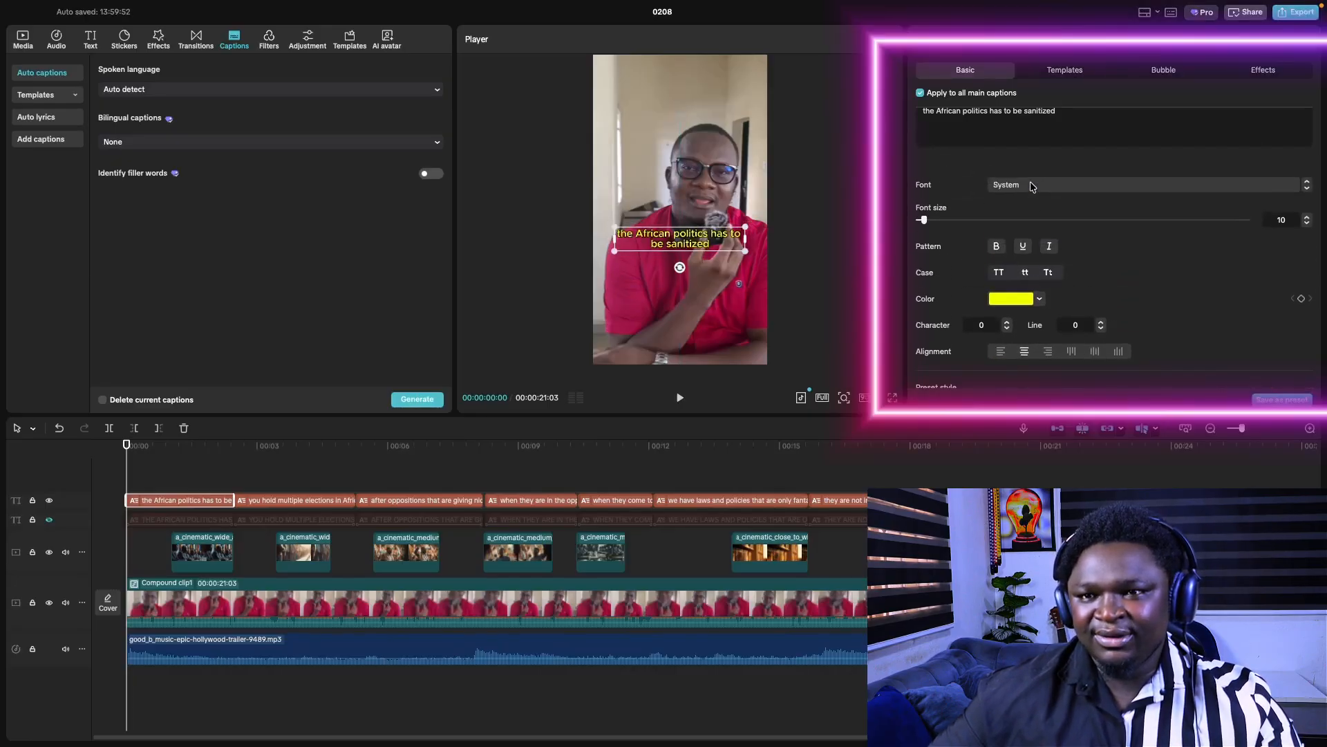
pyautogui.click(1031, 185)
pyautogui.click(1039, 291)
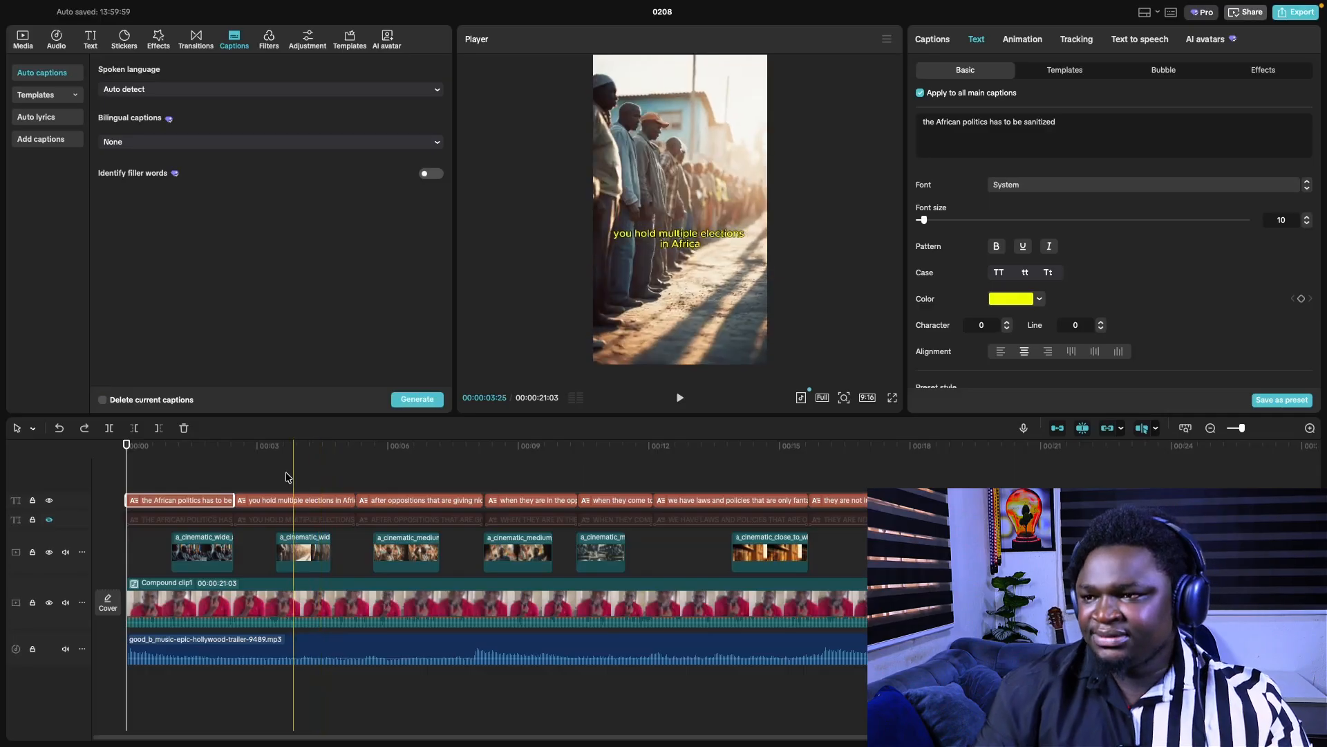
# - Undo the plain auto captions and the hidden track, and move to 00:00:17:23 to view the uppercase captions
pyautogui.hotkey('ctrl', 'z')
pyautogui.hotkey('ctrl', 'z')
pyautogui.hotkey('ctrl', 'z')
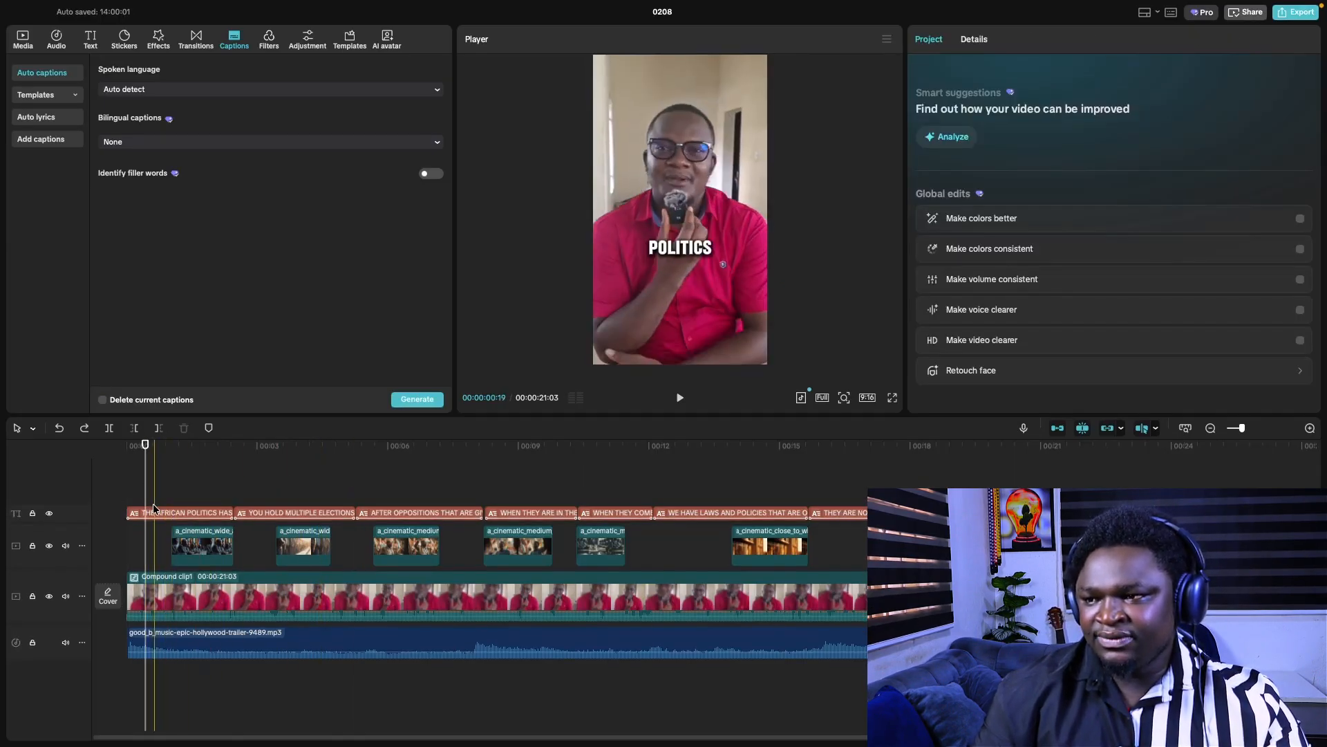
pyautogui.click(148, 512)
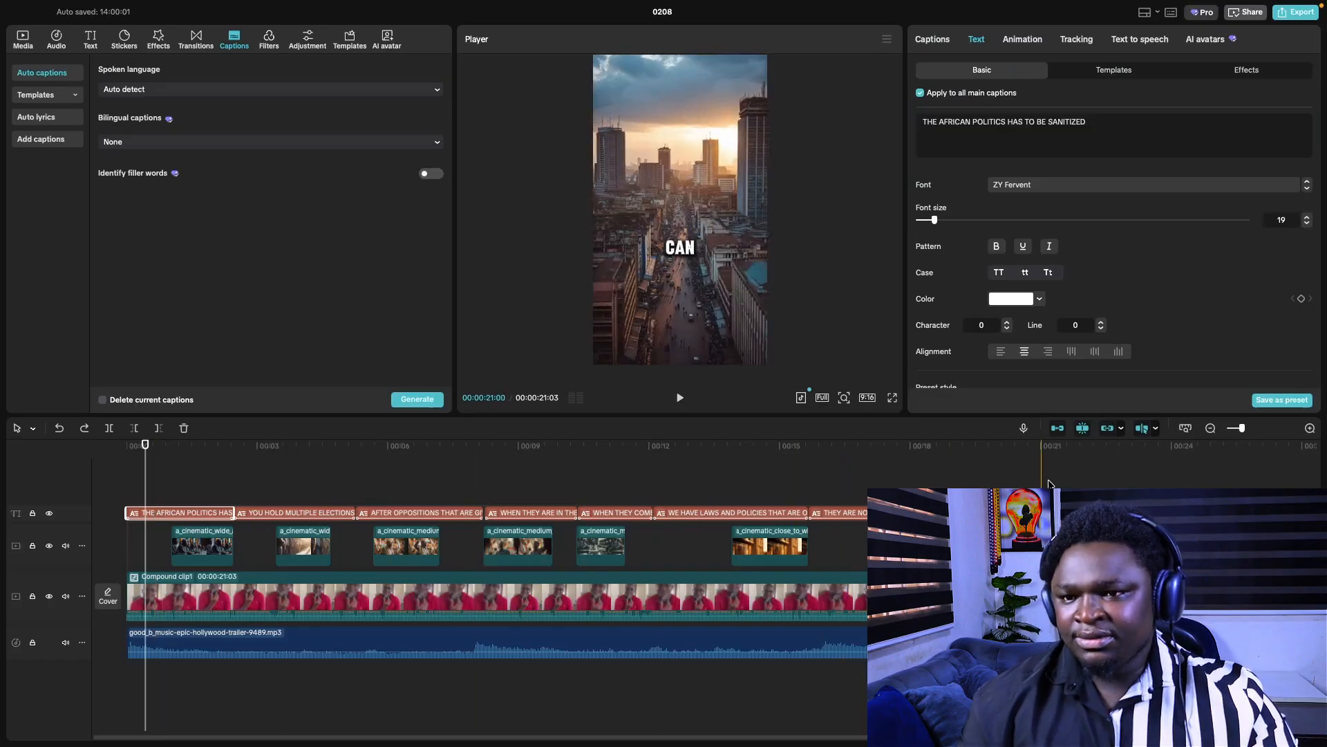
pyautogui.click(893, 477)
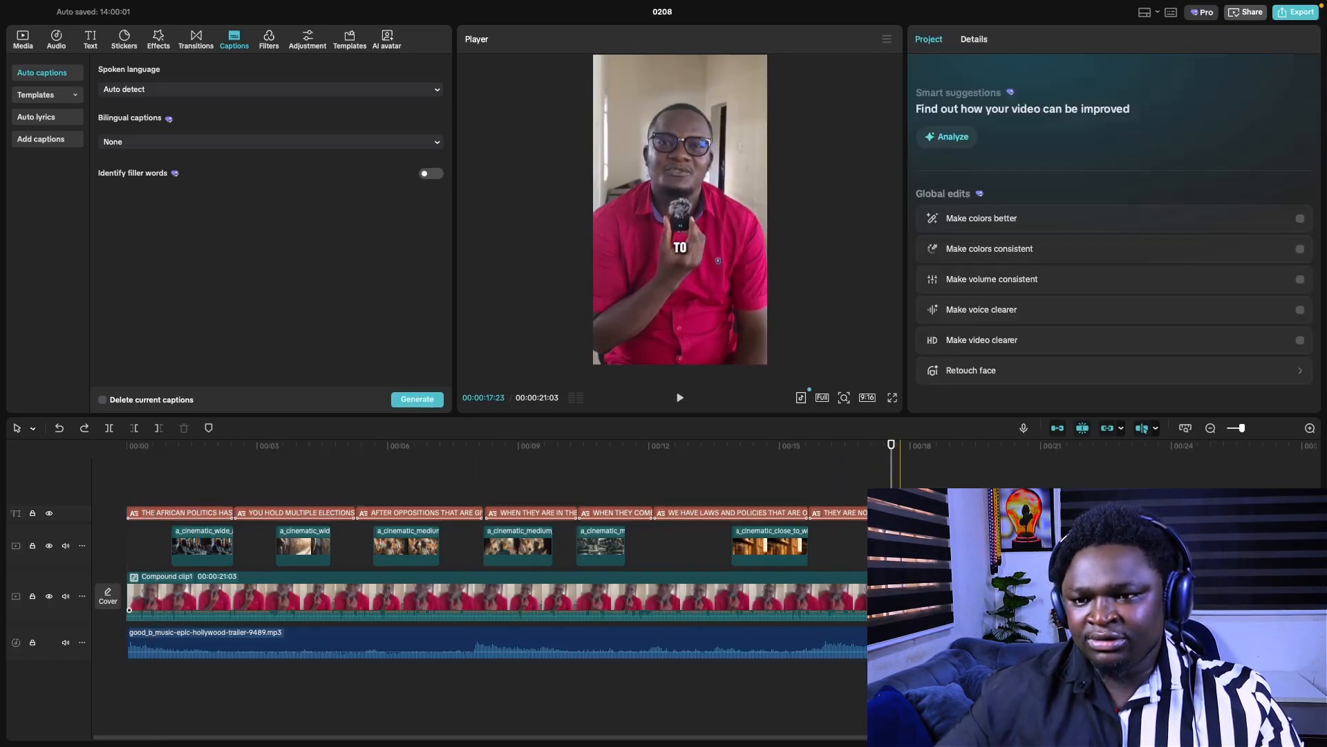
# - Select the speaker's compound clip, open its face retouch settings and move the playhead to 00:00:13:05
pyautogui.click(845, 584)
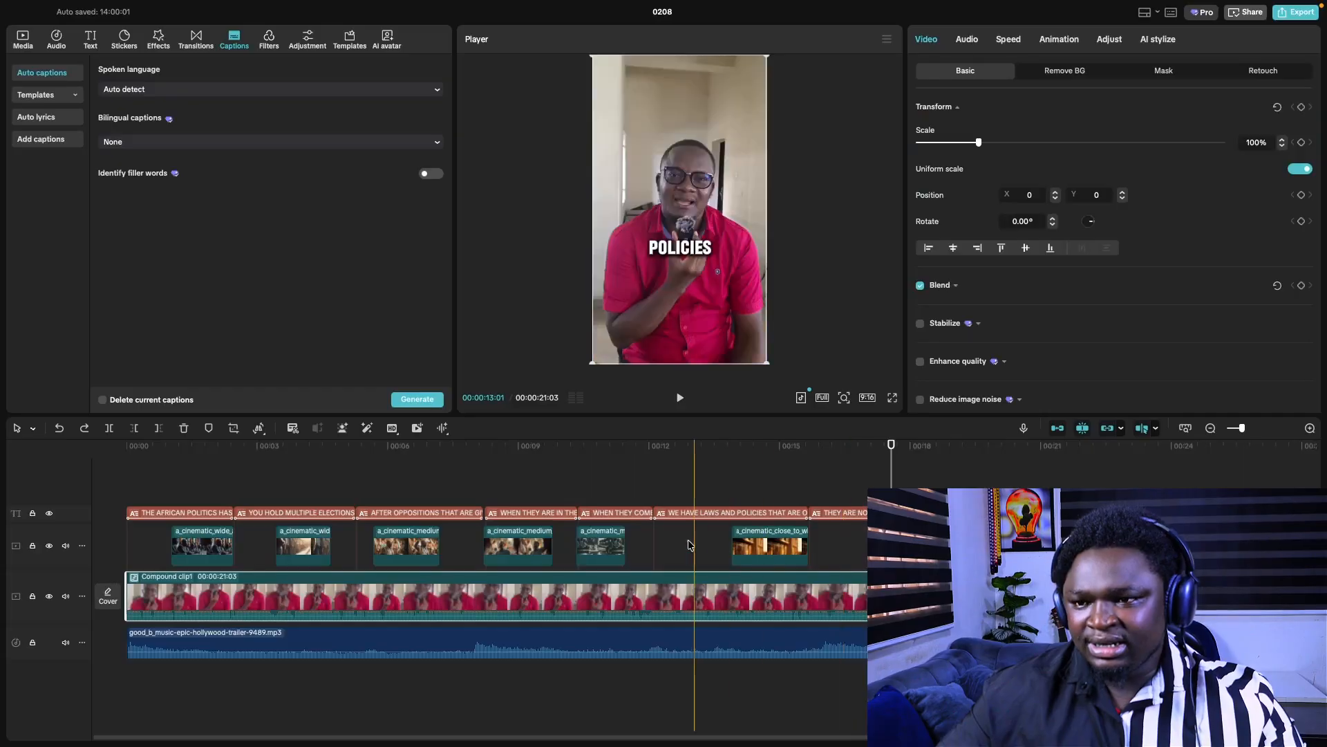
pyautogui.click(697, 490)
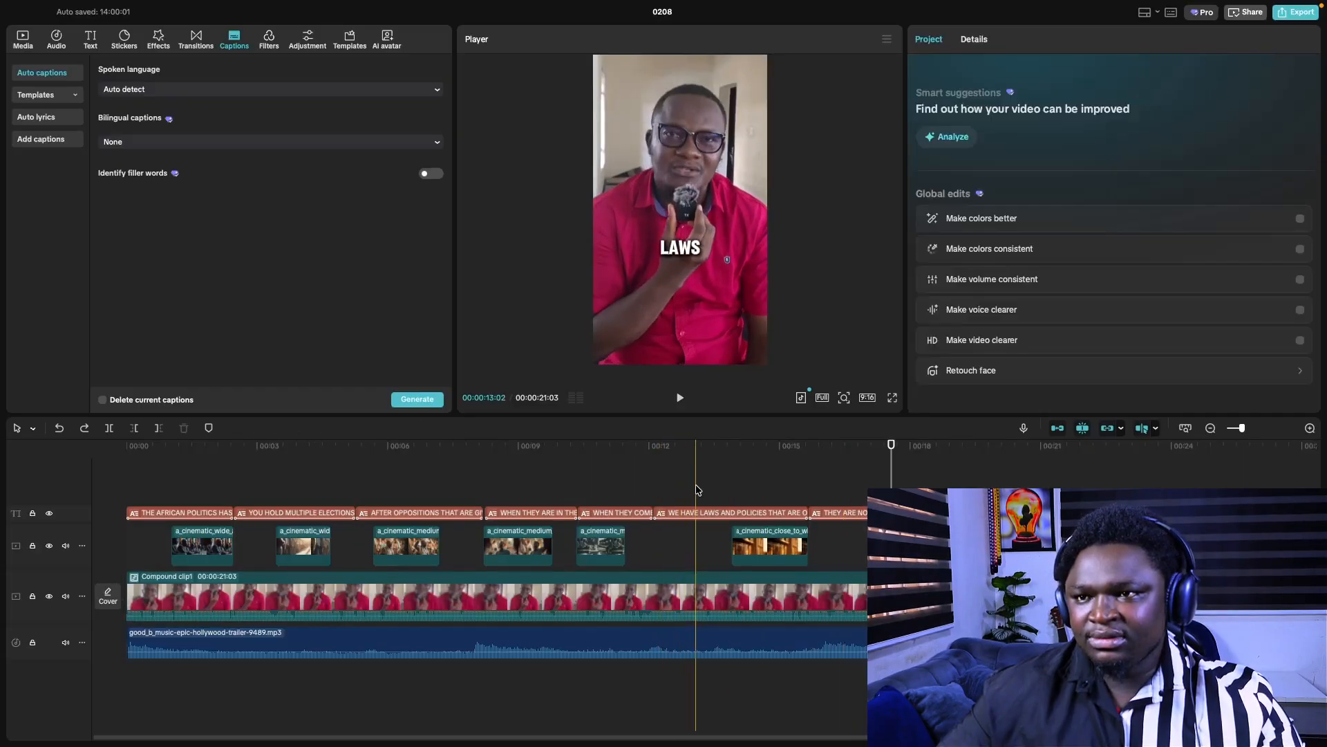
pyautogui.click(697, 581)
pyautogui.click(931, 57)
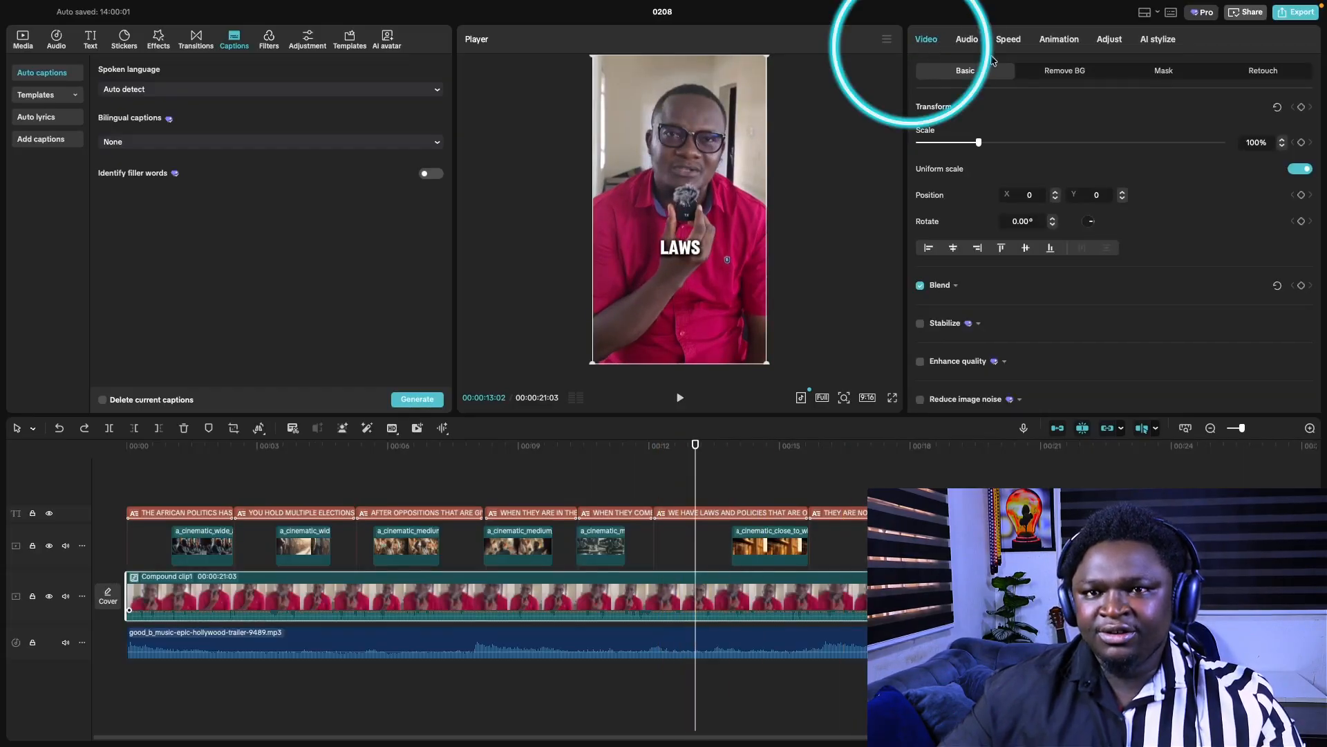
pyautogui.click(1269, 73)
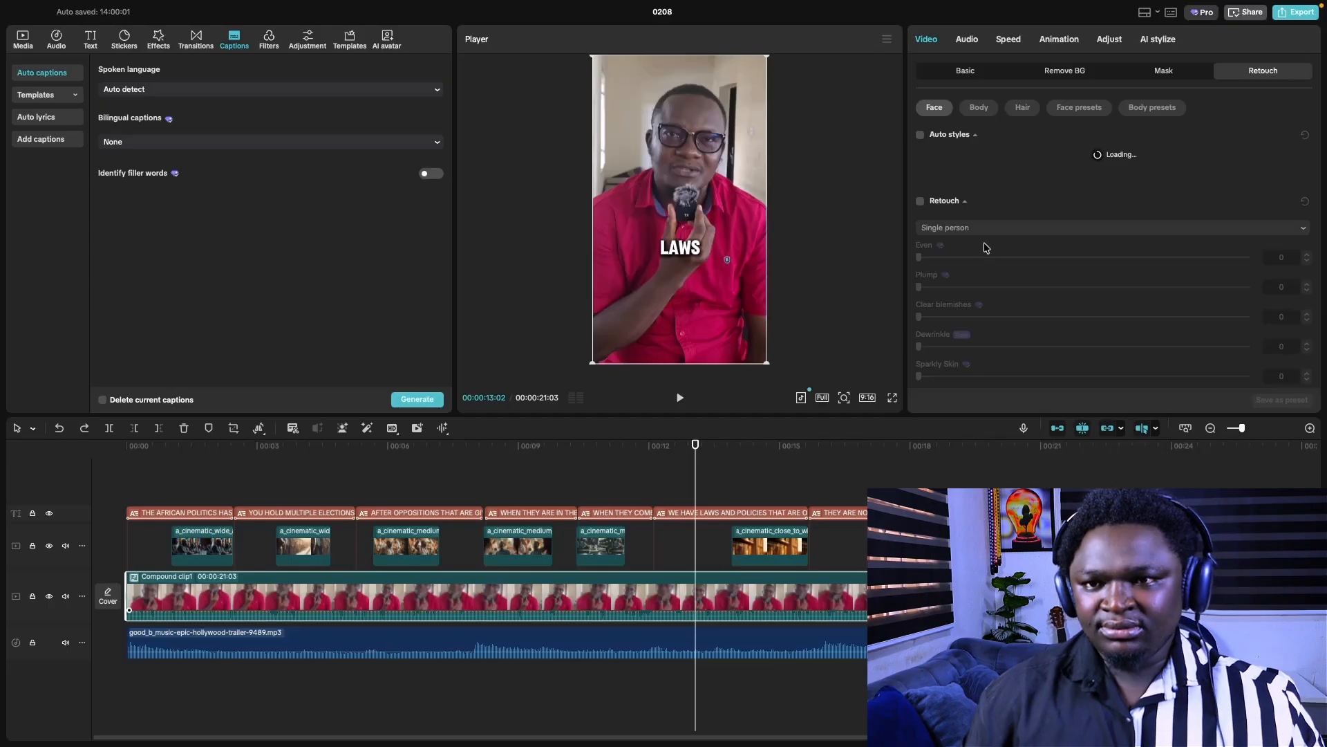
pyautogui.click(700, 473)
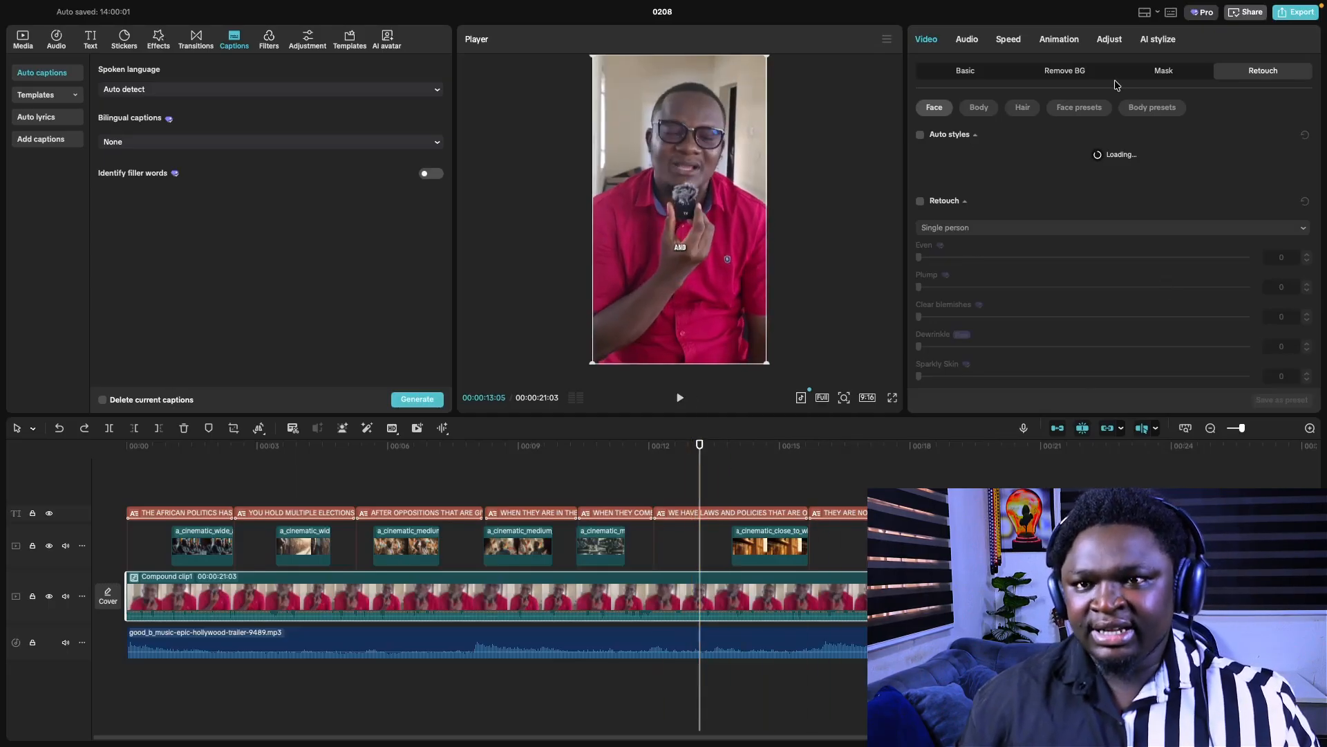
# - Color-adjust the compound clip with Temp at -11, Tint at 11 and Saturation at 12
pyautogui.click(1109, 43)
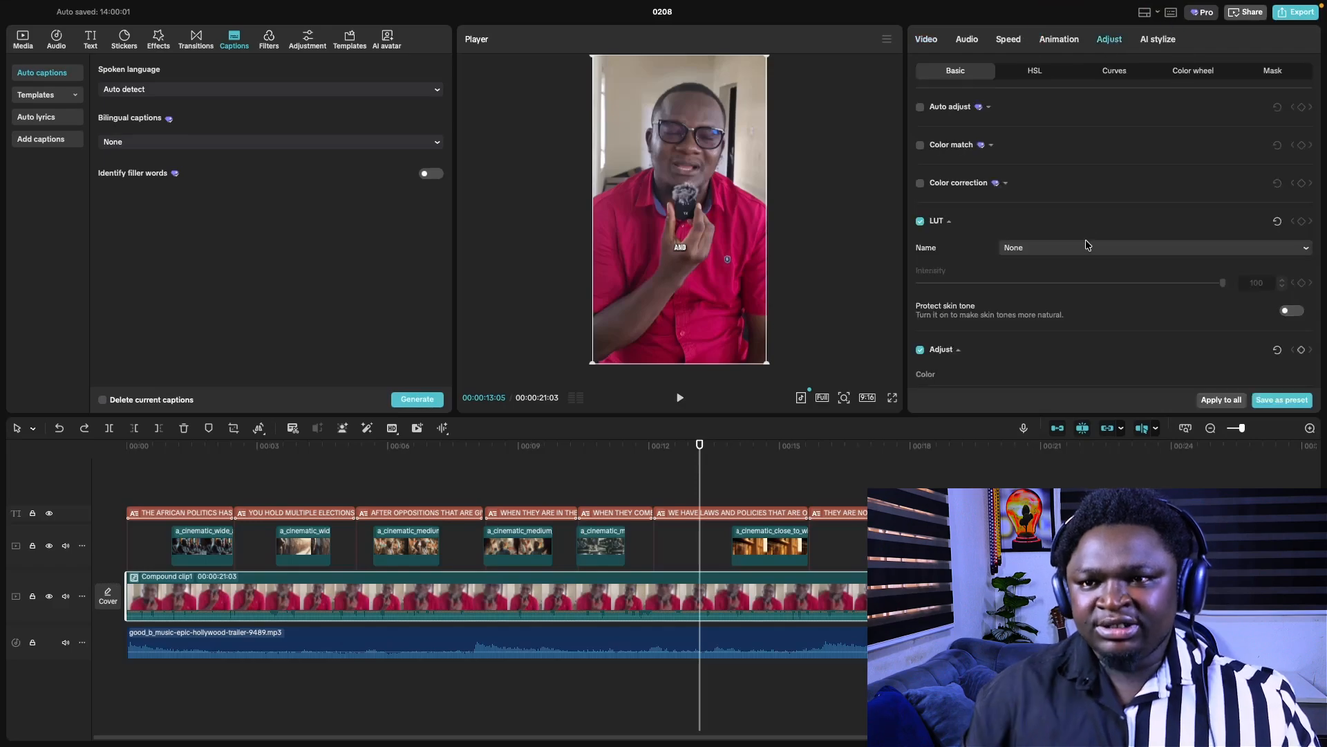
pyautogui.scroll(-5, 1085, 243)
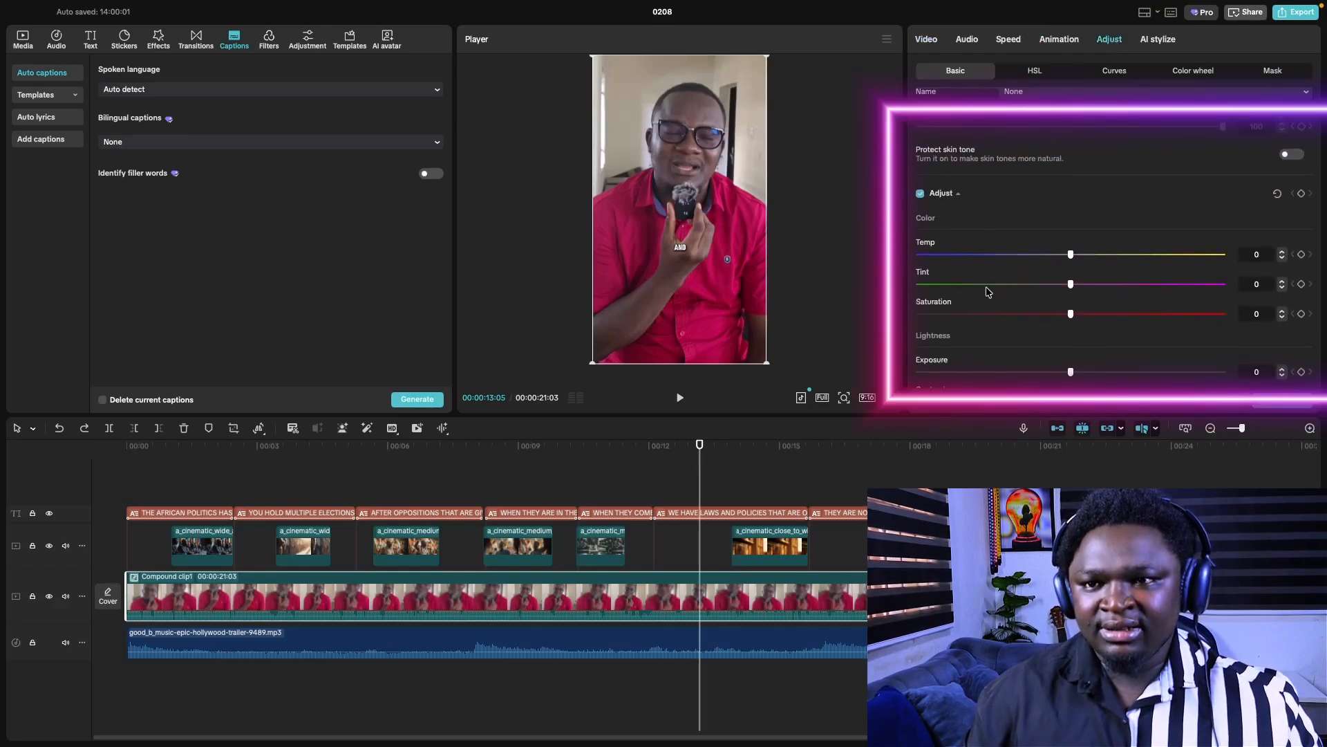
pyautogui.scroll(-8, 988, 291)
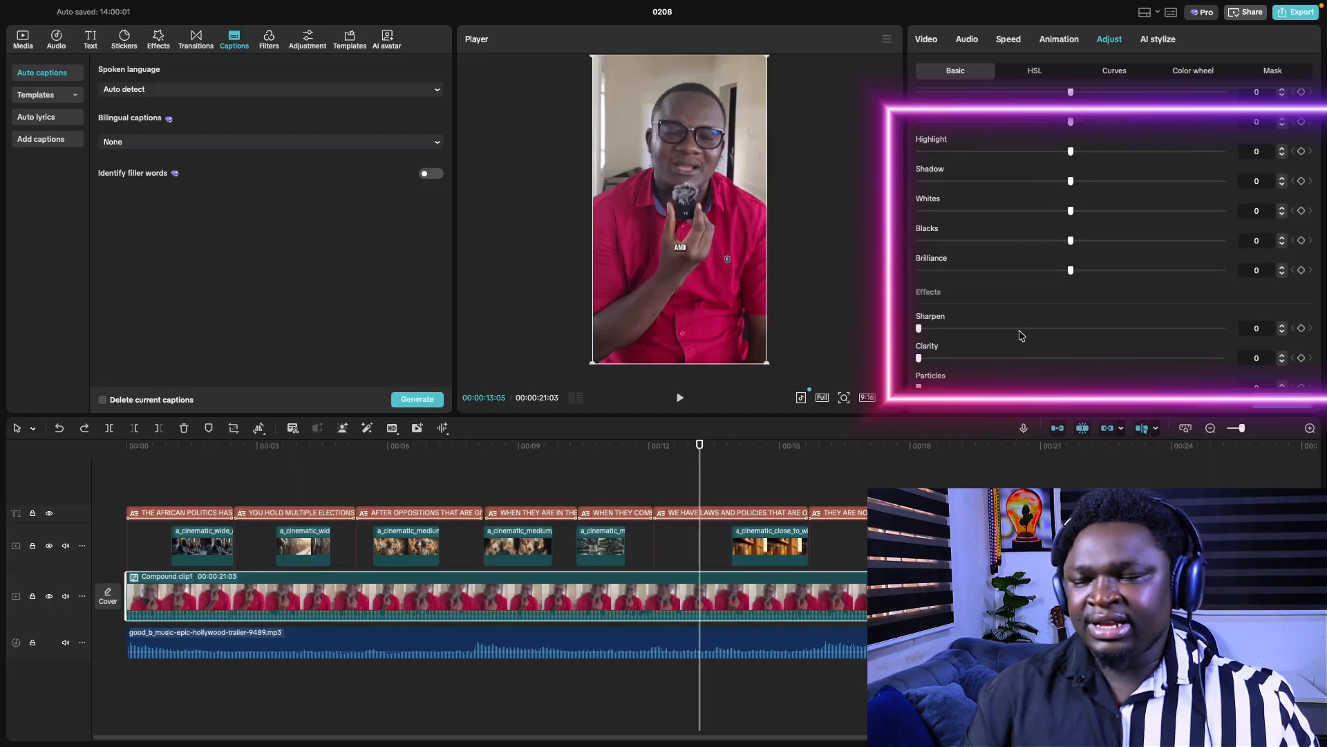
pyautogui.scroll(8, 1021, 335)
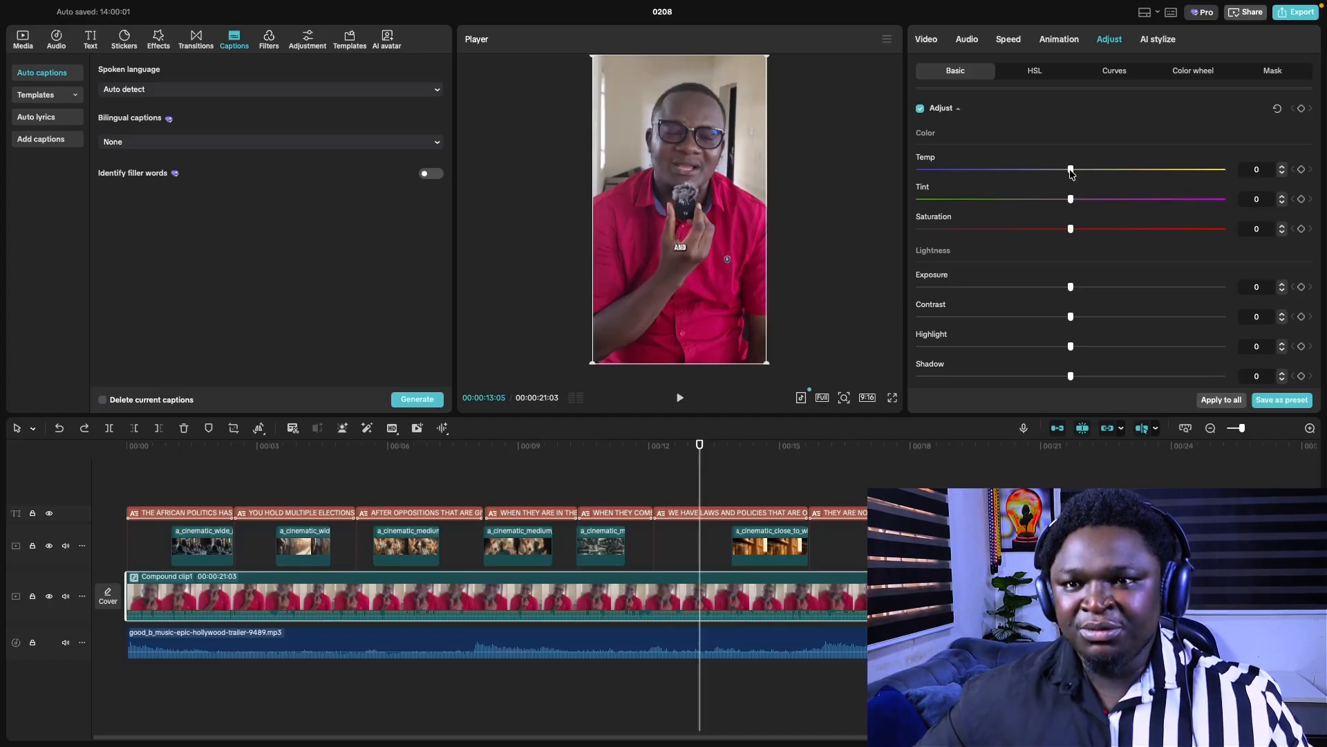
pyautogui.moveTo(1071, 172); pyautogui.dragTo(1102, 261)
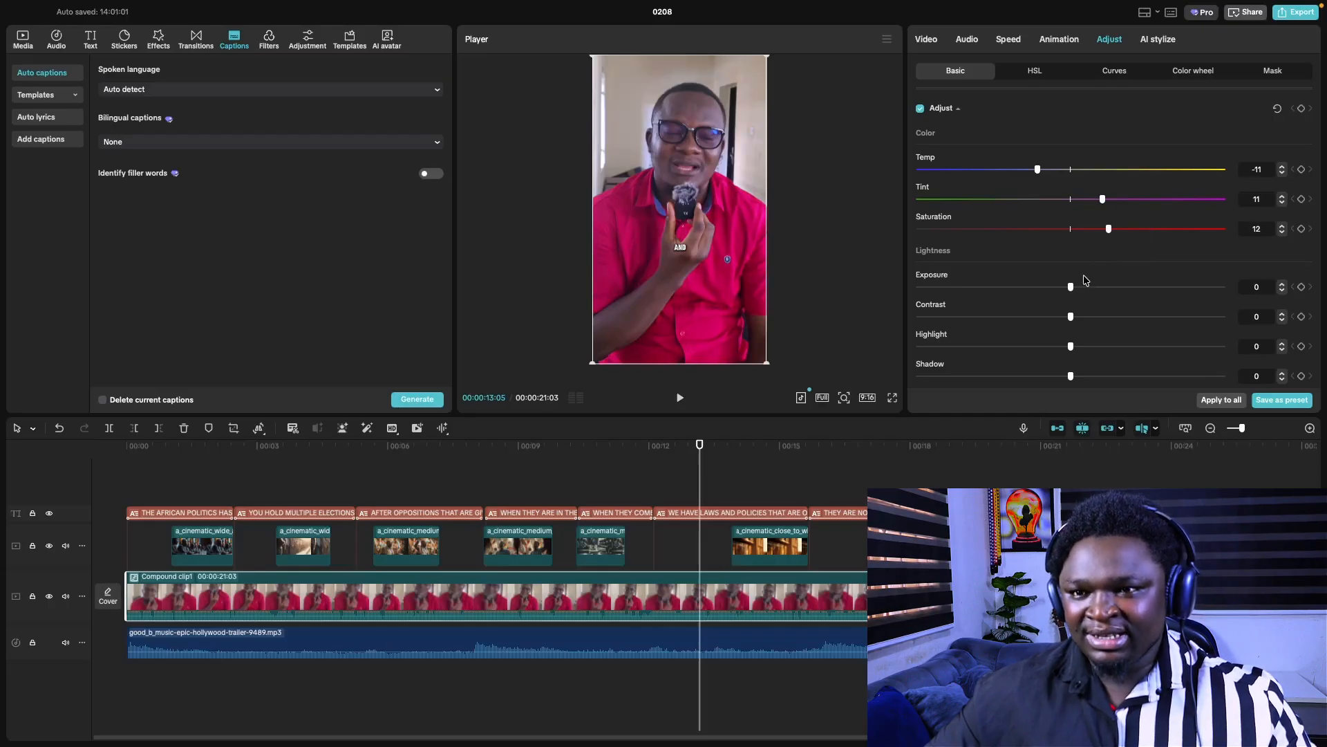
# - Set the compound clip's Exposure, Contrast and Highlight to 6, Shadow to -5, Whites to 4 and Blacks to -4
pyautogui.scroll(-3, 1080, 280)
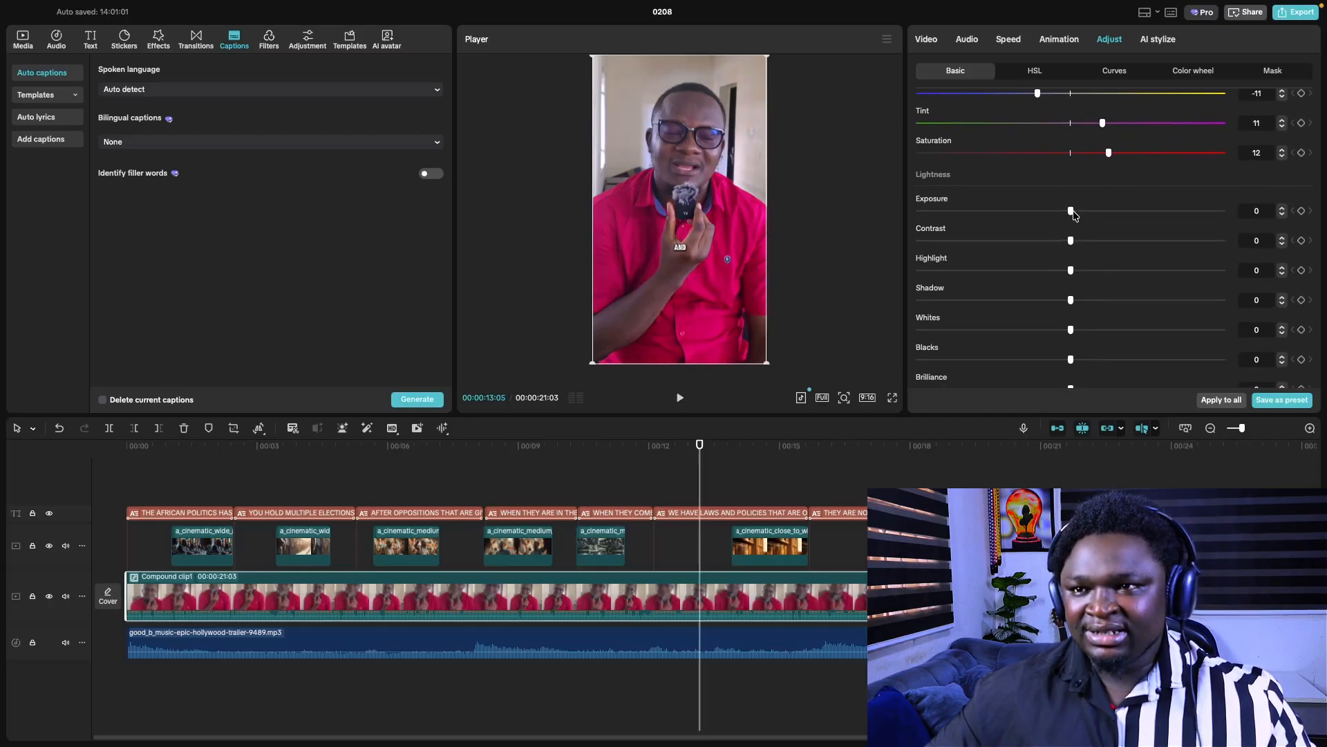
pyautogui.moveTo(1070, 211); pyautogui.dragTo(1095, 279)
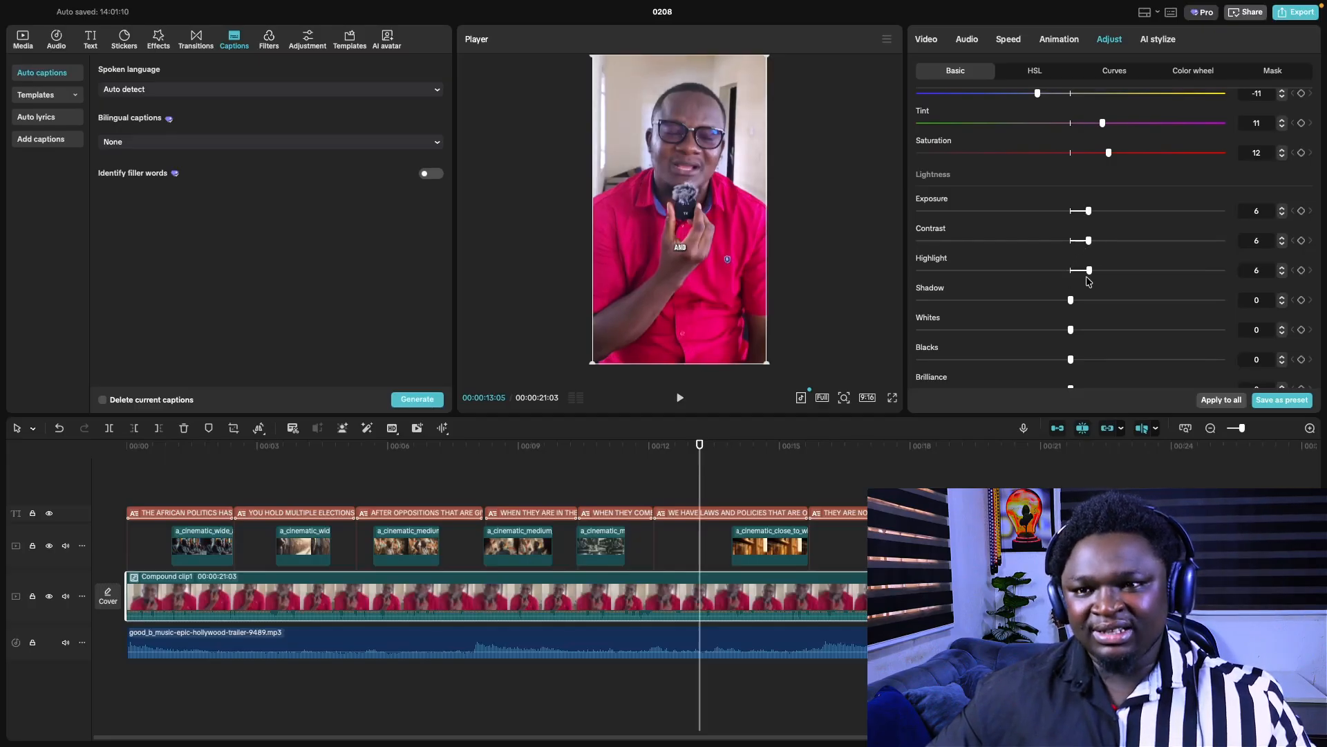
pyautogui.scroll(-3, 1078, 242)
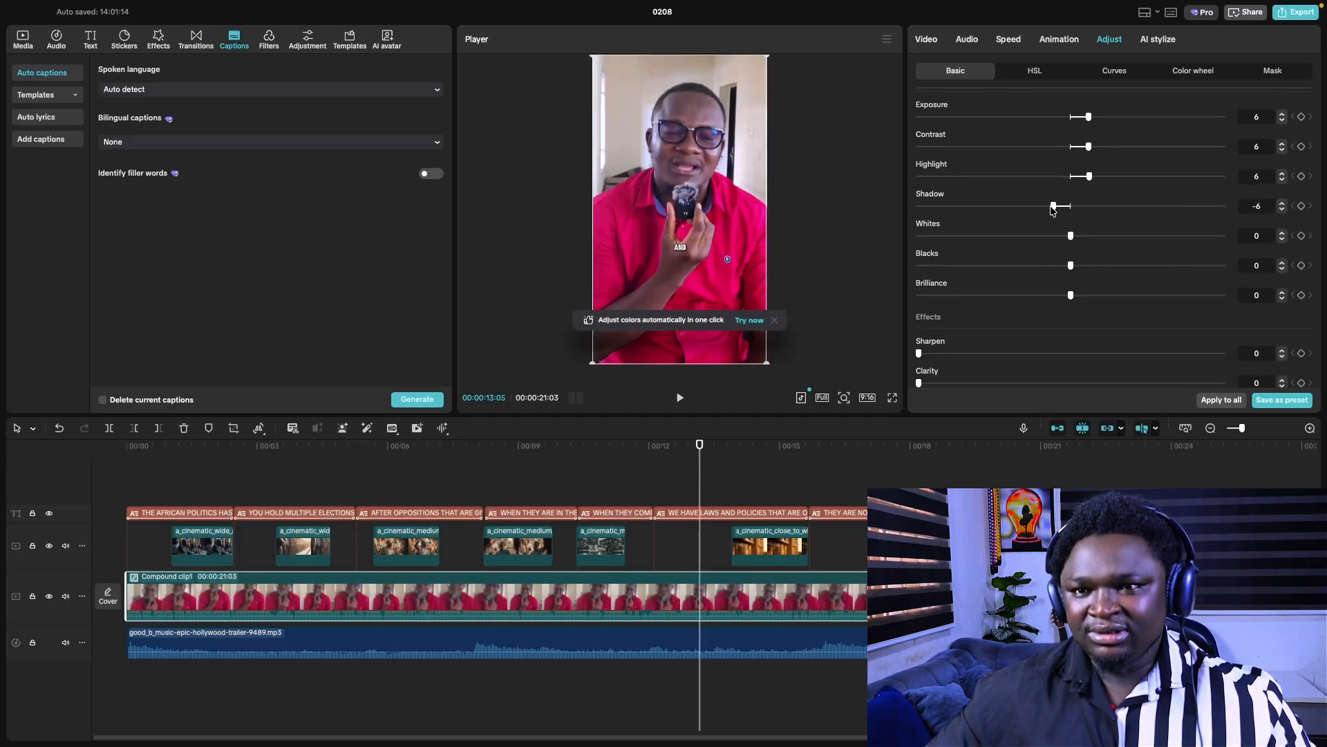
pyautogui.moveTo(1071, 236); pyautogui.dragTo(1057, 269)
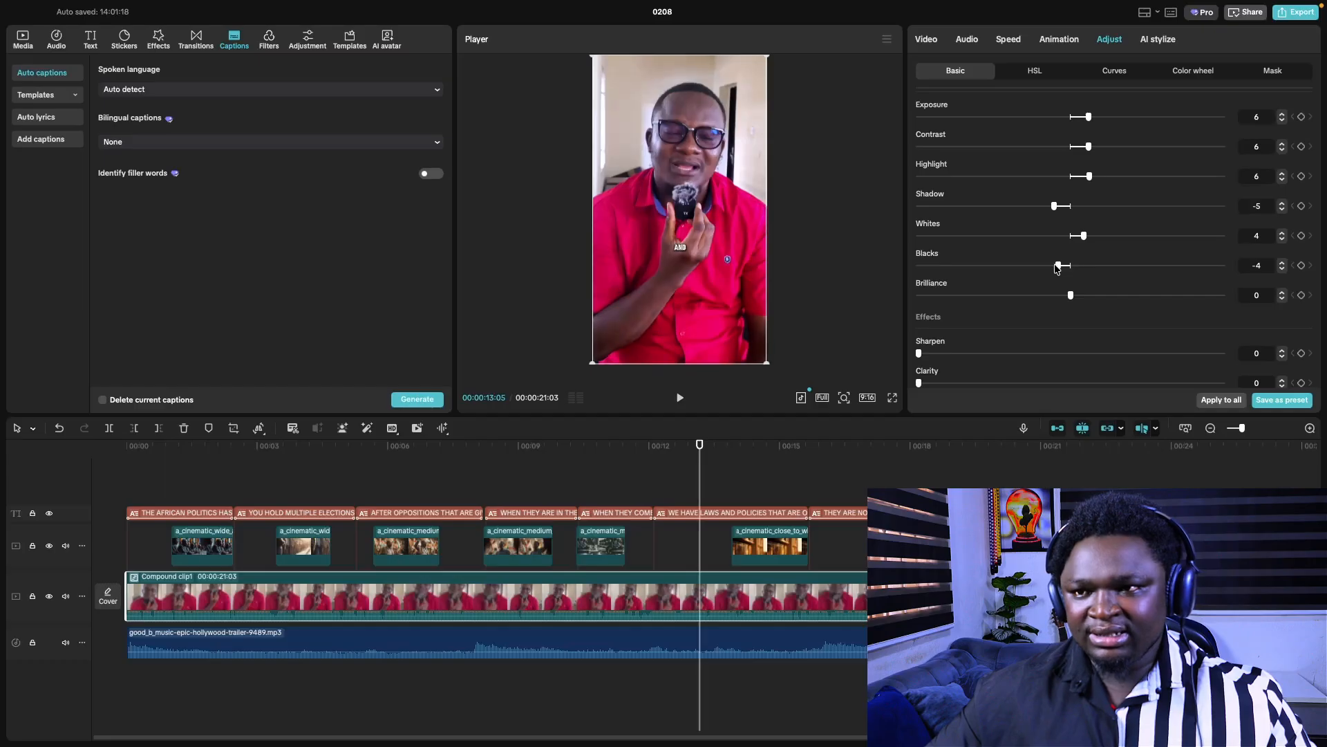
# - Set the compound clip's Clarity to 24 and Sharpen to 4, and reduce Saturation to 7 and Contrast to 4
pyautogui.scroll(-2, 952, 315)
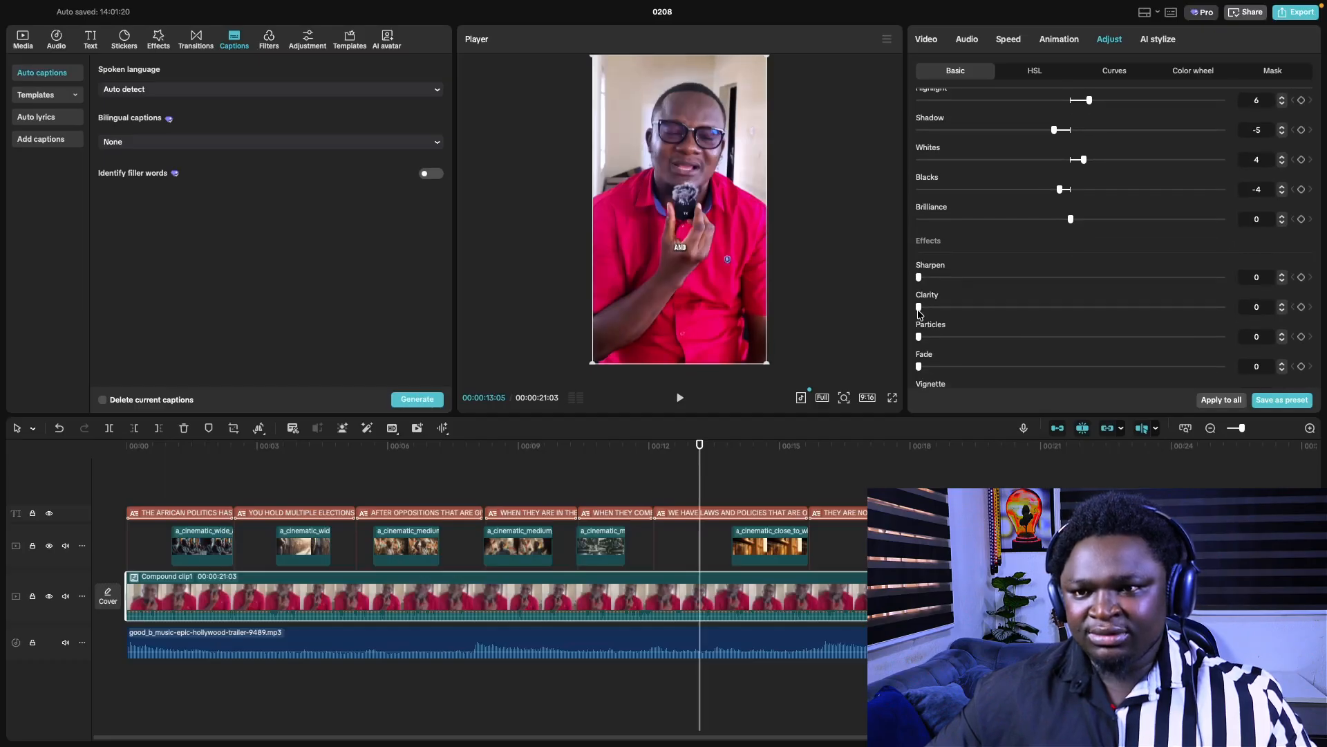
pyautogui.moveTo(919, 308); pyautogui.dragTo(993, 308)
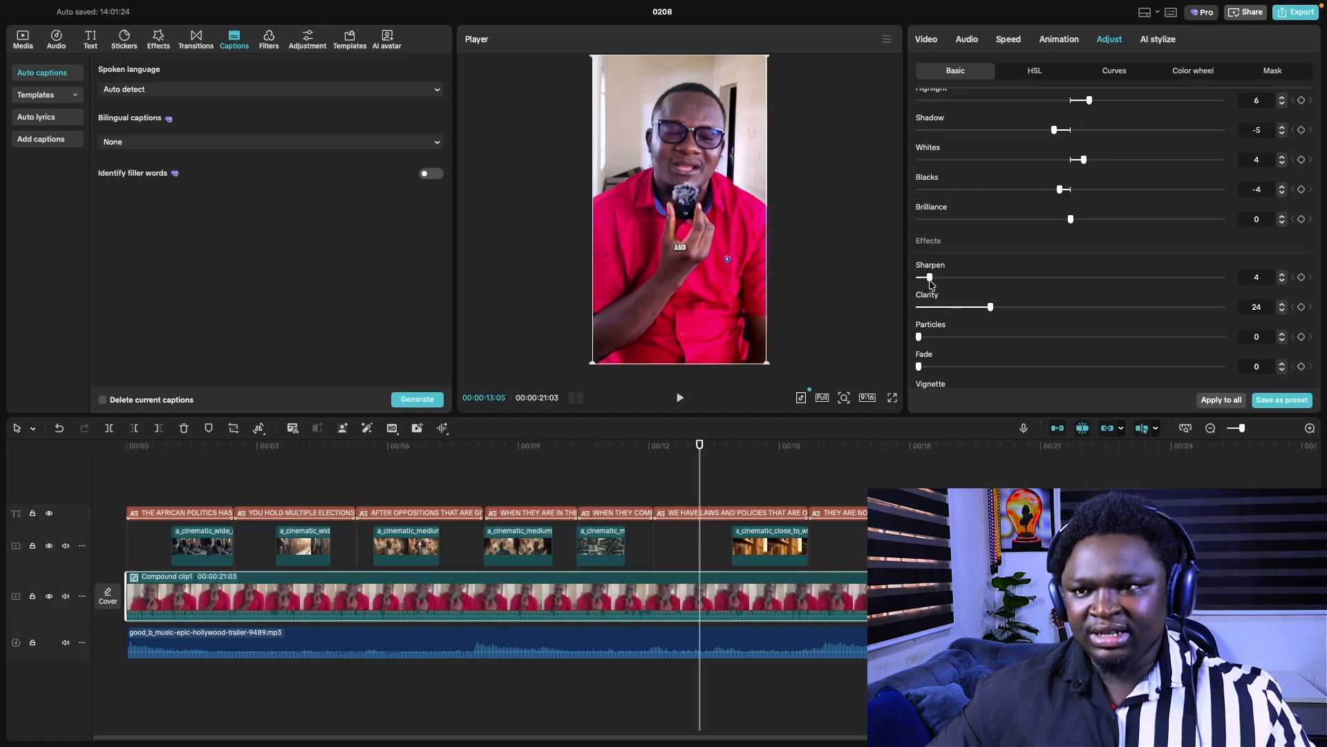
pyautogui.scroll(5, 1004, 238)
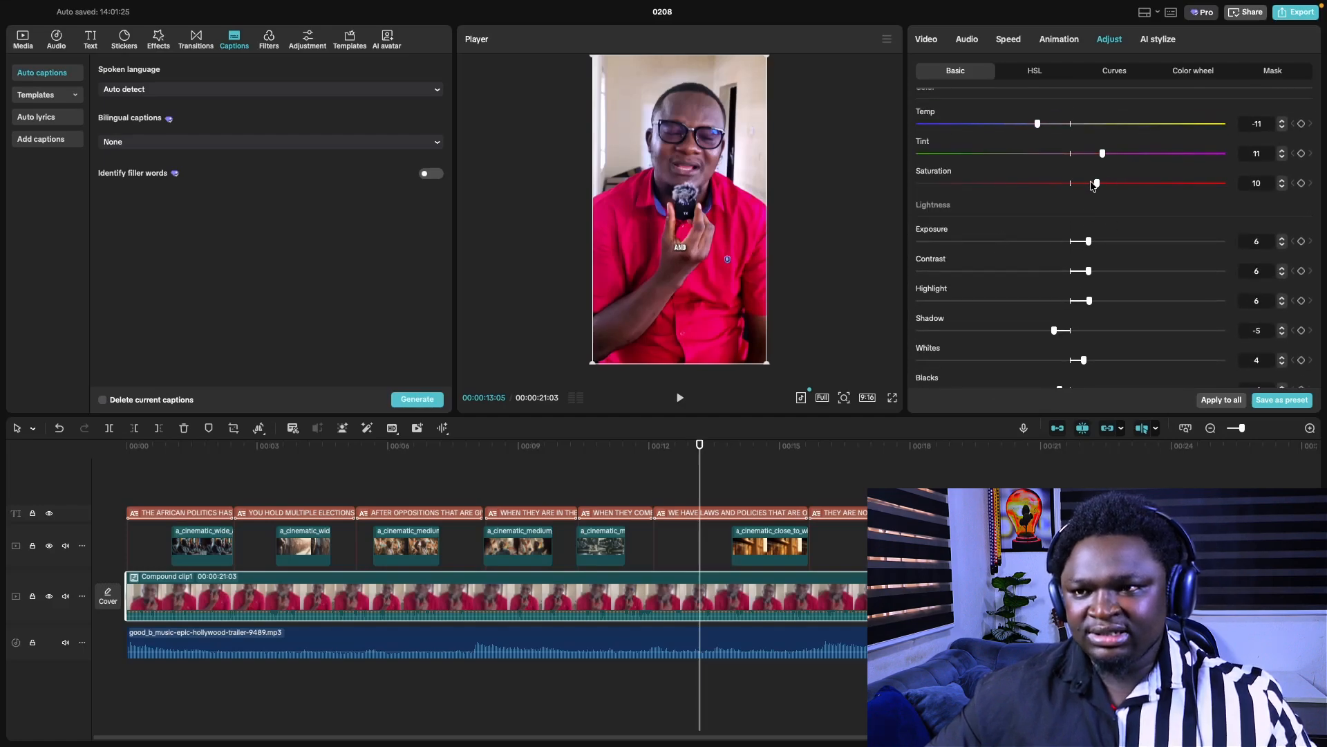
pyautogui.moveTo(1093, 184); pyautogui.dragTo(1092, 185)
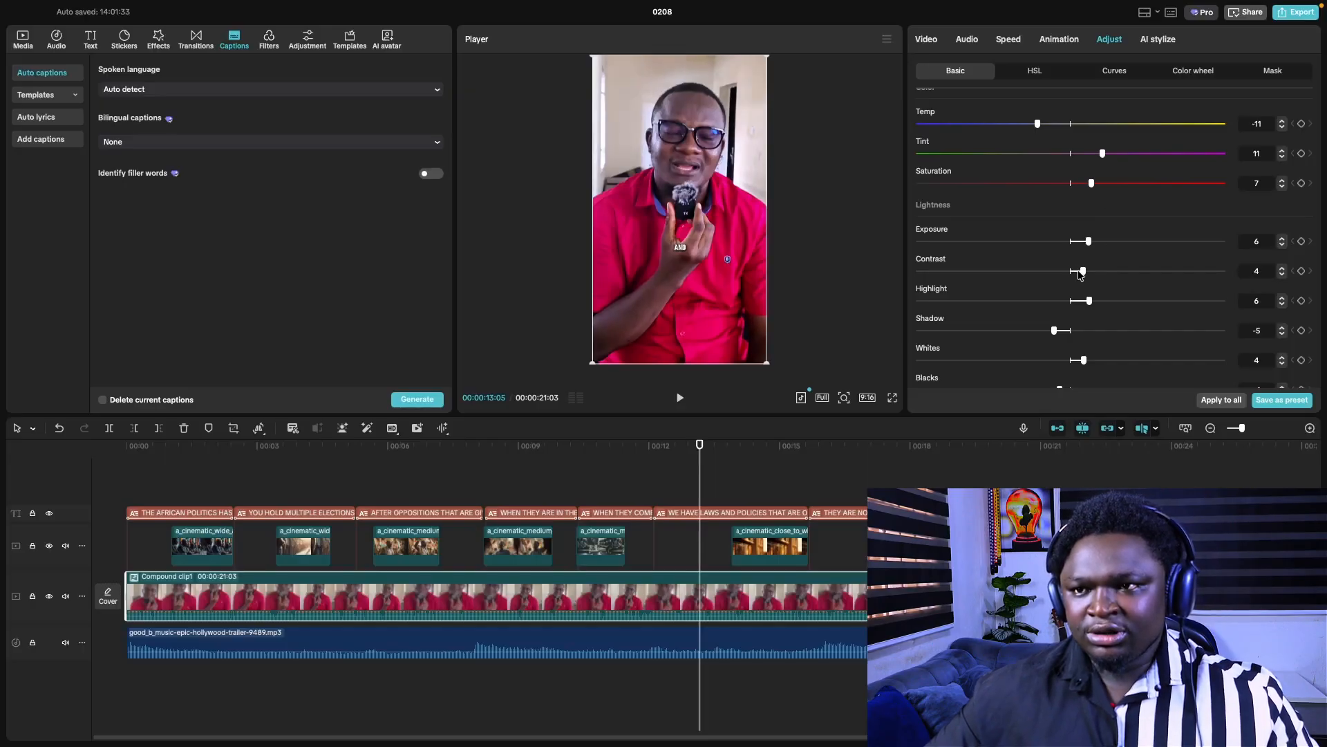
# - Try the Dolly Classic, Holly... Game and Native face auto styles on the speaker, and turn auto styles off
pyautogui.click(930, 43)
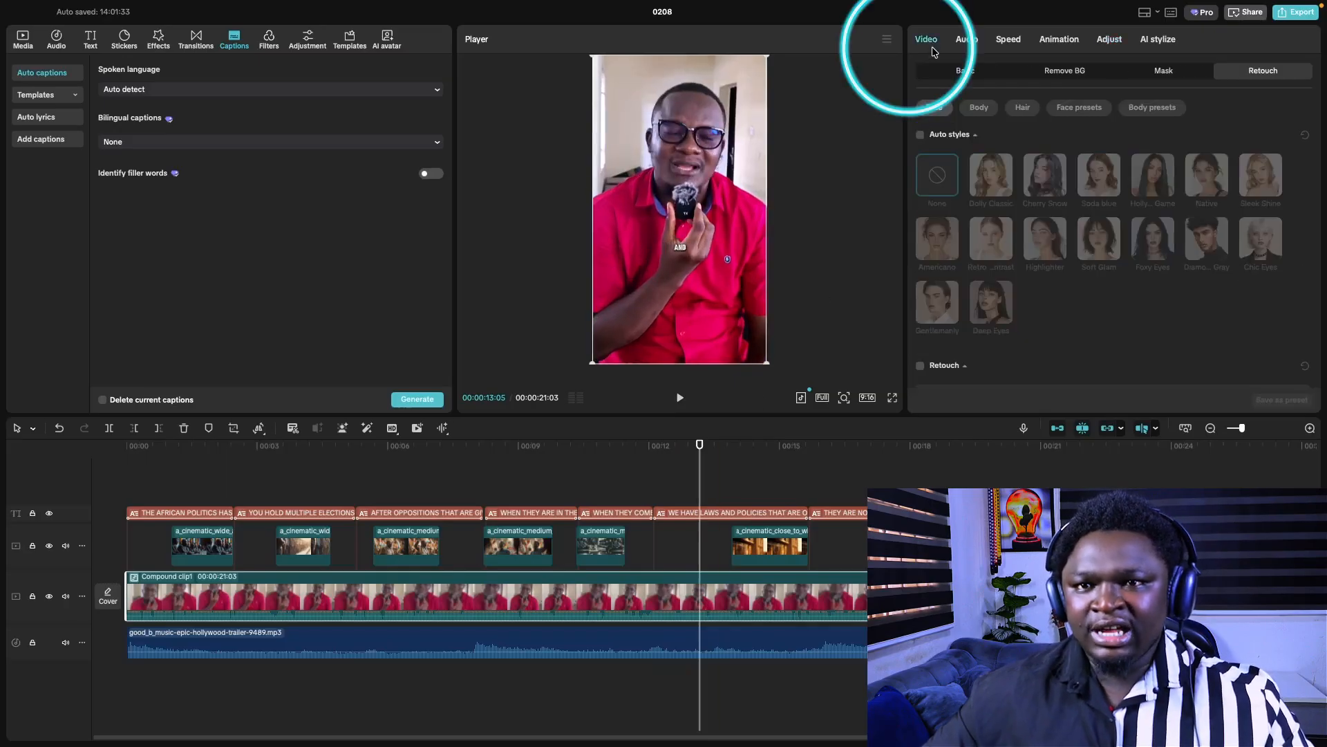
pyautogui.scroll(-3, 992, 201)
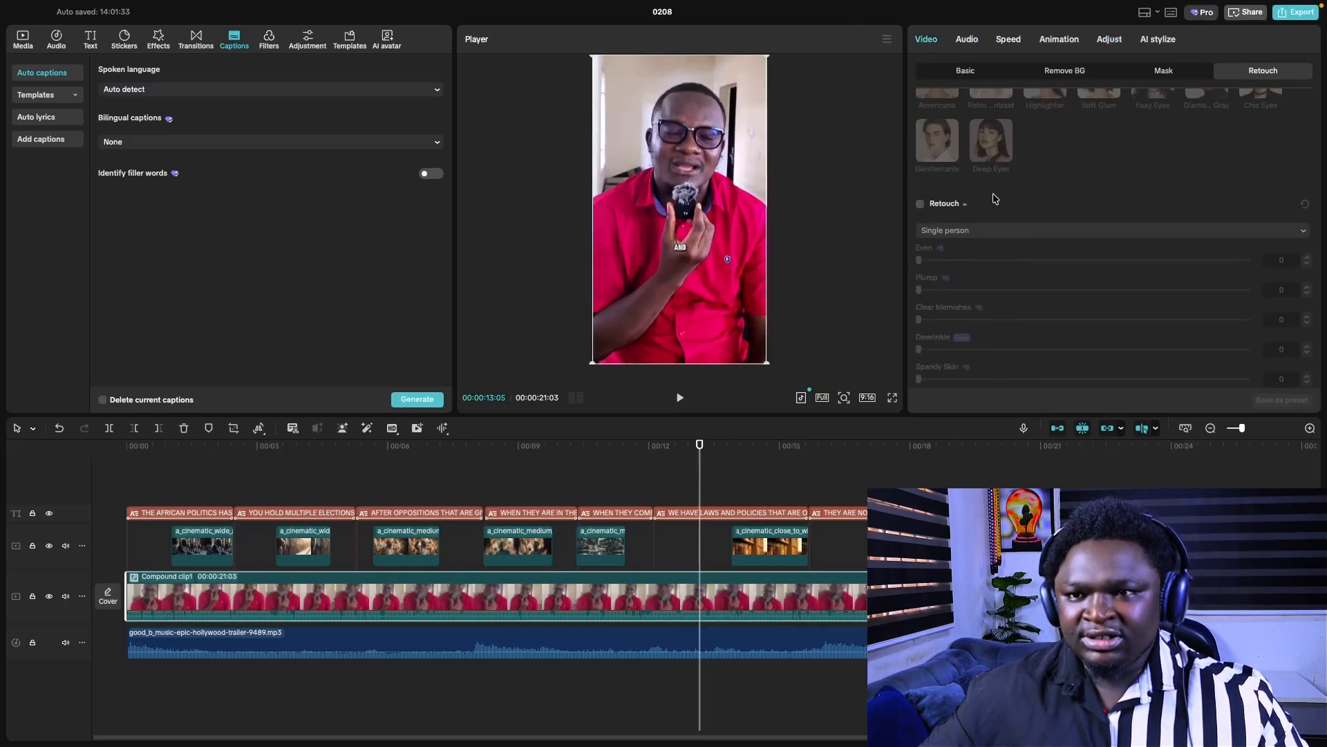
pyautogui.scroll(5, 937, 217)
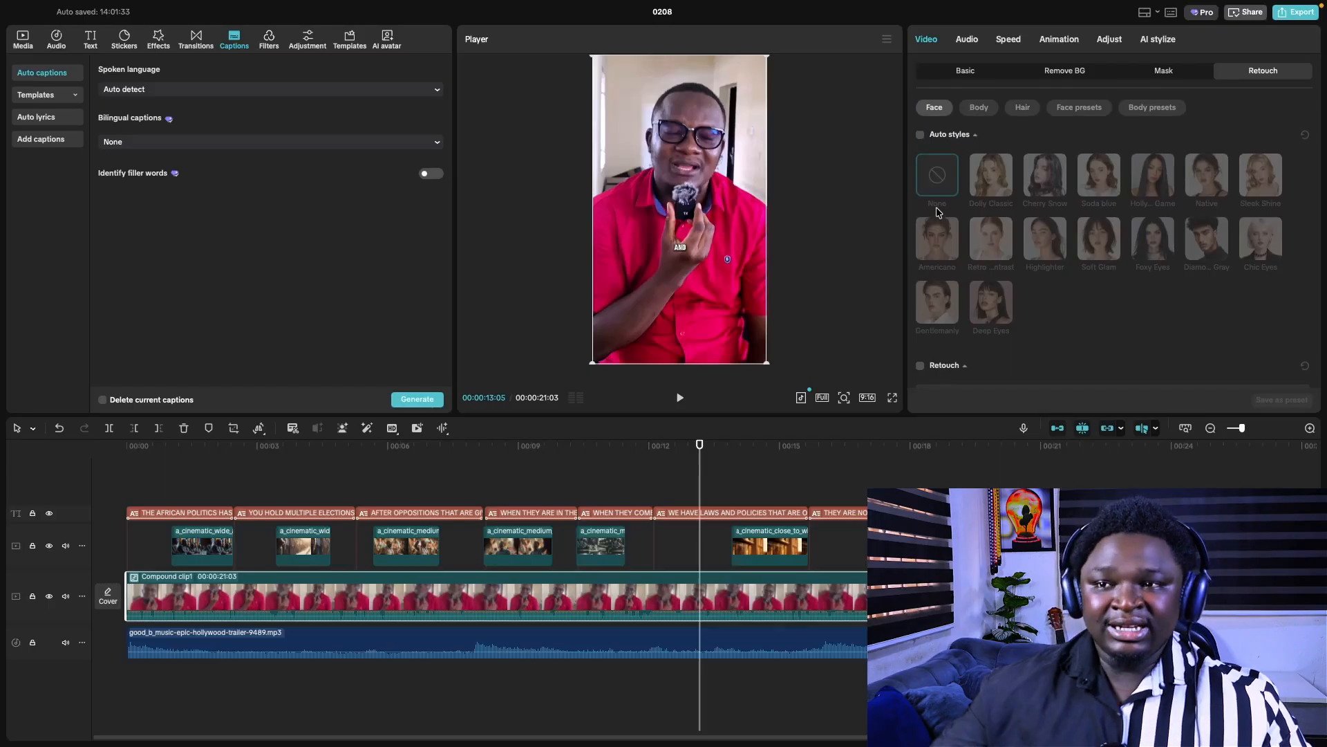
pyautogui.scroll(-3, 943, 177)
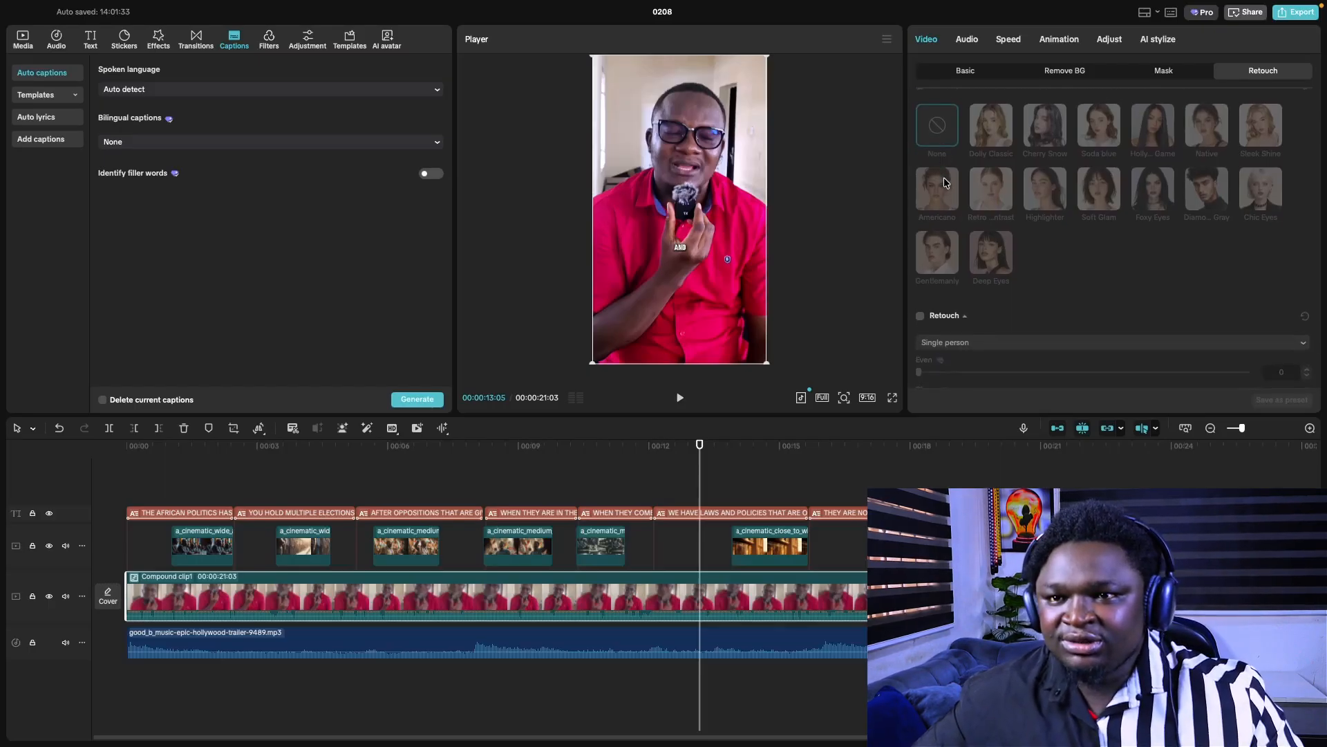
pyautogui.scroll(2, 930, 111)
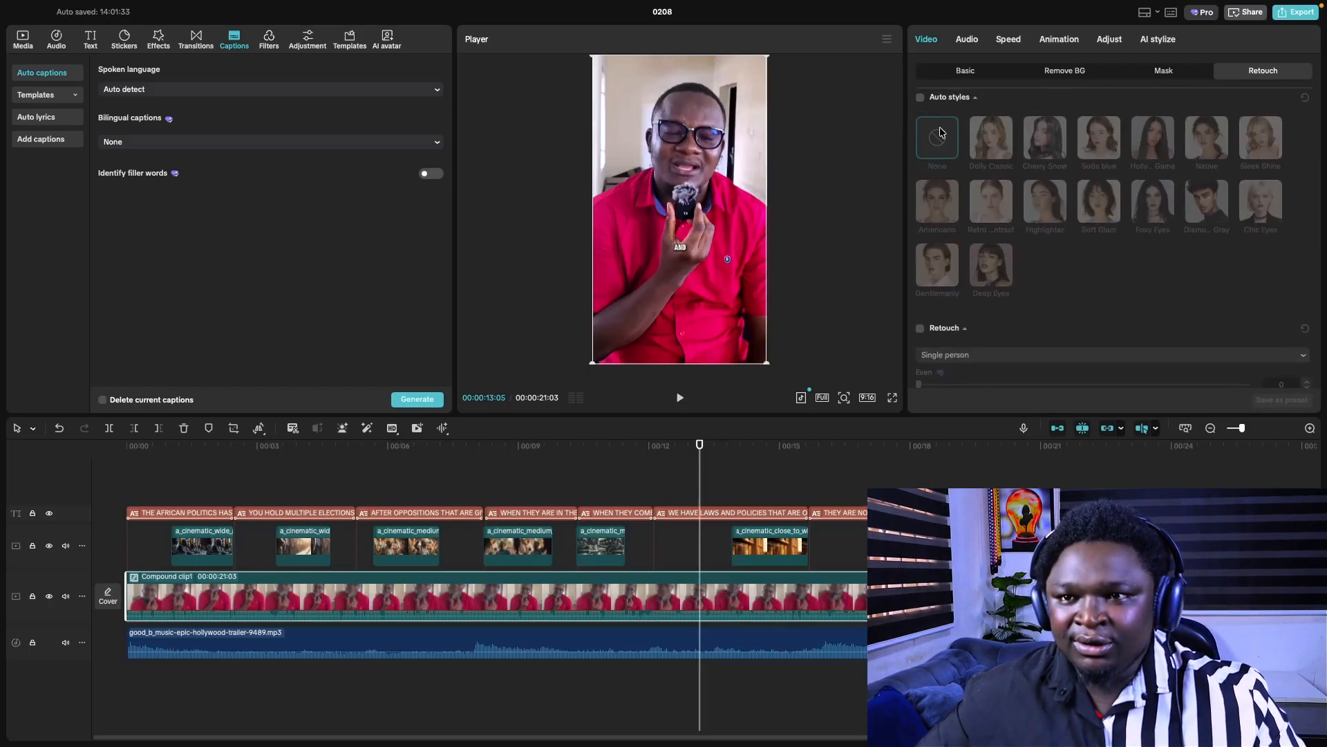
pyautogui.click(920, 98)
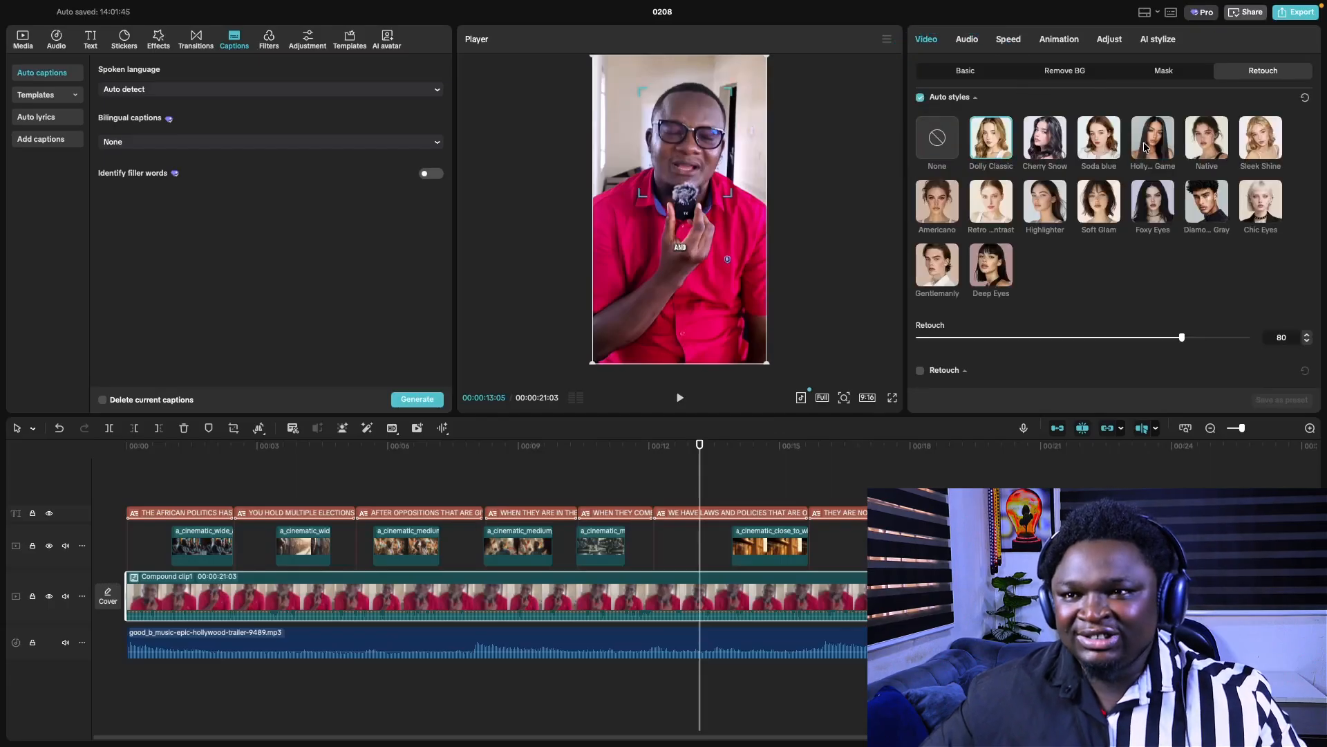
pyautogui.click(1142, 146)
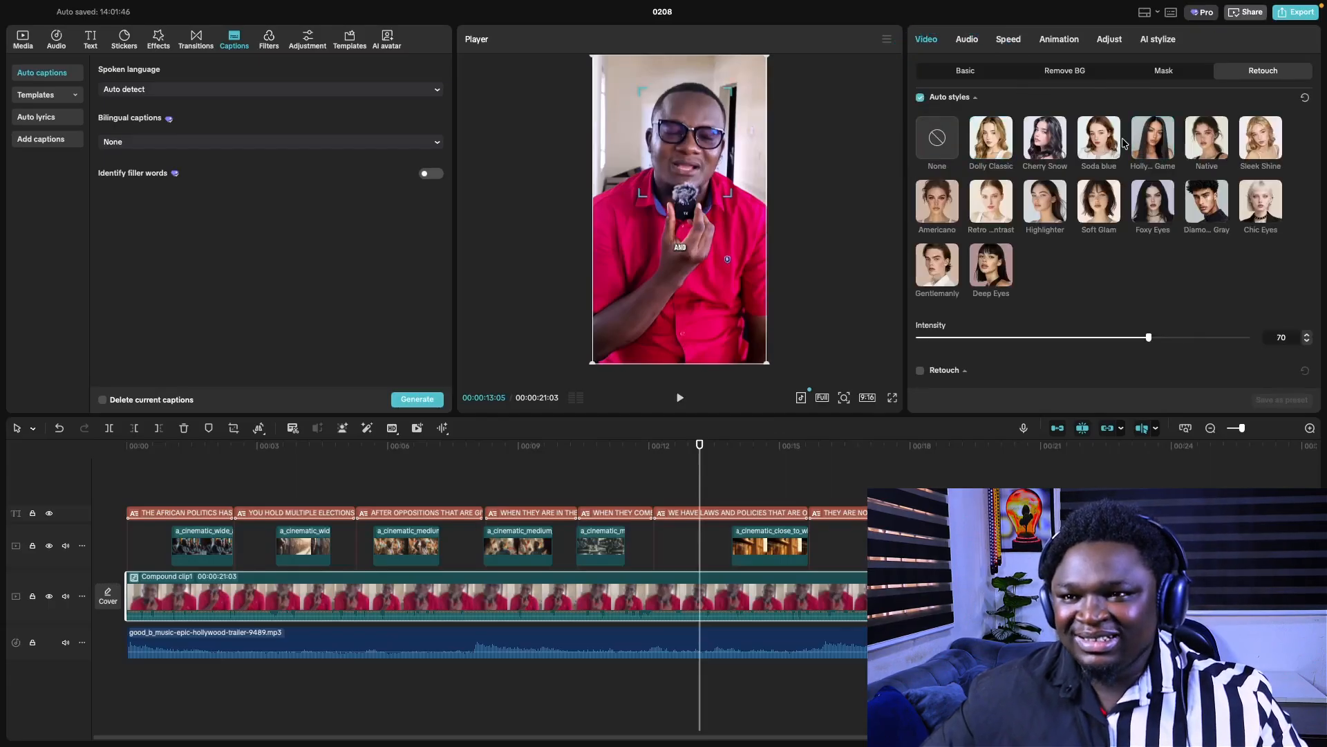
pyautogui.click(1207, 146)
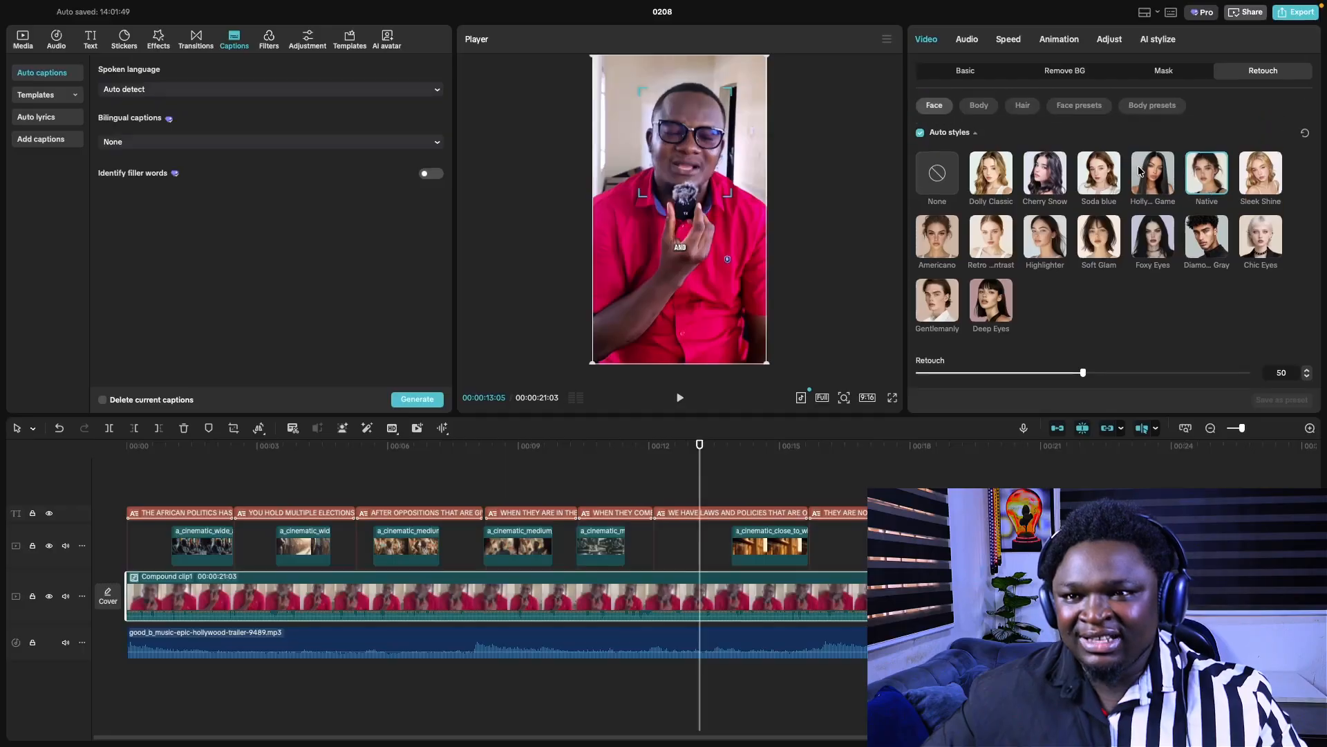
pyautogui.click(921, 134)
# - Enable face Retouch for a single person on the compound clip and bring its adjustment options into view
pyautogui.scroll(-5, 943, 150)
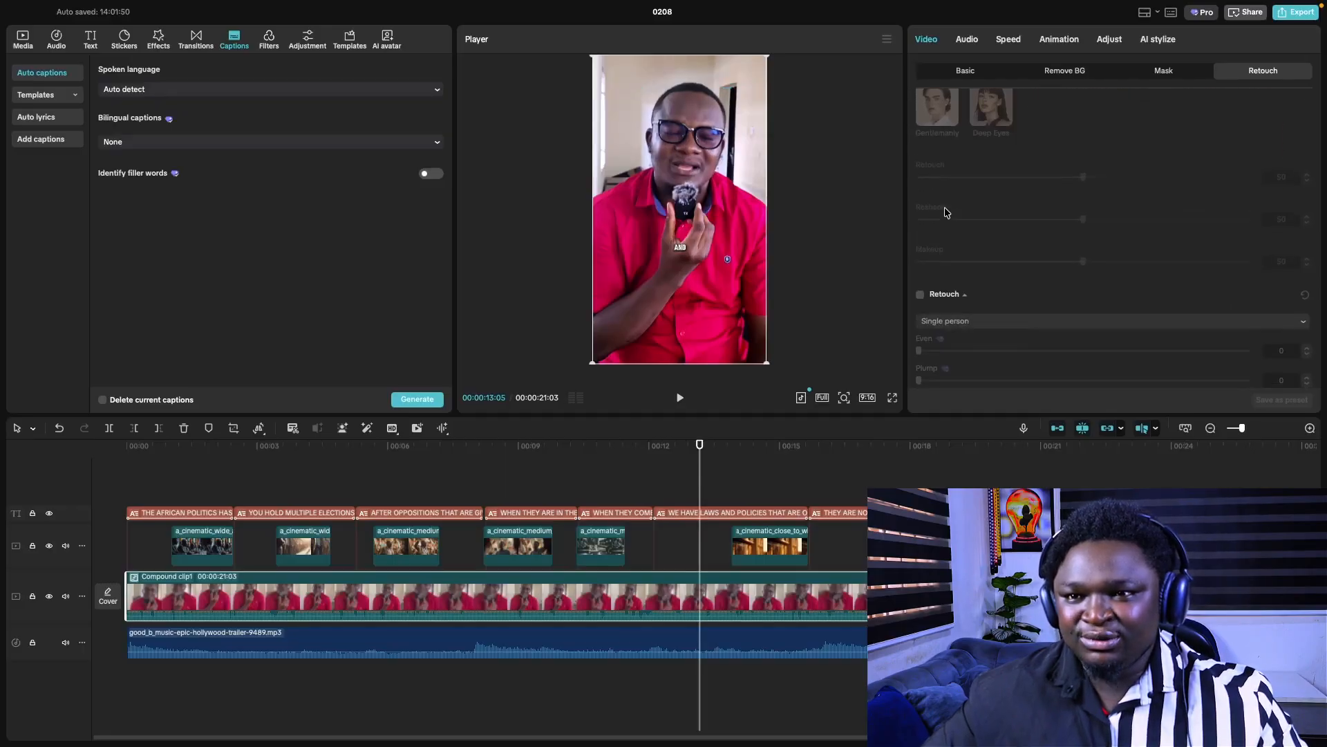
pyautogui.click(932, 287)
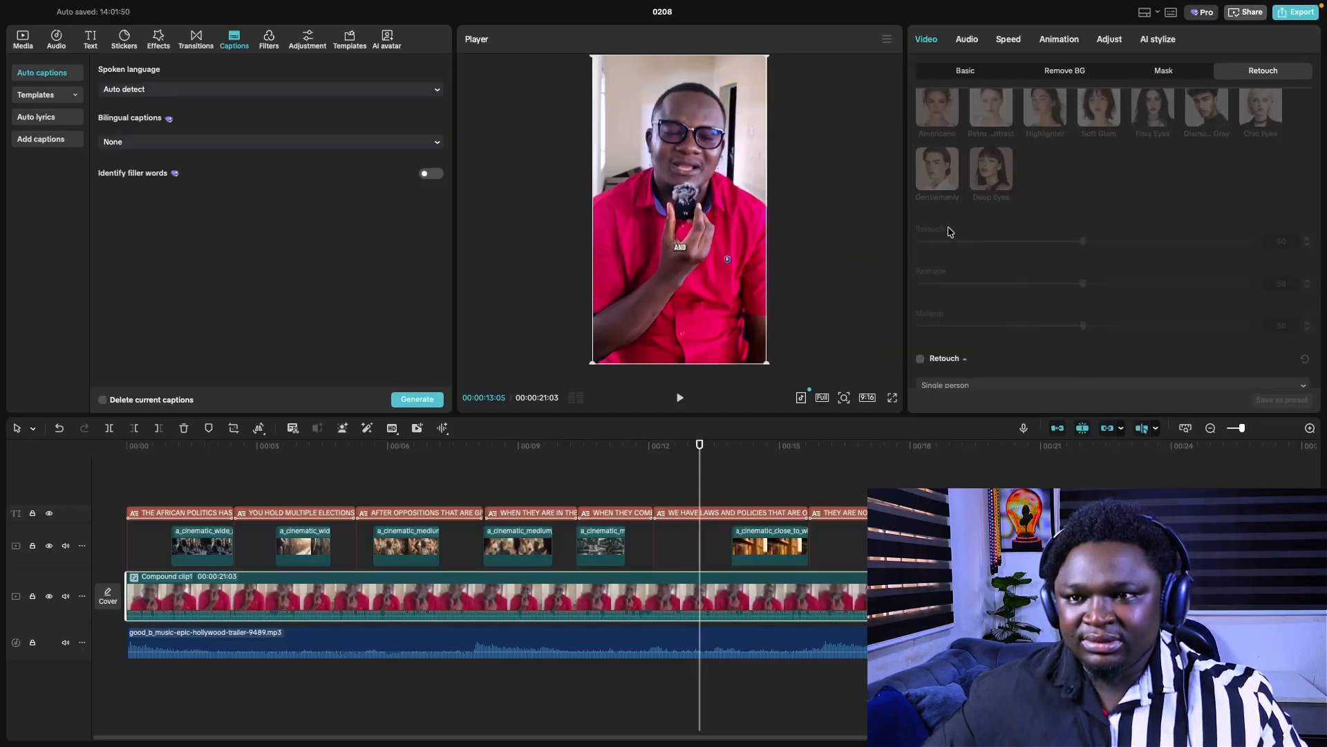
pyautogui.scroll(-3, 960, 266)
pyautogui.click(926, 265)
pyautogui.scroll(-2, 1001, 274)
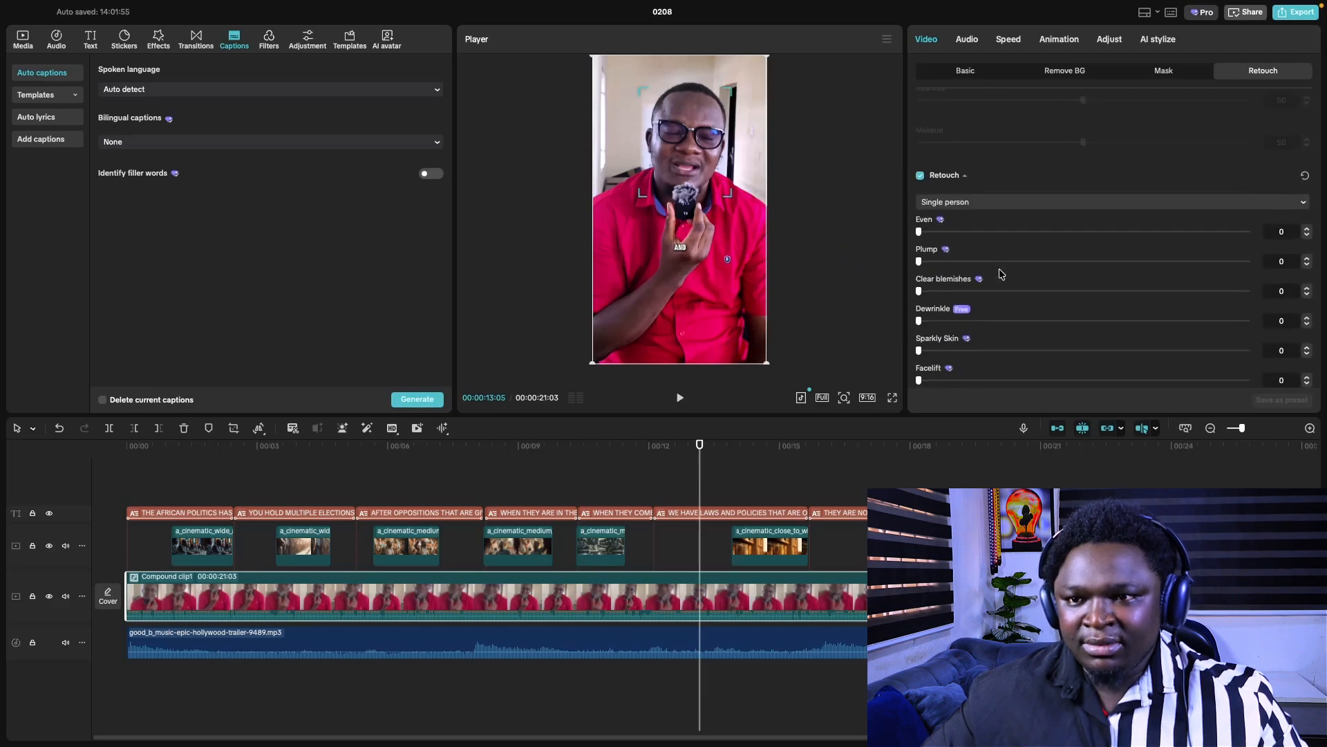
pyautogui.scroll(-3, 1001, 274)
pyautogui.scroll(2, 926, 228)
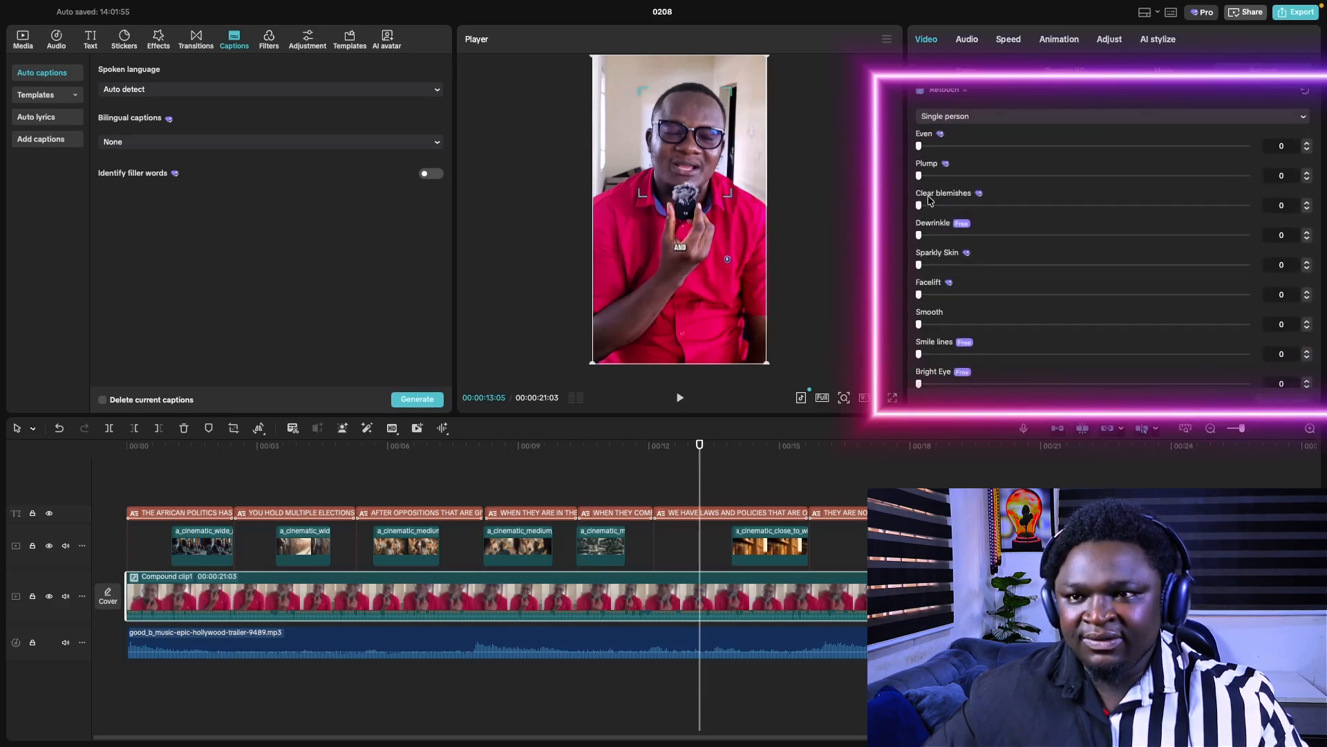
# - Look through the face Retouch adjustments, from Even, Plump and Clear blemishes to Facelift, Smooth and Whitening
pyautogui.moveTo(920, 176); pyautogui.dragTo(905, 206)
pyautogui.moveTo(920, 146); pyautogui.dragTo(872, 159)
pyautogui.moveTo(920, 296); pyautogui.dragTo(844, 335)
pyautogui.scroll(-1, 1072, 275)
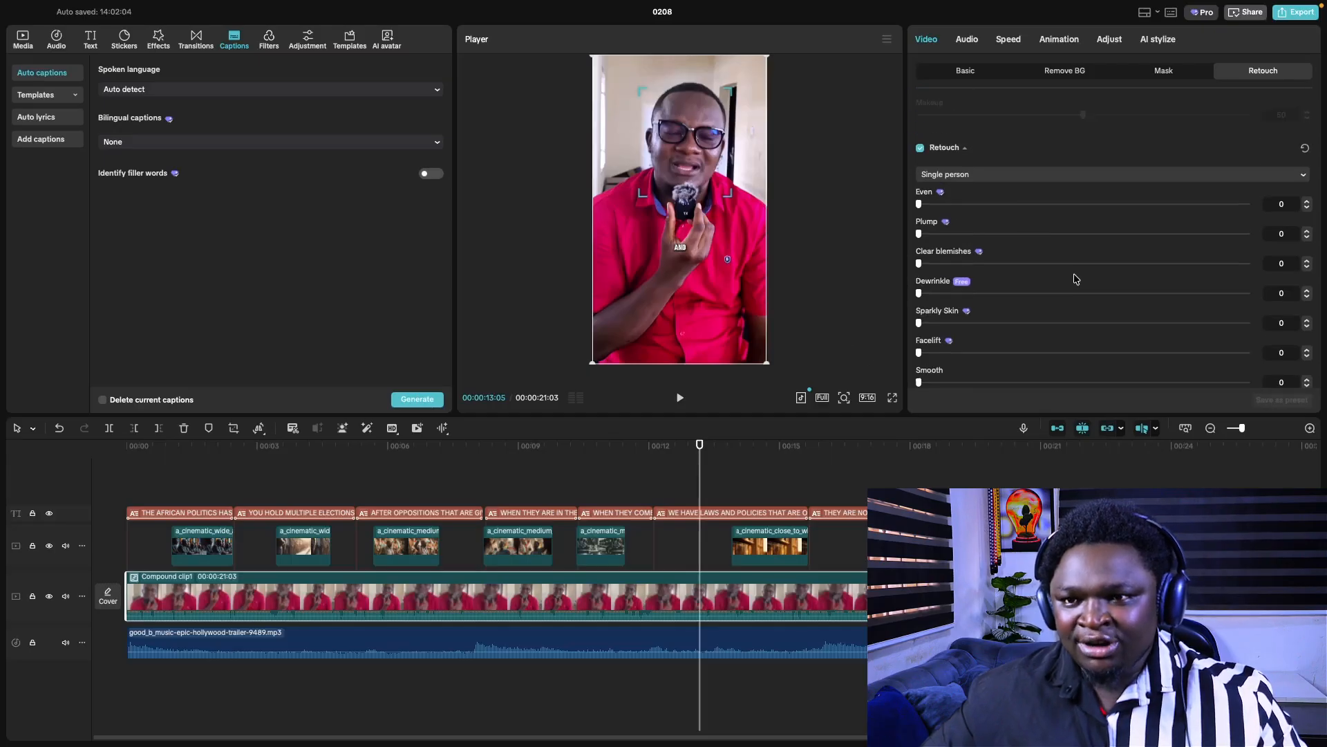
pyautogui.scroll(-5, 1037, 260)
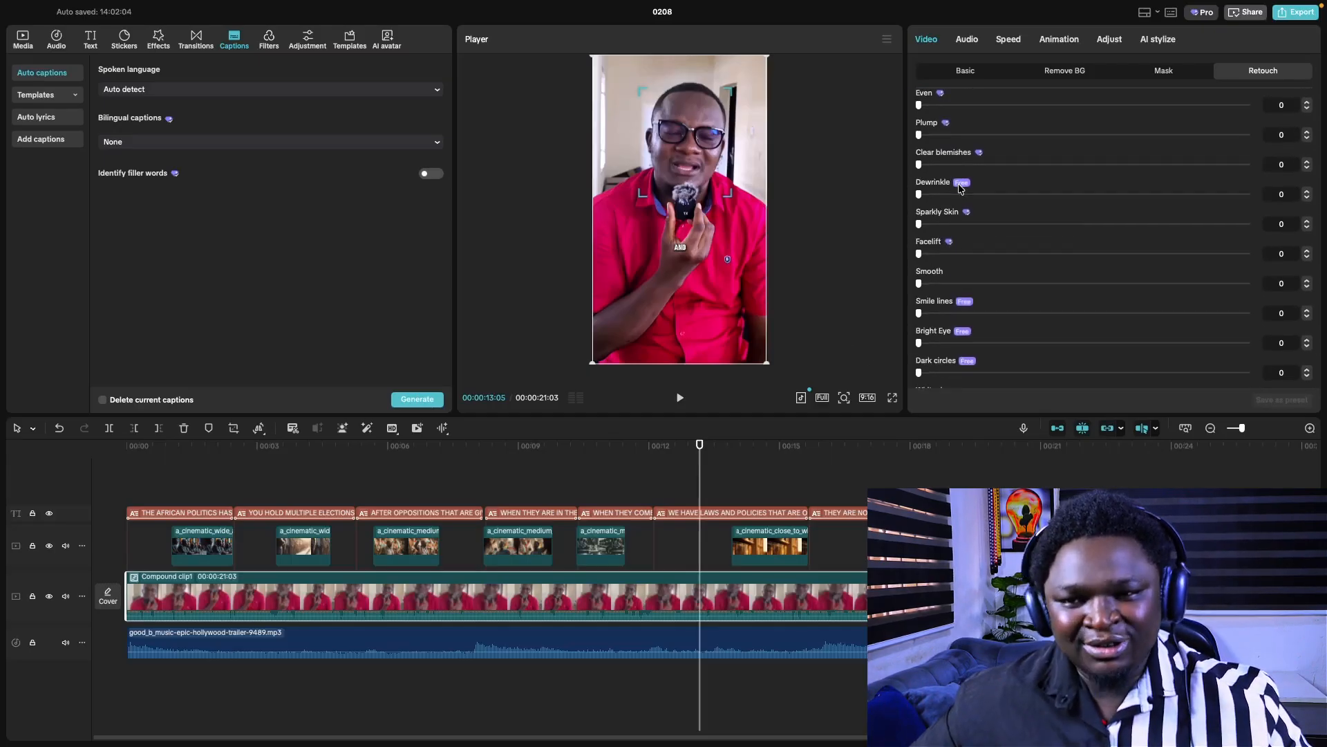
pyautogui.moveTo(919, 294)
pyautogui.mouseDown()
pyautogui.moveTo(1134, 296)
pyautogui.moveTo(869, 294)
pyautogui.mouseUp()
pyautogui.scroll(3, 1010, 289)
pyautogui.scroll(1, 1010, 289)
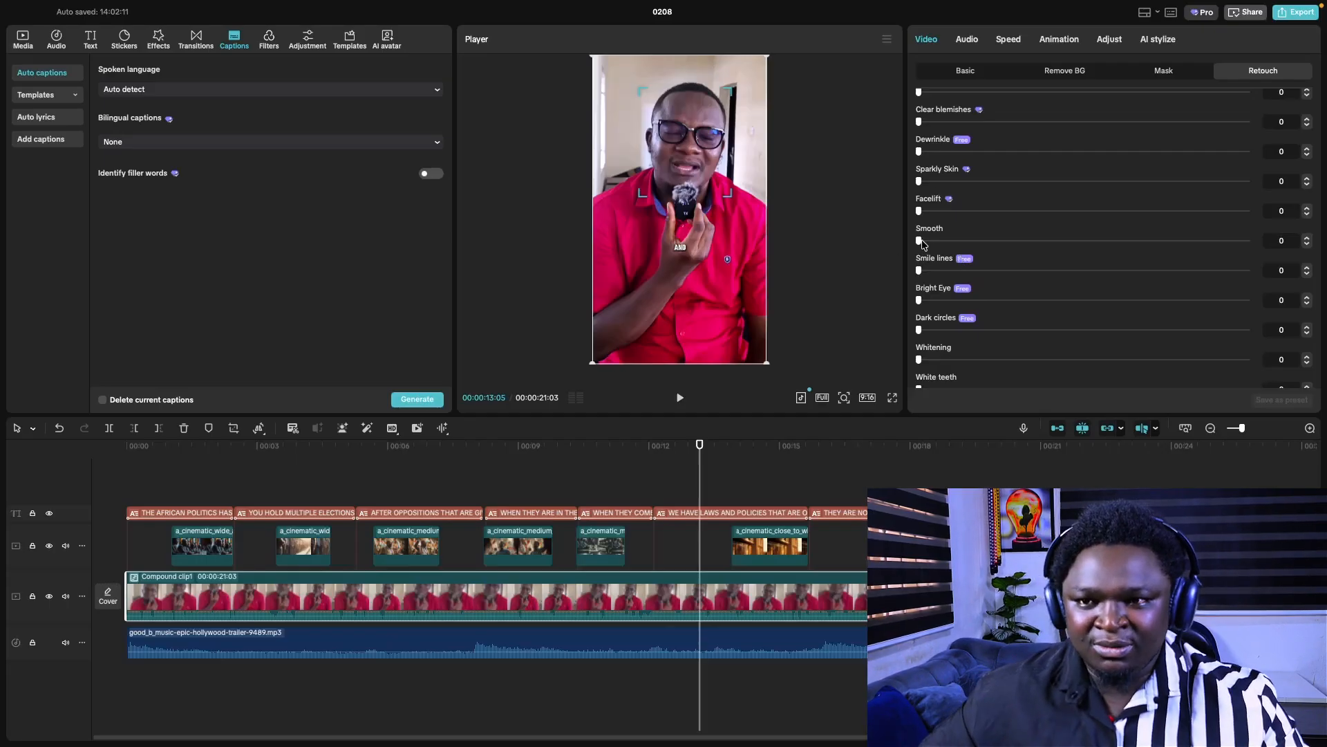
# - Set the face retouch Smooth strength to 31 and return to the auto styles
pyautogui.moveTo(919, 241); pyautogui.dragTo(1019, 250)
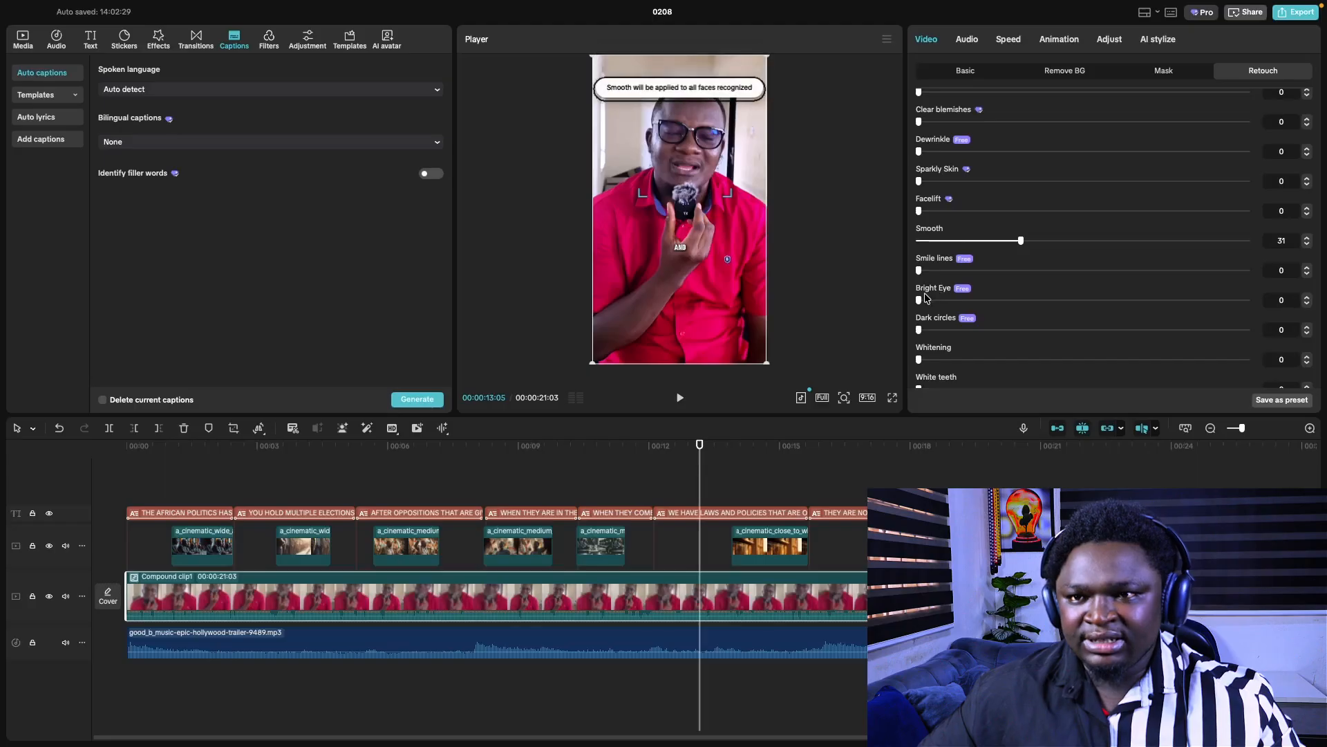
pyautogui.scroll(5, 1061, 249)
pyautogui.scroll(3, 1037, 272)
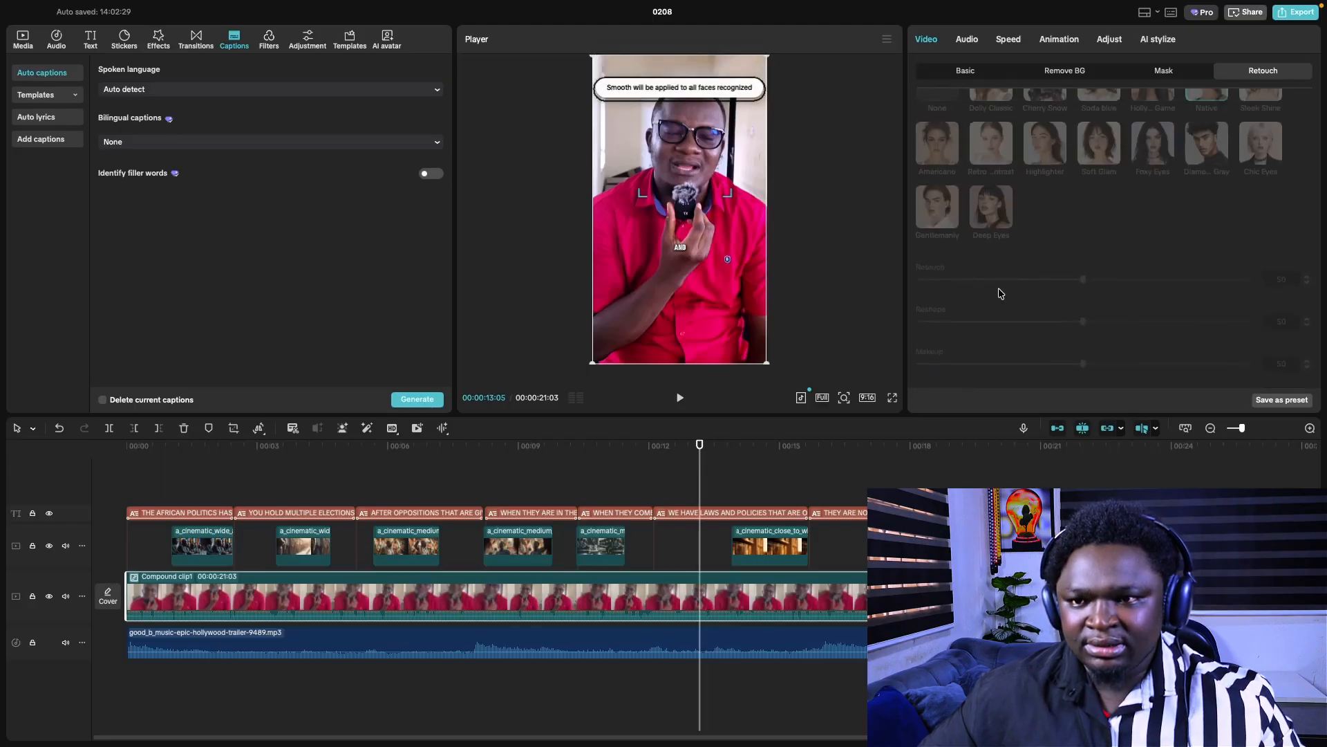
# - Try the face auto styles on the speaker again, accepting removal of the existing adjustments, and turn auto styles off
pyautogui.scroll(3, 1001, 293)
pyautogui.click(921, 136)
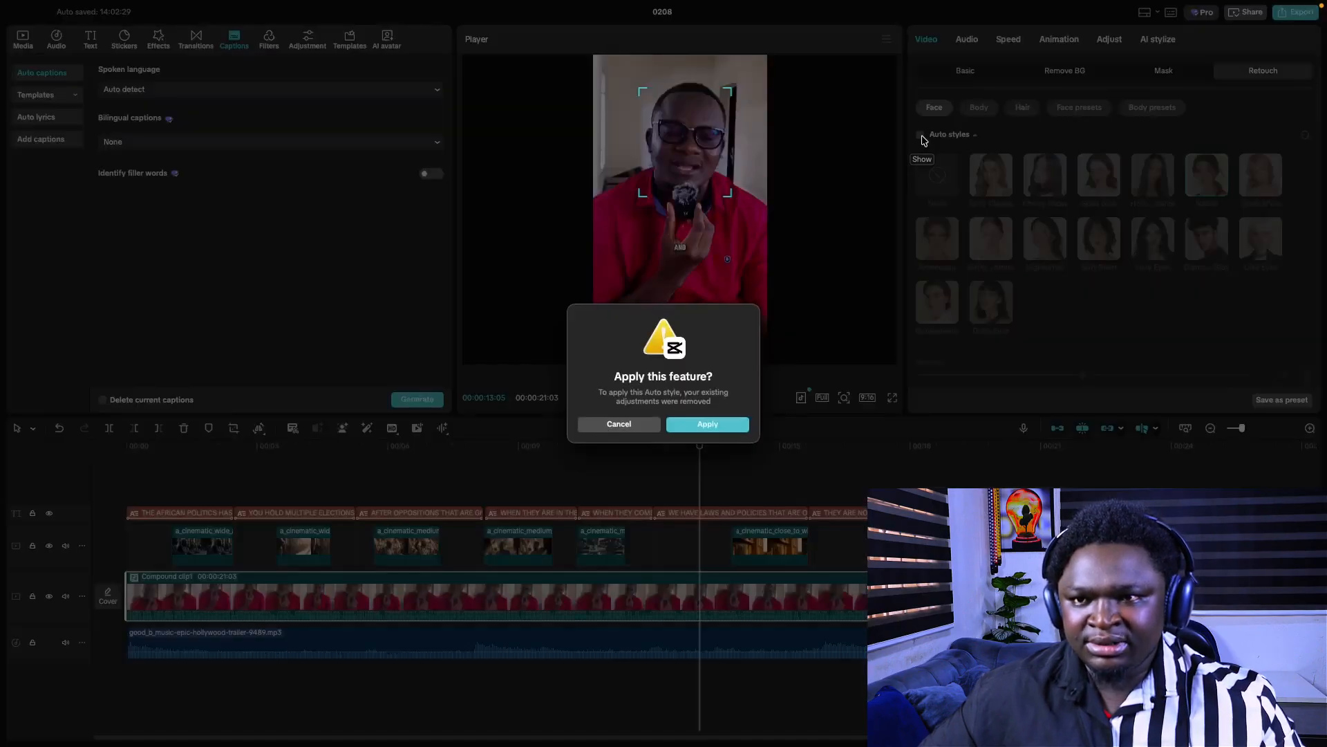
pyautogui.click(729, 426)
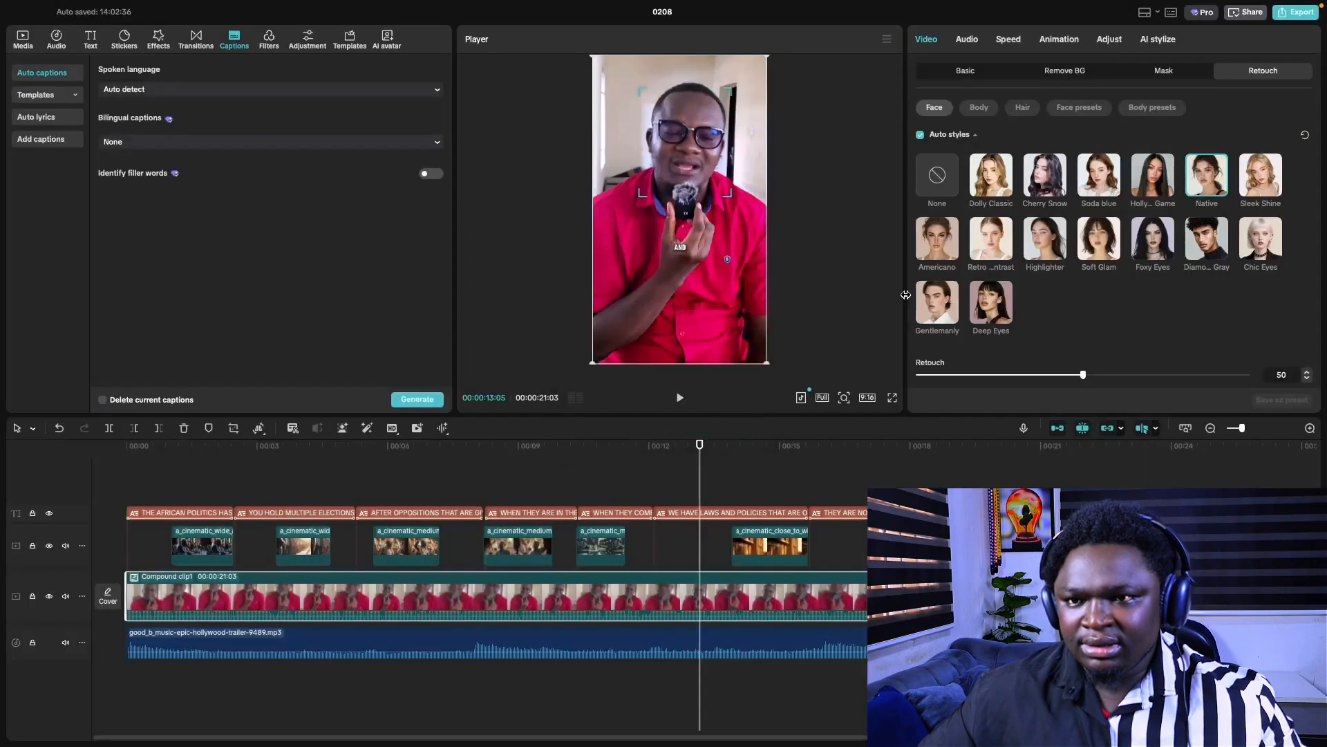
pyautogui.click(920, 135)
# - Try enabling the Body retouch adjustments on the compound clip and turn them off again
pyautogui.click(977, 109)
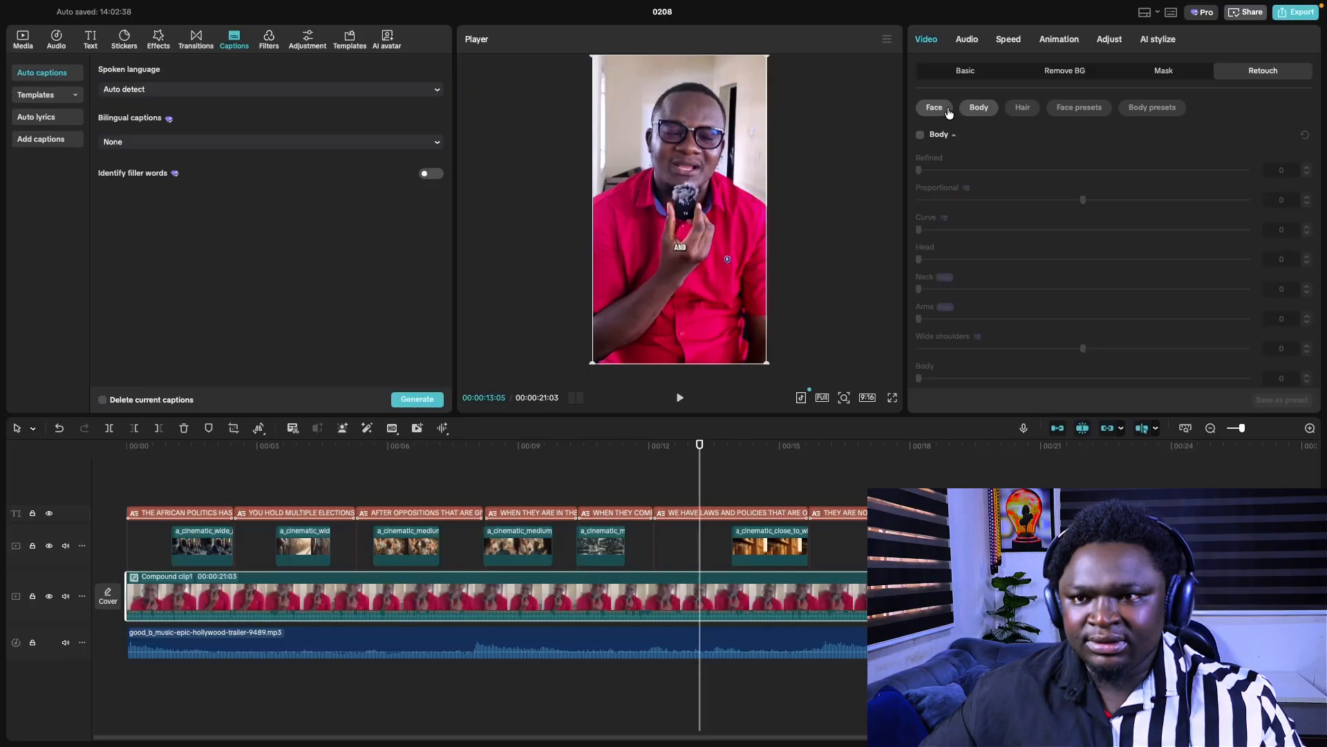
pyautogui.click(920, 135)
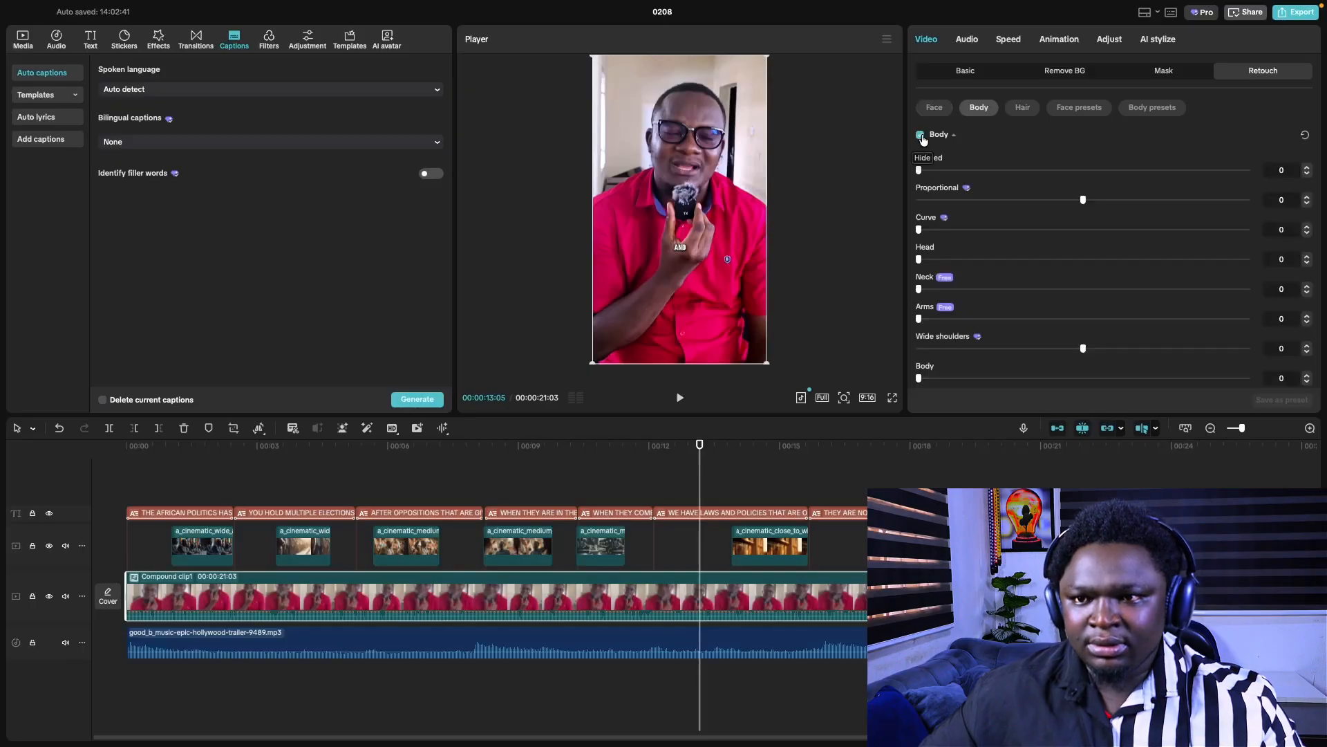
pyautogui.click(920, 135)
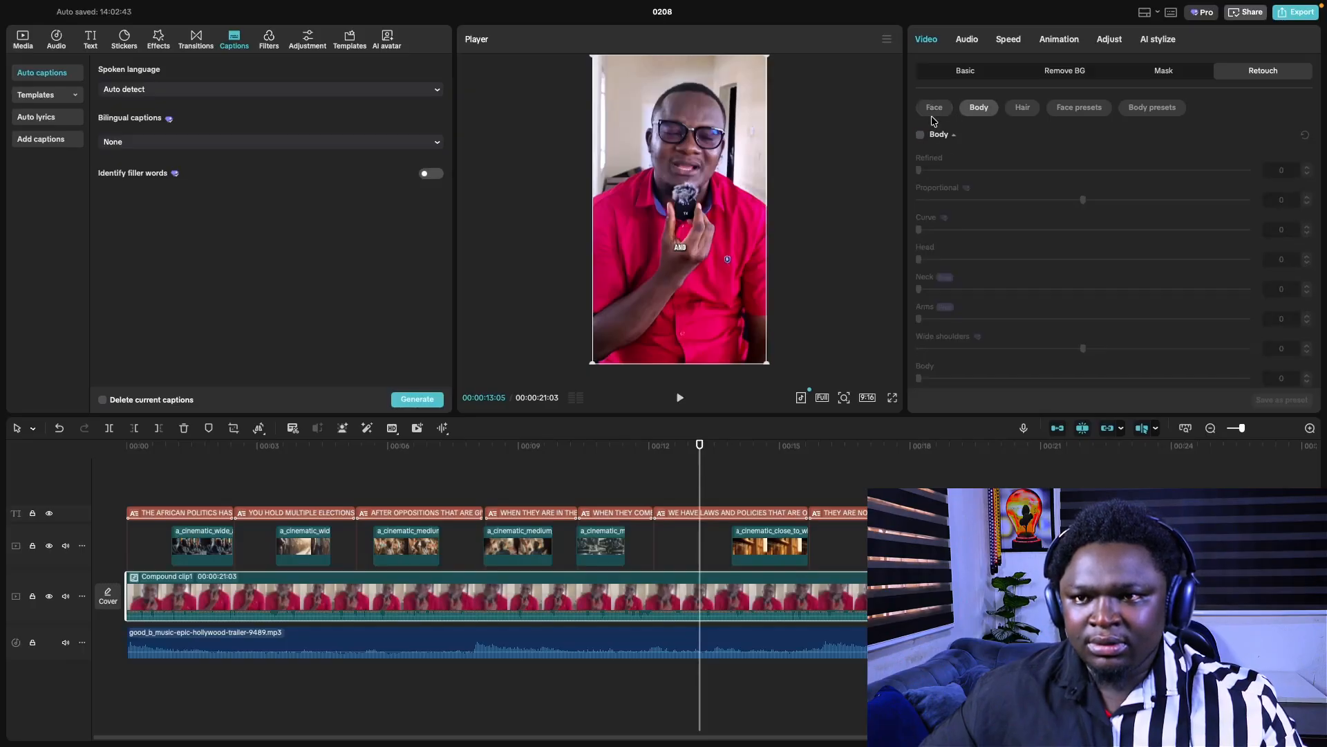
# - Enable face Retouch for a single person again and set the Smooth strength to 24
pyautogui.click(934, 107)
pyautogui.scroll(-5, 987, 249)
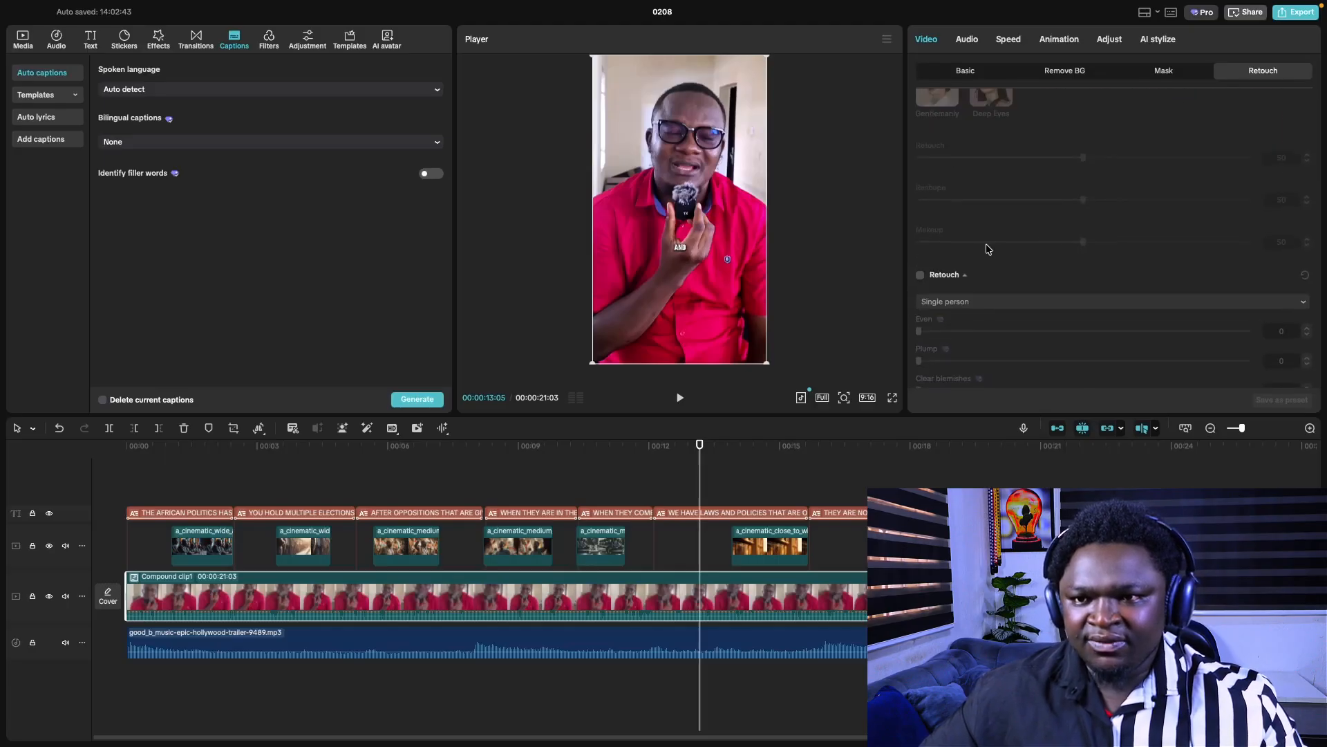
pyautogui.scroll(5, 940, 228)
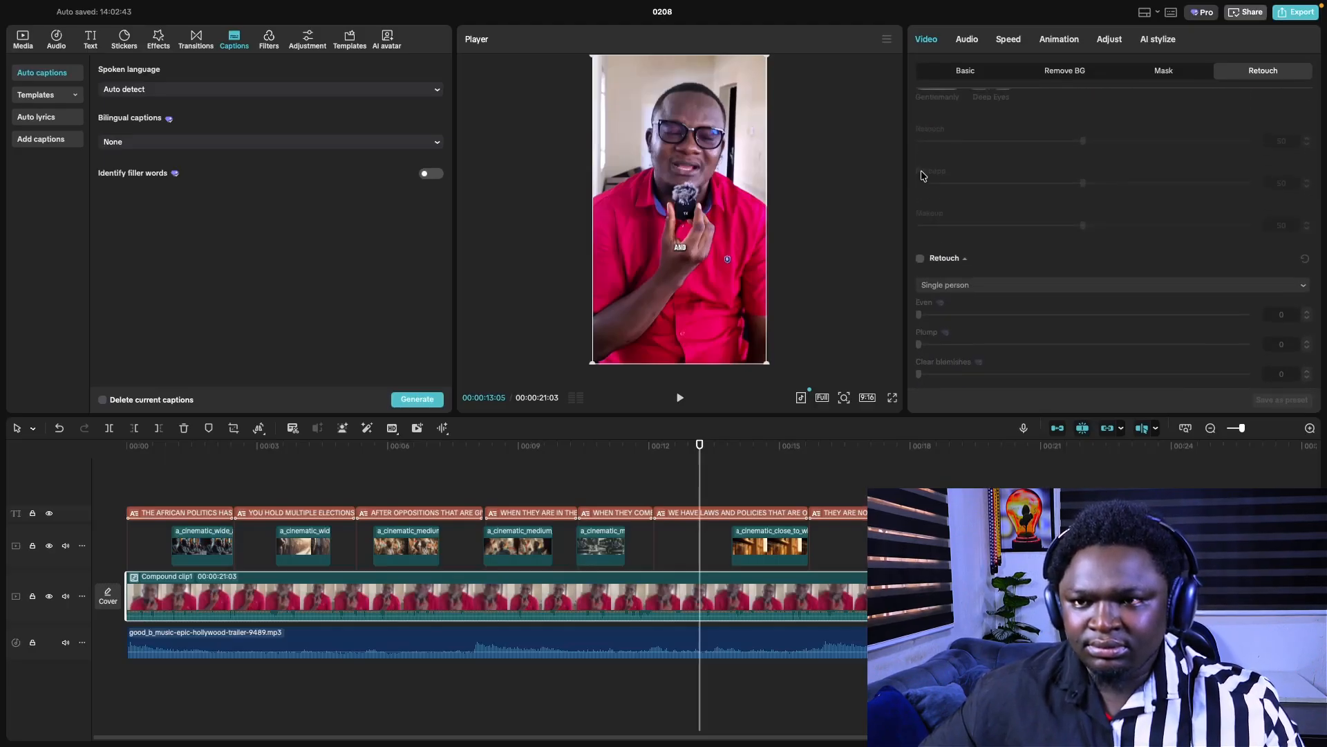
pyautogui.scroll(-3, 927, 215)
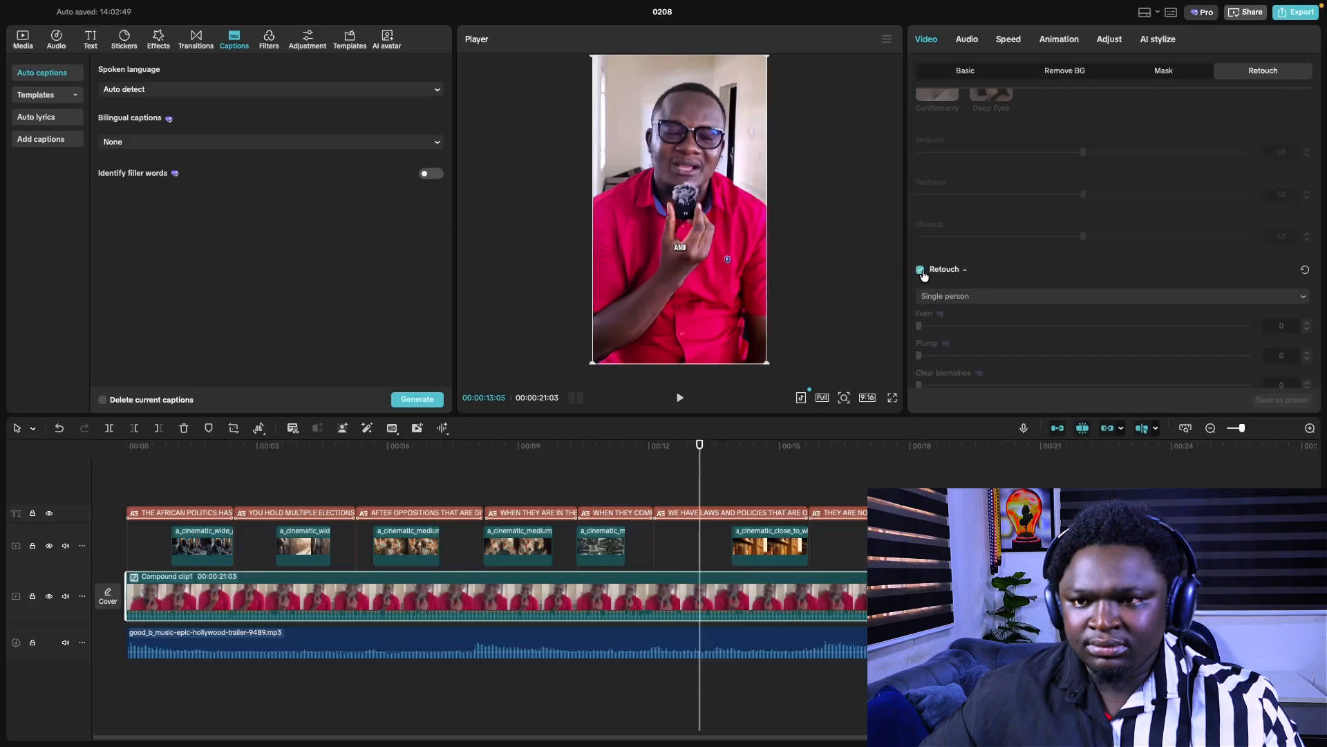
pyautogui.scroll(-8, 924, 275)
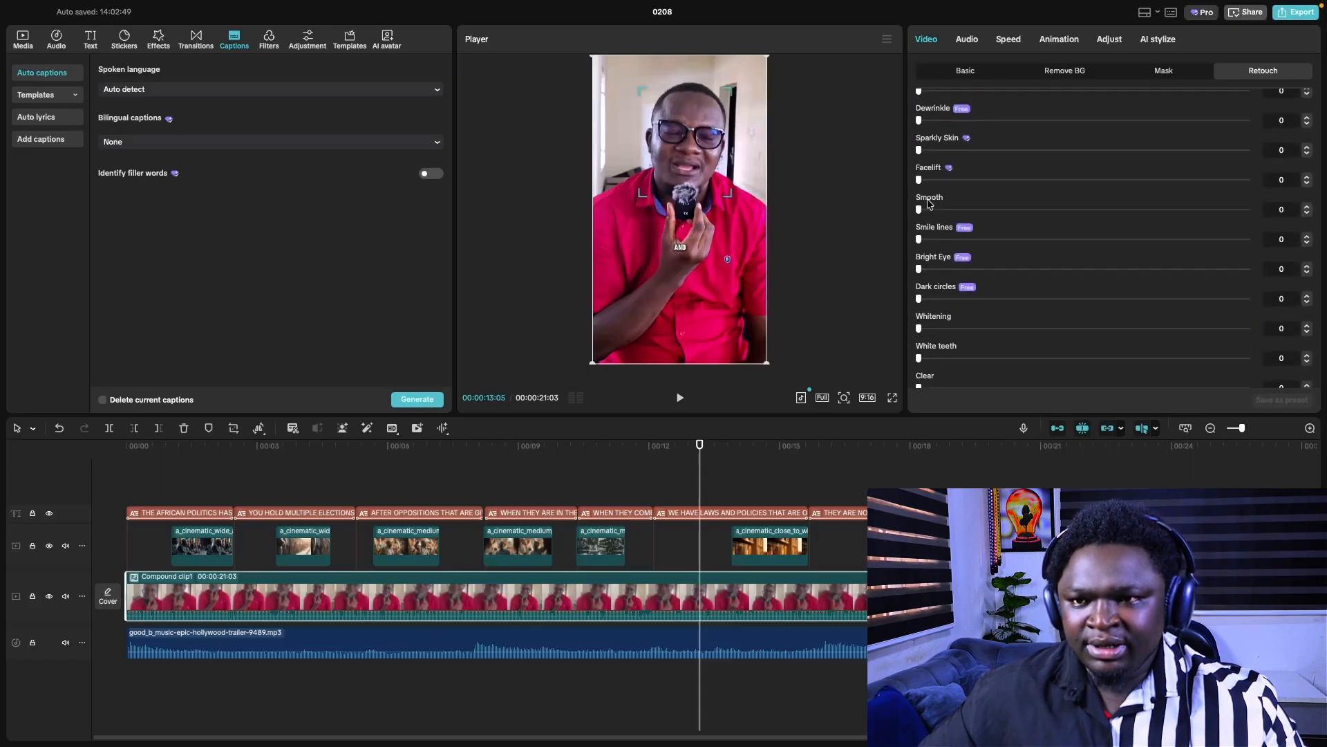
pyautogui.moveTo(921, 210)
pyautogui.mouseDown()
pyautogui.moveTo(1072, 220)
pyautogui.moveTo(1001, 223)
pyautogui.mouseUp()
# - Set the White teeth strength to 44 in the face Retouch adjustments
pyautogui.scroll(-3, 927, 306)
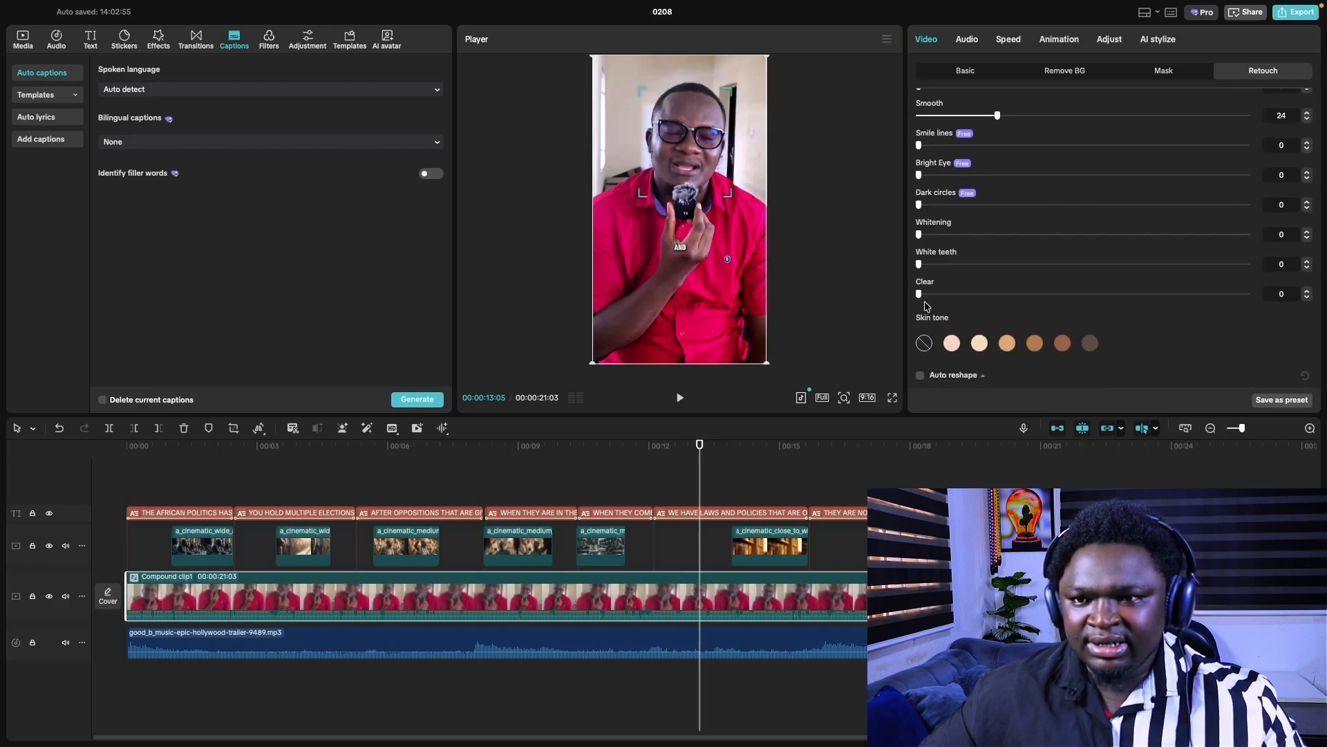
pyautogui.scroll(3, 926, 301)
pyautogui.moveTo(923, 347)
pyautogui.mouseDown()
pyautogui.moveTo(1144, 350)
pyautogui.moveTo(1063, 347)
pyautogui.mouseUp()
# - Set the Whitening strength to 29 in the face Retouch adjustments
pyautogui.scroll(-4, 1063, 325)
pyautogui.scroll(-5, 1062, 325)
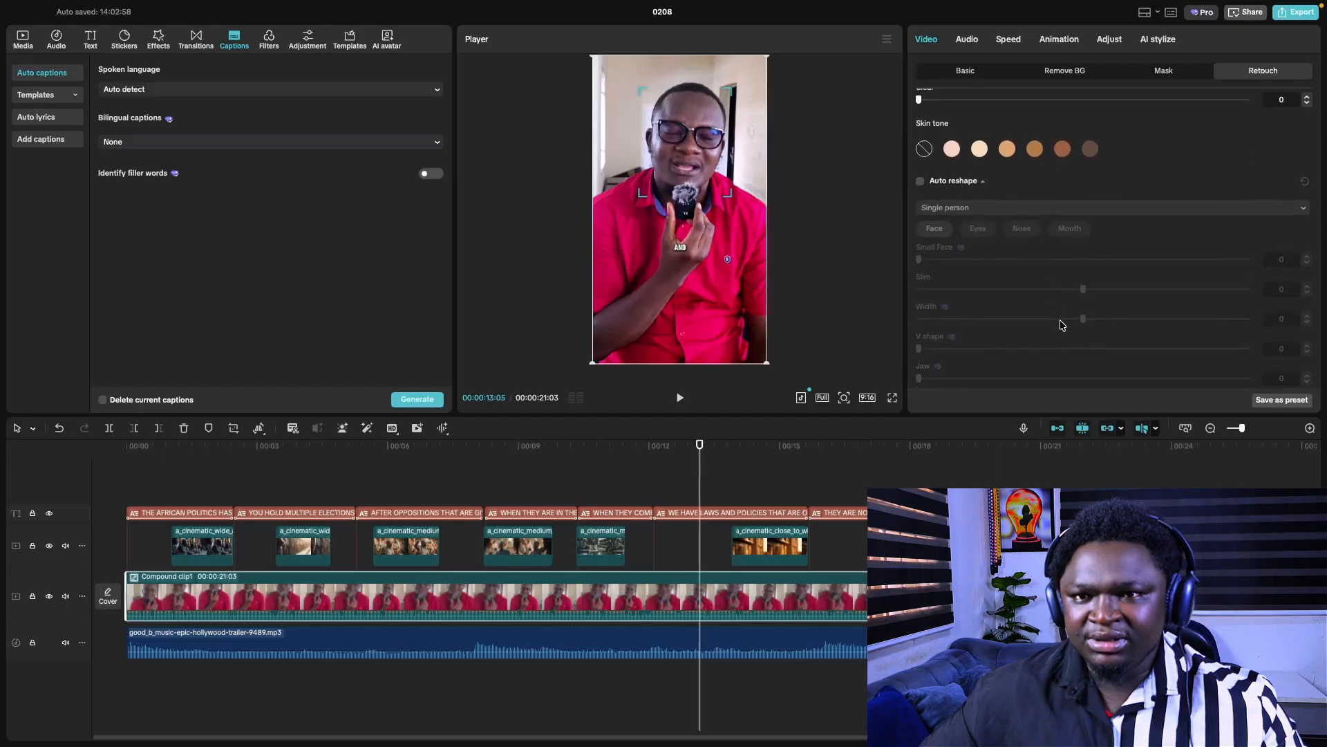
pyautogui.scroll(5, 1058, 320)
pyautogui.scroll(2, 954, 300)
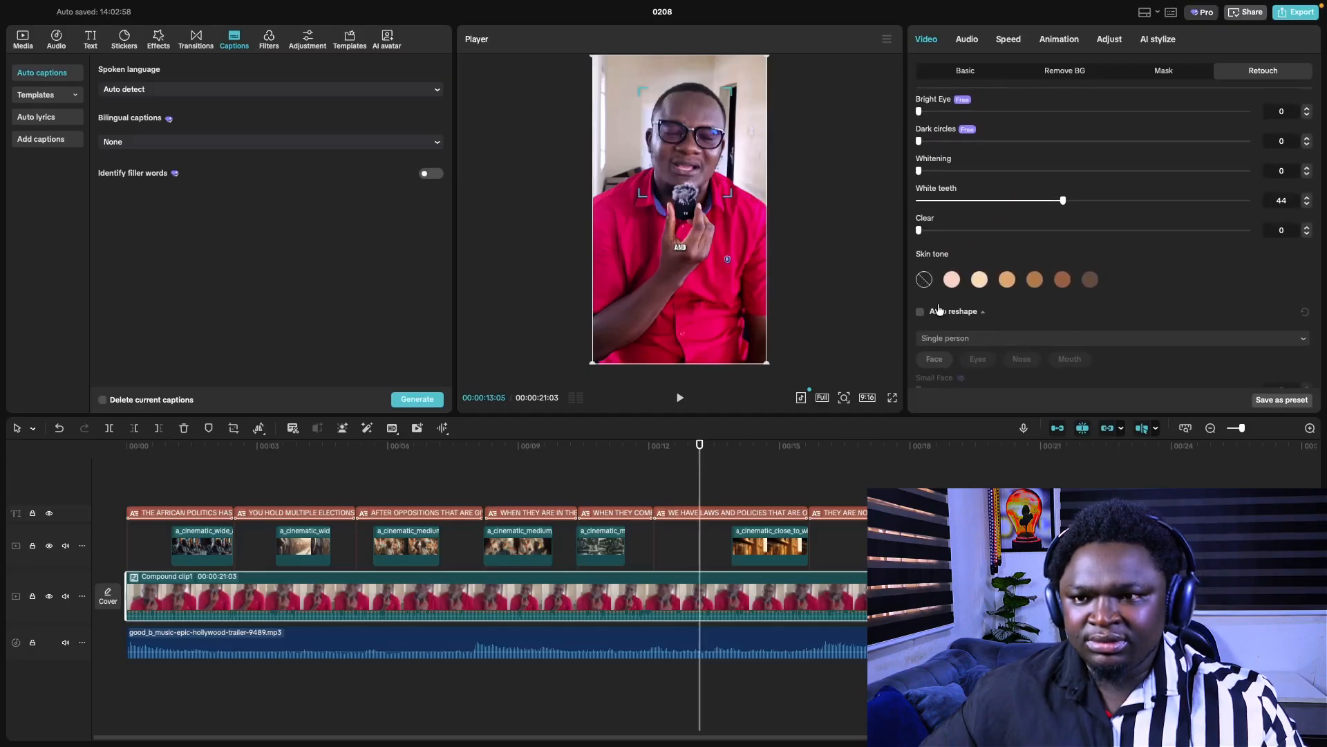
pyautogui.scroll(7, 1003, 304)
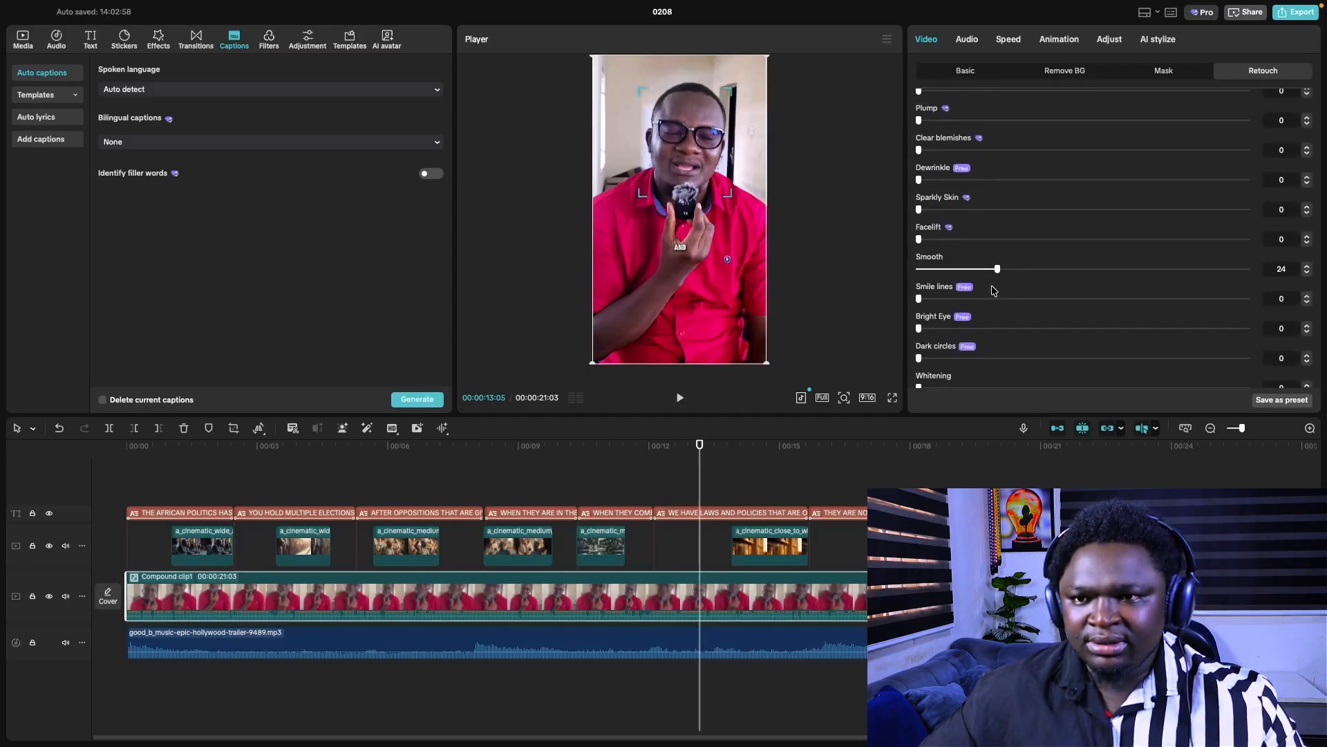
pyautogui.scroll(4, 966, 292)
pyautogui.scroll(-4, 951, 278)
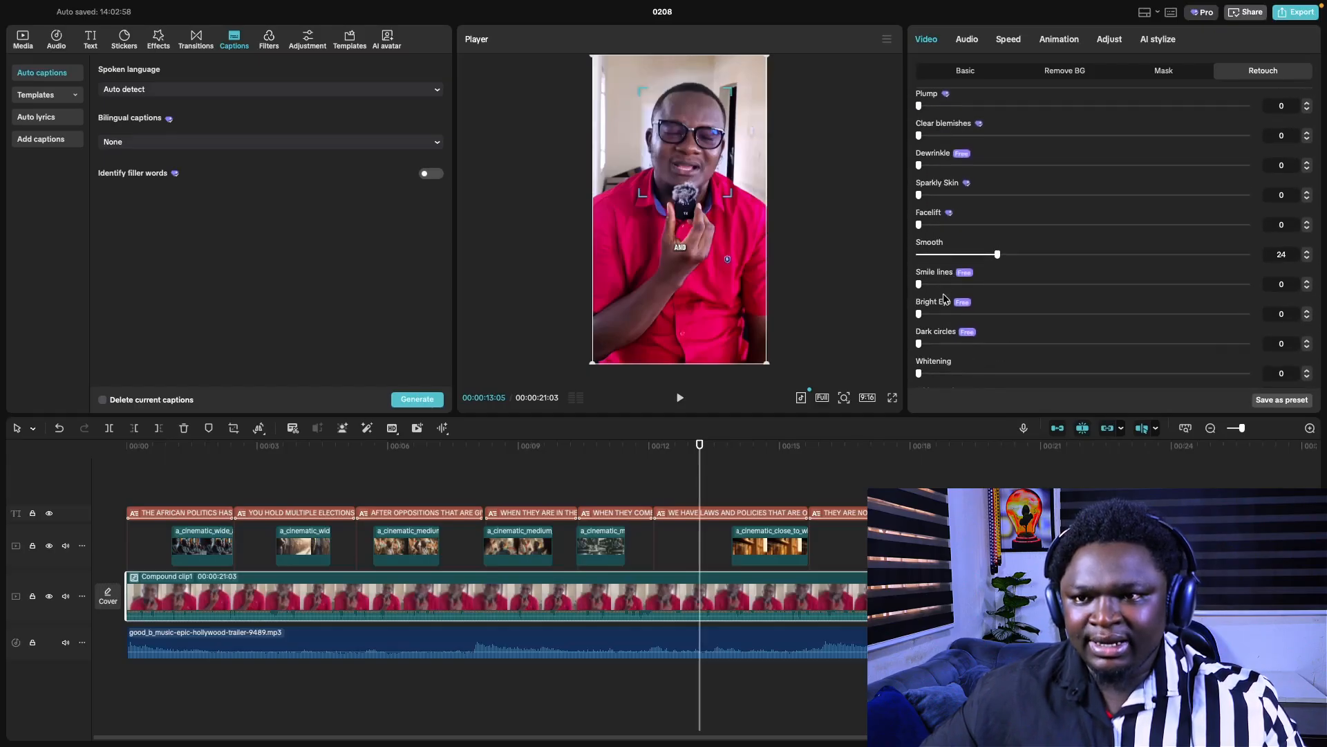
pyautogui.scroll(-3, 947, 220)
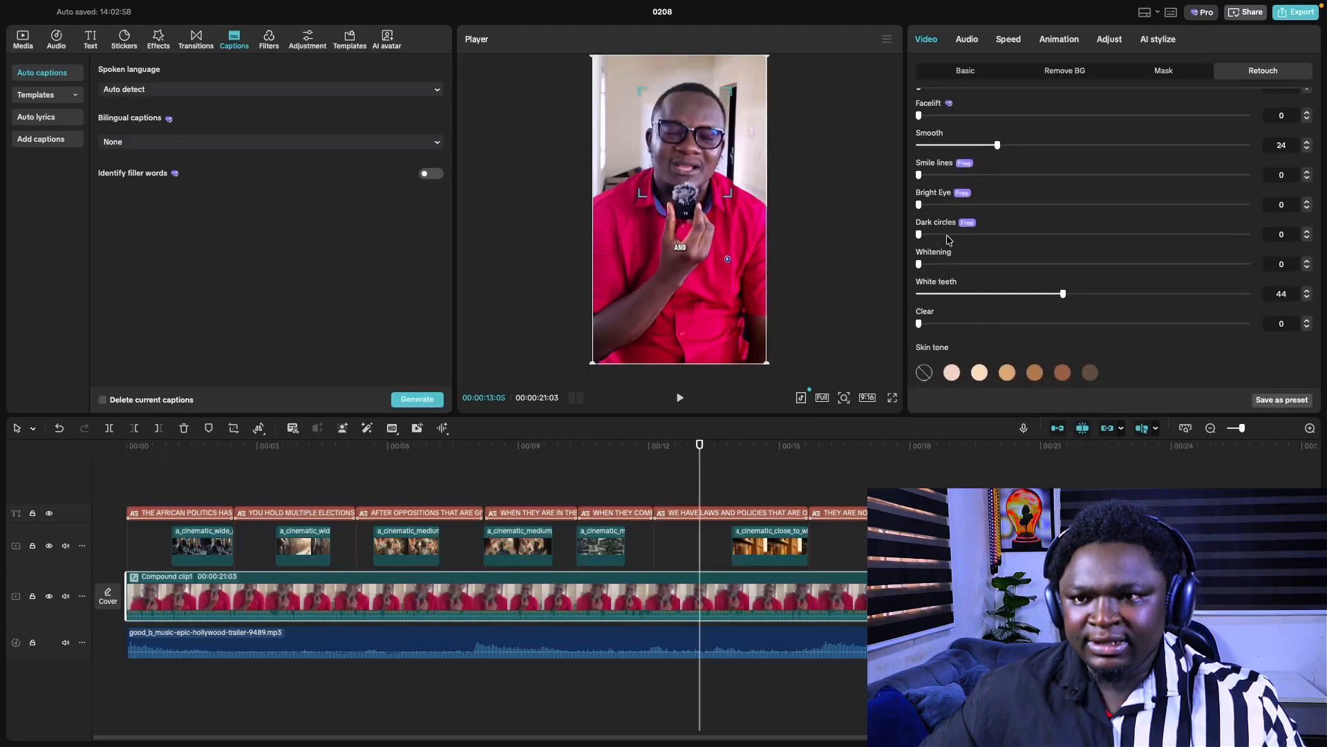
pyautogui.moveTo(944, 269); pyautogui.dragTo(1021, 294)
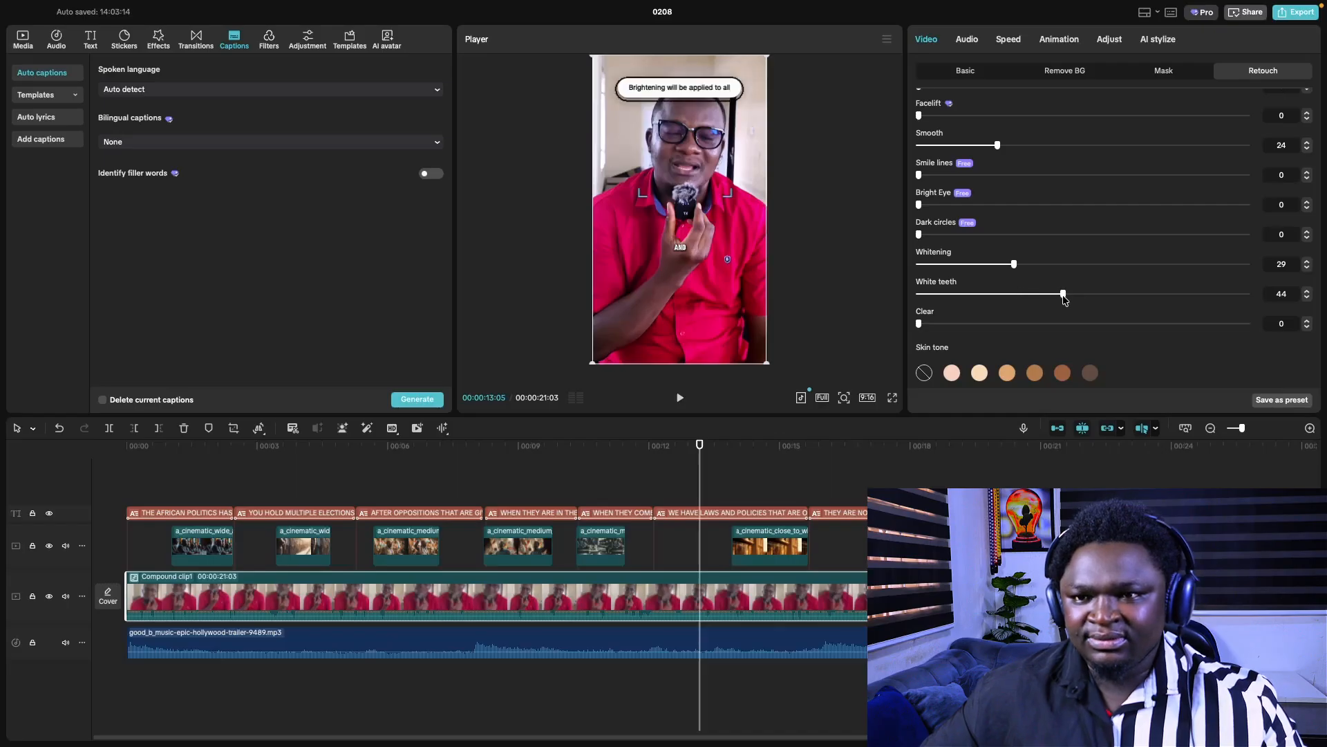
# - Enable Auto reshape for a single person and try the face Slim and V shape adjustments, leaving both at 0
pyautogui.scroll(-10, 1035, 296)
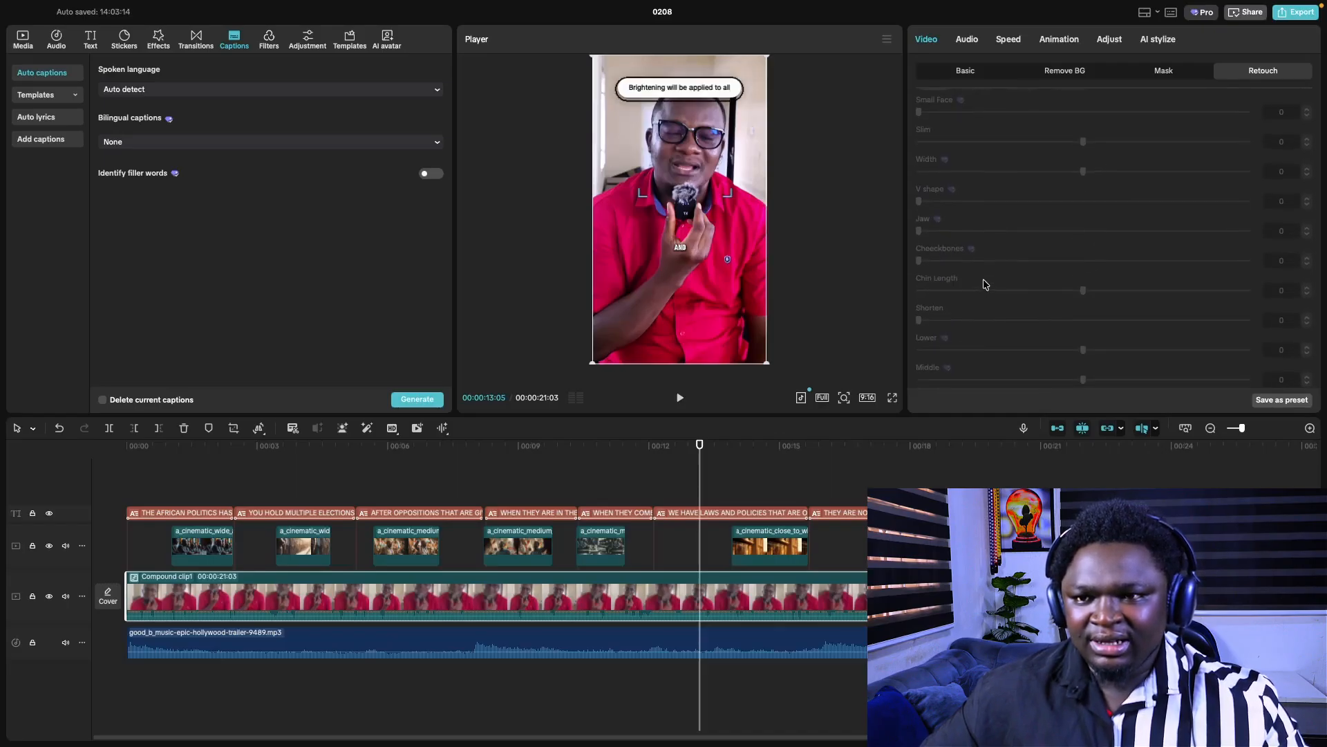
pyautogui.scroll(5, 975, 284)
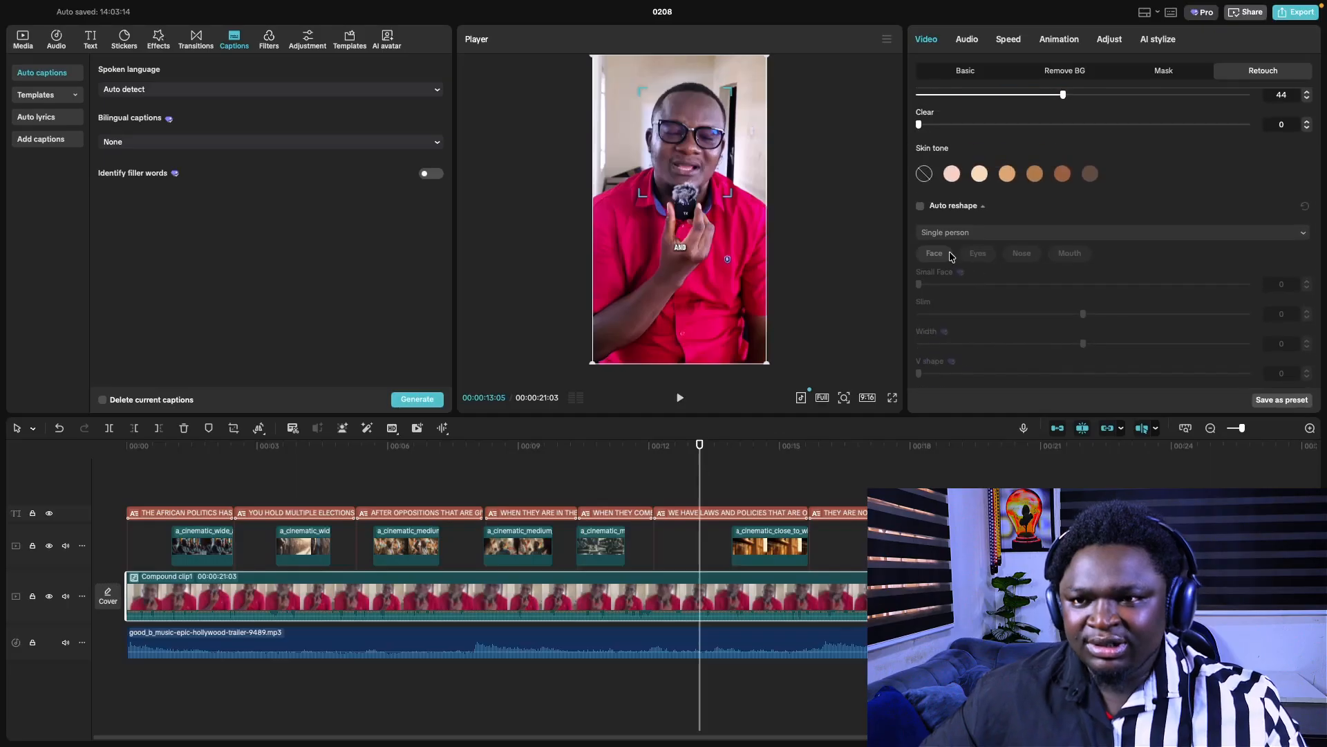
pyautogui.click(921, 206)
pyautogui.scroll(-3, 996, 286)
pyautogui.scroll(3, 989, 288)
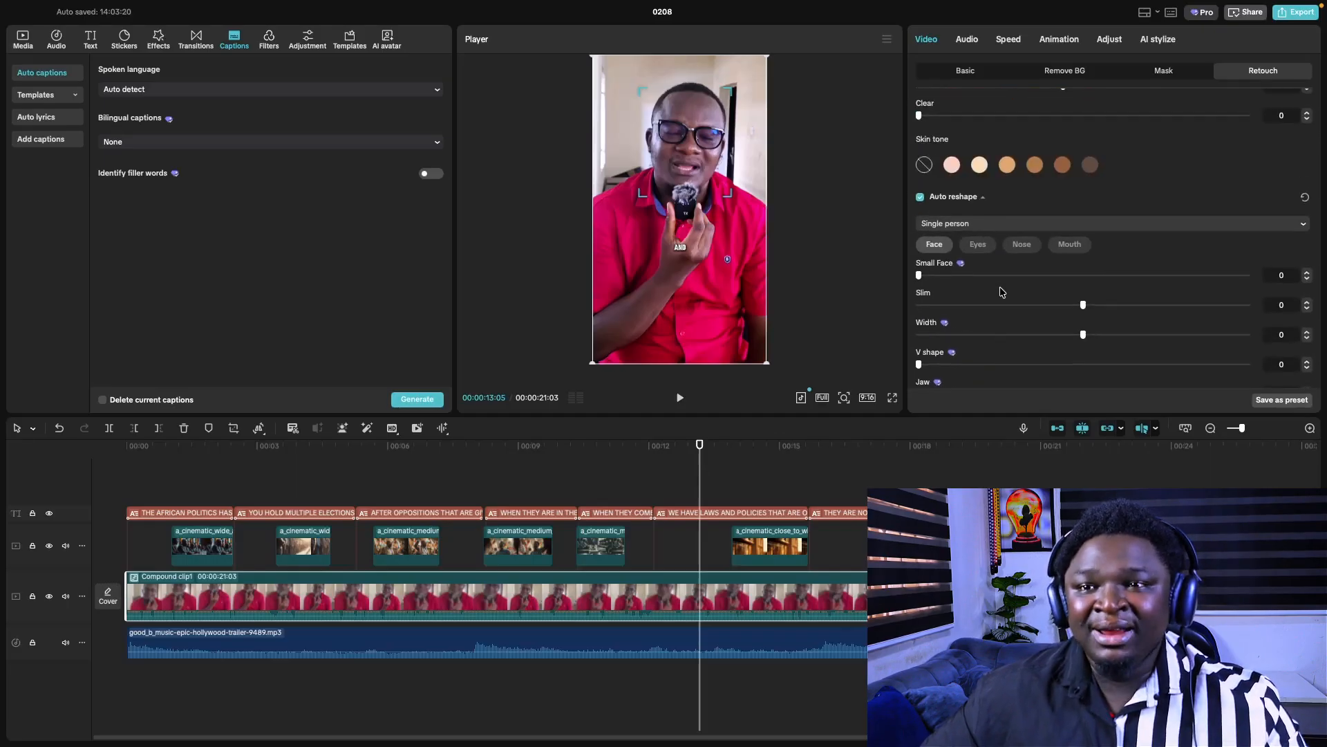
pyautogui.scroll(-3, 989, 288)
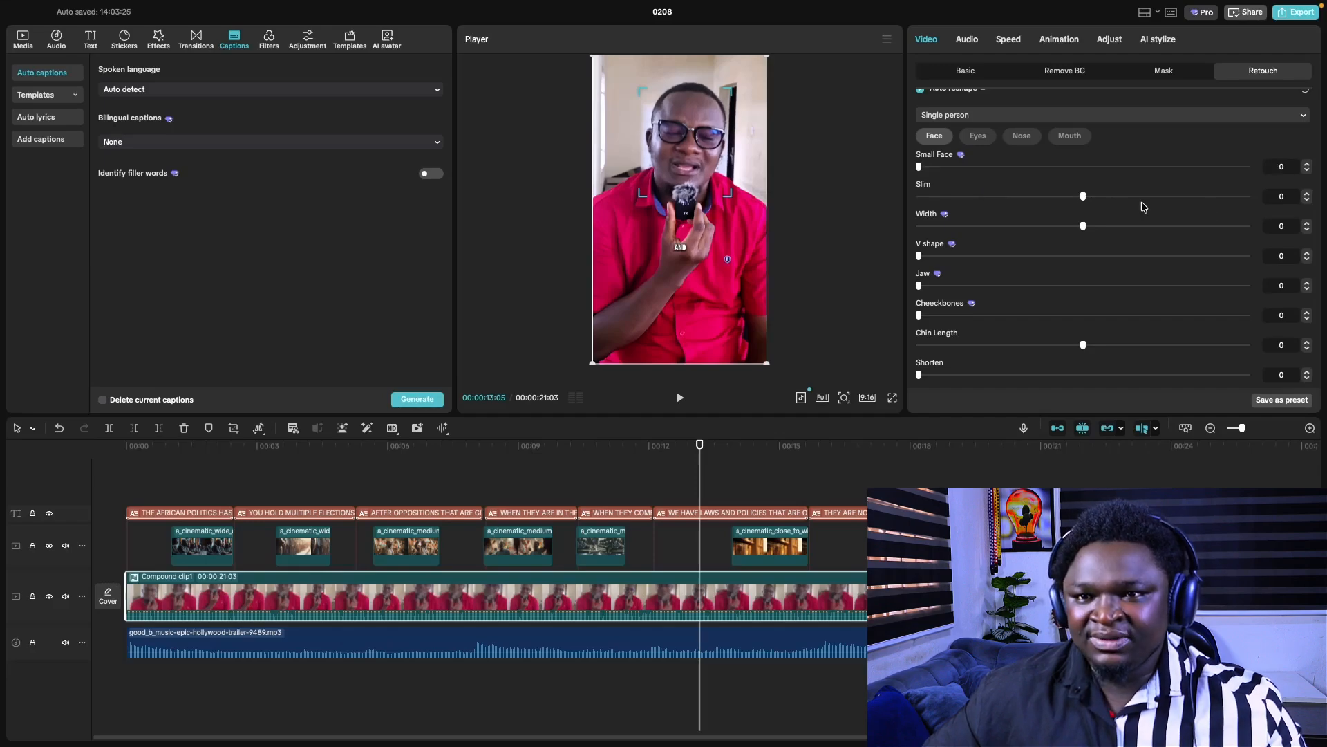
pyautogui.moveTo(1082, 200); pyautogui.dragTo(1069, 256)
pyautogui.moveTo(920, 254); pyautogui.dragTo(860, 262)
# - Look through the remaining face reshape options, the Retouch strengths and the Makeup looks
pyautogui.scroll(-2, 1001, 306)
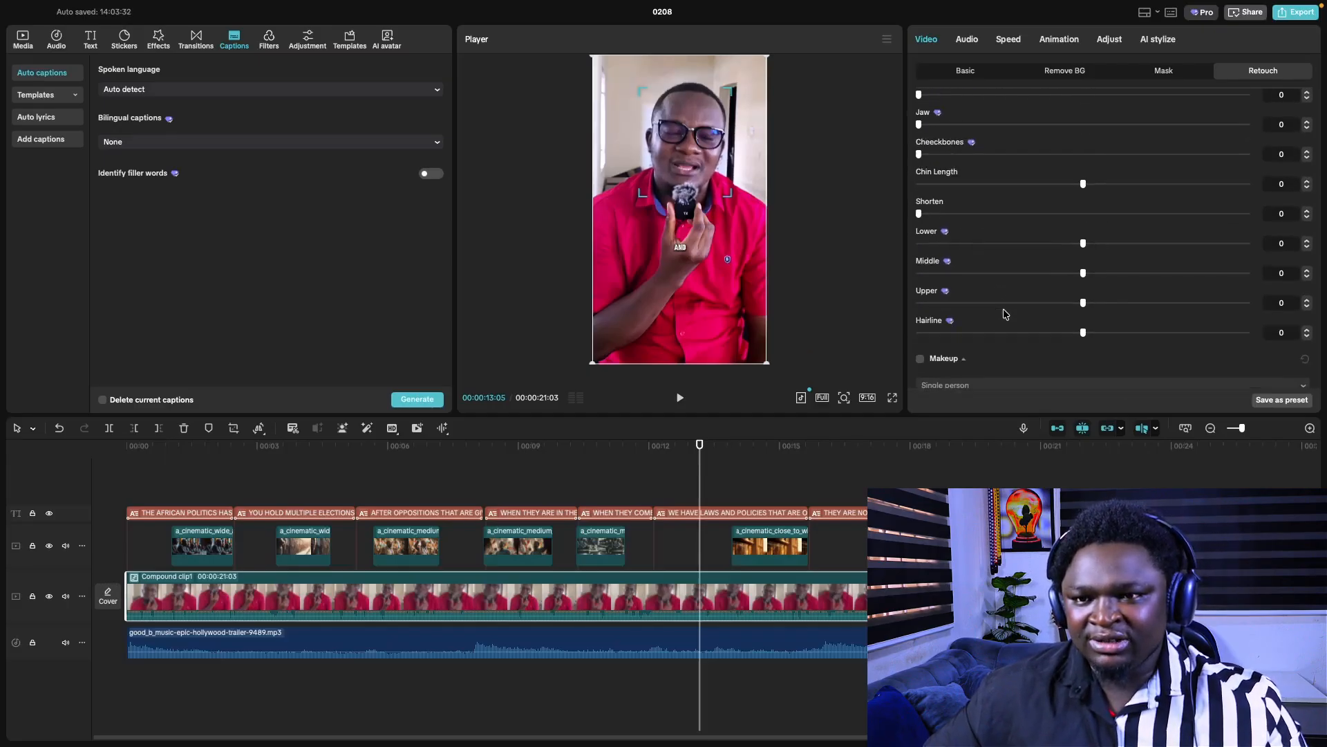
pyautogui.scroll(5, 1003, 310)
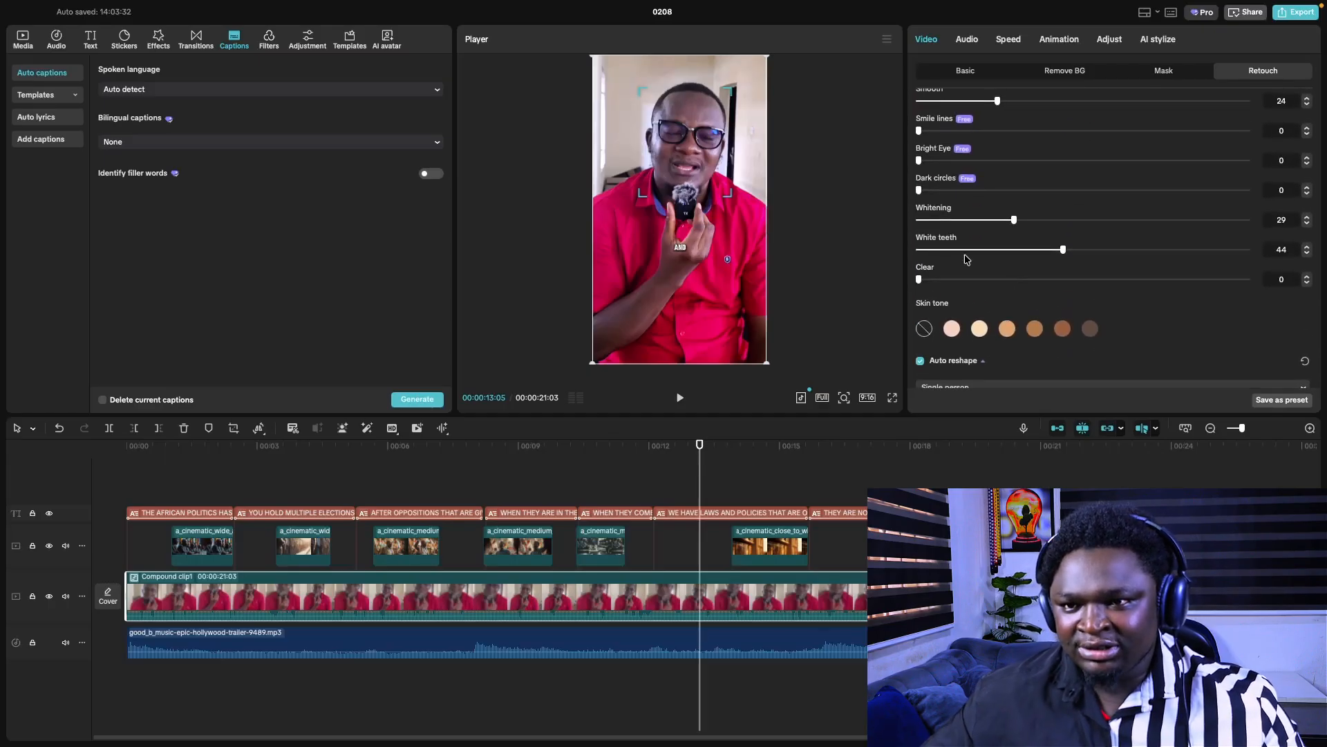
pyautogui.scroll(2, 947, 335)
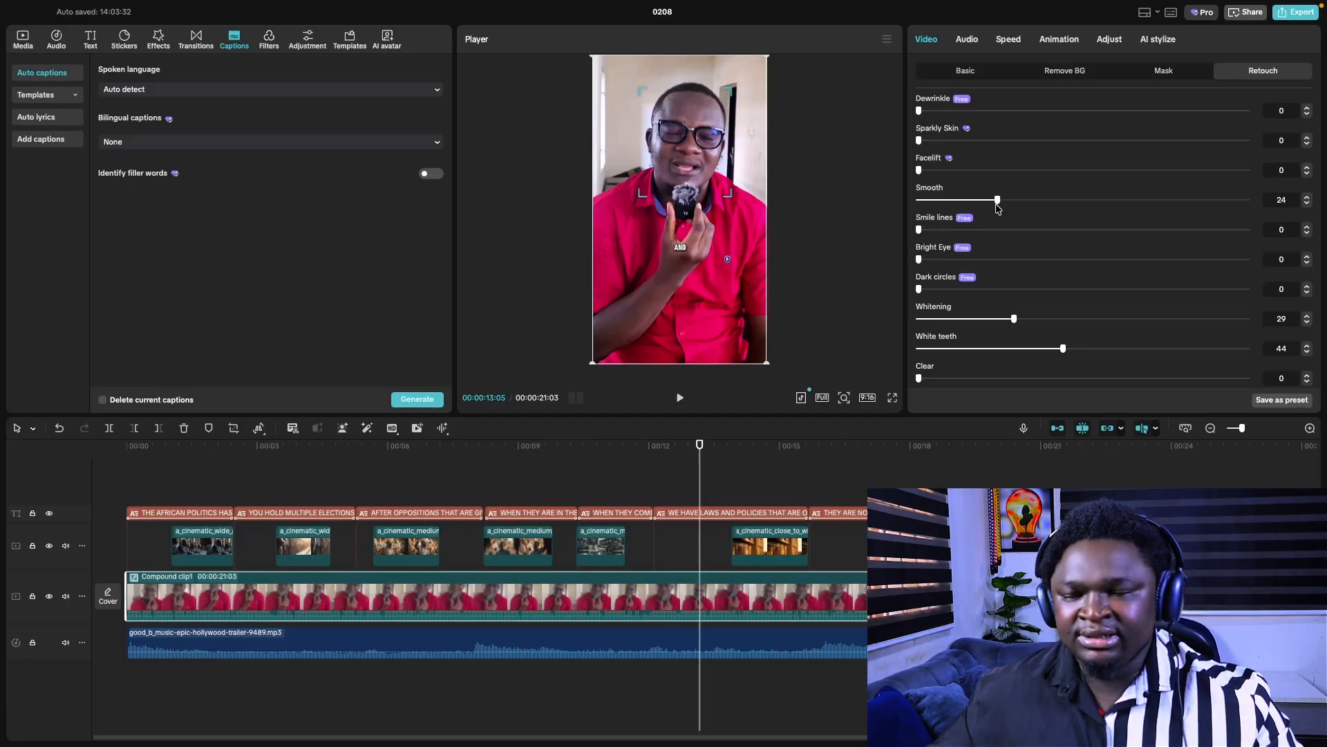
pyautogui.scroll(-10, 1001, 215)
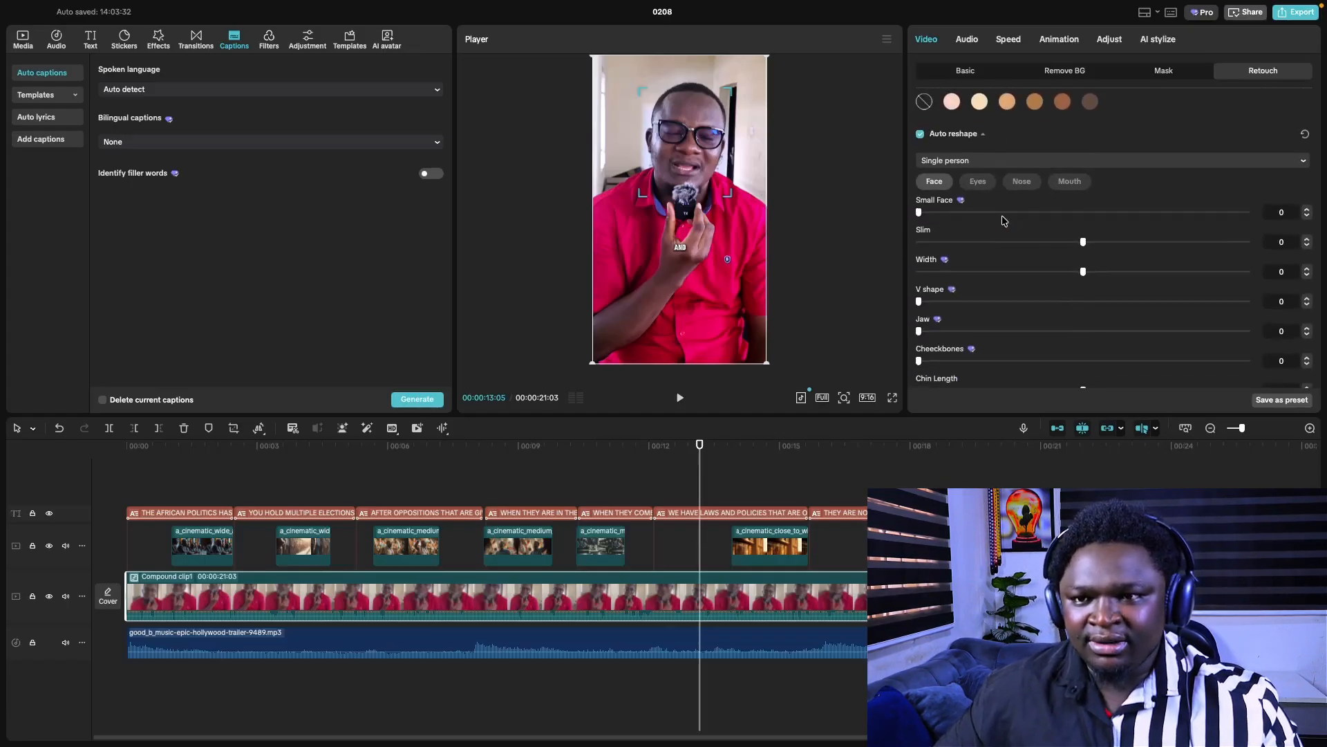
pyautogui.scroll(-6, 1006, 228)
pyautogui.scroll(5, 1009, 232)
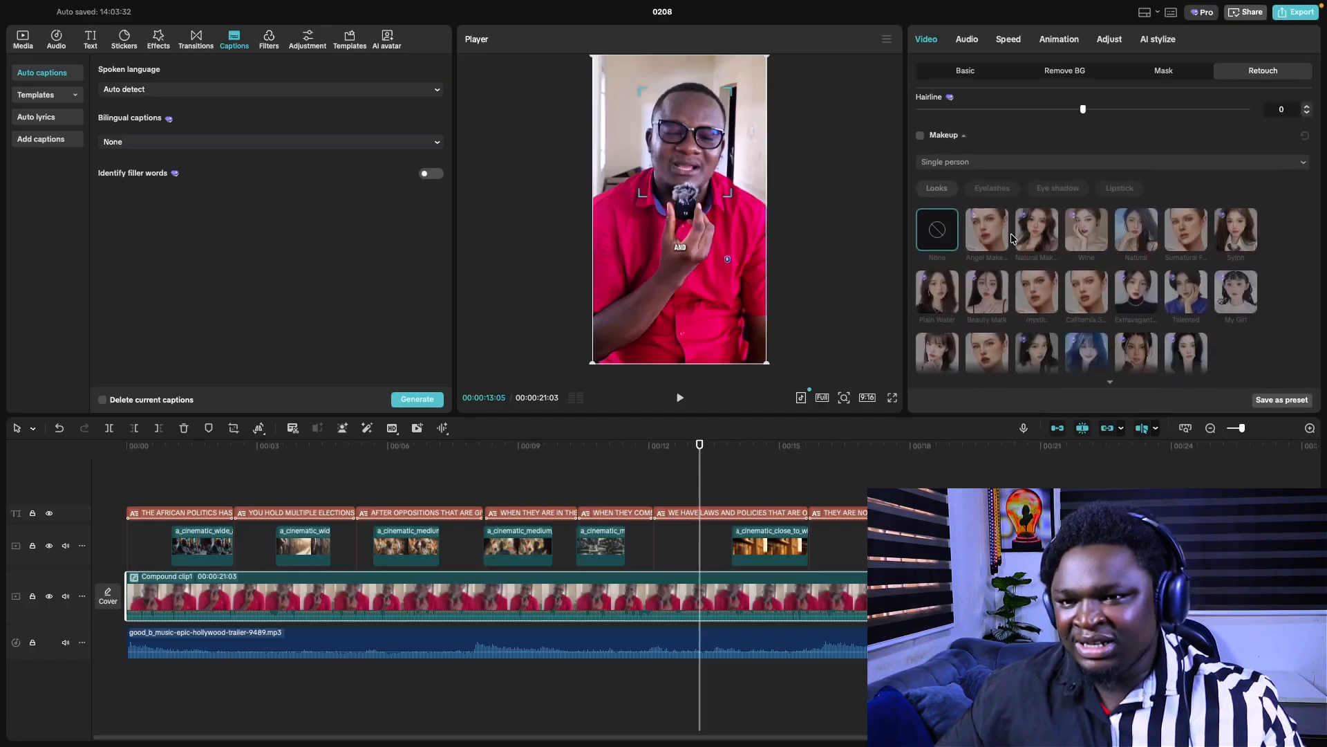
pyautogui.scroll(5, 1011, 237)
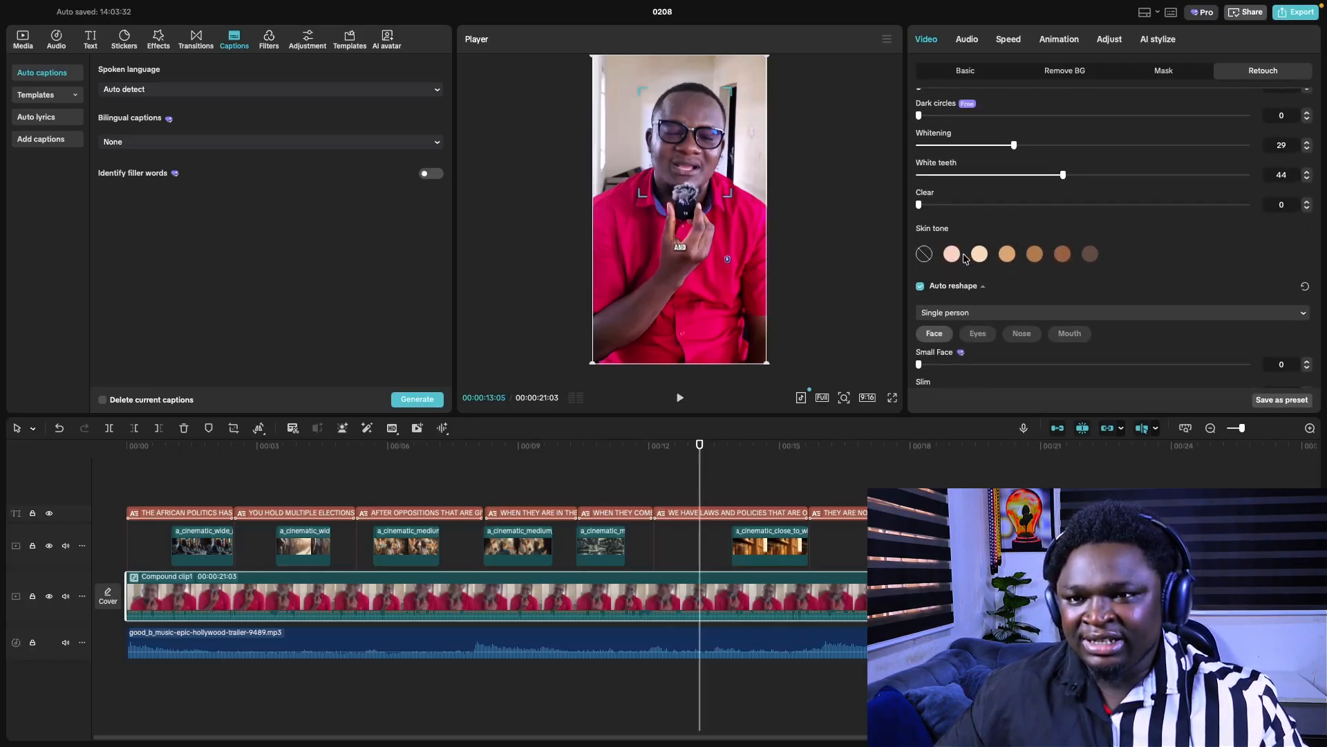
# - Try several skin tones on the speaker, including Warm Honey, and reset the skin tone to none
pyautogui.click(952, 255)
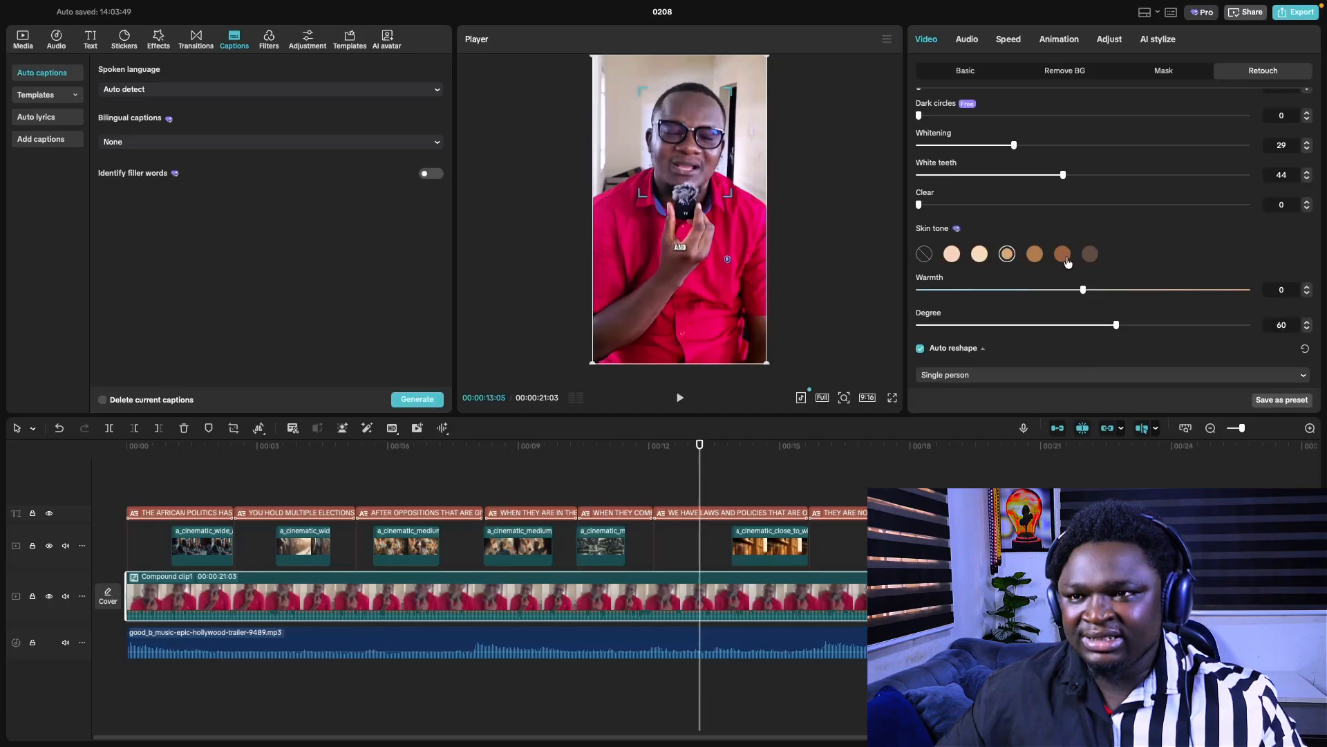
pyautogui.click(1067, 261)
pyautogui.click(1036, 255)
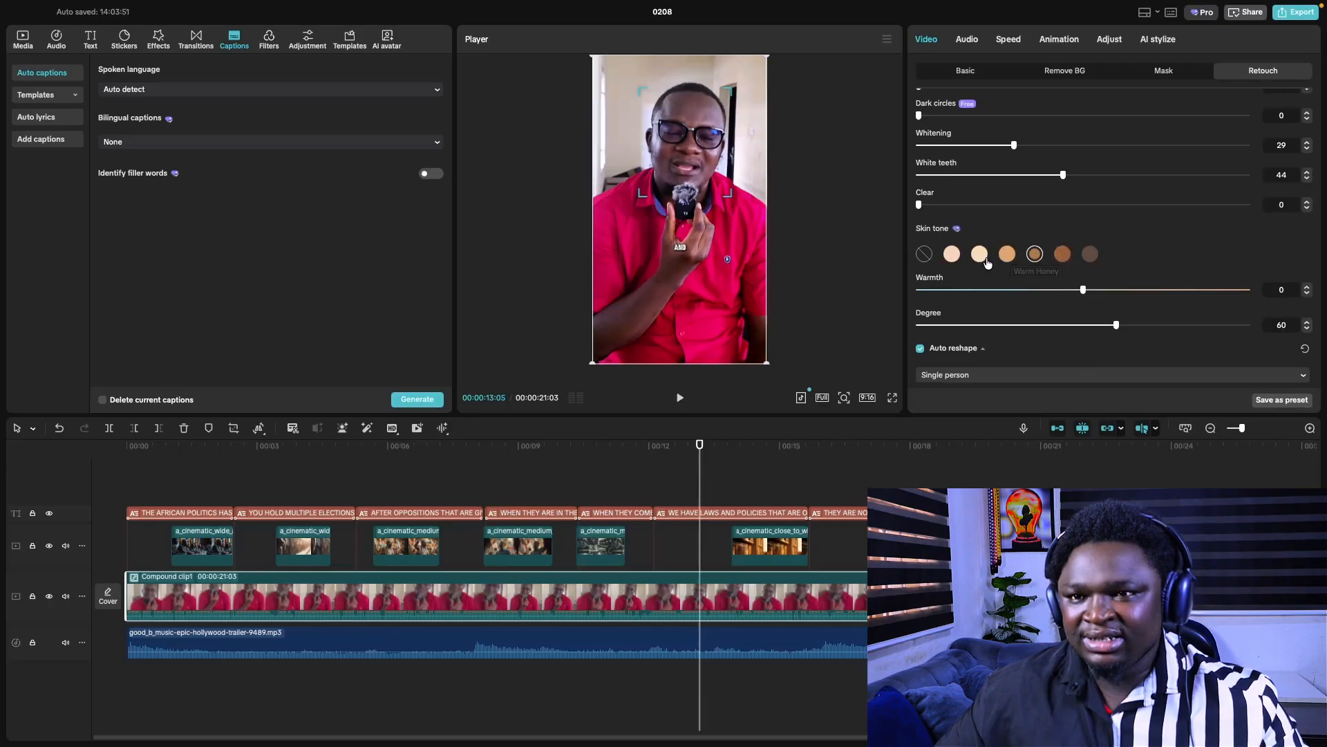
pyautogui.click(925, 255)
pyautogui.scroll(-10, 1002, 270)
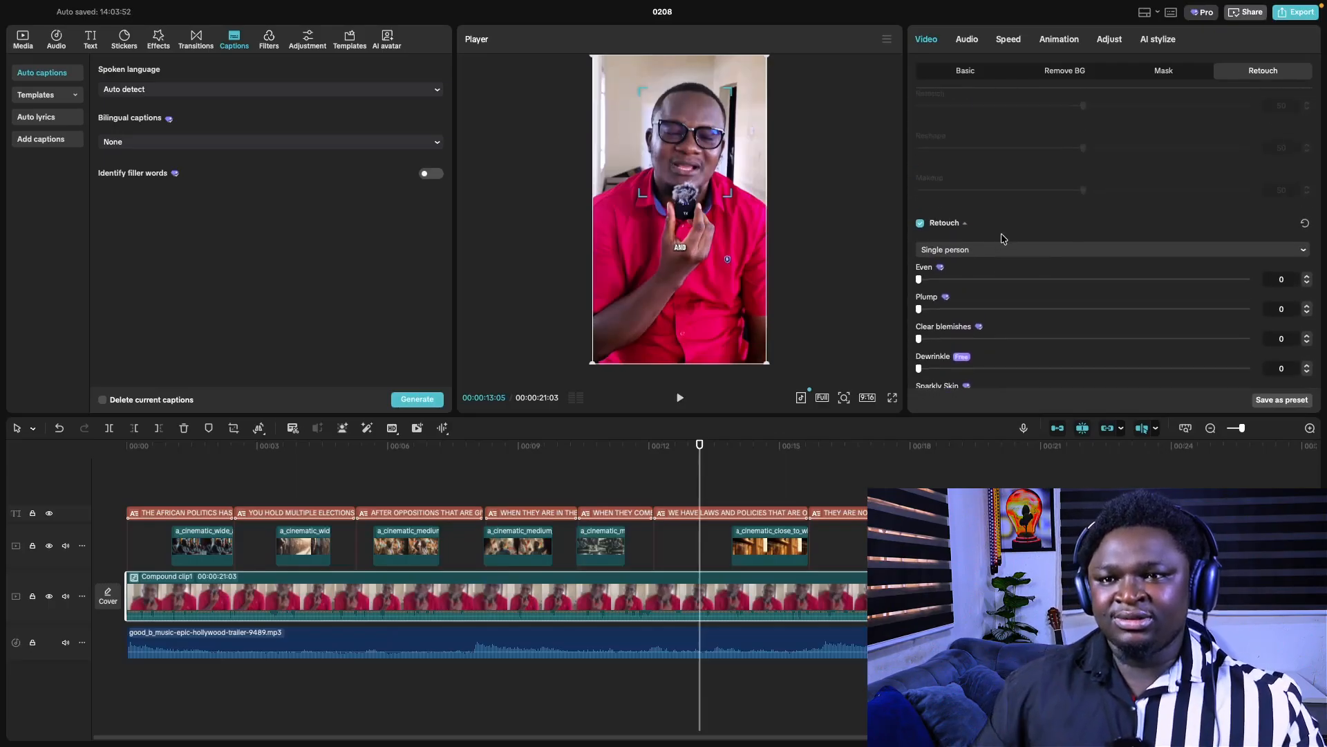
# - Play the retouched video from the beginning in full screen to review it
pyautogui.click(134, 507)
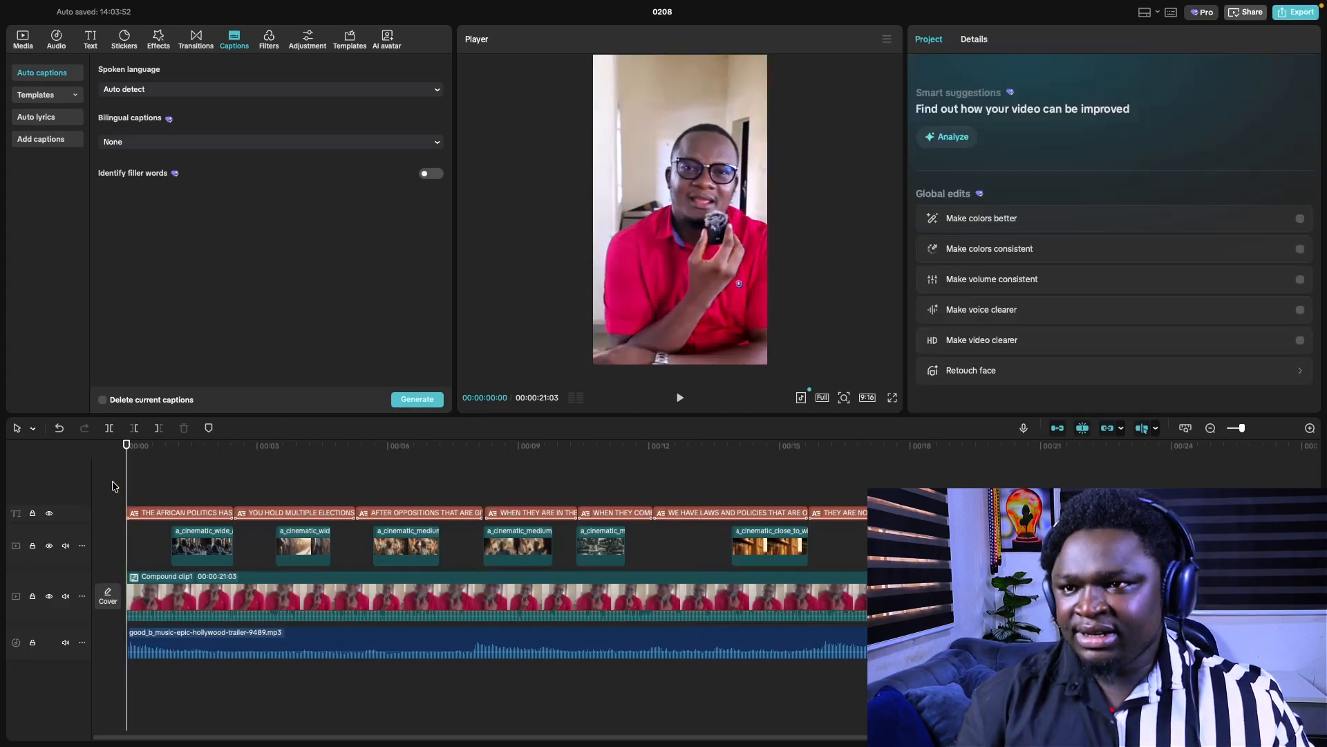
pyautogui.click(892, 397)
pyautogui.press('space')
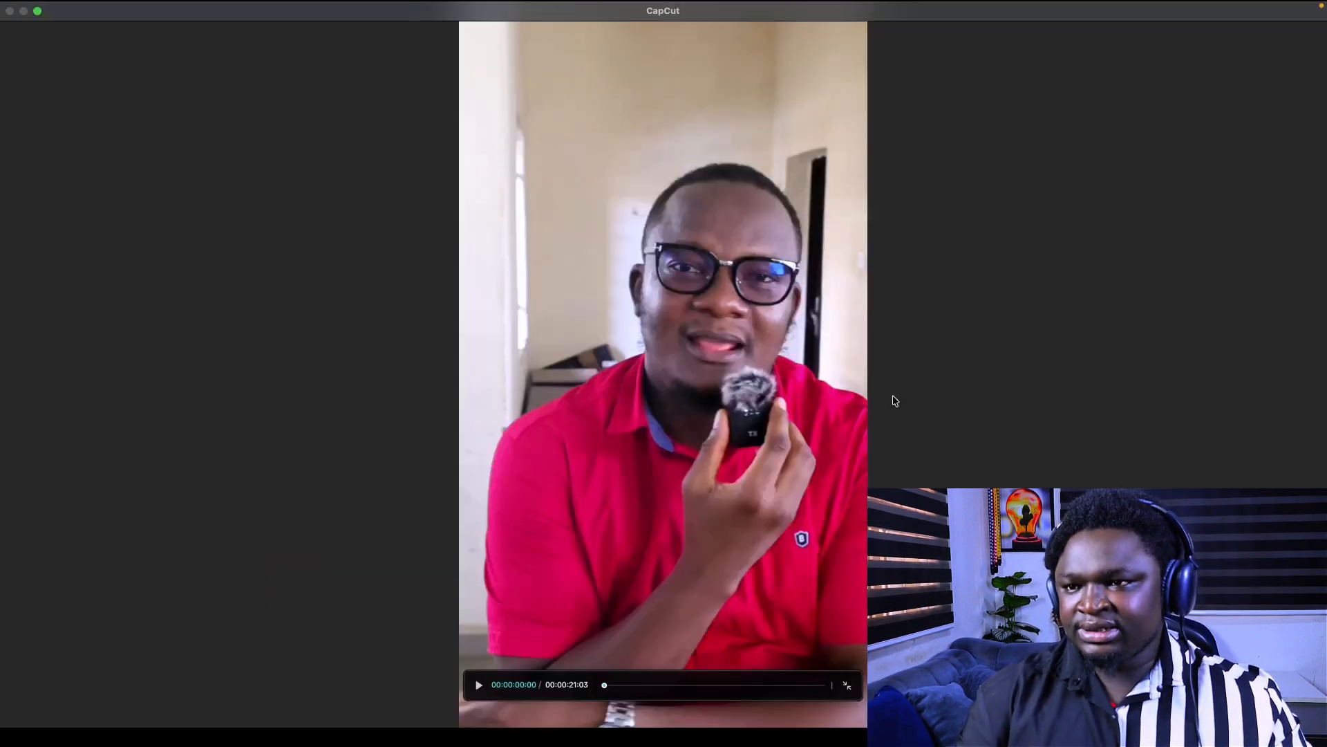
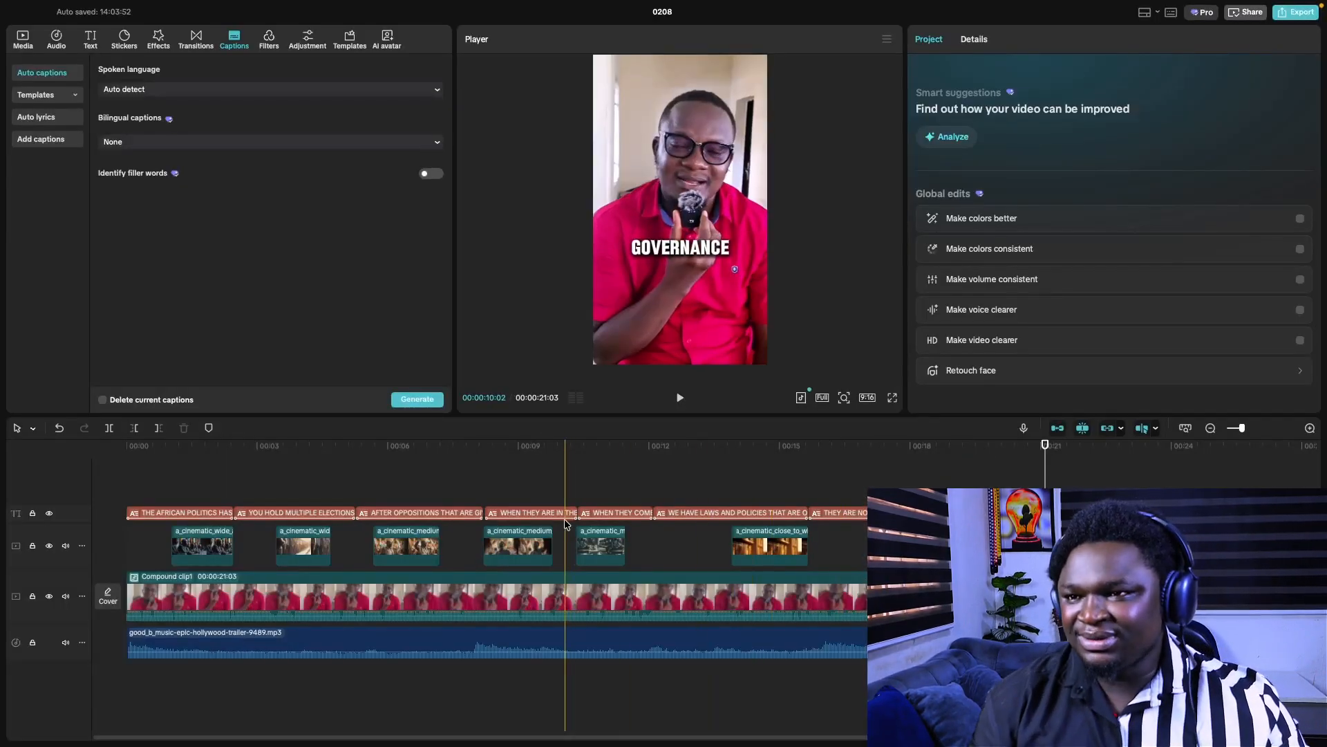
# - Return to the start of the video and browse the filter categories, including NEW and Movies
pyautogui.click(113, 478)
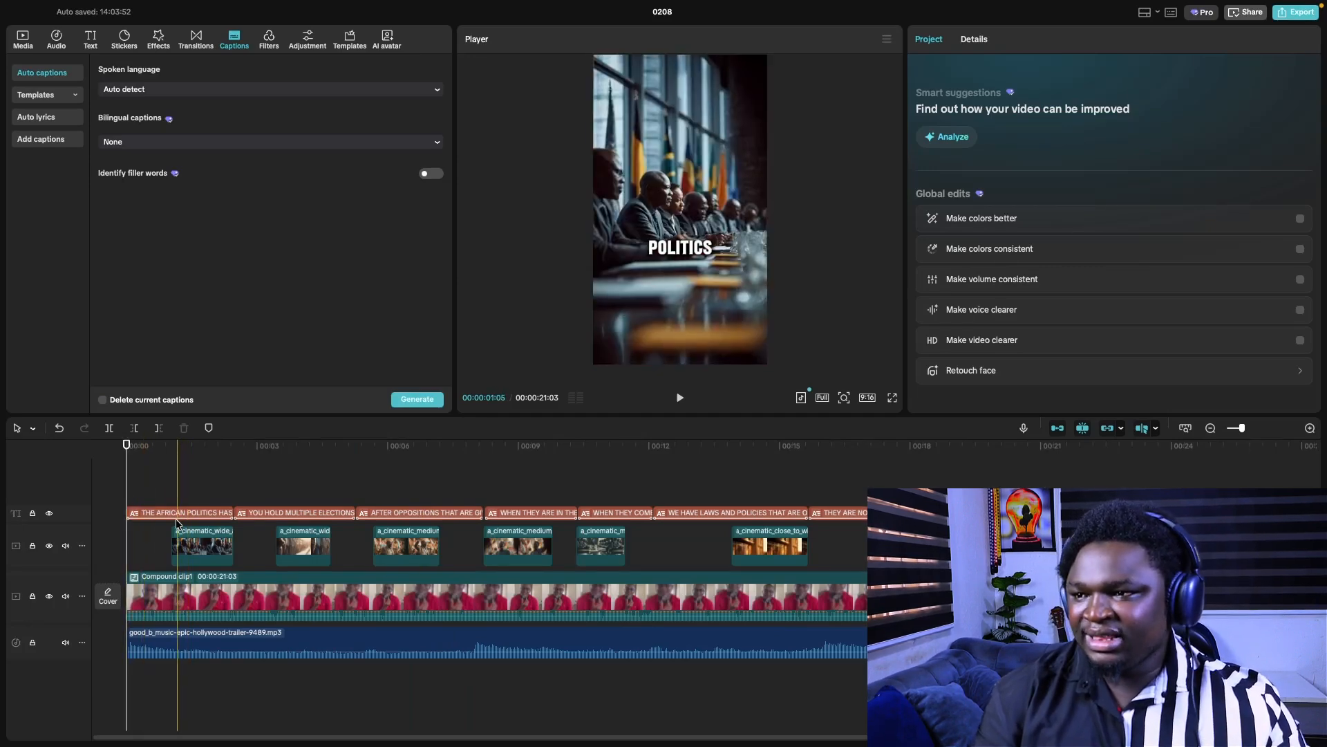
pyautogui.click(274, 40)
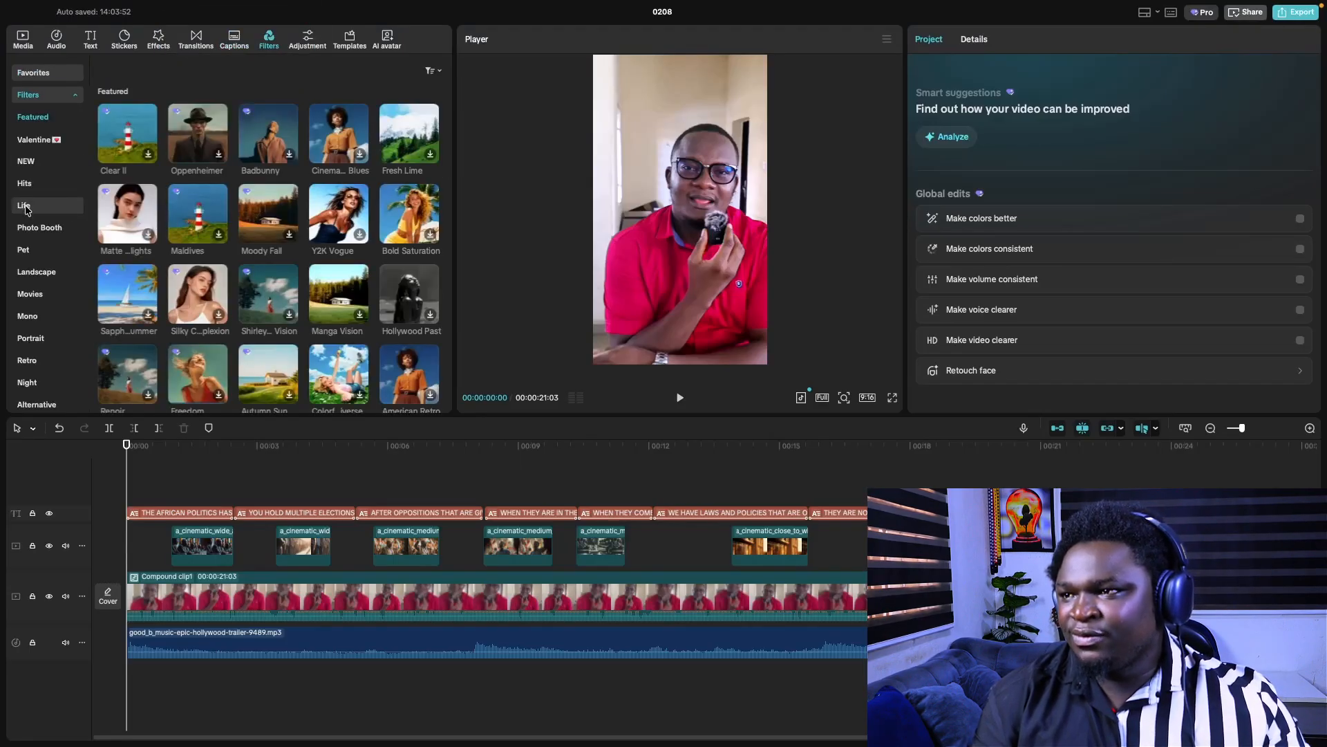
pyautogui.scroll(-1, 37, 314)
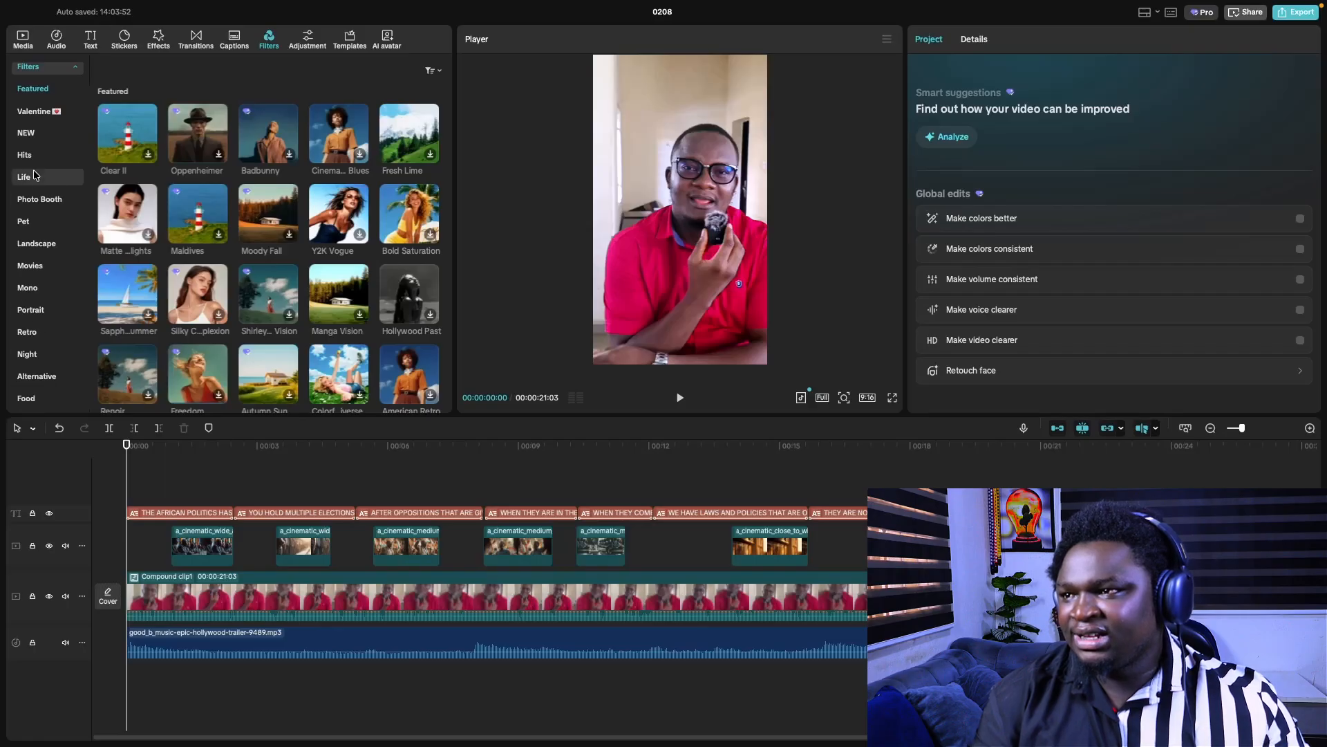
pyautogui.scroll(1, 29, 173)
pyautogui.scroll(-1, 41, 207)
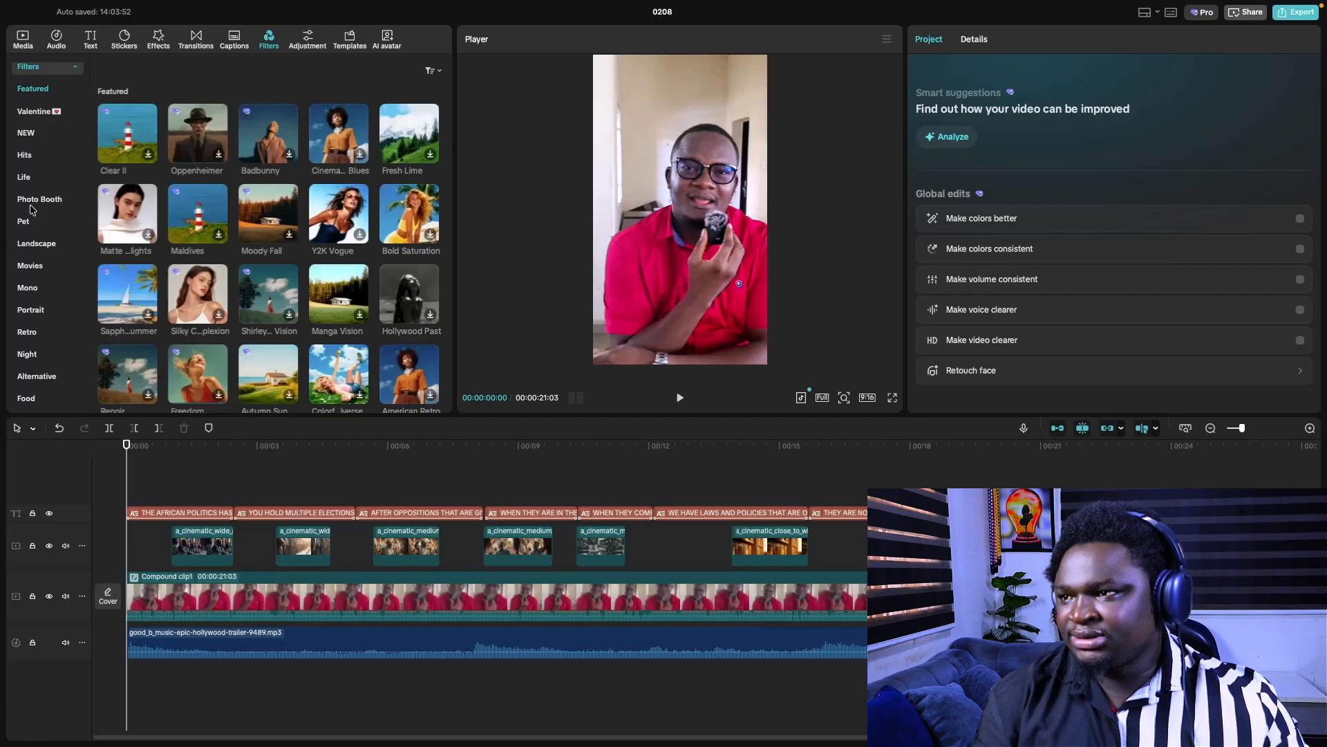
pyautogui.scroll(1, 40, 318)
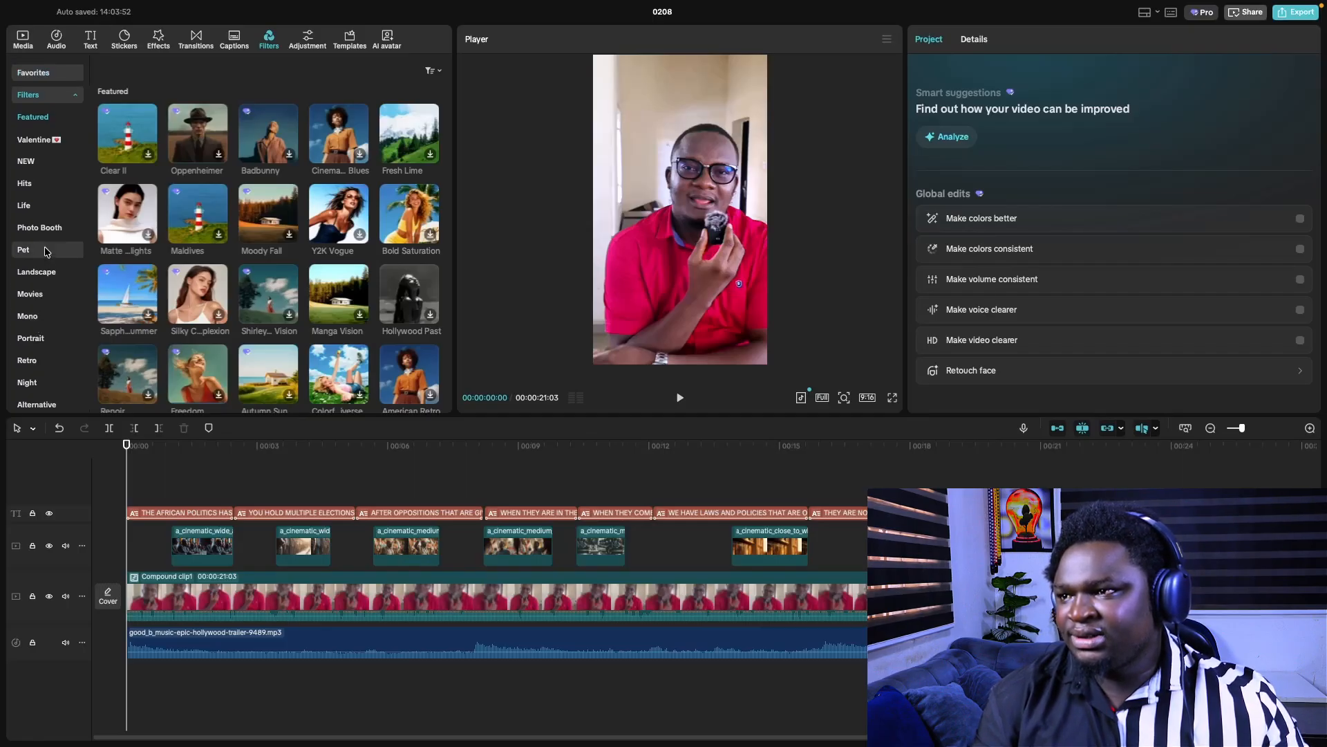
pyautogui.click(166, 47)
pyautogui.click(270, 47)
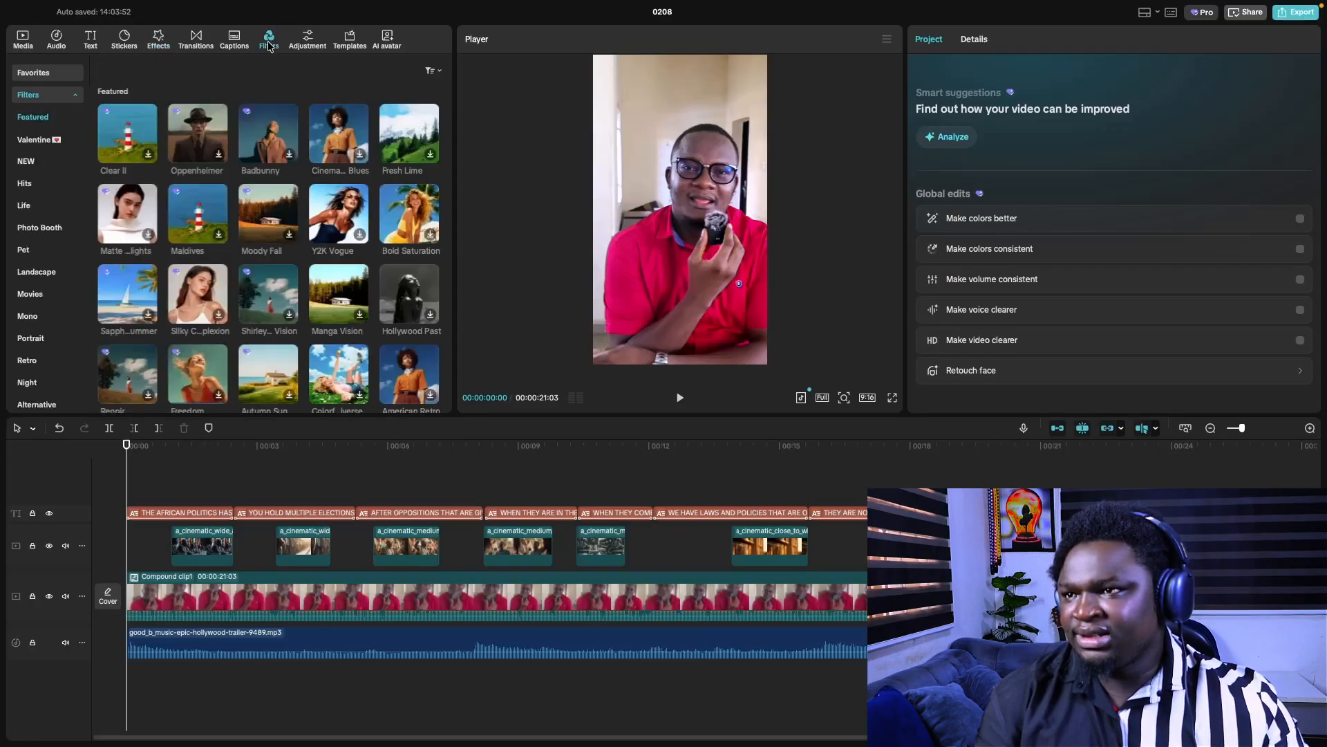
pyautogui.click(47, 167)
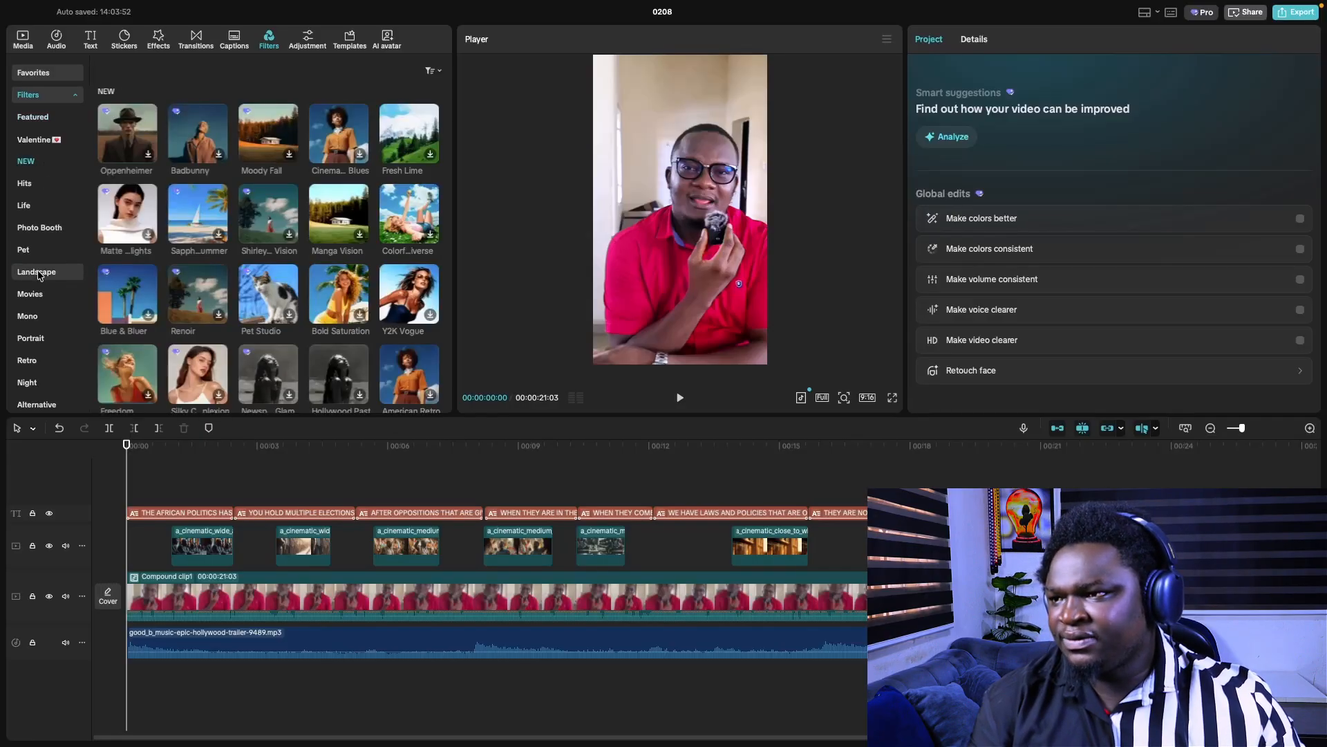
pyautogui.click(36, 293)
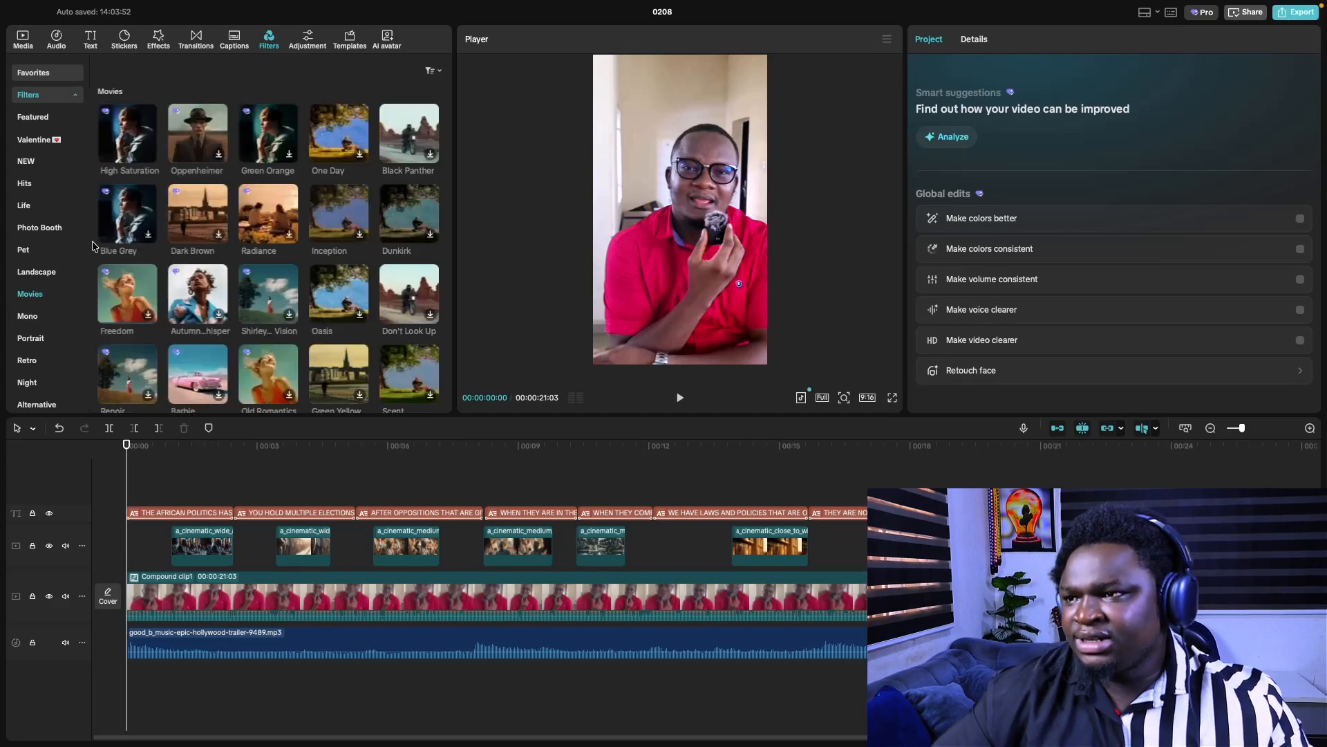
# - Add the High Saturation movie filter directly above the speaker clip across the whole video, with its intensity set to 28
pyautogui.moveTo(124, 143)
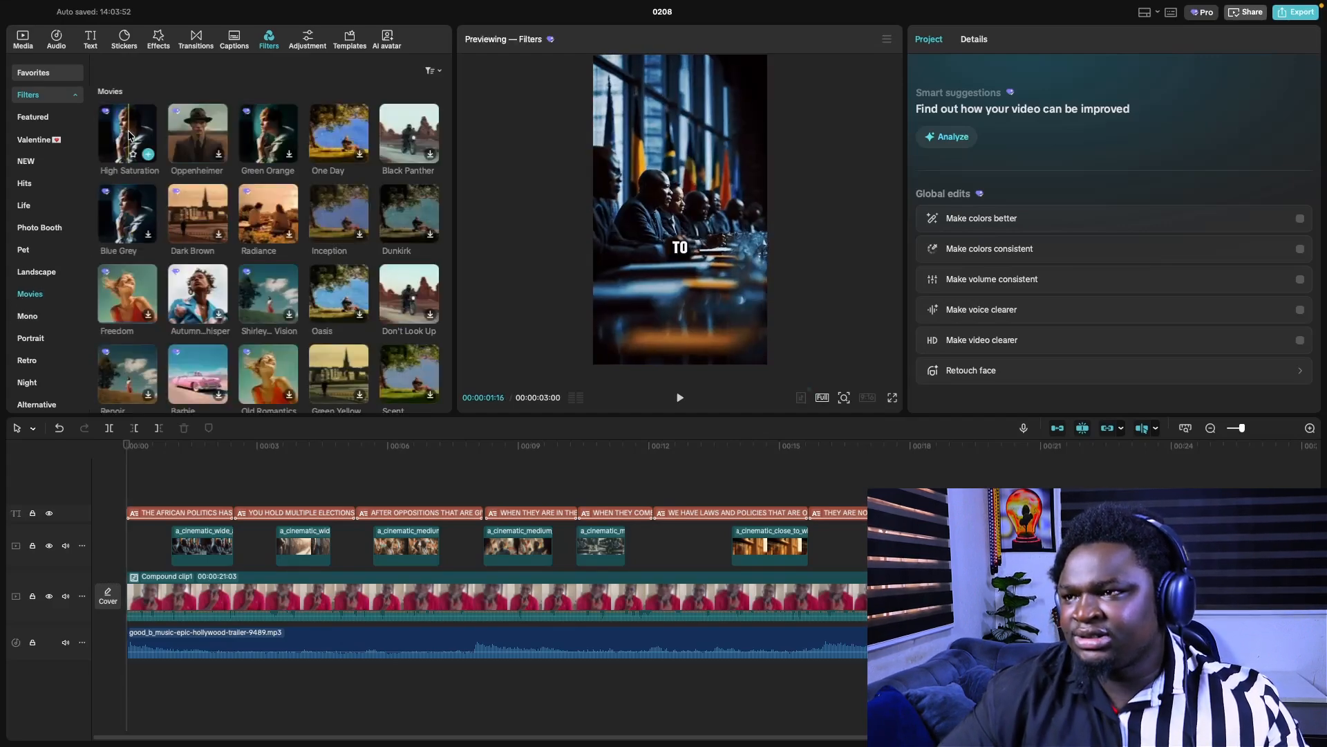
pyautogui.moveTo(124, 142); pyautogui.dragTo(127, 565)
pyautogui.moveTo(326, 565); pyautogui.dragTo(1076, 566)
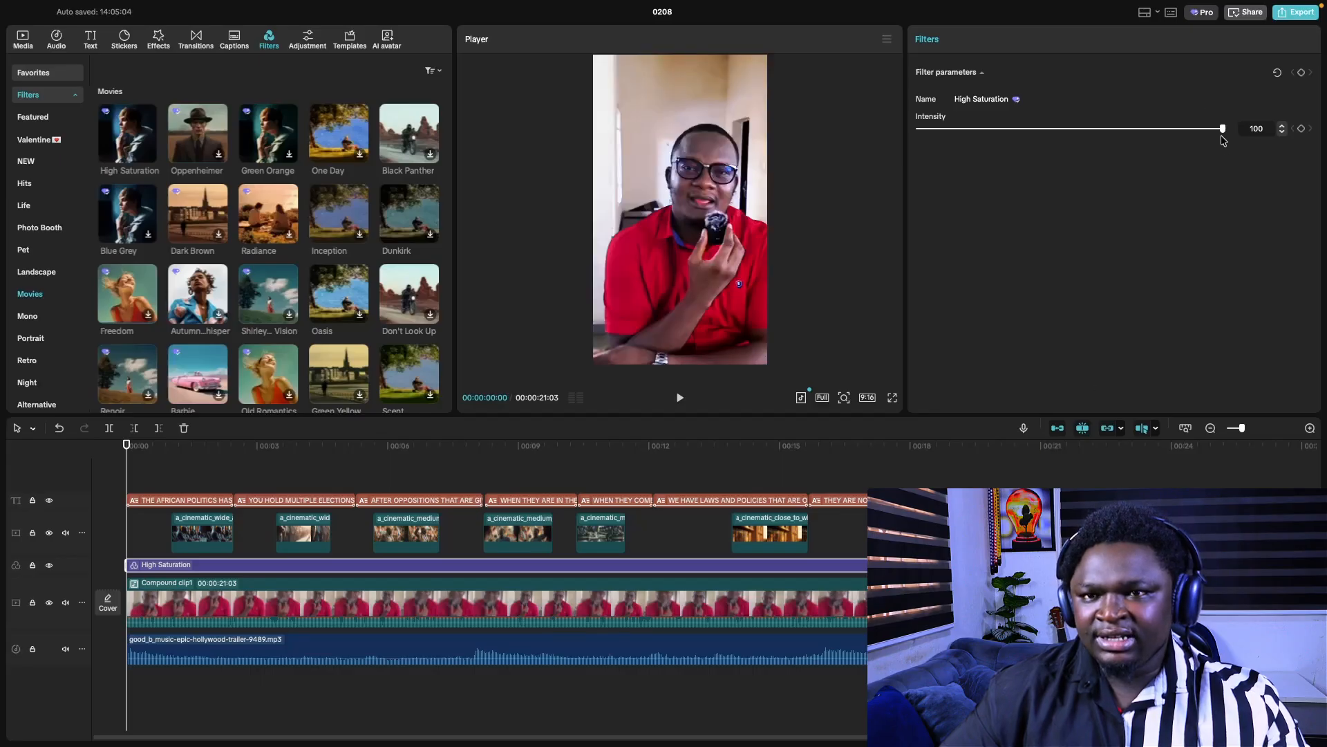
pyautogui.moveTo(1222, 129); pyautogui.dragTo(1025, 129)
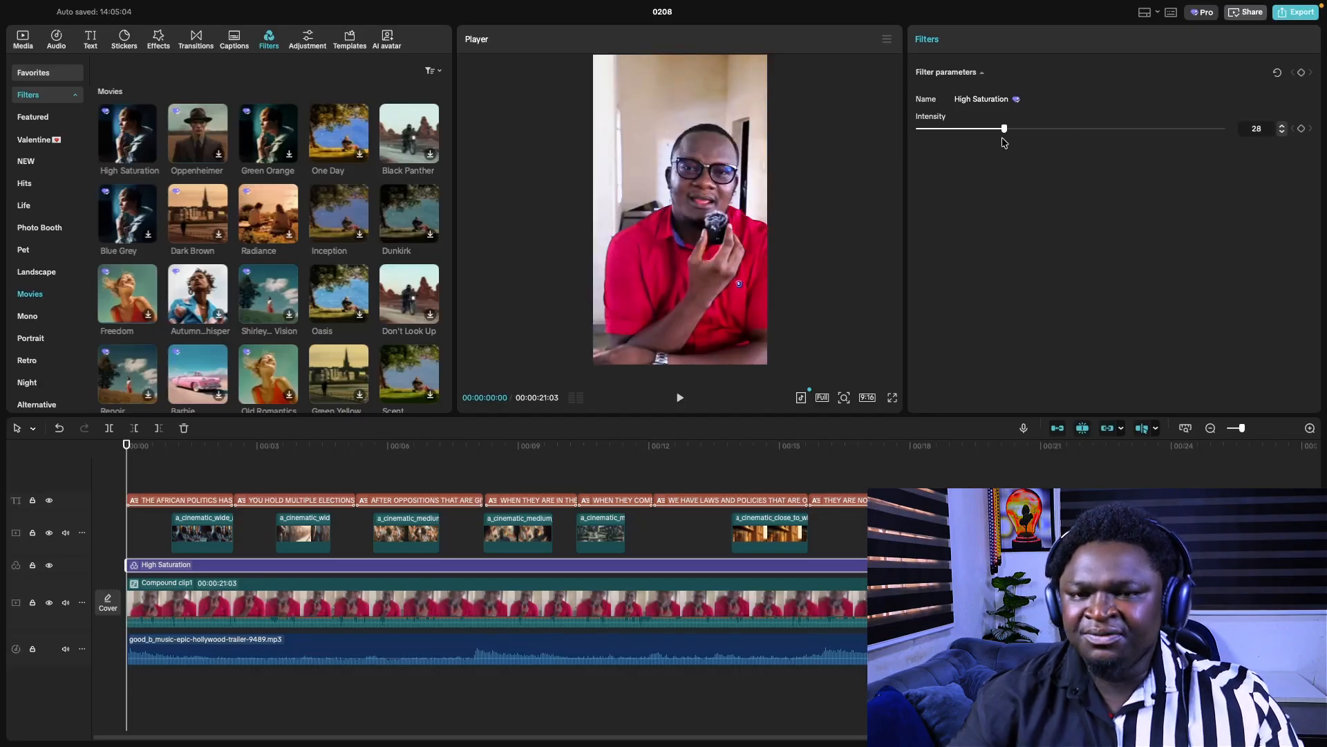
# - Play the later part of the filtered video, including in full screen, to review the look
pyautogui.press('space')
pyautogui.click(621, 477)
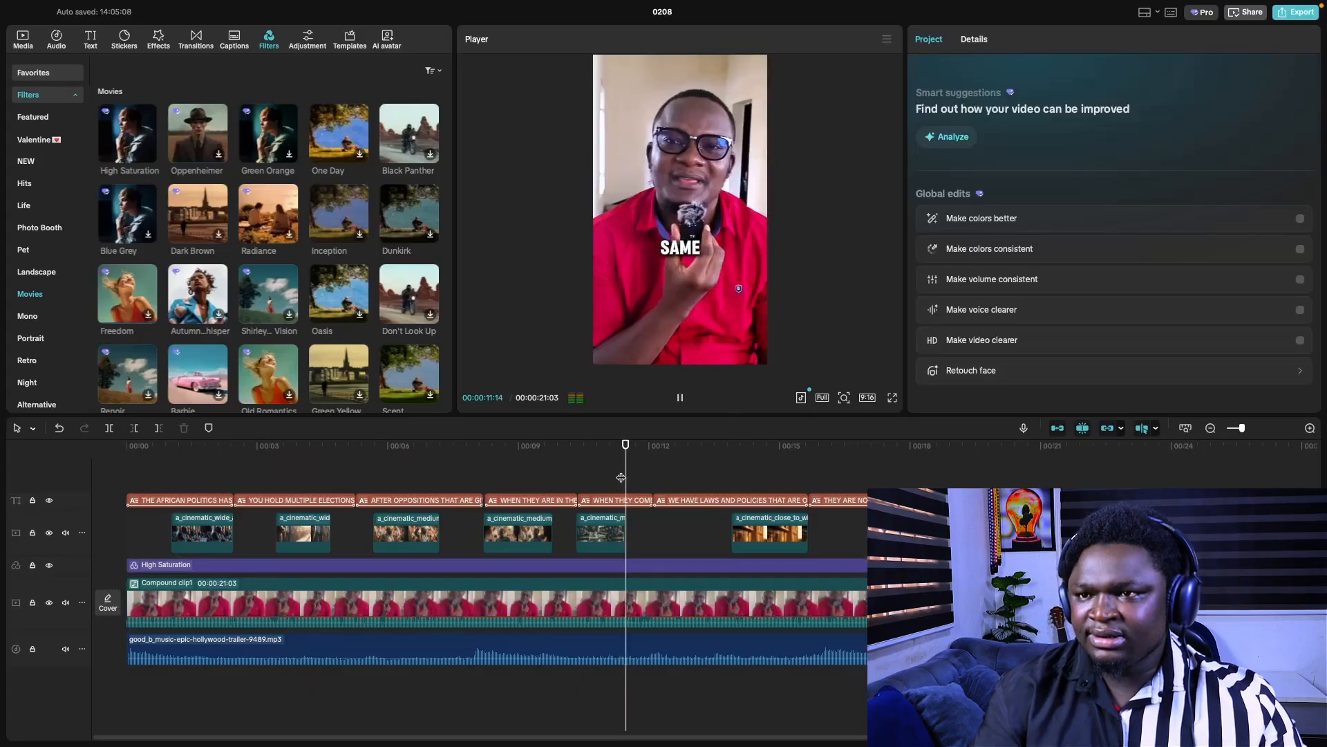
pyautogui.press('space')
pyautogui.click(892, 401)
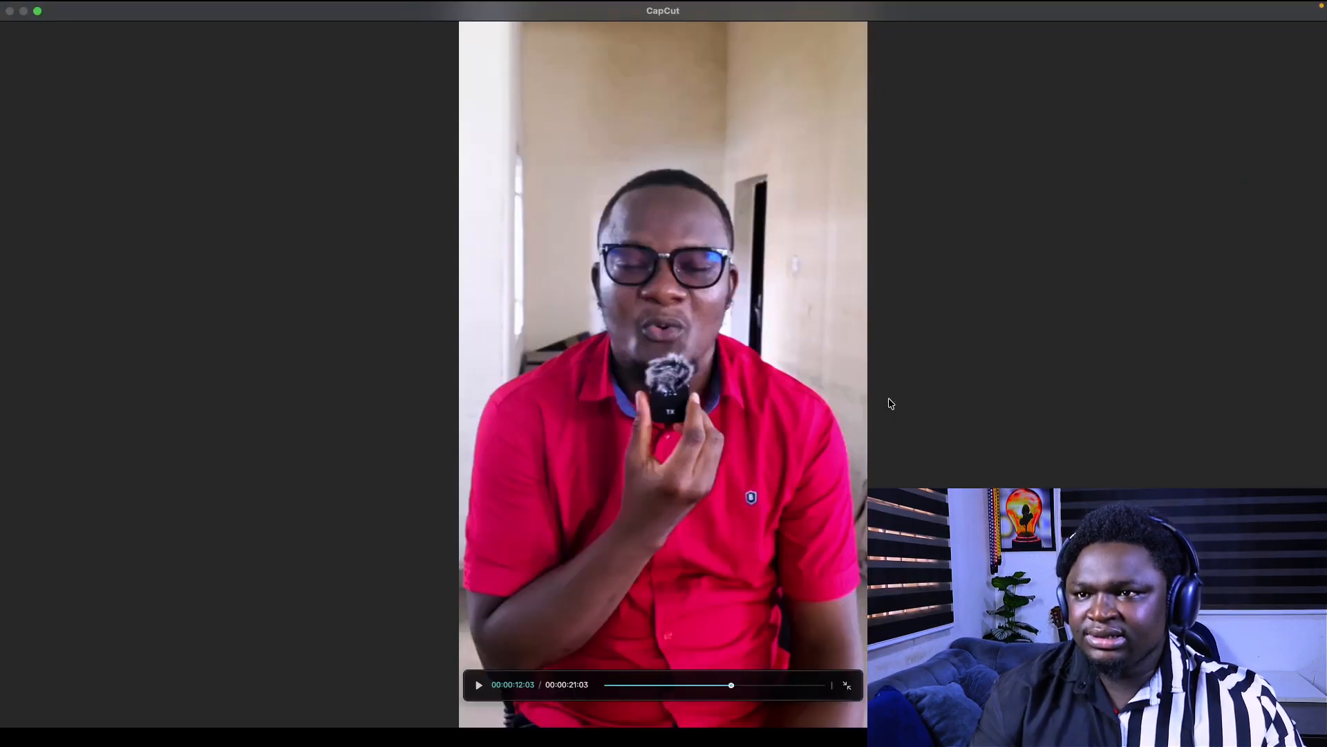
pyautogui.press('space')
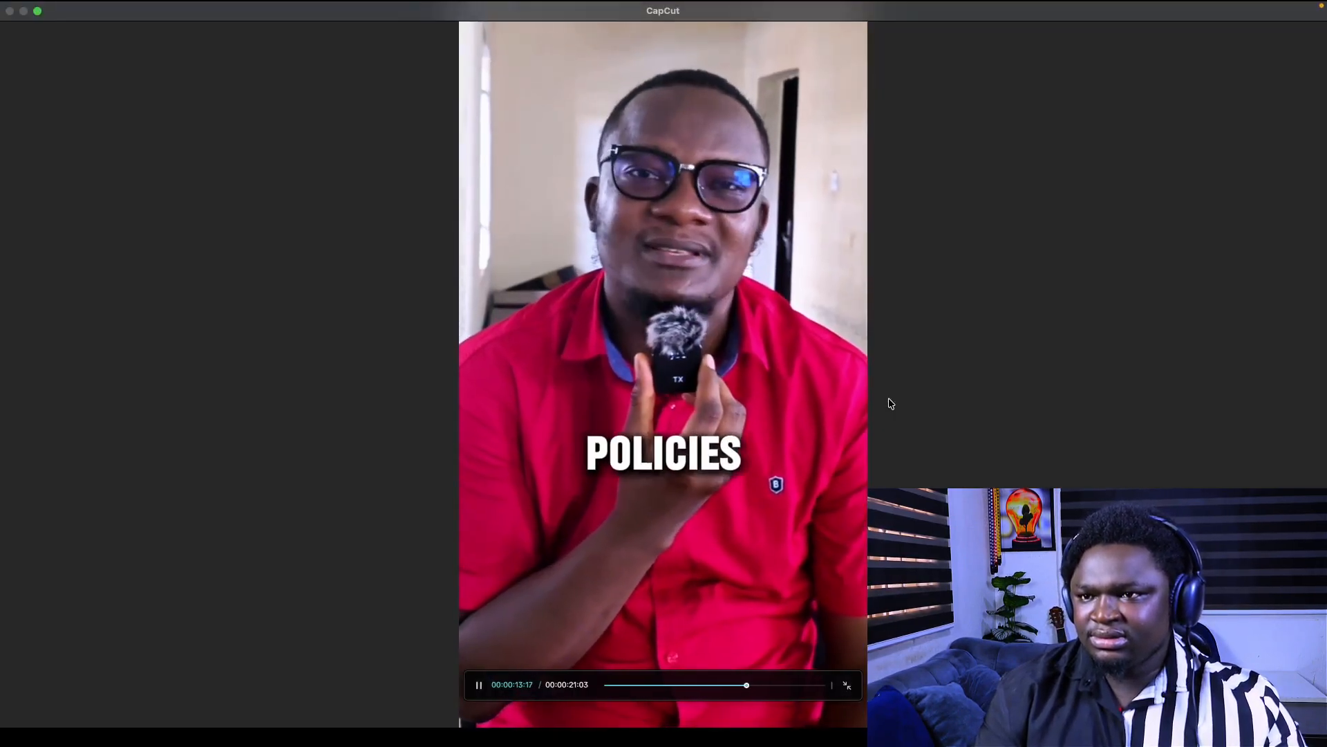
pyautogui.press('Escape')
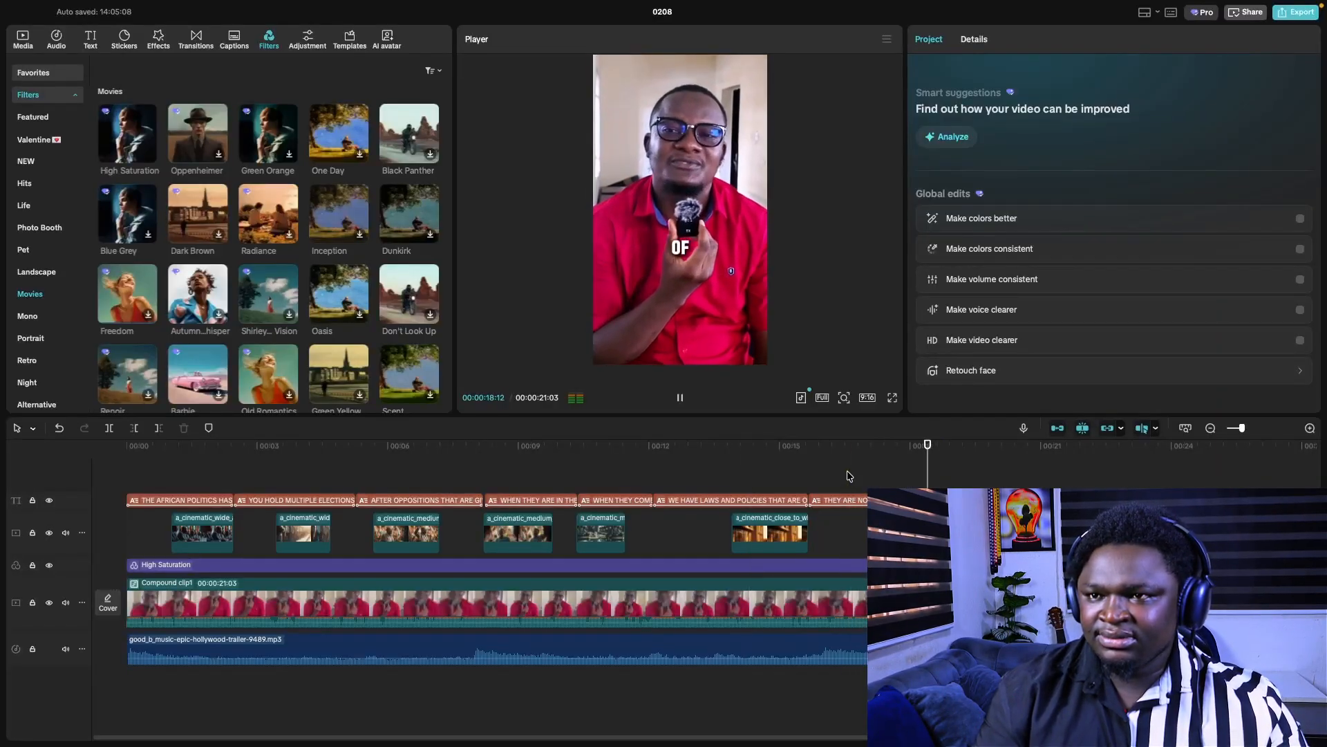
pyautogui.press('space')
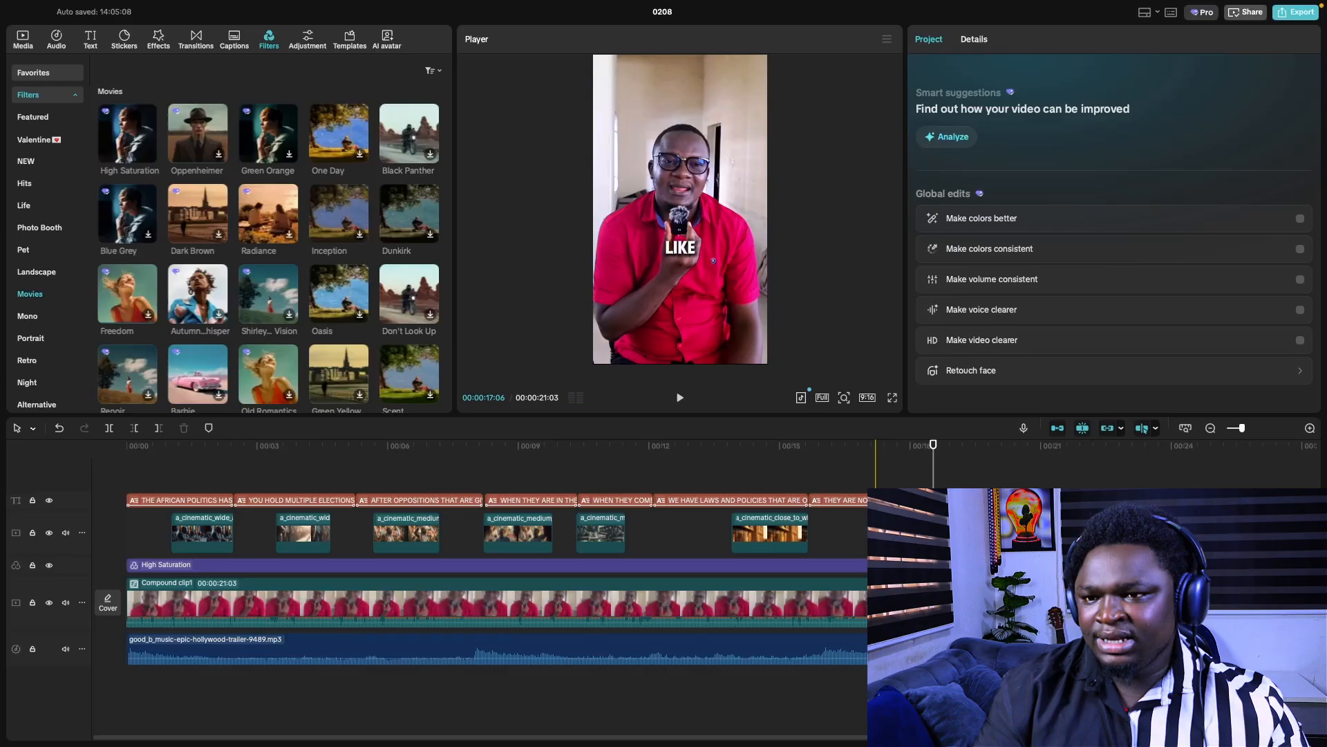
# - Delete the High Saturation filter from the timeline
pyautogui.click(847, 565)
pyautogui.press('Delete')
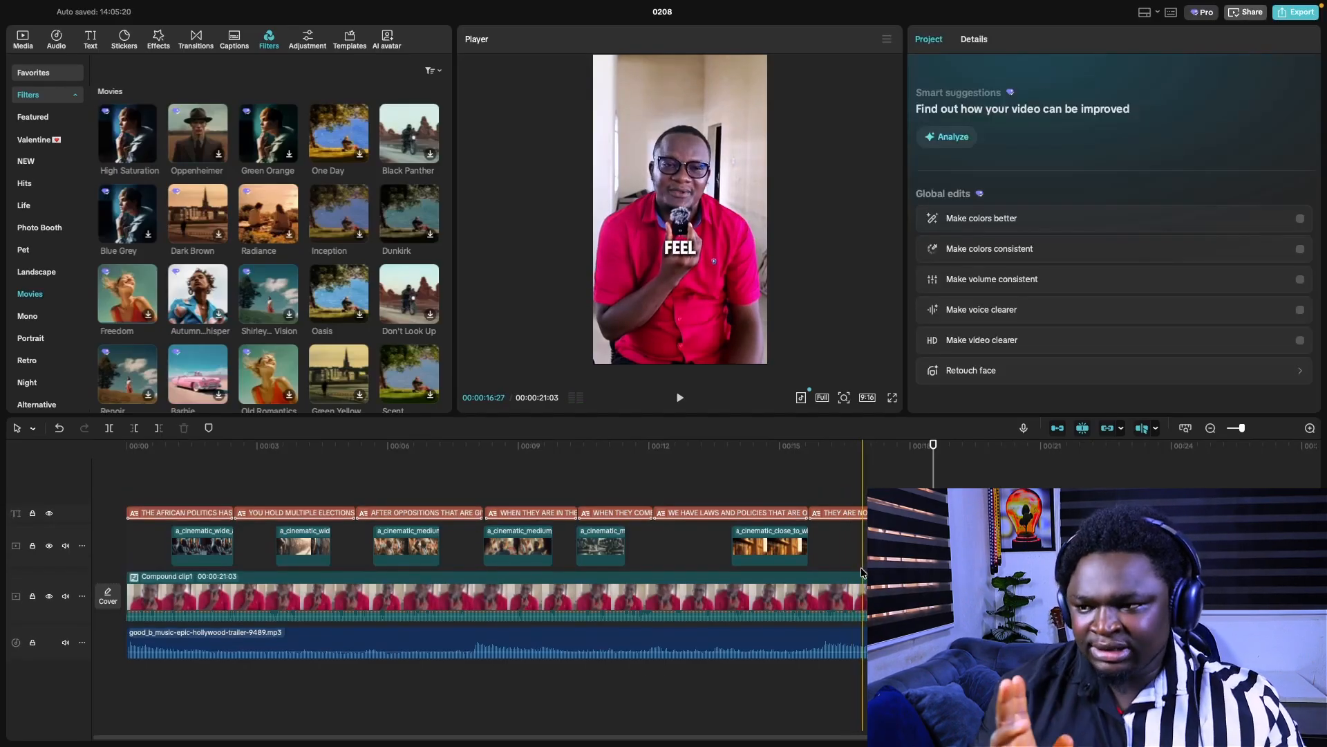
# - Duplicate the speaker's compound clip and place the copy directly above the original, beneath the B-roll clips
pyautogui.click(495, 597)
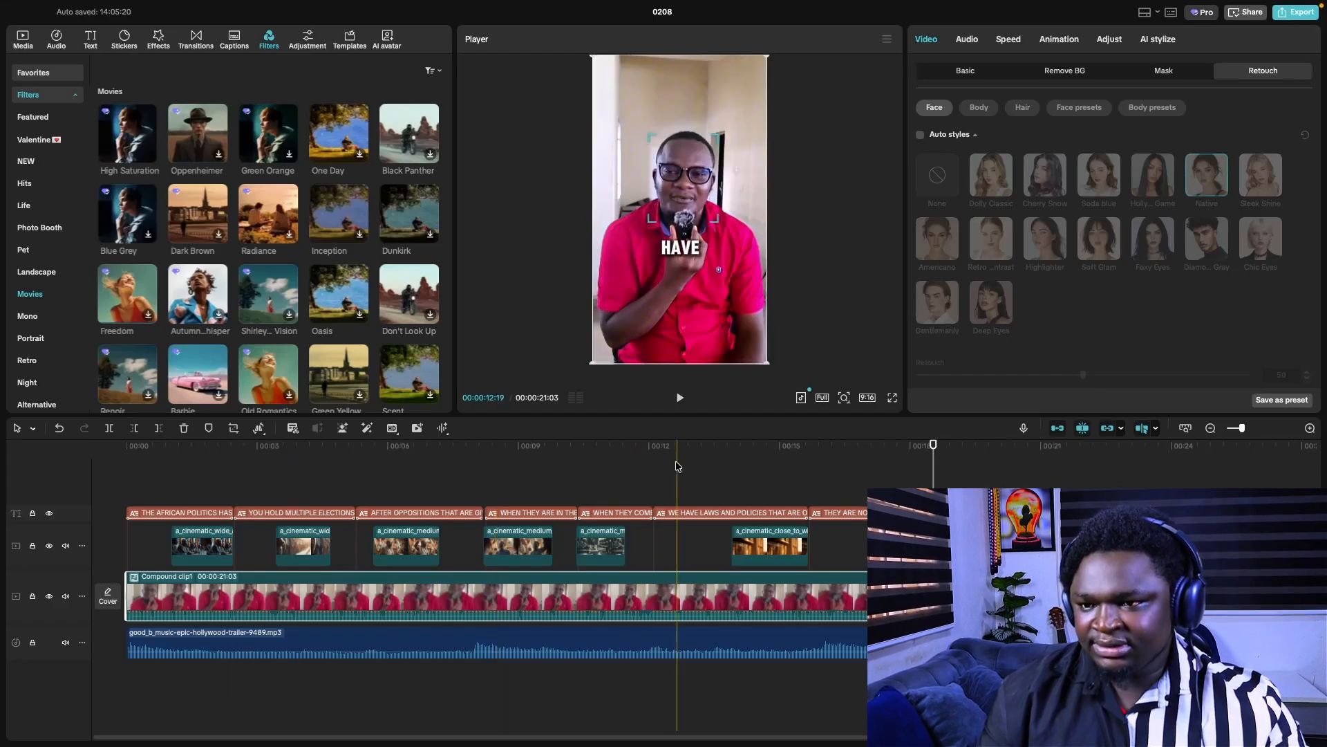
pyautogui.click(884, 466)
pyautogui.click(837, 596)
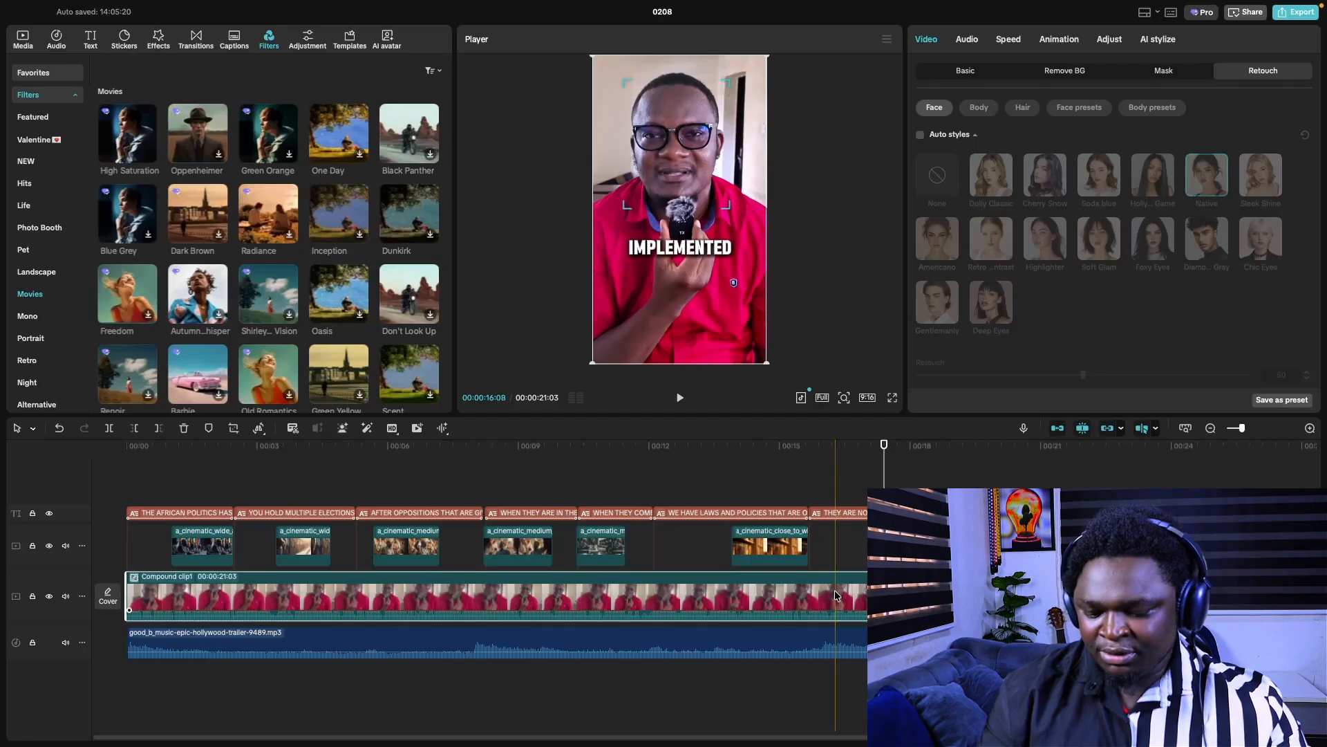
pyautogui.moveTo(831, 587); pyautogui.dragTo(827, 561)
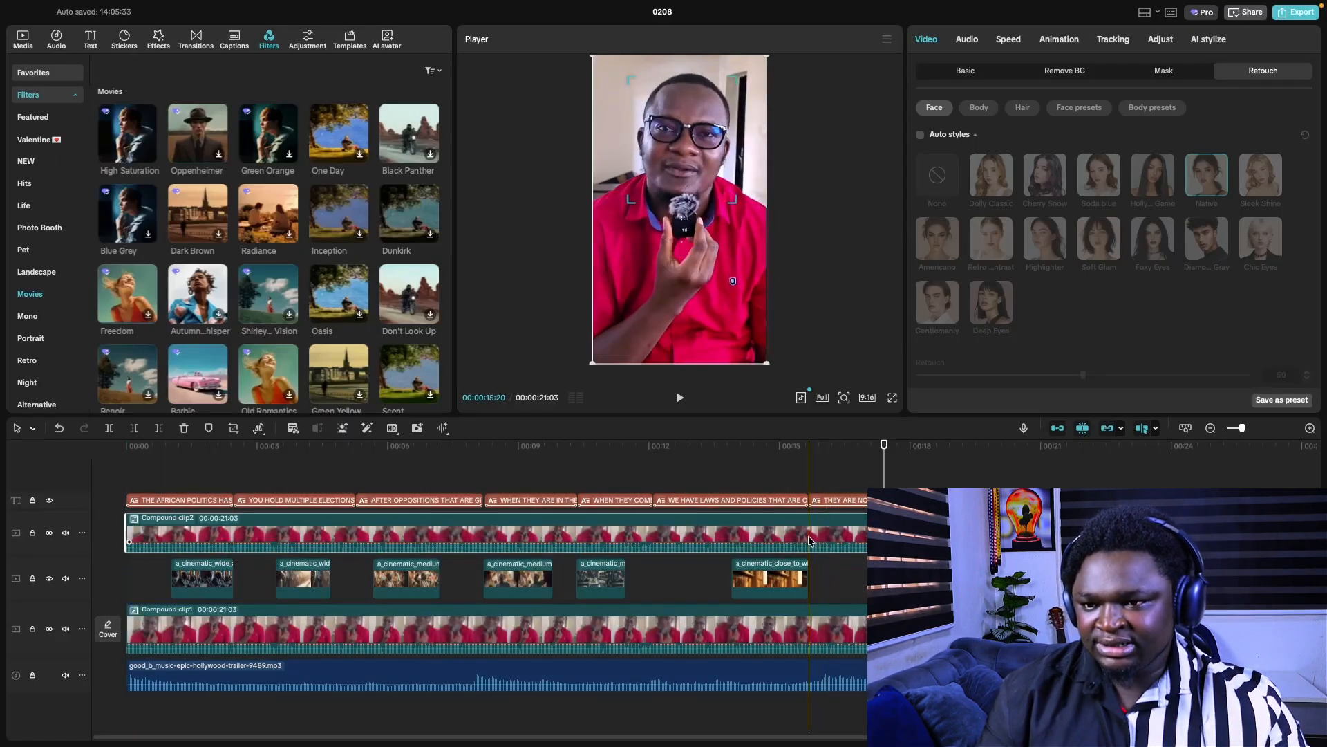
pyautogui.moveTo(809, 606); pyautogui.dragTo(800, 599)
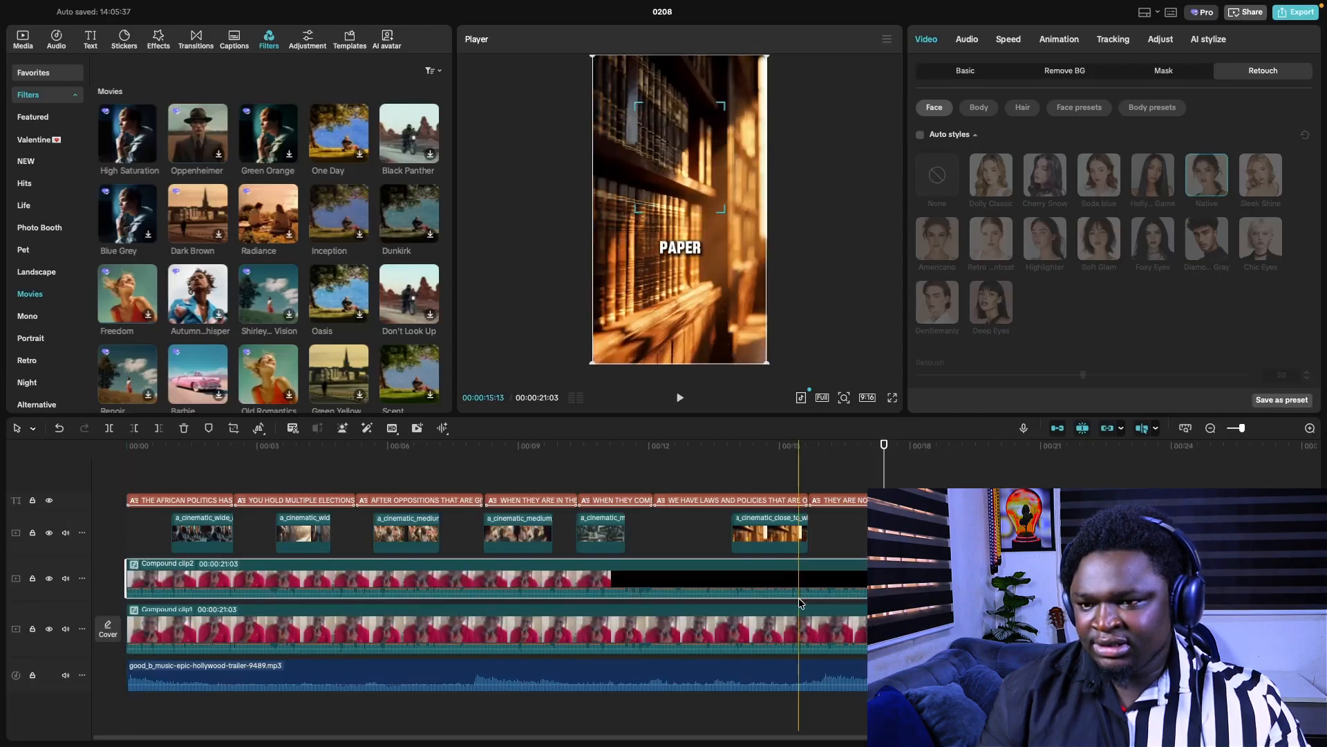
# - Remove the background of the duplicated speaker clip with Auto removal, keeping the clip aligned to the timeline start
pyautogui.click(839, 477)
pyautogui.click(852, 572)
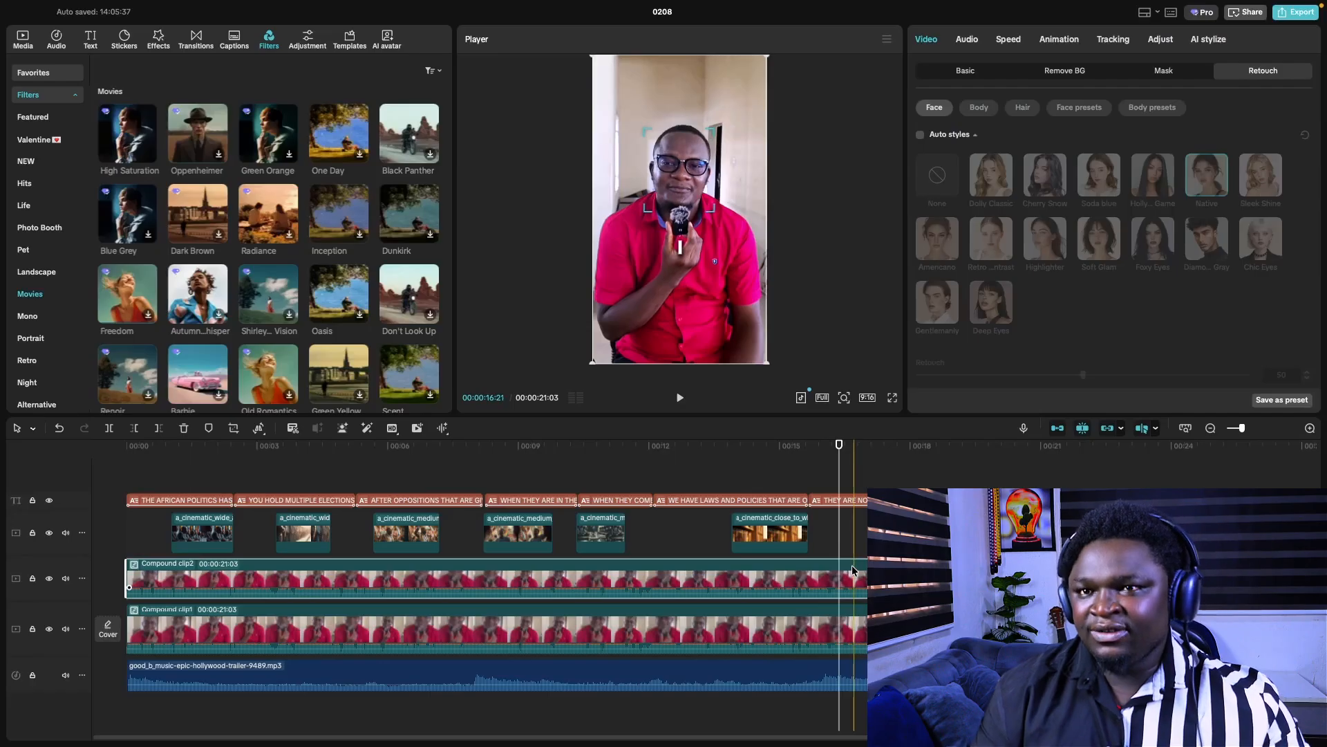
pyautogui.click(1067, 74)
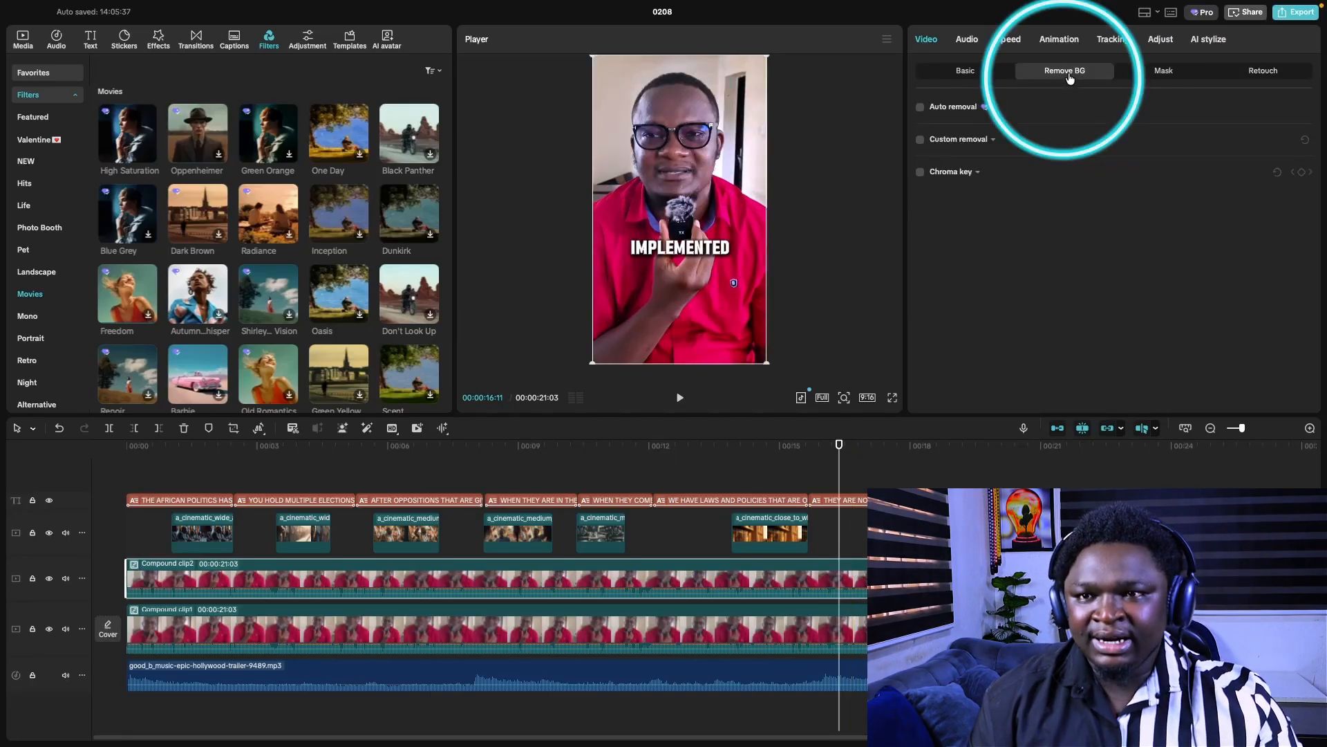
pyautogui.click(921, 109)
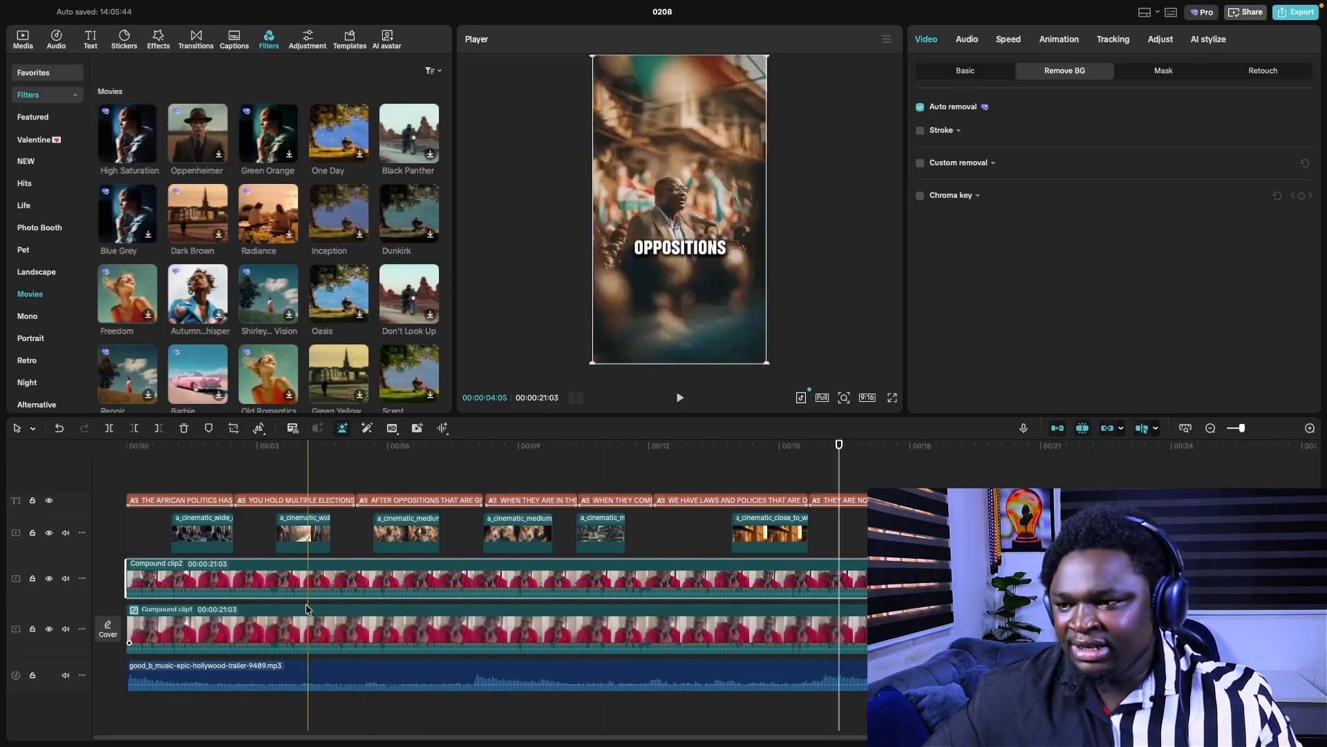
pyautogui.moveTo(744, 596); pyautogui.dragTo(884, 596)
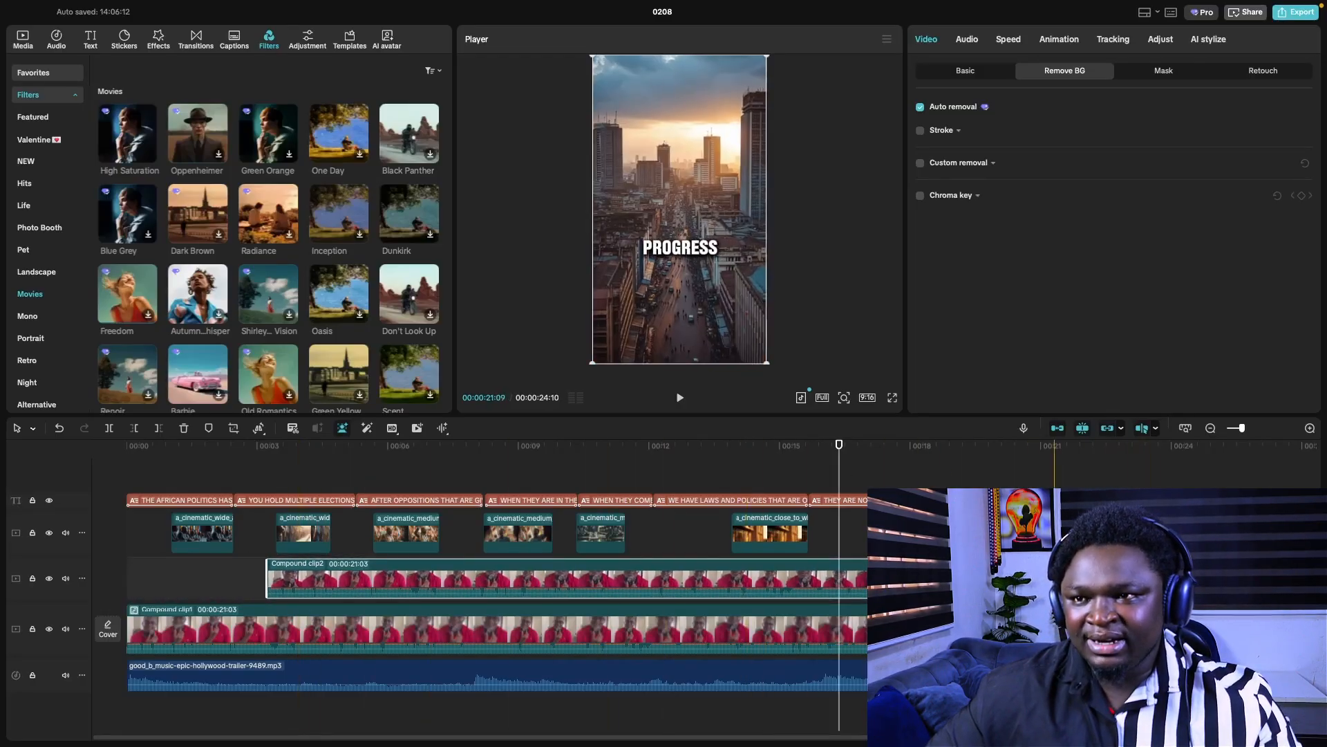
pyautogui.moveTo(798, 585); pyautogui.dragTo(638, 585)
# - Search the video effects for "blur" and add the Blur effect between the cut-out copy and the original speaker clip
pyautogui.click(687, 637)
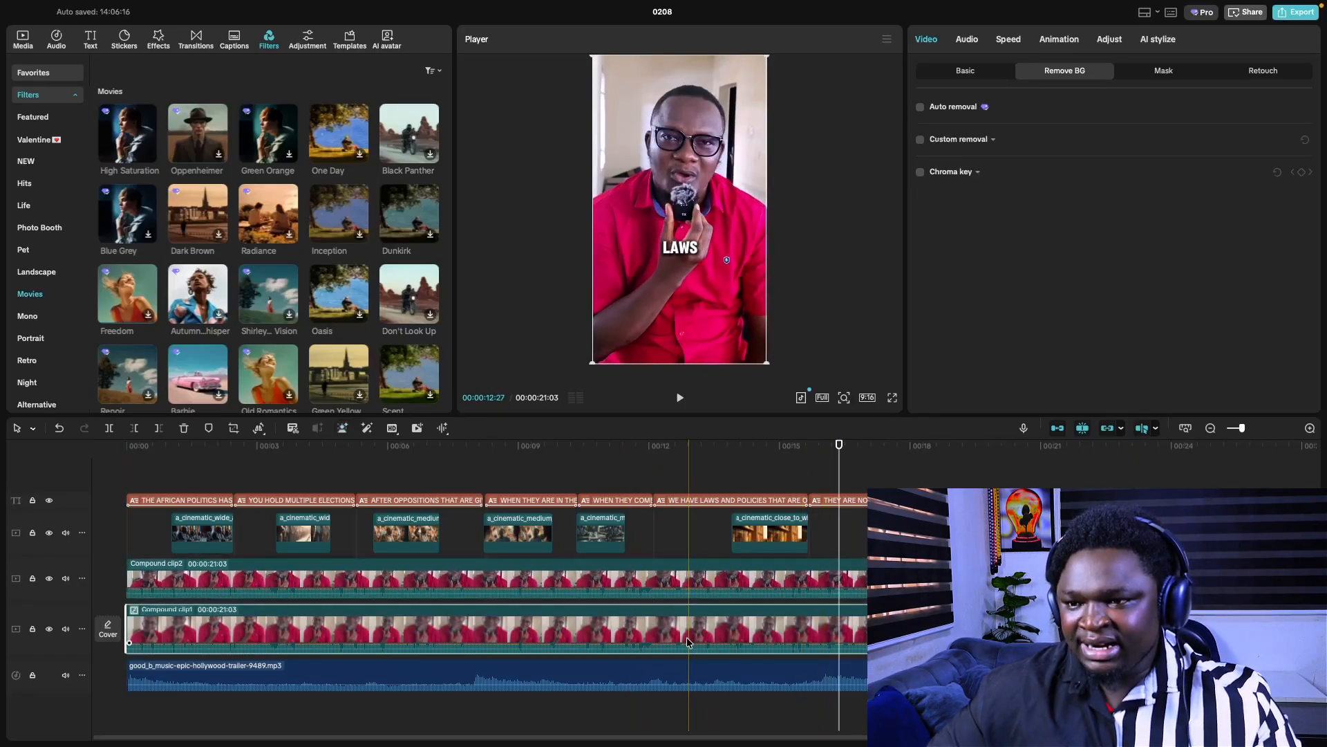
pyautogui.click(163, 41)
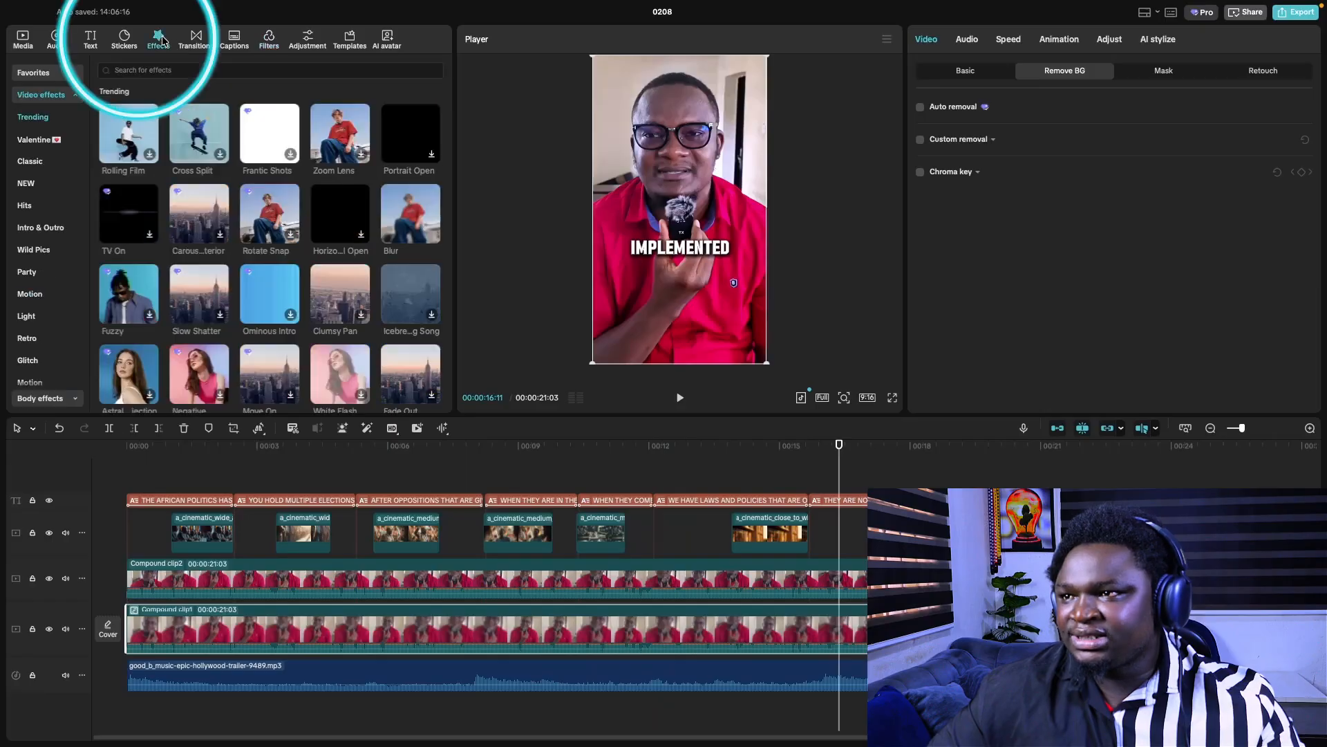
pyautogui.click(122, 72)
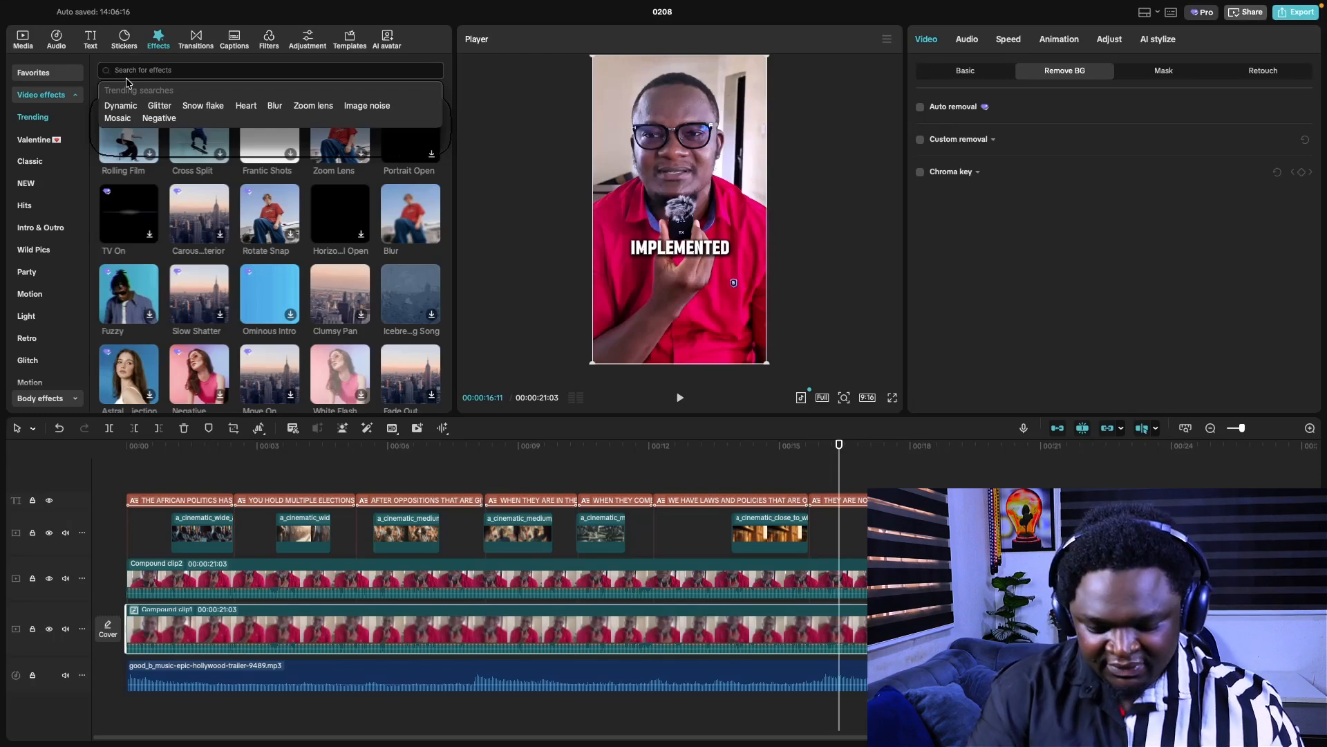
pyautogui.write('blur')
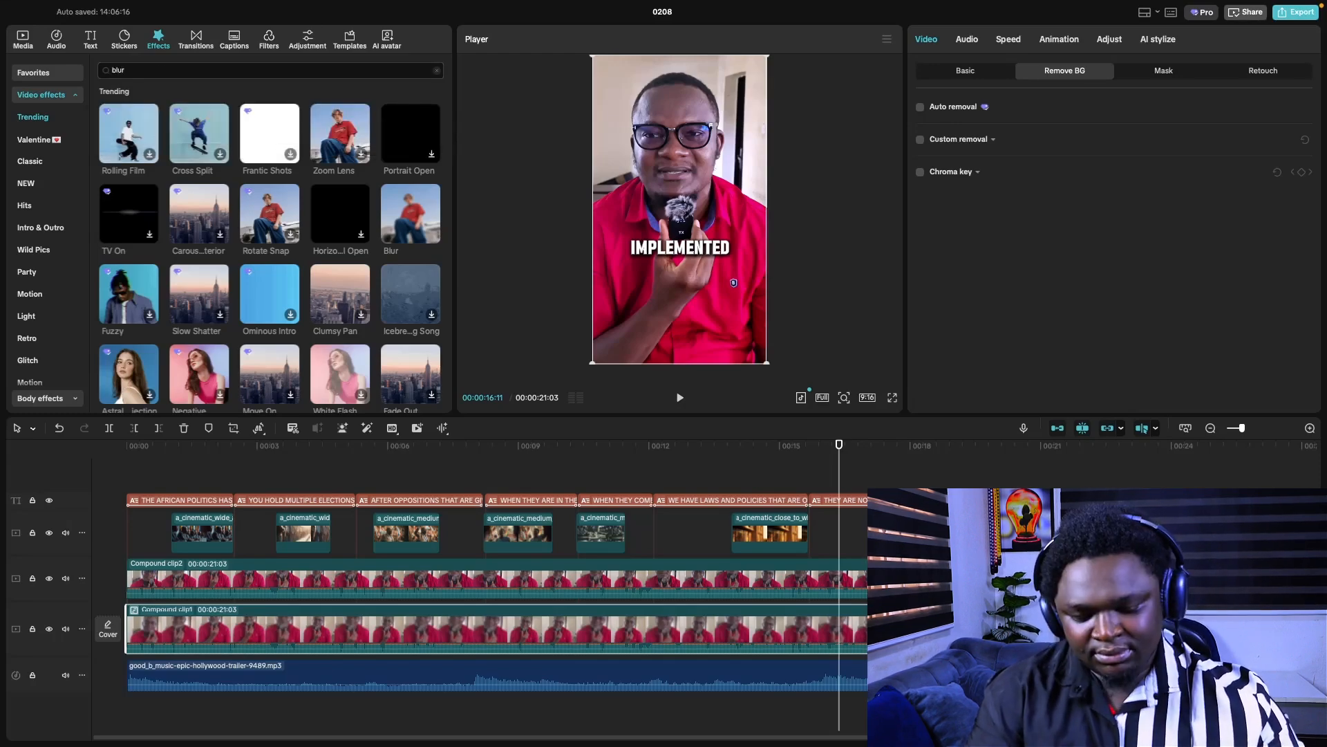
pyautogui.press('Return')
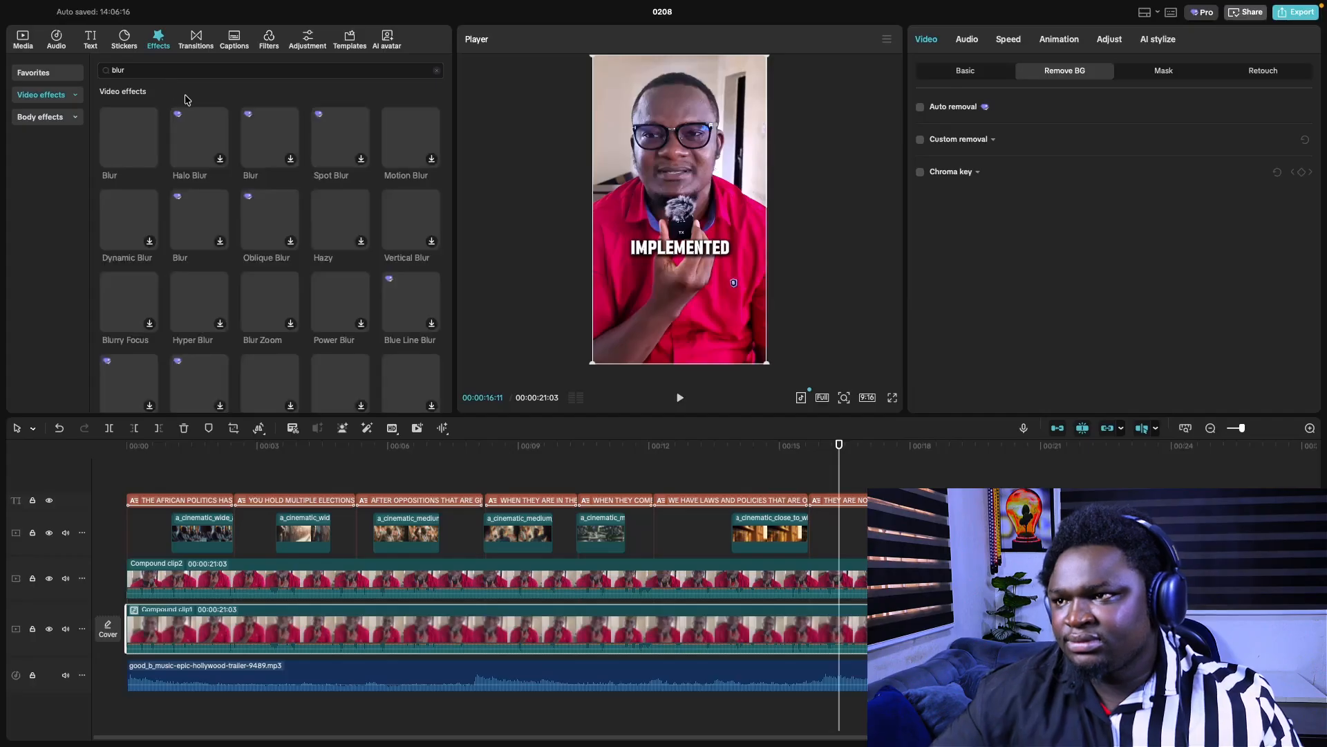
pyautogui.click(123, 142)
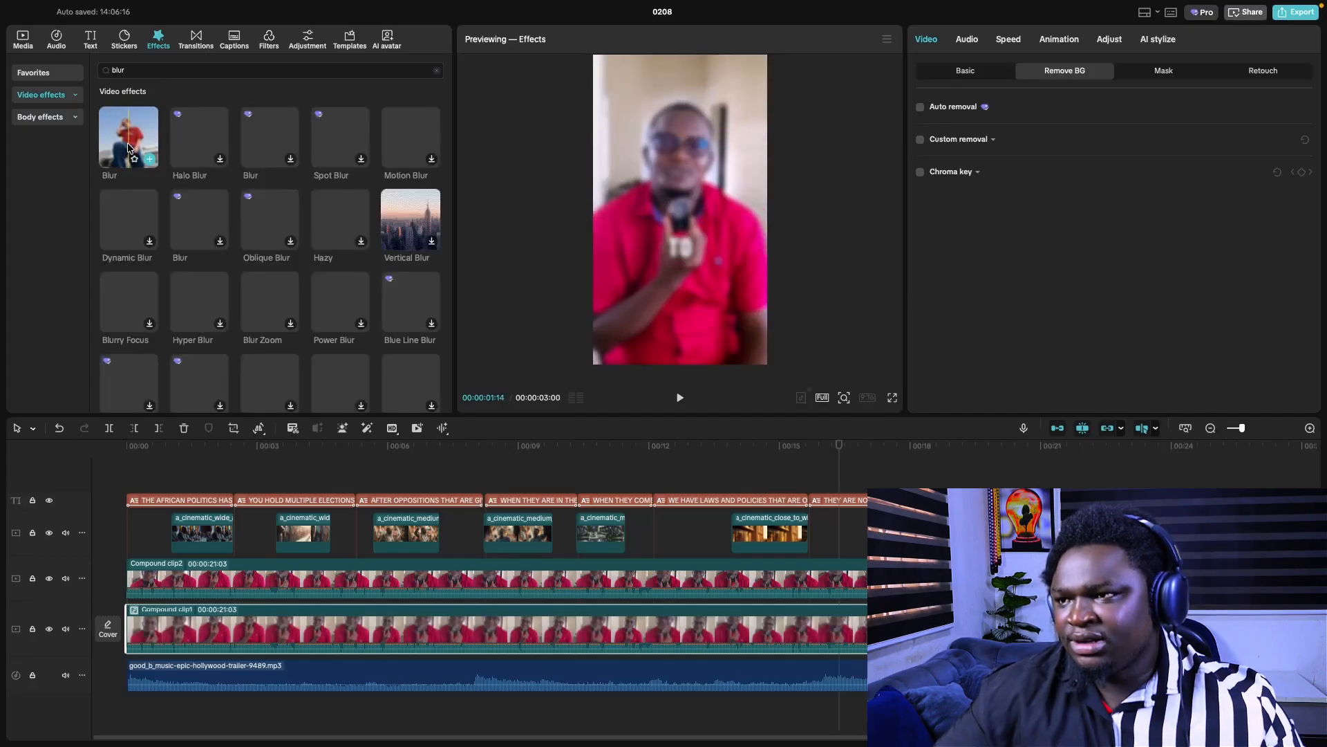
pyautogui.moveTo(129, 147)
pyautogui.mouseDown()
pyautogui.moveTo(184, 272)
pyautogui.moveTo(217, 629)
pyautogui.moveTo(225, 609)
pyautogui.mouseUp()
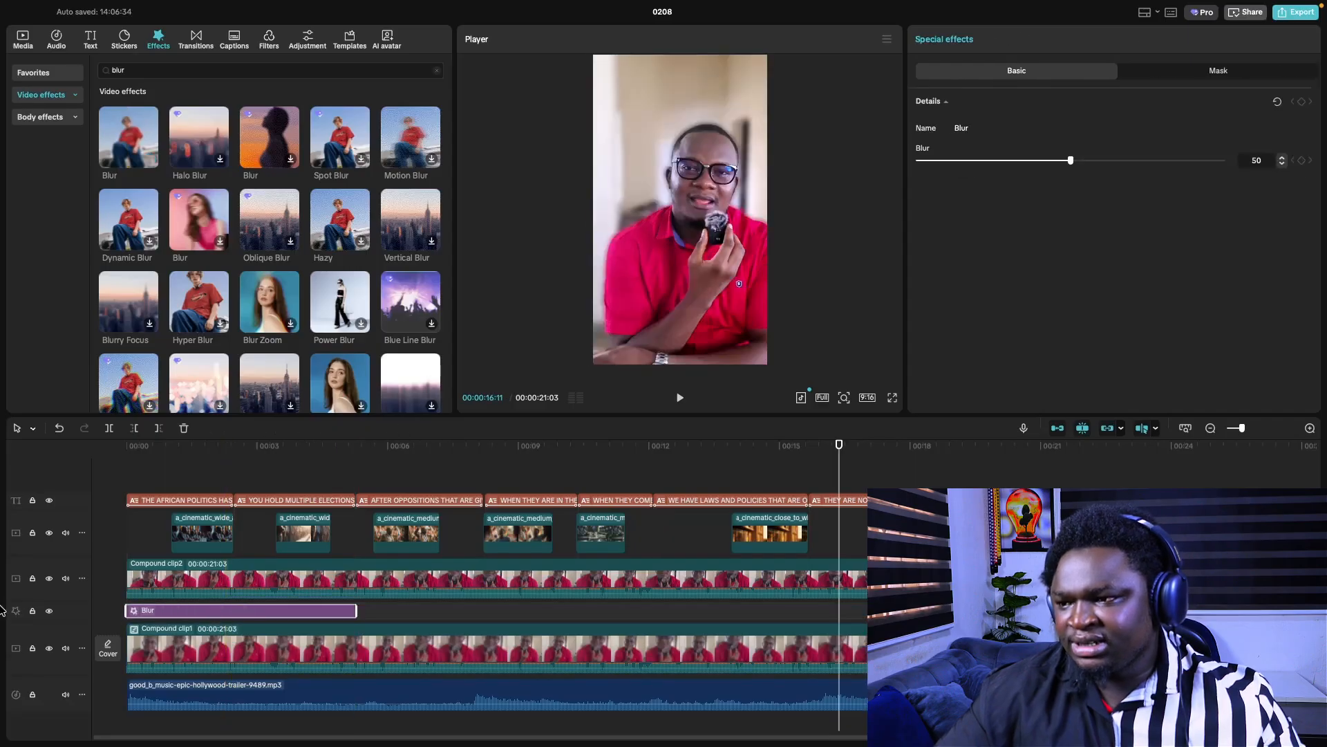
# - Extend the Blur effect to the end of the video and set its blur strength to 14
pyautogui.moveTo(357, 610); pyautogui.dragTo(1045, 610)
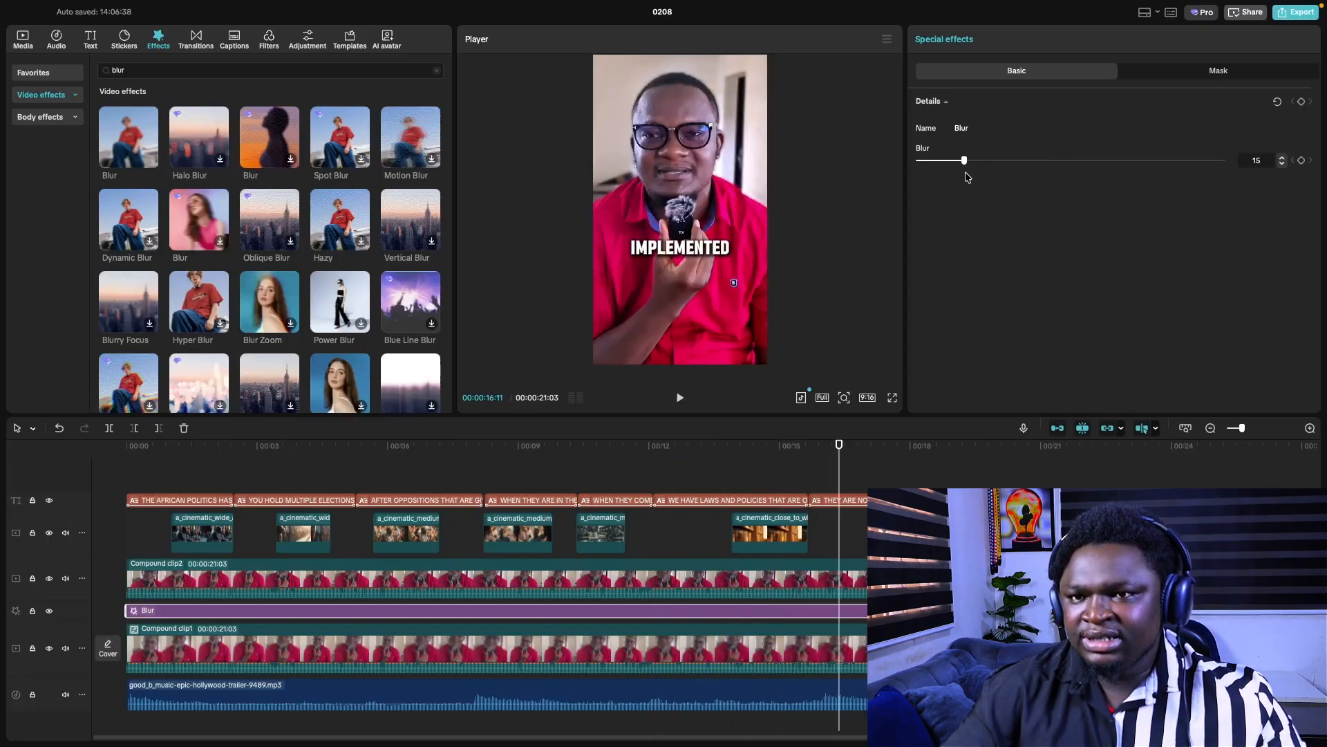
pyautogui.moveTo(966, 177); pyautogui.dragTo(957, 172)
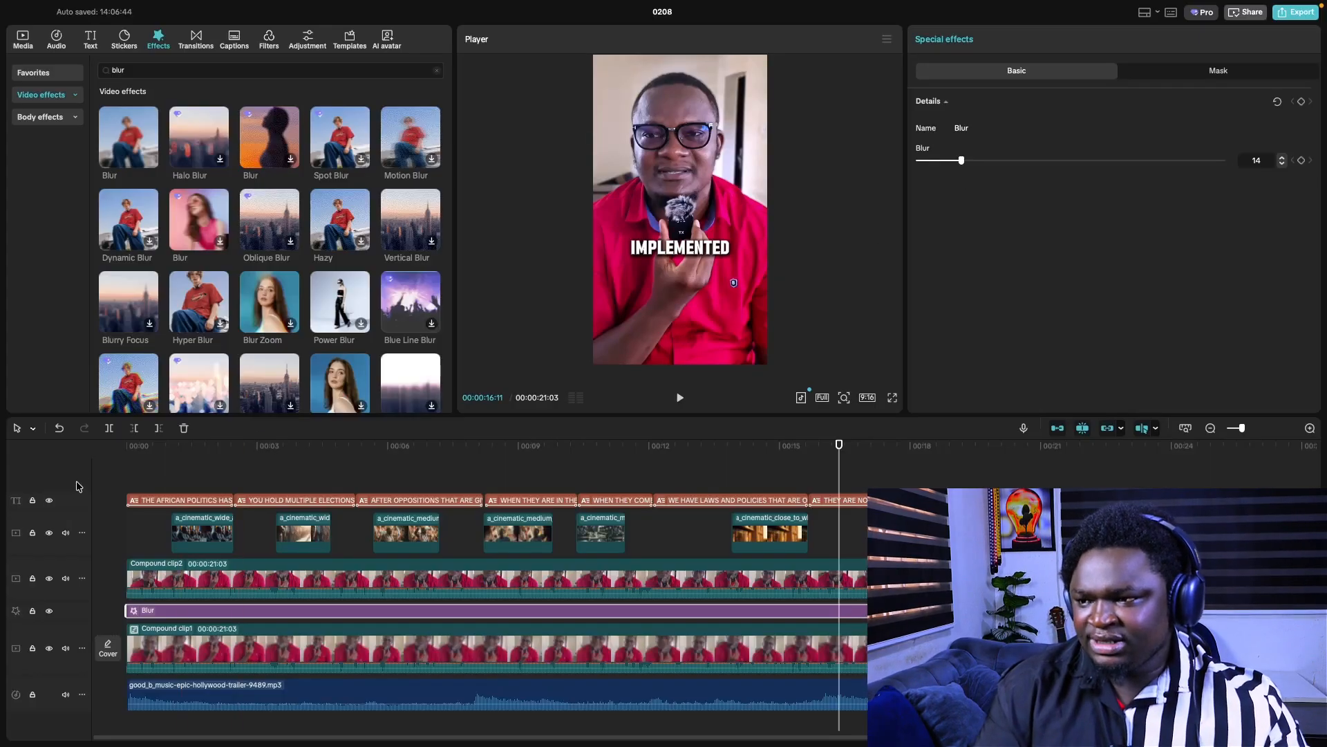
# - Play the video from the start in full screen to check the blurred background behind the speaker
pyautogui.click(104, 485)
pyautogui.press('space')
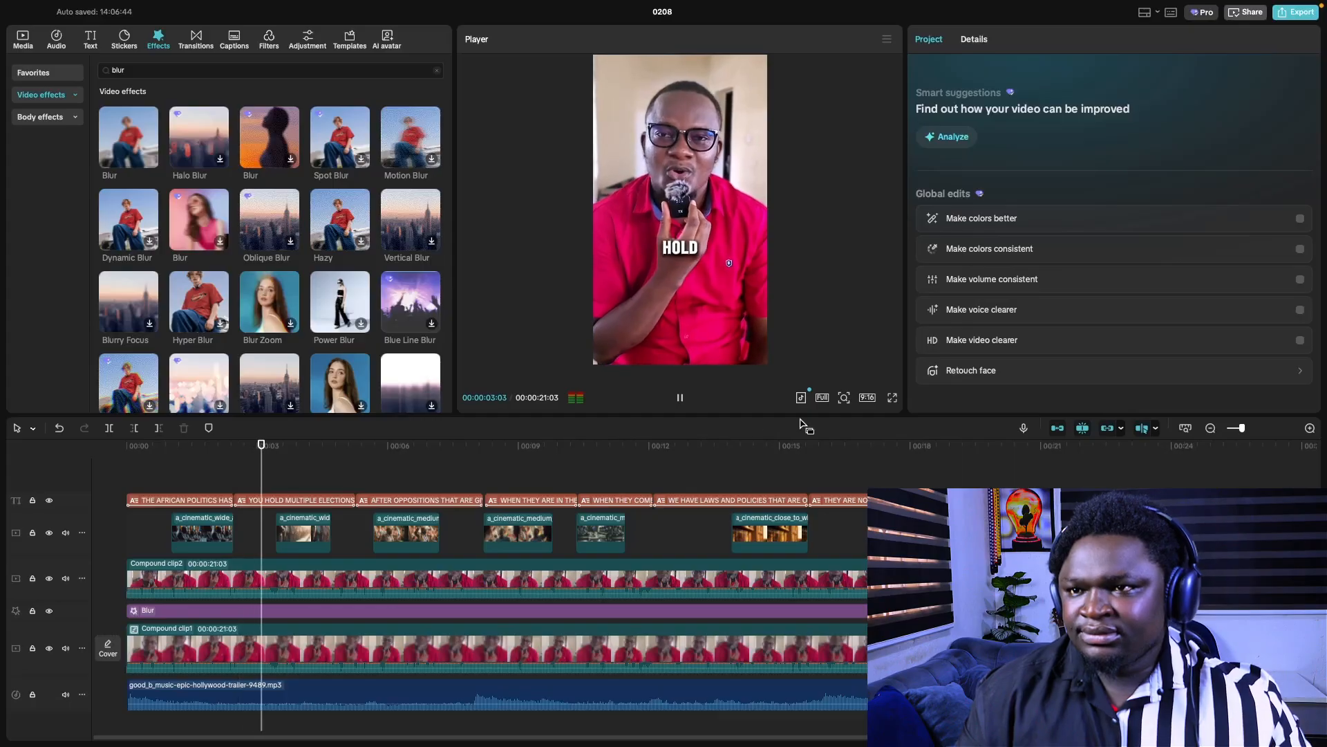
pyautogui.click(893, 398)
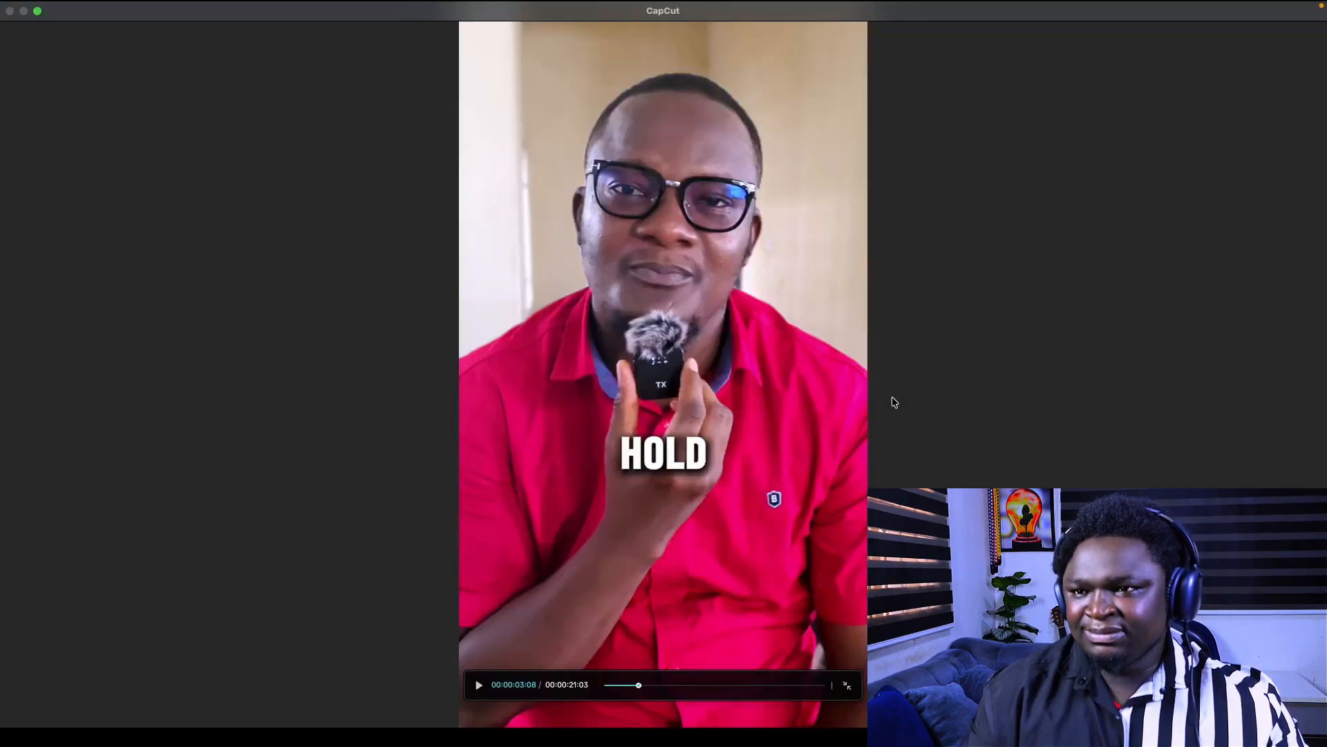
pyautogui.press('space')
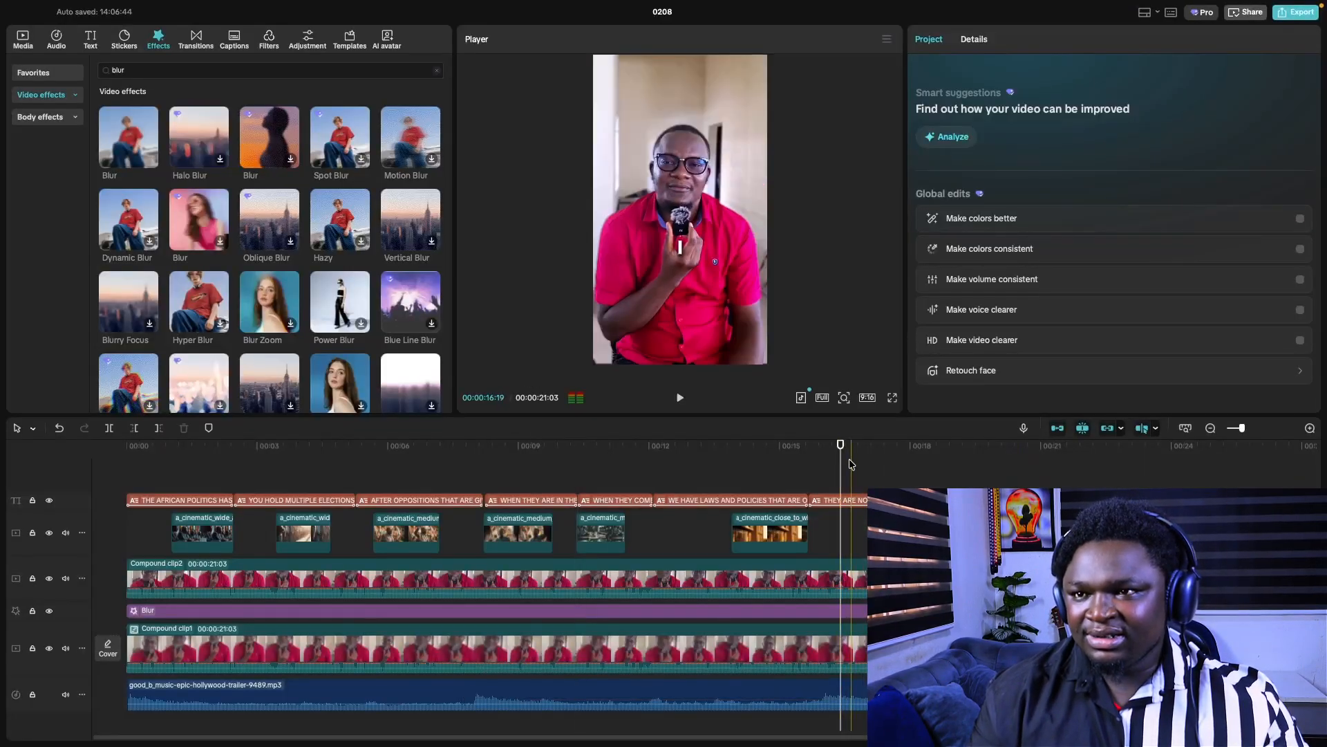
# - Set the blur strength of the Blur effect on the timeline to 32
pyautogui.press('space')
pyautogui.press('space')
pyautogui.click(947, 611)
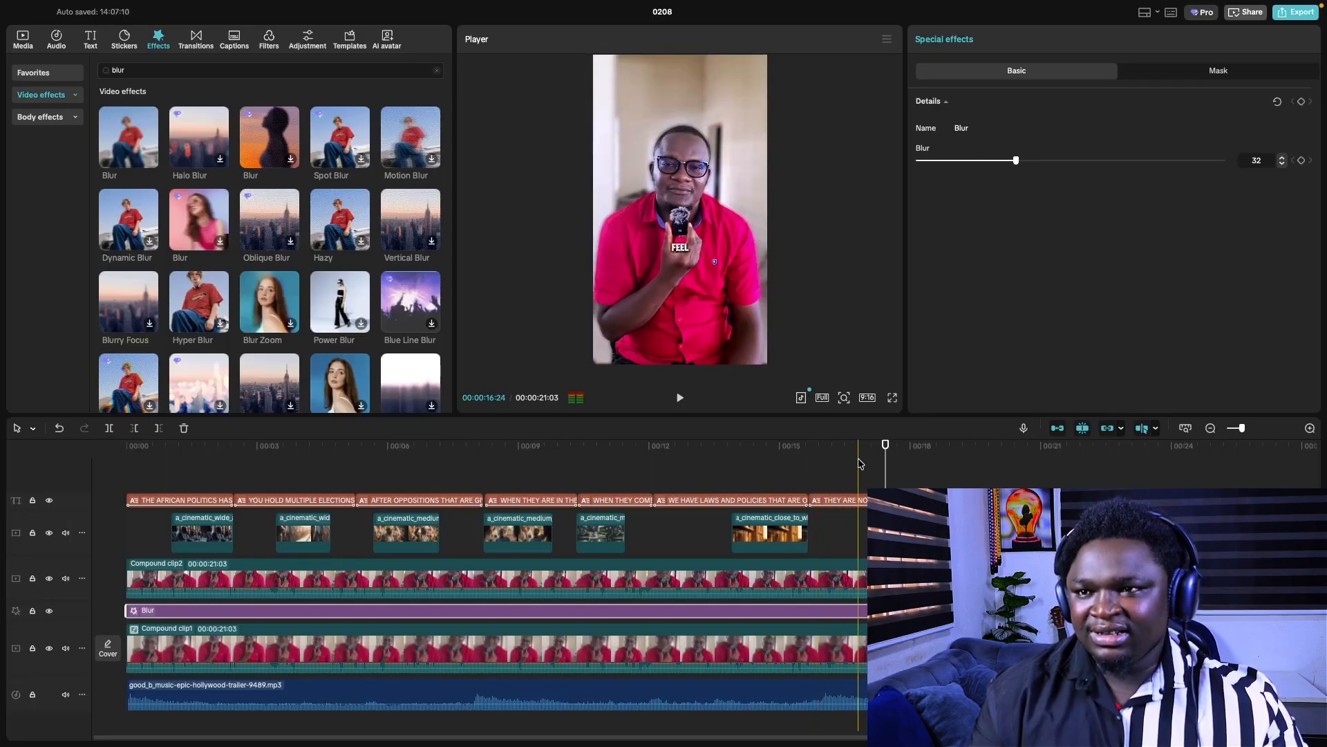
# - Replay the section from about 16 seconds to the end, partly in full screen, to check the background blur
pyautogui.click(827, 464)
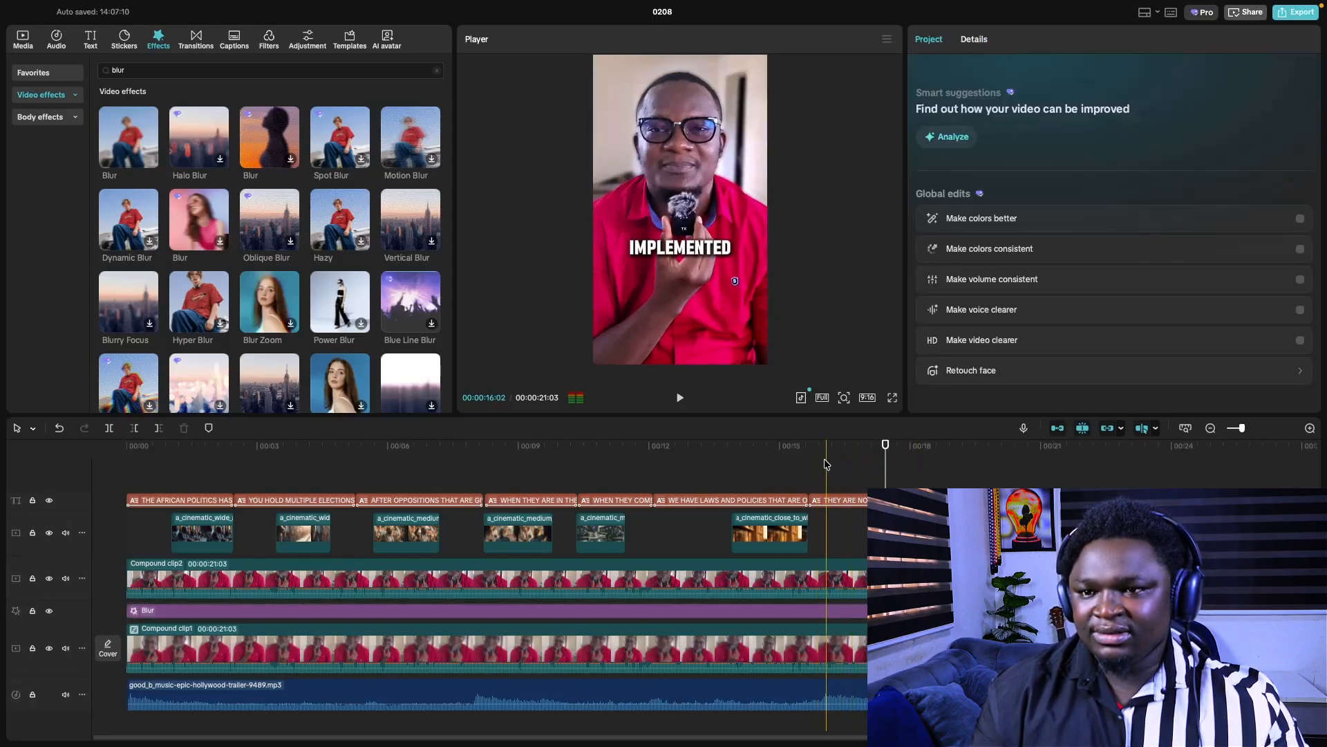
pyautogui.press('space')
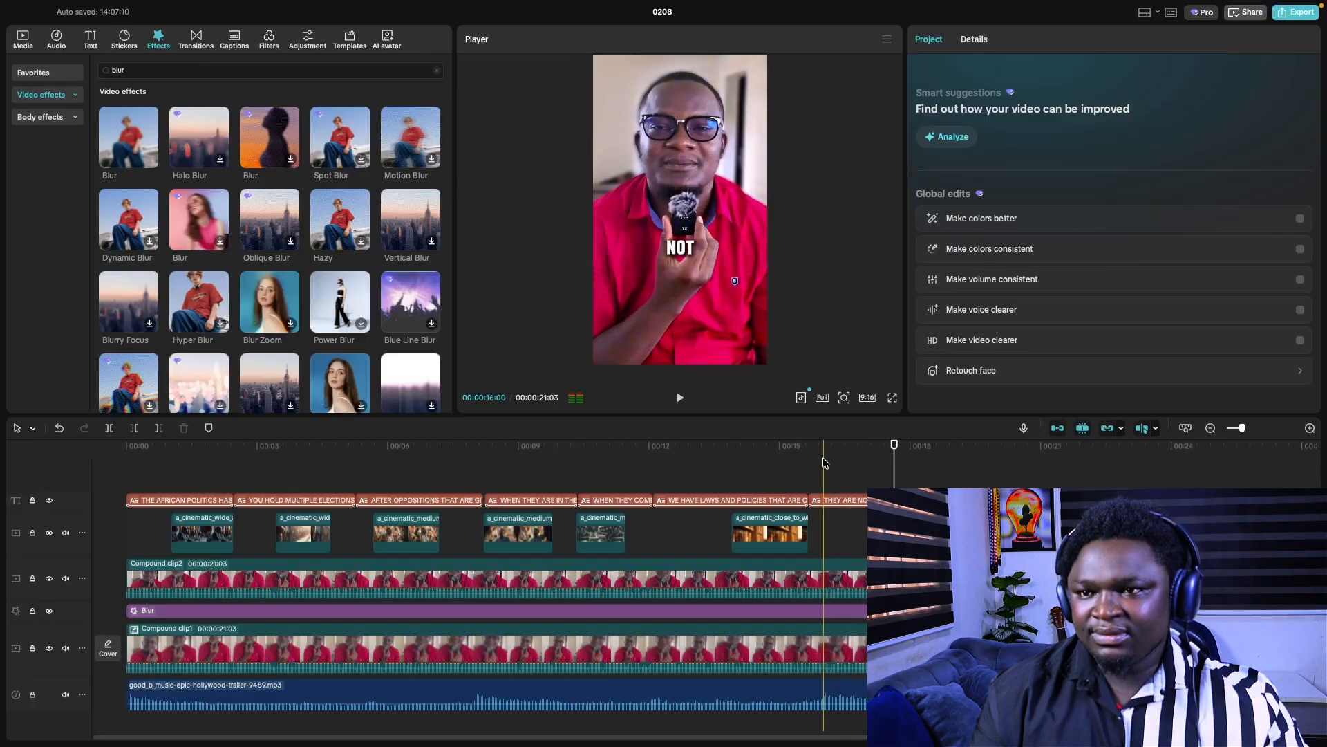
pyautogui.click(824, 465)
pyautogui.press('space')
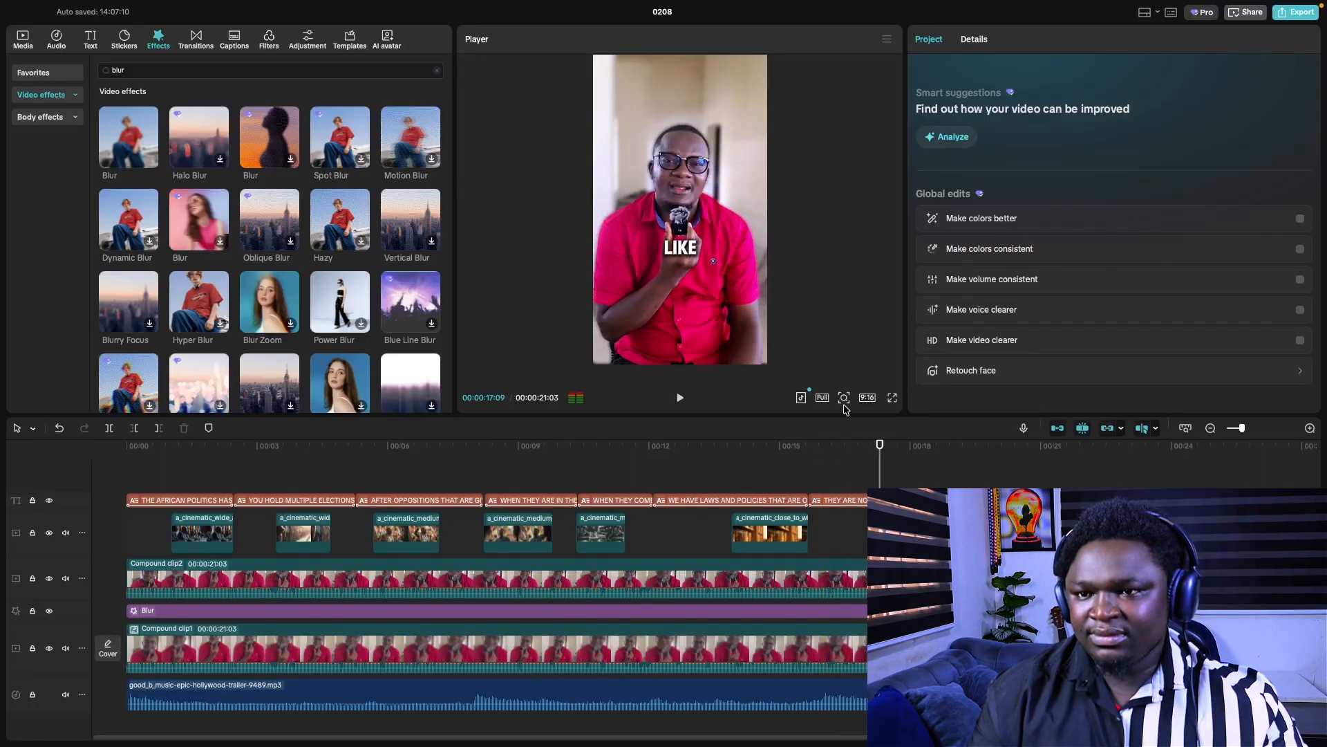
pyautogui.click(892, 400)
pyautogui.press('space')
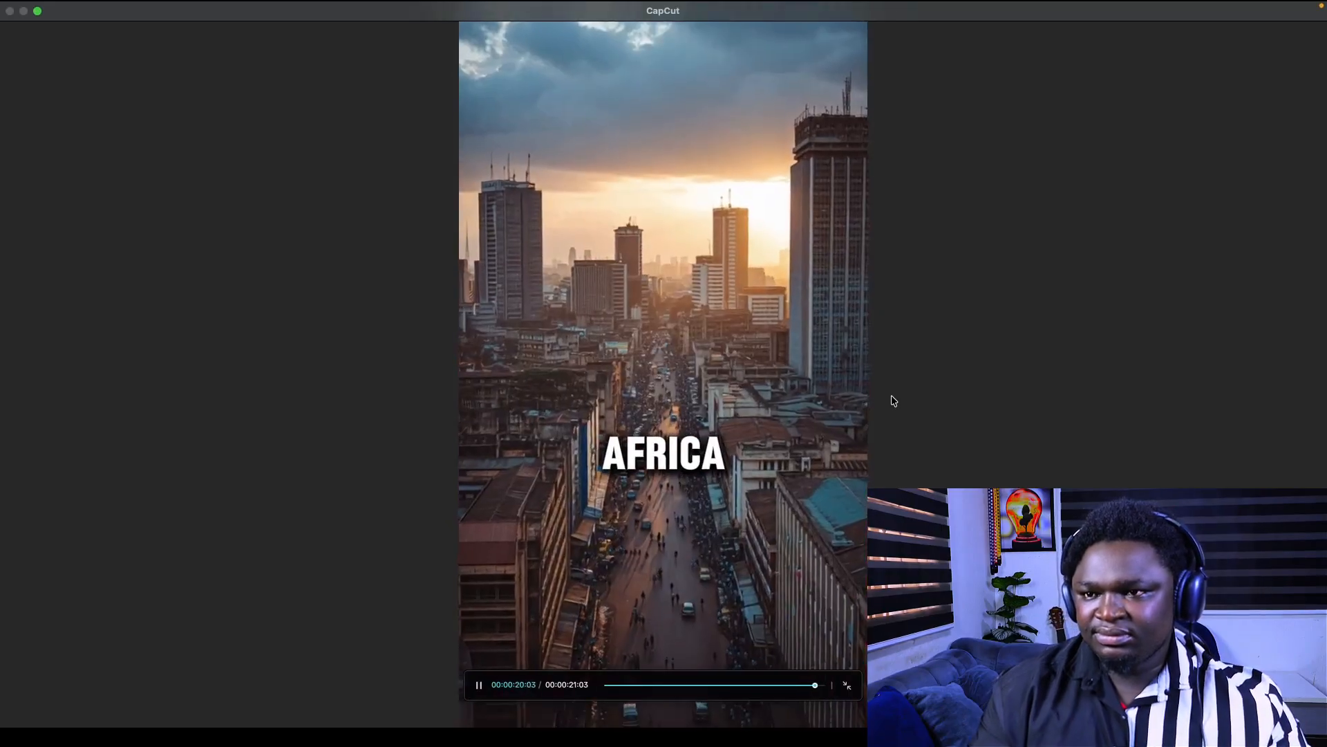
pyautogui.press('Escape')
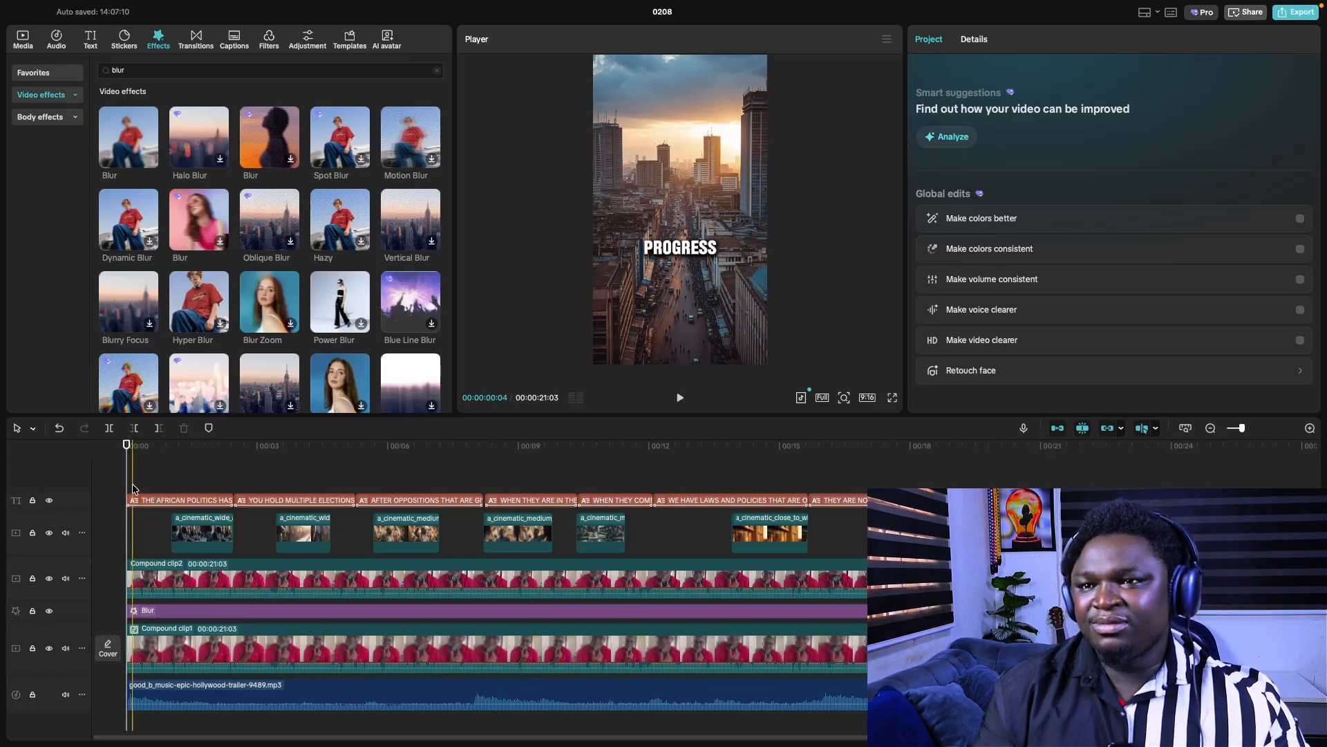
# - Delete the cut-out speaker copy and the Blur effect from the timeline, and play the video in full screen
pyautogui.click(824, 472)
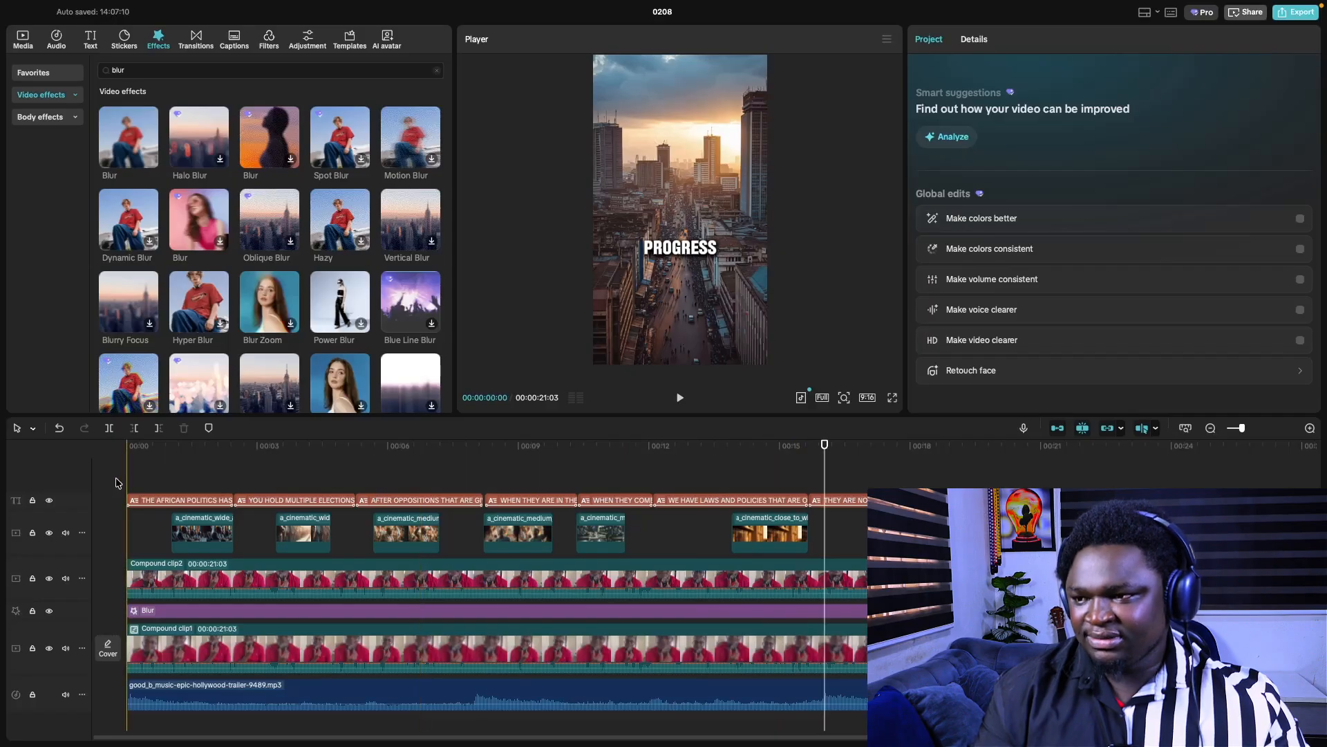
pyautogui.click(780, 586)
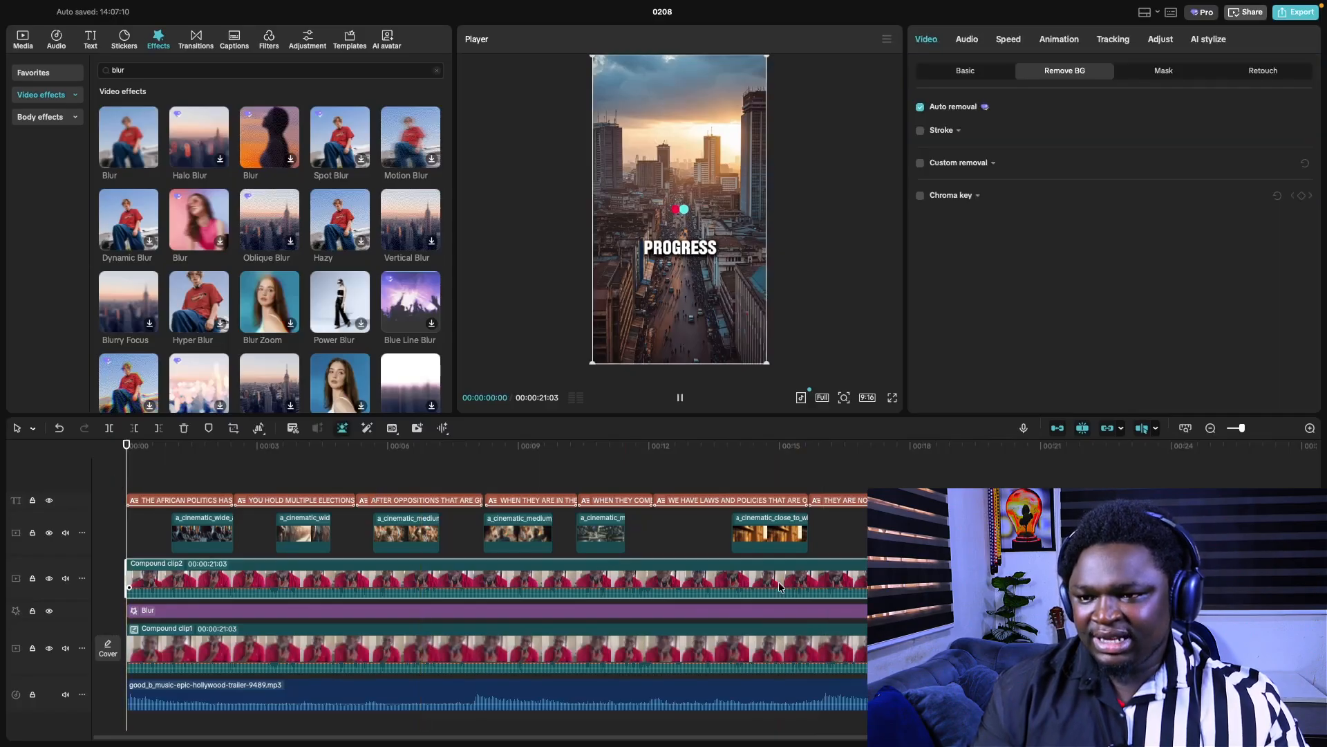
pyautogui.press('Delete')
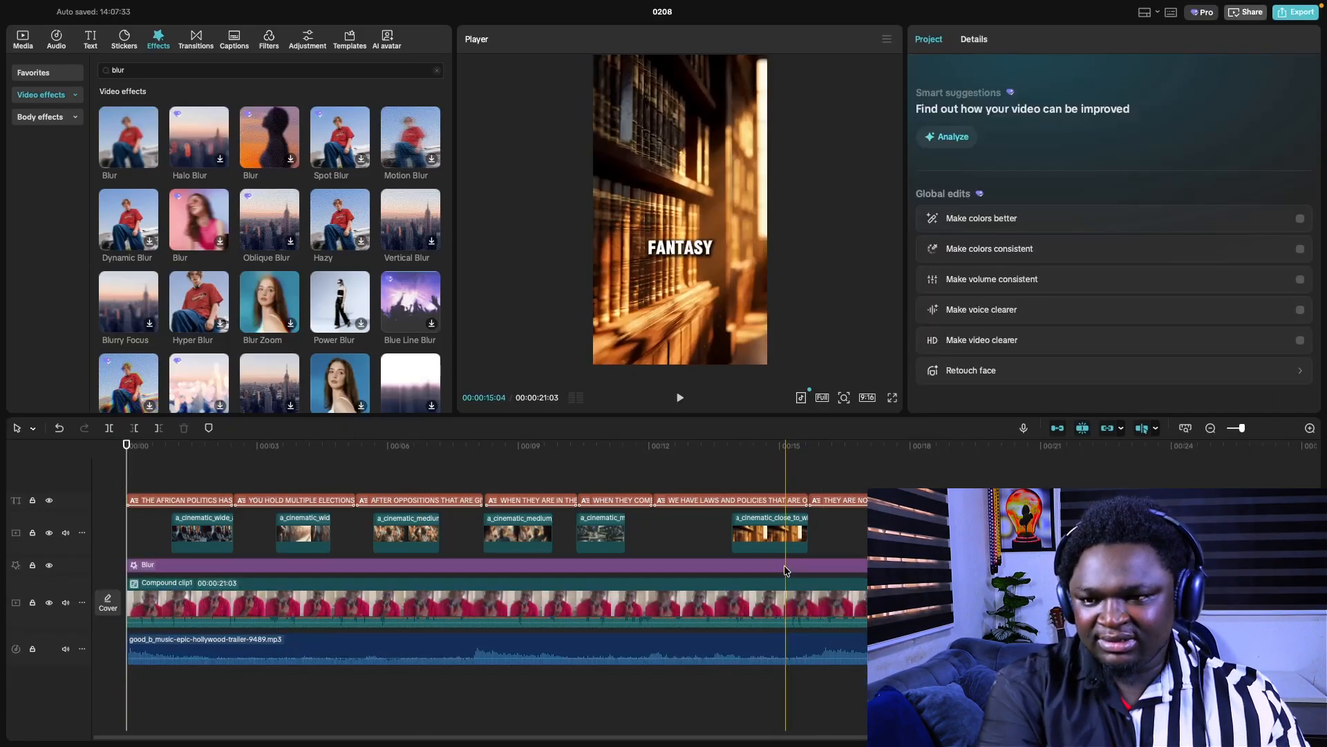
pyautogui.click(784, 566)
pyautogui.press('Delete')
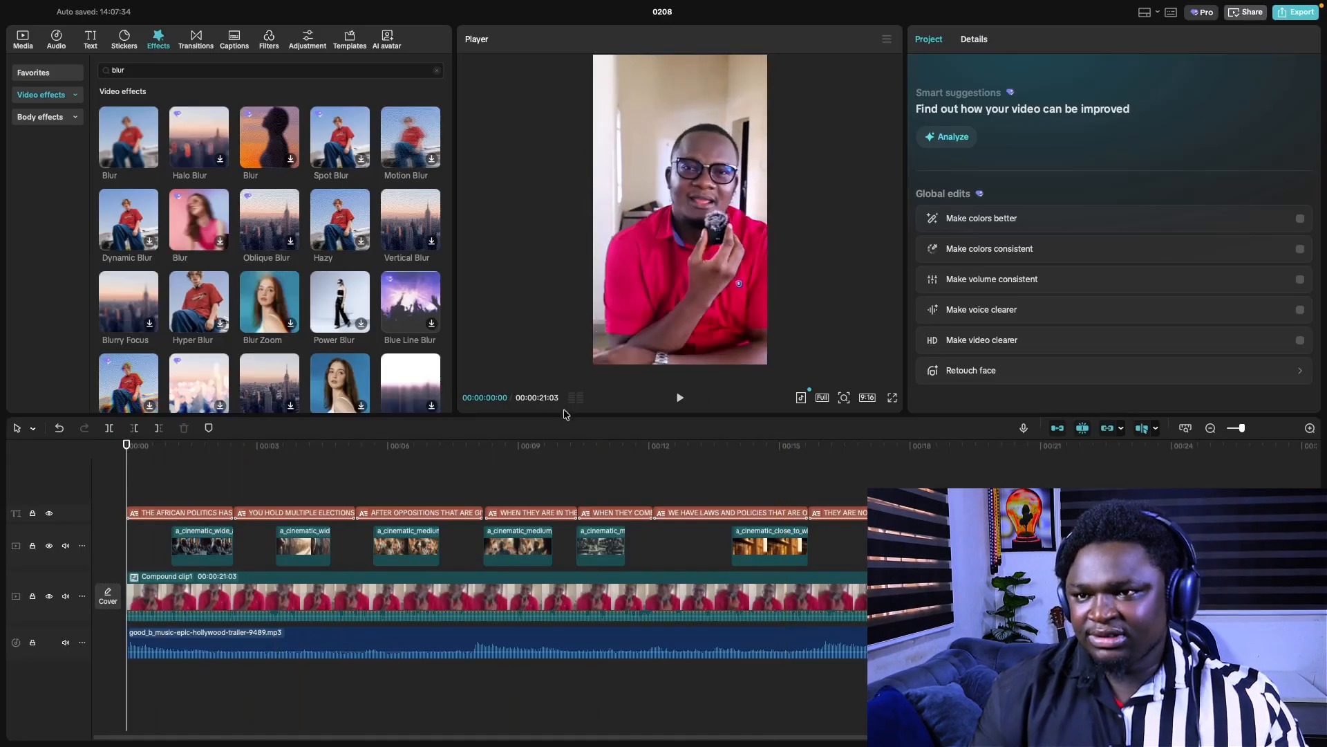
pyautogui.click(894, 399)
pyautogui.press('space')
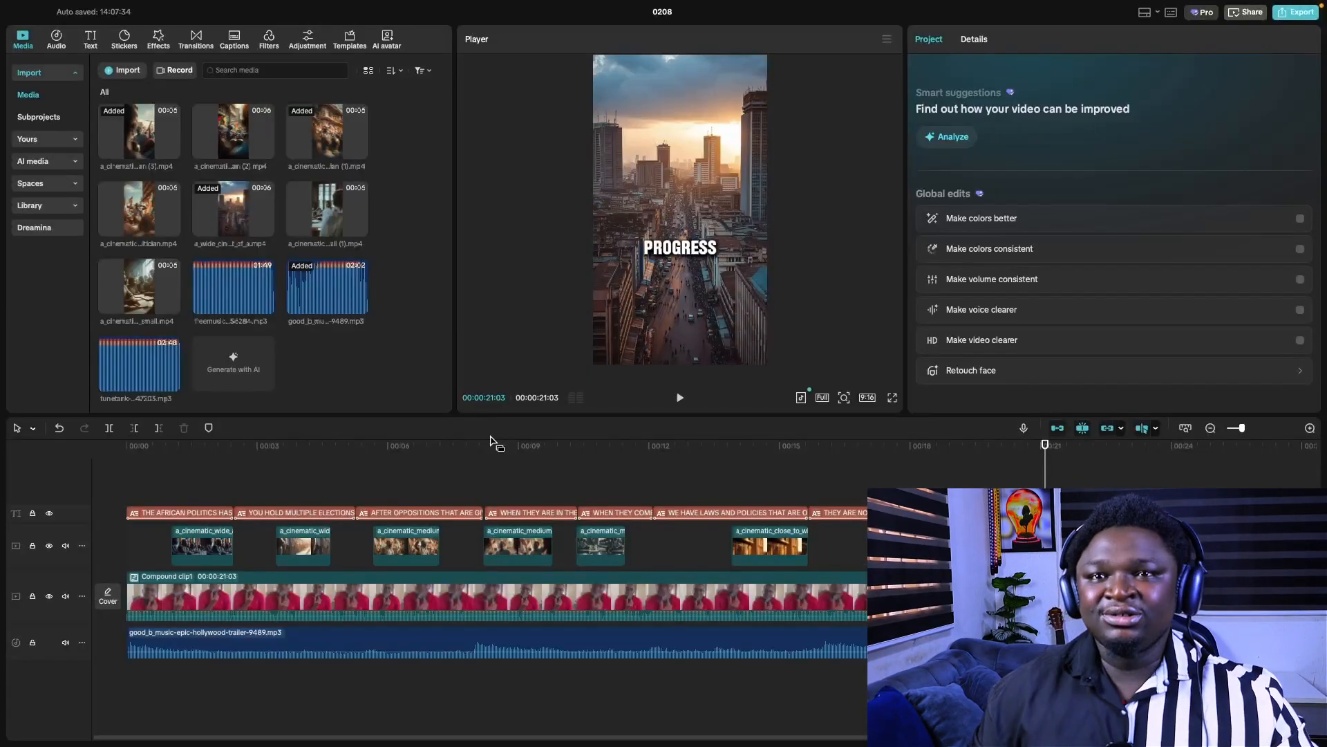
# - Open the export settings and name the video "Africa must progress"
pyautogui.click(1297, 14)
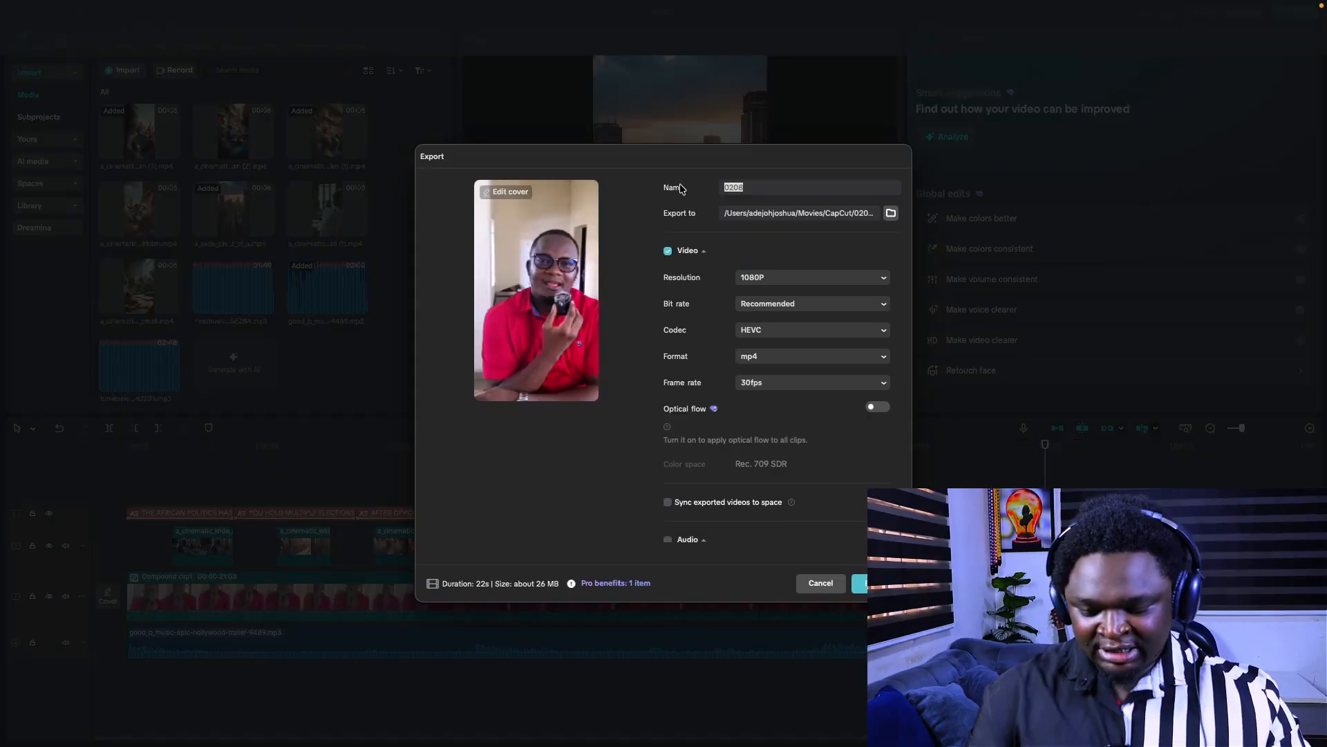
pyautogui.press('capslock')
pyautogui.write('A')
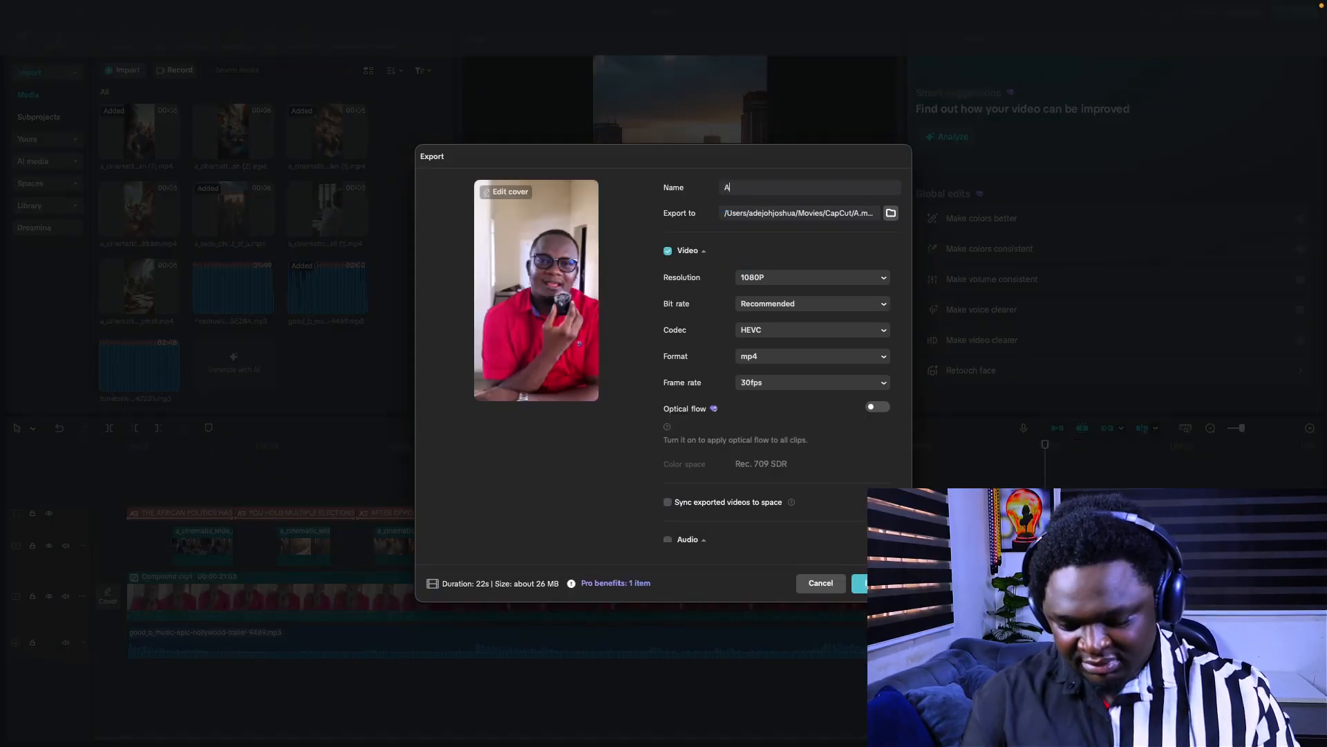
pyautogui.write('frica mus')
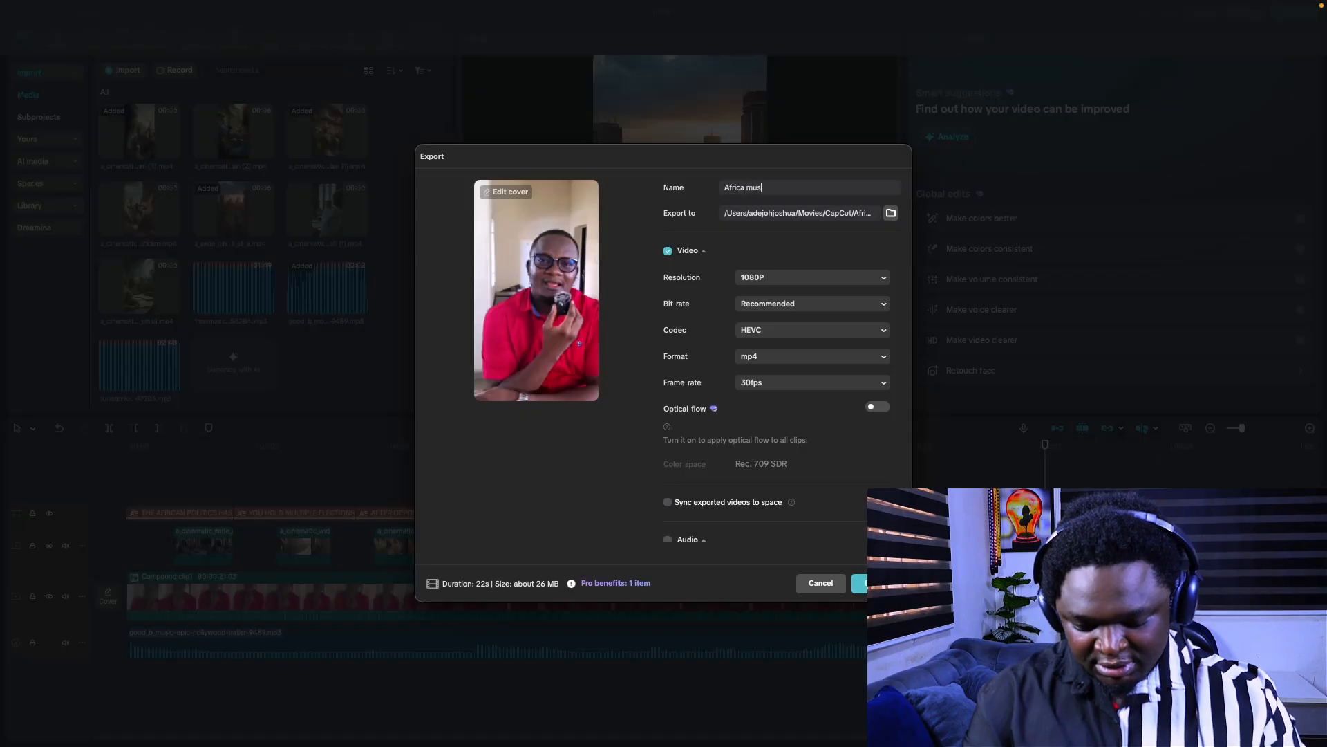
pyautogui.write('t progfre')
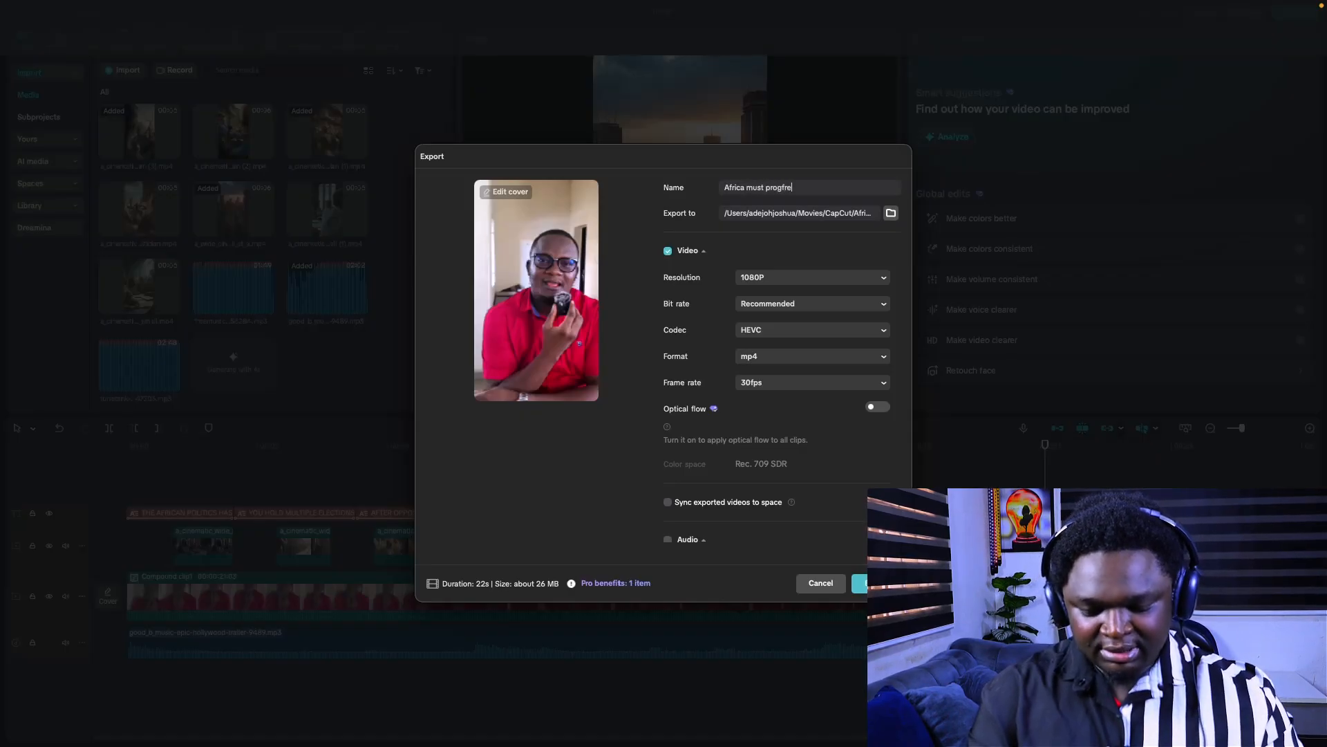
pyautogui.write('s')
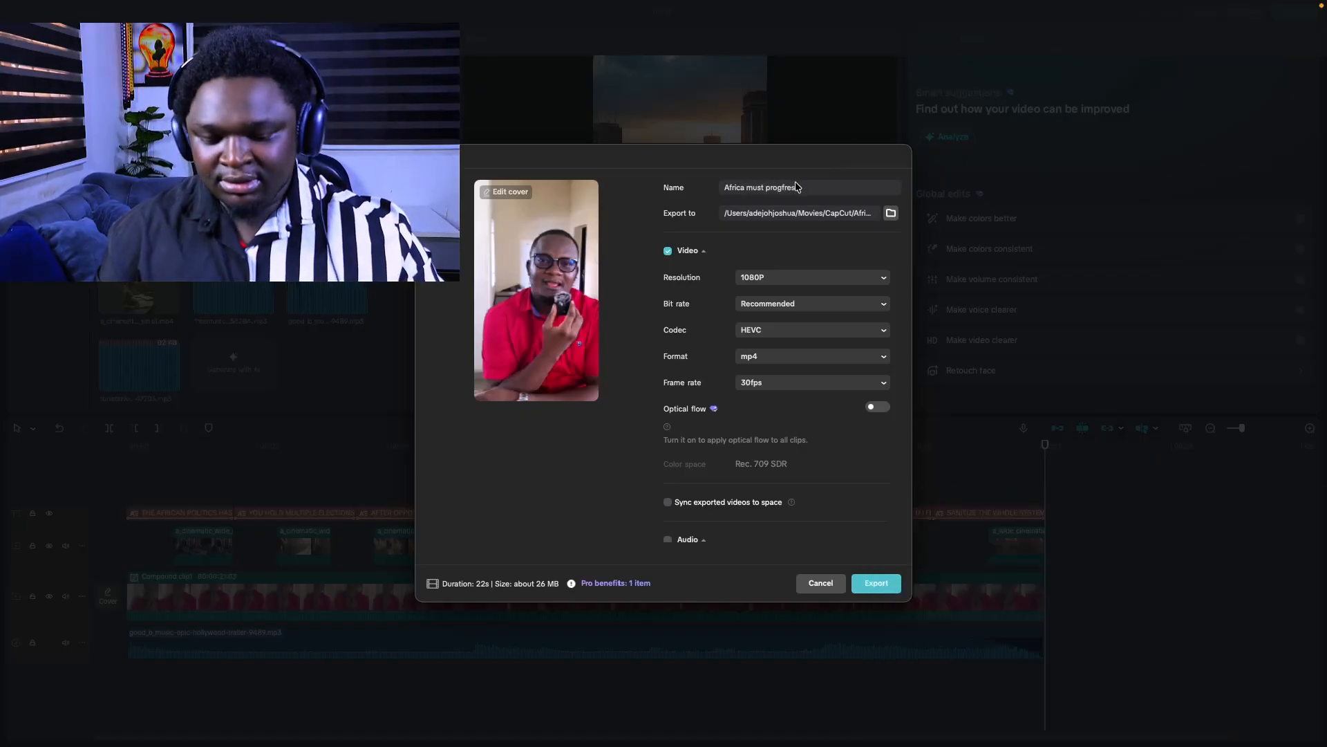
pyautogui.press('BackSpace')
pyautogui.press('BackSpace')
pyautogui.press('BackSpace')
pyautogui.press('BackSpace')
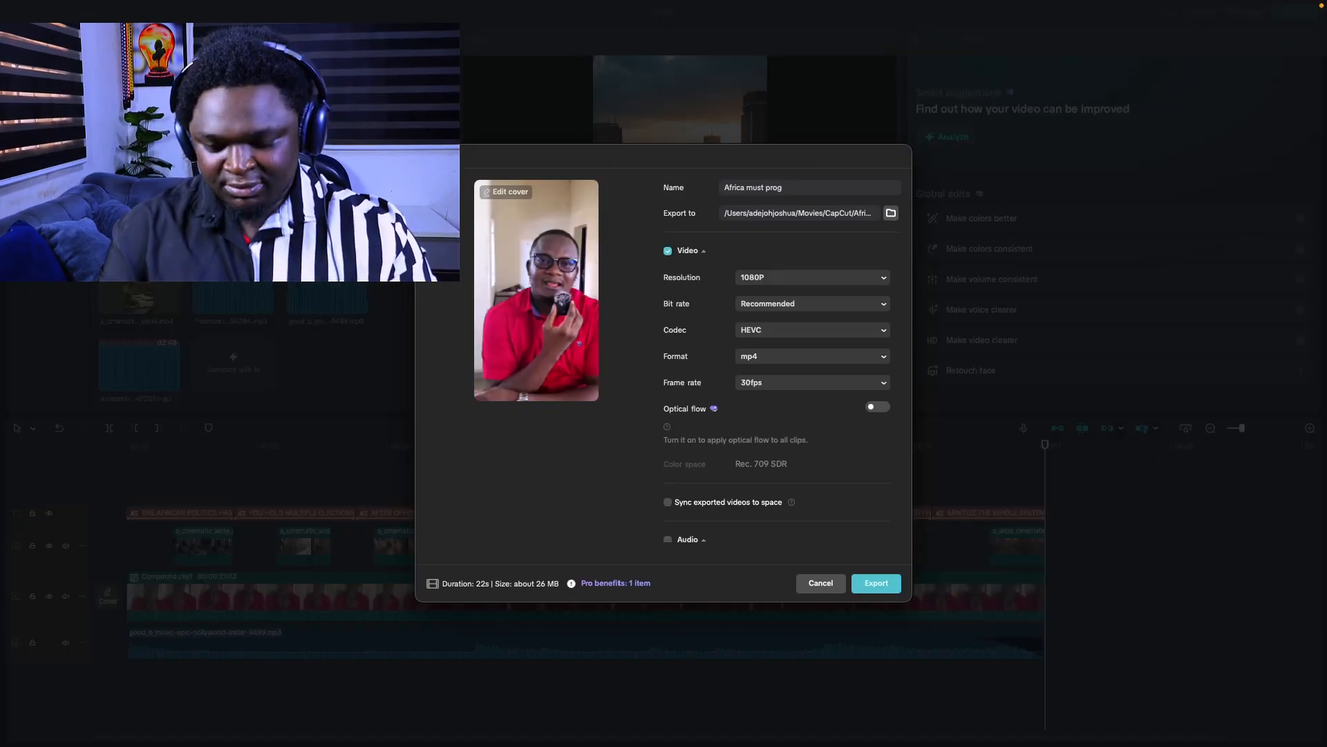
pyautogui.write('ress')
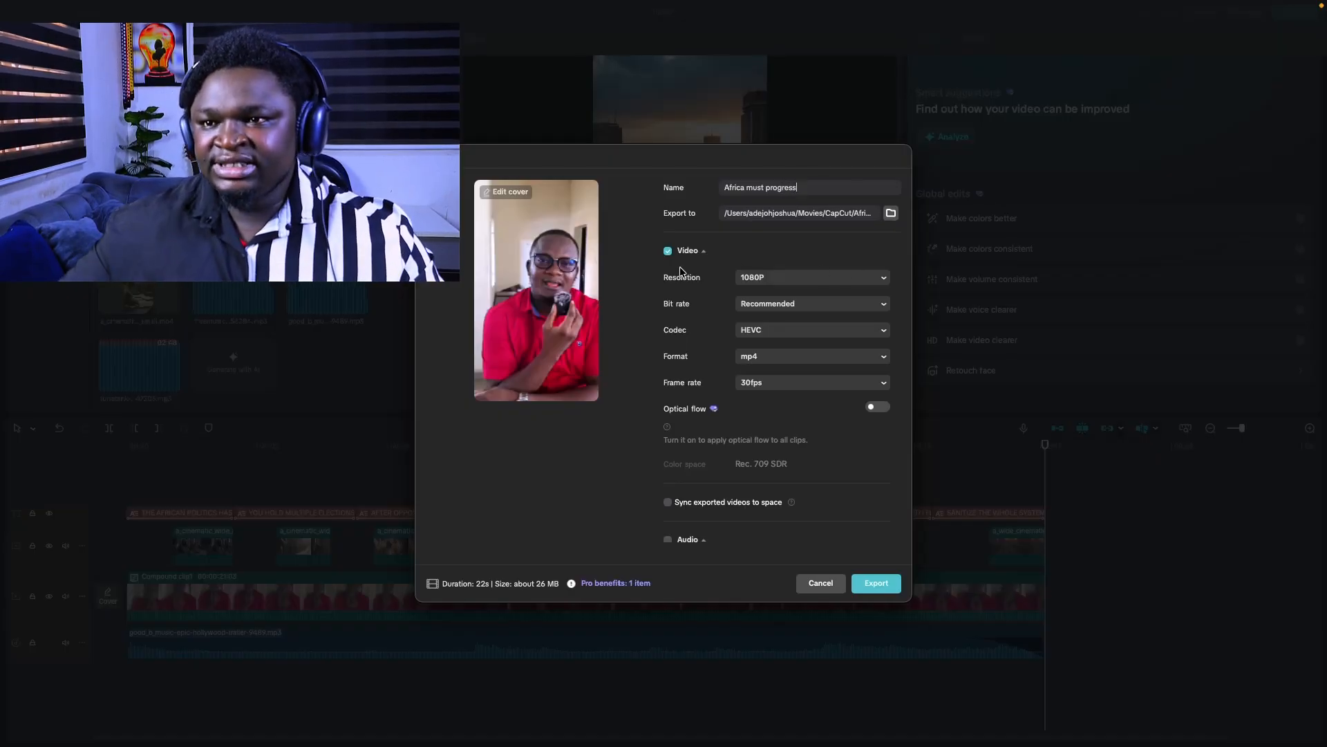
# - Choose 1080P as the export resolution and export the video as mp4 at 30fps
pyautogui.click(827, 276)
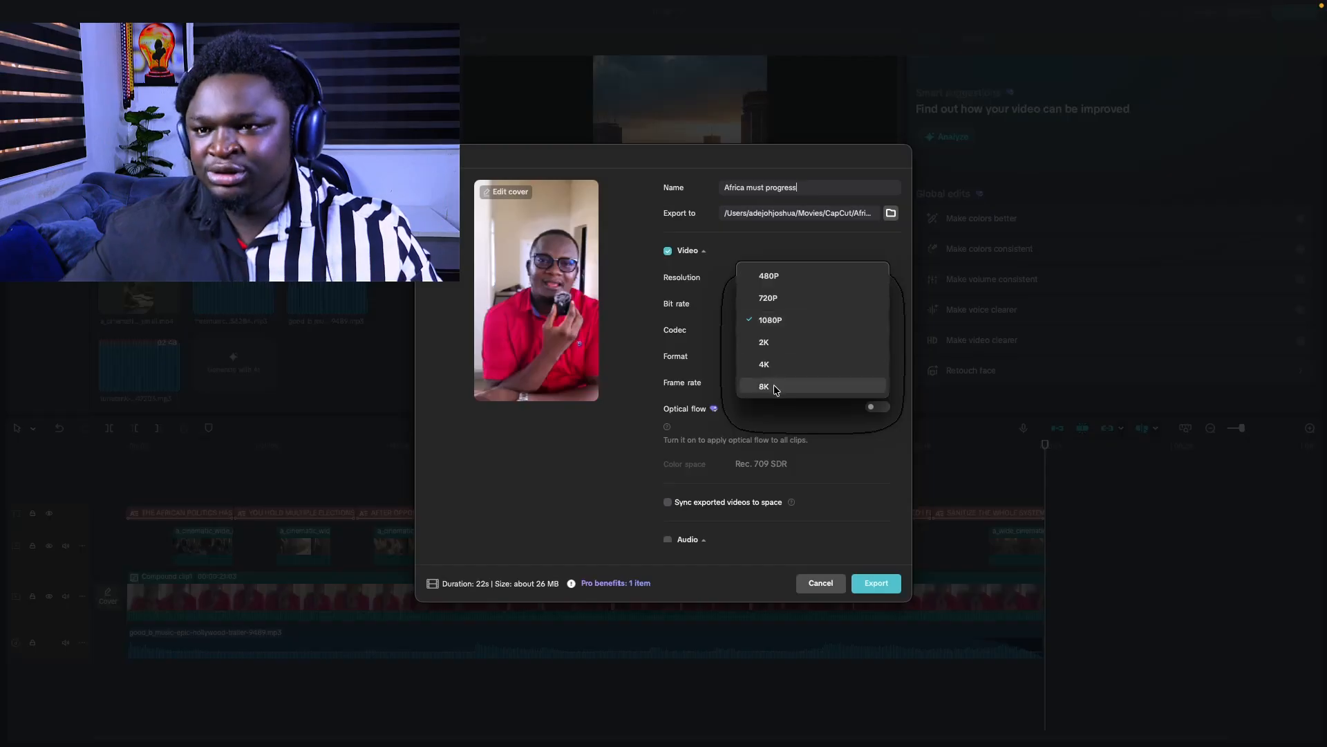
pyautogui.click(779, 322)
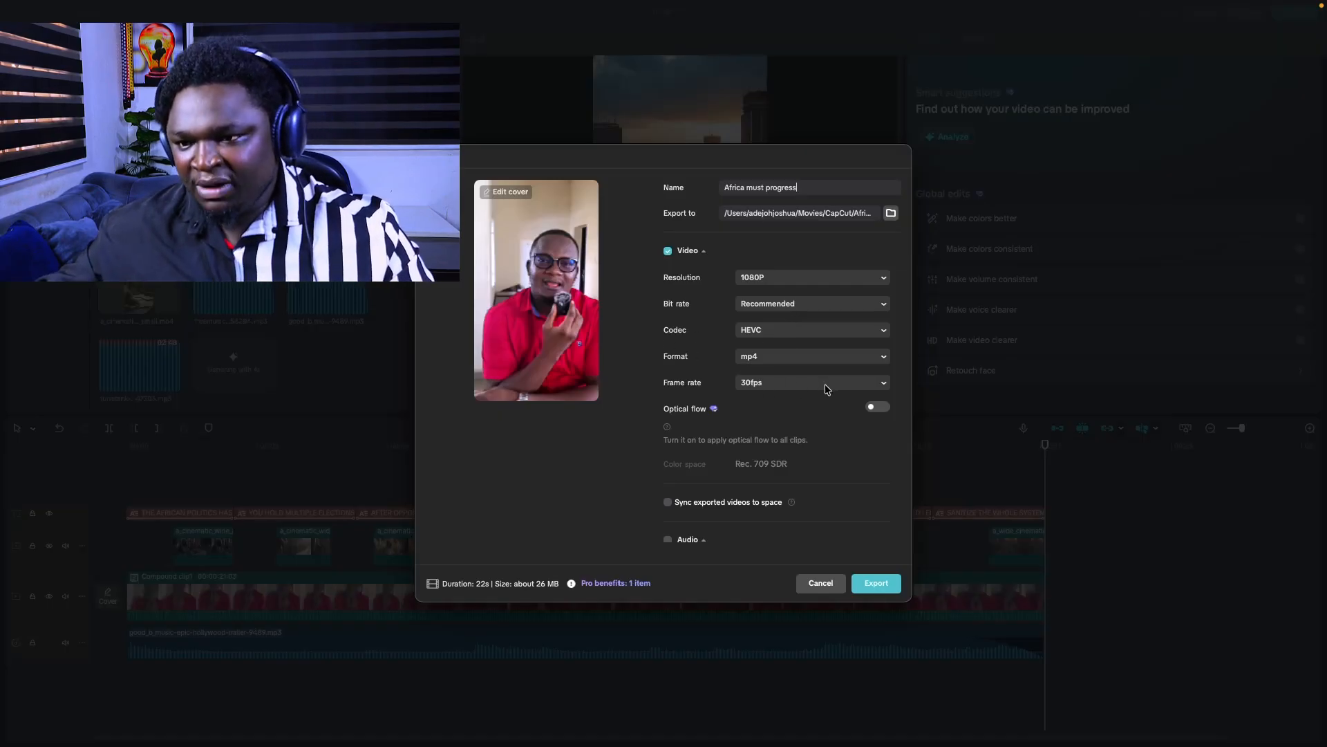
pyautogui.click(878, 582)
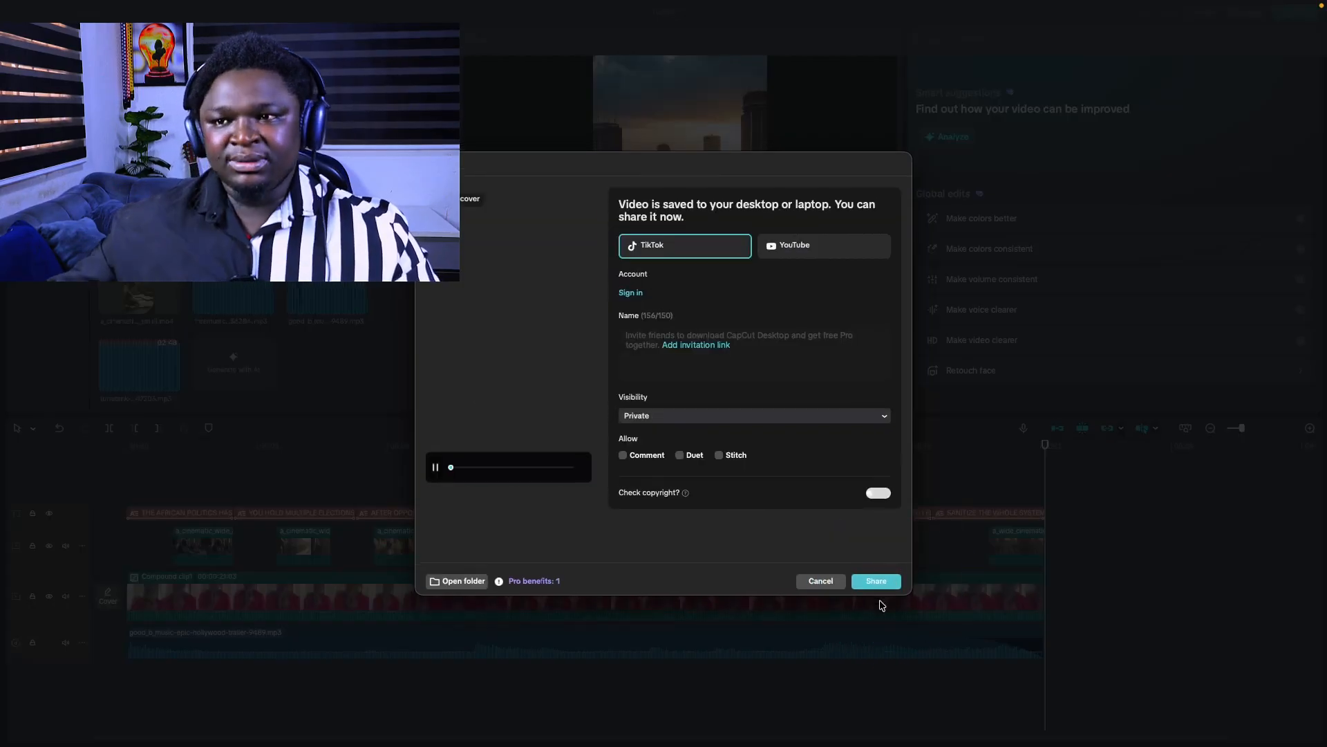
# - Open the folder with the exported video and preview Africa must progress.mp4 to its end
pyautogui.click(436, 470)
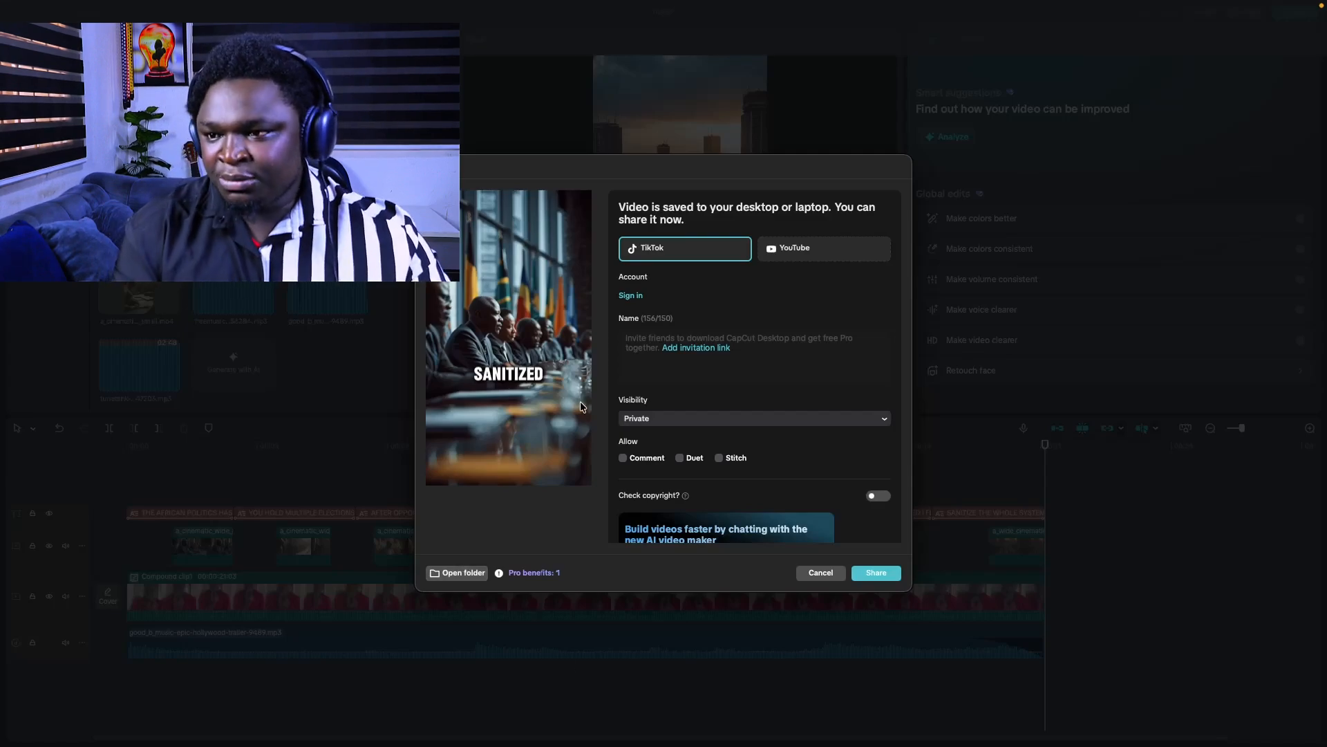
pyautogui.click(464, 573)
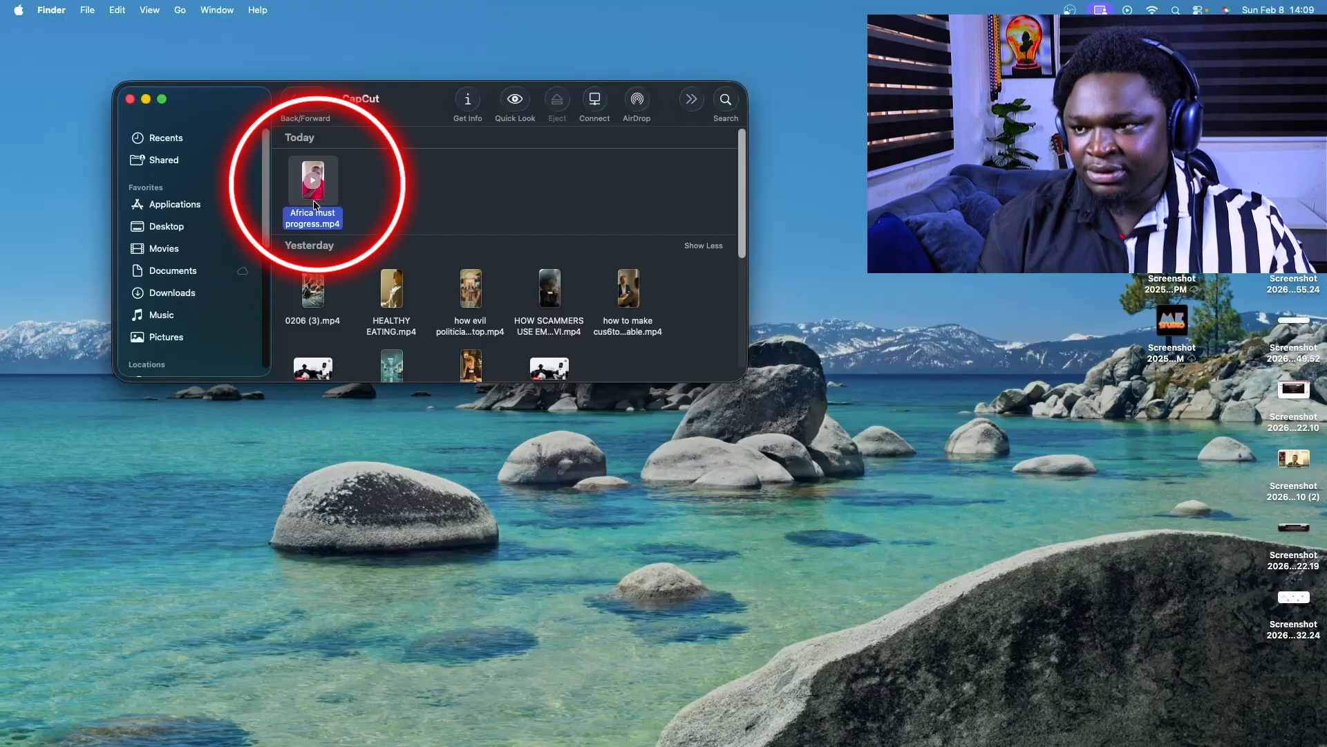
pyautogui.press('space')
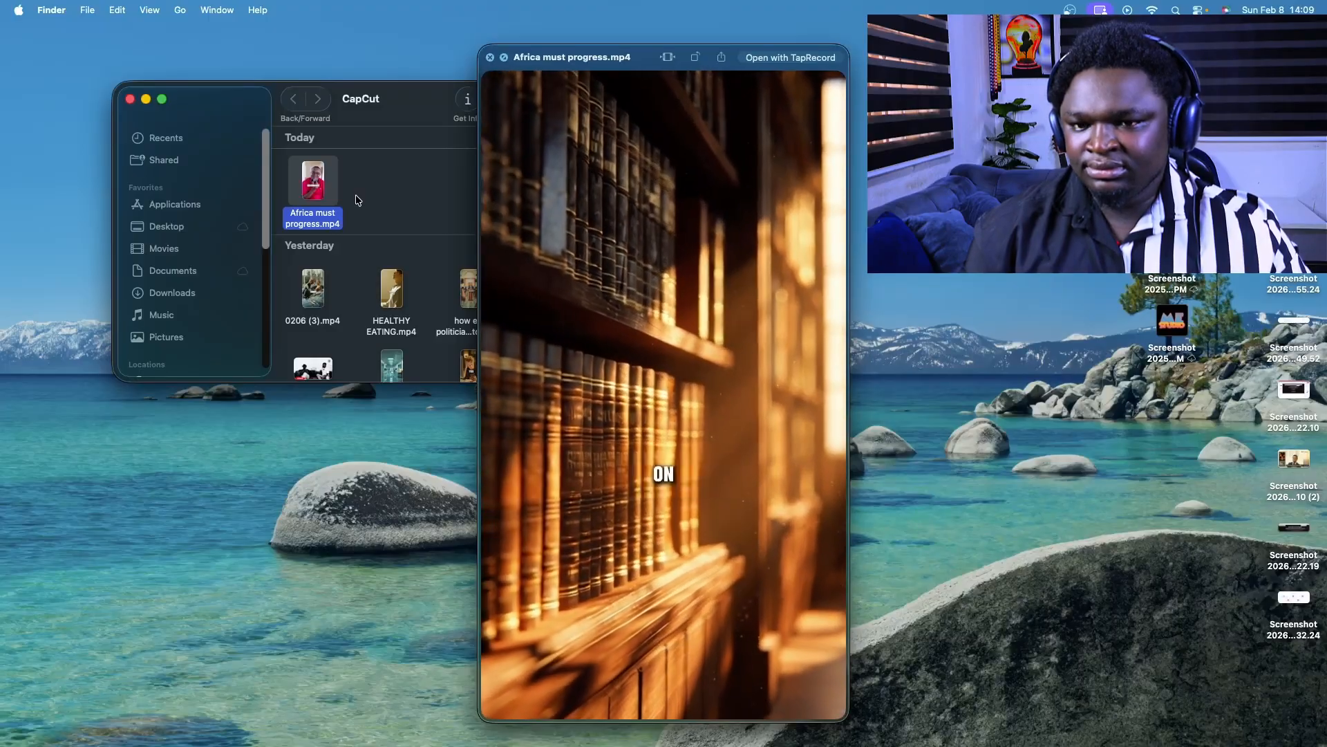
pyautogui.moveTo(505, 314)
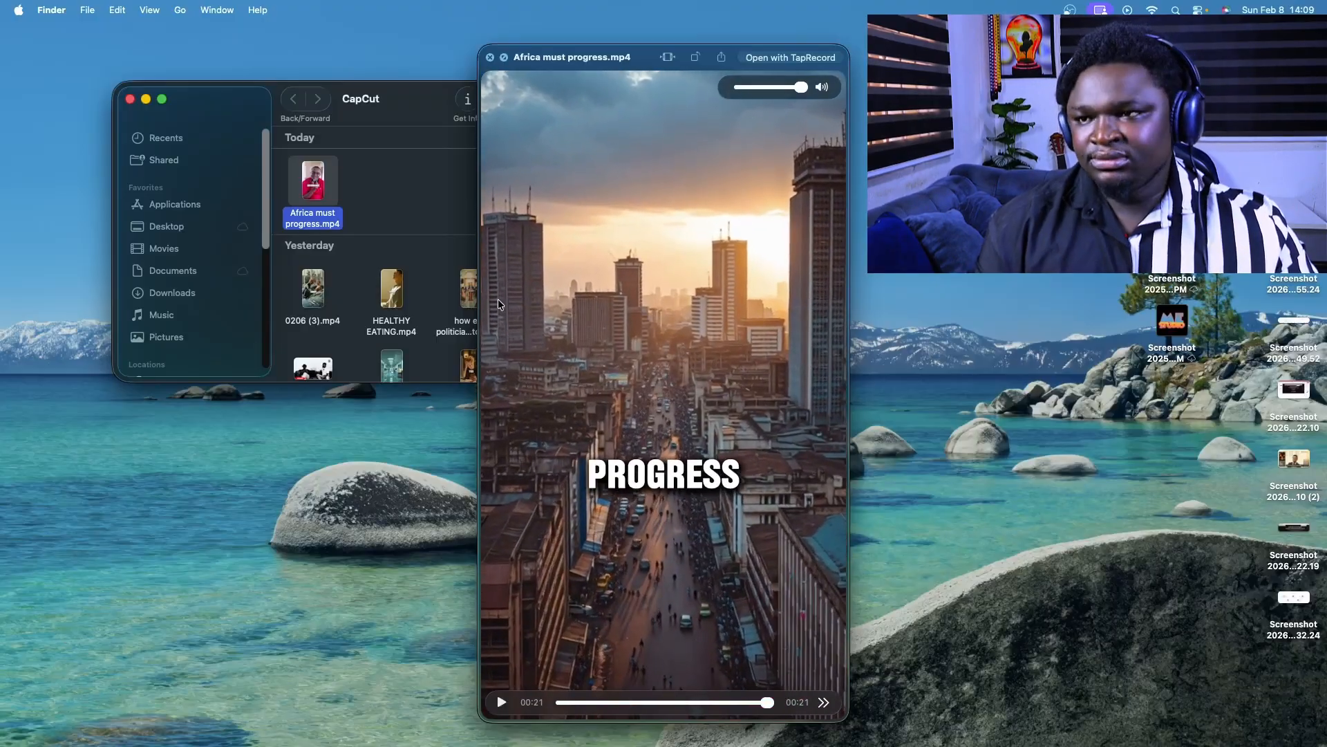
pyautogui.click(490, 56)
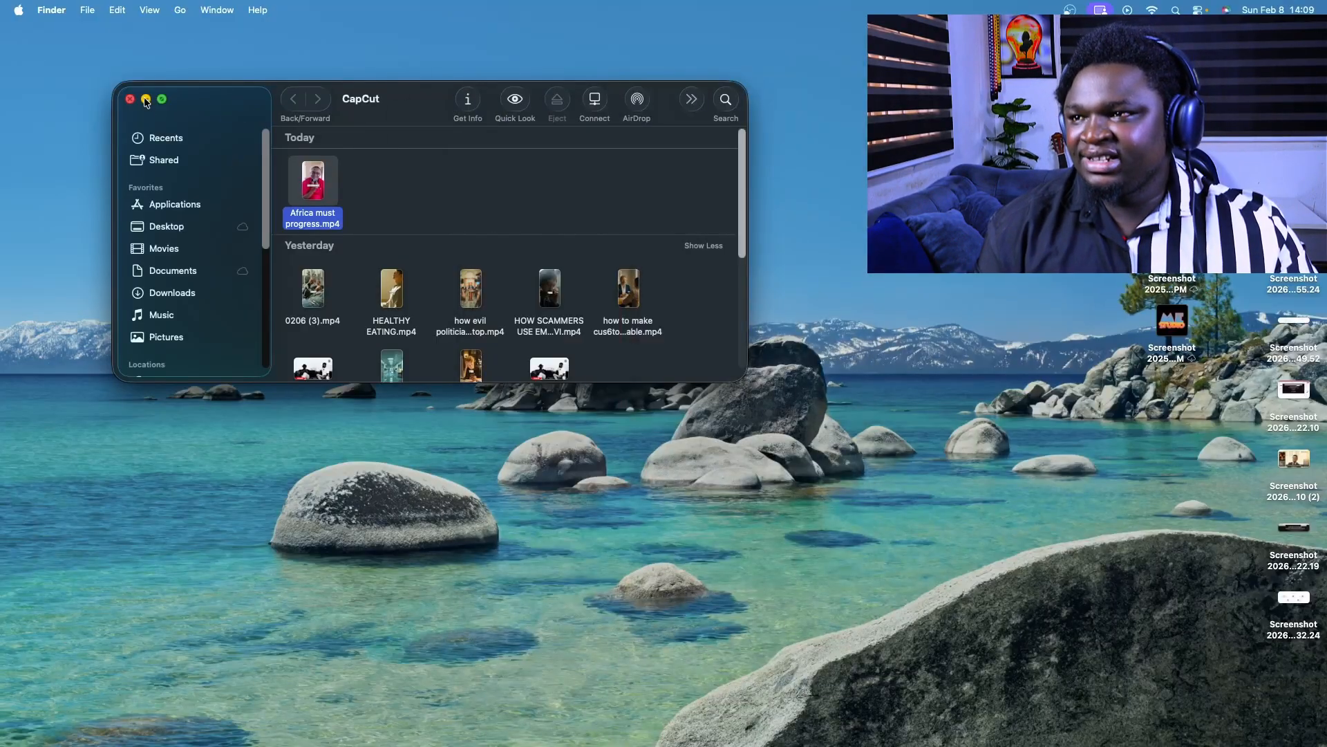
# - Preview the unedited recording 0131 (3).mp4 in the Movies folder, skipping to about 22 seconds, to compare it with the export
pyautogui.click(162, 99)
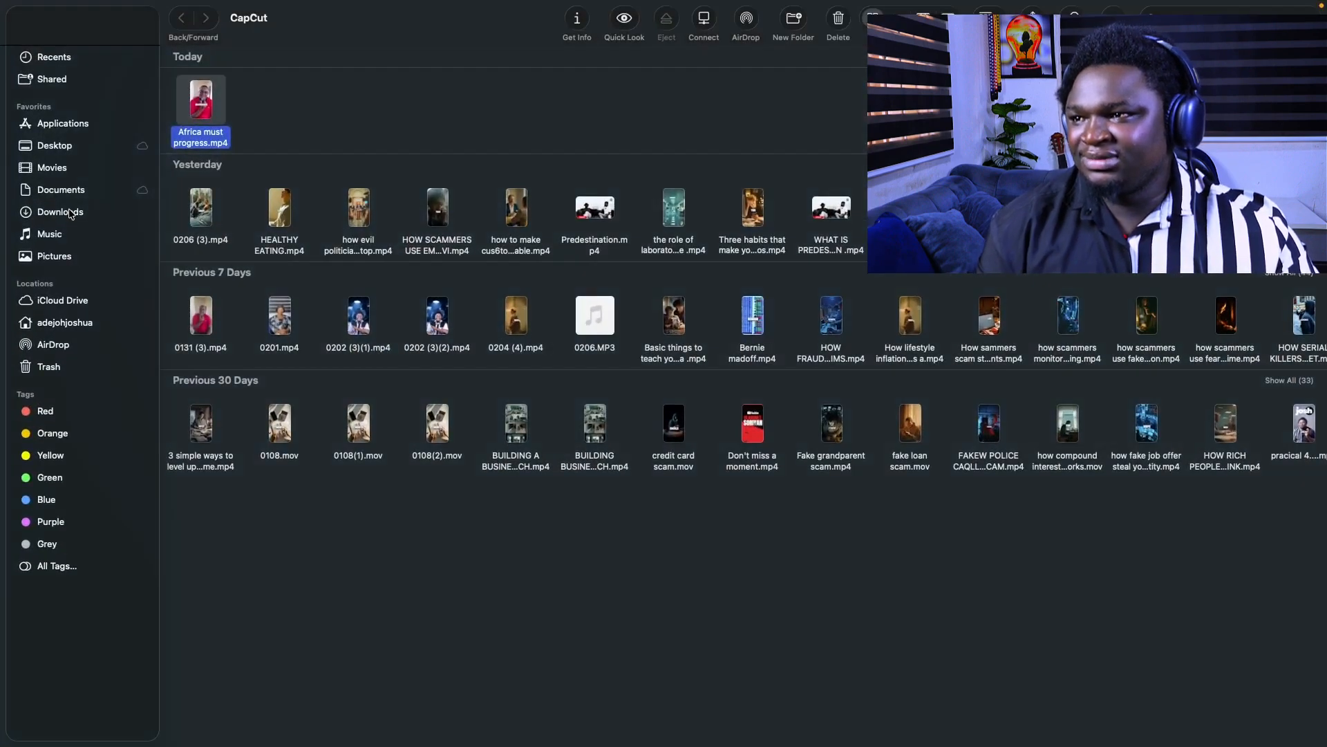
pyautogui.click(52, 168)
pyautogui.click(200, 316)
pyautogui.press('space')
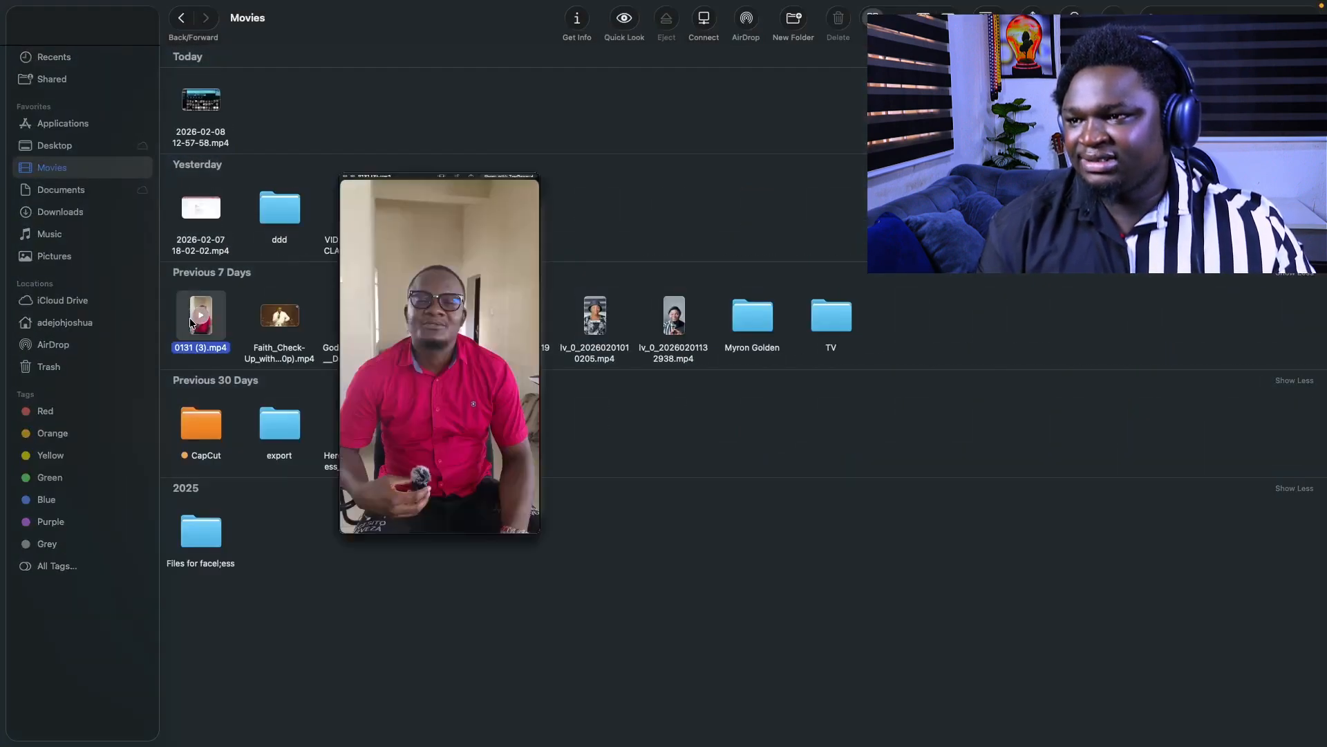
pyautogui.moveTo(615, 702)
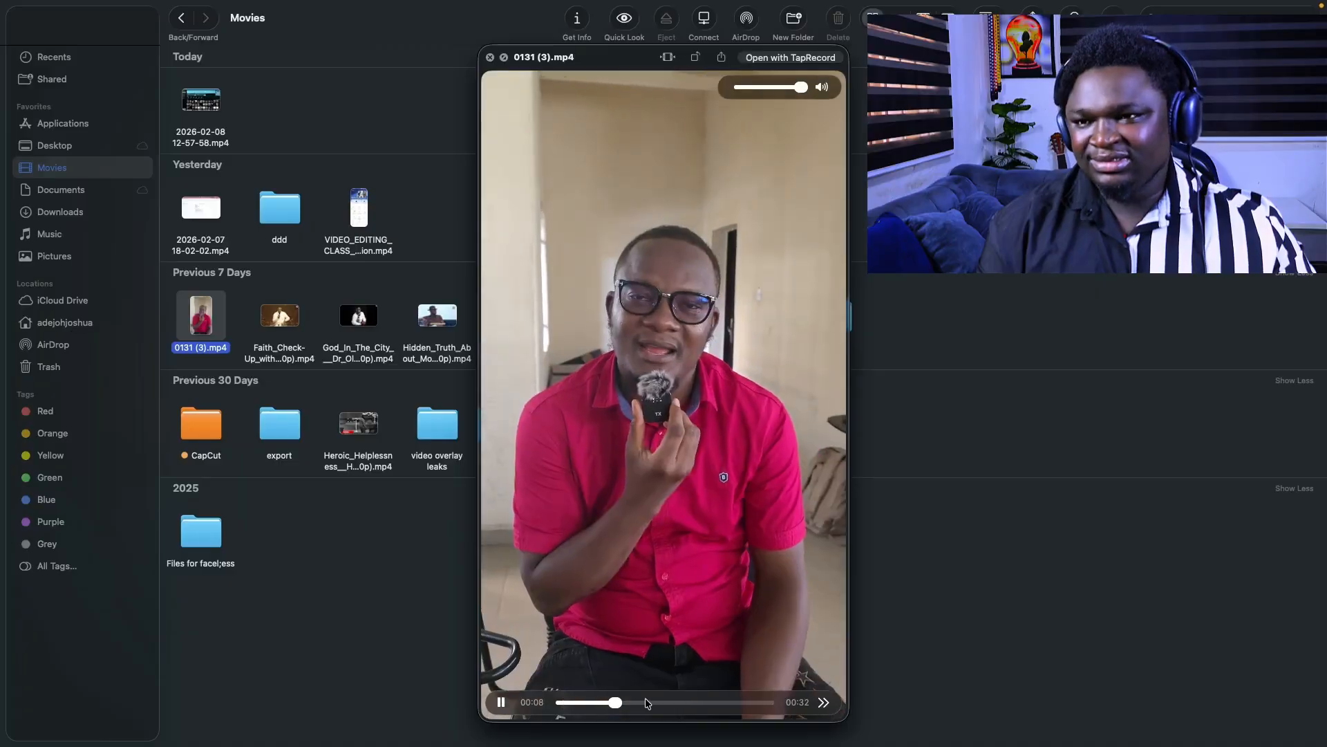
pyautogui.press('space')
pyautogui.press('space')
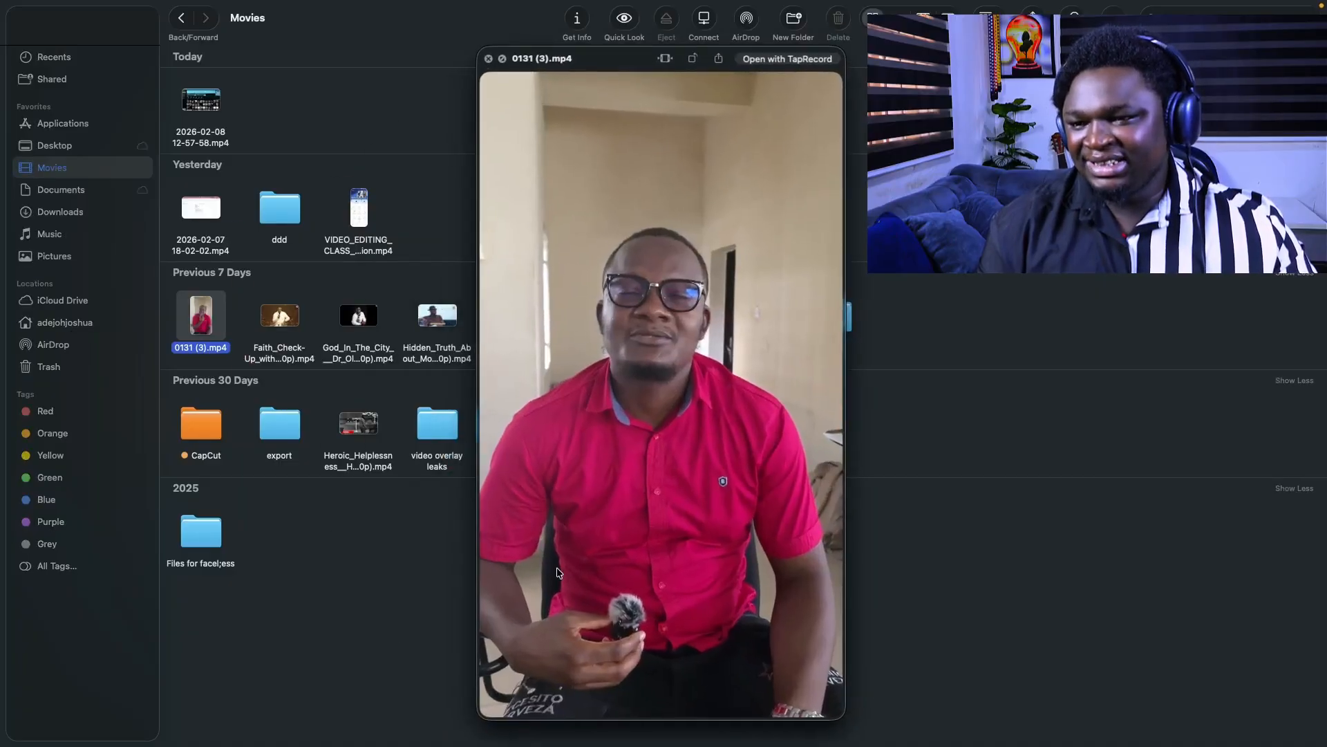
pyautogui.moveTo(615, 704); pyautogui.dragTo(704, 709)
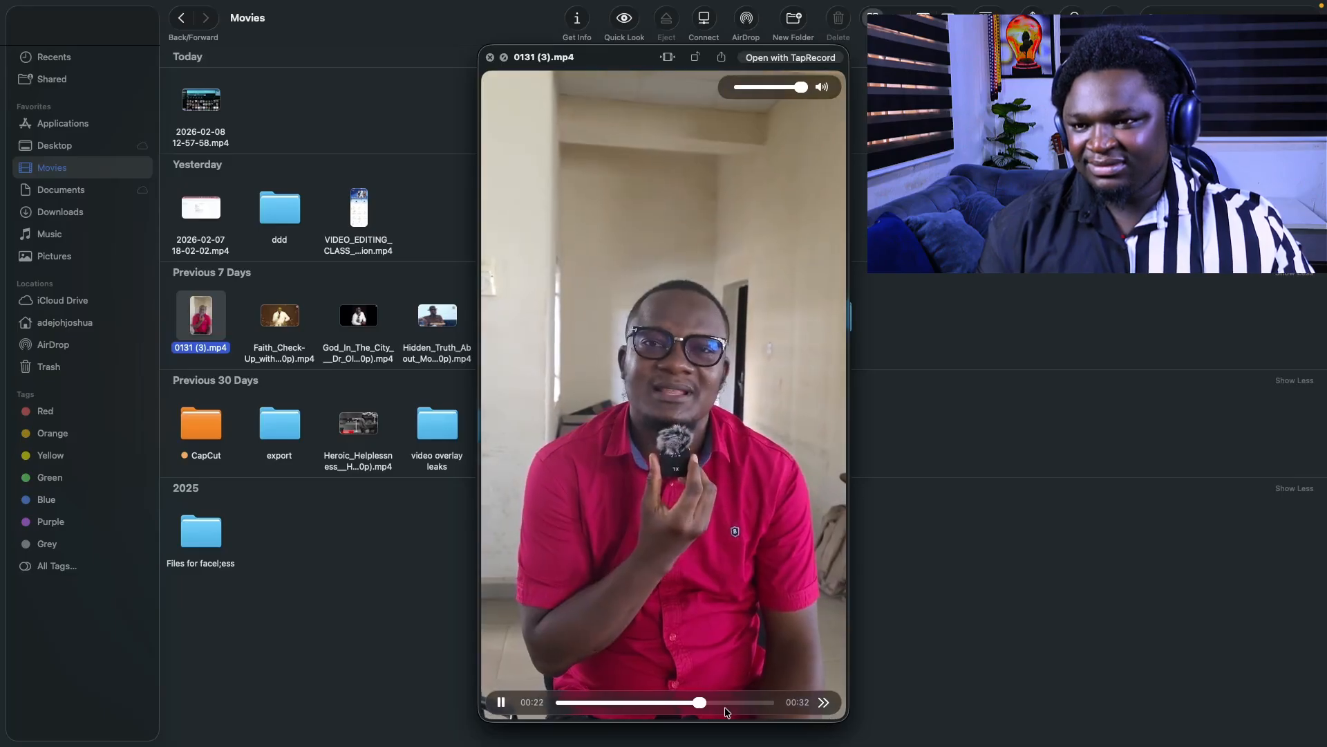
pyautogui.press('space')
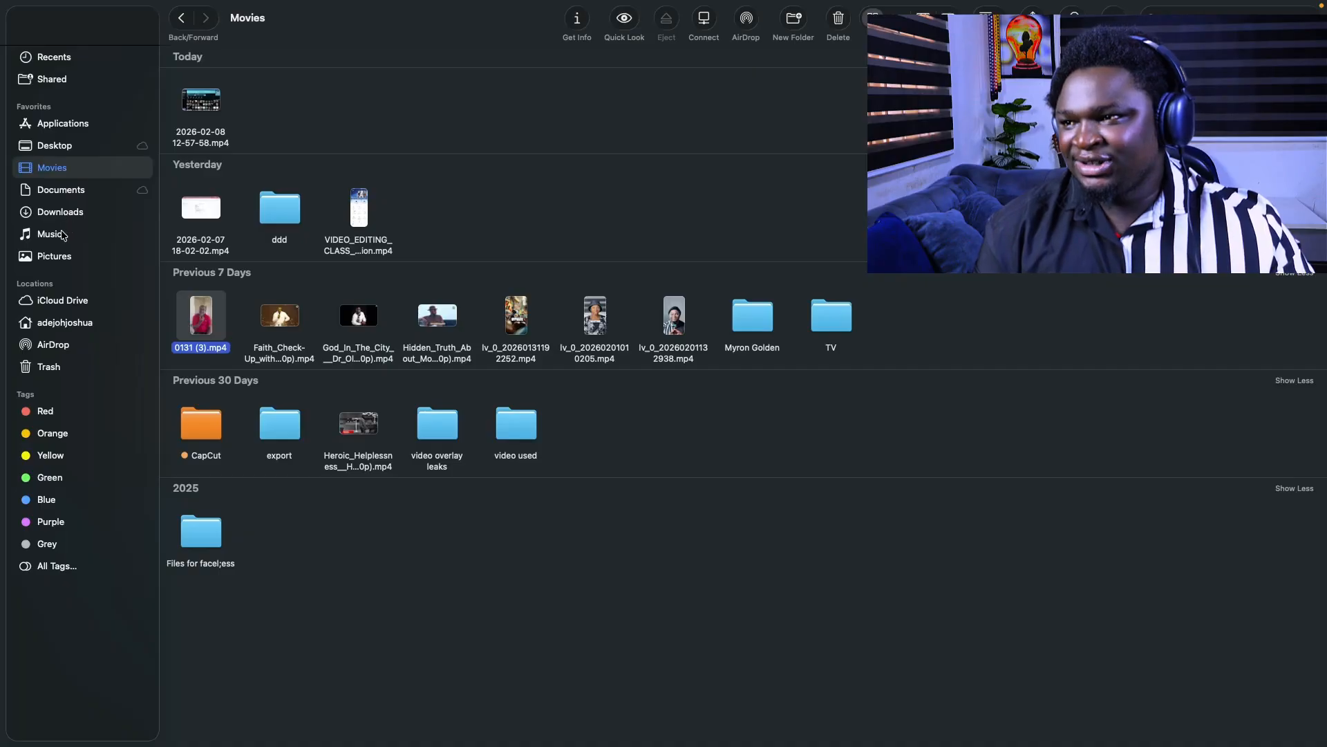
# - Preview Africa must progress.mp4 in the CapCut folder inside Movies once more, and switch back to CapCut
pyautogui.doubleClick(205, 439)
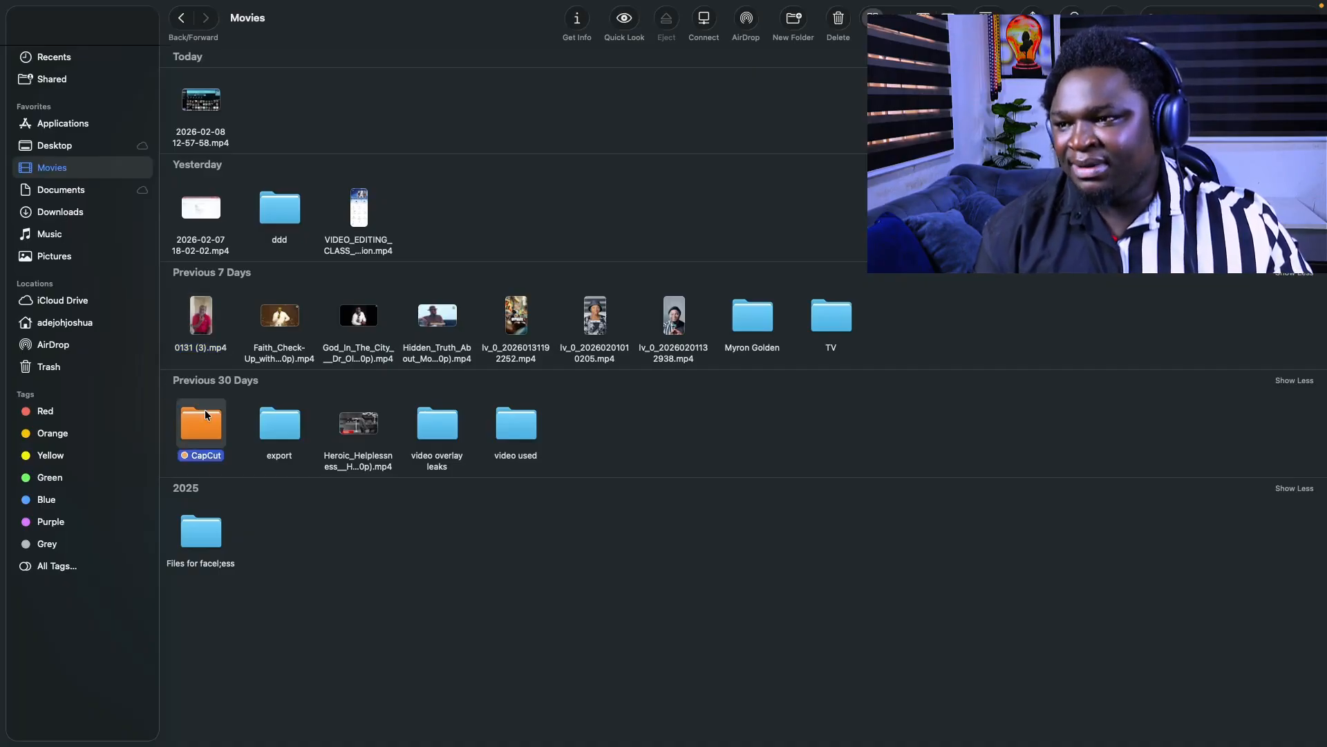
pyautogui.click(207, 111)
pyautogui.press('space')
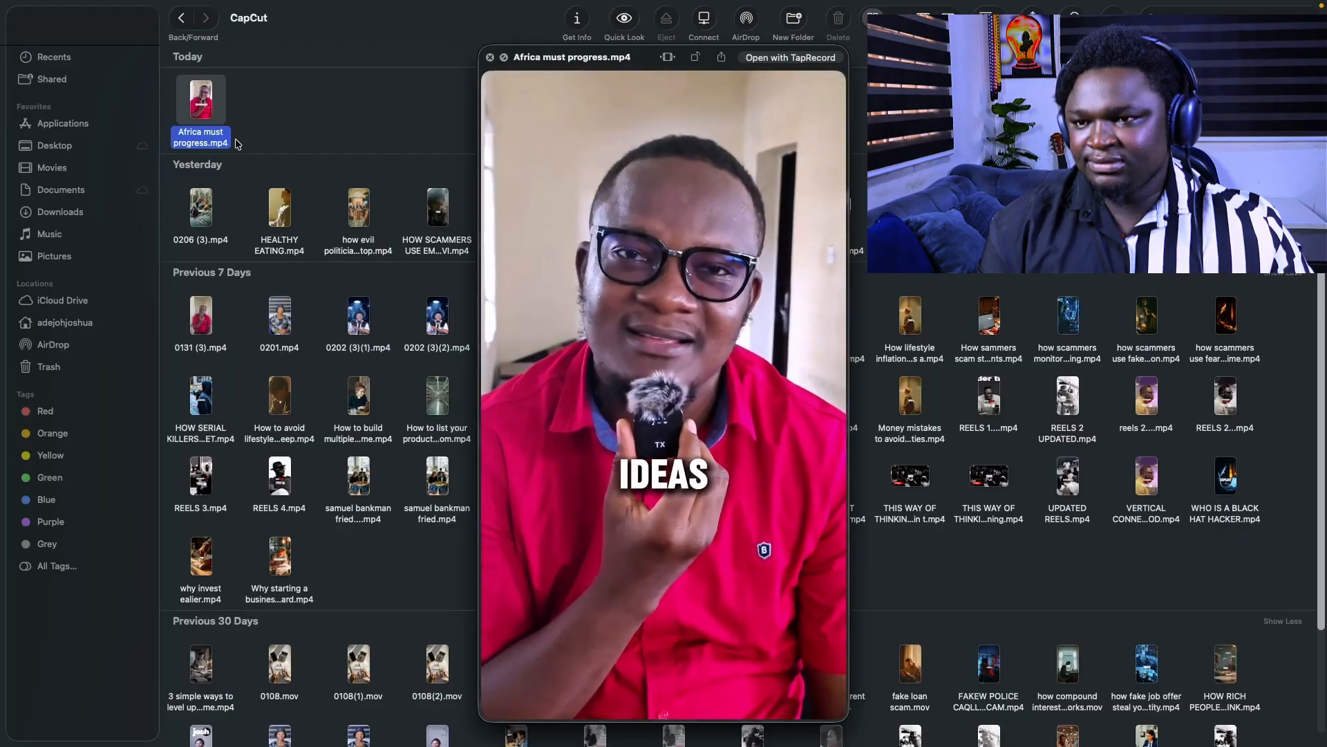
pyautogui.press('space')
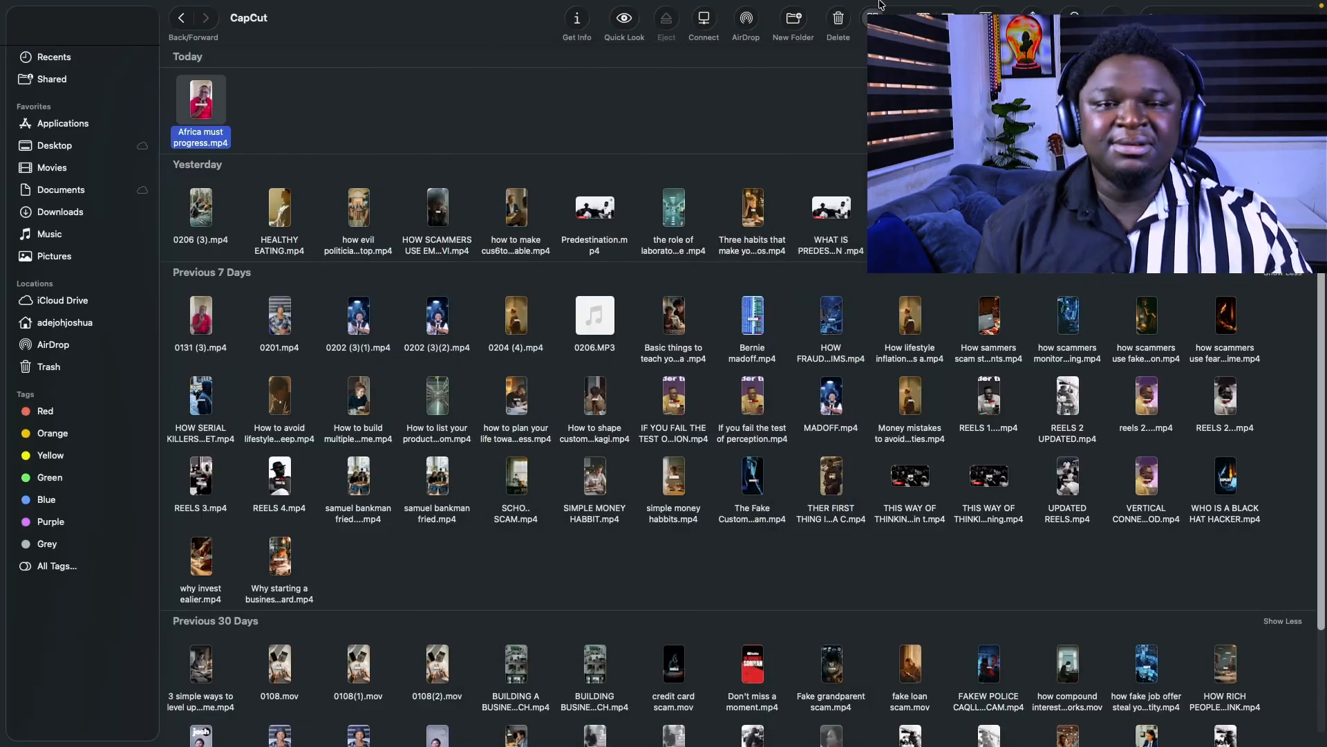
pyautogui.moveTo(882, 4)
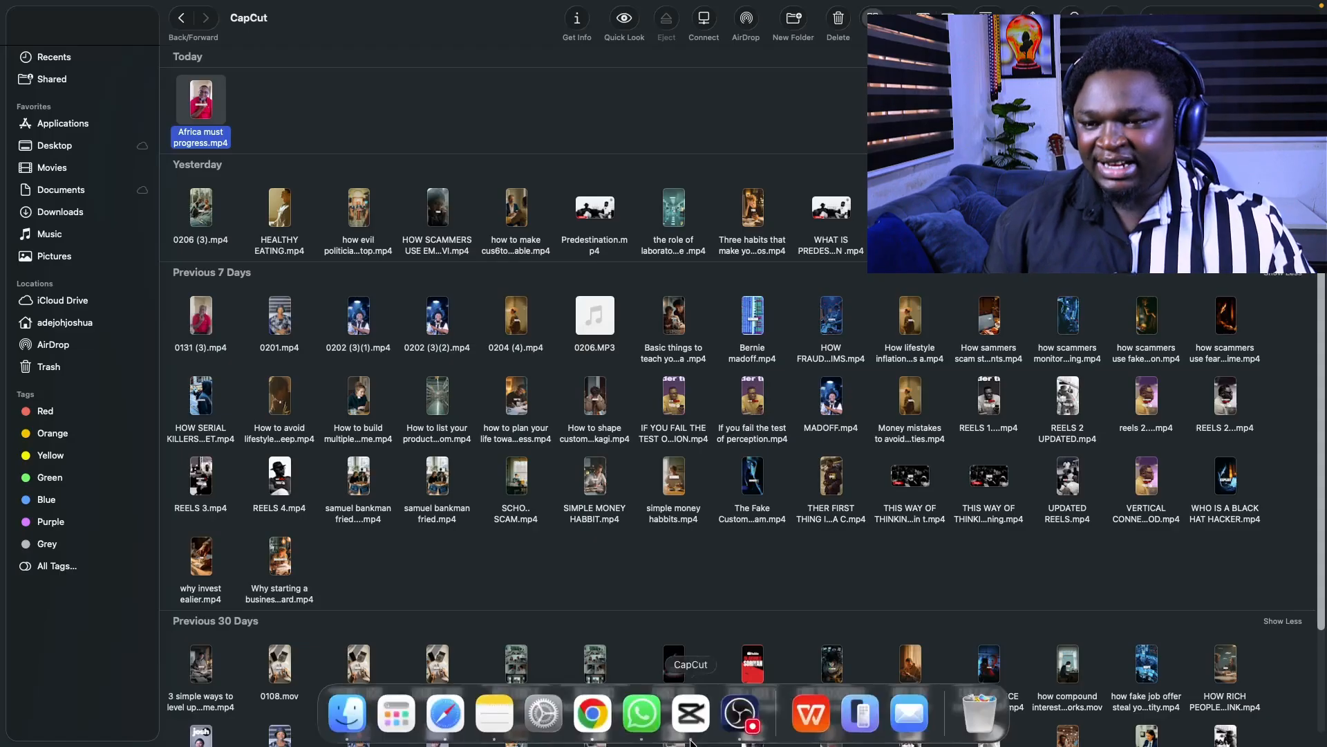
pyautogui.click(692, 731)
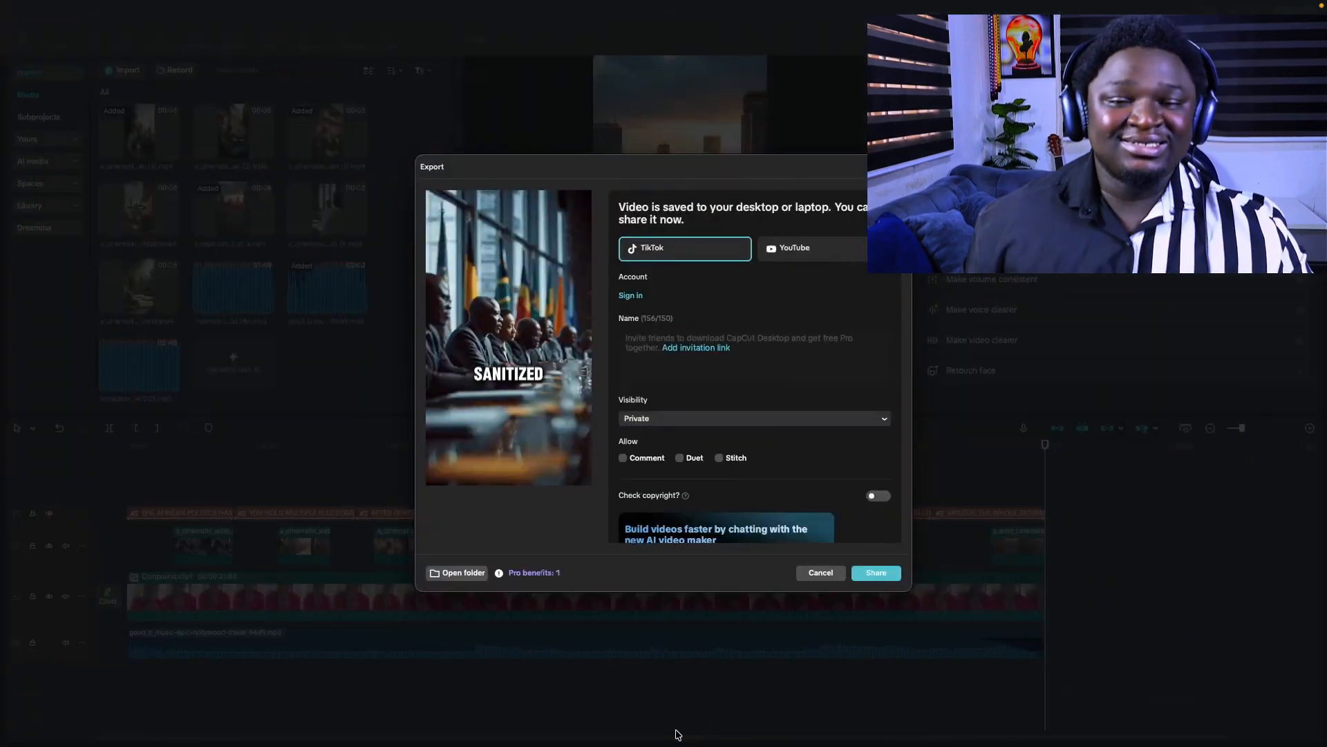